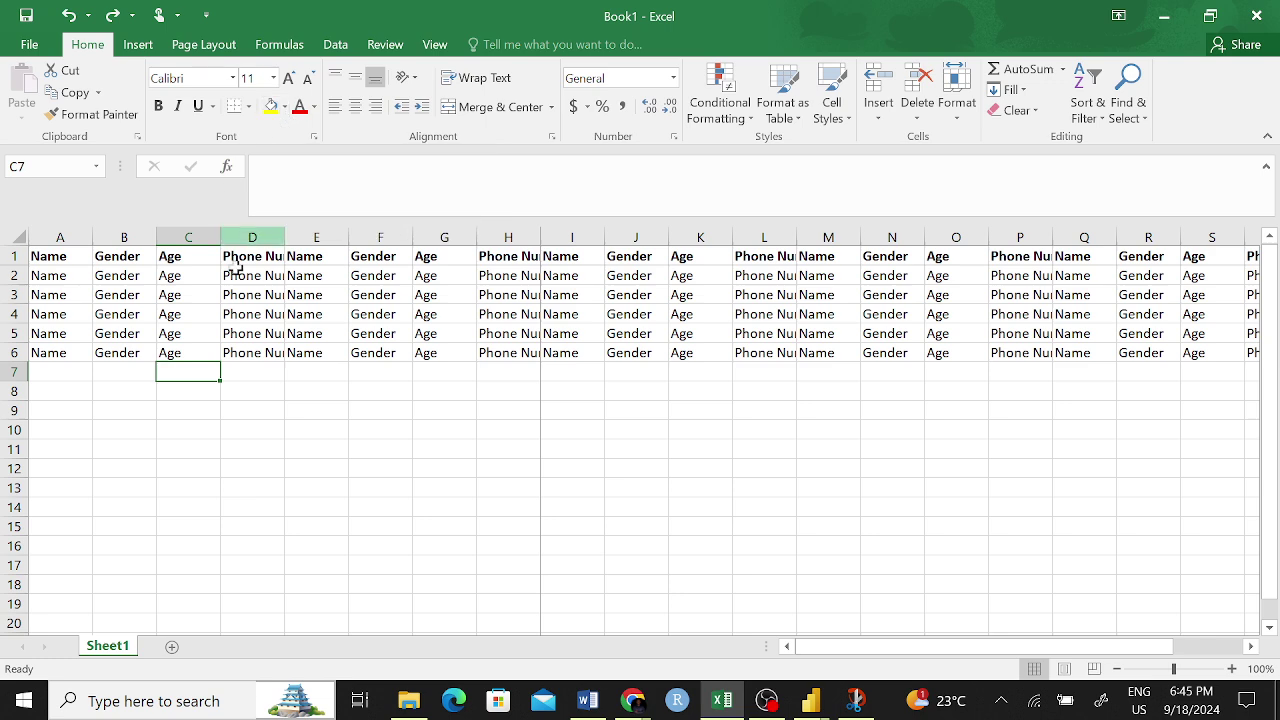
- Give header row 1 a light green fill
{"action": "left_click", "coordinate": [18, 257]}
{"action": "left_click", "coordinate": [285, 106]}
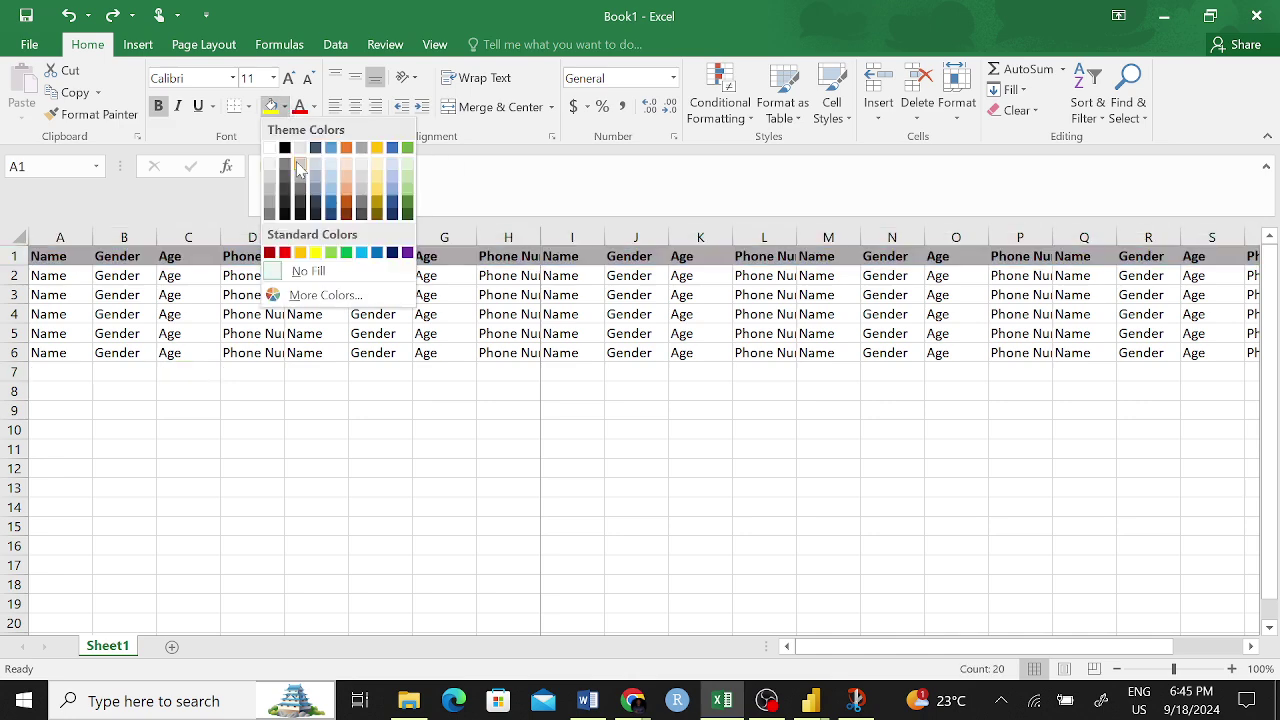
{"action": "left_click", "coordinate": [408, 181]}
{"action": "scroll", "coordinate": [954, 461], "scroll_direction": "up", "scroll_amount": 1}
{"action": "scroll", "coordinate": [951, 460], "scroll_direction": "right", "scroll_amount": 1}
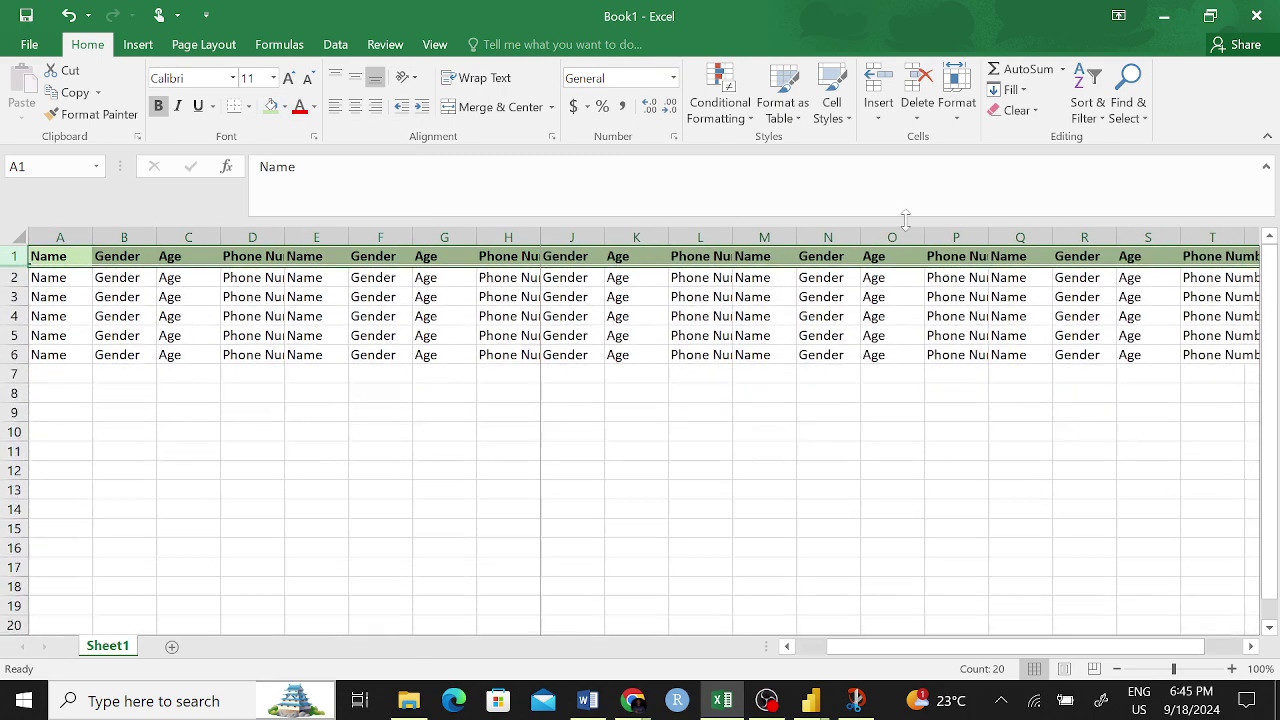
{"action": "left_click", "coordinate": [539, 359]}
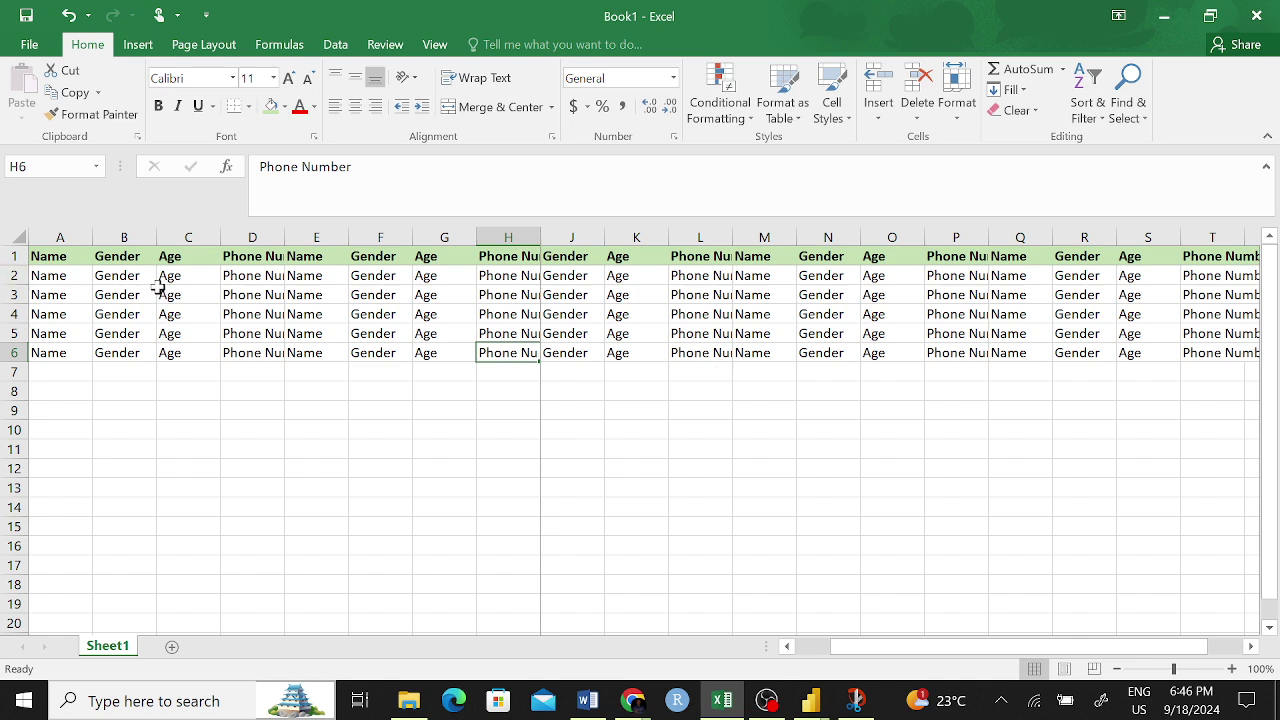
- Turn the Phone Number entries in D2:D6 red
{"action": "left_click", "coordinate": [248, 275]}
{"action": "left_click", "coordinate": [268, 364]}
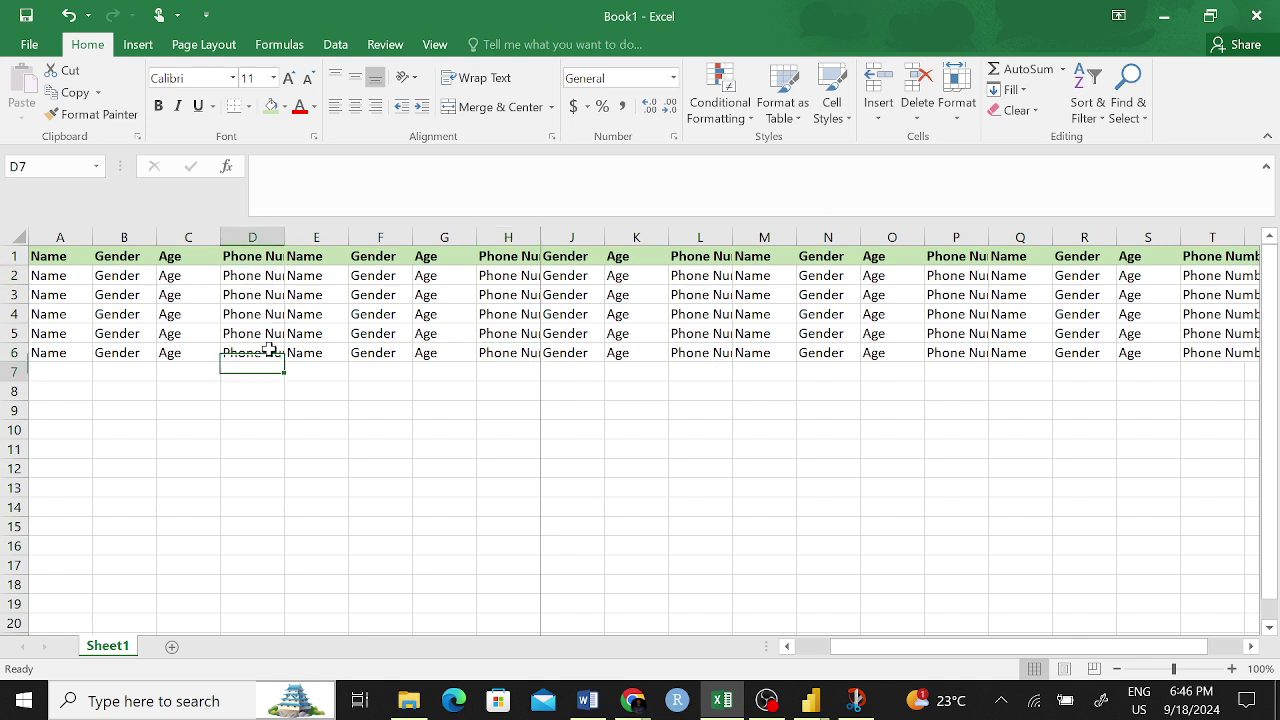
{"action": "left_click_drag", "start_coordinate": [257, 280], "coordinate": [265, 345]}
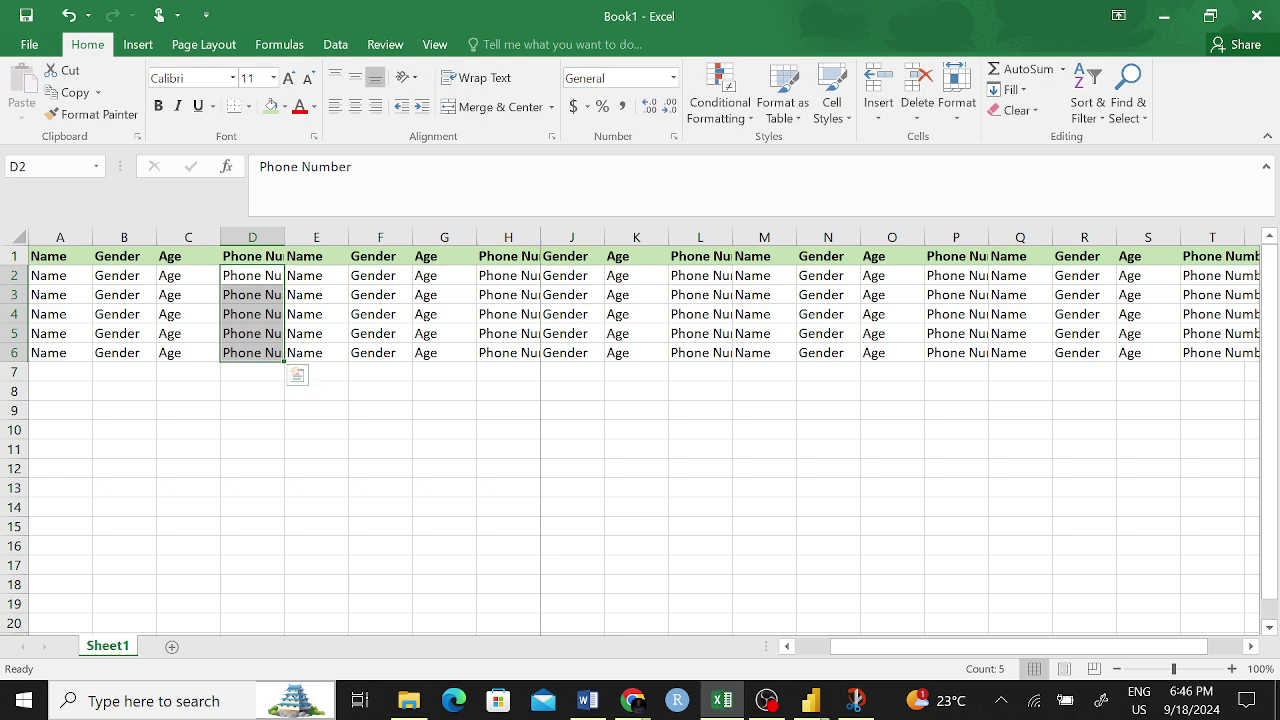
{"action": "left_click", "coordinate": [300, 108]}
{"action": "left_click", "coordinate": [342, 443]}
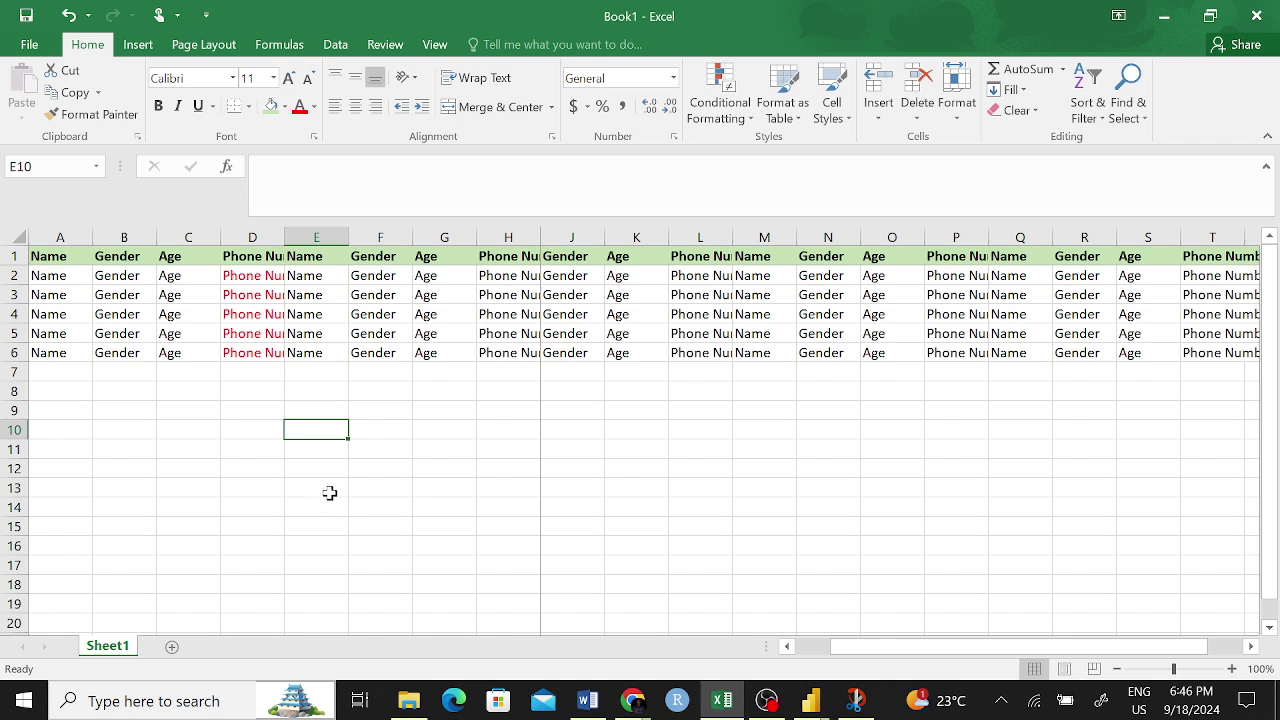
{"action": "left_click", "coordinate": [10, 256]}
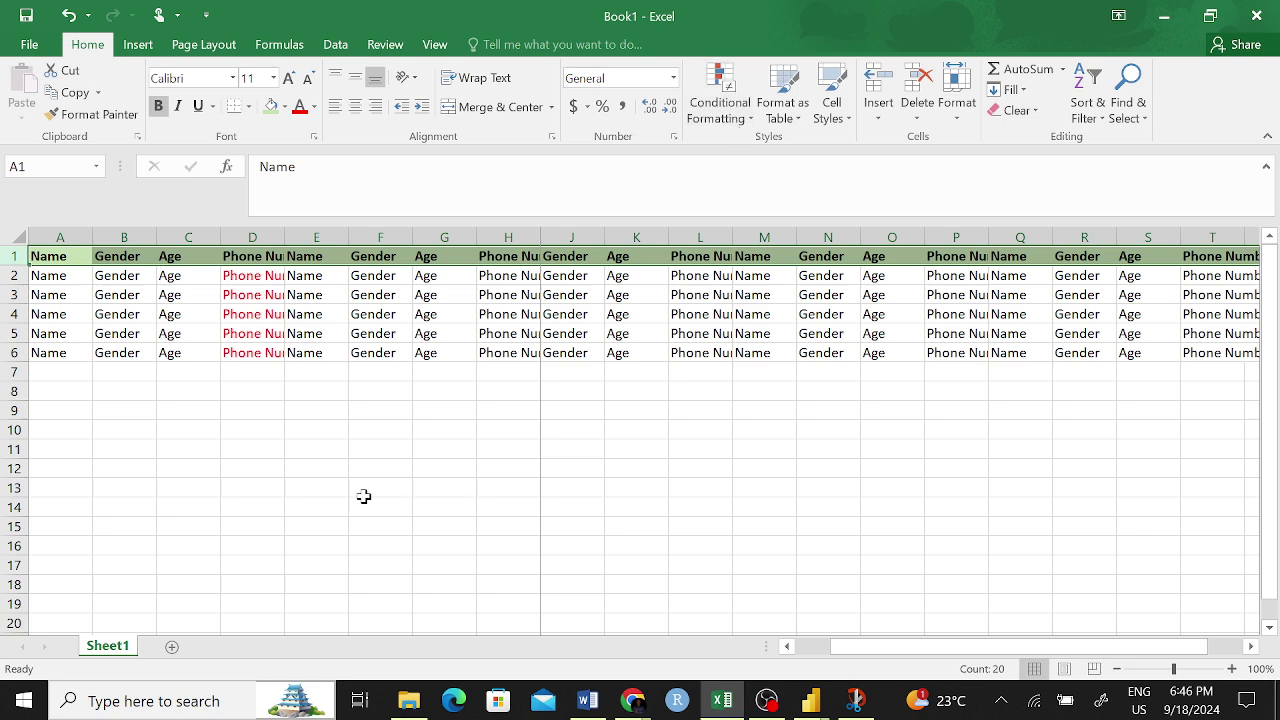
{"action": "left_click", "coordinate": [310, 513]}
{"action": "scroll", "coordinate": [580, 506], "scroll_direction": "down", "scroll_amount": 2}
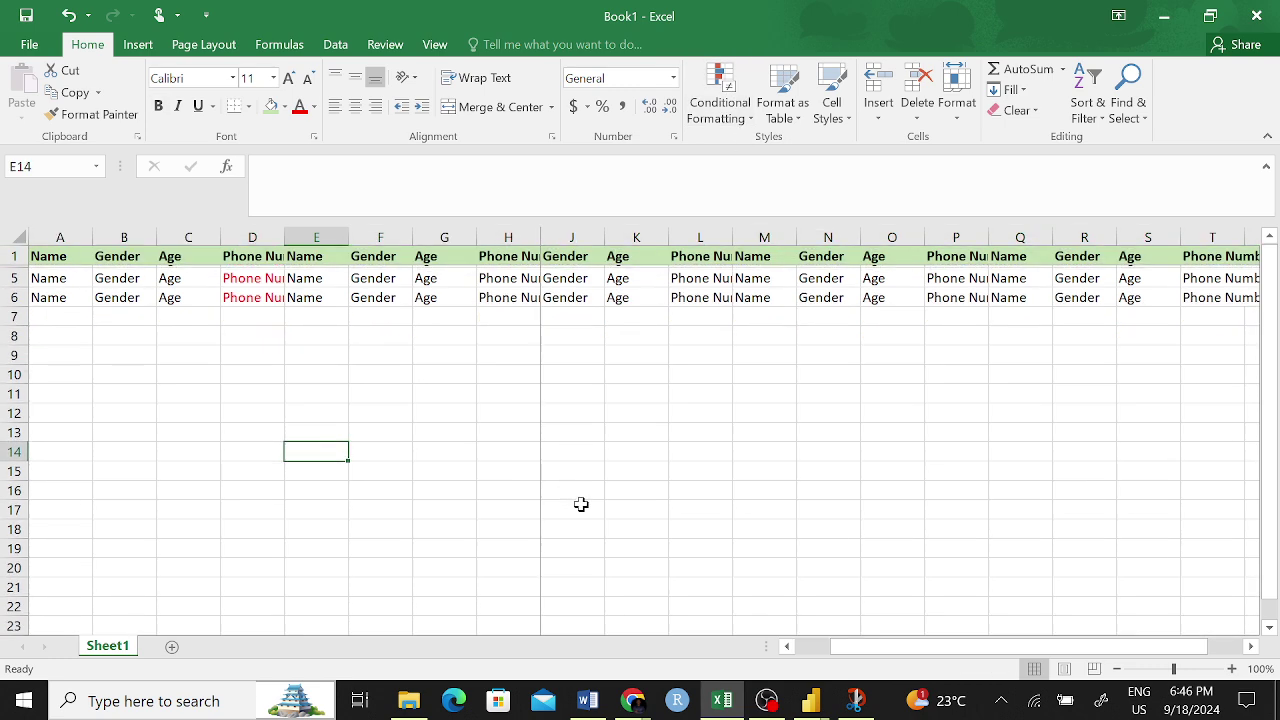
{"action": "scroll", "coordinate": [420, 505], "scroll_direction": "up", "scroll_amount": 2}
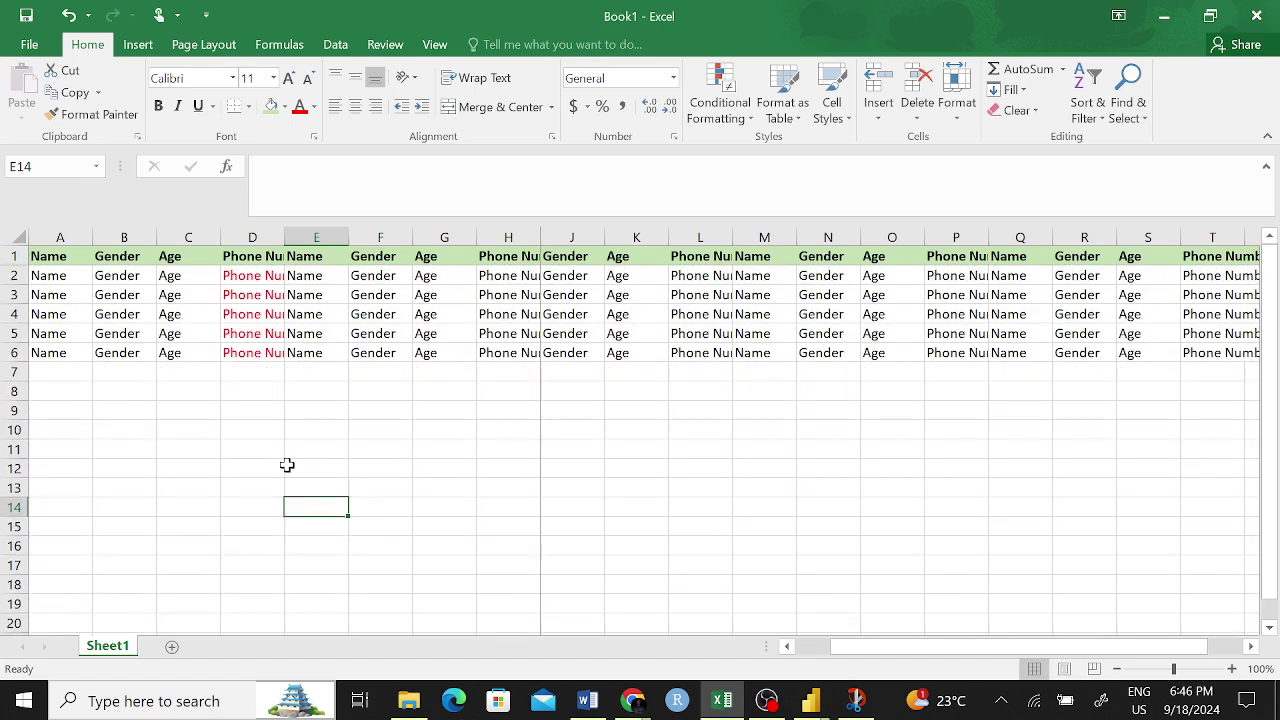
{"action": "left_click", "coordinate": [238, 443]}
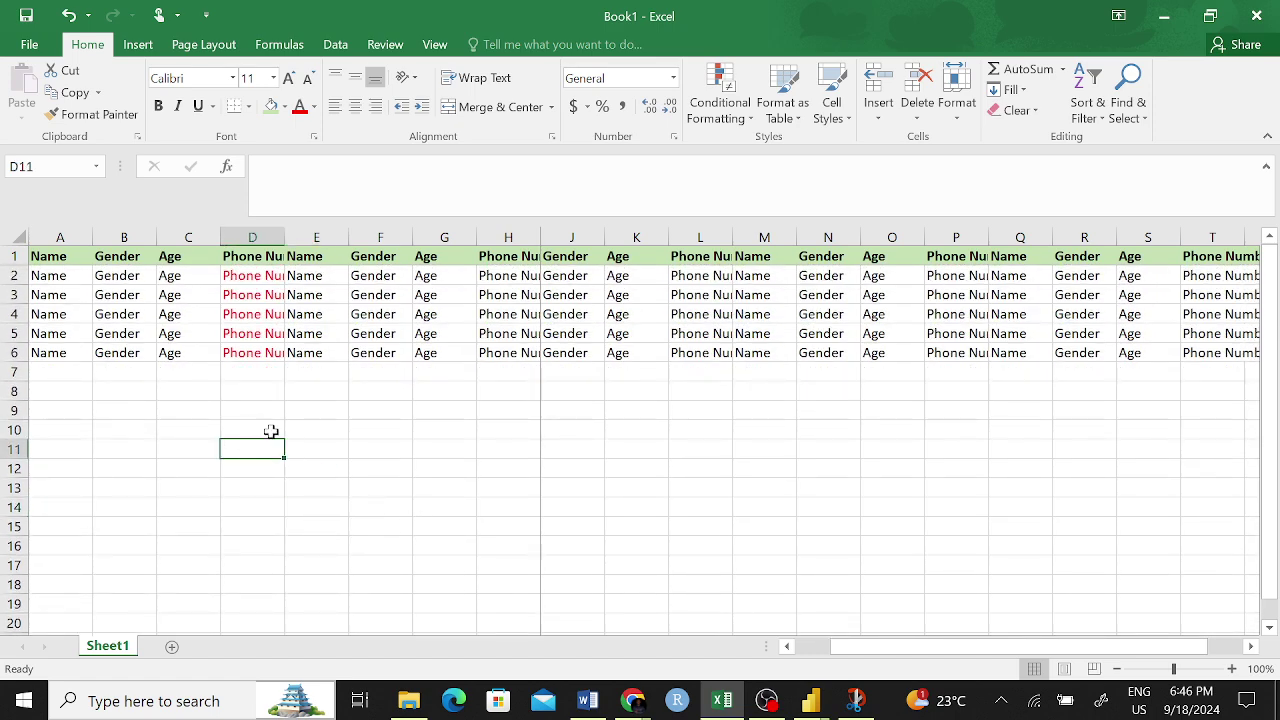
{"action": "left_click", "coordinate": [573, 346]}
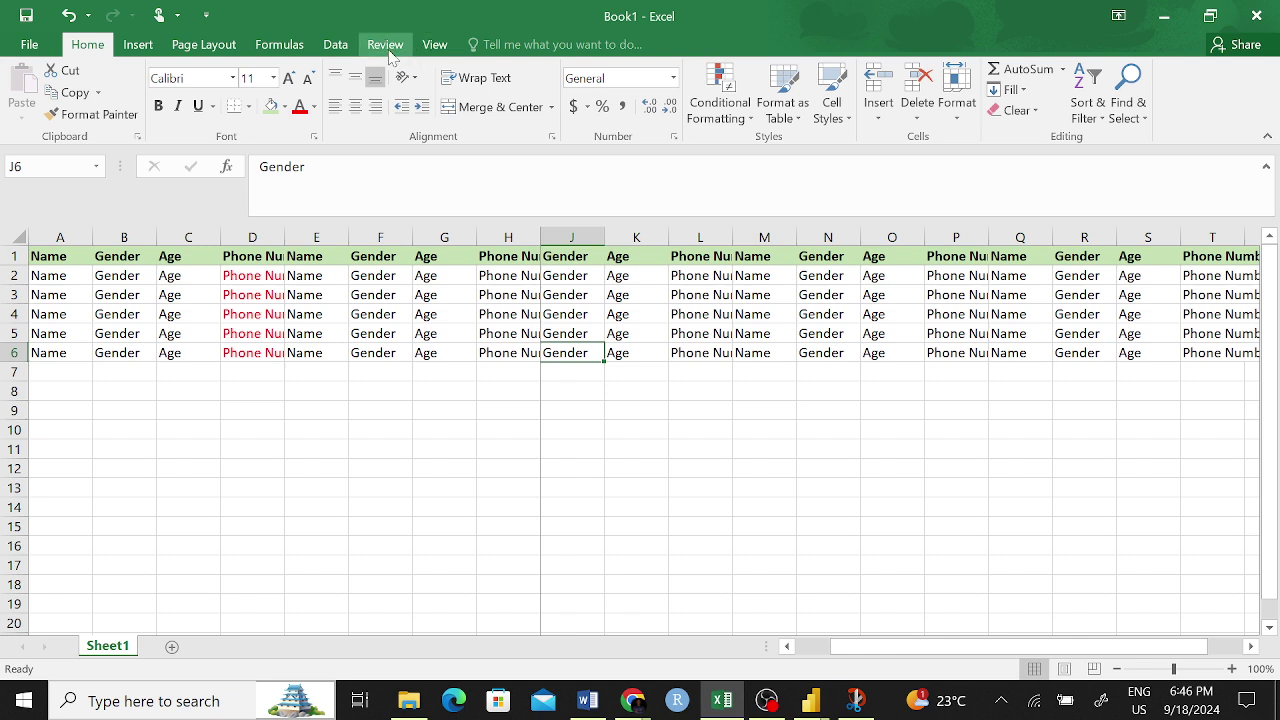
- Unfreeze the panes from the View ribbon
{"action": "left_click", "coordinate": [430, 45]}
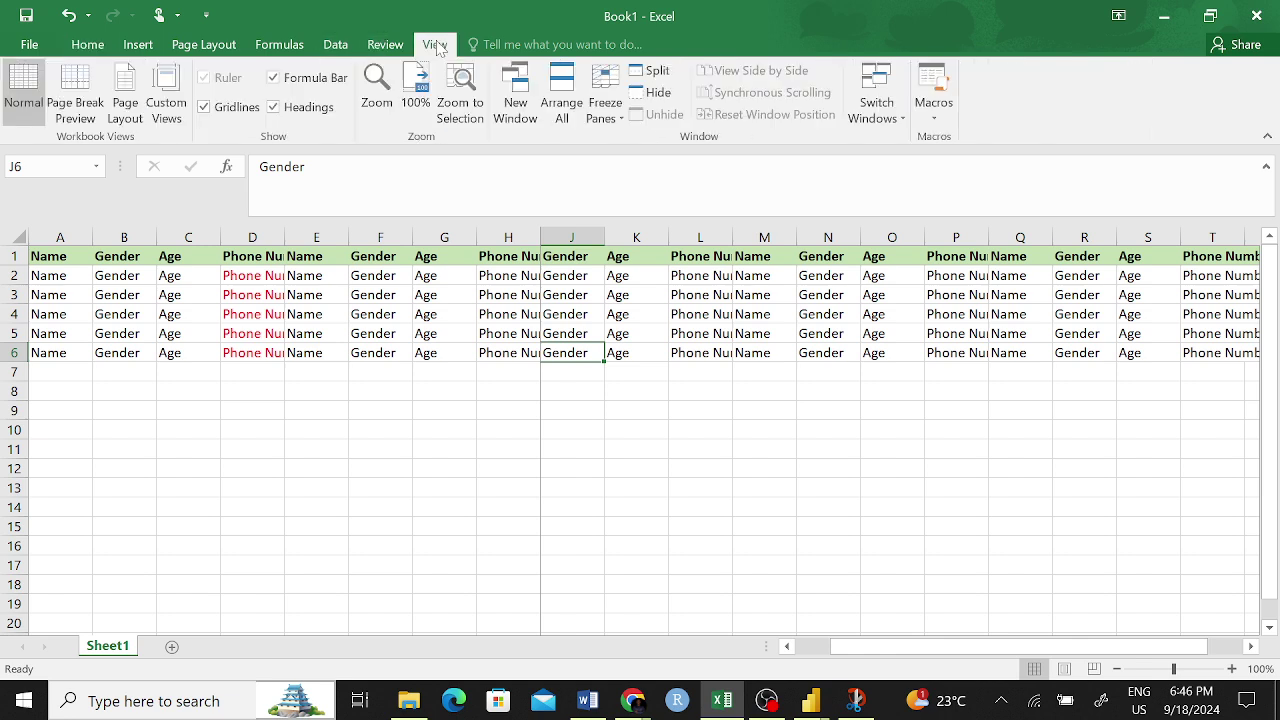
{"action": "left_click", "coordinate": [605, 100]}
{"action": "left_click", "coordinate": [697, 172]}
{"action": "left_click", "coordinate": [646, 463]}
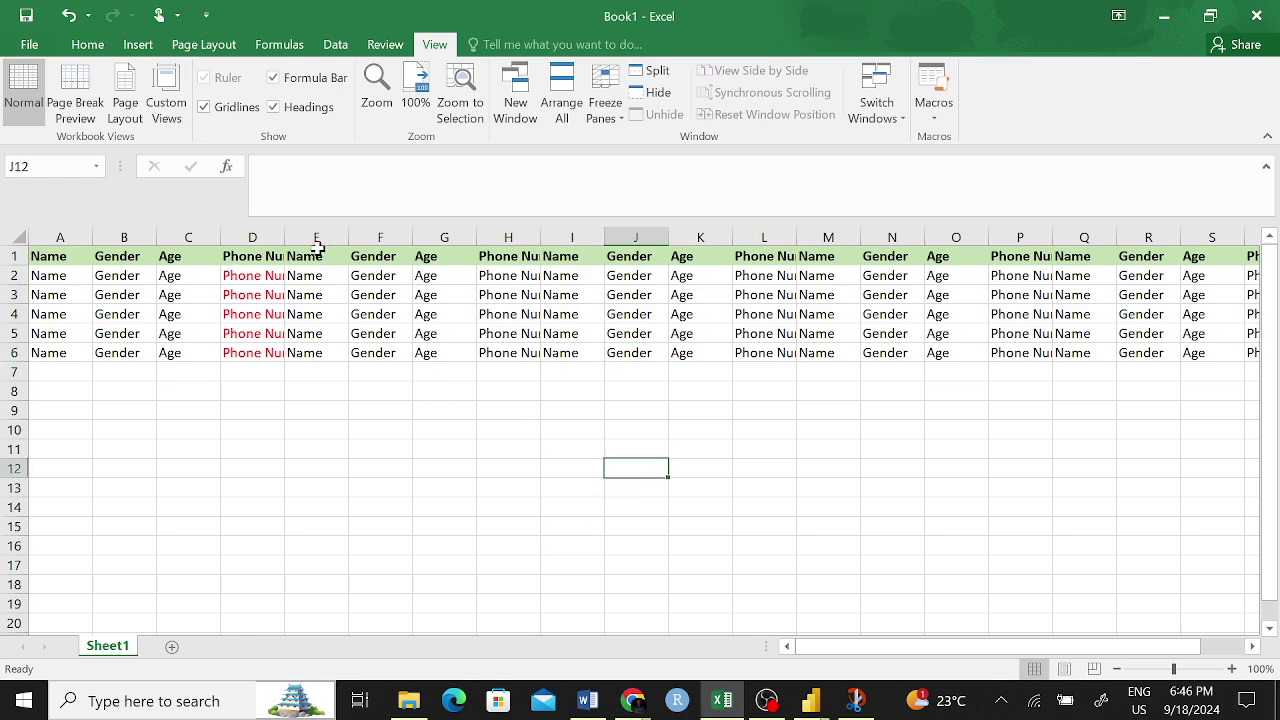
- Delete the duplicate columns D through S, then select blank cell D10
{"action": "left_click_drag", "start_coordinate": [252, 237], "coordinate": [1099, 230]}
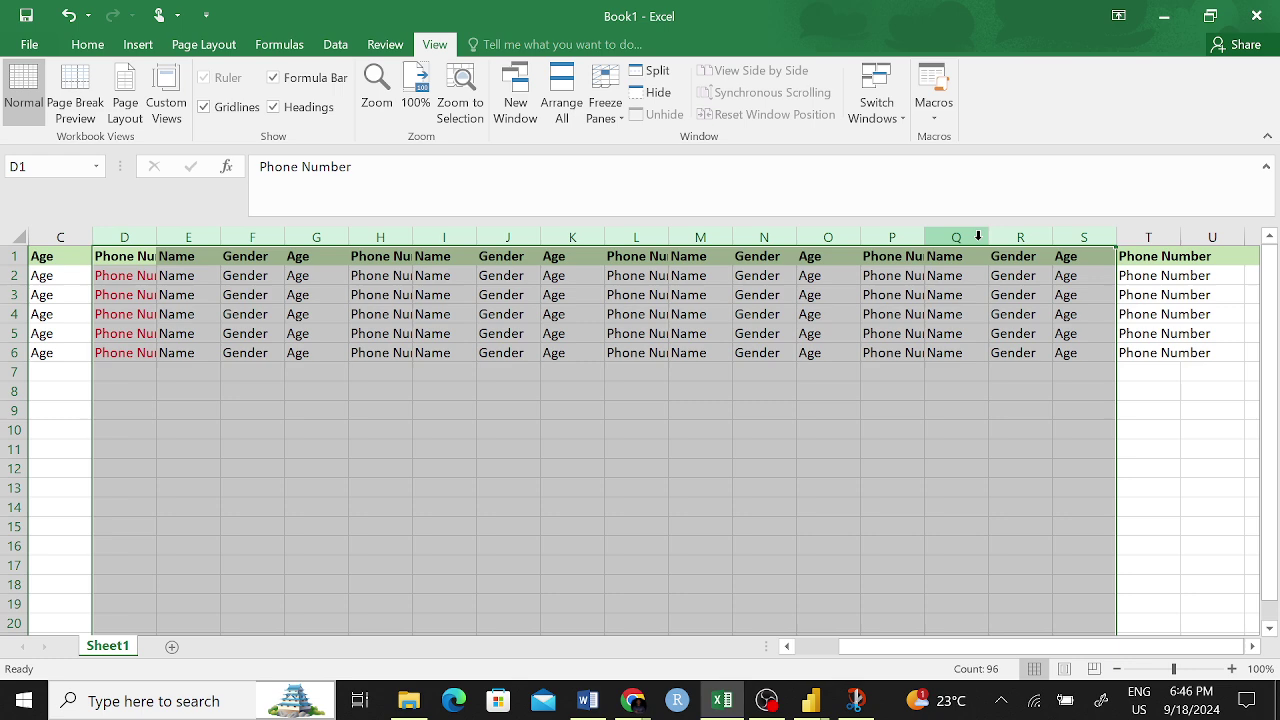
{"action": "right_click", "coordinate": [985, 252]}
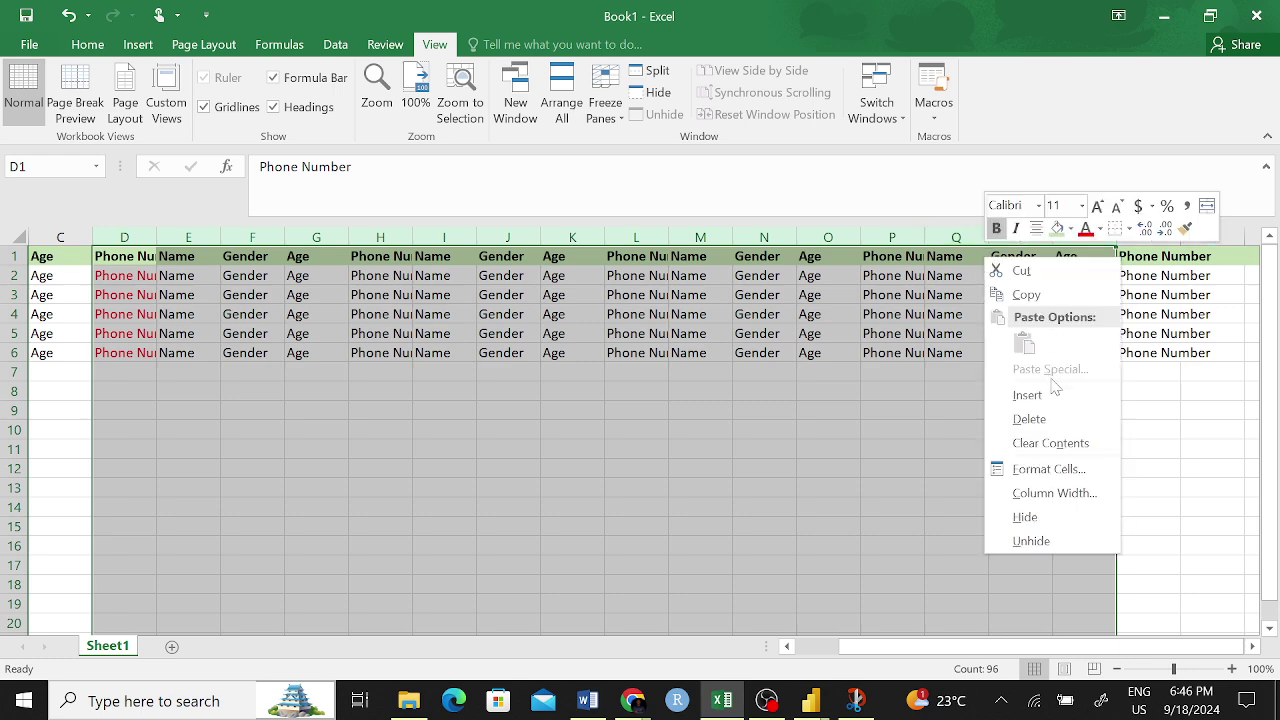
{"action": "left_click", "coordinate": [1043, 418]}
{"action": "left_click", "coordinate": [638, 466]}
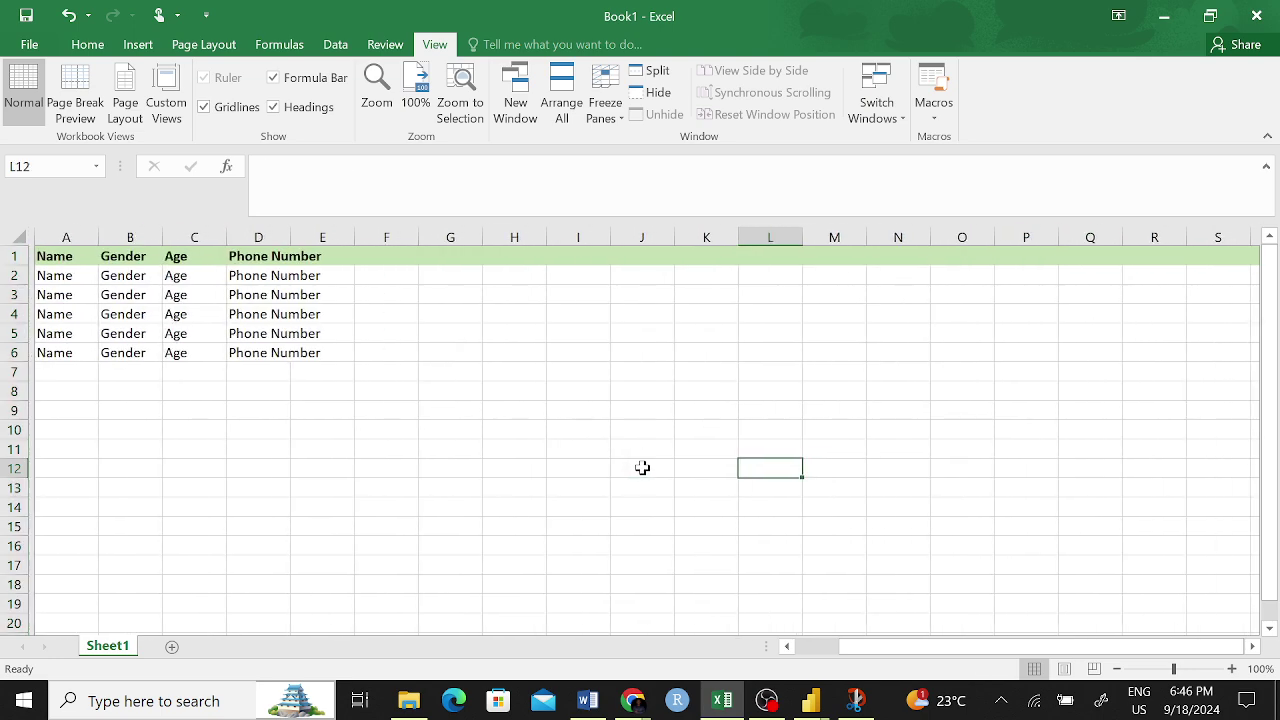
{"action": "left_click", "coordinate": [356, 447]}
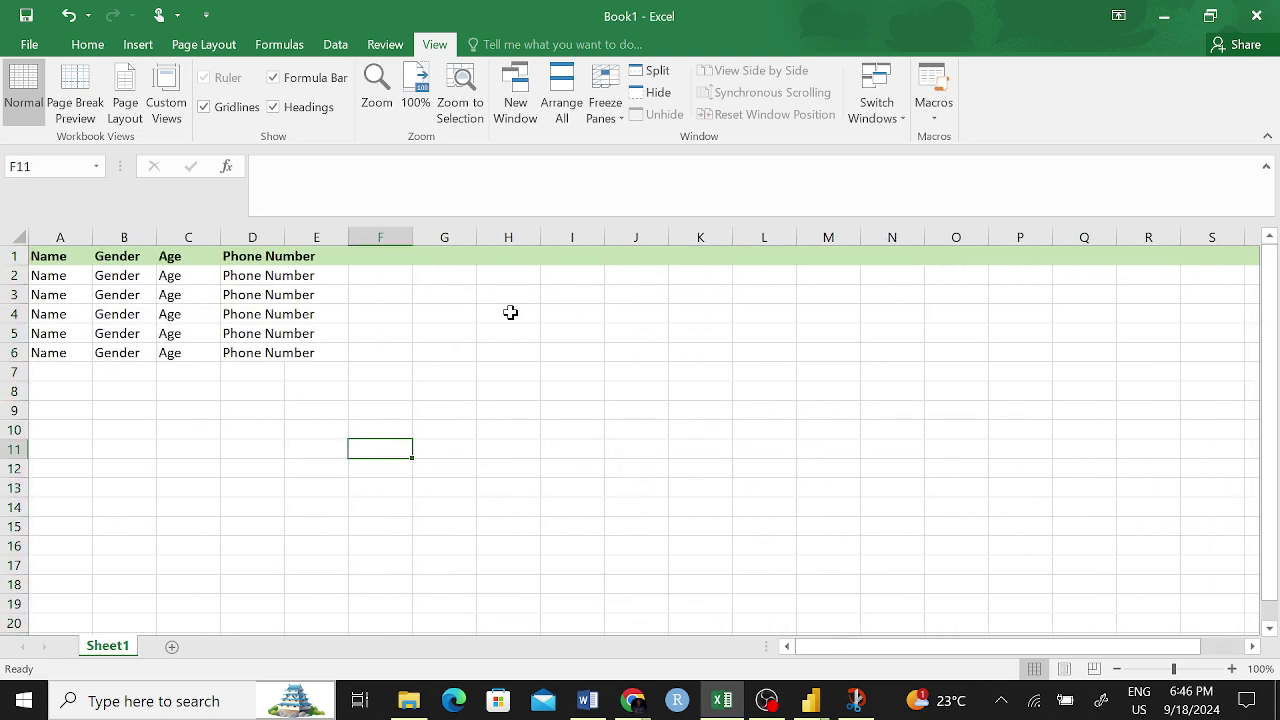
{"action": "left_click", "coordinate": [248, 438]}
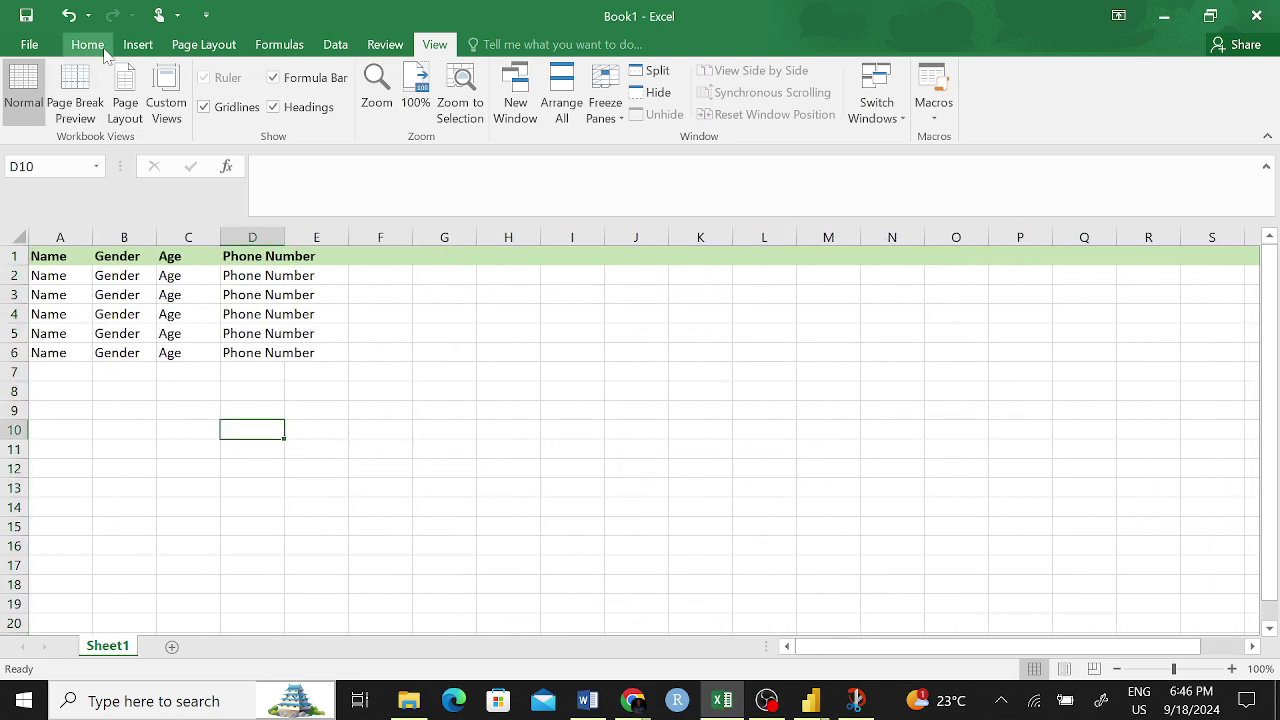
- Format-paint blank D10 onto row 1 to remove the green fill, then bold A1:E1
{"action": "left_click", "coordinate": [87, 44]}
{"action": "left_click", "coordinate": [92, 114]}
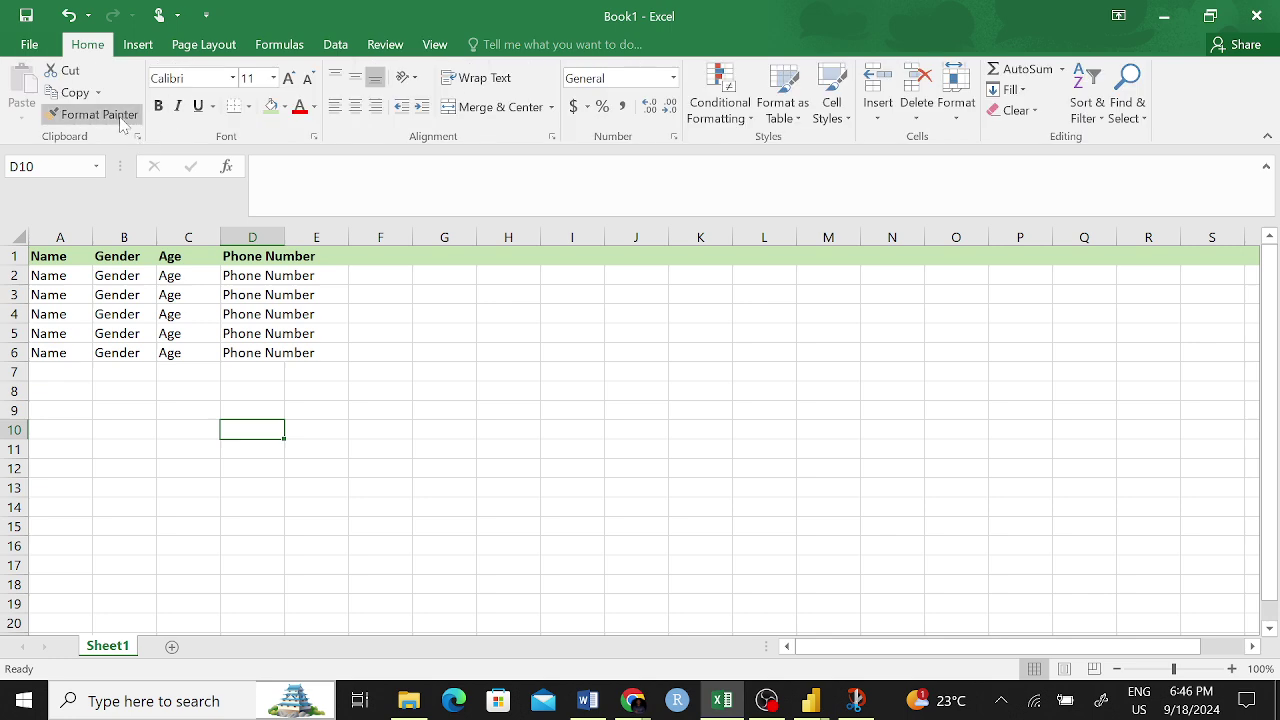
{"action": "left_click", "coordinate": [14, 256]}
{"action": "left_click", "coordinate": [443, 430]}
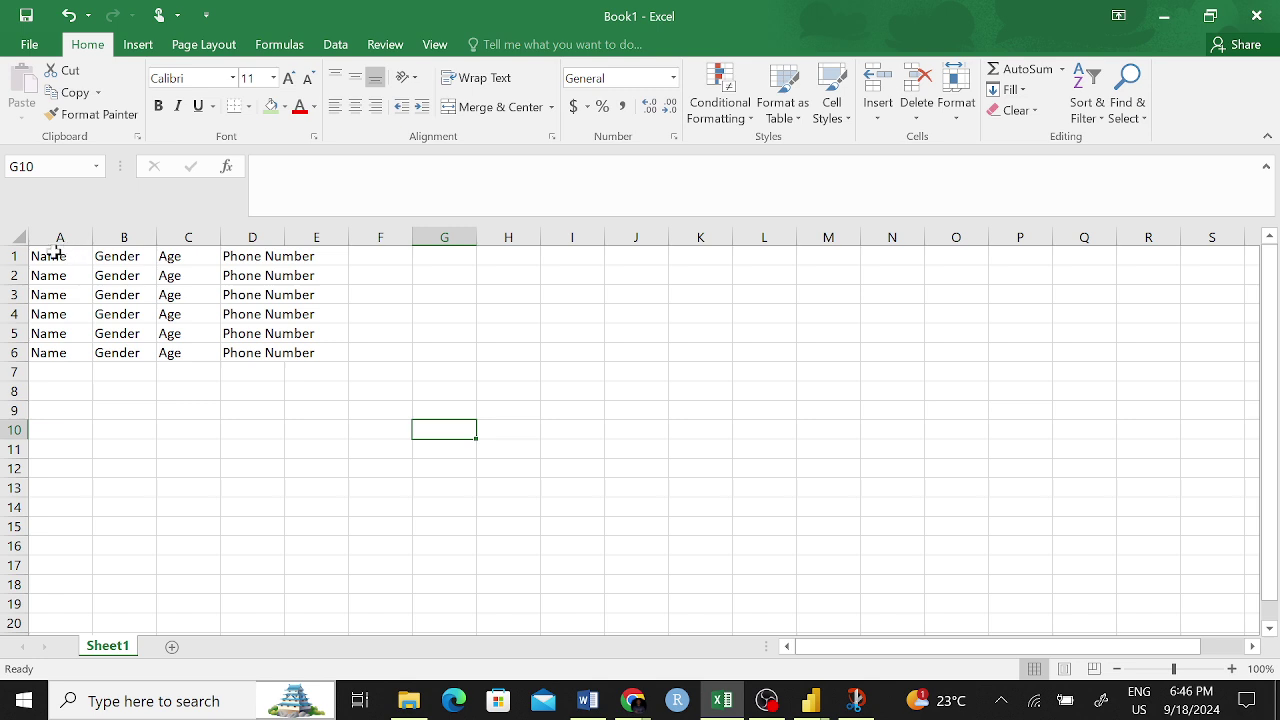
{"action": "mouse_move", "coordinate": [55, 252]}
{"action": "left_mouse_down"}
{"action": "mouse_move", "coordinate": [200, 262]}
{"action": "mouse_move", "coordinate": [254, 244]}
{"action": "mouse_move", "coordinate": [290, 256]}
{"action": "left_mouse_up"}
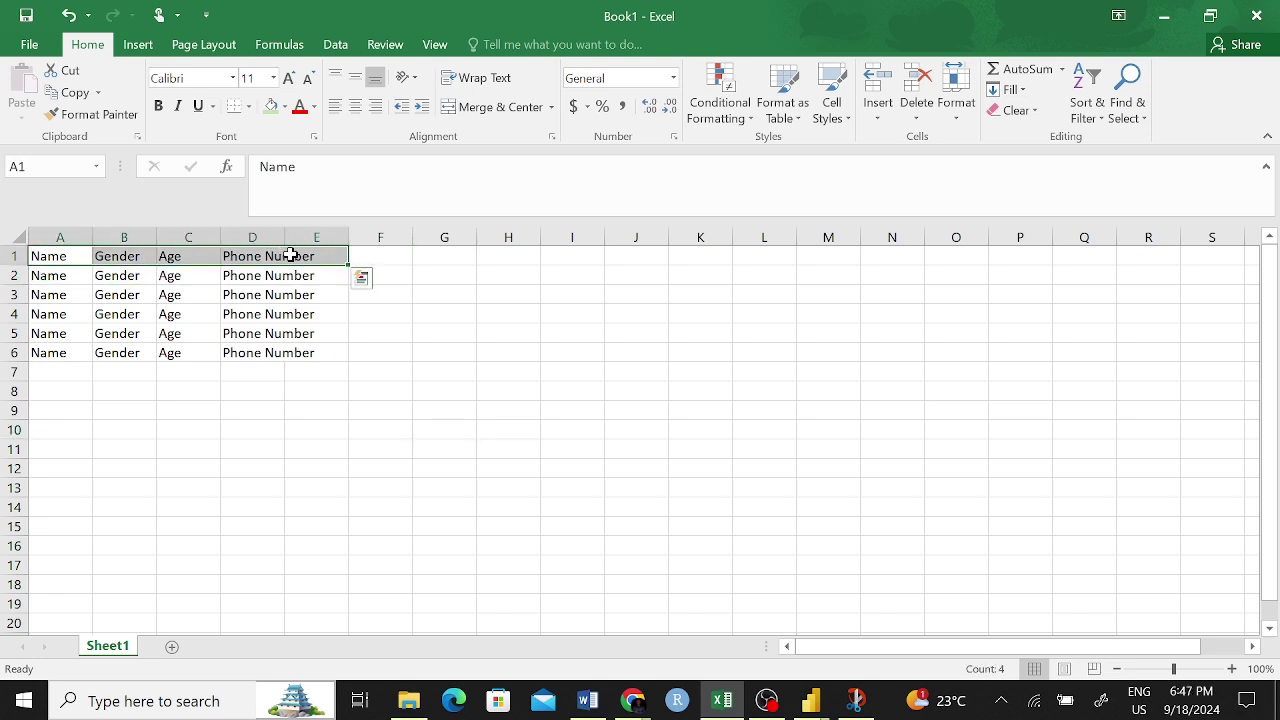
{"action": "key", "text": "ctrl+b"}
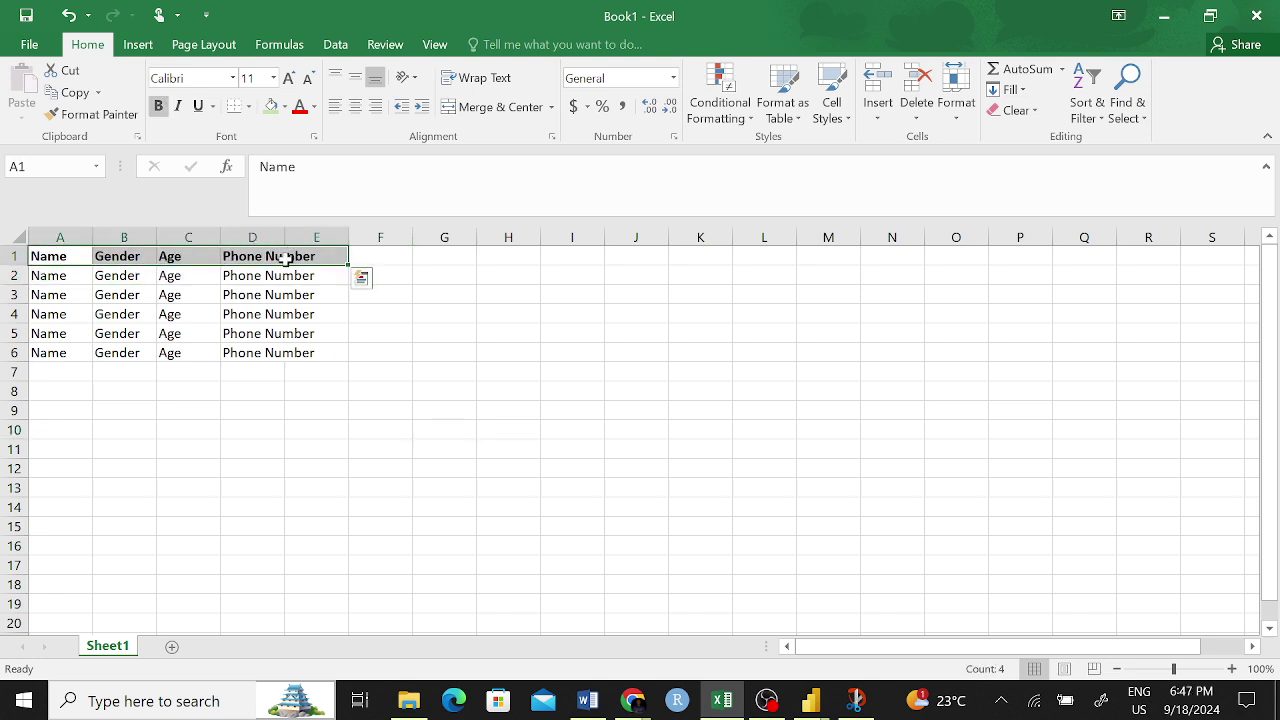
- Rename the D1 header to Weight
{"action": "left_click", "coordinate": [295, 258]}
{"action": "type", "text": "A"}
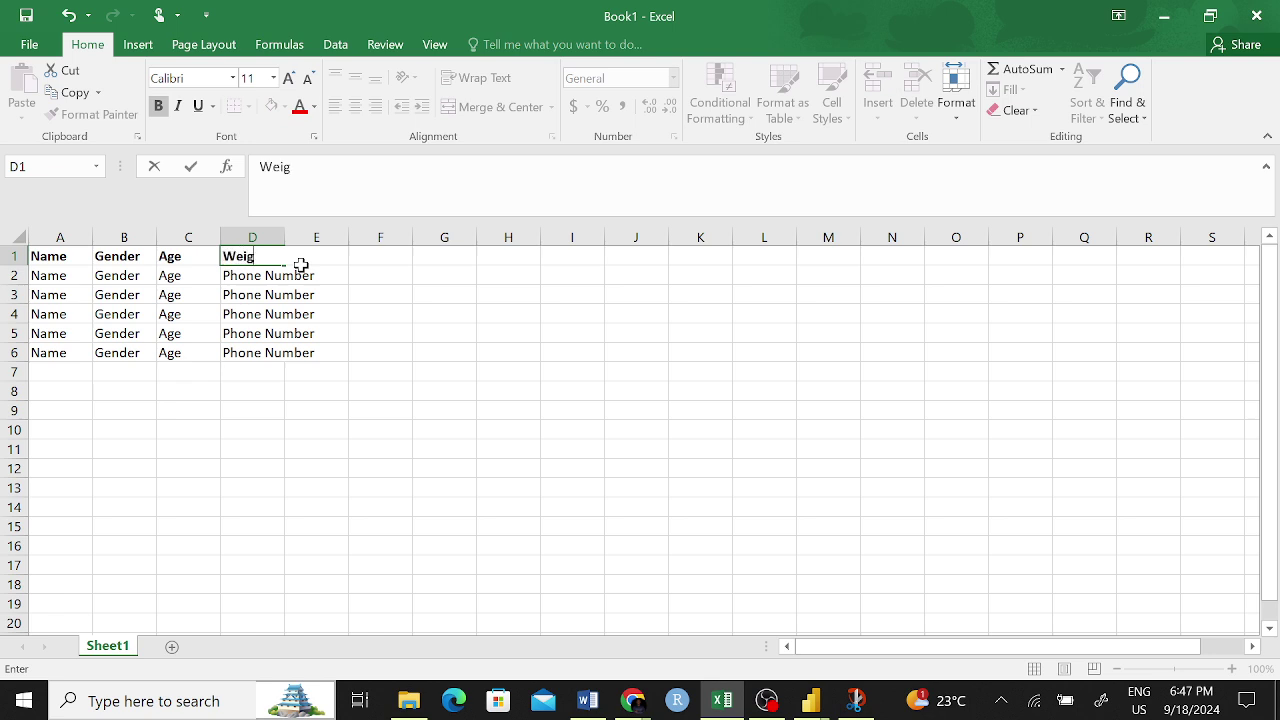
{"action": "left_click", "coordinate": [320, 292]}
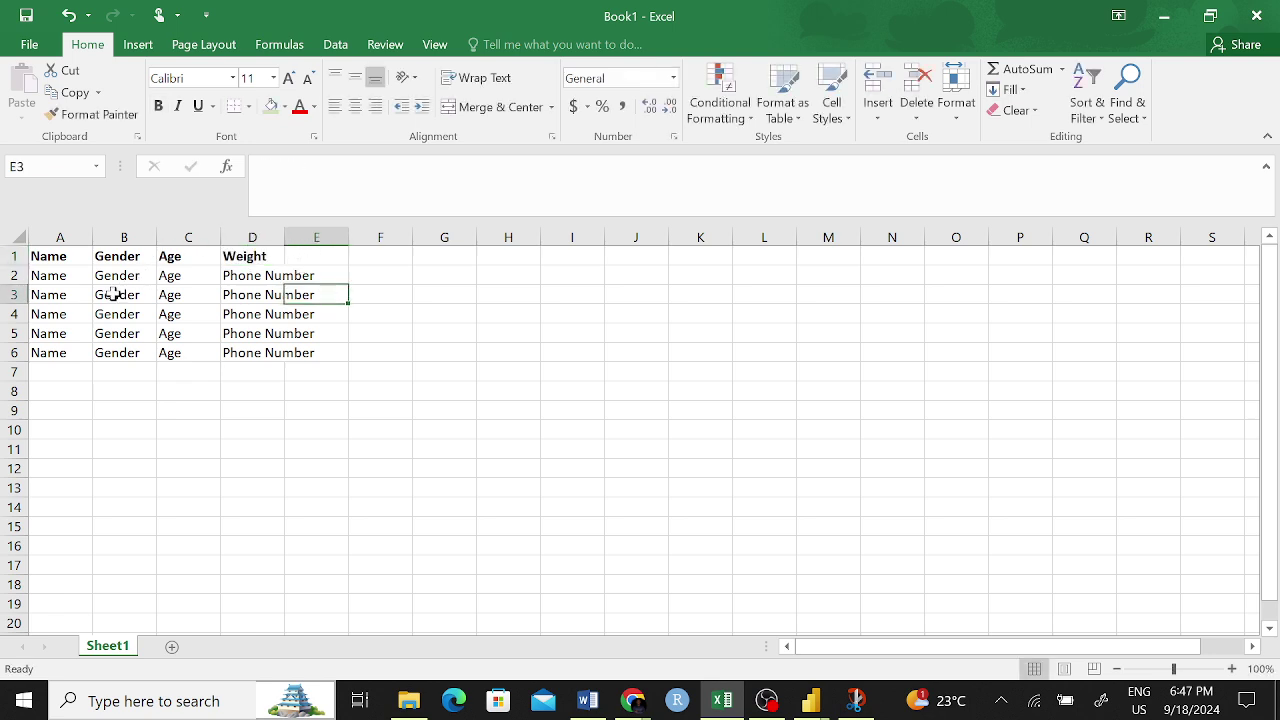
- Enter genders M, M, F, F, F into B2:B6
{"action": "left_click", "coordinate": [56, 277]}
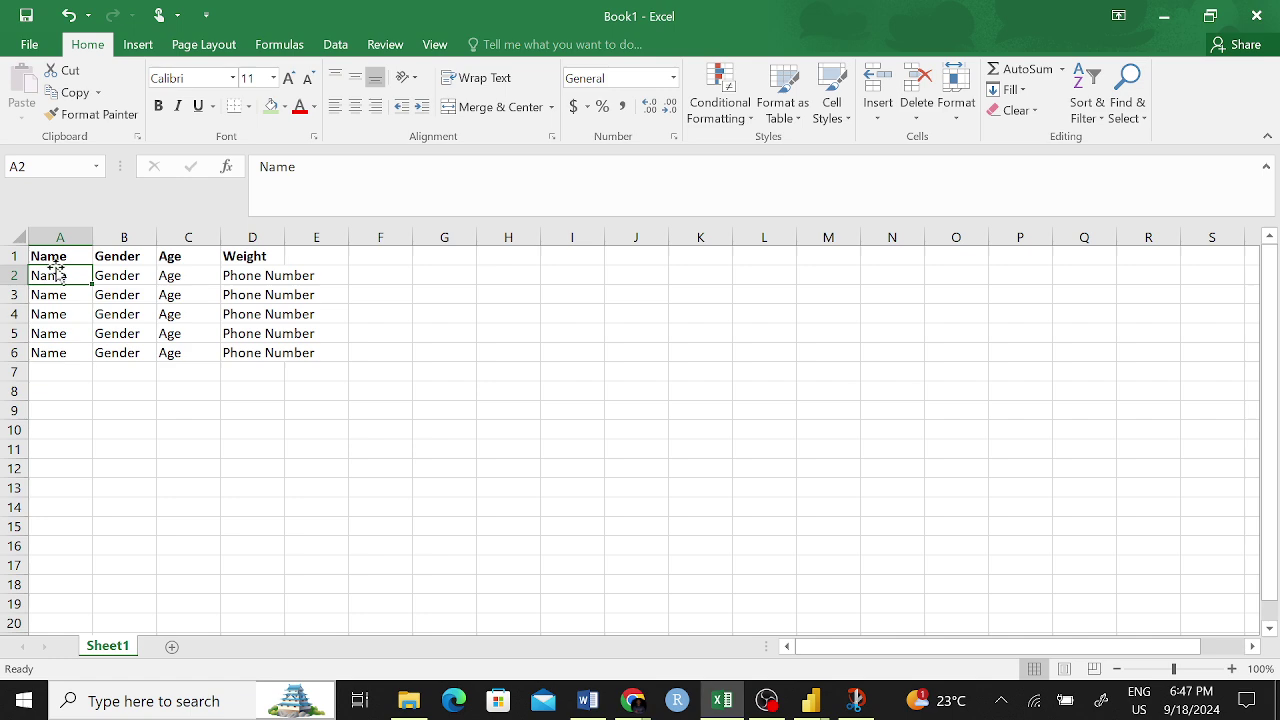
{"action": "left_click", "coordinate": [121, 276]}
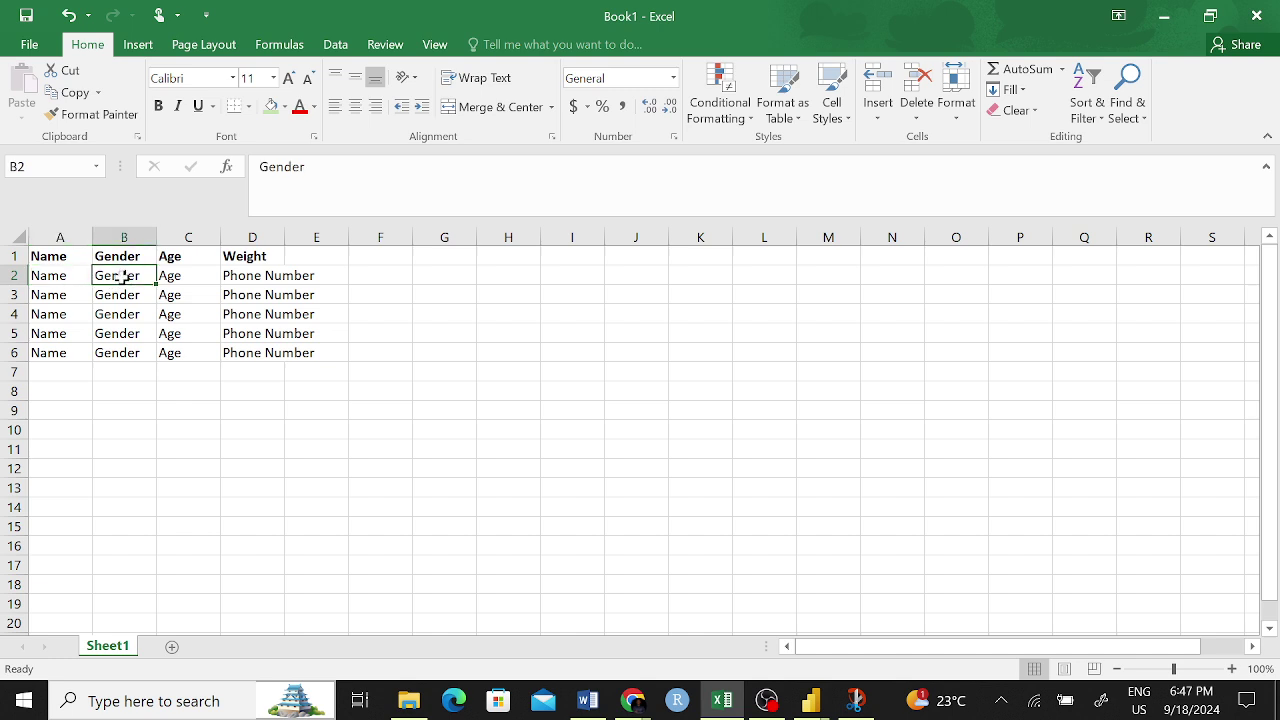
{"action": "type", "text": "M"}
{"action": "key", "text": "Return"}
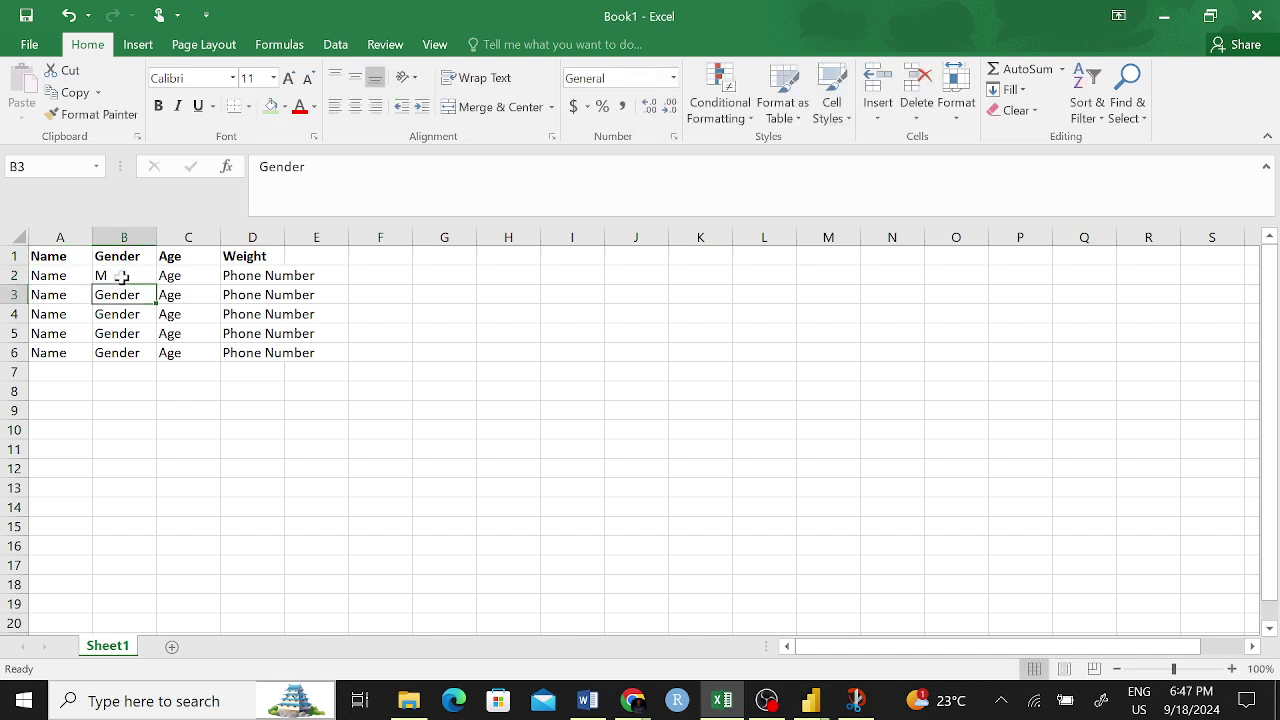
{"action": "type", "text": "M"}
{"action": "key", "text": "Return"}
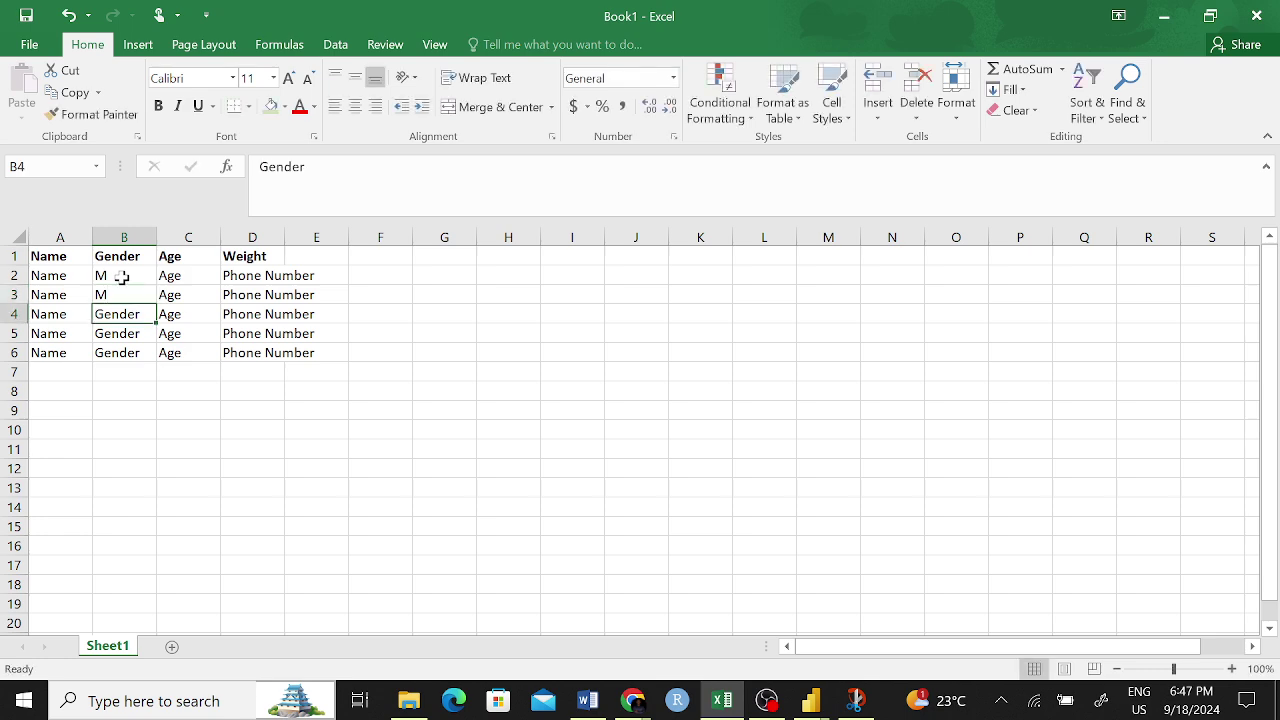
{"action": "type", "text": "F"}
{"action": "key", "text": "Return"}
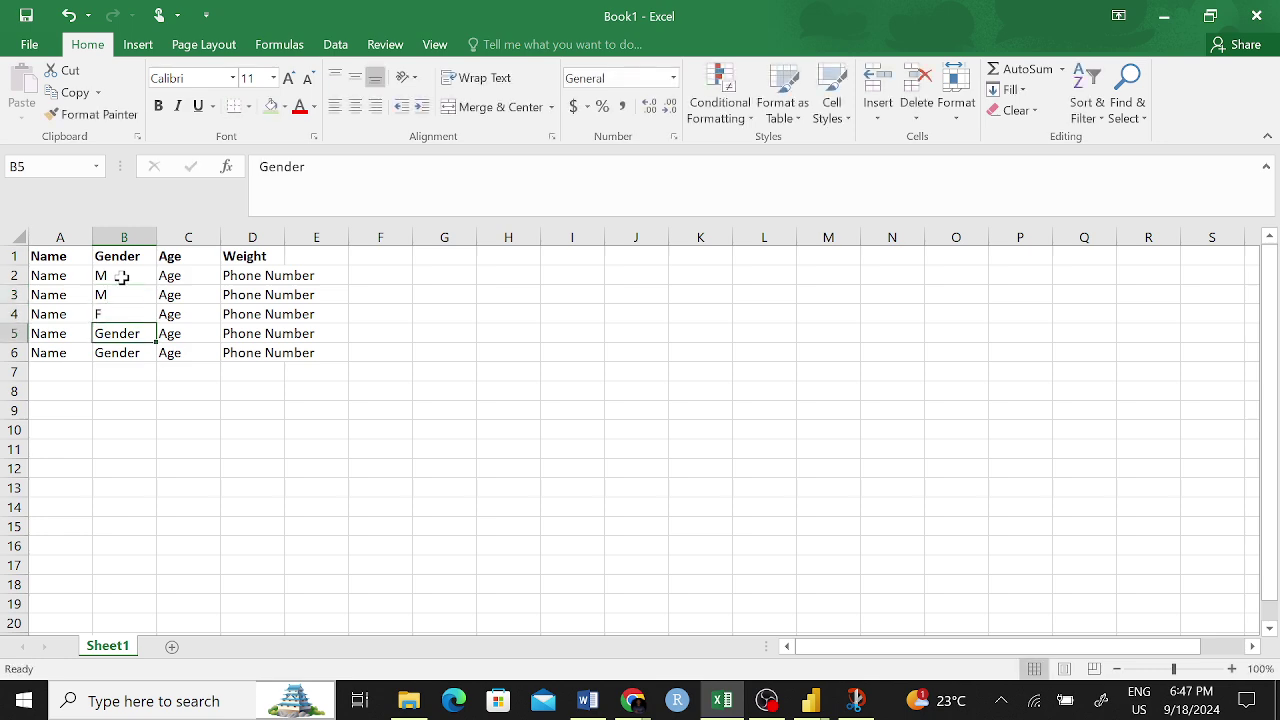
{"action": "type", "text": "F"}
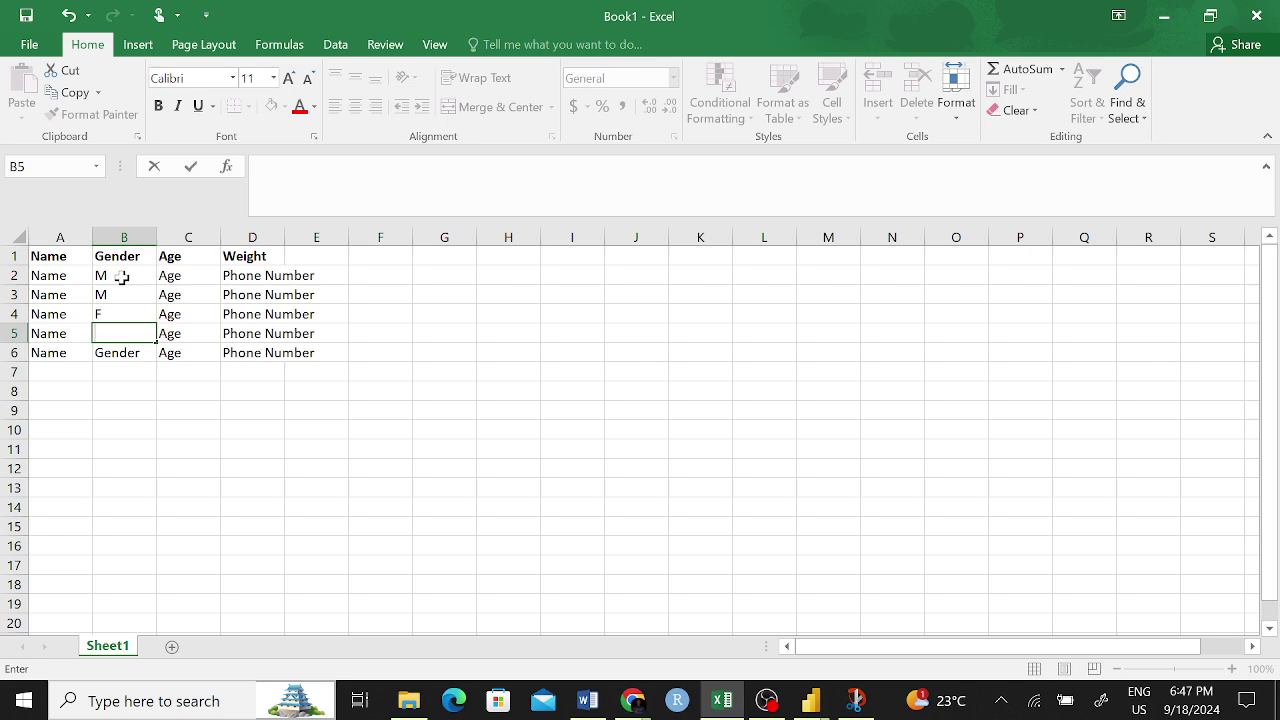
{"action": "key", "text": "Return"}
{"action": "type", "text": "F"}
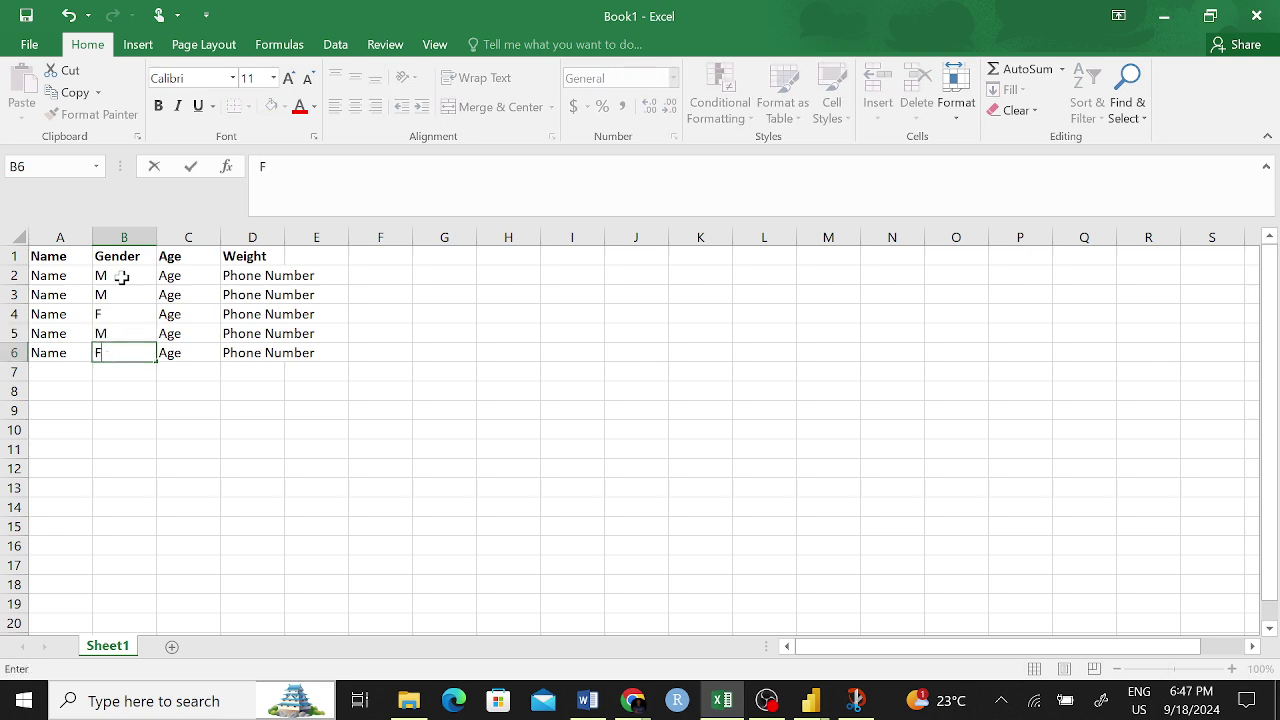
- Extend the B2:B6 gender pattern down to row 19 with the fill handle
{"action": "left_click", "coordinate": [316, 526]}
{"action": "left_click_drag", "start_coordinate": [136, 275], "coordinate": [157, 612]}
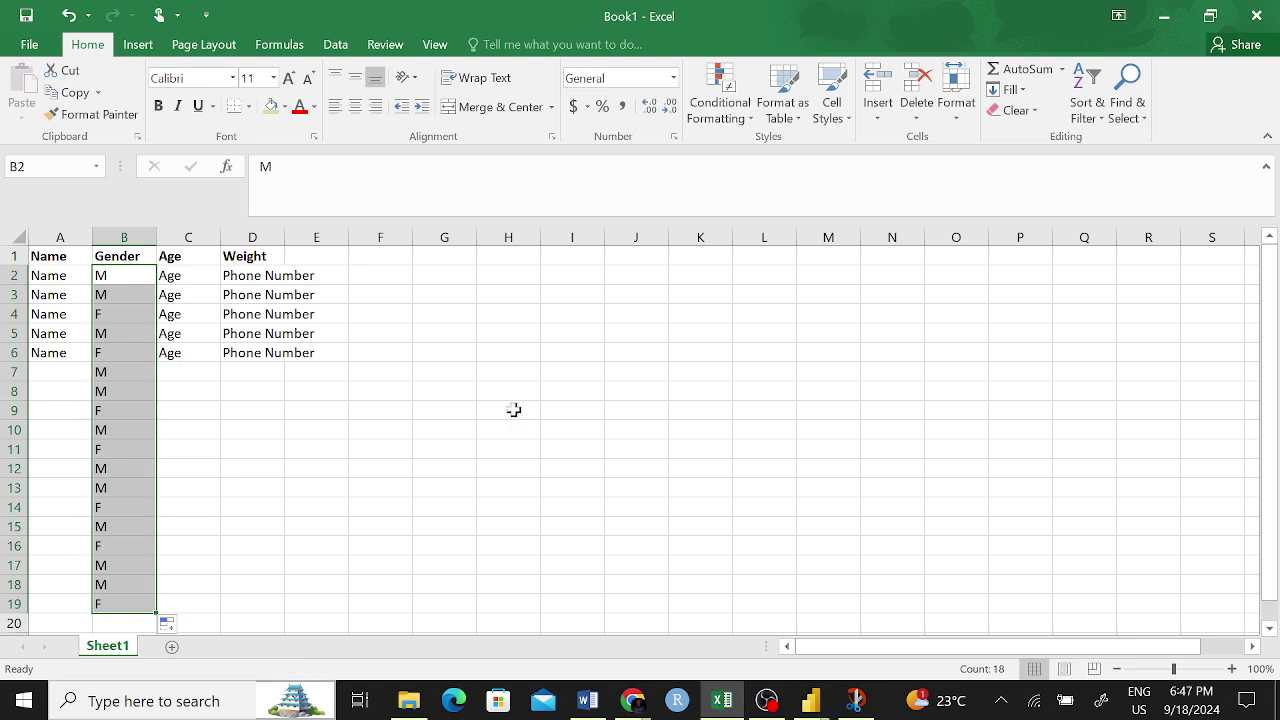
{"action": "left_click", "coordinate": [178, 292]}
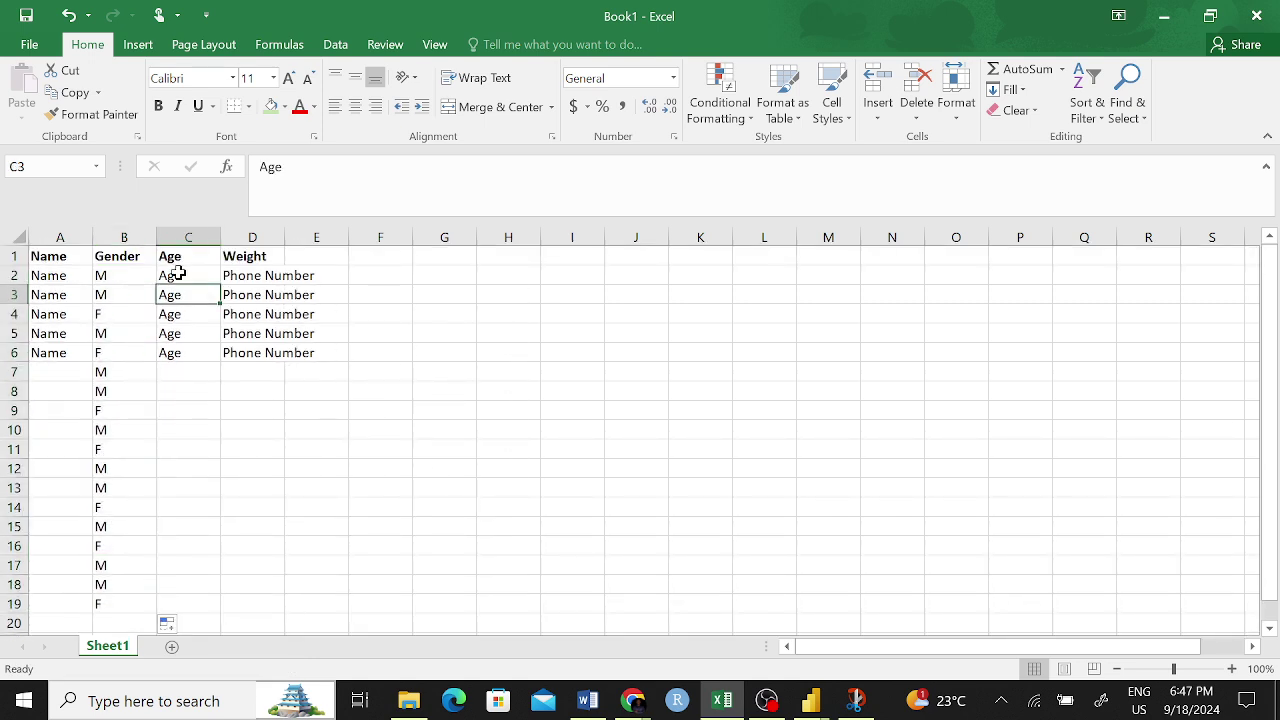
- Enter 20, 30, 45 and 67 into C2:C5
{"action": "left_click", "coordinate": [180, 273]}
{"action": "type", "text": "2"}
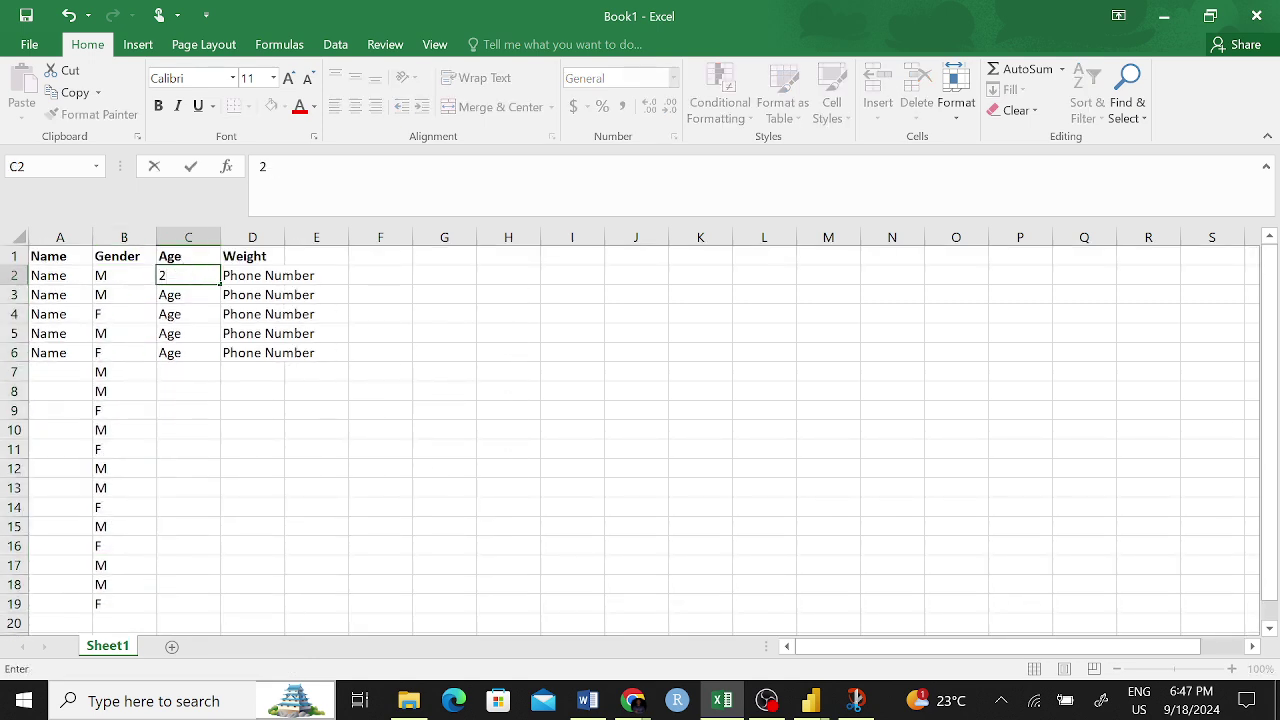
{"action": "type", "text": "0"}
{"action": "key", "text": "Return"}
{"action": "type", "text": "30"}
{"action": "key", "text": "Return"}
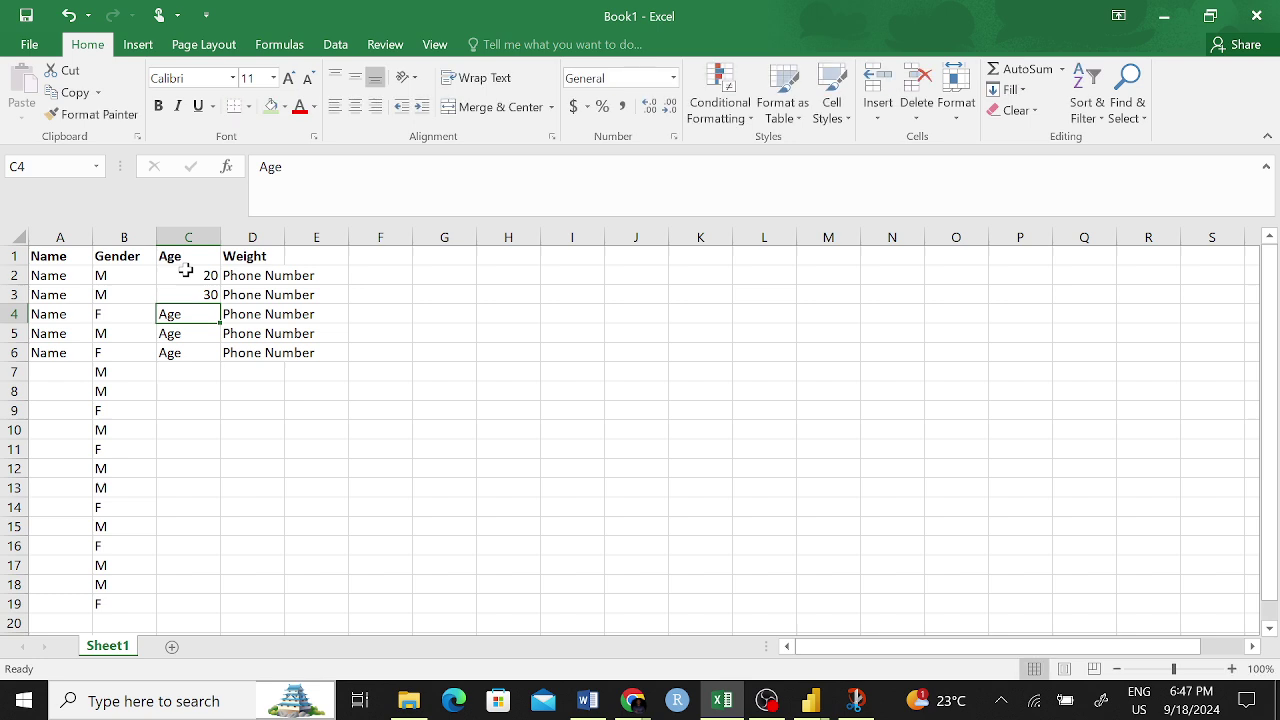
{"action": "type", "text": "45"}
{"action": "key", "text": "Return"}
{"action": "type", "text": "67"}
{"action": "key", "text": "Return"}
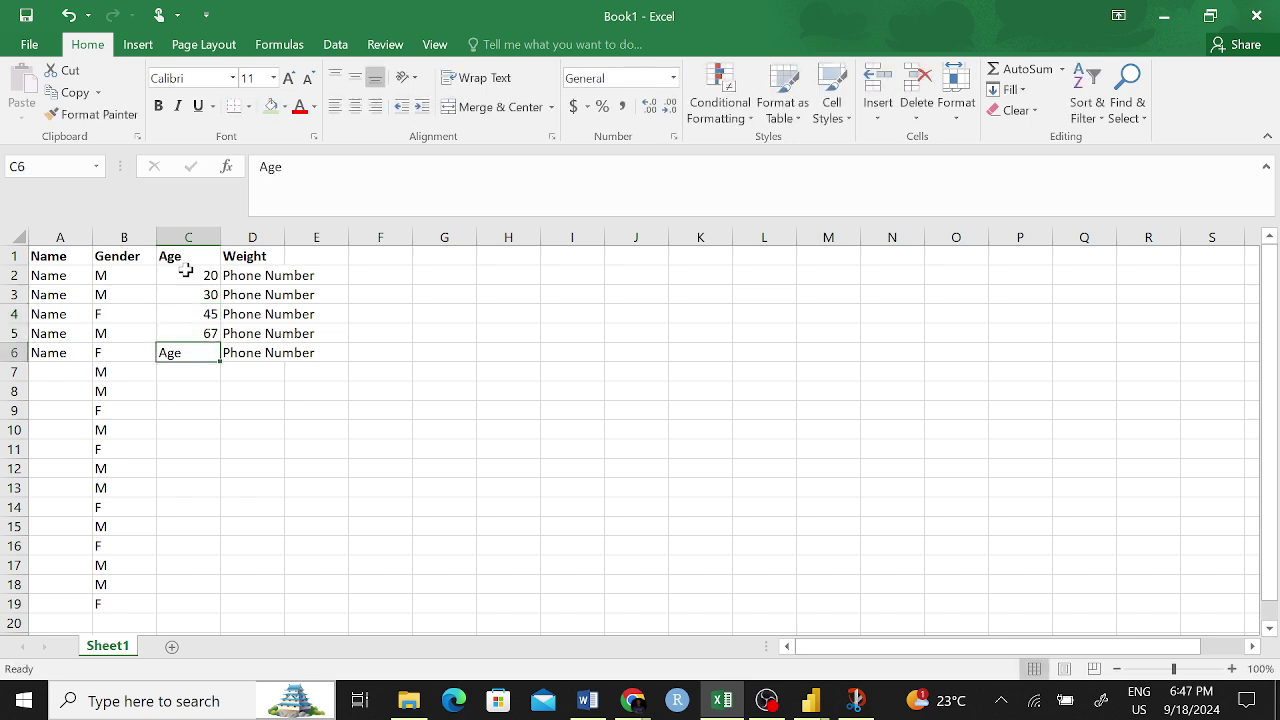
- Extend the C2:C5 series down to C19 and reduce C2:C19 to whole numbers
{"action": "left_click_drag", "start_coordinate": [212, 273], "coordinate": [194, 600]}
{"action": "left_click", "coordinate": [449, 423]}
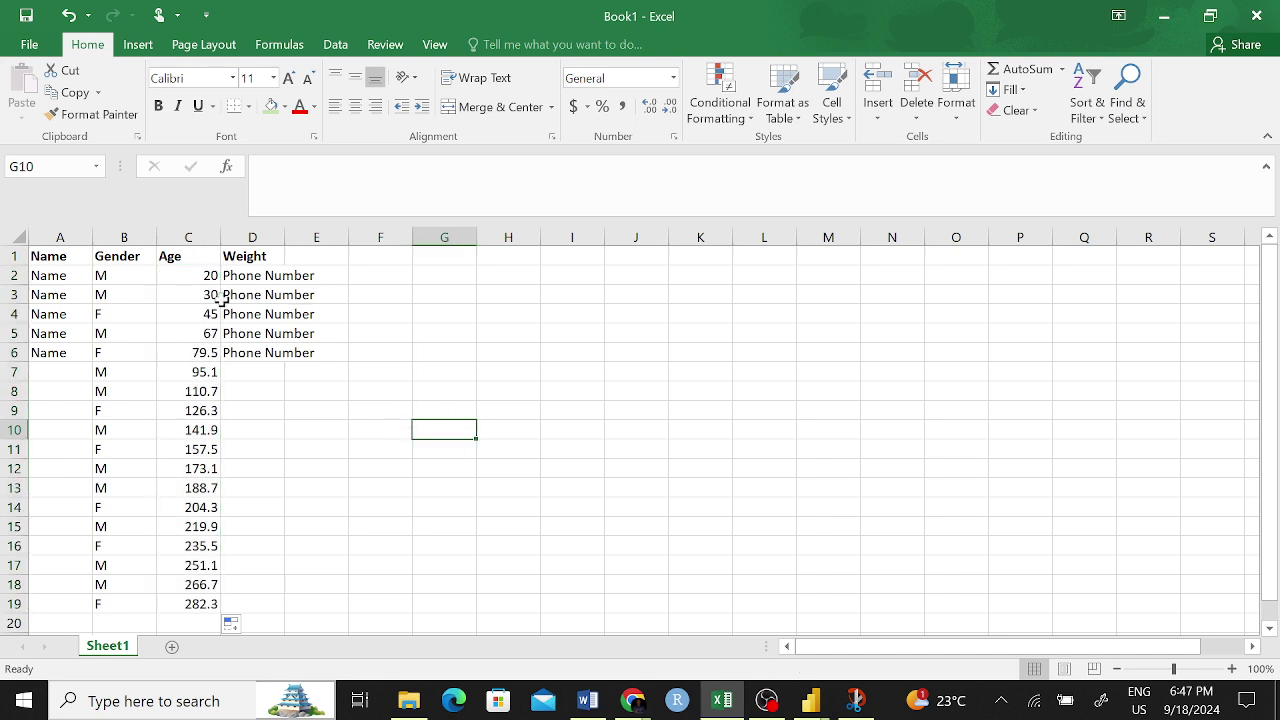
{"action": "left_click_drag", "start_coordinate": [200, 272], "coordinate": [196, 605]}
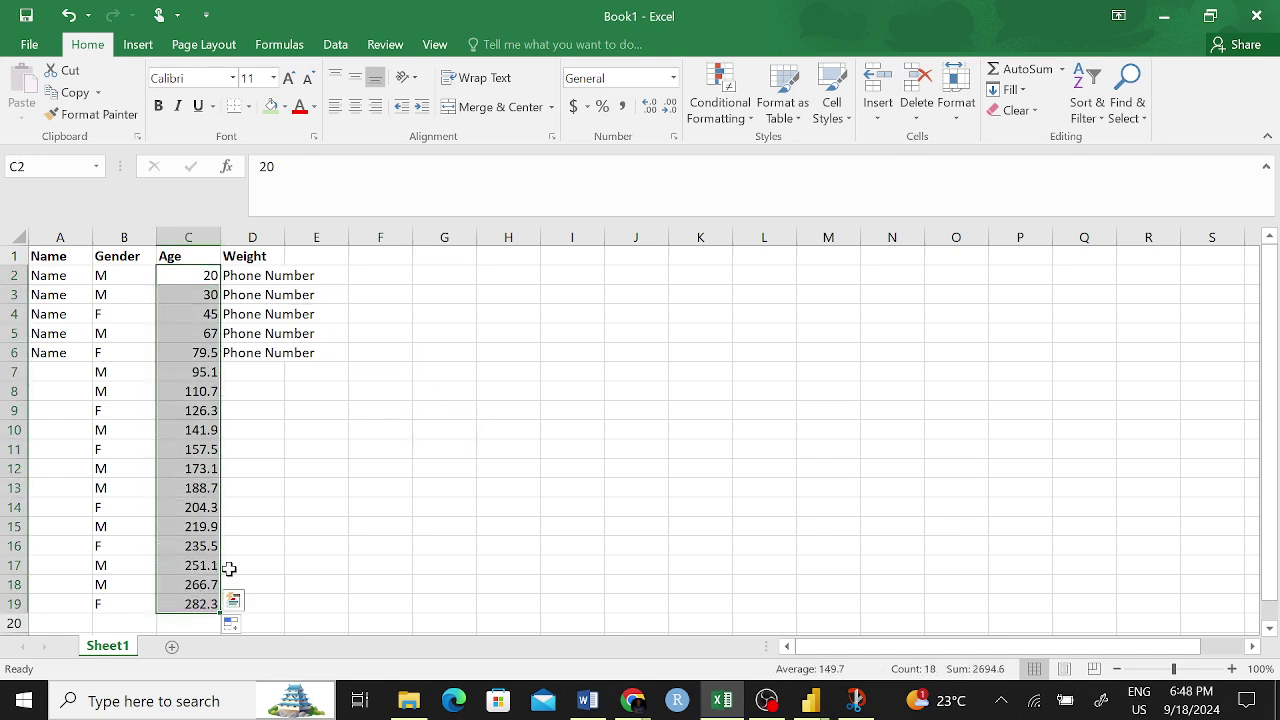
{"action": "left_click", "coordinate": [667, 106]}
{"action": "left_click", "coordinate": [385, 447]}
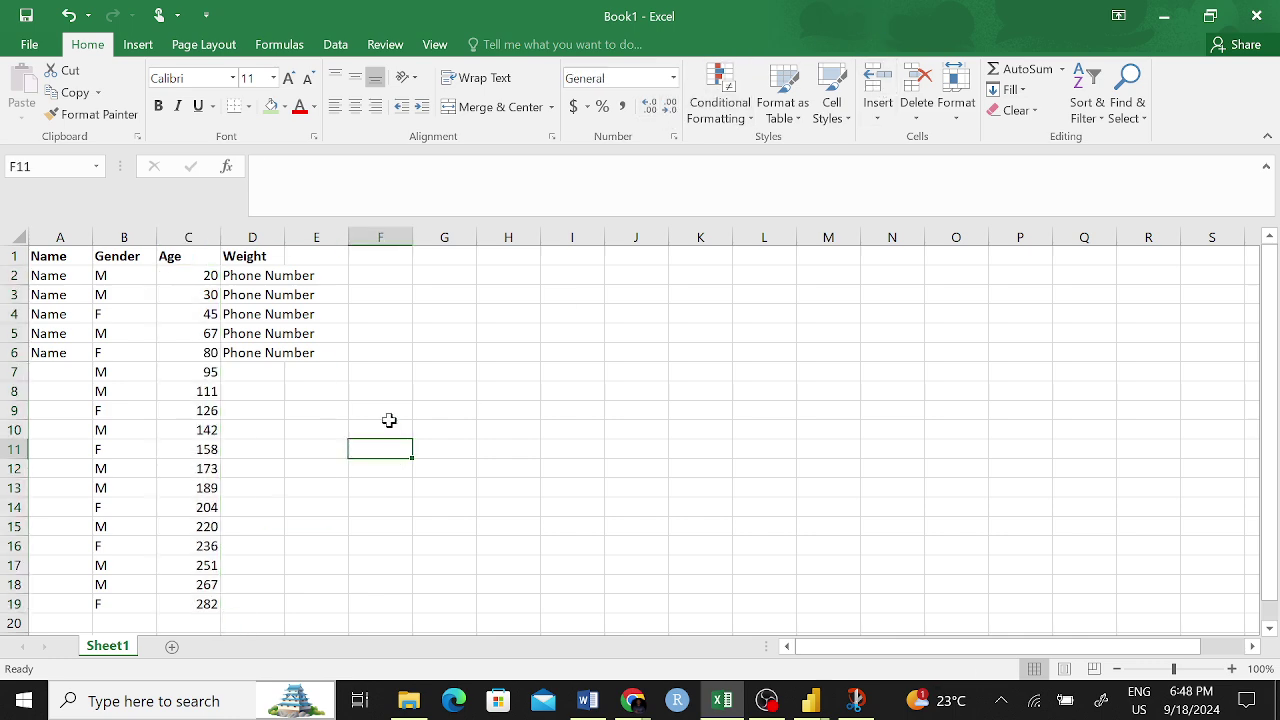
{"action": "left_click", "coordinate": [209, 273]}
- Retitle C1 as Weight and D1 as Age
{"action": "left_click", "coordinate": [205, 259]}
{"action": "type", "text": "We"}
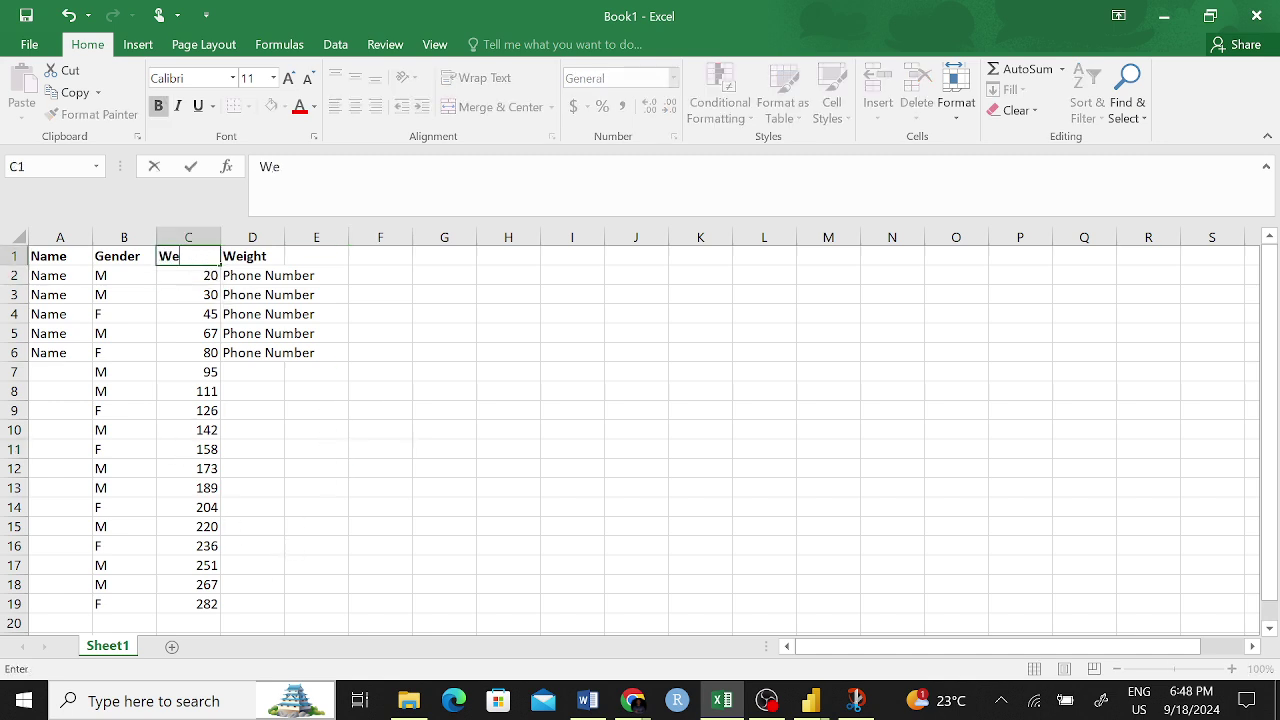
{"action": "type", "text": "ight"}
{"action": "left_click", "coordinate": [229, 258]}
{"action": "type", "text": "Age"}
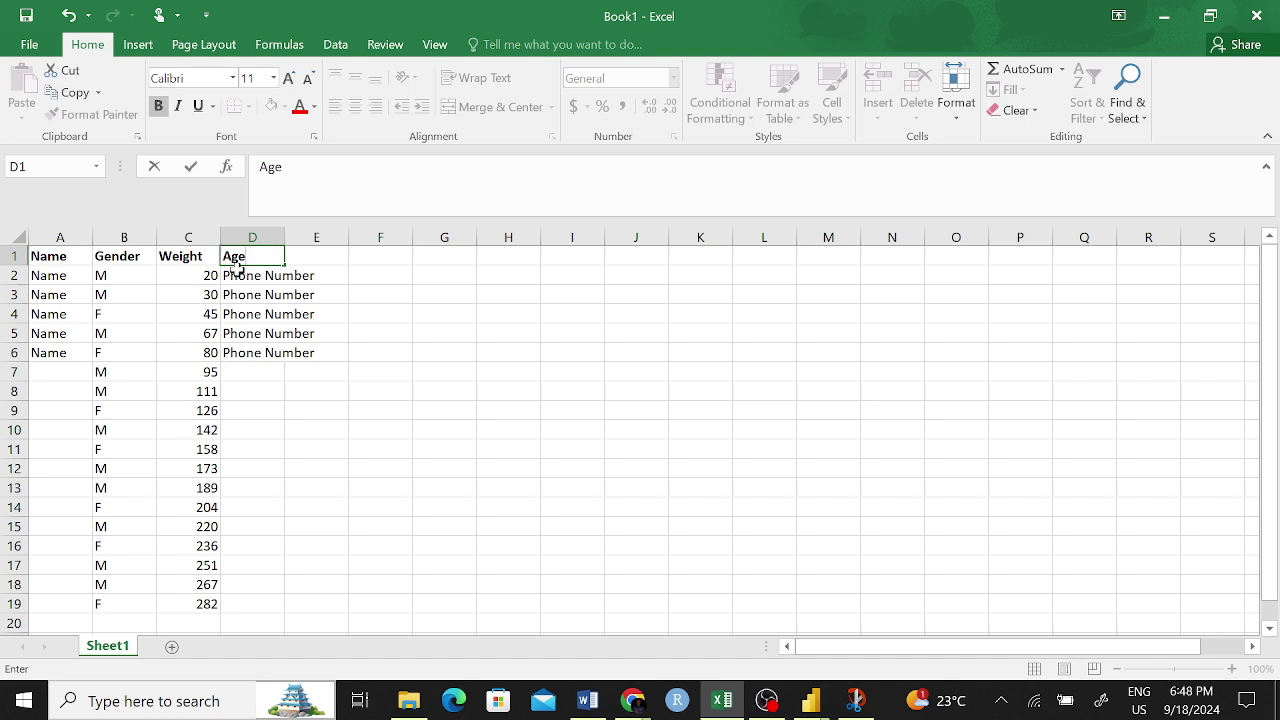
- Enter ages 23, 56, 78, 34, 45, 62, 23, 45 into D2:D9, with a typo in D10
{"action": "left_click", "coordinate": [265, 277]}
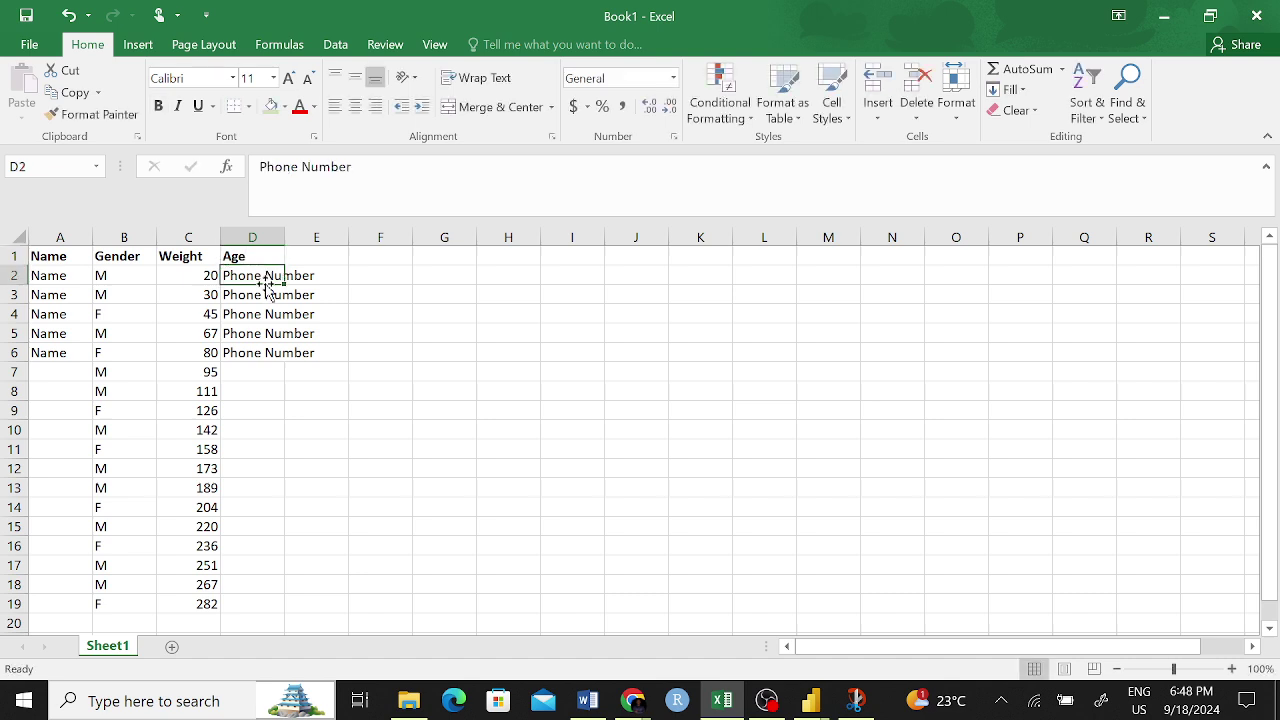
{"action": "type", "text": "23"}
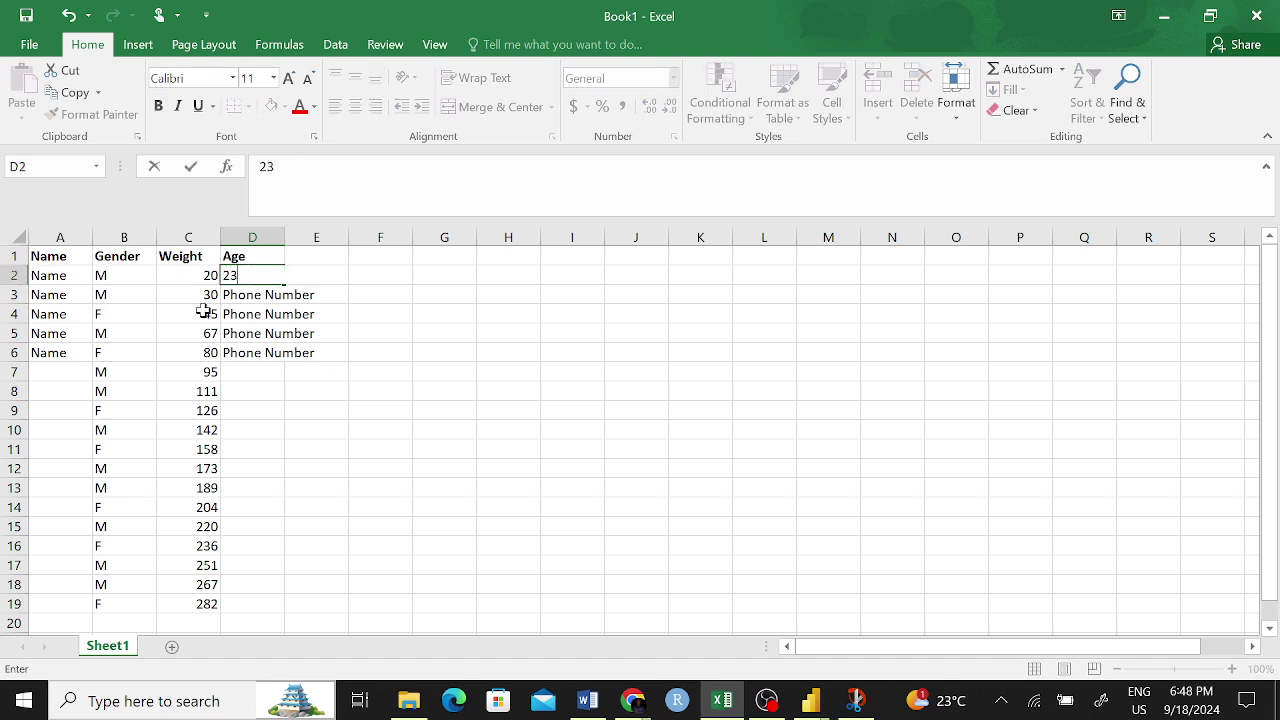
{"action": "key", "text": "Return"}
{"action": "type", "text": "5"}
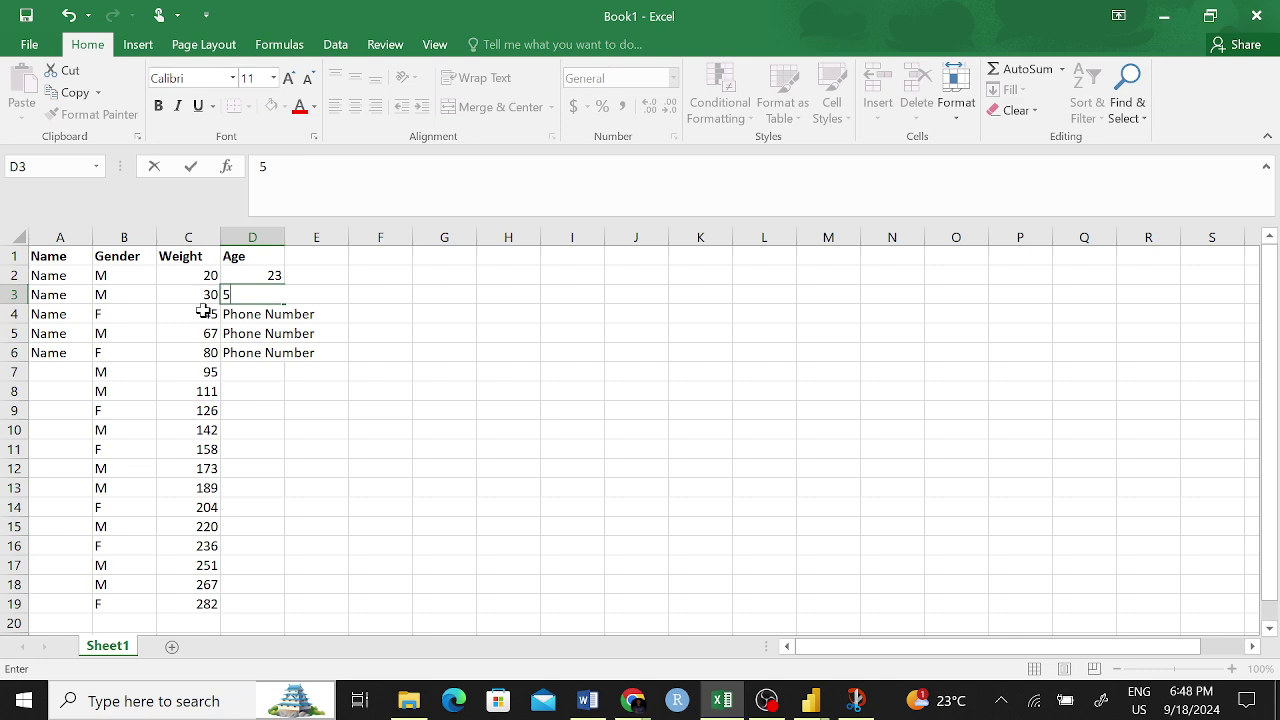
{"action": "type", "text": "6"}
{"action": "key", "text": "Return"}
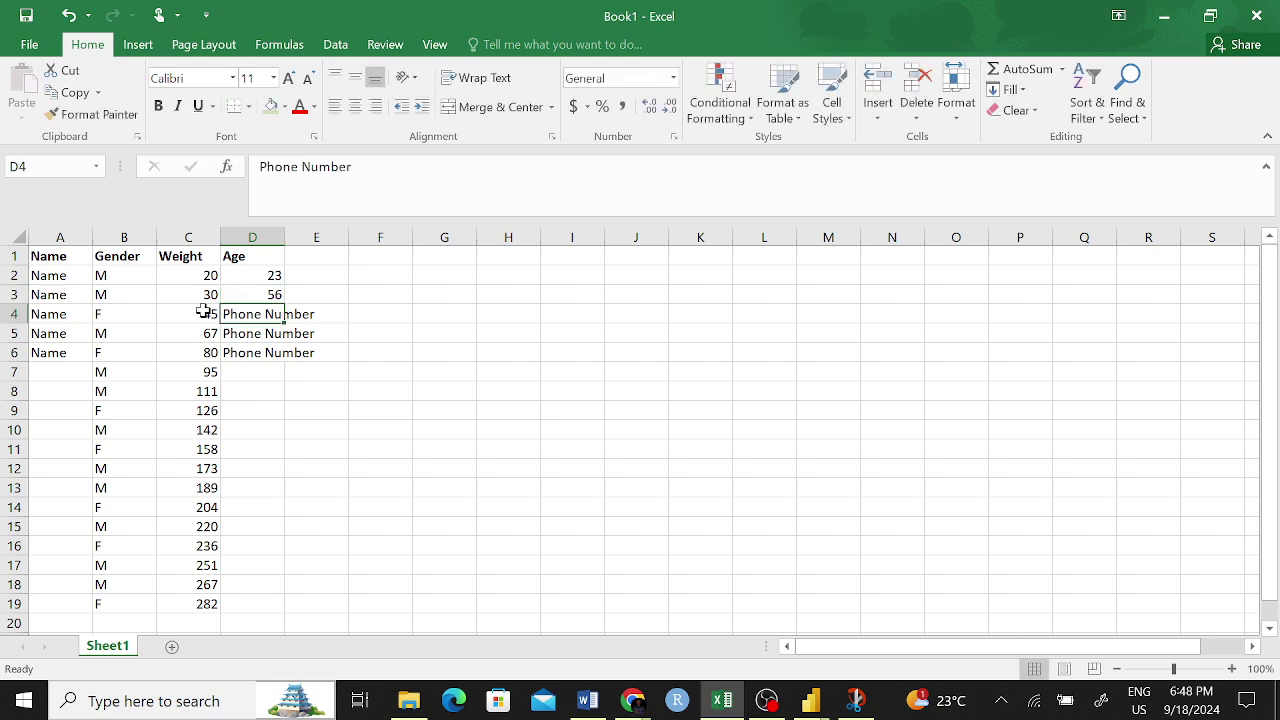
{"action": "type", "text": "78"}
{"action": "key", "text": "Return"}
{"action": "type", "text": "34"}
{"action": "key", "text": "Return"}
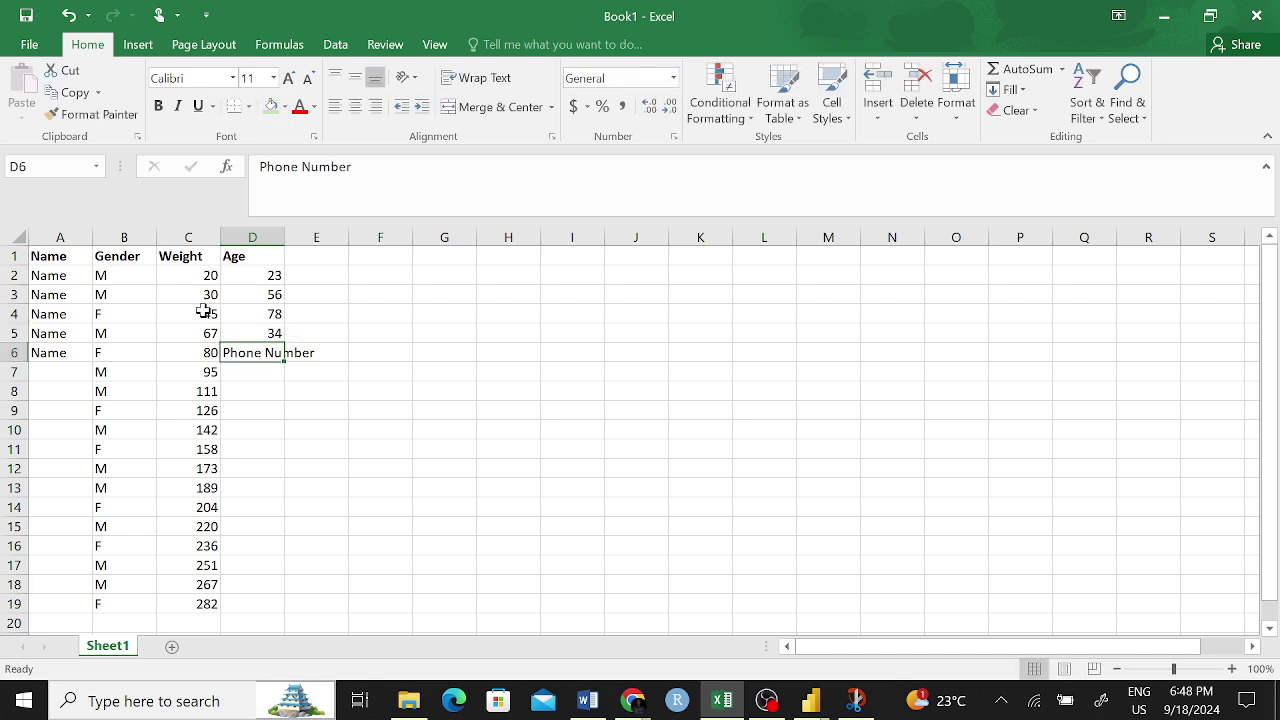
{"action": "type", "text": "45"}
{"action": "key", "text": "Return"}
{"action": "type", "text": "623"}
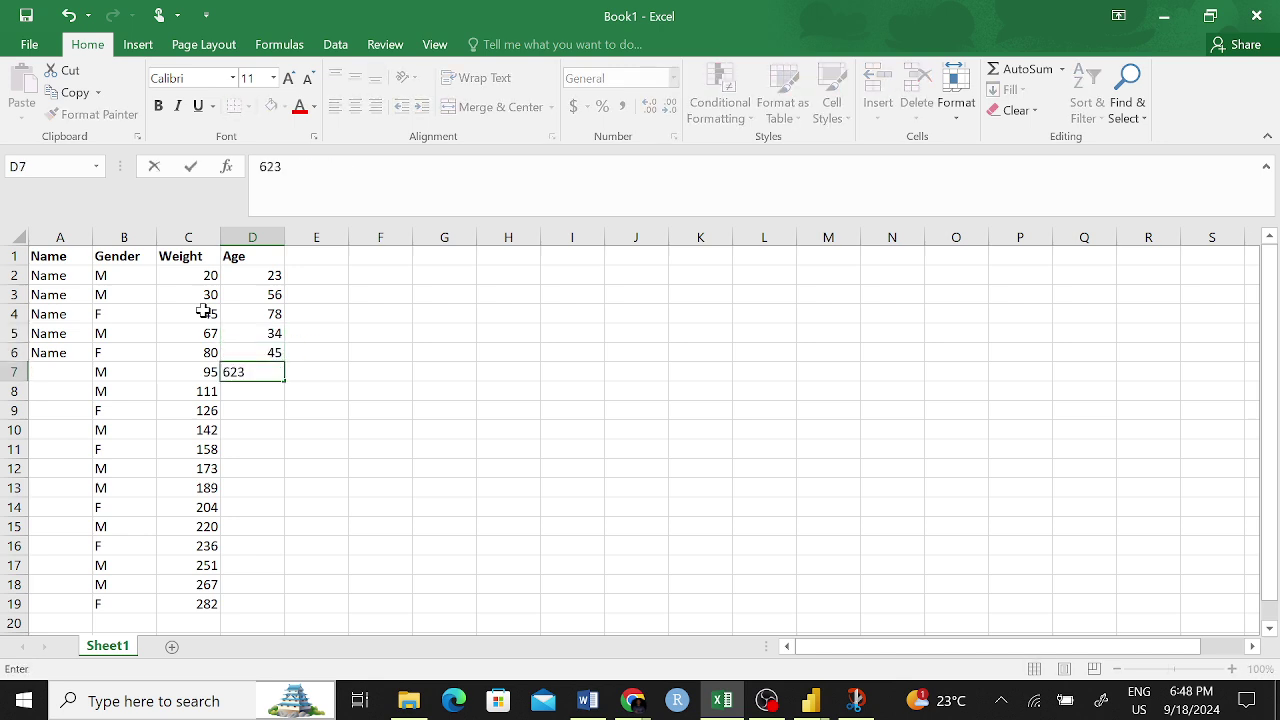
{"action": "key", "text": "Return"}
{"action": "type", "text": "23"}
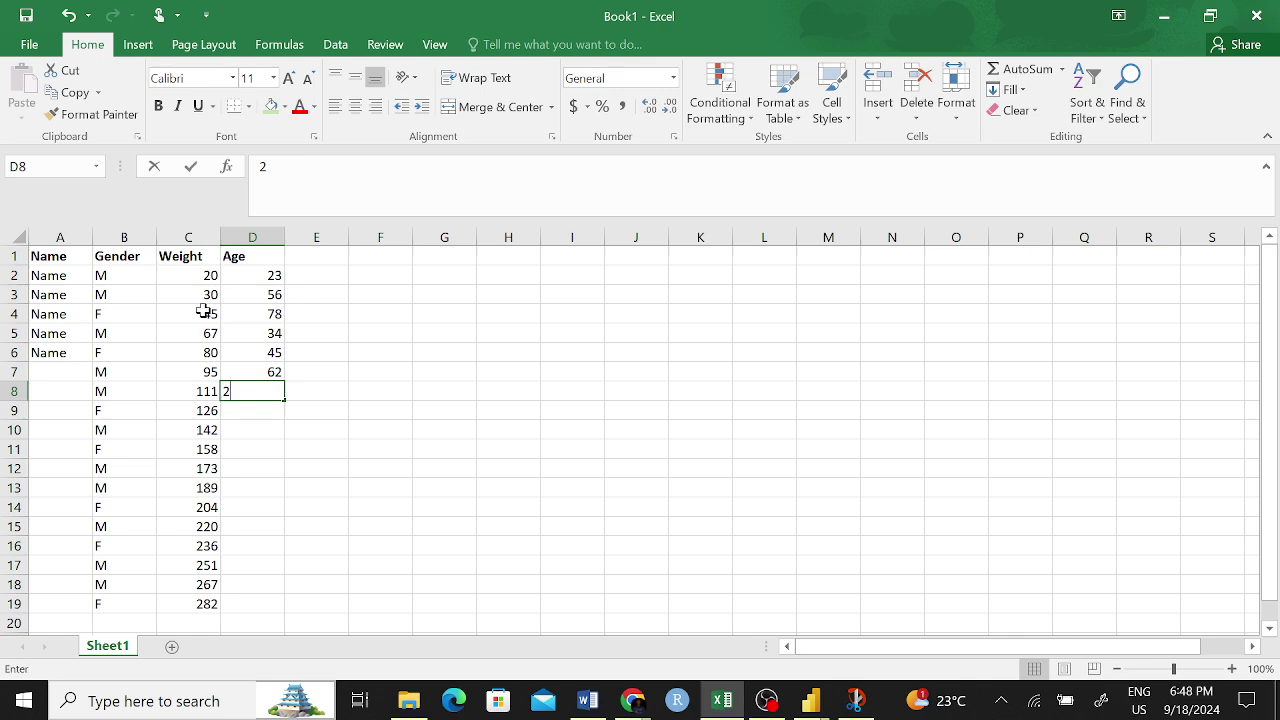
{"action": "key", "text": "Return"}
{"action": "type", "text": "45"}
{"action": "key", "text": "Return"}
{"action": "type", "text": "q3"}
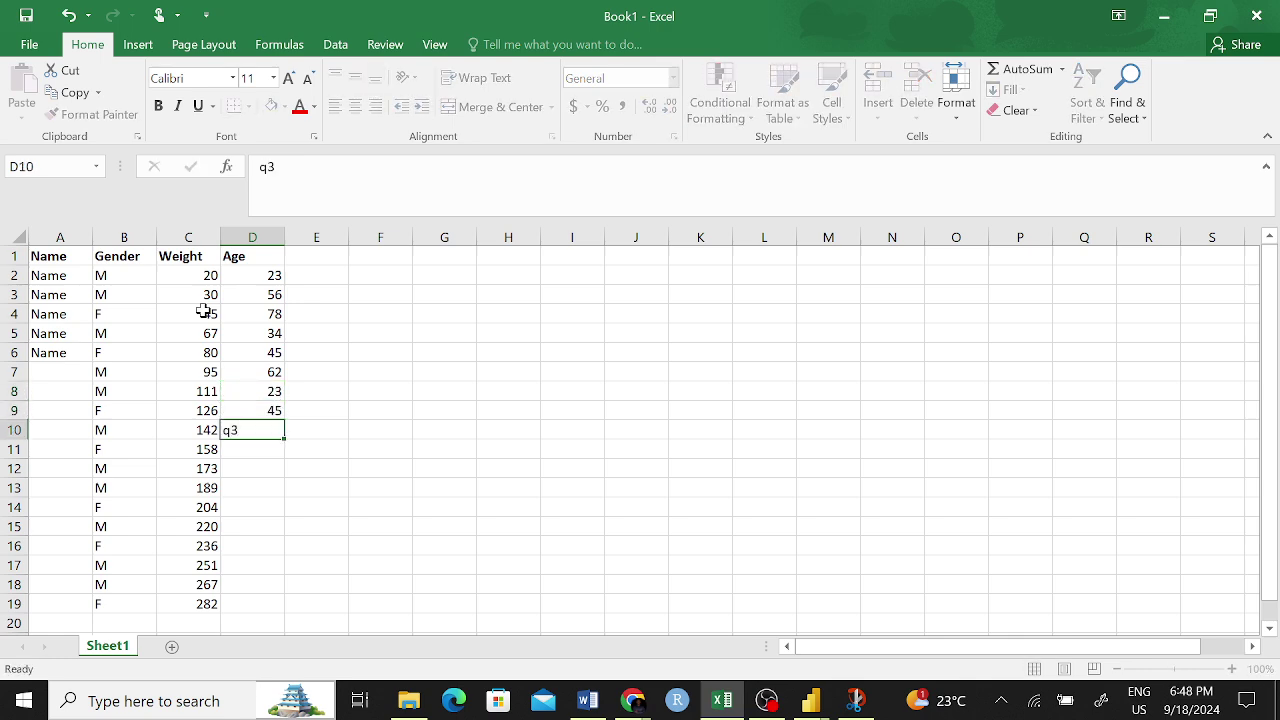
{"action": "key", "text": "Return"}
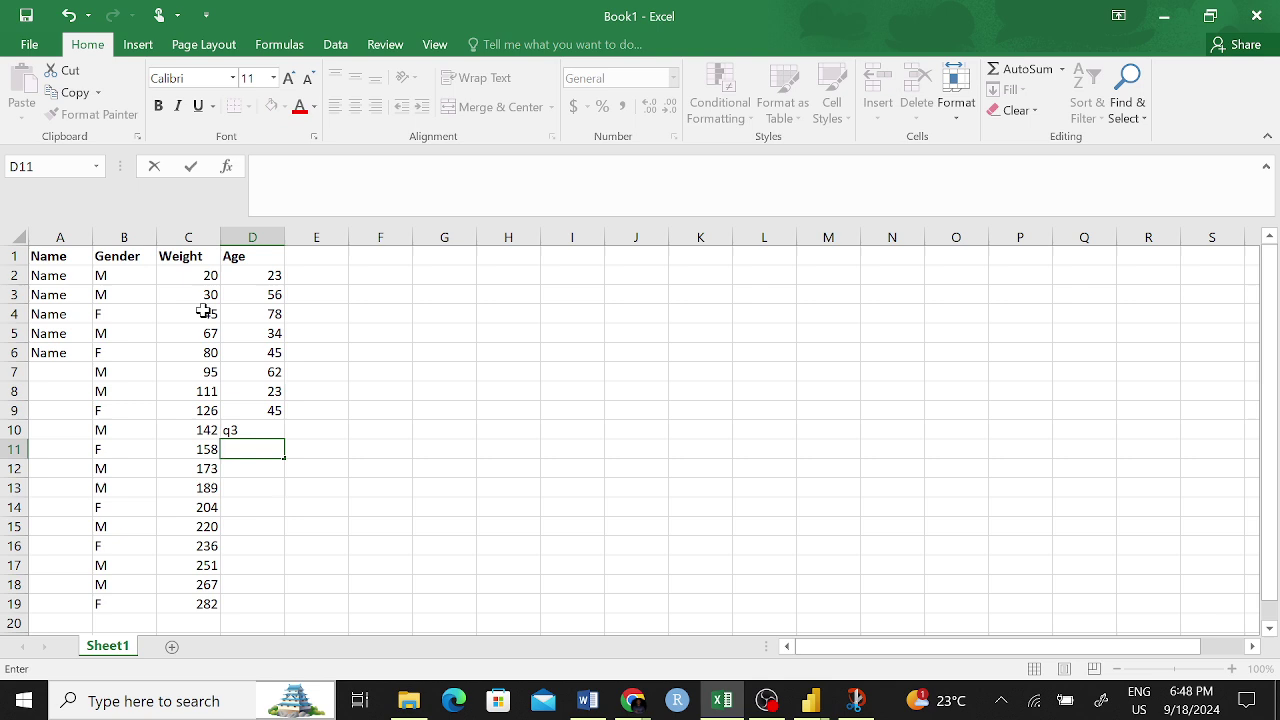
- Correct D10 to 34 and enter ages 78, 90, 12, 34, 67, 54, 67, 12, 34 in D11:D19
{"action": "left_click", "coordinate": [267, 431]}
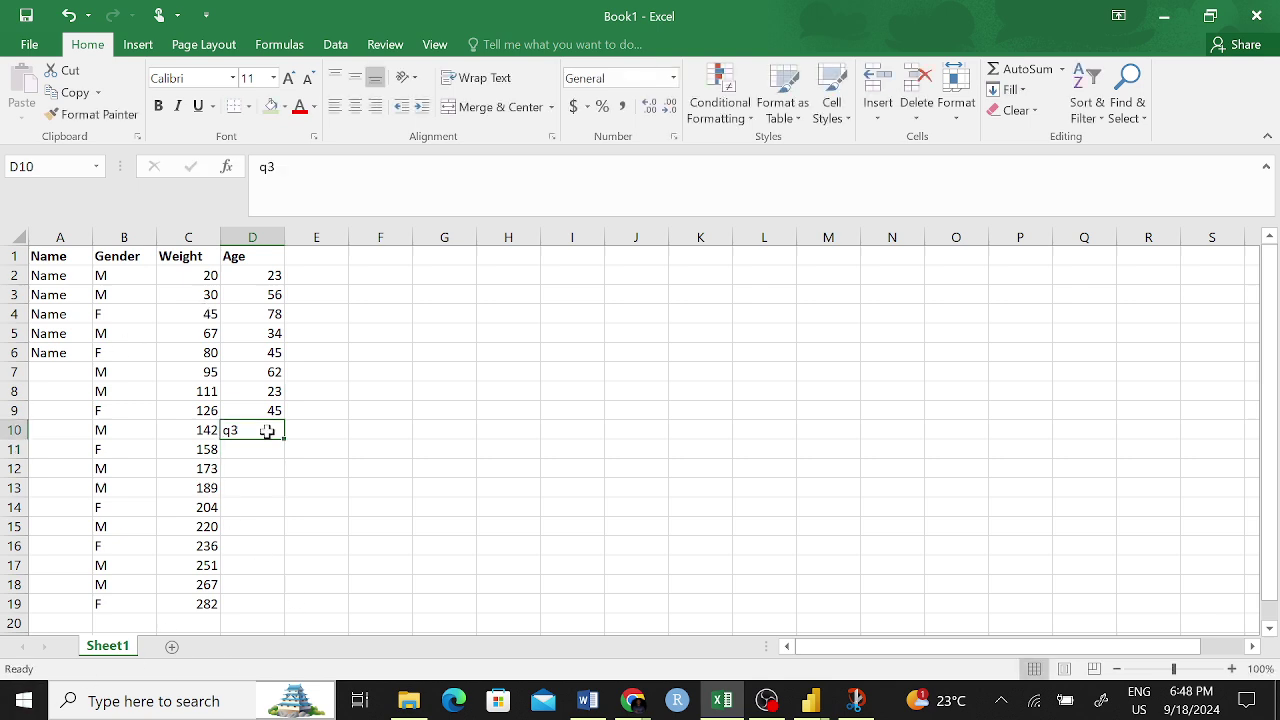
{"action": "type", "text": "34"}
{"action": "key", "text": "Return"}
{"action": "type", "text": "78"}
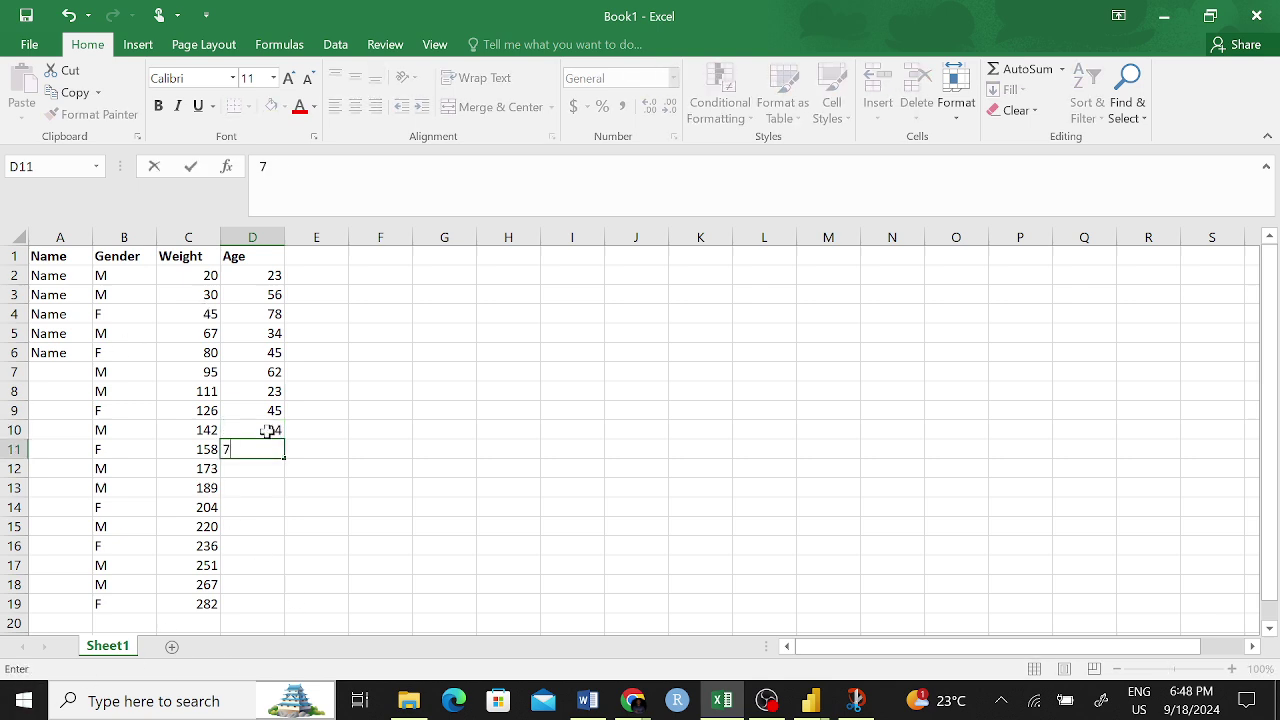
{"action": "key", "text": "Return"}
{"action": "type", "text": "90"}
{"action": "key", "text": "Return"}
{"action": "type", "text": "12"}
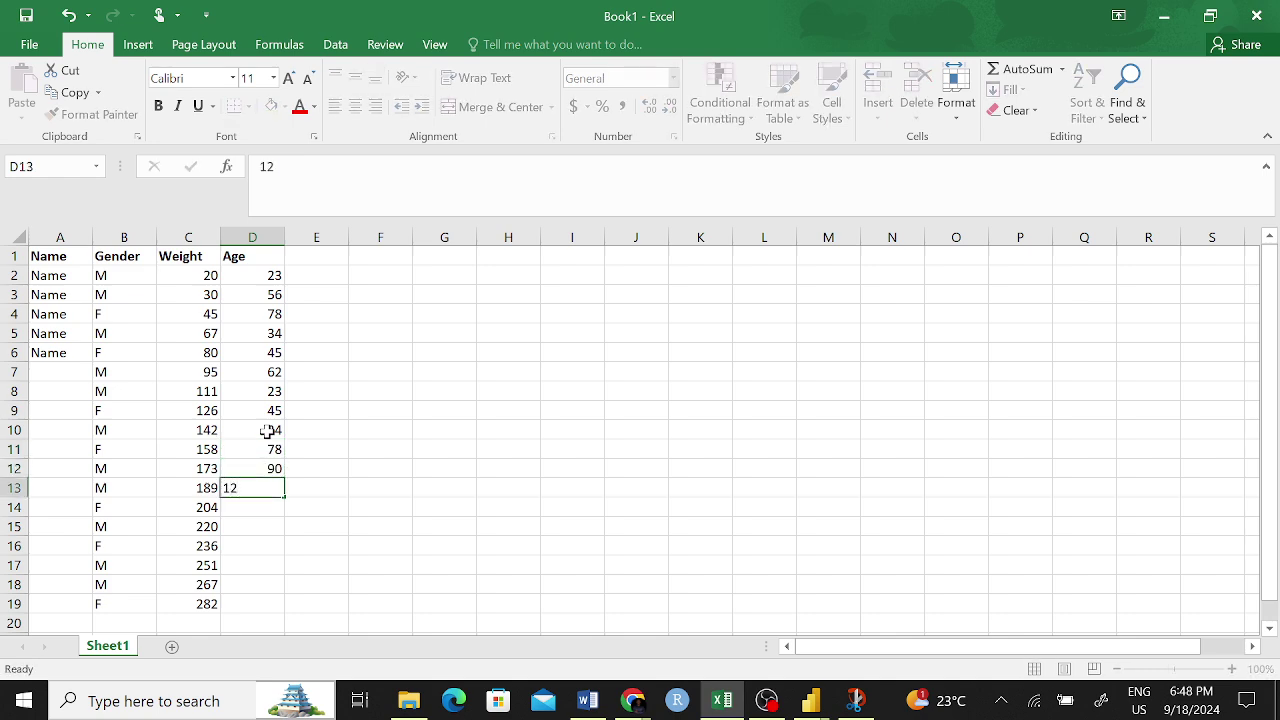
{"action": "key", "text": "Return"}
{"action": "type", "text": "34"}
{"action": "key", "text": "Return"}
{"action": "type", "text": "67"}
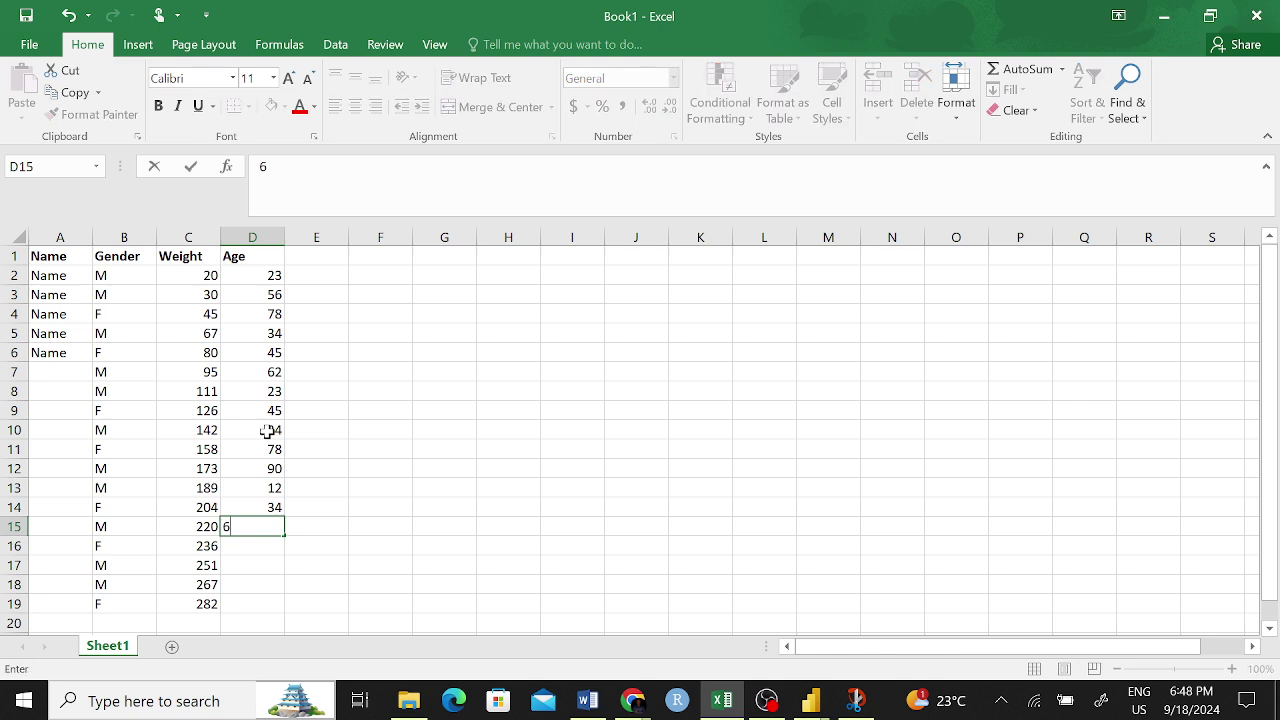
{"action": "key", "text": "Return"}
{"action": "type", "text": "54"}
{"action": "key", "text": "Return"}
{"action": "type", "text": "67"}
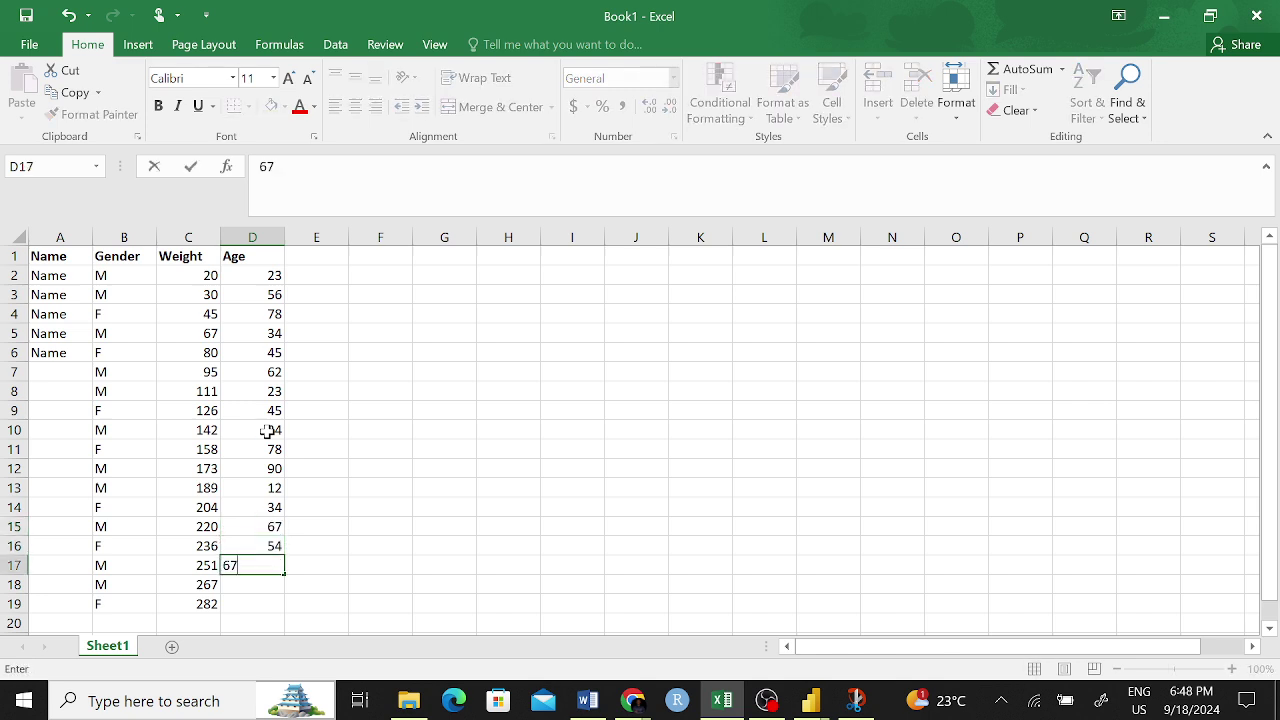
{"action": "key", "text": "Return"}
{"action": "type", "text": "12"}
{"action": "key", "text": "Return"}
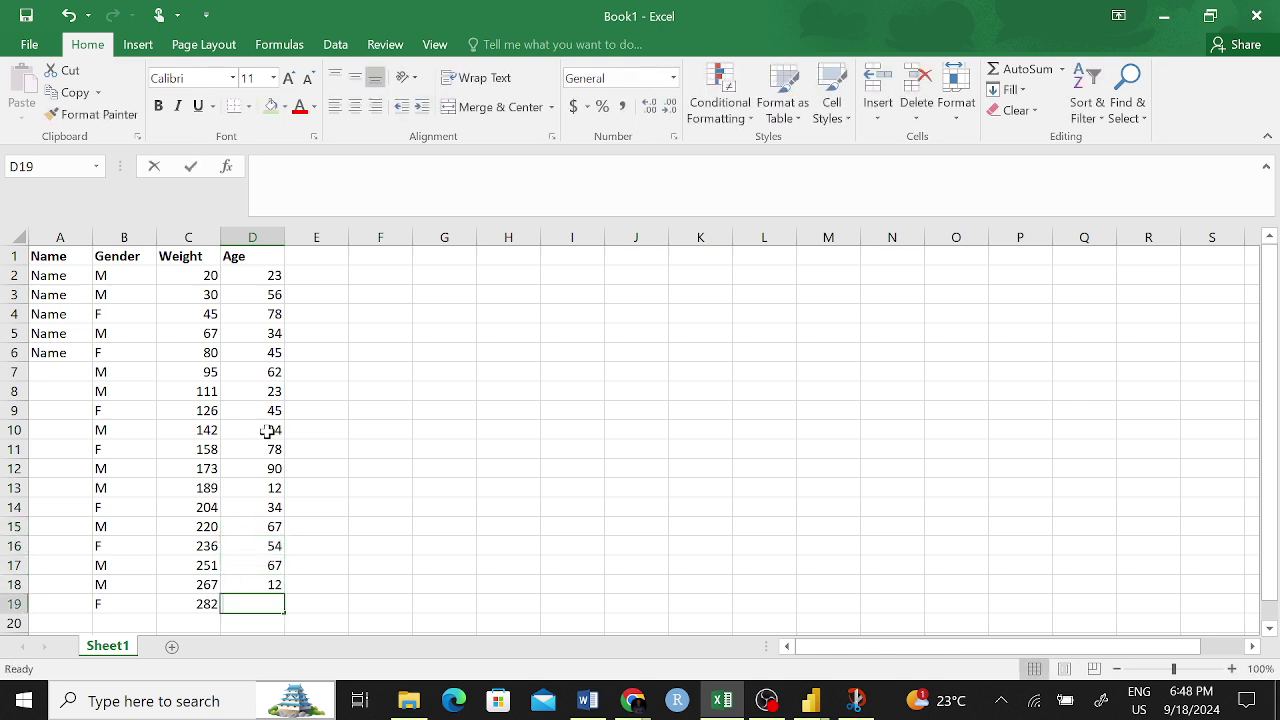
{"action": "type", "text": "34"}
{"action": "key", "text": "Return"}
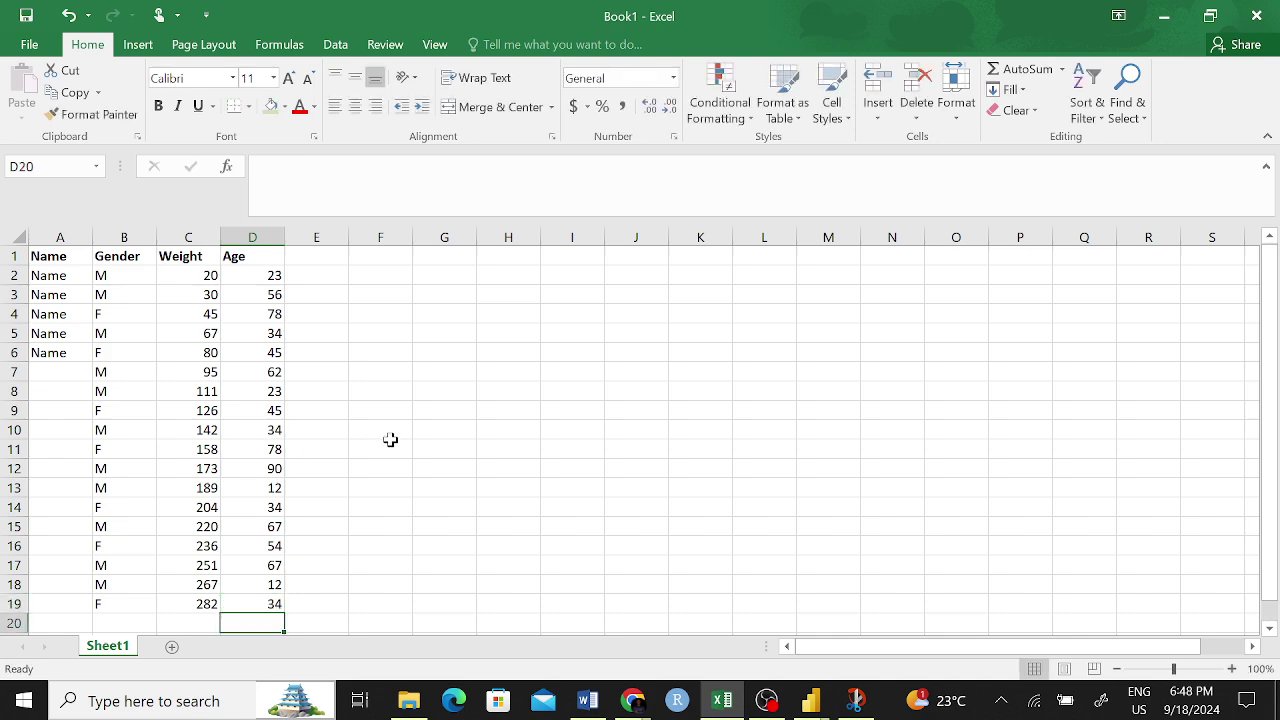
{"action": "left_click", "coordinate": [385, 432]}
- Enter a person's first name in each Name cell from A2 through A10
{"action": "left_click", "coordinate": [52, 280]}
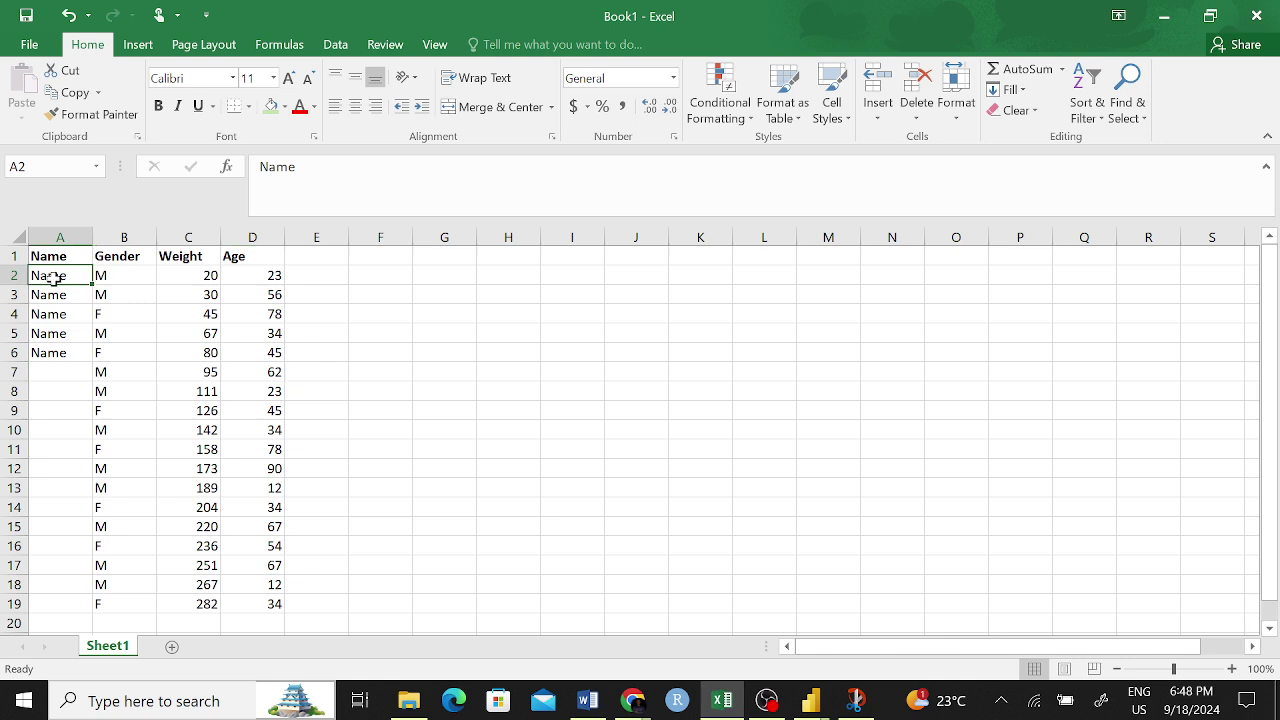
{"action": "left_click", "coordinate": [466, 470]}
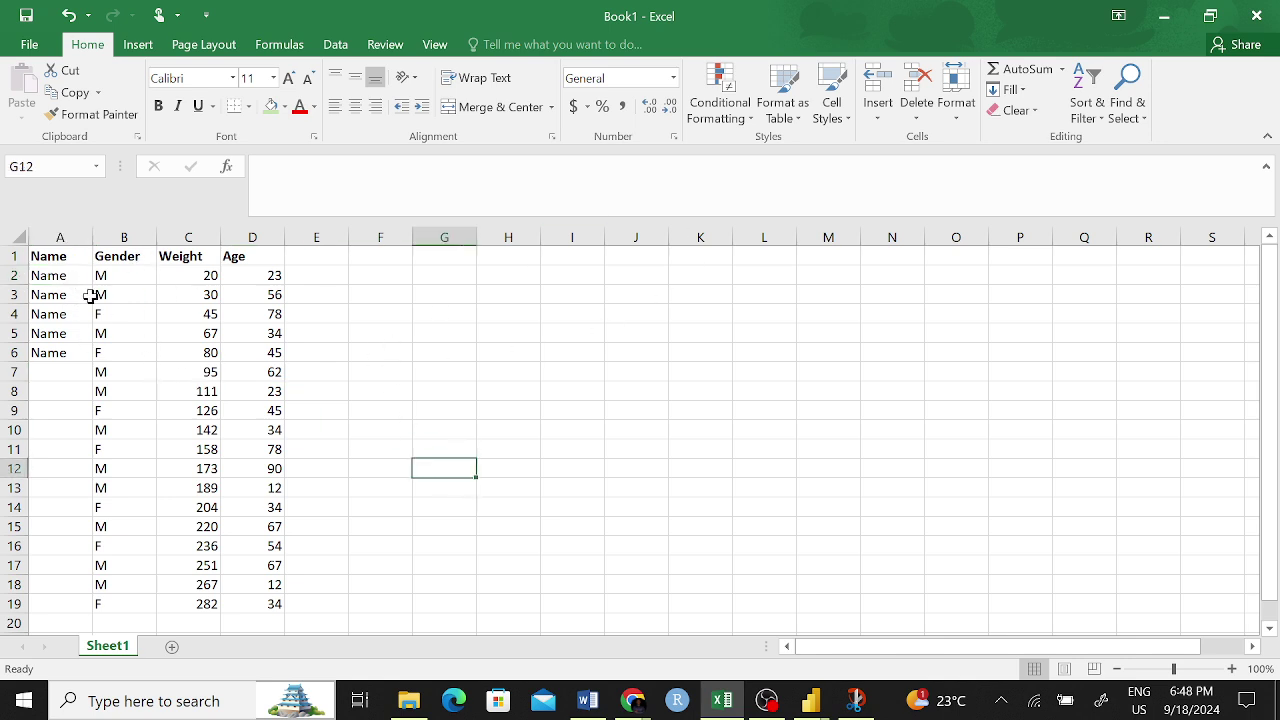
{"action": "left_click", "coordinate": [54, 277]}
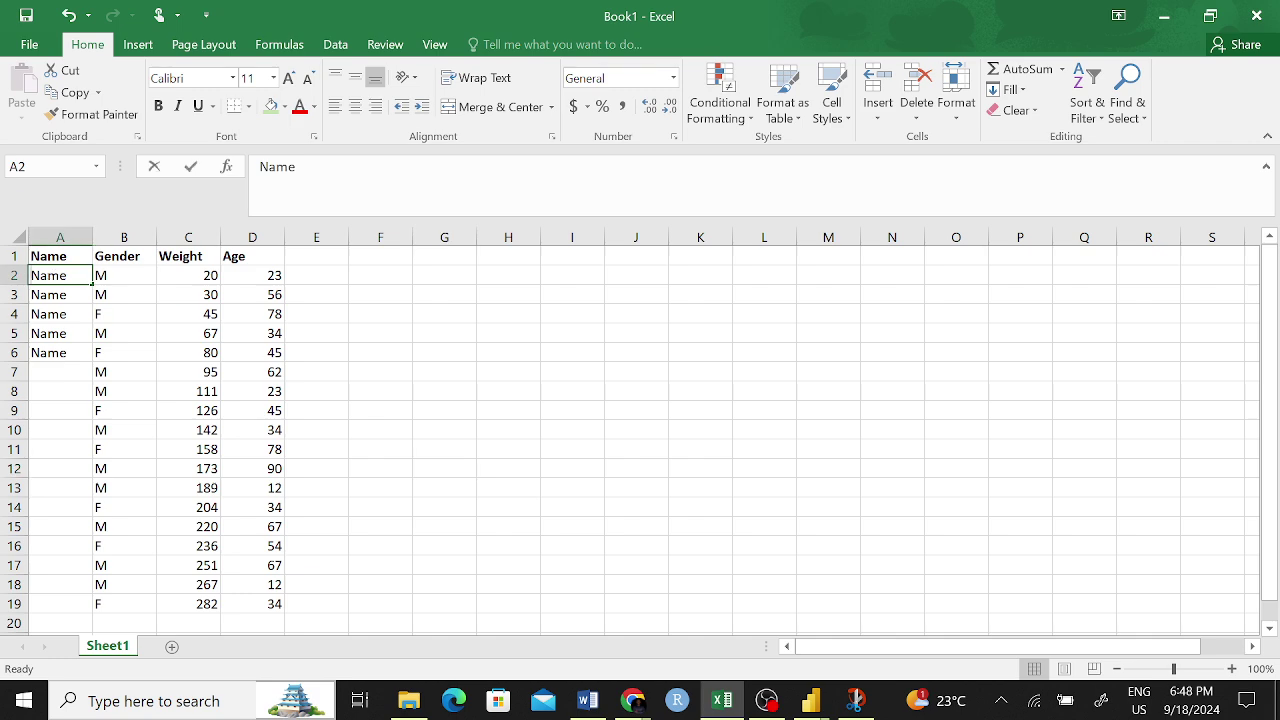
{"action": "type", "text": "Brian"}
{"action": "key", "text": "Return"}
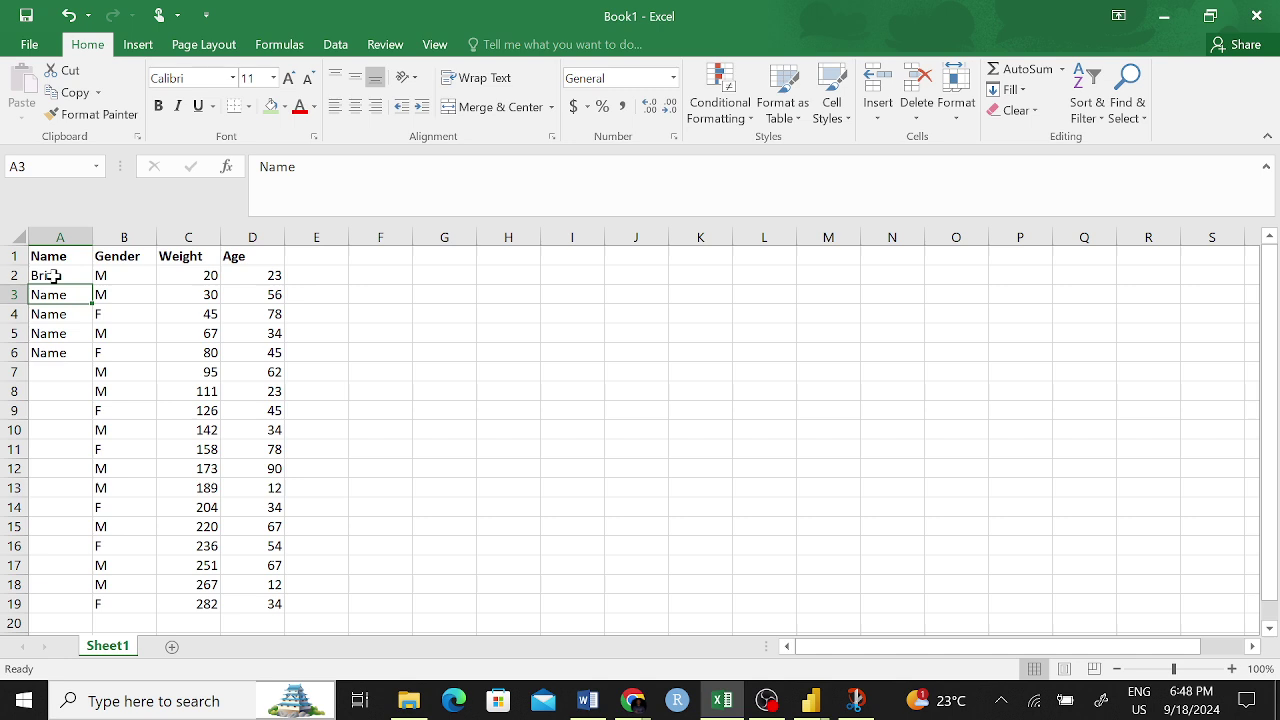
{"action": "type", "text": "Mbodza"}
{"action": "key", "text": "Return"}
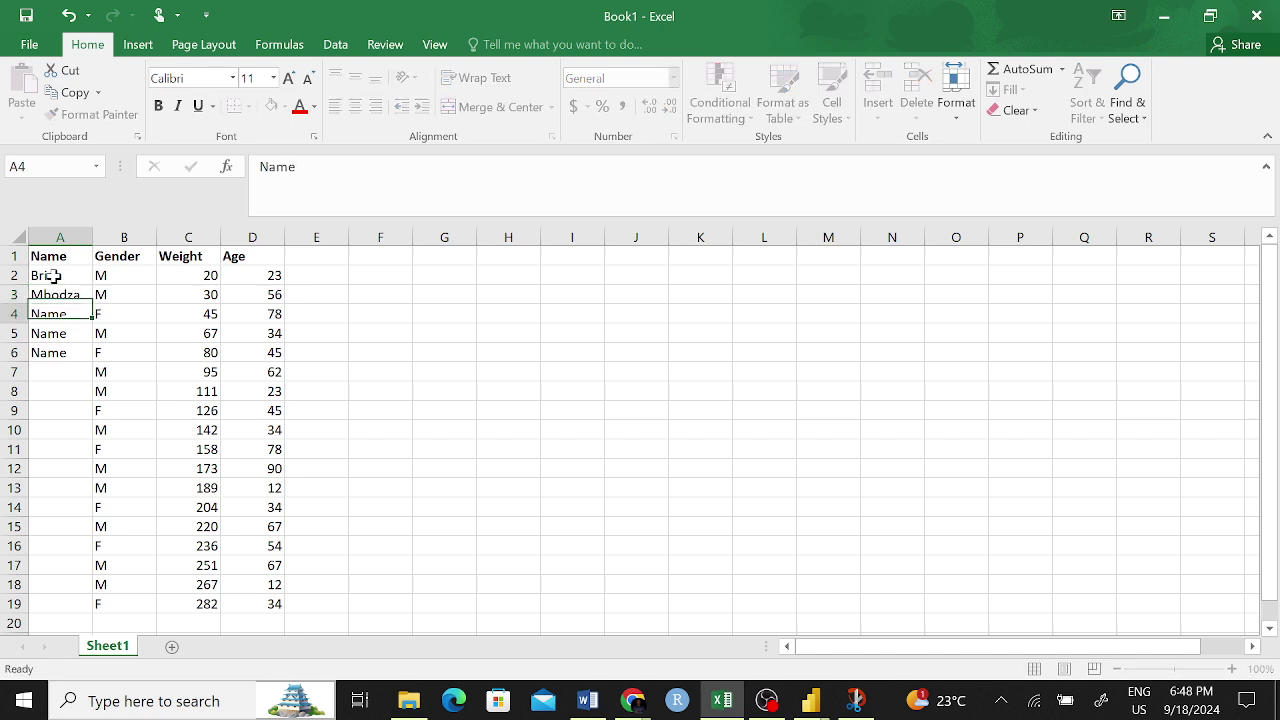
{"action": "type", "text": "Jam"}
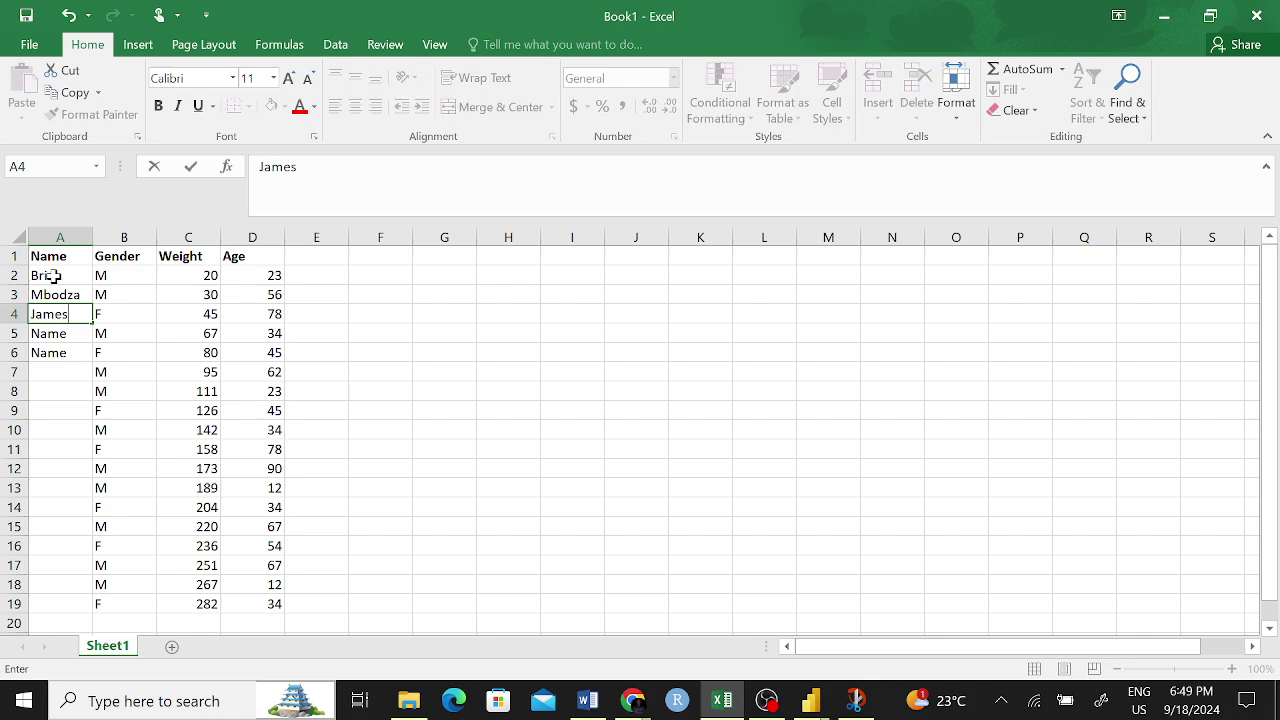
{"action": "key", "text": "Return"}
{"action": "type", "text": "Maina"}
{"action": "key", "text": "Return"}
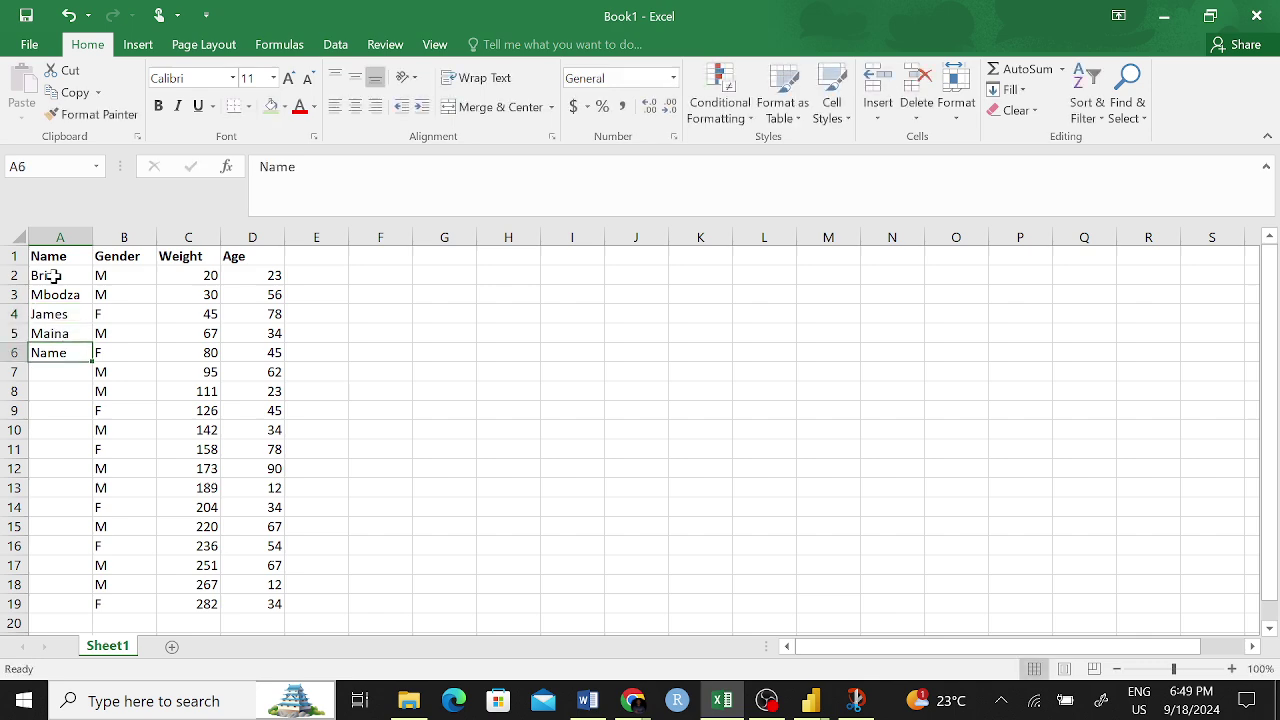
{"action": "type", "text": "Bonfac"}
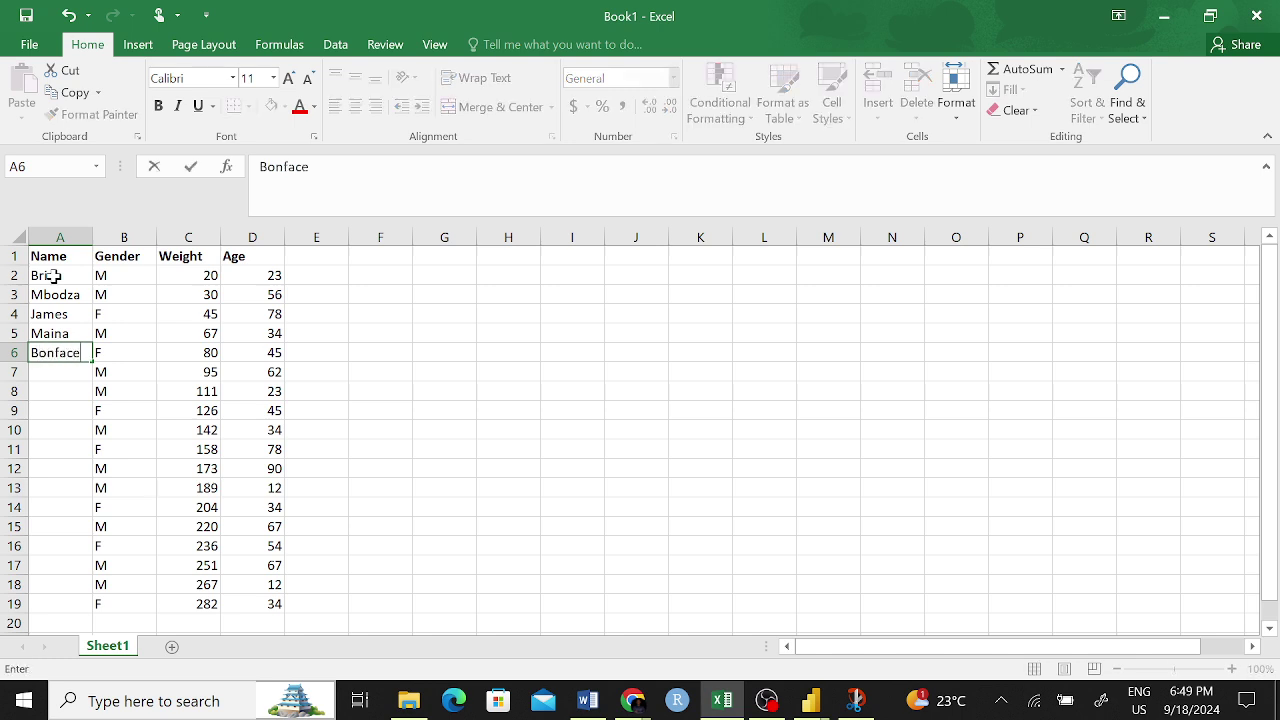
{"action": "key", "text": "Return"}
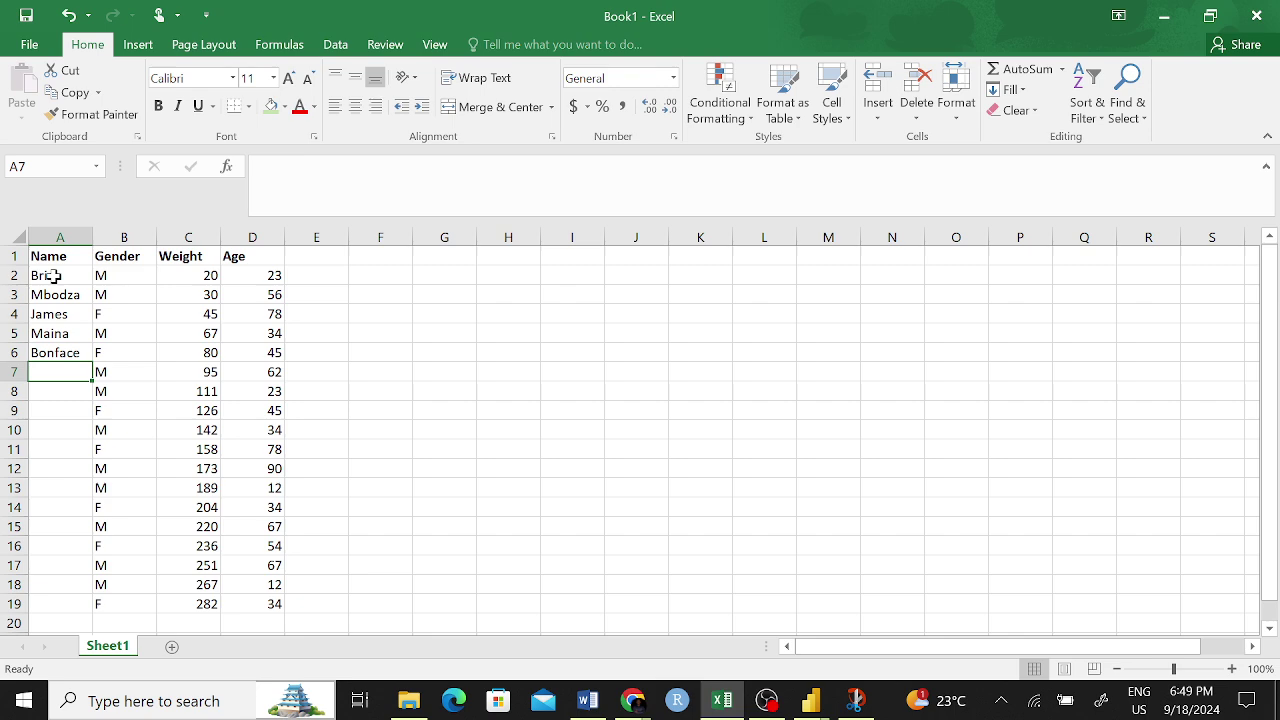
{"action": "type", "text": "Derrick"}
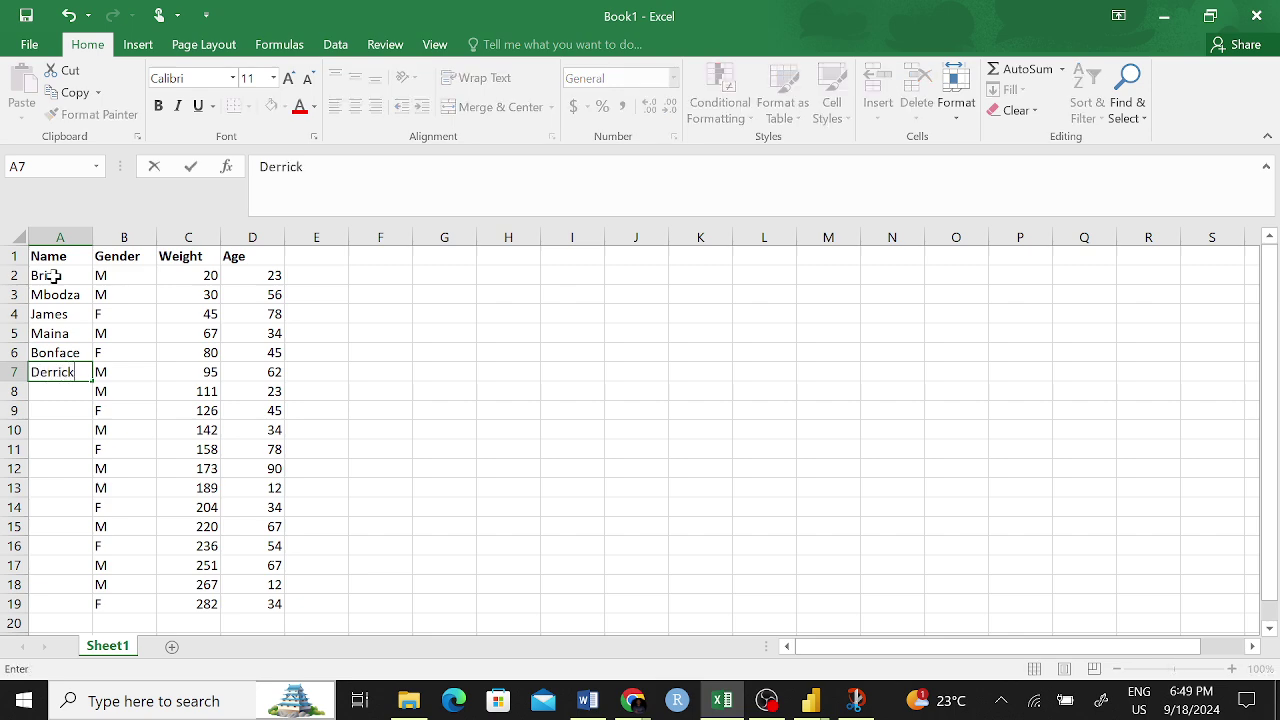
{"action": "key", "text": "Return"}
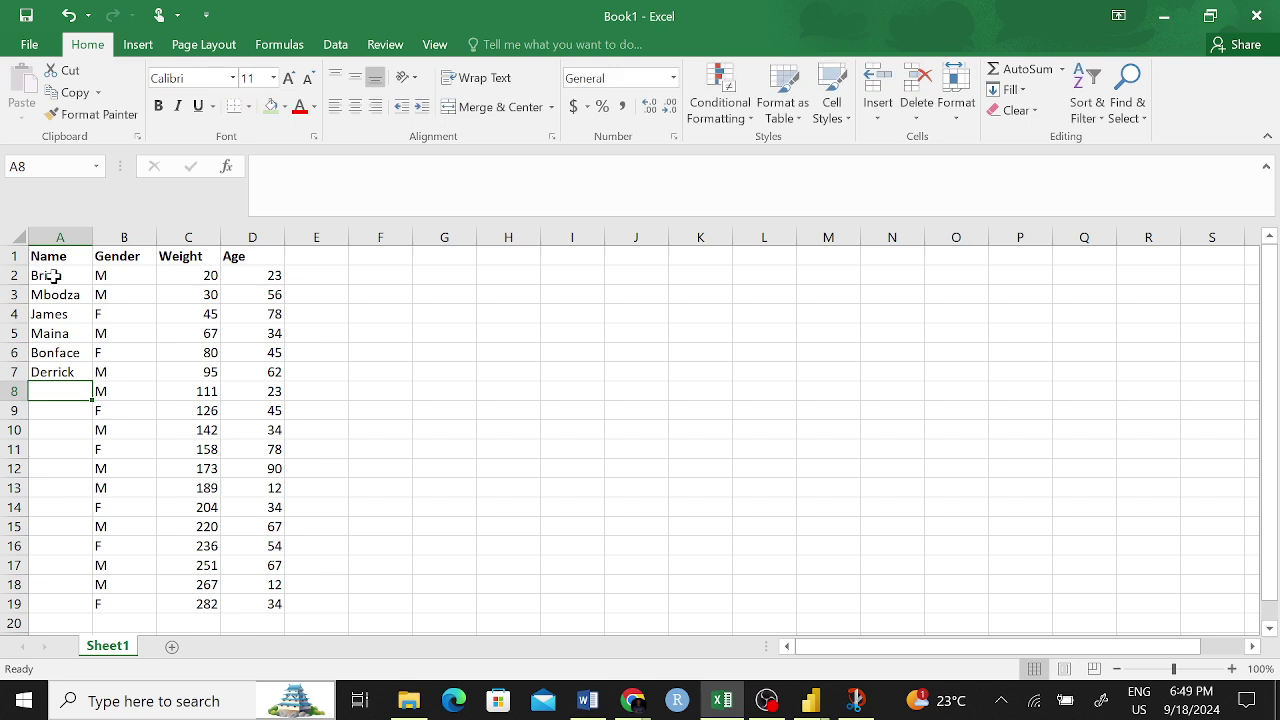
{"action": "type", "text": "Nanjala"}
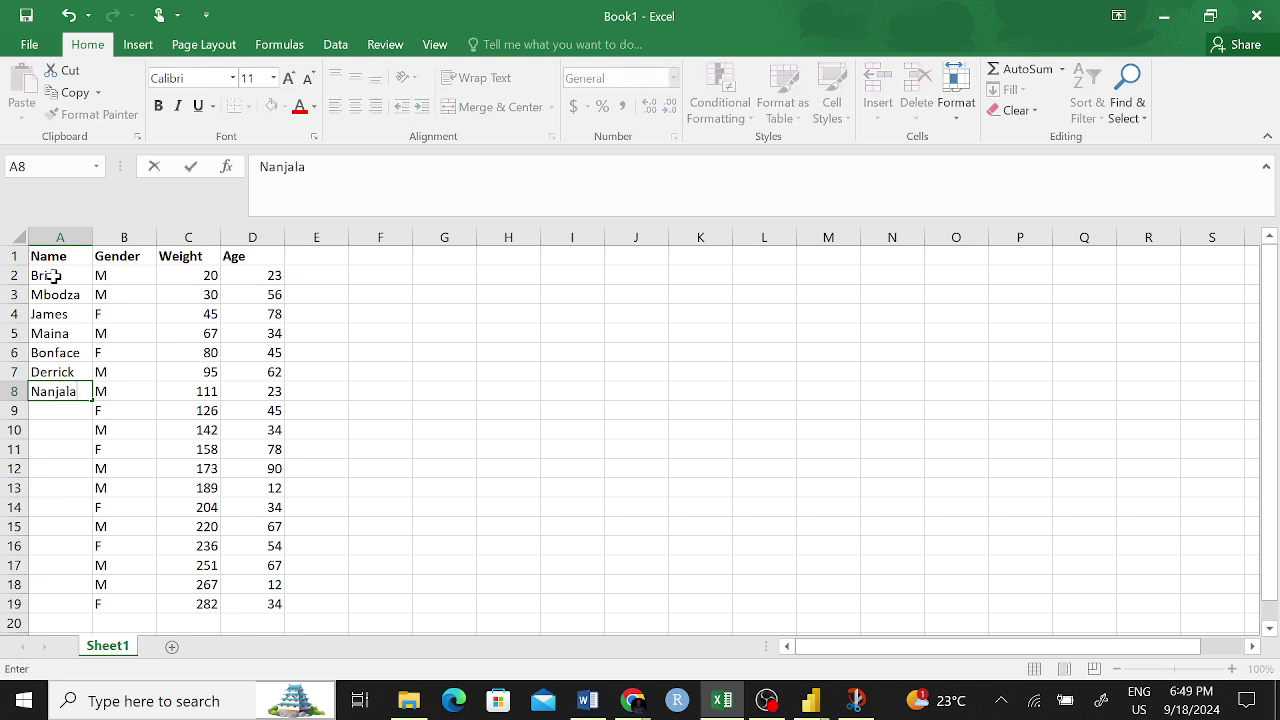
{"action": "key", "text": "Return"}
{"action": "type", "text": "Mariwa"}
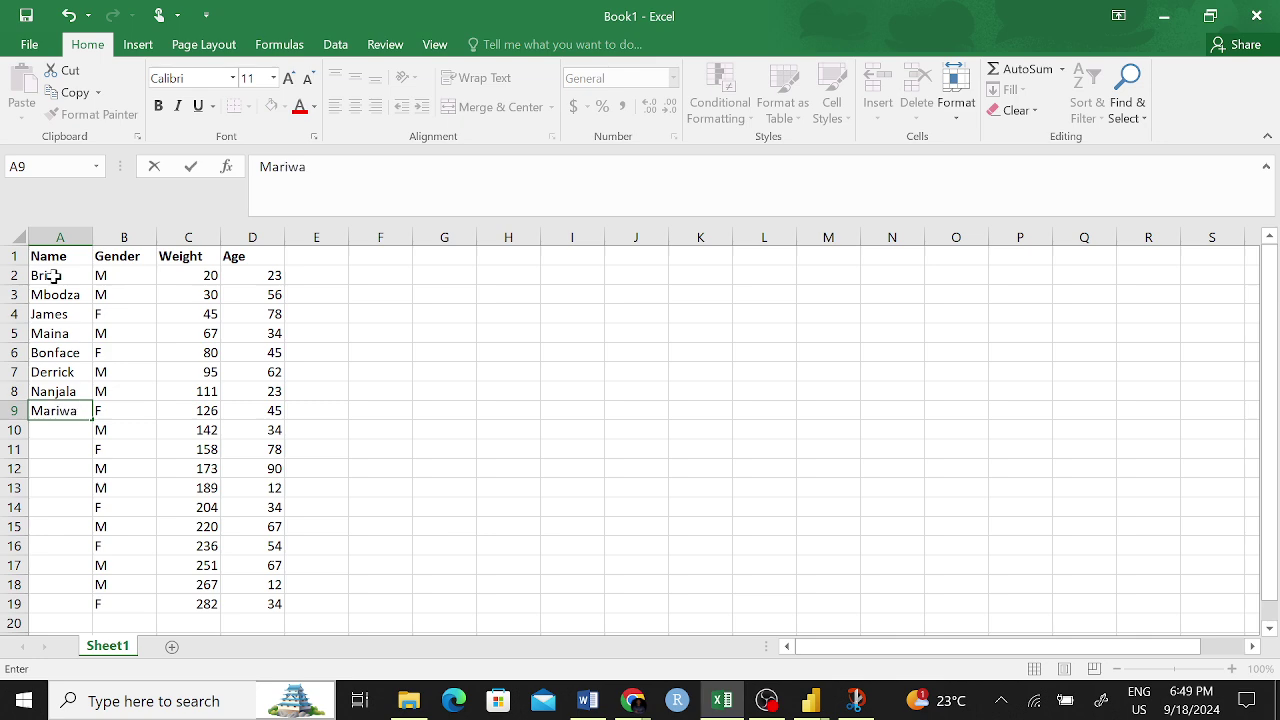
{"action": "key", "text": "Return"}
{"action": "type", "text": "John"}
{"action": "key", "text": "Return"}
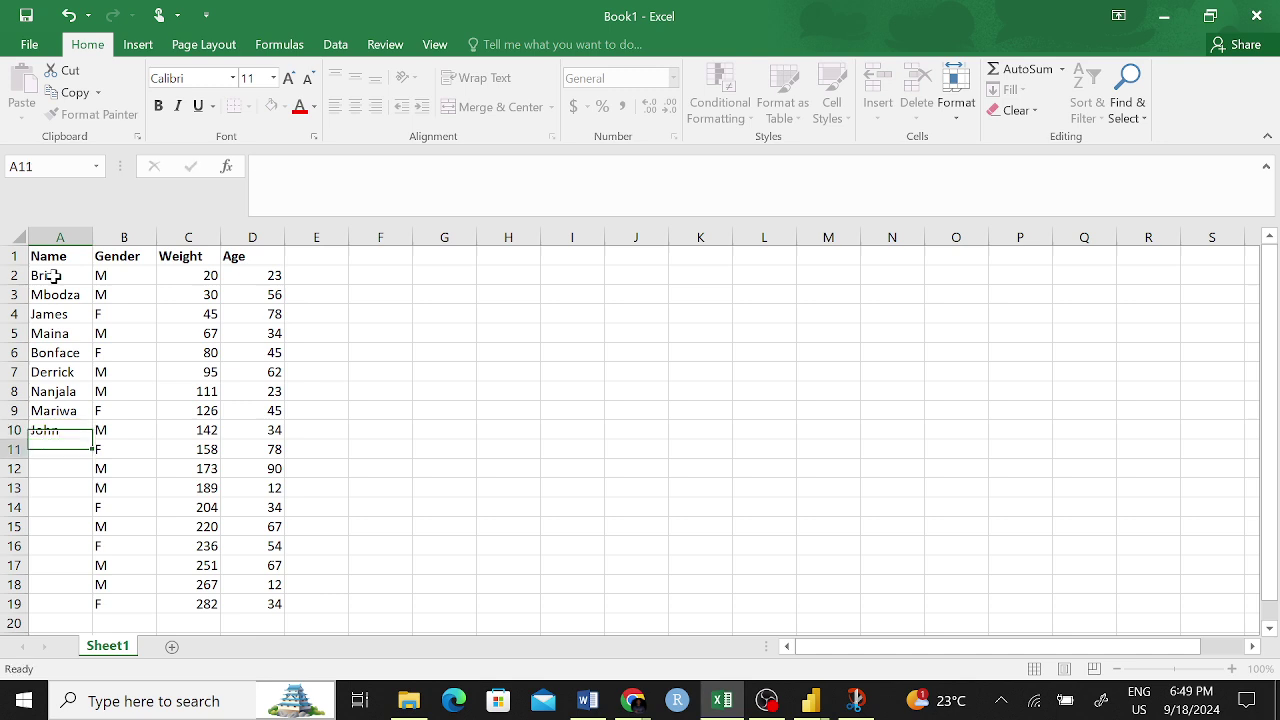
- Enter the remaining first names in cells A11 through A19
{"action": "type", "text": "Kaiuki"}
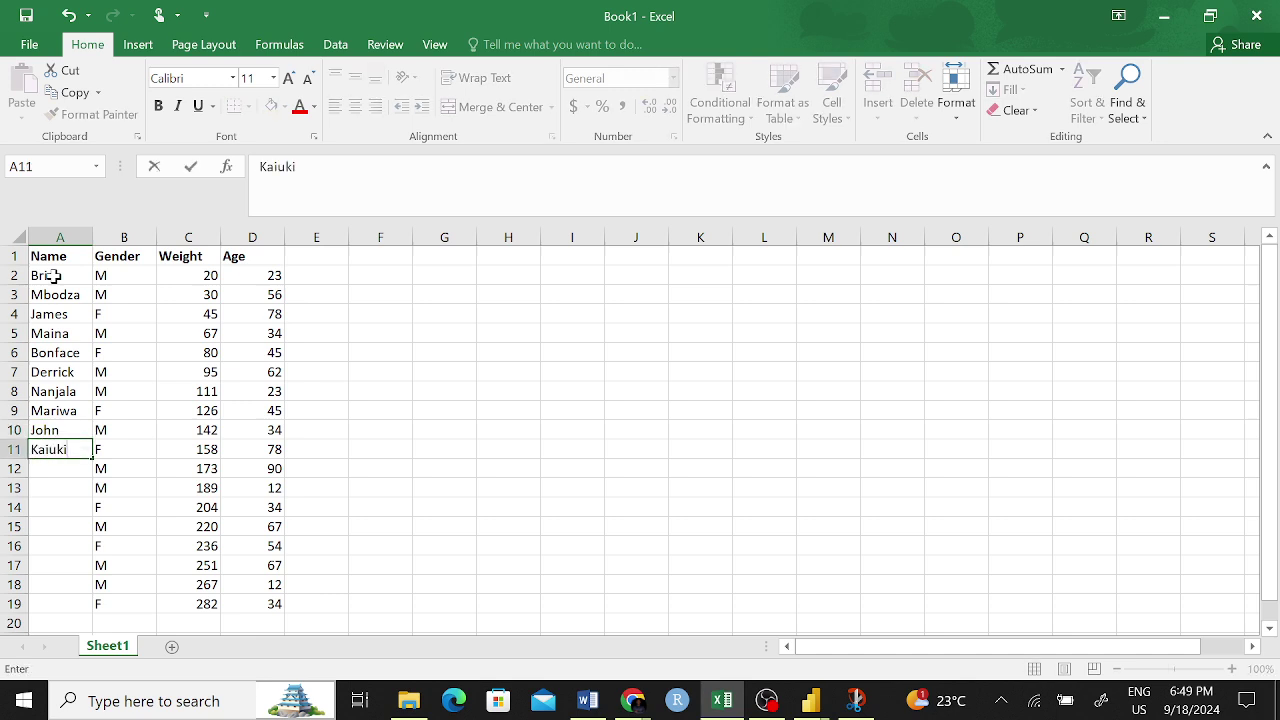
{"action": "key", "text": "Return"}
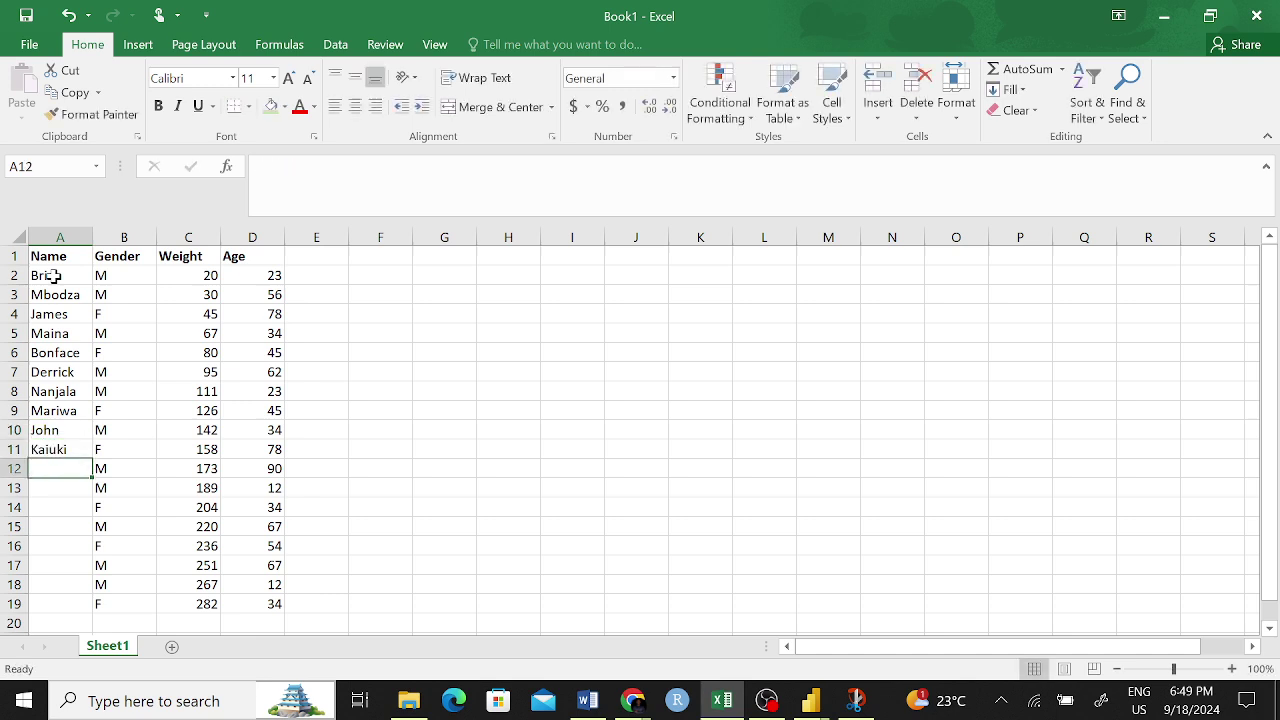
{"action": "type", "text": "Mark"}
{"action": "key", "text": "ctrl+Return"}
{"action": "key", "text": "Return"}
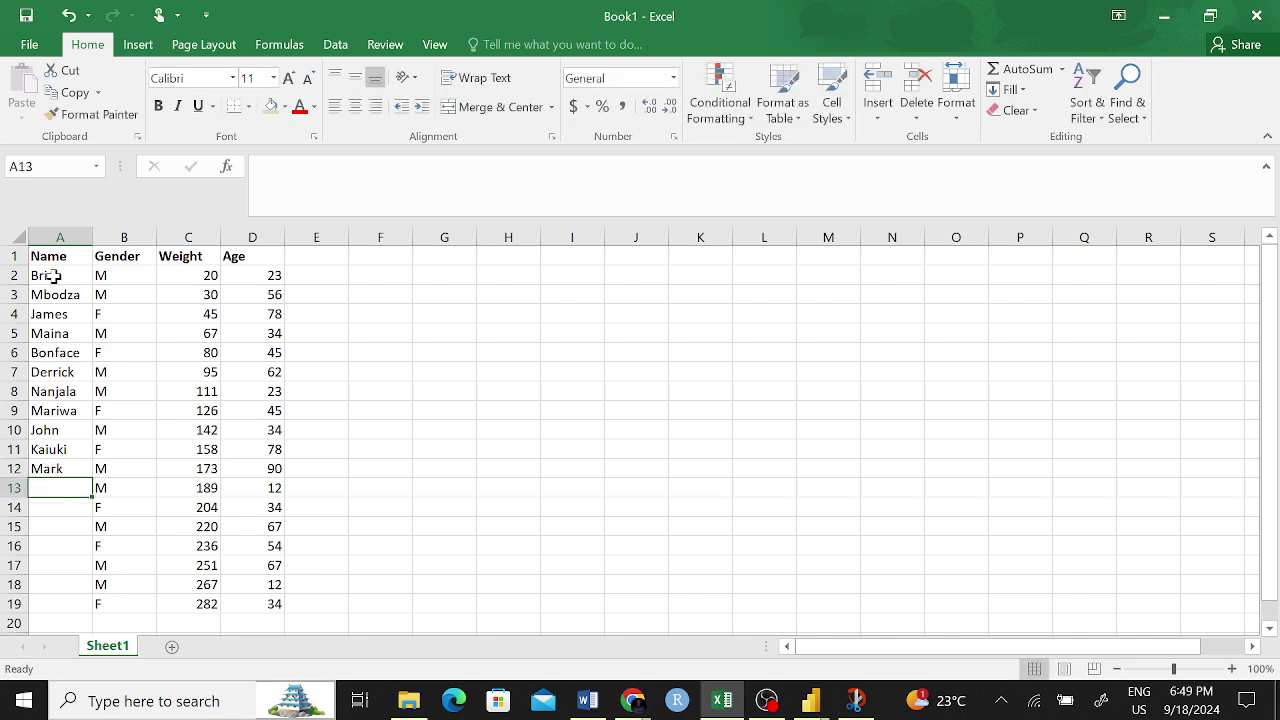
{"action": "type", "text": "Jaspe"}
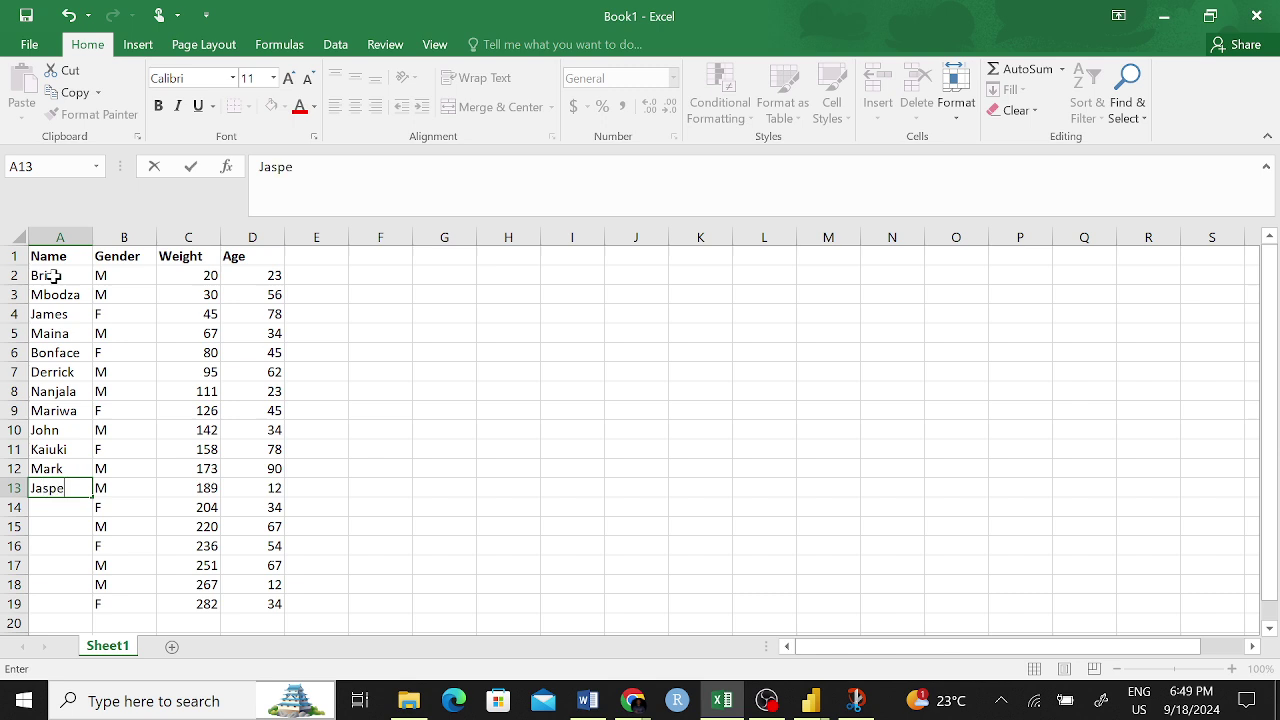
{"action": "type", "text": "r"}
{"action": "key", "text": "Return"}
{"action": "type", "text": "Collins"}
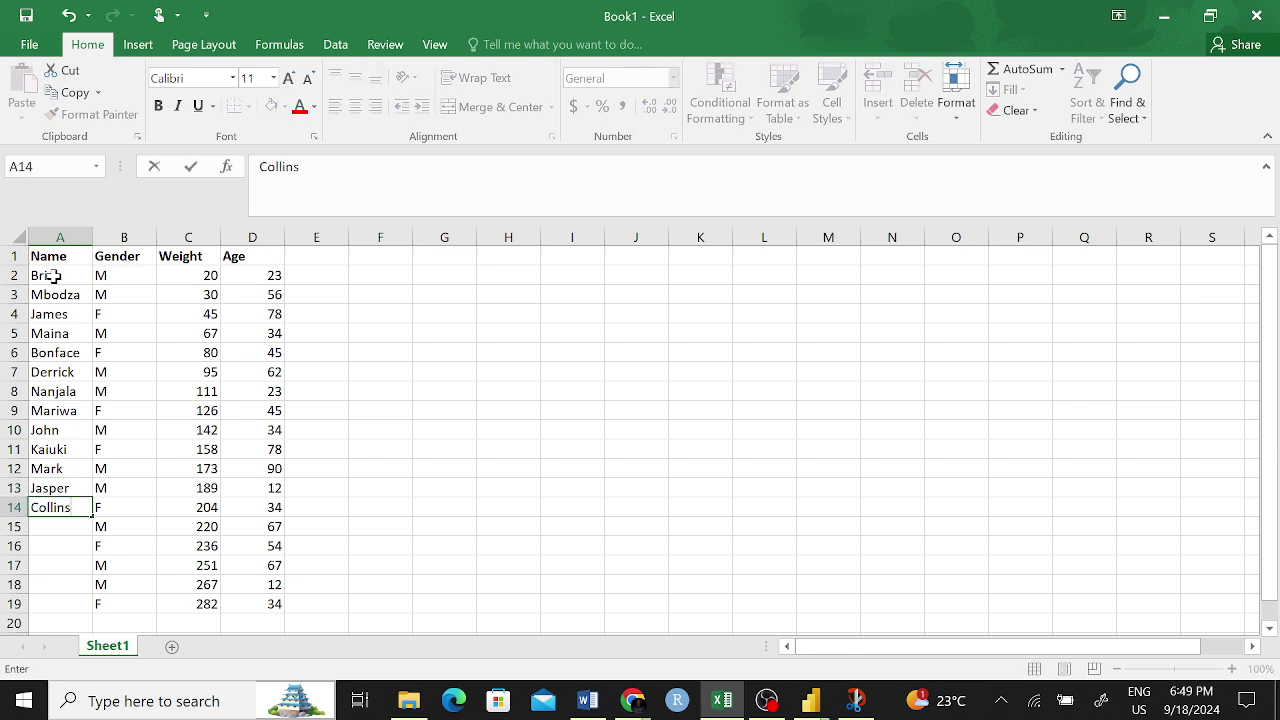
{"action": "key", "text": "Return"}
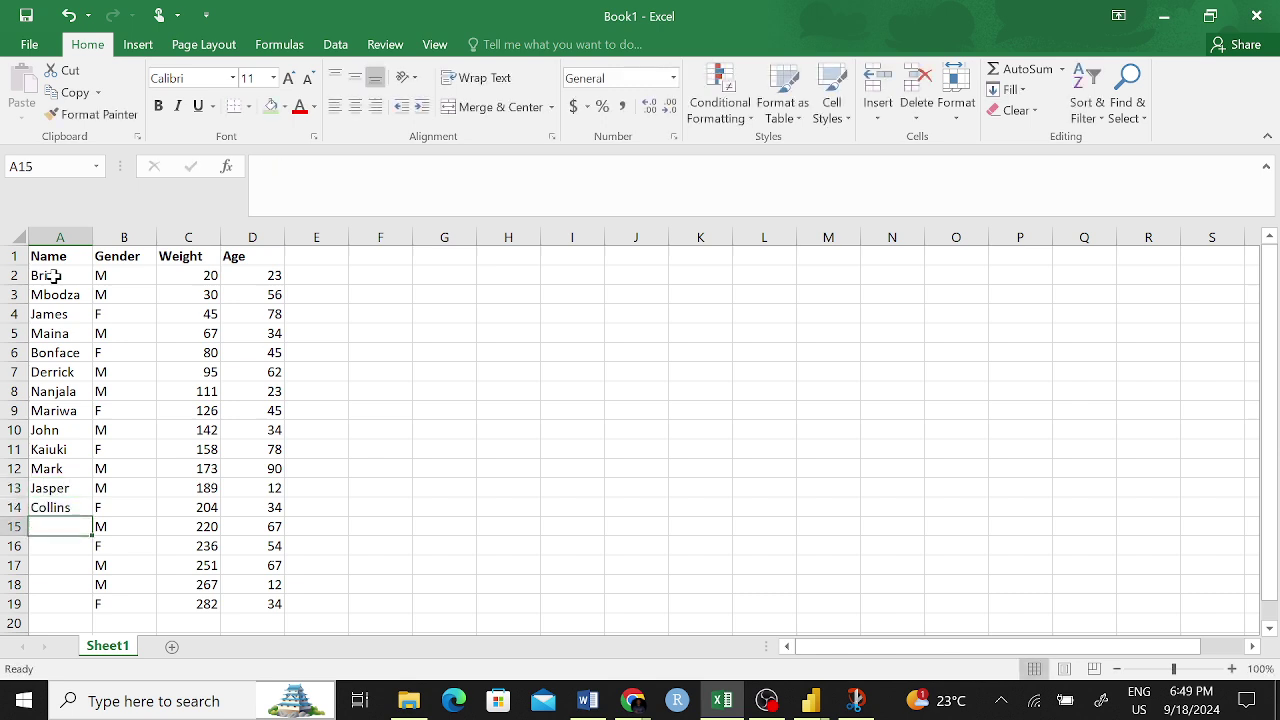
{"action": "type", "text": "Shad"}
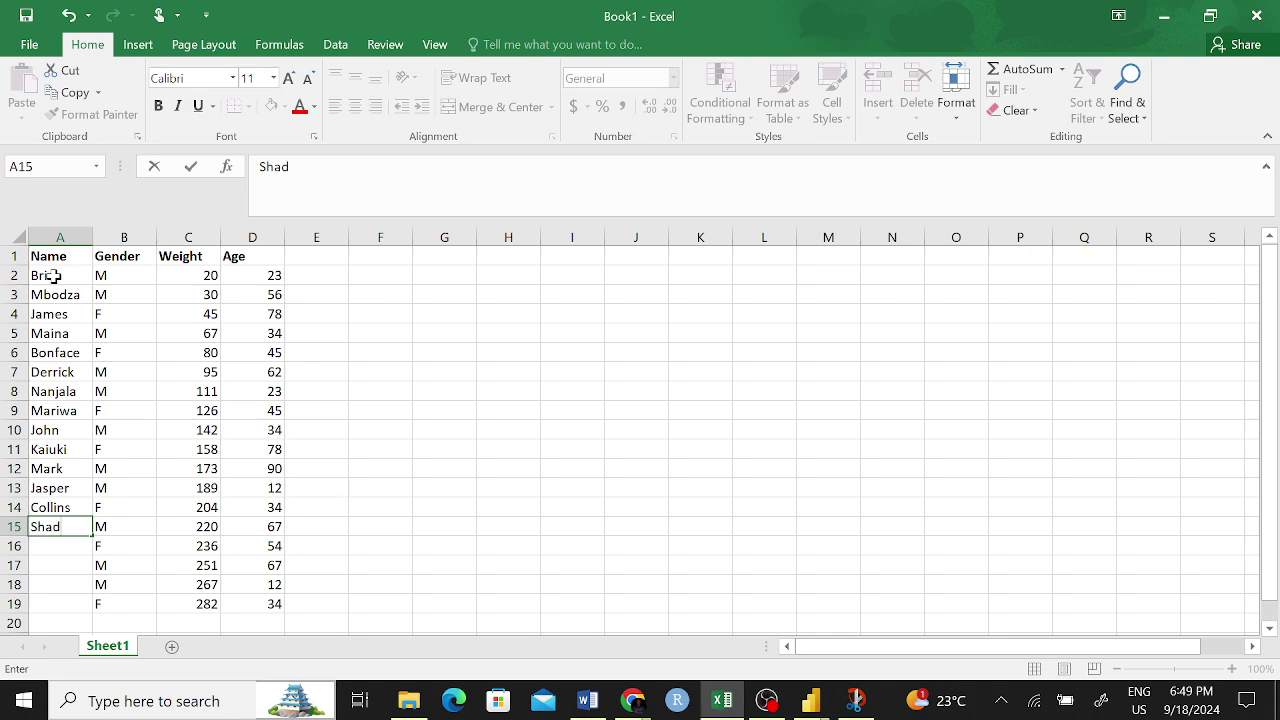
{"action": "type", "text": "rack"}
{"action": "key", "text": "Return"}
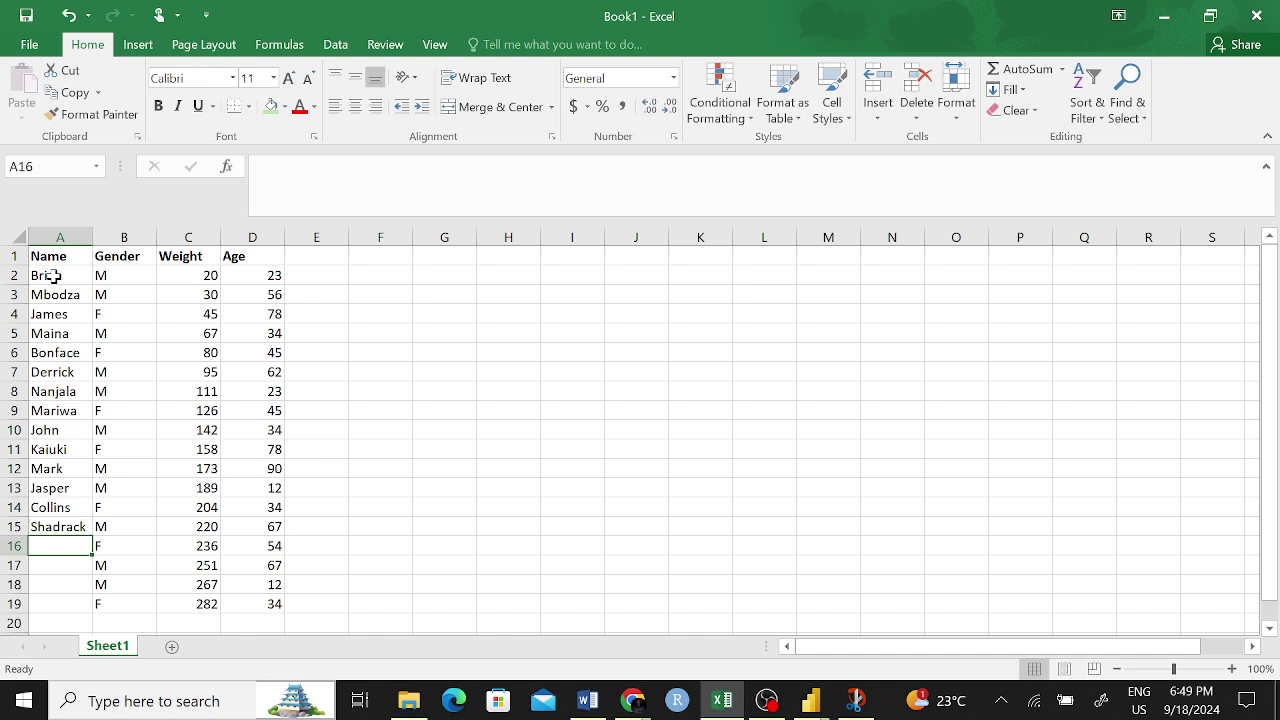
{"action": "type", "text": "Githu"}
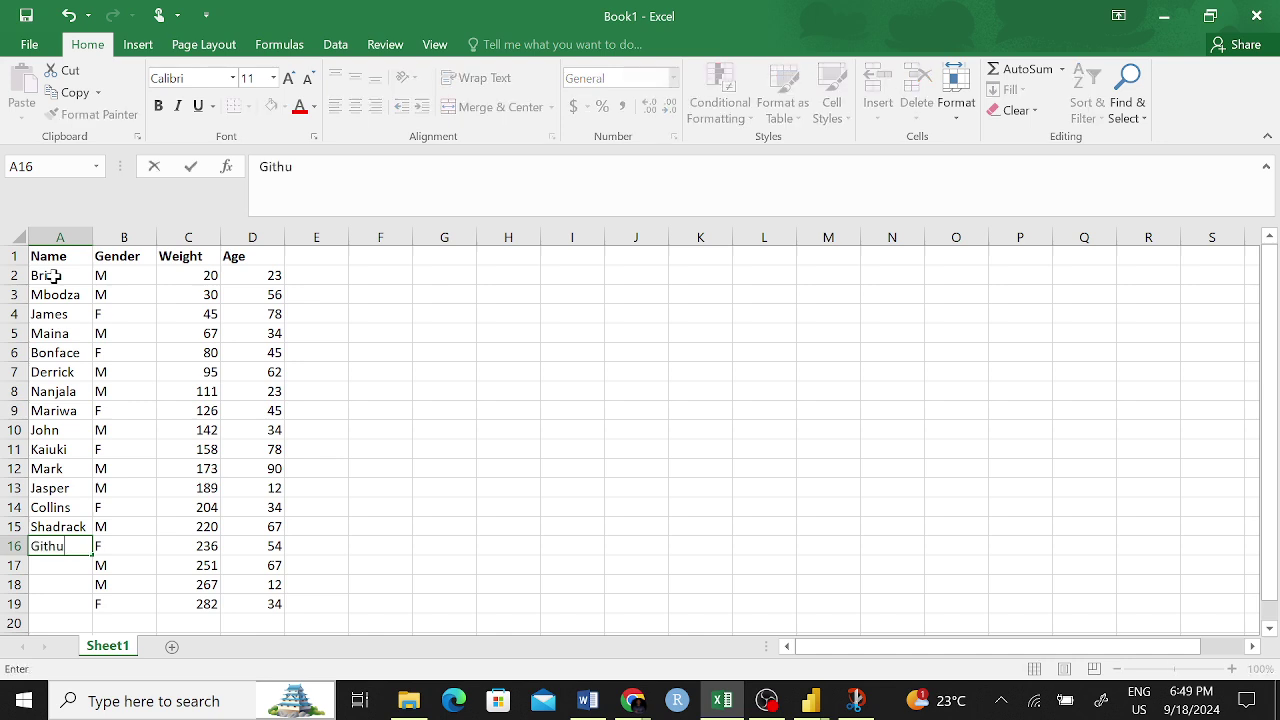
{"action": "type", "text": "i"}
{"action": "key", "text": "Return"}
{"action": "type", "text": "Johne"}
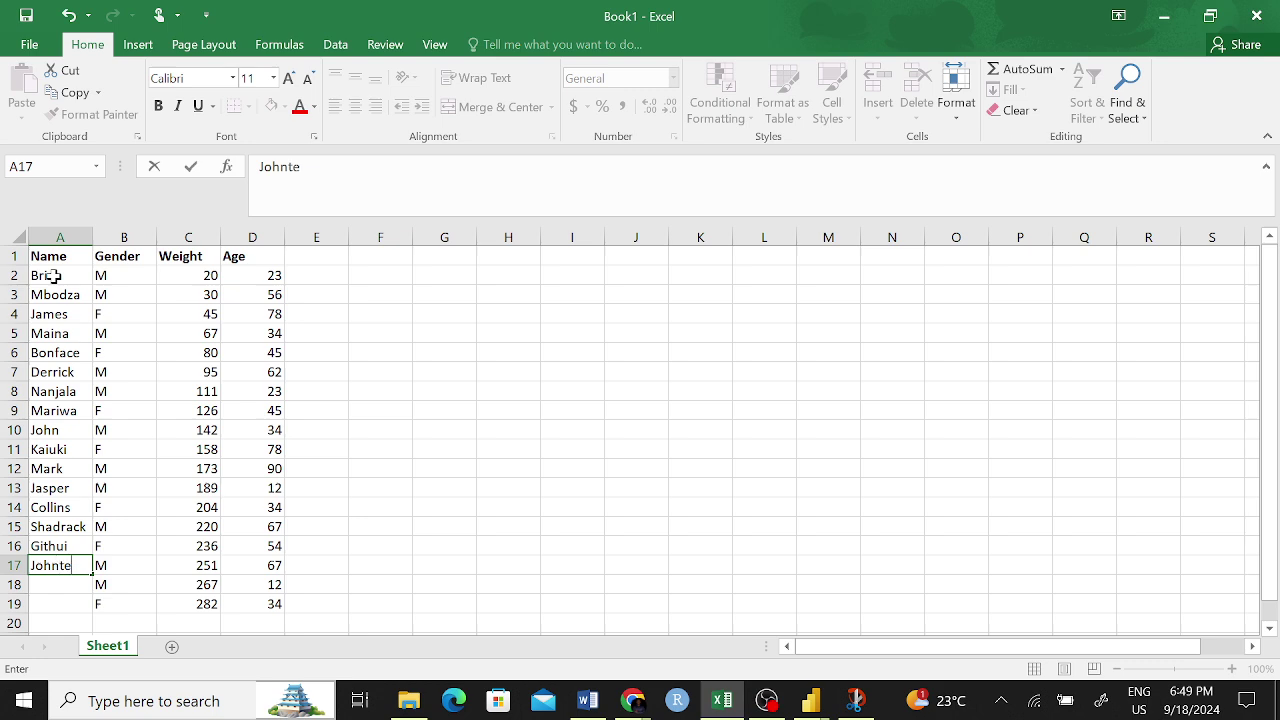
{"action": "key", "text": "Return"}
{"action": "type", "text": "Kevo"}
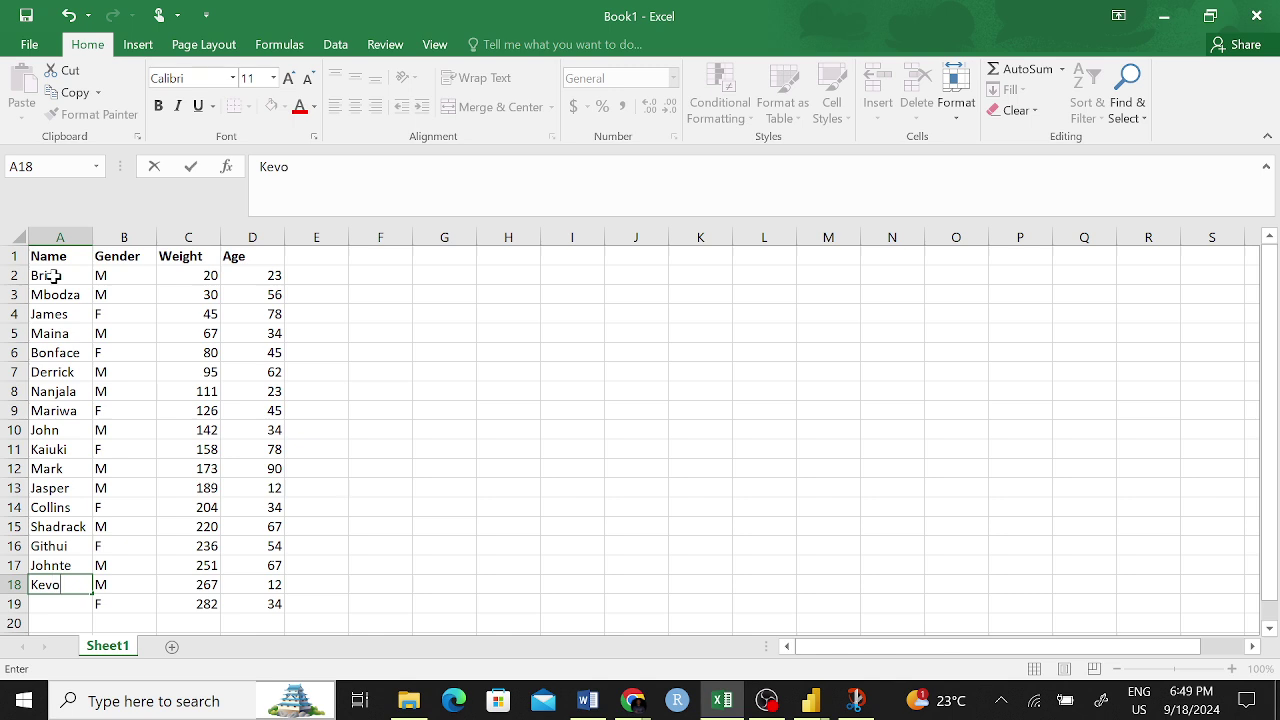
{"action": "key", "text": "Return"}
{"action": "type", "text": "Maxwe"}
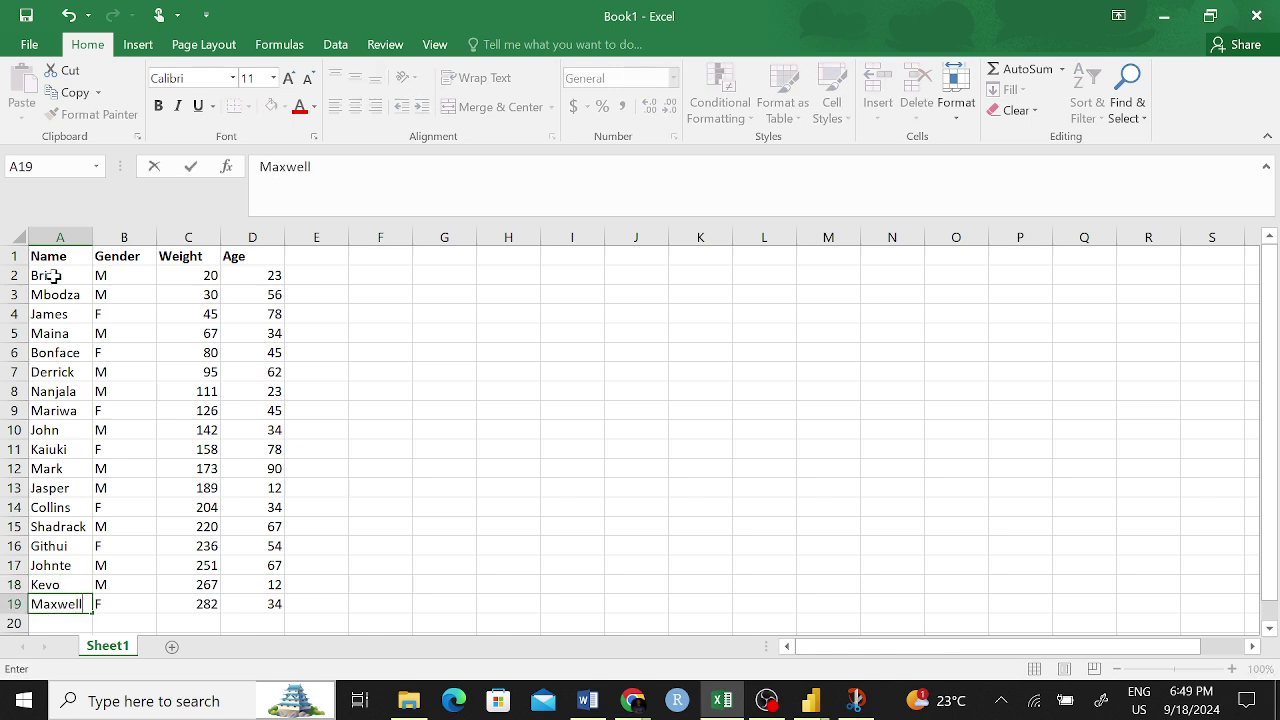
{"action": "type", "text": "ll"}
{"action": "left_click", "coordinate": [572, 410]}
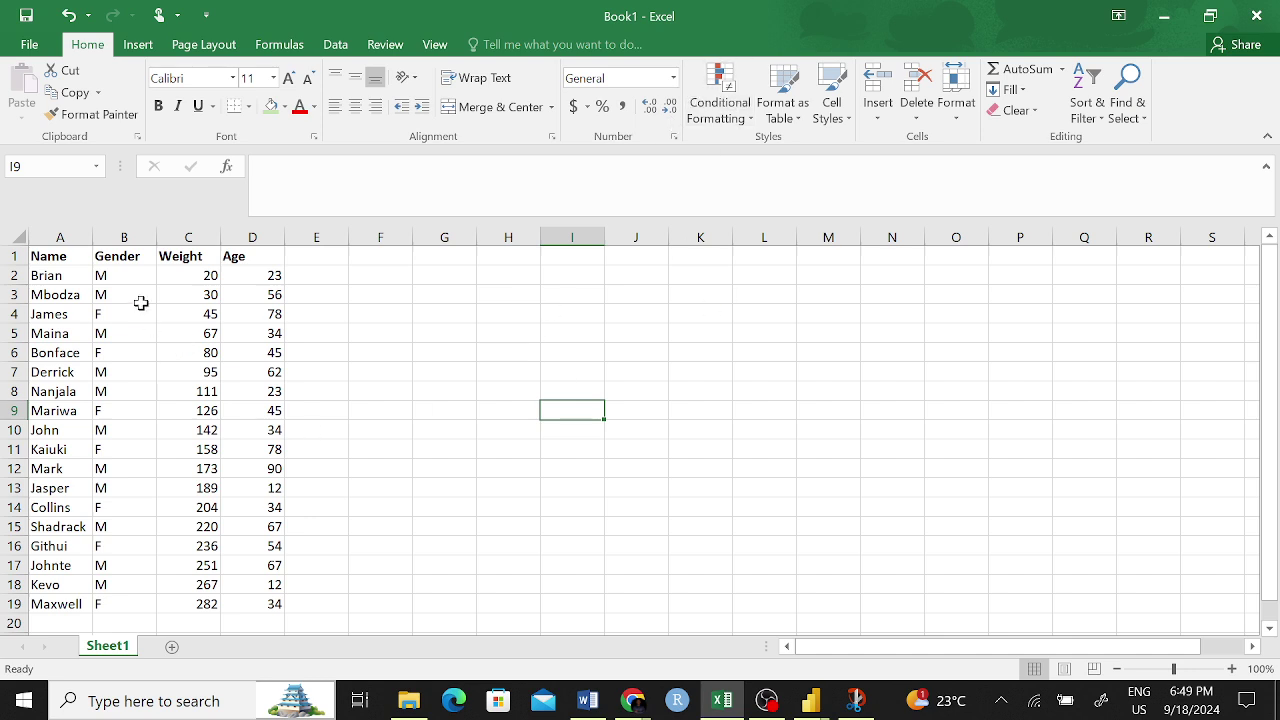
- Look through the Conditional Formatting menu and close it without choosing anything
{"action": "left_click", "coordinate": [720, 112]}
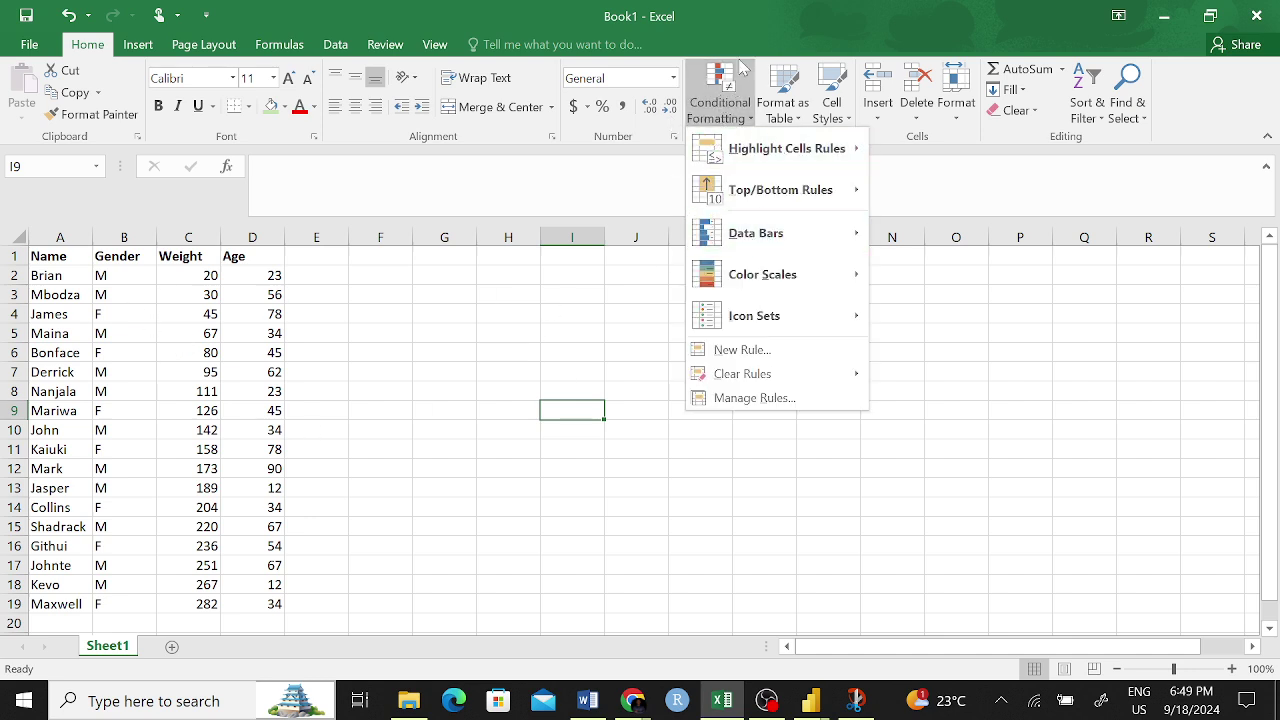
{"action": "mouse_move", "coordinate": [786, 162]}
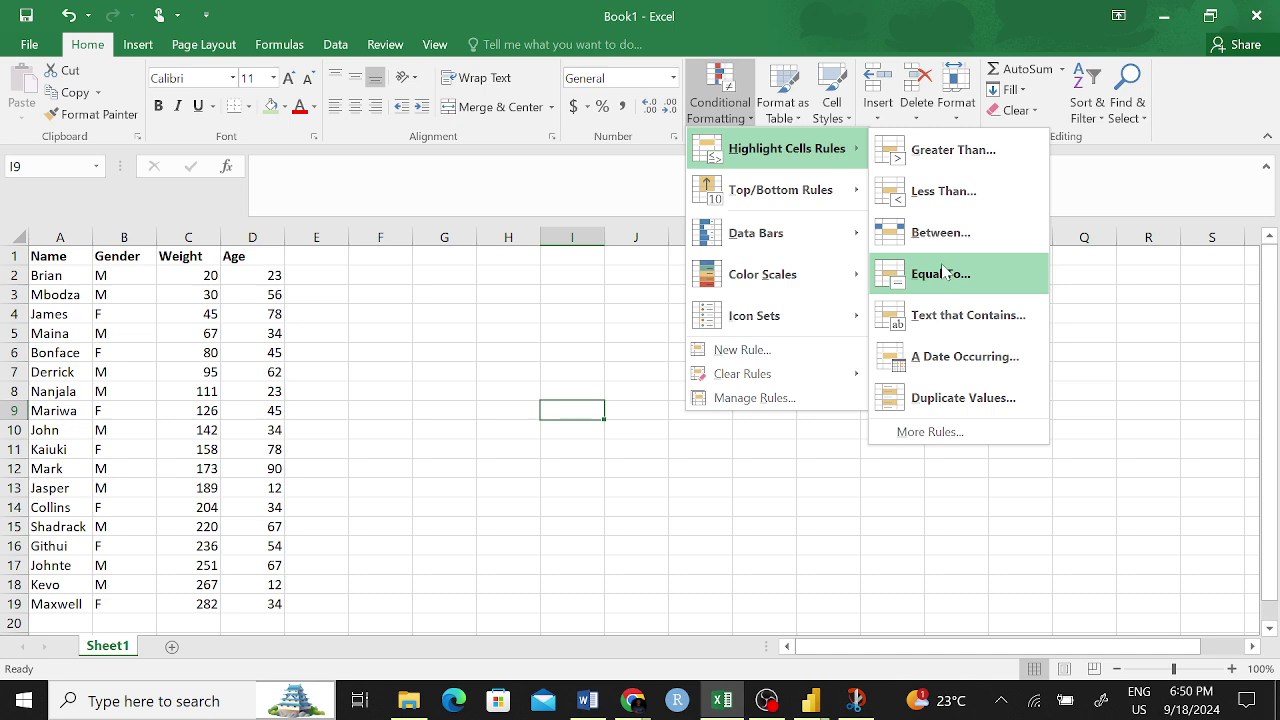
{"action": "left_click", "coordinate": [641, 490]}
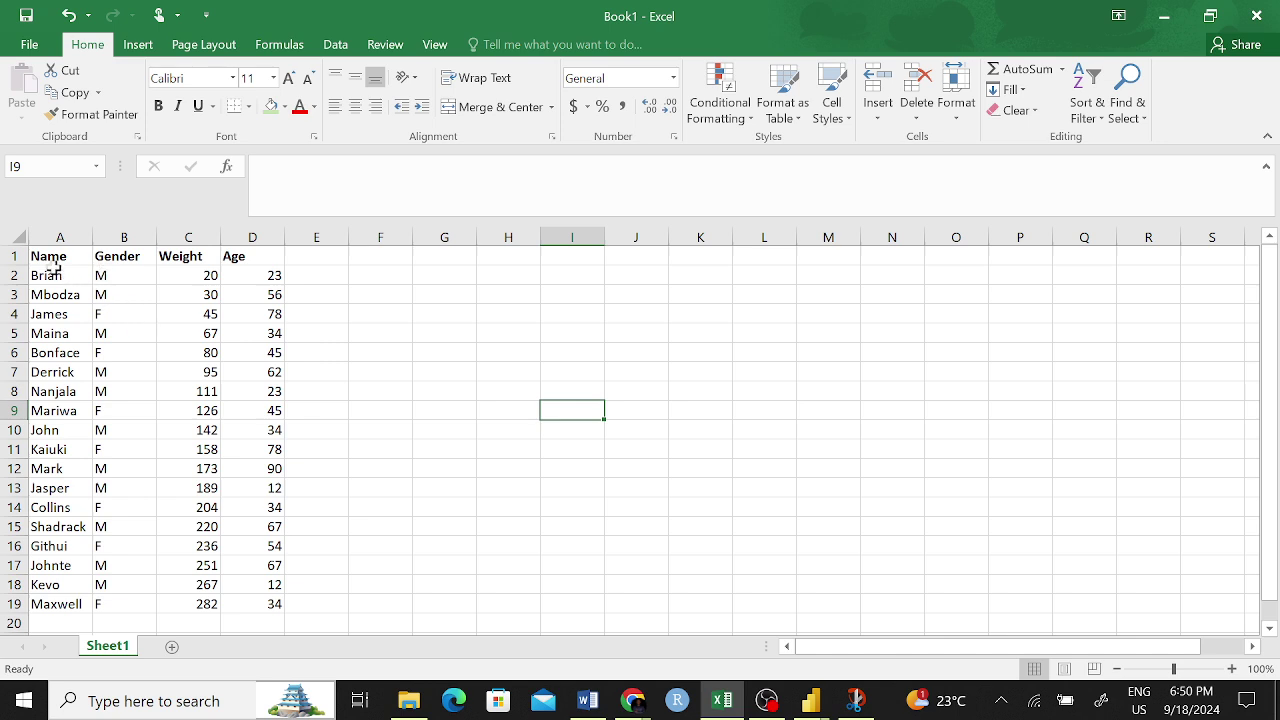
{"action": "left_click_drag", "start_coordinate": [47, 258], "coordinate": [282, 602]}
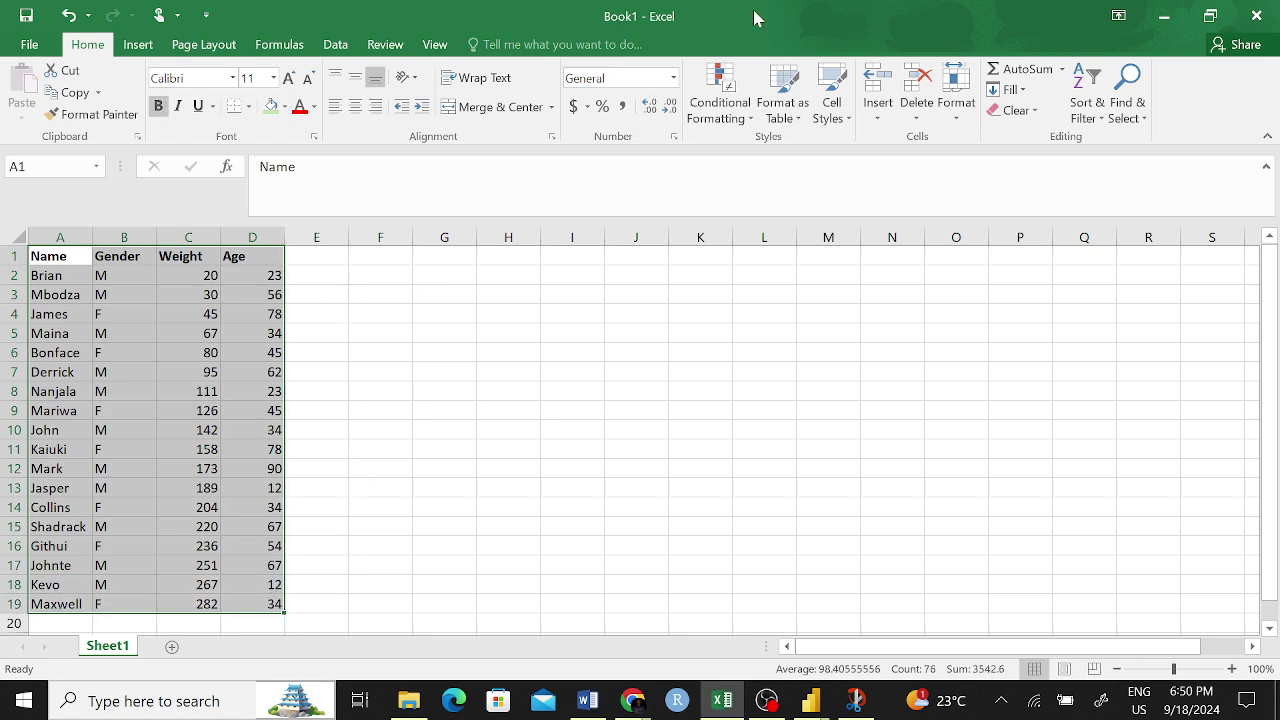
{"action": "left_click", "coordinate": [734, 118]}
{"action": "mouse_move", "coordinate": [830, 150]}
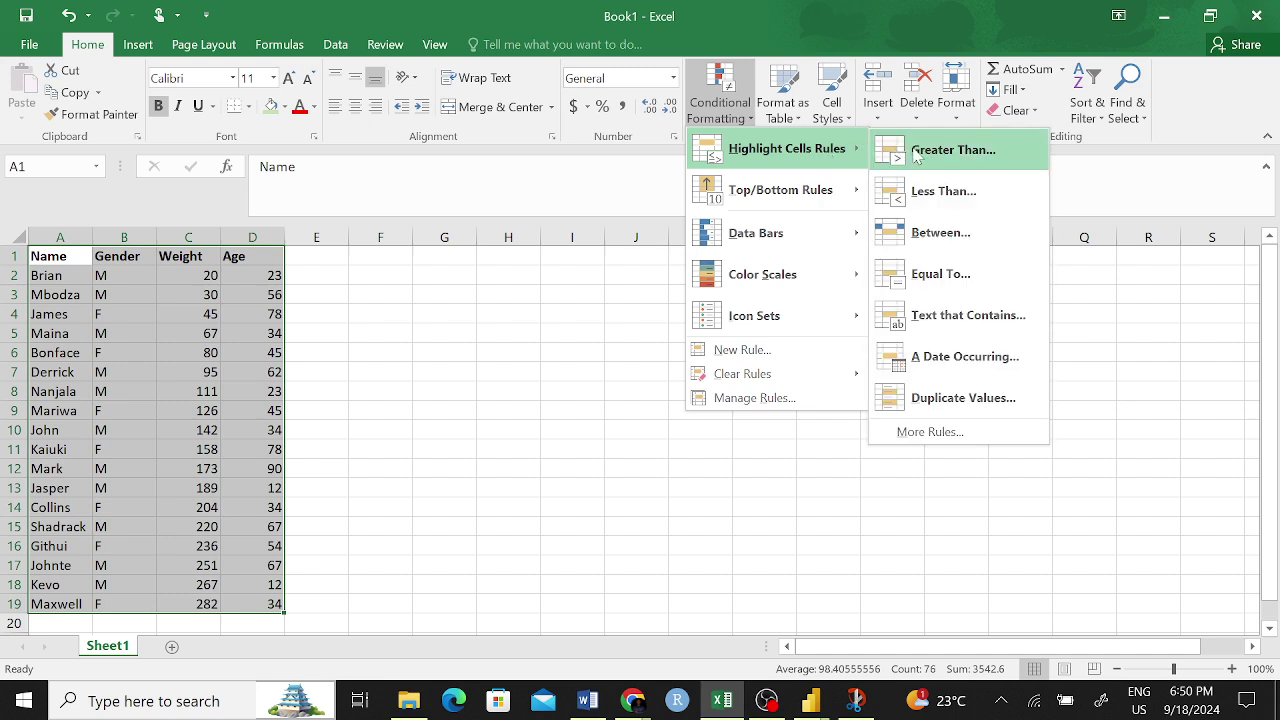
{"action": "left_click", "coordinate": [916, 152]}
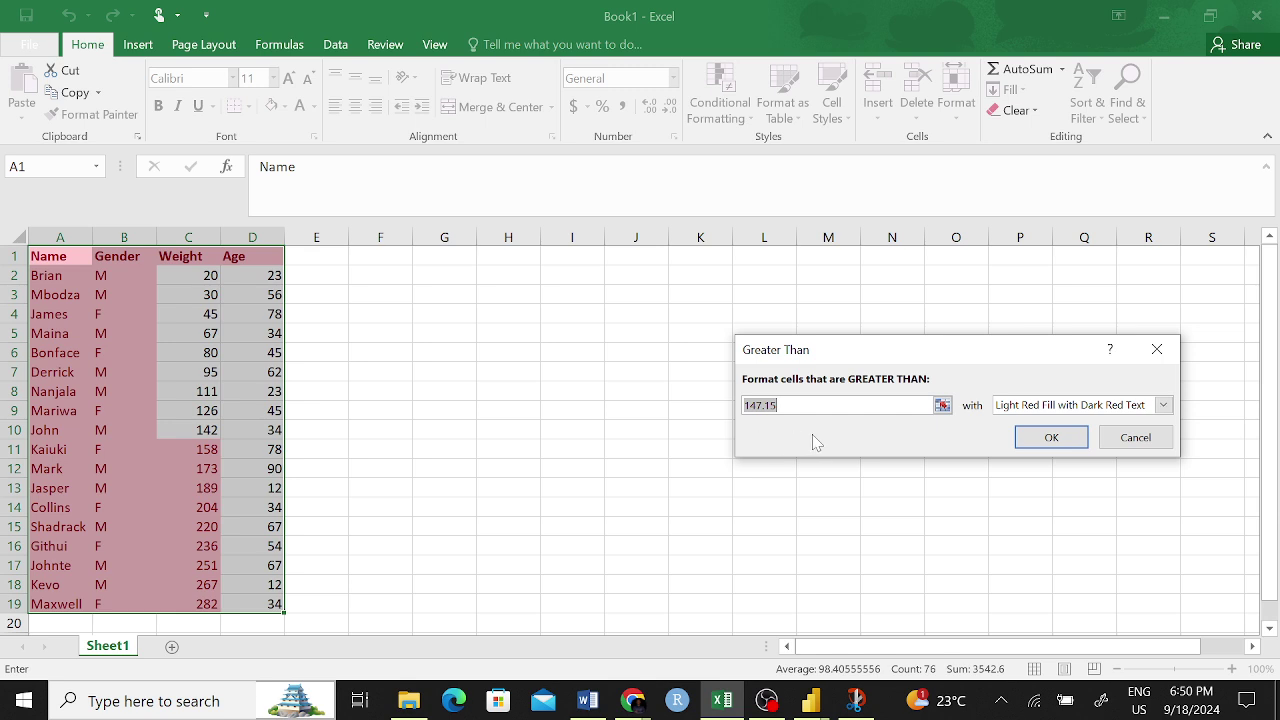
{"action": "left_click", "coordinate": [1138, 440]}
{"action": "left_click", "coordinate": [572, 449]}
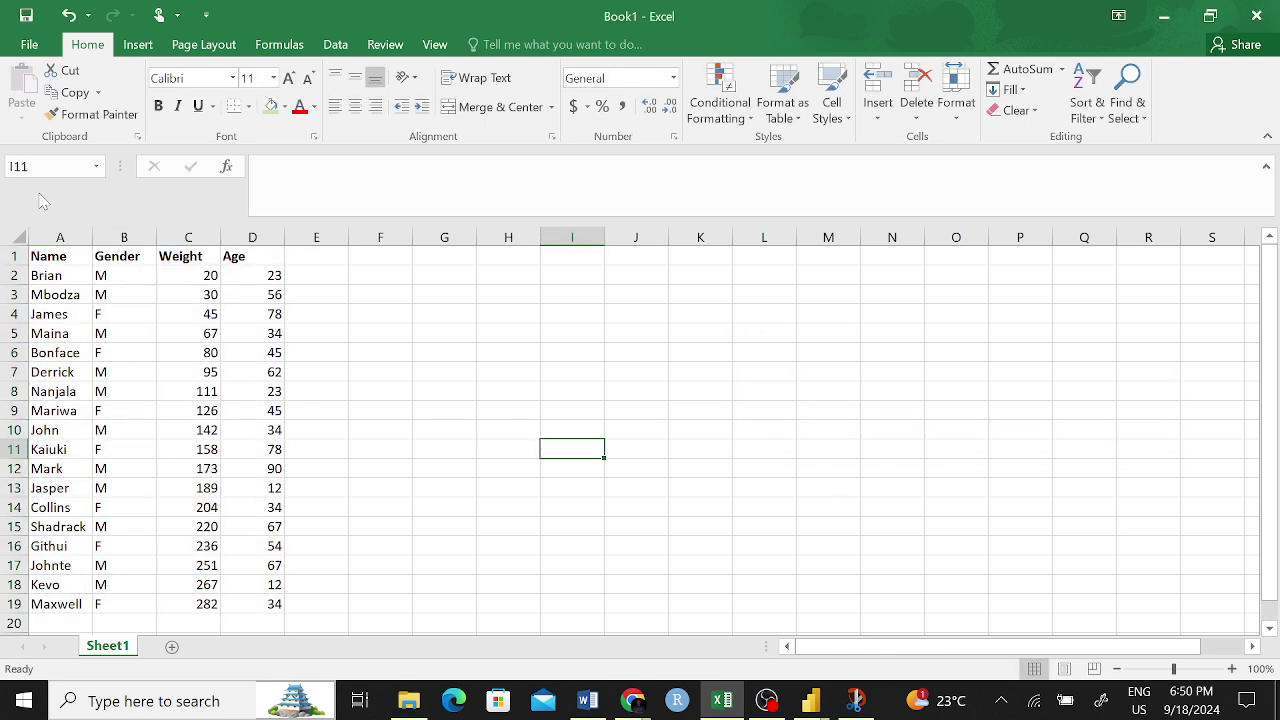
{"action": "left_click_drag", "start_coordinate": [186, 256], "coordinate": [265, 600]}
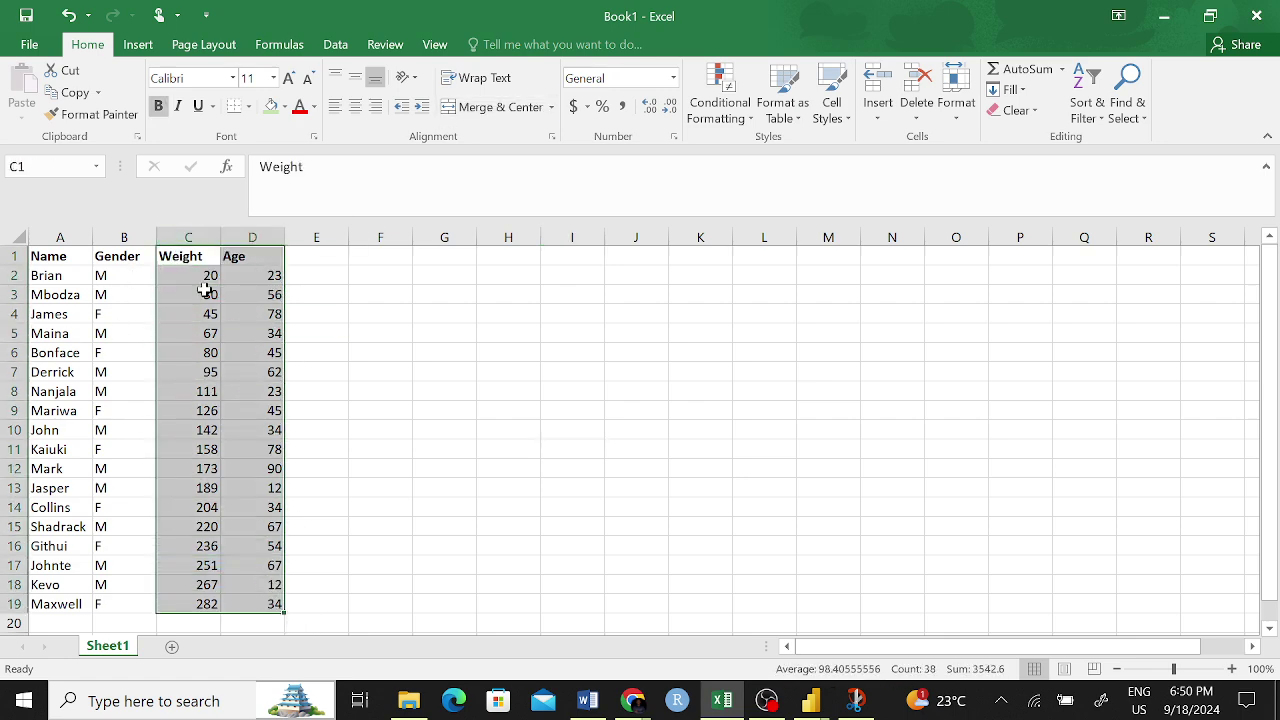
- Start a Greater Than highlight rule on Age column D1:D19 with a threshold of 45
{"action": "left_click", "coordinate": [342, 332]}
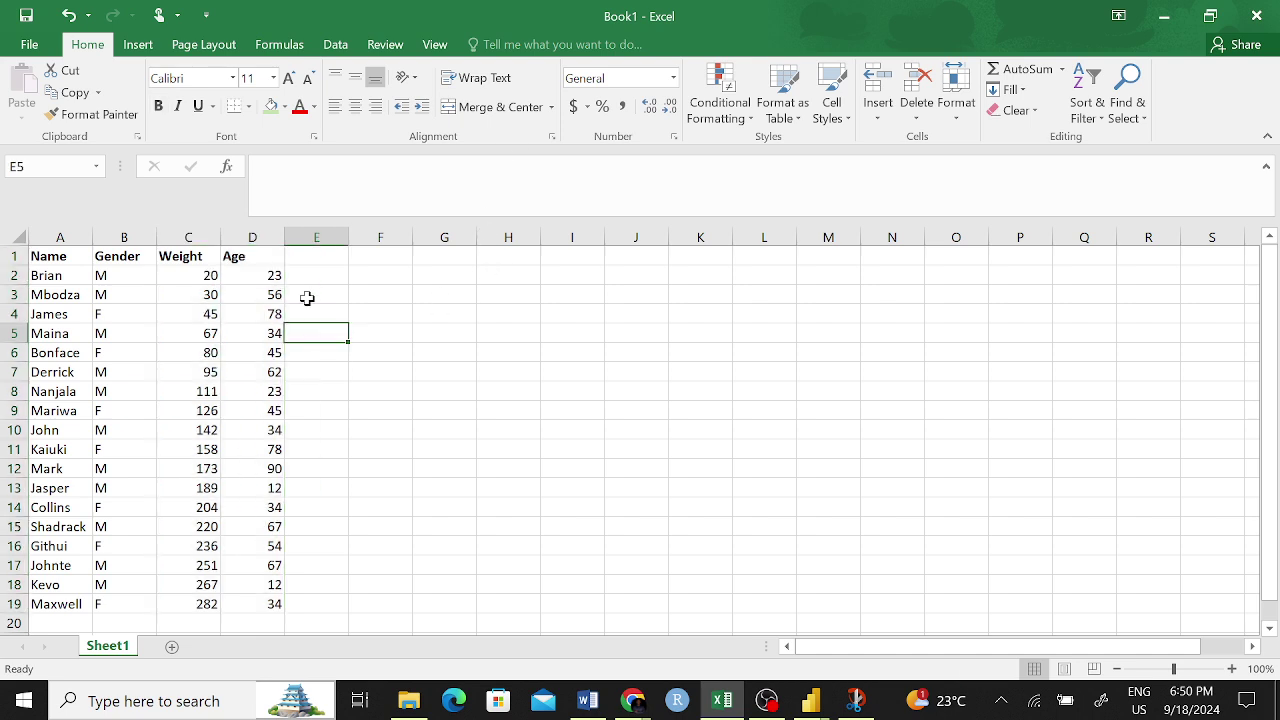
{"action": "left_click_drag", "start_coordinate": [234, 257], "coordinate": [280, 606]}
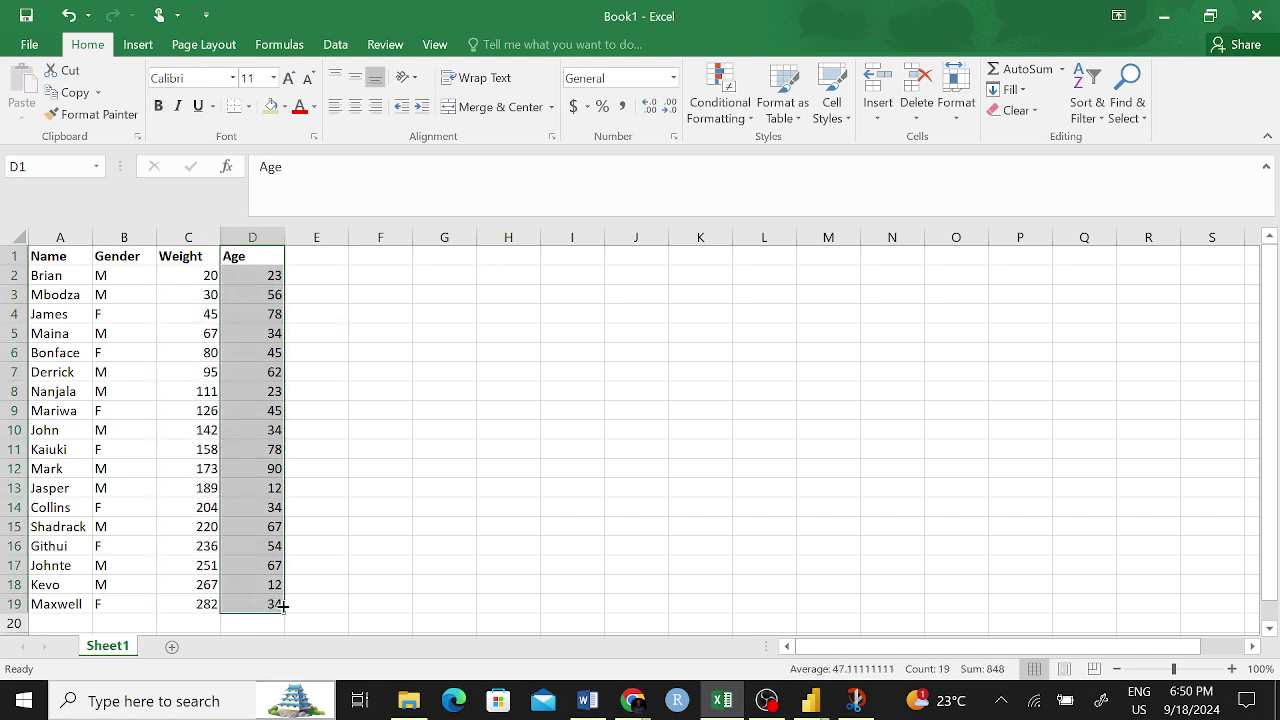
{"action": "left_click", "coordinate": [720, 97]}
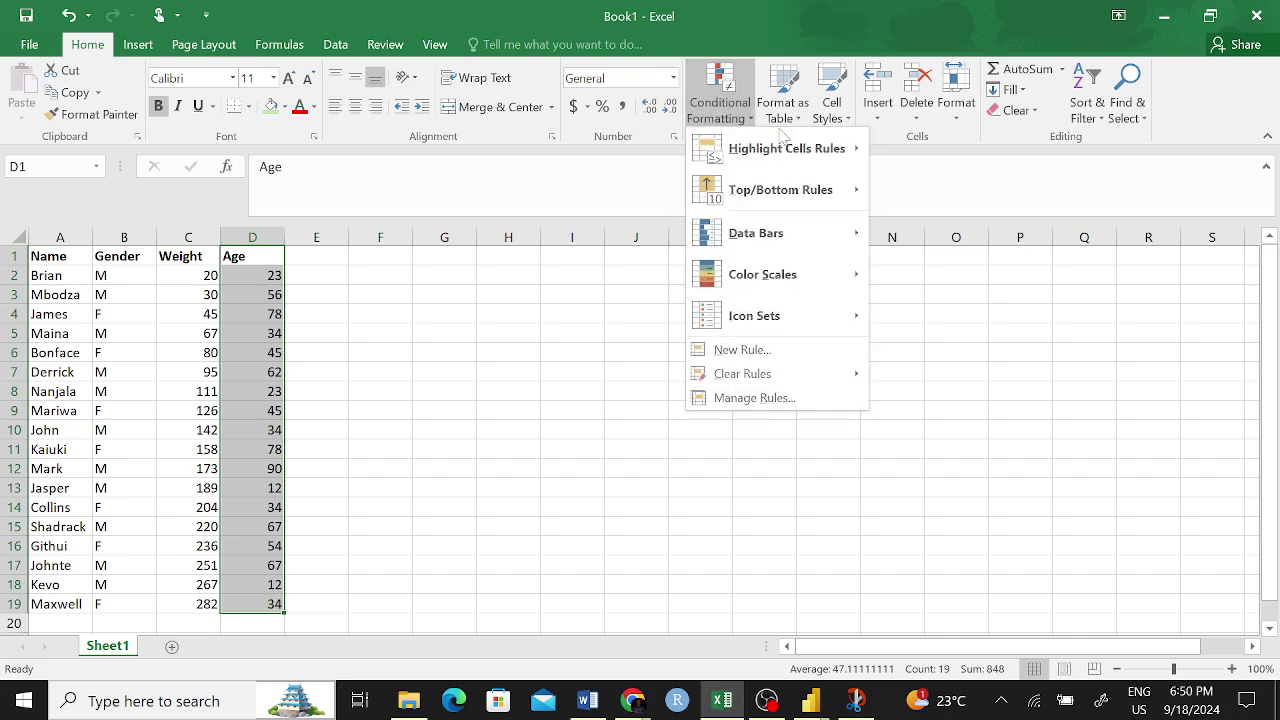
{"action": "mouse_move", "coordinate": [830, 156]}
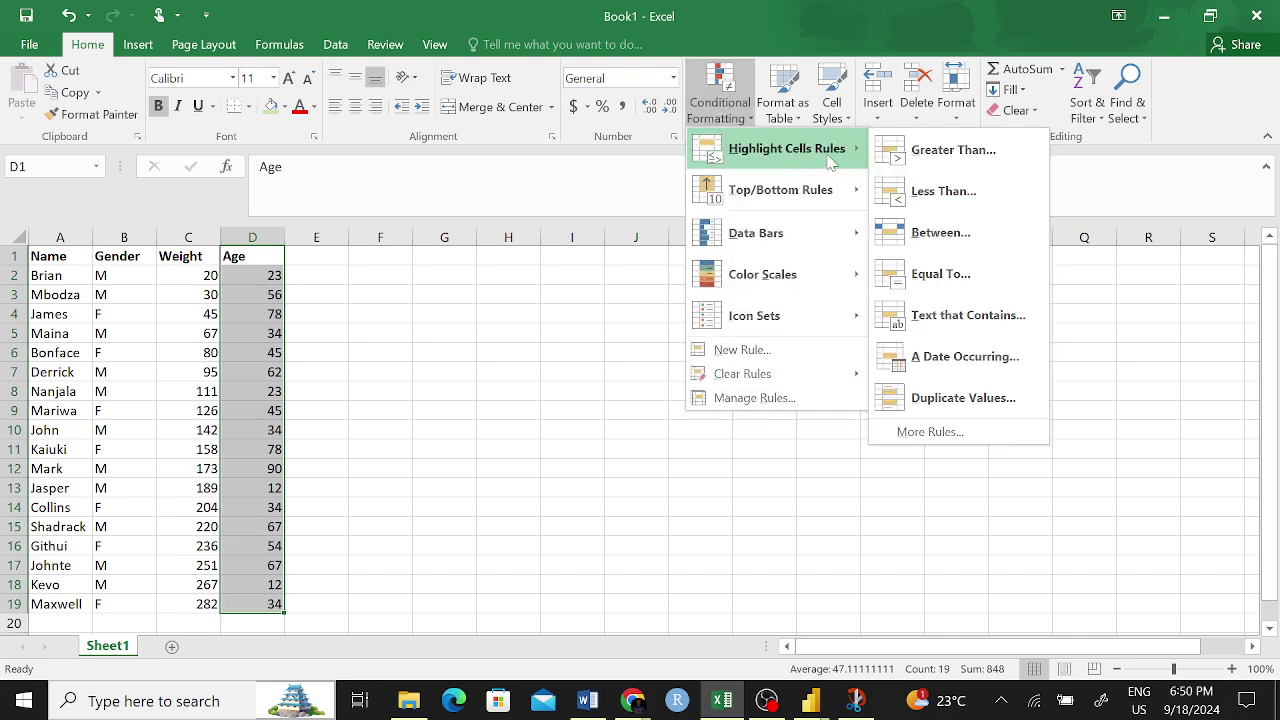
{"action": "left_click", "coordinate": [925, 160]}
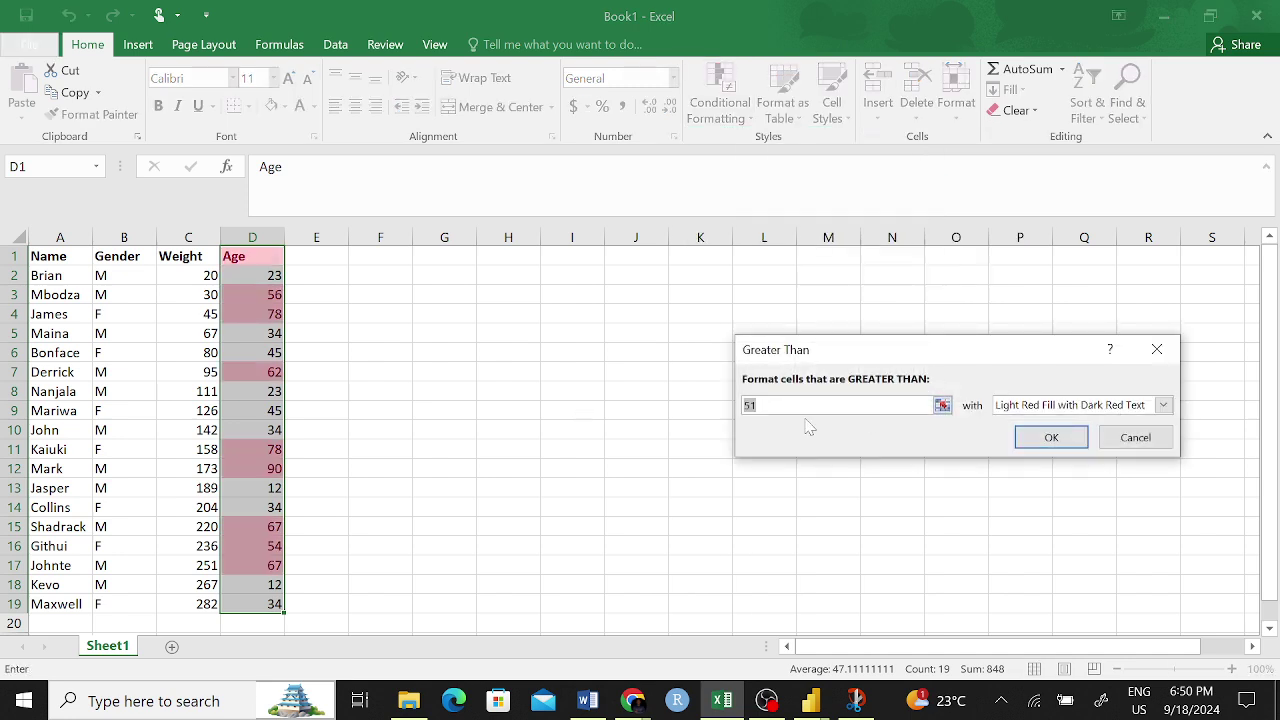
{"action": "key", "text": "BackSpace"}
{"action": "key", "text": "BackSpace"}
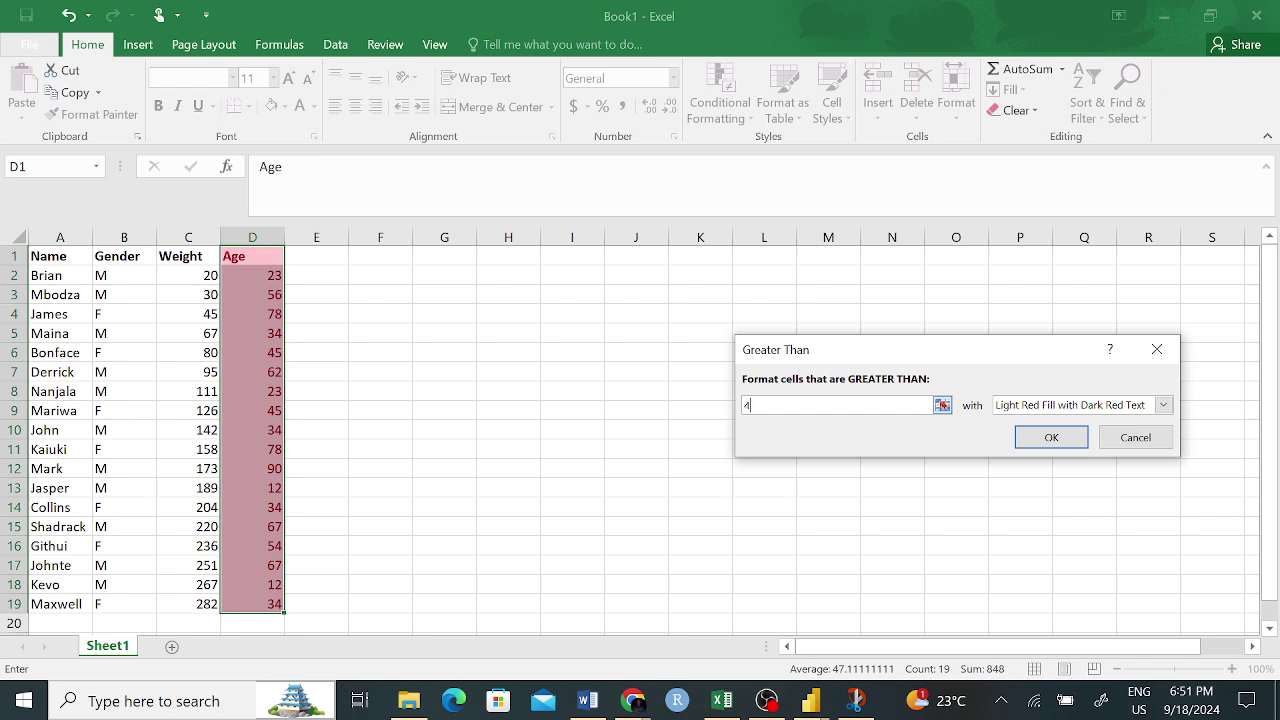
{"action": "type", "text": "5"}
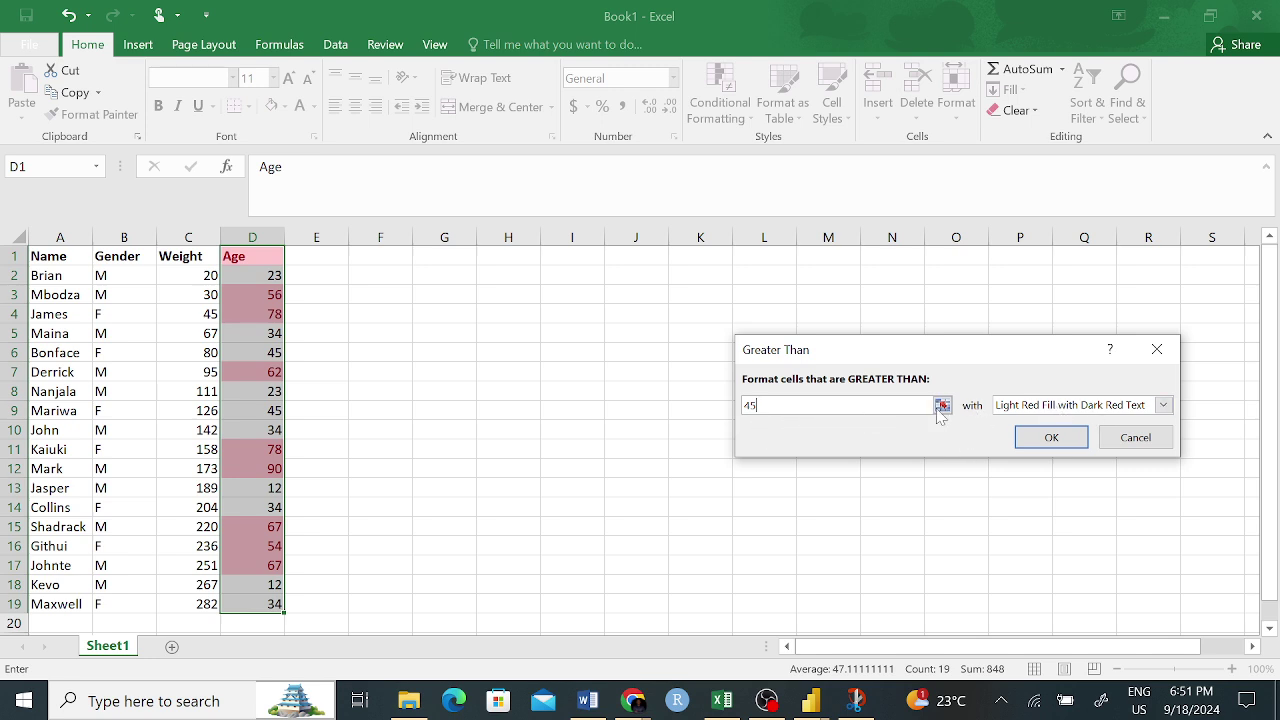
- Try yellow, red-text and red-border previews, then apply Green Fill with Dark Green Text to ages above 45
{"action": "left_click", "coordinate": [1164, 405]}
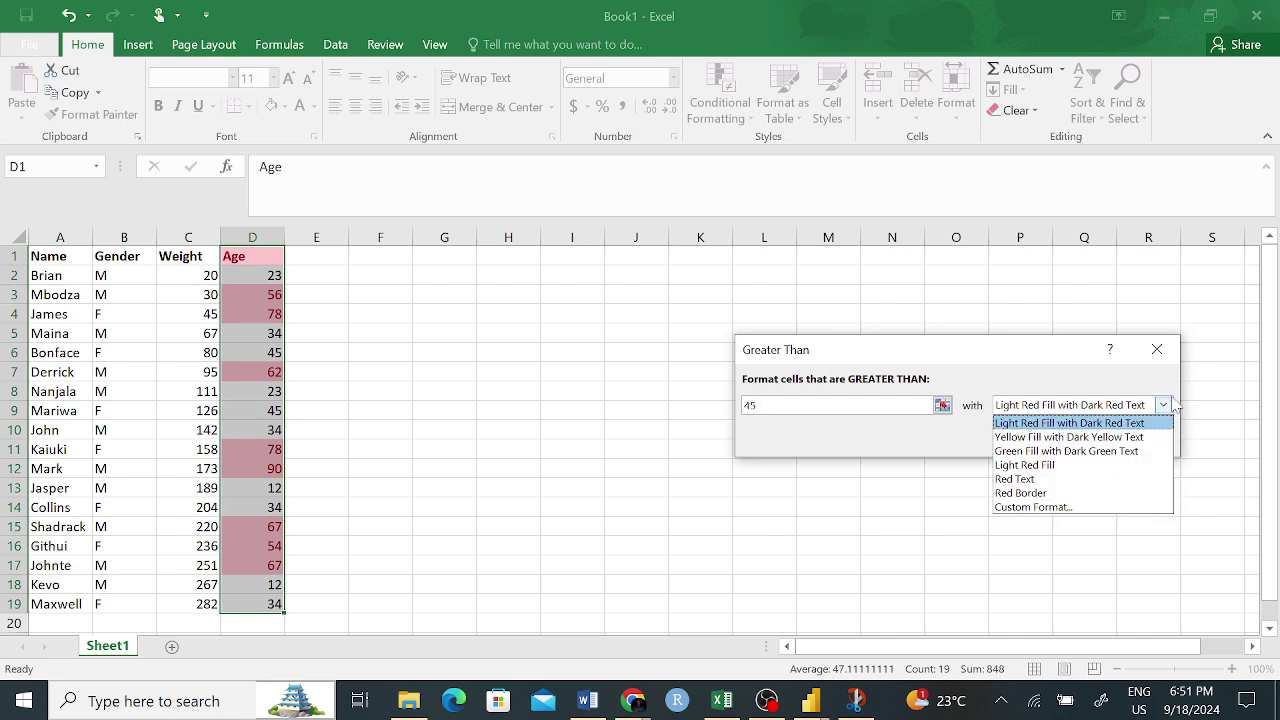
{"action": "left_click", "coordinate": [1049, 437]}
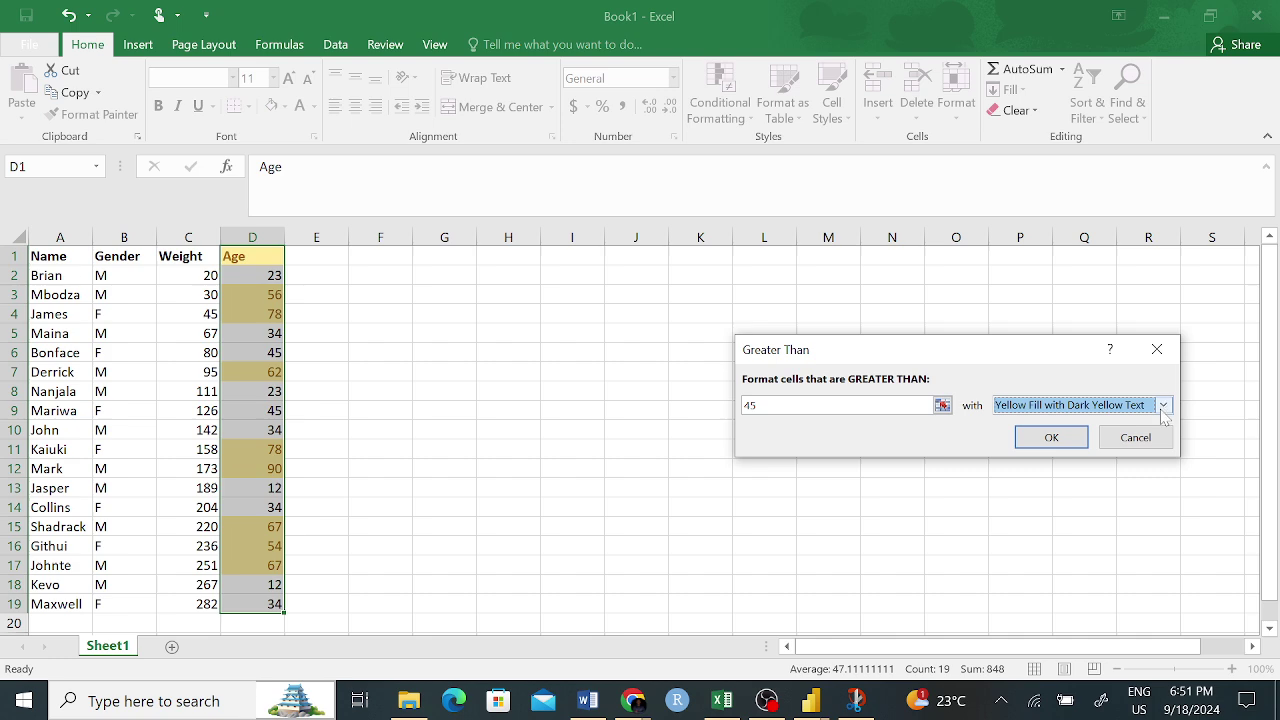
{"action": "left_click", "coordinate": [1161, 410]}
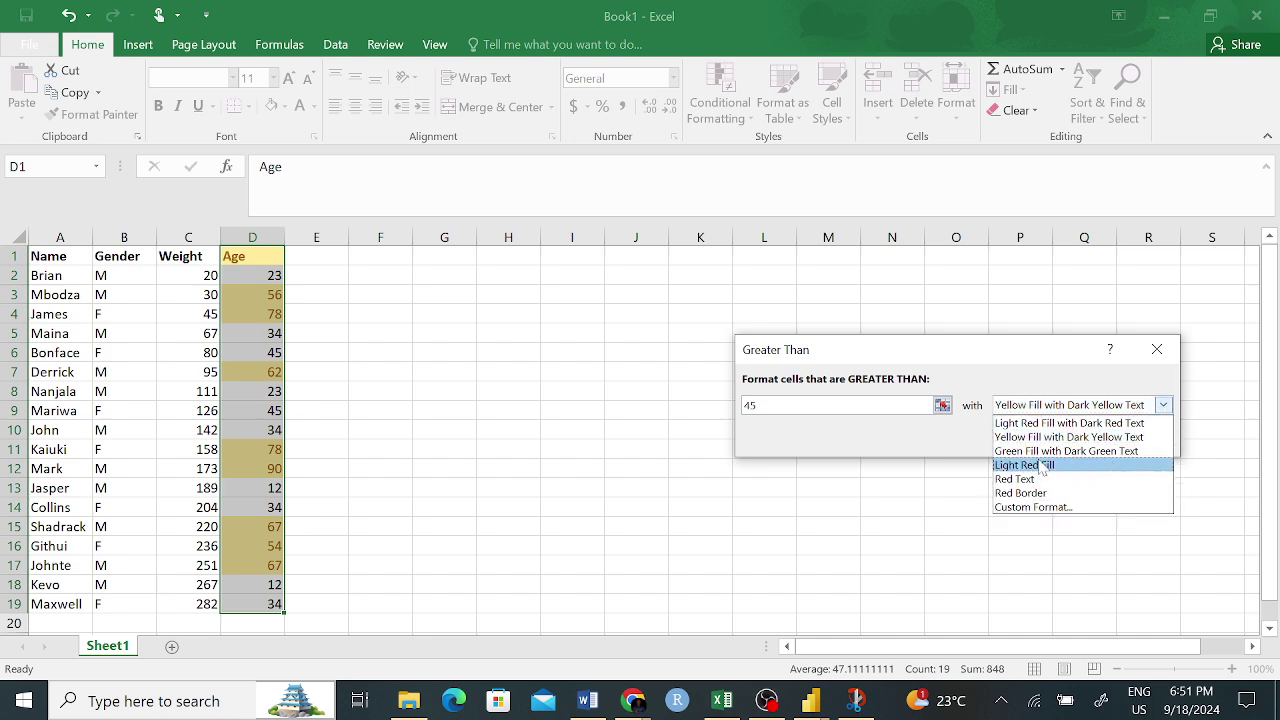
{"action": "left_click", "coordinate": [1036, 486]}
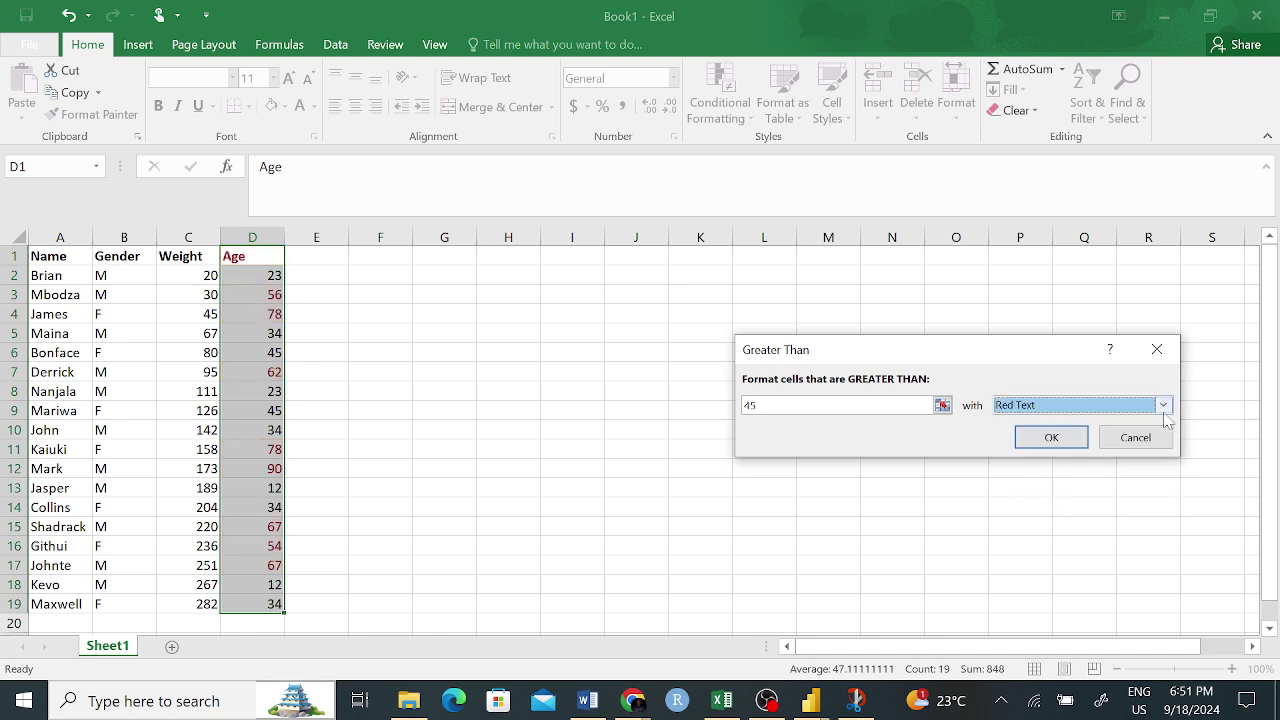
{"action": "left_click", "coordinate": [1164, 406]}
{"action": "left_click", "coordinate": [1042, 493]}
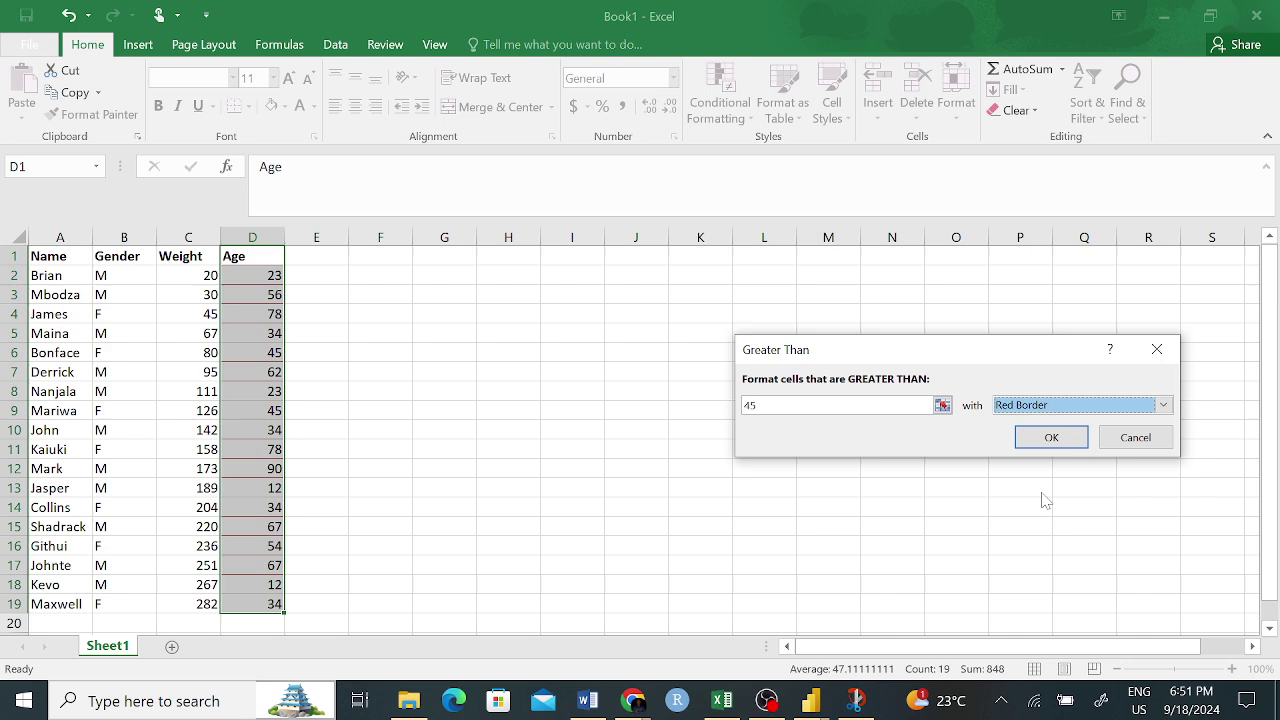
{"action": "left_click", "coordinate": [1163, 405]}
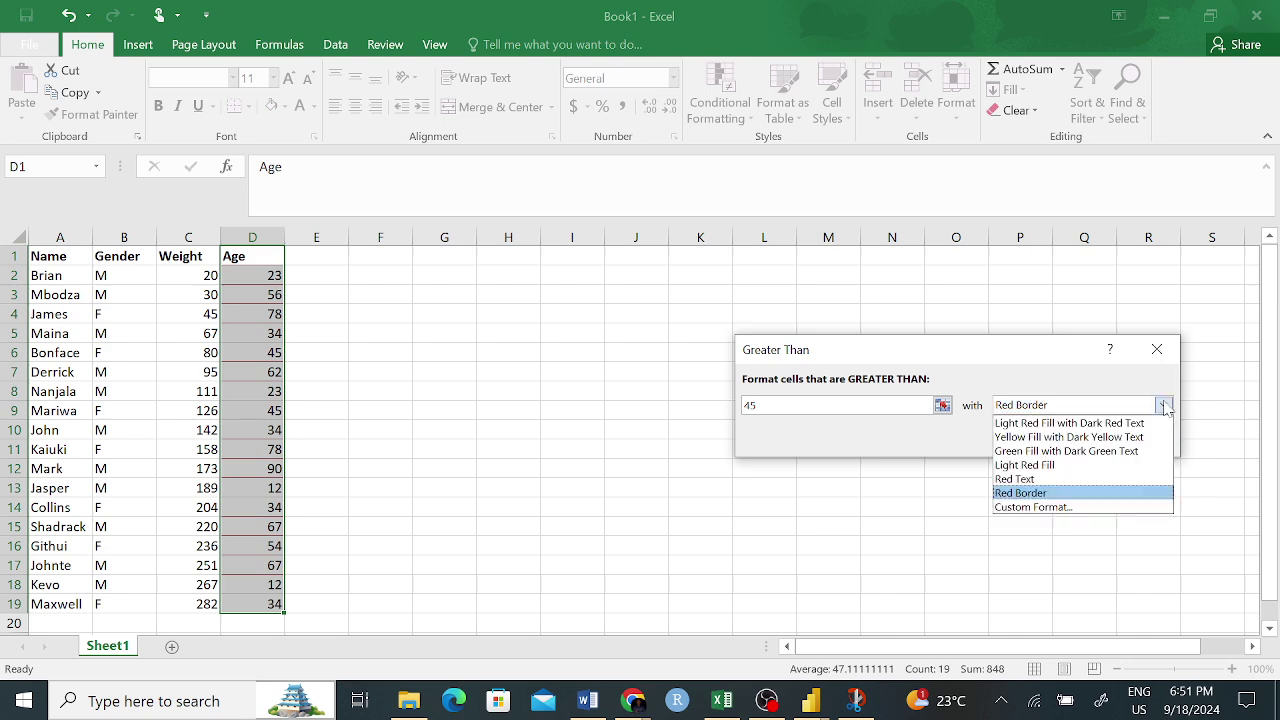
{"action": "left_click", "coordinate": [1058, 451]}
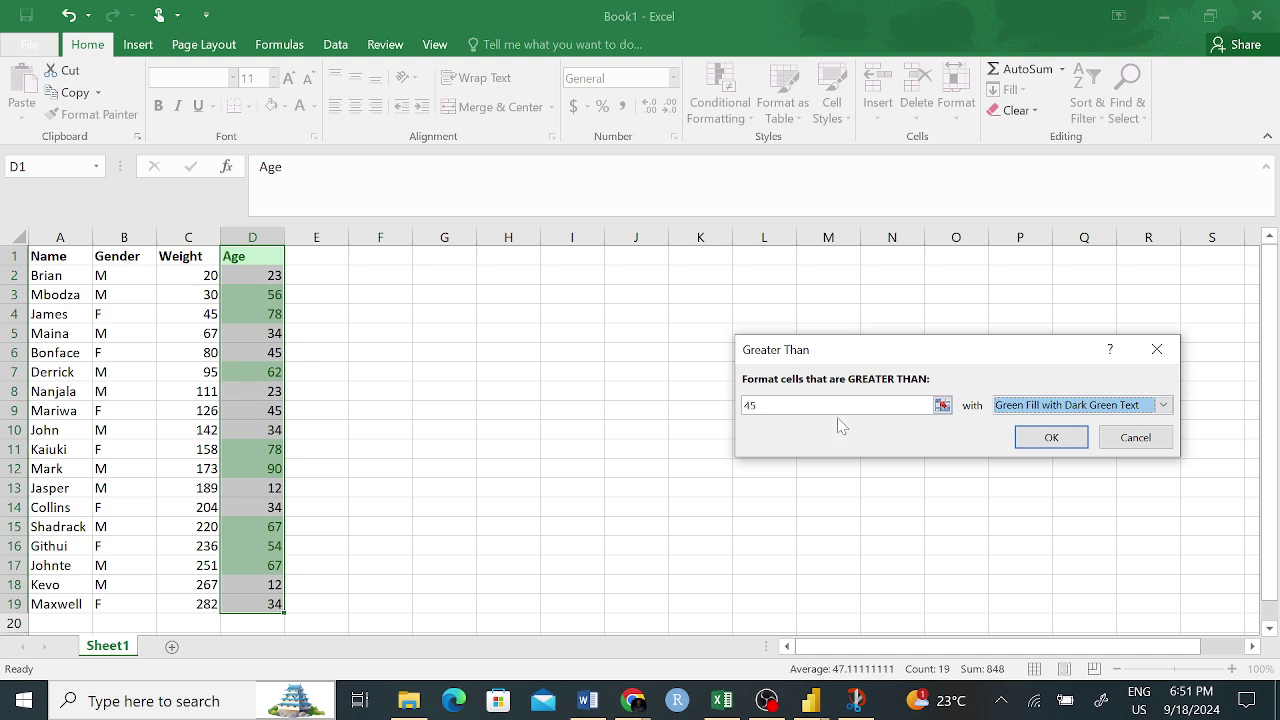
{"action": "left_click", "coordinate": [930, 404]}
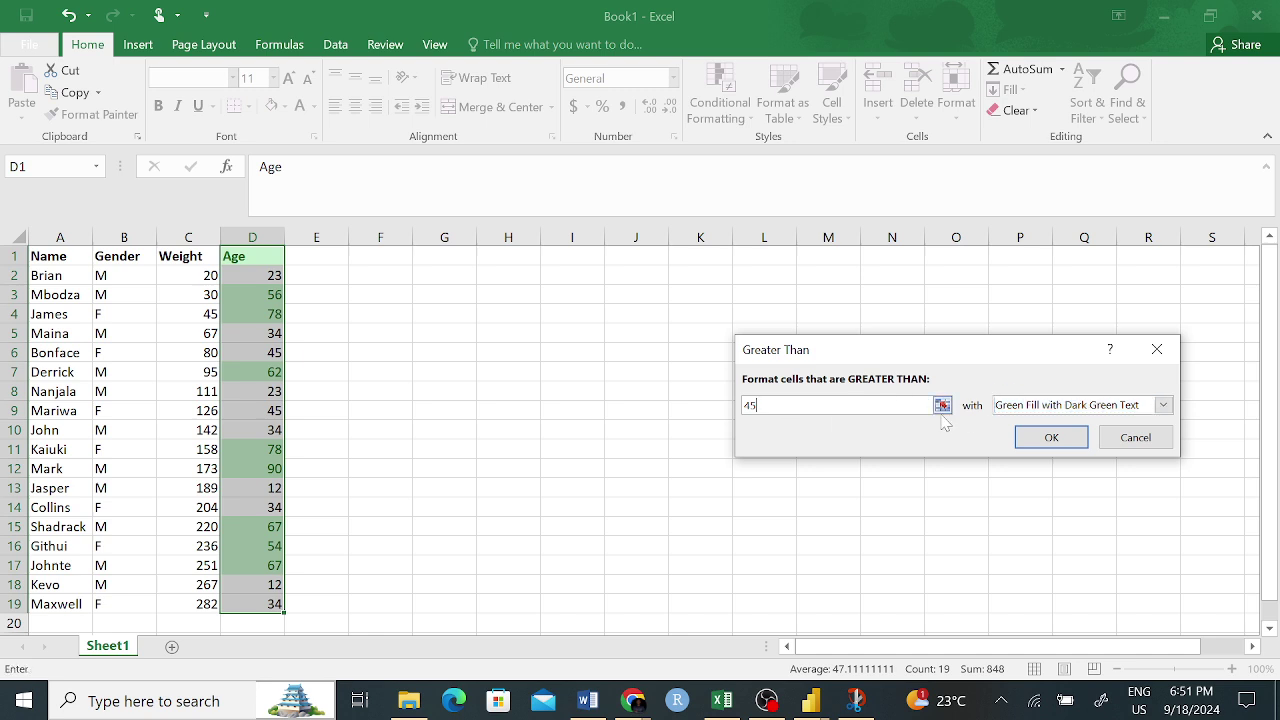
{"action": "left_click", "coordinate": [1066, 445]}
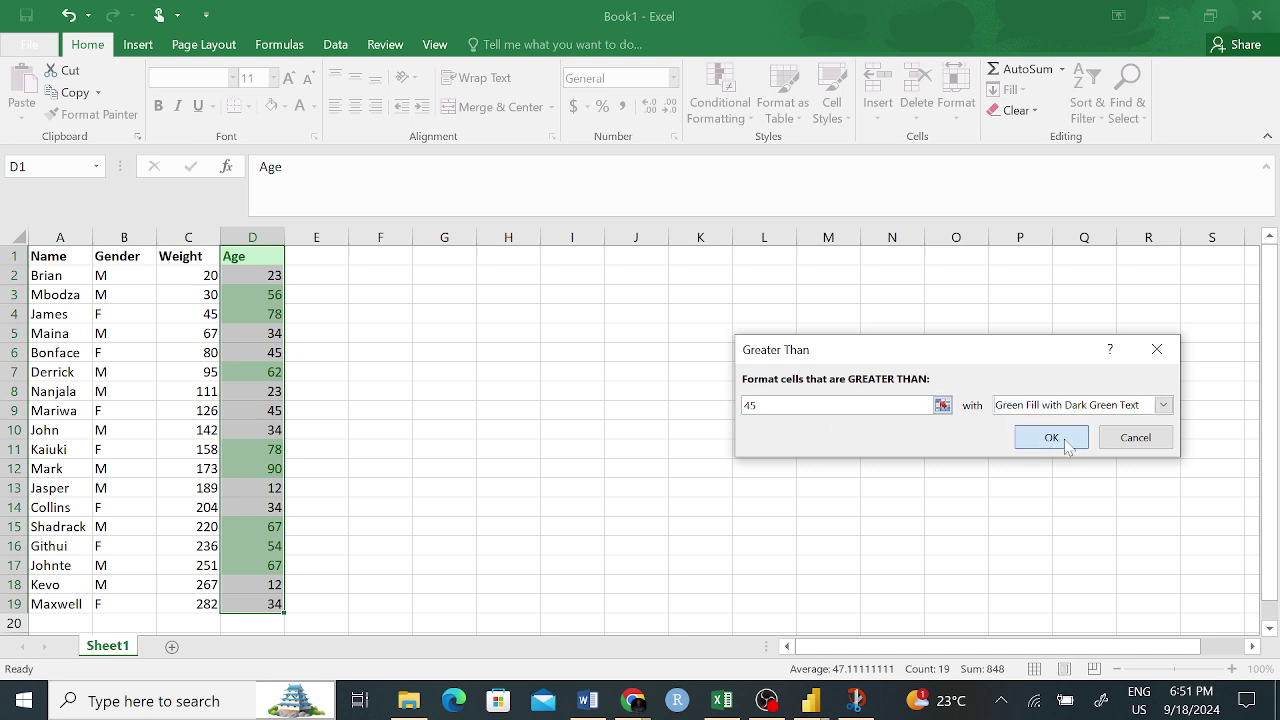
{"action": "left_click", "coordinate": [367, 385]}
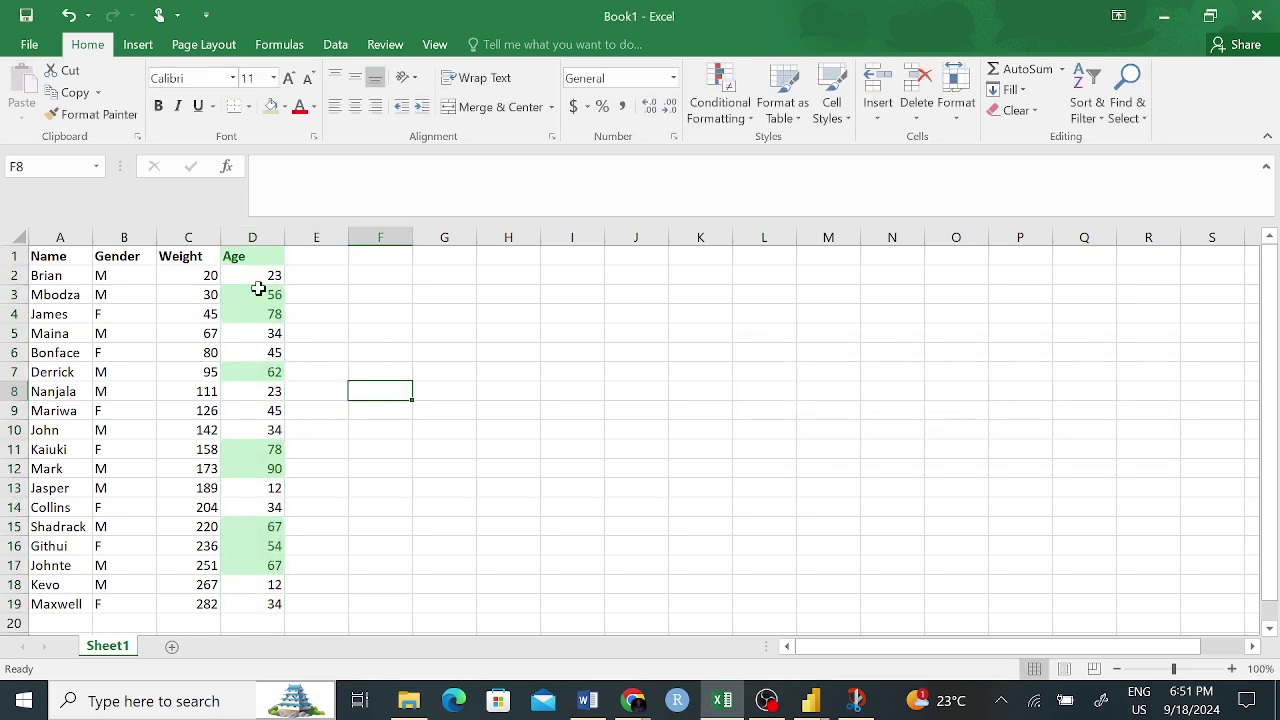
- Remove the green fill from the Age header with Format Painter and make it bold again
{"action": "left_click", "coordinate": [407, 280]}
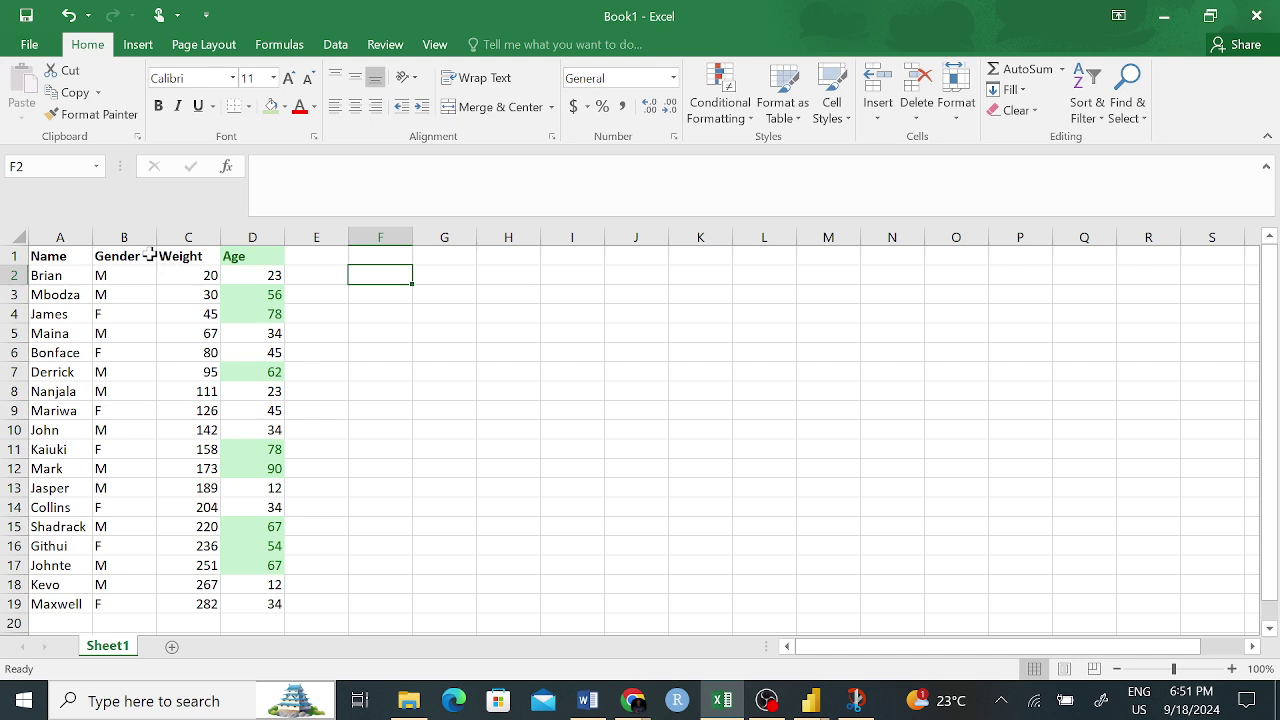
{"action": "left_click", "coordinate": [90, 114]}
{"action": "left_click", "coordinate": [239, 262]}
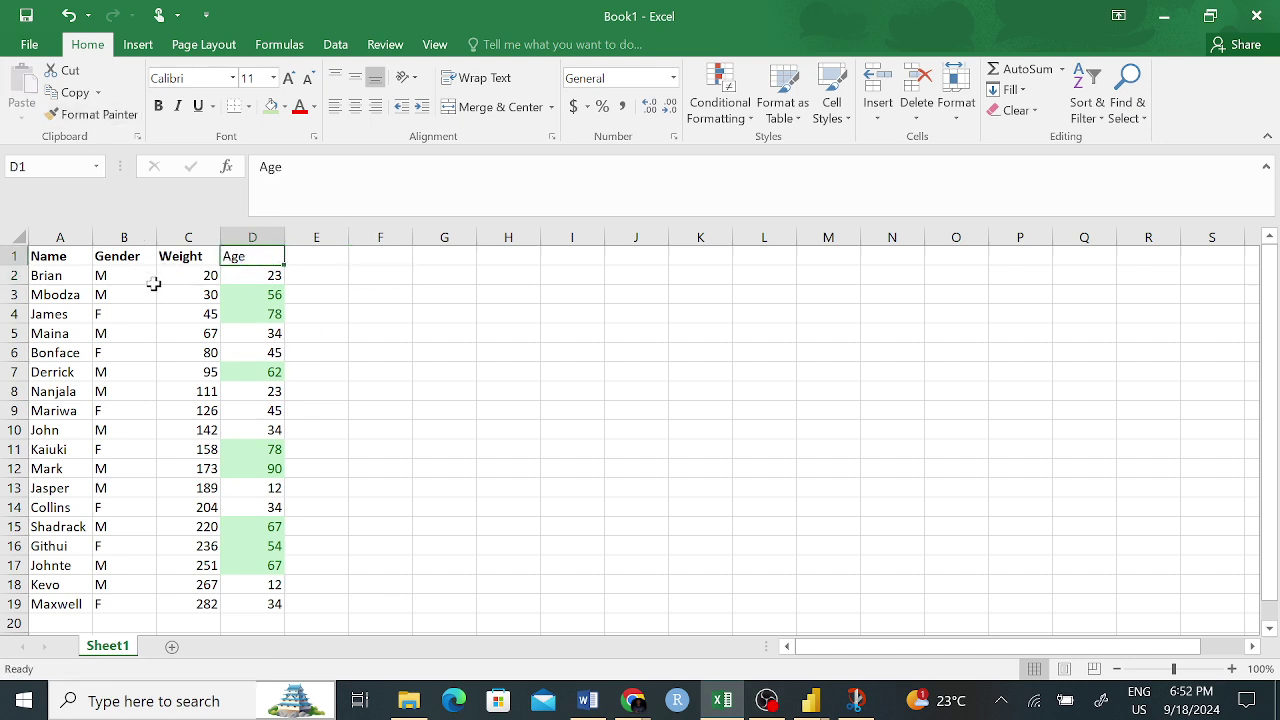
{"action": "key", "text": "ctrl+b"}
{"action": "left_click", "coordinate": [355, 332]}
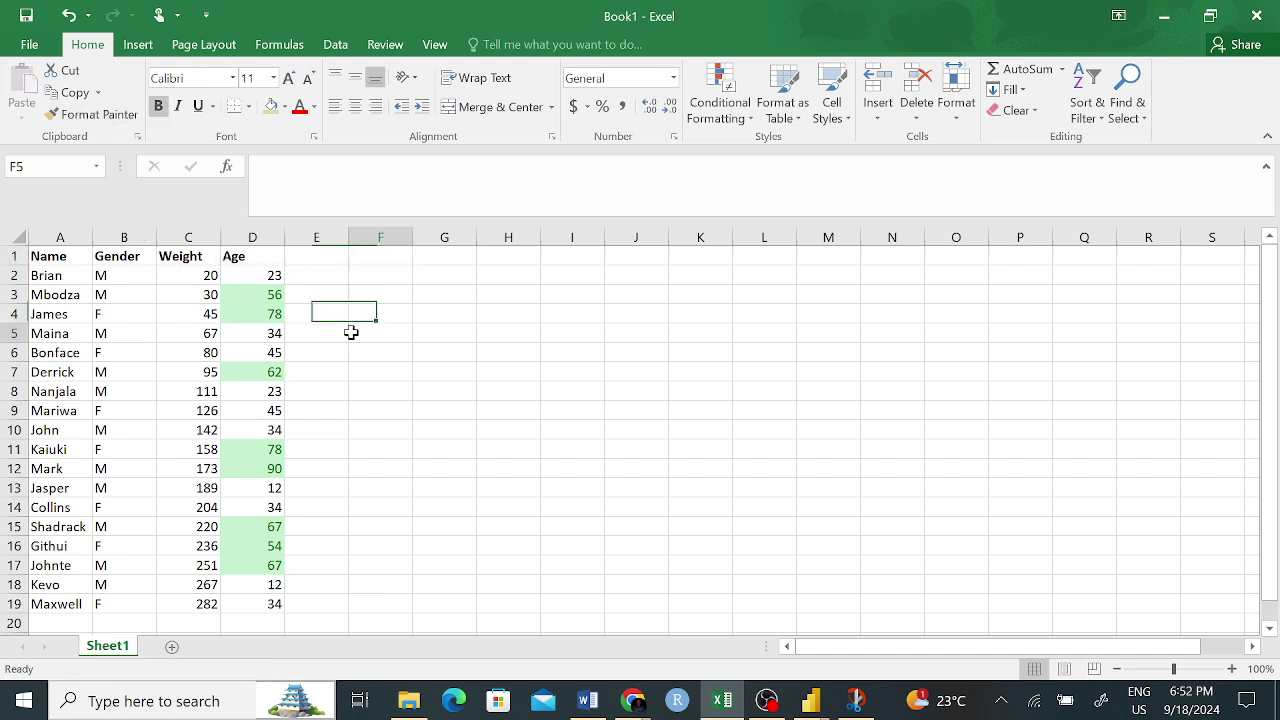
- Review the ages and names, then fix the misspelled name in A11 by inserting the missing 'r'
{"action": "left_click_drag", "start_coordinate": [273, 279], "coordinate": [260, 602]}
{"action": "left_click", "coordinate": [260, 603]}
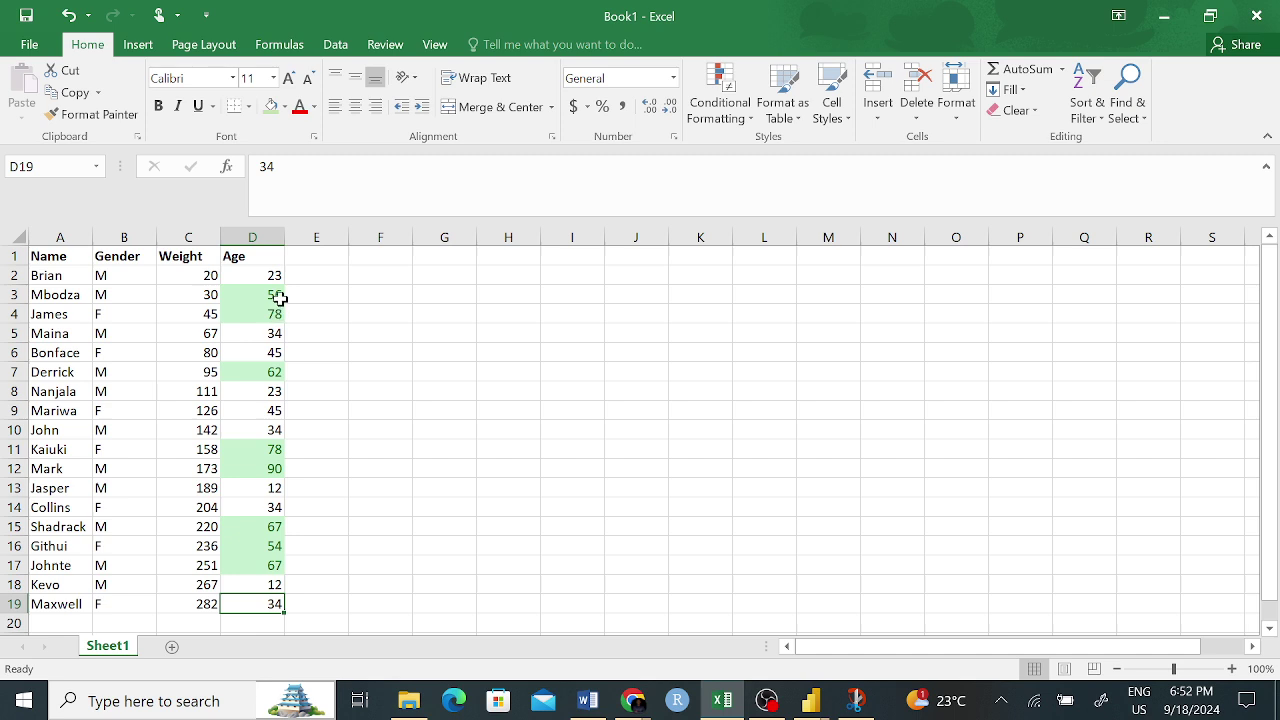
{"action": "left_click", "coordinate": [274, 297]}
{"action": "left_click", "coordinate": [88, 294]}
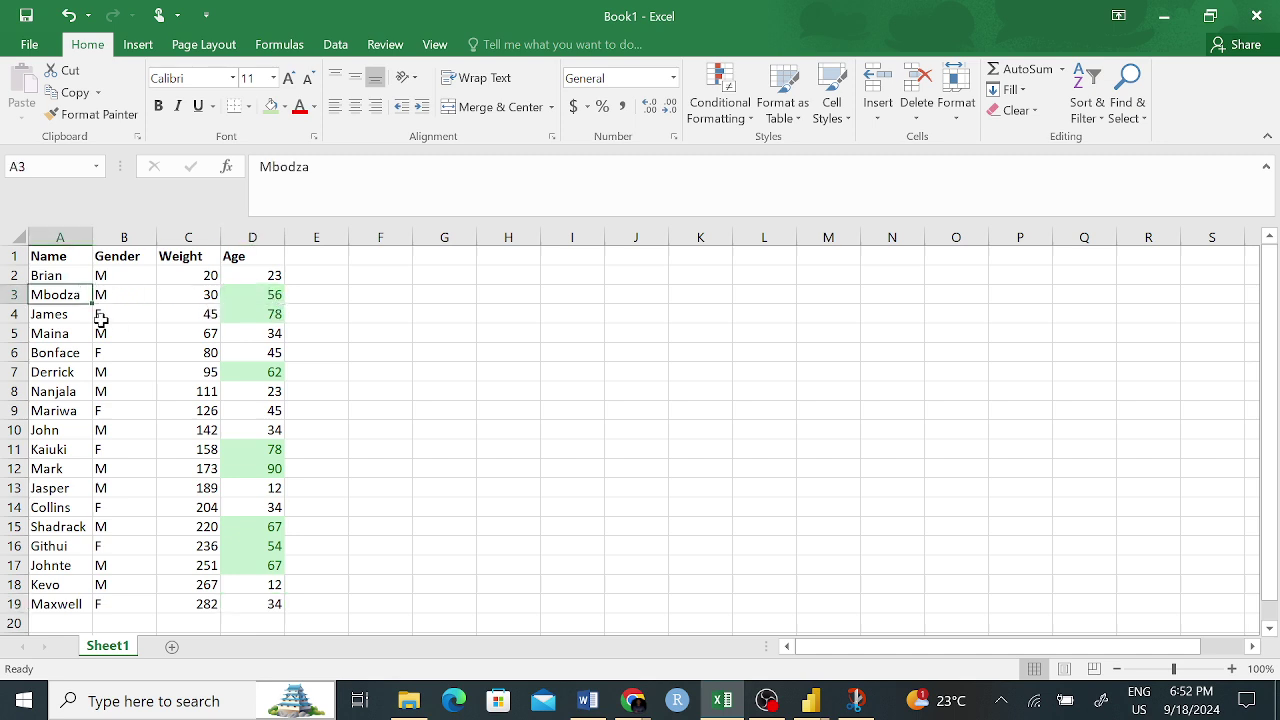
{"action": "left_click", "coordinate": [80, 314]}
{"action": "left_click", "coordinate": [85, 376]}
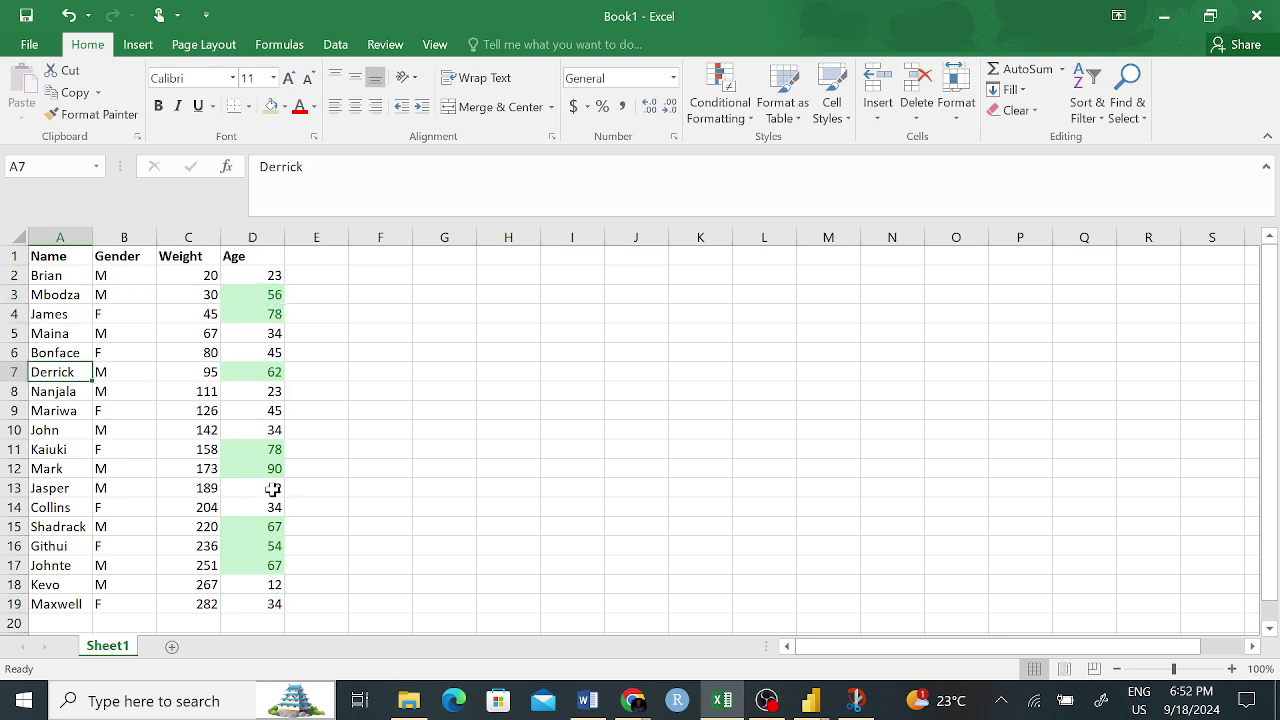
{"action": "left_click", "coordinate": [68, 450]}
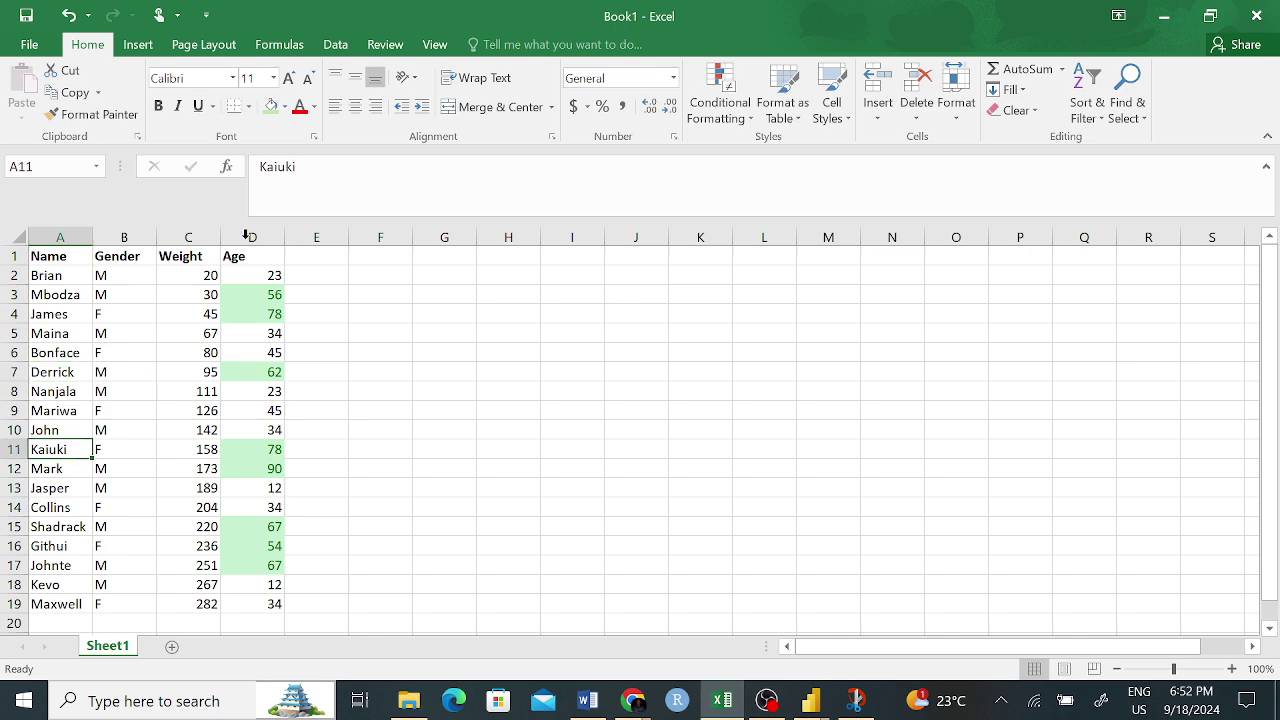
{"action": "left_click", "coordinate": [272, 166]}
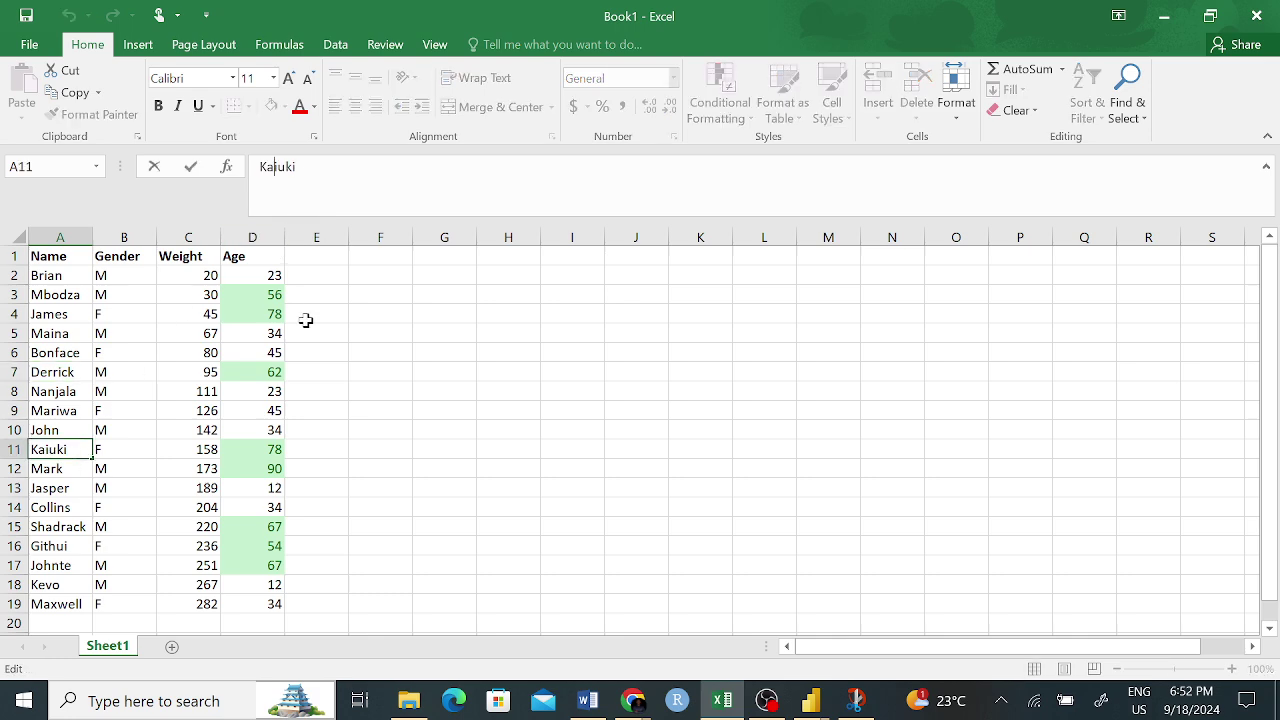
{"action": "type", "text": "r"}
{"action": "key", "text": "Return"}
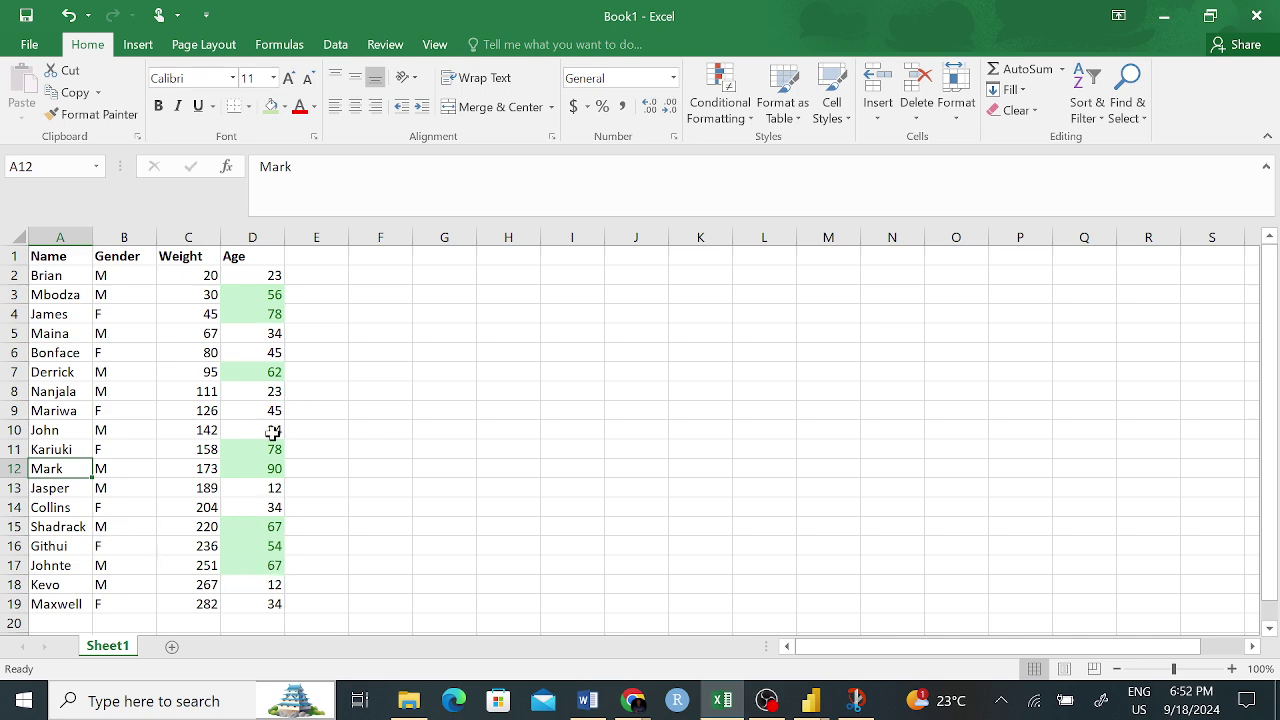
{"action": "left_click", "coordinate": [339, 464]}
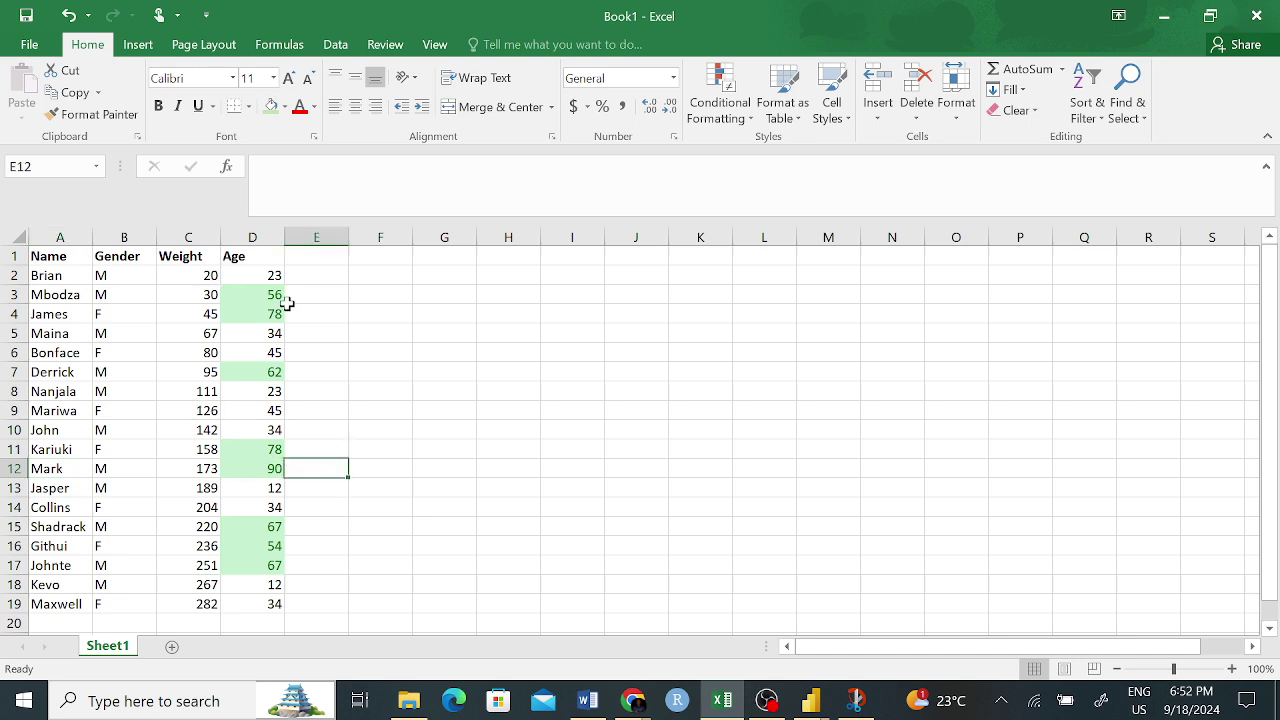
- Highlight Weight values in C2:C19 below 70 with Light Red Fill and Dark Red Text
{"action": "left_click_drag", "start_coordinate": [208, 276], "coordinate": [208, 606]}
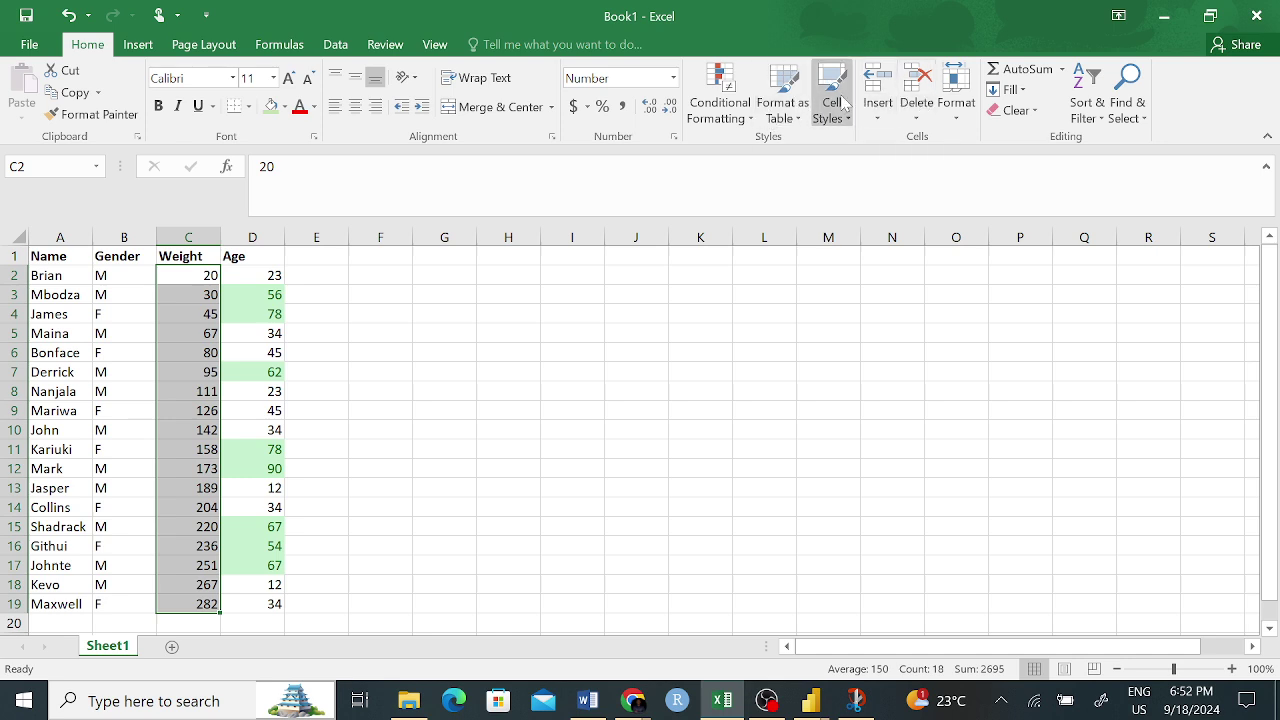
{"action": "left_click", "coordinate": [738, 106]}
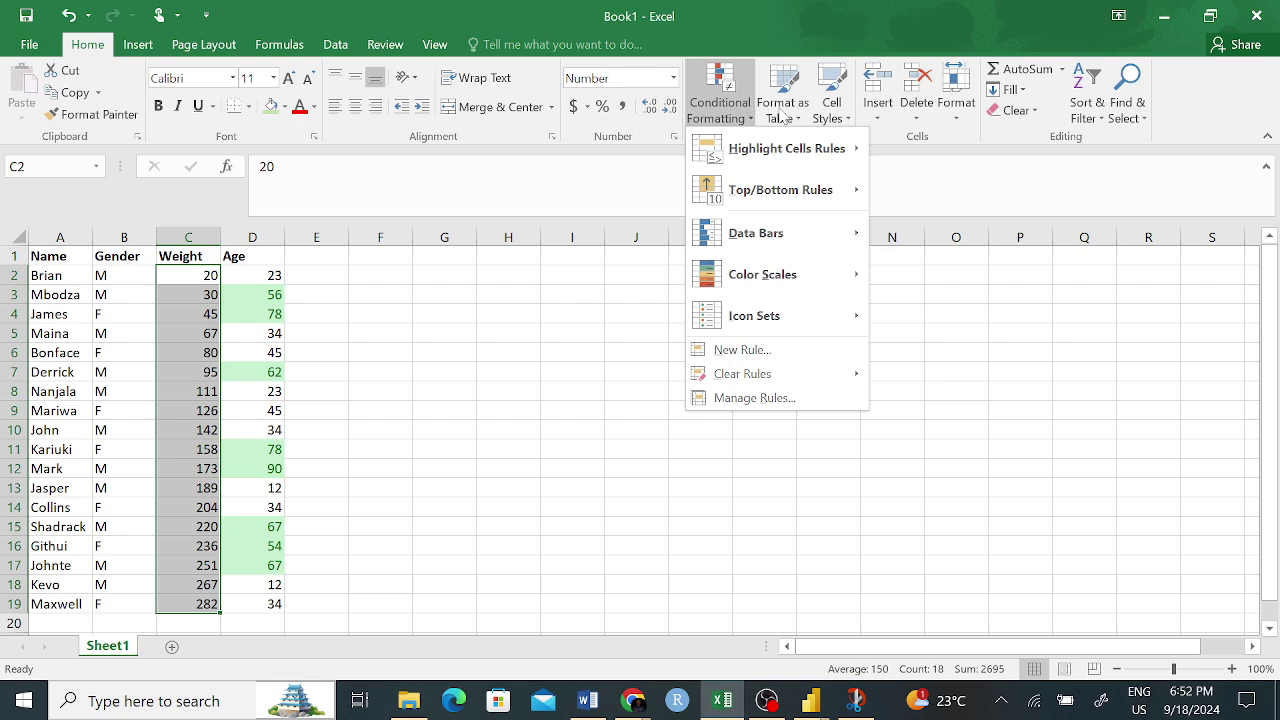
{"action": "mouse_move", "coordinate": [861, 162]}
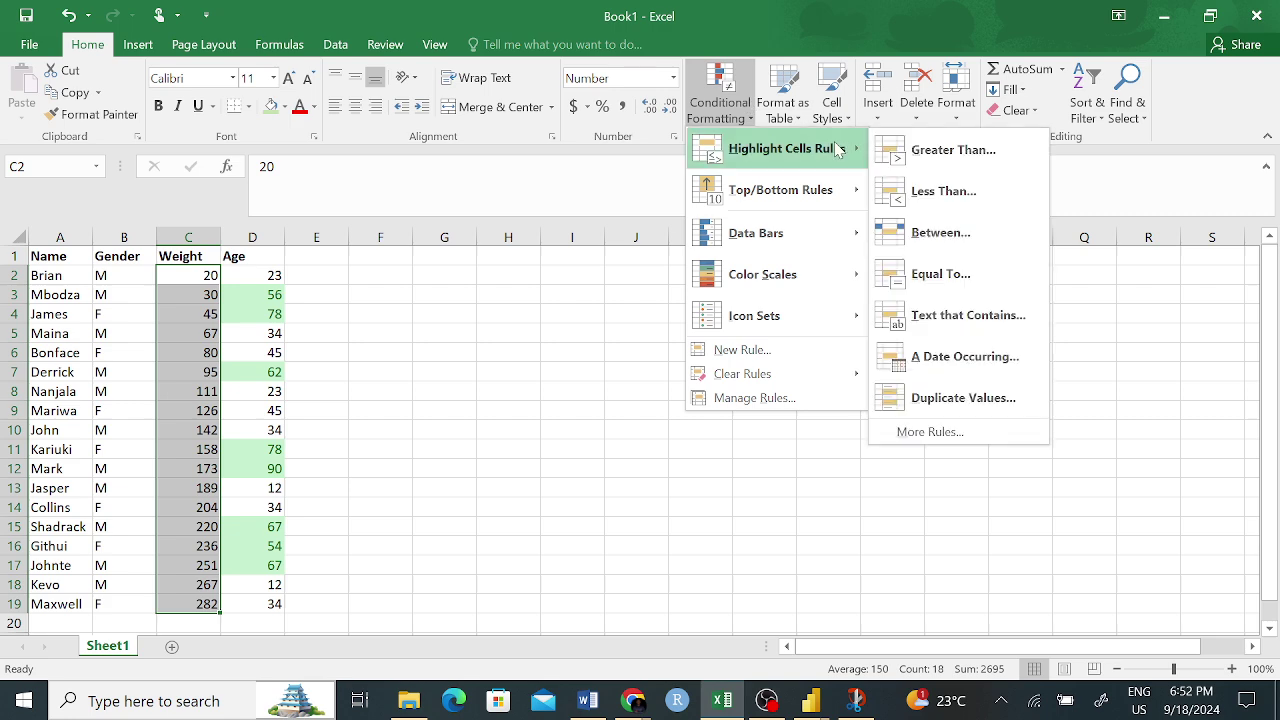
{"action": "left_click", "coordinate": [948, 191]}
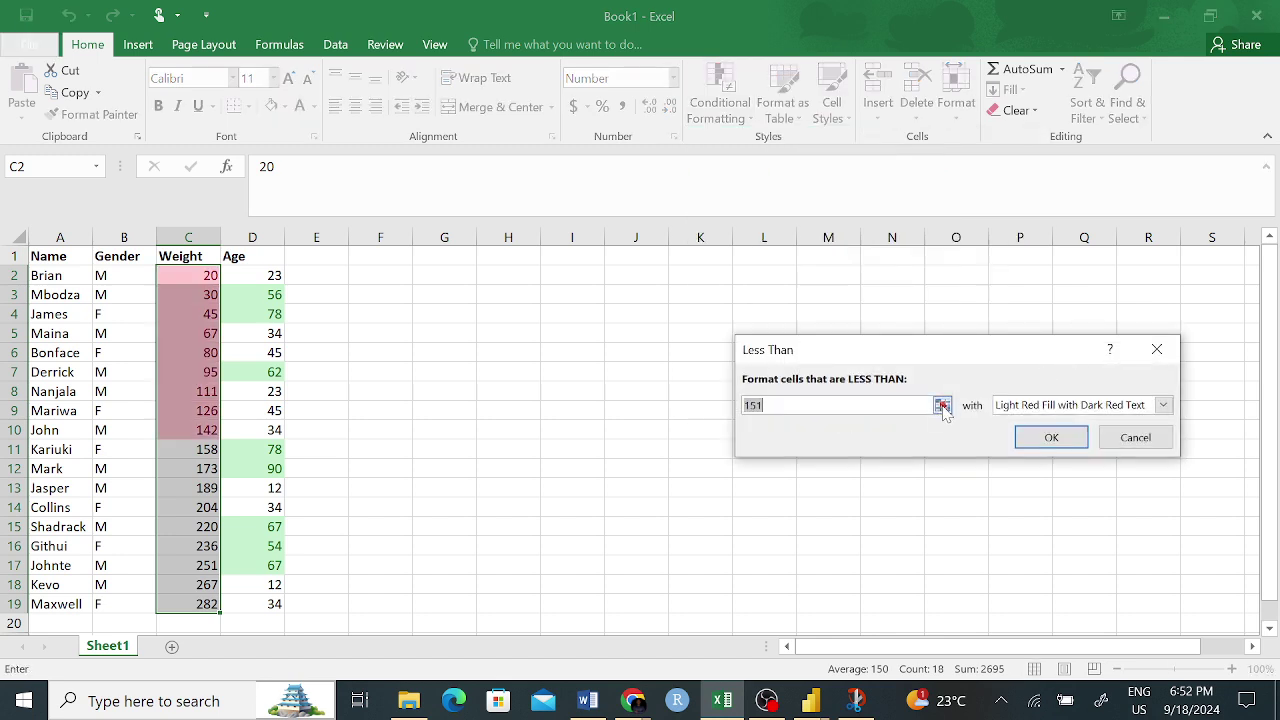
{"action": "type", "text": "70"}
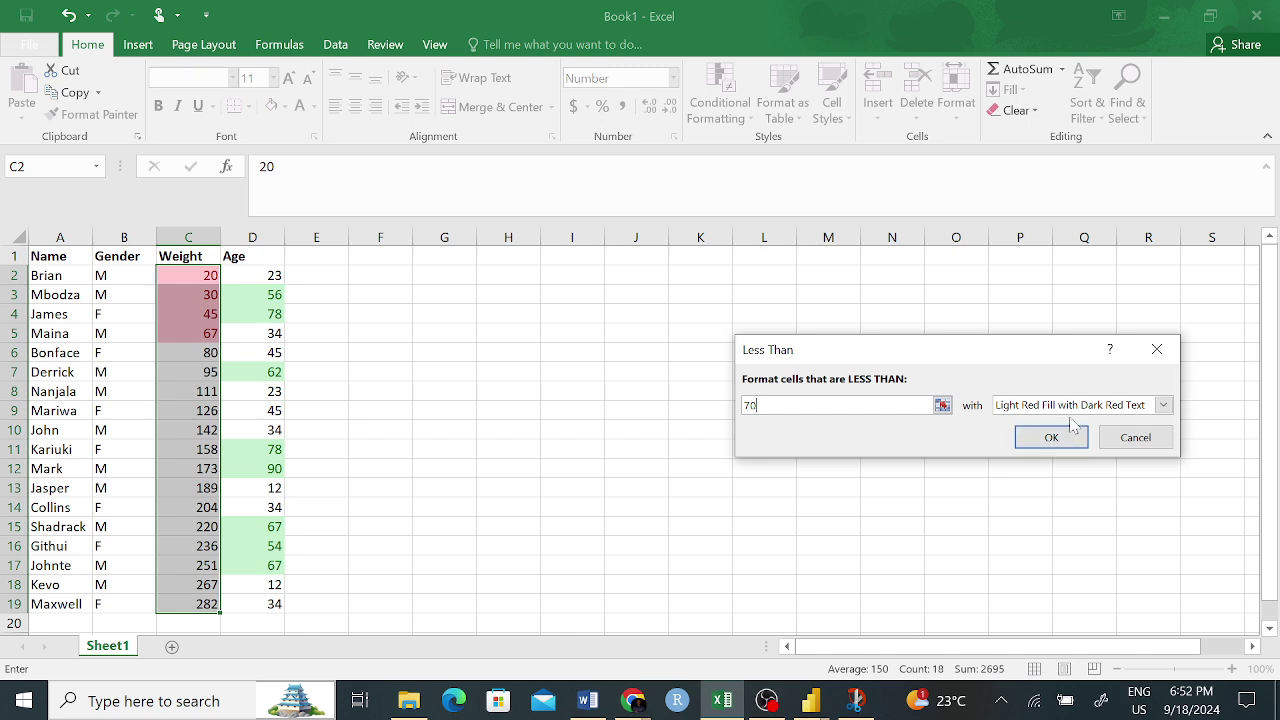
{"action": "left_click", "coordinate": [1163, 404]}
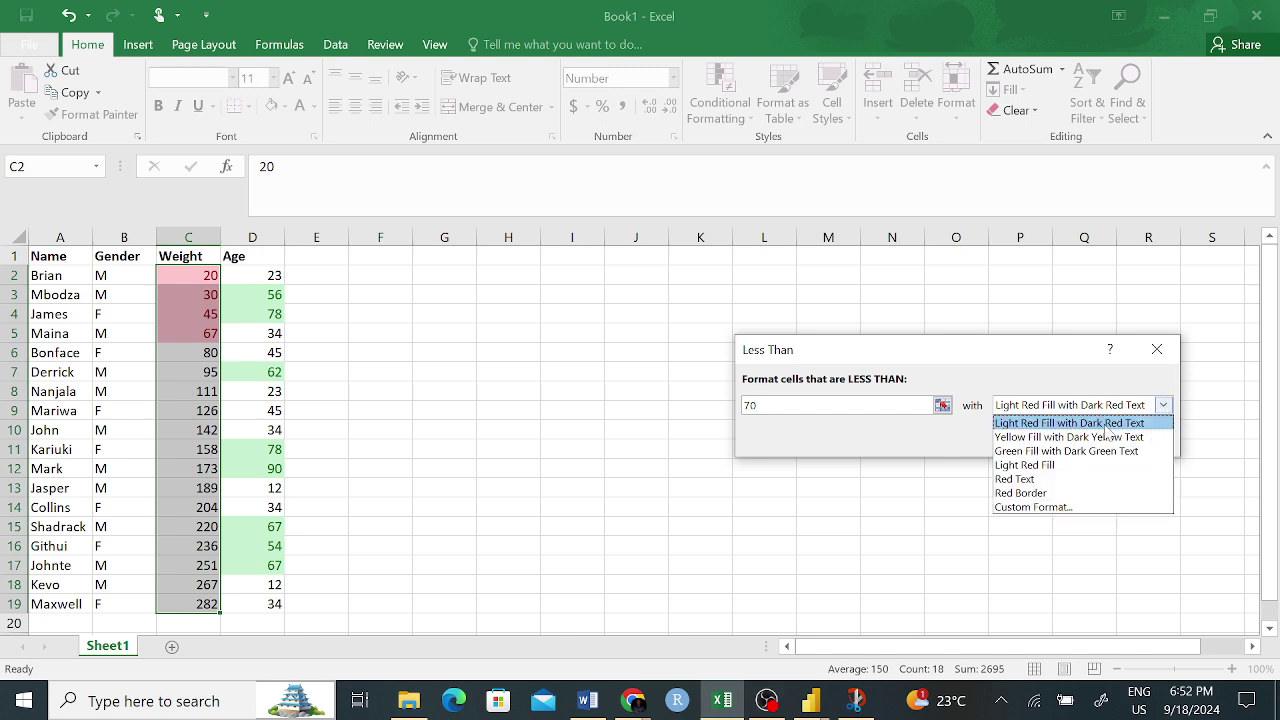
{"action": "left_click", "coordinate": [1010, 382]}
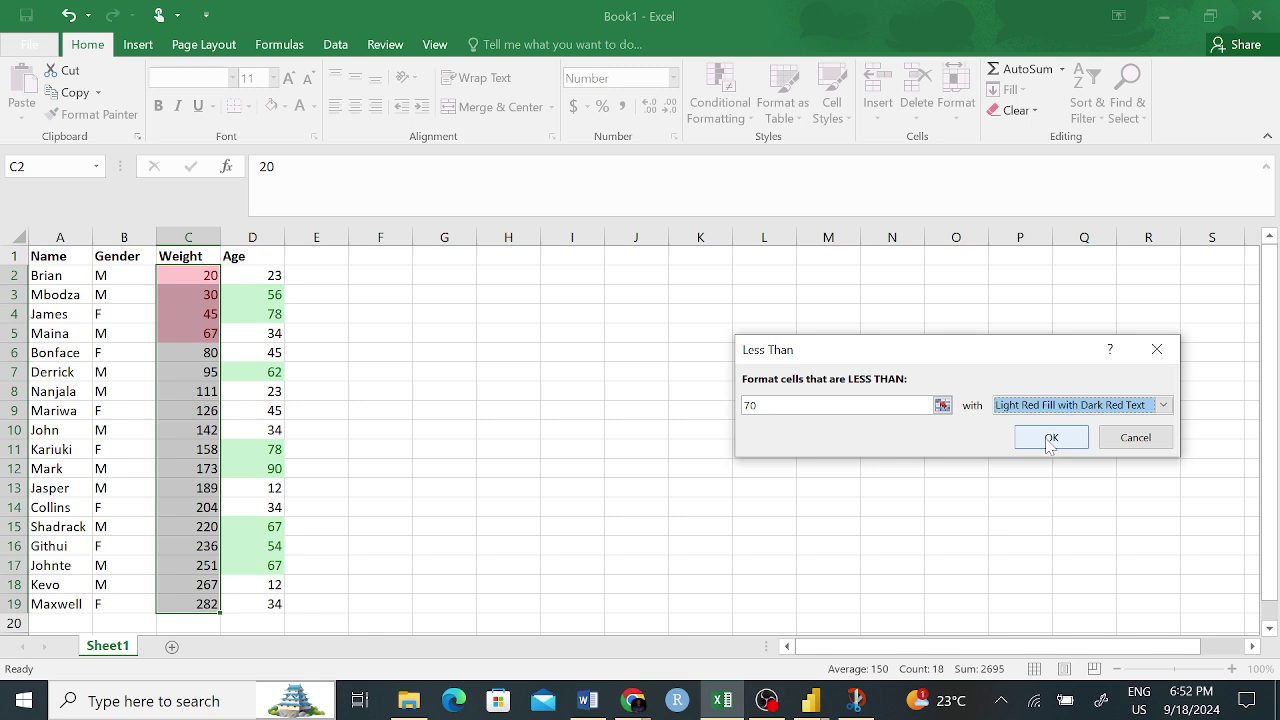
{"action": "left_click", "coordinate": [1049, 442]}
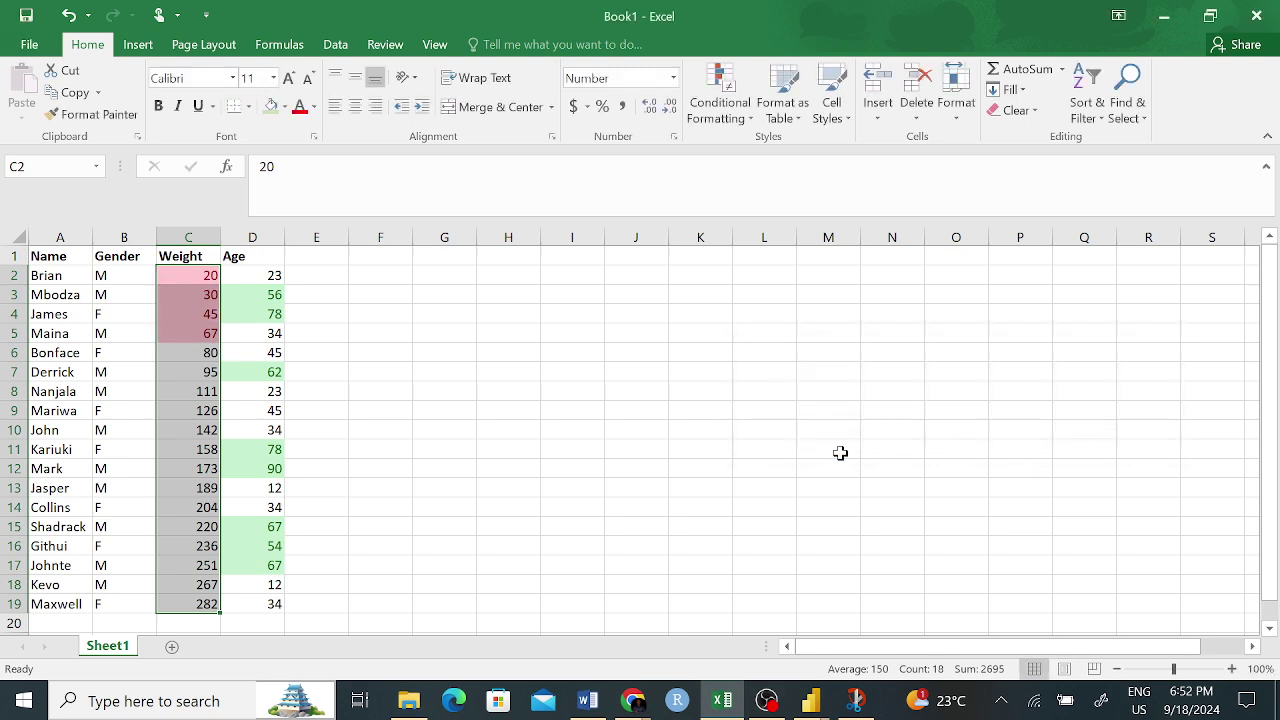
{"action": "left_click_drag", "start_coordinate": [372, 385], "coordinate": [431, 421]}
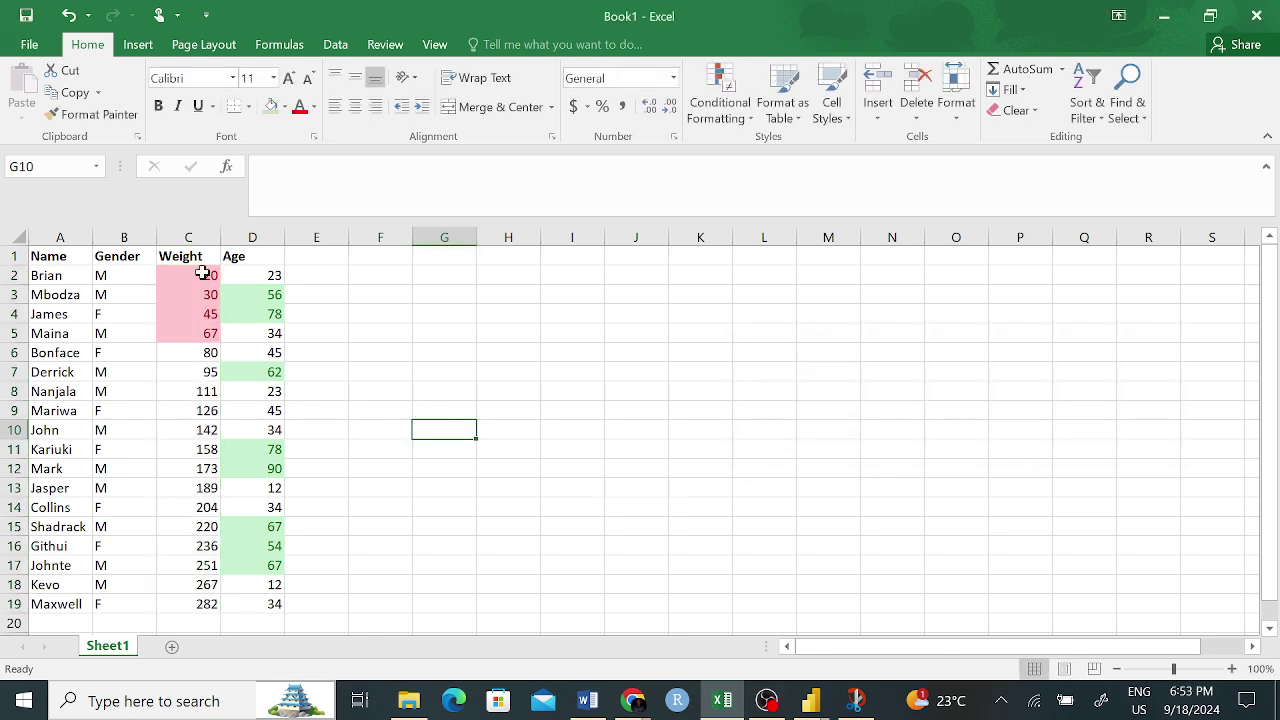
{"action": "left_click_drag", "start_coordinate": [206, 275], "coordinate": [202, 336]}
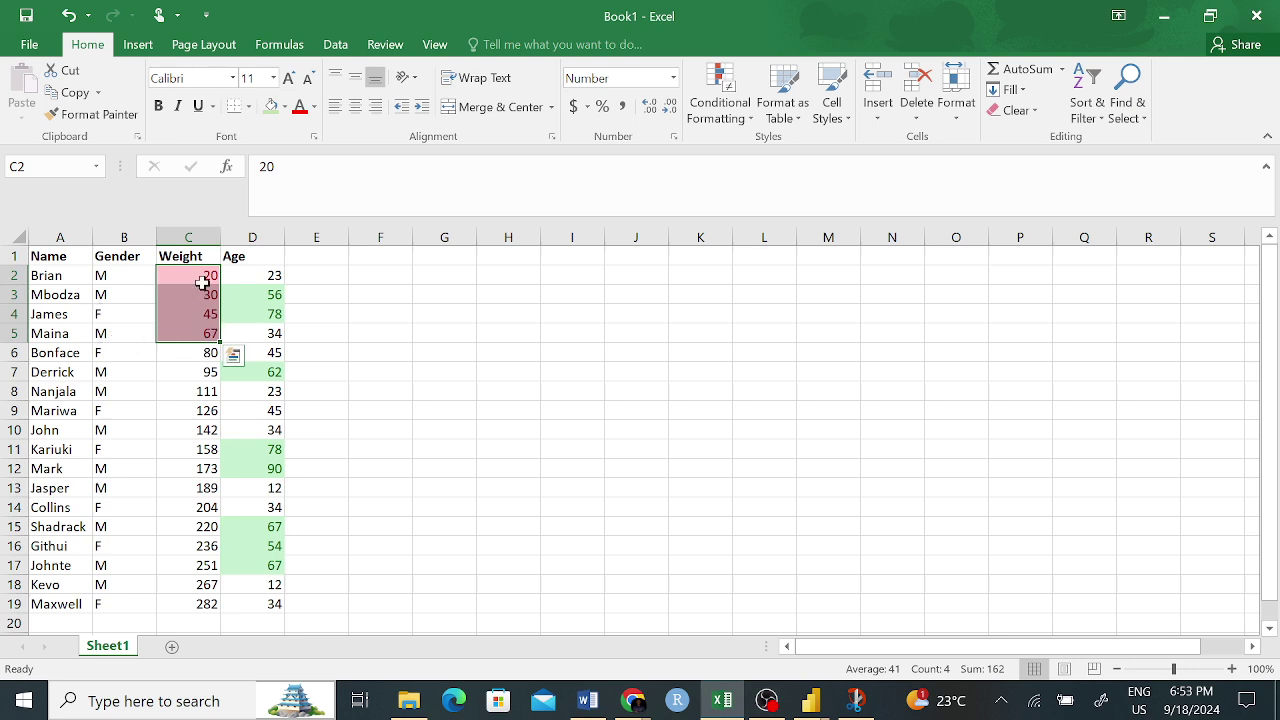
{"action": "left_click", "coordinate": [199, 278]}
{"action": "left_click", "coordinate": [443, 314]}
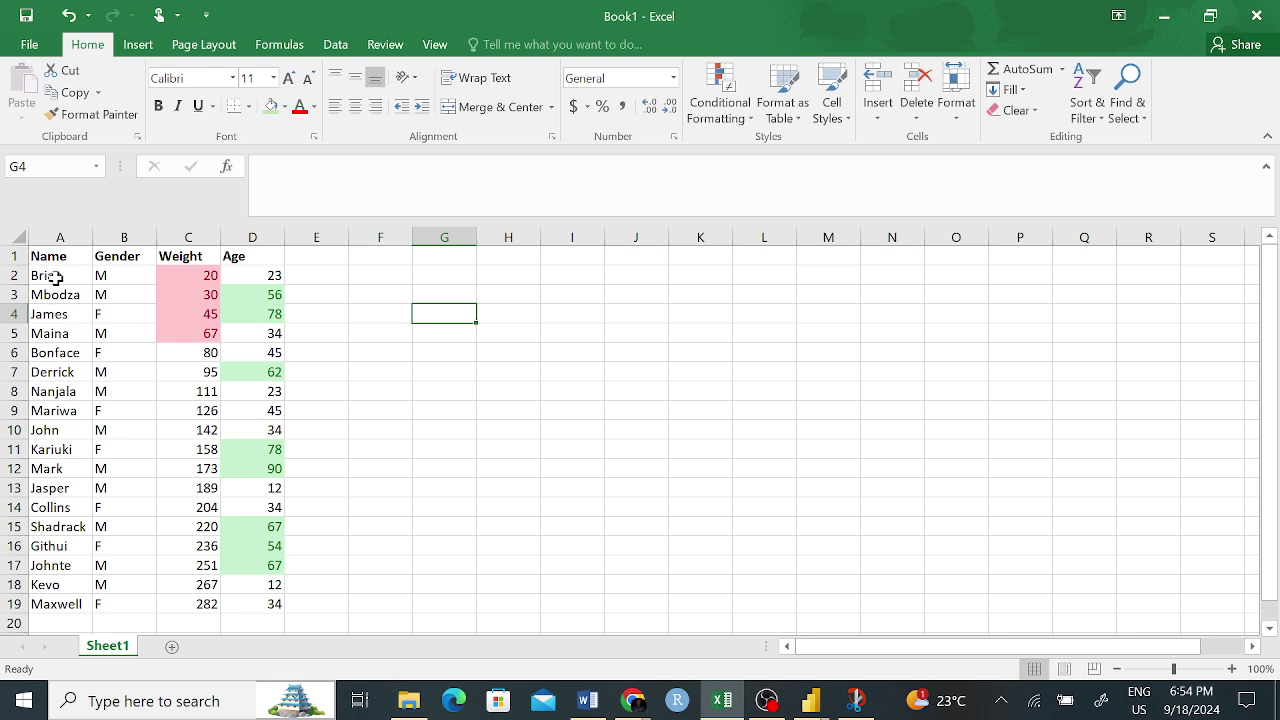
{"action": "left_click_drag", "start_coordinate": [55, 278], "coordinate": [65, 604]}
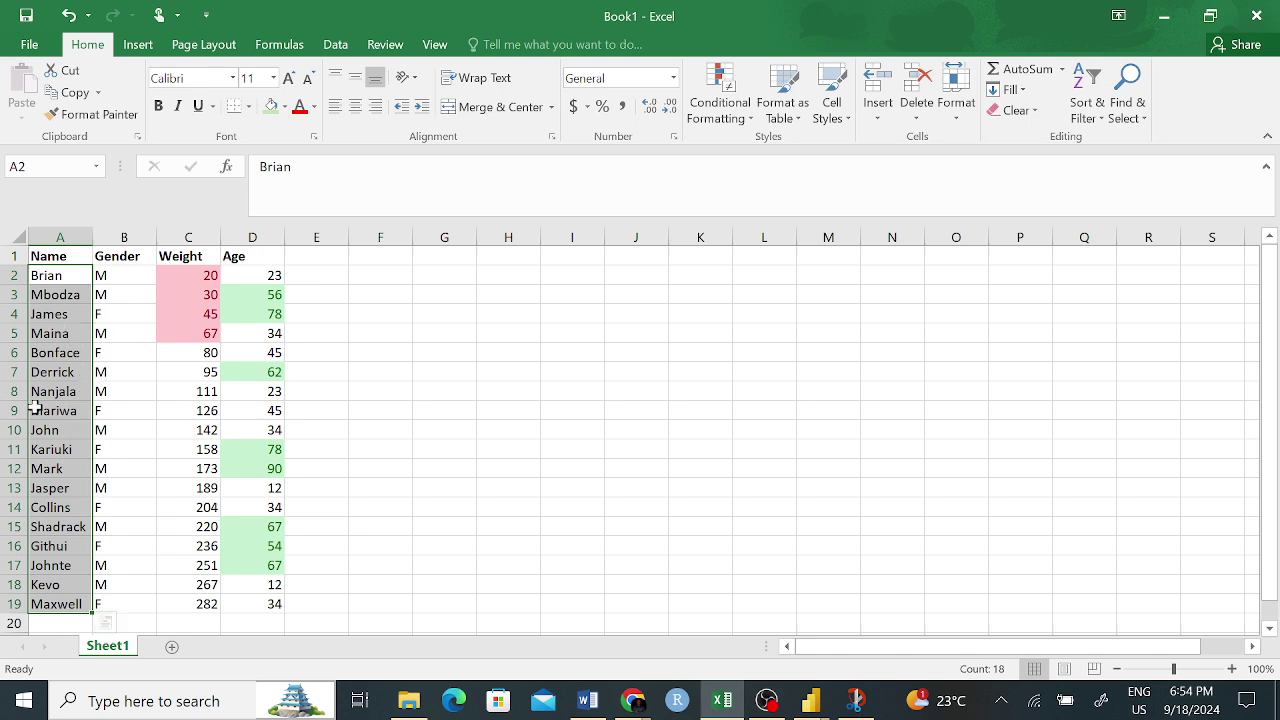
{"action": "left_click", "coordinate": [738, 116]}
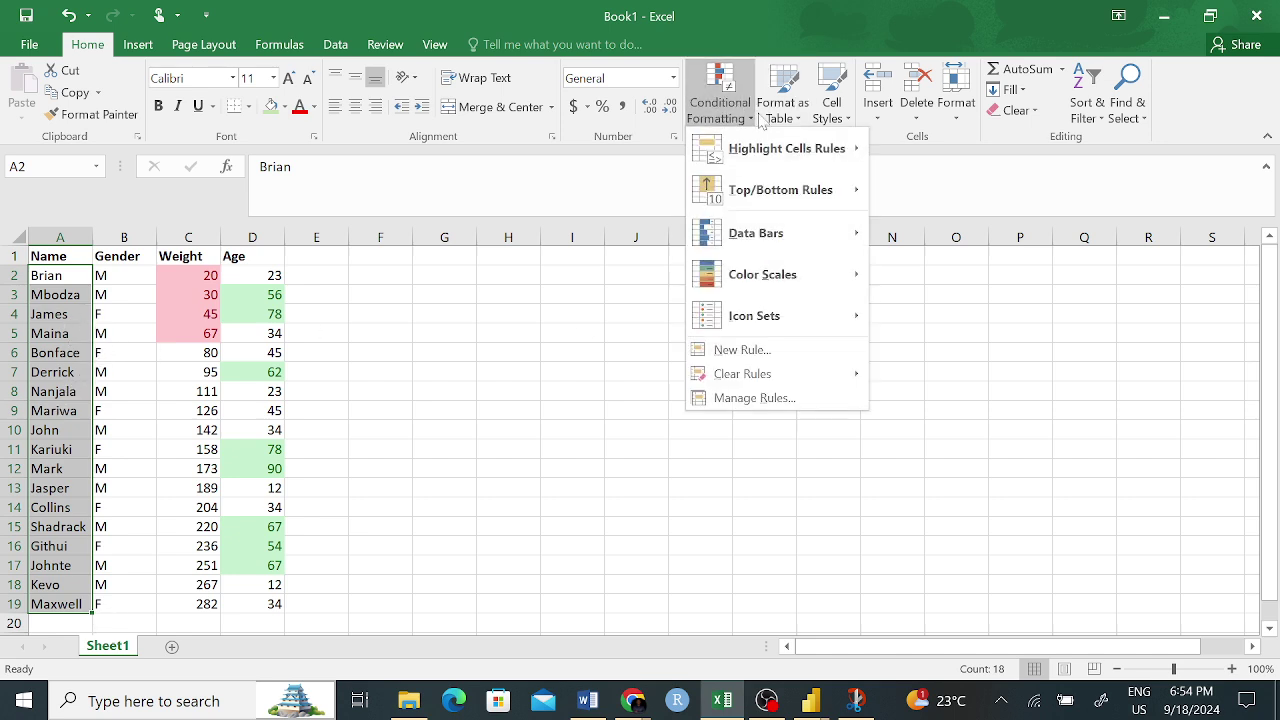
{"action": "mouse_move", "coordinate": [856, 150]}
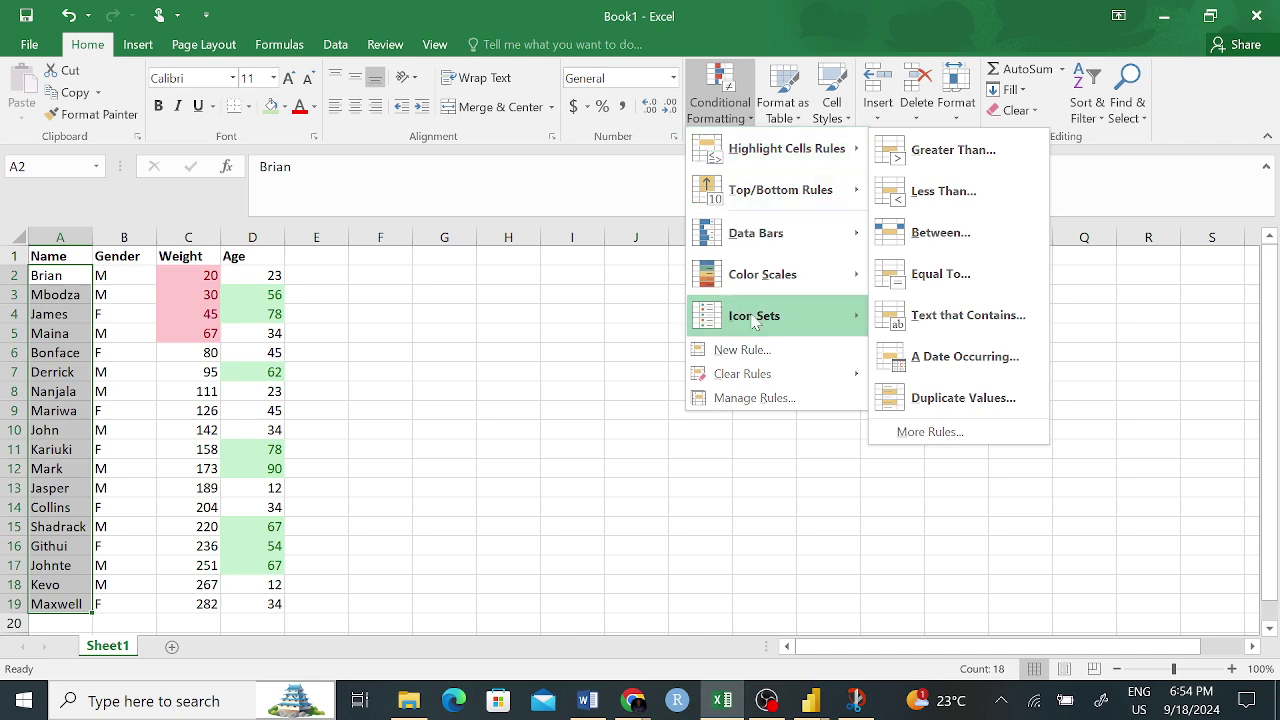
{"action": "left_click", "coordinate": [564, 323]}
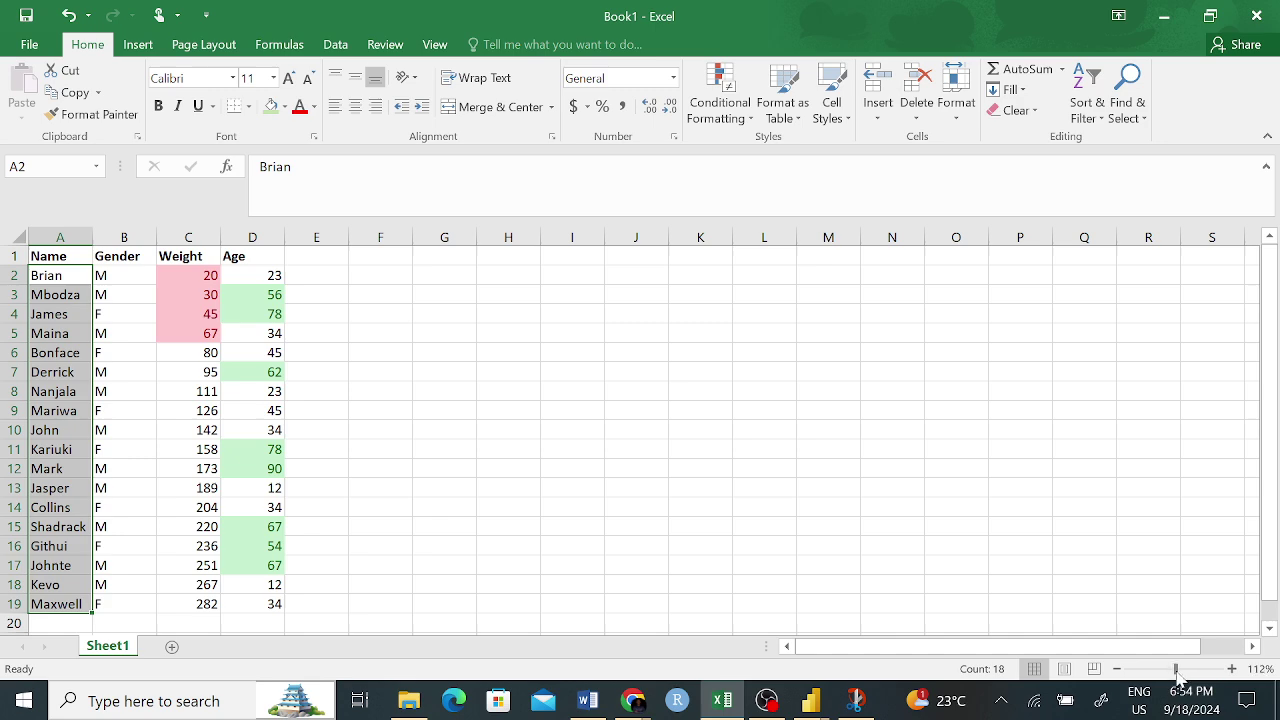
- Zoom the sheet to about 142% and select the Weight values C2:C19
{"action": "left_click_drag", "start_coordinate": [1175, 668], "coordinate": [1184, 668]}
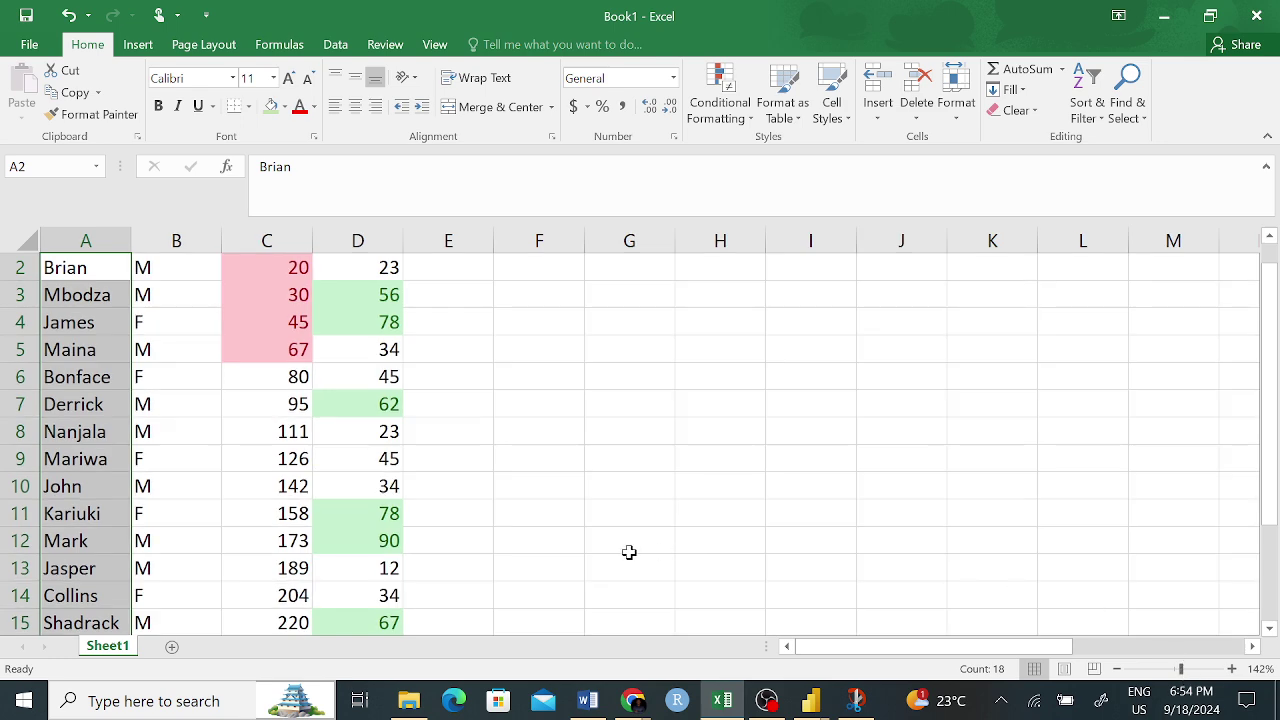
{"action": "scroll", "coordinate": [474, 553], "scroll_direction": "up", "scroll_amount": 1}
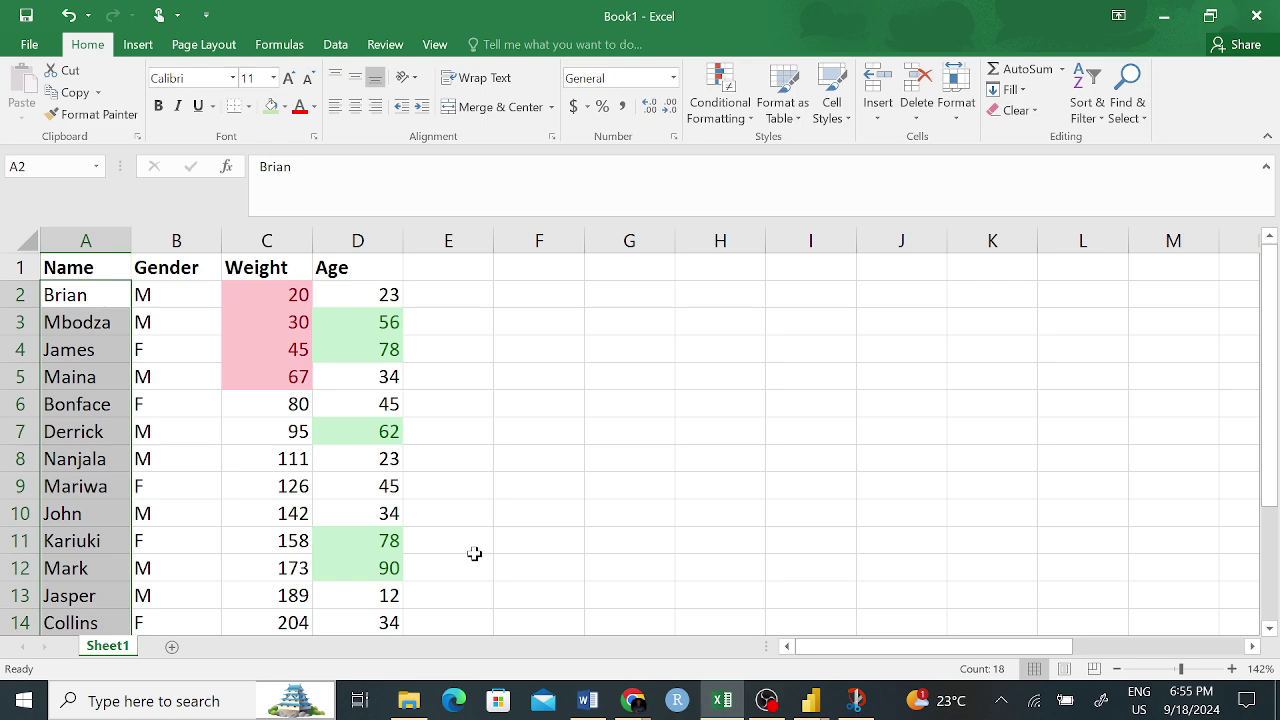
{"action": "left_click", "coordinate": [257, 327]}
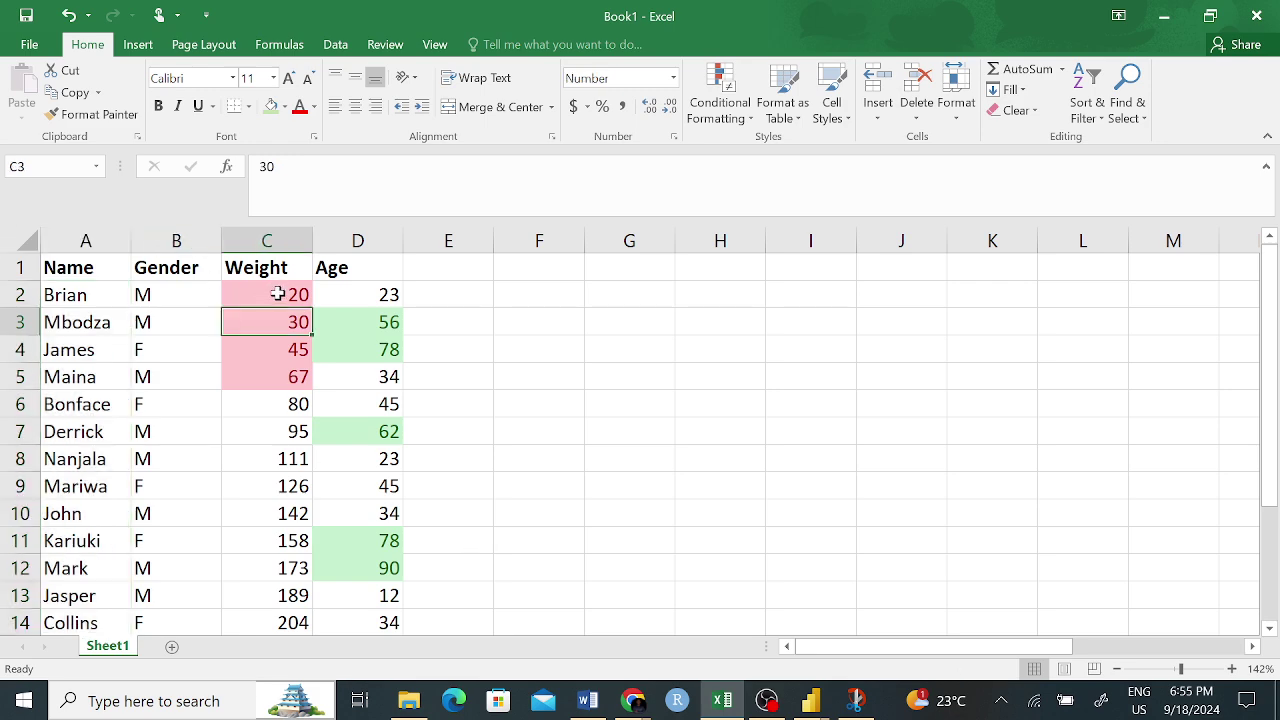
{"action": "left_click_drag", "start_coordinate": [277, 294], "coordinate": [300, 580]}
- Start a Less Than rule on the selected Weights, then cancel it without applying
{"action": "scroll", "coordinate": [707, 430], "scroll_direction": "up", "scroll_amount": 2}
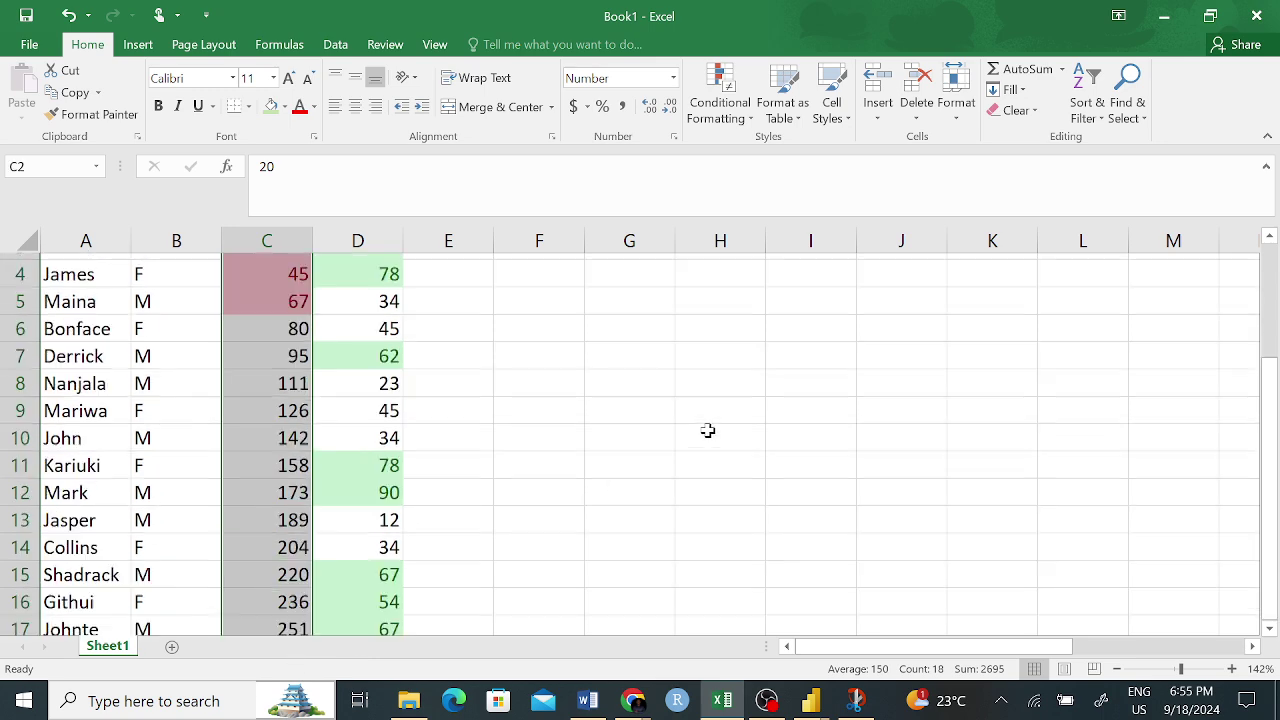
{"action": "scroll", "coordinate": [707, 430], "scroll_direction": "up", "scroll_amount": 1}
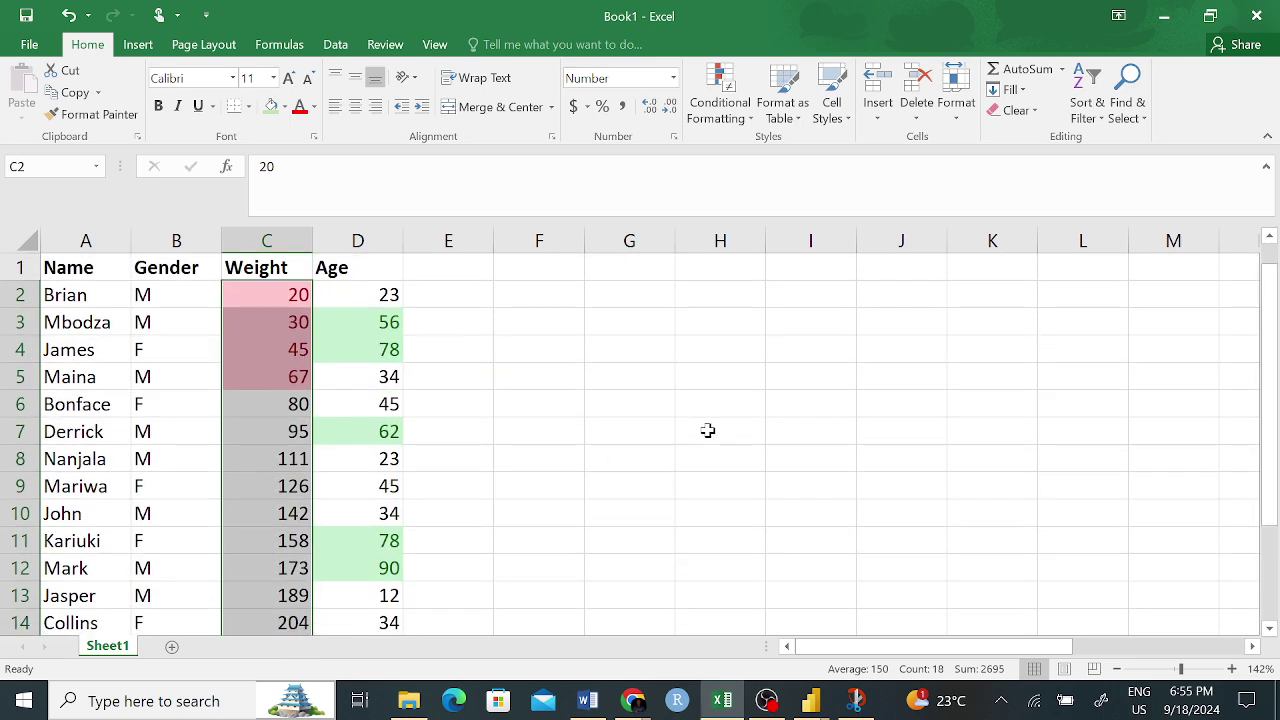
{"action": "left_click", "coordinate": [716, 112]}
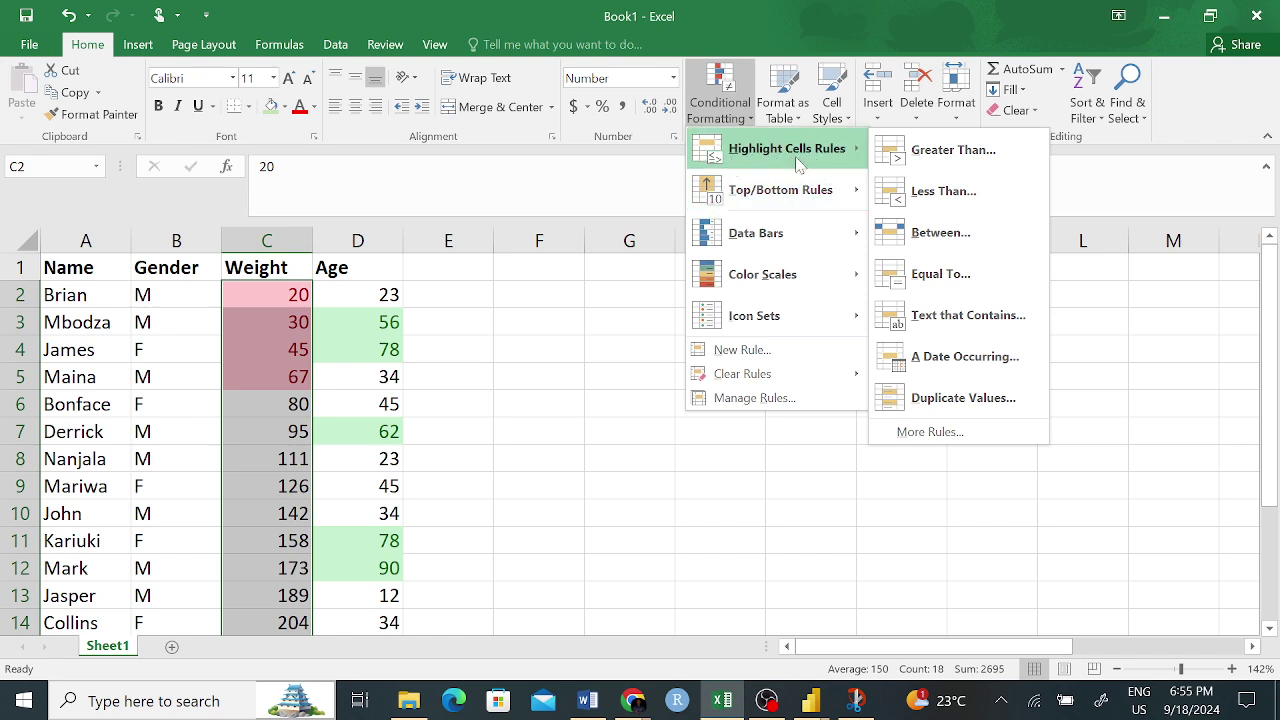
{"action": "left_click", "coordinate": [940, 198]}
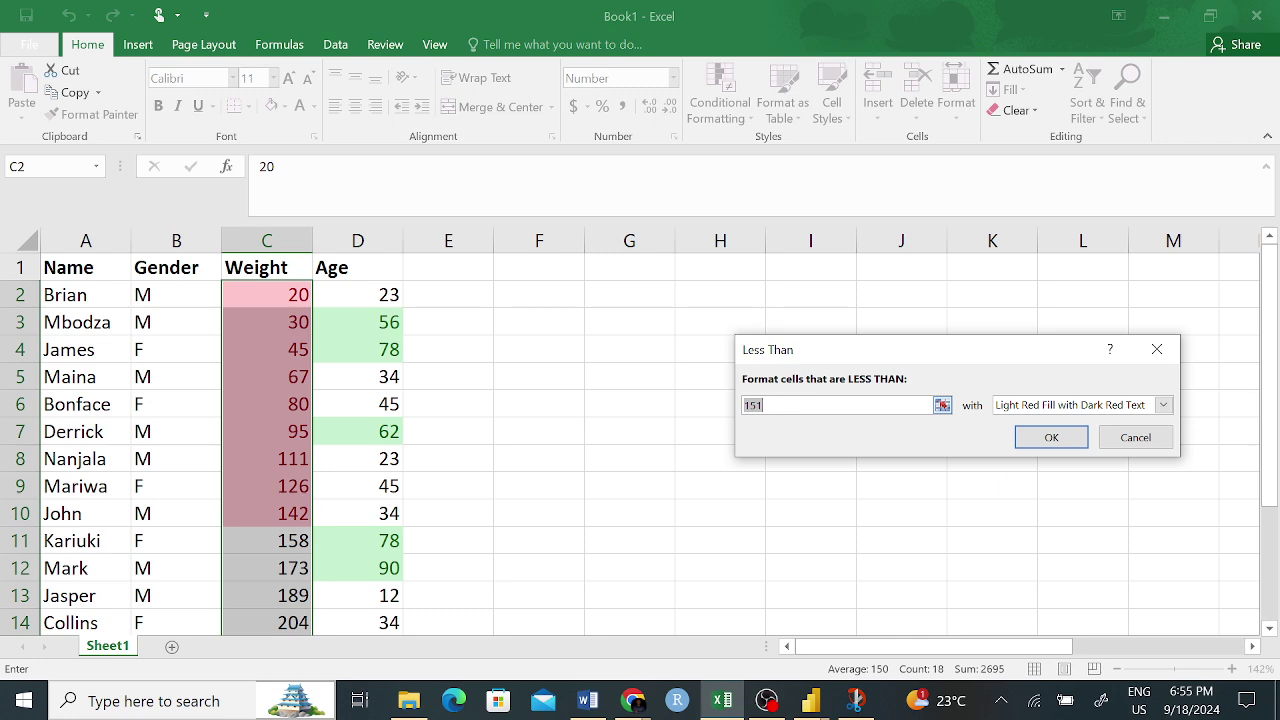
{"action": "left_click", "coordinate": [777, 401]}
{"action": "left_click", "coordinate": [1135, 437]}
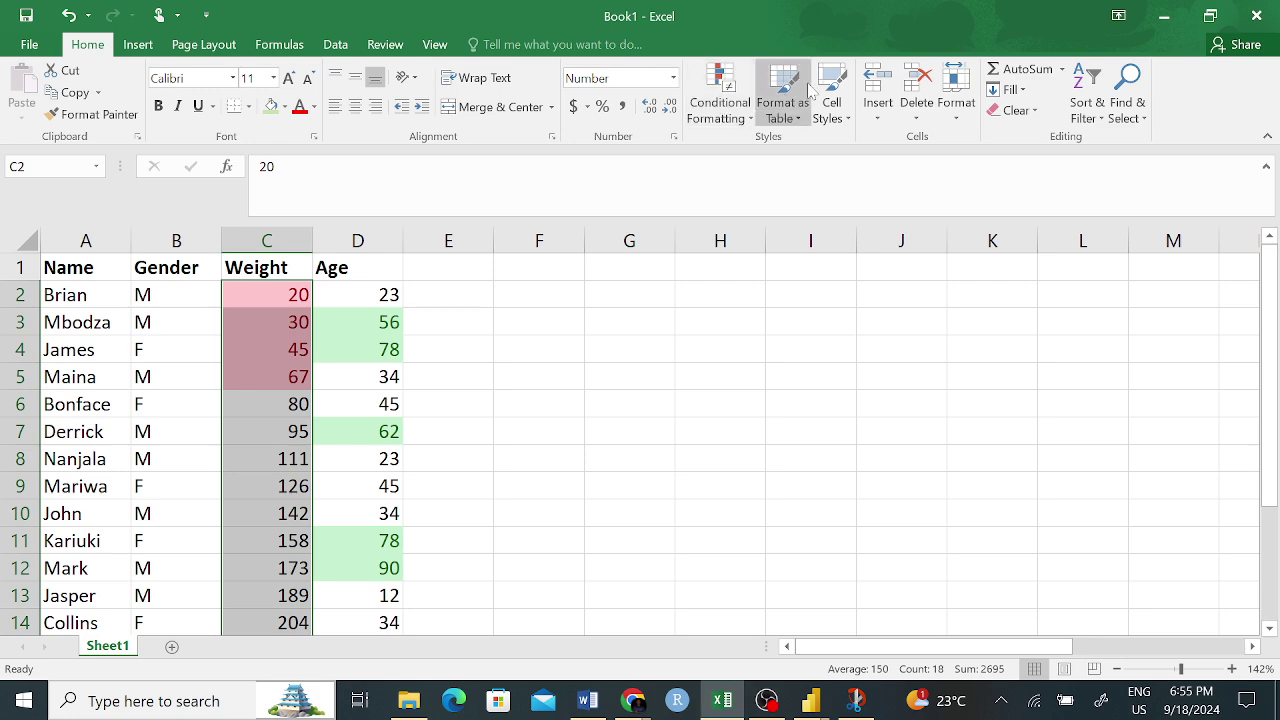
{"action": "left_click", "coordinate": [719, 98]}
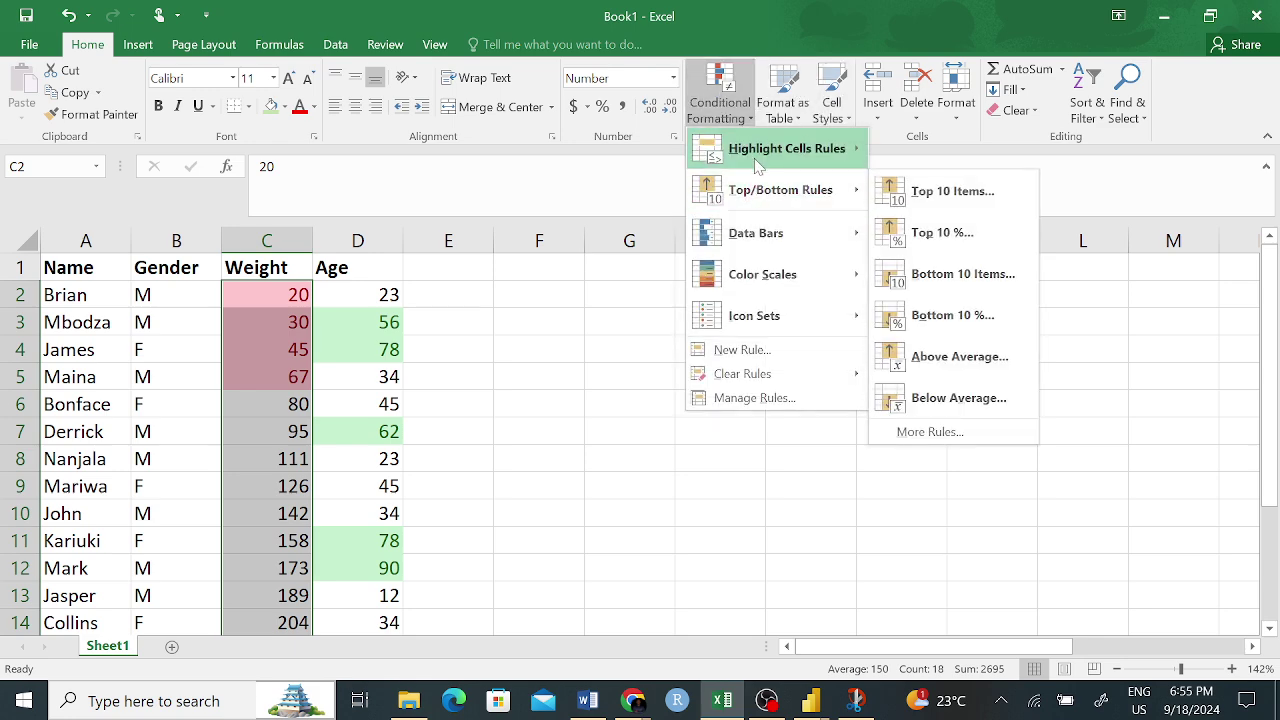
- Bring up the Highlight Cells Rules submenu with its Less Than option for the Weights
{"action": "mouse_move", "coordinate": [790, 150]}
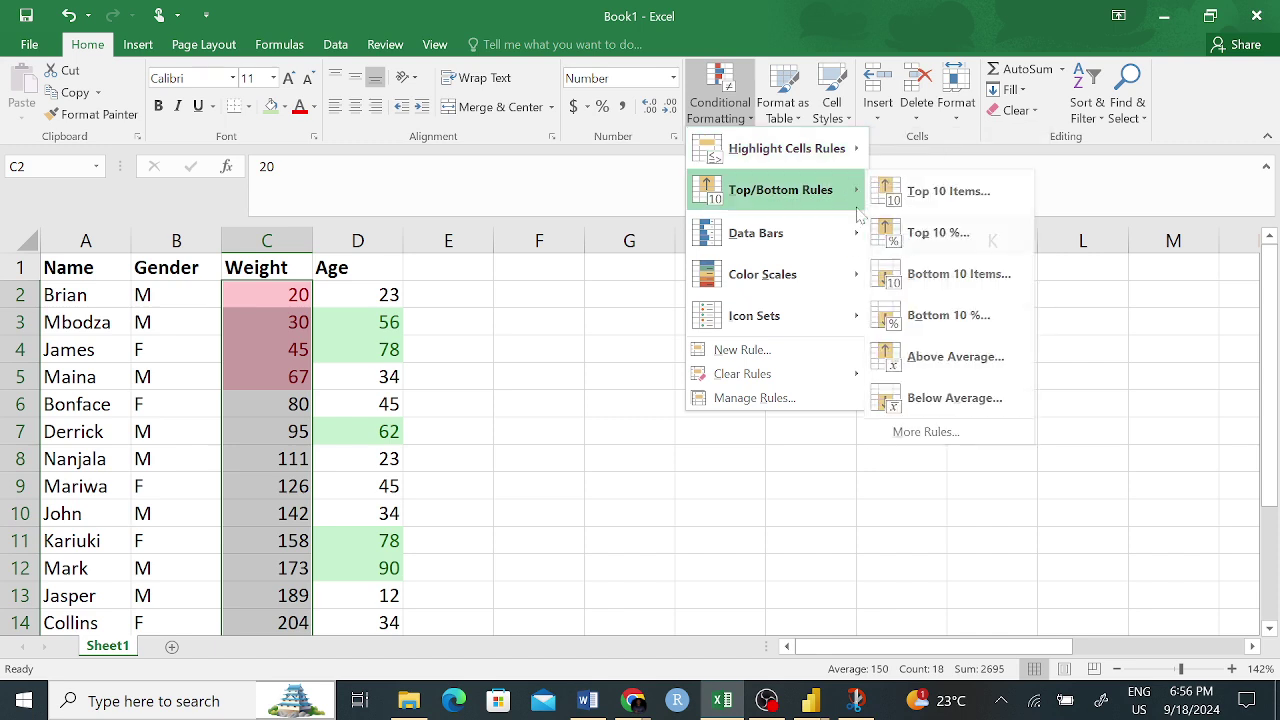
{"action": "mouse_move", "coordinate": [856, 160]}
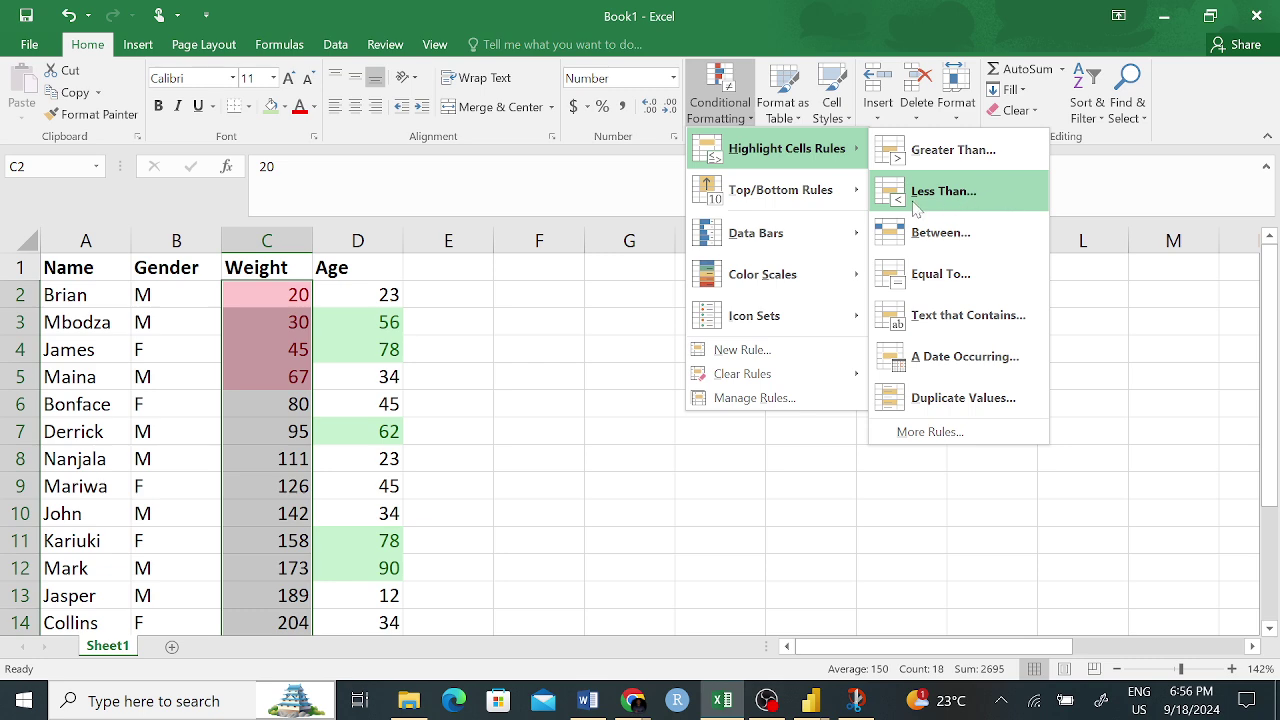
- Preview a Less Than 101 rule on Weight using Green Fill with Dark Green Text
{"action": "left_click", "coordinate": [960, 195]}
{"action": "left_click", "coordinate": [779, 406]}
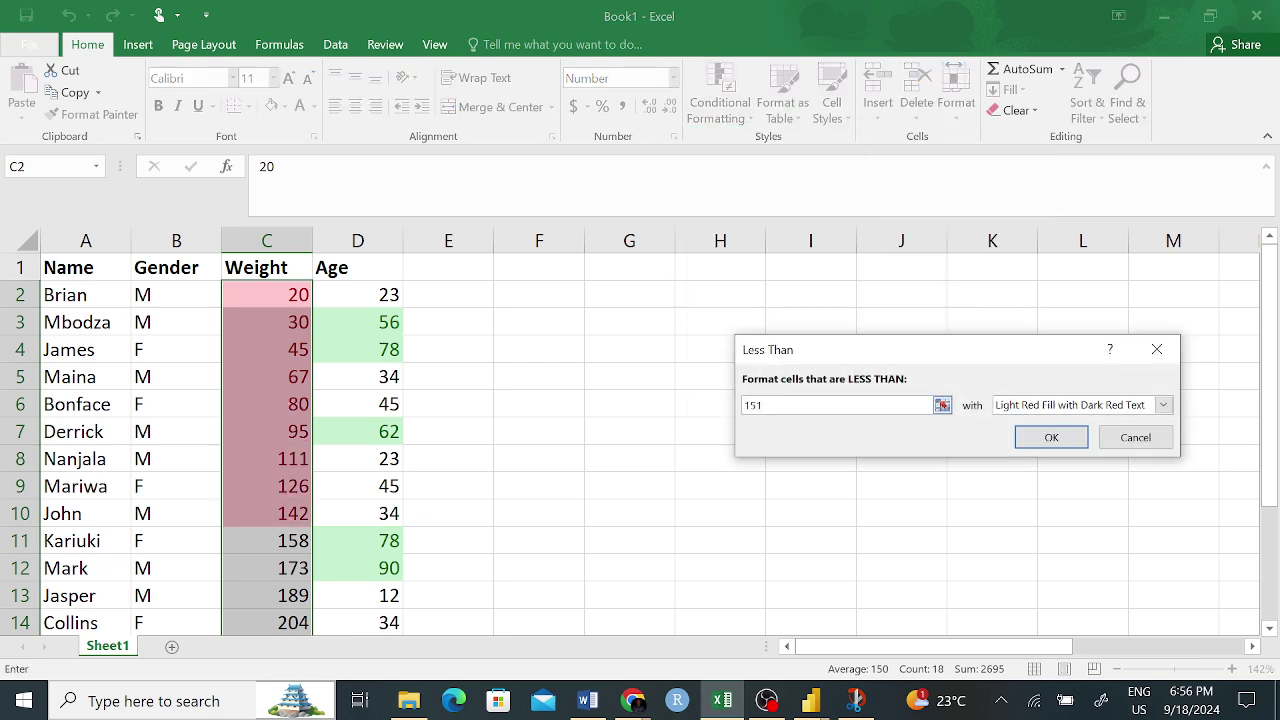
{"action": "left_click_drag", "start_coordinate": [779, 406], "coordinate": [715, 402]}
{"action": "type", "text": "6"}
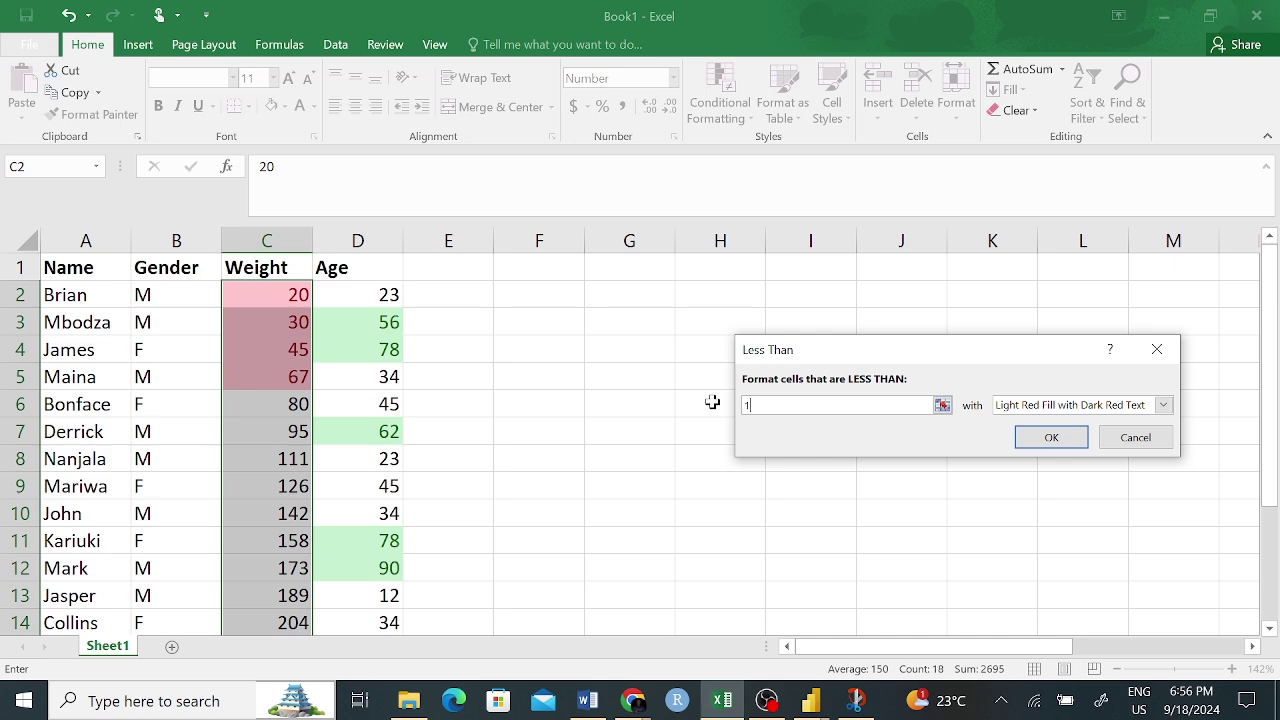
{"action": "type", "text": "01"}
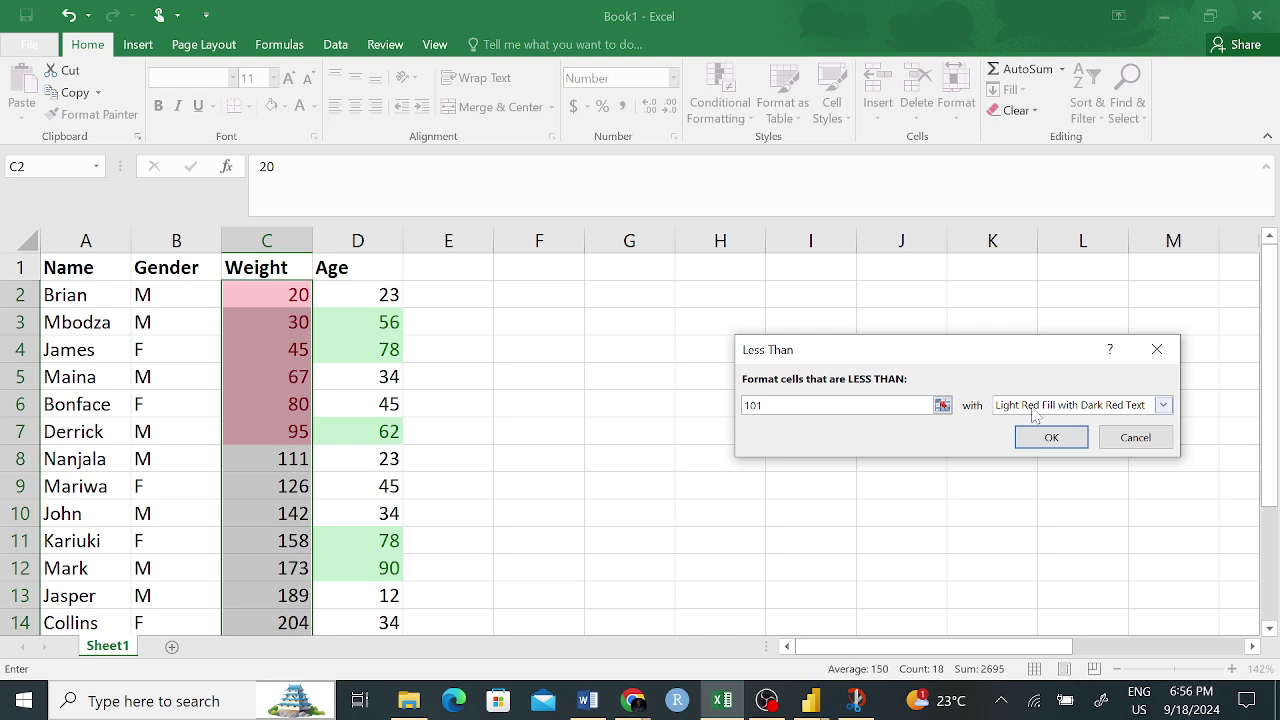
{"action": "left_click", "coordinate": [1166, 408]}
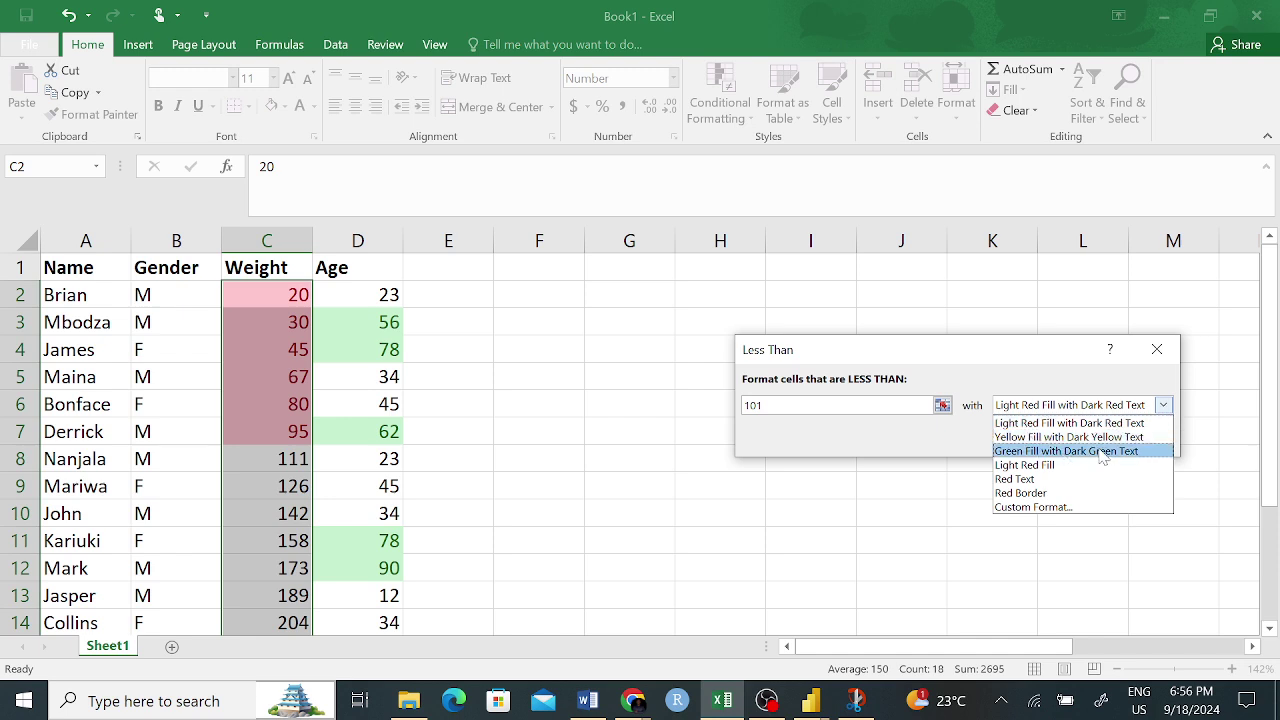
{"action": "left_click", "coordinate": [1103, 452]}
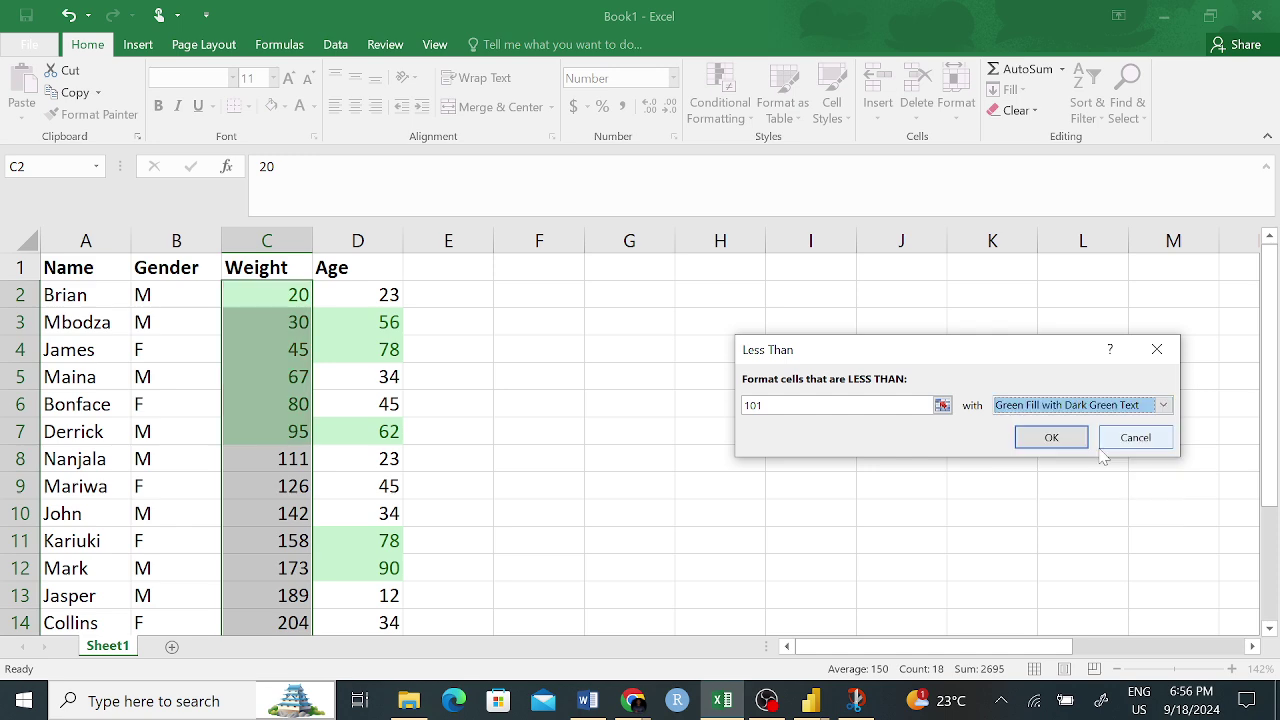
{"action": "left_click", "coordinate": [1164, 405]}
{"action": "left_click", "coordinate": [1057, 507]}
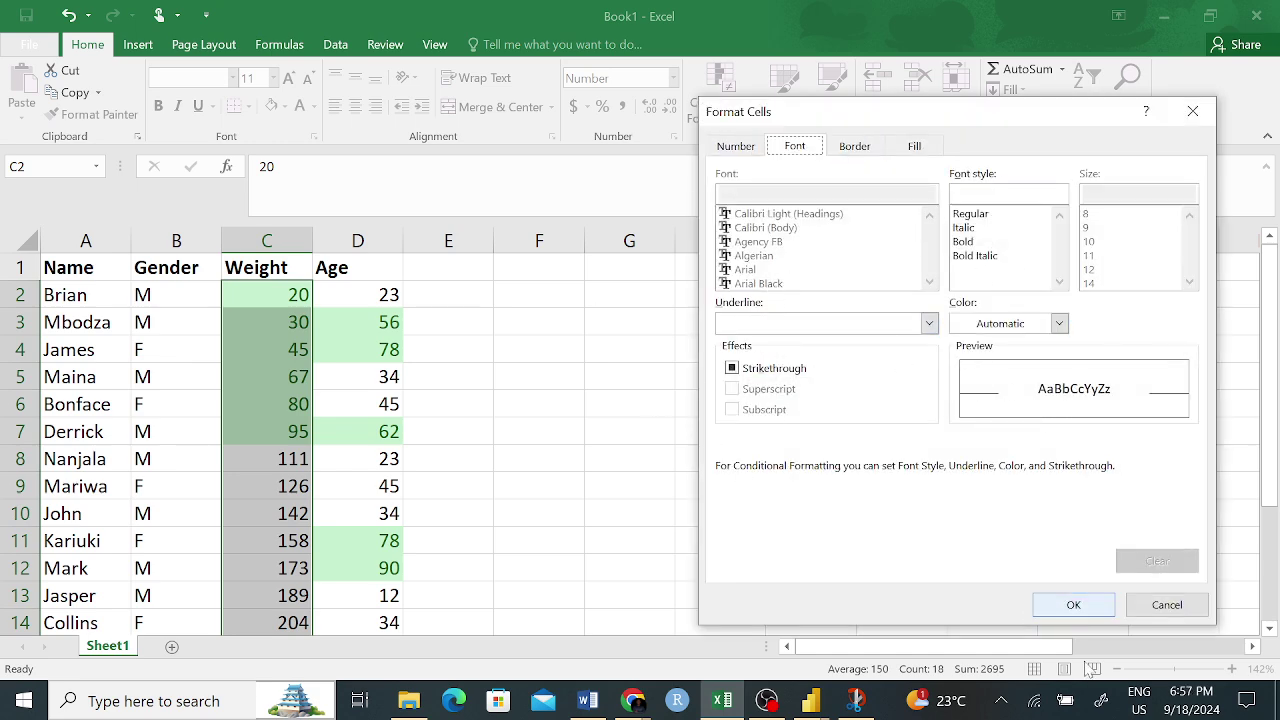
{"action": "left_click", "coordinate": [1175, 608]}
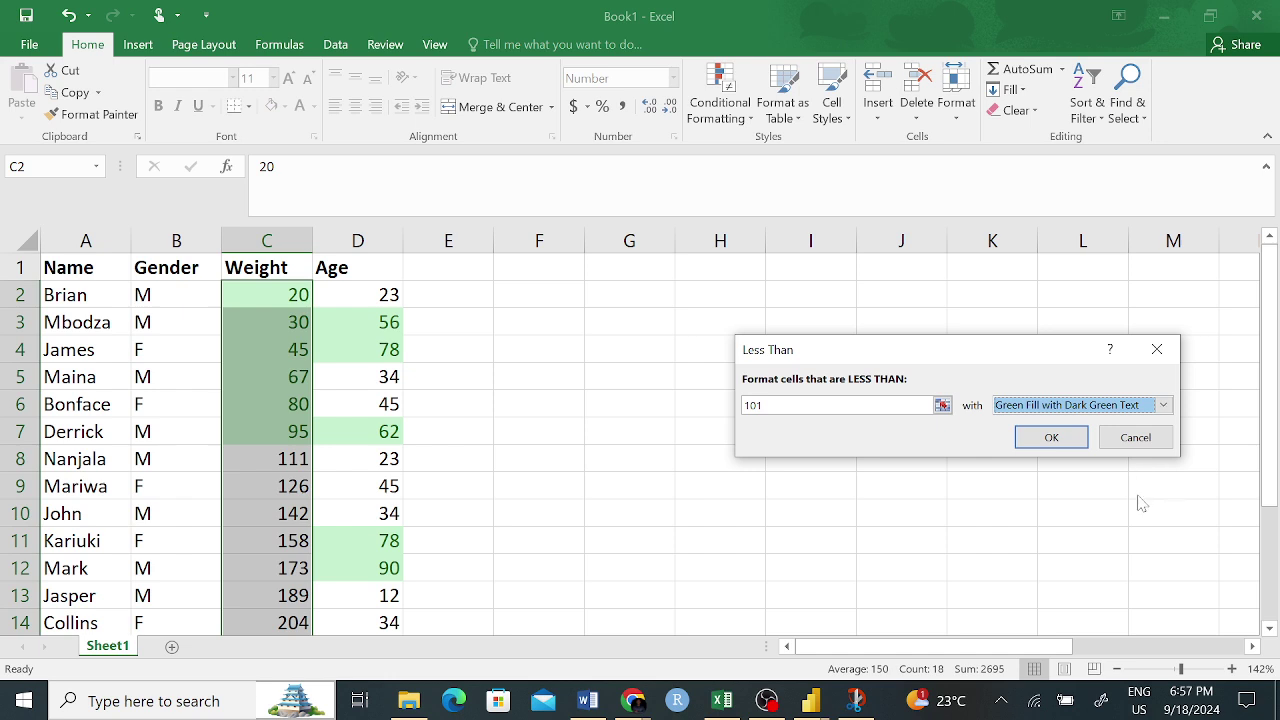
{"action": "left_click", "coordinate": [1162, 406]}
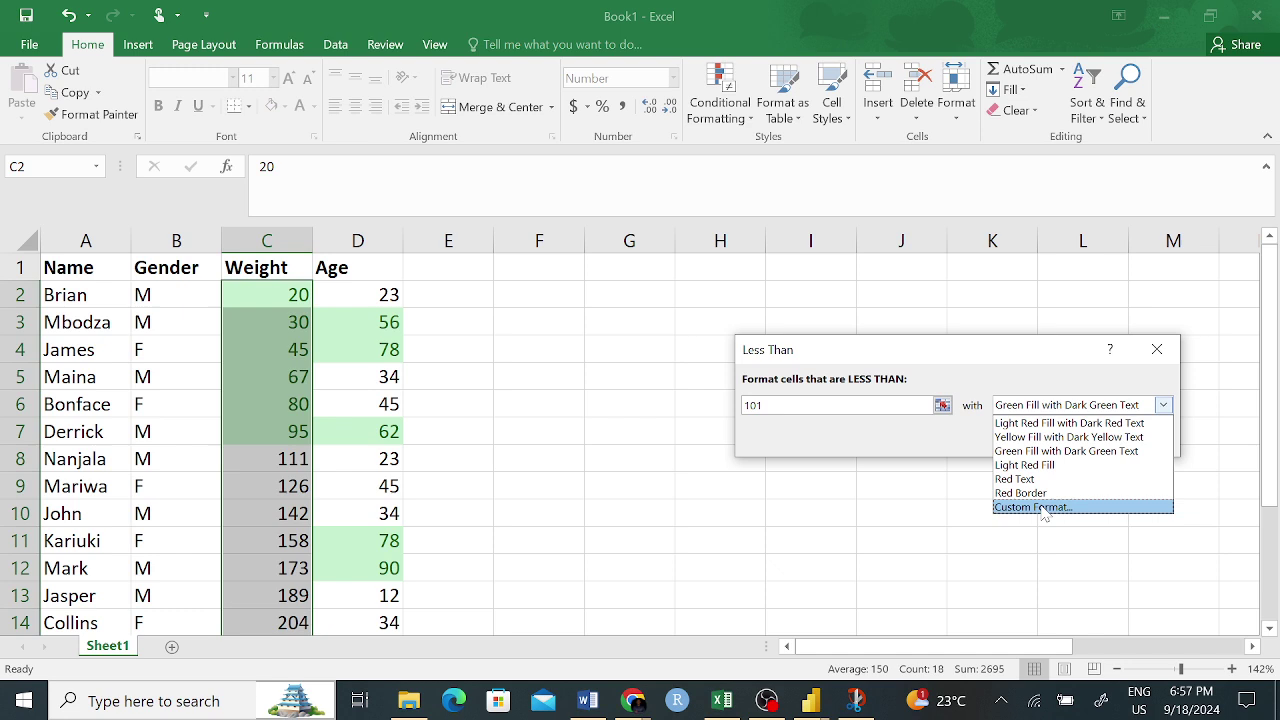
- In the custom format, set the font style to Bold Italic and the border colour to yellow
{"action": "left_click", "coordinate": [1040, 508]}
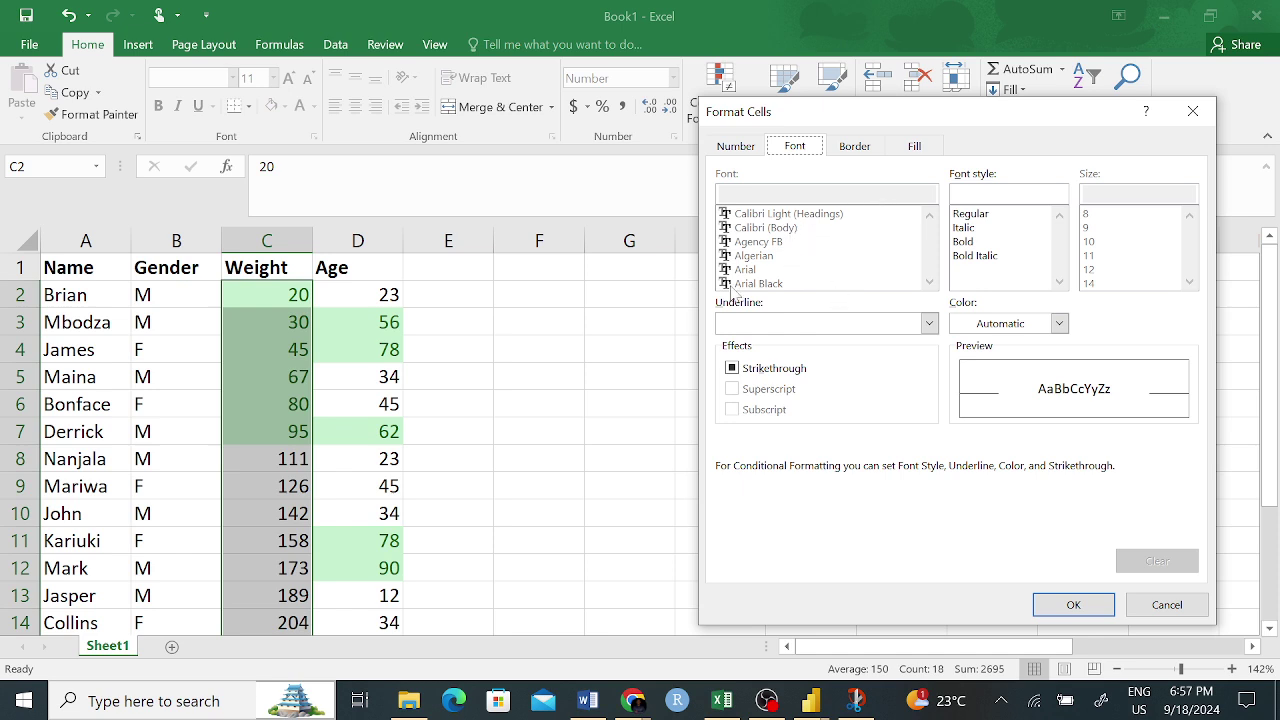
{"action": "left_click", "coordinate": [968, 242]}
{"action": "left_click", "coordinate": [978, 255]}
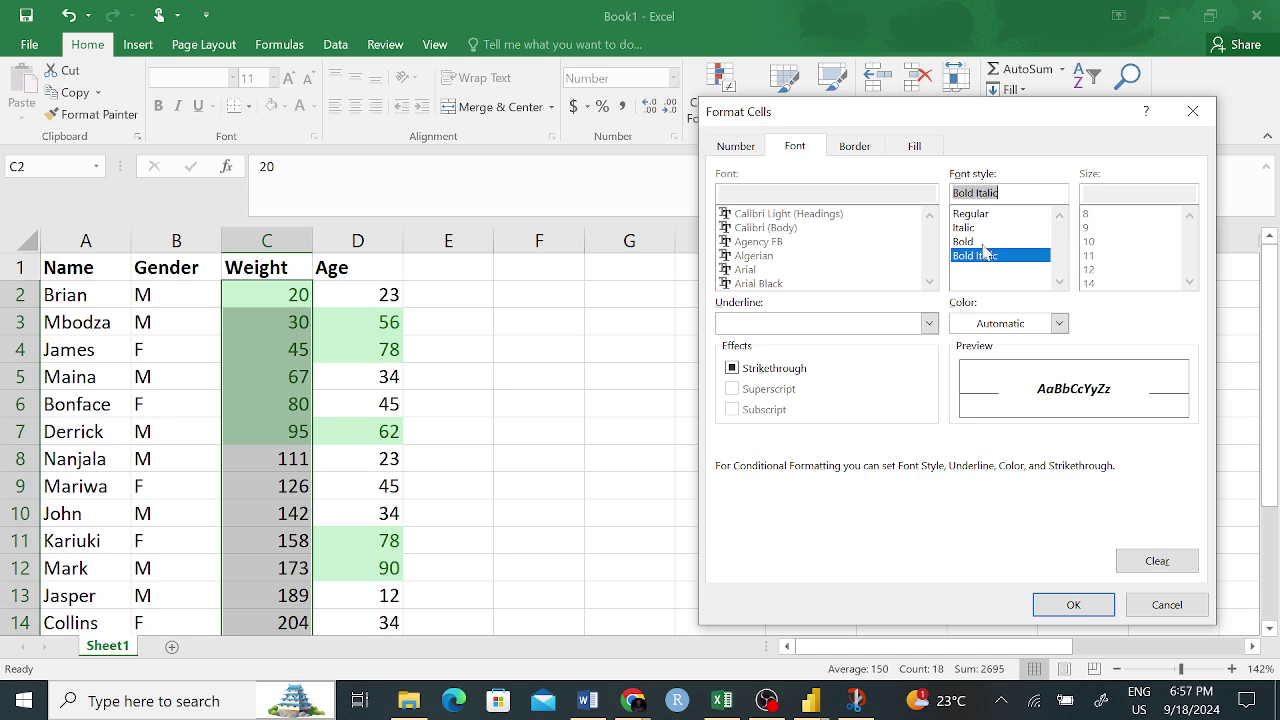
{"action": "left_click", "coordinate": [972, 214]}
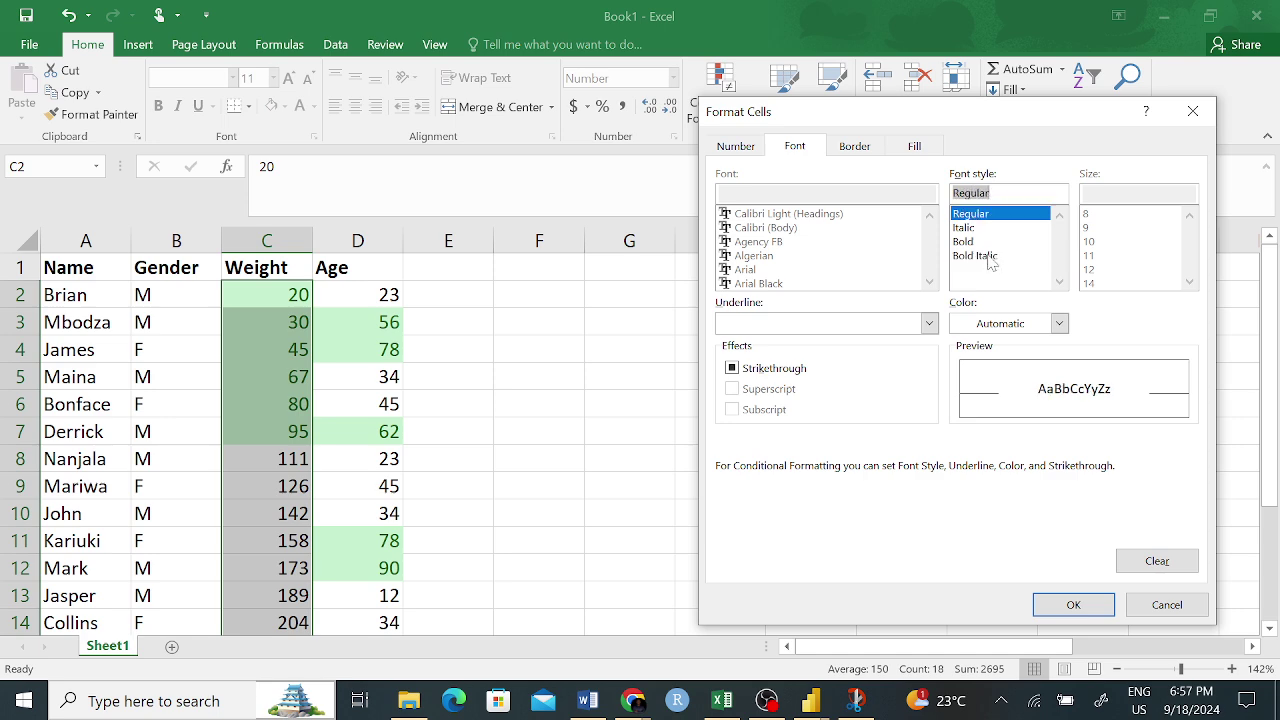
{"action": "left_click", "coordinate": [989, 258]}
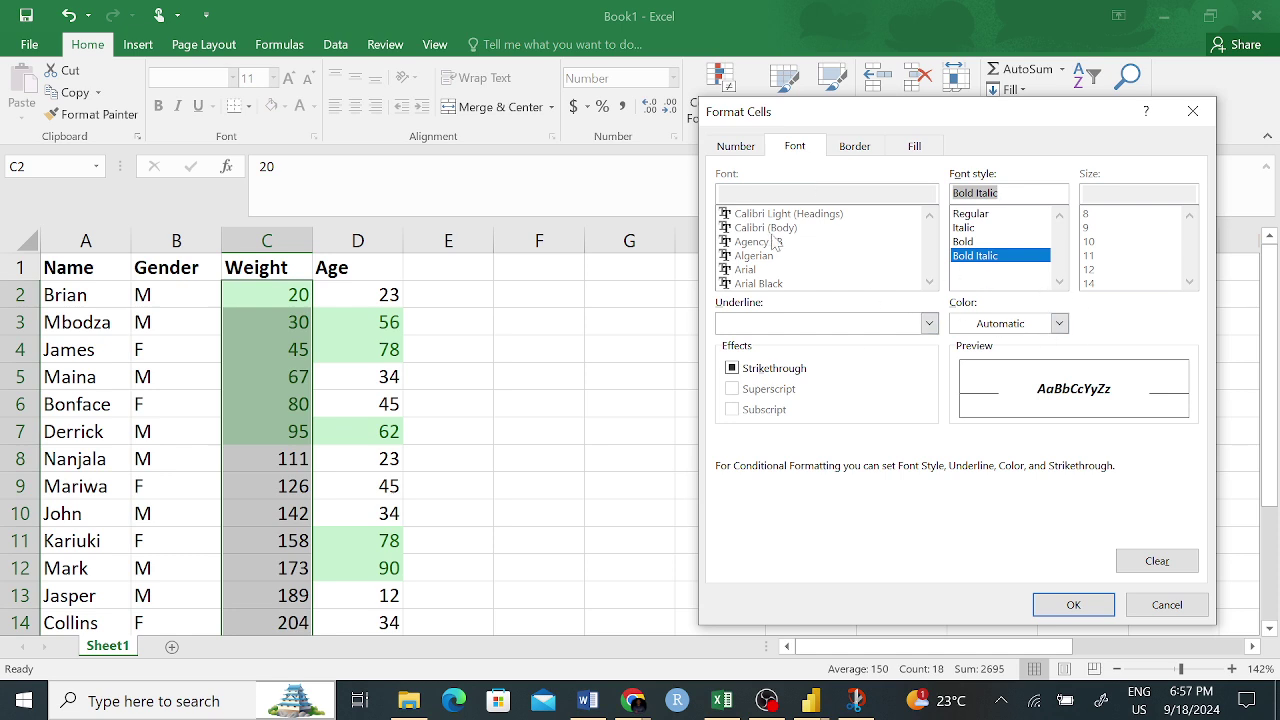
{"action": "left_click", "coordinate": [855, 147]}
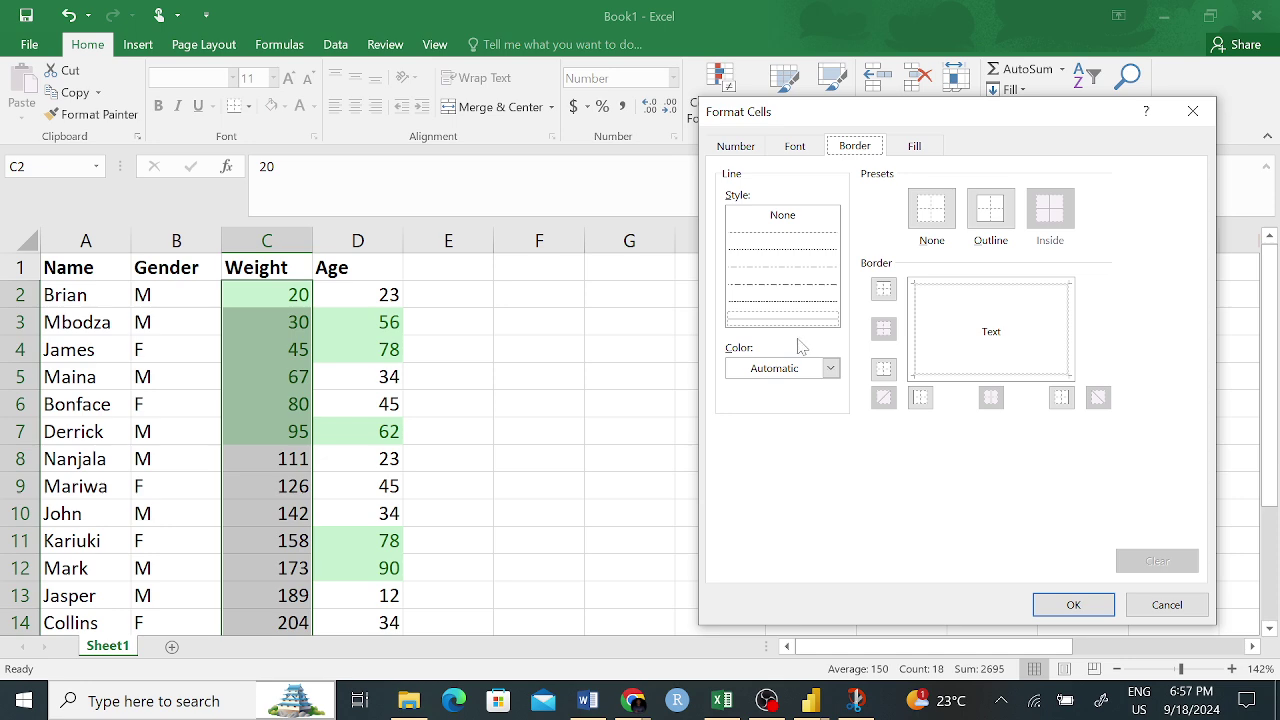
{"action": "left_click", "coordinate": [830, 368]}
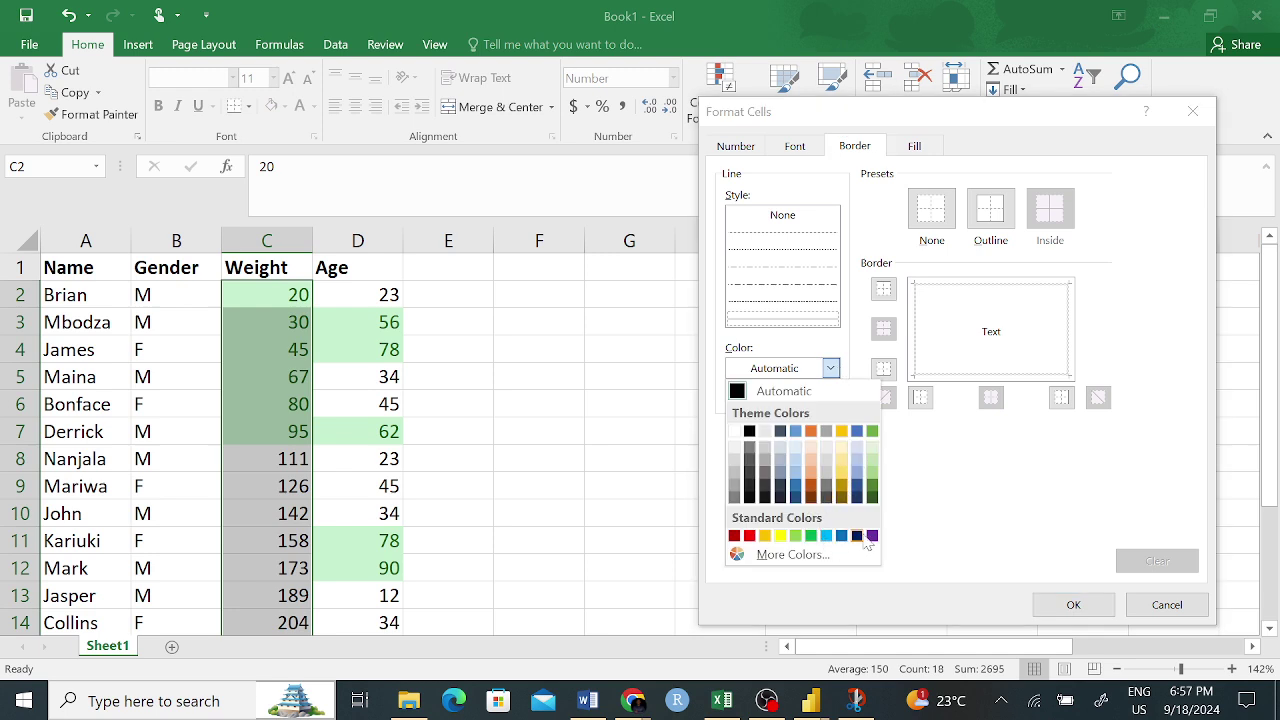
{"action": "left_click", "coordinate": [781, 536]}
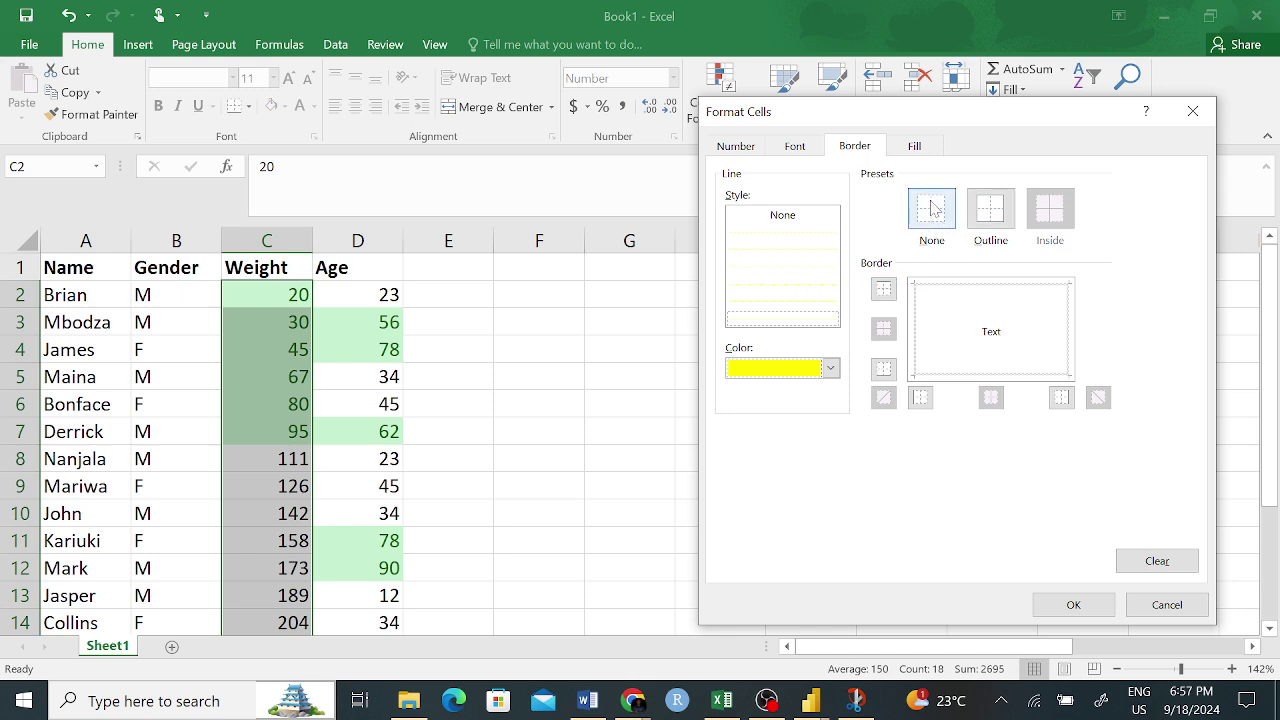
- Add a light yellow fill and confirm the custom rule for Weights below 101
{"action": "left_click", "coordinate": [916, 148]}
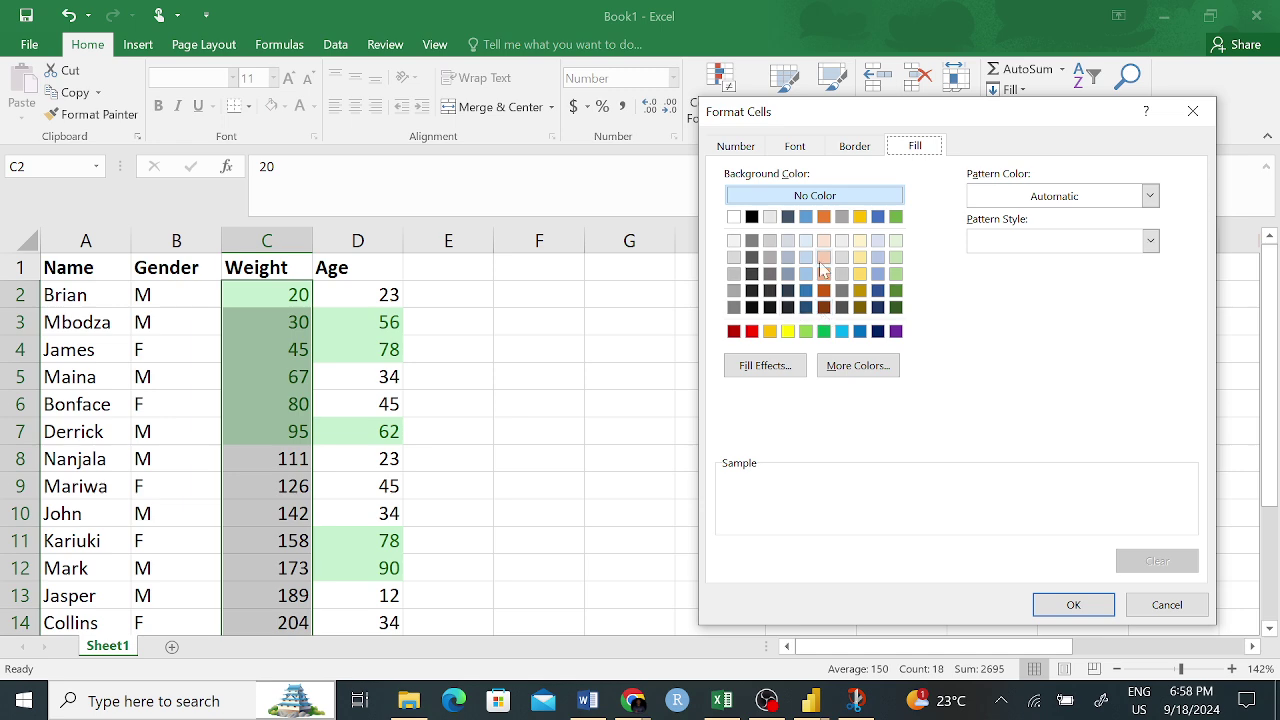
{"action": "left_click", "coordinate": [860, 275]}
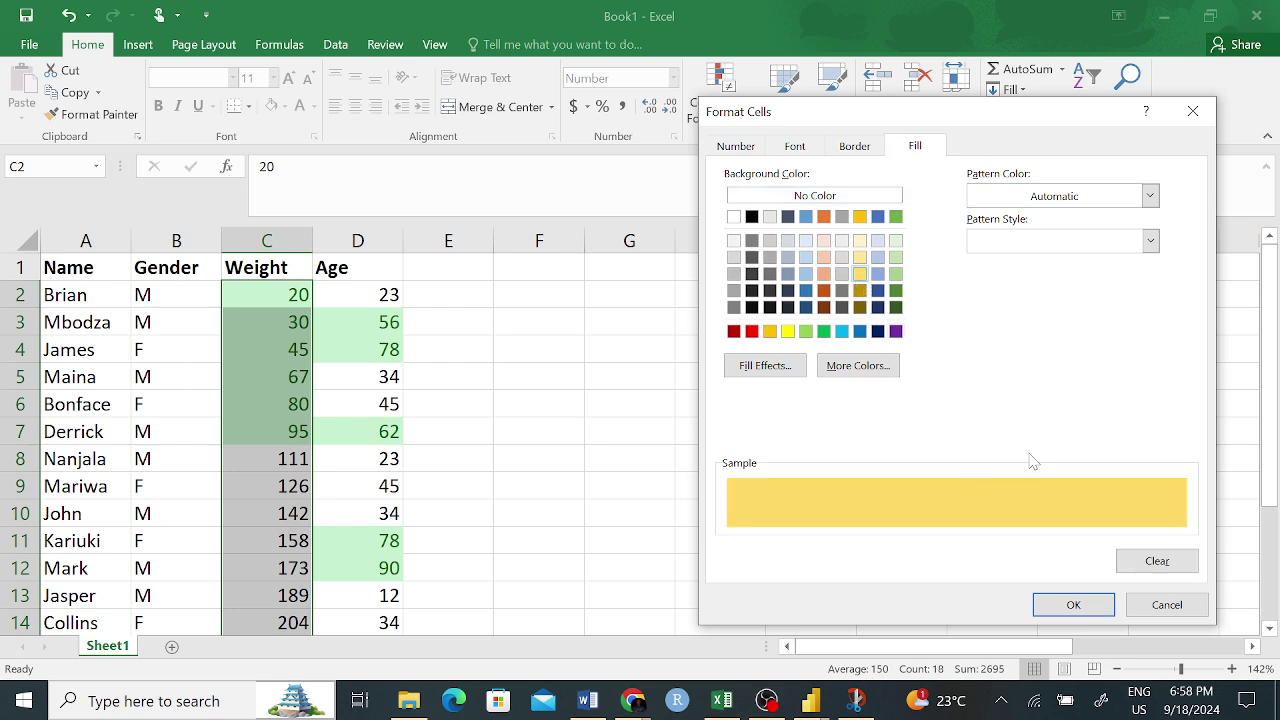
{"action": "left_click", "coordinate": [1151, 240]}
{"action": "left_click", "coordinate": [1151, 196]}
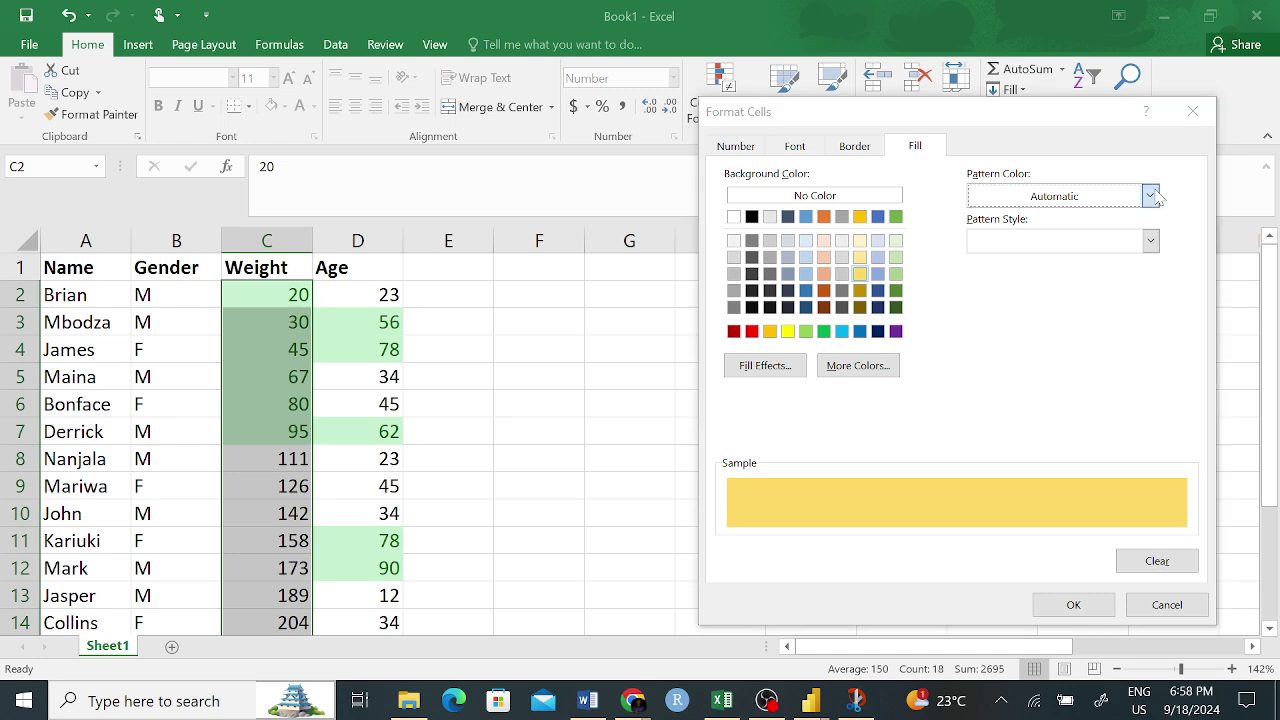
{"action": "left_click", "coordinate": [1151, 196]}
{"action": "left_click", "coordinate": [1151, 196]}
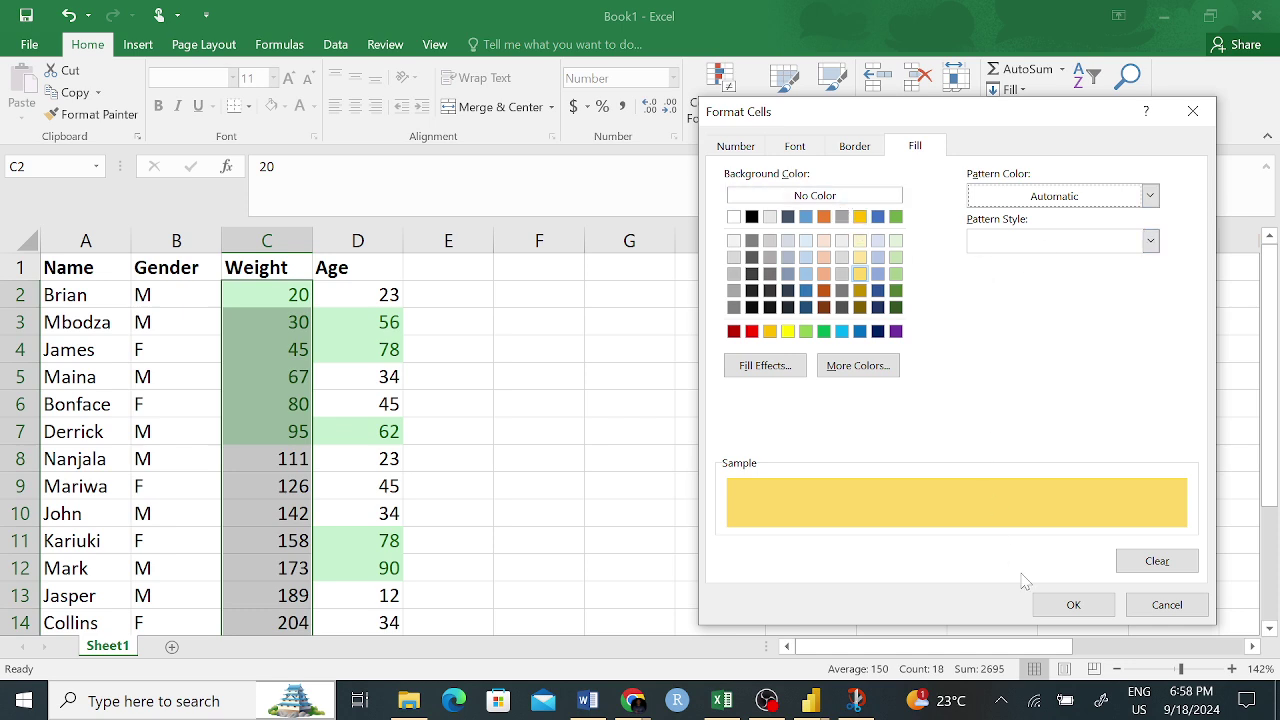
{"action": "left_click", "coordinate": [1076, 604]}
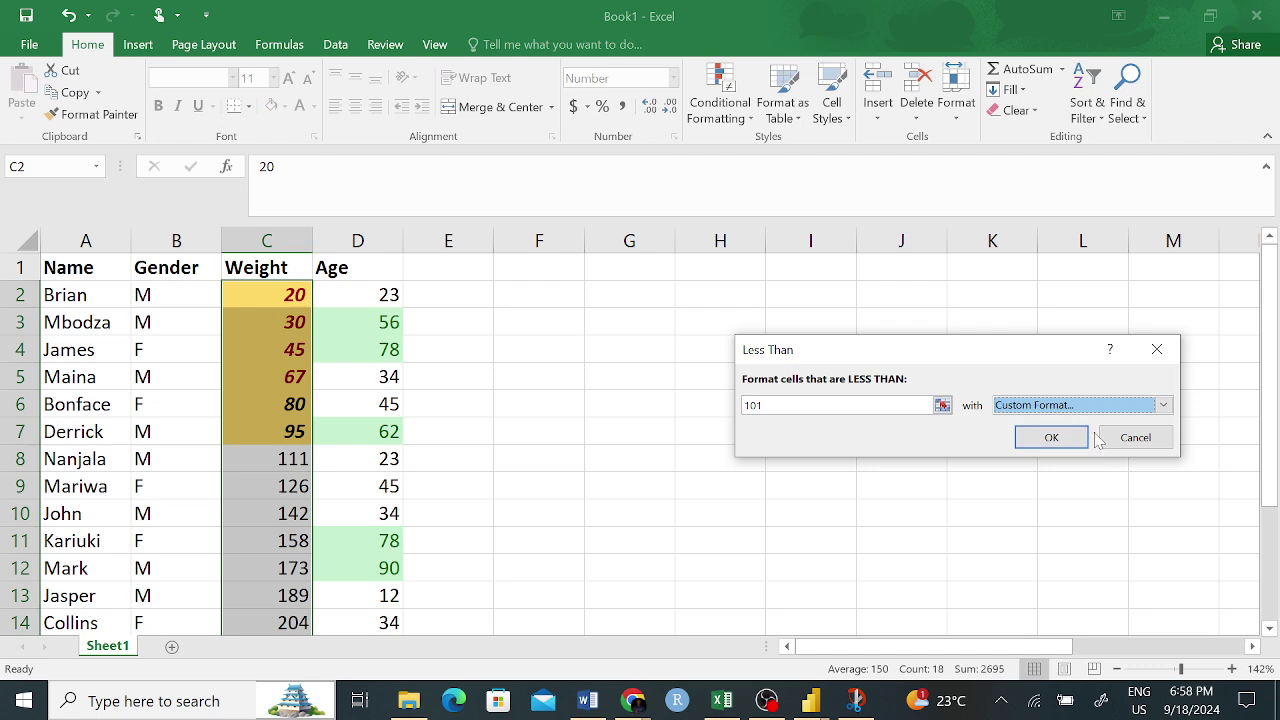
{"action": "left_click", "coordinate": [1064, 451]}
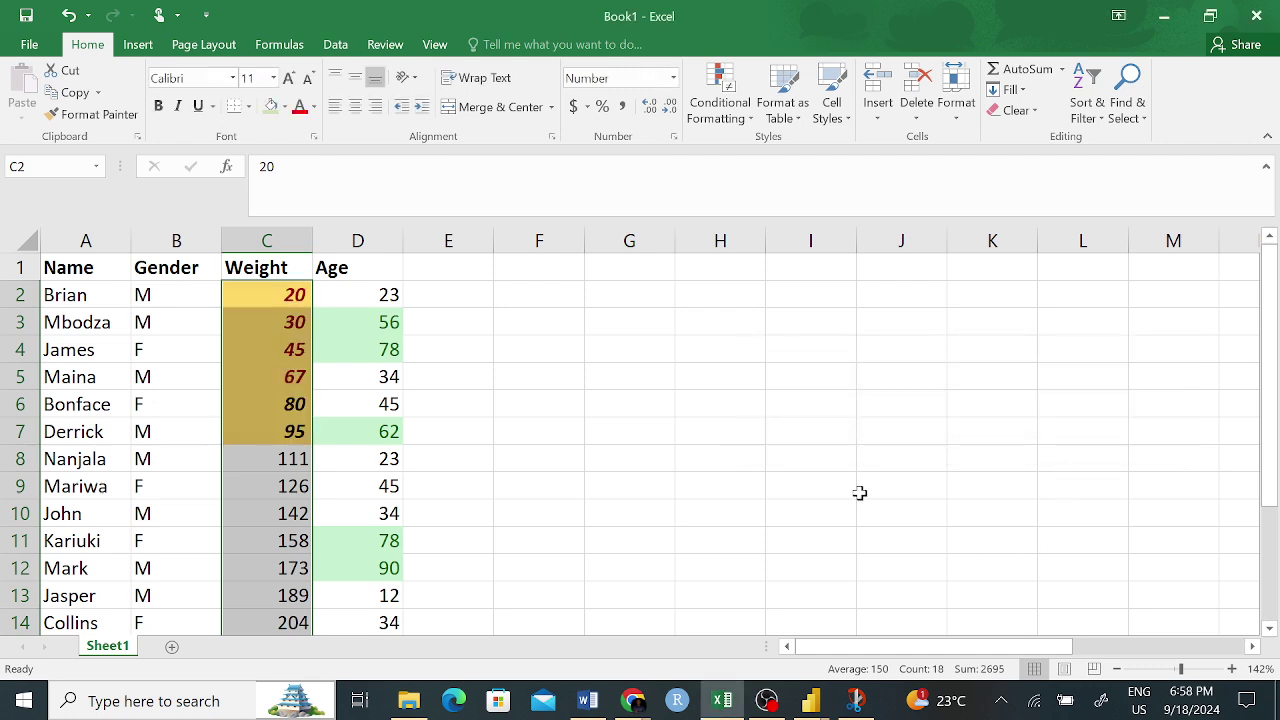
{"action": "left_click", "coordinate": [815, 458]}
- Select the full Weight range C2:C19 after a few shorter trial selections
{"action": "left_click_drag", "start_coordinate": [300, 295], "coordinate": [306, 372]}
{"action": "left_click", "coordinate": [694, 343]}
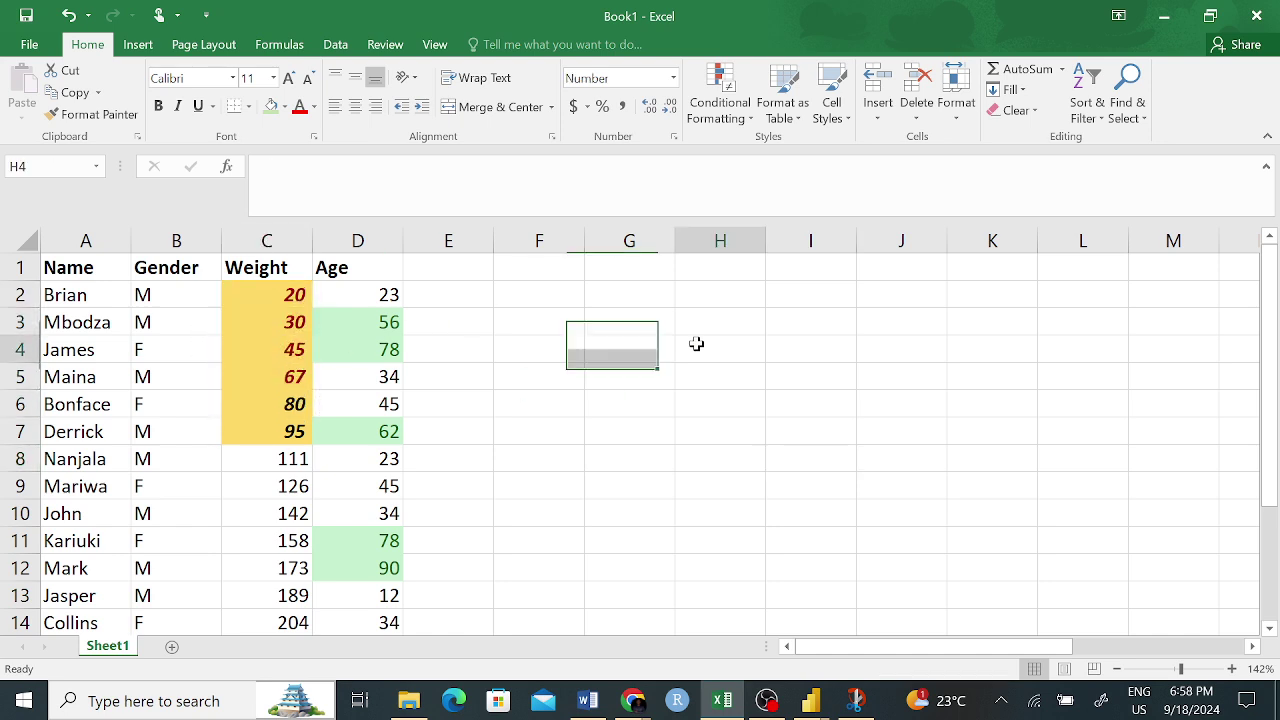
{"action": "left_click_drag", "start_coordinate": [293, 296], "coordinate": [293, 377]}
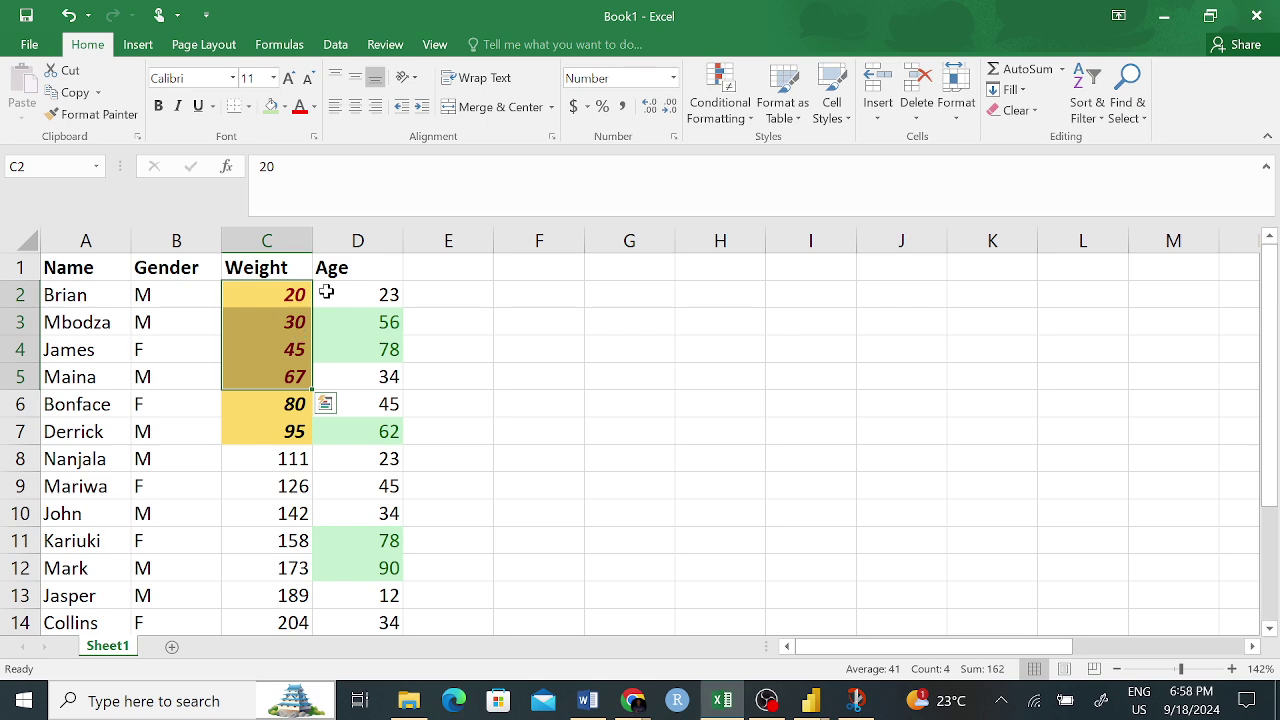
{"action": "left_click", "coordinate": [546, 343]}
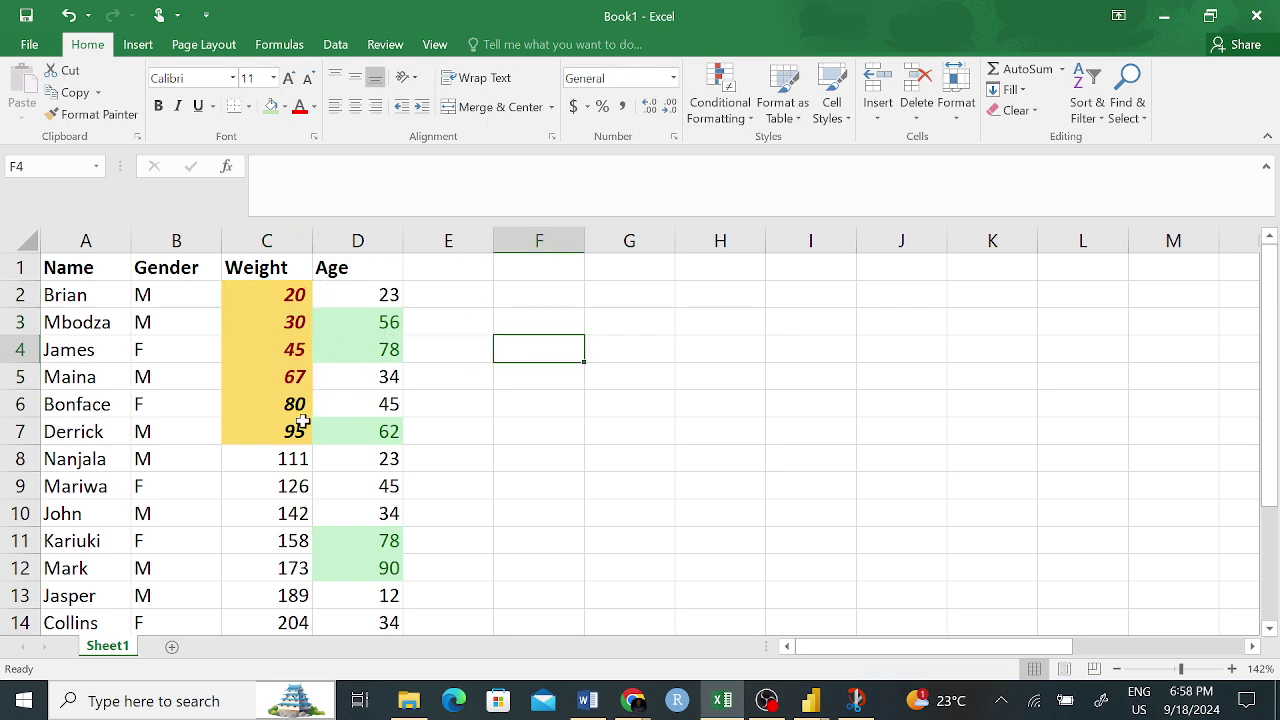
{"action": "left_click_drag", "start_coordinate": [291, 293], "coordinate": [293, 430]}
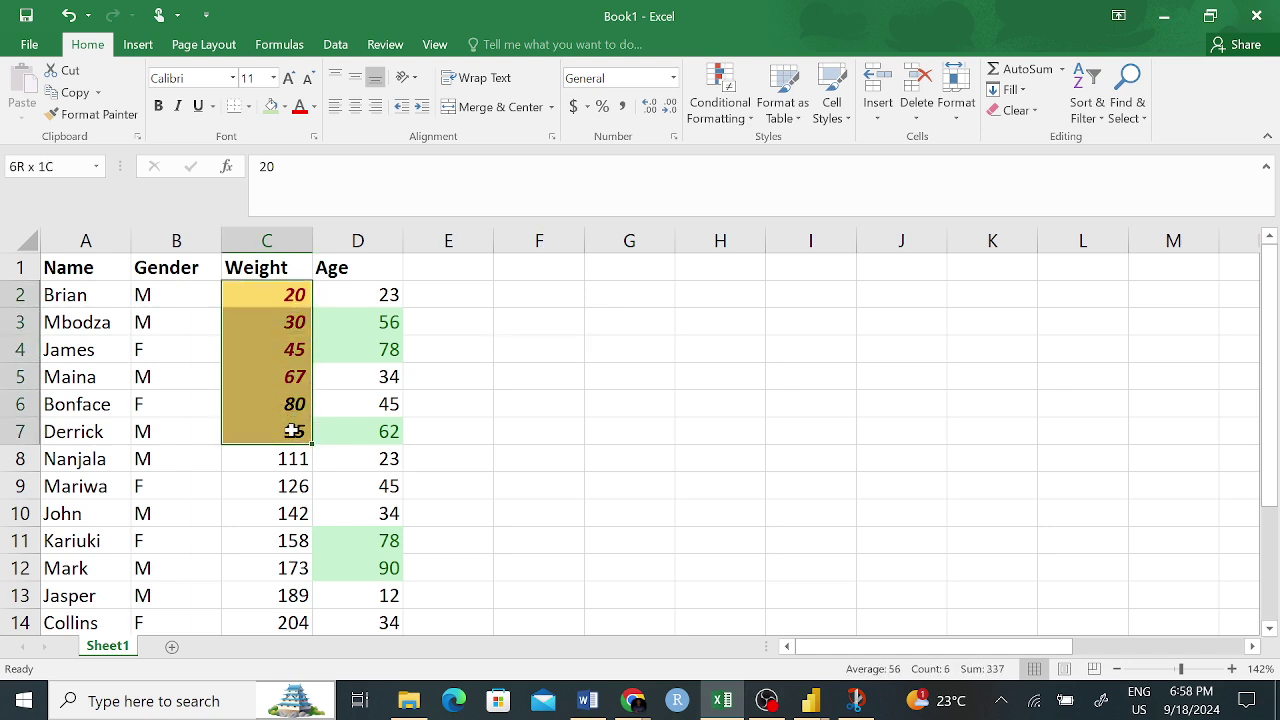
{"action": "left_click", "coordinate": [623, 350]}
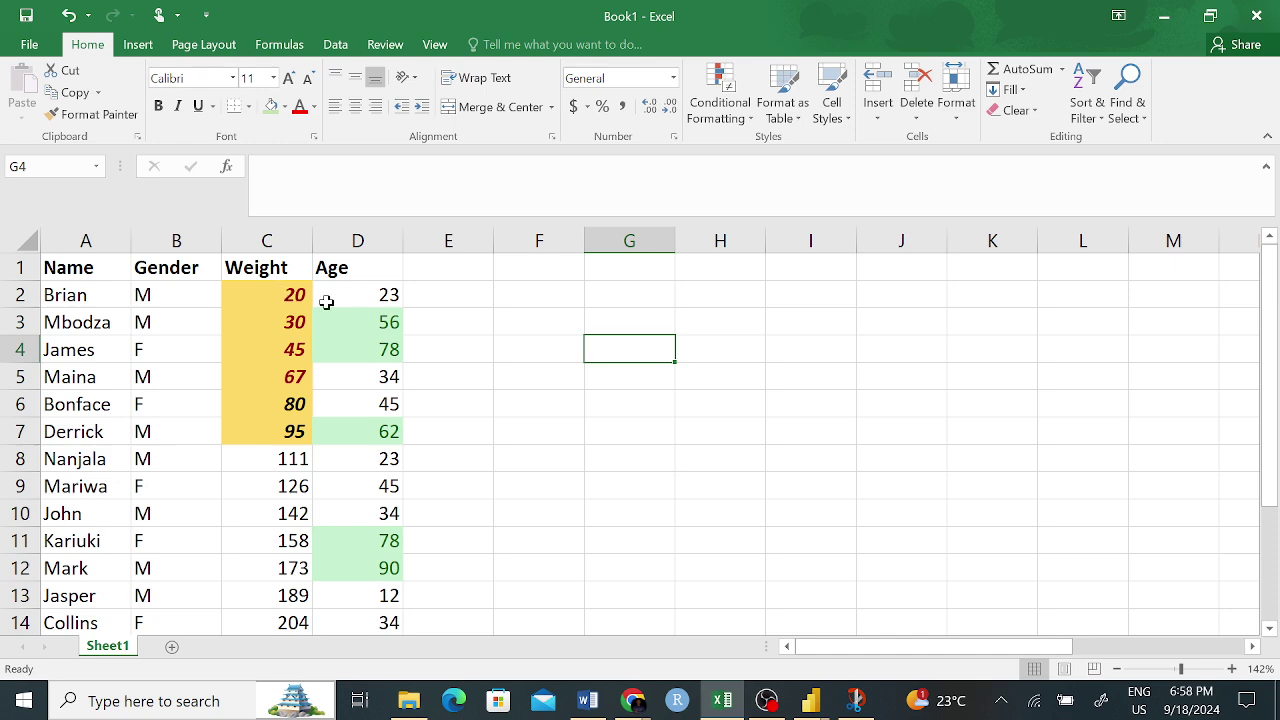
{"action": "left_click_drag", "start_coordinate": [300, 294], "coordinate": [286, 590]}
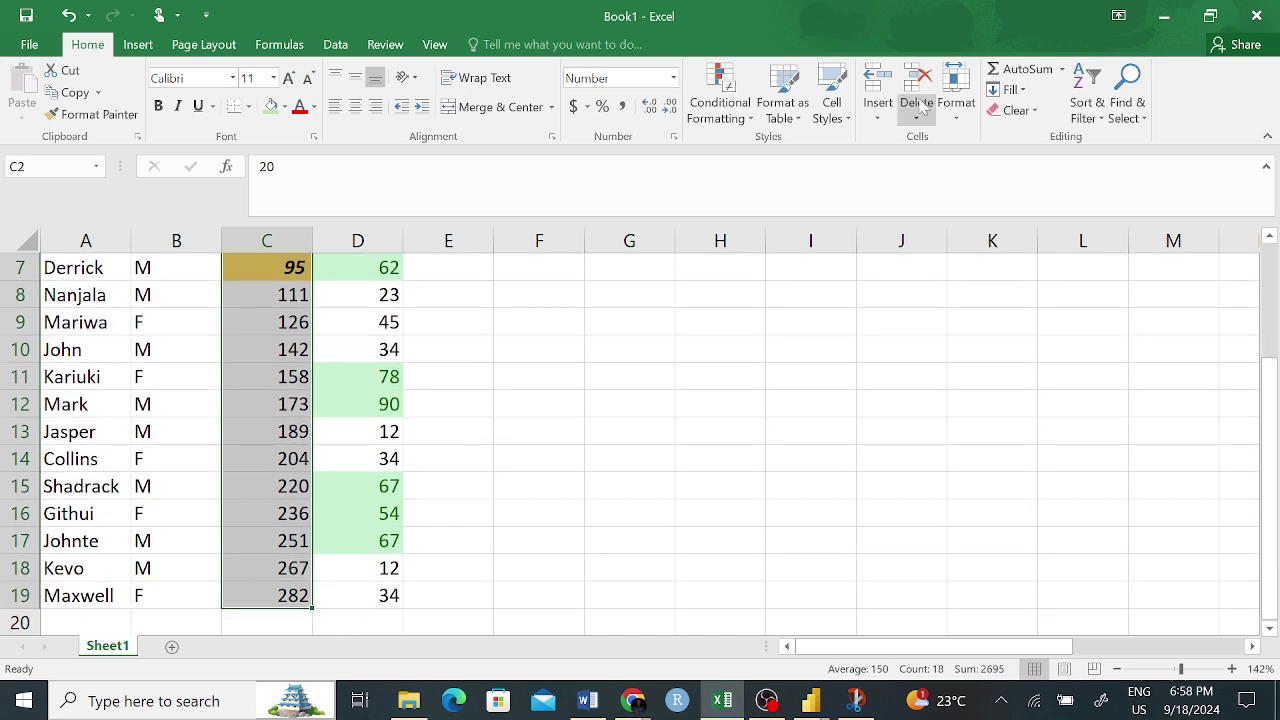
{"action": "left_click", "coordinate": [719, 95]}
- Add a Less Than 170 rule on Weights using Light Red Fill with Dark Red Text
{"action": "mouse_move", "coordinate": [818, 150]}
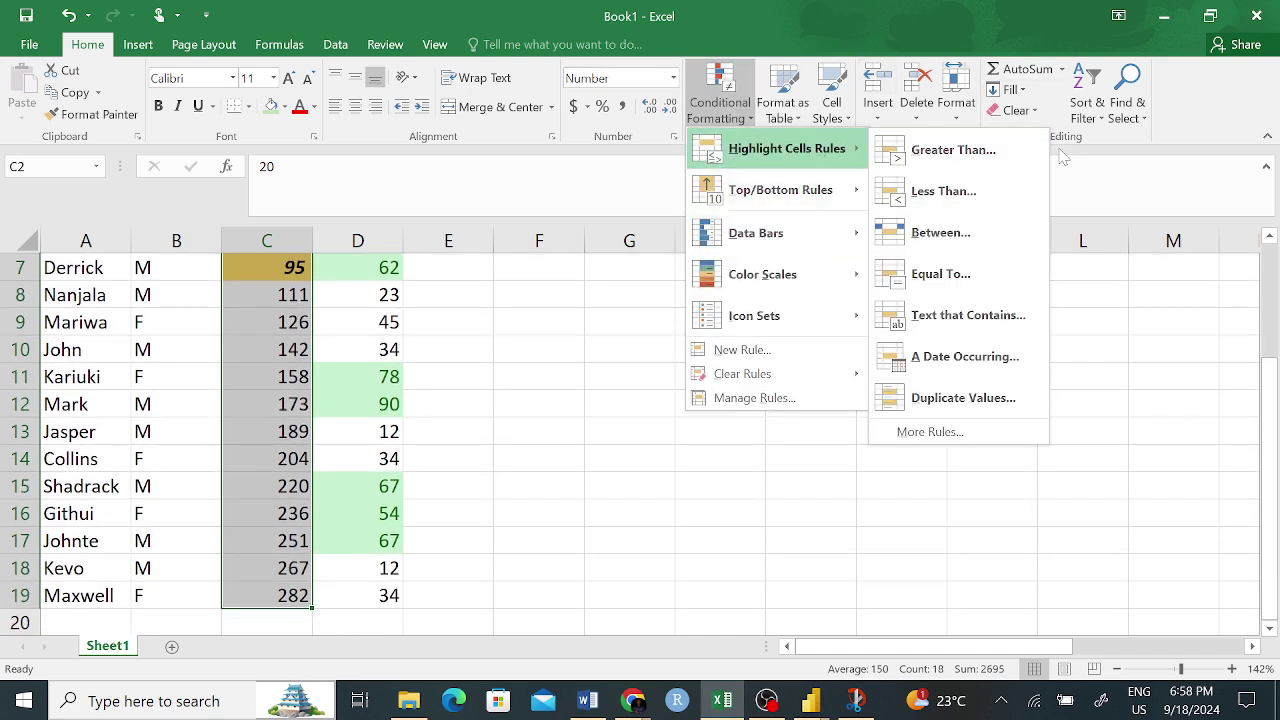
{"action": "left_click", "coordinate": [975, 191]}
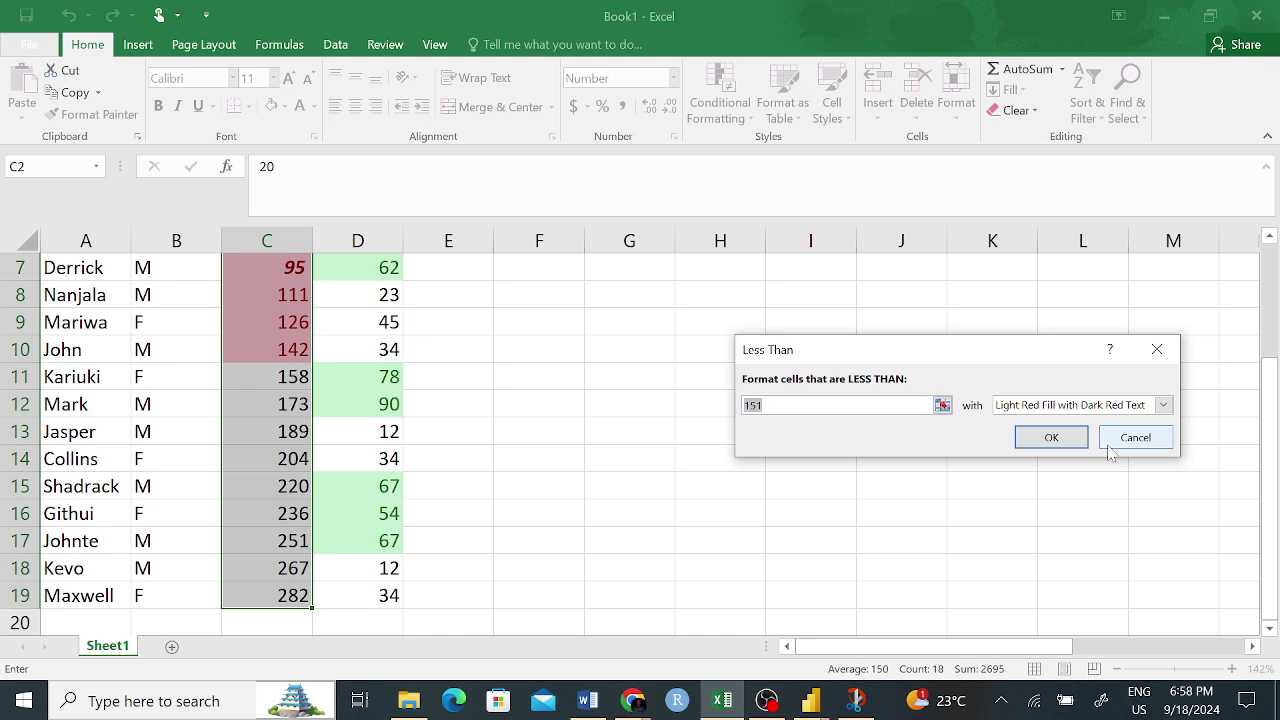
{"action": "left_click", "coordinate": [1164, 406]}
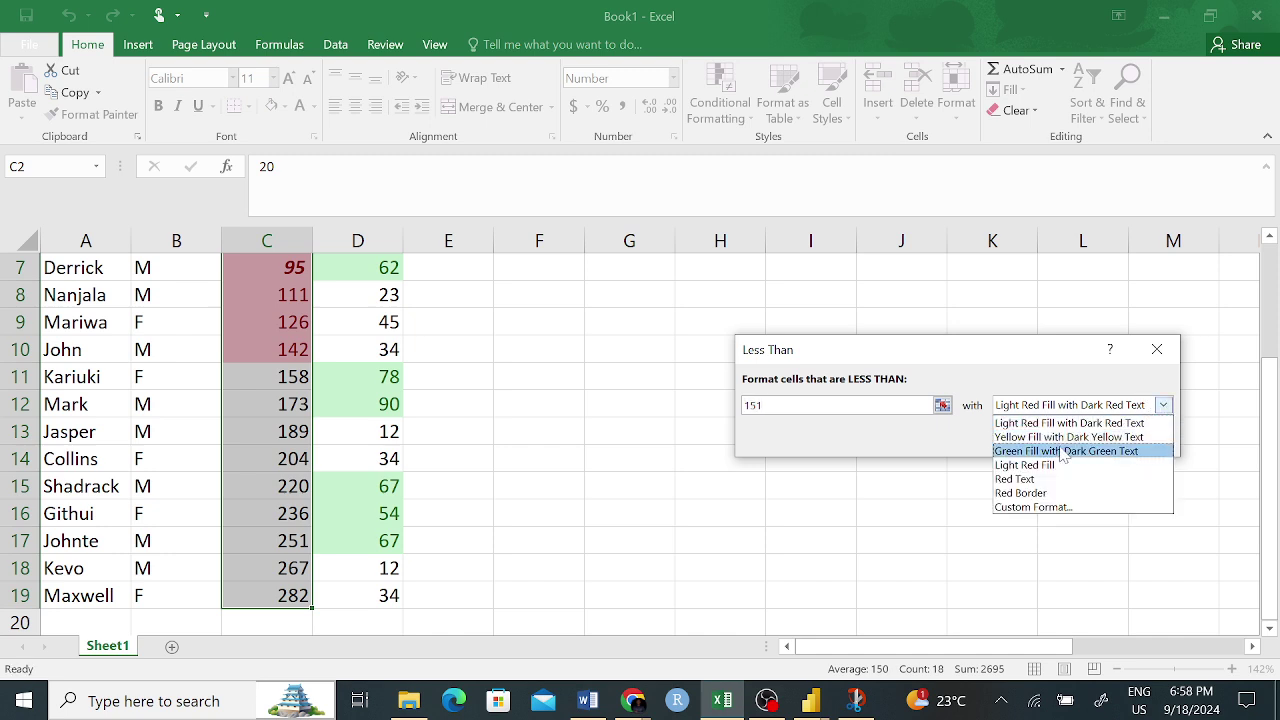
{"action": "left_click", "coordinate": [797, 416]}
{"action": "left_click", "coordinate": [788, 406]}
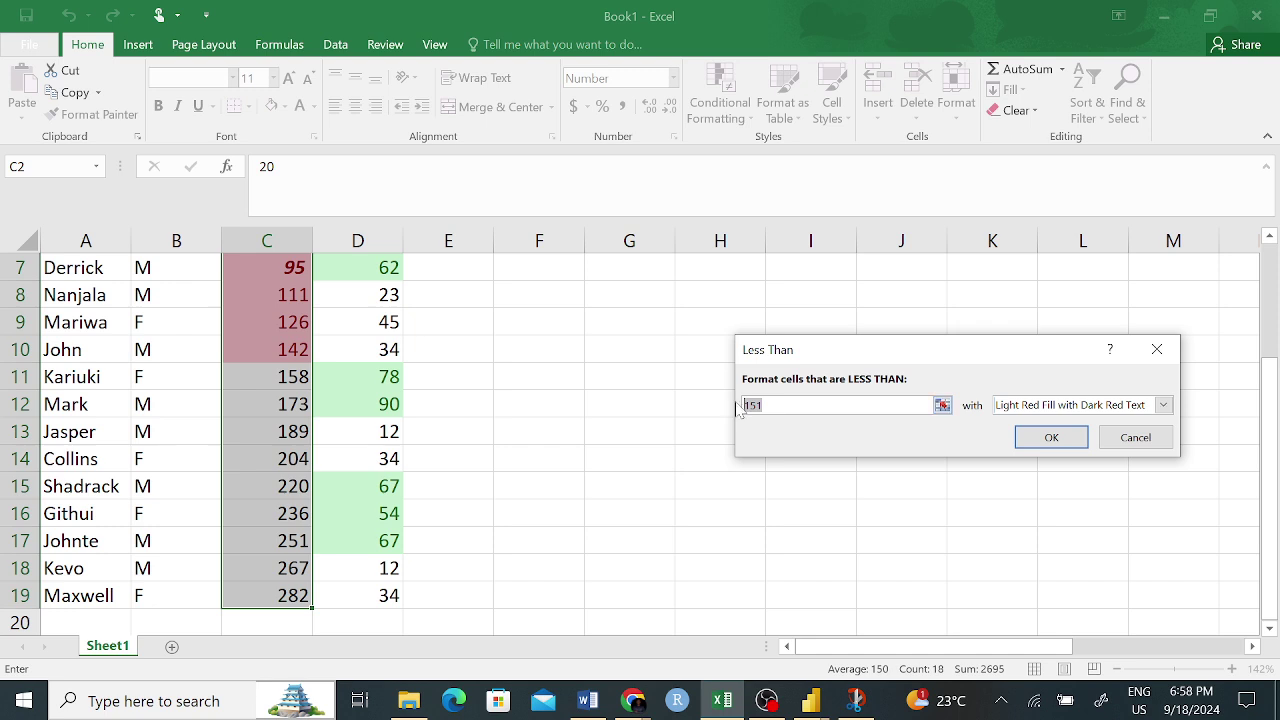
{"action": "type", "text": "1"}
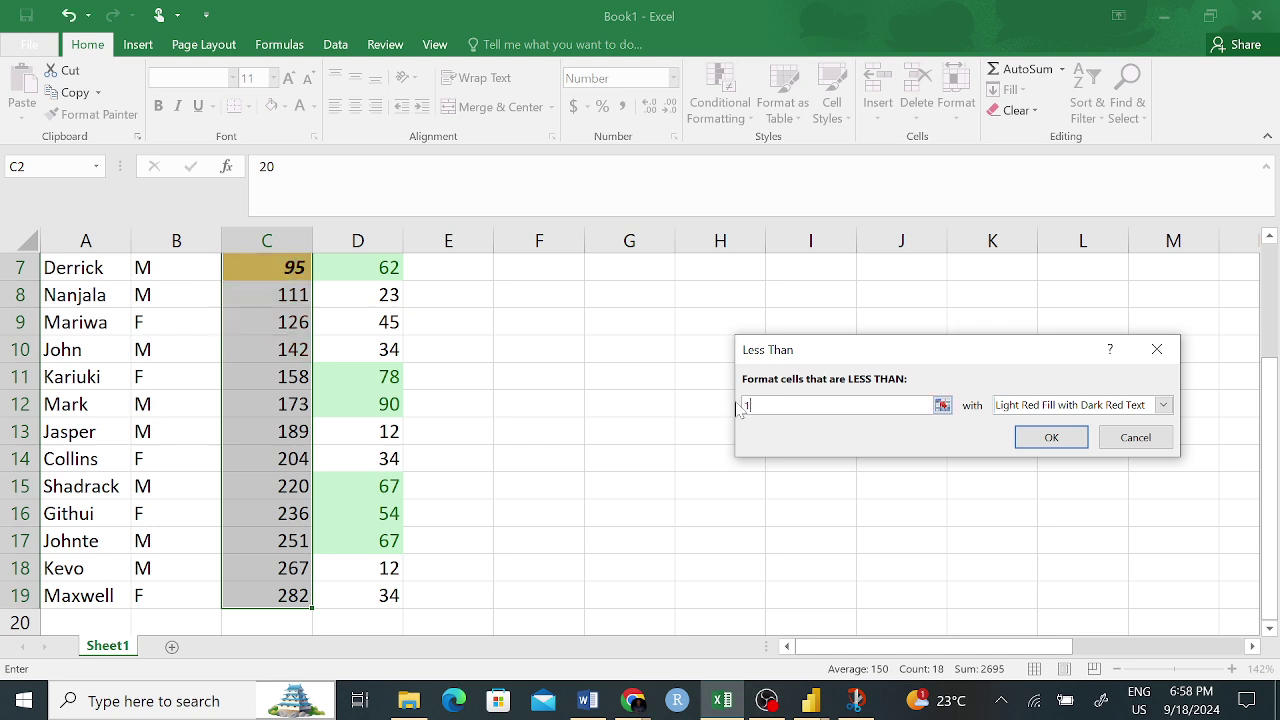
{"action": "type", "text": "70"}
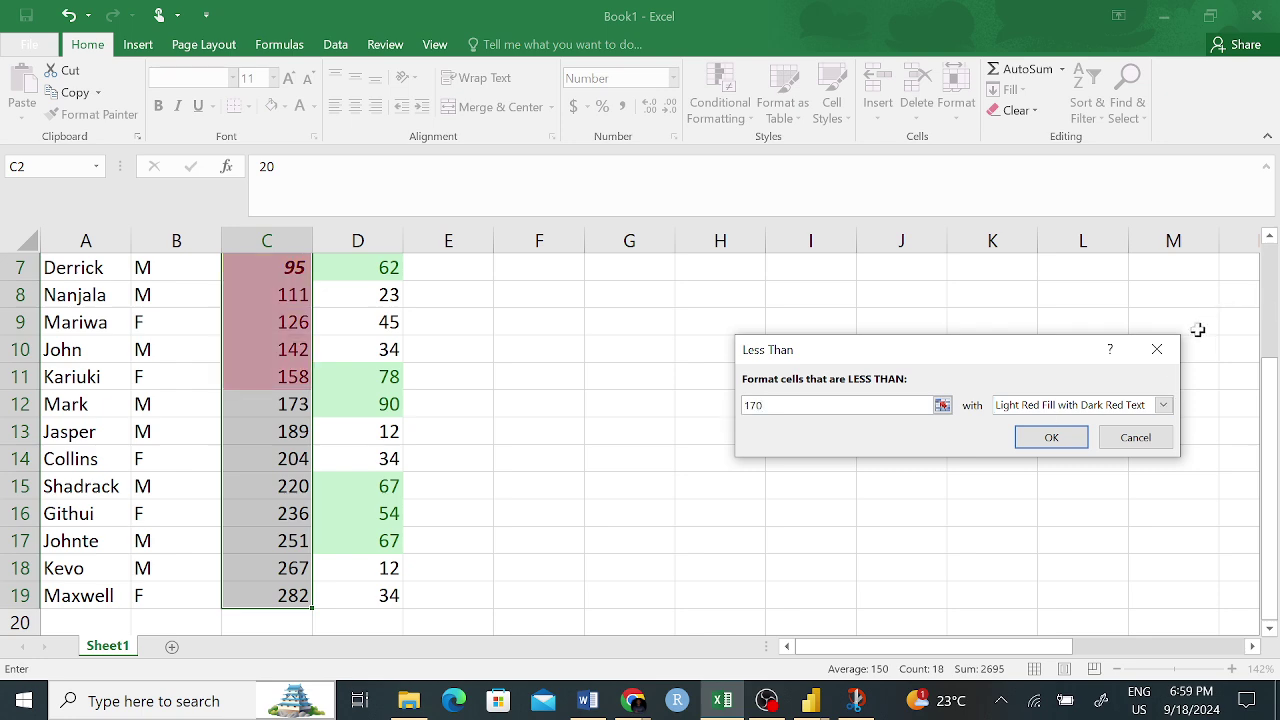
{"action": "left_click", "coordinate": [1063, 436]}
{"action": "left_click", "coordinate": [714, 374]}
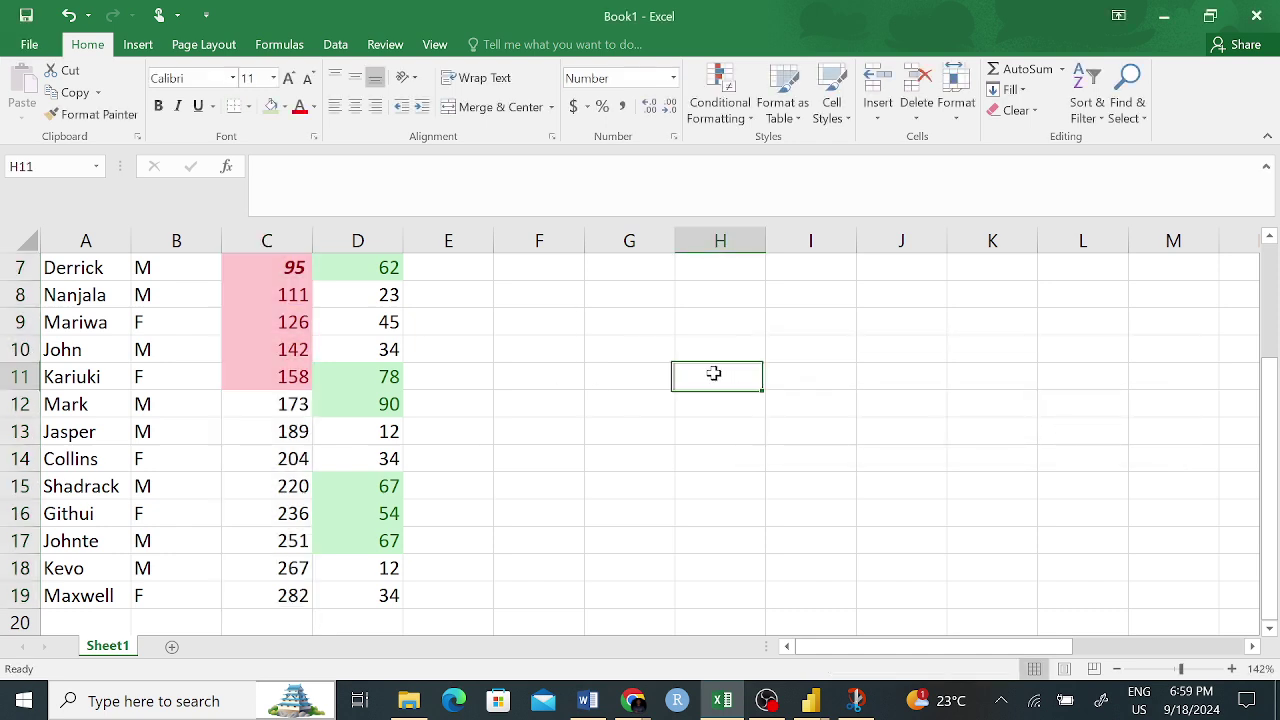
- Use Format Painter to copy blank cell G4's plain formatting onto Weight cells C2:C11
{"action": "scroll", "coordinate": [431, 457], "scroll_direction": "up", "scroll_amount": 2}
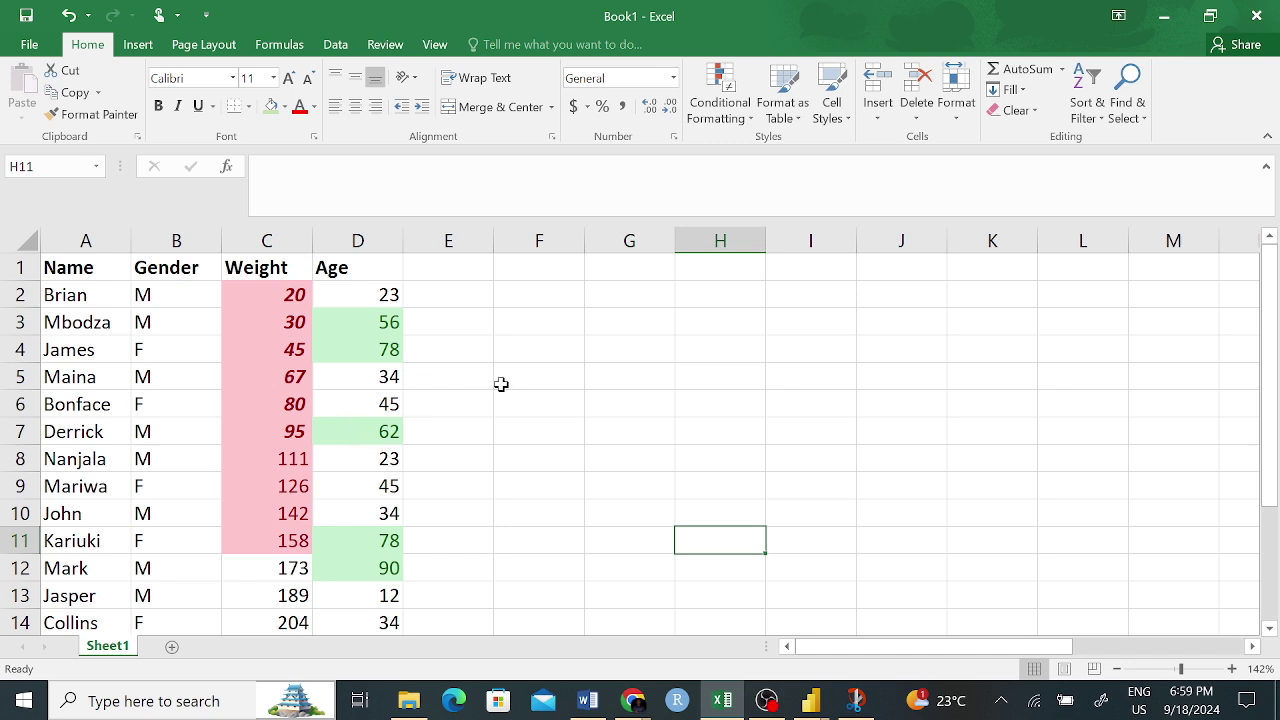
{"action": "left_click", "coordinate": [663, 342]}
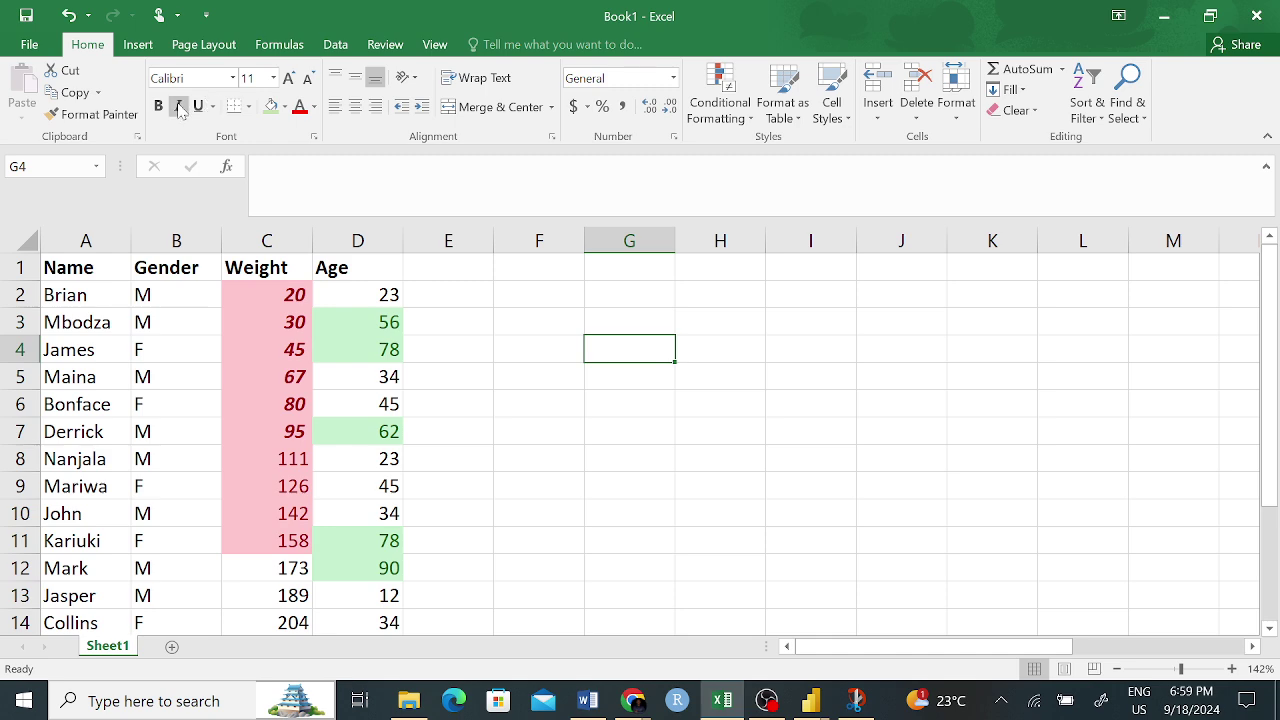
{"action": "left_click", "coordinate": [128, 115]}
{"action": "left_click_drag", "start_coordinate": [286, 290], "coordinate": [262, 545]}
{"action": "left_click", "coordinate": [700, 462]}
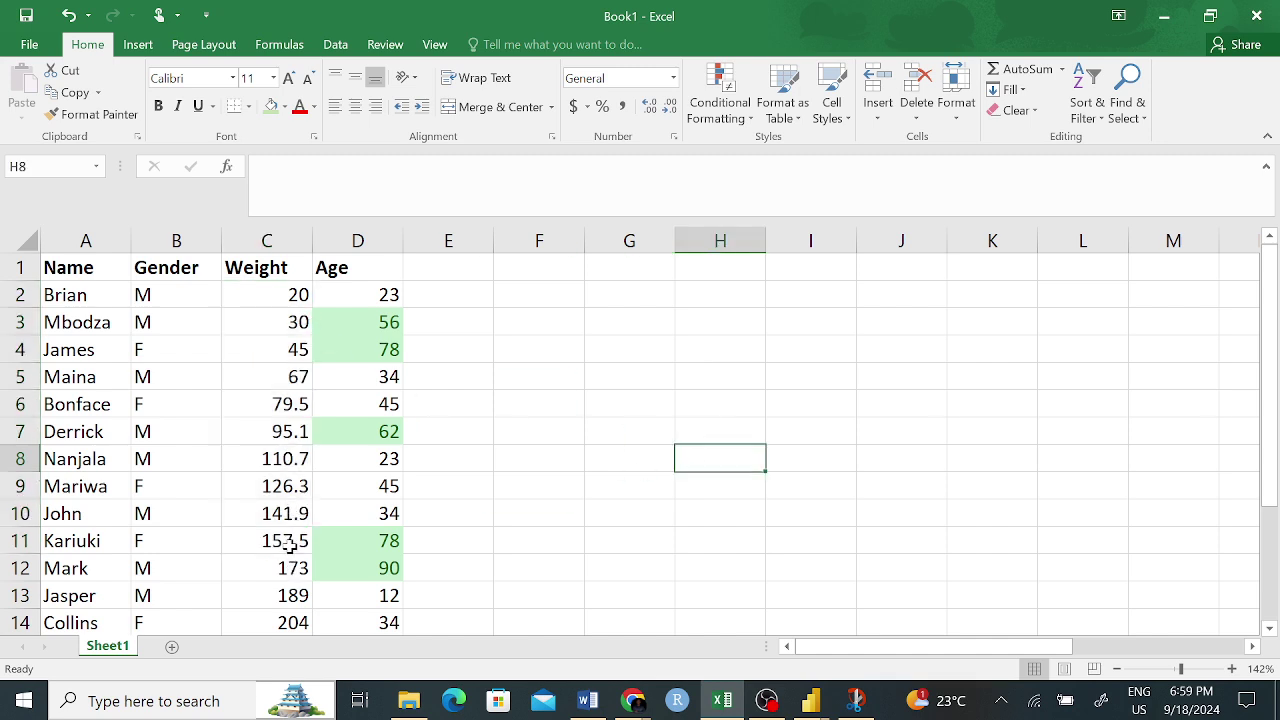
- Round Weight cells C6:C11 to whole numbers with Decrease Decimal
{"action": "left_click_drag", "start_coordinate": [291, 540], "coordinate": [277, 403]}
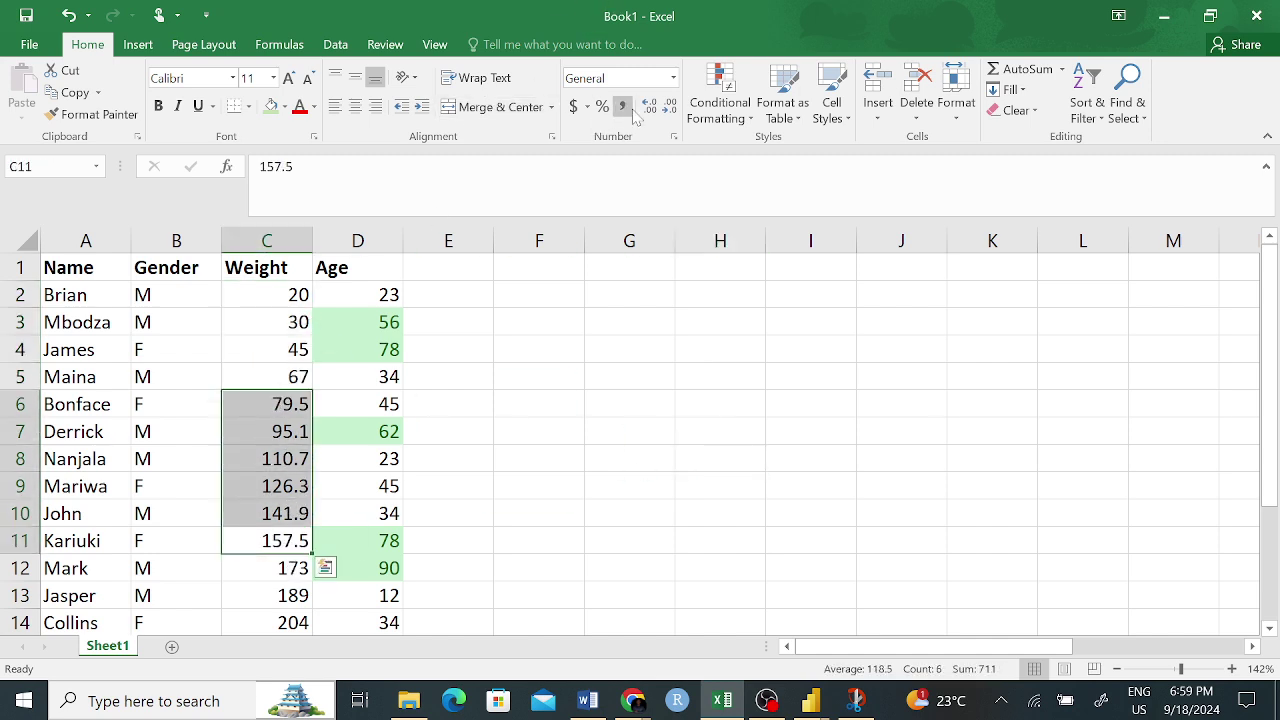
{"action": "left_click", "coordinate": [668, 106]}
{"action": "left_click", "coordinate": [679, 451]}
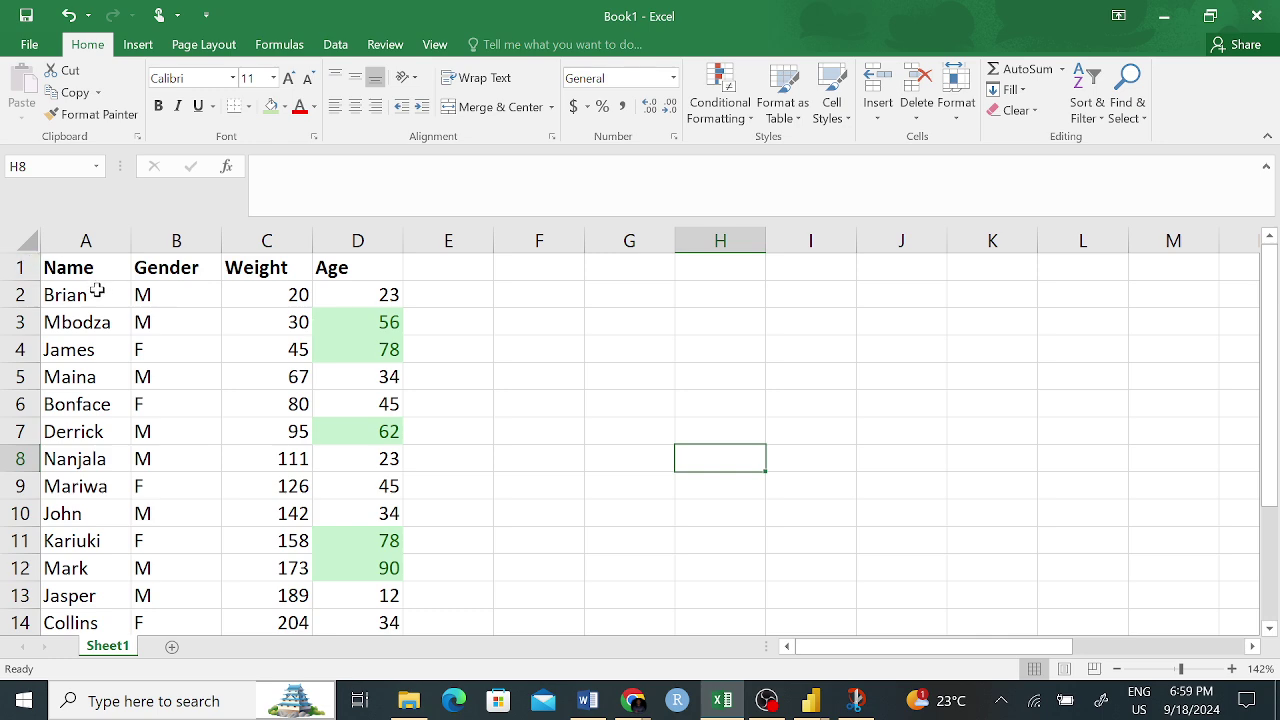
- Select names A2:A19 and show the Conditional Formatting Highlight Cells Rules submenu
{"action": "left_click_drag", "start_coordinate": [94, 290], "coordinate": [94, 591]}
{"action": "scroll", "coordinate": [410, 398], "scroll_direction": "up", "scroll_amount": 2}
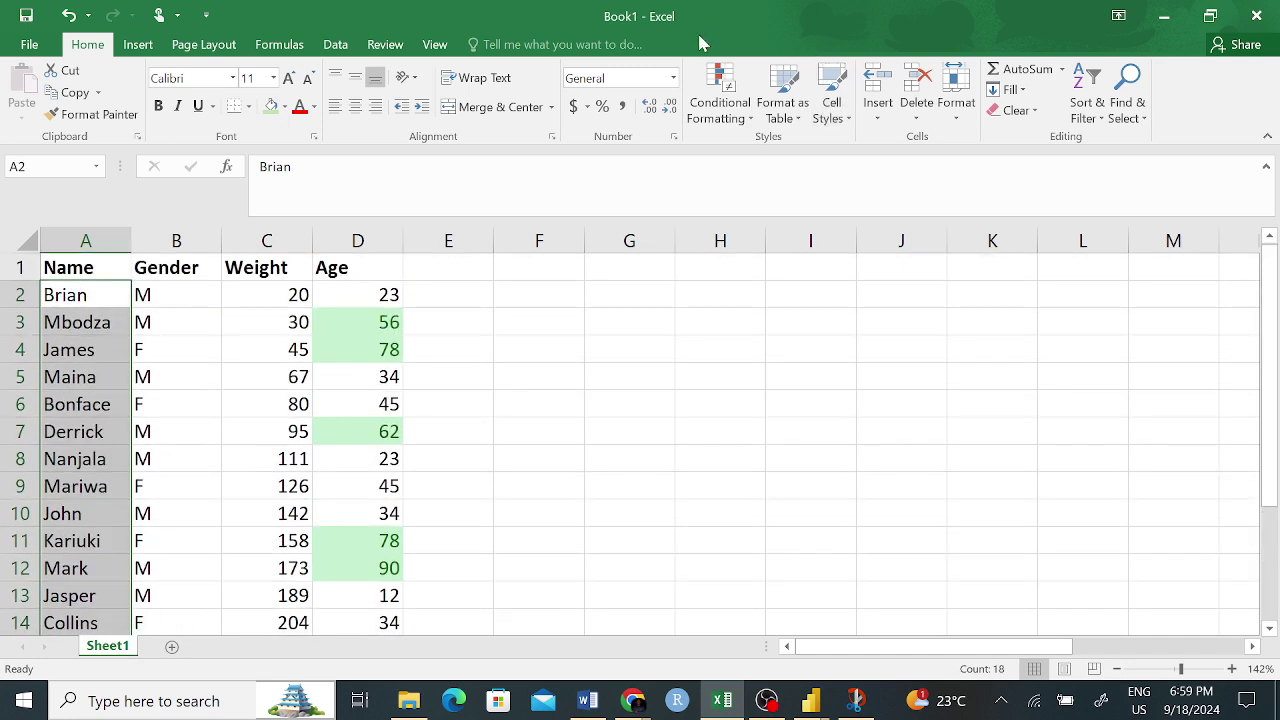
{"action": "left_click", "coordinate": [716, 86]}
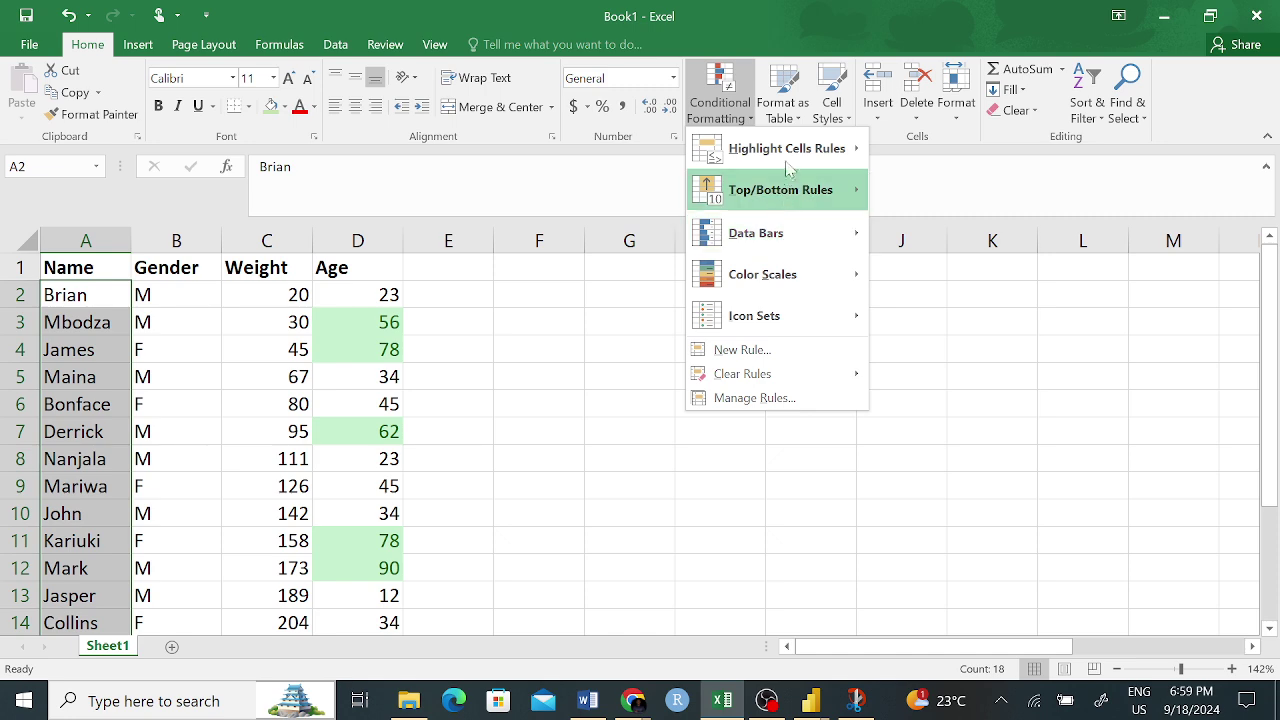
{"action": "mouse_move", "coordinate": [803, 148]}
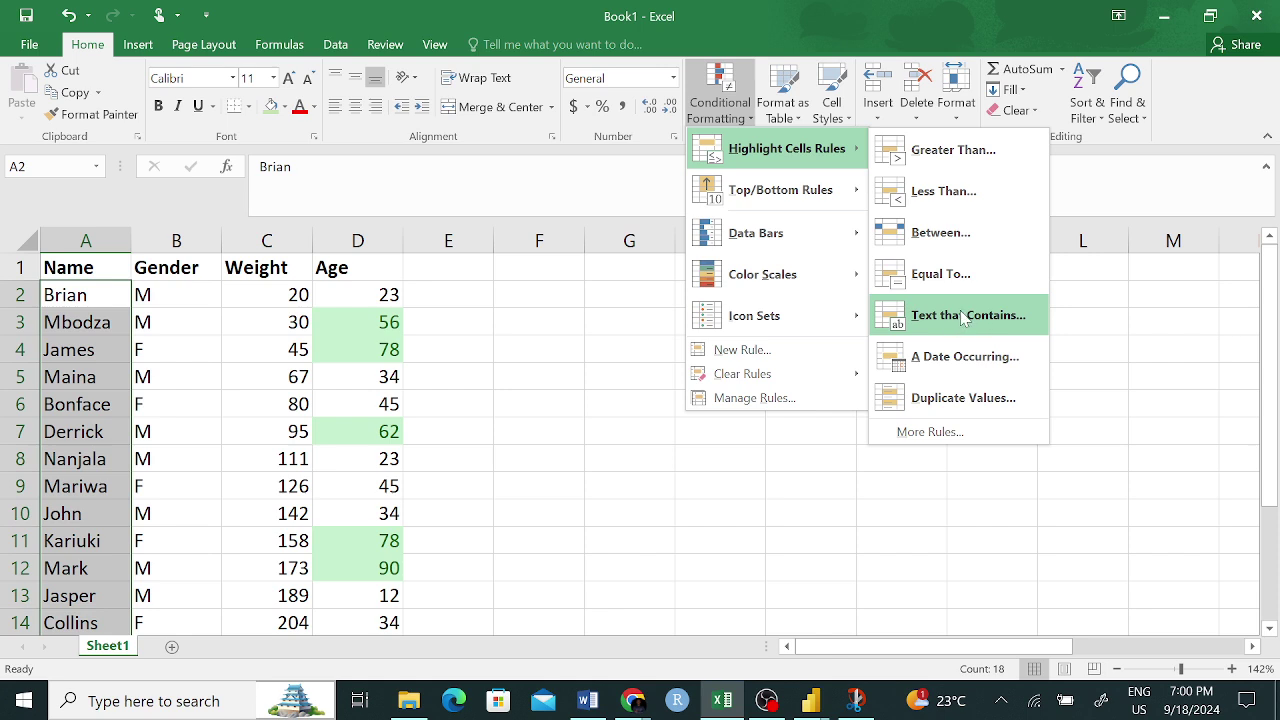
- Create a Text that Contains rule for 'e', after trying B, a, o and s, with light red fill
{"action": "left_click", "coordinate": [980, 327]}
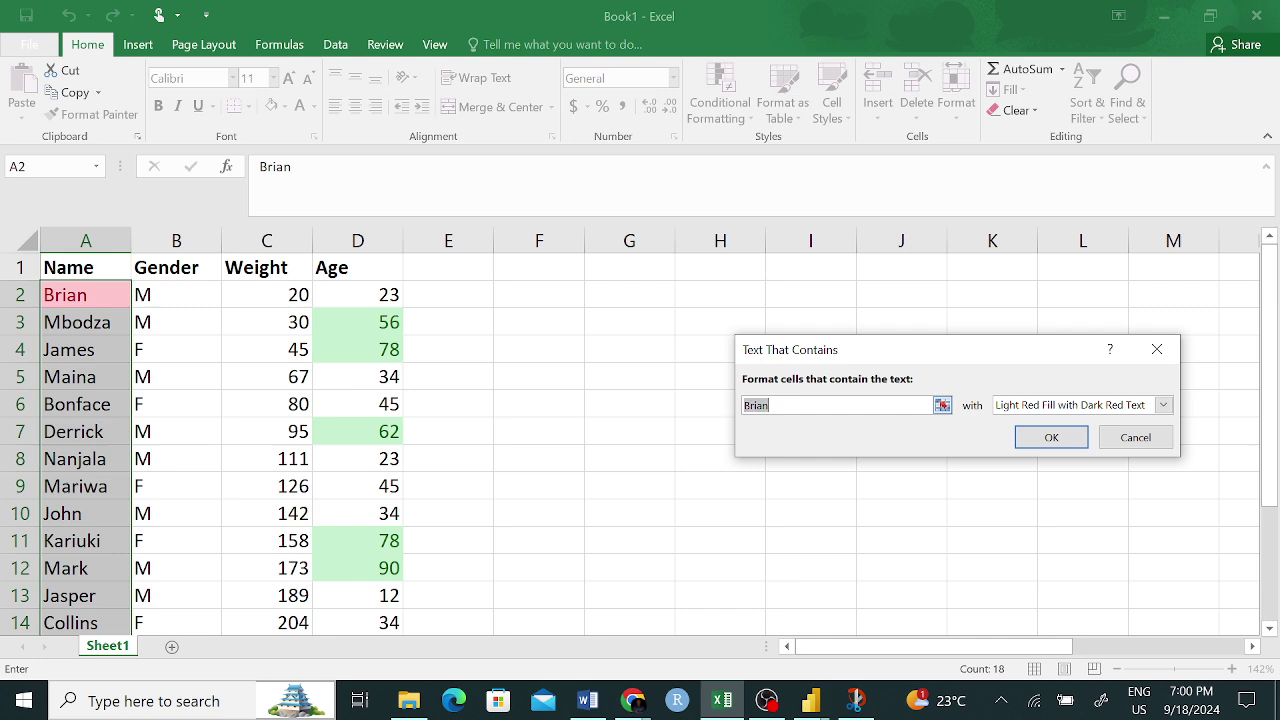
{"action": "left_click", "coordinate": [771, 405]}
{"action": "left_click_drag", "start_coordinate": [771, 405], "coordinate": [744, 405]}
{"action": "type", "text": "B"}
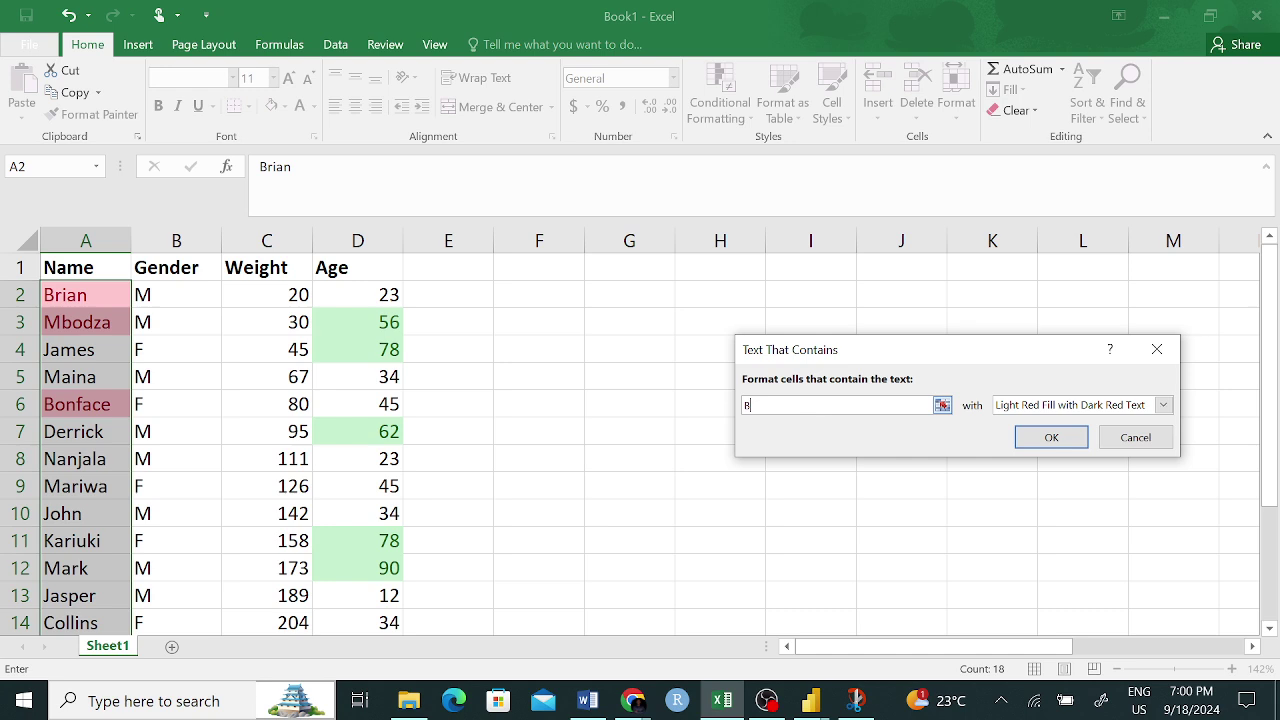
{"action": "key", "text": "BackSpace"}
{"action": "type", "text": "a"}
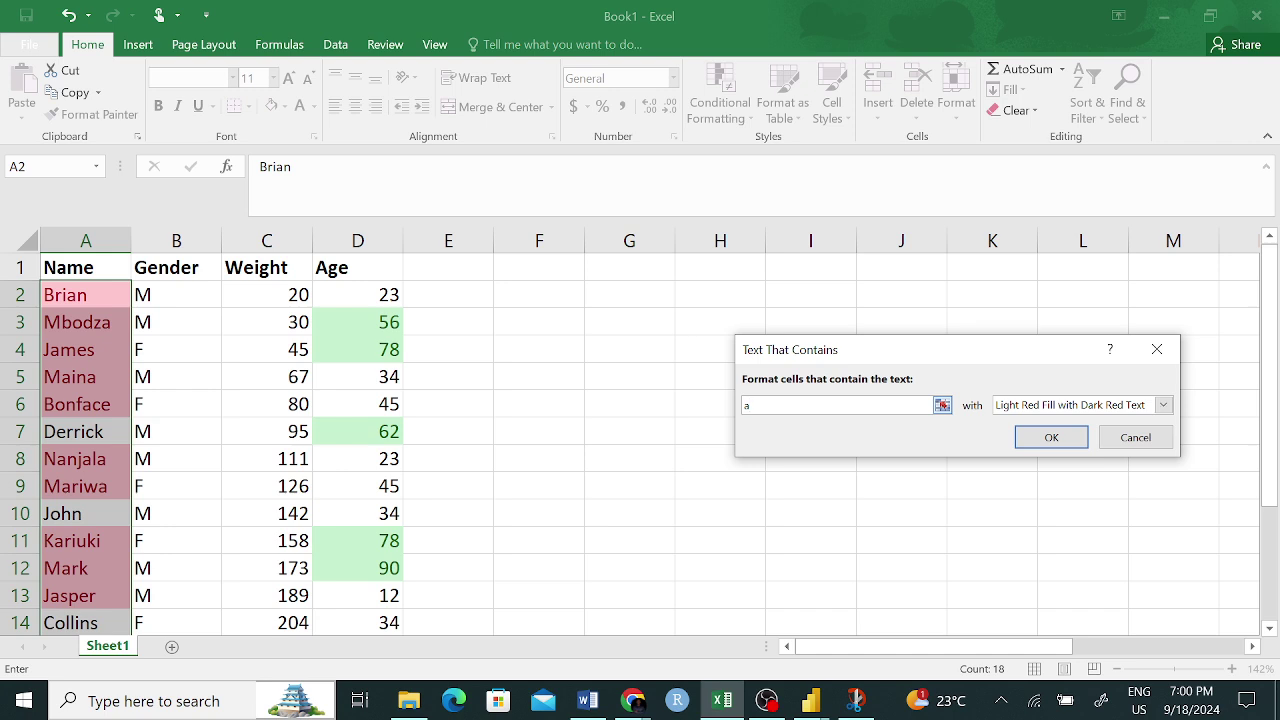
{"action": "key", "text": "BackSpace"}
{"action": "type", "text": "o"}
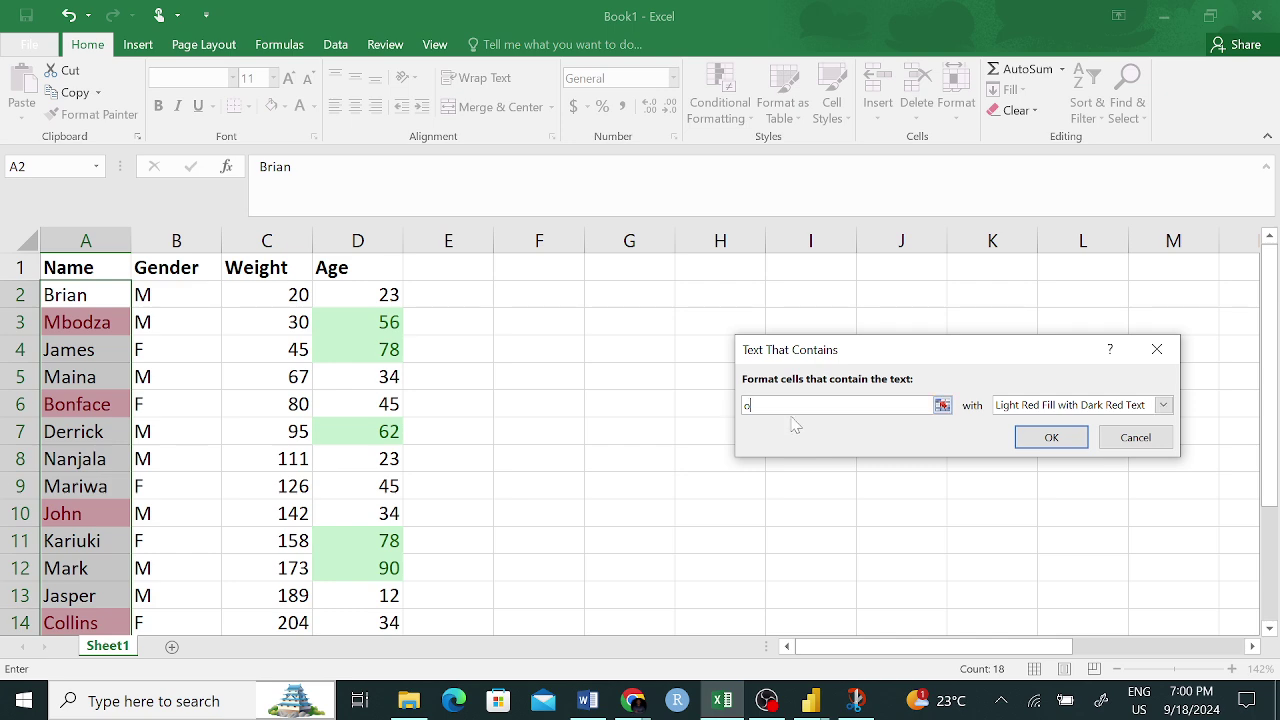
{"action": "key", "text": "BackSpace"}
{"action": "type", "text": "s"}
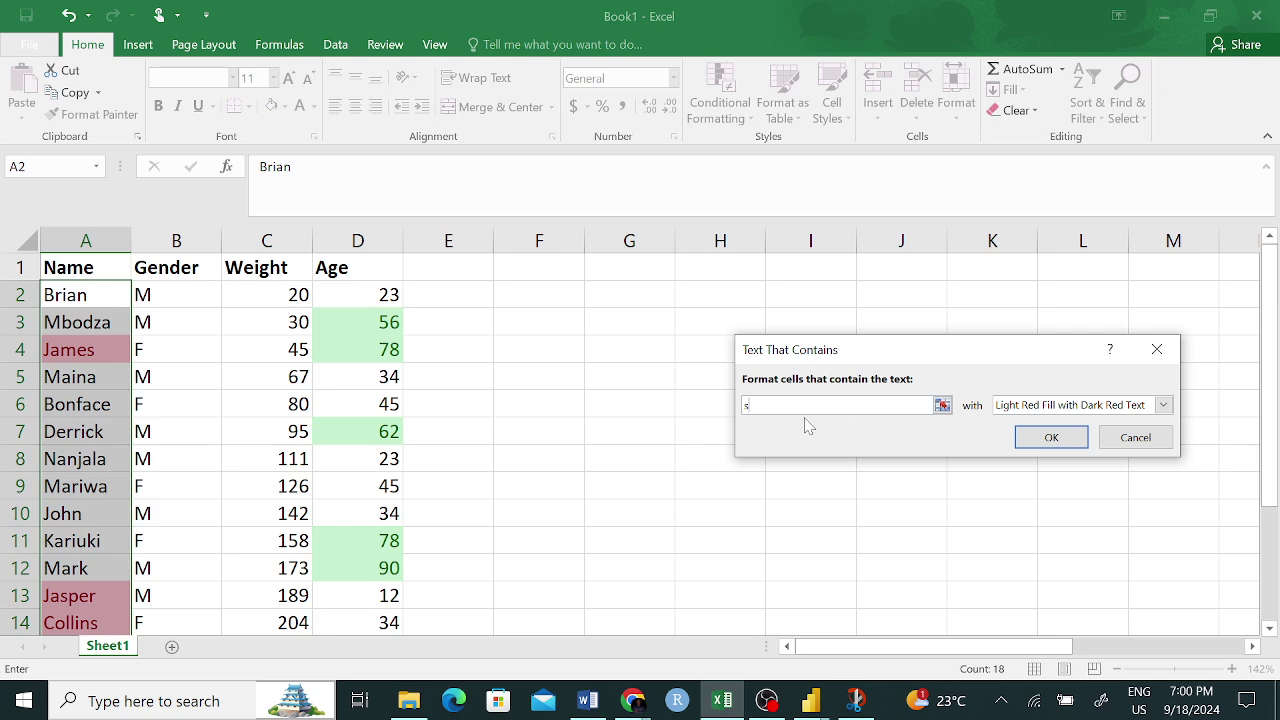
{"action": "key", "text": "BackSpace"}
{"action": "type", "text": "e"}
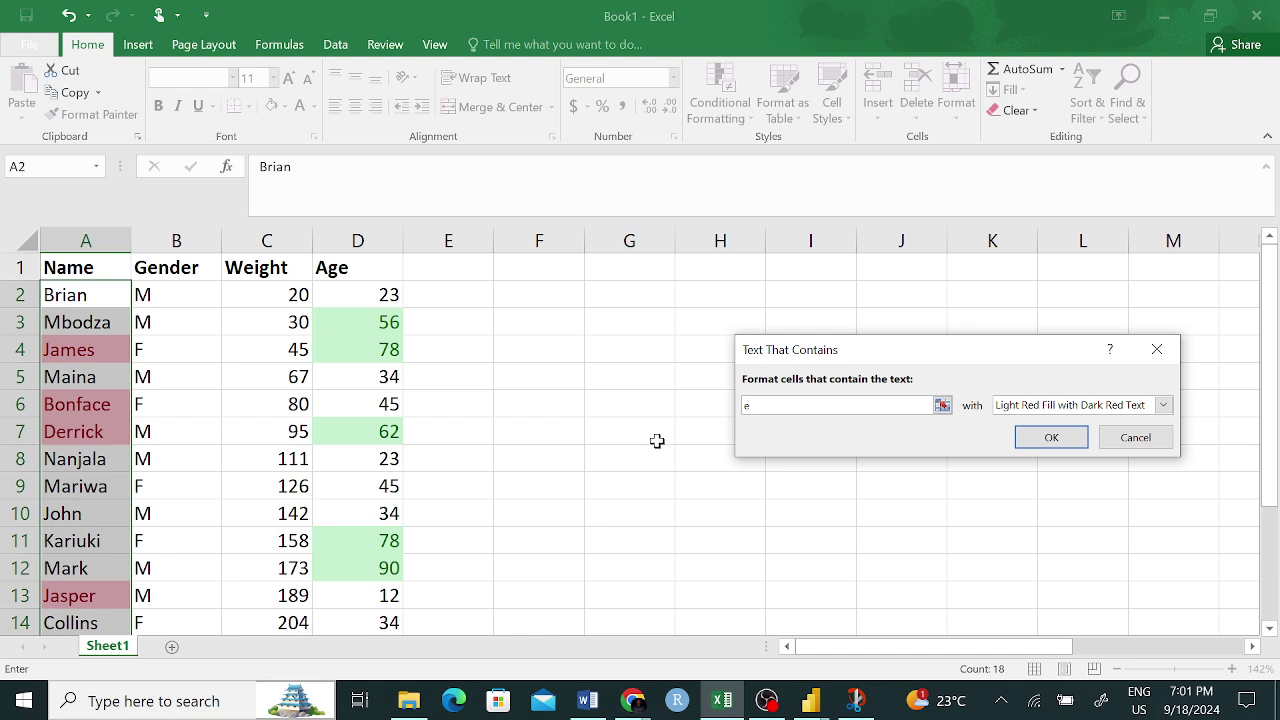
{"action": "left_click", "coordinate": [1048, 438]}
{"action": "left_click", "coordinate": [680, 488]}
{"action": "scroll", "coordinate": [117, 474], "scroll_direction": "down", "scroll_amount": 3}
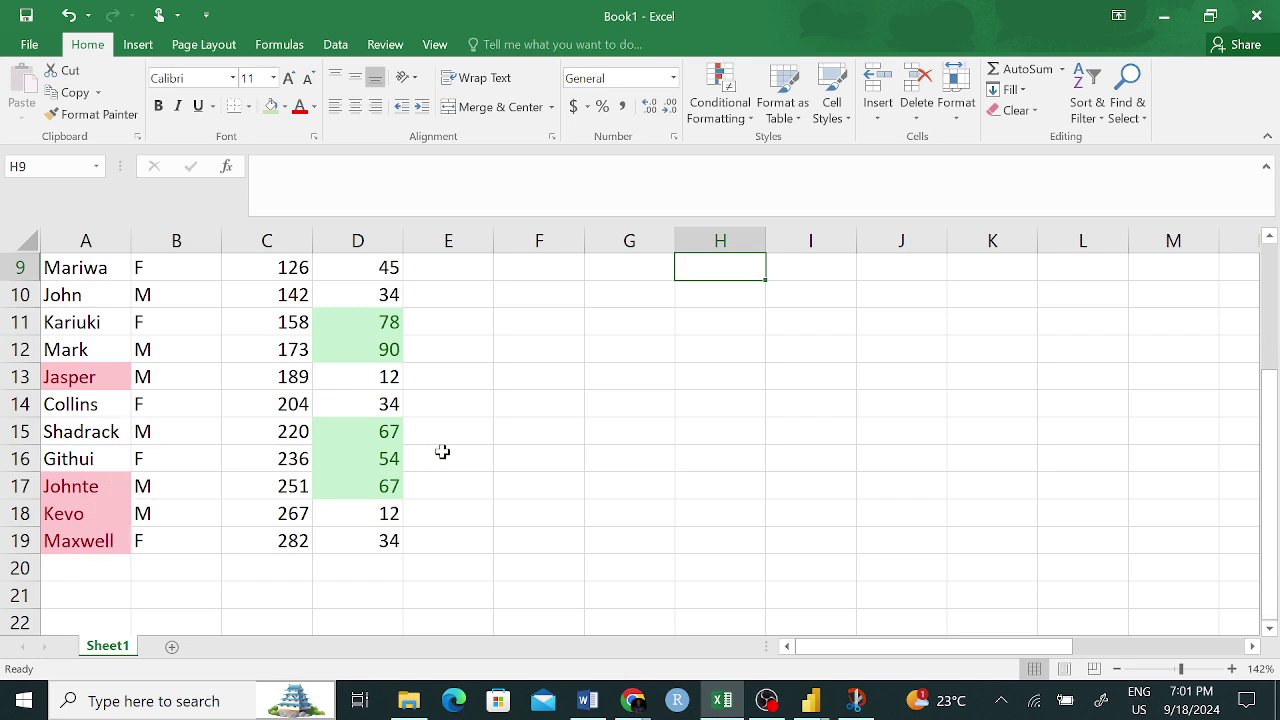
{"action": "scroll", "coordinate": [450, 450], "scroll_direction": "up", "scroll_amount": 3}
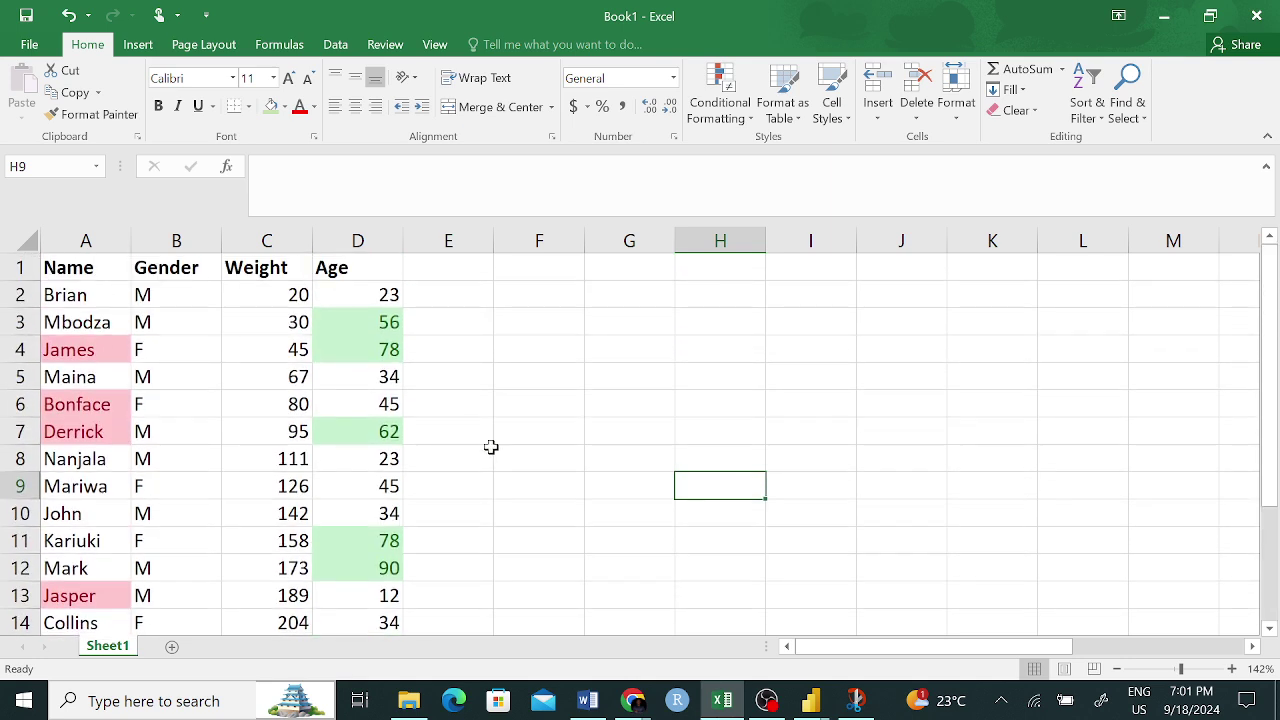
{"action": "scroll", "coordinate": [488, 469], "scroll_direction": "down", "scroll_amount": 4, "text": "ctrl"}
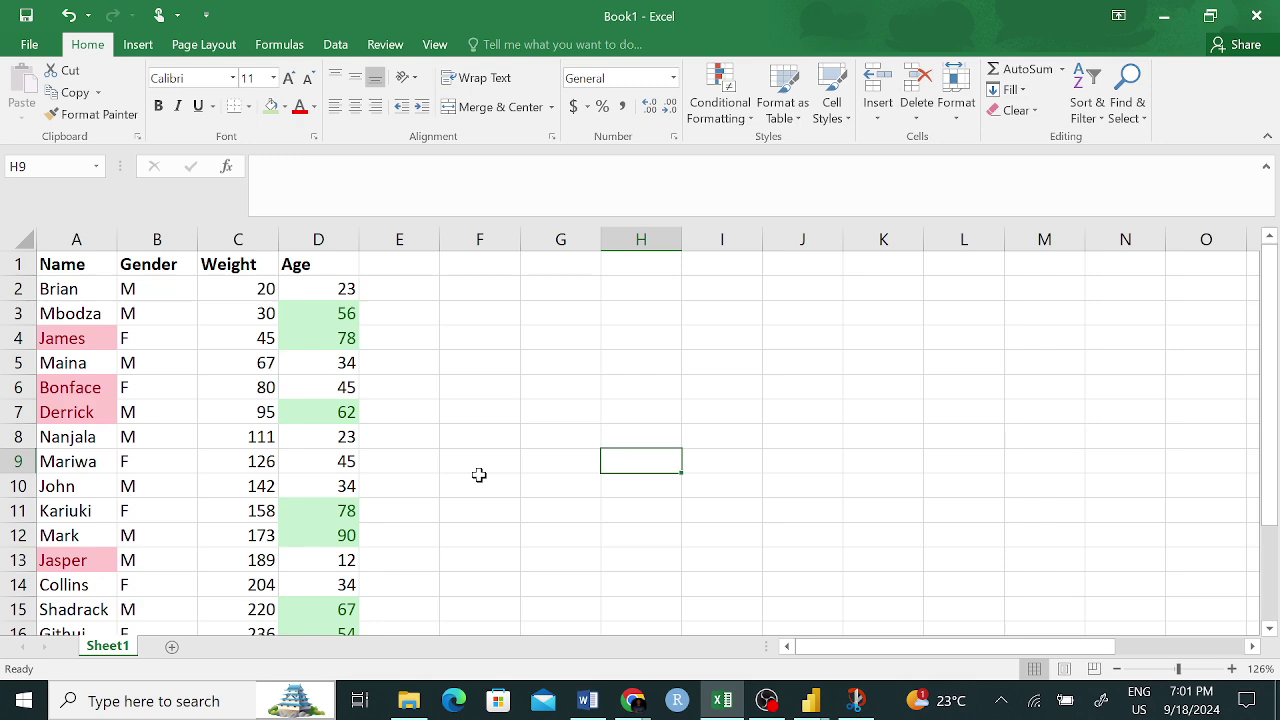
{"action": "scroll", "coordinate": [420, 470], "scroll_direction": "down", "scroll_amount": 3, "text": "ctrl"}
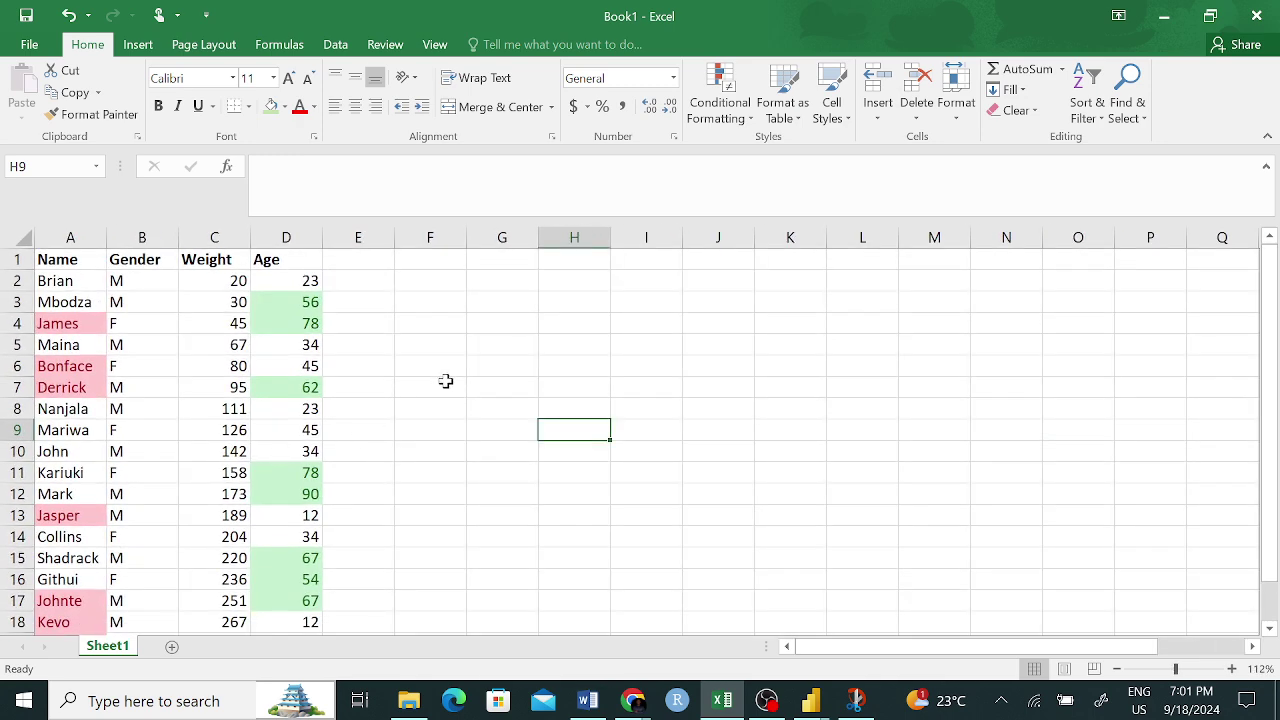
{"action": "left_click_drag", "start_coordinate": [442, 412], "coordinate": [440, 430]}
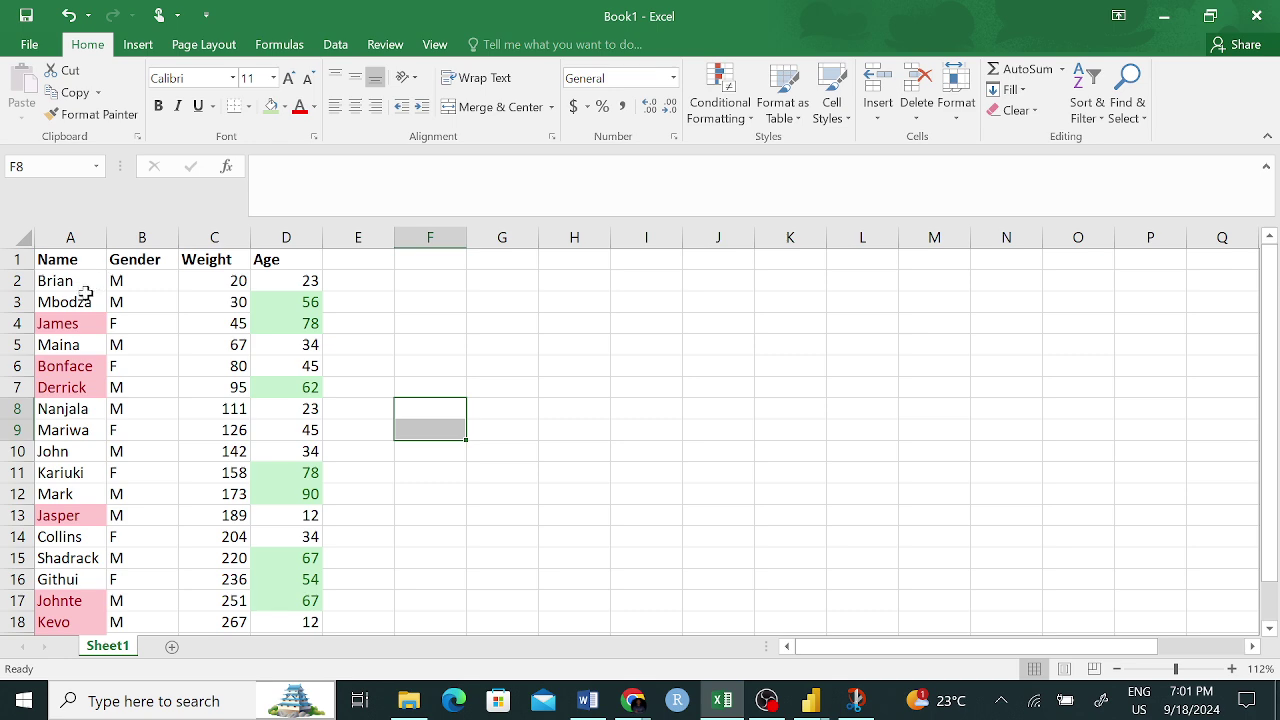
{"action": "left_click", "coordinate": [86, 284]}
{"action": "left_click_drag", "start_coordinate": [86, 372], "coordinate": [80, 600]}
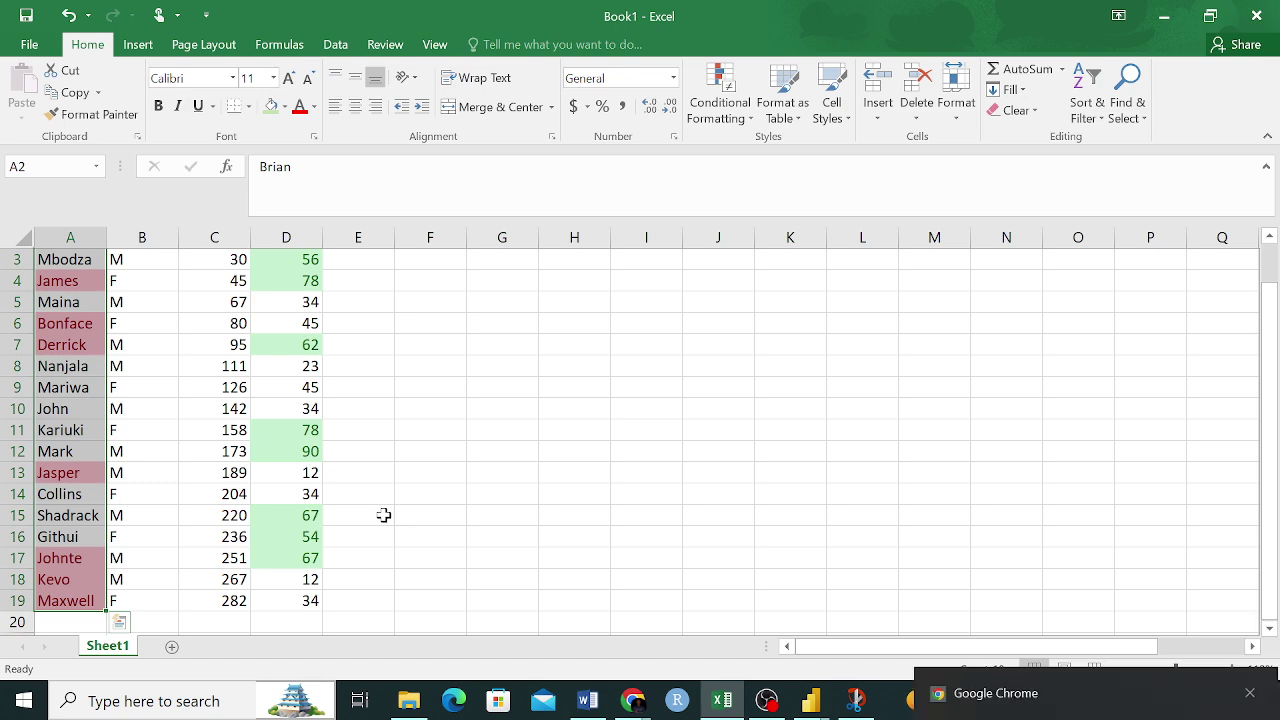
{"action": "left_click", "coordinate": [383, 515]}
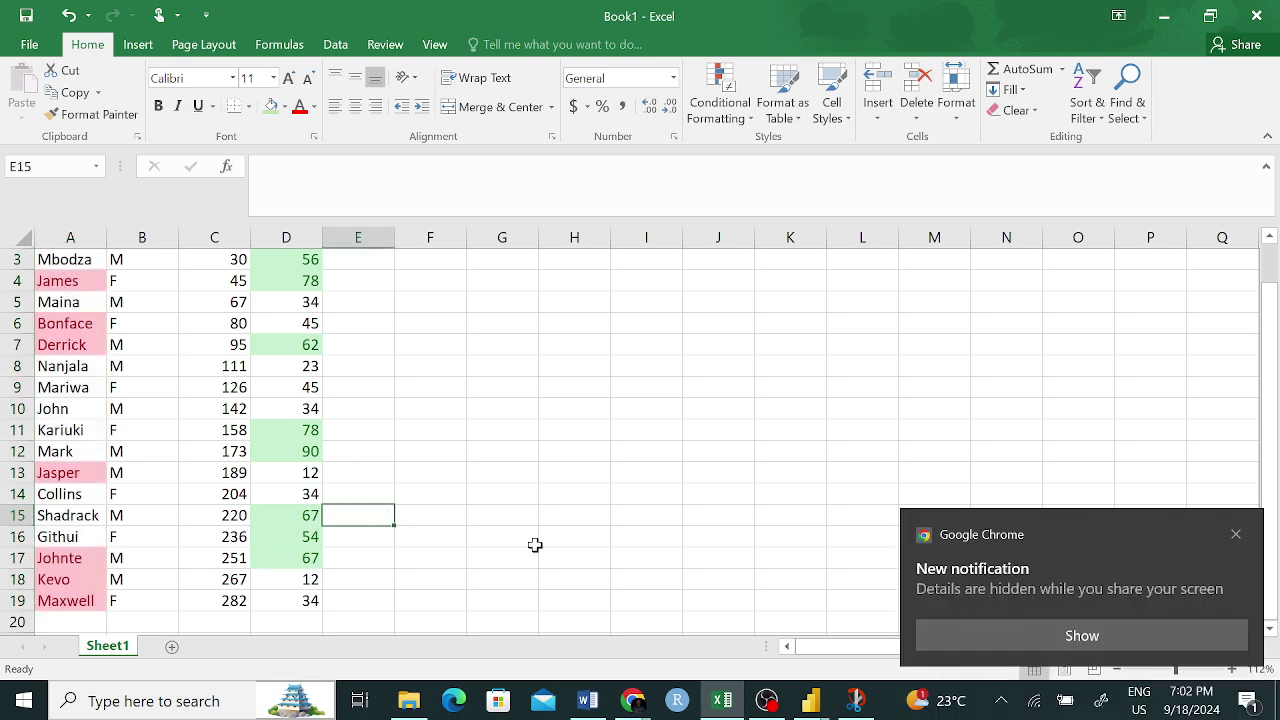
{"action": "left_click", "coordinate": [1236, 534]}
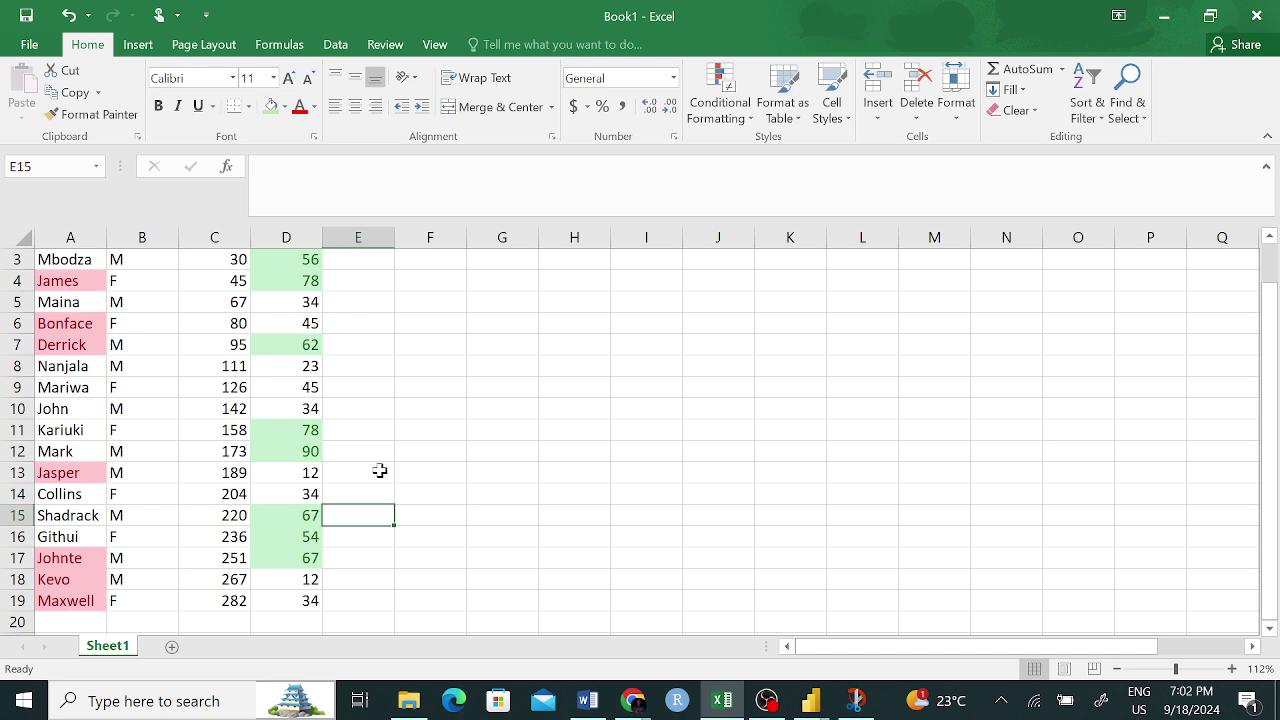
{"action": "scroll", "coordinate": [380, 469], "scroll_direction": "up", "scroll_amount": 1}
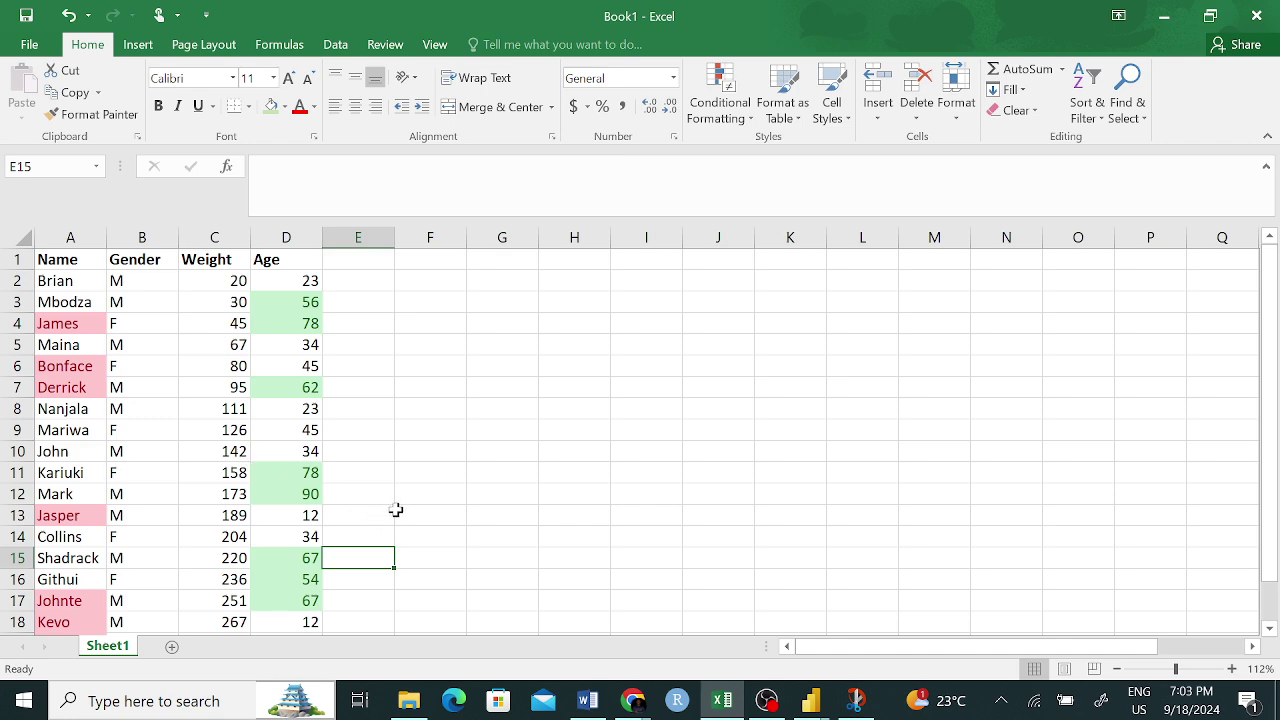
- Use Format Painter to copy blank cell F5's plain formatting over names A4:A19
{"action": "left_click", "coordinate": [233, 347]}
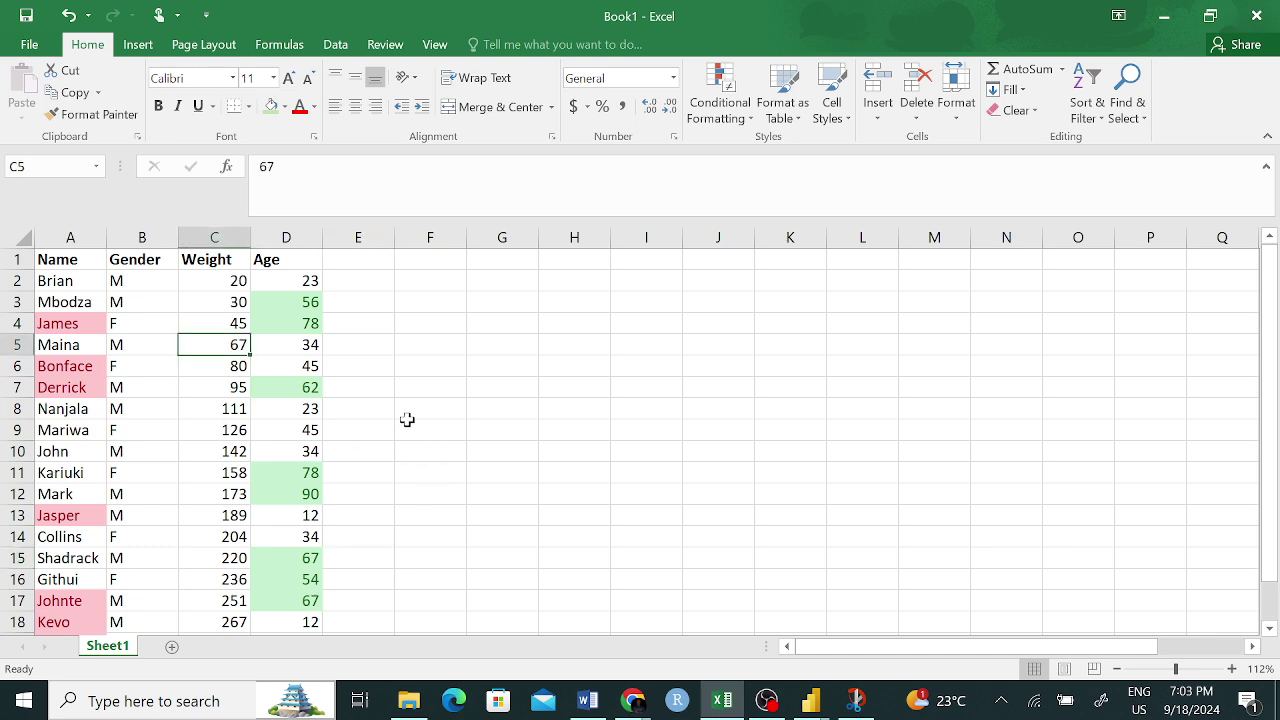
{"action": "scroll", "coordinate": [408, 420], "scroll_direction": "up", "scroll_amount": 1}
{"action": "left_click", "coordinate": [503, 362]}
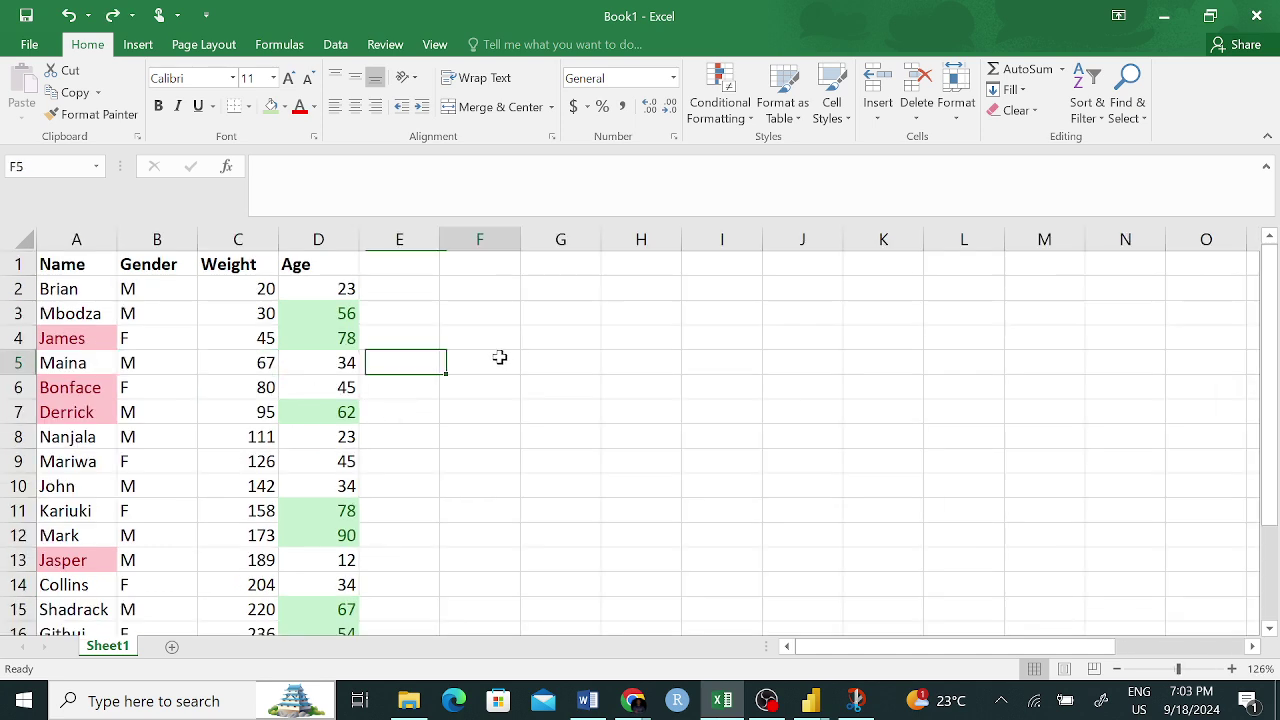
{"action": "left_click", "coordinate": [97, 92]}
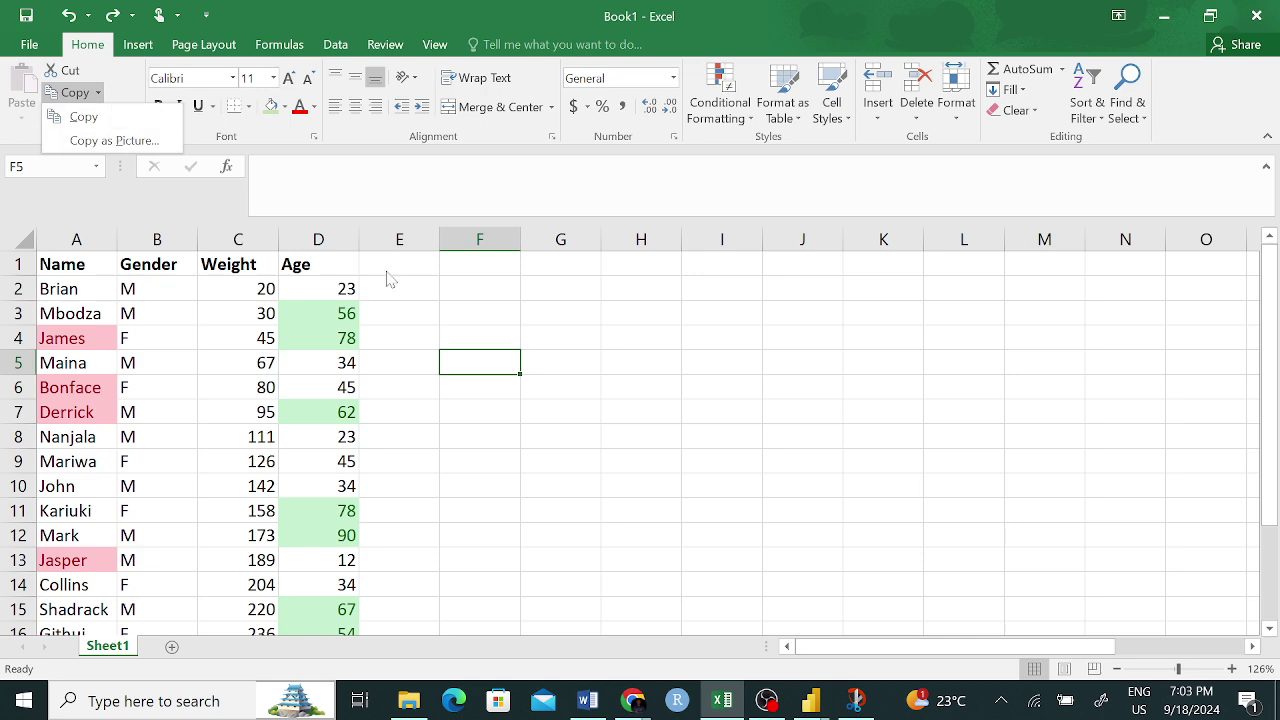
{"action": "left_click", "coordinate": [588, 482]}
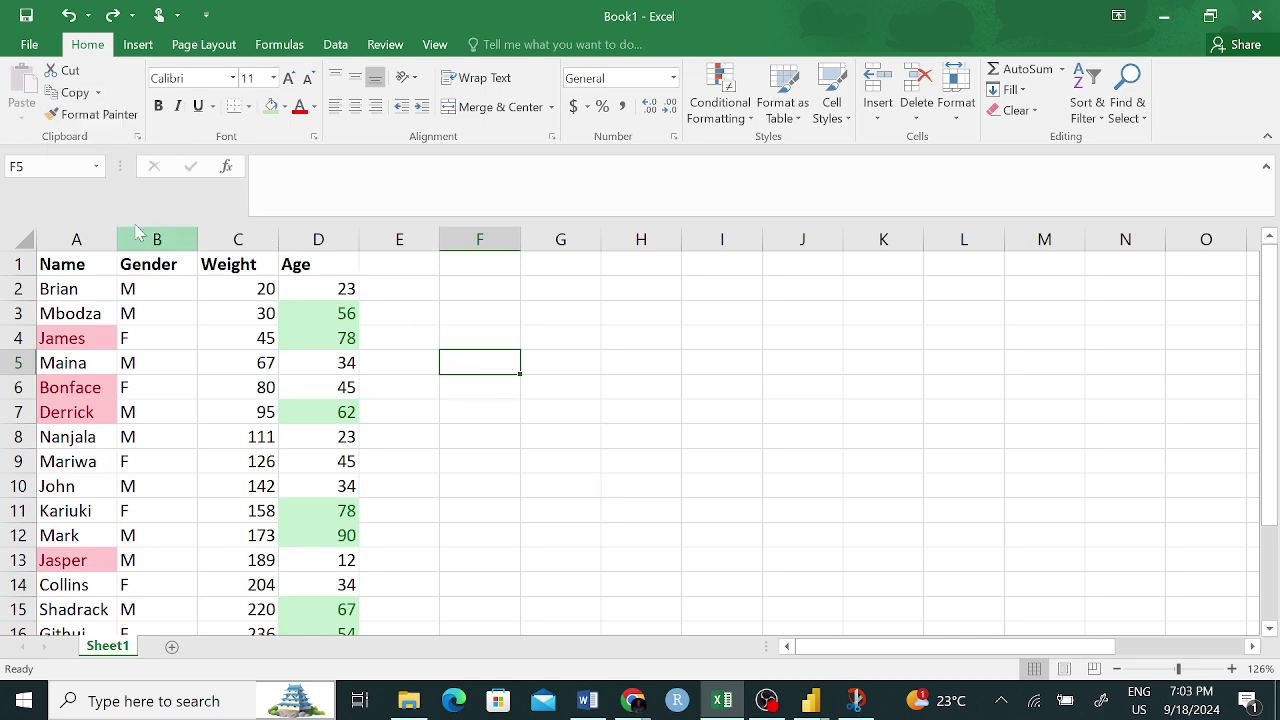
{"action": "left_click", "coordinate": [90, 114]}
{"action": "mouse_move", "coordinate": [60, 338]}
{"action": "left_mouse_down"}
{"action": "mouse_move", "coordinate": [38, 668]}
{"action": "mouse_move", "coordinate": [34, 580]}
{"action": "left_mouse_up"}
- Paint the plain formatting of Weight cells C2:C8 over the Age values, removing their green fill
{"action": "scroll", "coordinate": [417, 531], "scroll_direction": "up", "scroll_amount": 2}
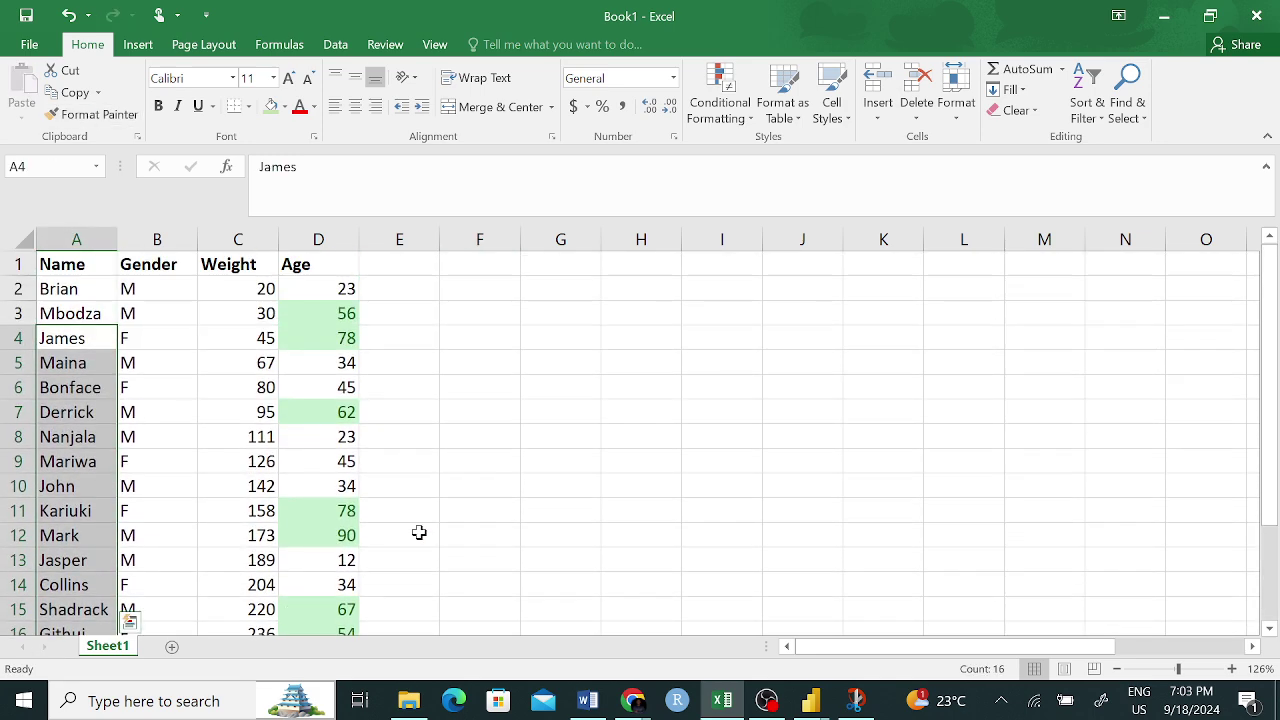
{"action": "left_click", "coordinate": [480, 456]}
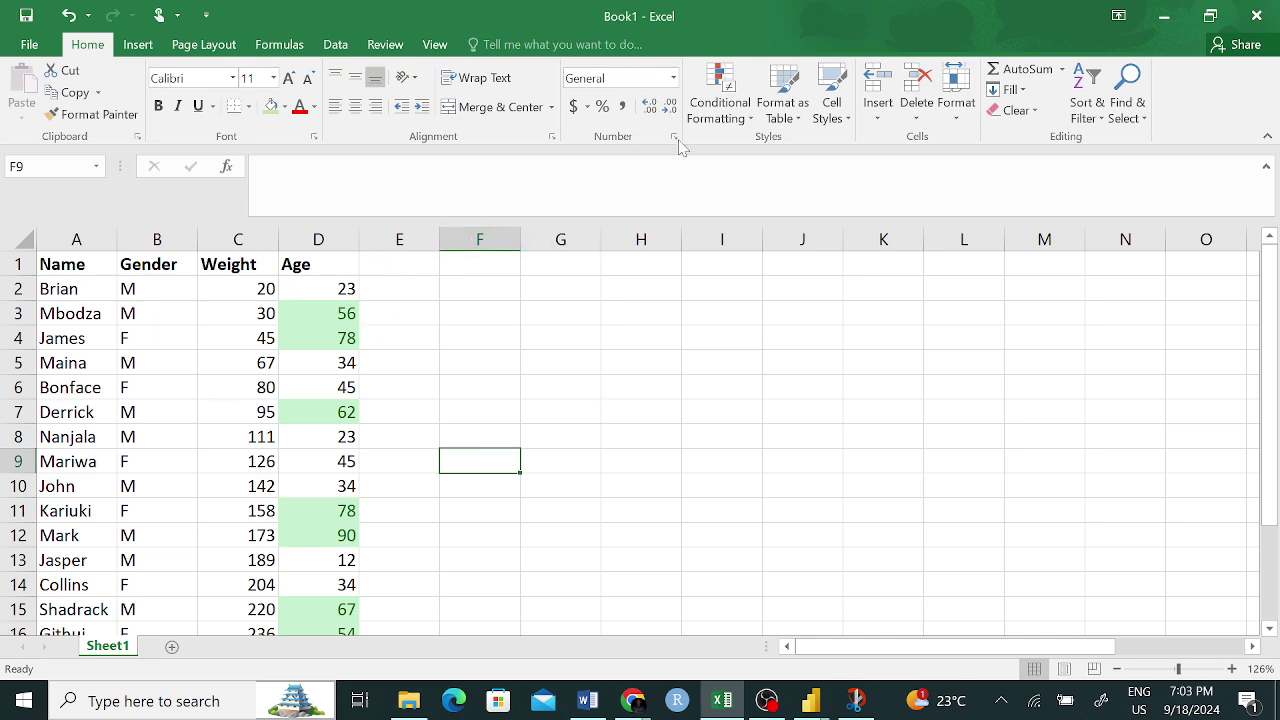
{"action": "left_click", "coordinate": [720, 104]}
{"action": "mouse_move", "coordinate": [735, 148]}
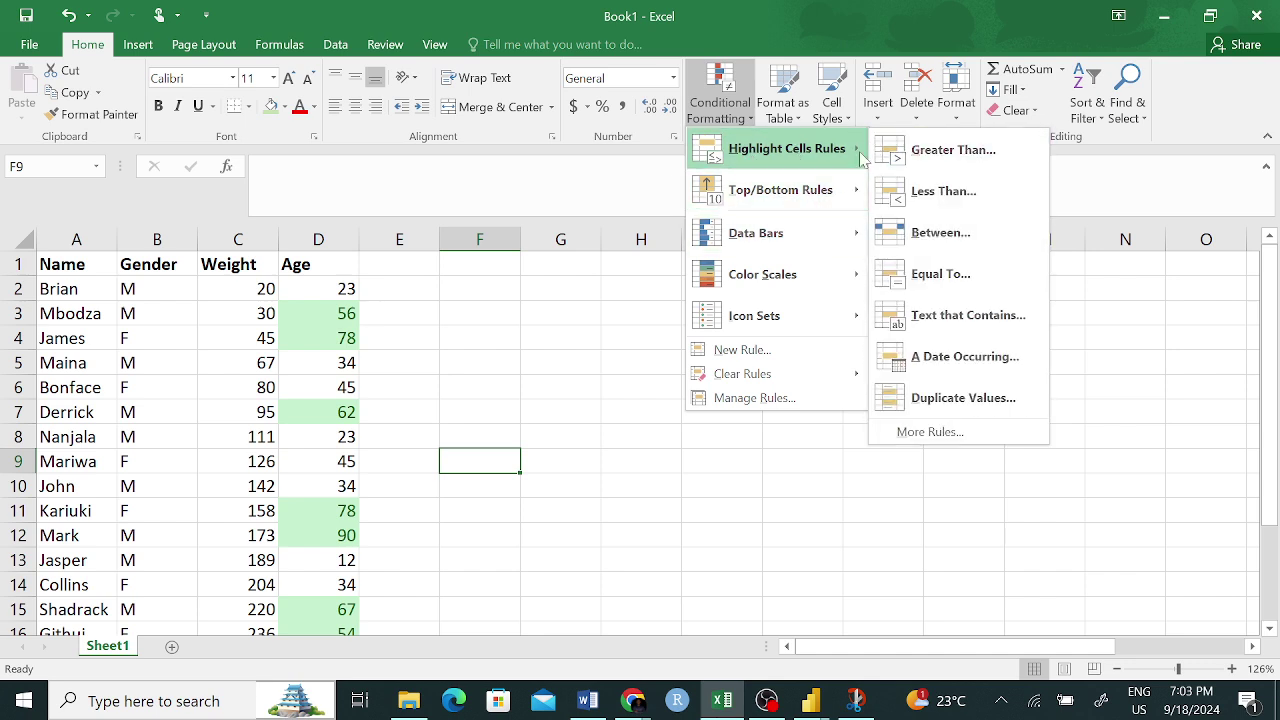
{"action": "left_click", "coordinate": [576, 388]}
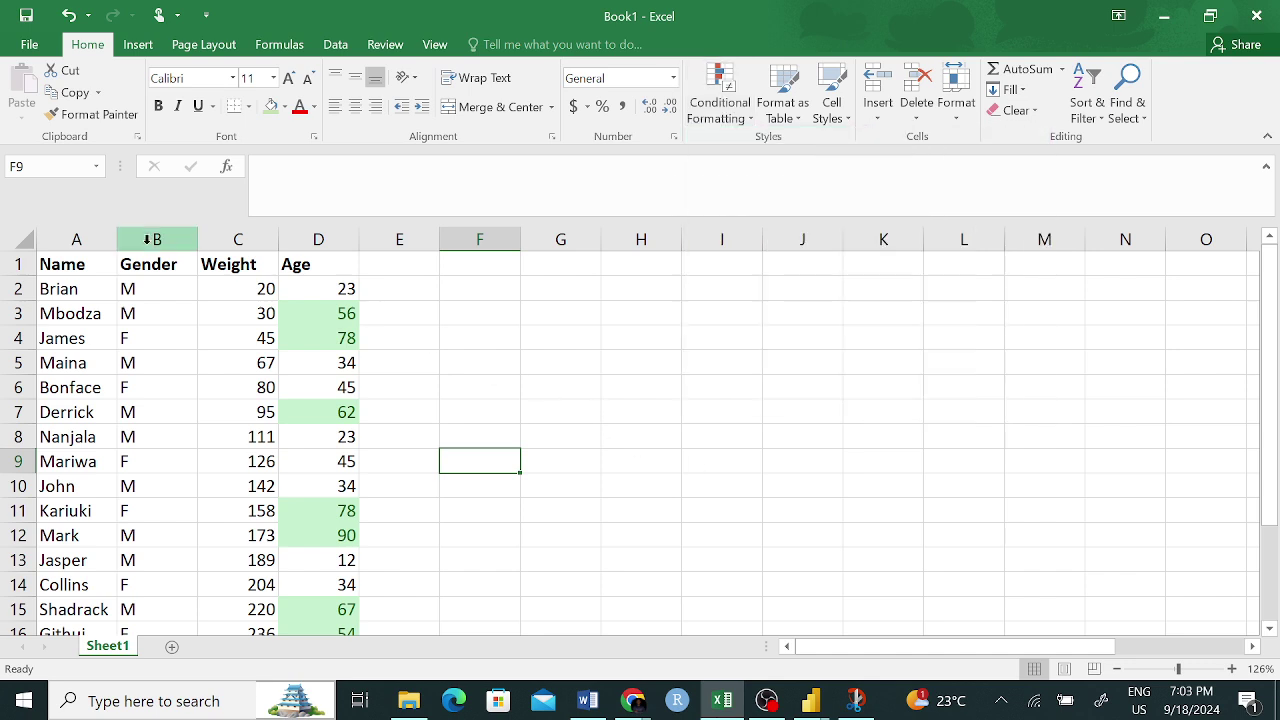
{"action": "left_click", "coordinate": [453, 330]}
{"action": "left_click_drag", "start_coordinate": [262, 290], "coordinate": [263, 437]}
{"action": "left_click", "coordinate": [92, 114]}
{"action": "mouse_move", "coordinate": [305, 288]}
{"action": "left_mouse_down"}
{"action": "mouse_move", "coordinate": [320, 331]}
{"action": "mouse_move", "coordinate": [327, 678]}
{"action": "mouse_move", "coordinate": [316, 563]}
{"action": "mouse_move", "coordinate": [316, 578]}
{"action": "left_mouse_up"}
{"action": "scroll", "coordinate": [511, 441], "scroll_direction": "up", "scroll_amount": 2}
{"action": "left_click", "coordinate": [525, 418]}
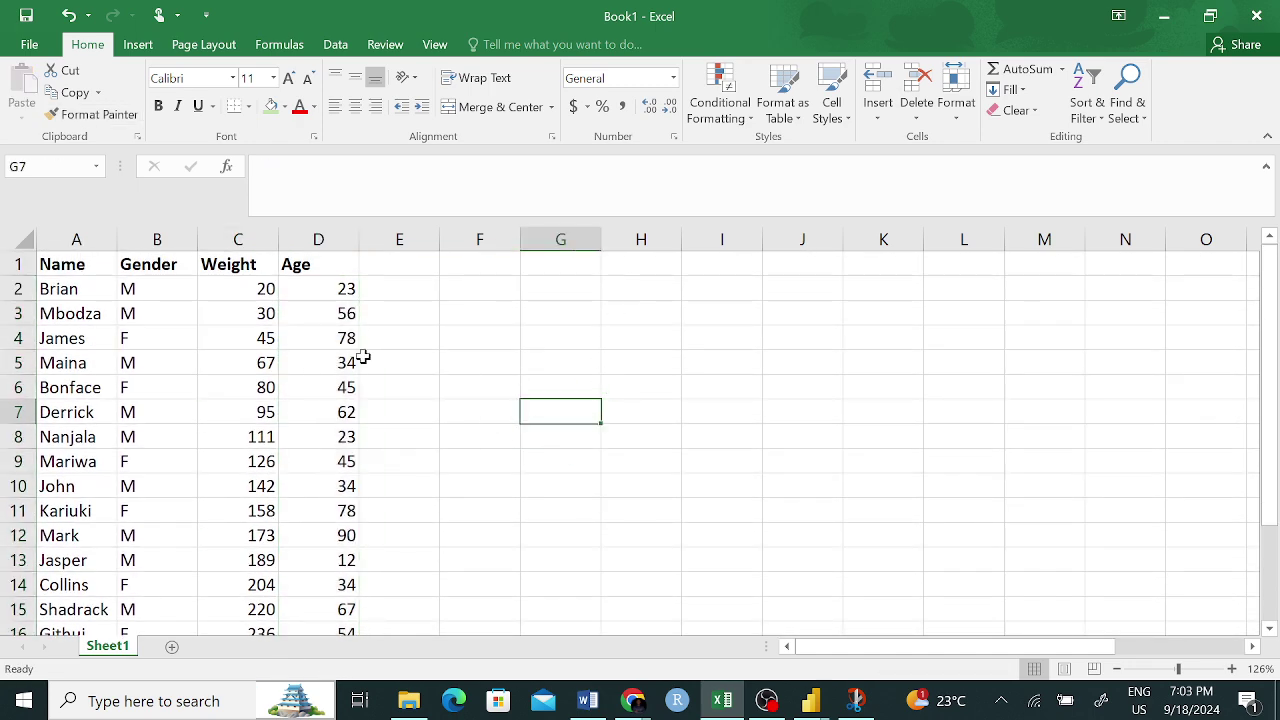
- Select Age cells D2:D19 and apply blue Gradient Fill data bars
{"action": "left_click_drag", "start_coordinate": [314, 291], "coordinate": [342, 578]}
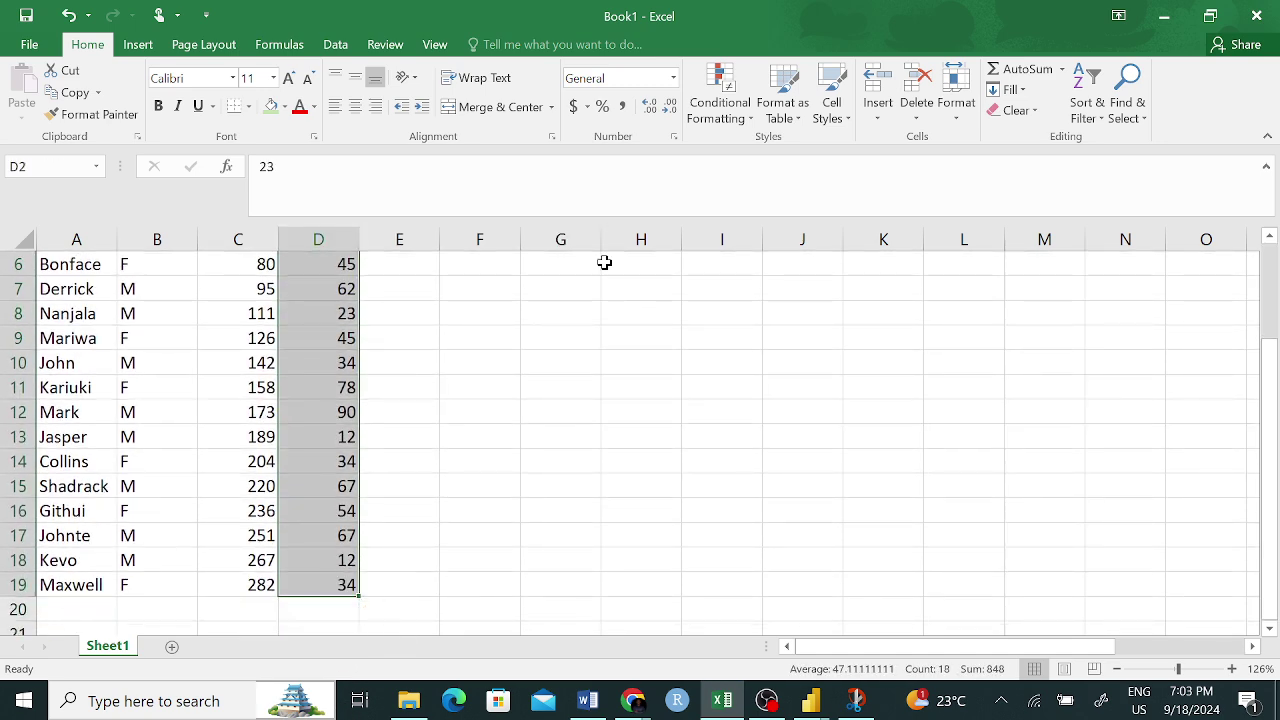
{"action": "left_click", "coordinate": [733, 100]}
{"action": "mouse_move", "coordinate": [800, 233]}
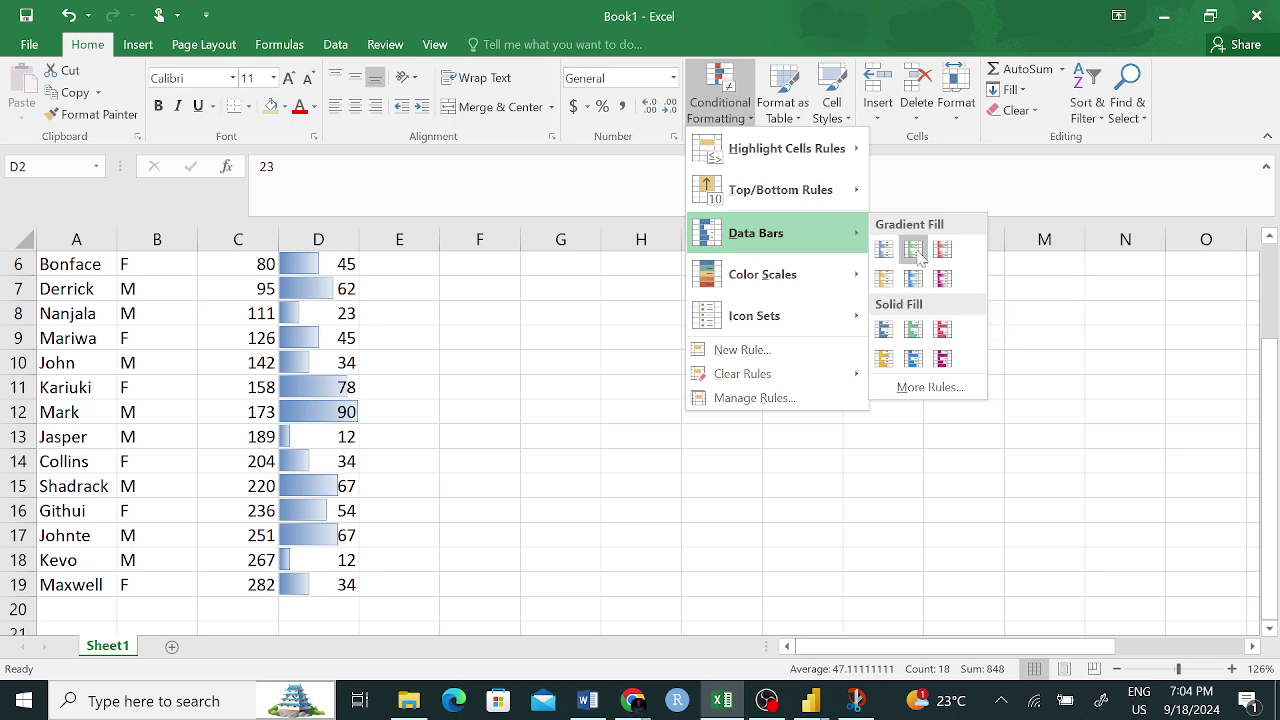
{"action": "left_click", "coordinate": [884, 250]}
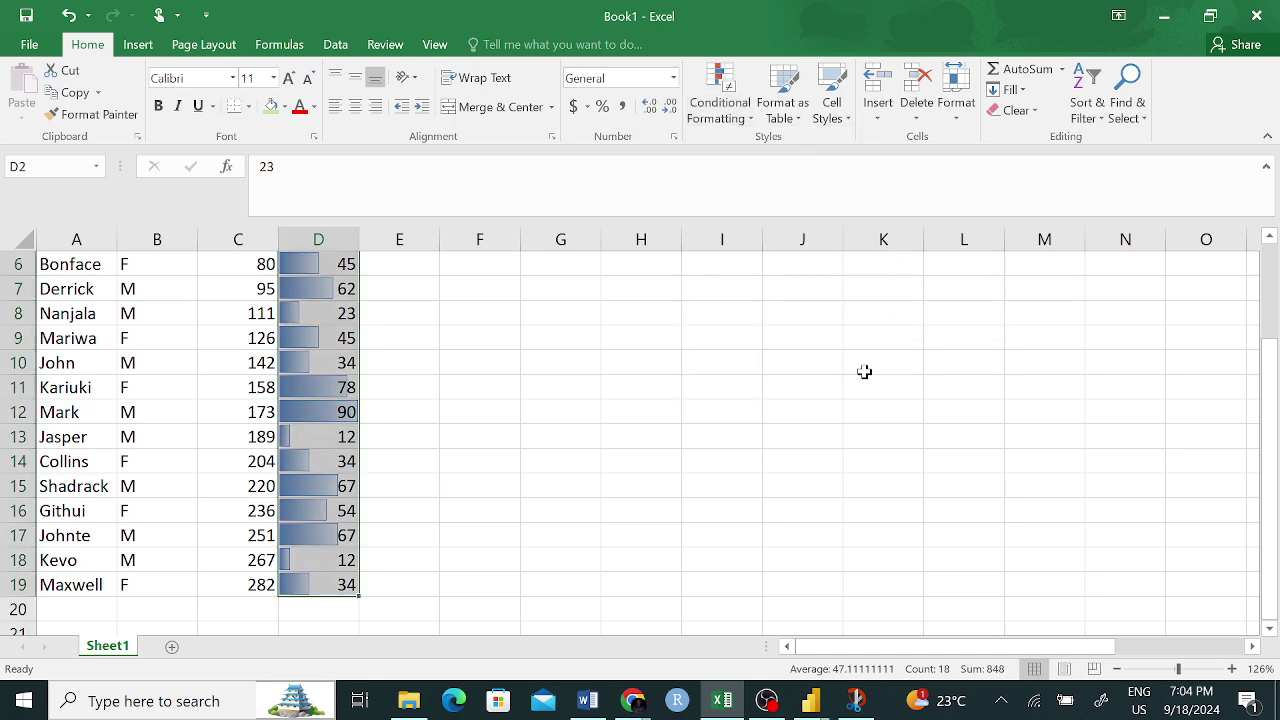
{"action": "left_click", "coordinate": [591, 431]}
{"action": "scroll", "coordinate": [466, 441], "scroll_direction": "up", "scroll_amount": 2}
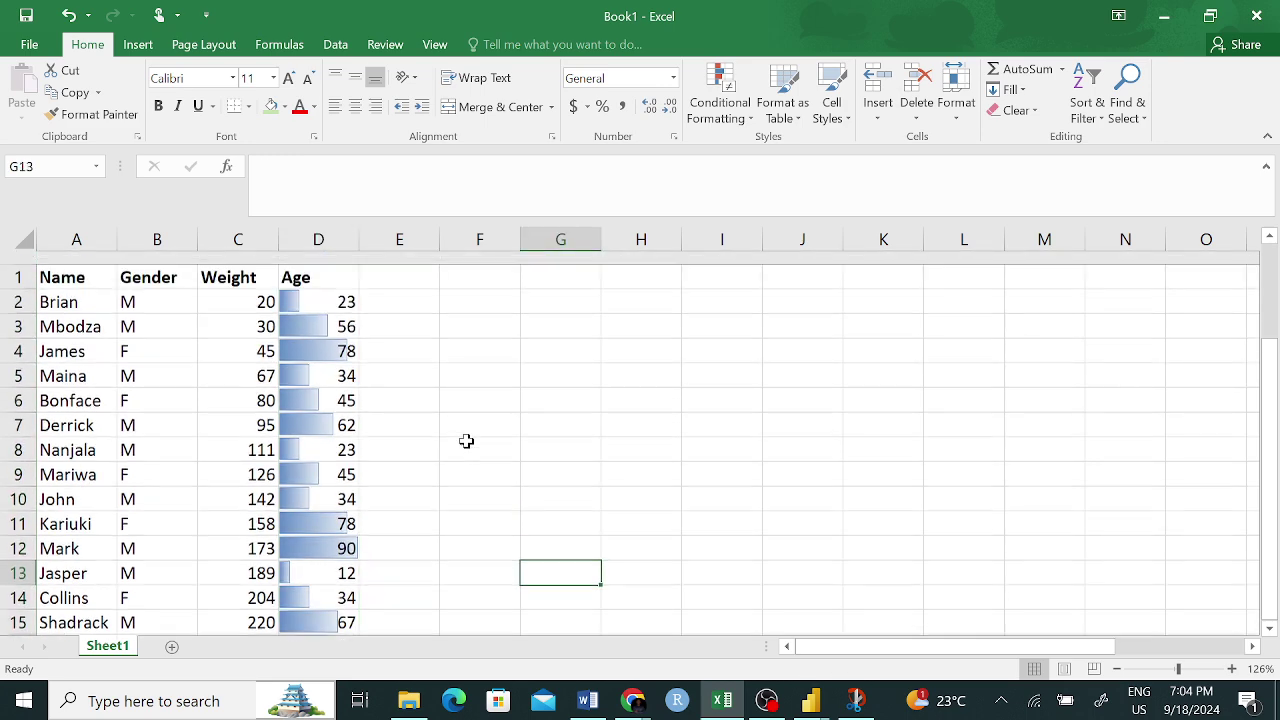
{"action": "scroll", "coordinate": [402, 480], "scroll_direction": "down", "scroll_amount": 1}
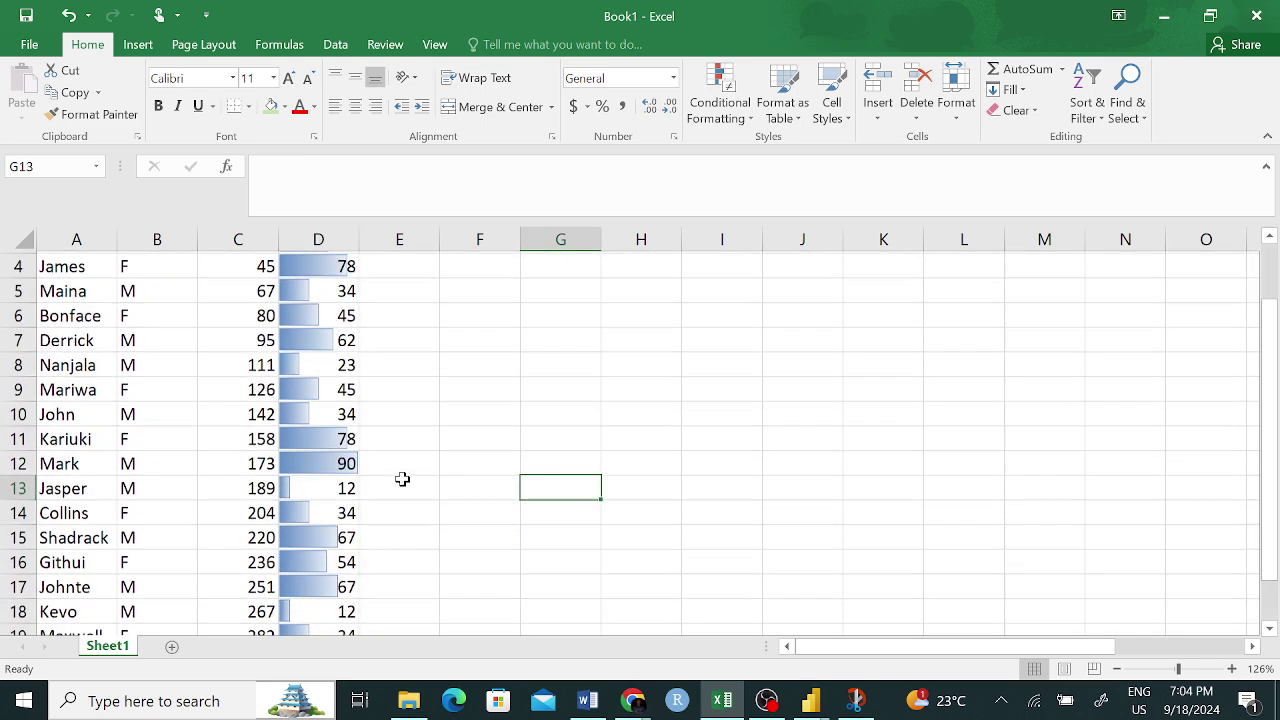
{"action": "scroll", "coordinate": [402, 470], "scroll_direction": "down", "scroll_amount": 1}
{"action": "scroll", "coordinate": [408, 452], "scroll_direction": "up", "scroll_amount": 2}
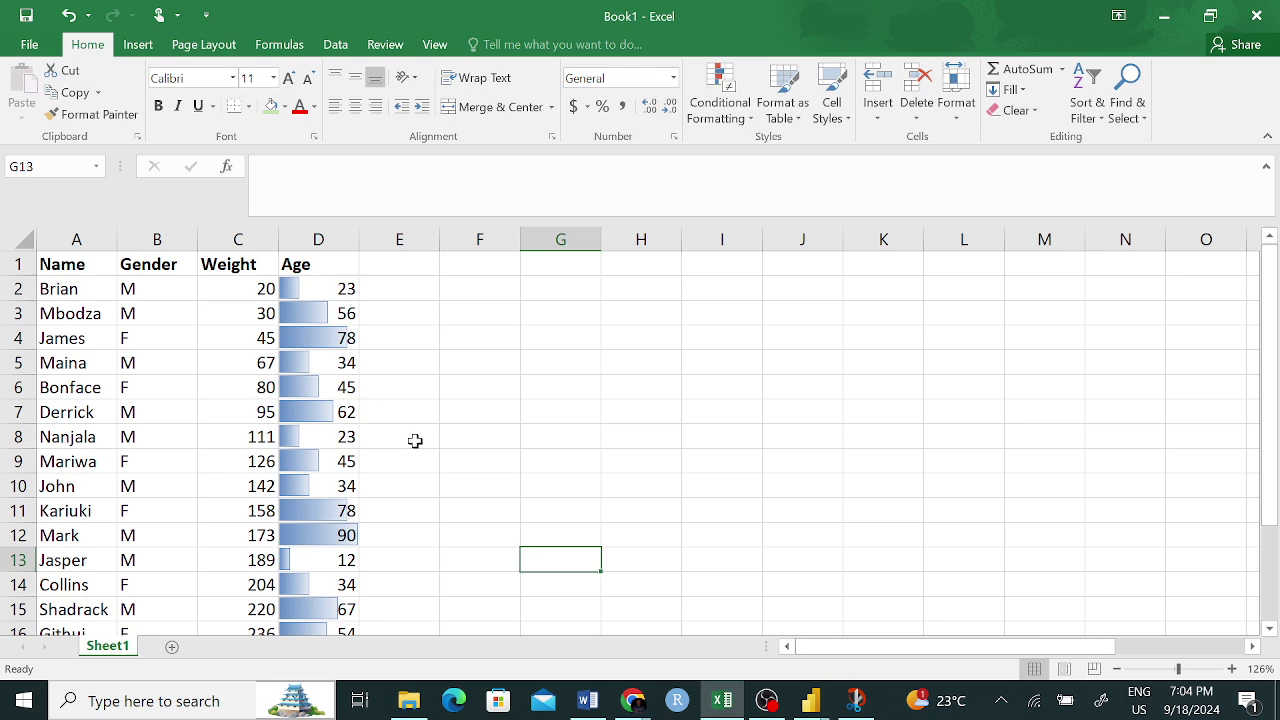
{"action": "scroll", "coordinate": [415, 441], "scroll_direction": "down", "scroll_amount": 2}
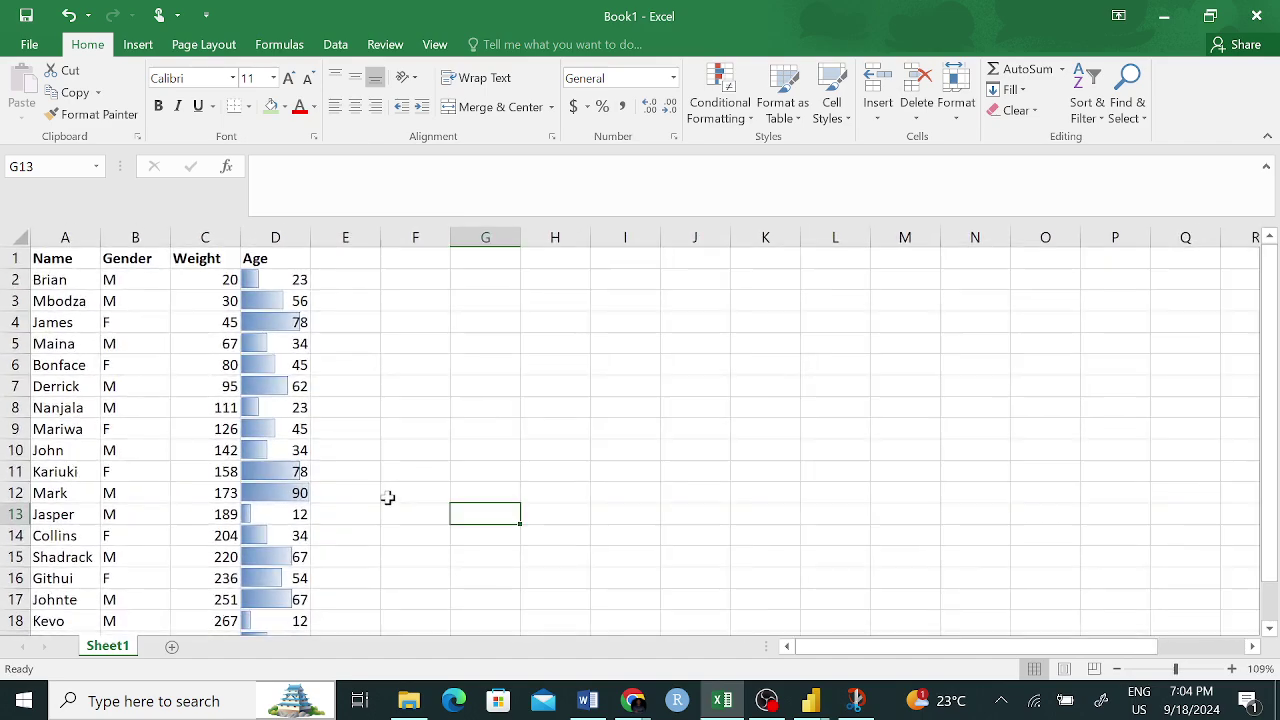
{"action": "scroll", "coordinate": [406, 540], "scroll_direction": "down", "scroll_amount": 2}
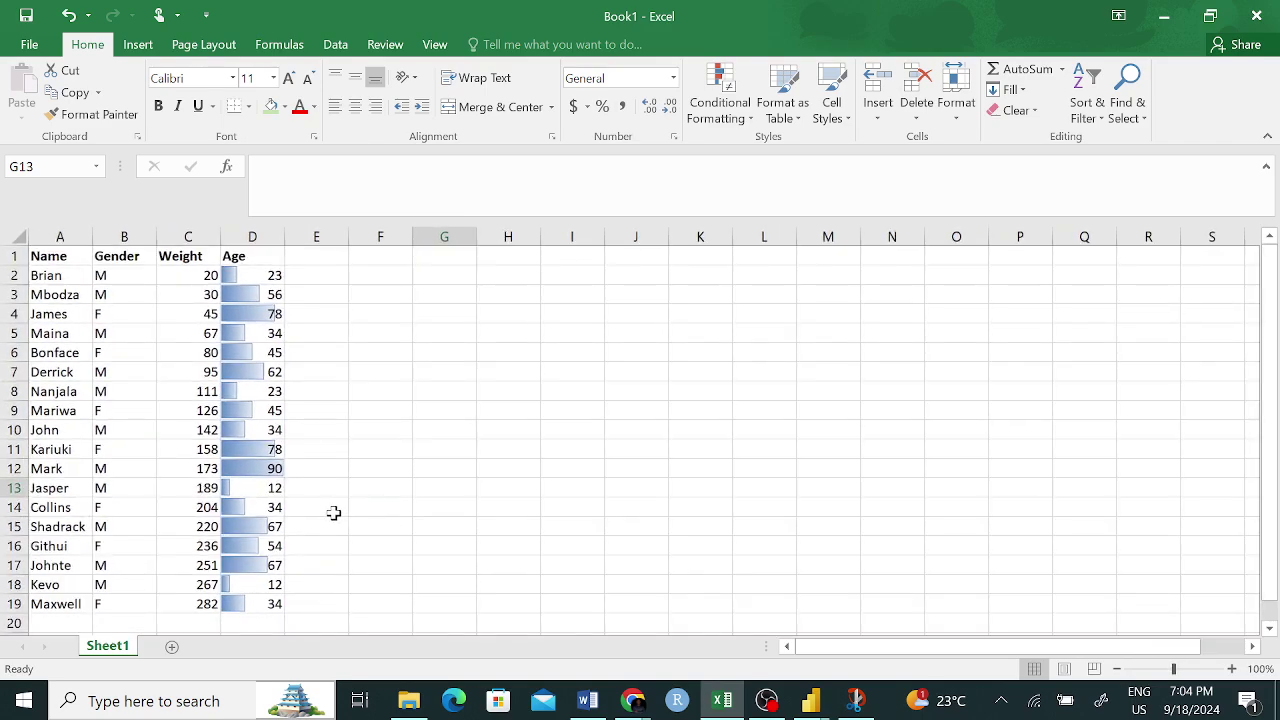
{"action": "scroll", "coordinate": [334, 514], "scroll_direction": "up", "scroll_amount": 1}
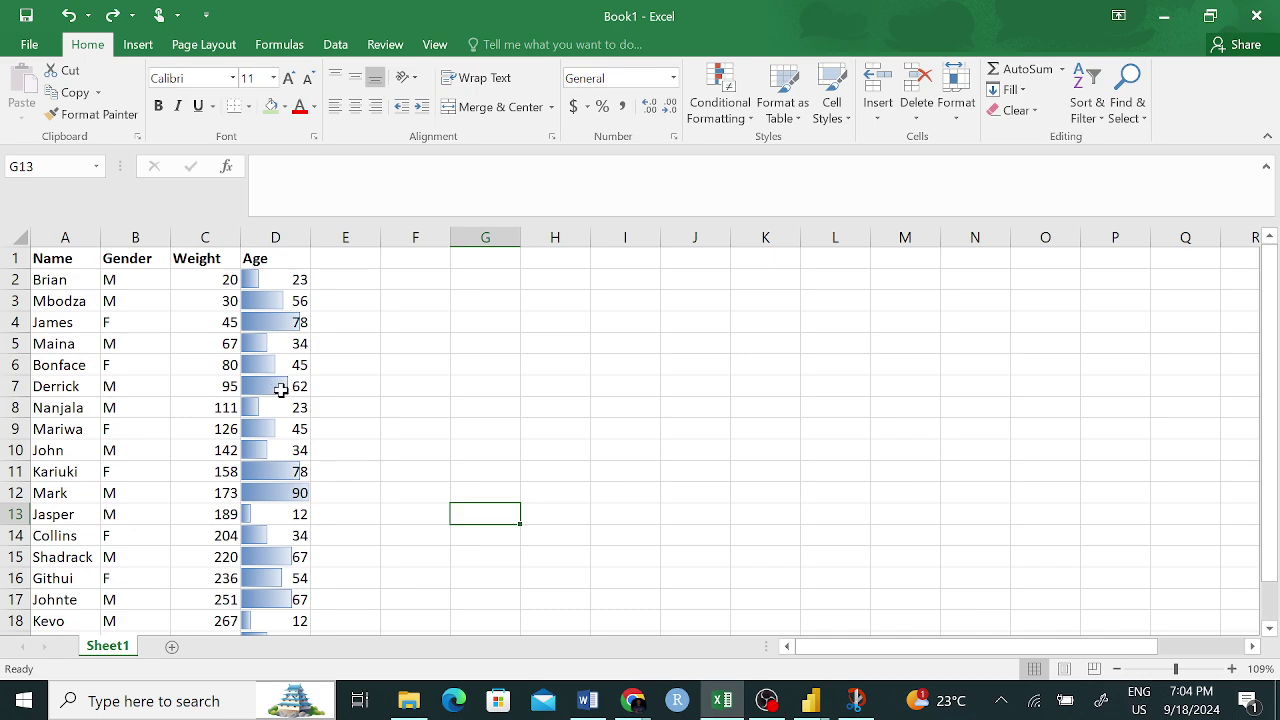
{"action": "scroll", "coordinate": [281, 390], "scroll_direction": "up", "scroll_amount": 1}
{"action": "scroll", "coordinate": [420, 386], "scroll_direction": "down", "scroll_amount": 3}
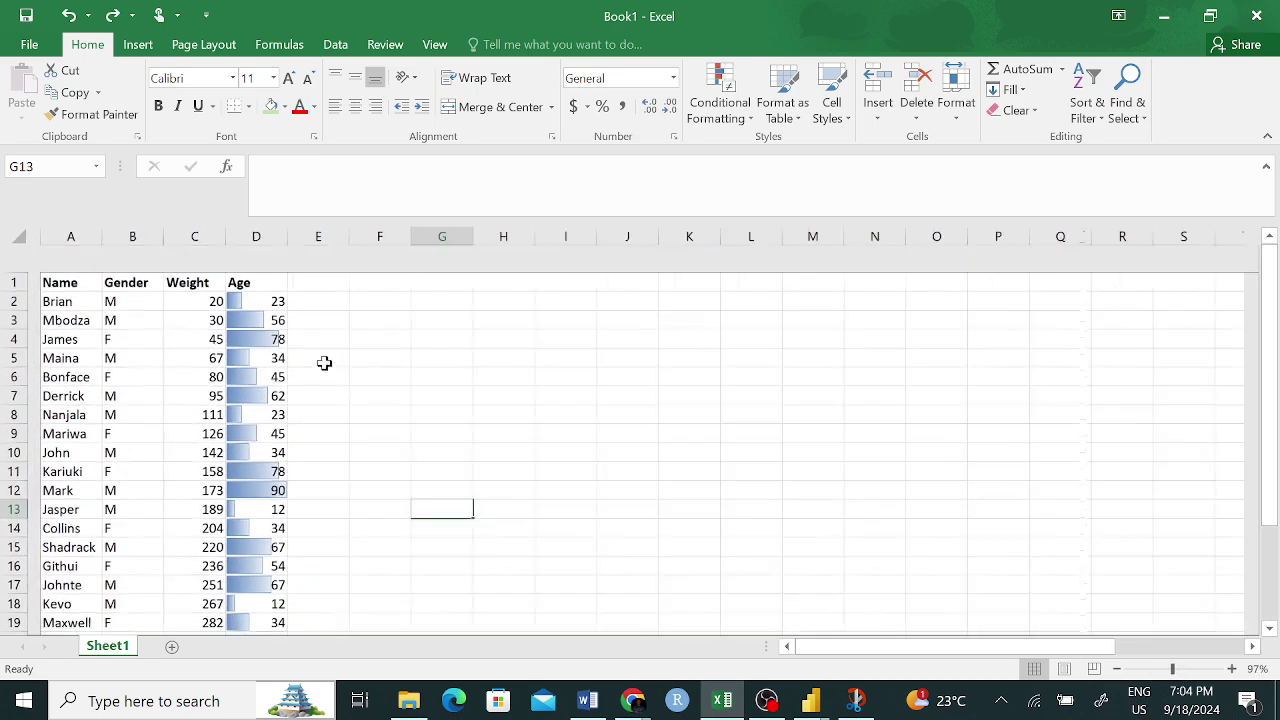
{"action": "left_click_drag", "start_coordinate": [240, 272], "coordinate": [238, 596]}
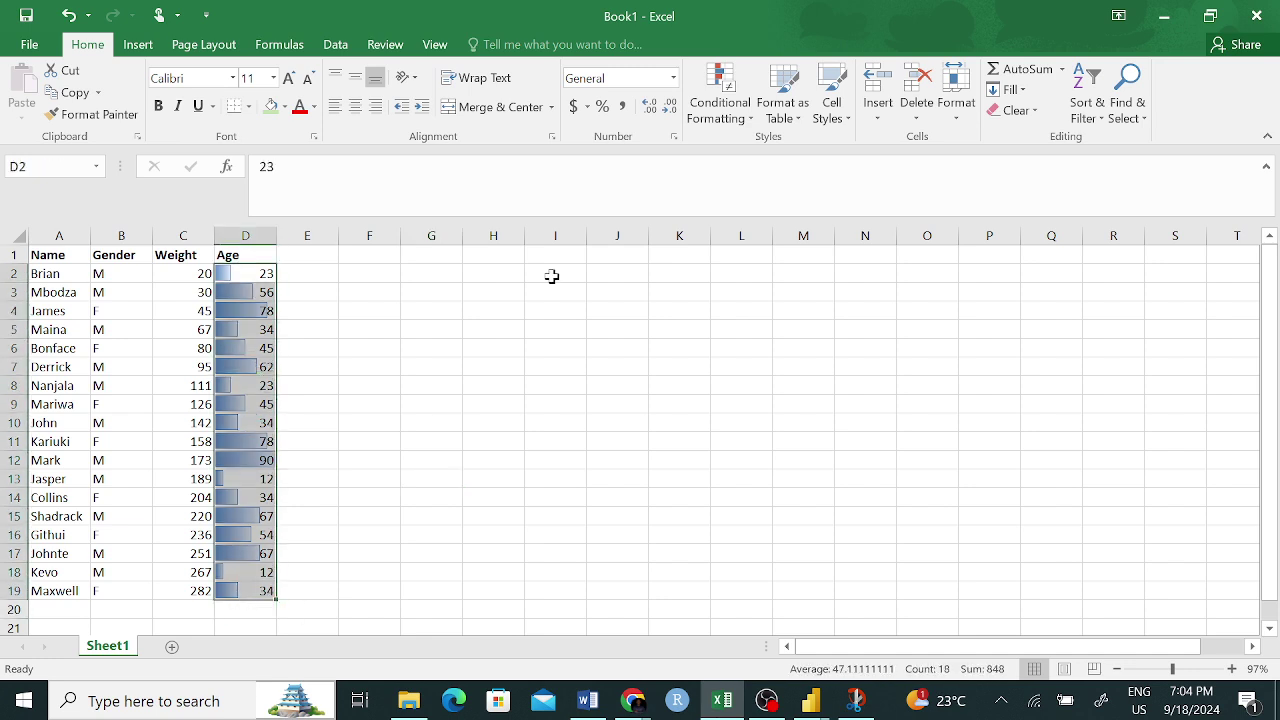
- Replace the Age column's blue data bars with the magenta Gradient Fill data bars
{"action": "left_click", "coordinate": [712, 100]}
{"action": "mouse_move", "coordinate": [760, 233]}
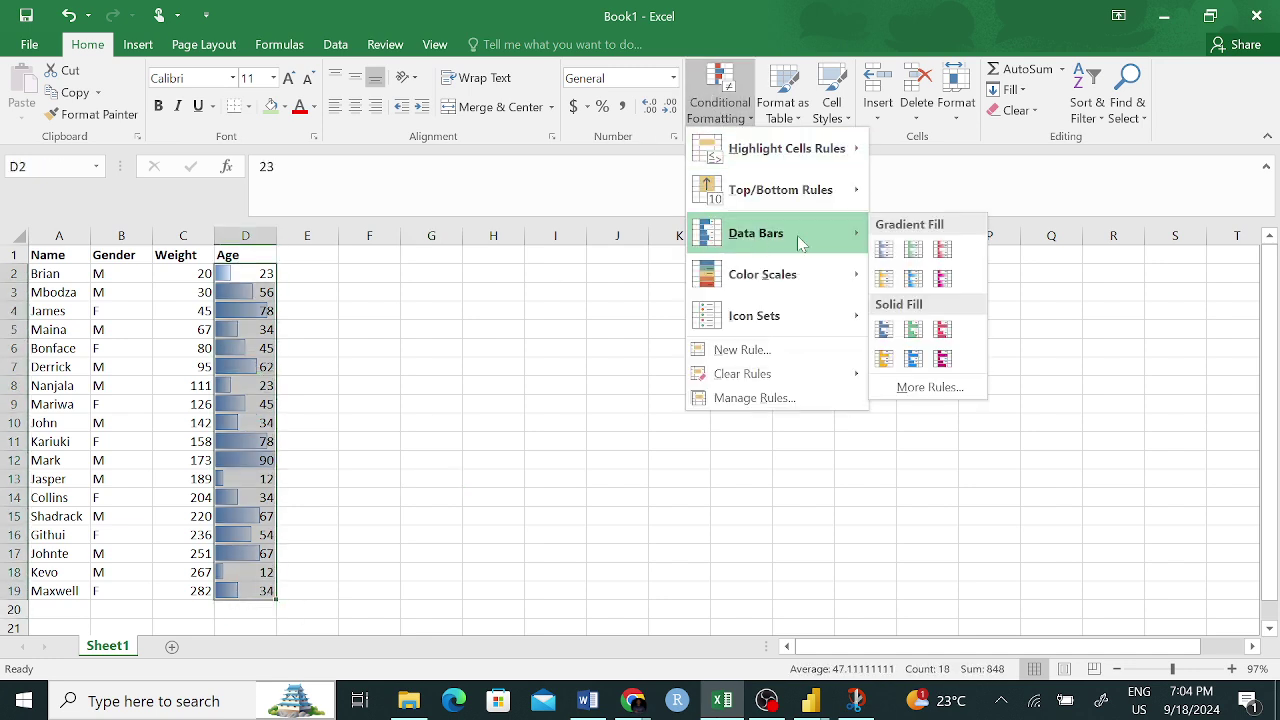
{"action": "left_click", "coordinate": [943, 279]}
{"action": "left_click", "coordinate": [496, 486]}
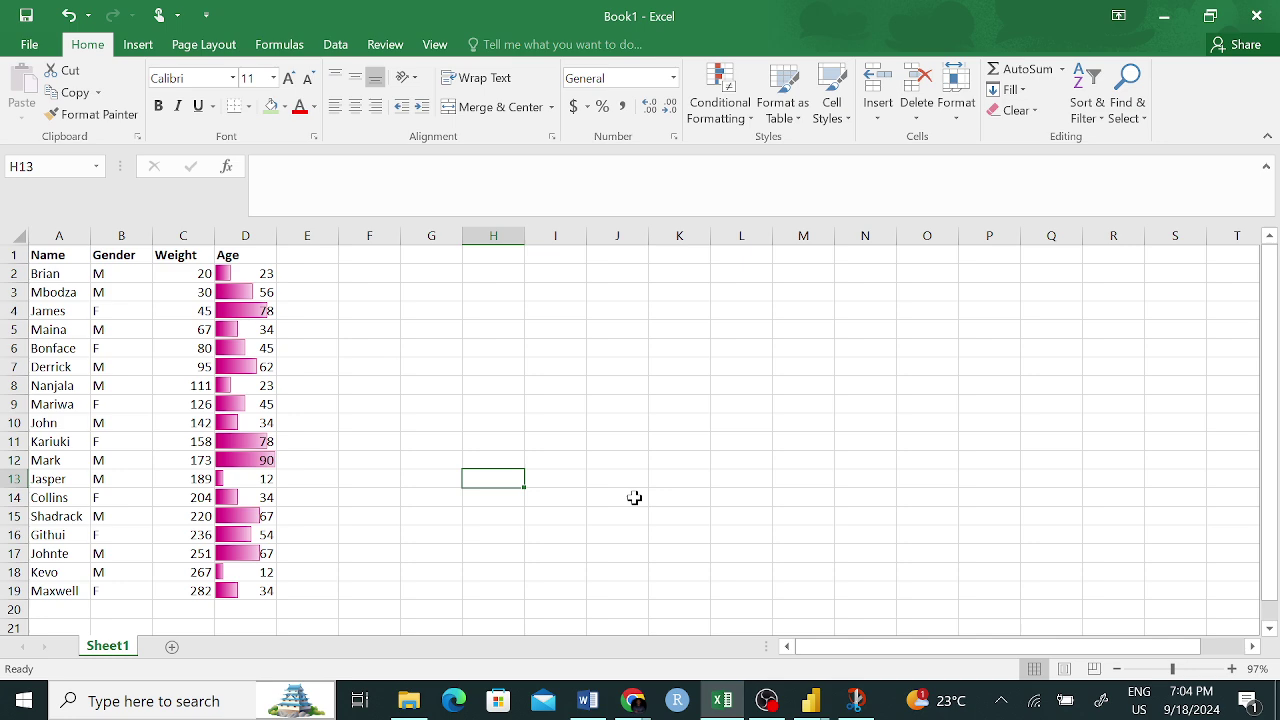
{"action": "left_click", "coordinate": [719, 98]}
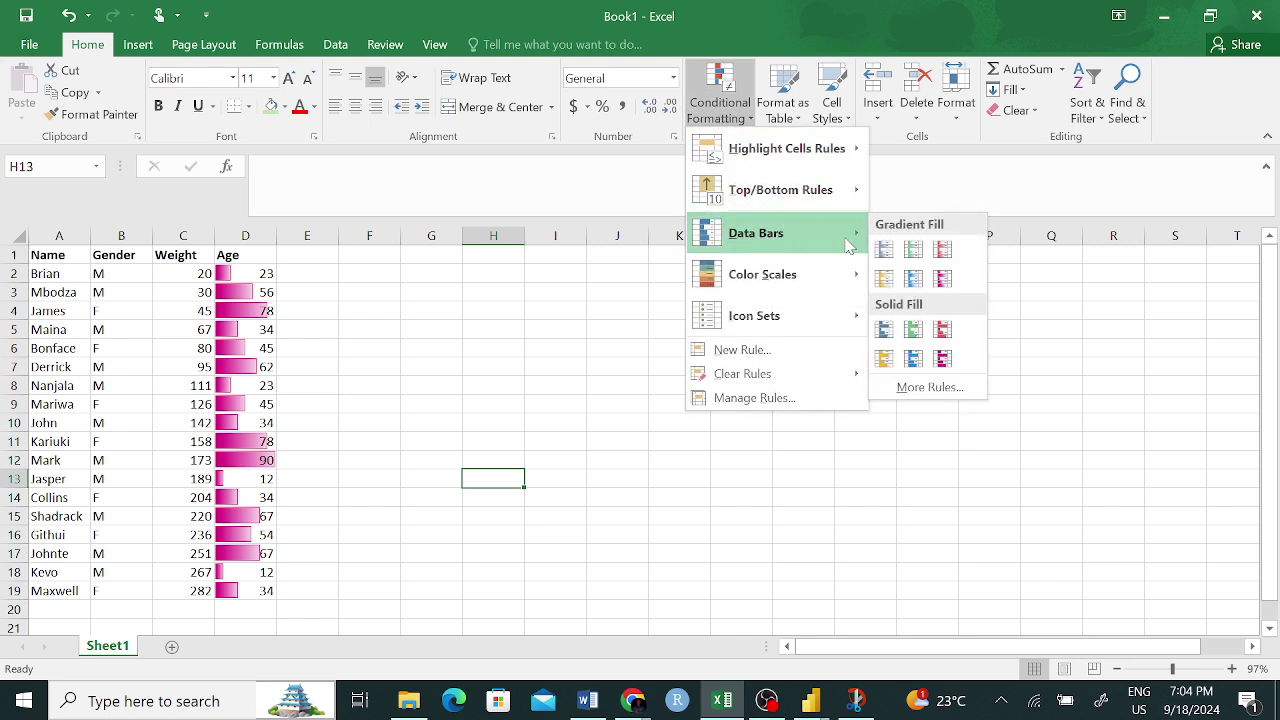
{"action": "left_click", "coordinate": [410, 401]}
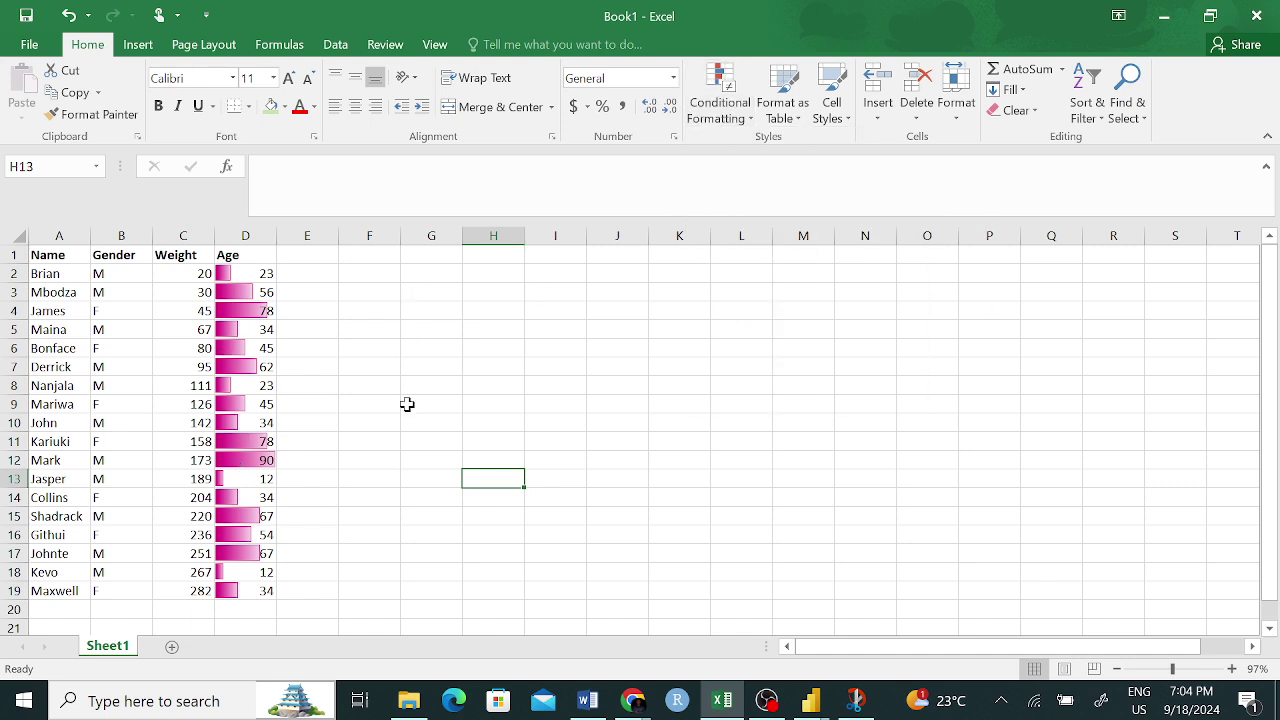
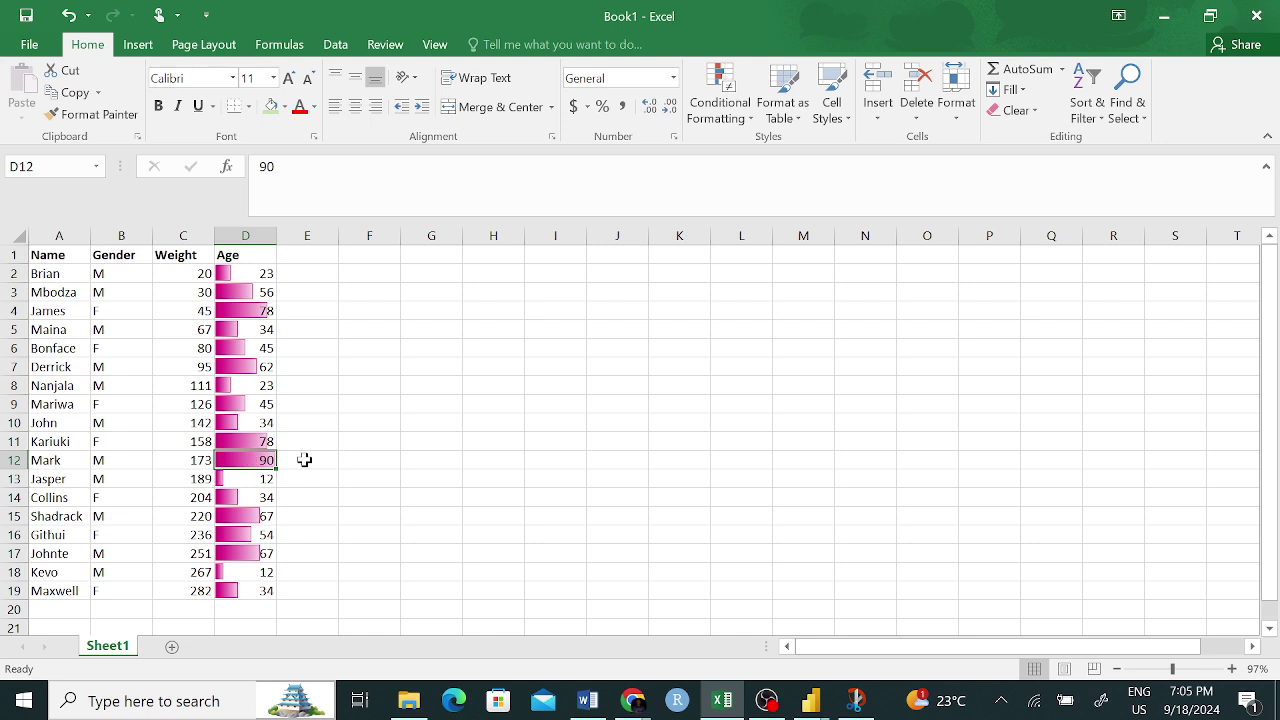
- Widen Age column D so its magenta data bars stretch out, with 90 the longest
{"action": "left_click", "coordinate": [304, 459]}
{"action": "left_click", "coordinate": [258, 459]}
{"action": "left_click", "coordinate": [432, 475]}
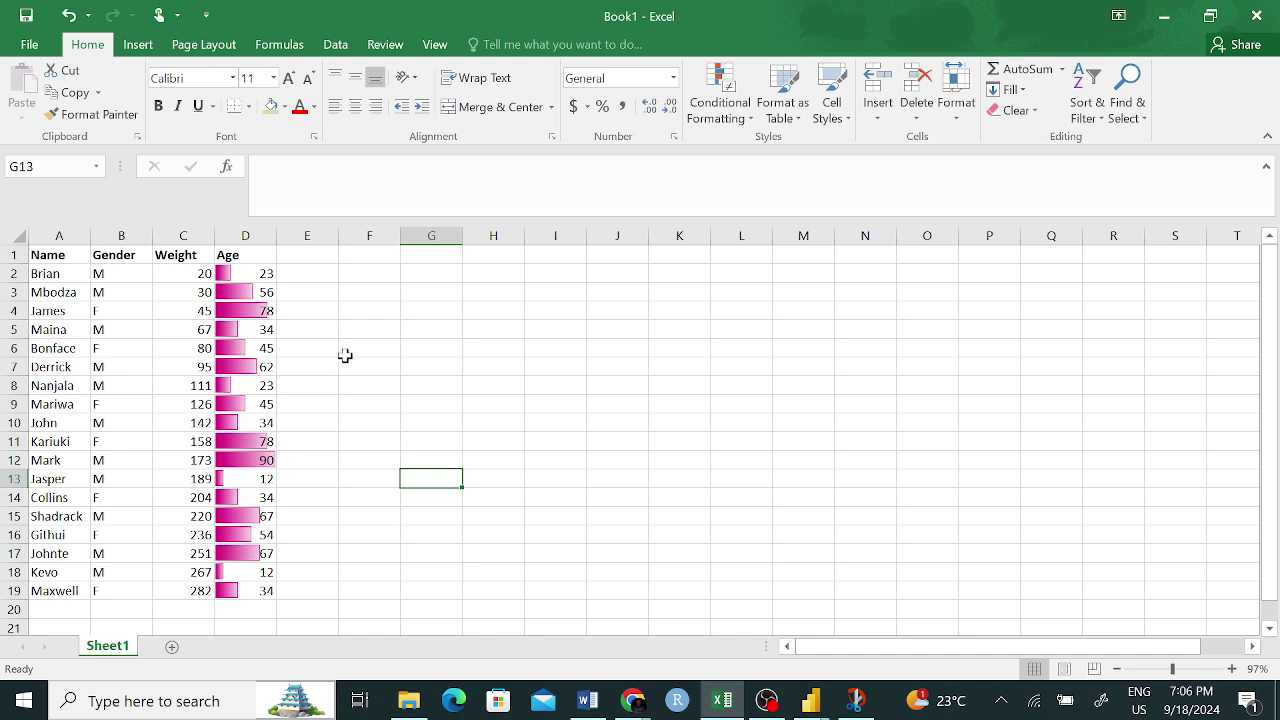
{"action": "left_click_drag", "start_coordinate": [283, 239], "coordinate": [394, 227]}
{"action": "left_click", "coordinate": [538, 440]}
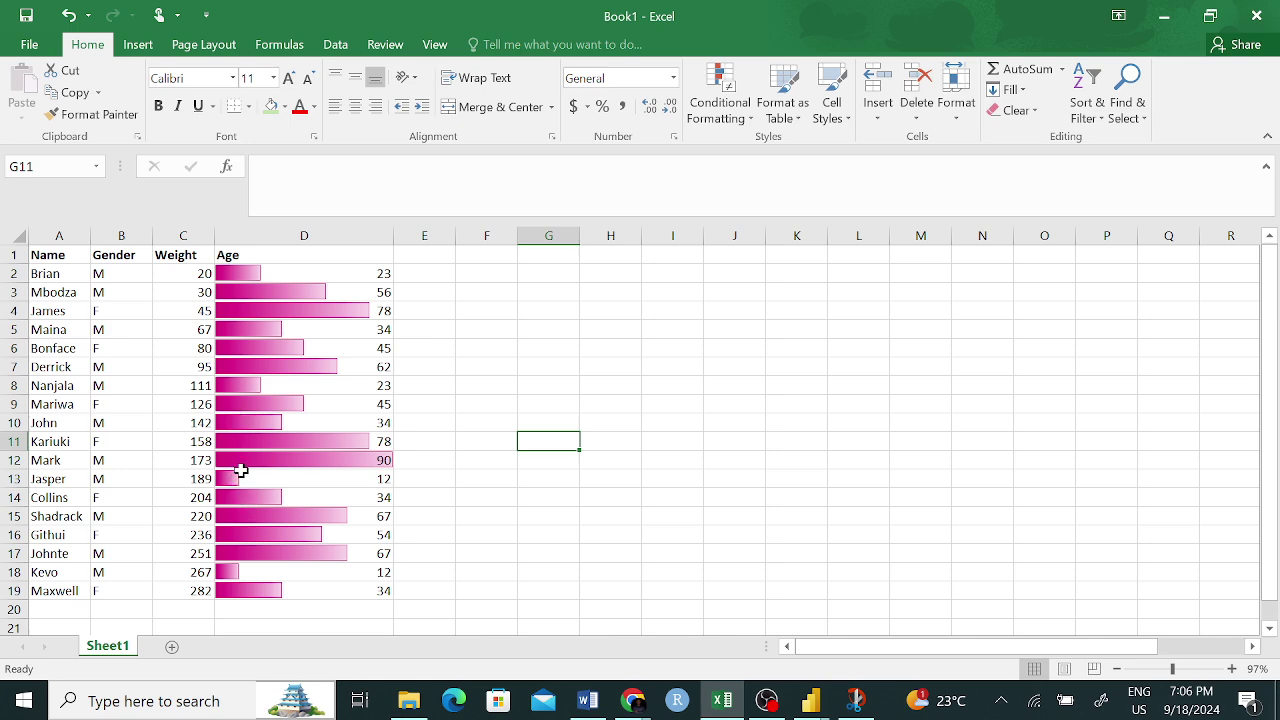
{"action": "left_click", "coordinate": [232, 572]}
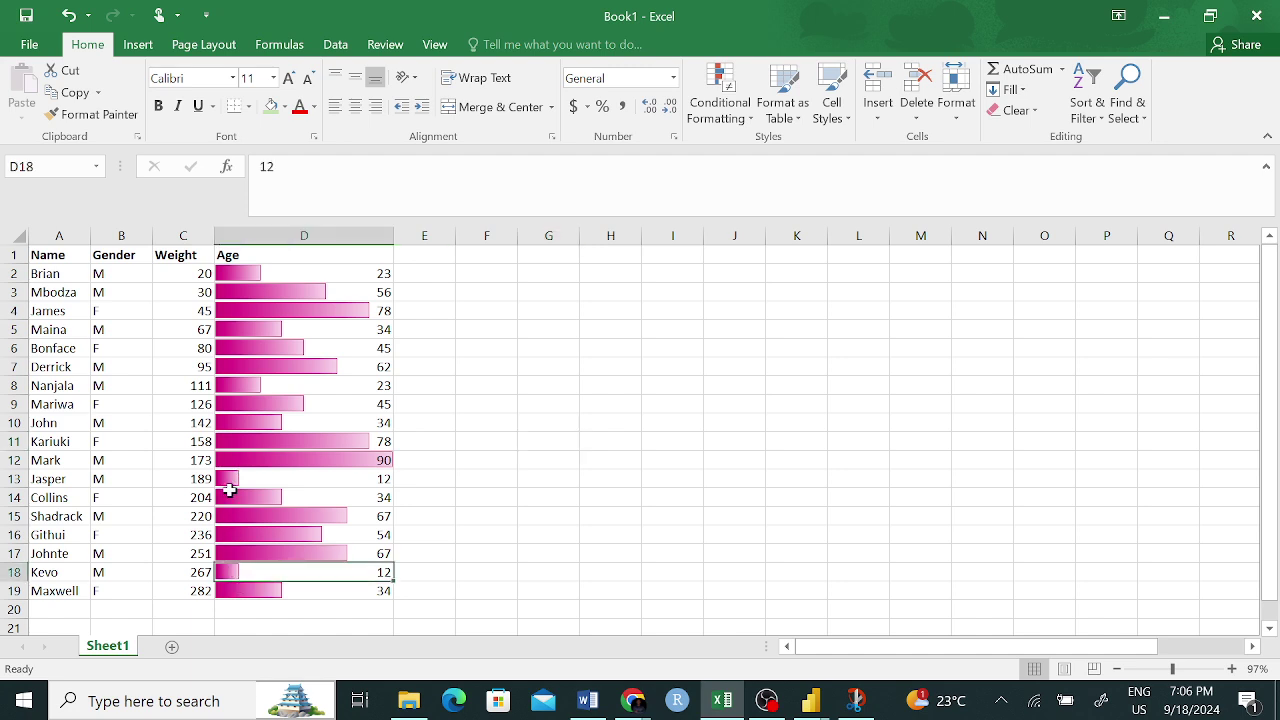
{"action": "left_click", "coordinate": [230, 479]}
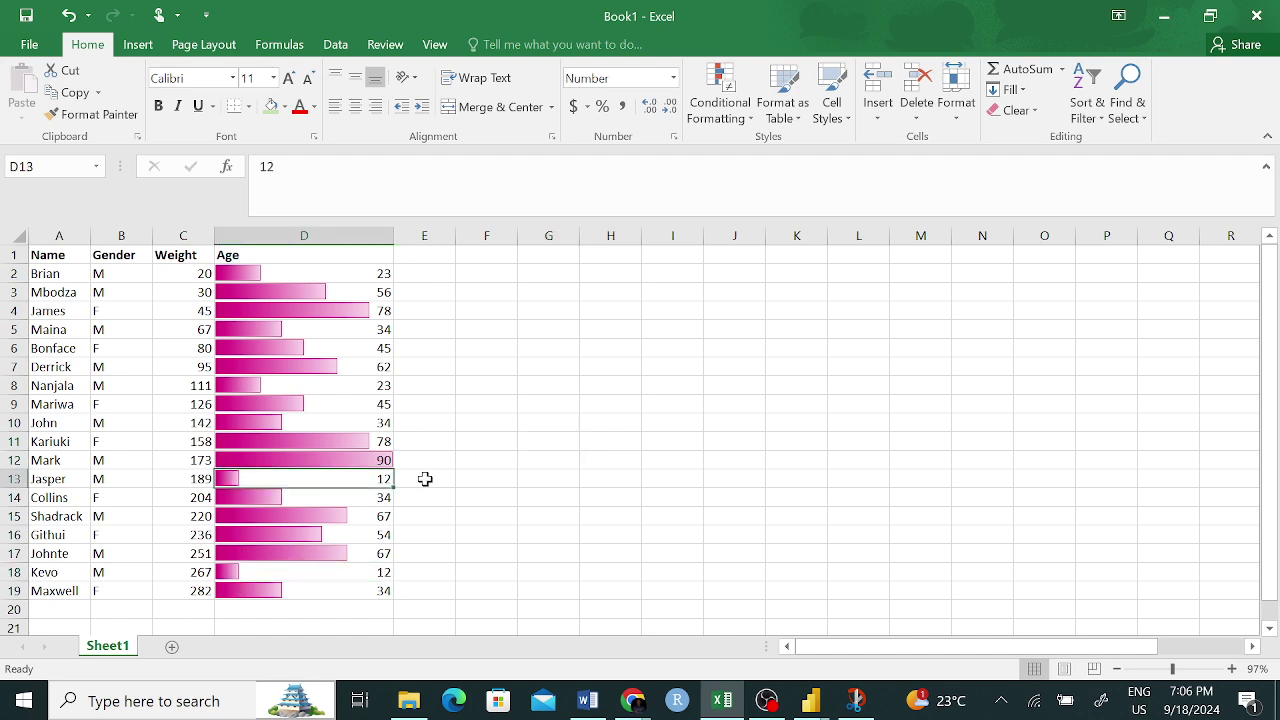
{"action": "left_click", "coordinate": [464, 465]}
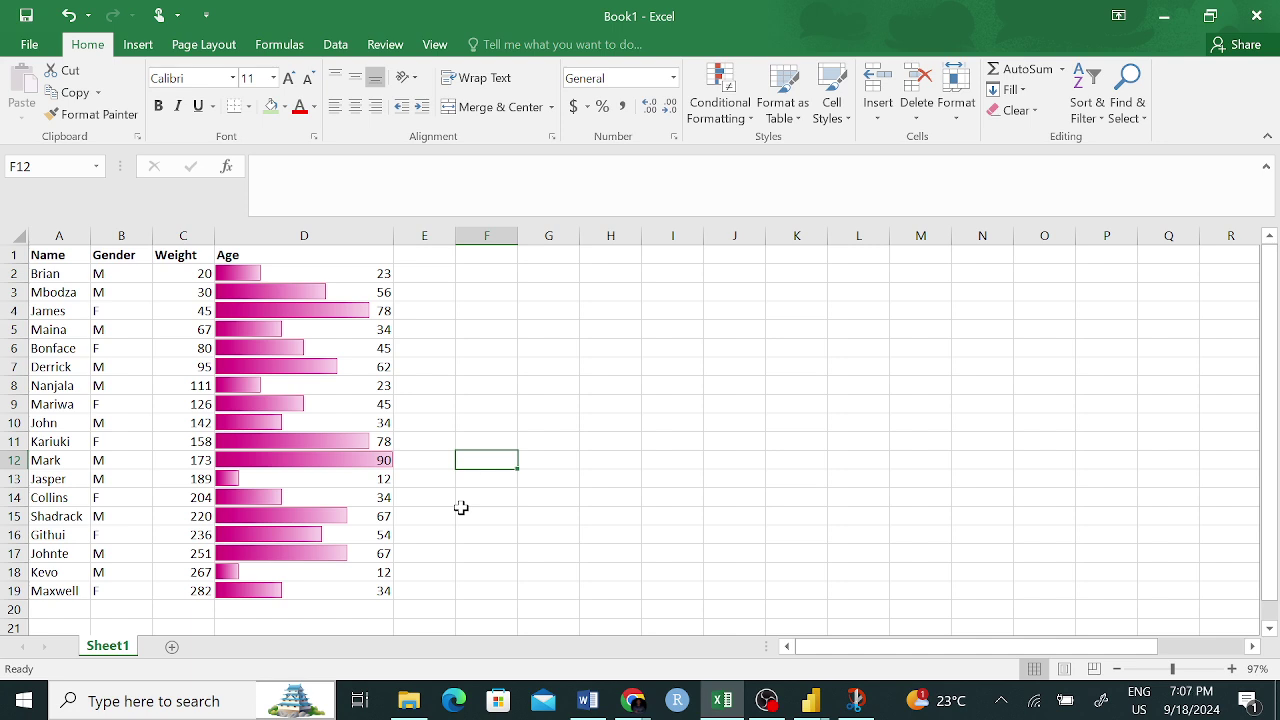
{"action": "scroll", "coordinate": [317, 524], "scroll_direction": "down", "scroll_amount": 3}
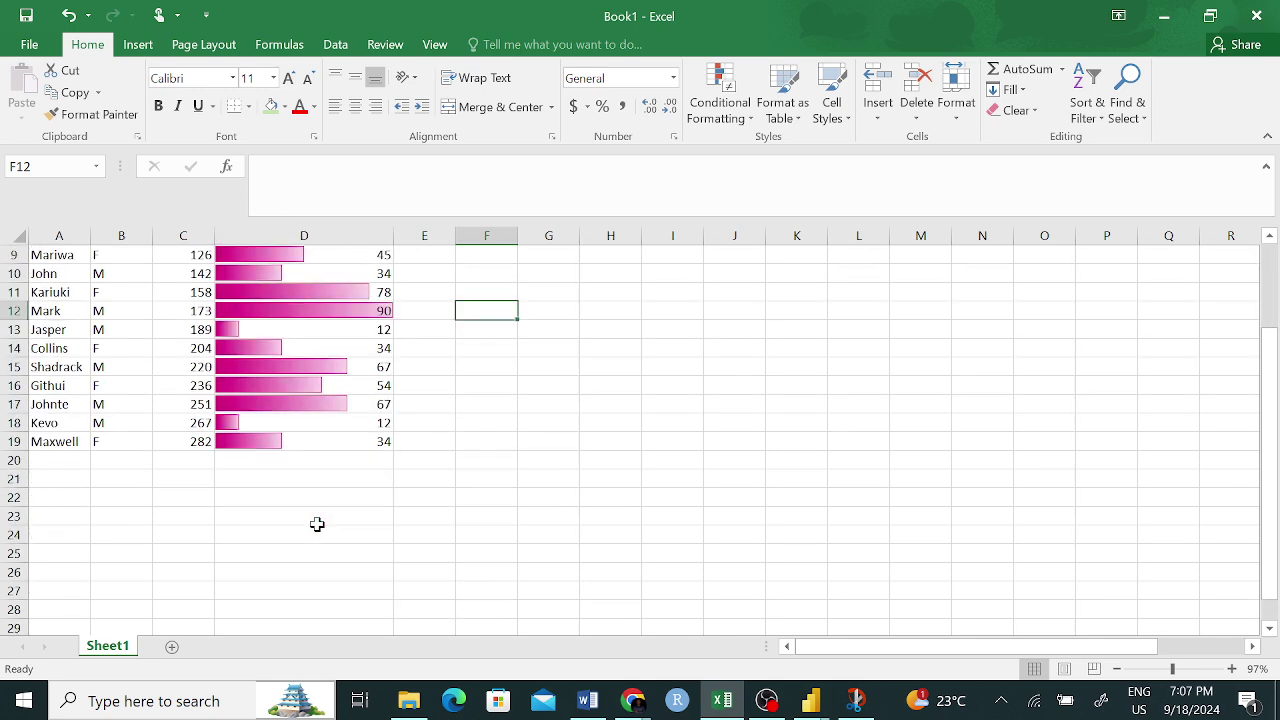
{"action": "scroll", "coordinate": [300, 530], "scroll_direction": "down", "scroll_amount": 20}
{"action": "scroll", "coordinate": [290, 530], "scroll_direction": "up", "scroll_amount": 20}
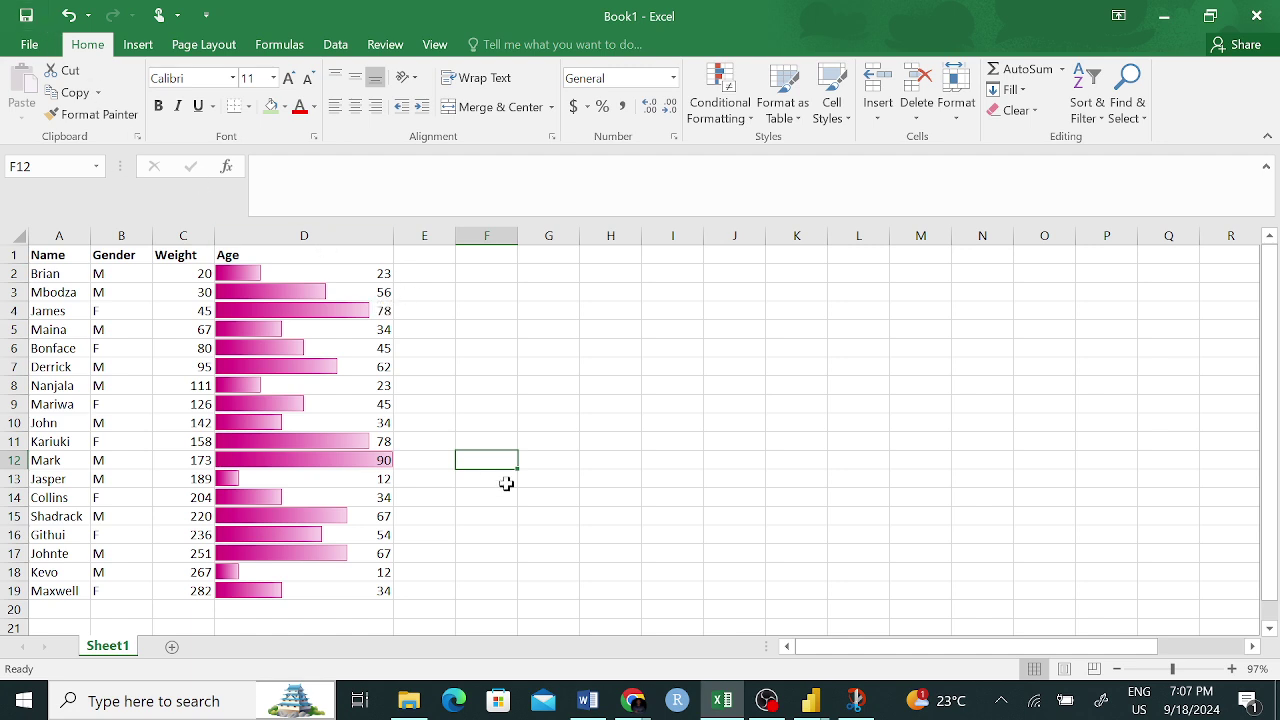
- Select the Weight values C2:C19 after briefly browsing the conditional formatting options
{"action": "left_click", "coordinate": [722, 108]}
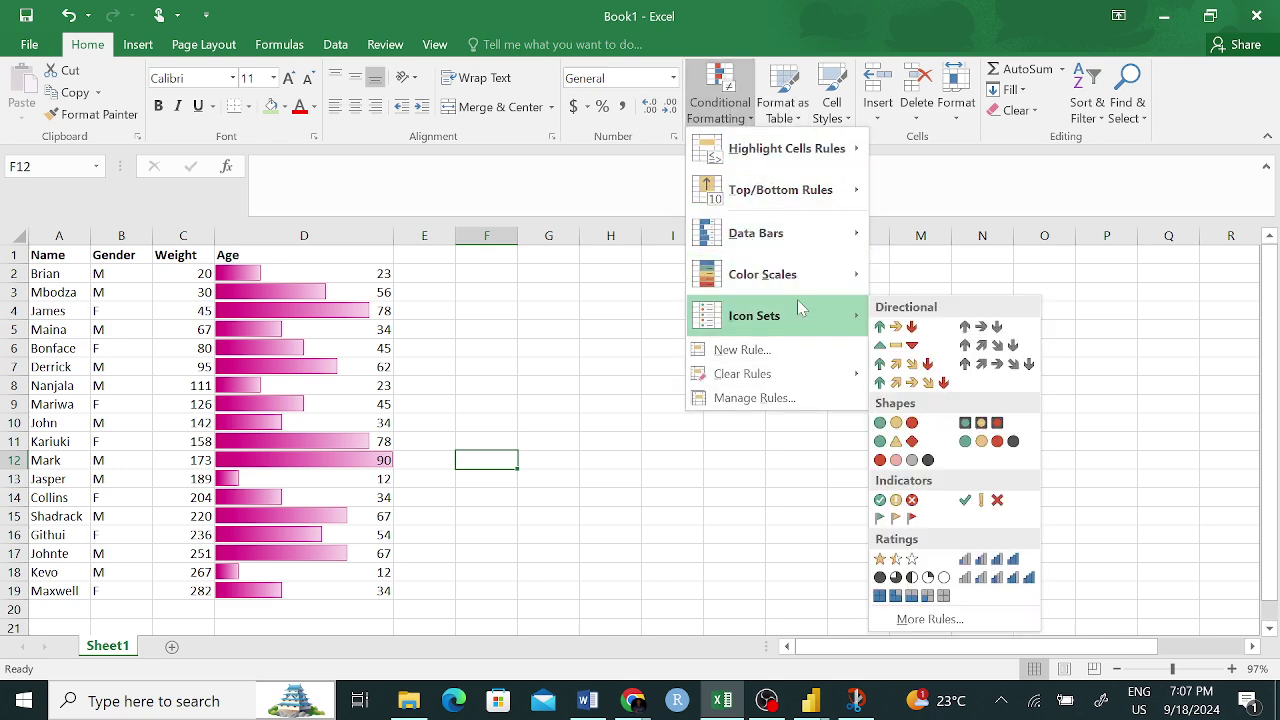
{"action": "mouse_move", "coordinate": [770, 293]}
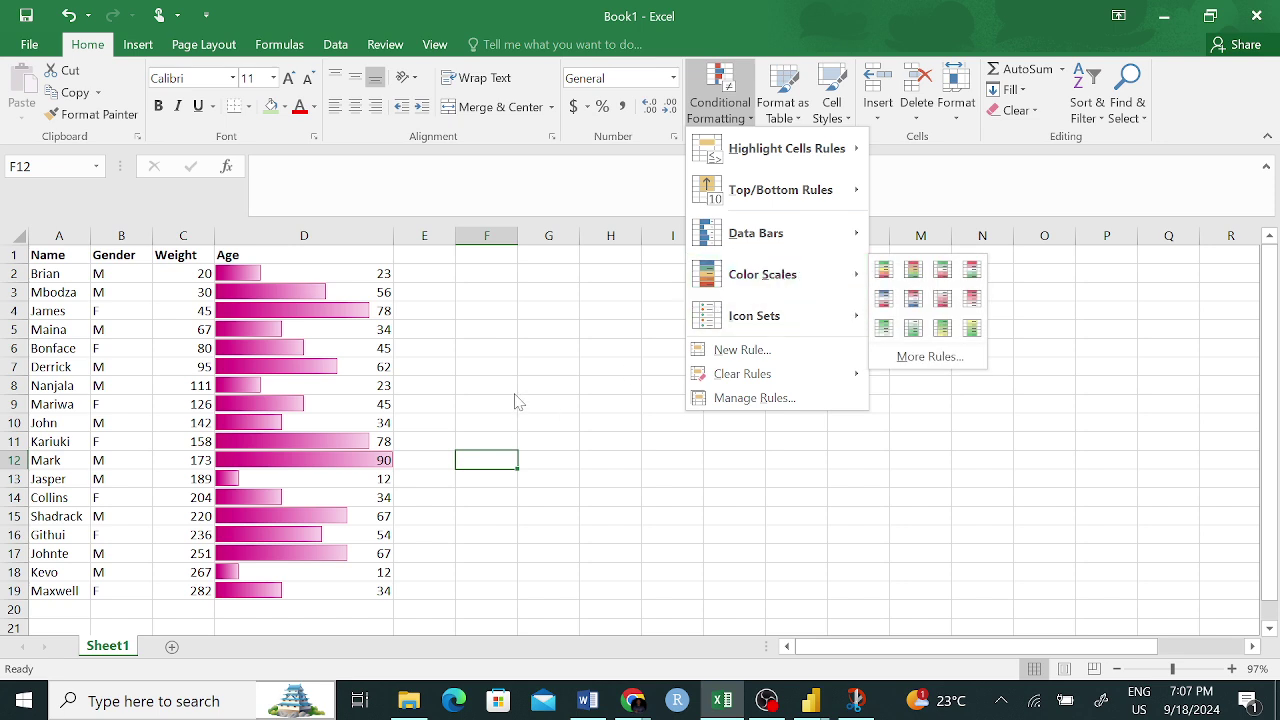
{"action": "left_click", "coordinate": [199, 281]}
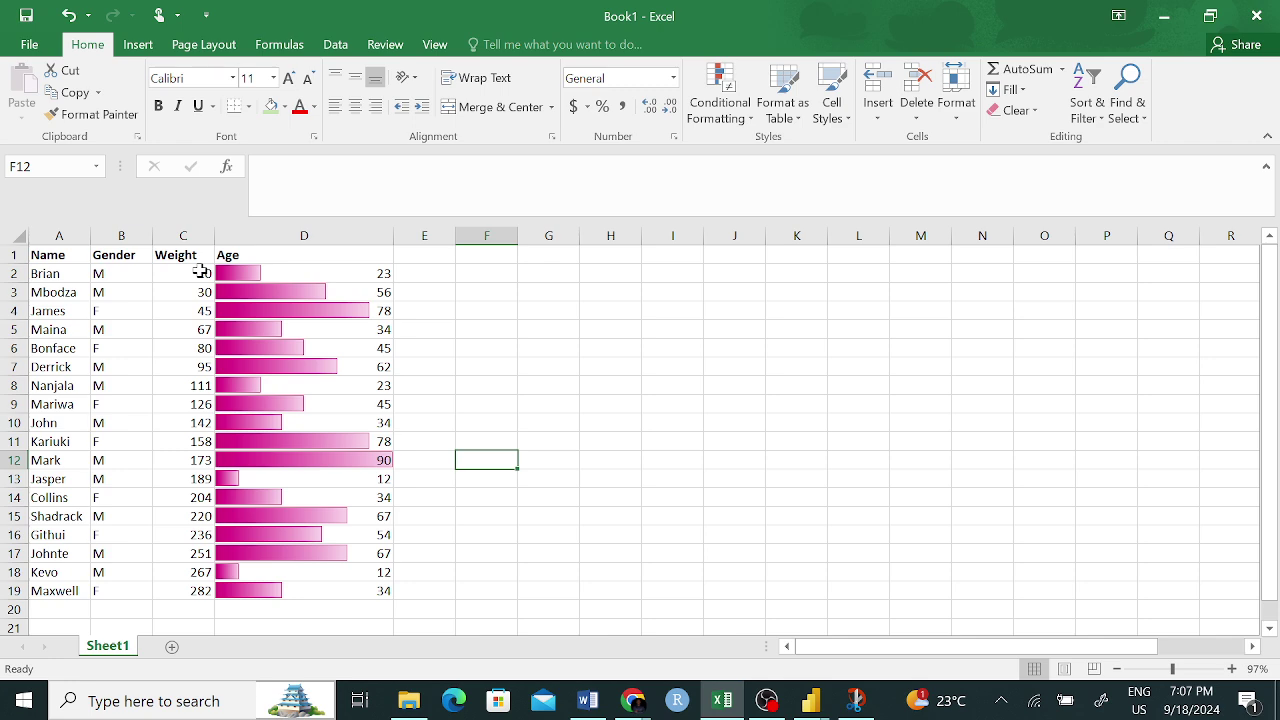
{"action": "left_click", "coordinate": [201, 271]}
{"action": "left_click_drag", "start_coordinate": [201, 271], "coordinate": [193, 590]}
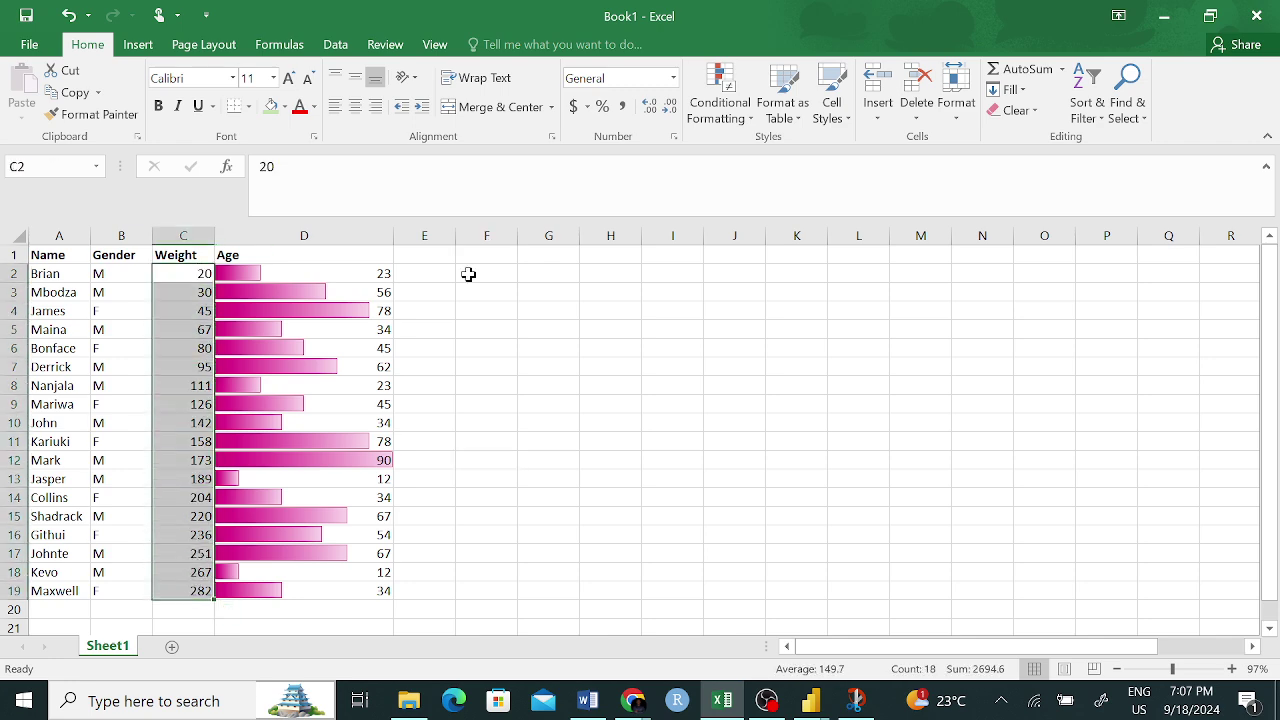
- Shade the weights with the yellow-to-green colour scale and inspect the result
{"action": "left_click", "coordinate": [728, 102]}
{"action": "mouse_move", "coordinate": [805, 278]}
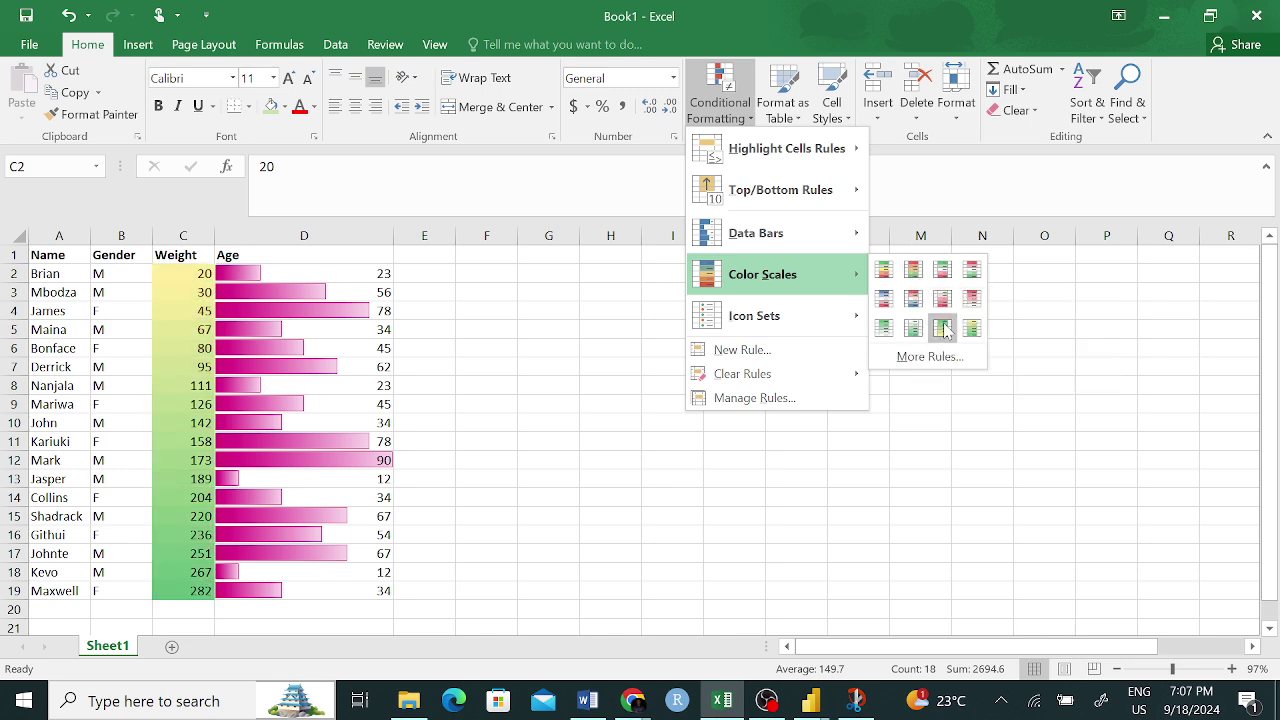
{"action": "left_click", "coordinate": [945, 330]}
{"action": "left_click", "coordinate": [689, 350]}
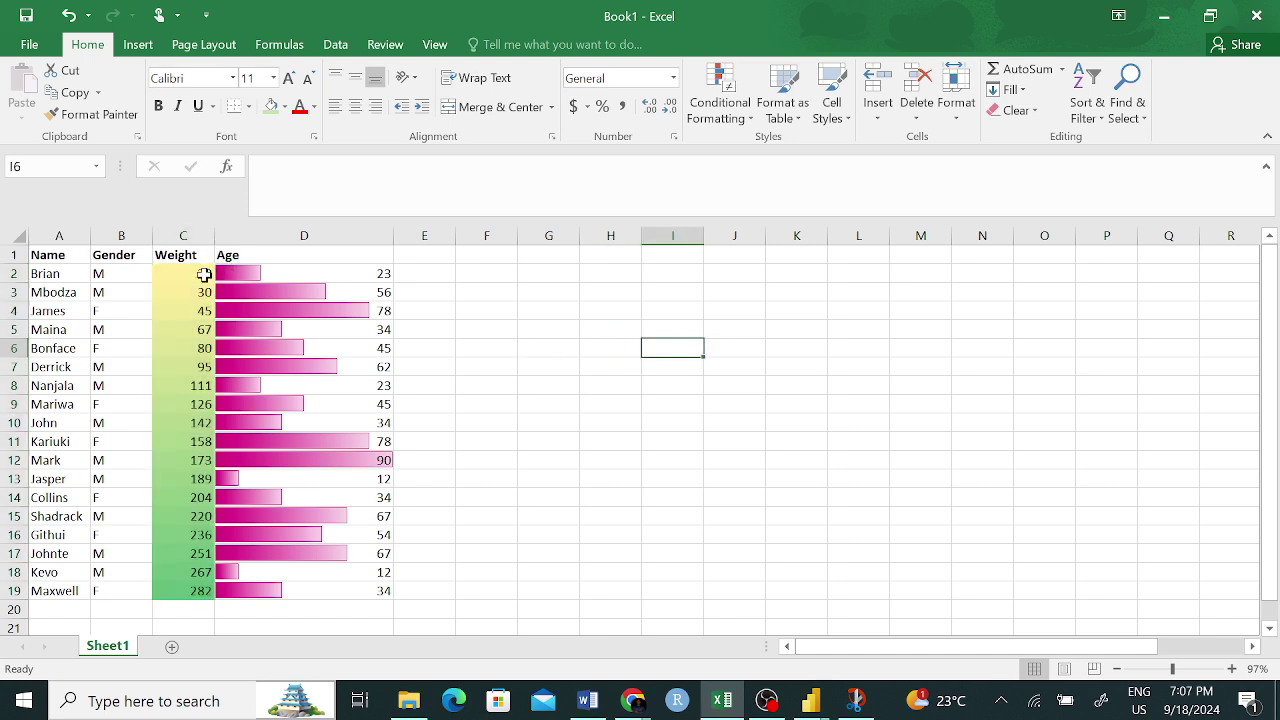
{"action": "left_click_drag", "start_coordinate": [204, 274], "coordinate": [263, 514]}
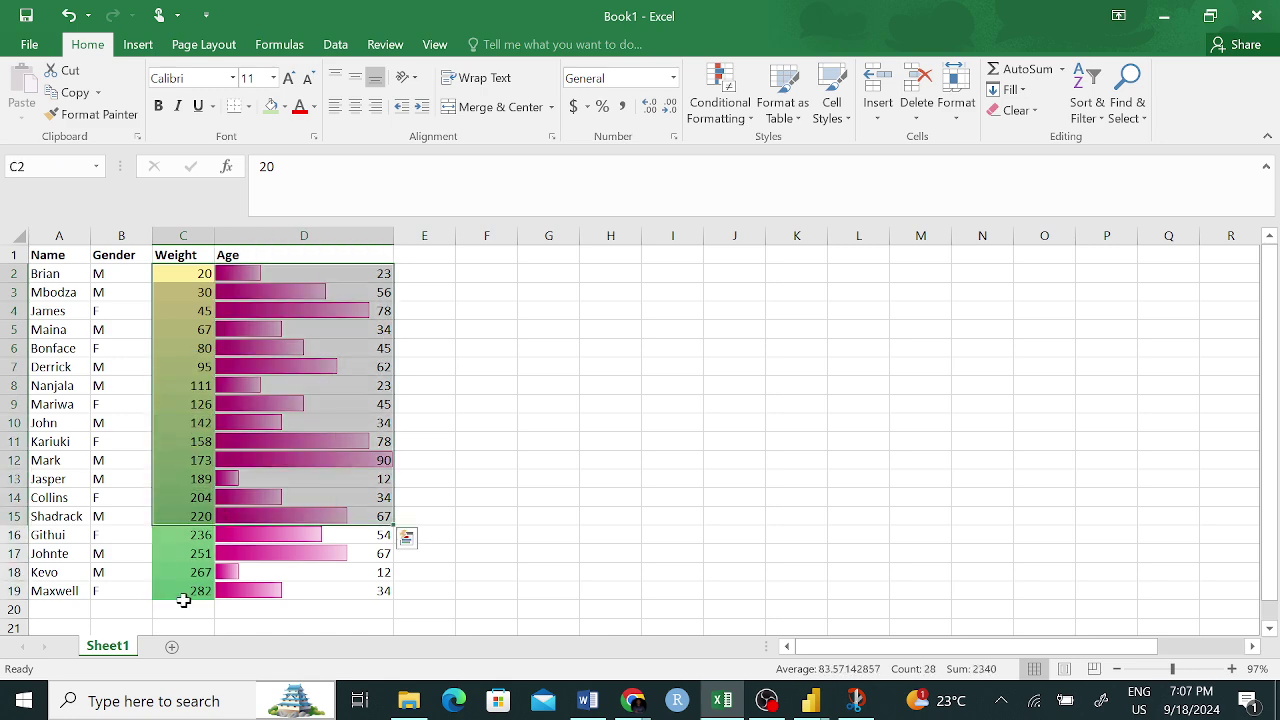
{"action": "left_click", "coordinate": [188, 594]}
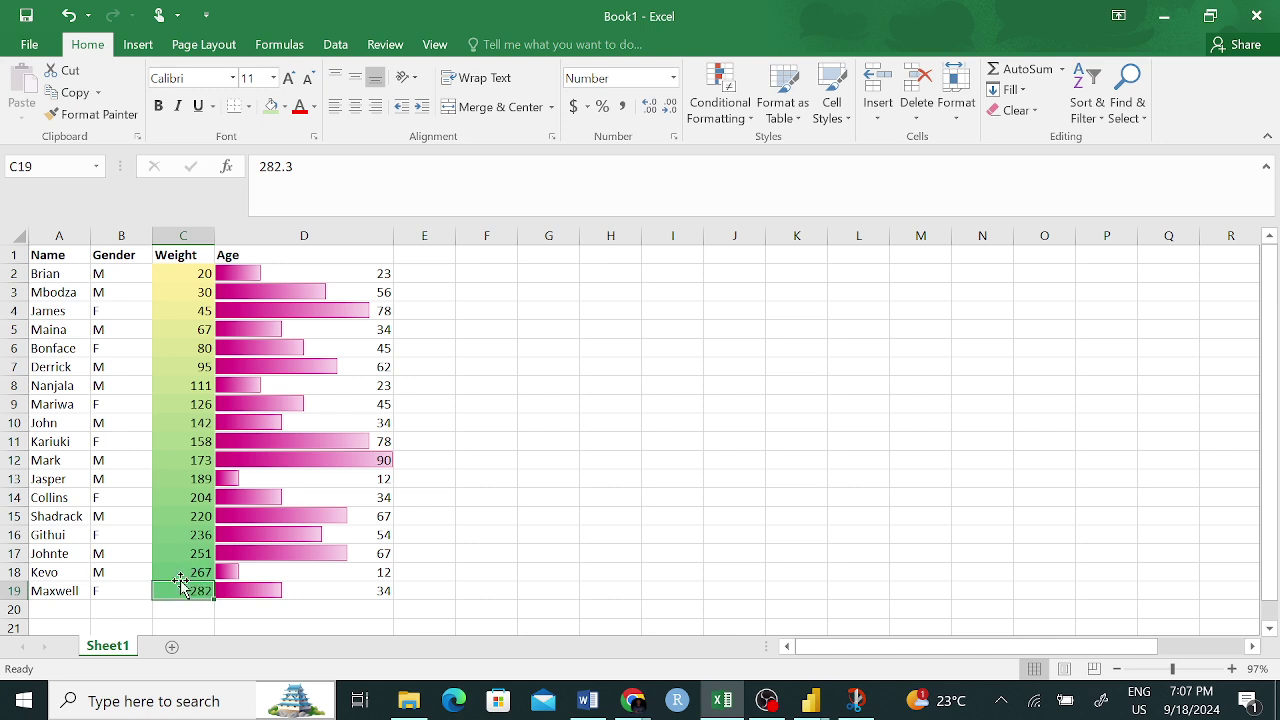
- Apply the Green-White-Red colour scale to Weight cells C2:C19
{"action": "left_click", "coordinate": [204, 274]}
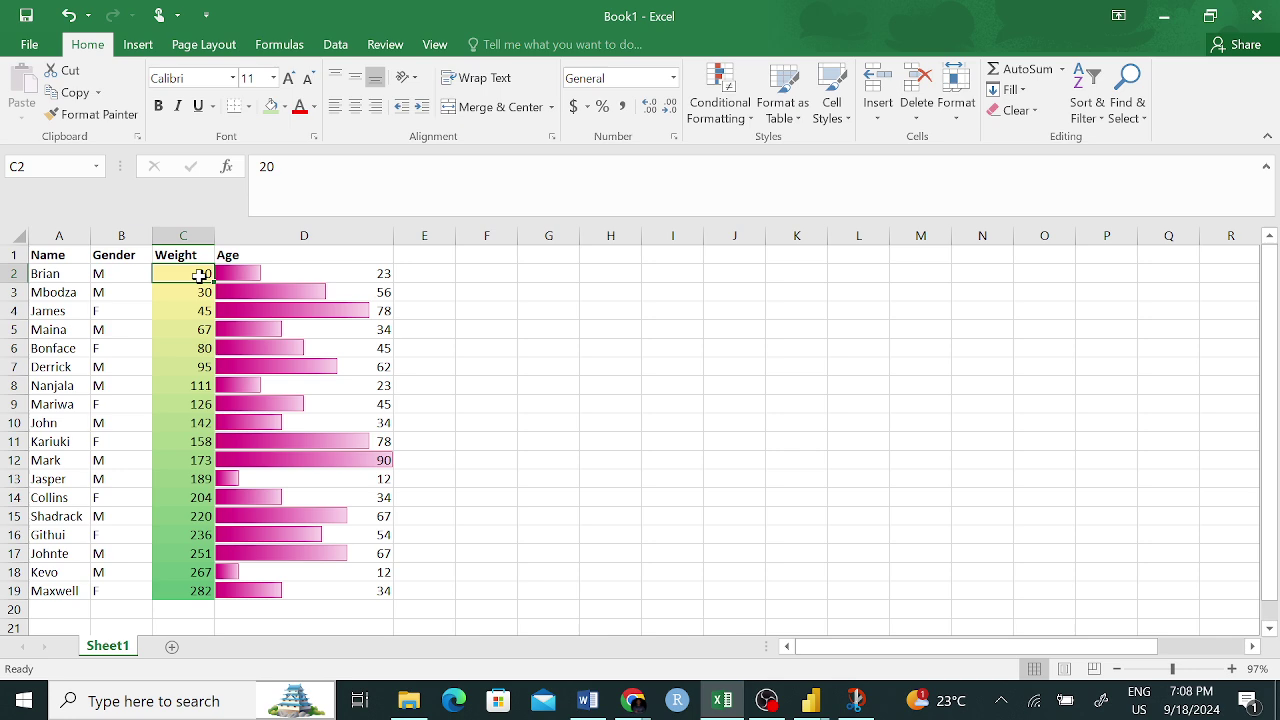
{"action": "left_click", "coordinate": [197, 594]}
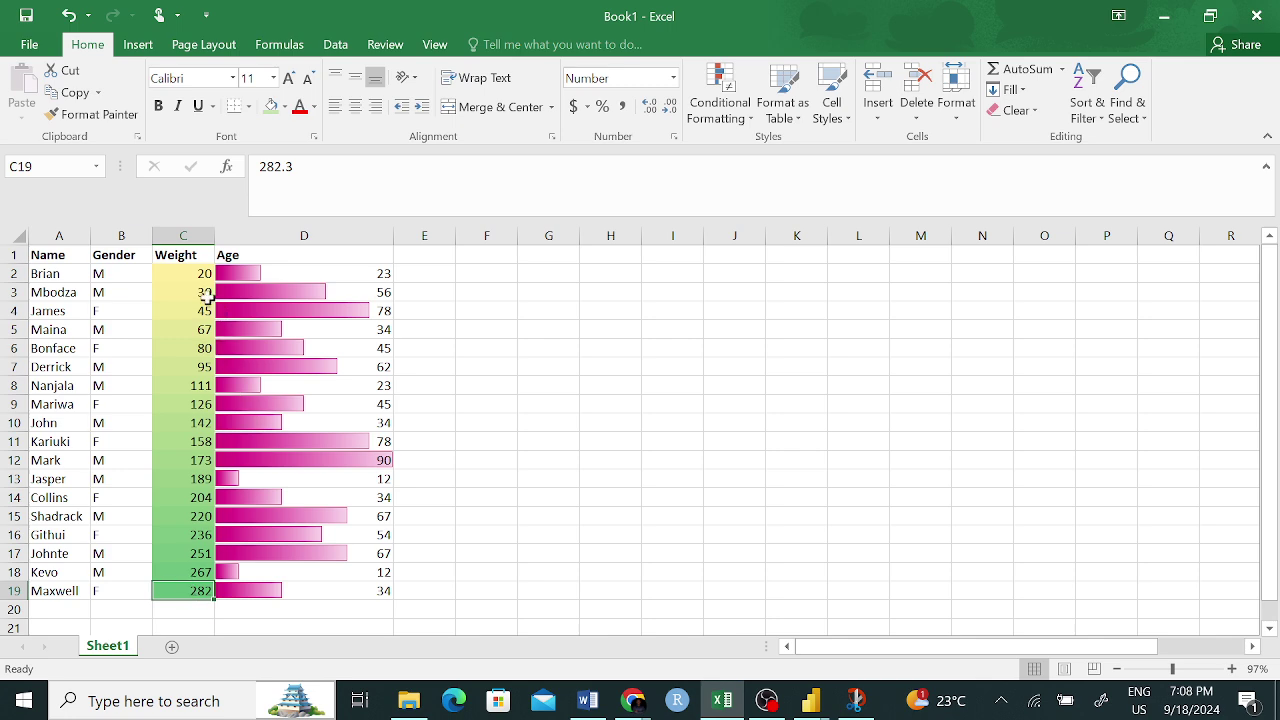
{"action": "left_click_drag", "start_coordinate": [202, 274], "coordinate": [200, 588]}
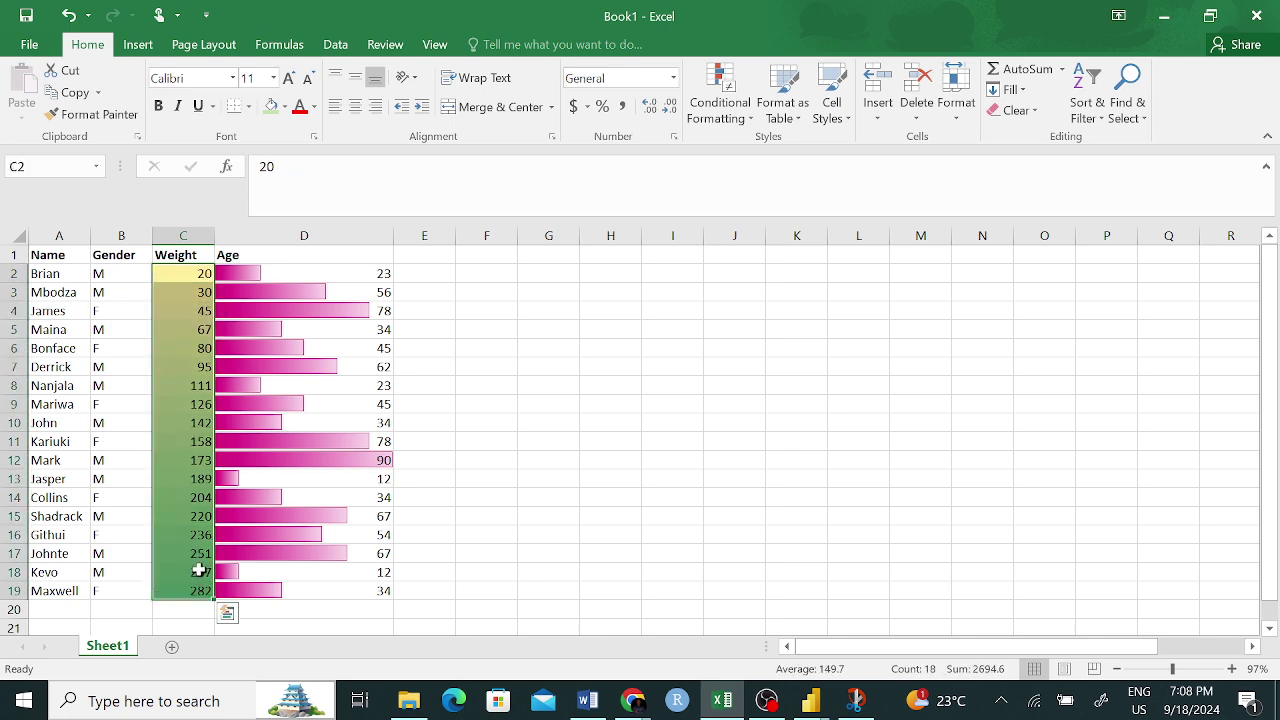
{"action": "left_click", "coordinate": [720, 104]}
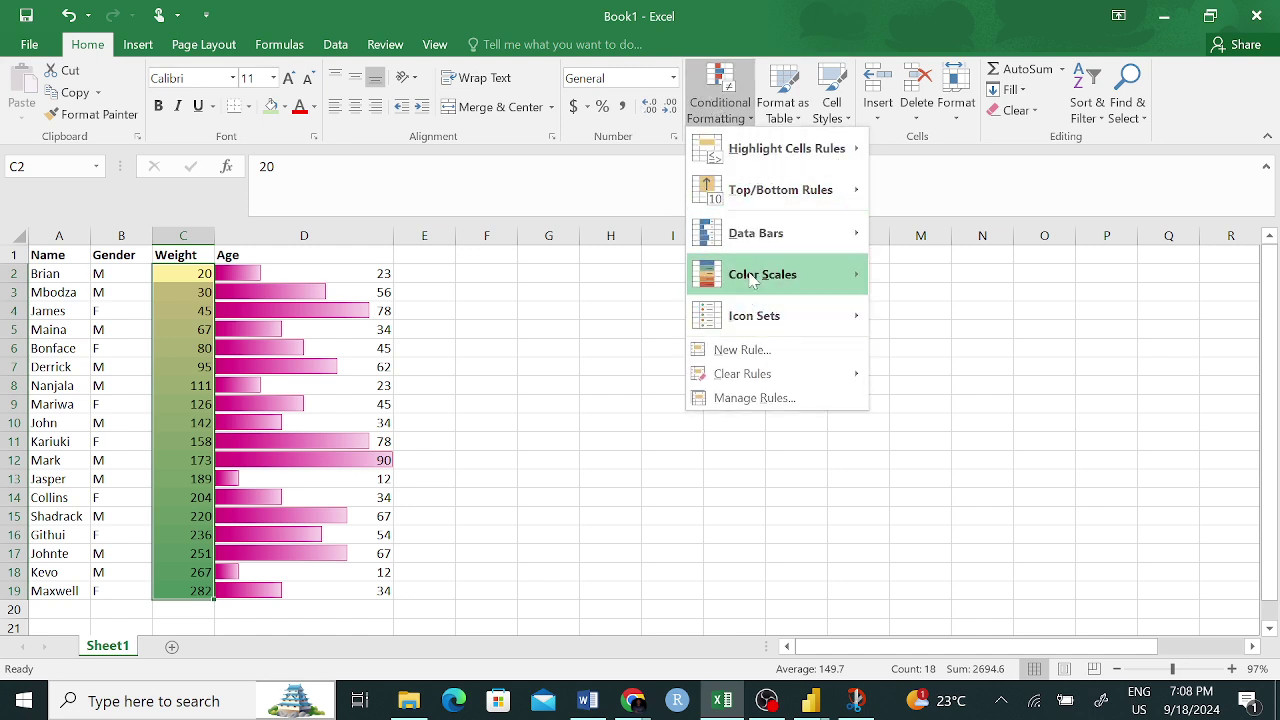
{"action": "mouse_move", "coordinate": [752, 278]}
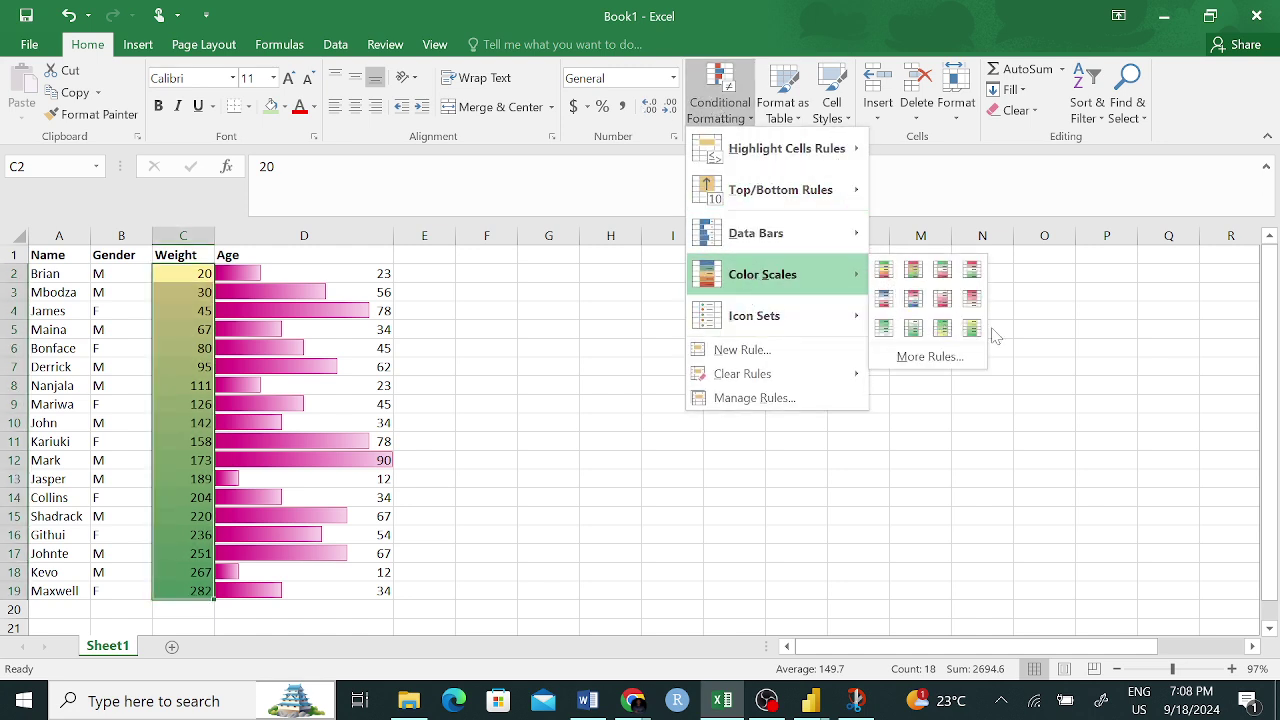
{"action": "left_click", "coordinate": [972, 270]}
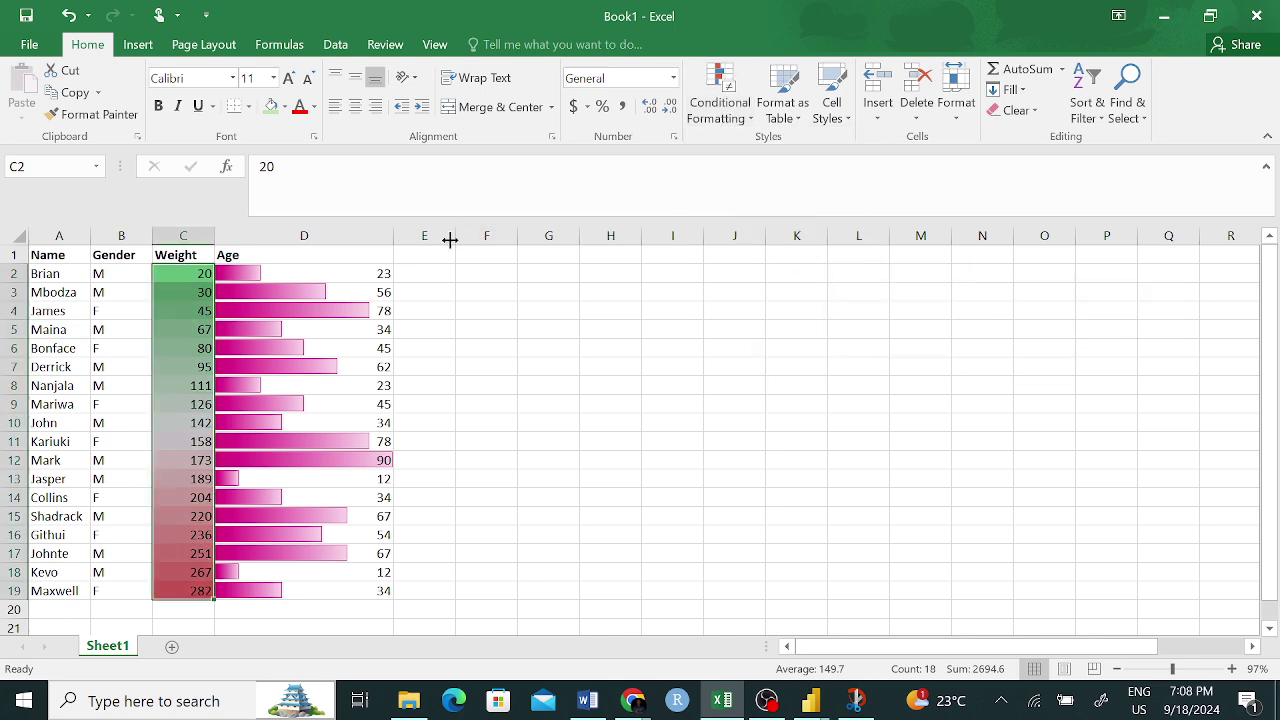
{"action": "left_click", "coordinate": [486, 370]}
- Inspect the shaded weights in C2, C19, C11, C3 and C16, ending on empty cell F4
{"action": "left_click", "coordinate": [190, 268]}
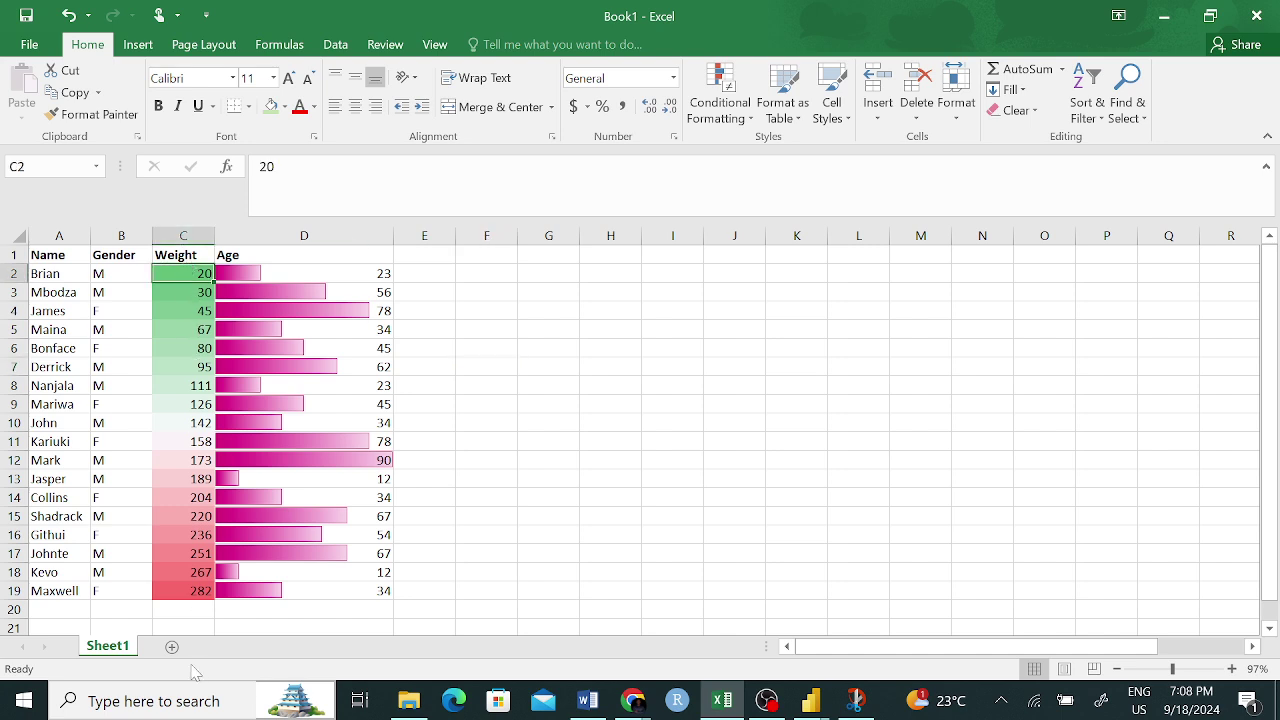
{"action": "left_click", "coordinate": [204, 590]}
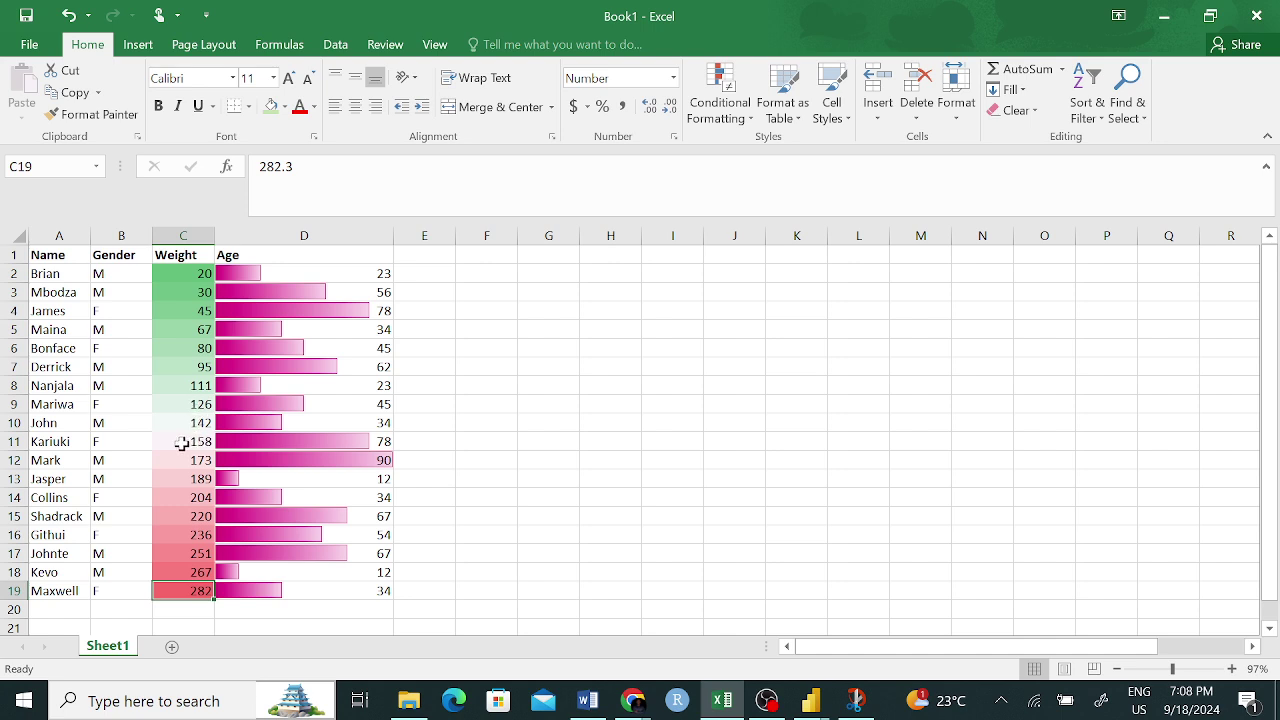
{"action": "left_click", "coordinate": [182, 443]}
{"action": "left_click", "coordinate": [184, 289]}
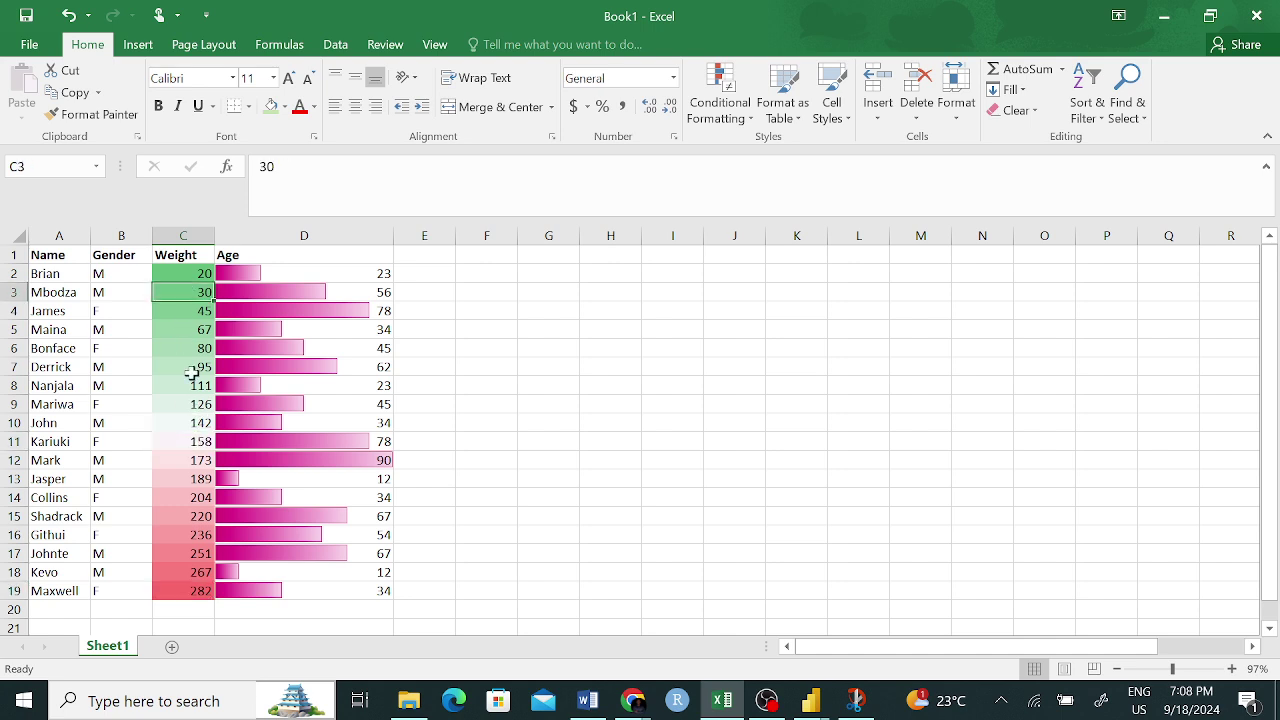
{"action": "left_click", "coordinate": [182, 530]}
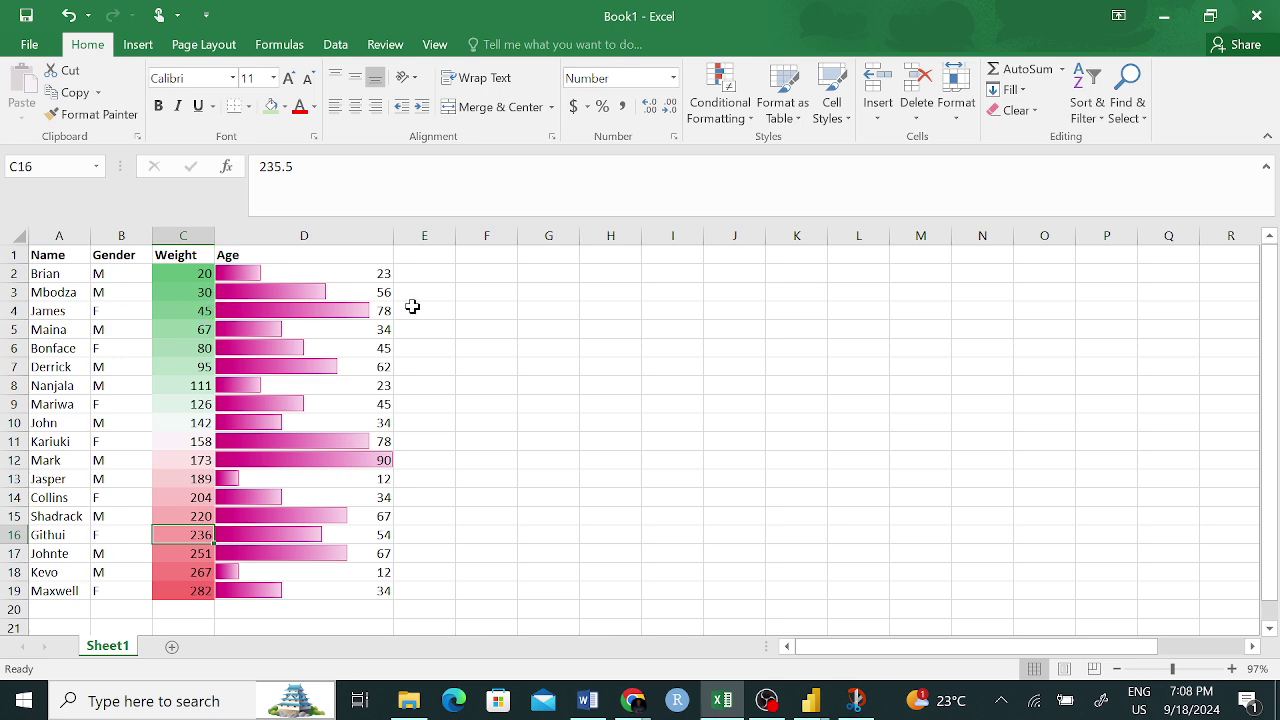
{"action": "left_click", "coordinate": [480, 312]}
- Paint F4's plain formatting over the weights to remove the scale, and round them to whole numbers
{"action": "left_click", "coordinate": [90, 114]}
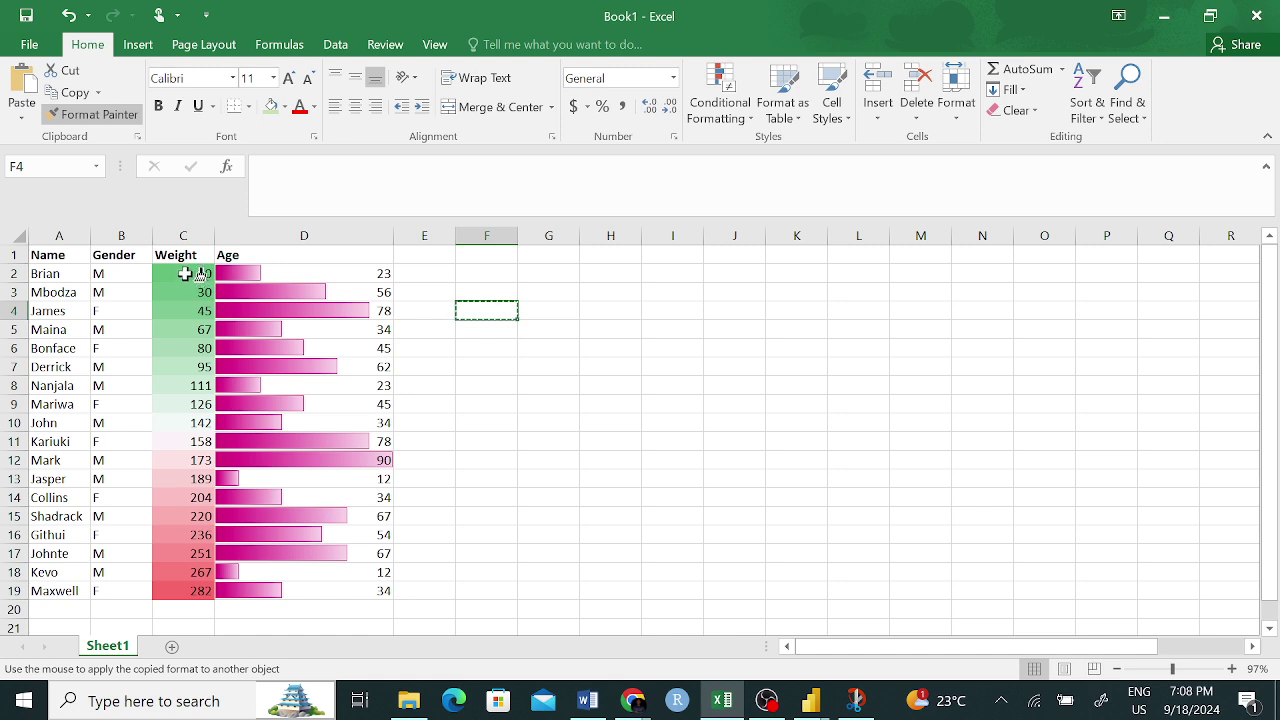
{"action": "left_click_drag", "start_coordinate": [190, 272], "coordinate": [185, 598]}
{"action": "left_click", "coordinate": [531, 420]}
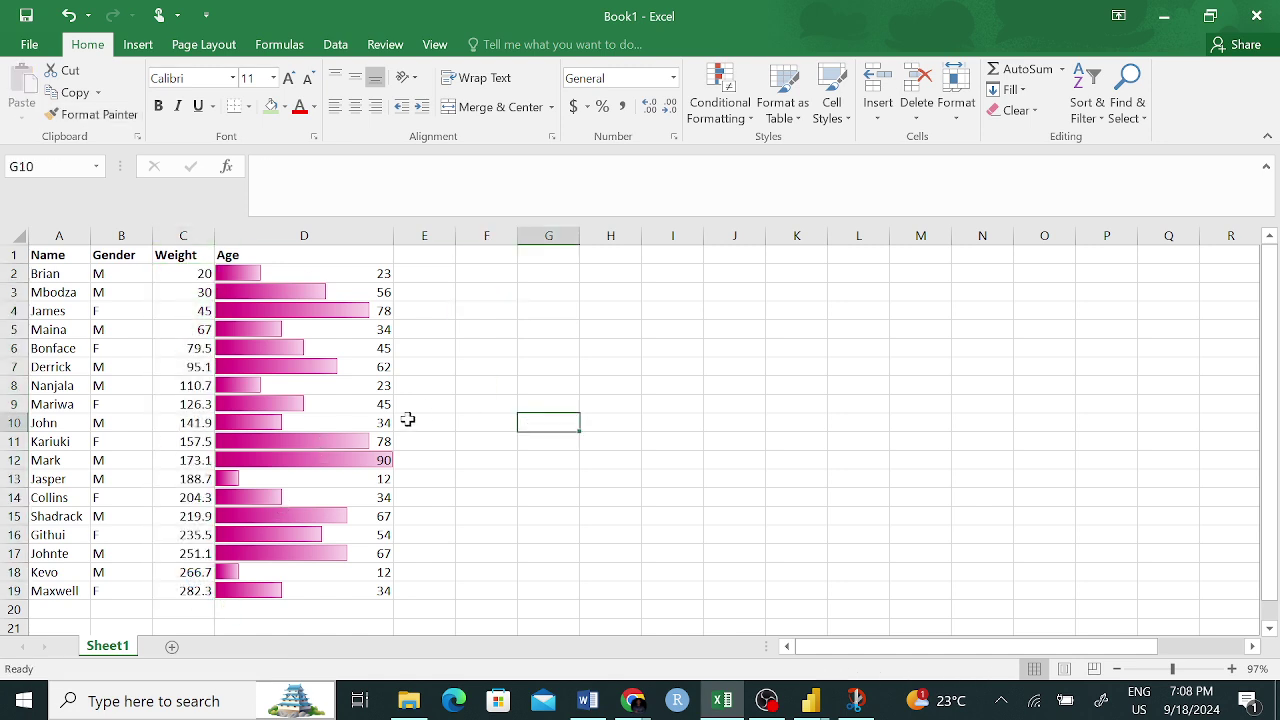
{"action": "left_click_drag", "start_coordinate": [197, 274], "coordinate": [185, 592]}
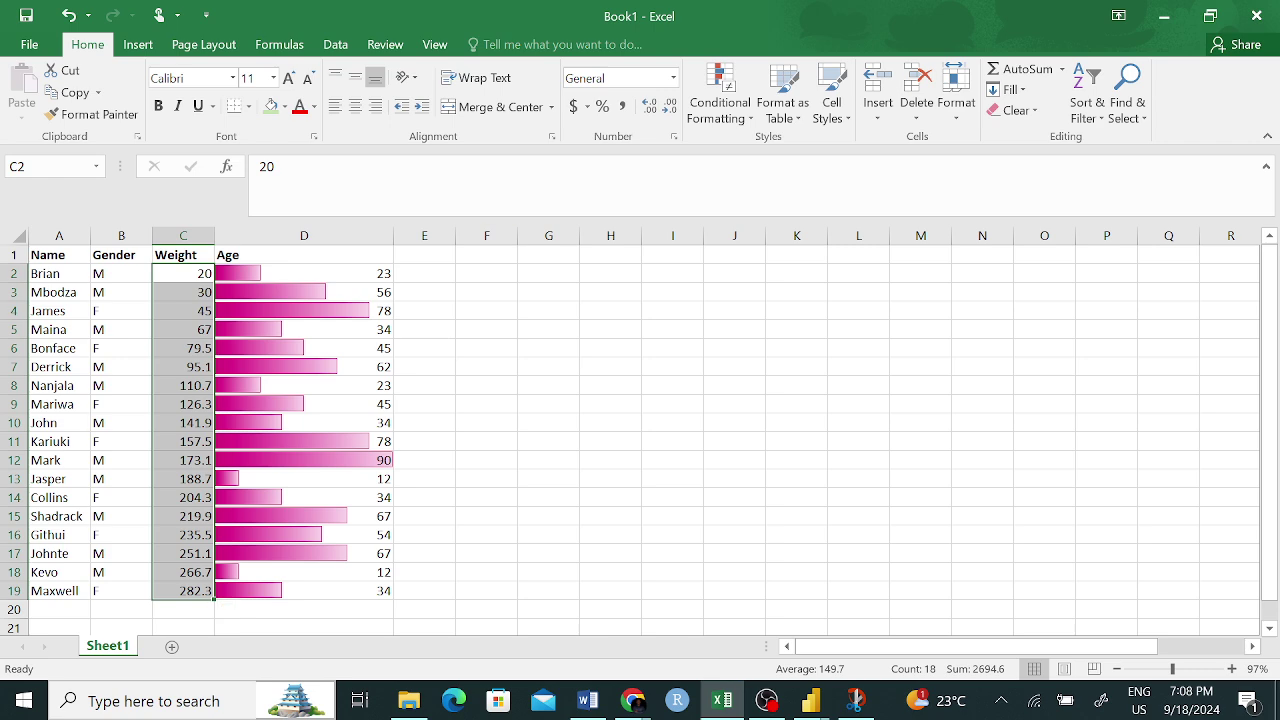
{"action": "left_click", "coordinate": [668, 106]}
{"action": "left_click", "coordinate": [621, 359]}
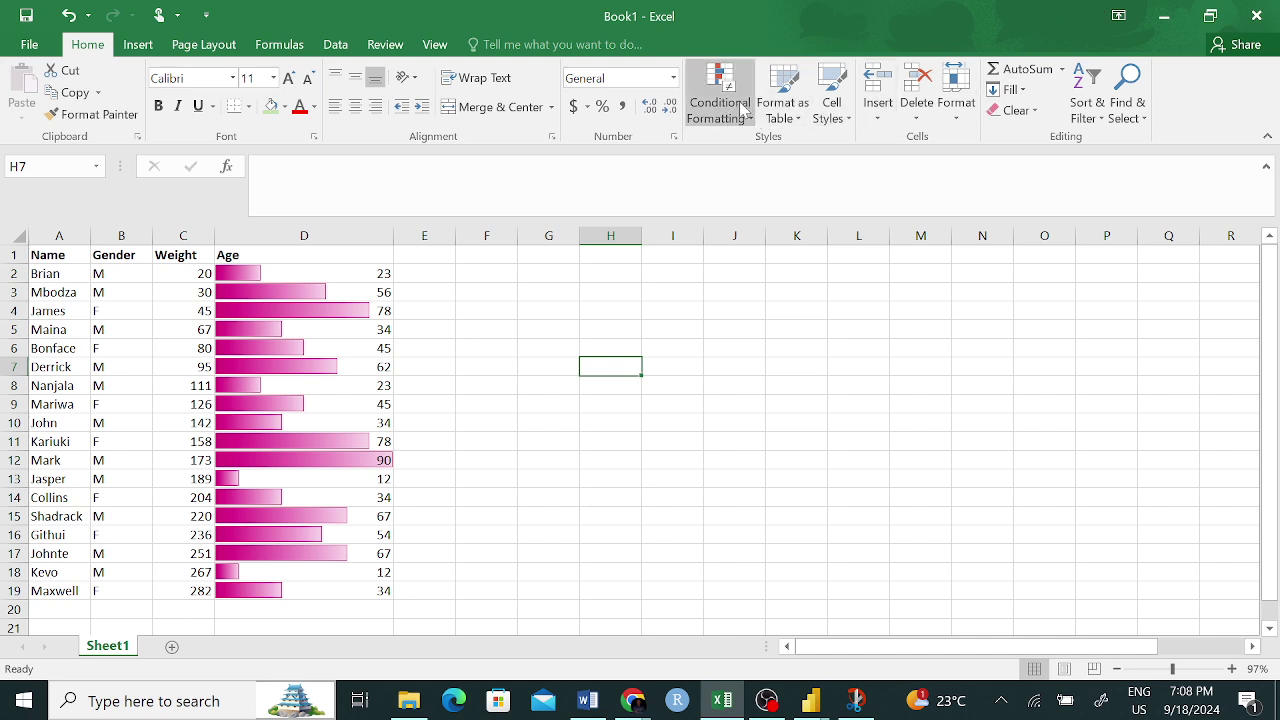
- Highlight the top 4% of Weight values C2:C19 in light red, shading 282
{"action": "left_click_drag", "start_coordinate": [192, 274], "coordinate": [170, 591]}
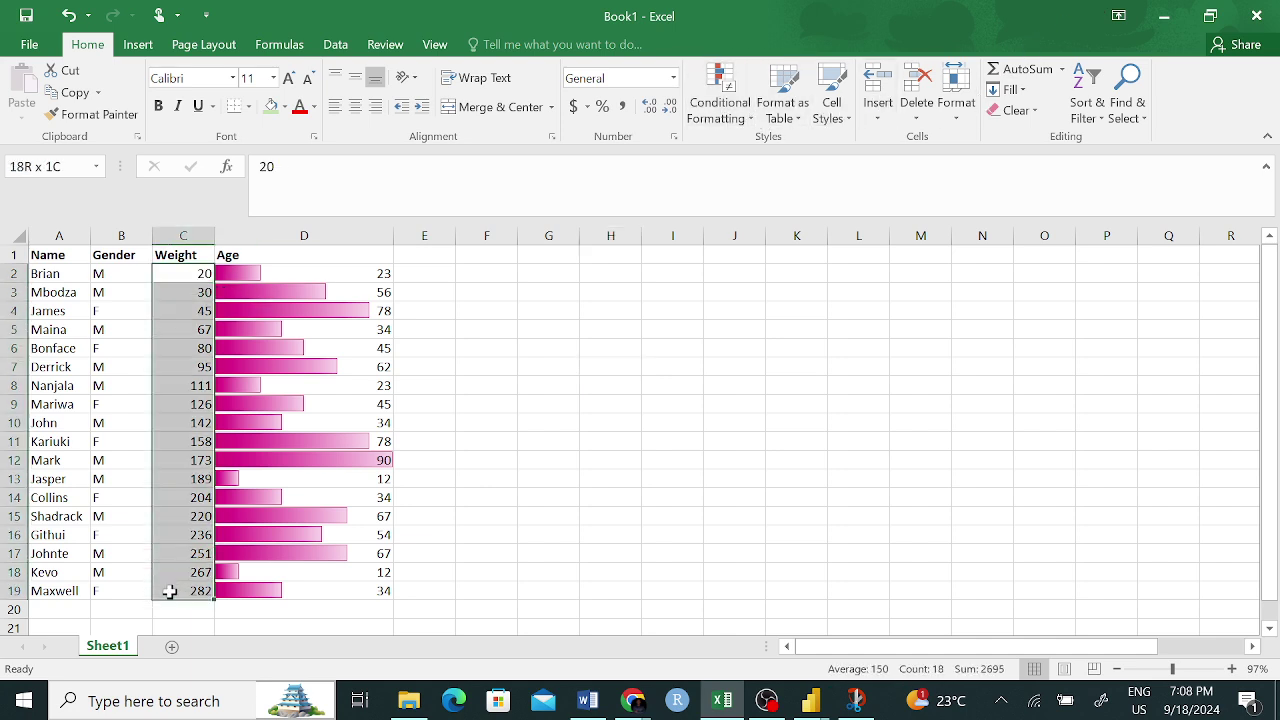
{"action": "left_click", "coordinate": [719, 95]}
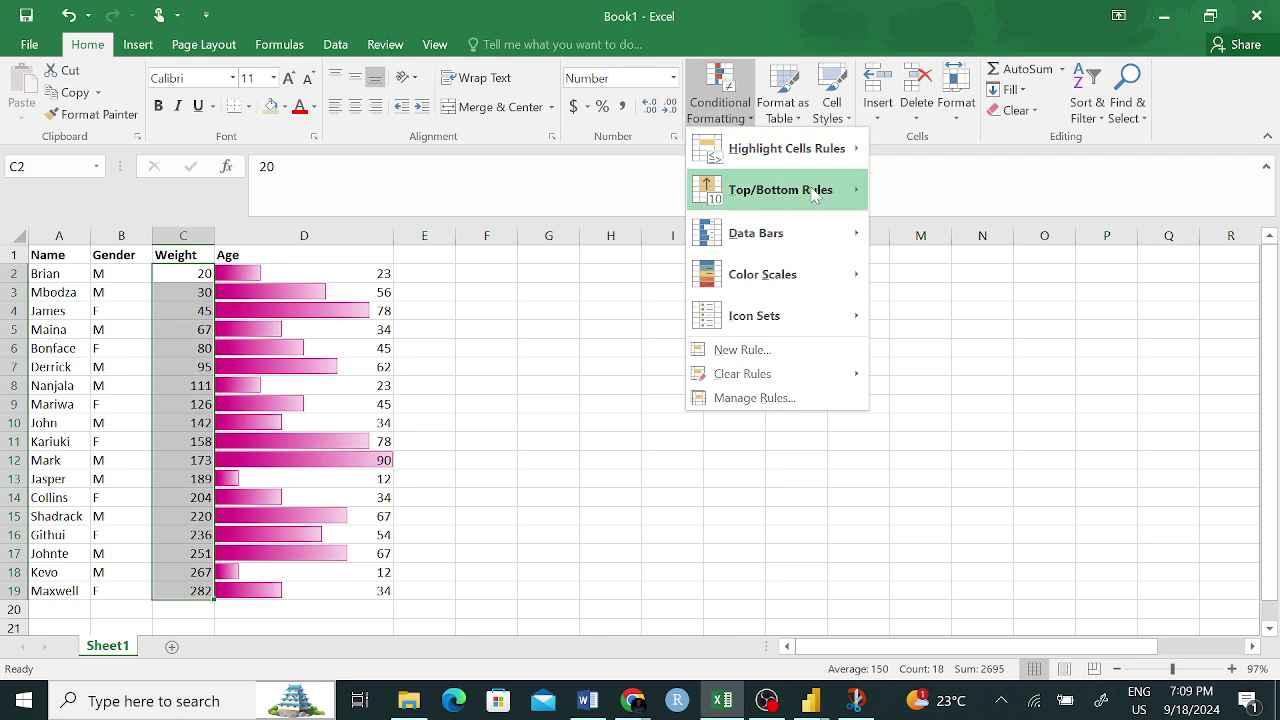
{"action": "mouse_move", "coordinate": [815, 195]}
{"action": "left_click", "coordinate": [940, 232]}
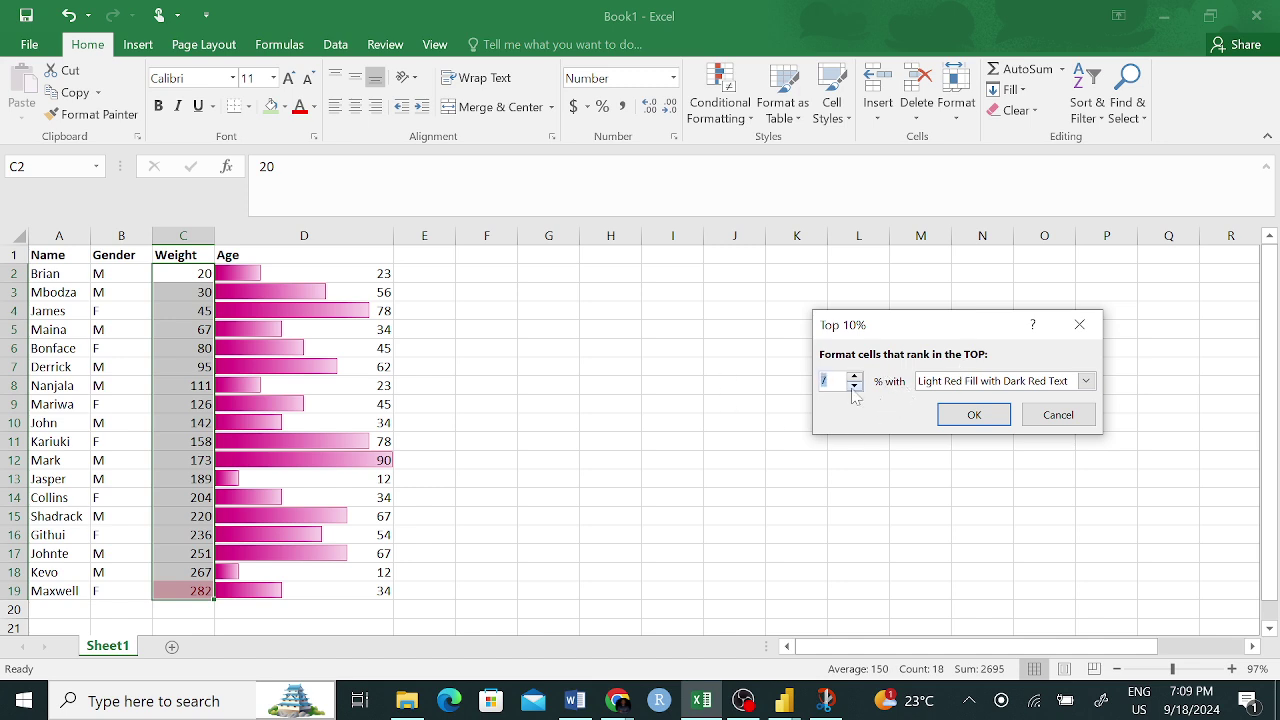
{"action": "left_click", "coordinate": [974, 414]}
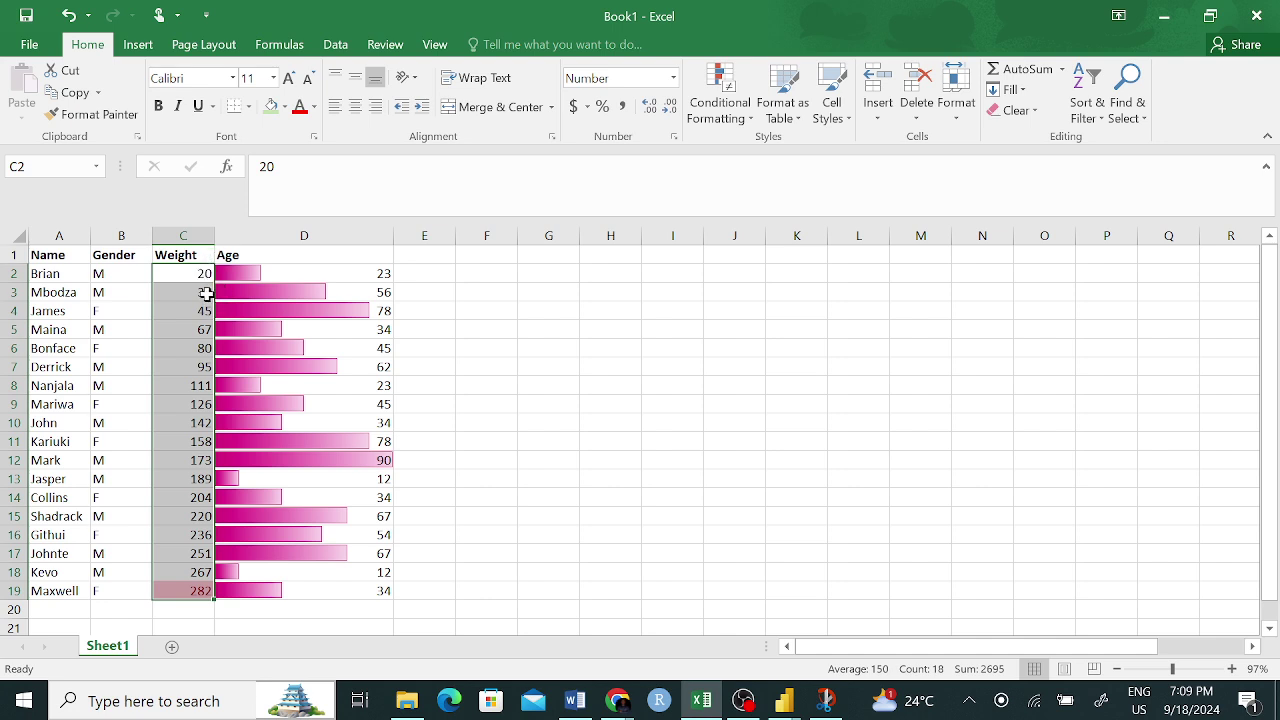
{"action": "left_click", "coordinate": [719, 100]}
{"action": "mouse_move", "coordinate": [838, 198]}
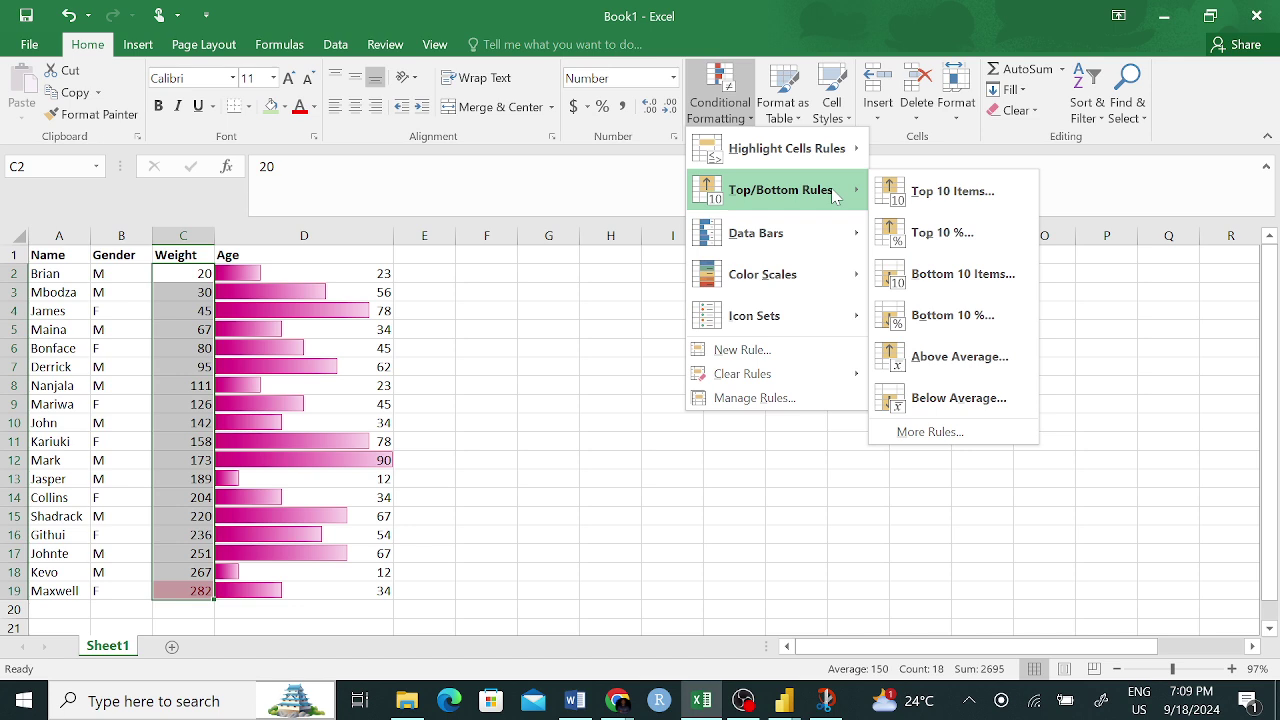
- Apply a Top 10% light red highlight to Weight, then preview Bottom 5% and 3% and cancel
{"action": "left_click", "coordinate": [932, 232]}
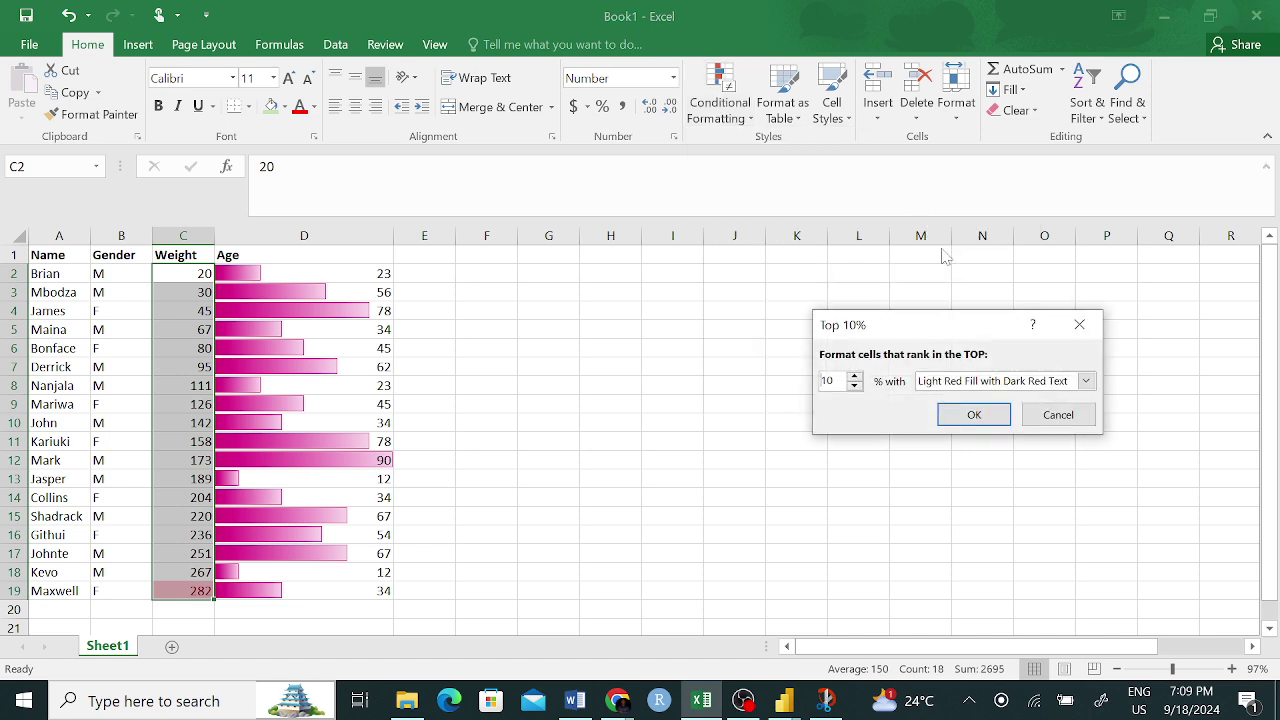
{"action": "left_click", "coordinate": [974, 414]}
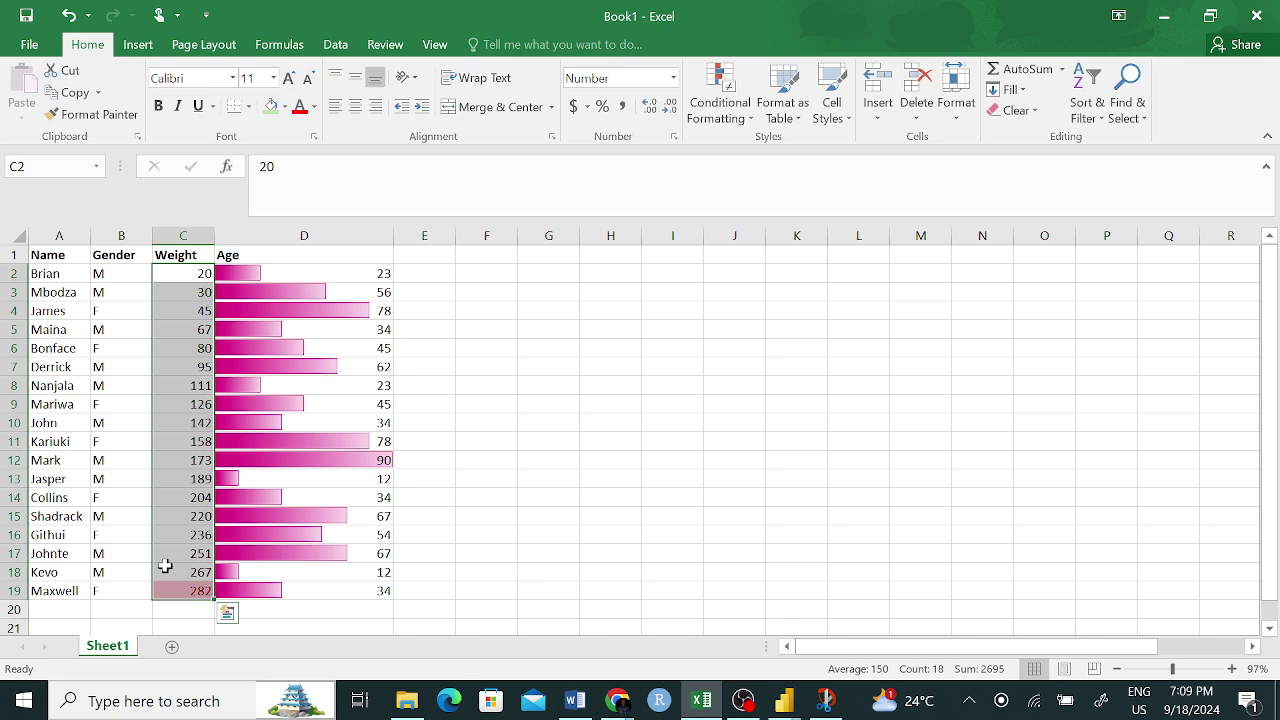
{"action": "left_click", "coordinate": [724, 97]}
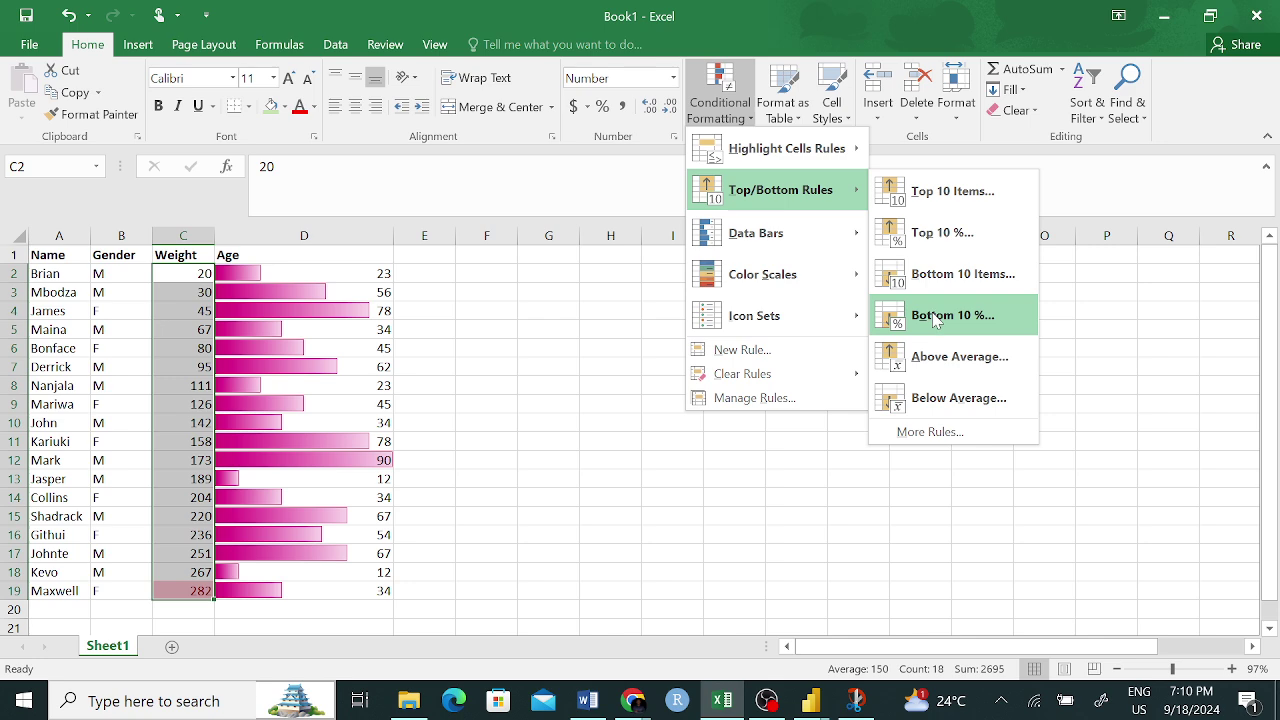
{"action": "left_click", "coordinate": [936, 317]}
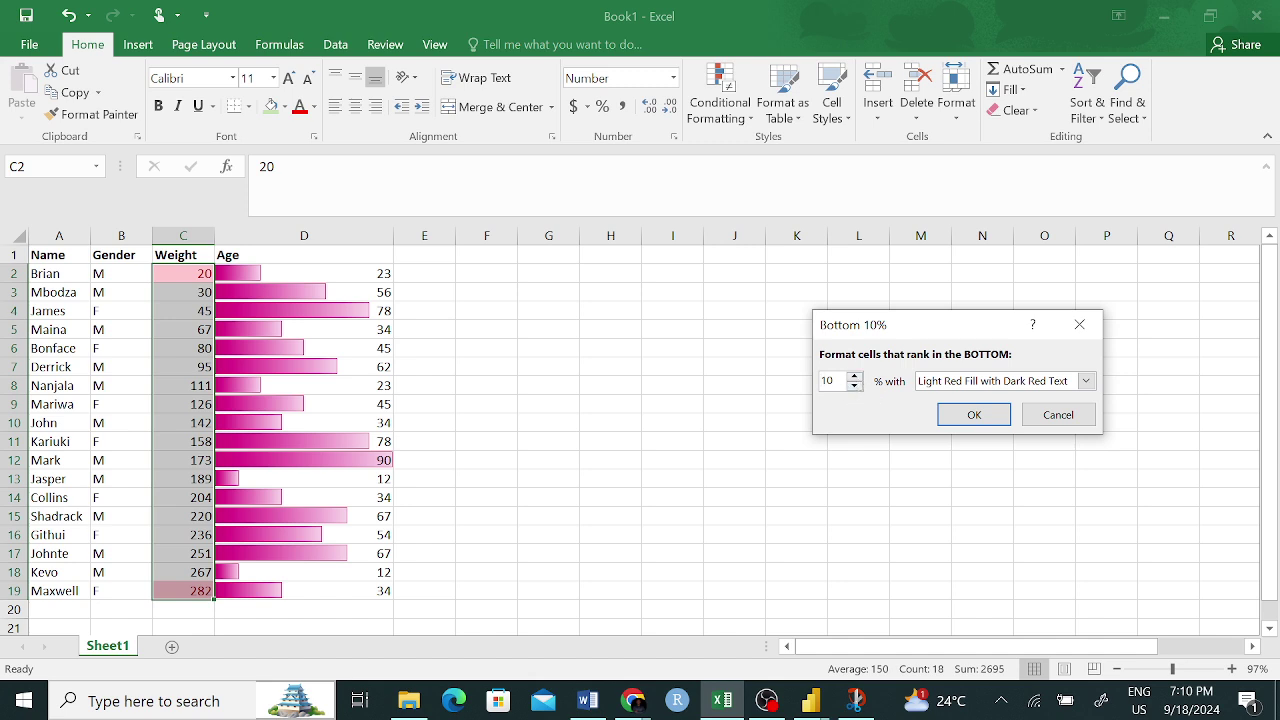
{"action": "type", "text": "5"}
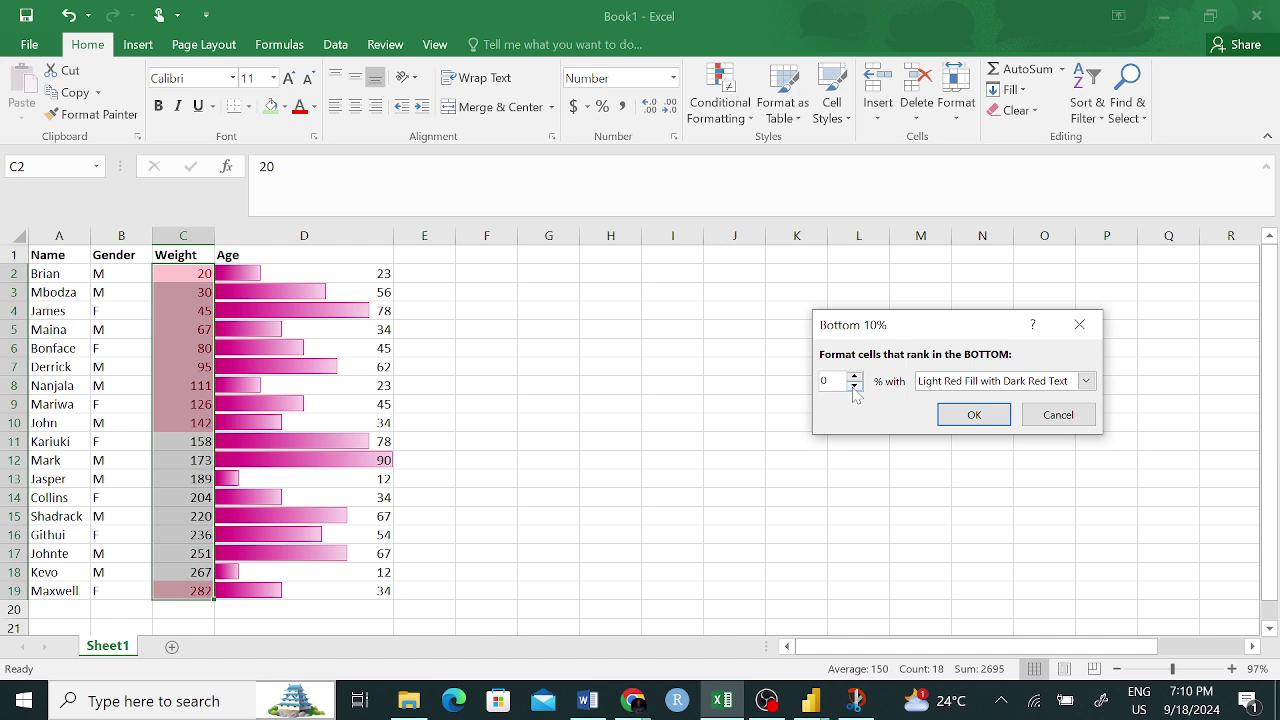
{"action": "type", "text": "3"}
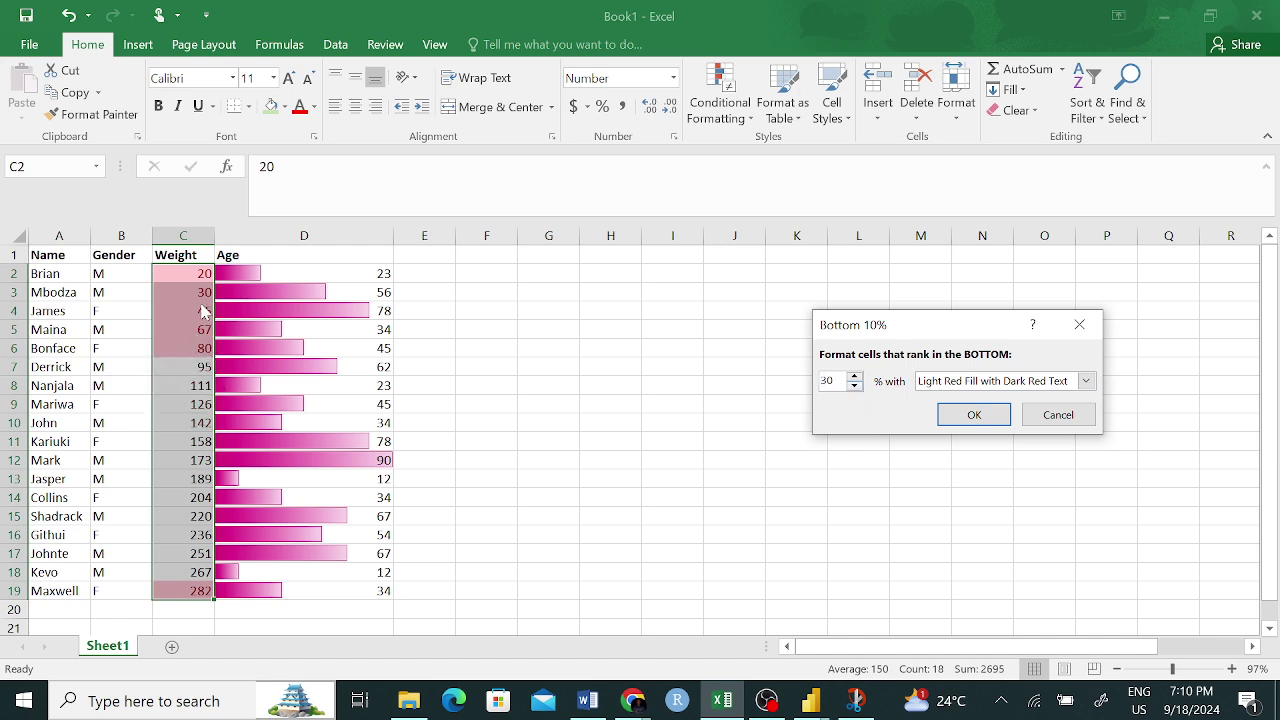
{"action": "left_click", "coordinate": [1058, 414]}
{"action": "left_click", "coordinate": [558, 477]}
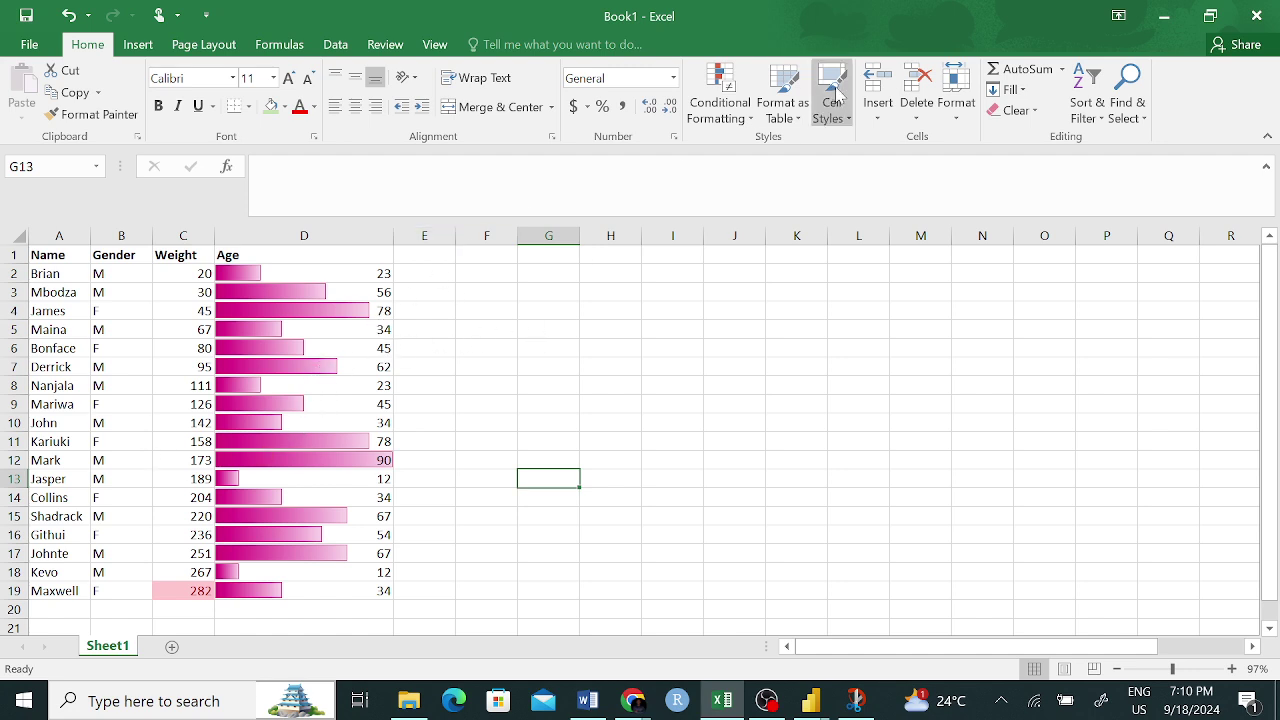
{"action": "left_click", "coordinate": [720, 105]}
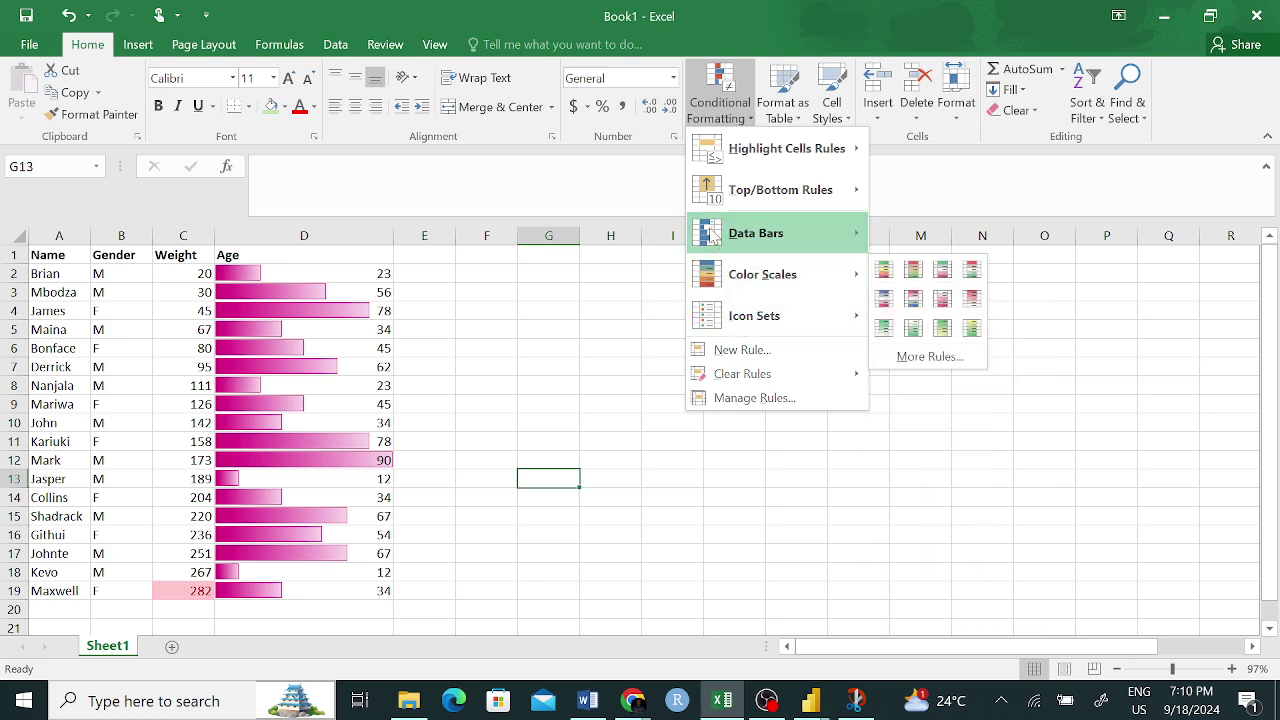
{"action": "mouse_move", "coordinate": [767, 244]}
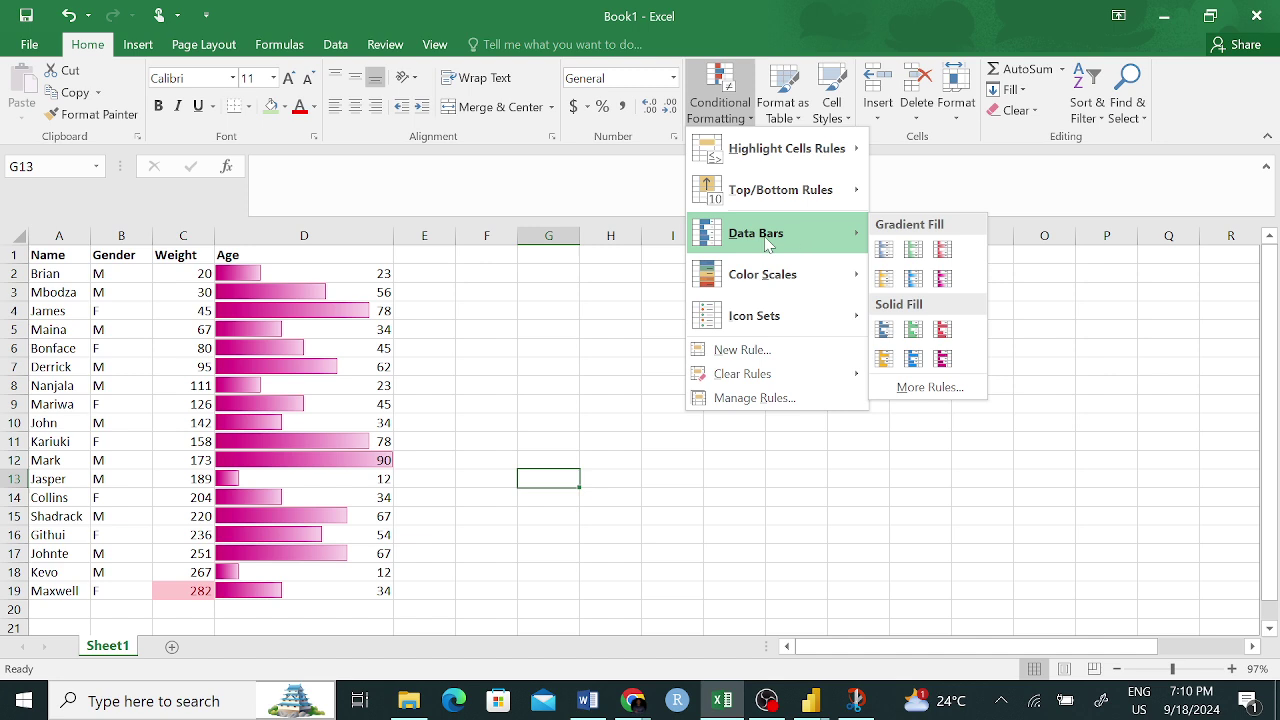
- Paint an empty cell's plain formatting onto C19 so it reads 282.3 unhighlighted
{"action": "left_click", "coordinate": [661, 590]}
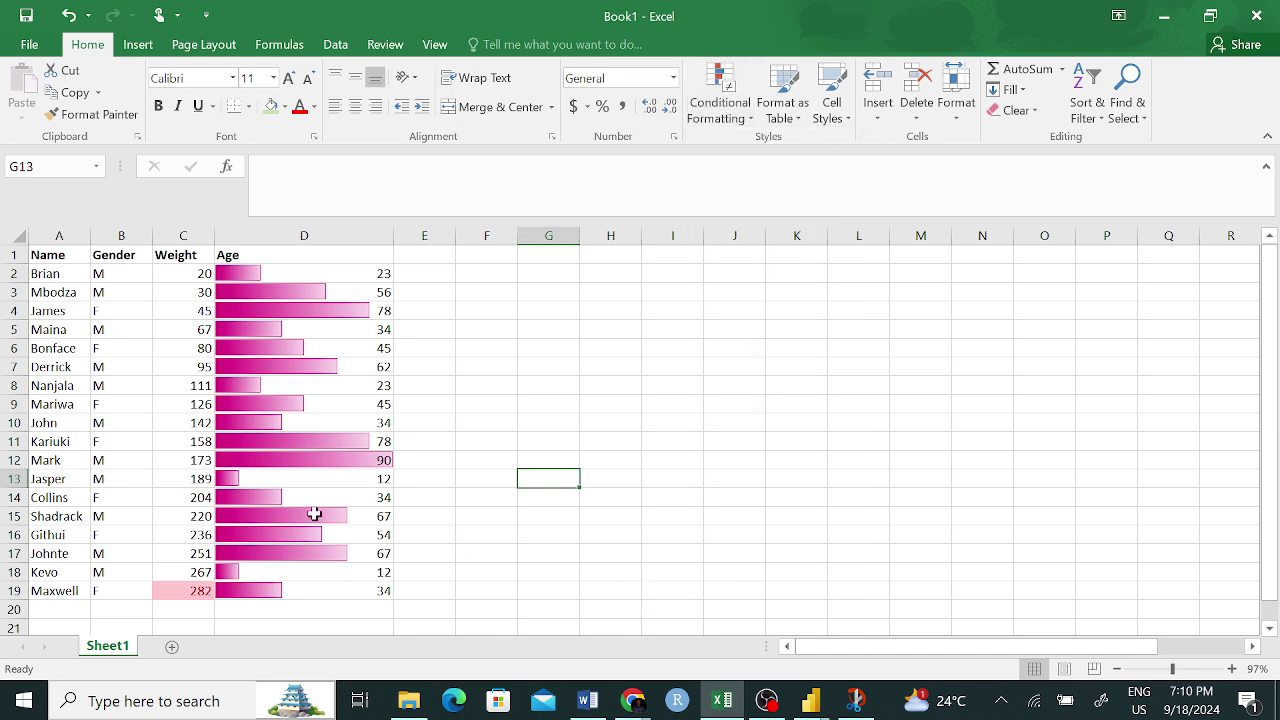
{"action": "left_click_drag", "start_coordinate": [250, 277], "coordinate": [285, 592]}
{"action": "left_click", "coordinate": [500, 438]}
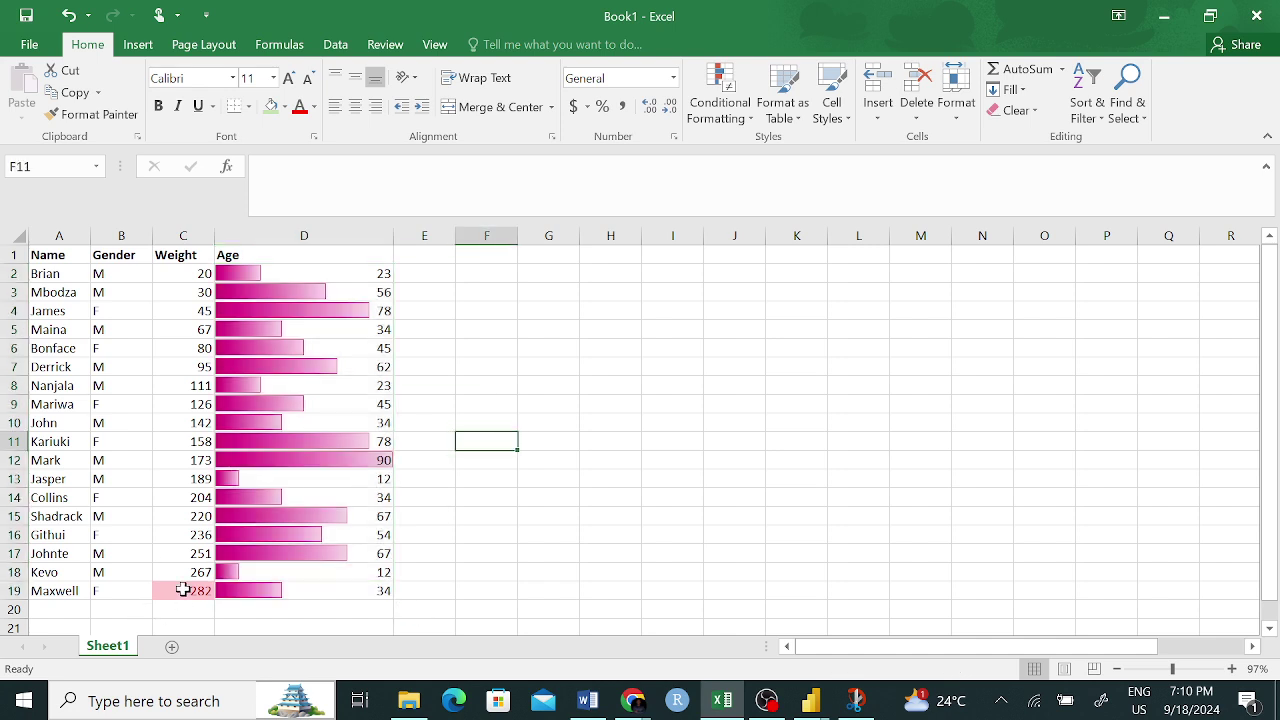
{"action": "left_click", "coordinate": [182, 589]}
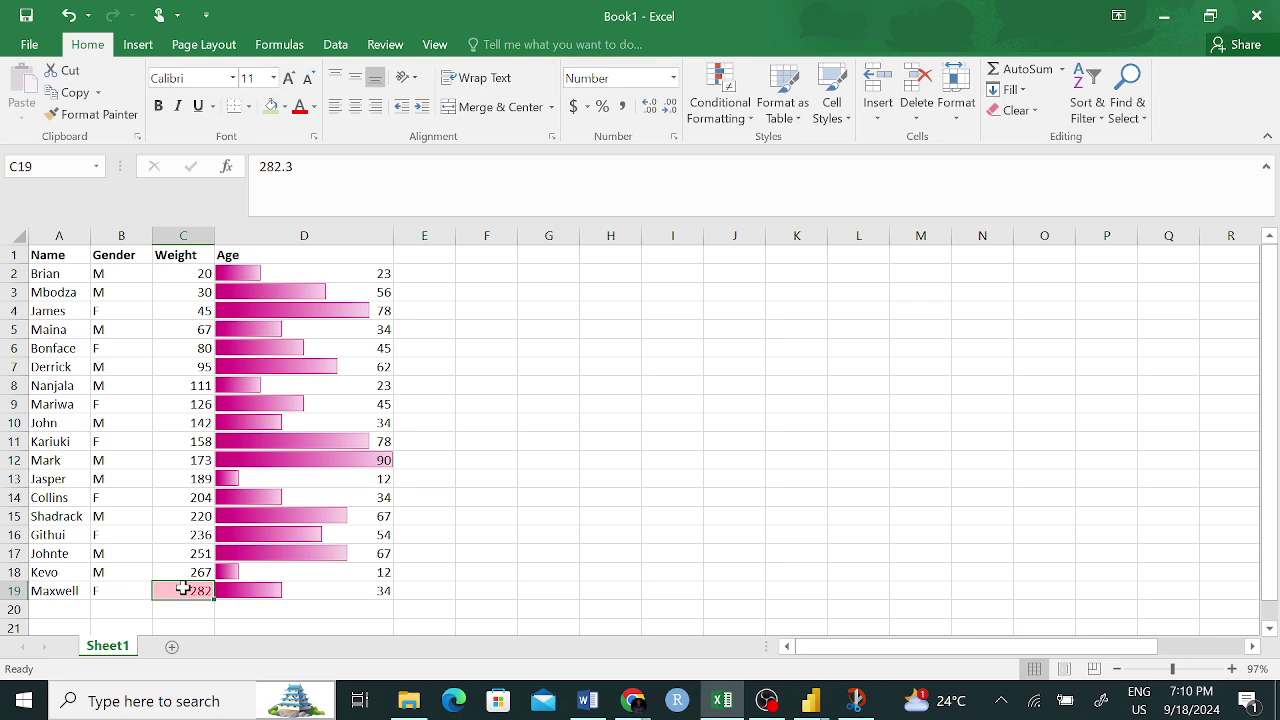
{"action": "left_click", "coordinate": [462, 515]}
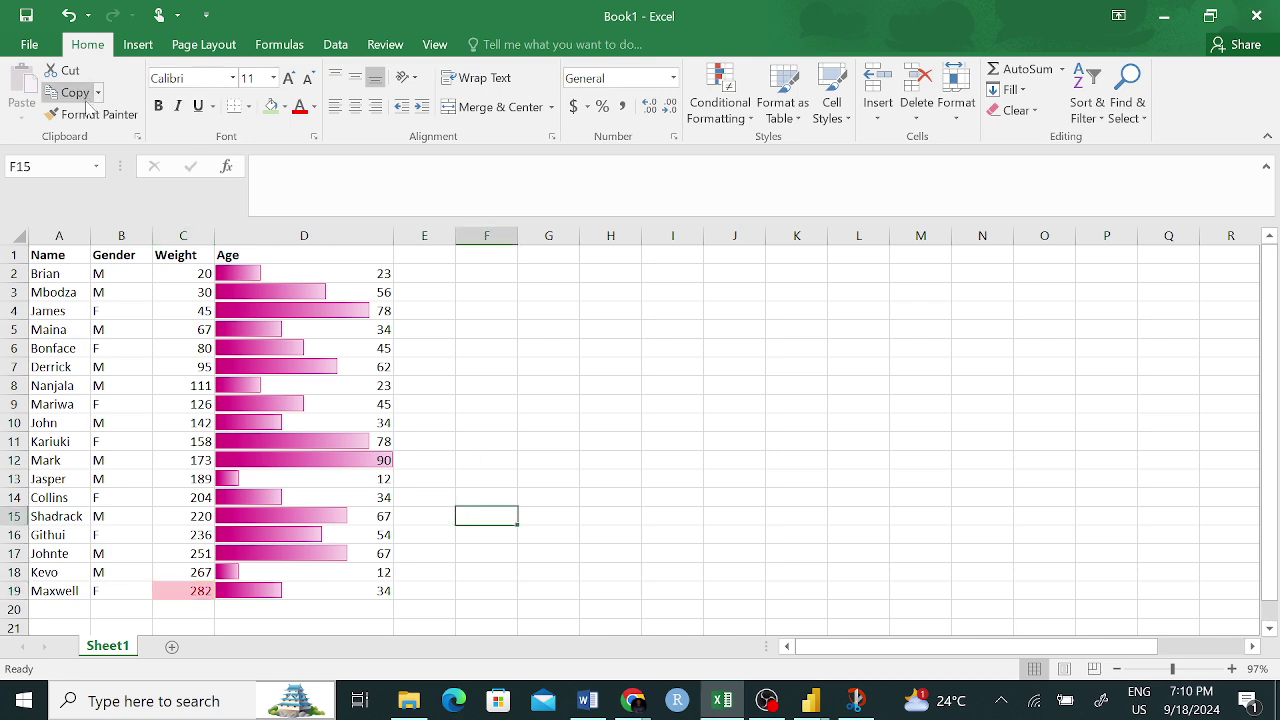
{"action": "left_click", "coordinate": [92, 114]}
{"action": "left_click", "coordinate": [178, 592]}
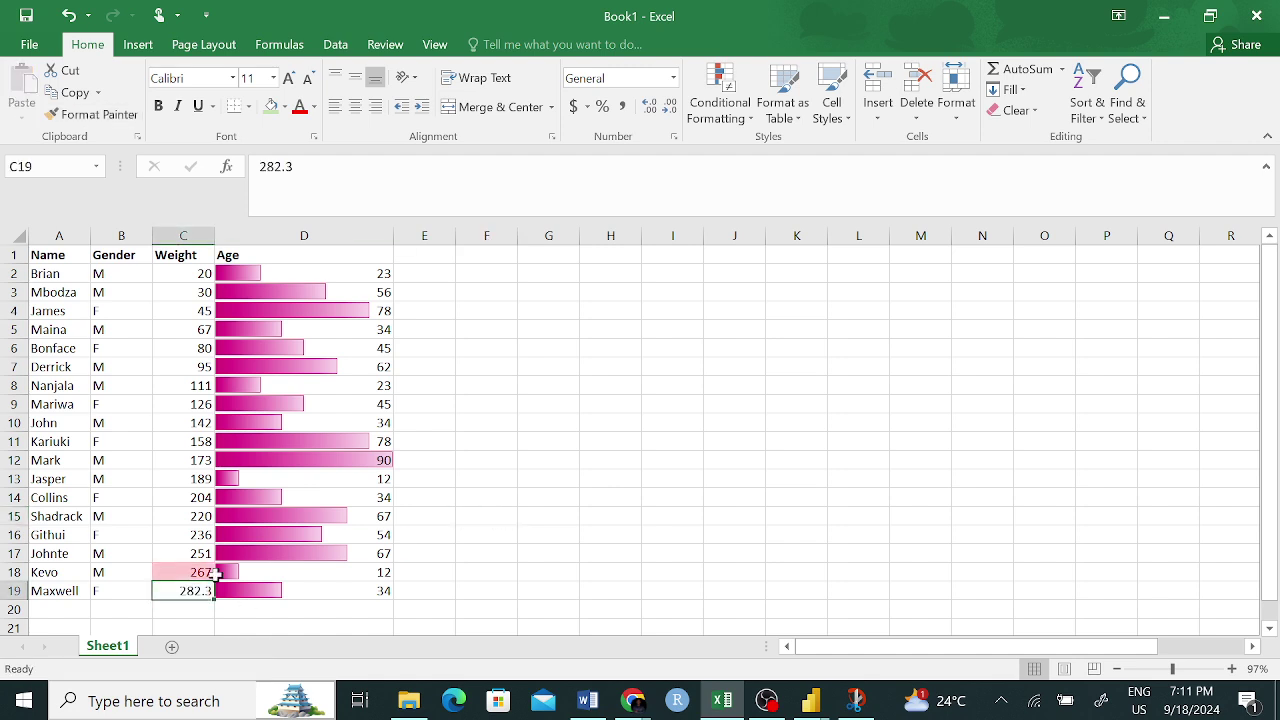
- Check C18, then select the Weight and Age values for conditional formatting
{"action": "left_click", "coordinate": [197, 569]}
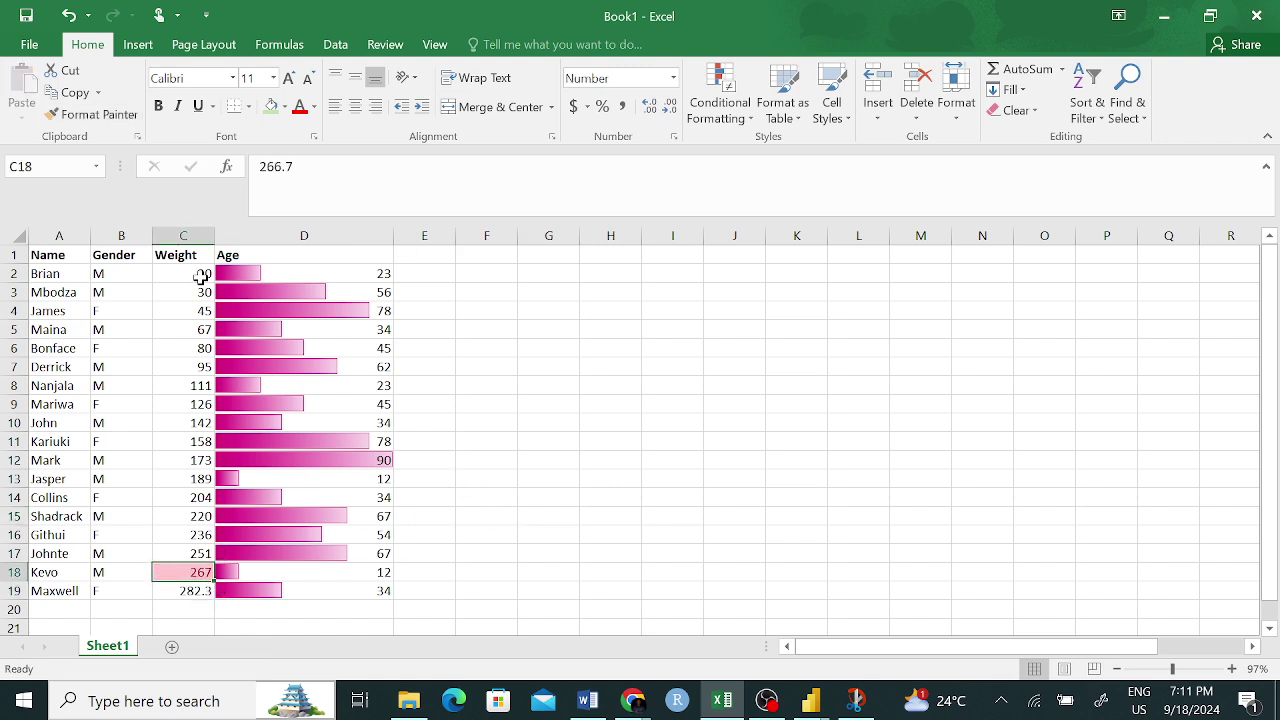
{"action": "left_click_drag", "start_coordinate": [174, 274], "coordinate": [345, 572]}
{"action": "left_click", "coordinate": [729, 90]}
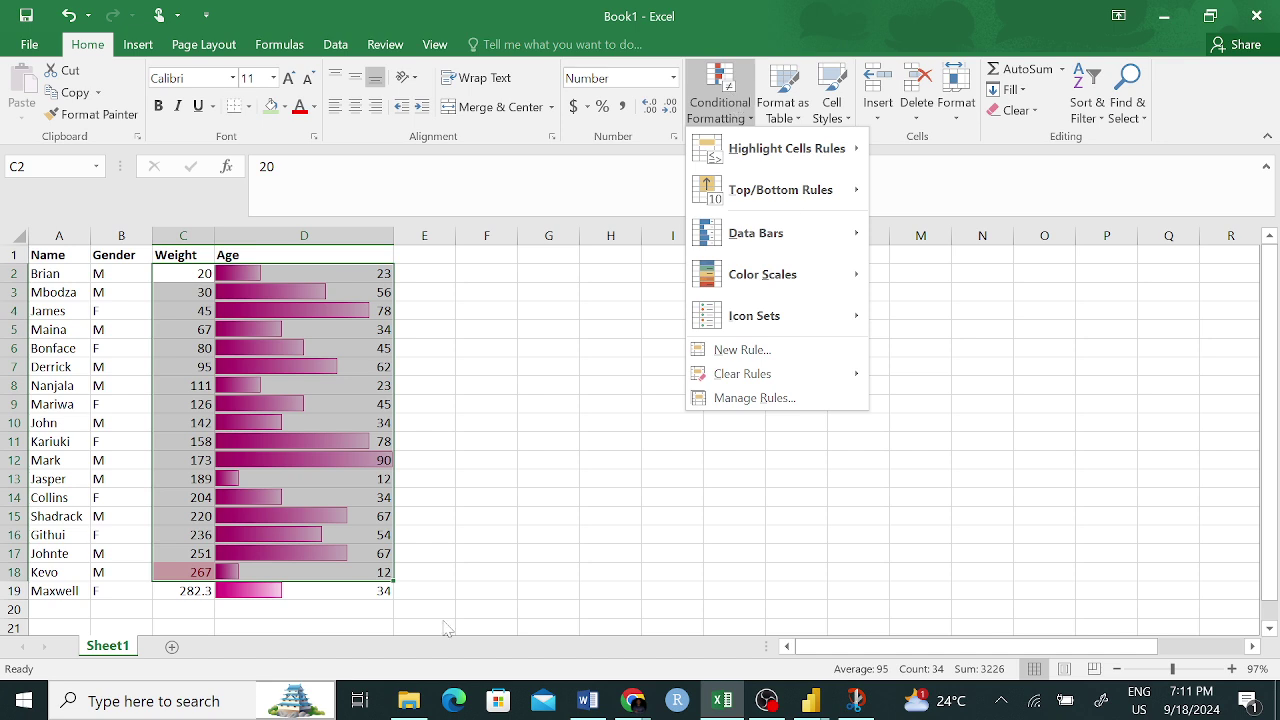
- Clear all conditional formatting rules from Weight and Age cells C2:D19
{"action": "left_click", "coordinate": [443, 545]}
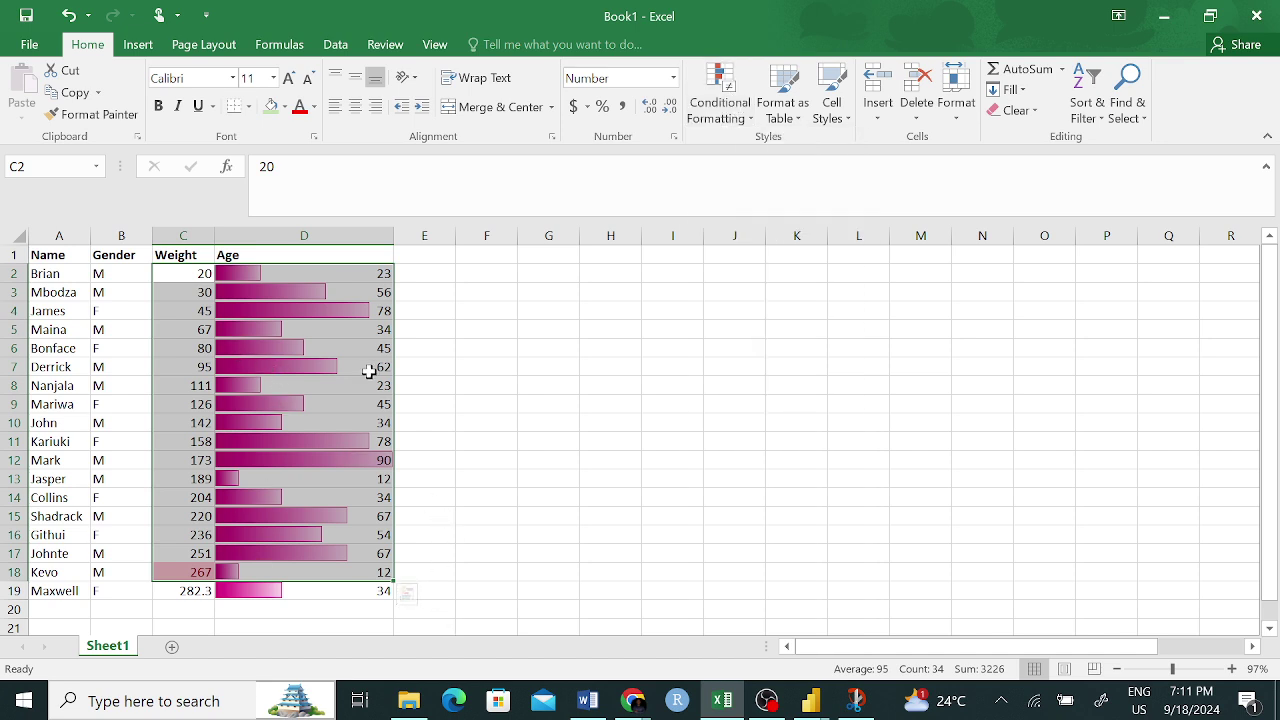
{"action": "left_click_drag", "start_coordinate": [522, 404], "coordinate": [505, 404]}
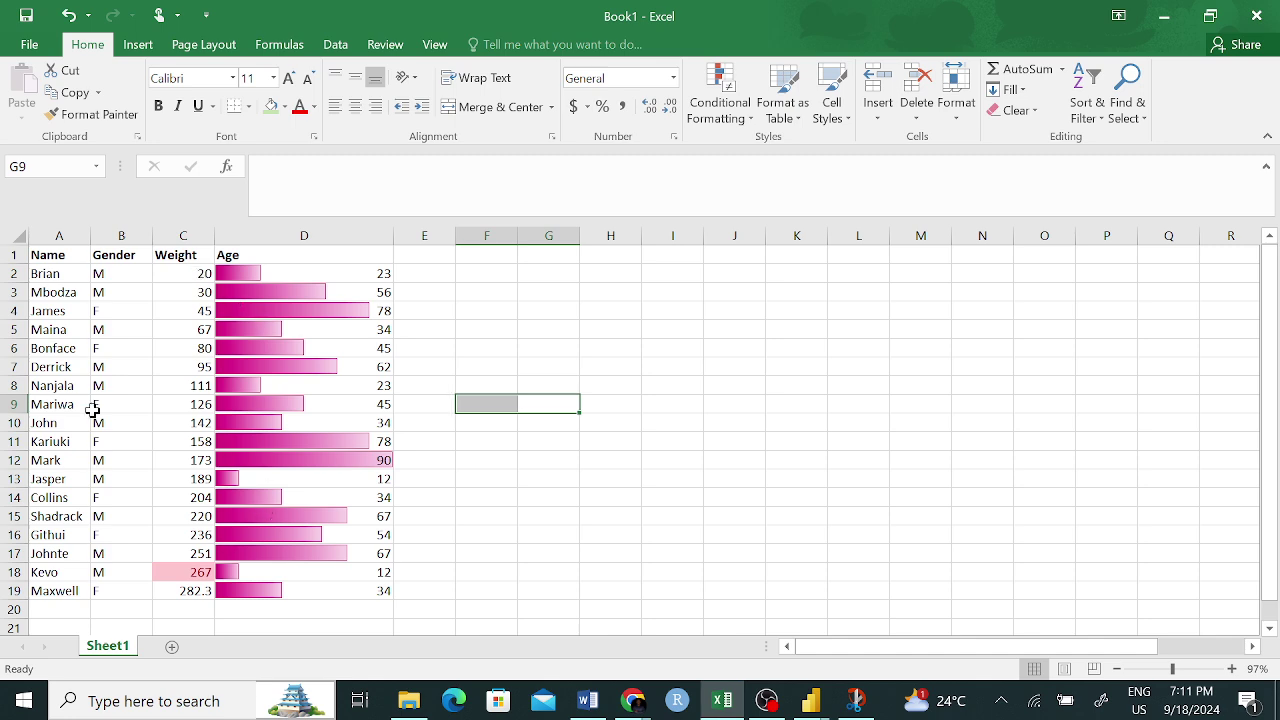
{"action": "left_click_drag", "start_coordinate": [181, 278], "coordinate": [320, 587]}
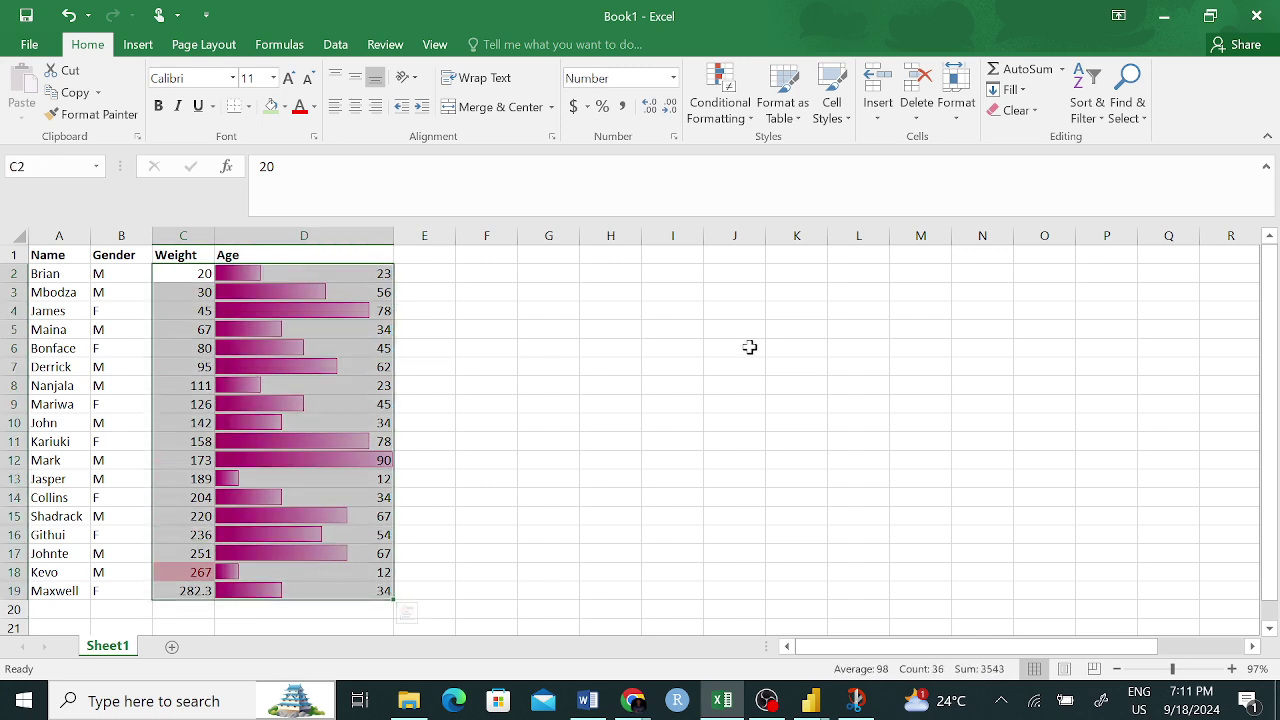
{"action": "left_click", "coordinate": [719, 90]}
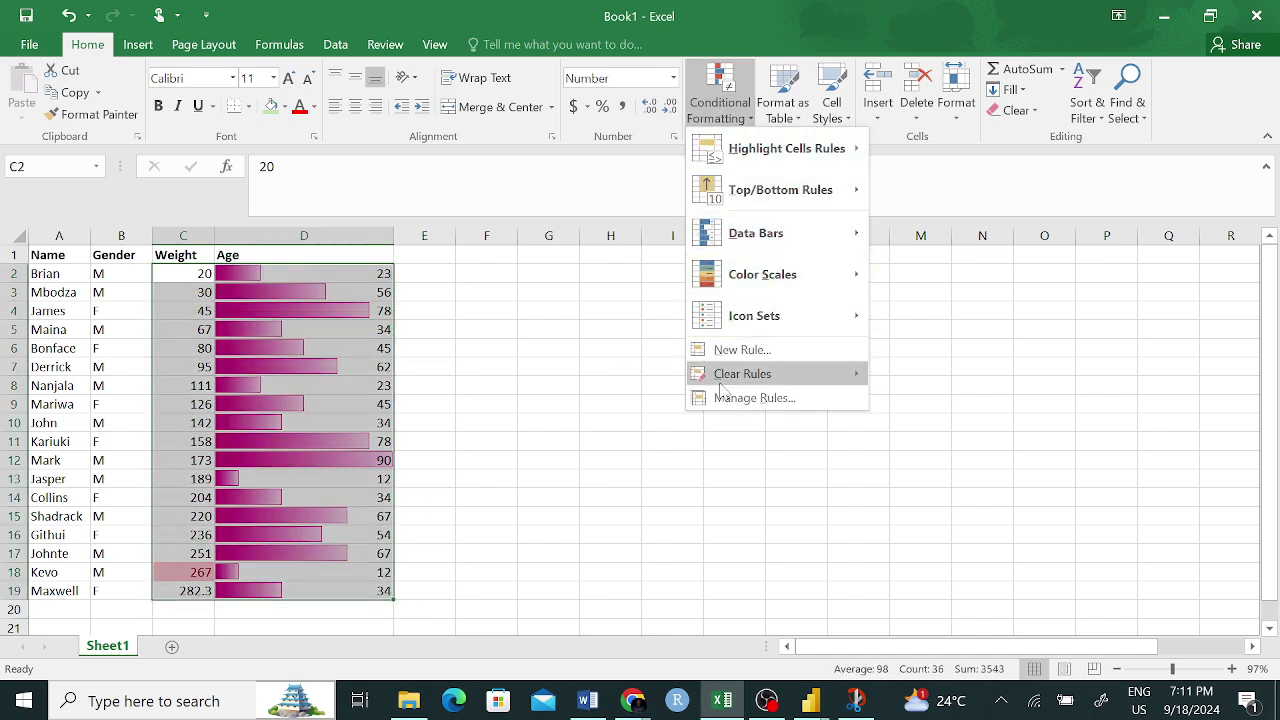
{"action": "mouse_move", "coordinate": [765, 377]}
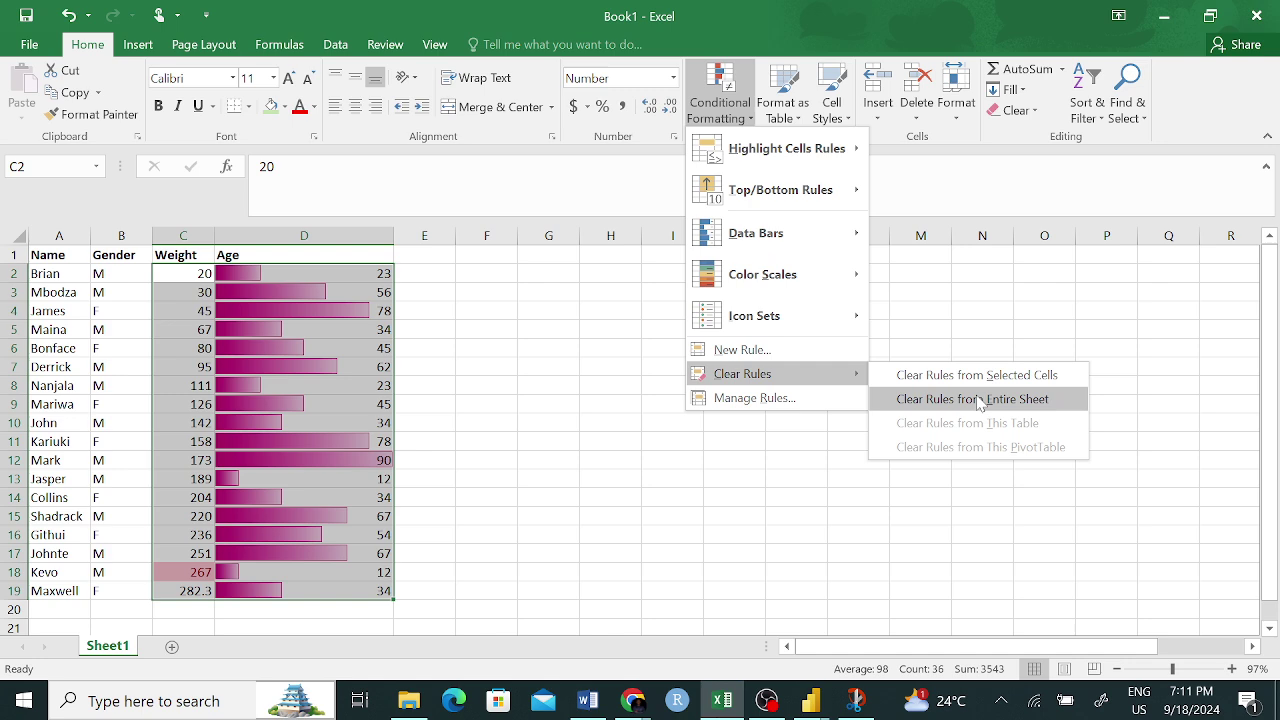
{"action": "left_click", "coordinate": [980, 376]}
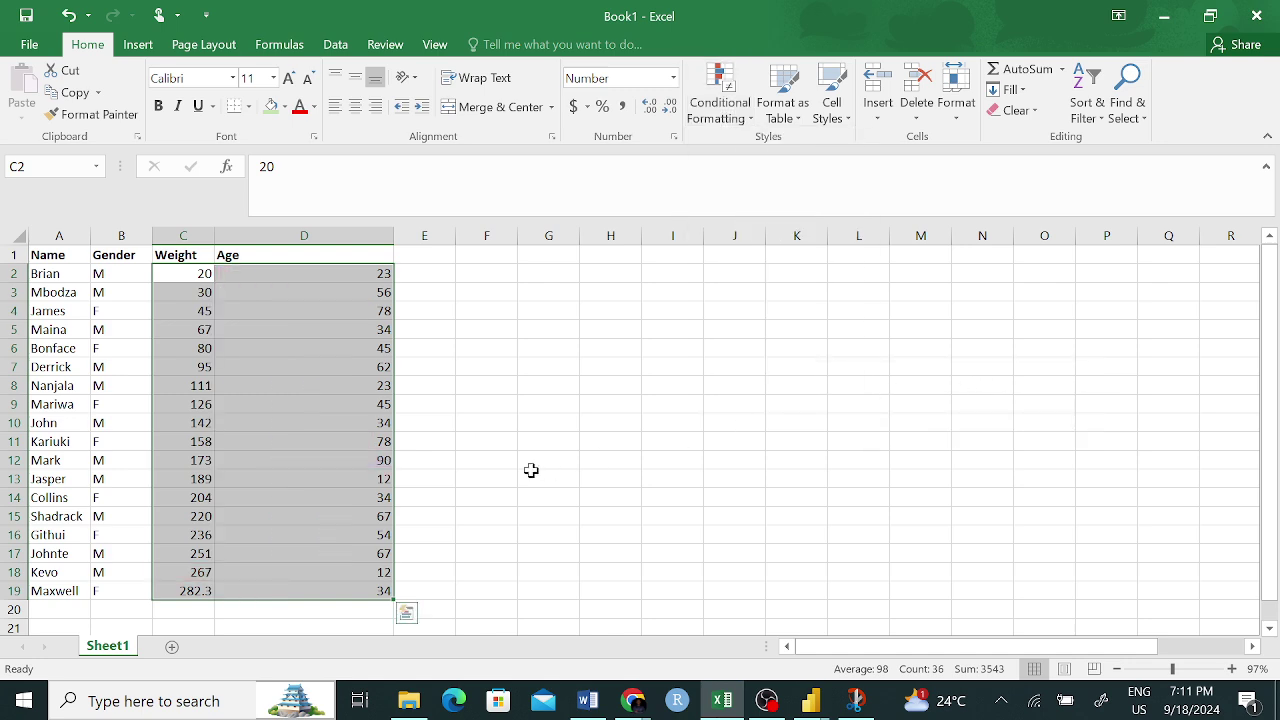
- Copy C17's number format onto C19 so its weight shows as a whole number
{"action": "left_click", "coordinate": [498, 481]}
{"action": "left_click", "coordinate": [200, 570]}
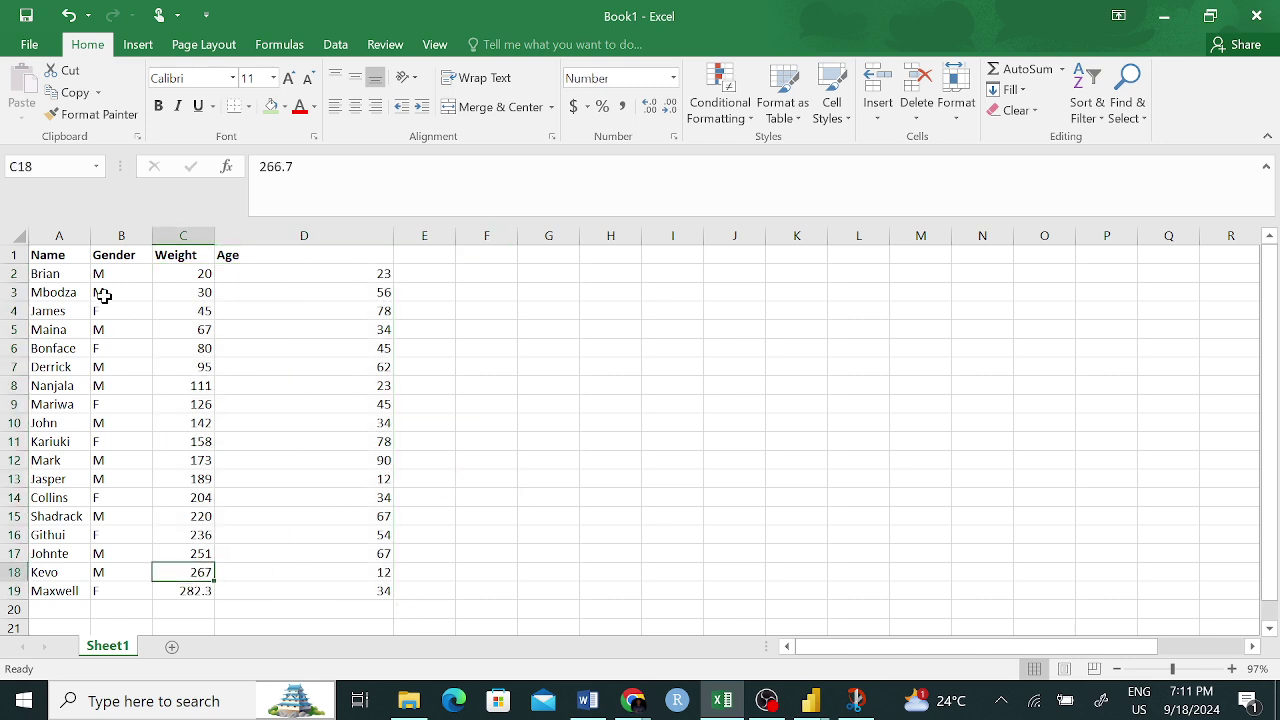
{"action": "left_click", "coordinate": [192, 590]}
{"action": "left_click", "coordinate": [200, 553]}
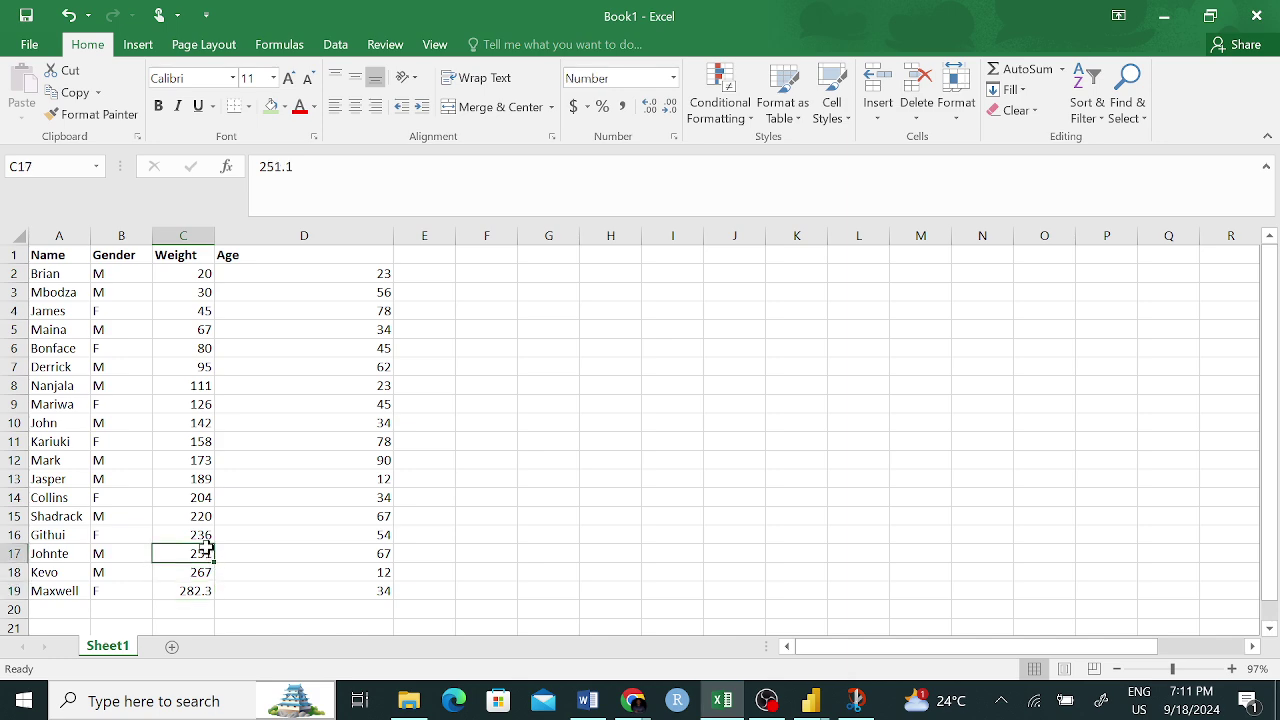
{"action": "left_click", "coordinate": [95, 114]}
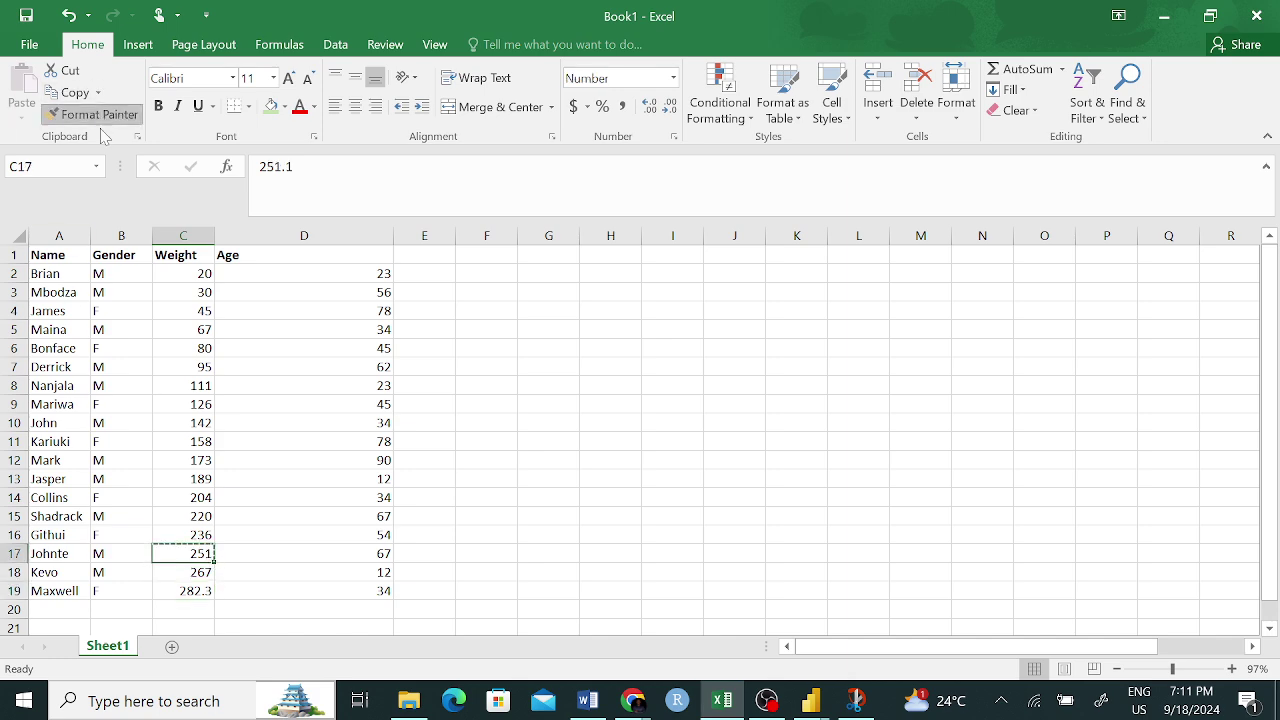
{"action": "left_click", "coordinate": [190, 591]}
{"action": "left_click", "coordinate": [477, 437]}
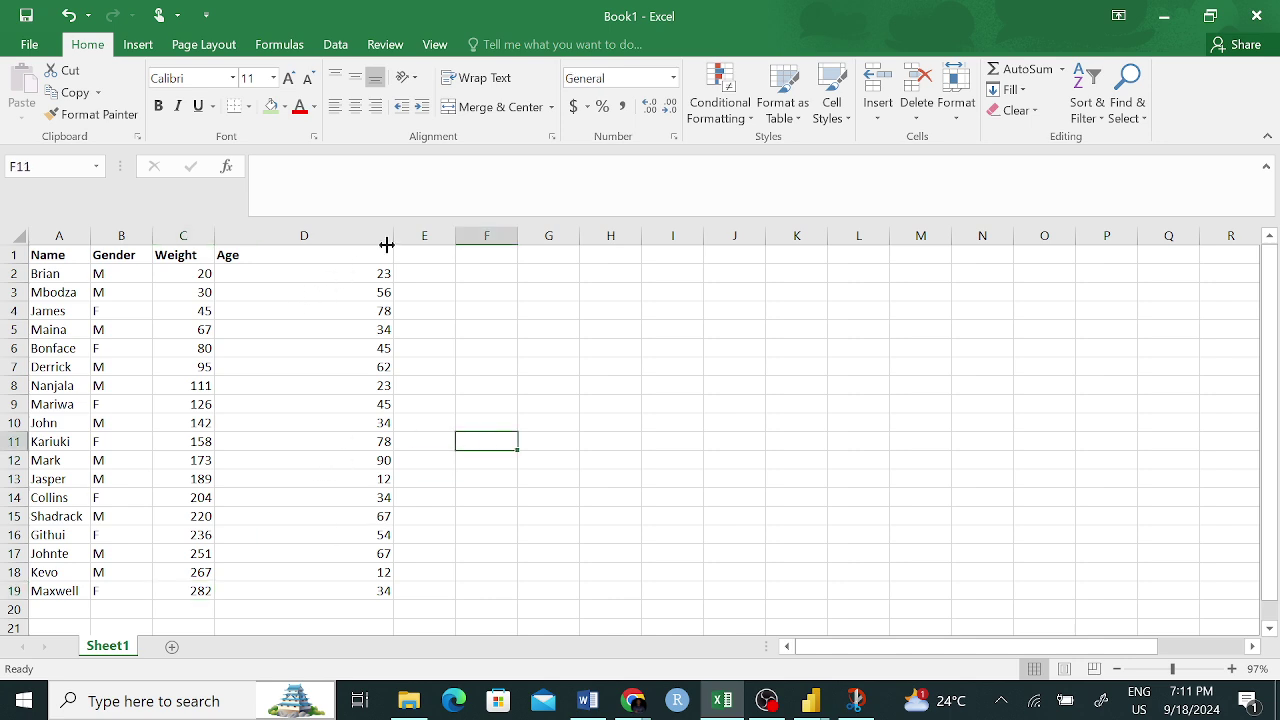
- Narrow Age column D back to fit the ages
{"action": "left_click_drag", "start_coordinate": [393, 233], "coordinate": [278, 236]}
{"action": "left_click", "coordinate": [530, 440]}
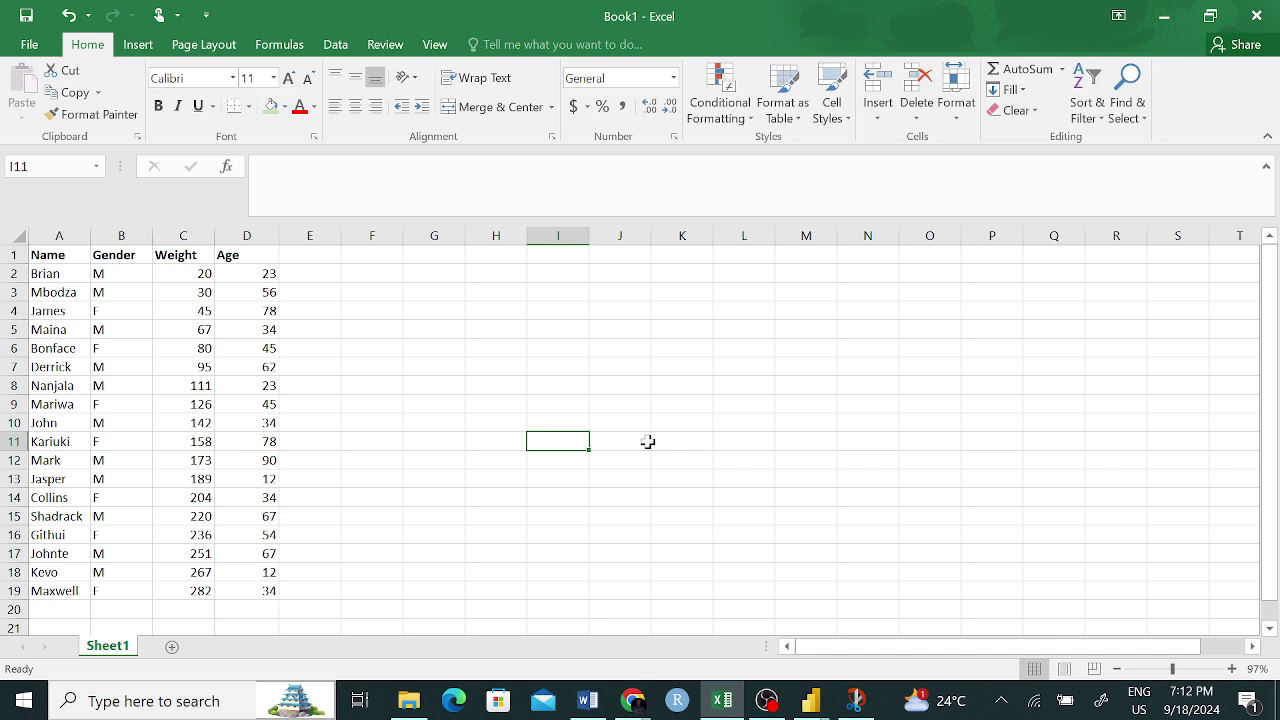
{"action": "left_click", "coordinate": [324, 258]}
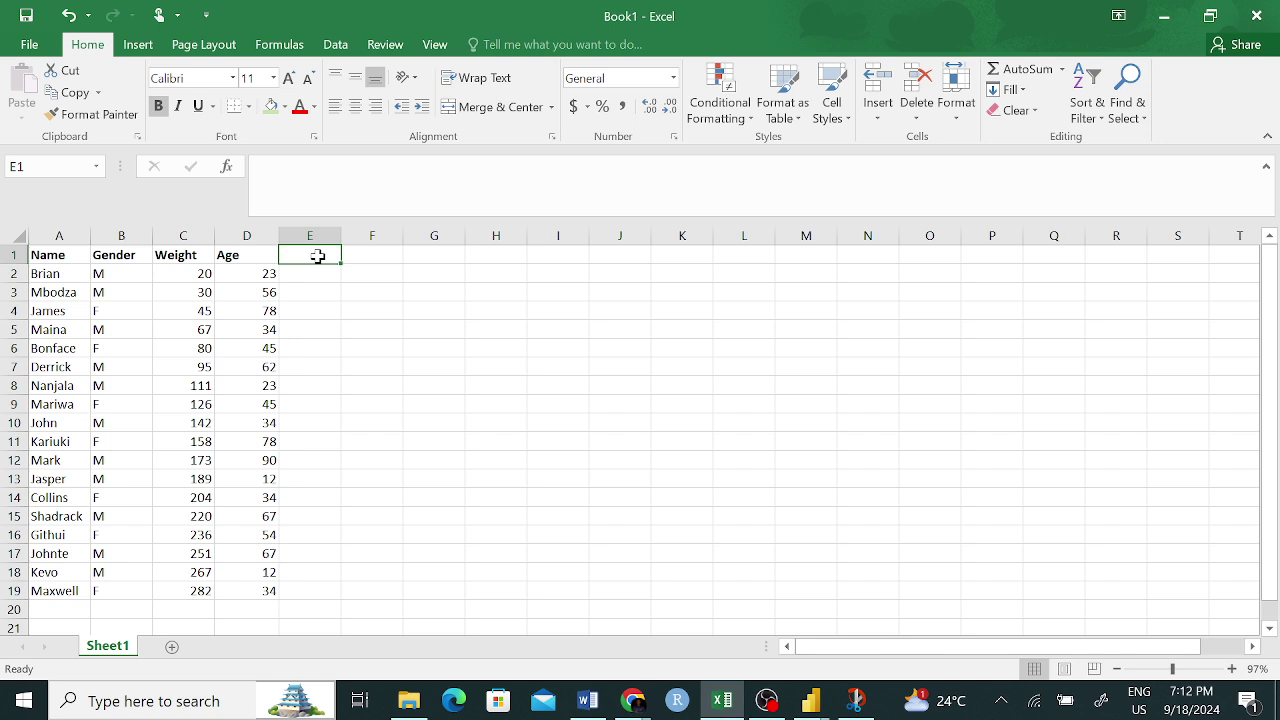
{"action": "left_click", "coordinate": [497, 383]}
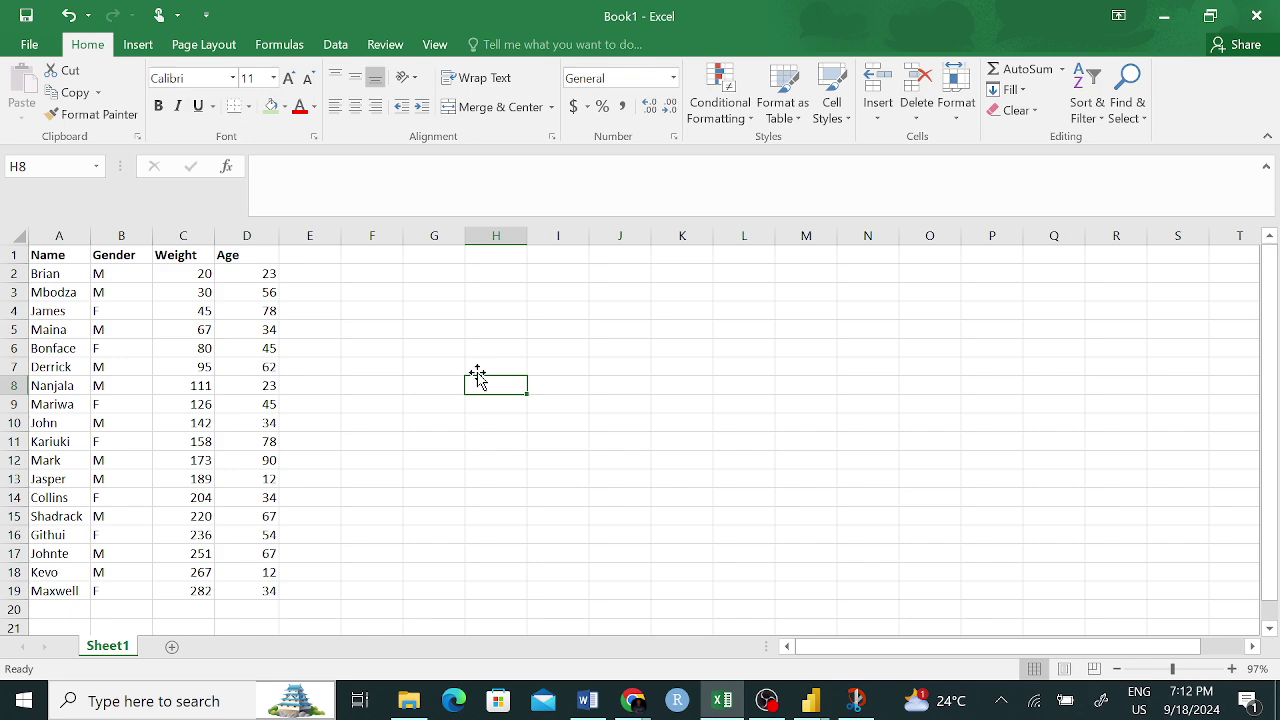
- Rename the Sheet1 tab to 'Formulas'
{"action": "double_click", "coordinate": [110, 646]}
{"action": "type", "text": "Fo"}
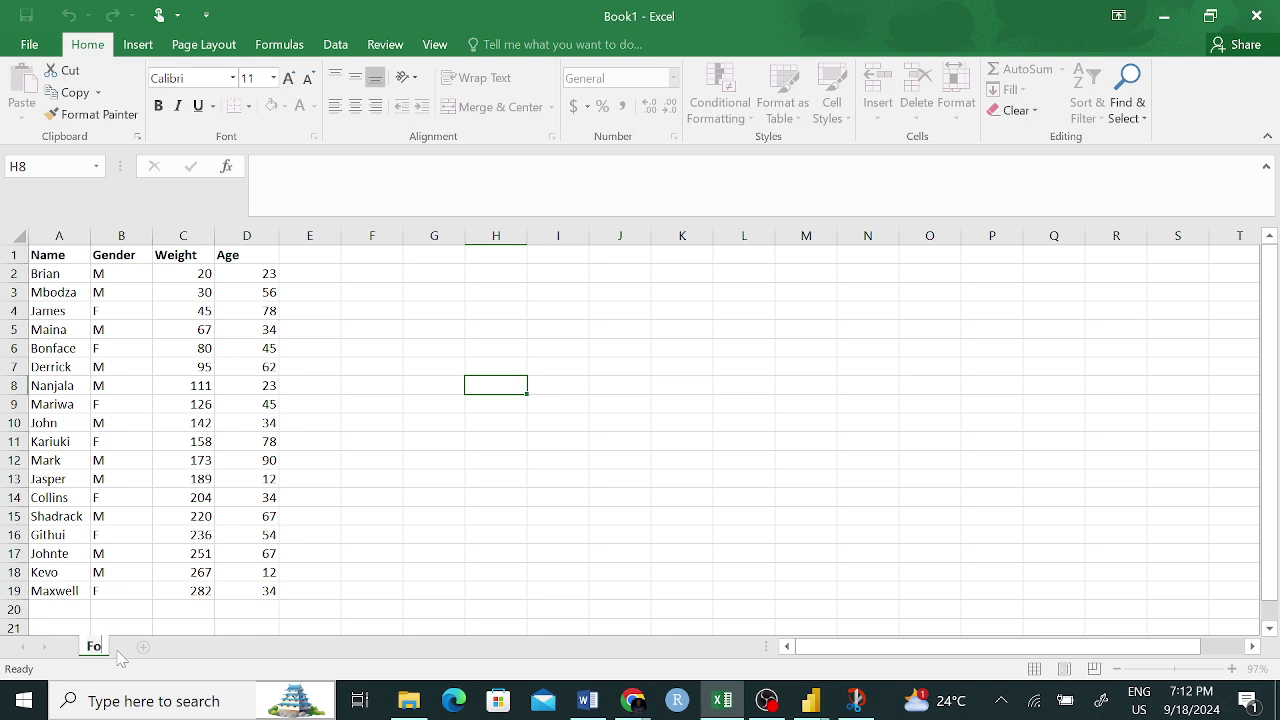
{"action": "type", "text": "rmulas"}
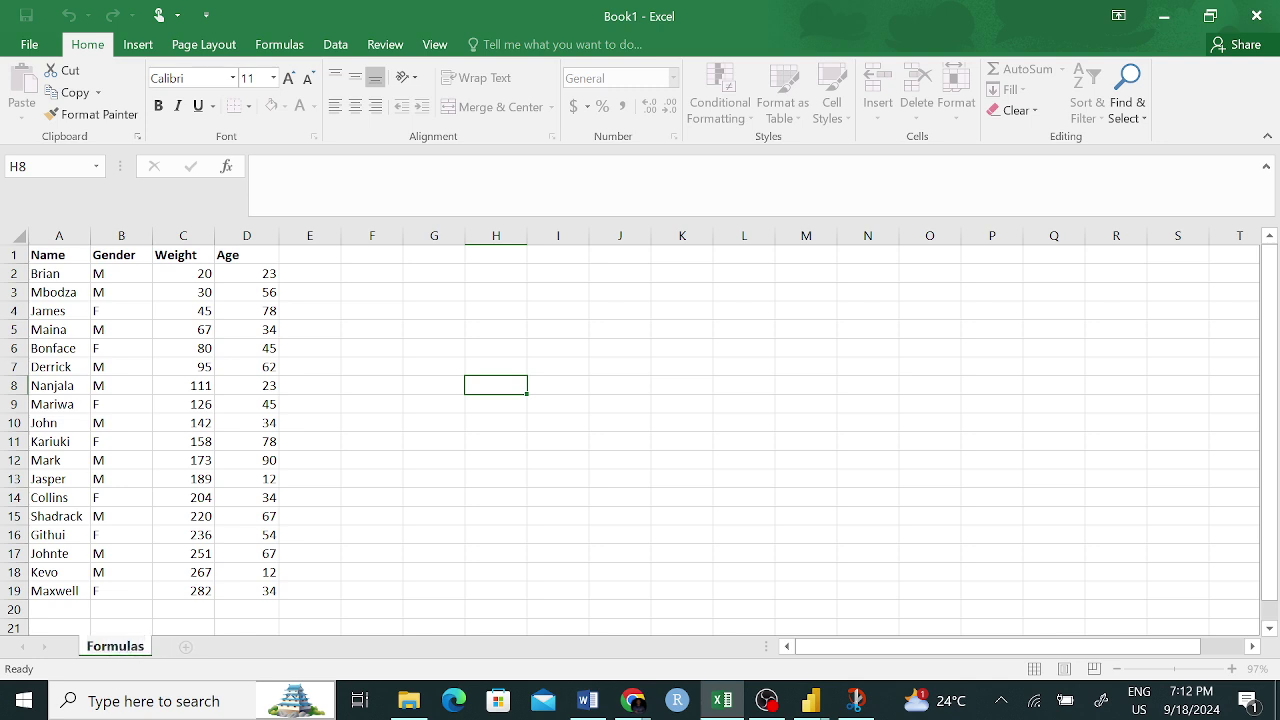
{"action": "key", "text": "Return"}
{"action": "left_click", "coordinate": [424, 572]}
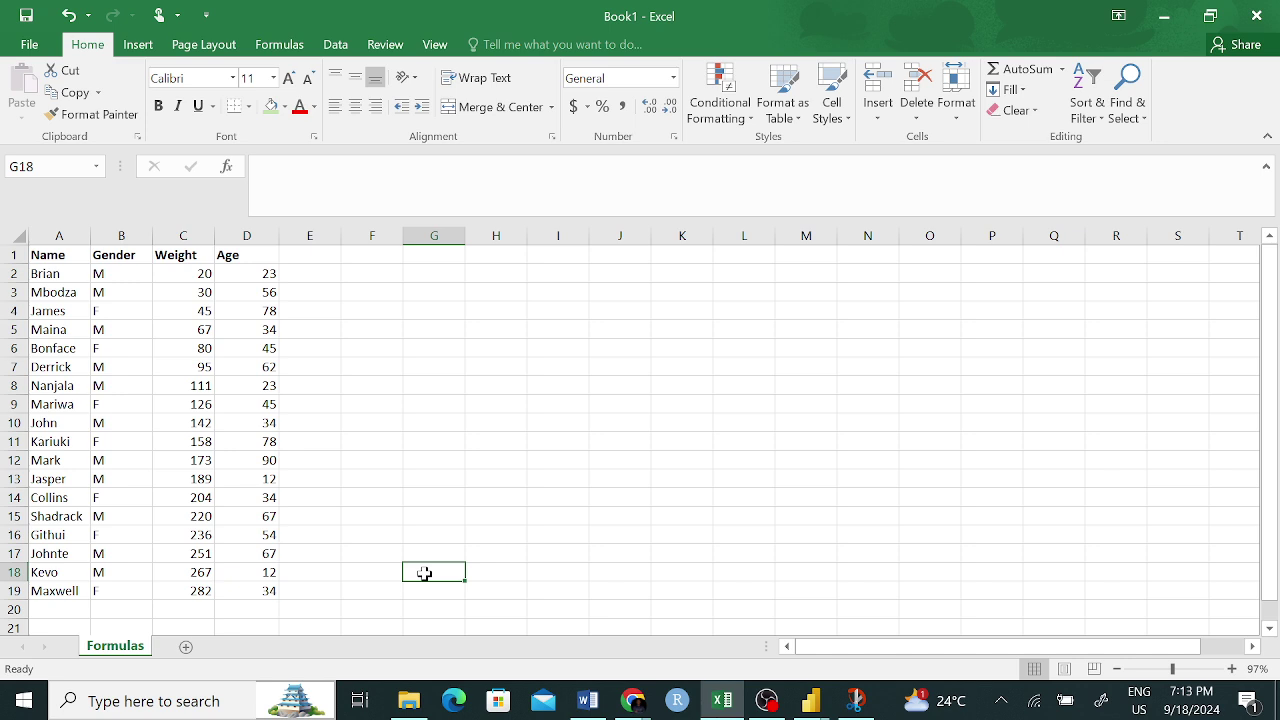
- Enter the labels MAX in I2 and MIN in J2
{"action": "left_click", "coordinate": [572, 273]}
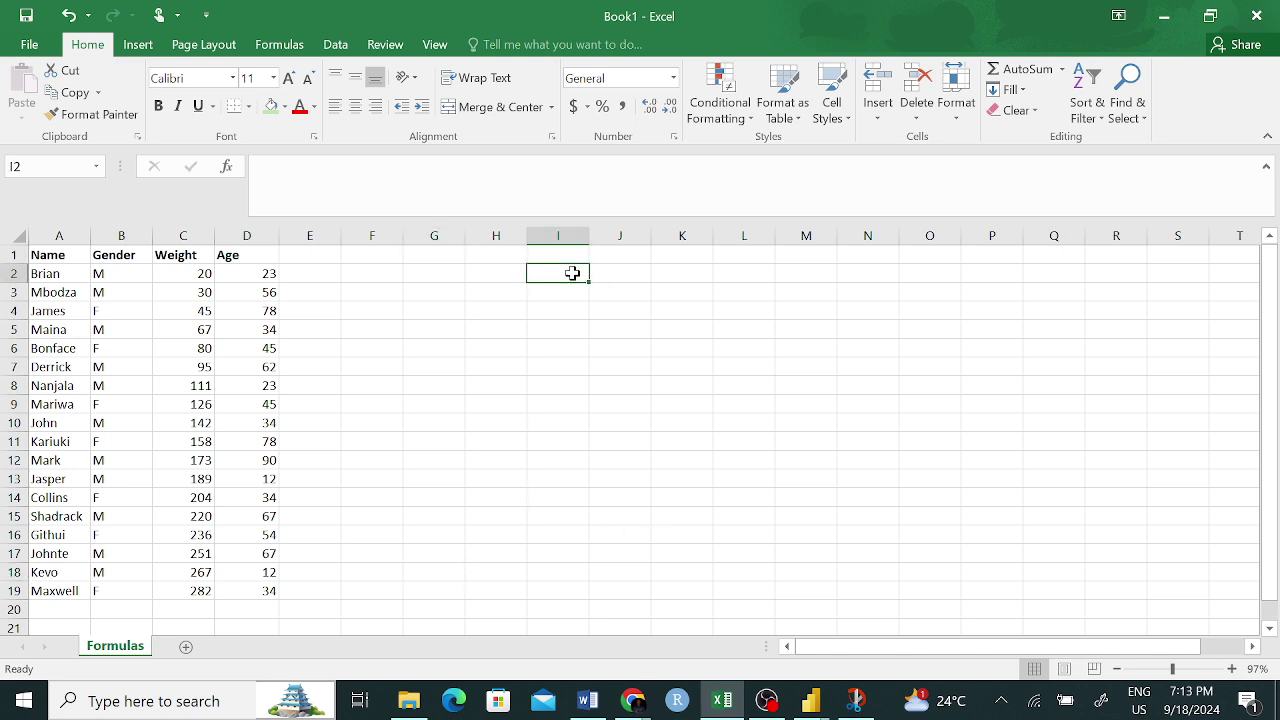
{"action": "type", "text": "Ma"}
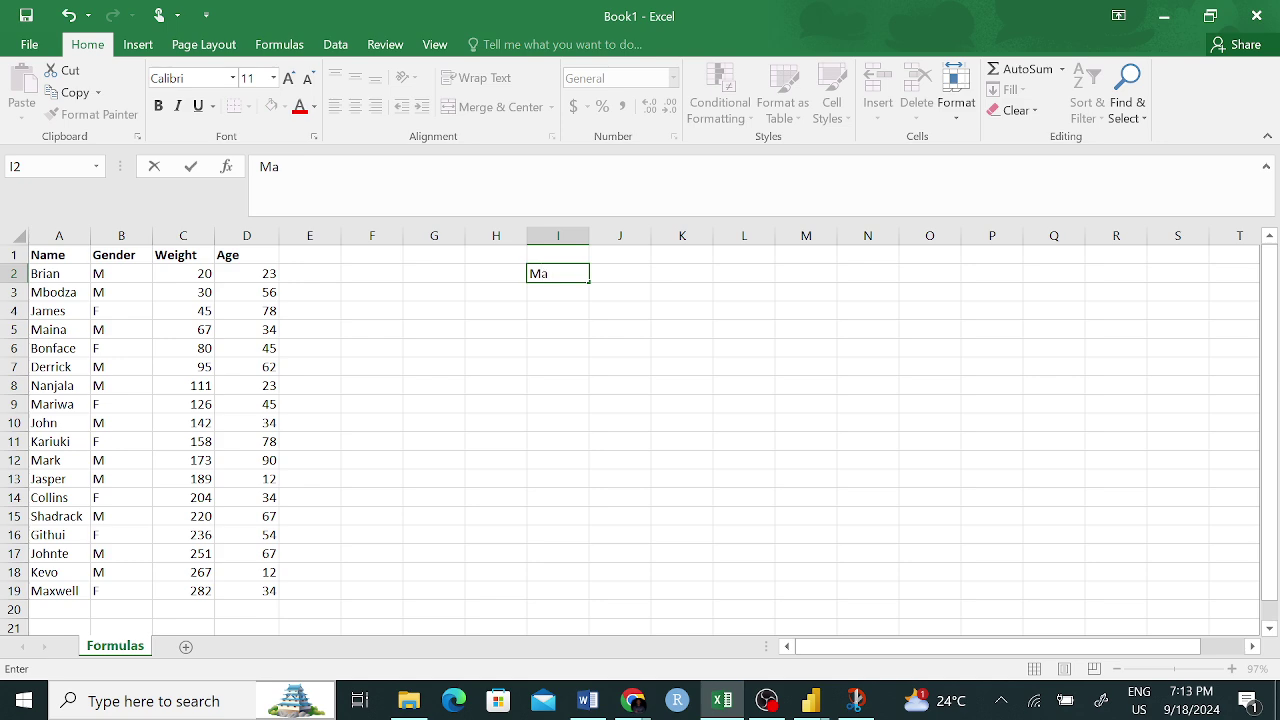
{"action": "key", "text": "BackSpace"}
{"action": "type", "text": "A"}
{"action": "key", "text": "BackSpace"}
{"action": "type", "text": "AX"}
{"action": "left_click", "coordinate": [643, 271]}
{"action": "type", "text": "MIN"}
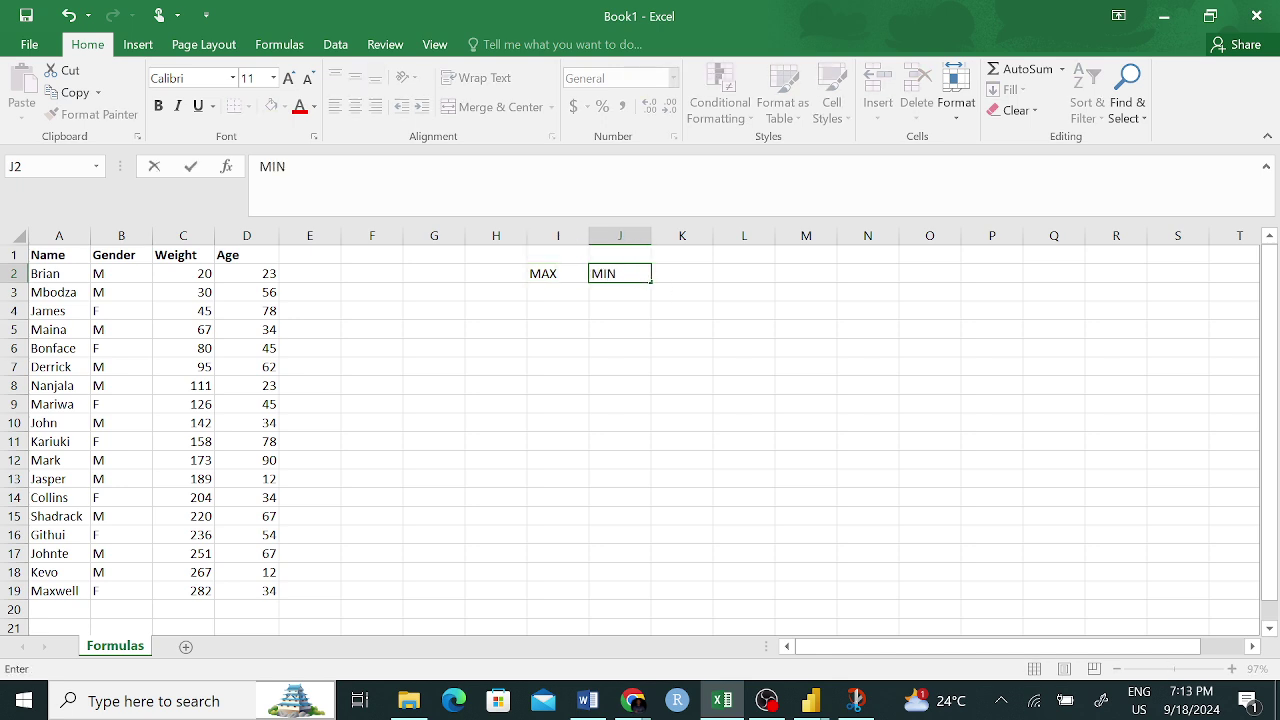
{"action": "left_click", "coordinate": [586, 437]}
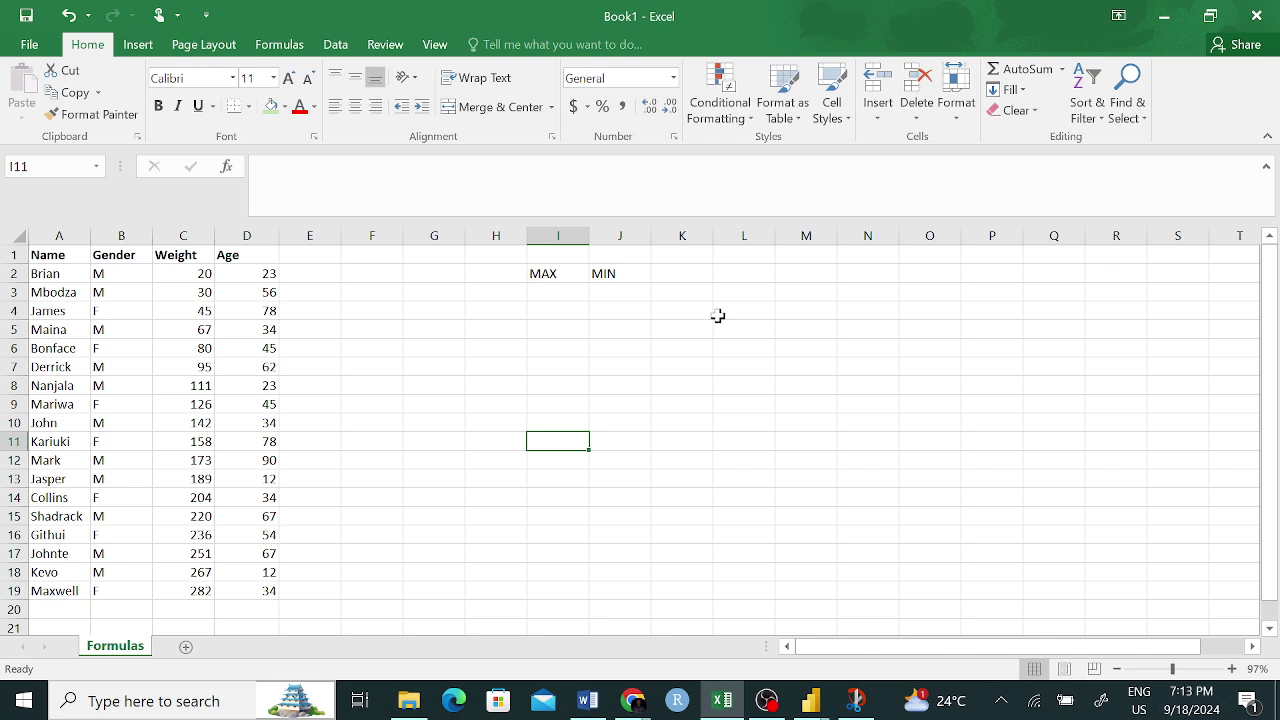
- Enter COUNTIF, SUM, SUMIF and IF in cells K2 through N2
{"action": "left_click", "coordinate": [692, 276]}
{"action": "type", "text": "C"}
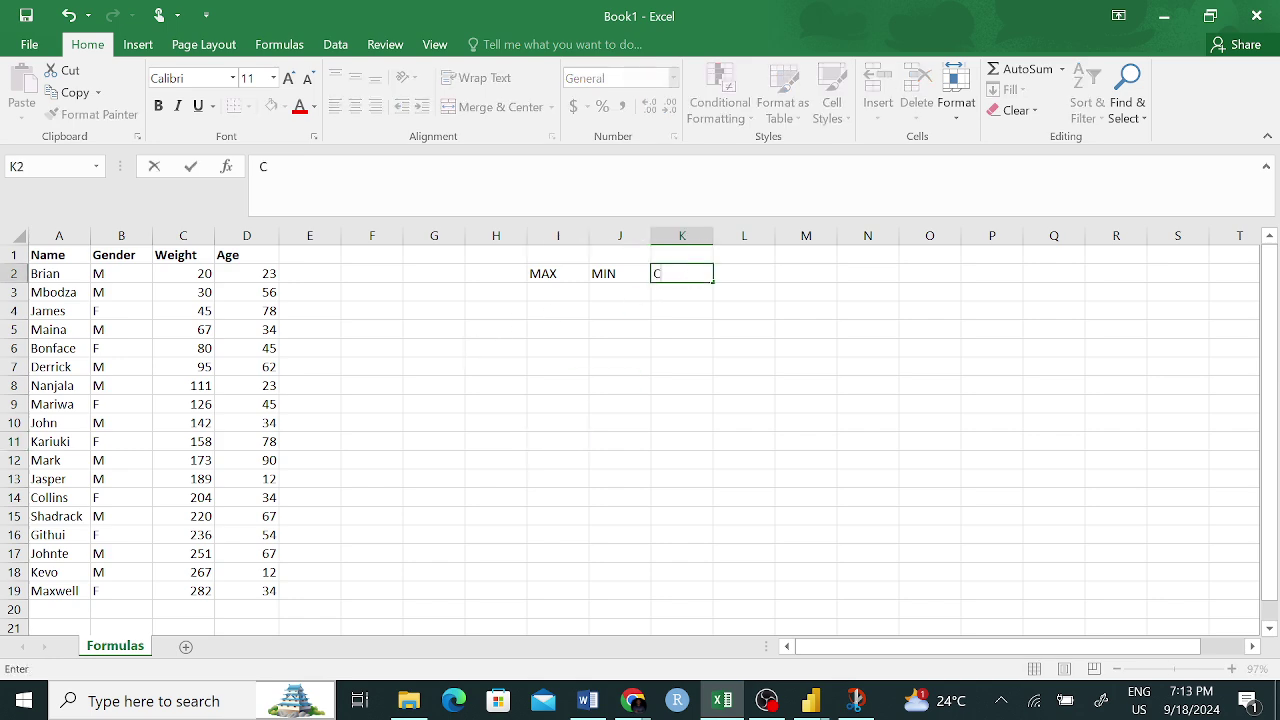
{"action": "type", "text": "OUNTIF"}
{"action": "left_click", "coordinate": [749, 272]}
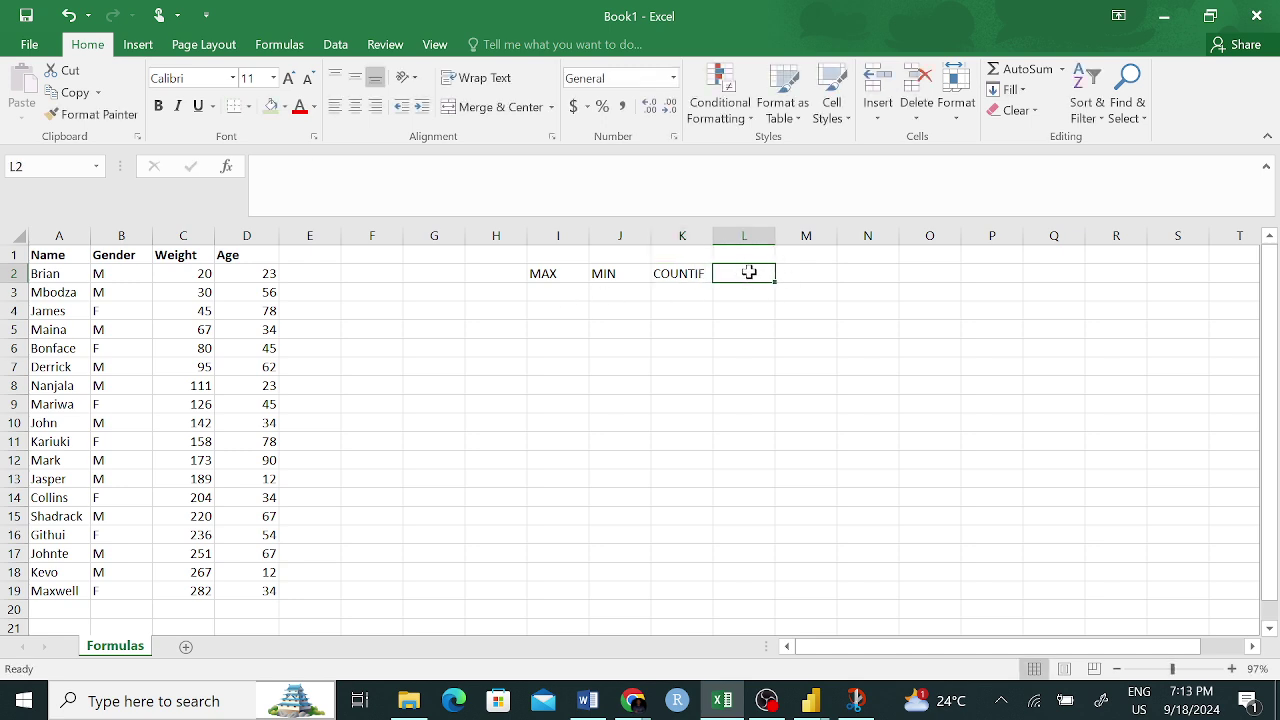
{"action": "type", "text": "SUM"}
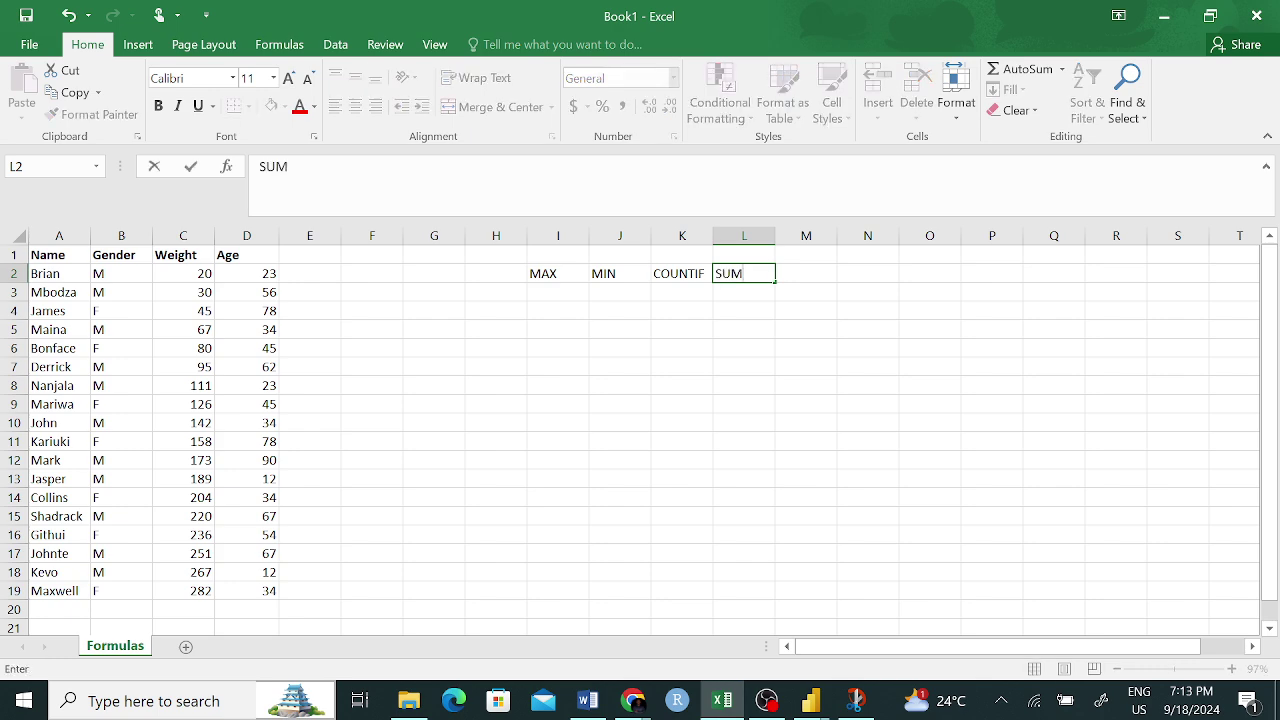
{"action": "left_click", "coordinate": [820, 274]}
{"action": "type", "text": "S"}
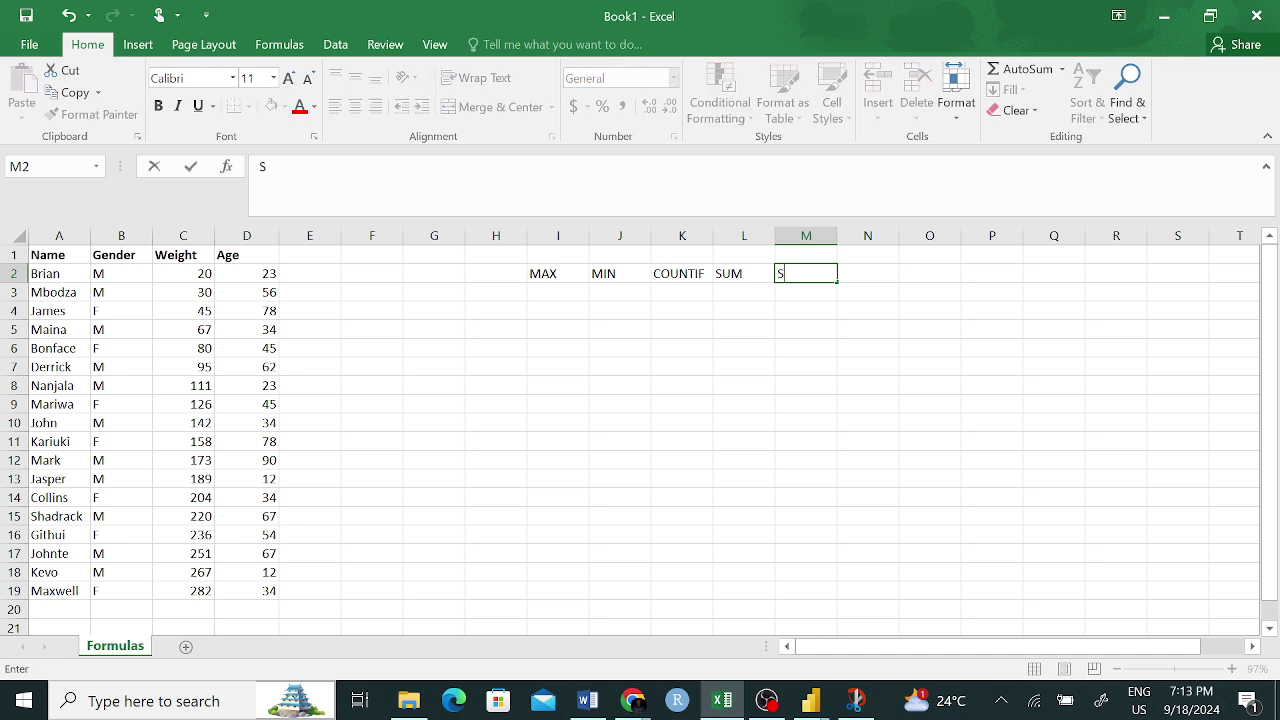
{"action": "type", "text": "UMIF"}
{"action": "left_click", "coordinate": [871, 274]}
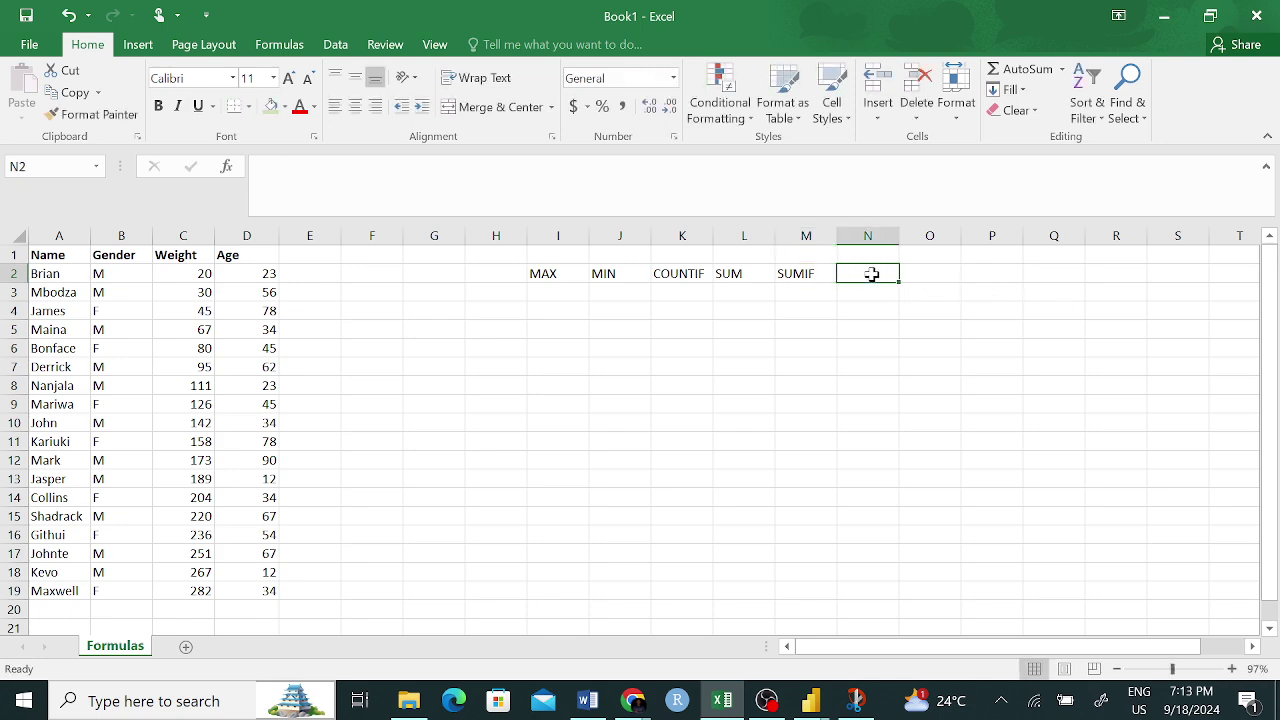
{"action": "type", "text": "IF"}
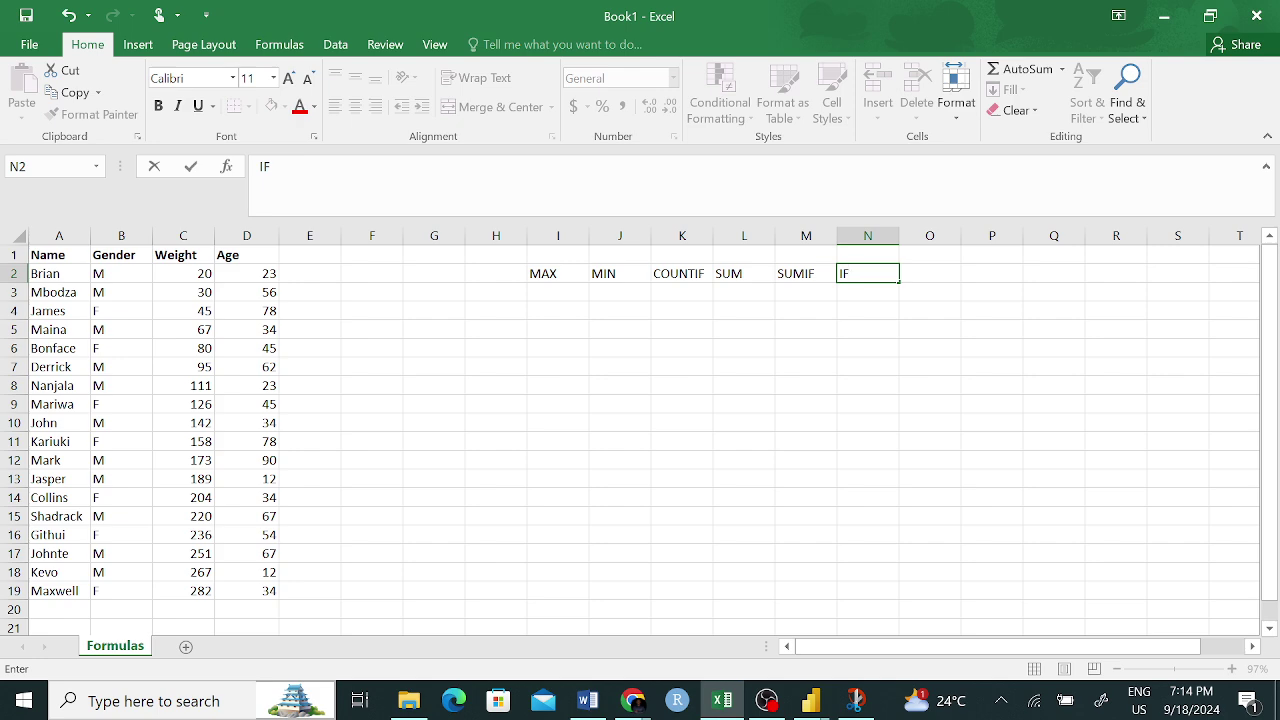
- Add the labels SUMPRODUCT in O2, COUNTA in P2 and COUNT in Q2
{"action": "left_click", "coordinate": [931, 271]}
{"action": "type", "text": "SUM"}
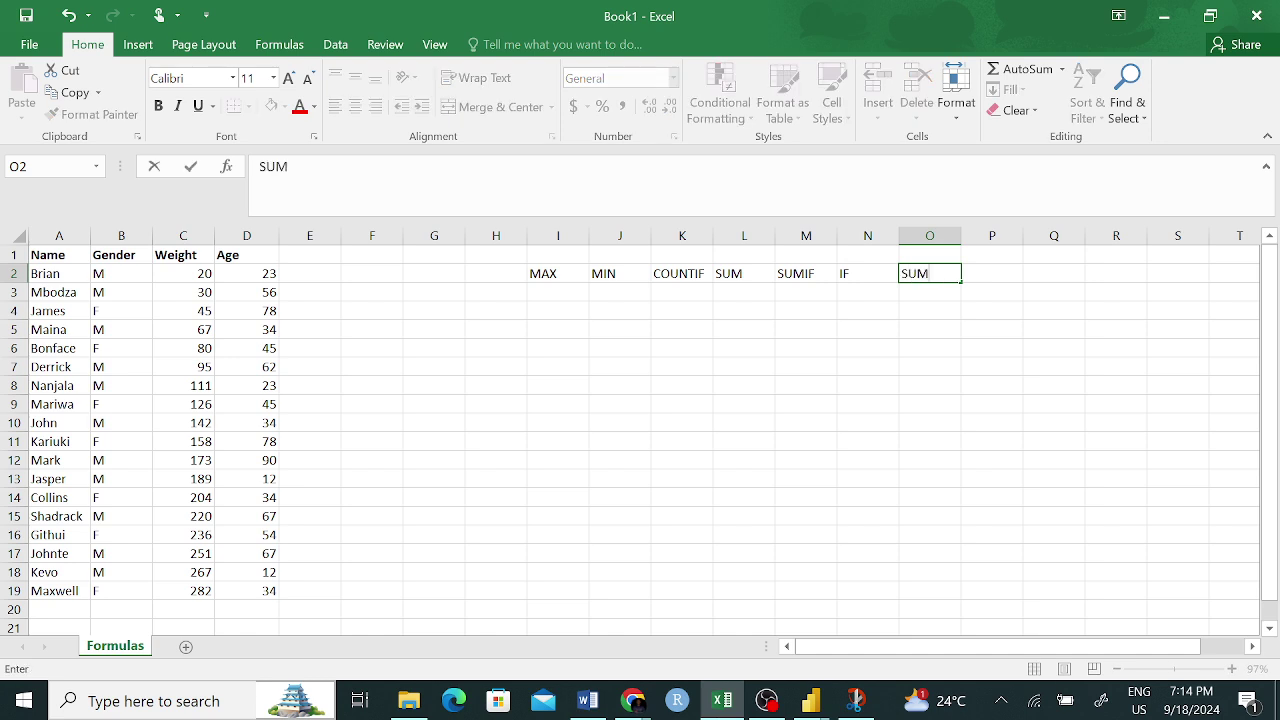
{"action": "type", "text": "PRODUCT"}
{"action": "key", "text": "F2"}
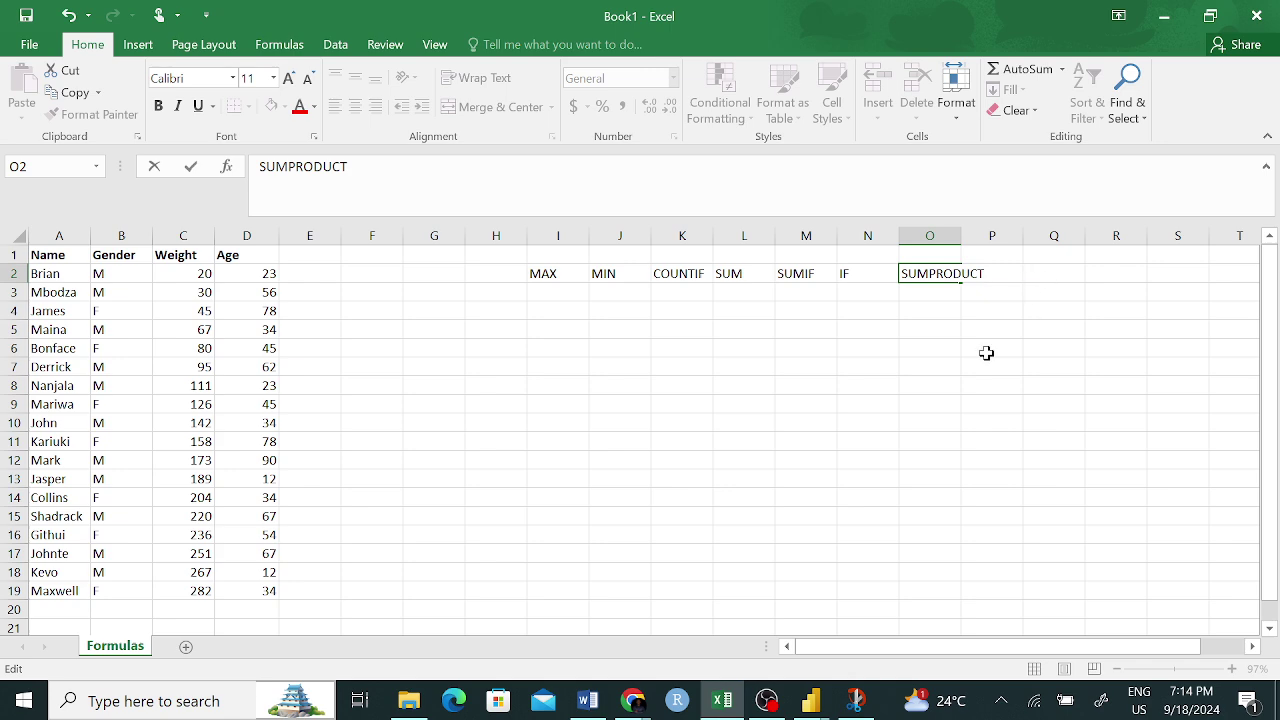
{"action": "left_click", "coordinate": [986, 350]}
{"action": "left_click", "coordinate": [1026, 275]}
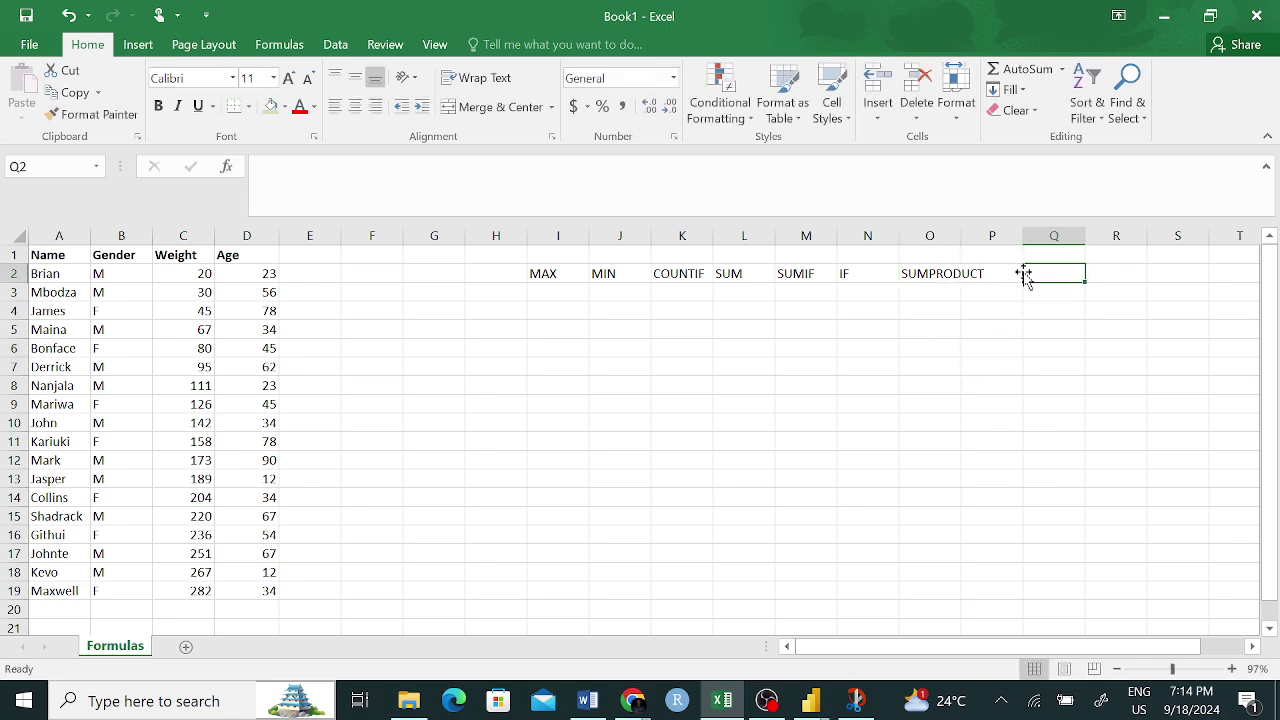
{"action": "left_click", "coordinate": [1006, 273]}
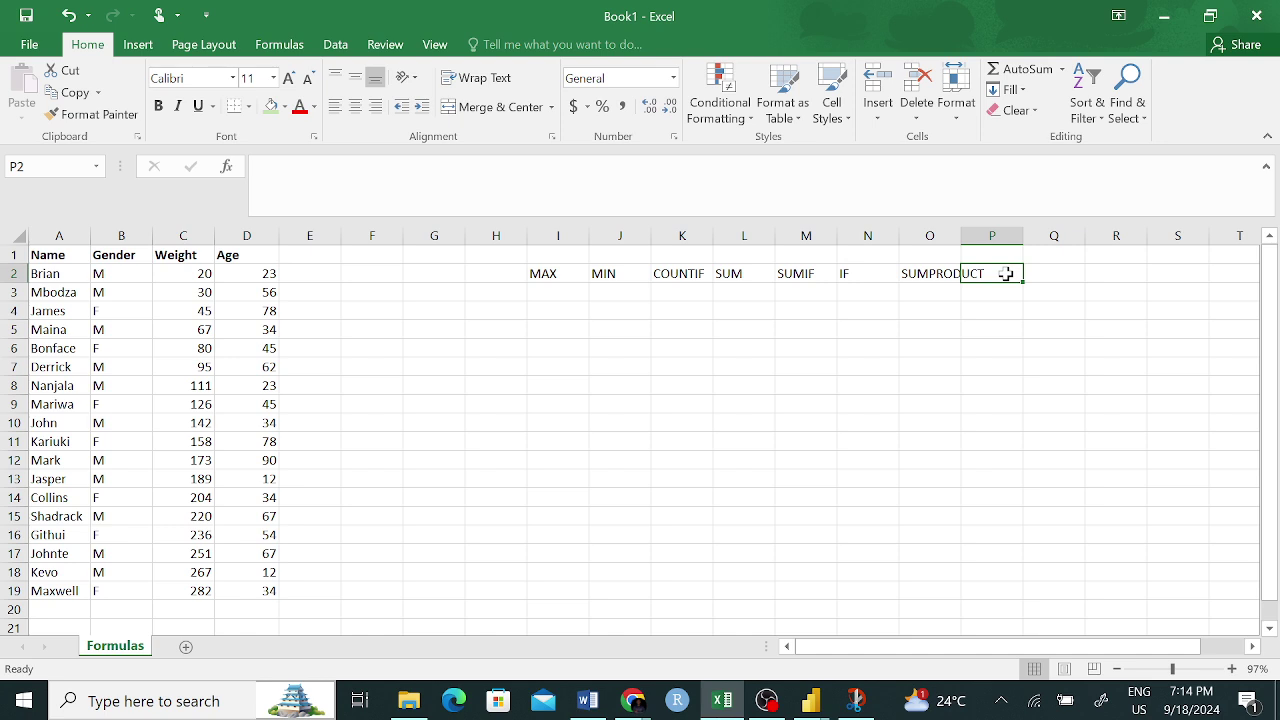
{"action": "type", "text": "COUNTA"}
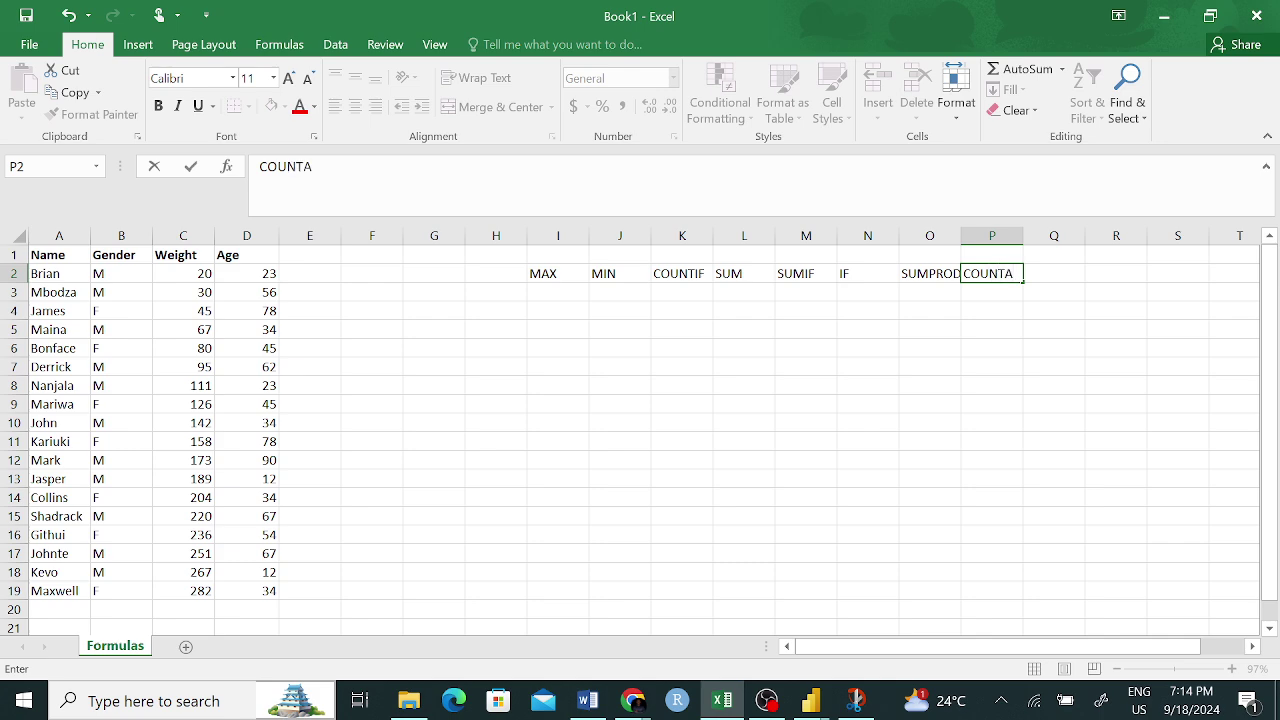
{"action": "left_click", "coordinate": [1048, 274]}
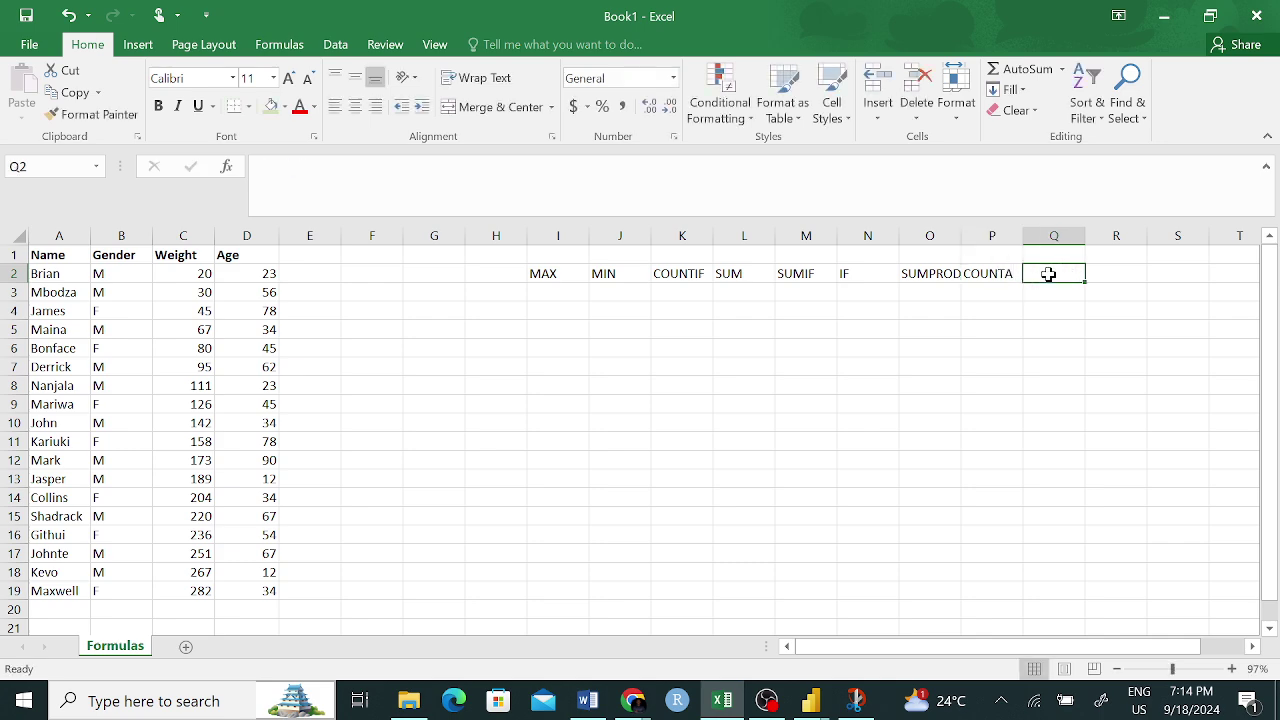
{"action": "type", "text": "COUNT"}
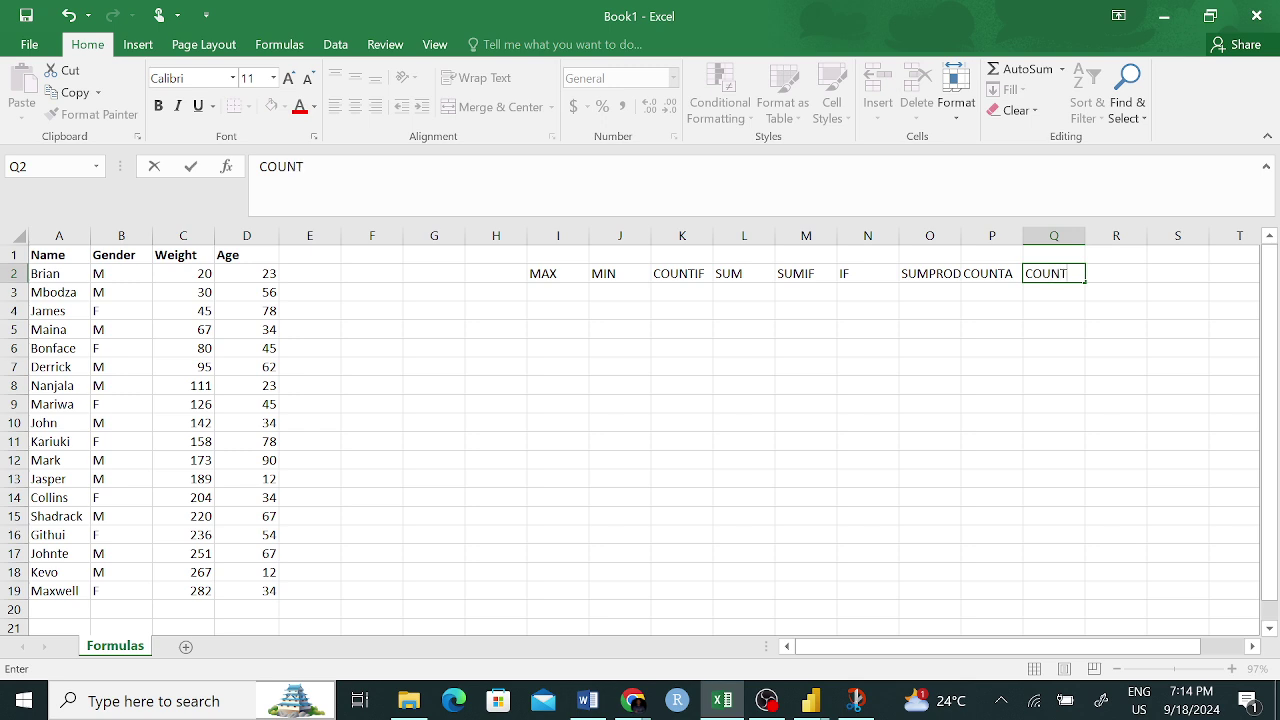
{"action": "left_click", "coordinate": [989, 344]}
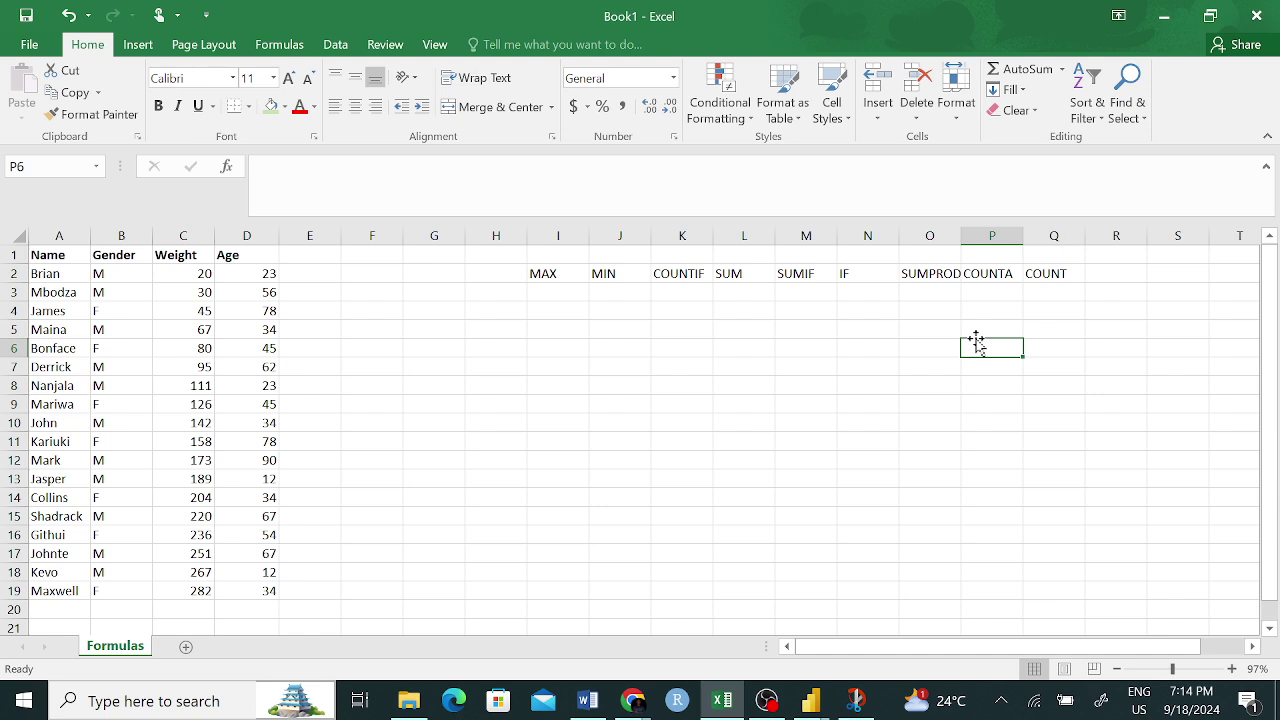
- Add the labels VLOOKUP in R2 and HLOOKUP in S2
{"action": "left_click", "coordinate": [1114, 273]}
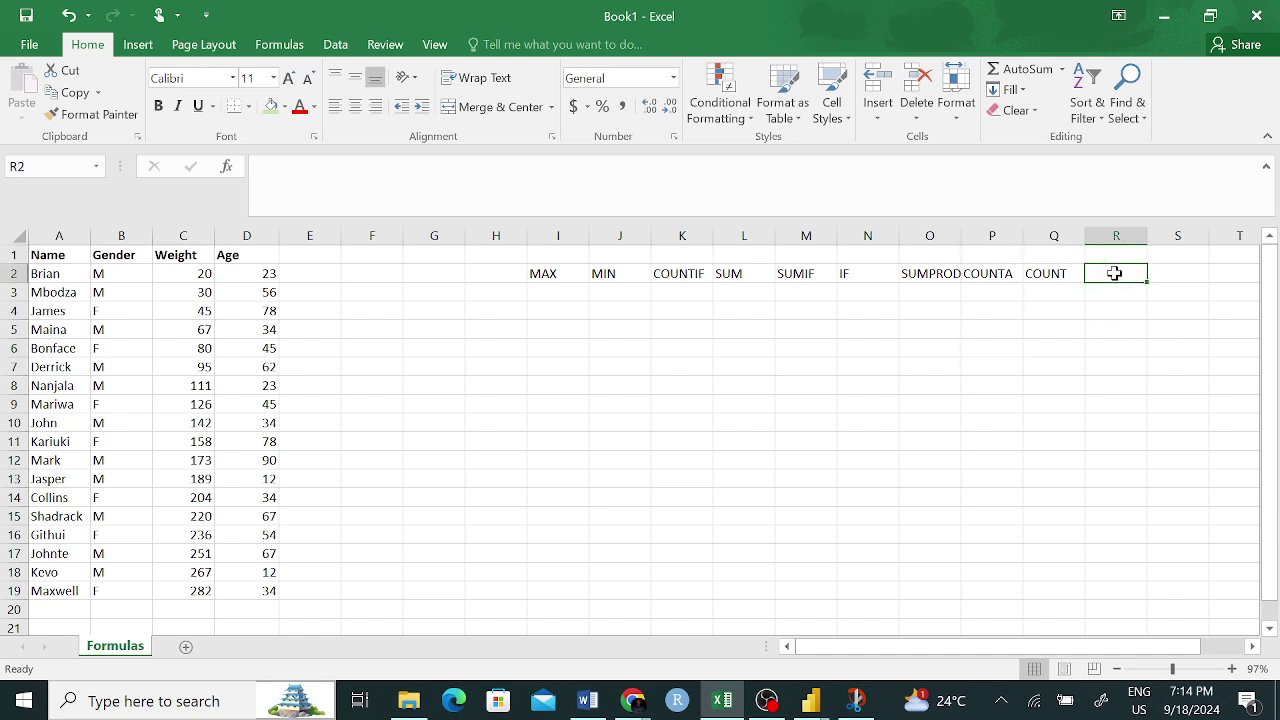
{"action": "type", "text": "v"}
{"action": "key", "text": "BackSpace"}
{"action": "type", "text": "V"}
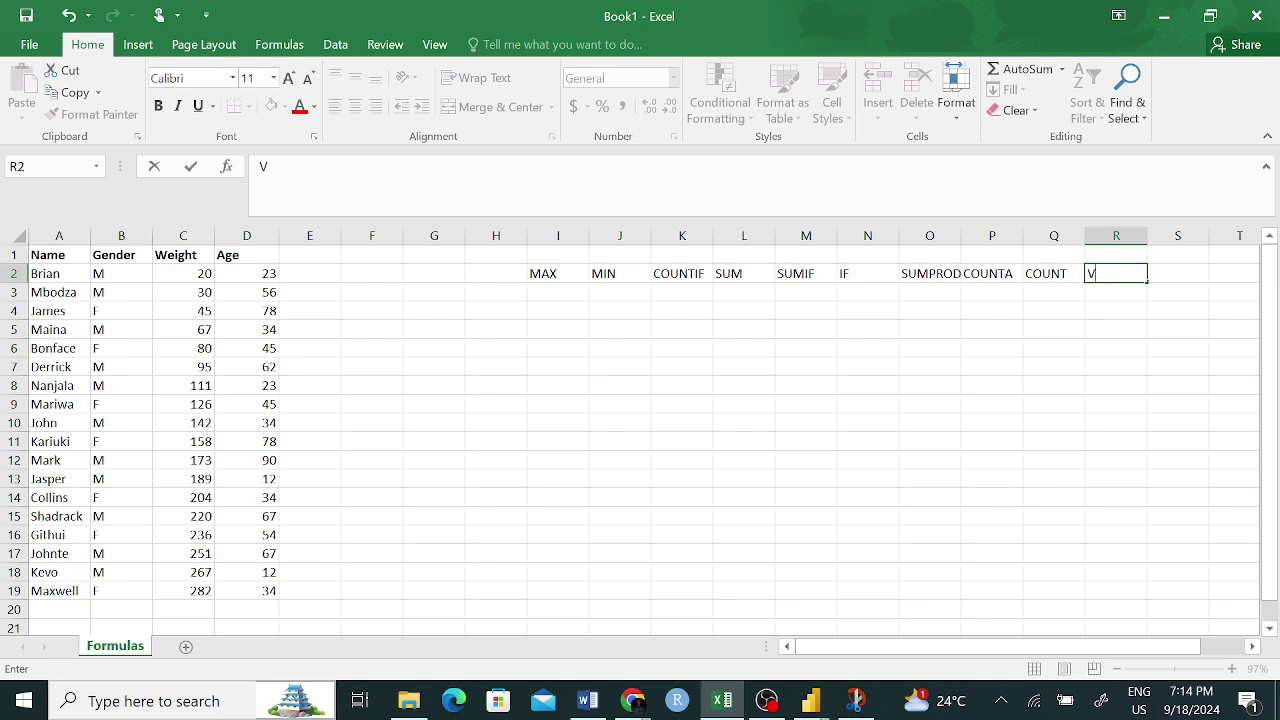
{"action": "type", "text": "LOOKUP"}
{"action": "left_click", "coordinate": [1120, 327]}
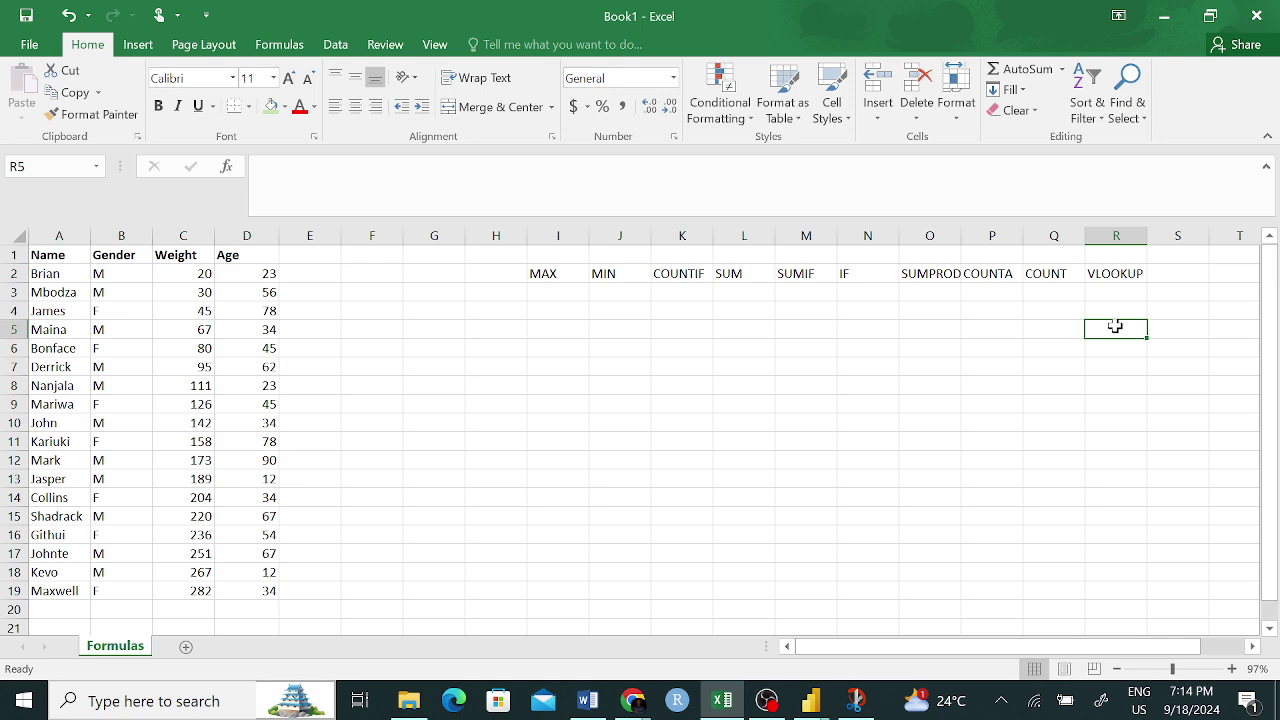
{"action": "left_click", "coordinate": [1183, 276]}
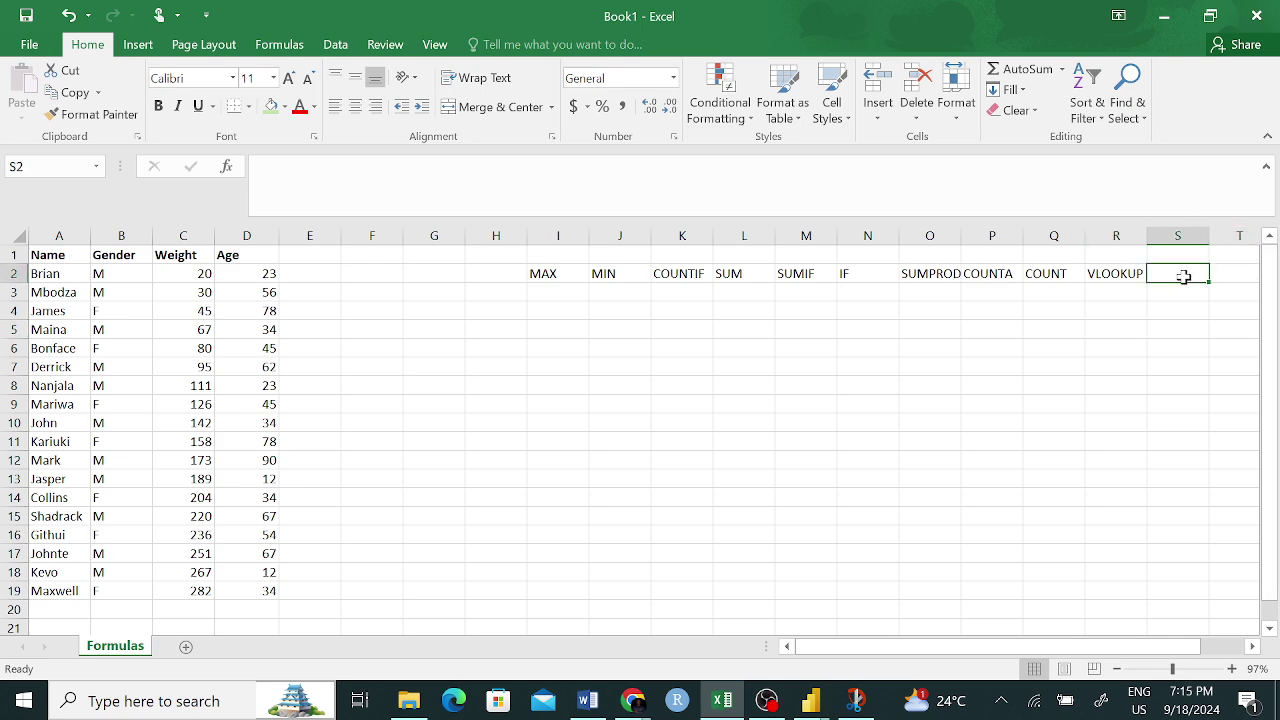
{"action": "type", "text": "HLOOKUP"}
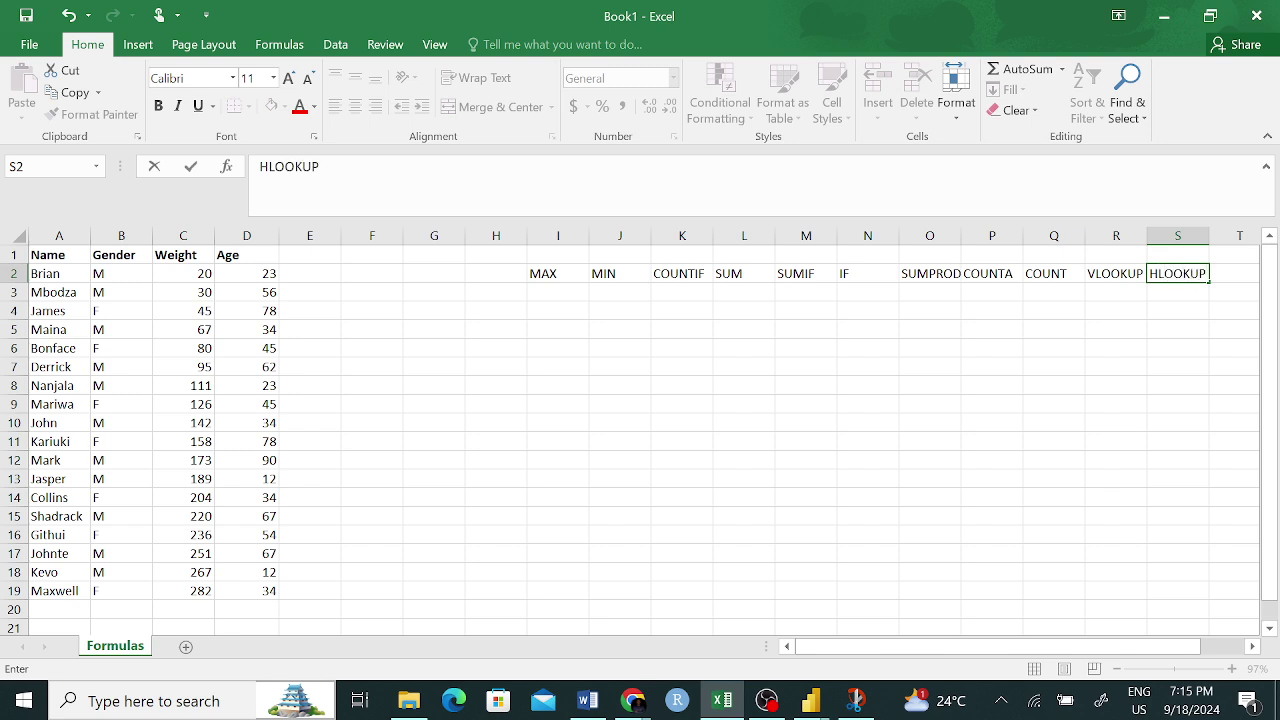
{"action": "left_click", "coordinate": [1131, 384]}
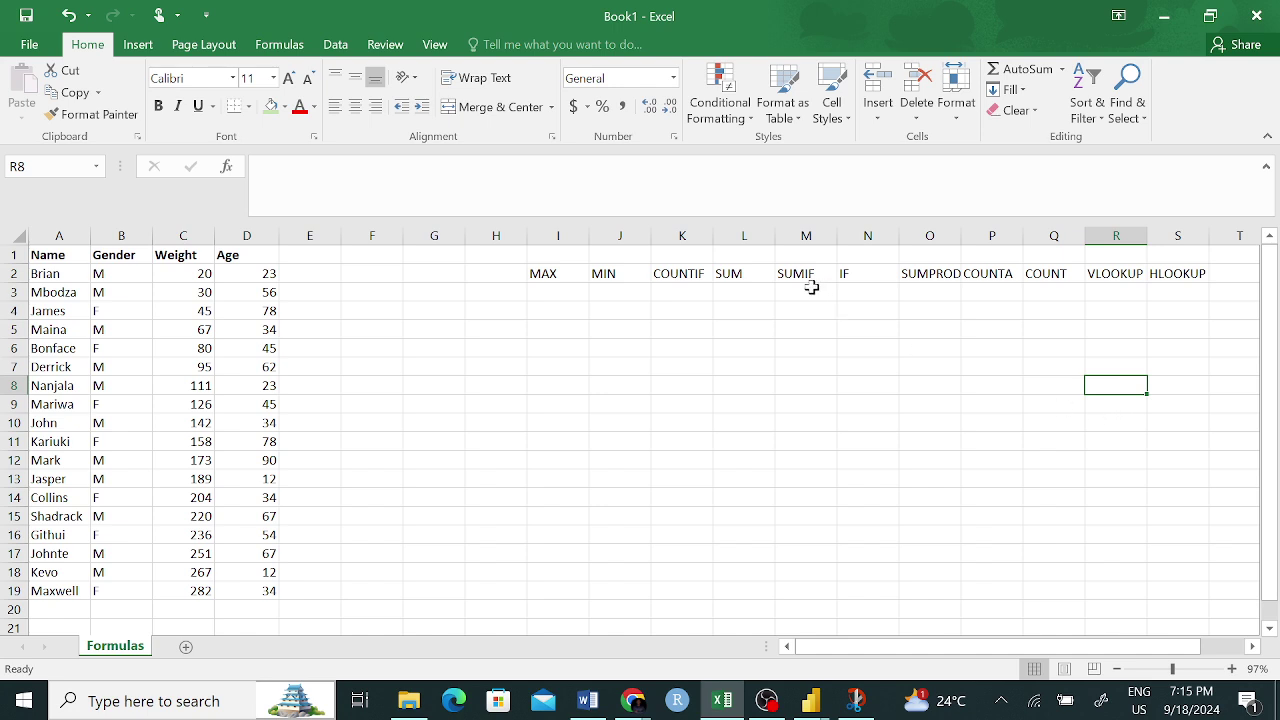
- Label H2 MEAN, G2 AVERAGE and F2 AVERAGEIF
{"action": "left_click", "coordinate": [486, 277]}
{"action": "type", "text": "m"}
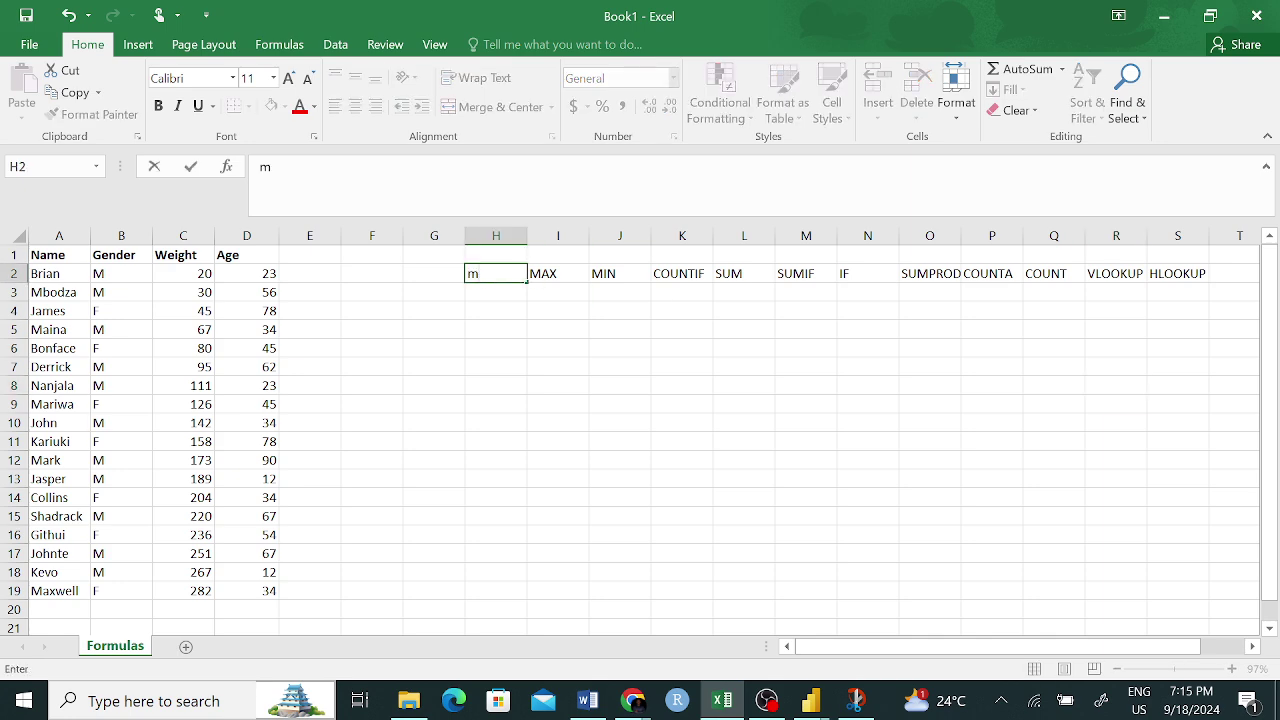
{"action": "key", "text": "BackSpace"}
{"action": "type", "text": "MEAN"}
{"action": "left_click", "coordinate": [438, 272]}
{"action": "type", "text": "AVE"}
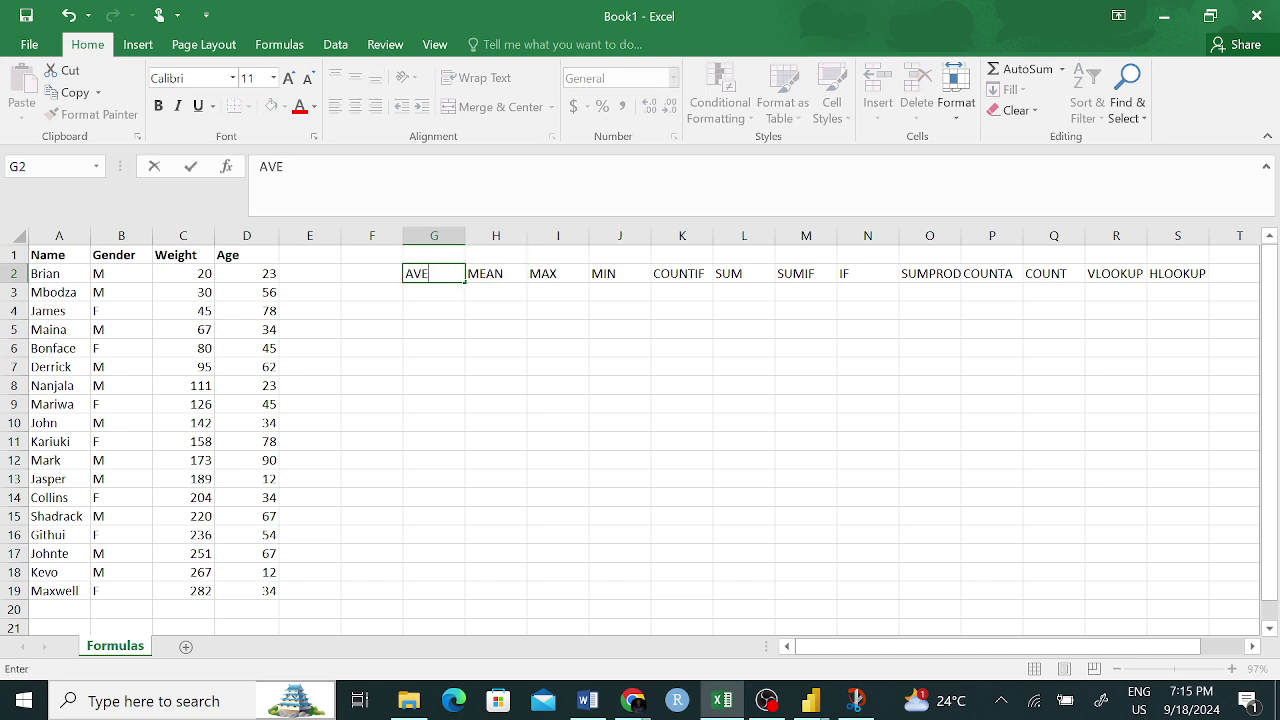
{"action": "type", "text": "RAGE"}
{"action": "left_click", "coordinate": [374, 279]}
{"action": "type", "text": "AVERA"}
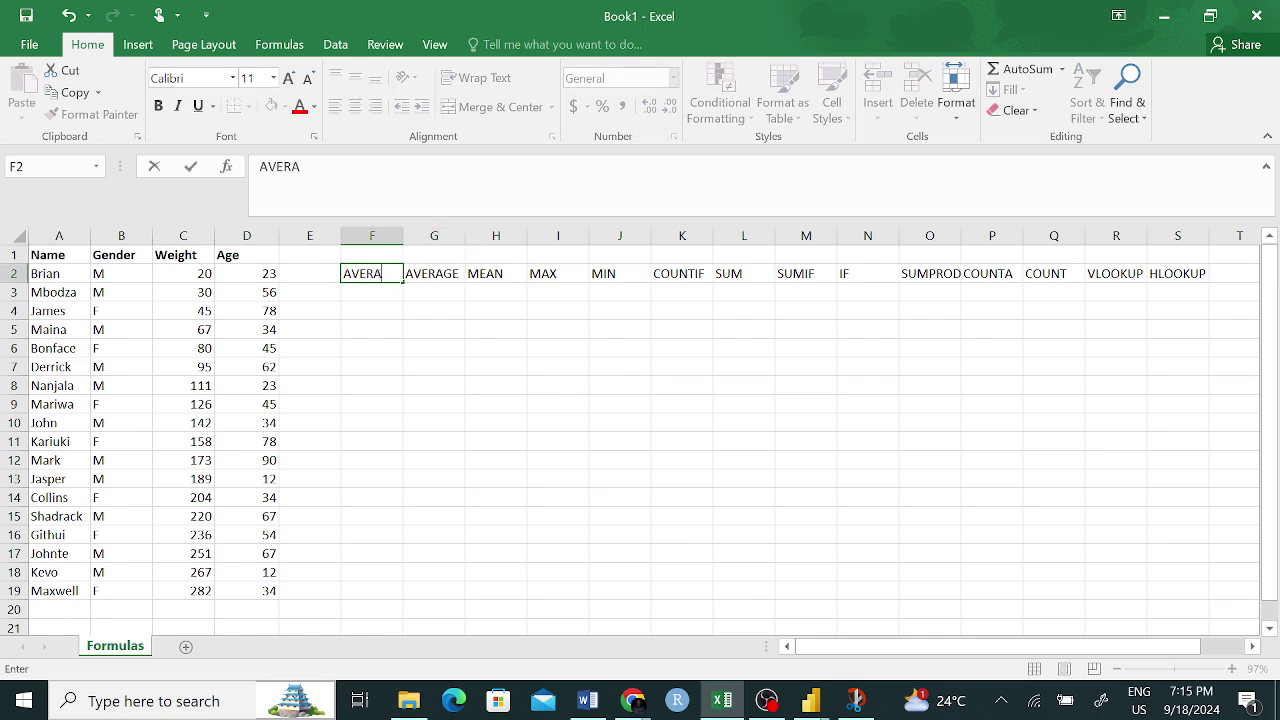
{"action": "type", "text": "GEIF"}
{"action": "left_click", "coordinate": [494, 312]}
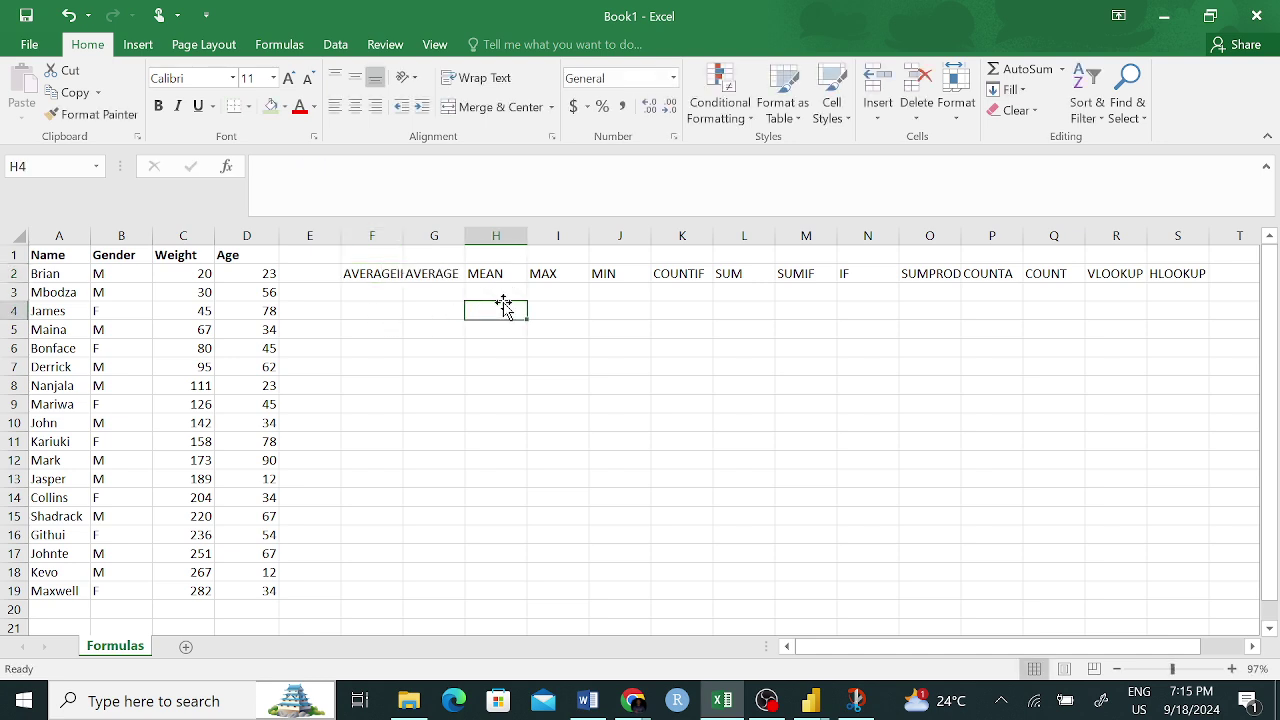
- Add the CONCATENATE label in T2
{"action": "scroll", "coordinate": [1182, 284], "scroll_direction": "right", "scroll_amount": 2}
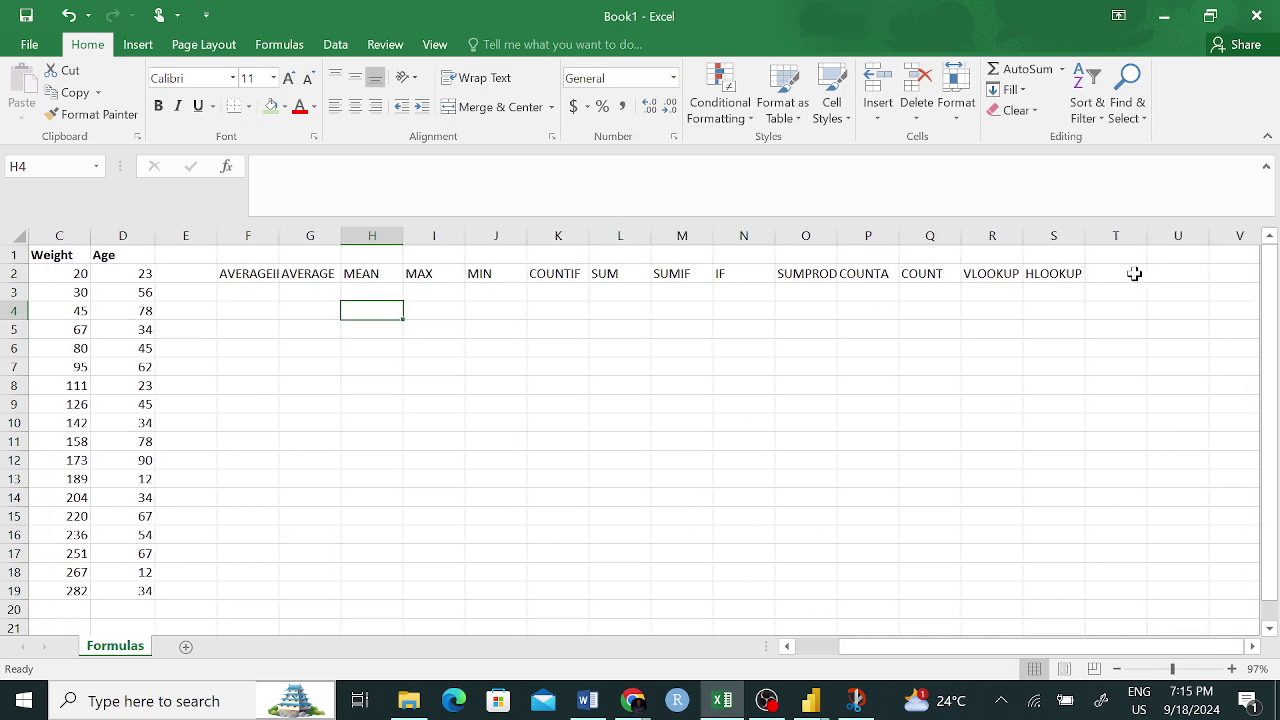
{"action": "left_click", "coordinate": [1134, 273]}
{"action": "type", "text": "C"}
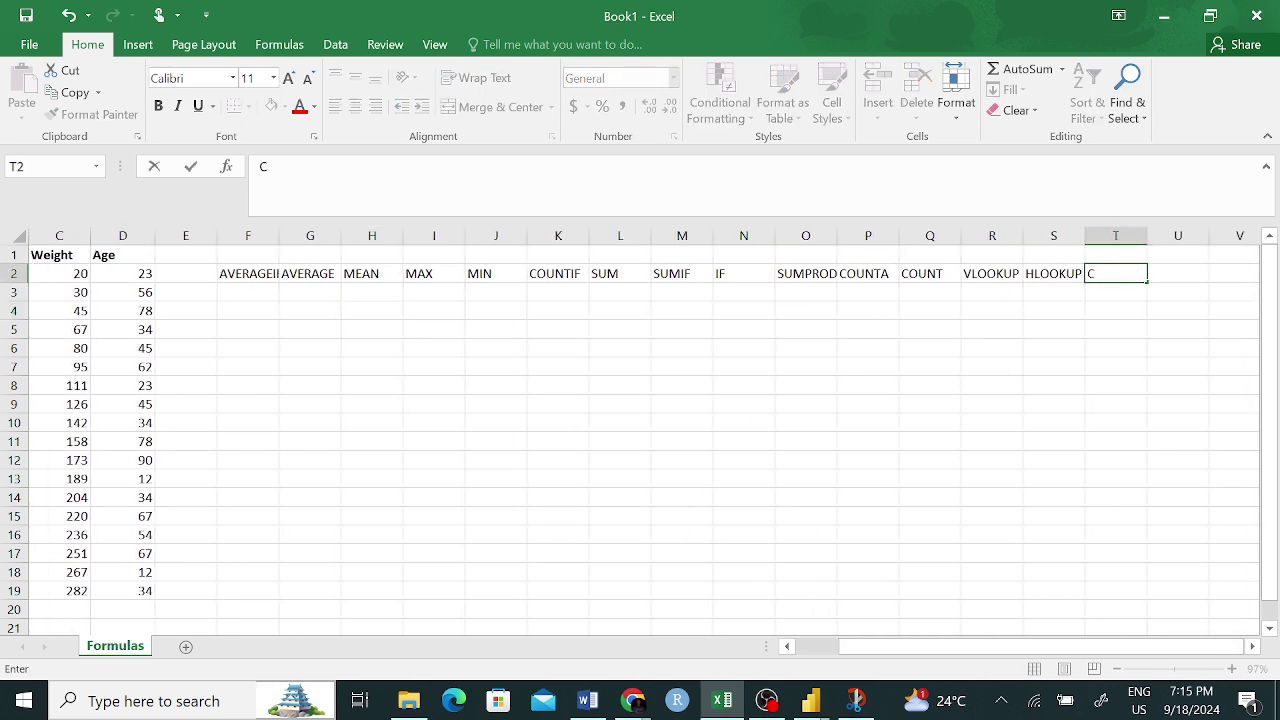
{"action": "type", "text": "ONCATEN"}
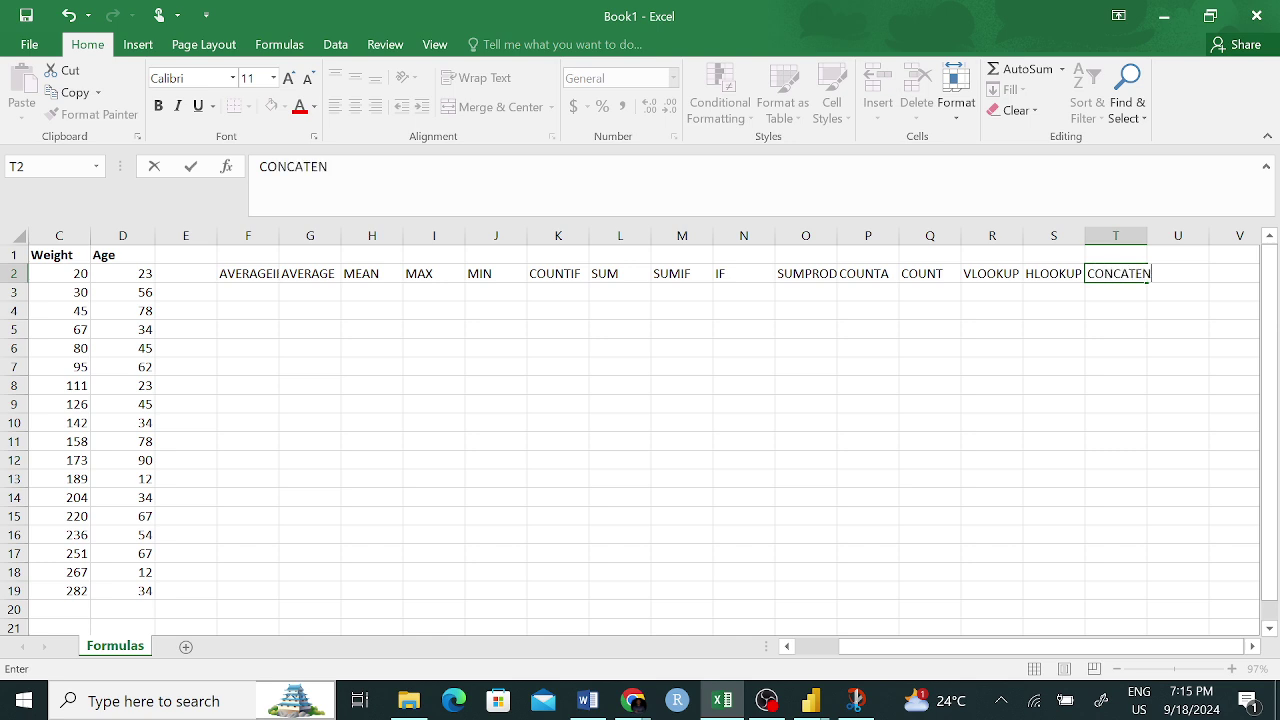
{"action": "type", "text": "ATE"}
{"action": "key", "text": "Return"}
{"action": "left_click", "coordinate": [1087, 329]}
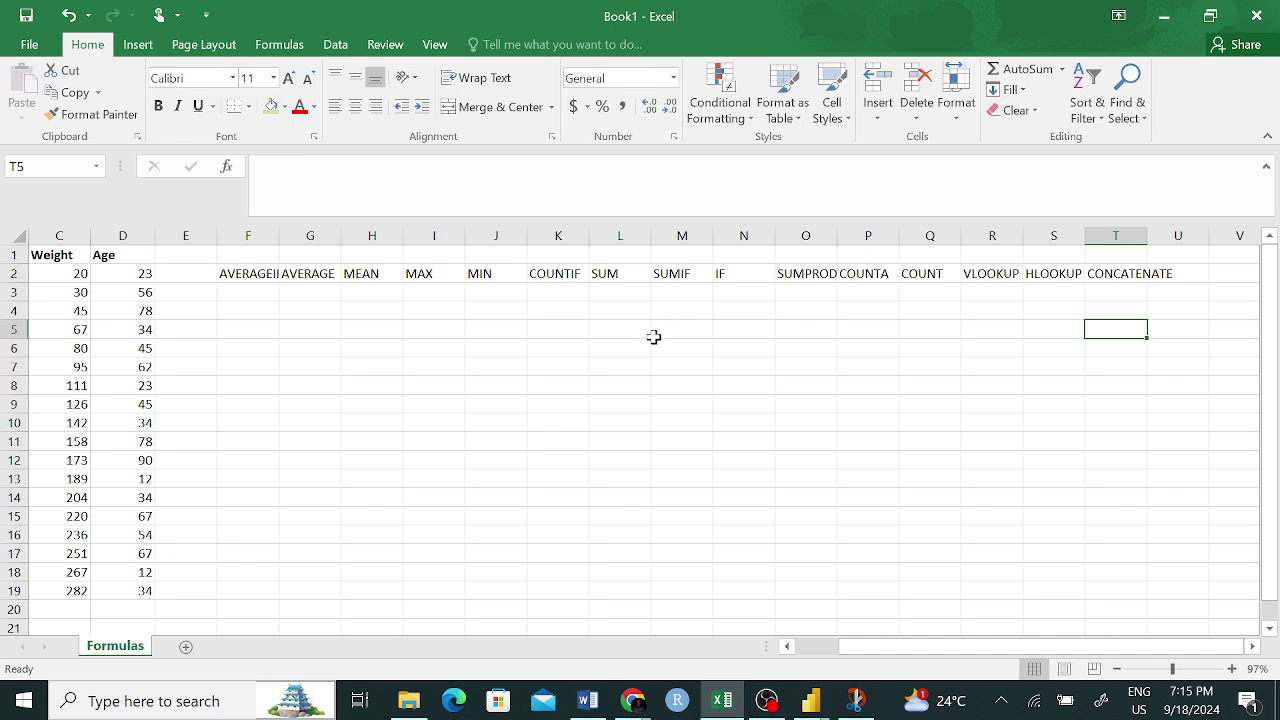
{"action": "left_click", "coordinate": [617, 351]}
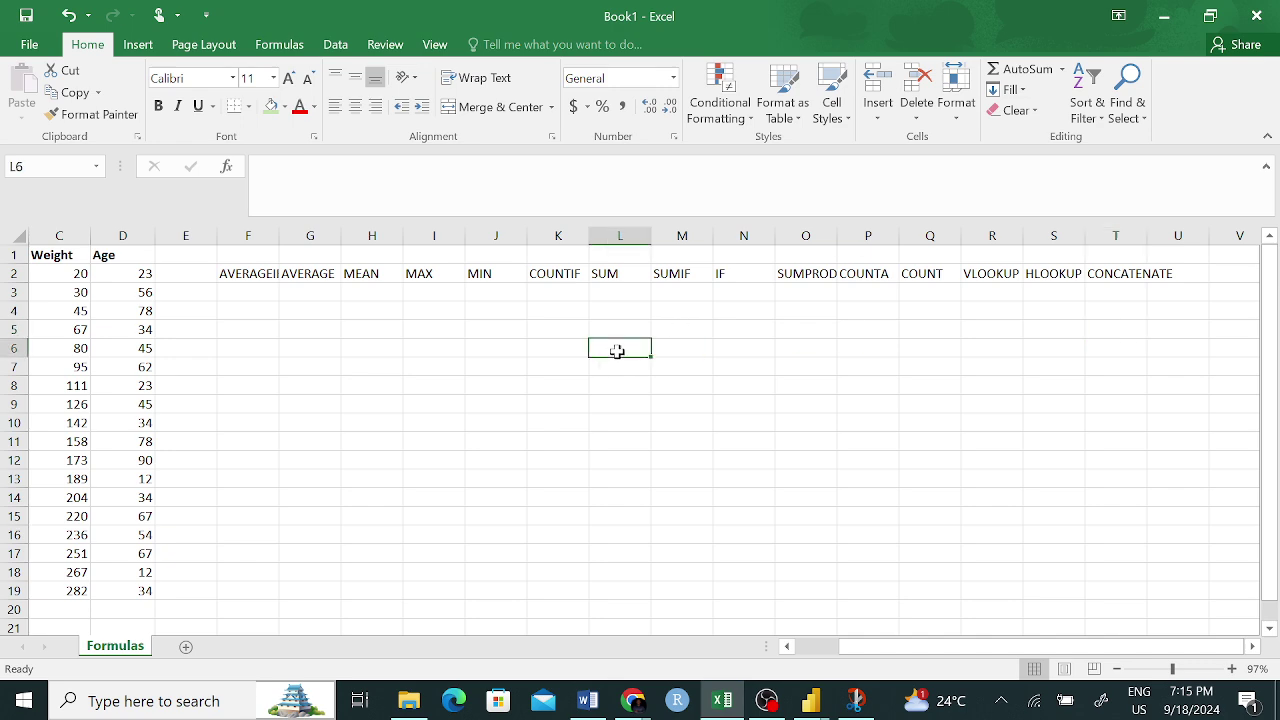
{"action": "type", "text": "="}
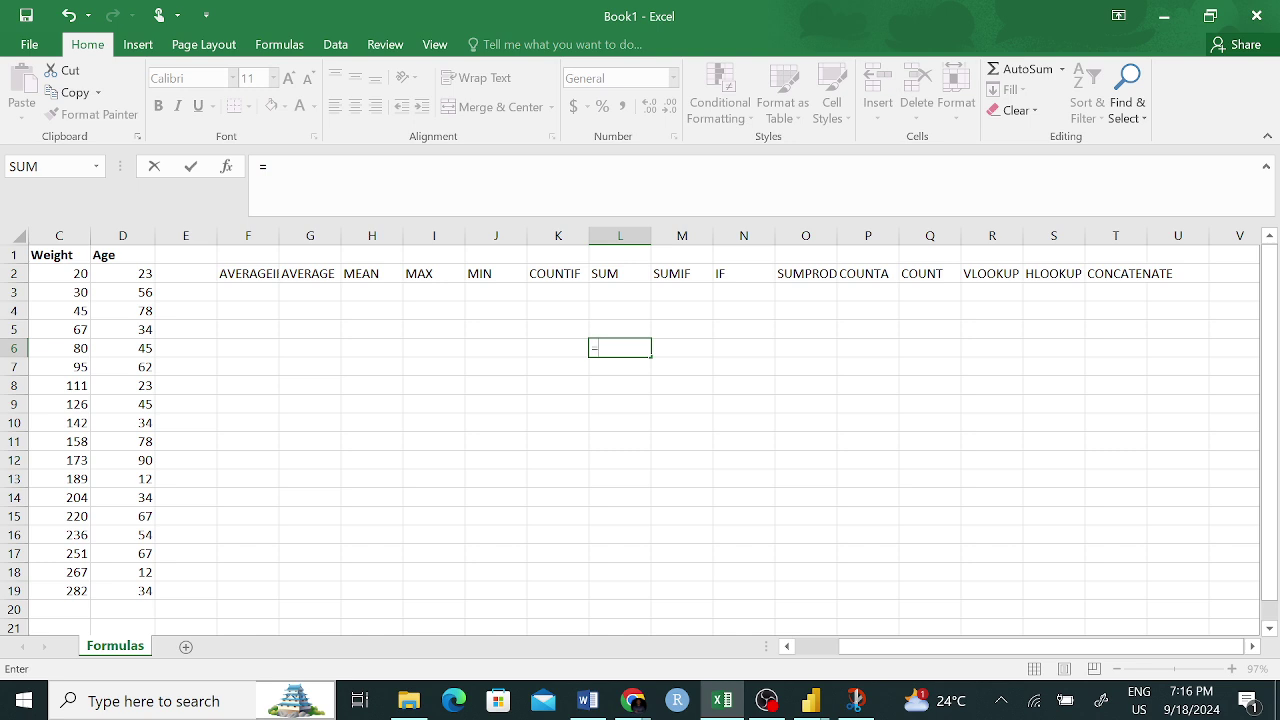
{"action": "type", "text": "A"}
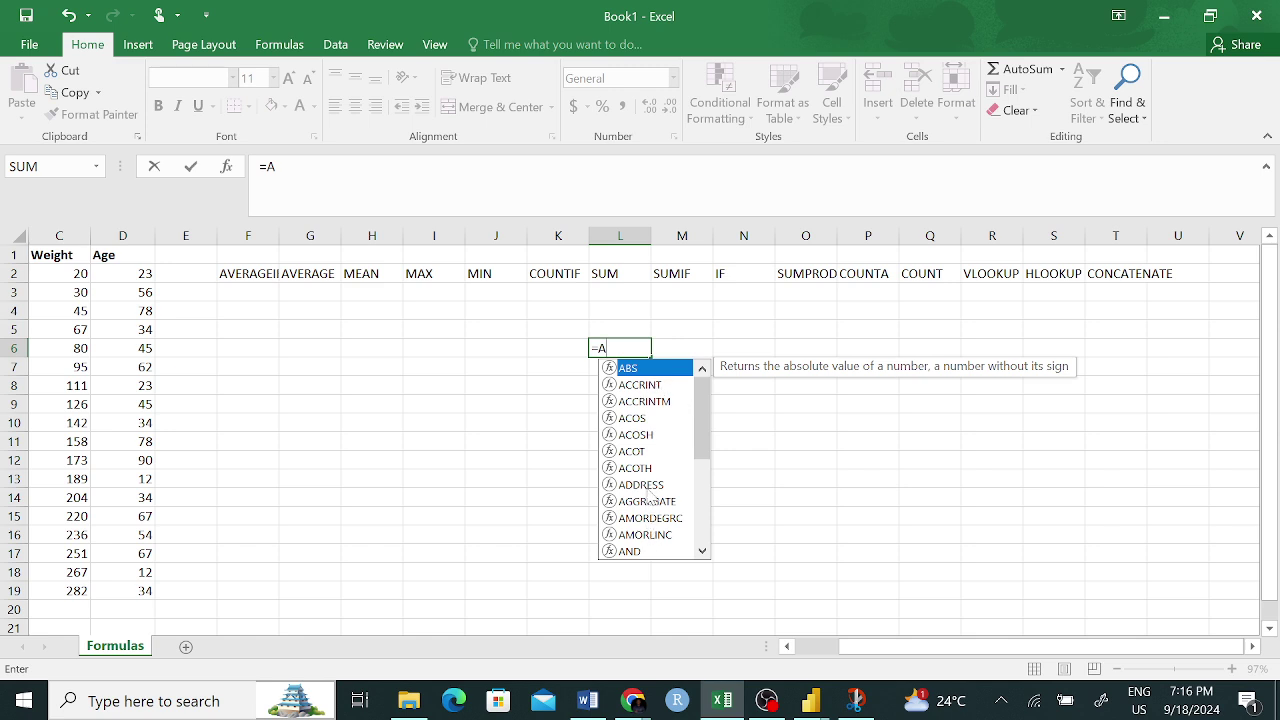
{"action": "scroll", "coordinate": [704, 424], "scroll_direction": "down", "scroll_amount": 2}
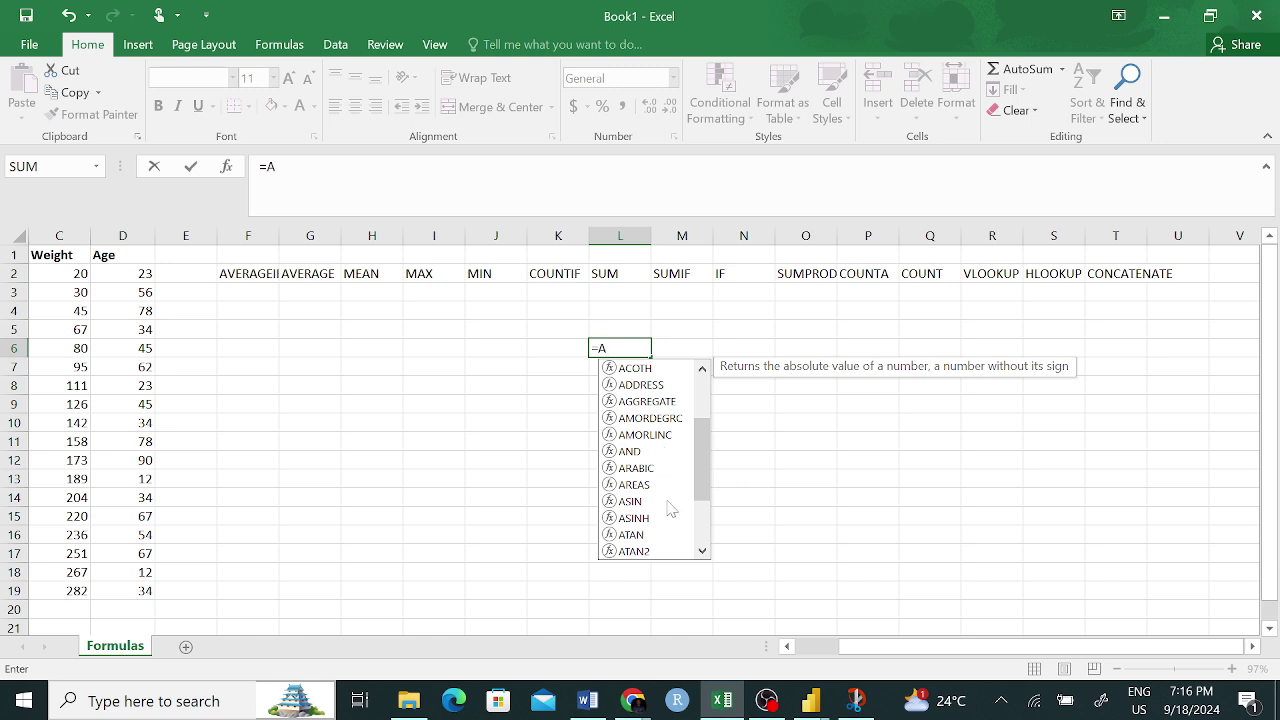
{"action": "left_click_drag", "start_coordinate": [699, 462], "coordinate": [701, 496]}
{"action": "left_click", "coordinate": [706, 487]}
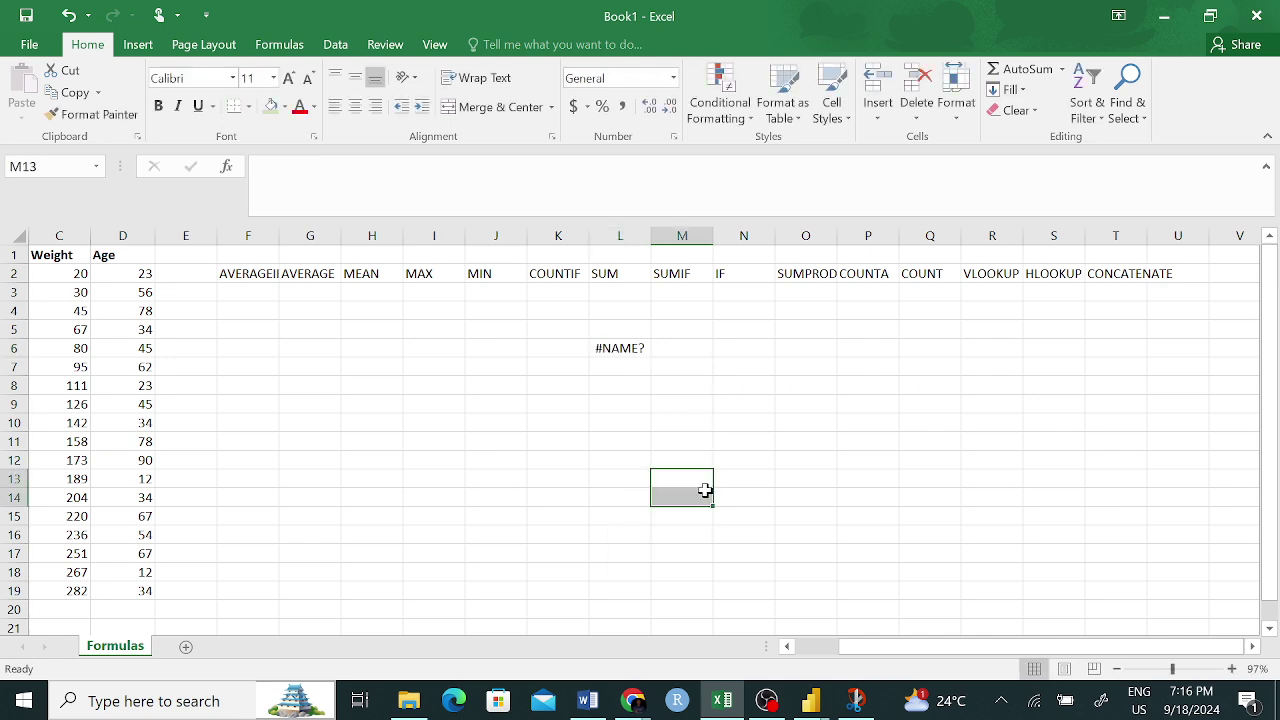
{"action": "left_click", "coordinate": [633, 349]}
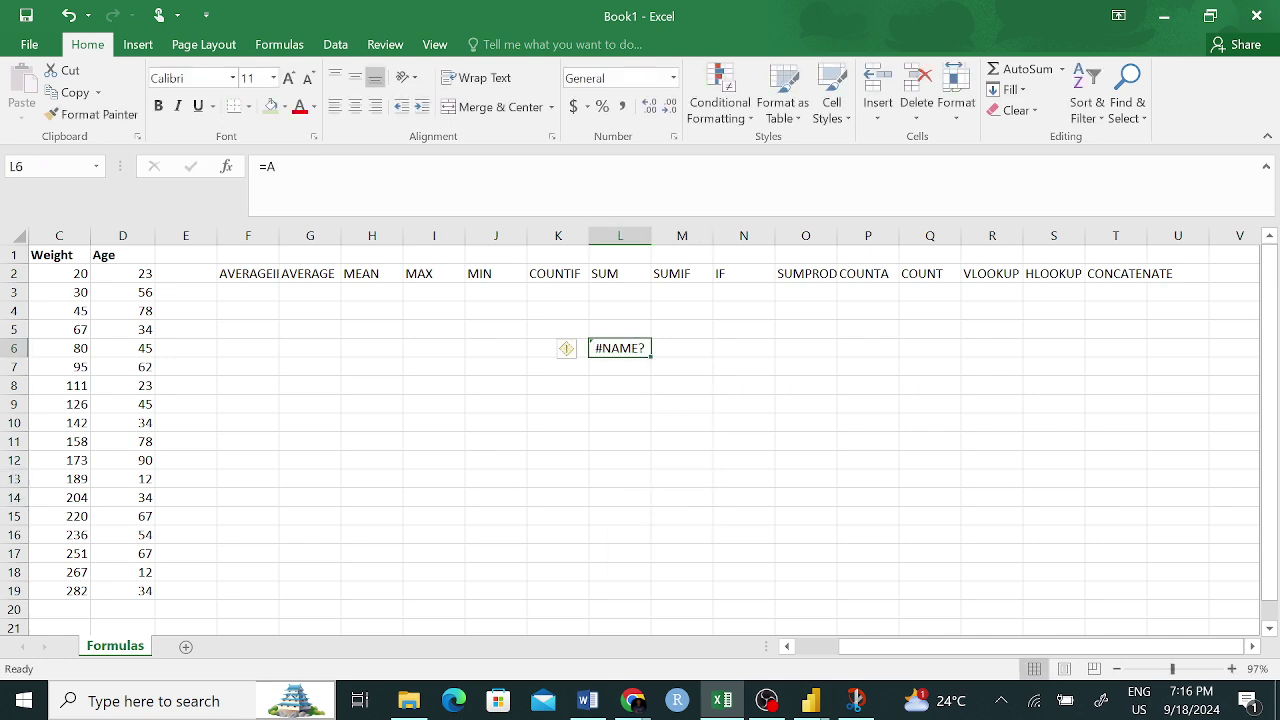
{"action": "double_click", "coordinate": [633, 349]}
{"action": "key", "text": "BackSpace"}
{"action": "type", "text": "A"}
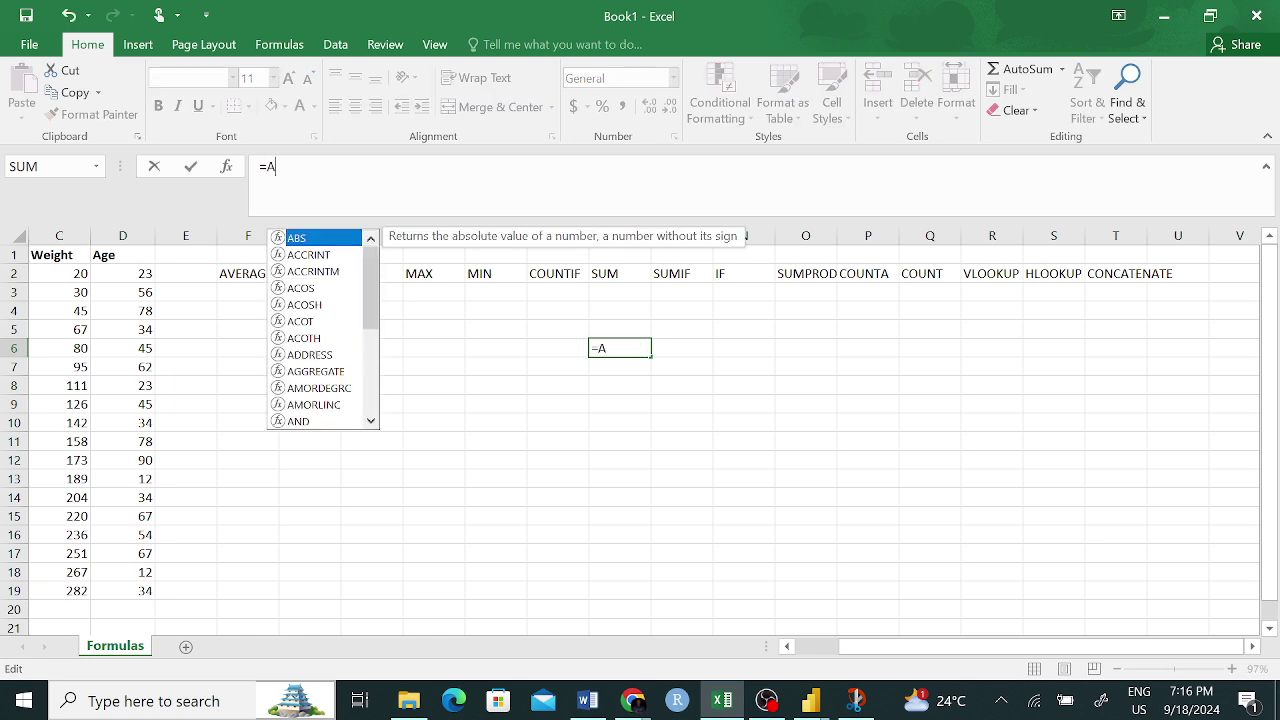
{"action": "left_click_drag", "start_coordinate": [380, 282], "coordinate": [371, 380]}
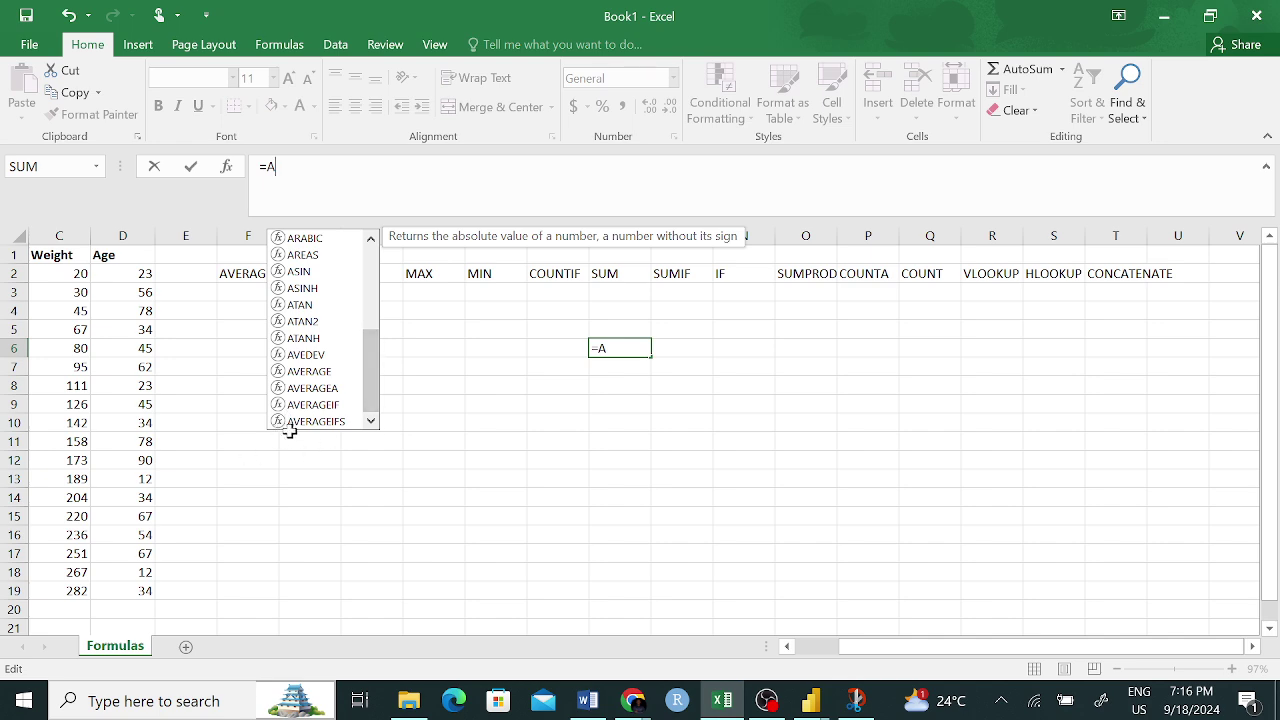
{"action": "key", "text": "Escape"}
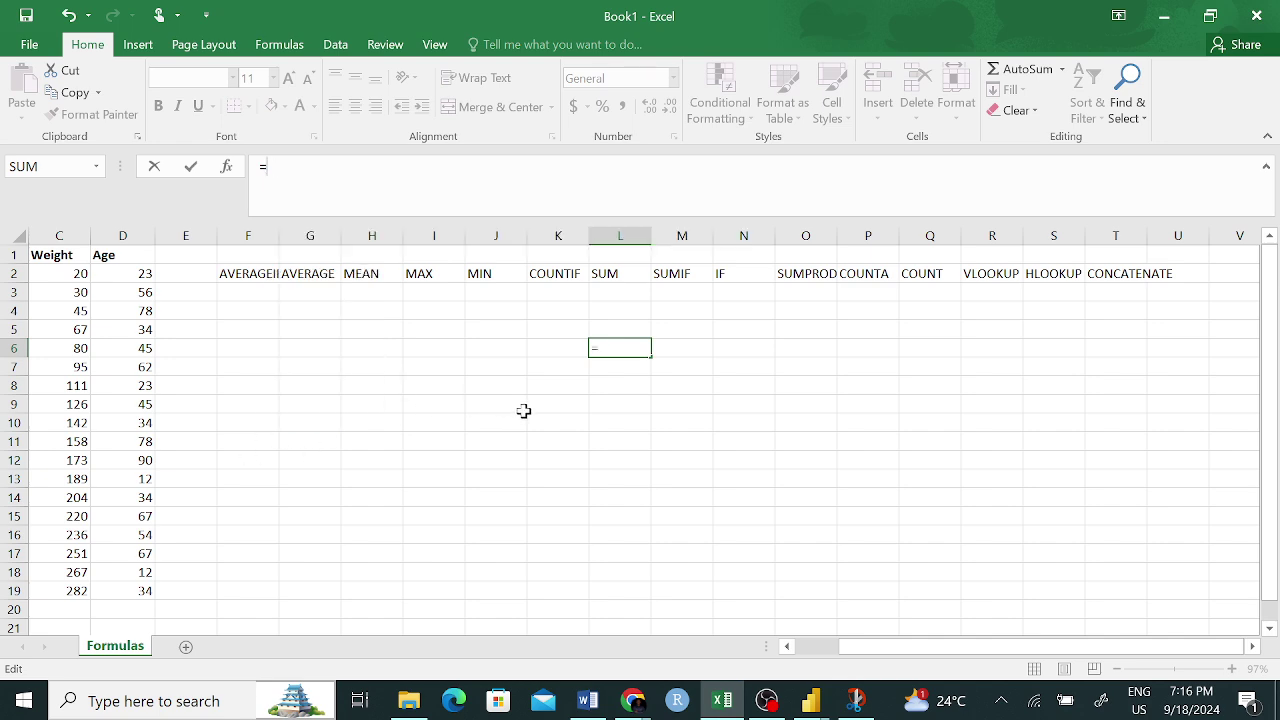
{"action": "left_click", "coordinate": [670, 390]}
- Add SUMIFS under SUMIF in M3 and COUNTIFS under COUNTIF in K3
{"action": "left_click", "coordinate": [675, 279]}
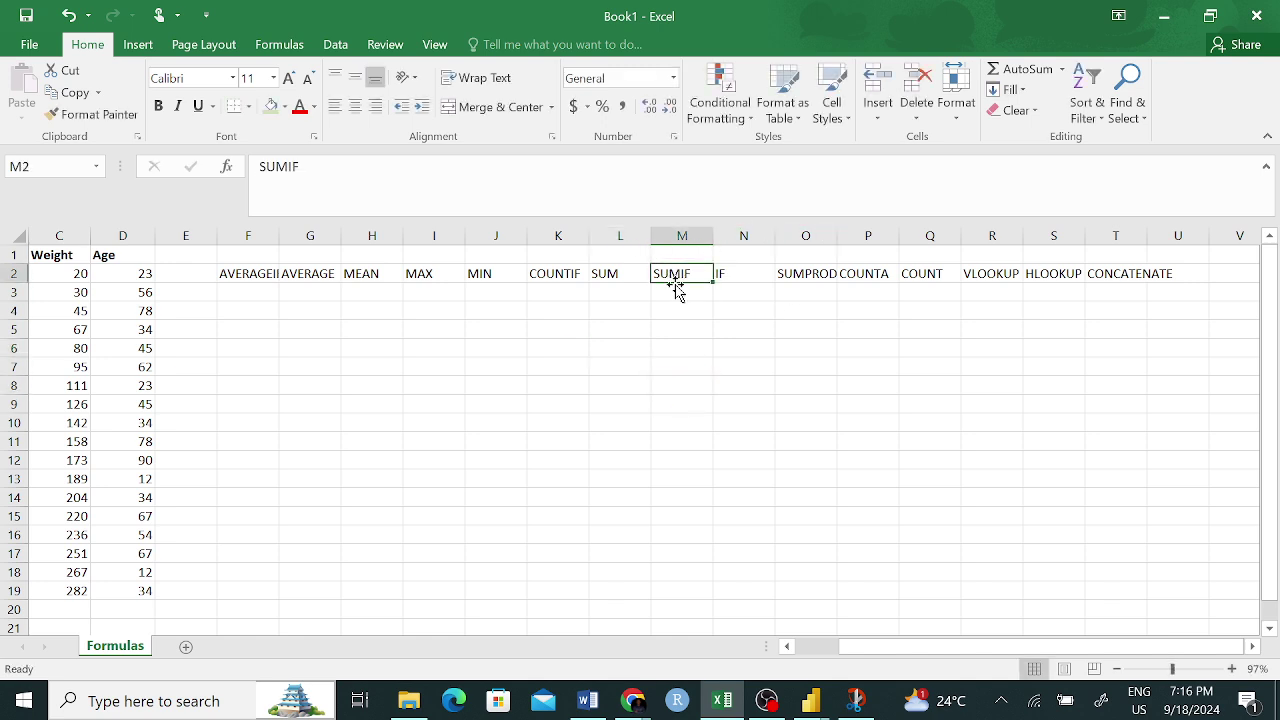
{"action": "left_click", "coordinate": [680, 297]}
{"action": "type", "text": "SUMIF"}
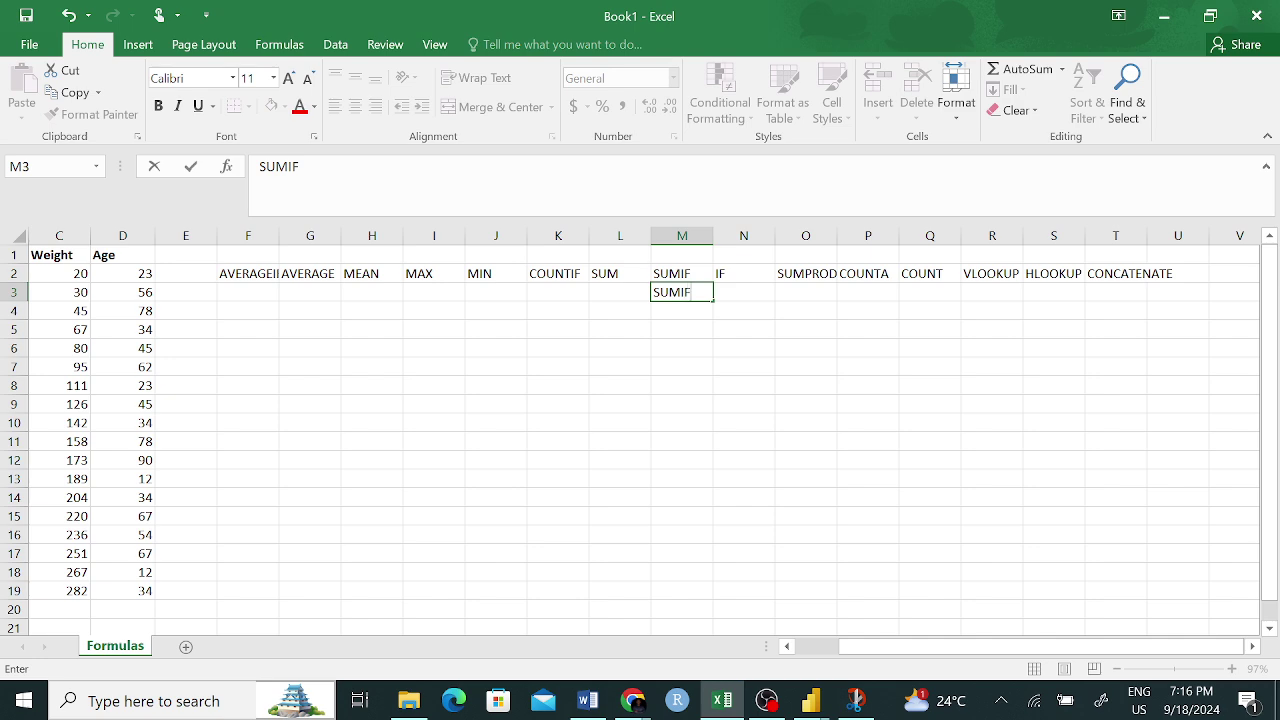
{"action": "type", "text": "S"}
{"action": "left_click", "coordinate": [555, 293]}
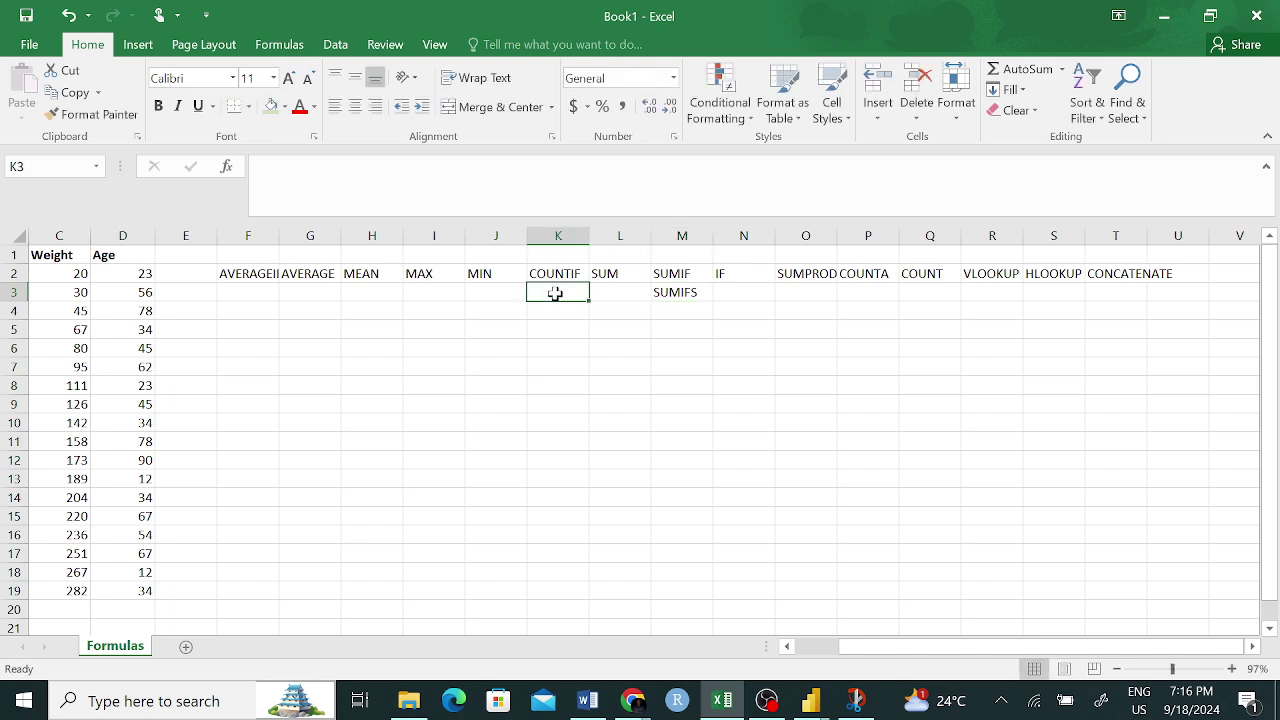
{"action": "type", "text": "COUNT"}
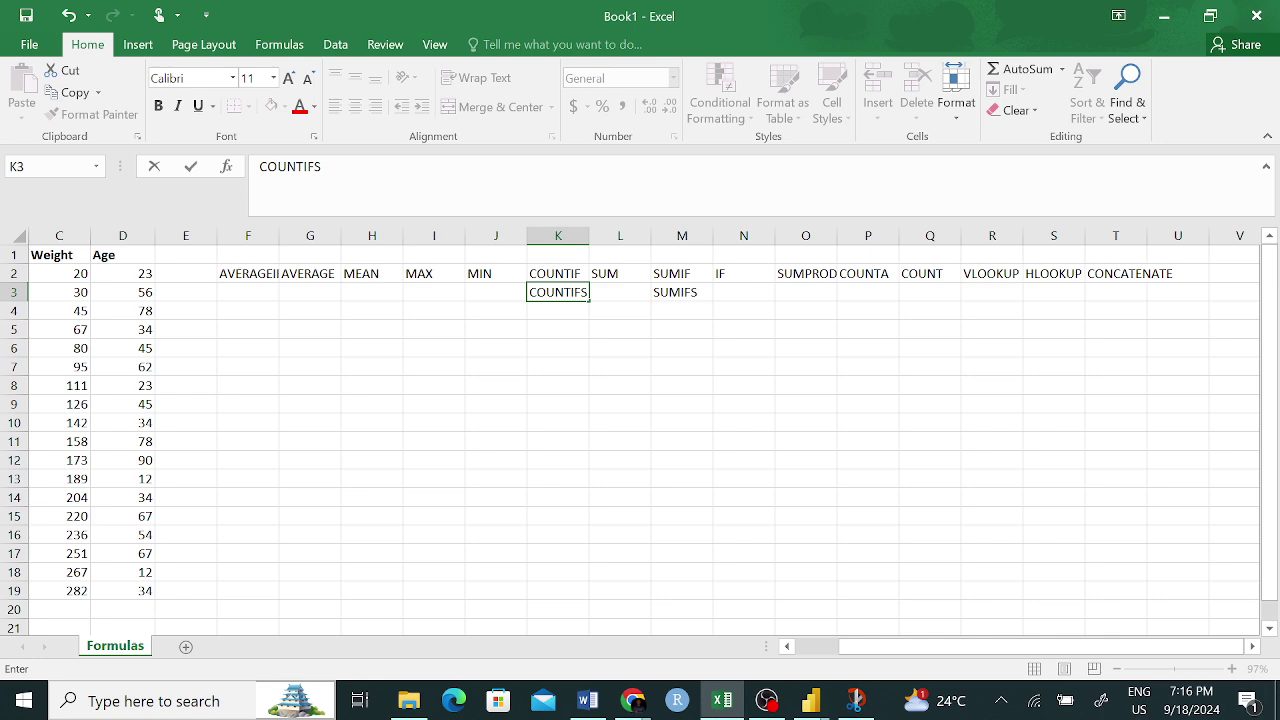
{"action": "type", "text": "IFS"}
{"action": "left_click", "coordinate": [628, 329]}
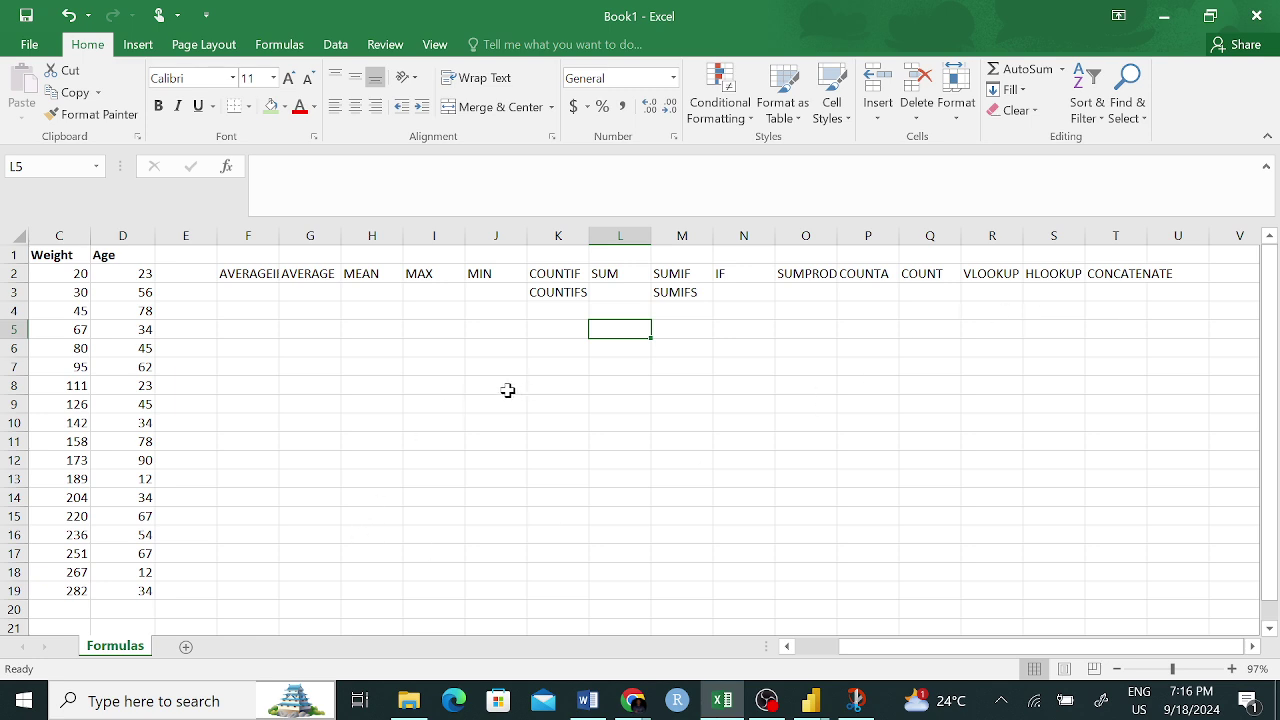
- List TRIM, LEFT and RIGHT in K4 to K6 below COUNTIFS
{"action": "left_click", "coordinate": [549, 316]}
{"action": "type", "text": "TR"}
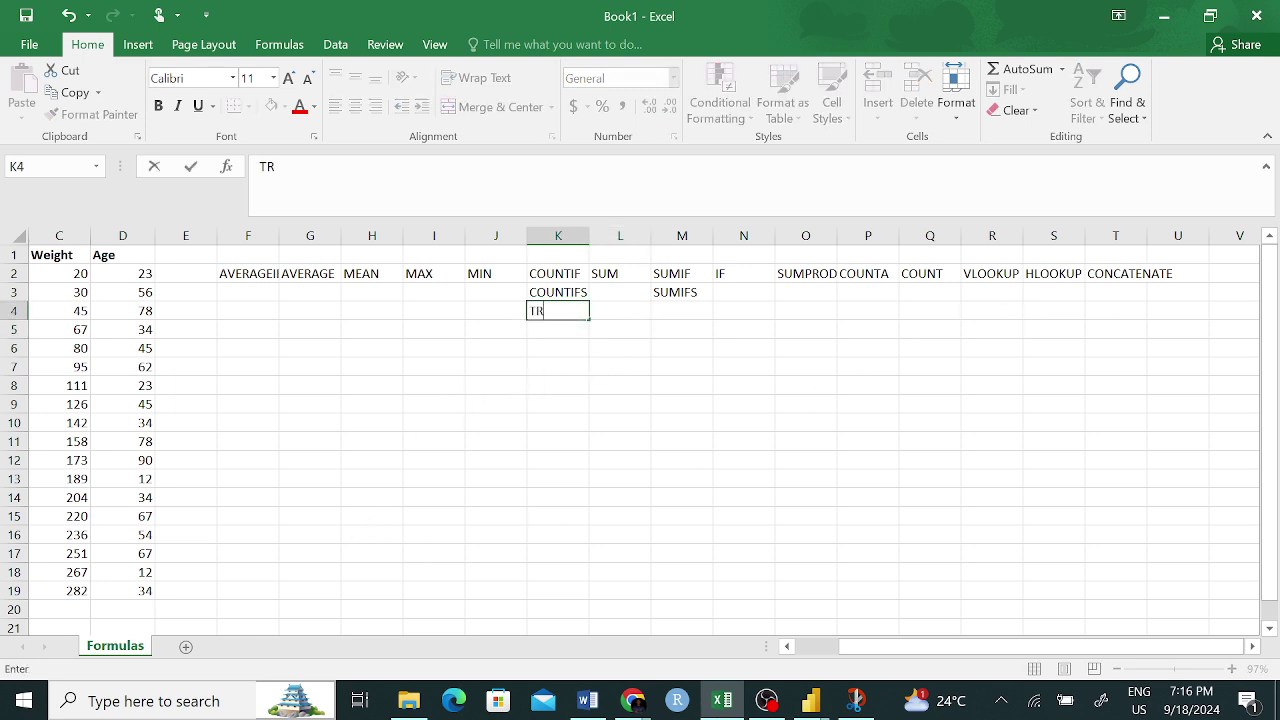
{"action": "type", "text": "IM"}
{"action": "key", "text": "Return"}
{"action": "type", "text": "L"}
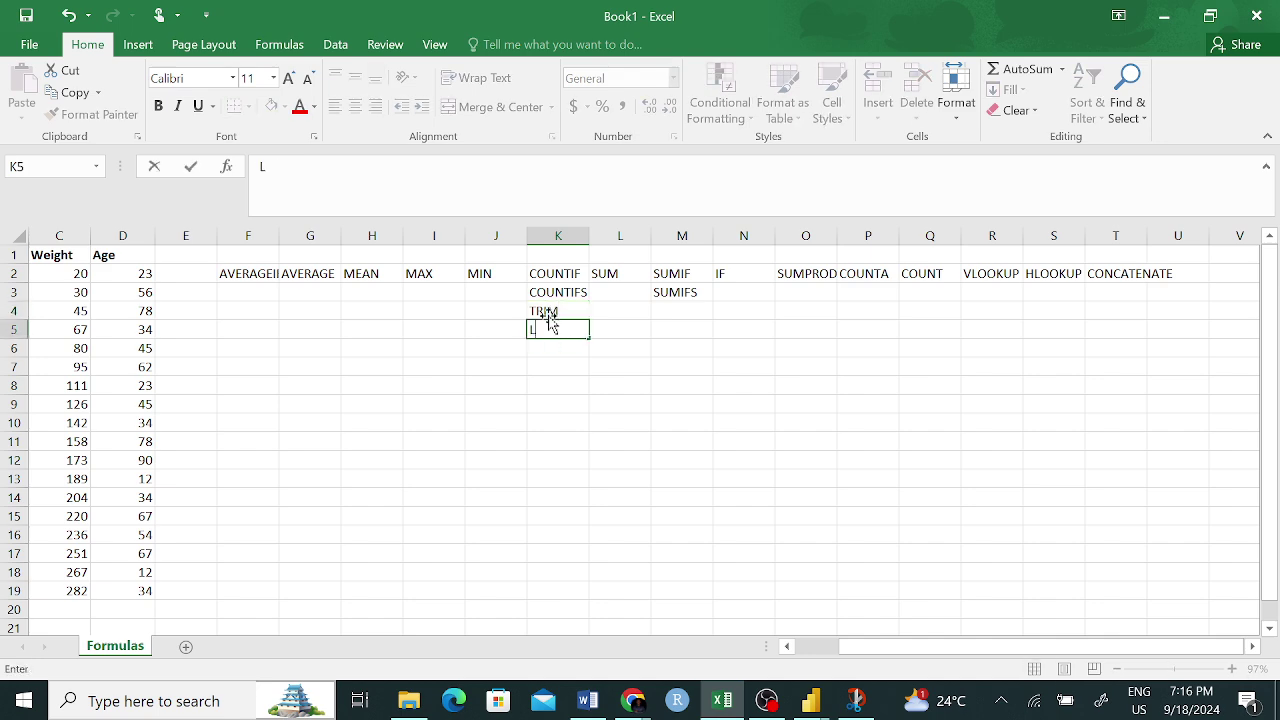
{"action": "type", "text": "EFT"}
{"action": "key", "text": "Return"}
{"action": "type", "text": "RIGHT"}
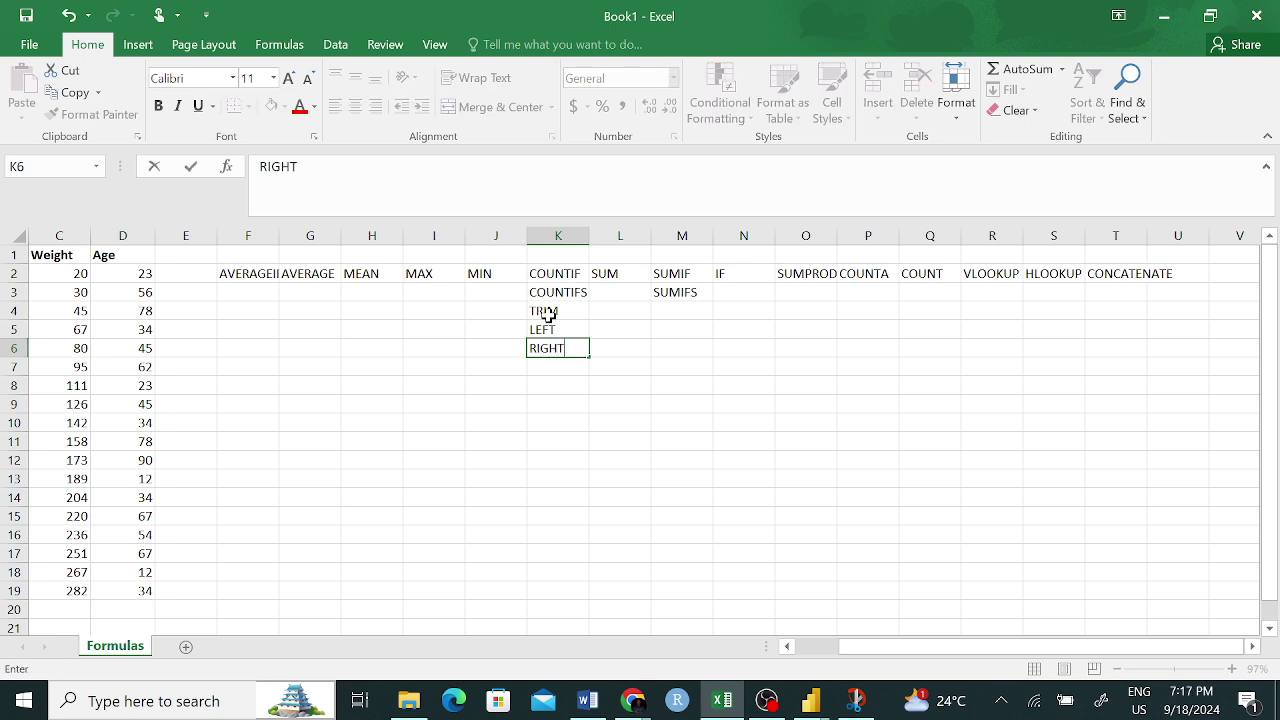
{"action": "key", "text": "Return"}
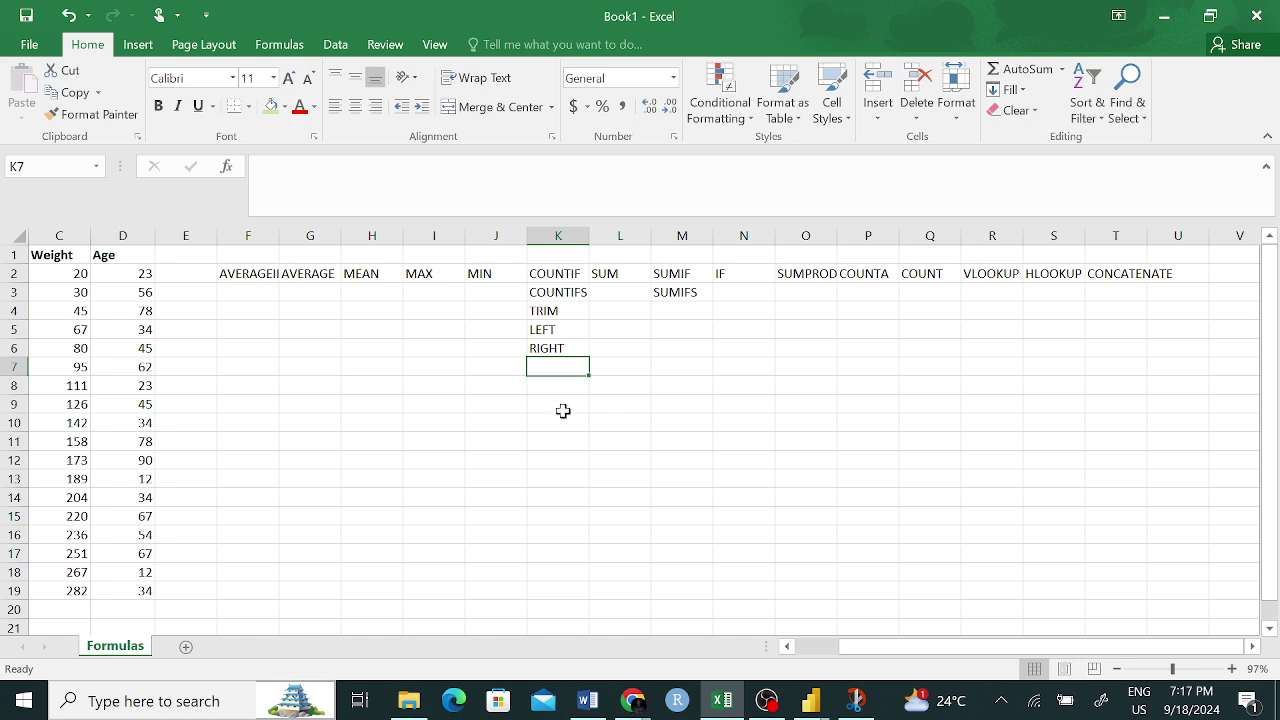
- Select the Weight values C2:C19 to show sum 2695, average 150 and count 18
{"action": "scroll", "coordinate": [430, 368], "scroll_direction": "left", "scroll_amount": 2}
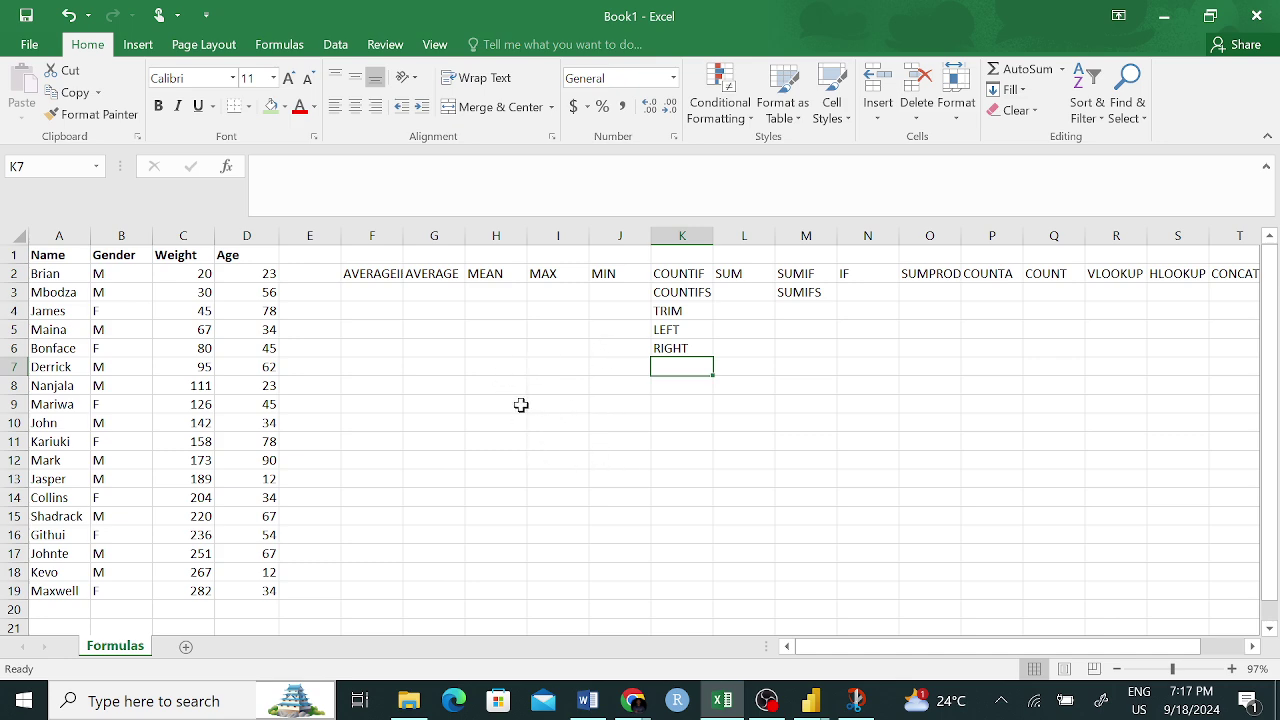
{"action": "left_click", "coordinate": [513, 424]}
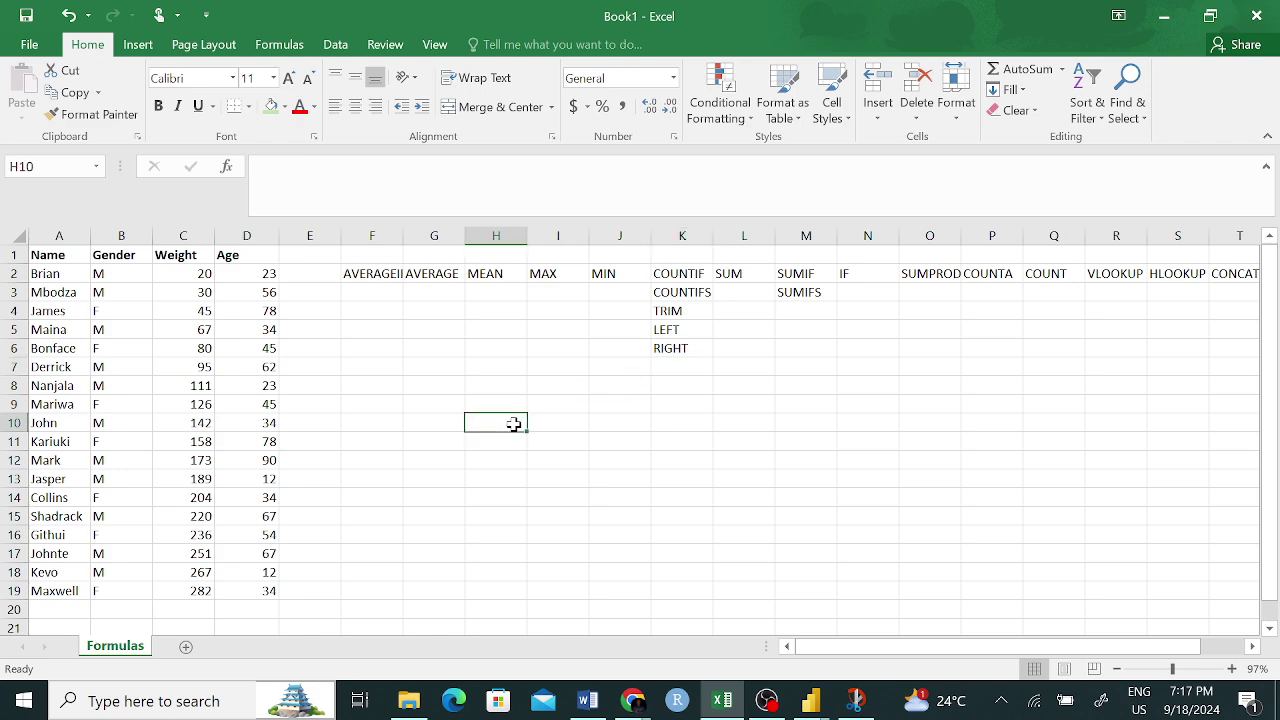
{"action": "scroll", "coordinate": [513, 424], "scroll_direction": "right", "scroll_amount": 2}
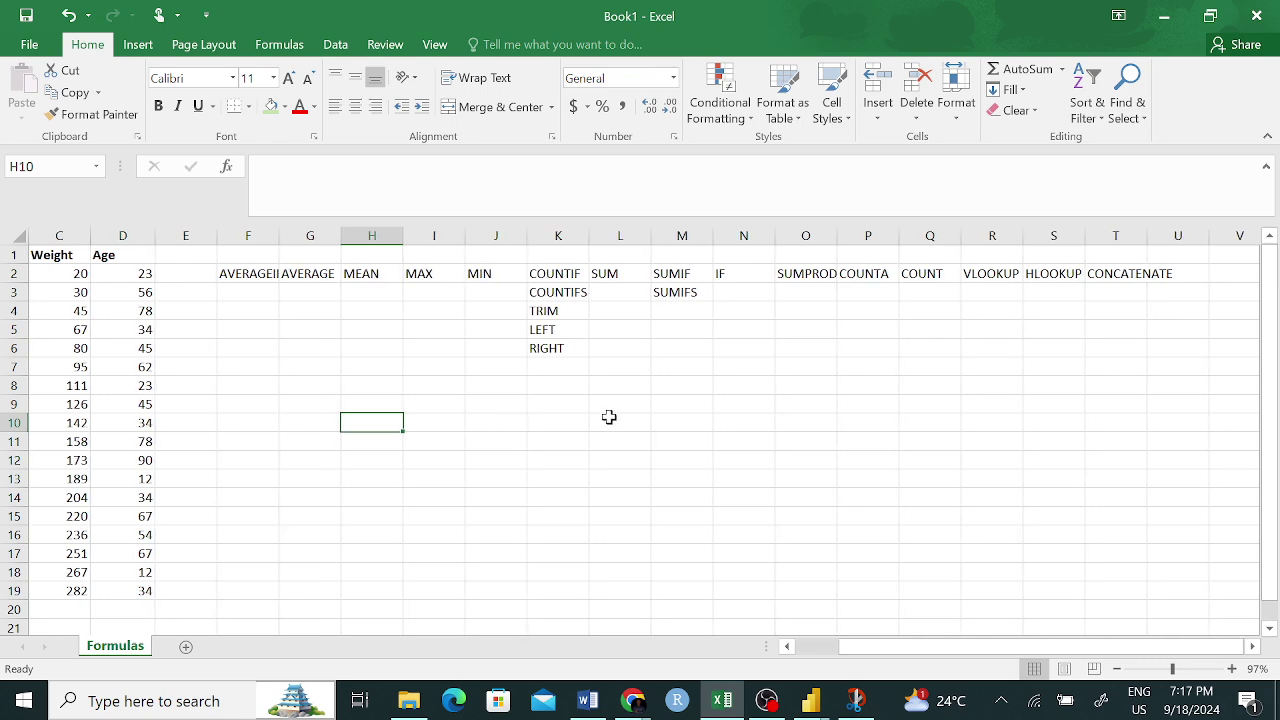
{"action": "scroll", "coordinate": [431, 417], "scroll_direction": "left", "scroll_amount": 2}
{"action": "left_click_drag", "start_coordinate": [203, 276], "coordinate": [197, 574]}
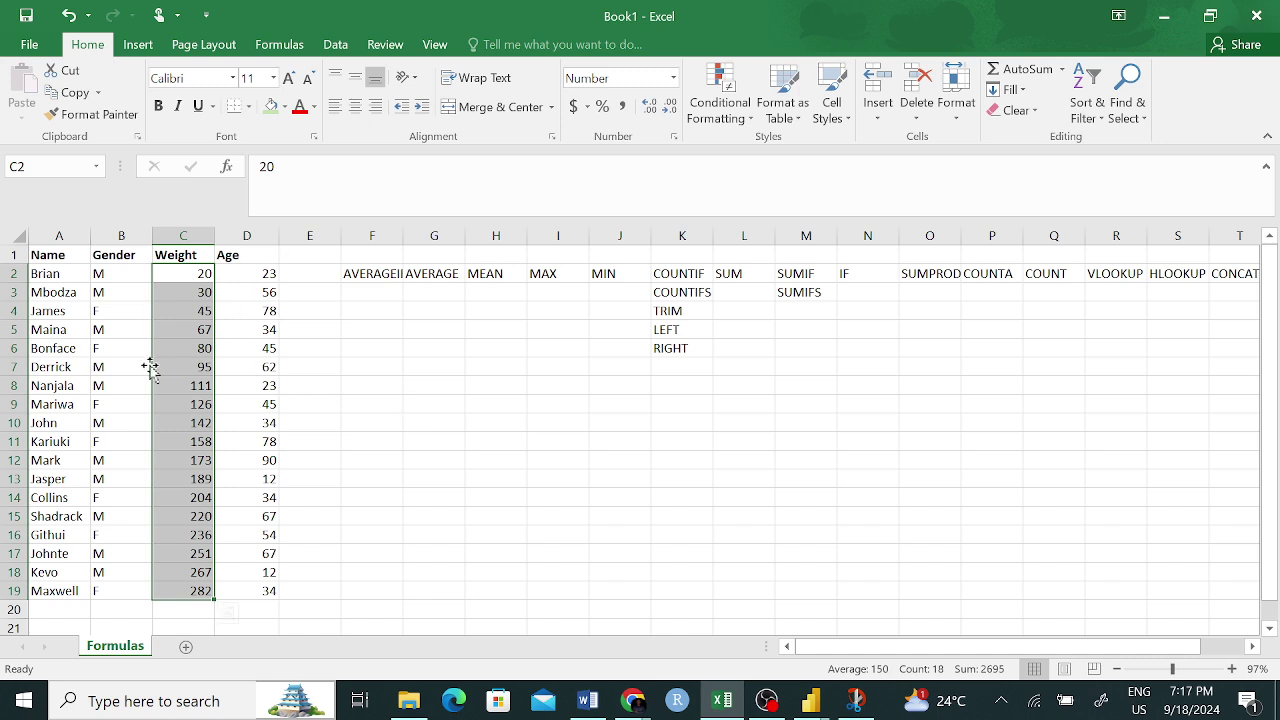
- Enter =MAX(C2:C19) in G10 to get the heaviest weight, 282
{"action": "left_click", "coordinate": [430, 438]}
{"action": "left_click", "coordinate": [429, 423]}
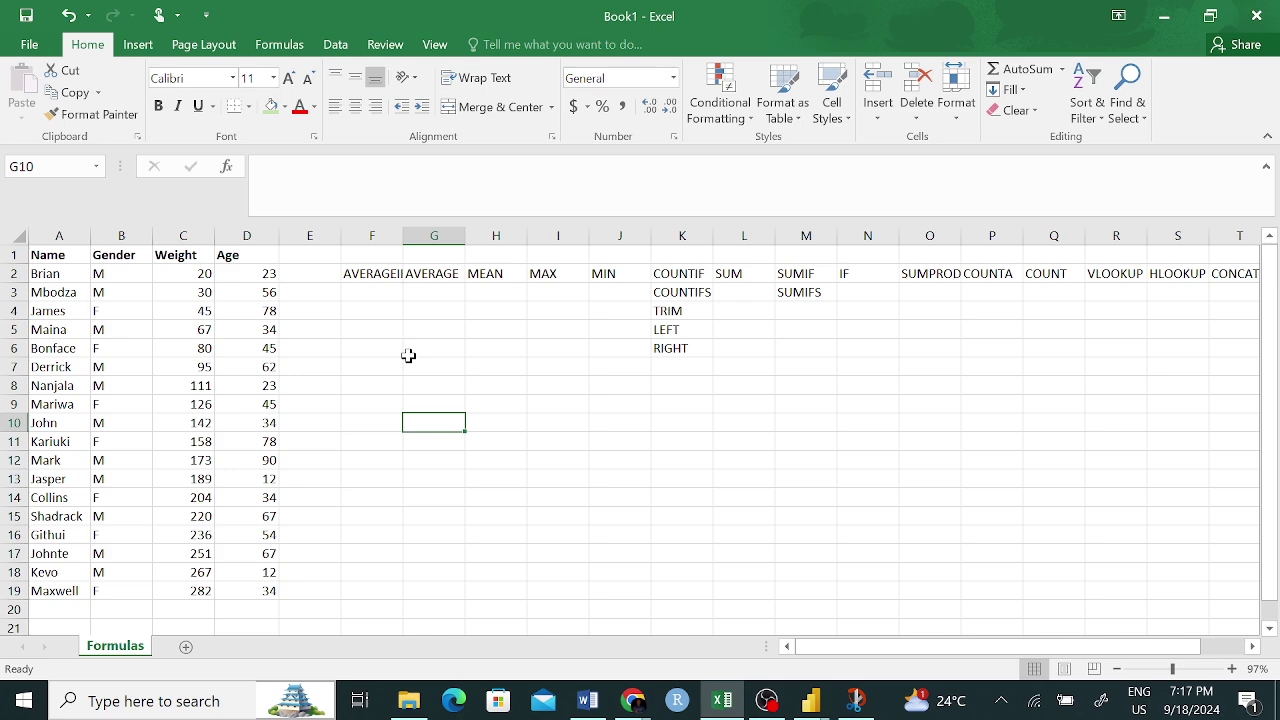
{"action": "type", "text": "=m"}
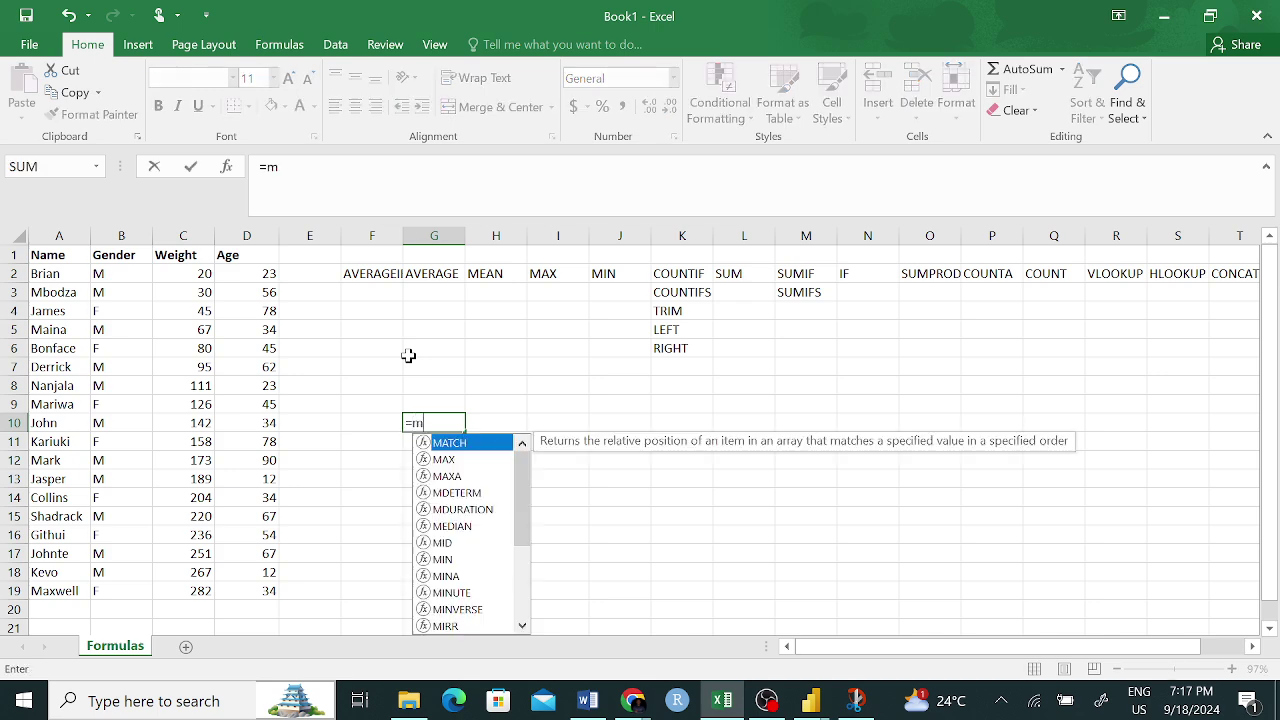
{"action": "key", "text": "BackSpace"}
{"action": "type", "text": "MA"}
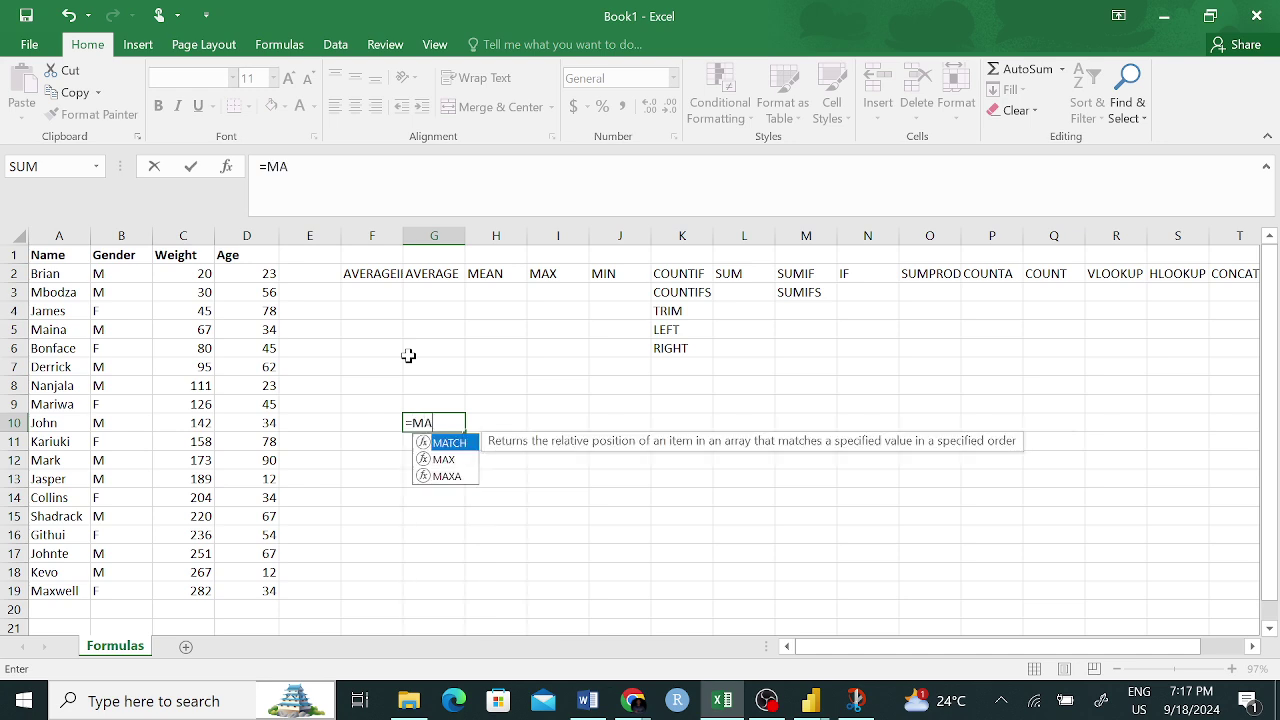
{"action": "type", "text": "X"}
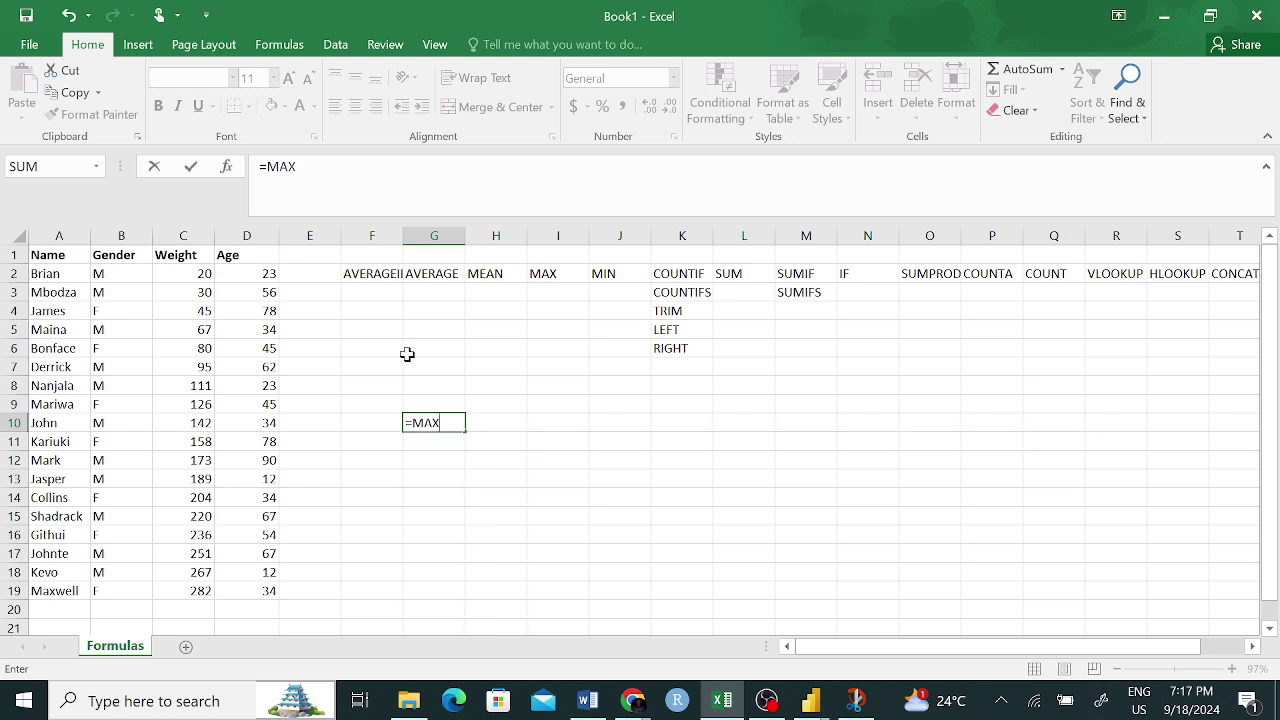
{"action": "type", "text": "("}
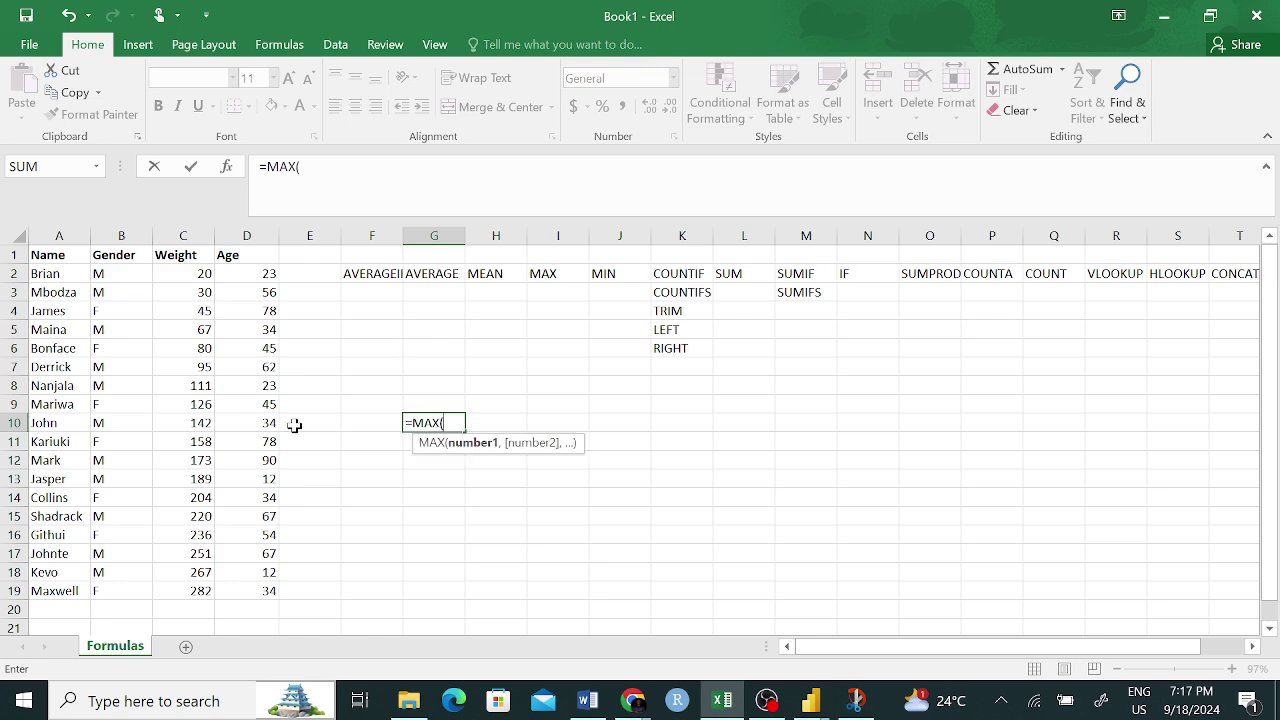
{"action": "left_click_drag", "start_coordinate": [200, 270], "coordinate": [202, 584]}
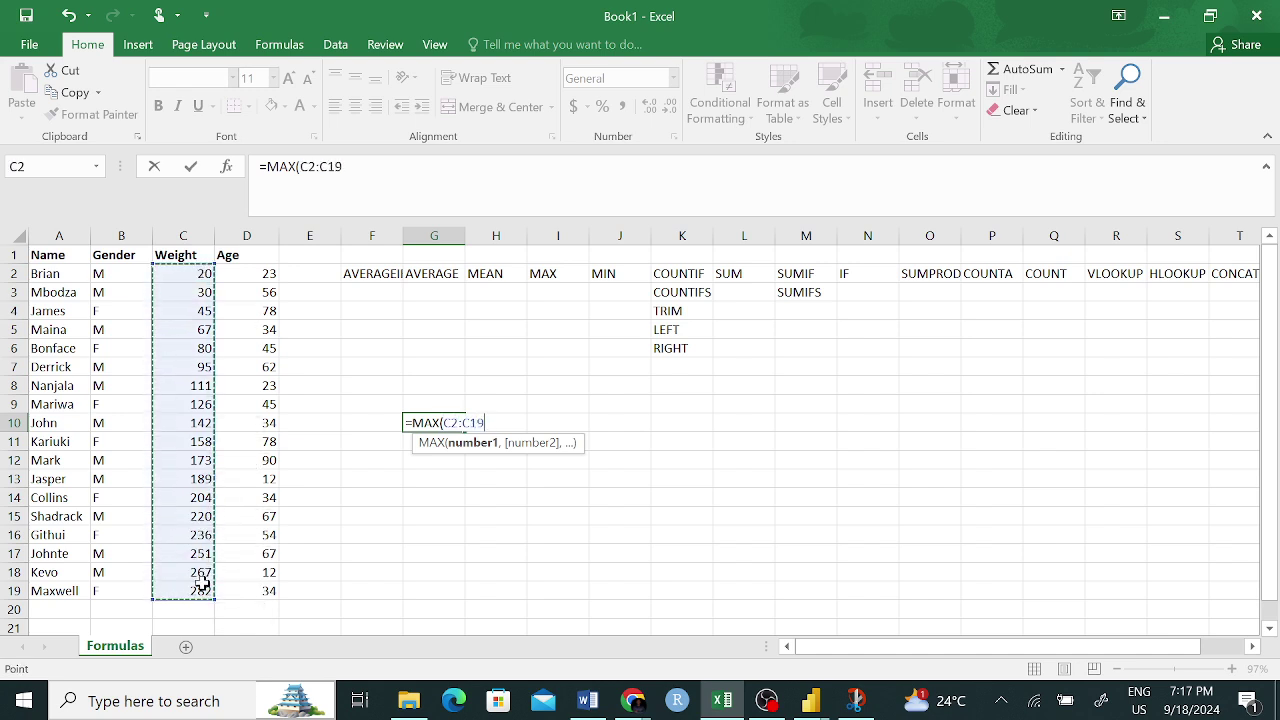
{"action": "type", "text": ")"}
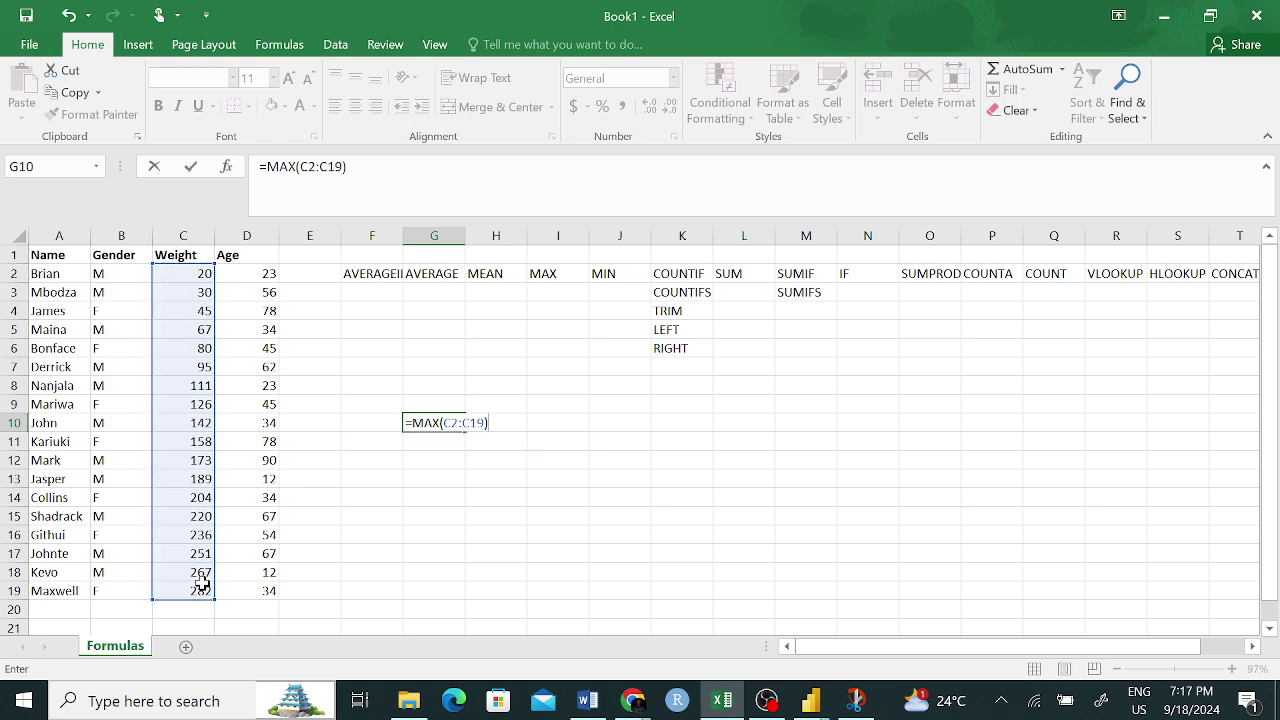
{"action": "key", "text": "Return"}
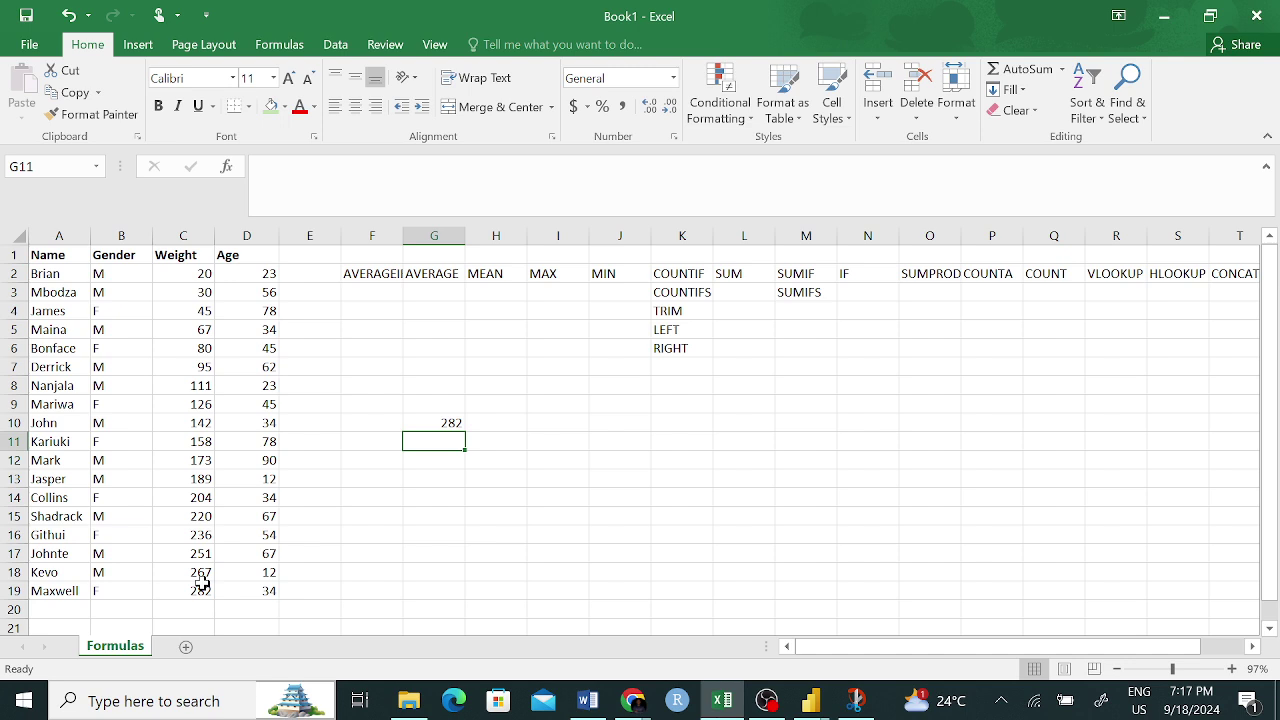
{"action": "left_click", "coordinate": [441, 418]}
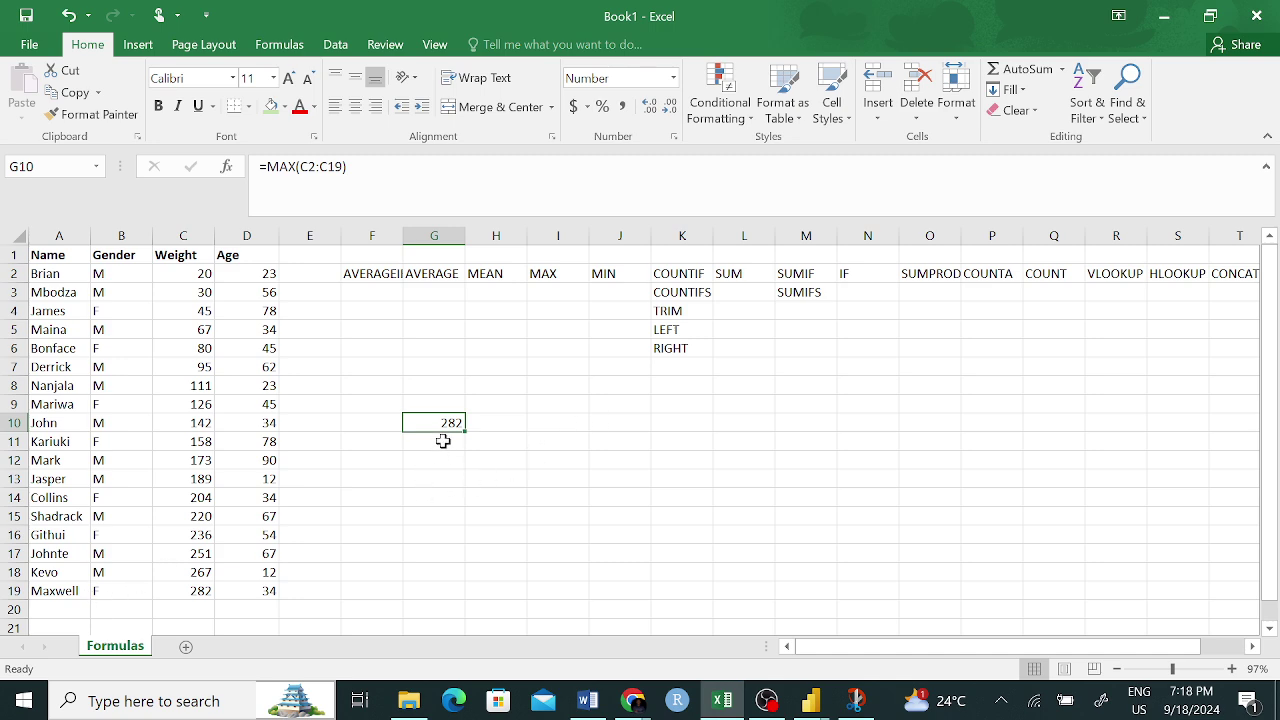
{"action": "left_click", "coordinate": [443, 441]}
- Enter =MIN(C2:C19) in H10 to get the lightest weight, 20, checking C2 and C19
{"action": "left_click", "coordinate": [507, 420]}
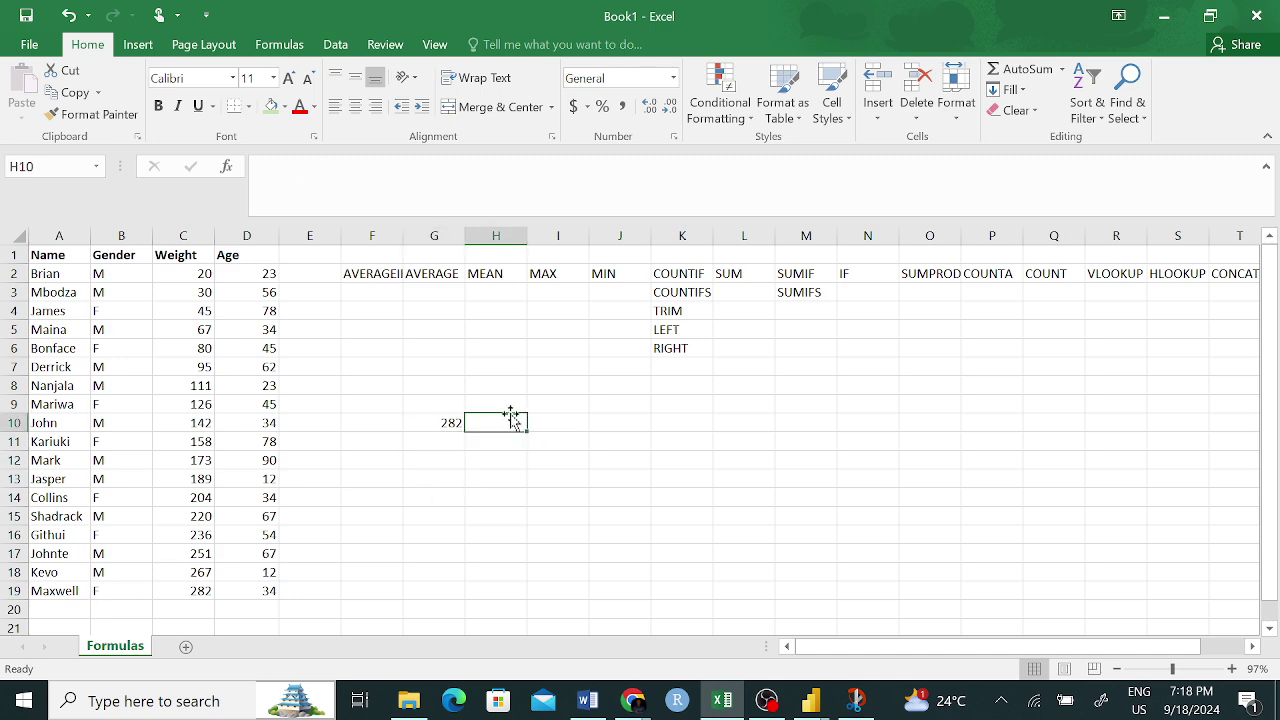
{"action": "type", "text": "MIN"}
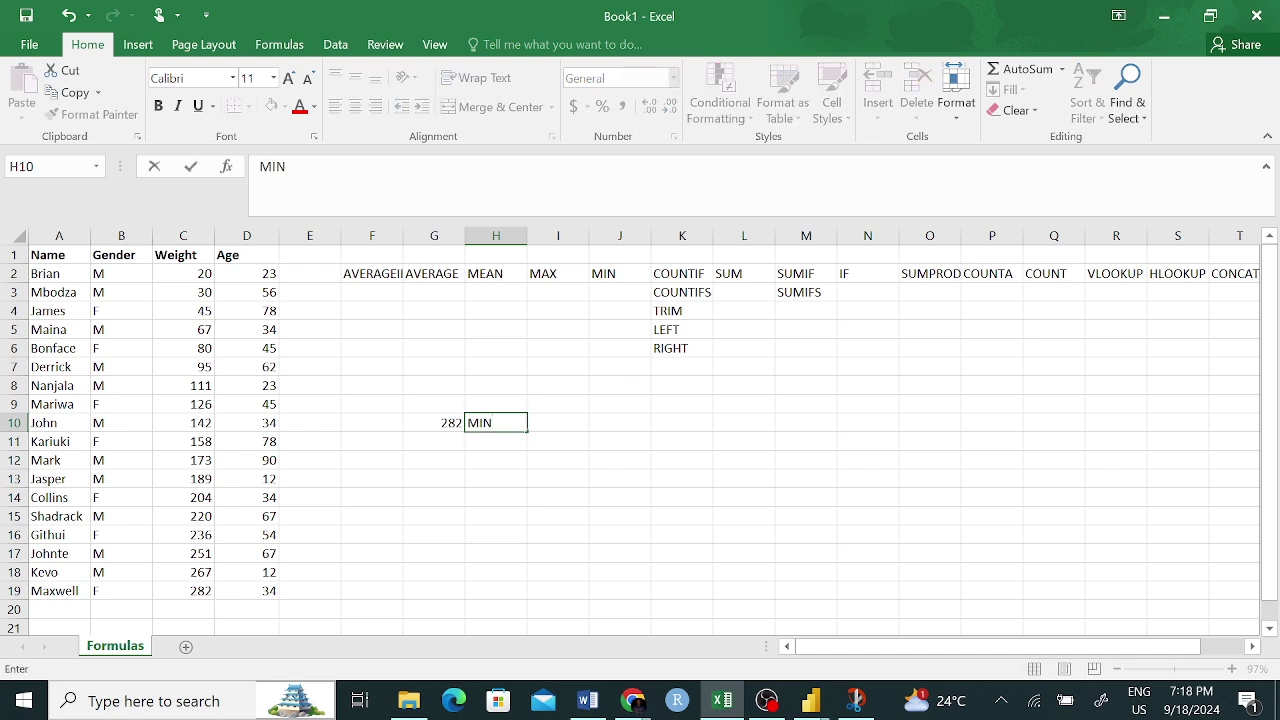
{"action": "key", "text": "BackSpace"}
{"action": "key", "text": "BackSpace"}
{"action": "key", "text": "BackSpace"}
{"action": "type", "text": "="}
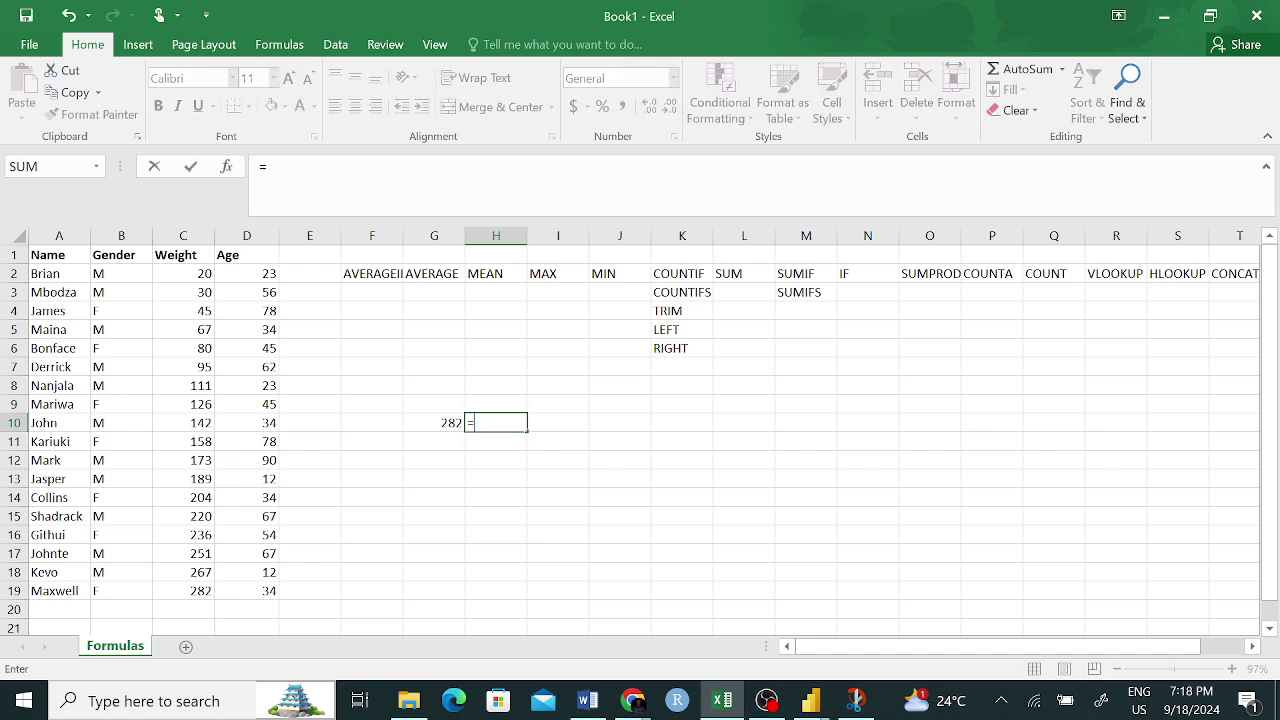
{"action": "type", "text": "MIN("}
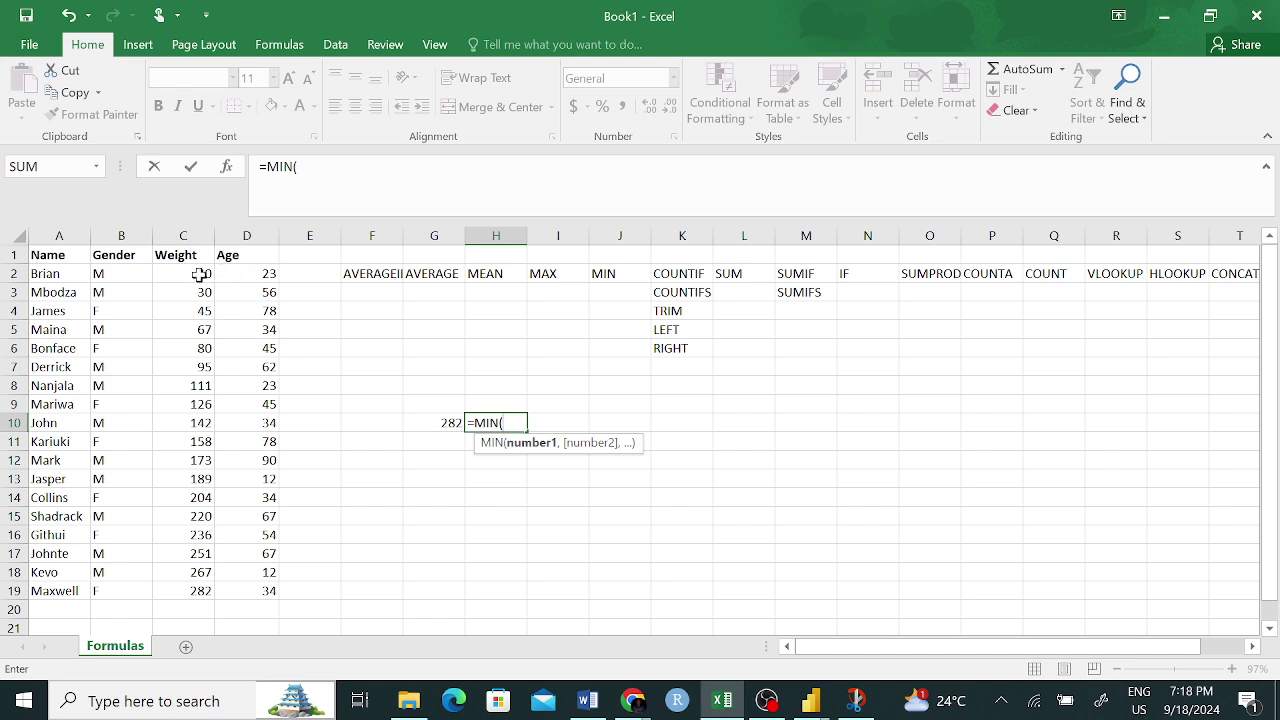
{"action": "left_click_drag", "start_coordinate": [203, 275], "coordinate": [197, 594]}
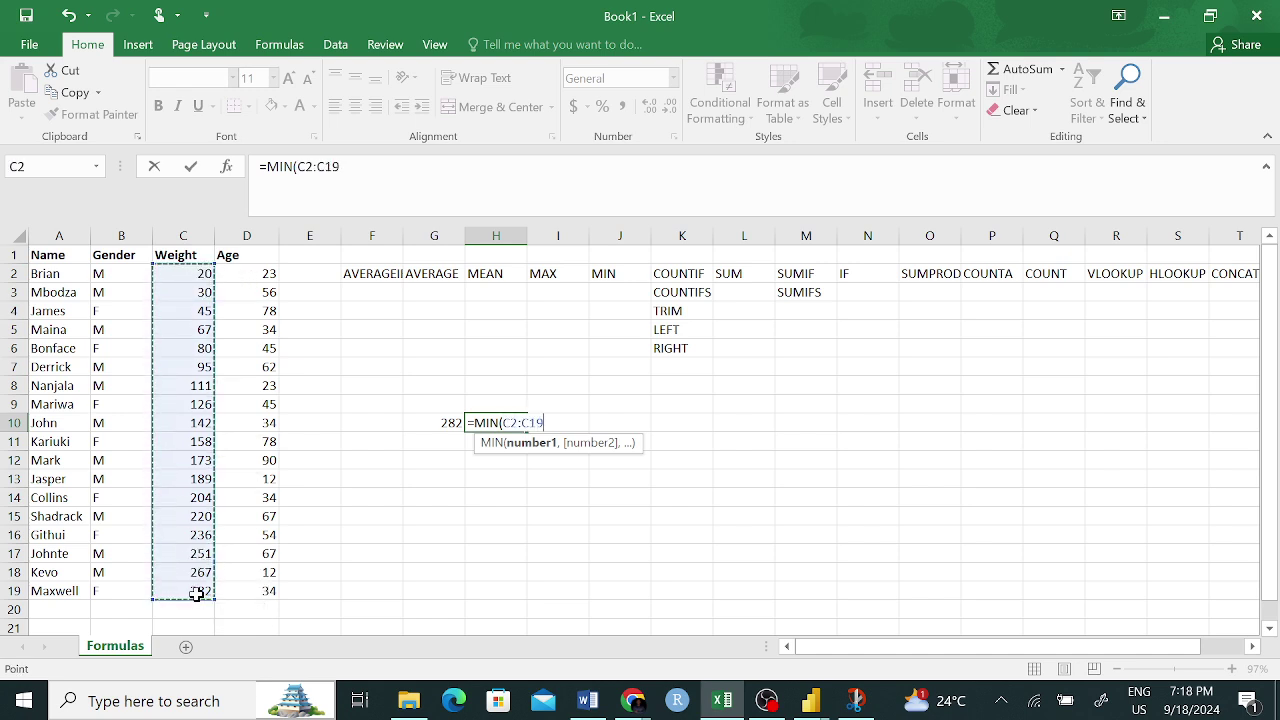
{"action": "key", "text": "Return"}
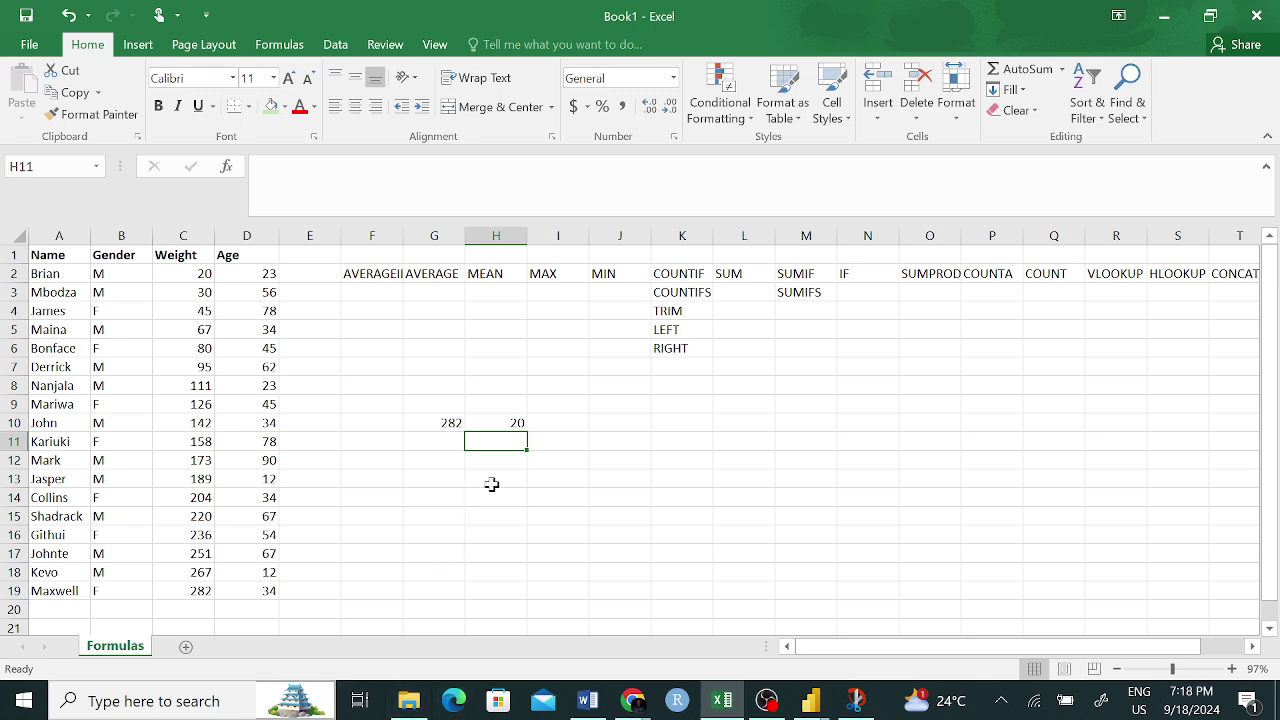
{"action": "left_click", "coordinate": [493, 418]}
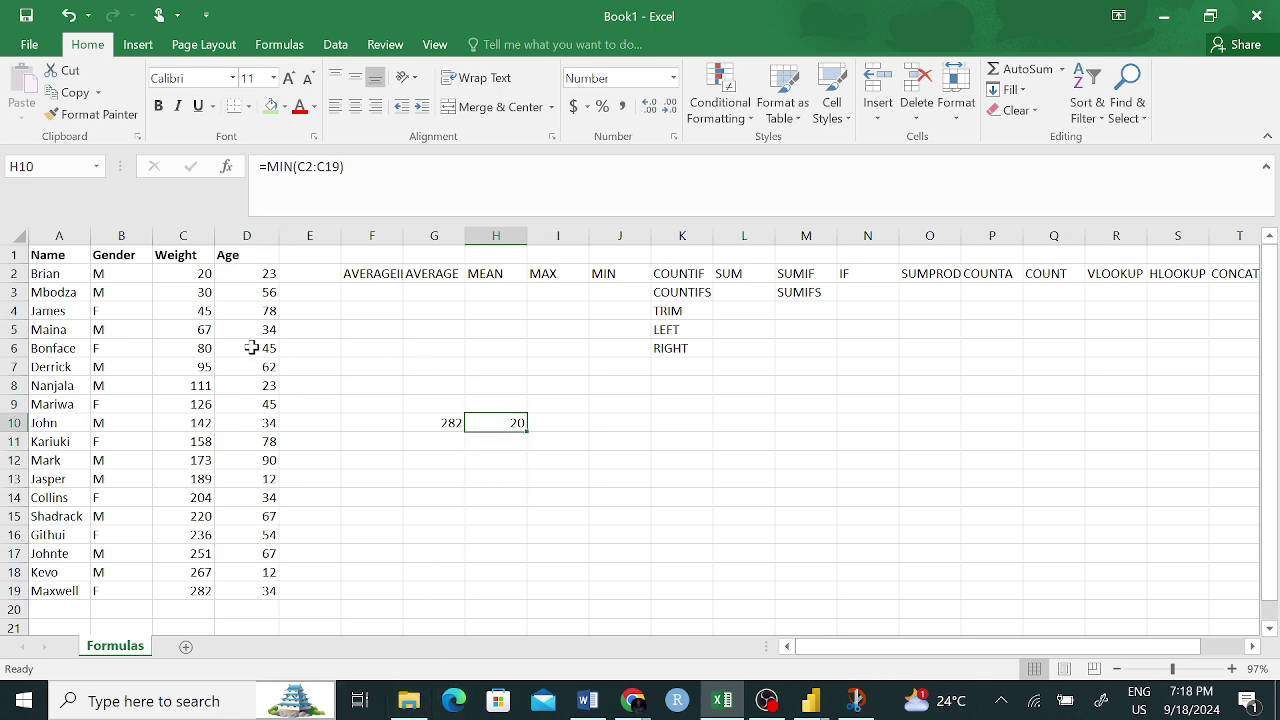
{"action": "left_click", "coordinate": [207, 273]}
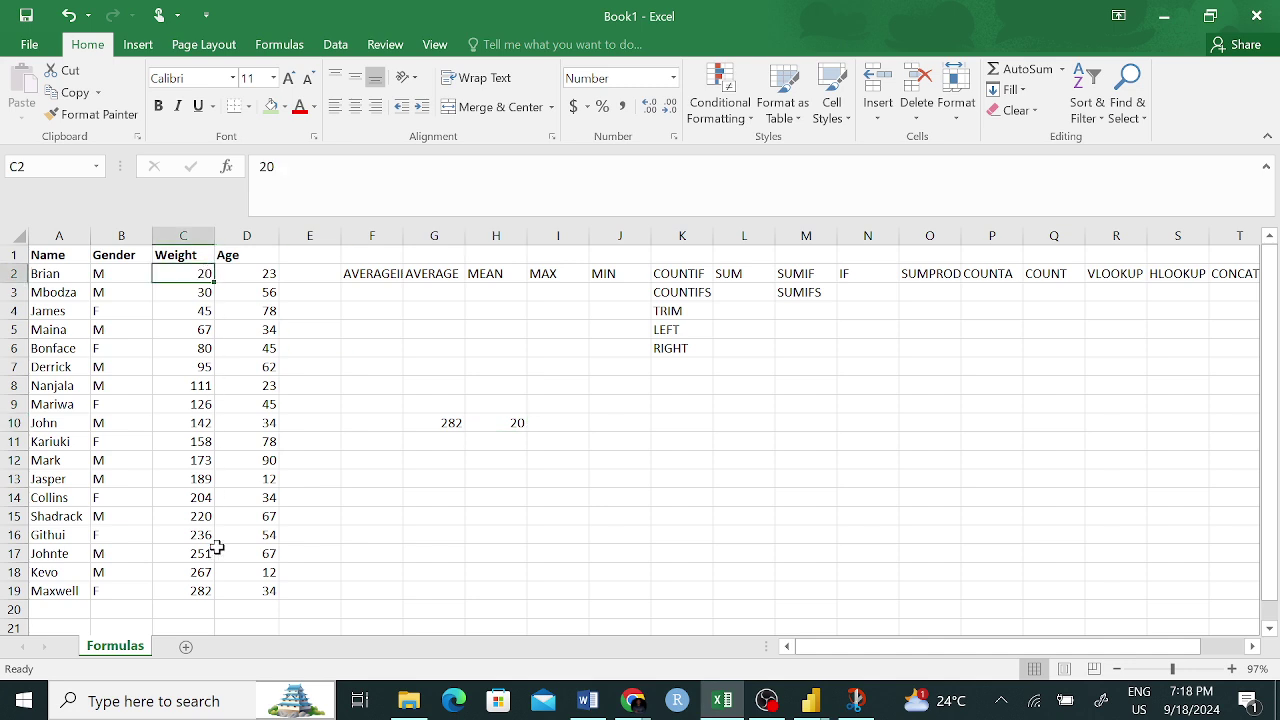
{"action": "left_click", "coordinate": [201, 592]}
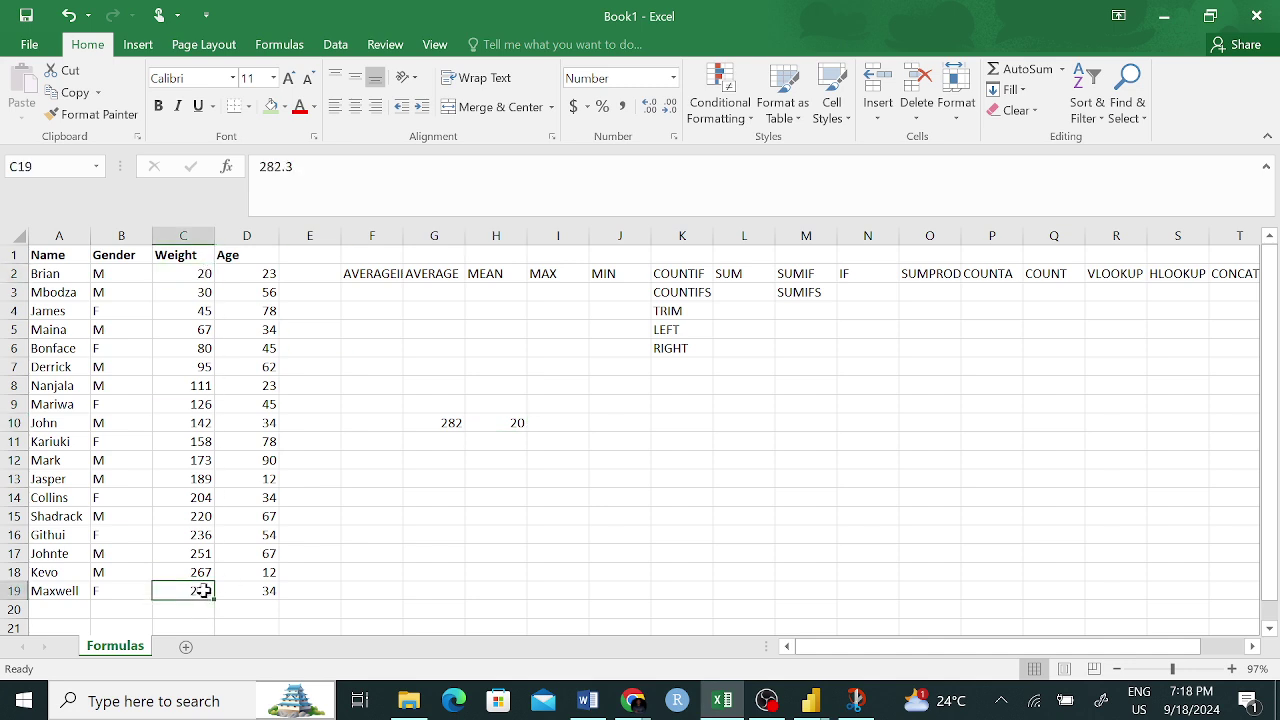
{"action": "left_click", "coordinate": [560, 459]}
- Enter =MAX(23,45,0.7,6) in I12 and review it, returning 45
{"action": "type", "text": "MA"}
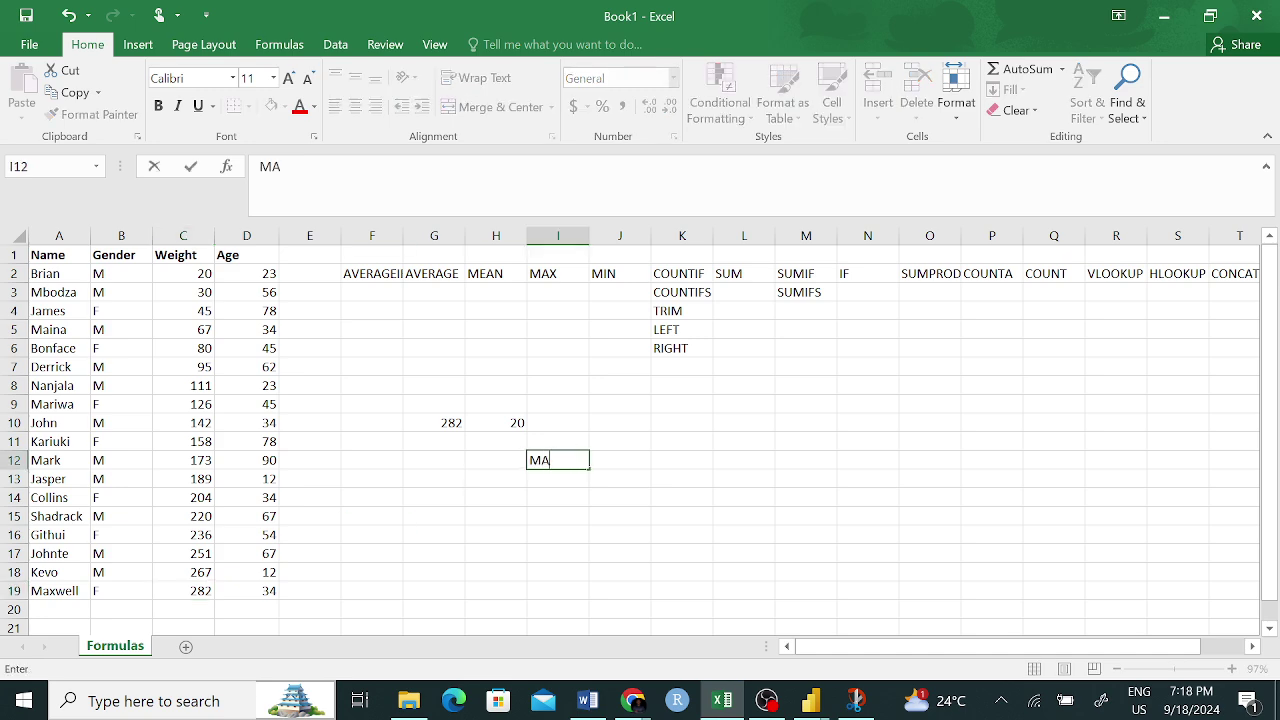
{"action": "key", "text": "BackSpace"}
{"action": "key", "text": "BackSpace"}
{"action": "type", "text": "=MAX"}
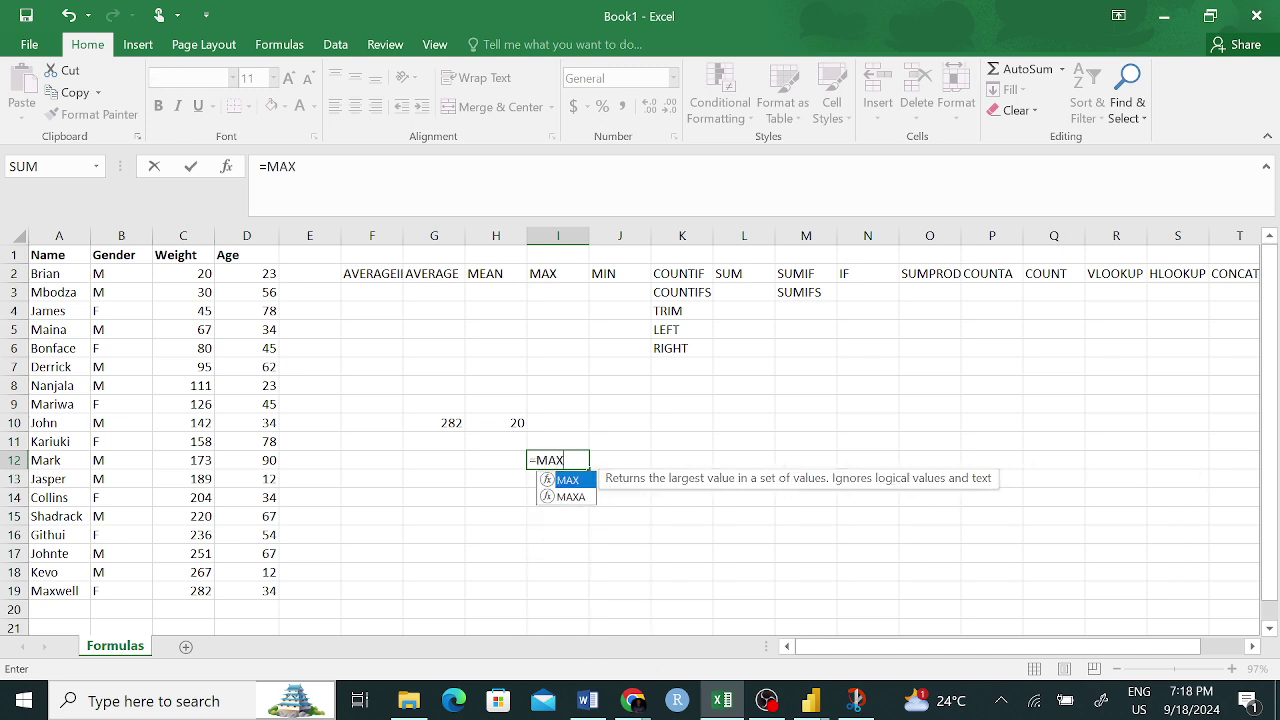
{"action": "type", "text": "("}
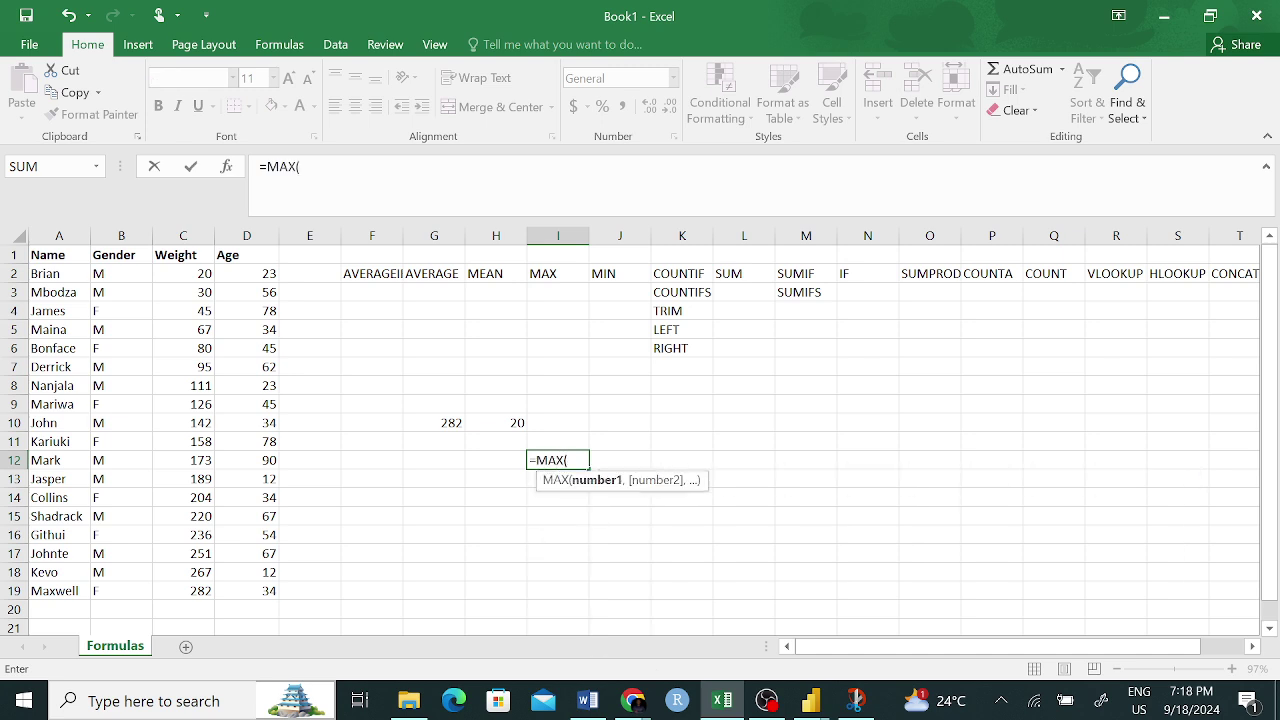
{"action": "type", "text": "23,"}
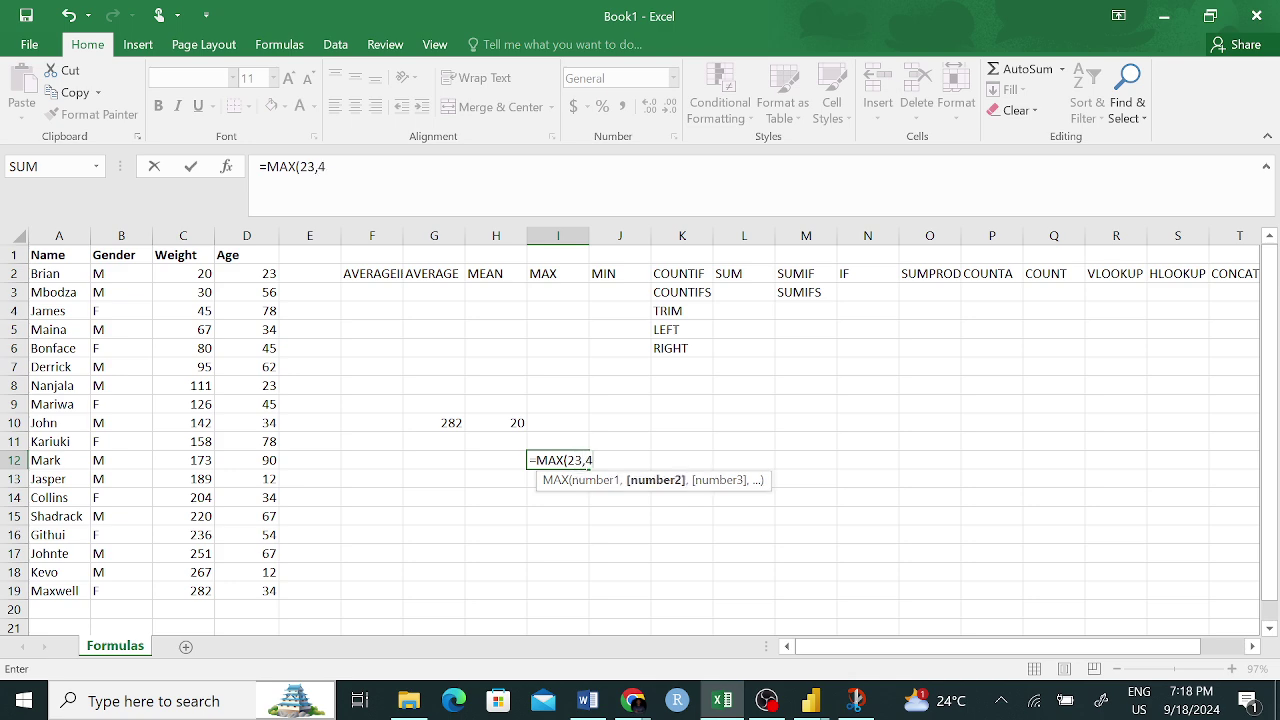
{"action": "type", "text": "45,"}
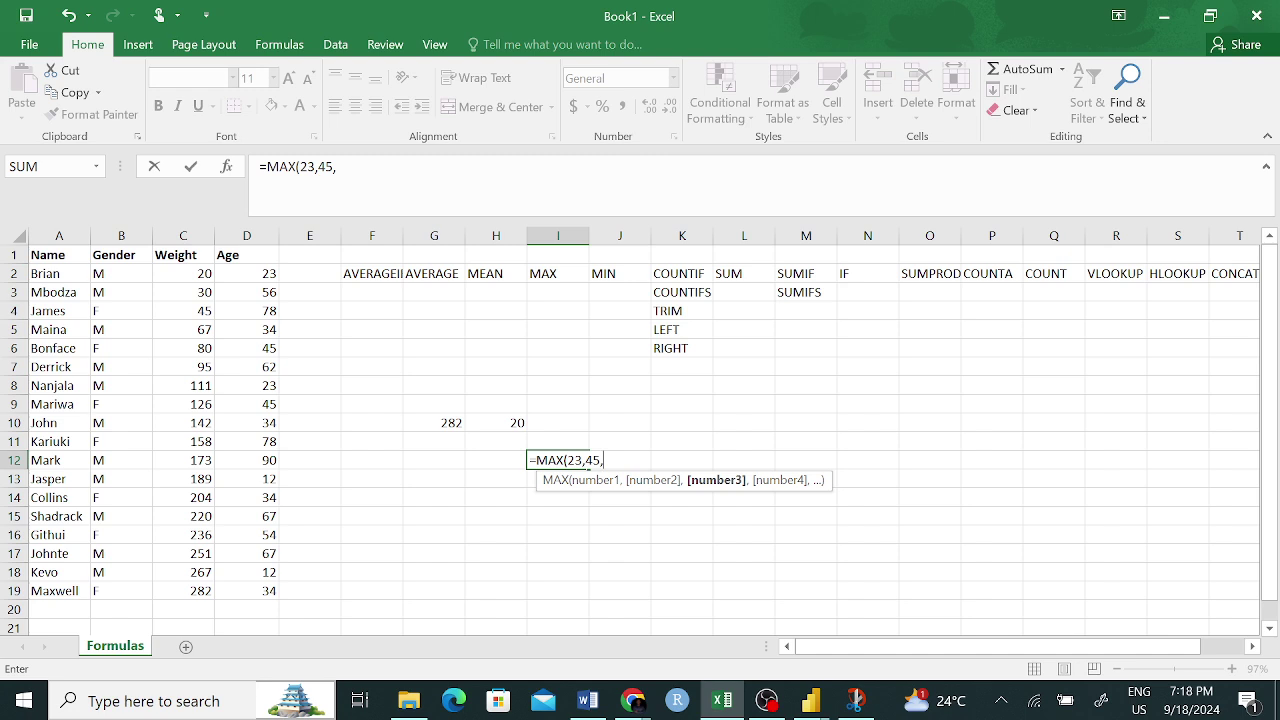
{"action": "type", "text": "0.7,6"}
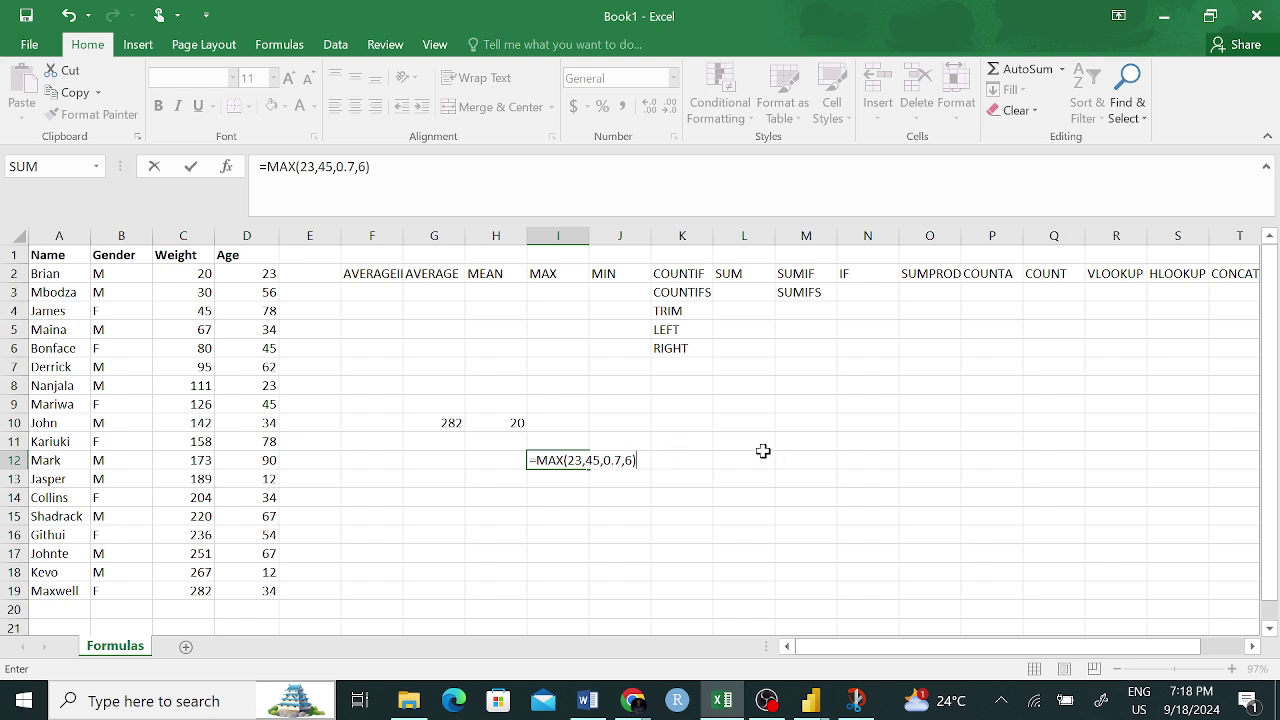
{"action": "key", "text": "Return"}
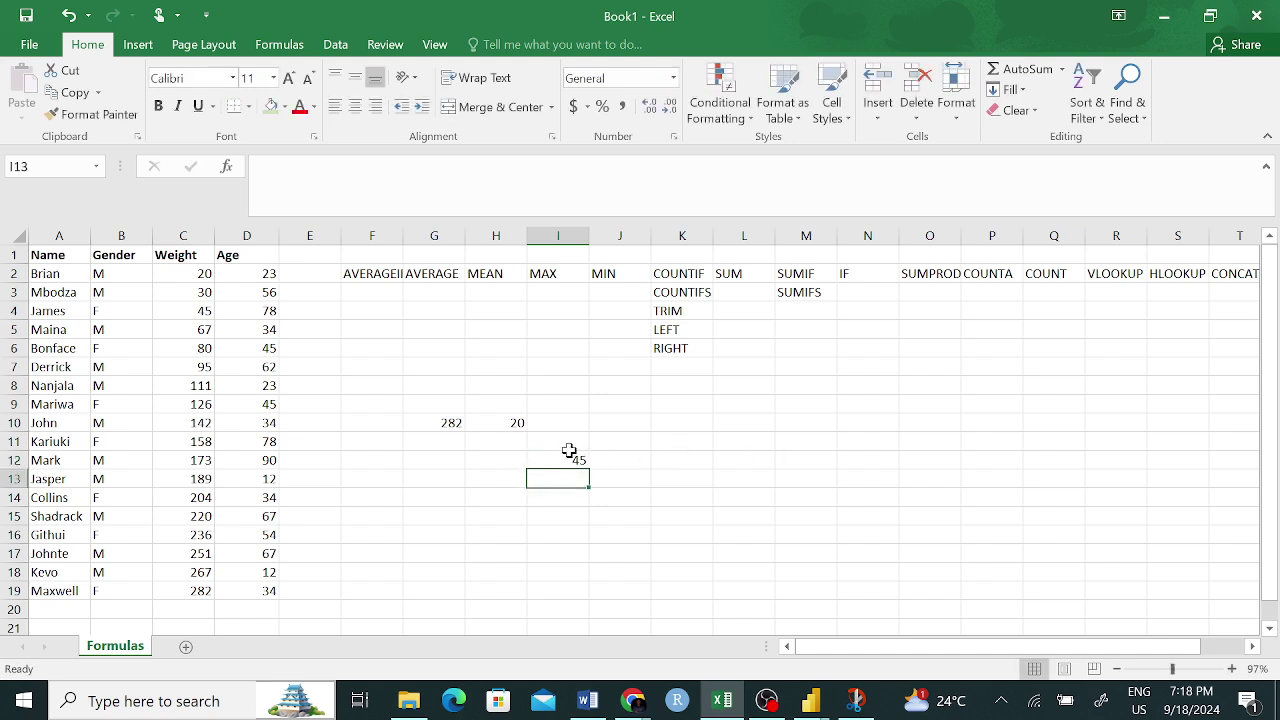
{"action": "left_click", "coordinate": [567, 457]}
{"action": "left_click", "coordinate": [326, 166]}
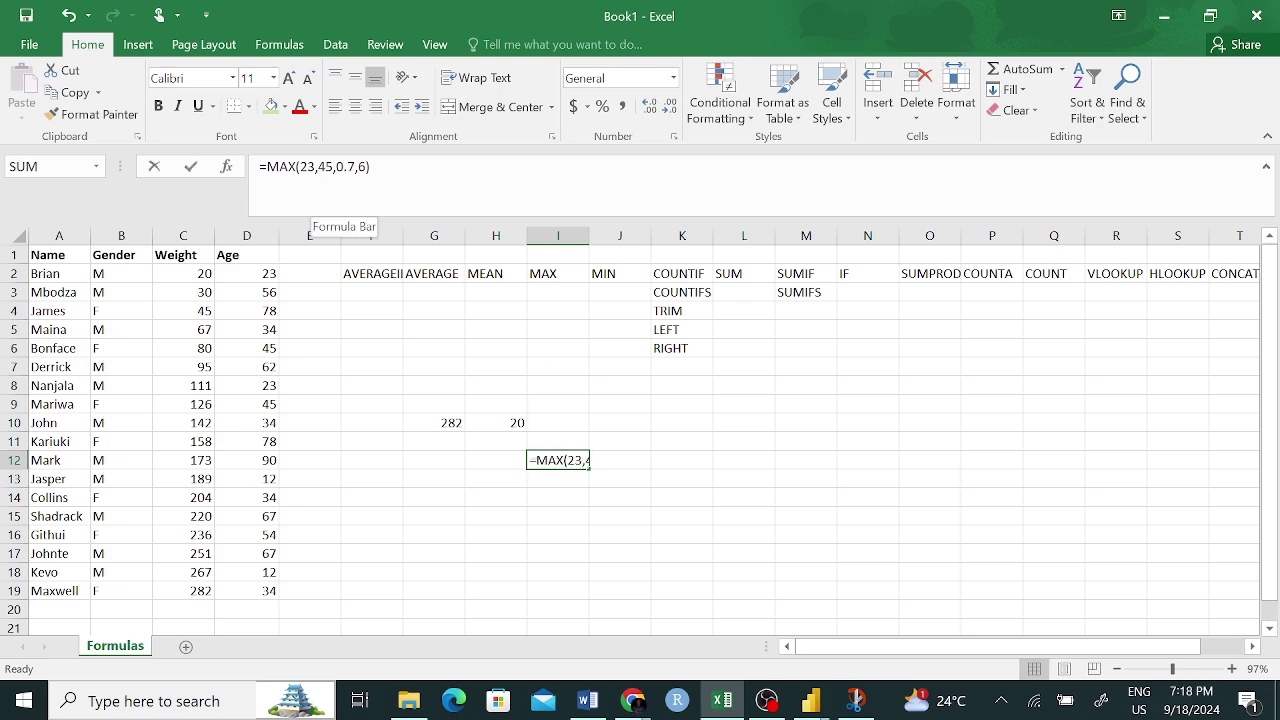
{"action": "double_click", "coordinate": [326, 166]}
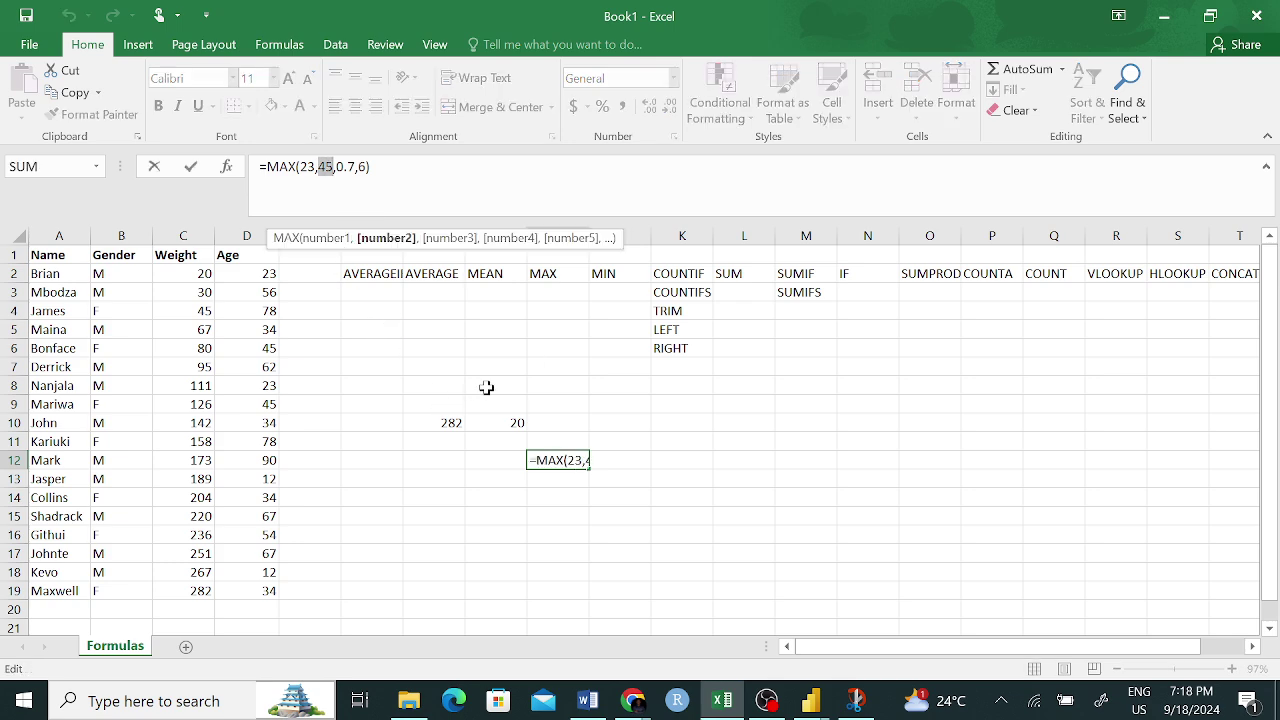
{"action": "key", "text": "Return"}
{"action": "left_click", "coordinate": [569, 457]}
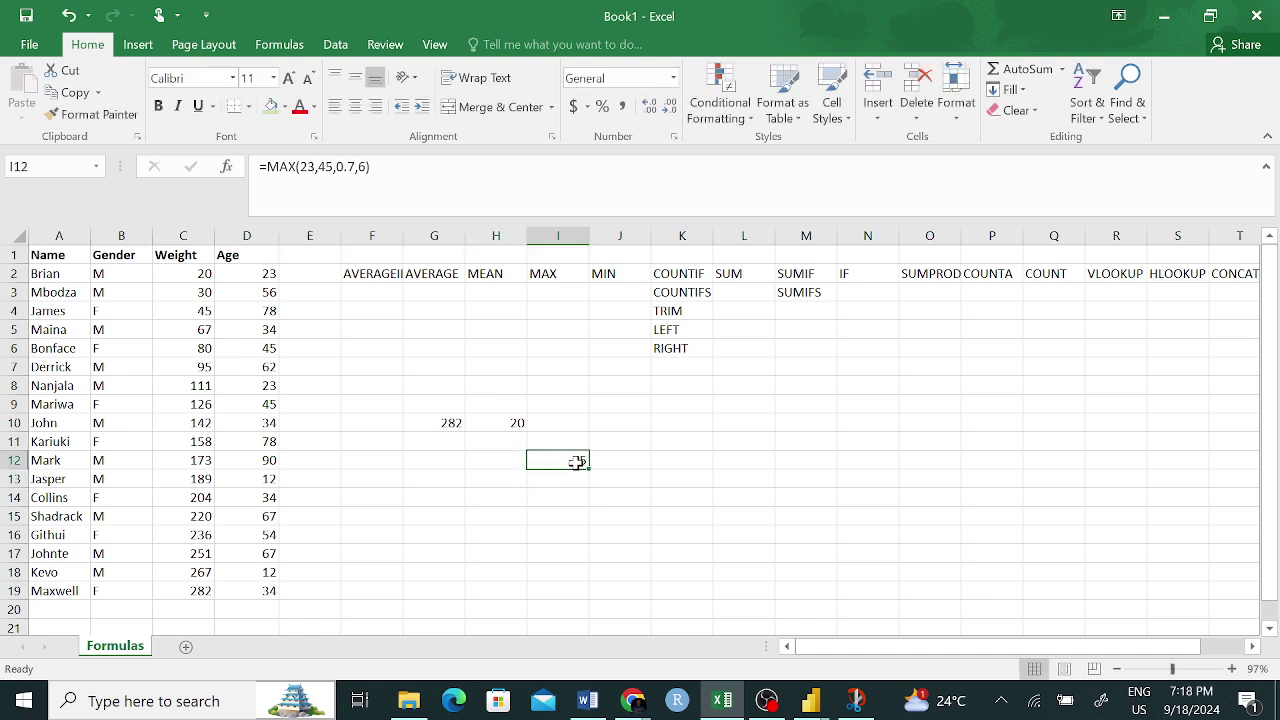
{"action": "left_click", "coordinate": [645, 457]}
- Enter =MIN(0.8,0.00001,0.5,23) in J12 and review it, returning 0.00001
{"action": "type", "text": "="}
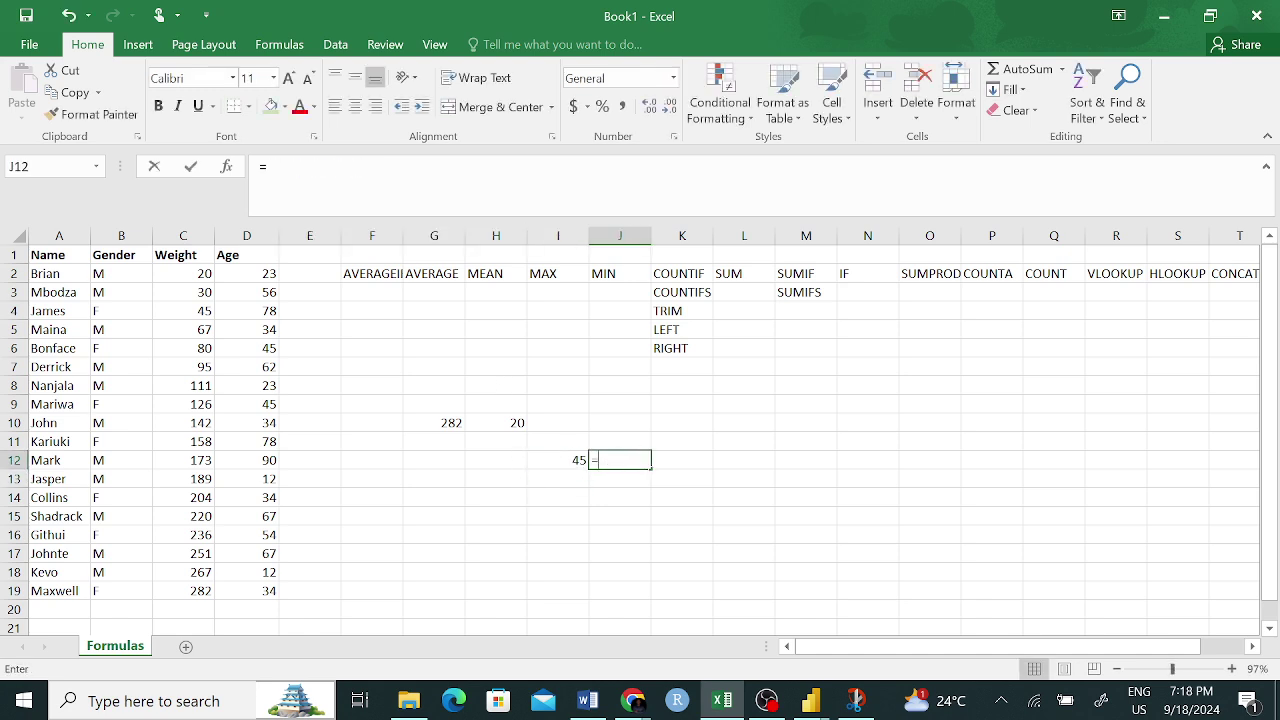
{"action": "type", "text": "MIN(0"}
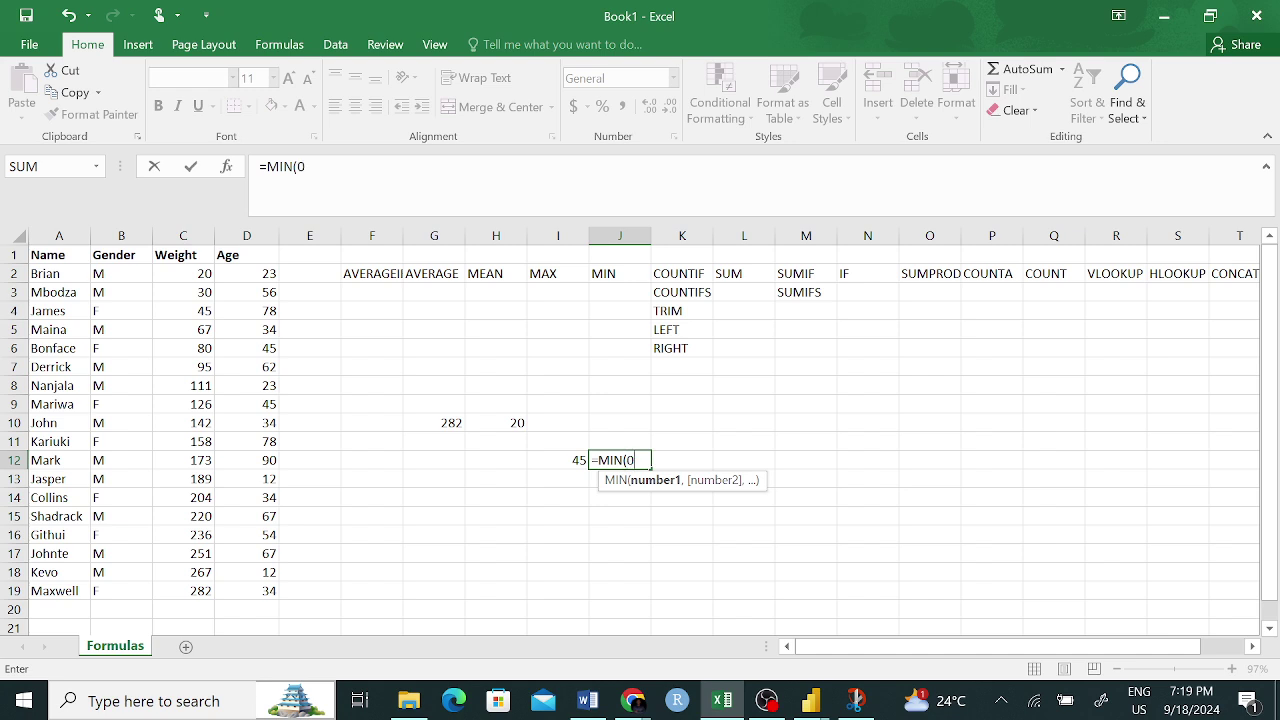
{"action": "type", "text": ".8,"}
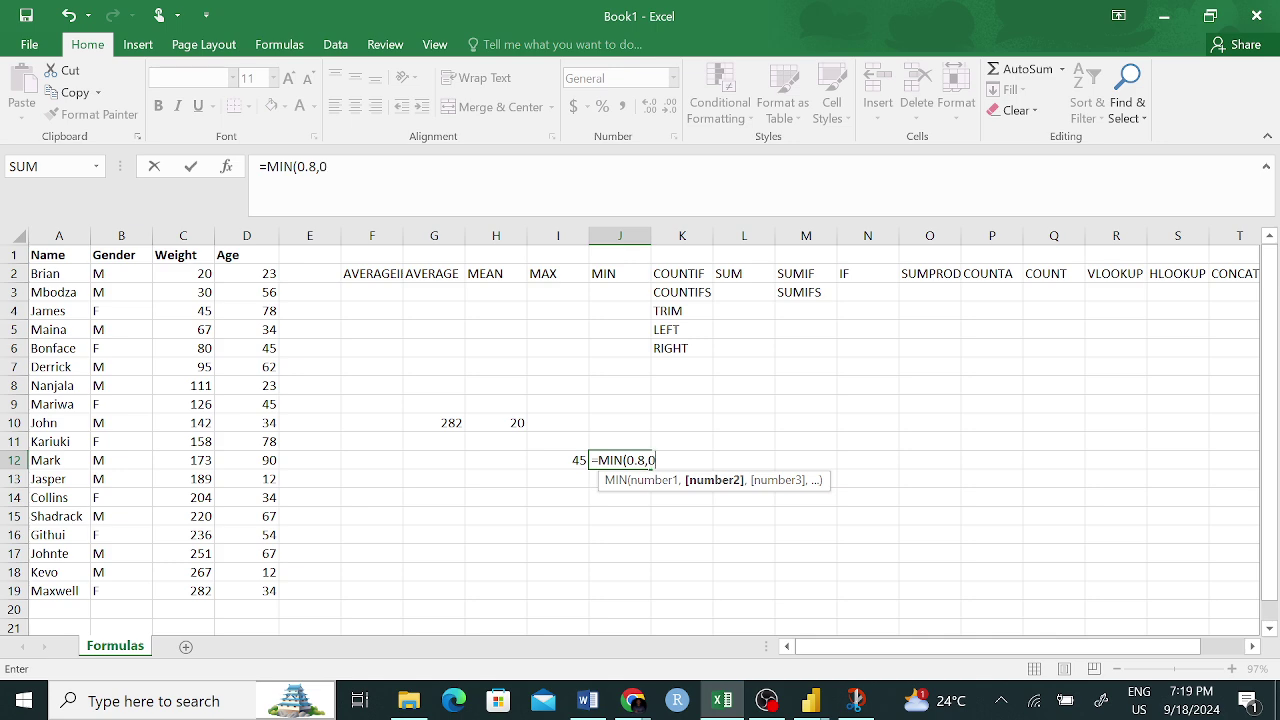
{"action": "type", "text": "0001,0.5"}
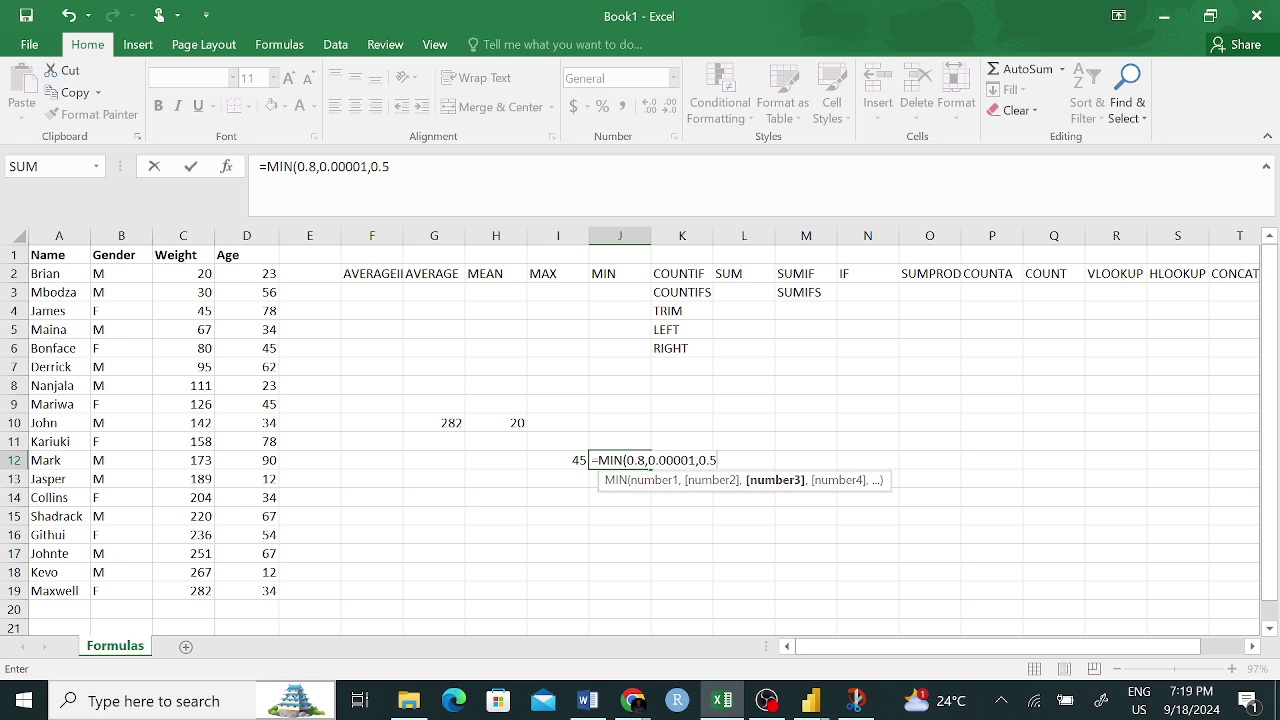
{"action": "type", "text": ",23"}
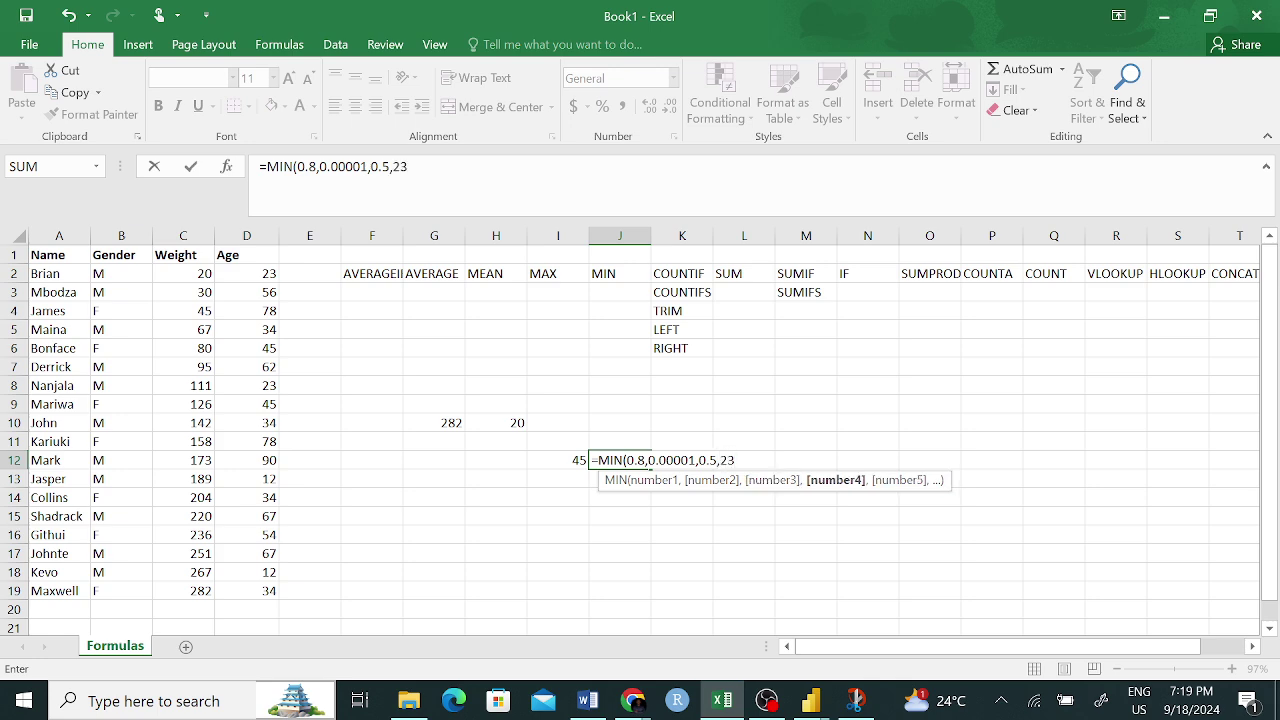
{"action": "type", "text": ")"}
{"action": "key", "text": "Return"}
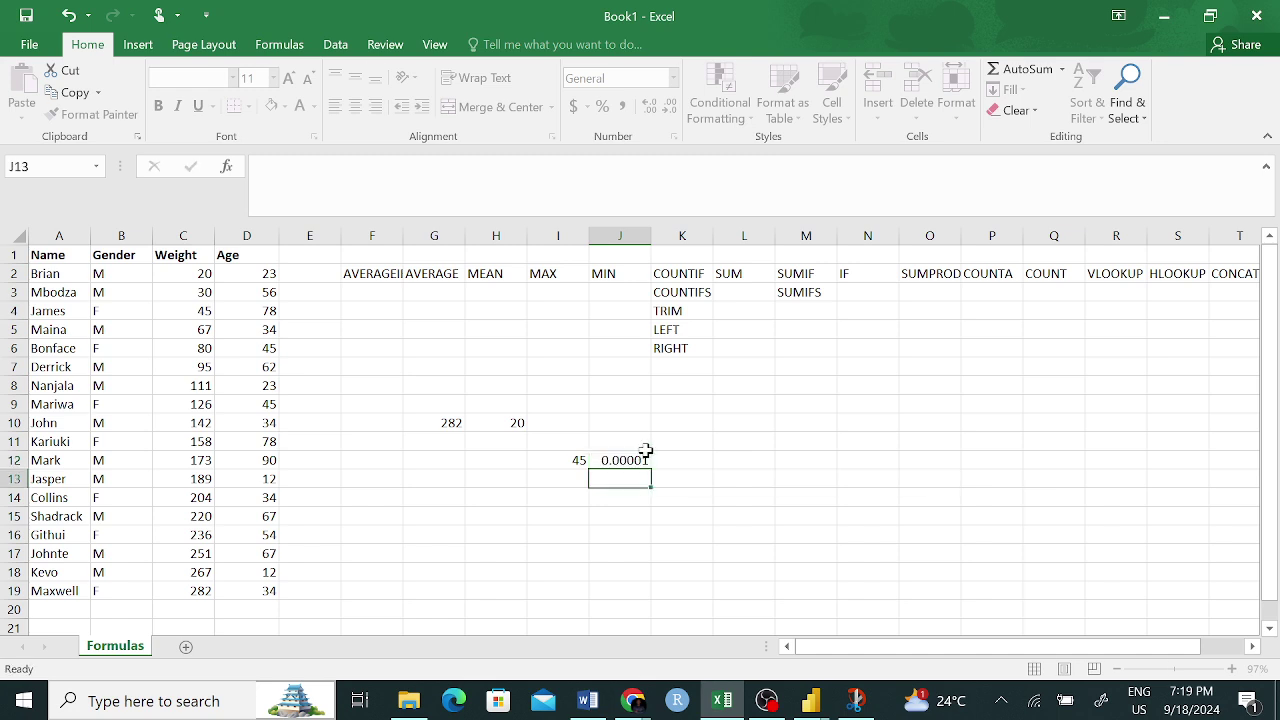
{"action": "left_click", "coordinate": [630, 458]}
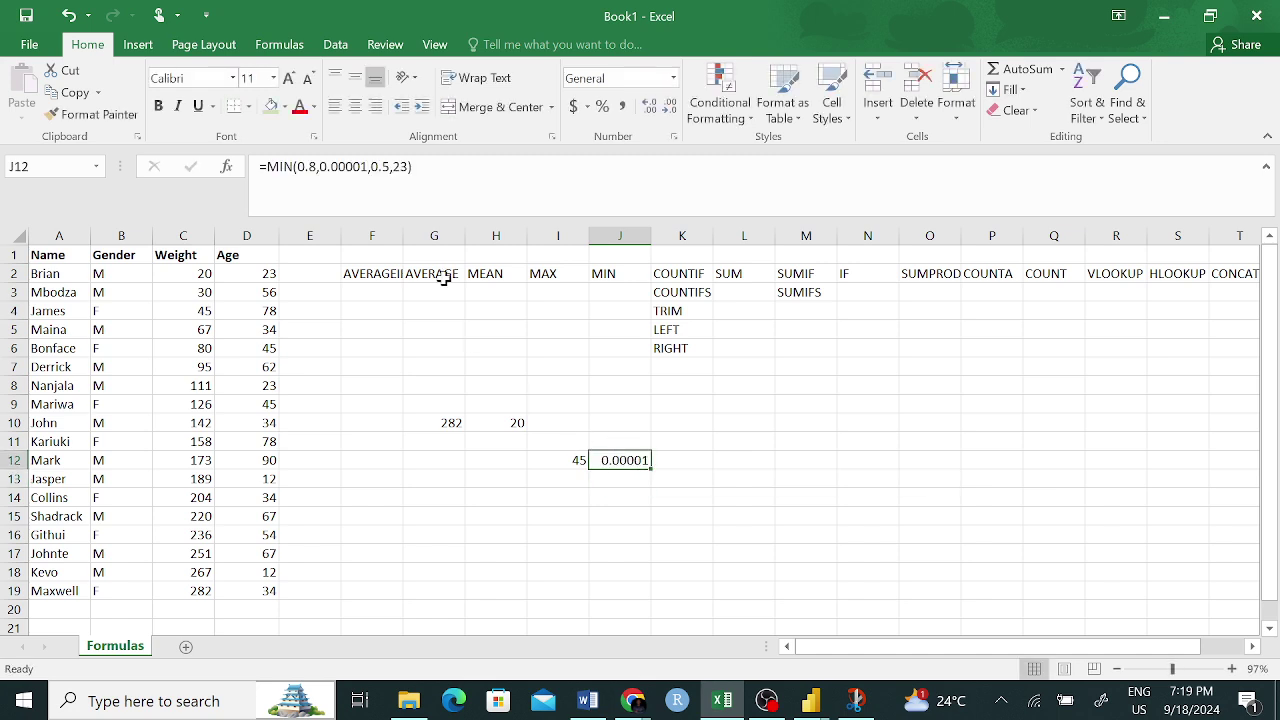
{"action": "left_click_drag", "start_coordinate": [414, 166], "coordinate": [258, 166]}
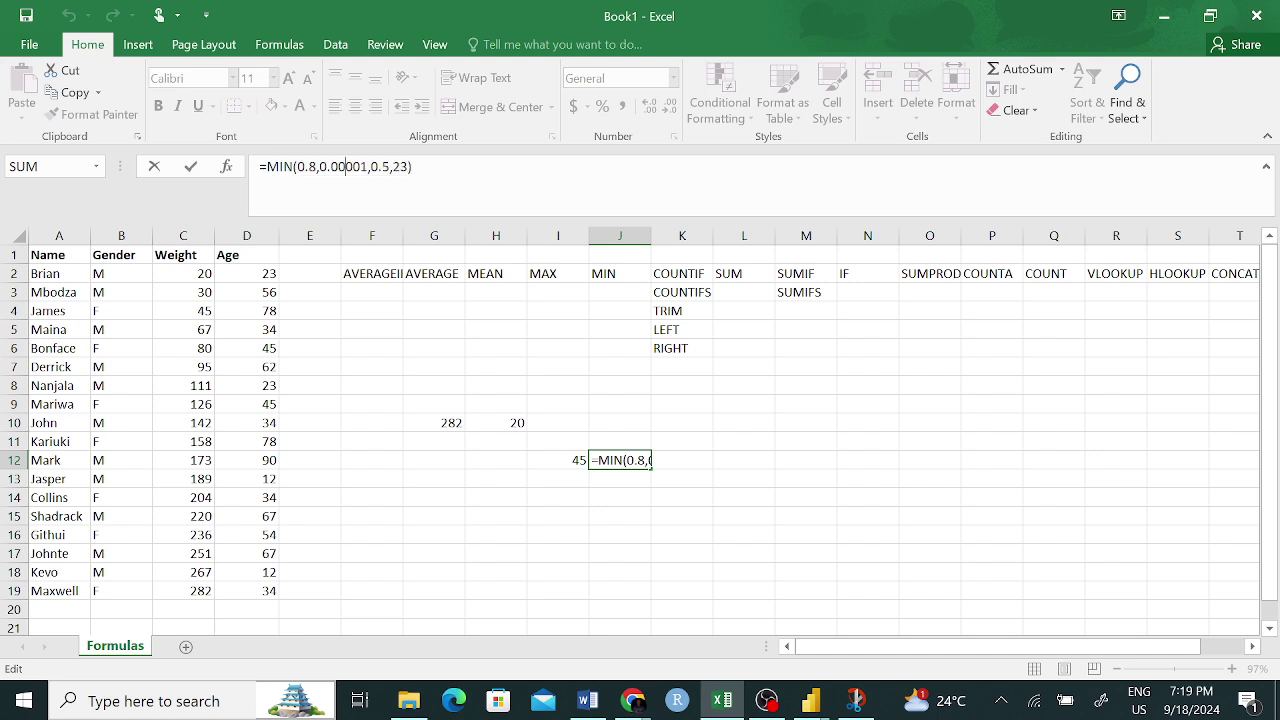
{"action": "left_click", "coordinate": [743, 497]}
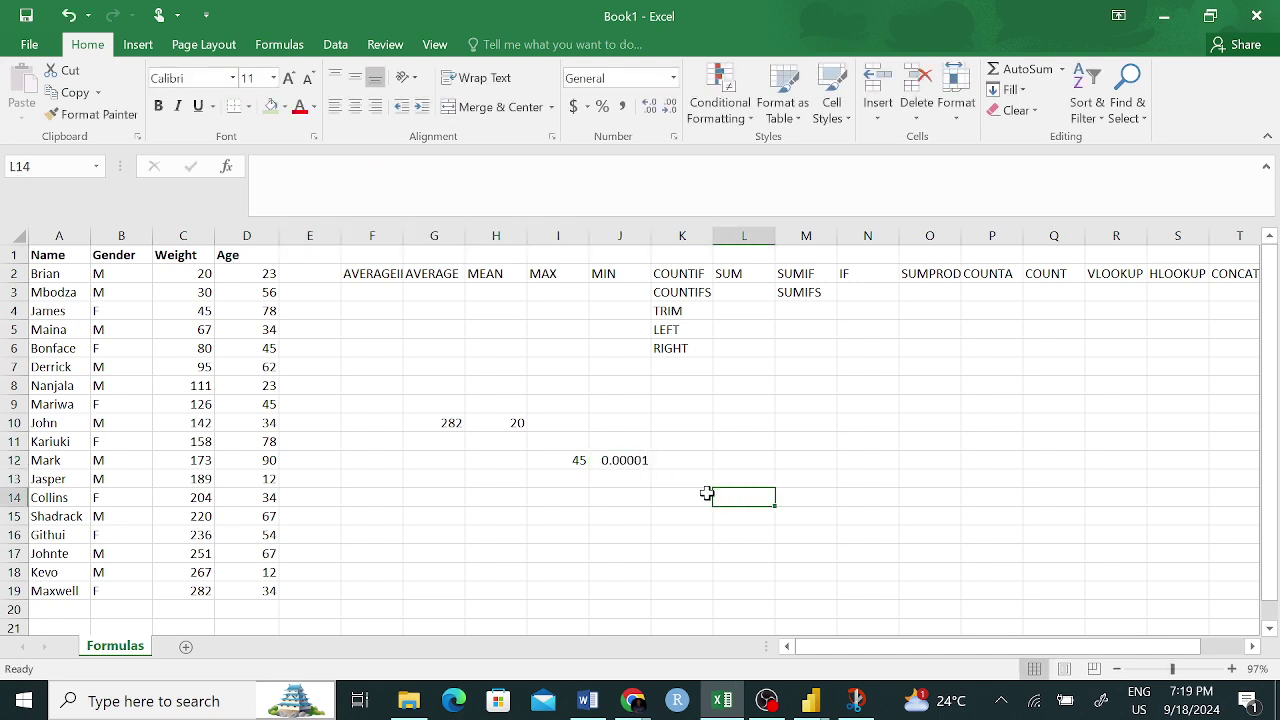
{"action": "left_click", "coordinate": [622, 460]}
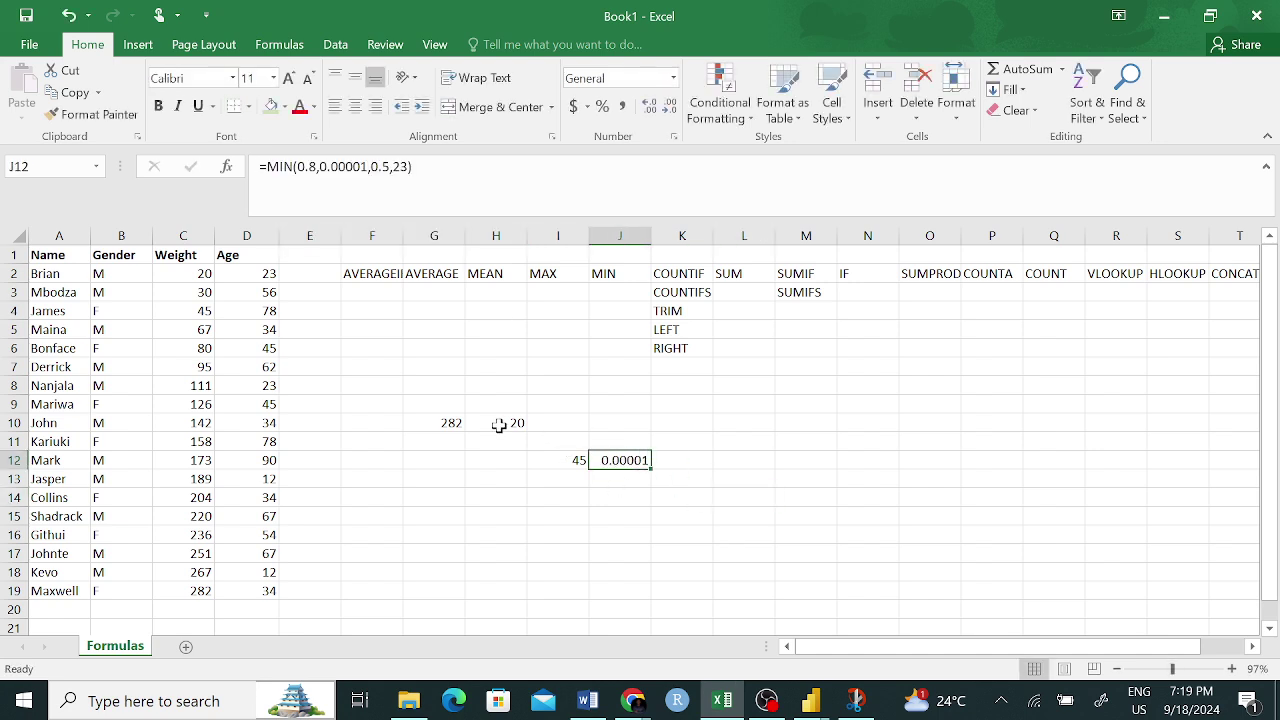
- Fill the MAX and MIN headings in I2:J2 yellow
{"action": "left_click_drag", "start_coordinate": [543, 270], "coordinate": [603, 270]}
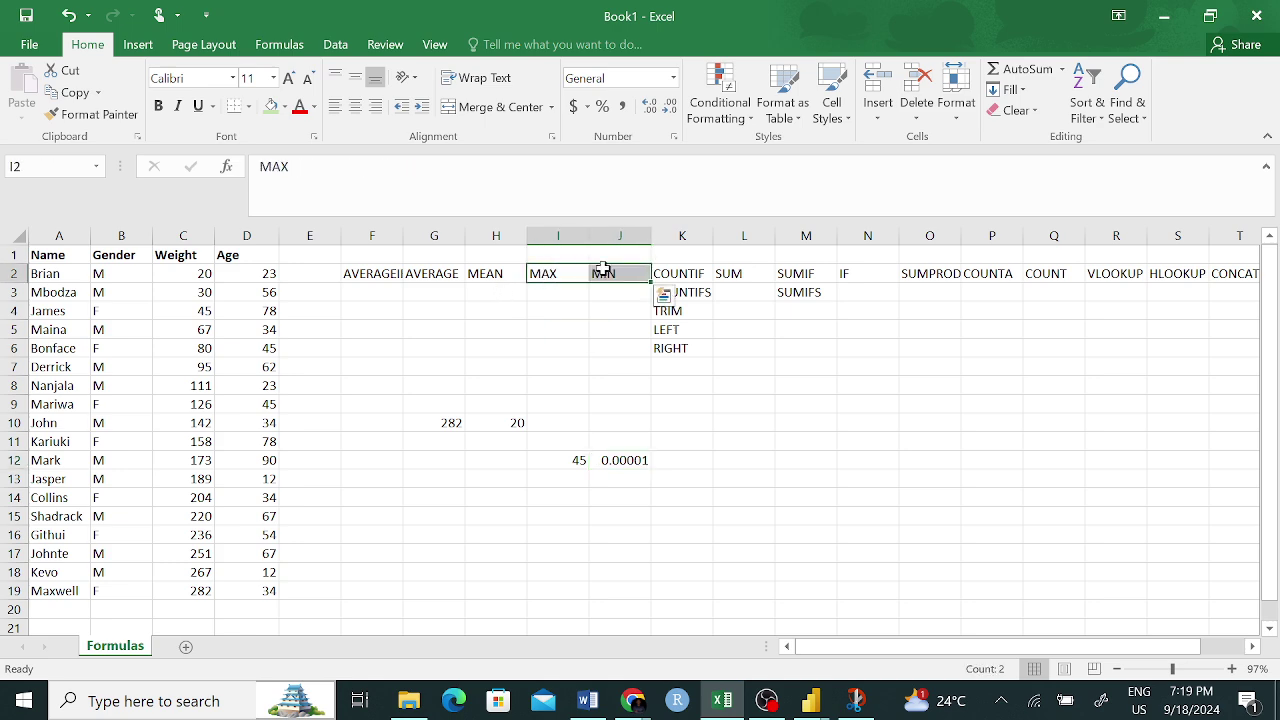
{"action": "left_click", "coordinate": [285, 106]}
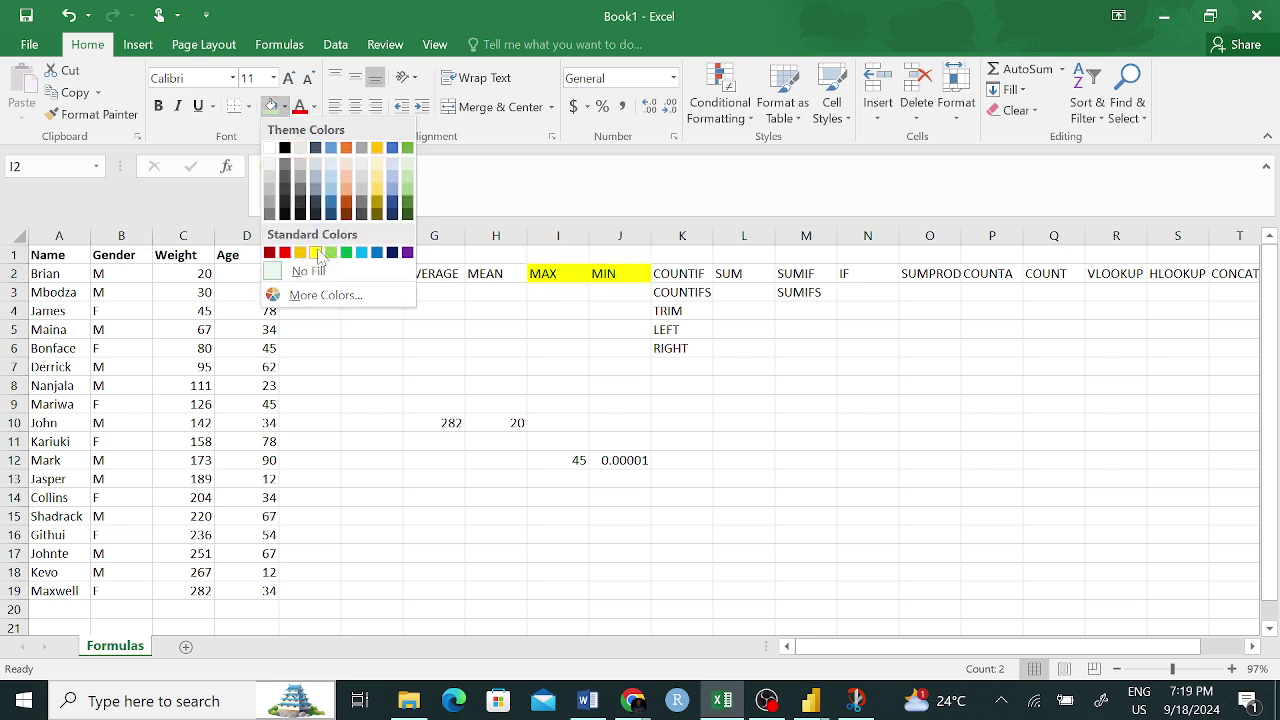
{"action": "left_click", "coordinate": [316, 252]}
{"action": "left_click", "coordinate": [672, 453]}
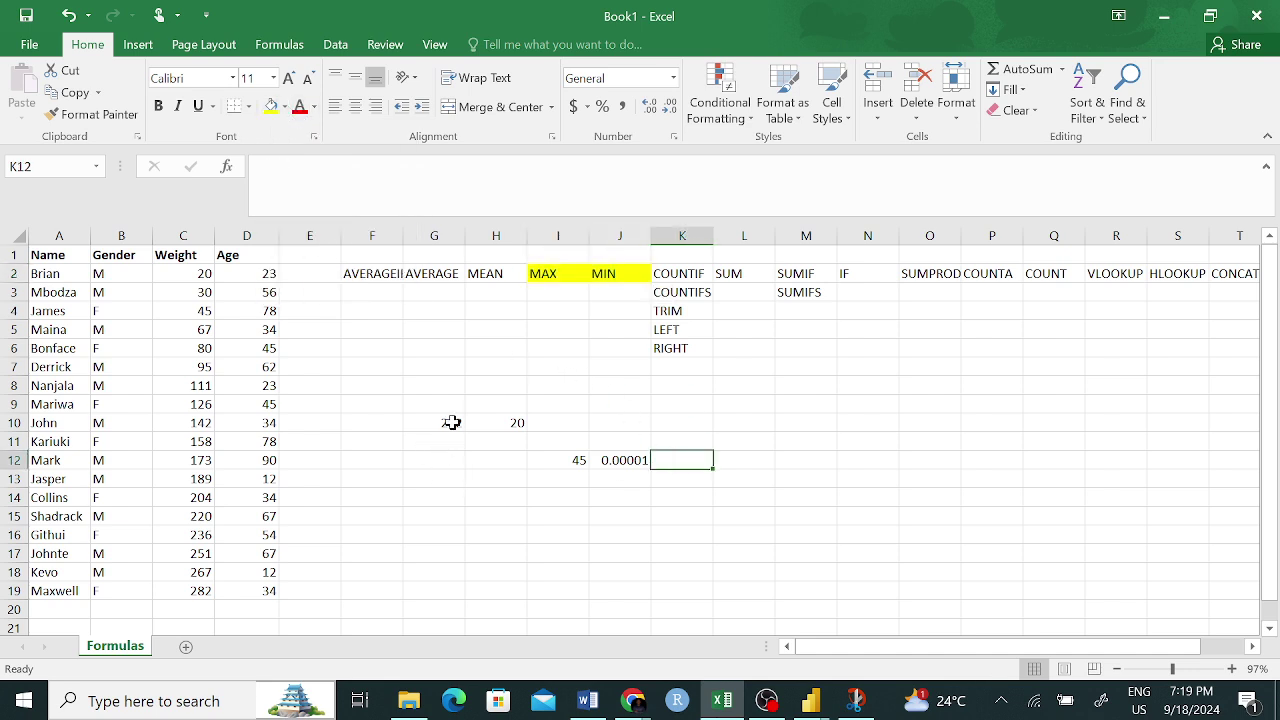
- Delete the worked results in G10:J13
{"action": "left_click_drag", "start_coordinate": [451, 423], "coordinate": [645, 470]}
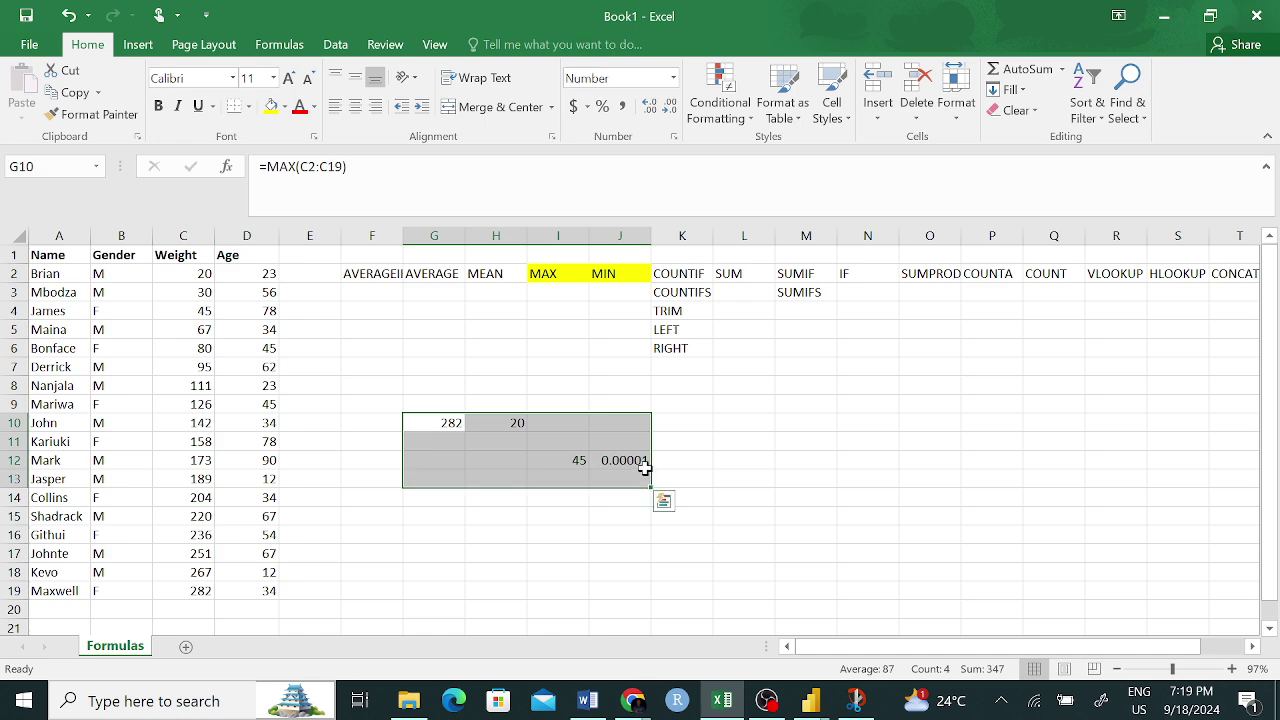
{"action": "key", "text": "Delete"}
{"action": "left_click", "coordinate": [751, 495]}
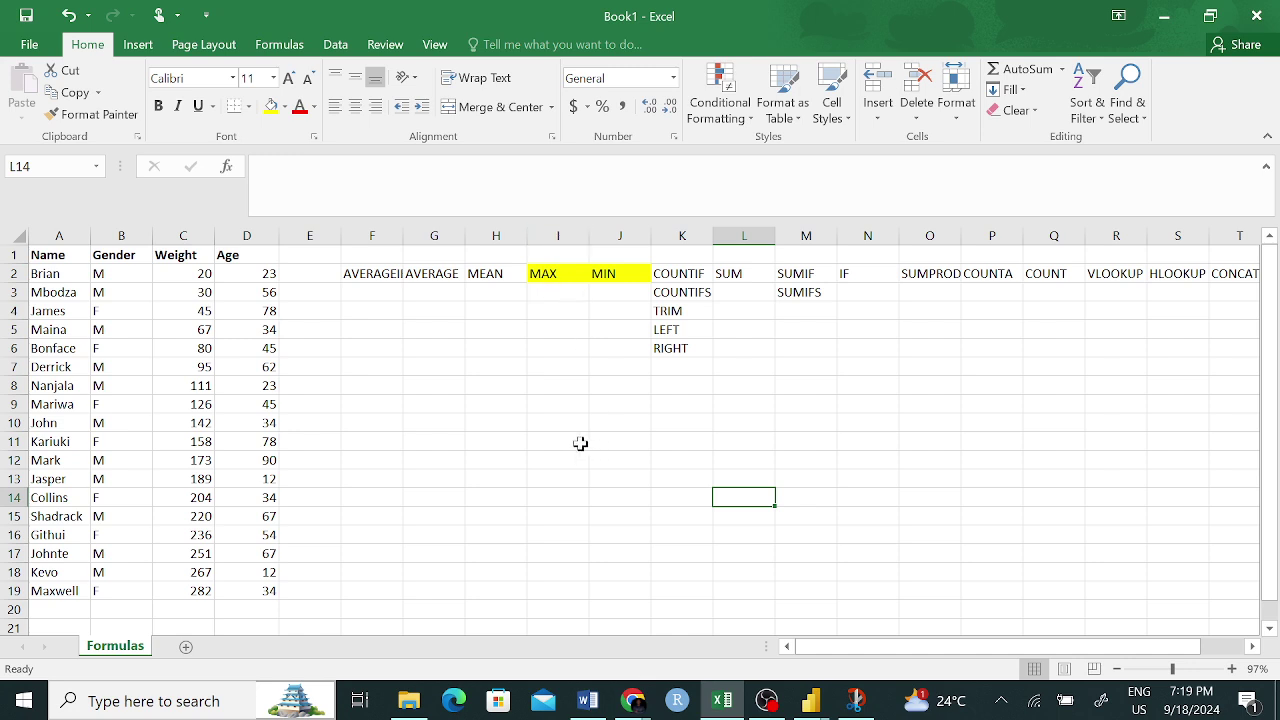
{"action": "left_click", "coordinate": [744, 276]}
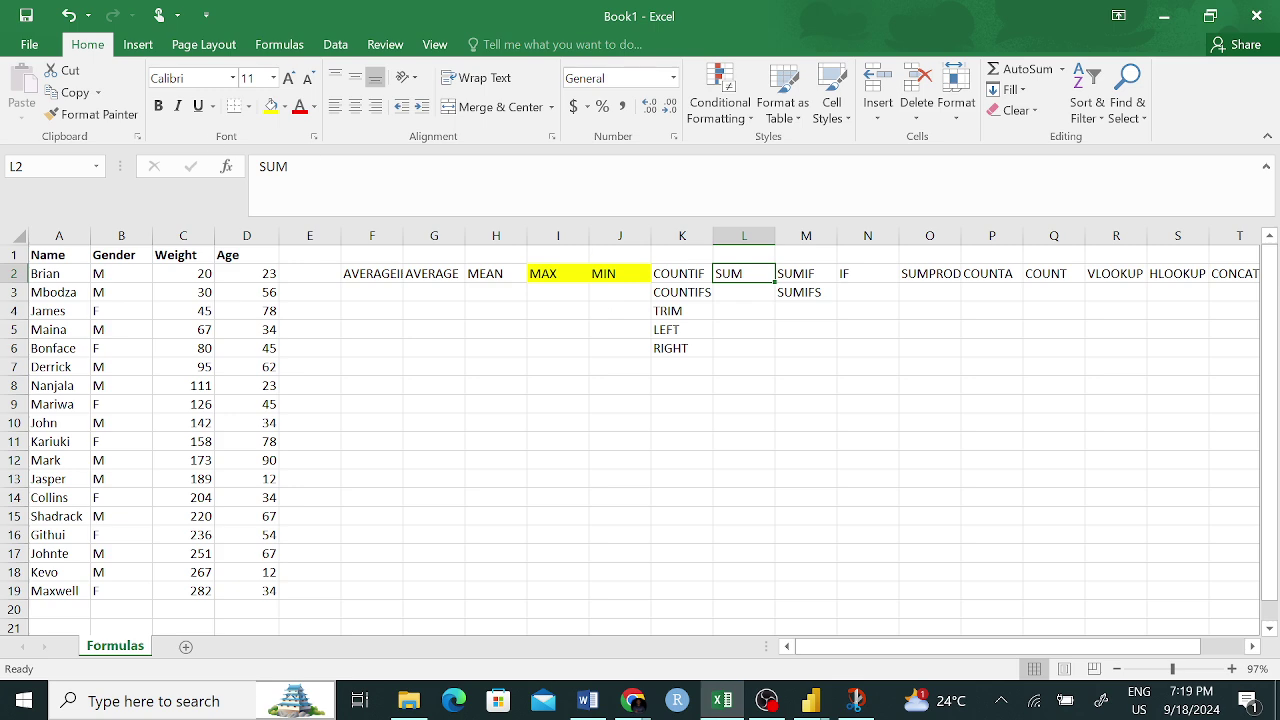
{"action": "double_click", "coordinate": [273, 166]}
{"action": "left_click", "coordinate": [495, 460]}
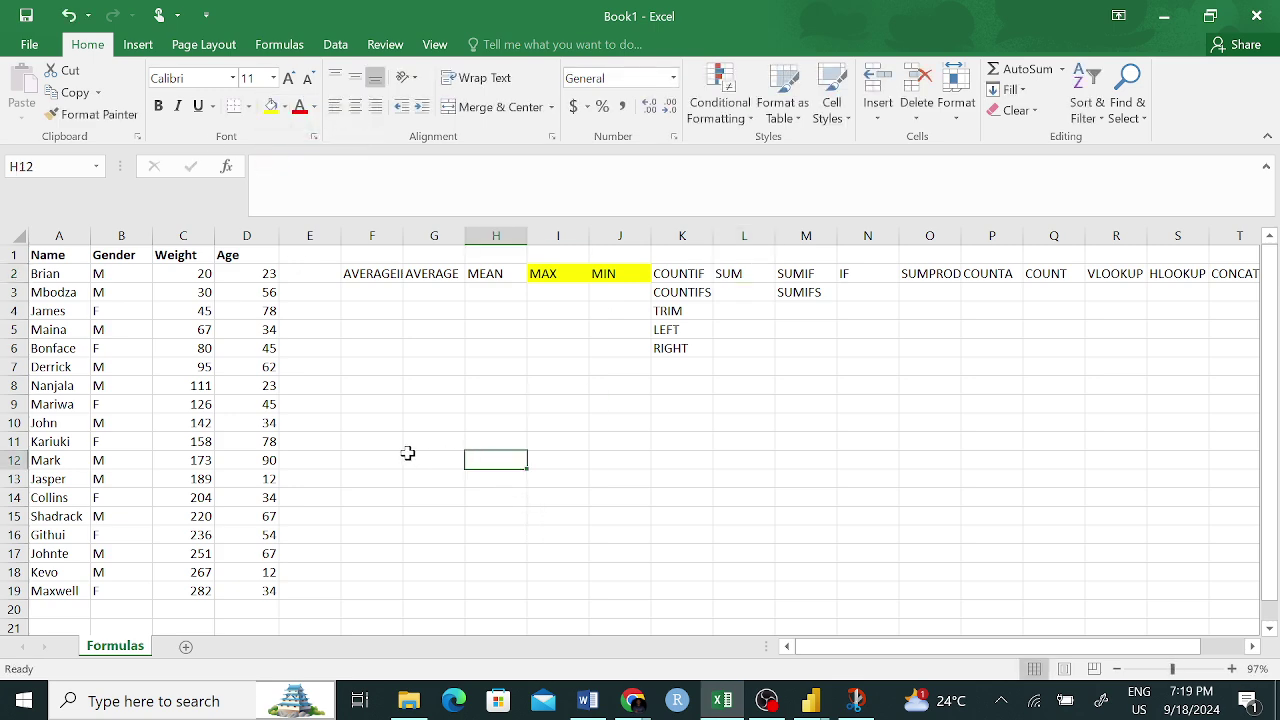
{"action": "left_click", "coordinate": [428, 420]}
- Enter =C10+D4 in G10
{"action": "type", "text": "="}
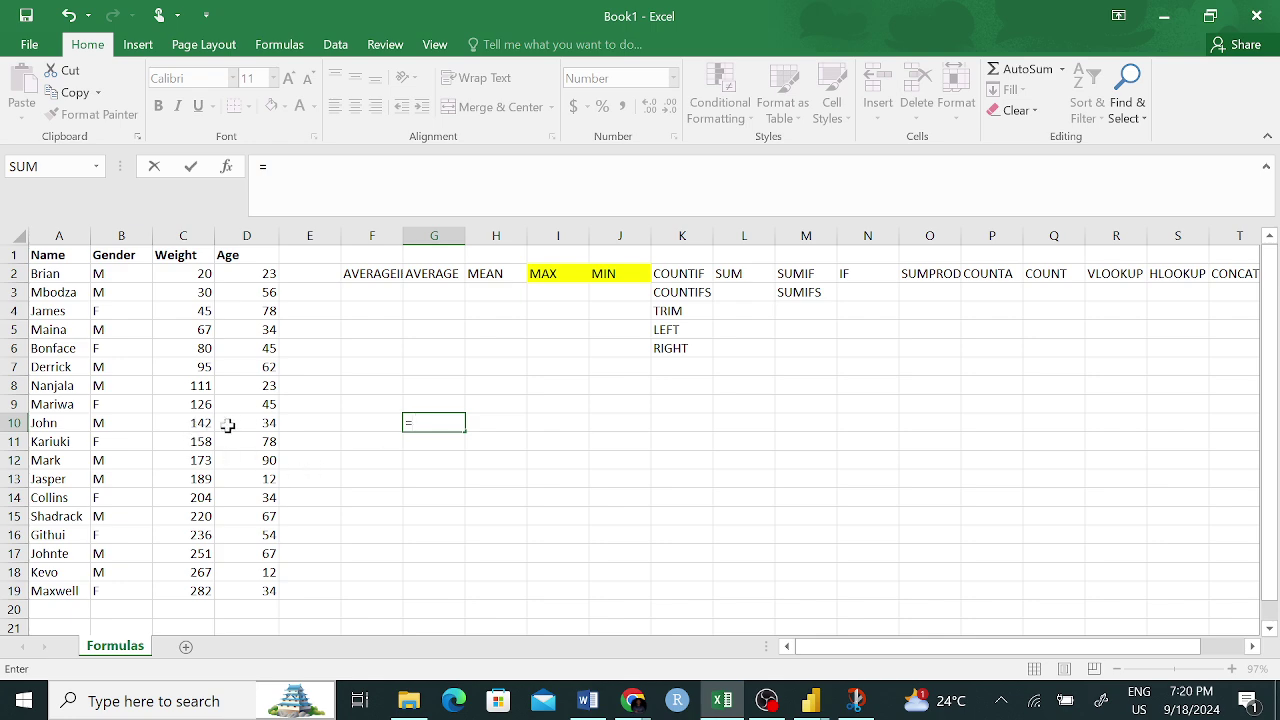
{"action": "left_click", "coordinate": [202, 423]}
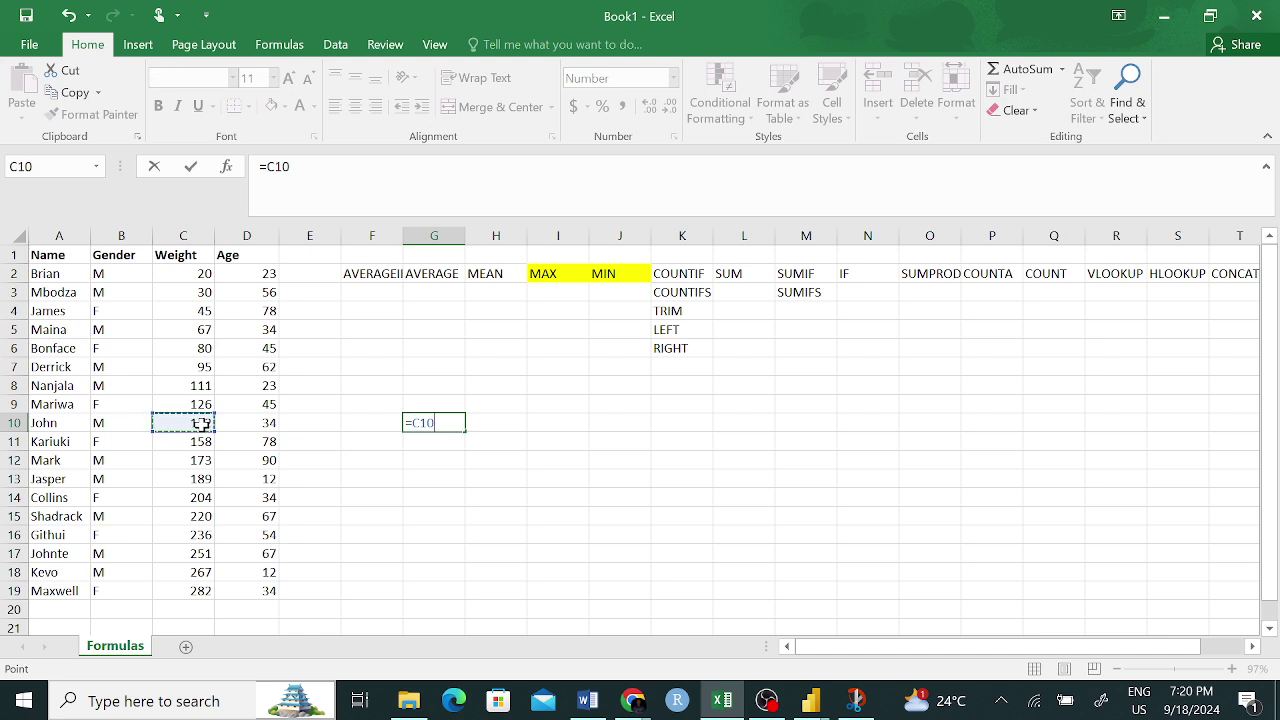
{"action": "type", "text": "+"}
{"action": "left_click", "coordinate": [260, 312]}
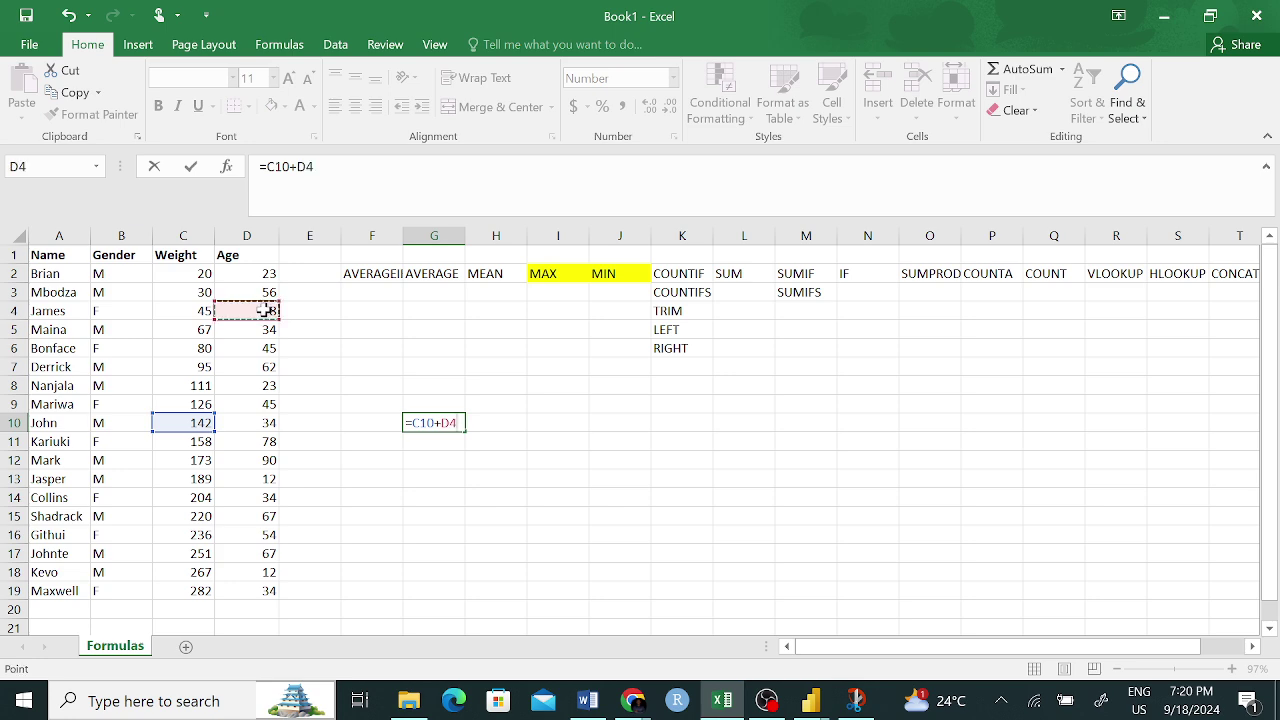
{"action": "key", "text": "Return"}
{"action": "left_click", "coordinate": [443, 420]}
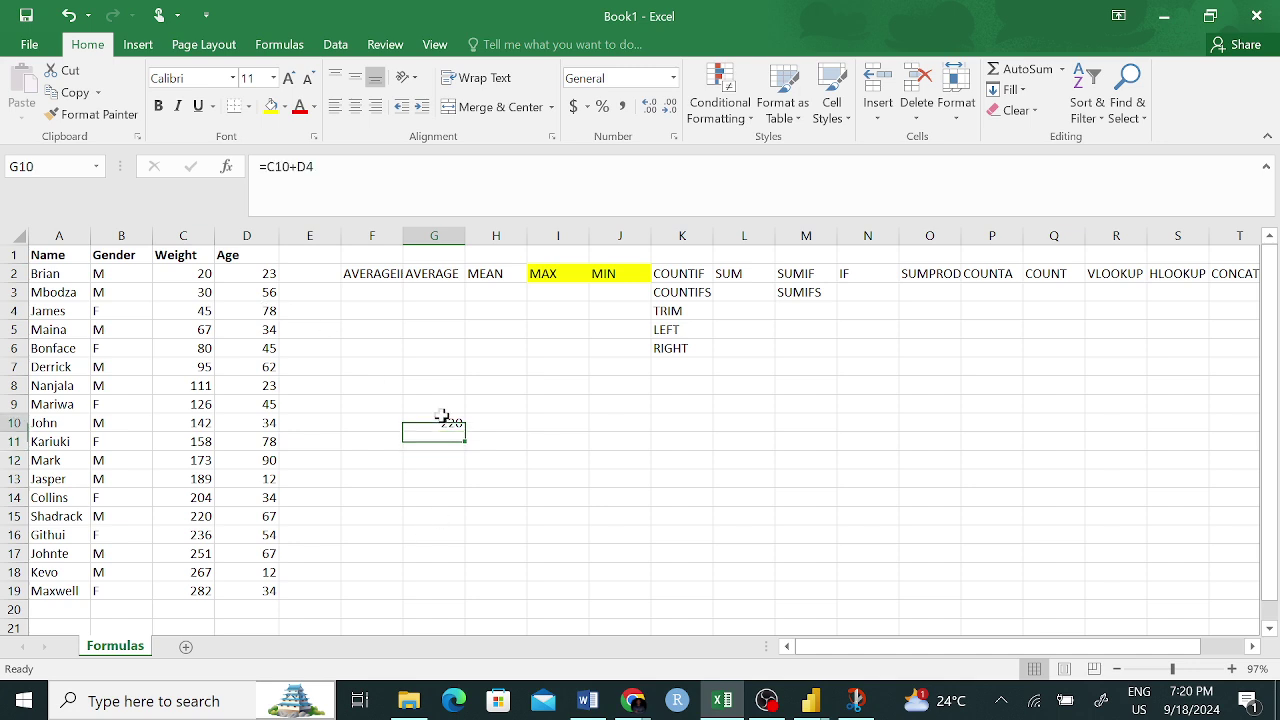
{"action": "left_click_drag", "start_coordinate": [322, 167], "coordinate": [259, 168]}
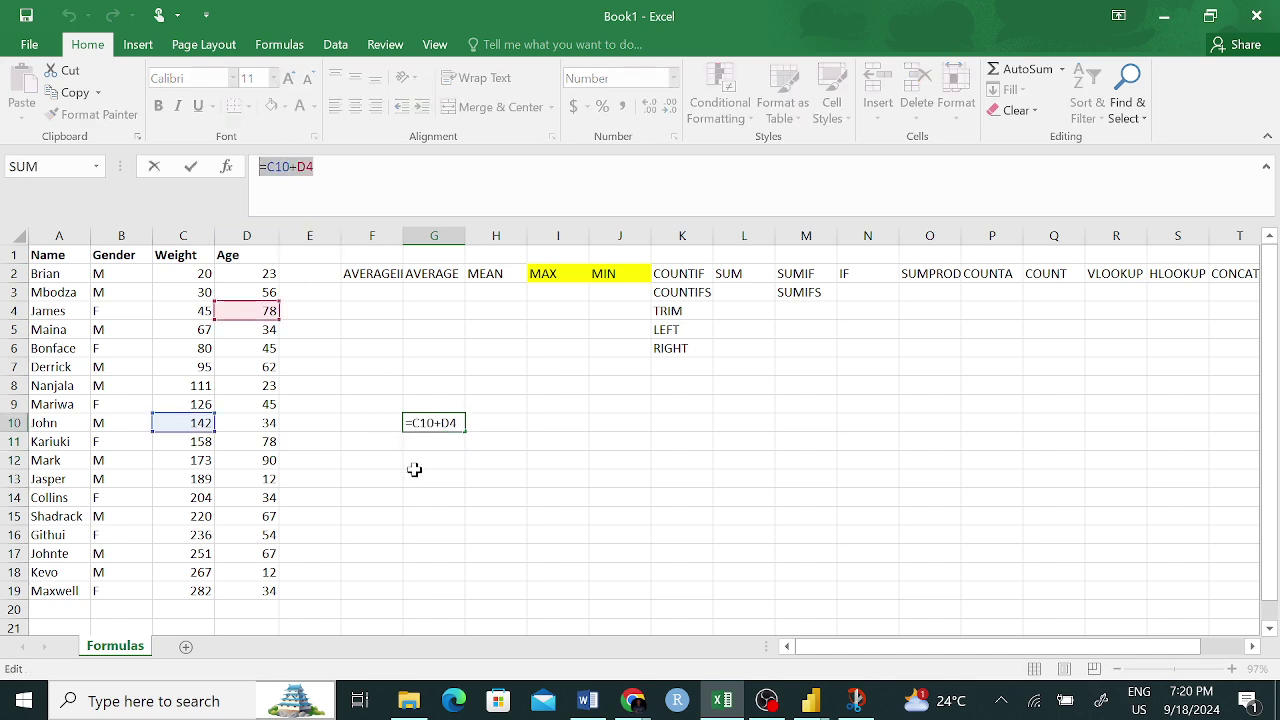
{"action": "key", "text": "Return"}
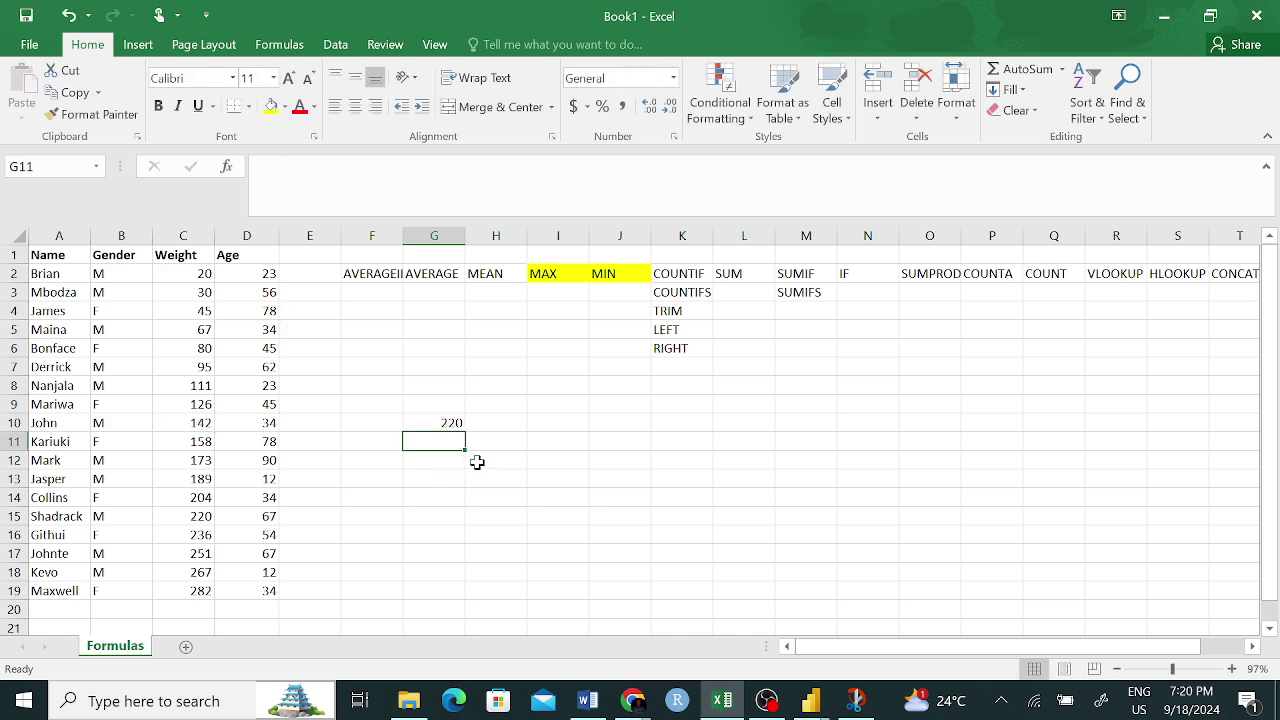
{"action": "left_click", "coordinate": [449, 422]}
- Extend G10 with +C14+D14+C12 to total 631, then reopen it for editing
{"action": "key", "text": "F2"}
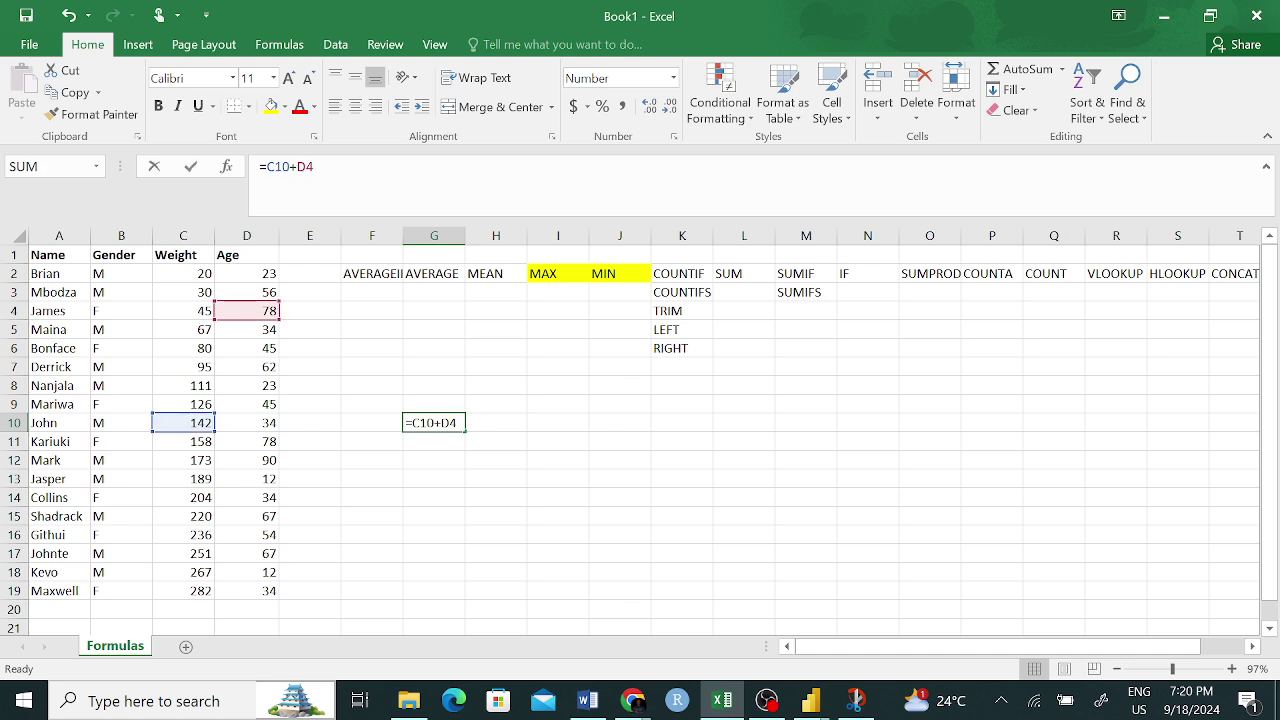
{"action": "type", "text": "+"}
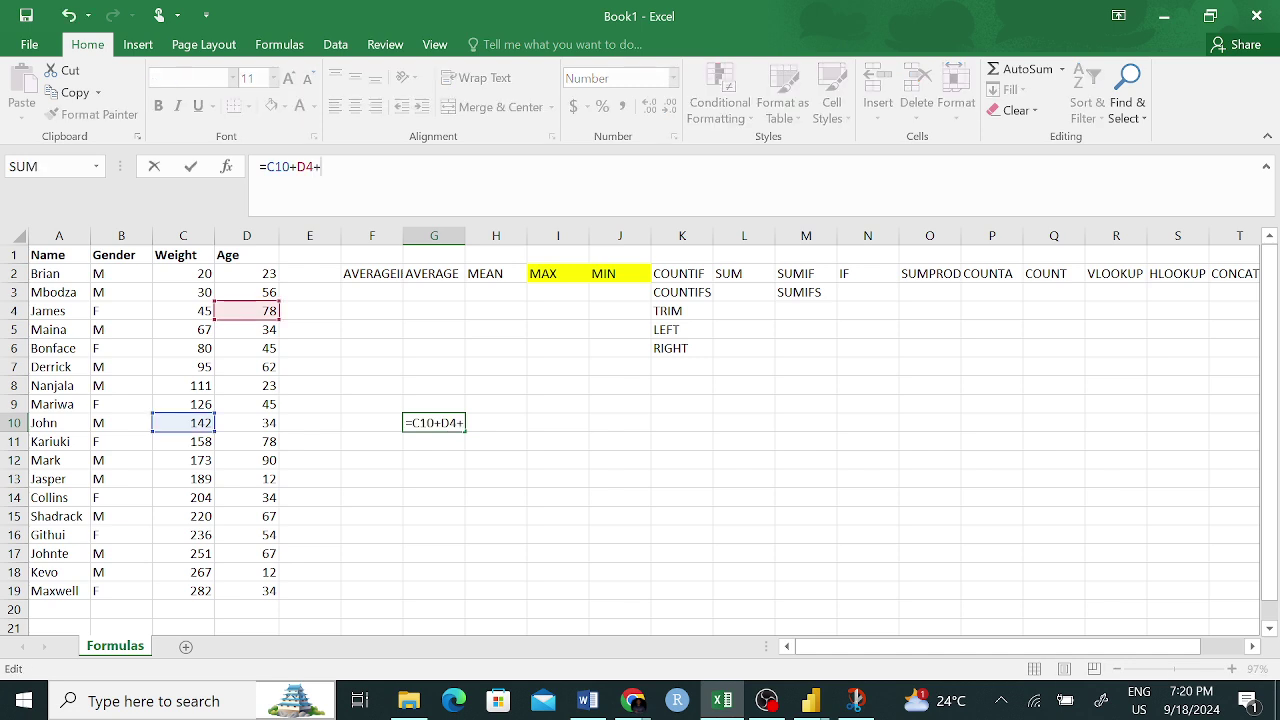
{"action": "left_click", "coordinate": [210, 494]}
{"action": "type", "text": "+"}
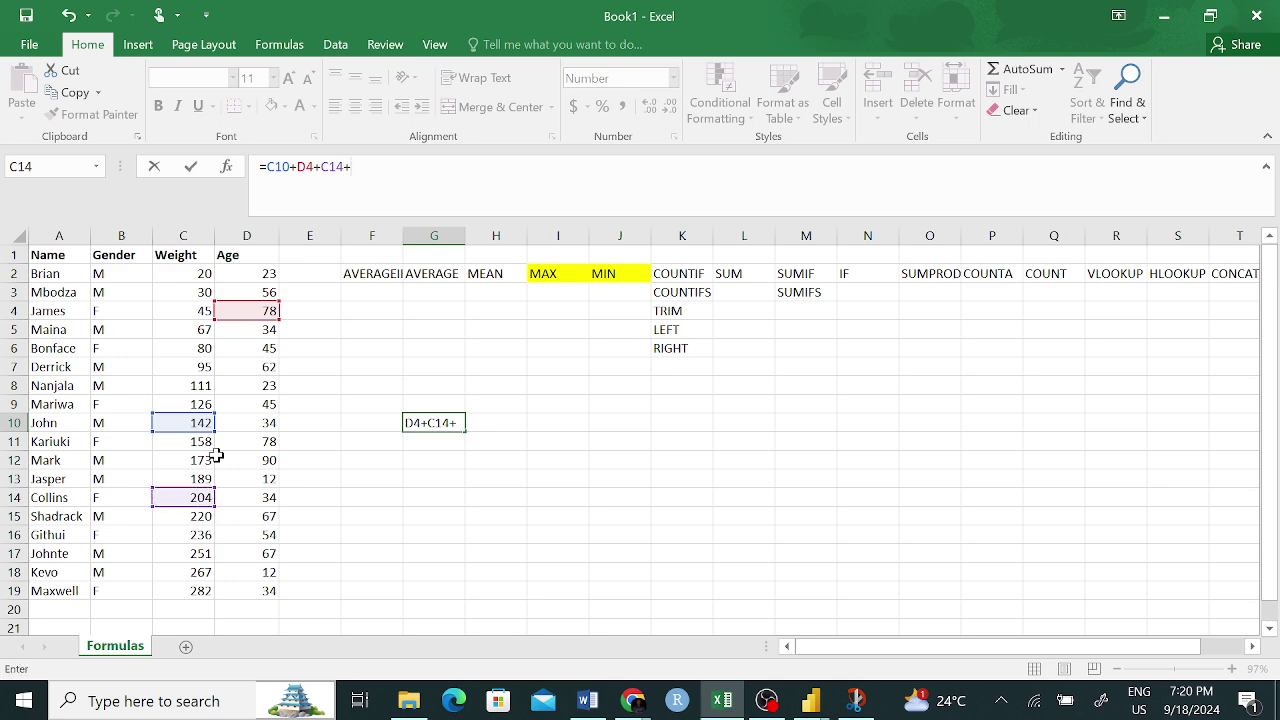
{"action": "left_click", "coordinate": [266, 496]}
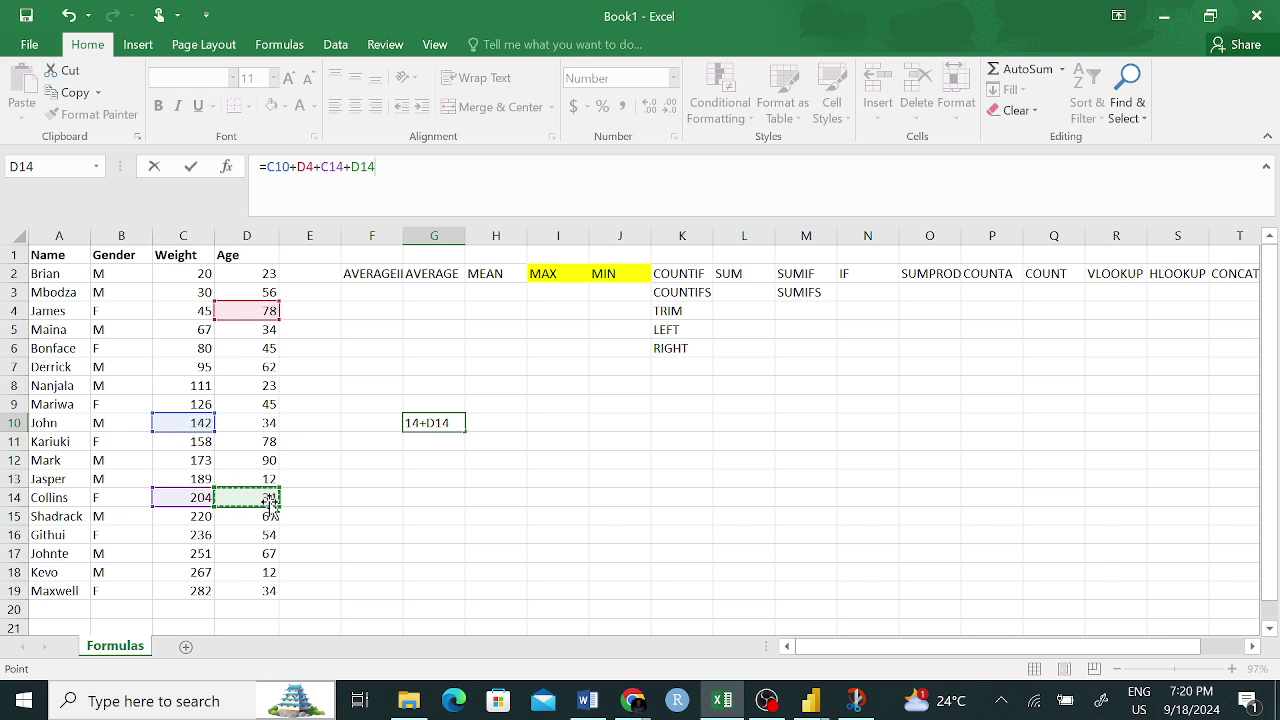
{"action": "type", "text": "+"}
{"action": "left_click", "coordinate": [205, 460]}
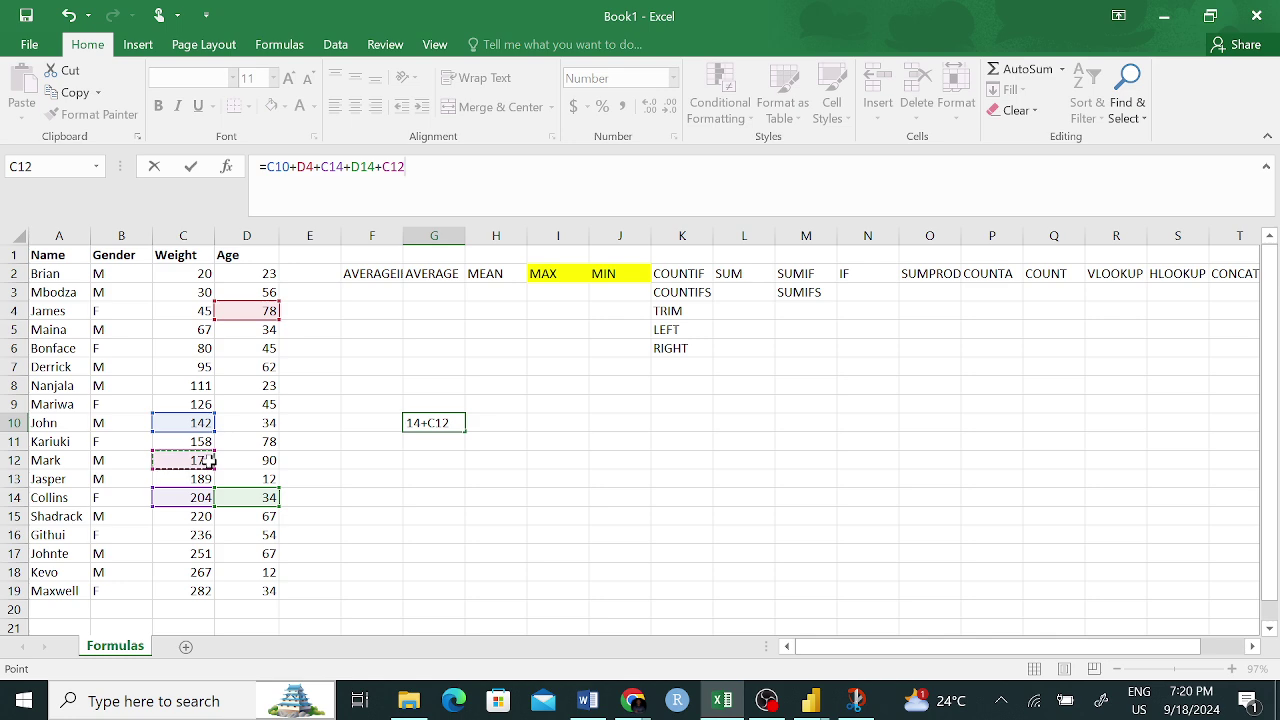
{"action": "key", "text": "Return"}
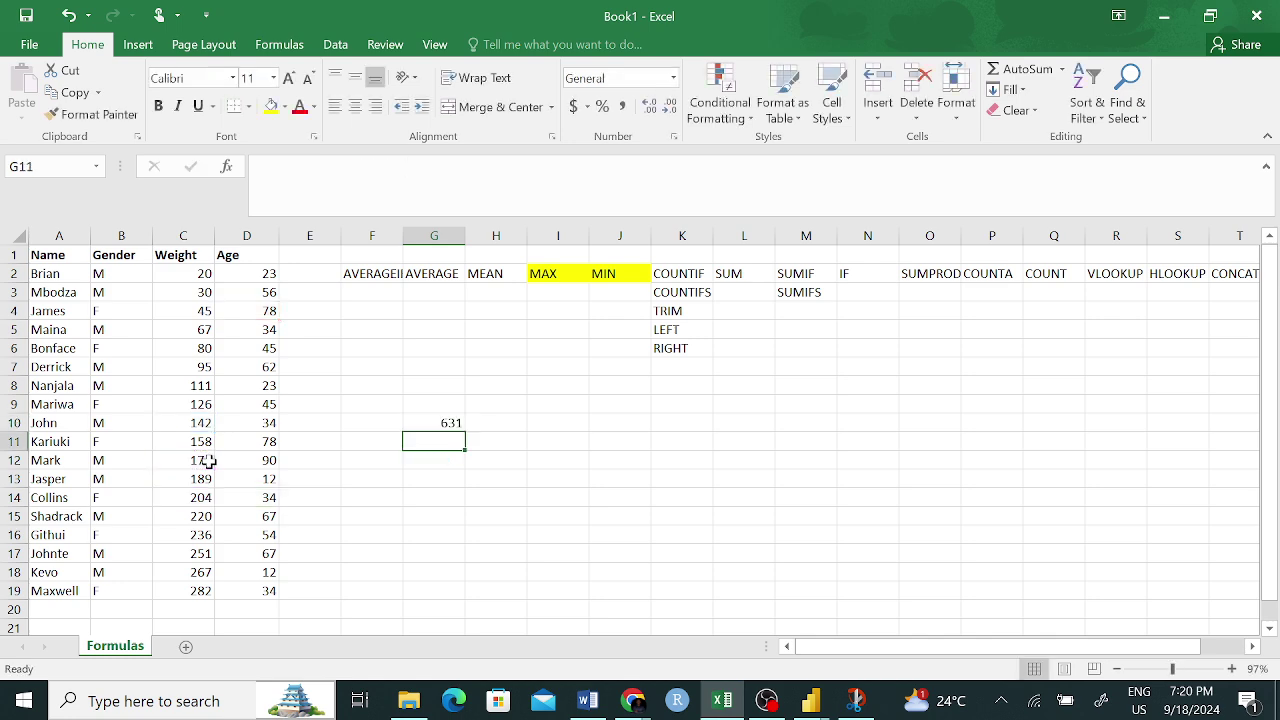
{"action": "left_click", "coordinate": [450, 423]}
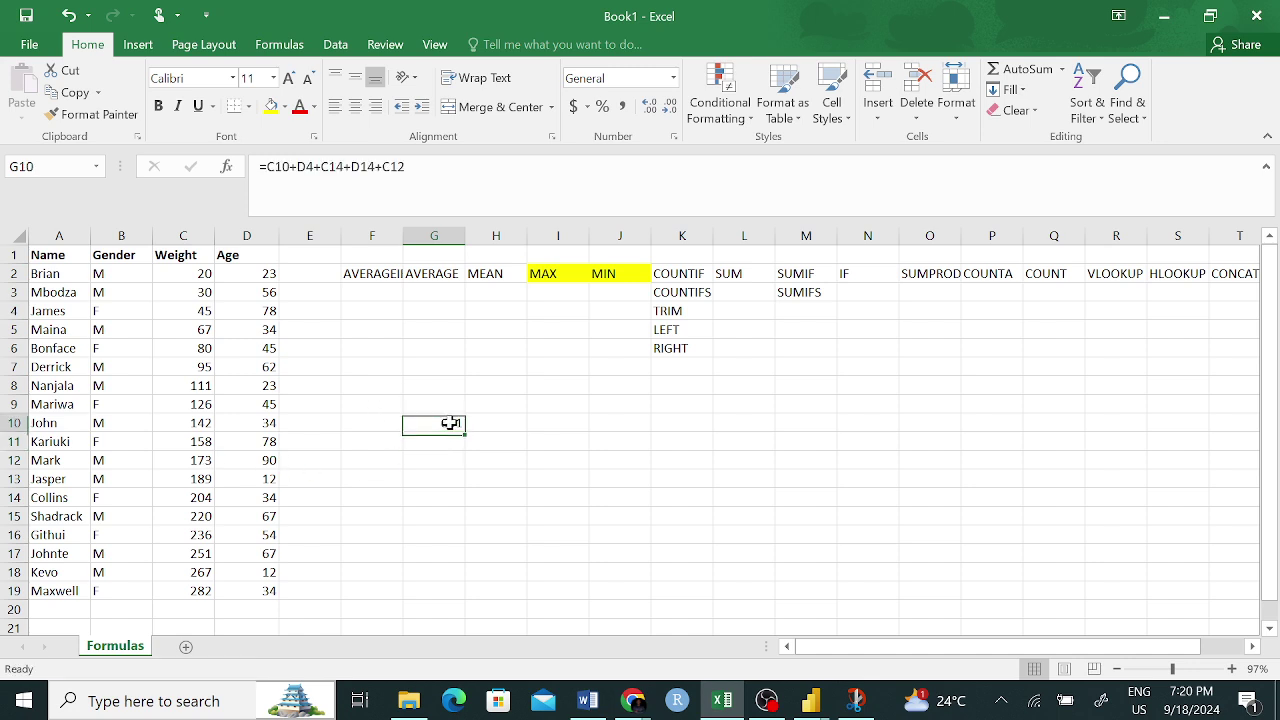
{"action": "double_click", "coordinate": [420, 423]}
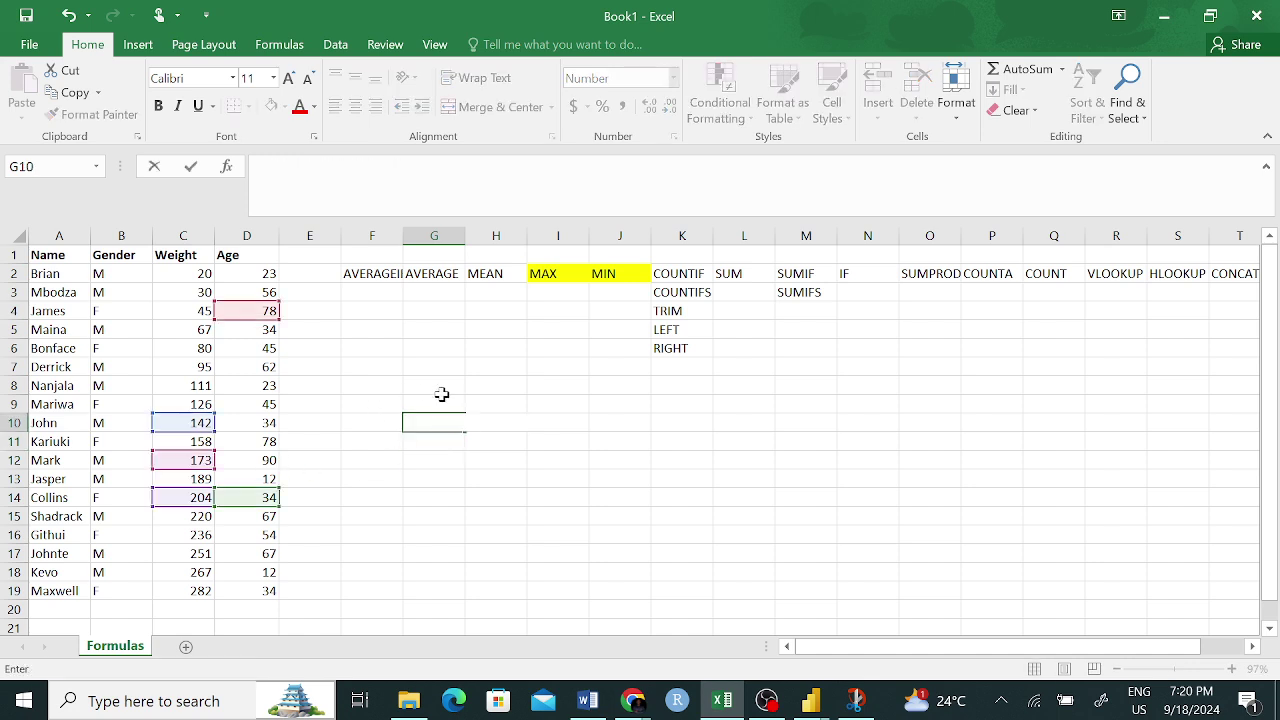
{"action": "left_click", "coordinate": [441, 394]}
- Start a SUM formula in G10 with C7, C10, D12 and D9
{"action": "left_click", "coordinate": [446, 416]}
{"action": "type", "text": "=SUM"}
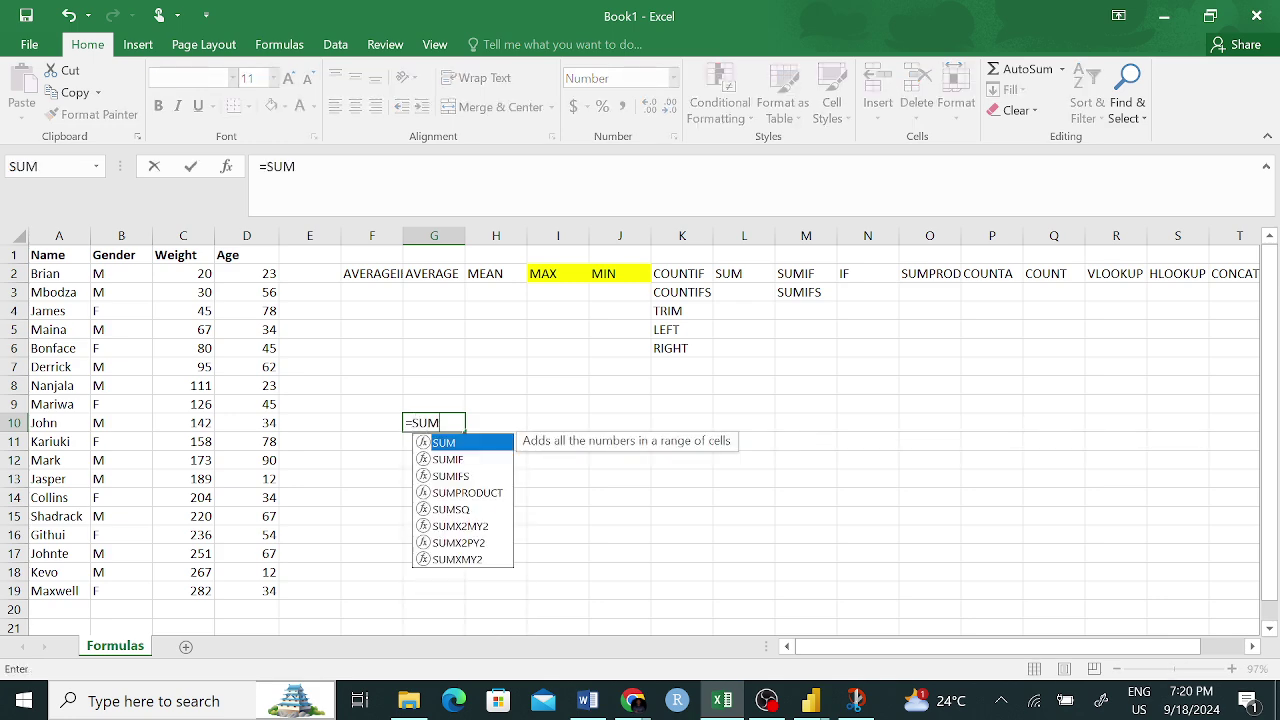
{"action": "type", "text": "("}
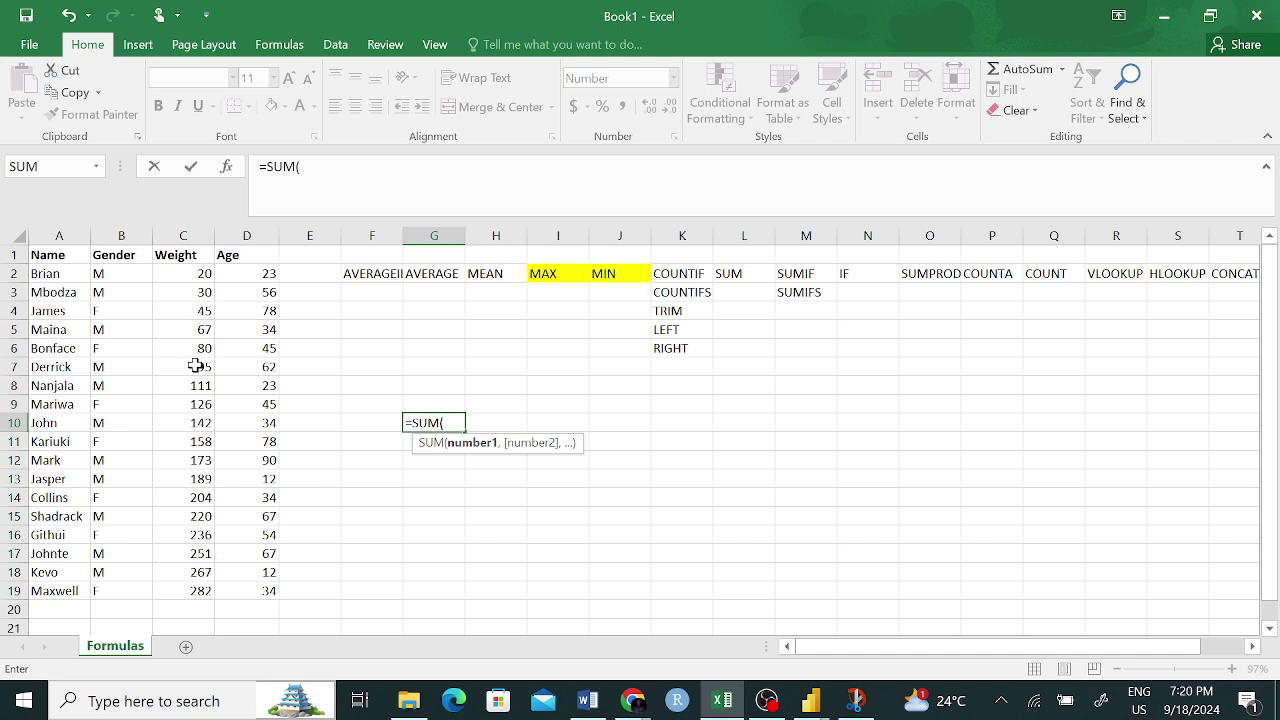
{"action": "left_click", "coordinate": [197, 366]}
{"action": "type", "text": ","}
{"action": "left_click", "coordinate": [210, 424]}
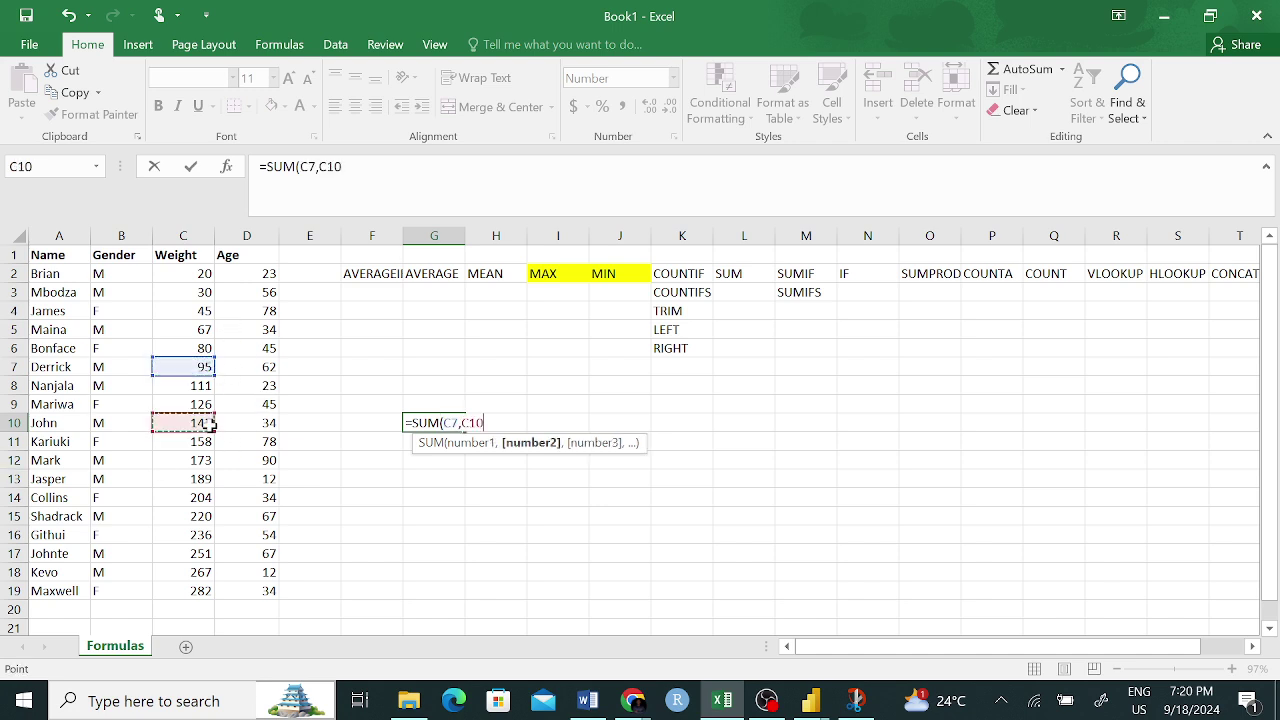
{"action": "type", "text": ","}
{"action": "left_click", "coordinate": [265, 456]}
{"action": "type", "text": ","}
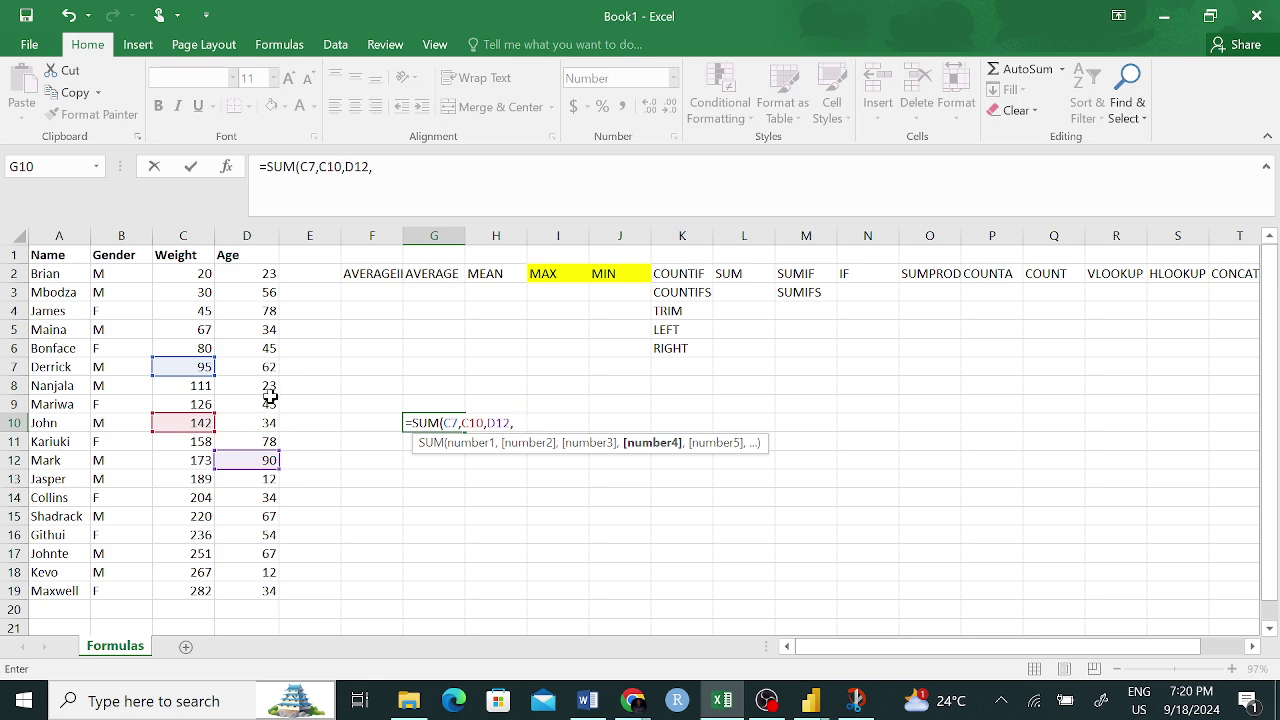
{"action": "left_click", "coordinate": [264, 404]}
{"action": "type", "text": ","}
- Add D6, D4 and D3 and close the formula, so G10 shows 551
{"action": "left_click", "coordinate": [265, 349]}
{"action": "type", "text": ","}
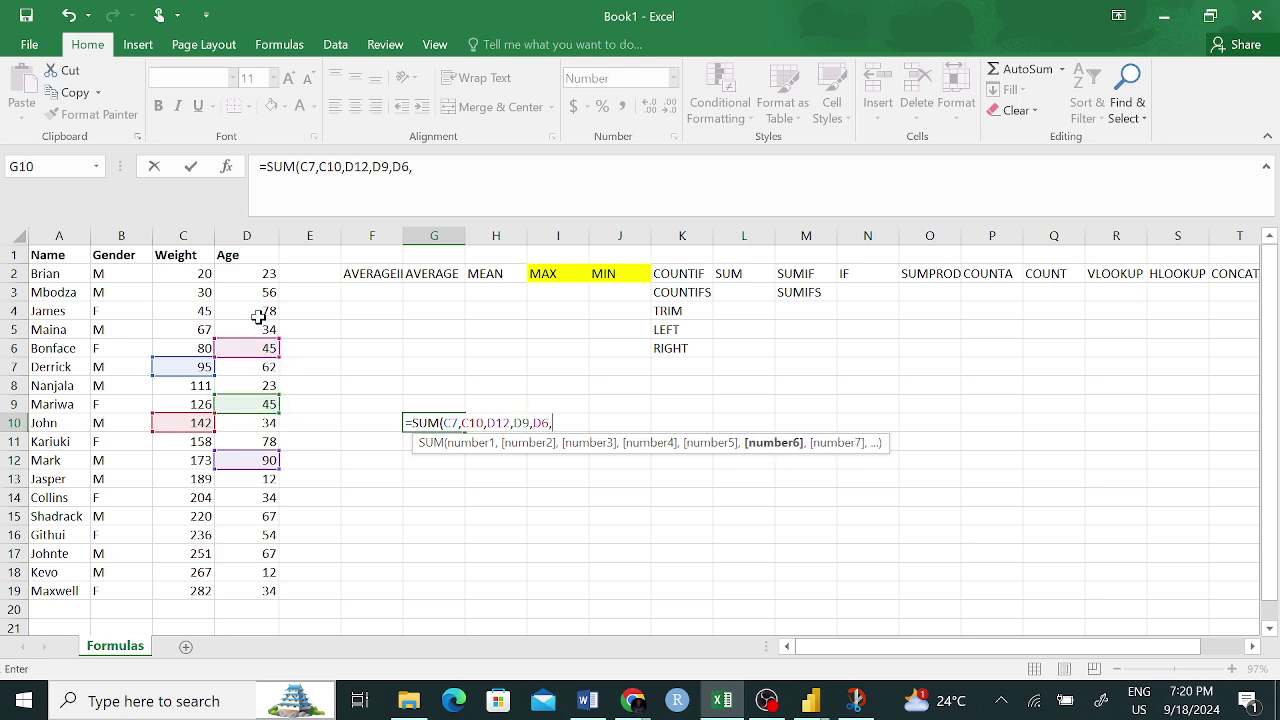
{"action": "left_click", "coordinate": [262, 314]}
{"action": "type", "text": ","}
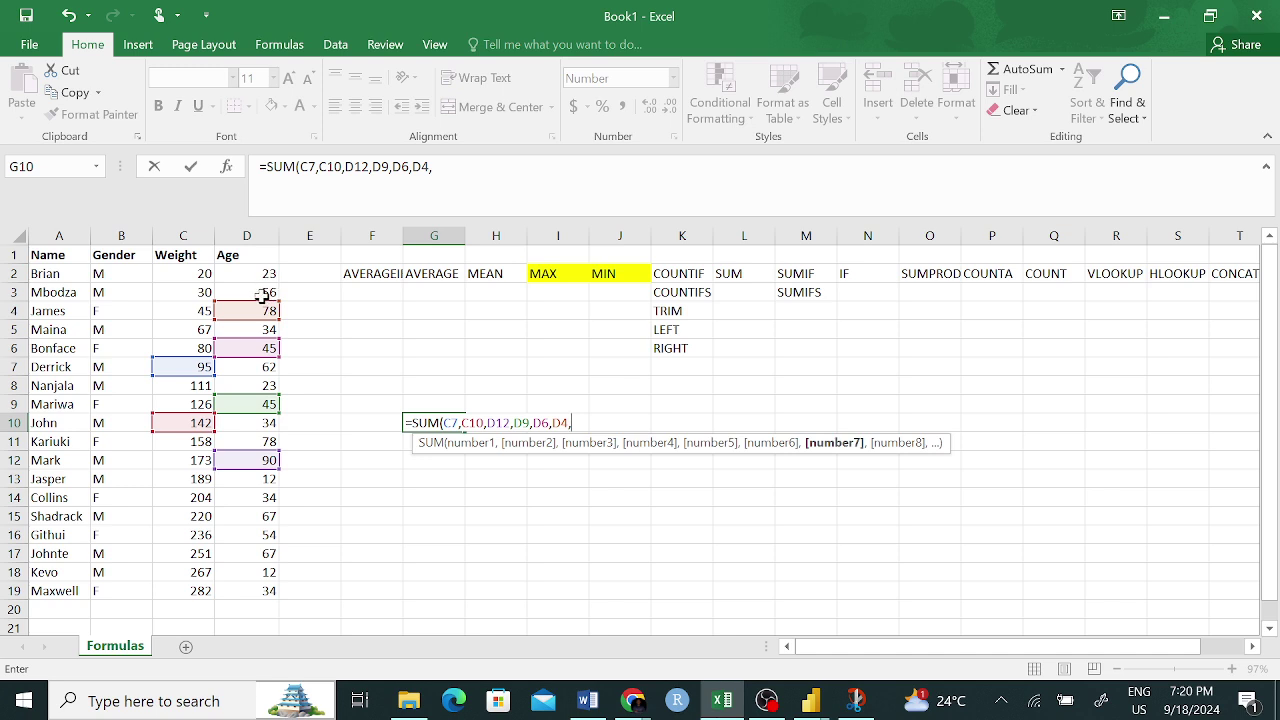
{"action": "left_click", "coordinate": [265, 293]}
{"action": "type", "text": ","}
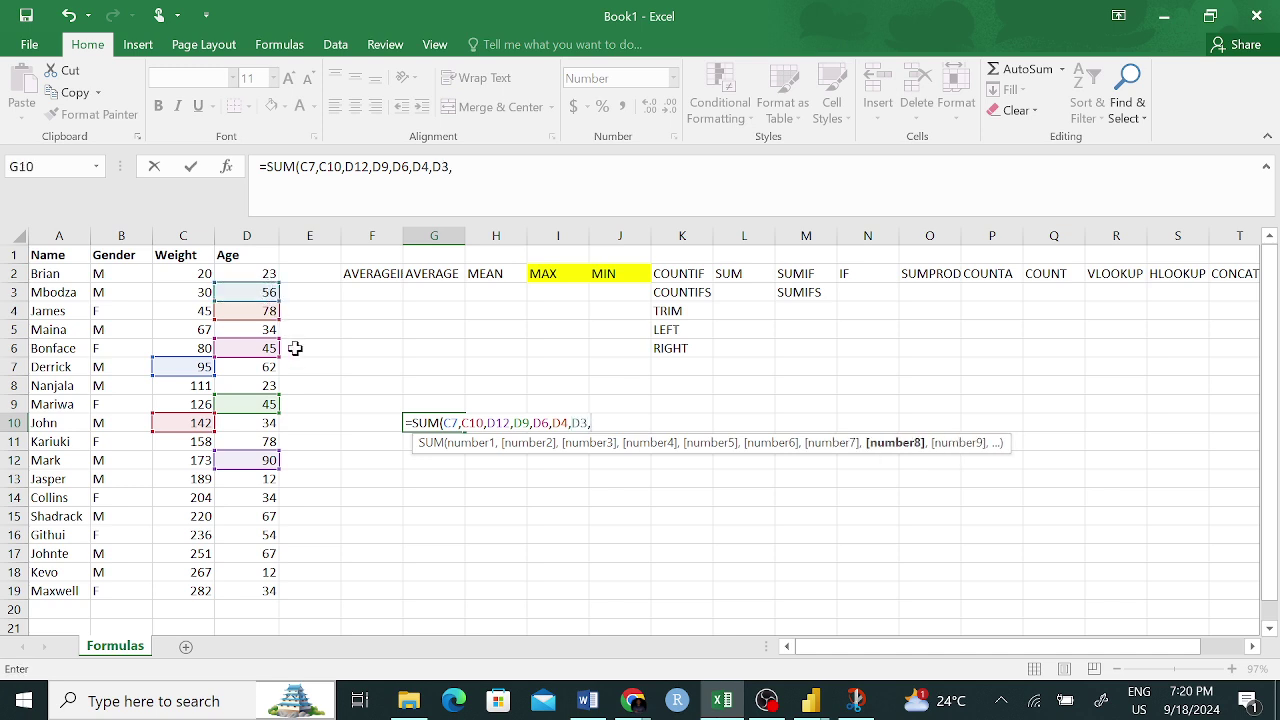
{"action": "key", "text": "BackSpace"}
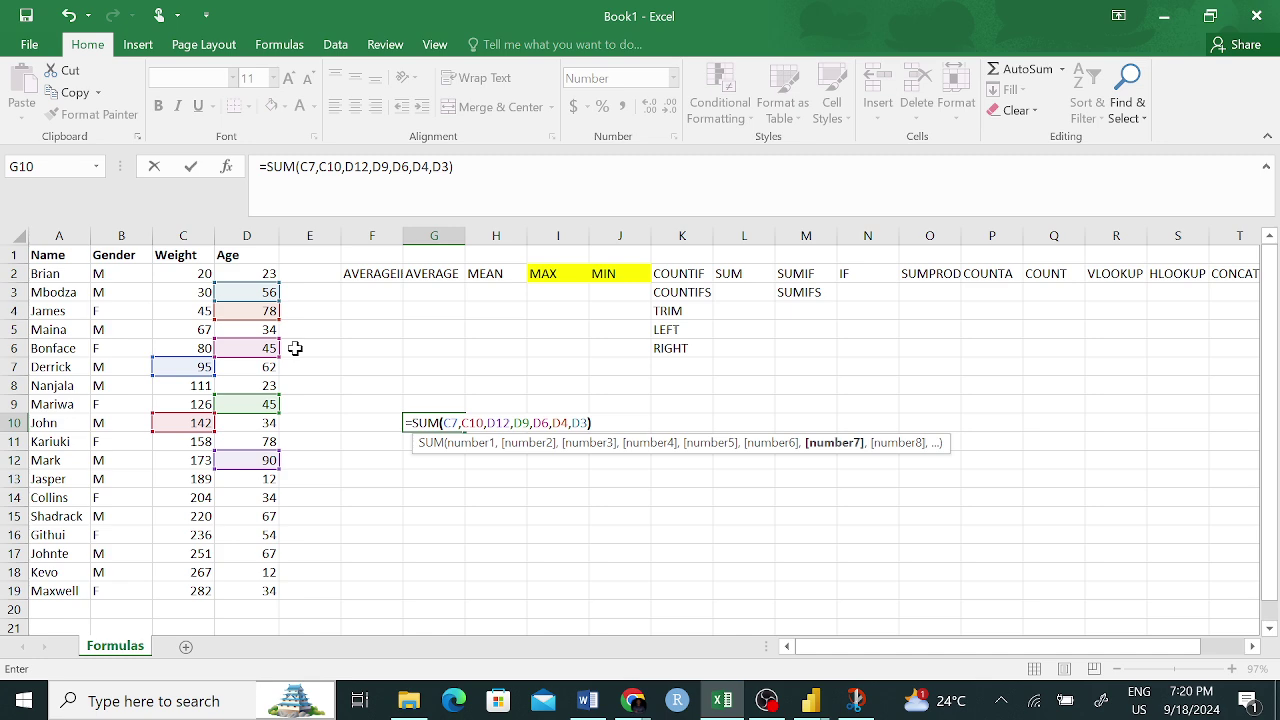
{"action": "type", "text": ")"}
{"action": "key", "text": "Return"}
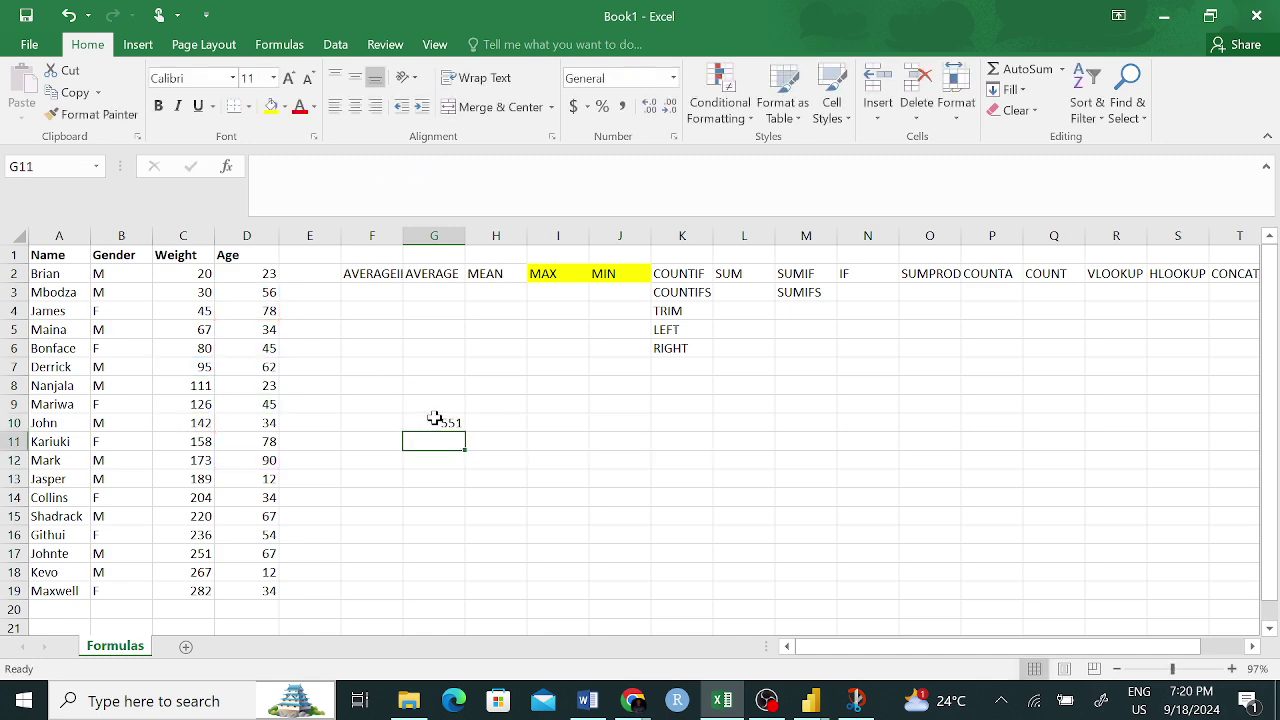
- Recheck G10's formula and select the Weight values to preview their total
{"action": "left_click", "coordinate": [434, 420]}
{"action": "left_click", "coordinate": [456, 167]}
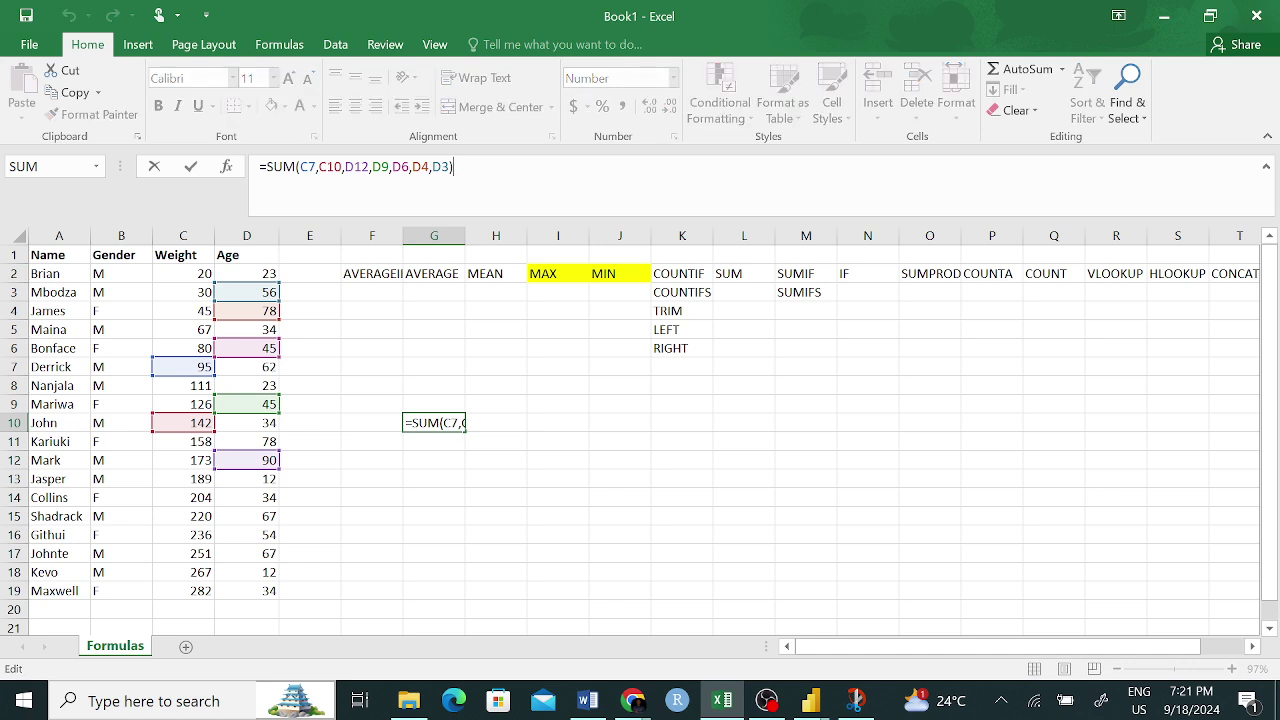
{"action": "key", "text": "Return"}
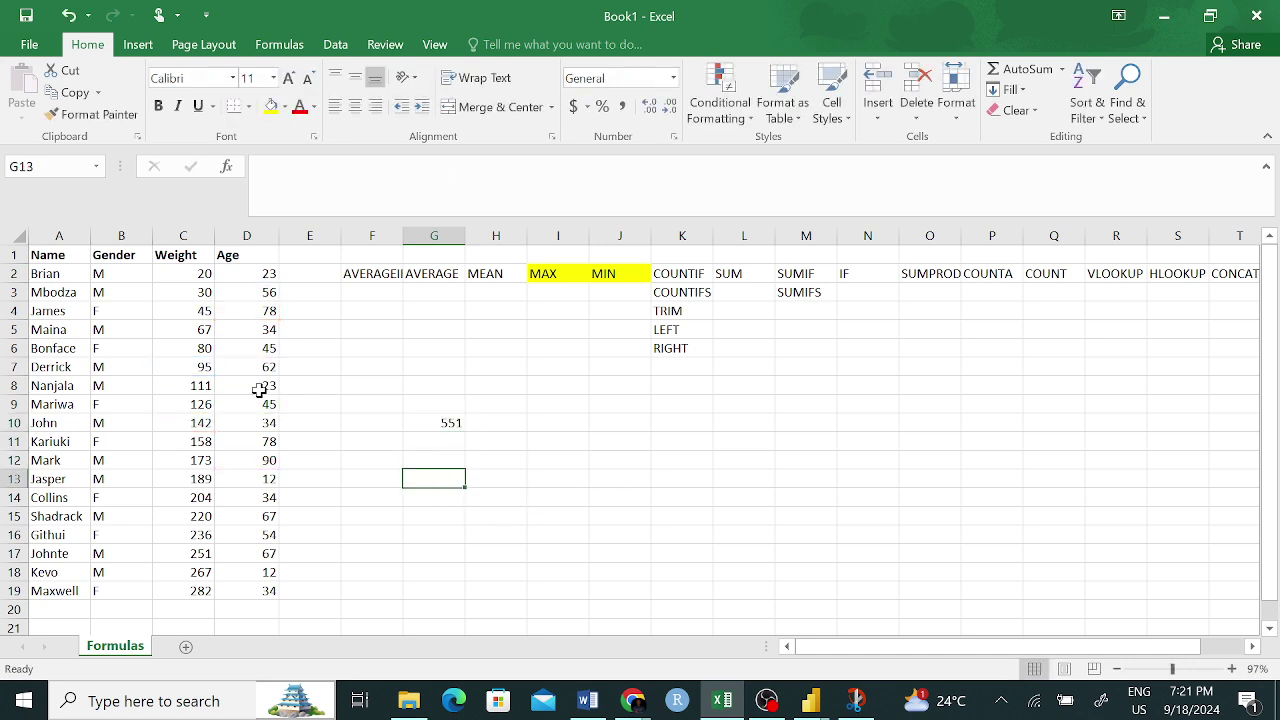
{"action": "left_click_drag", "start_coordinate": [190, 273], "coordinate": [191, 574]}
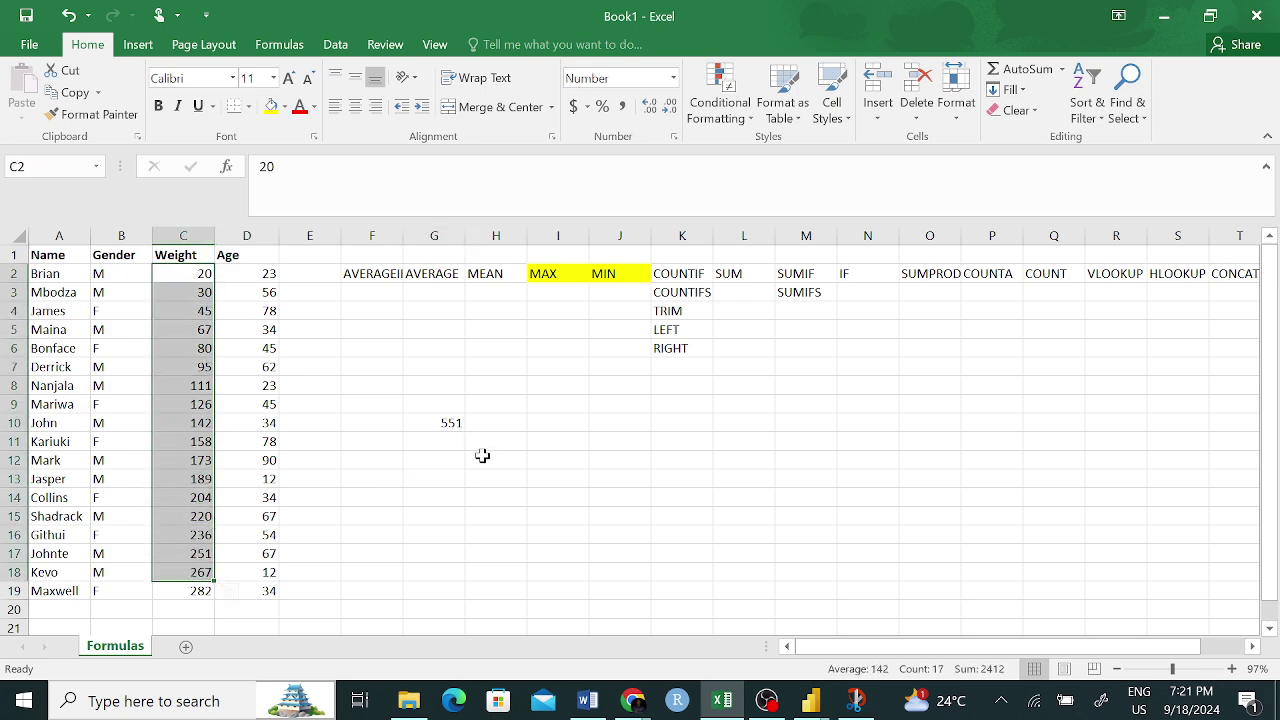
- Total the whole Weight column in G12 with =SUM(C2:C19), giving 2695
{"action": "left_click", "coordinate": [449, 457]}
{"action": "type", "text": "=SUM"}
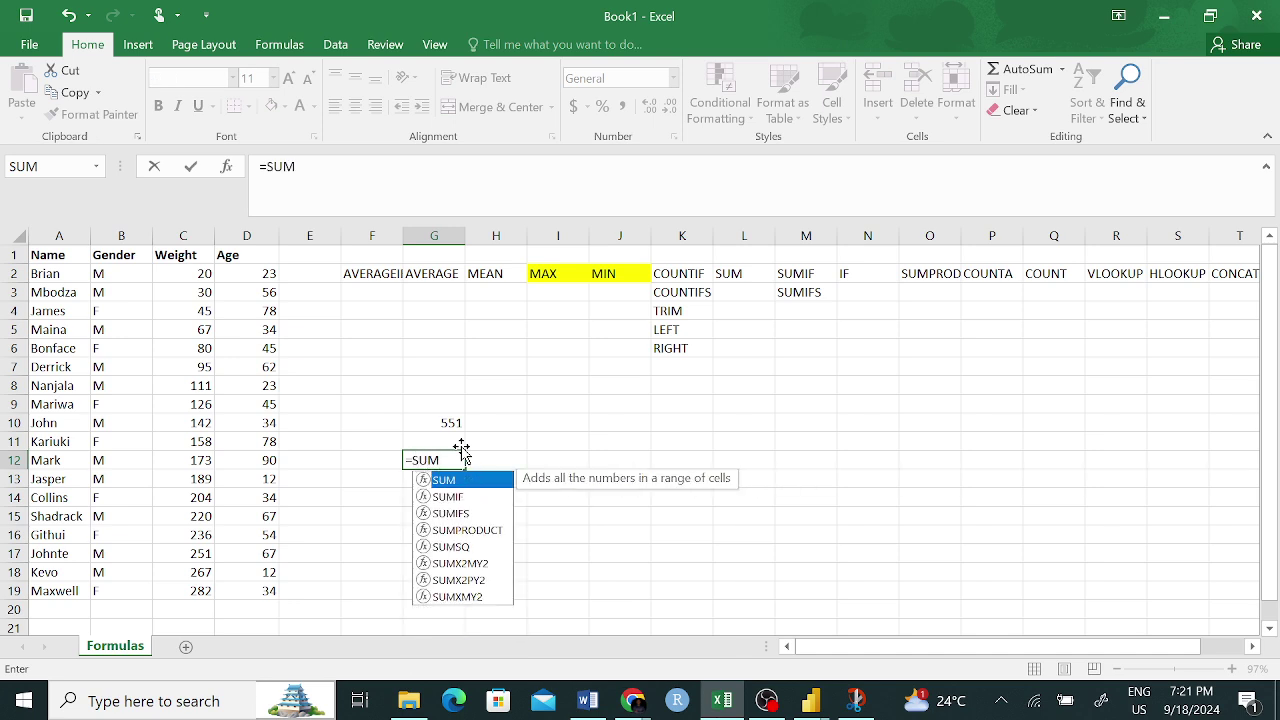
{"action": "type", "text": "("}
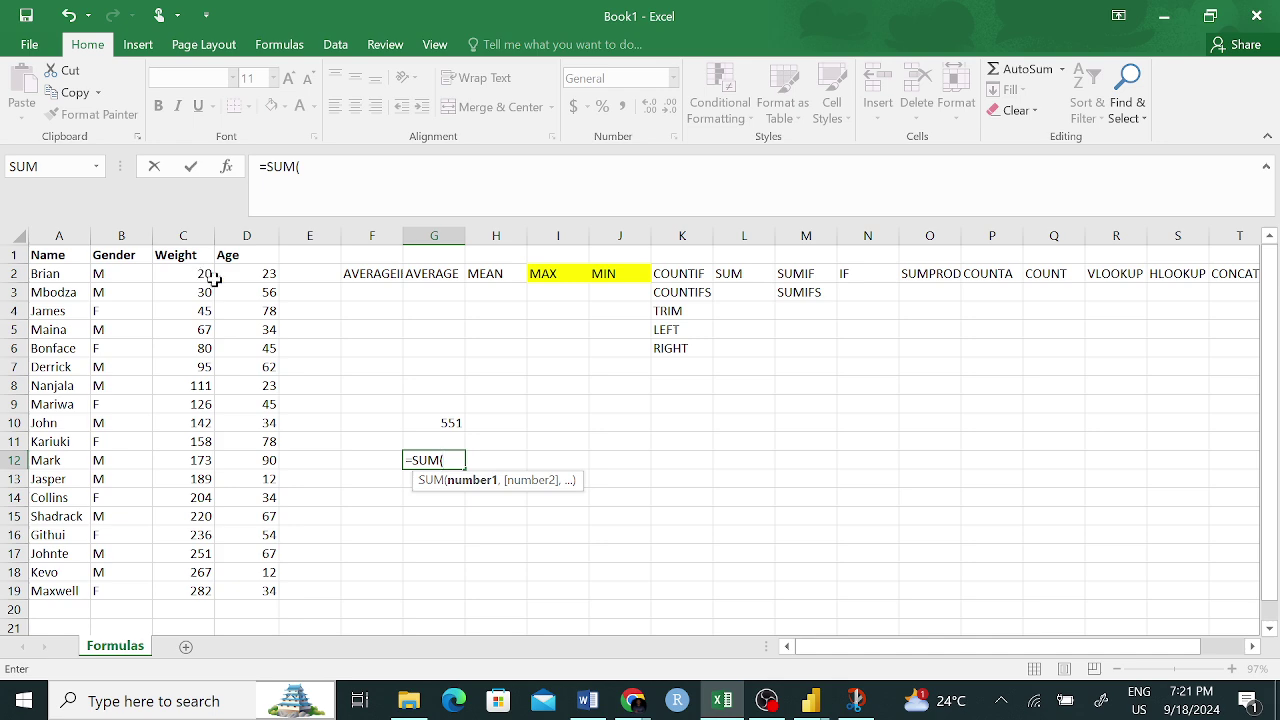
{"action": "type", "text": "C2"}
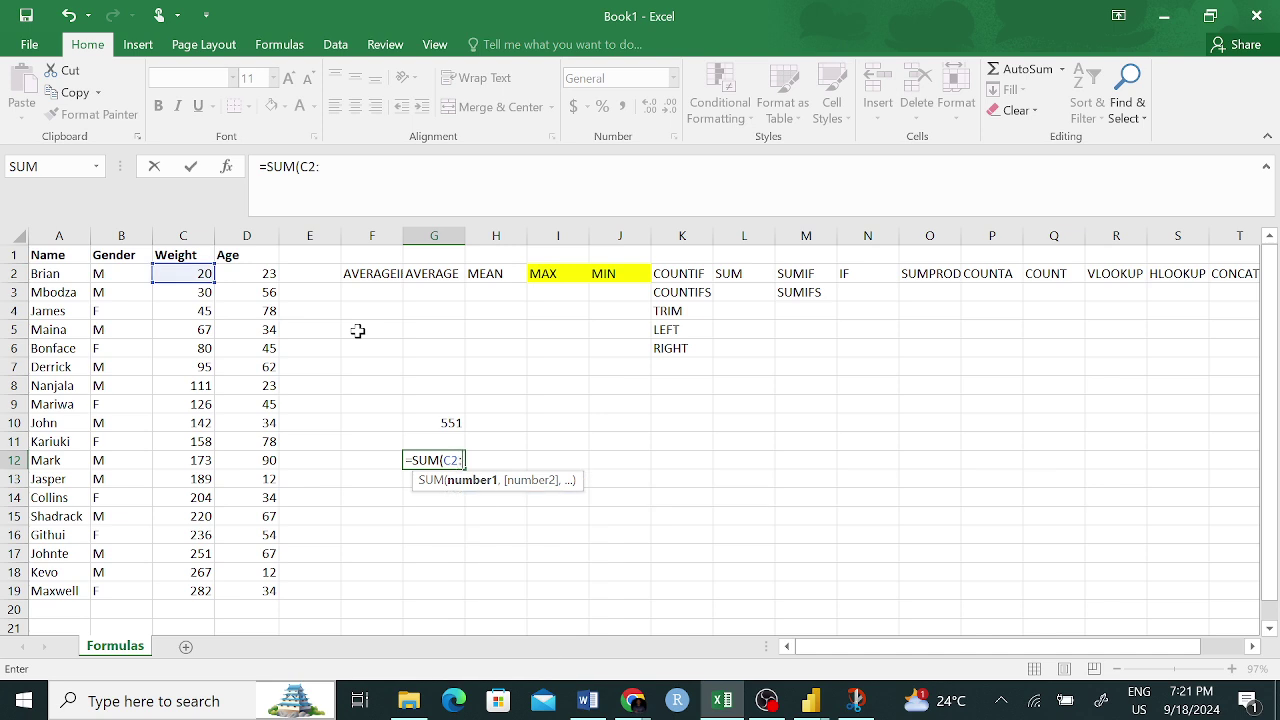
{"action": "type", "text": ":C19"}
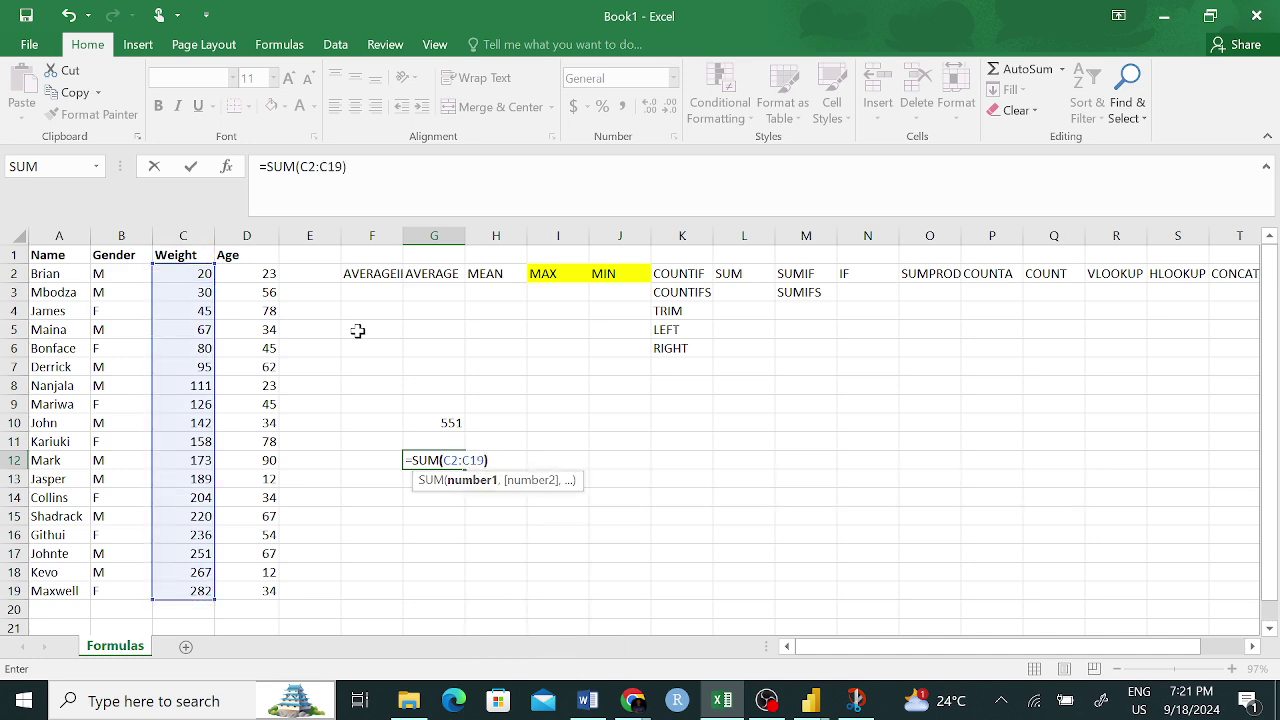
{"action": "key", "text": "Return"}
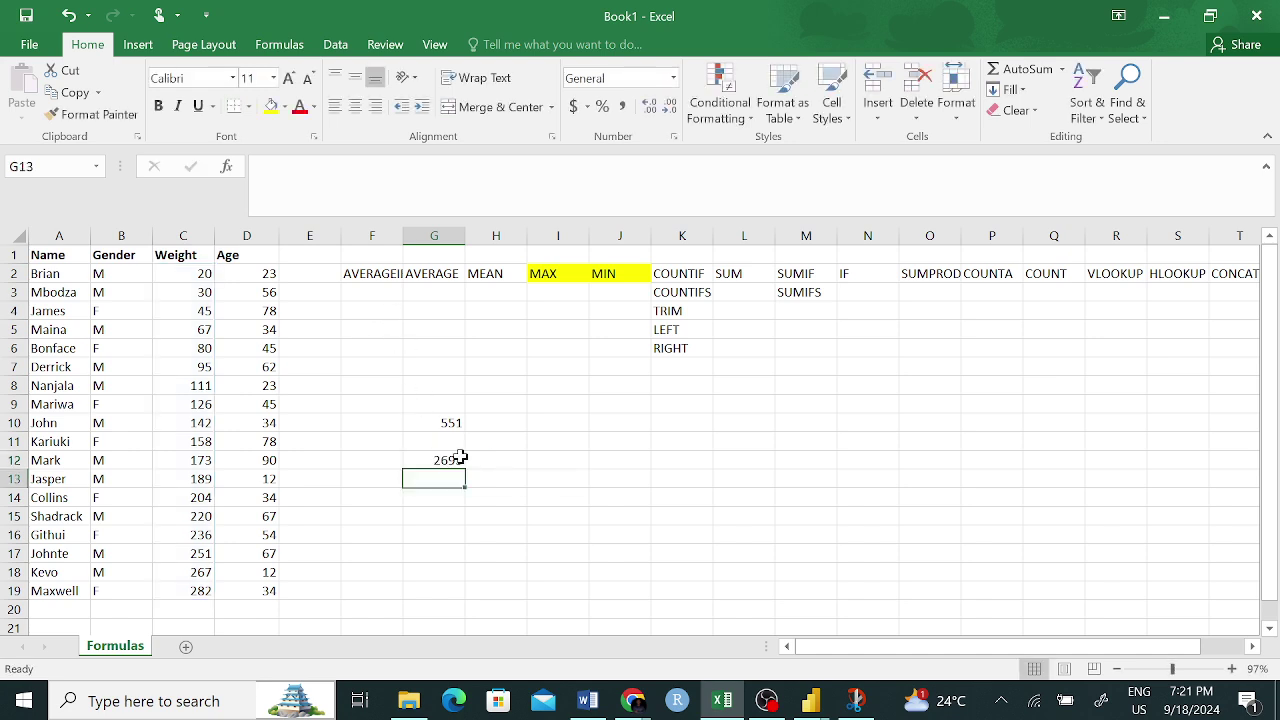
{"action": "left_click", "coordinate": [455, 456]}
{"action": "left_click", "coordinate": [455, 424]}
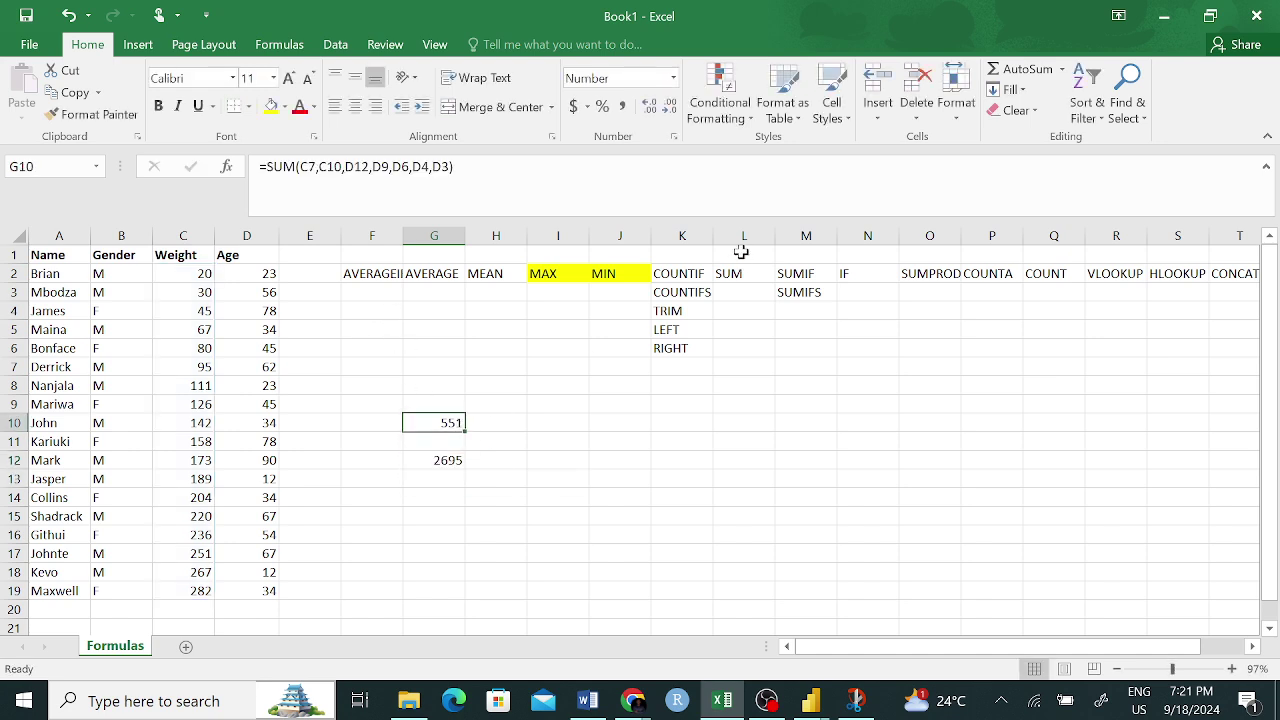
- Fill the SUM header in L2 yellow
{"action": "left_click", "coordinate": [734, 276]}
{"action": "left_click", "coordinate": [270, 106]}
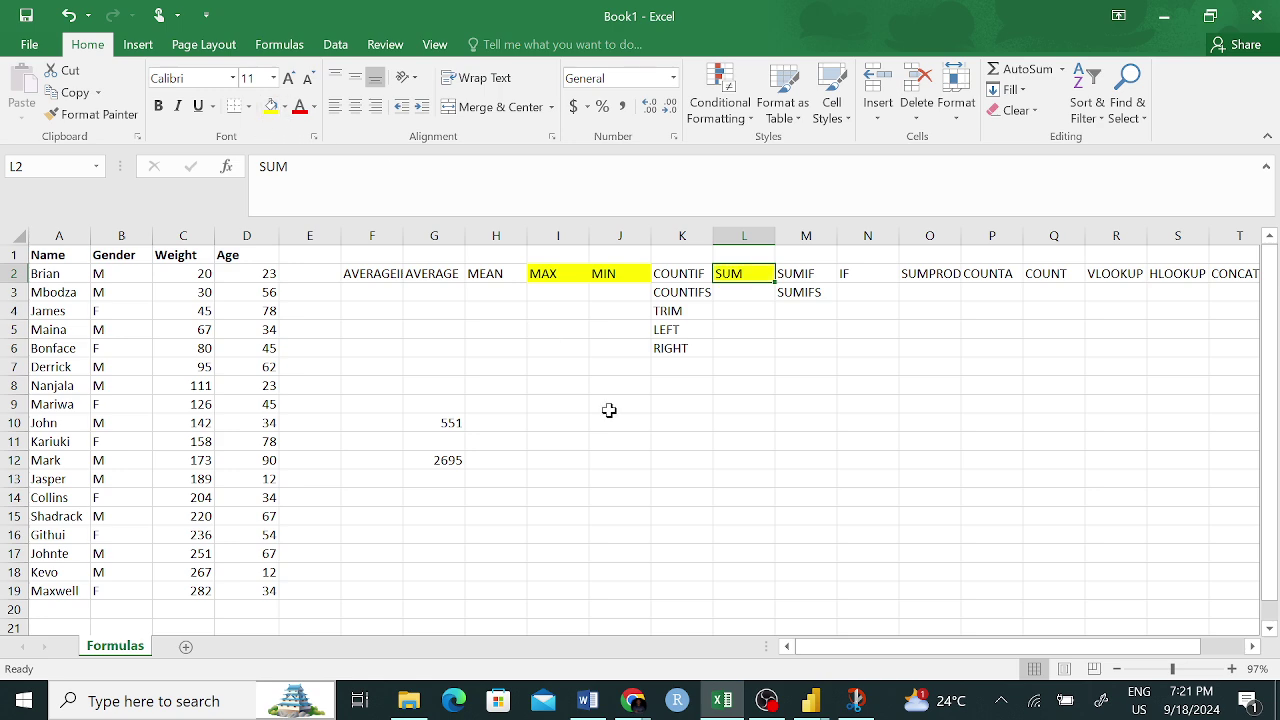
{"action": "left_click", "coordinate": [670, 492]}
- Clear the worked sums from G10:G13
{"action": "left_click_drag", "start_coordinate": [449, 423], "coordinate": [441, 469]}
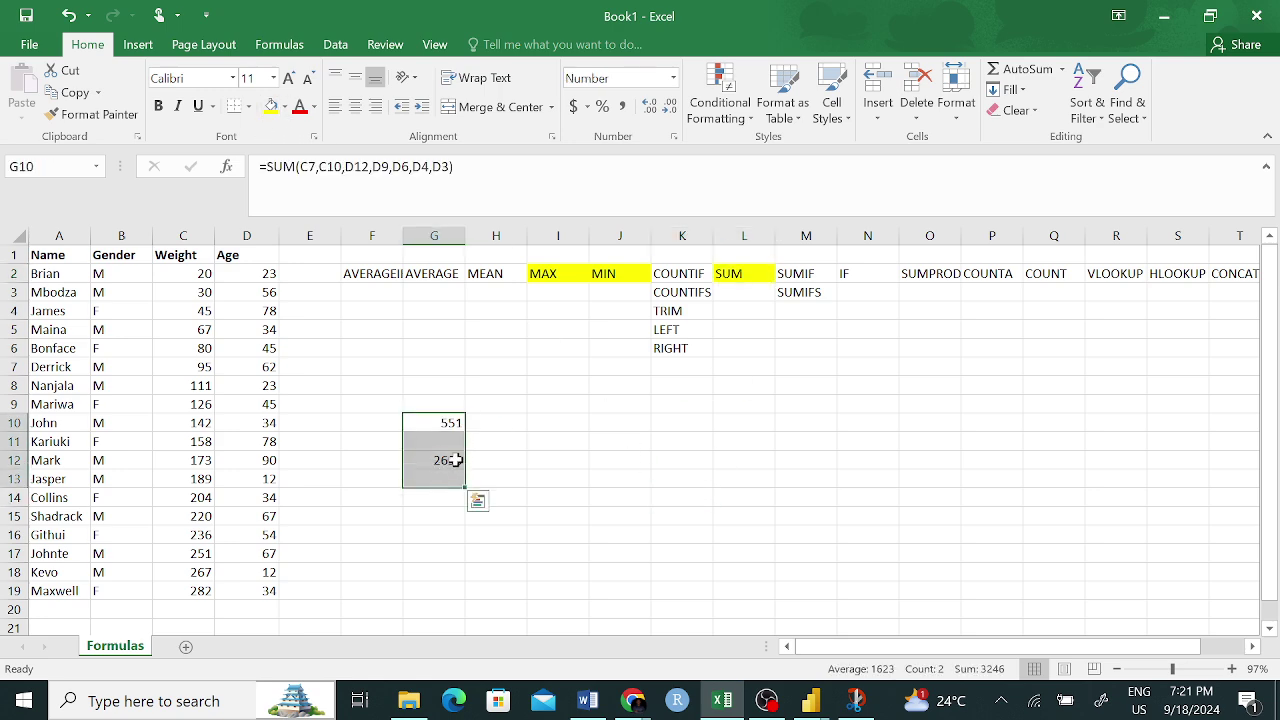
{"action": "key", "text": "Delete"}
{"action": "left_click", "coordinate": [557, 536]}
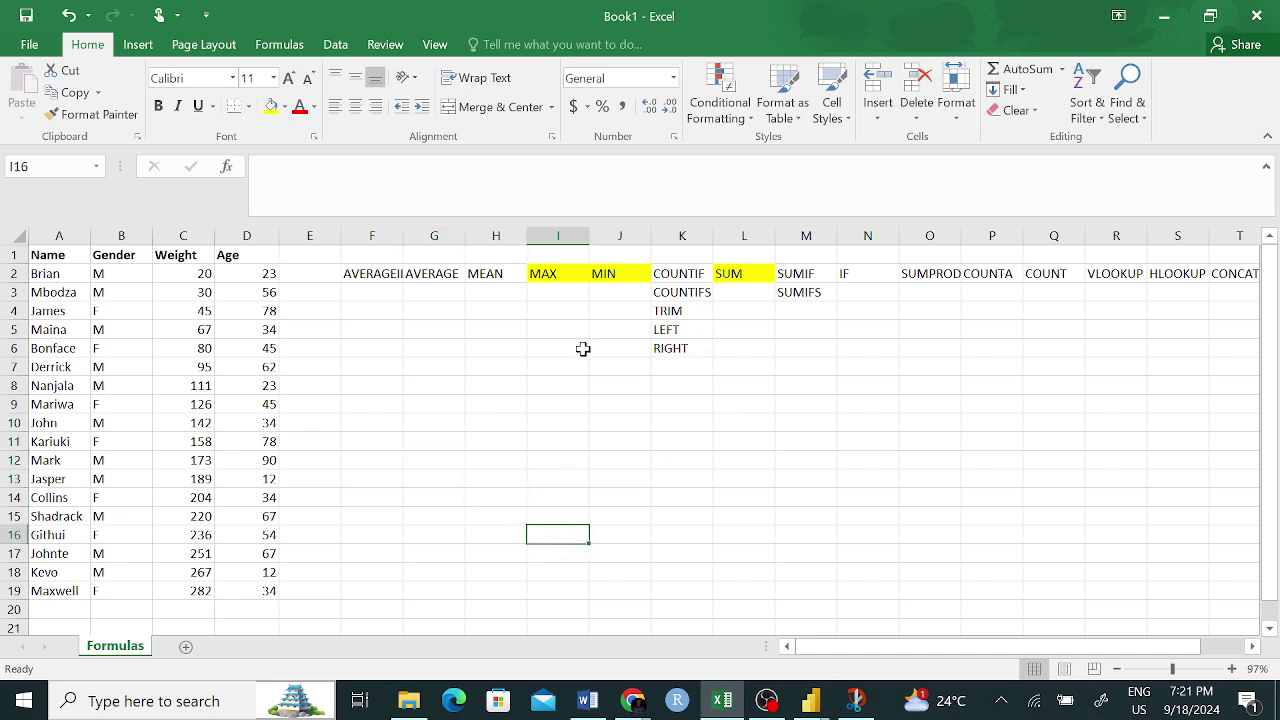
{"action": "left_click", "coordinate": [486, 275]}
- Enter =MEAN(C2:D19) in H9, which returns #NAME?
{"action": "left_click", "coordinate": [490, 412]}
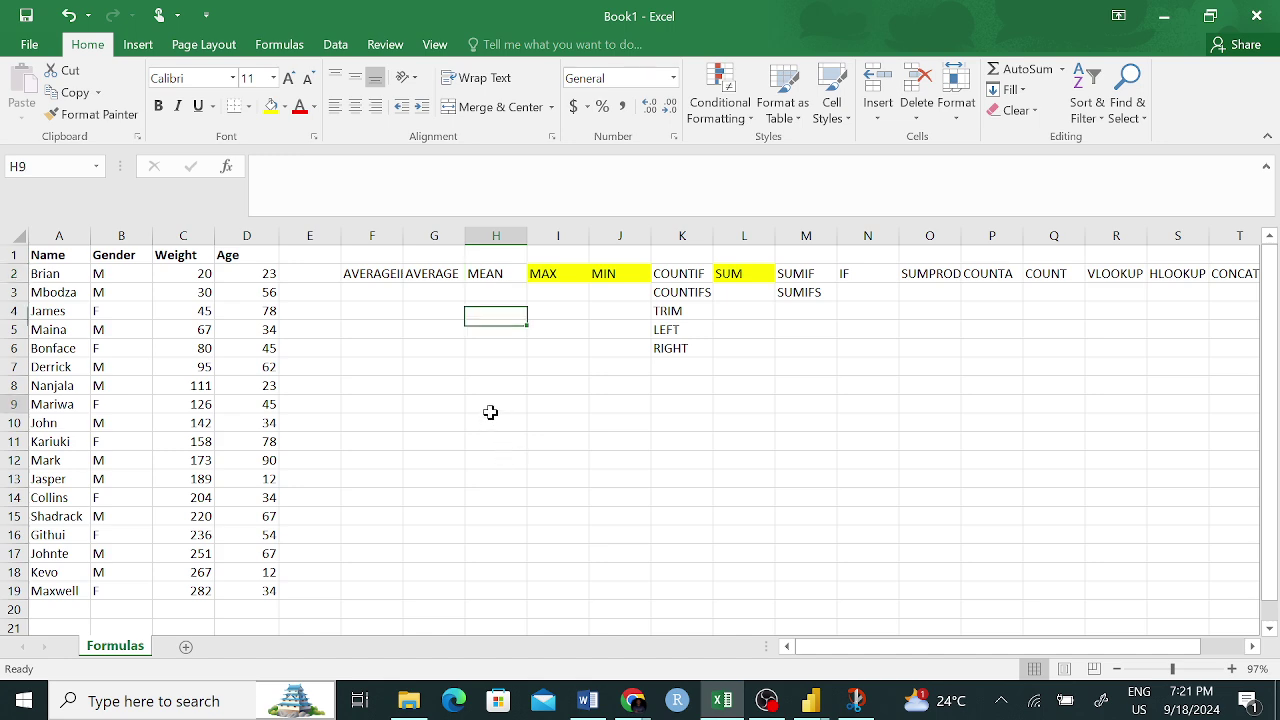
{"action": "type", "text": "=MEAN("}
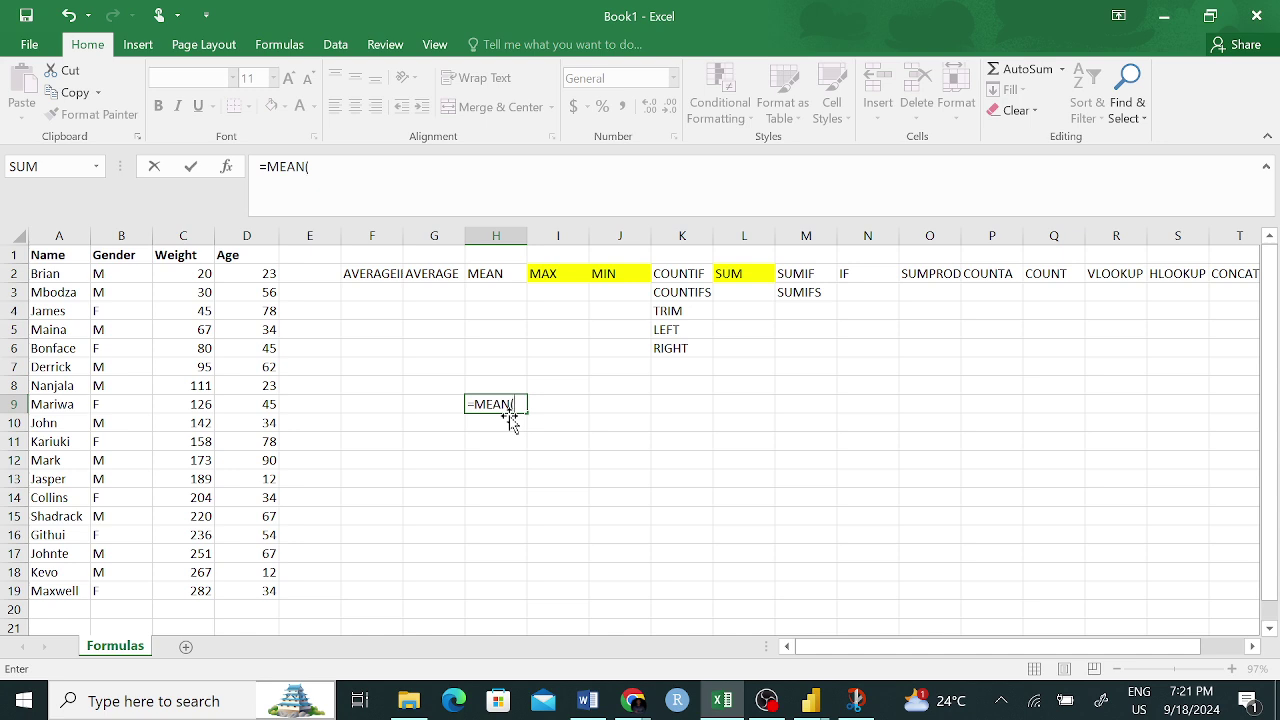
{"action": "left_click_drag", "start_coordinate": [200, 273], "coordinate": [200, 593]}
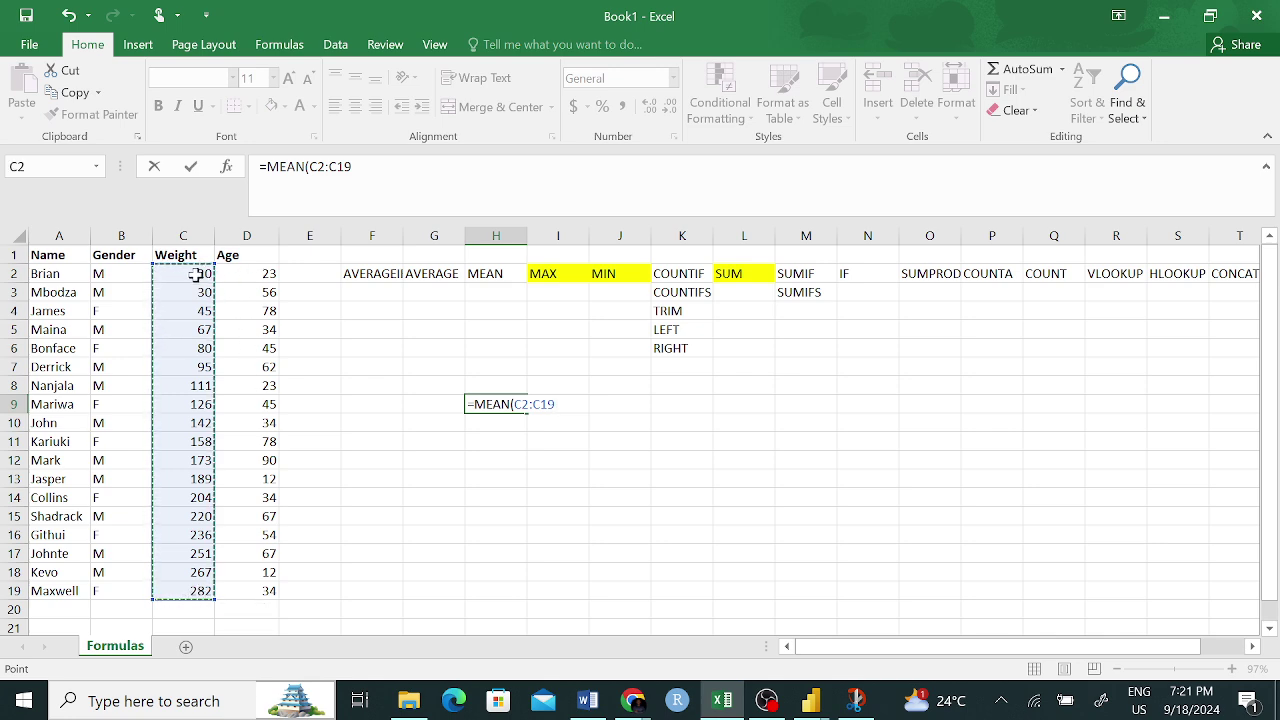
{"action": "mouse_move", "coordinate": [214, 274]}
{"action": "left_mouse_down"}
{"action": "mouse_move", "coordinate": [226, 271]}
{"action": "mouse_move", "coordinate": [215, 276]}
{"action": "left_mouse_up"}
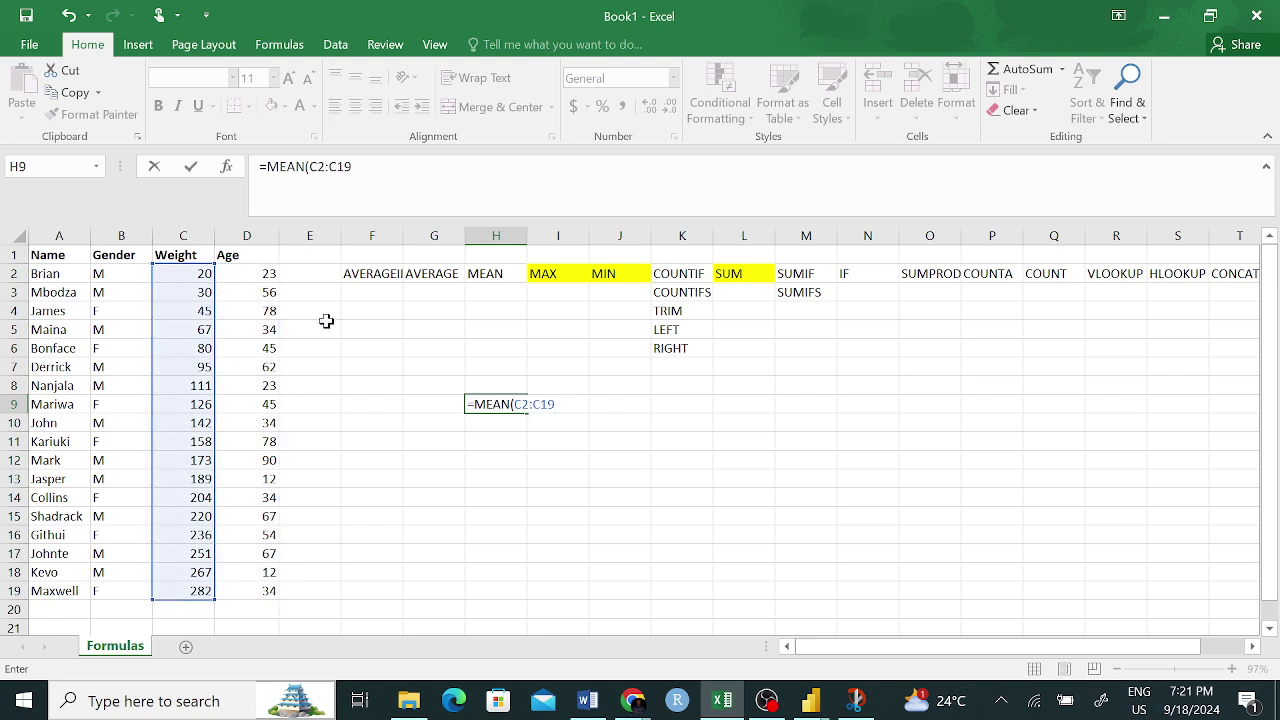
{"action": "key", "text": "BackSpace"}
{"action": "key", "text": "BackSpace"}
{"action": "key", "text": "BackSpace"}
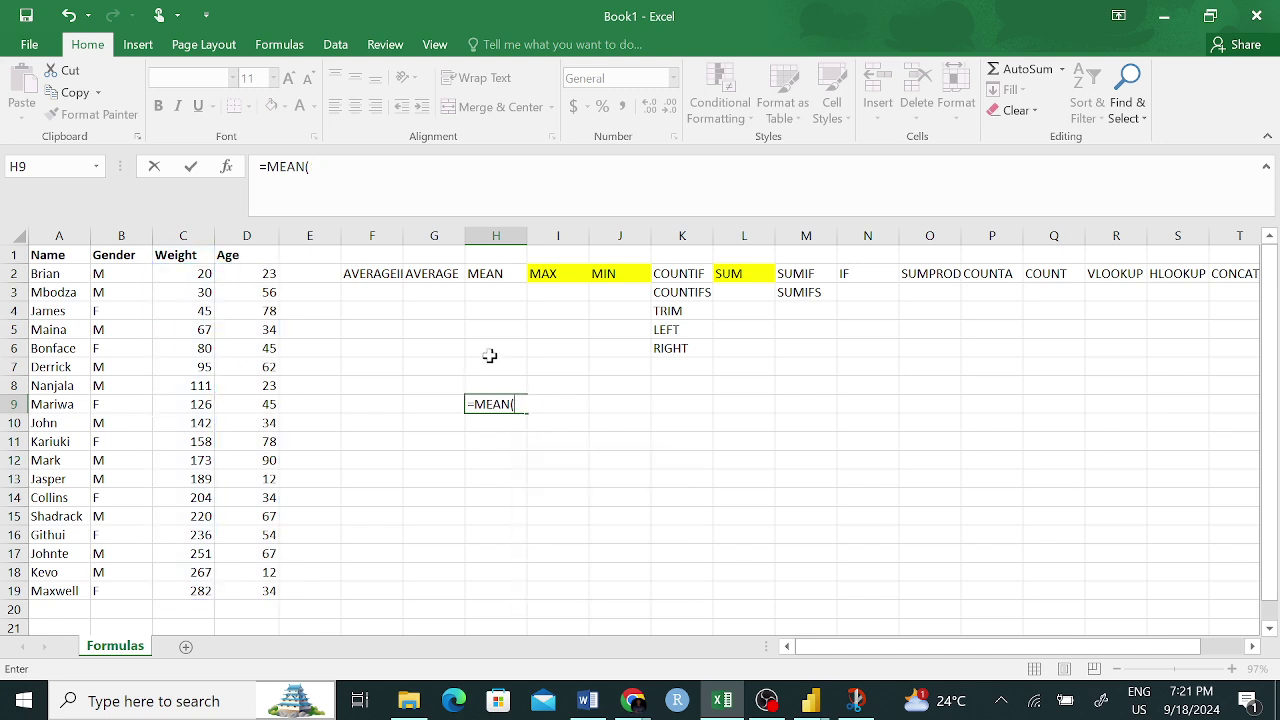
{"action": "left_click_drag", "start_coordinate": [189, 282], "coordinate": [251, 591]}
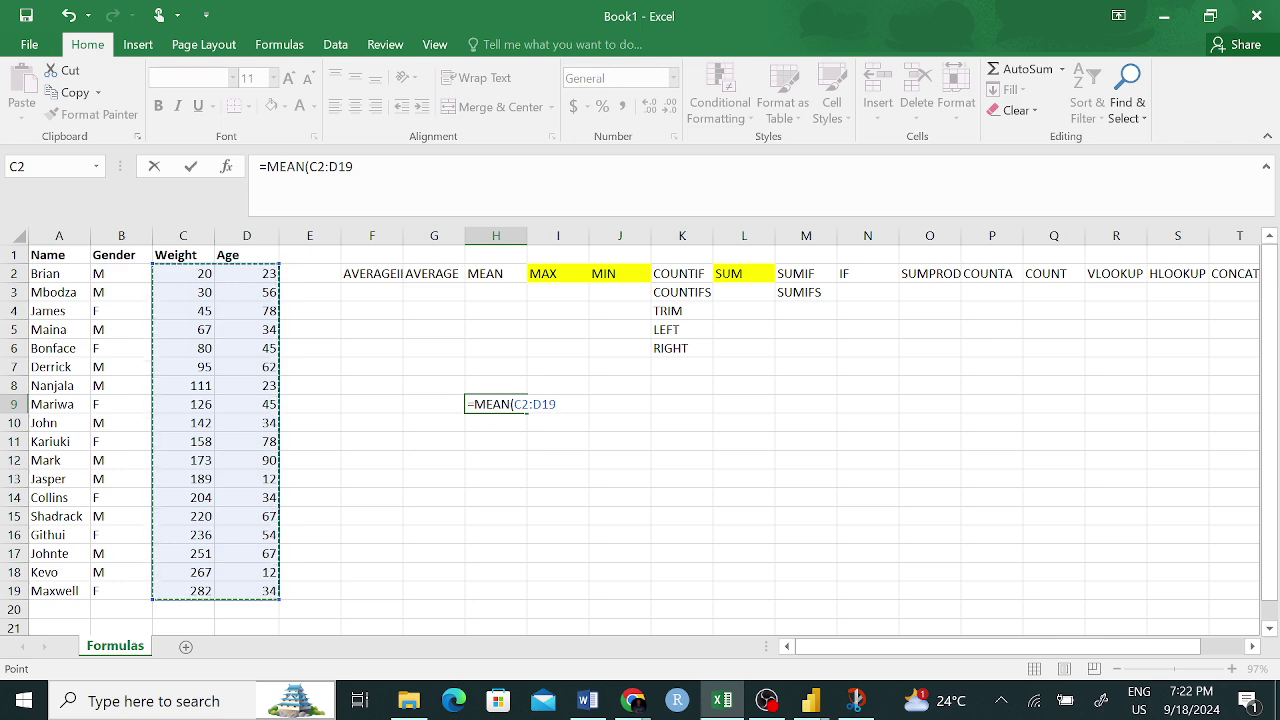
{"action": "key", "text": "Return"}
- Narrow H9's range to C2:C19, then start typing AVERAGE over MEAN
{"action": "left_click", "coordinate": [491, 407]}
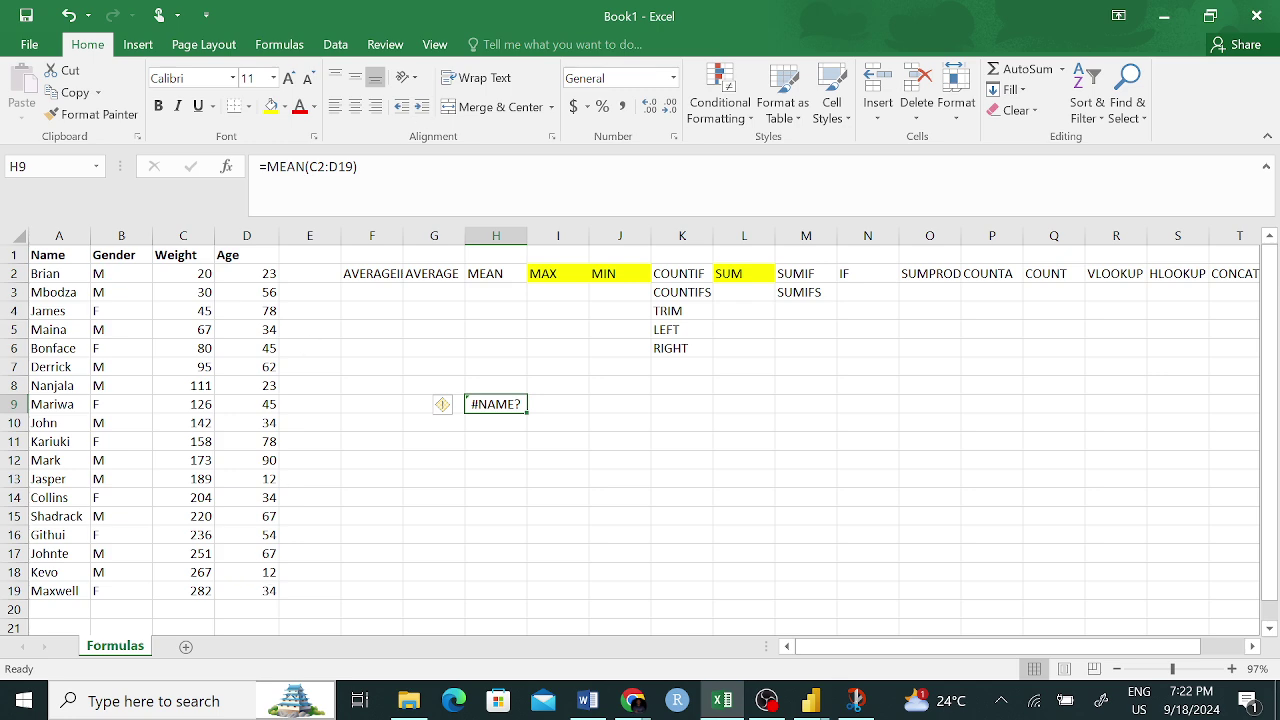
{"action": "left_click", "coordinate": [361, 170]}
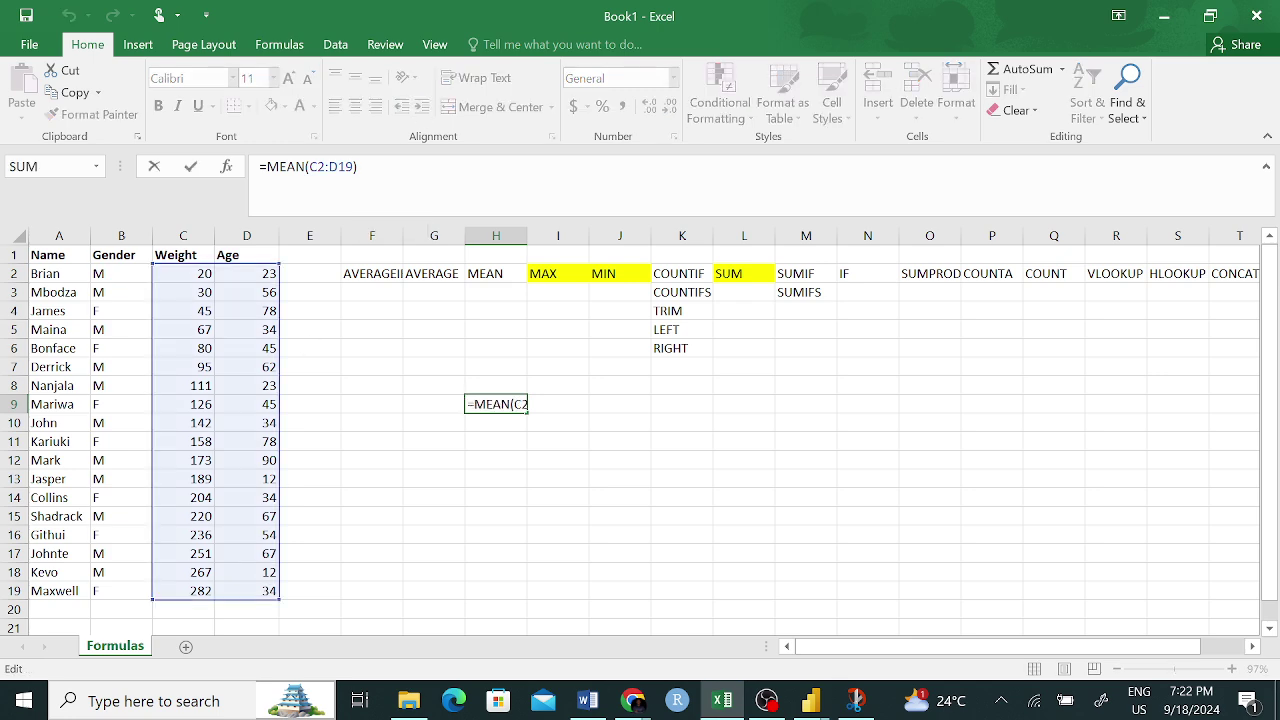
{"action": "left_click", "coordinate": [327, 166]}
{"action": "key", "text": "Delete"}
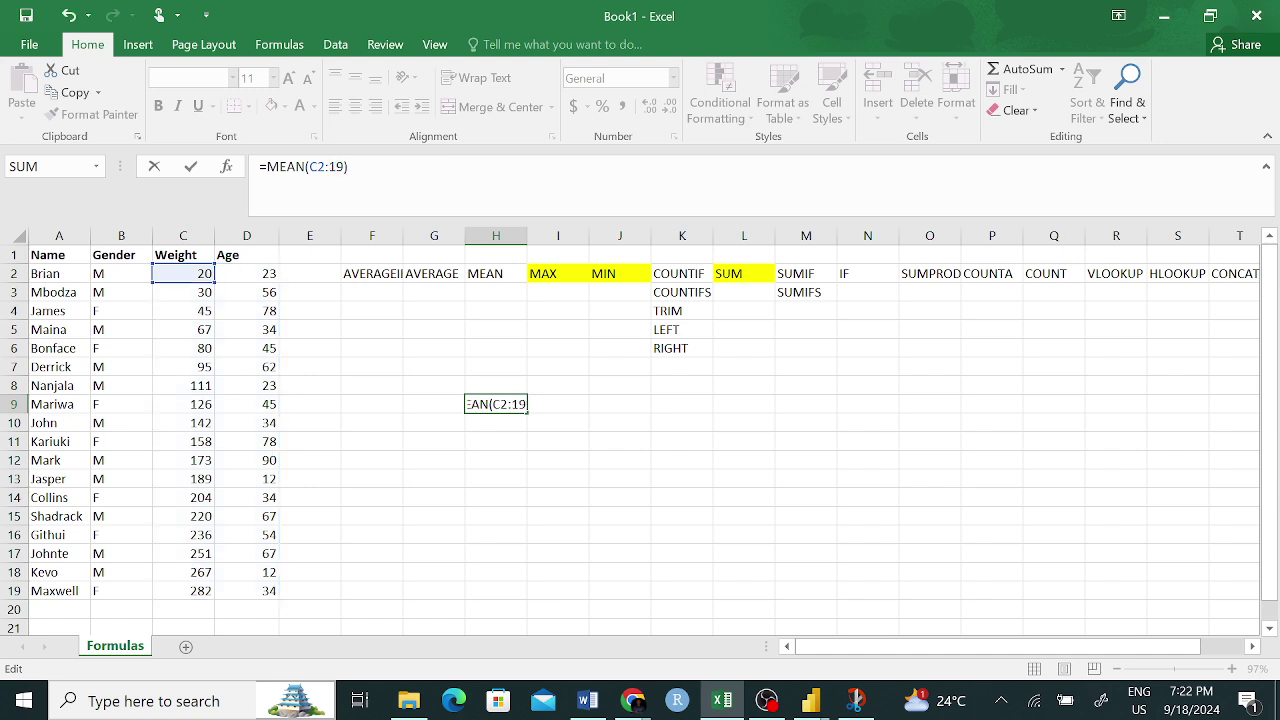
{"action": "type", "text": "C"}
{"action": "key", "text": "Return"}
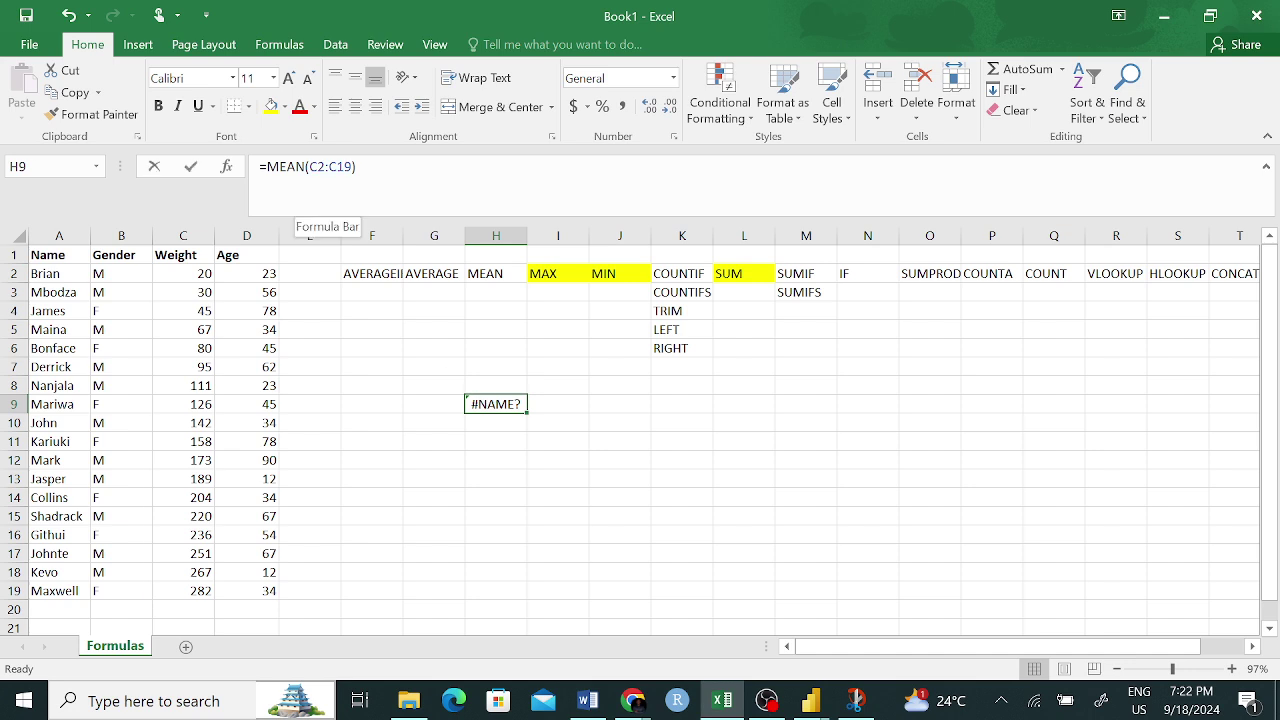
{"action": "double_click", "coordinate": [286, 168]}
{"action": "type", "text": "AVERAGE"}
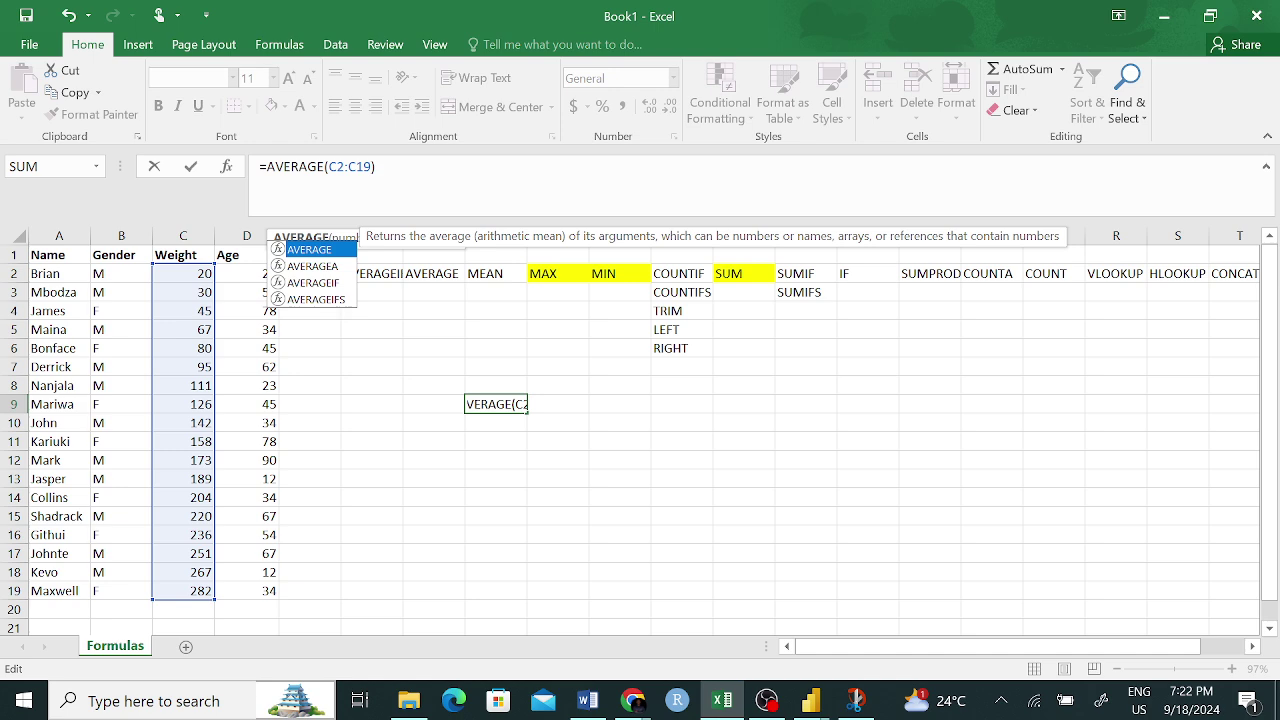
- Commit =AVERAGE in H9, then widen its range to C2:D19, giving 98
{"action": "key", "text": "Return"}
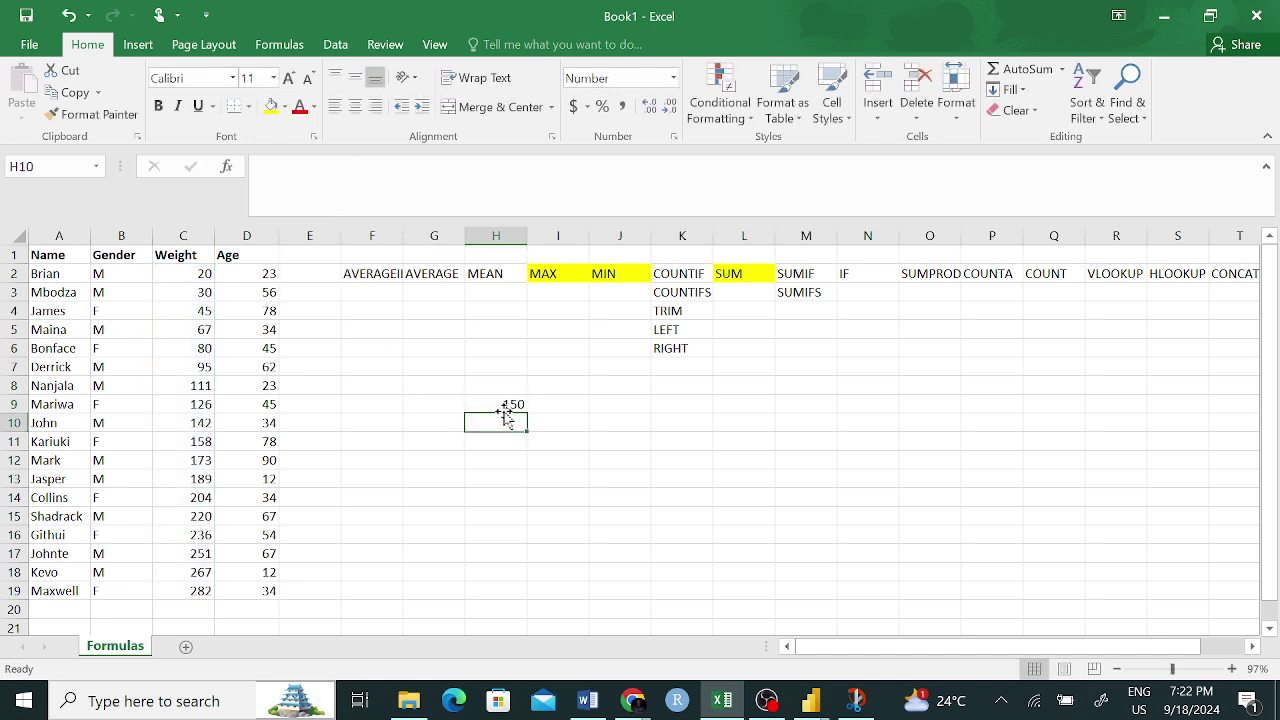
{"action": "left_click", "coordinate": [497, 403]}
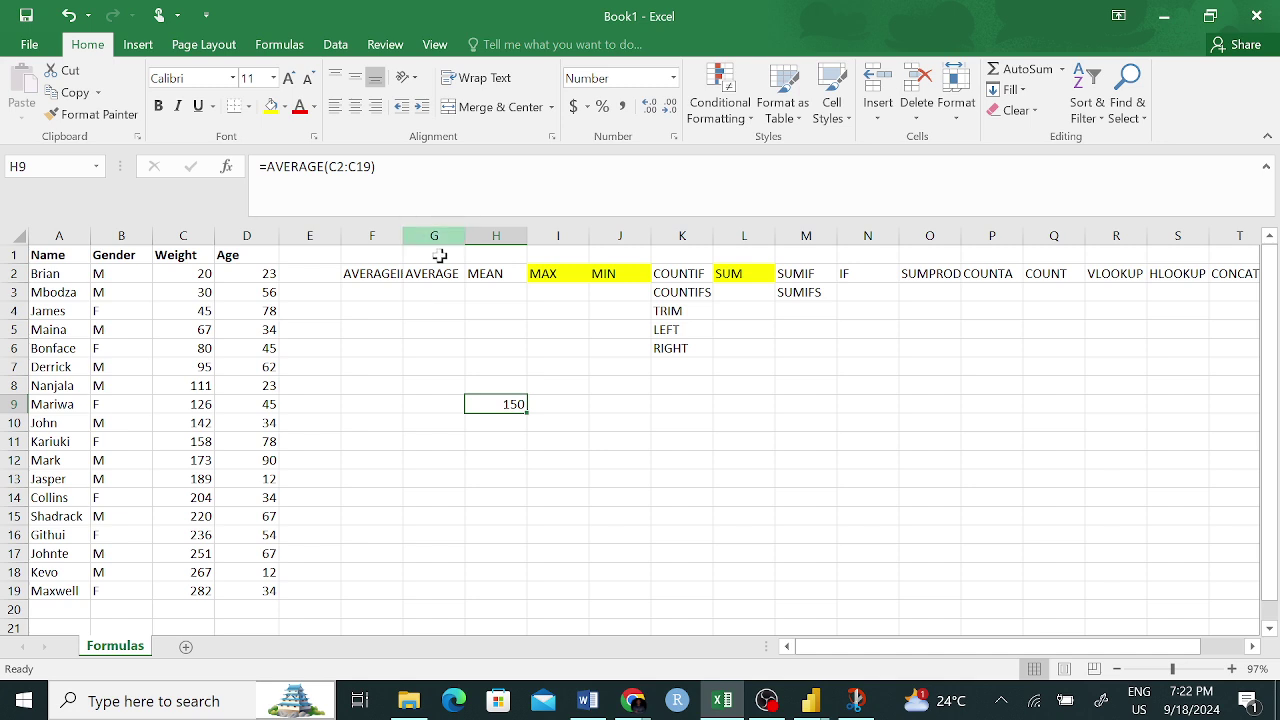
{"action": "left_click", "coordinate": [353, 166]}
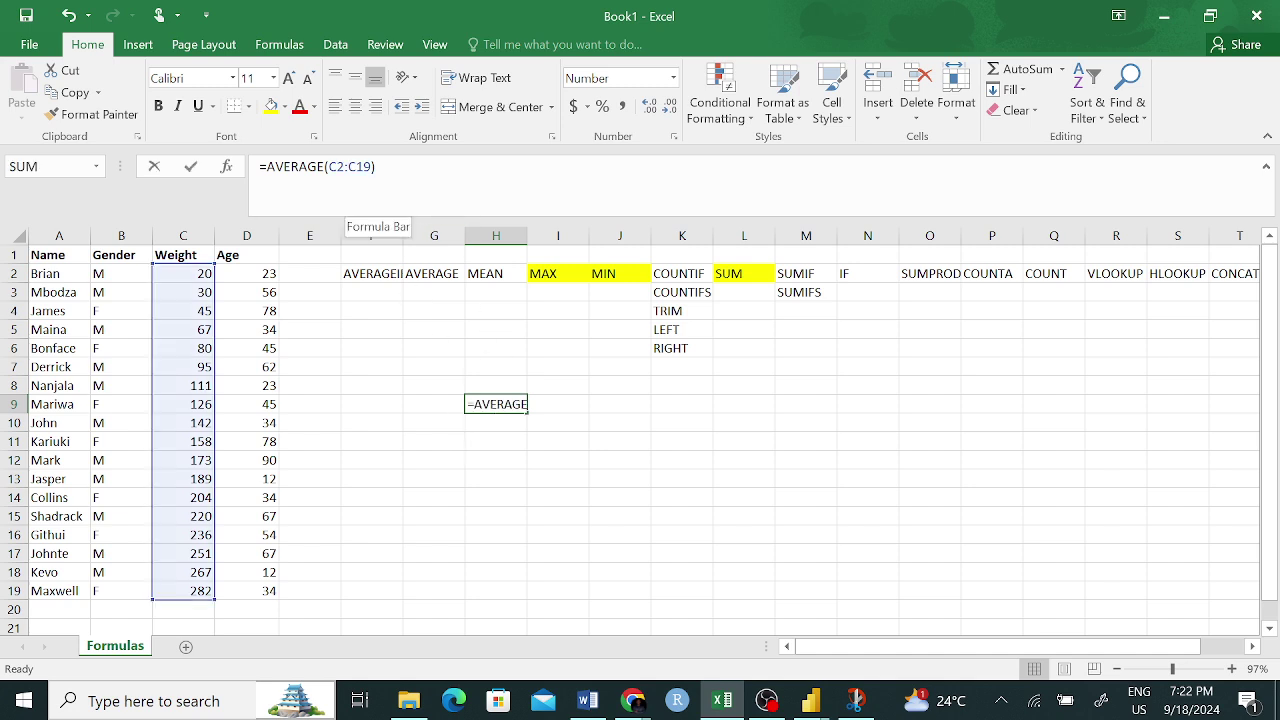
{"action": "key", "text": "BackSpace"}
{"action": "type", "text": "D"}
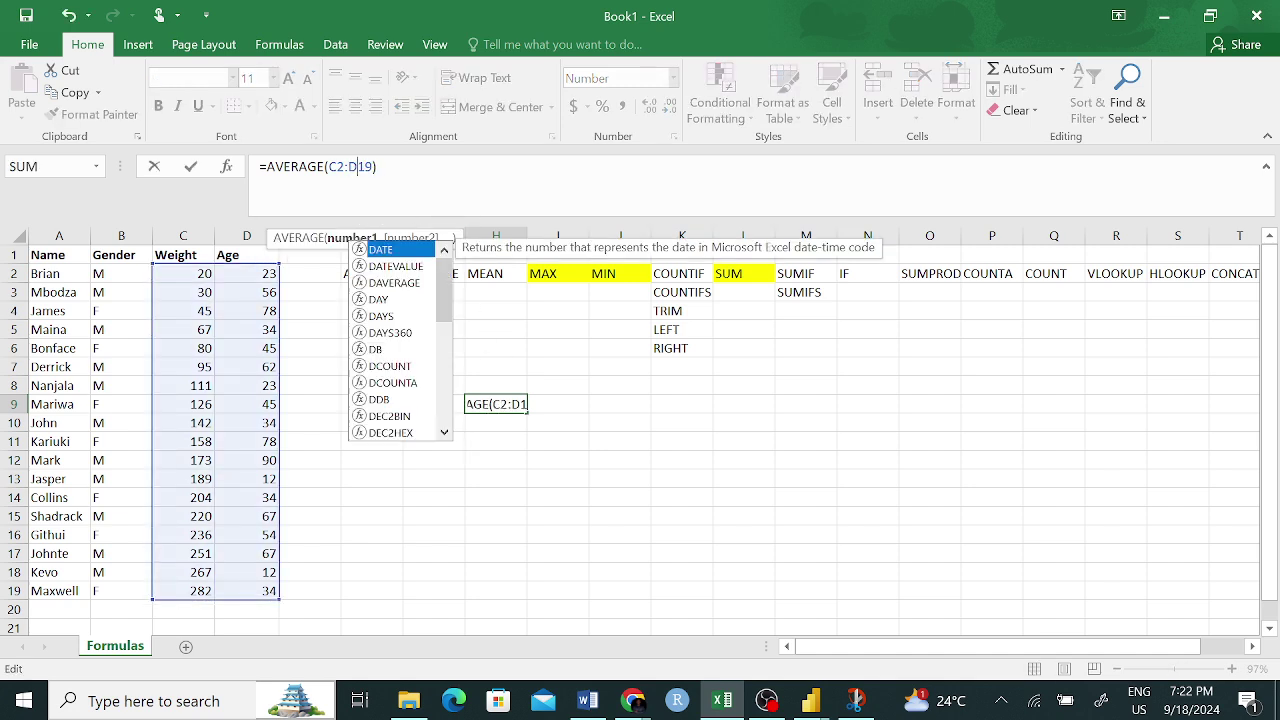
{"action": "key", "text": "Return"}
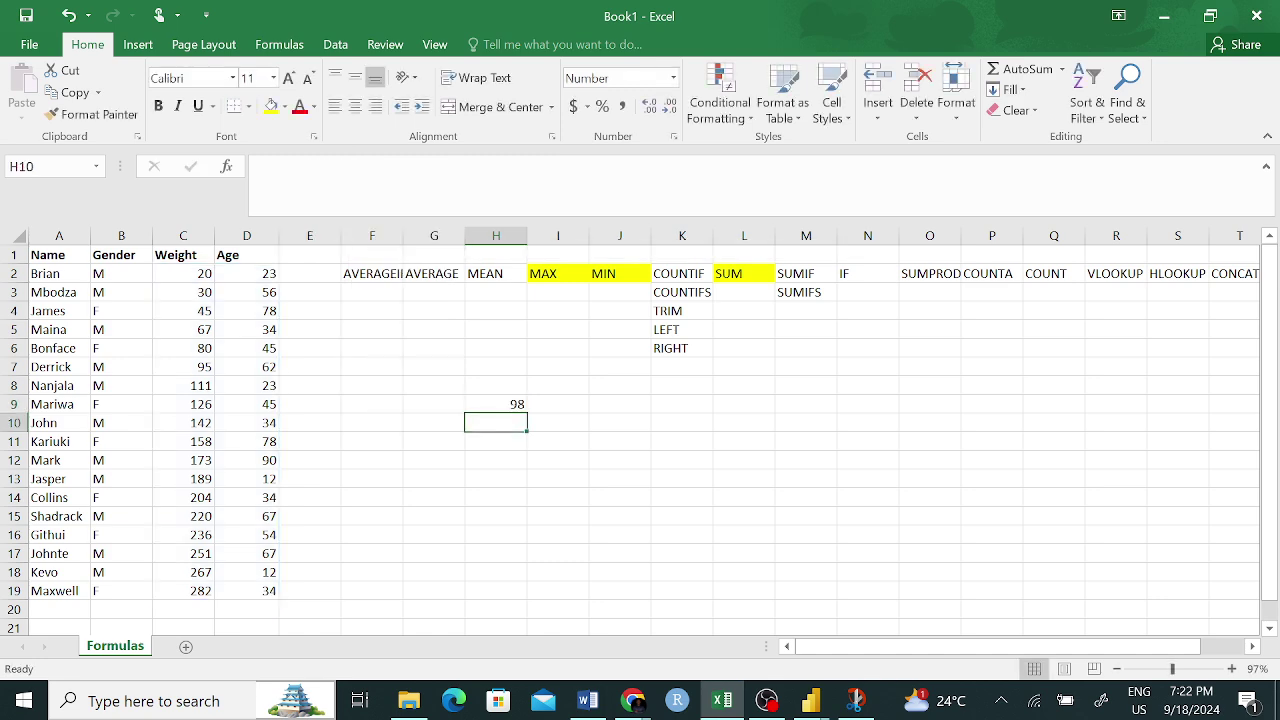
- Compare H9 with status-bar averages of Weight-and-Age and Weight-only selections
{"action": "left_click", "coordinate": [514, 403]}
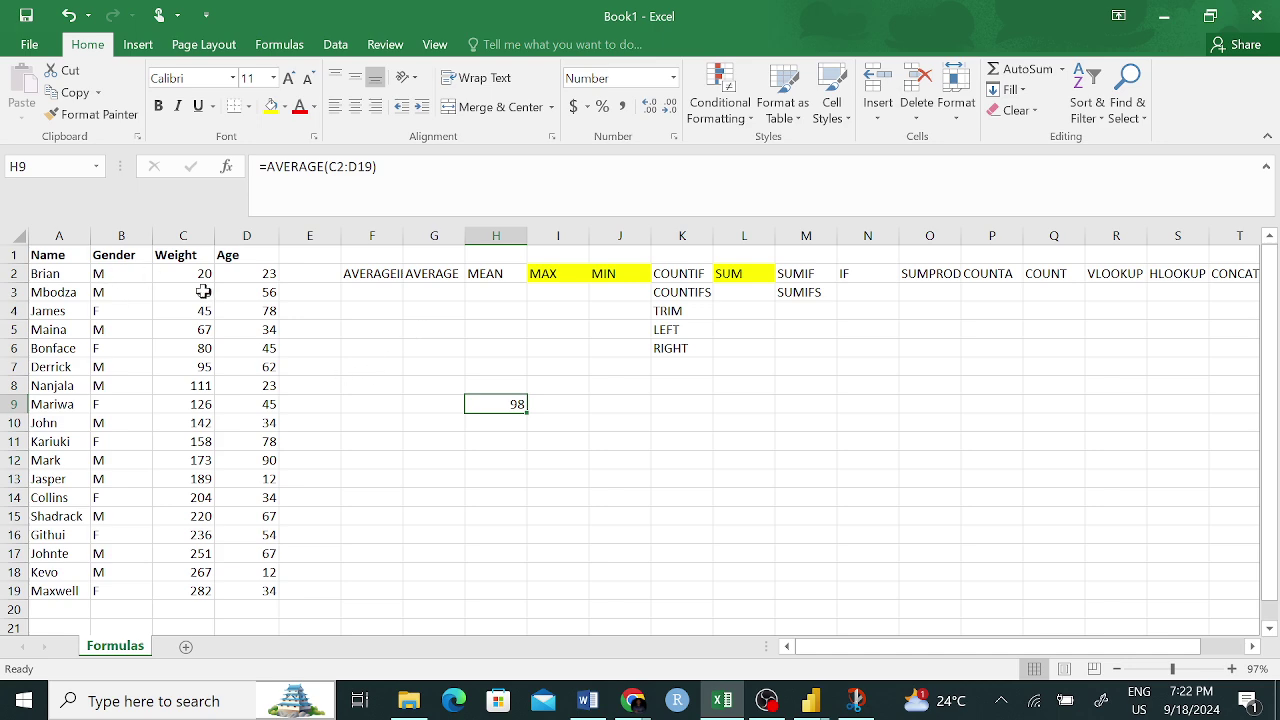
{"action": "left_click_drag", "start_coordinate": [200, 276], "coordinate": [243, 460]}
{"action": "scroll", "coordinate": [495, 434], "scroll_direction": "up", "scroll_amount": 3}
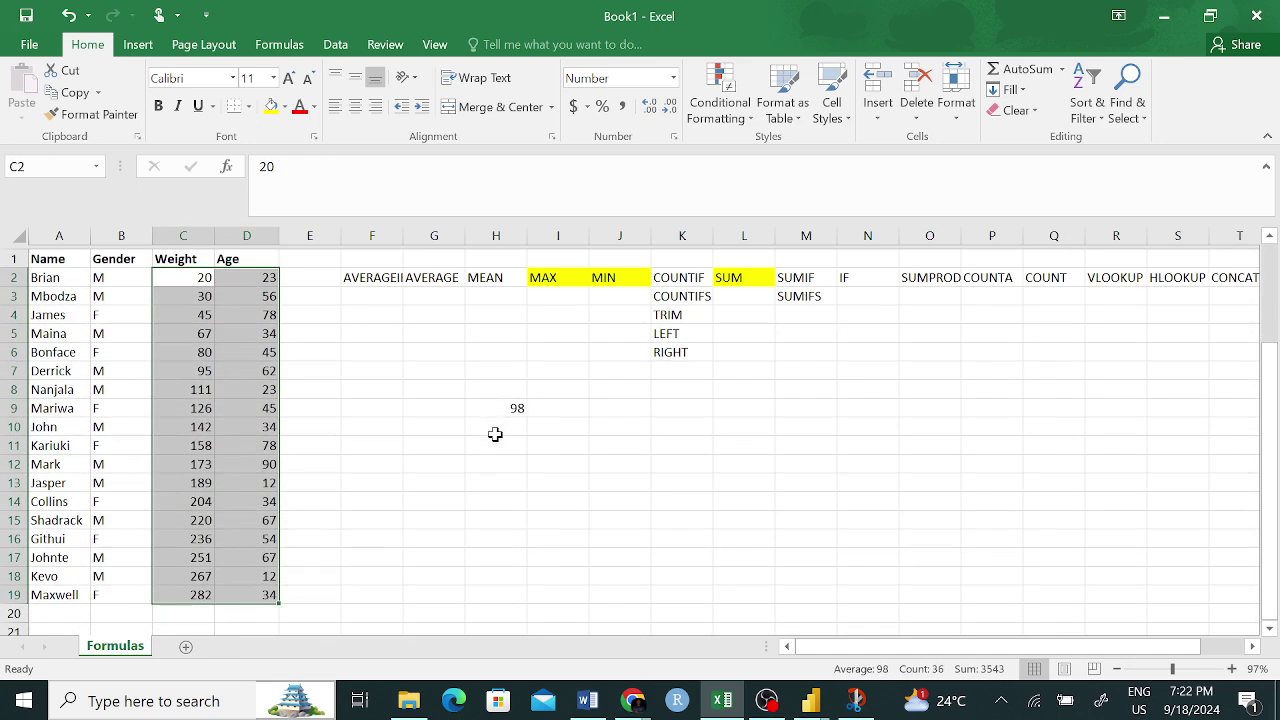
{"action": "left_click", "coordinate": [497, 405]}
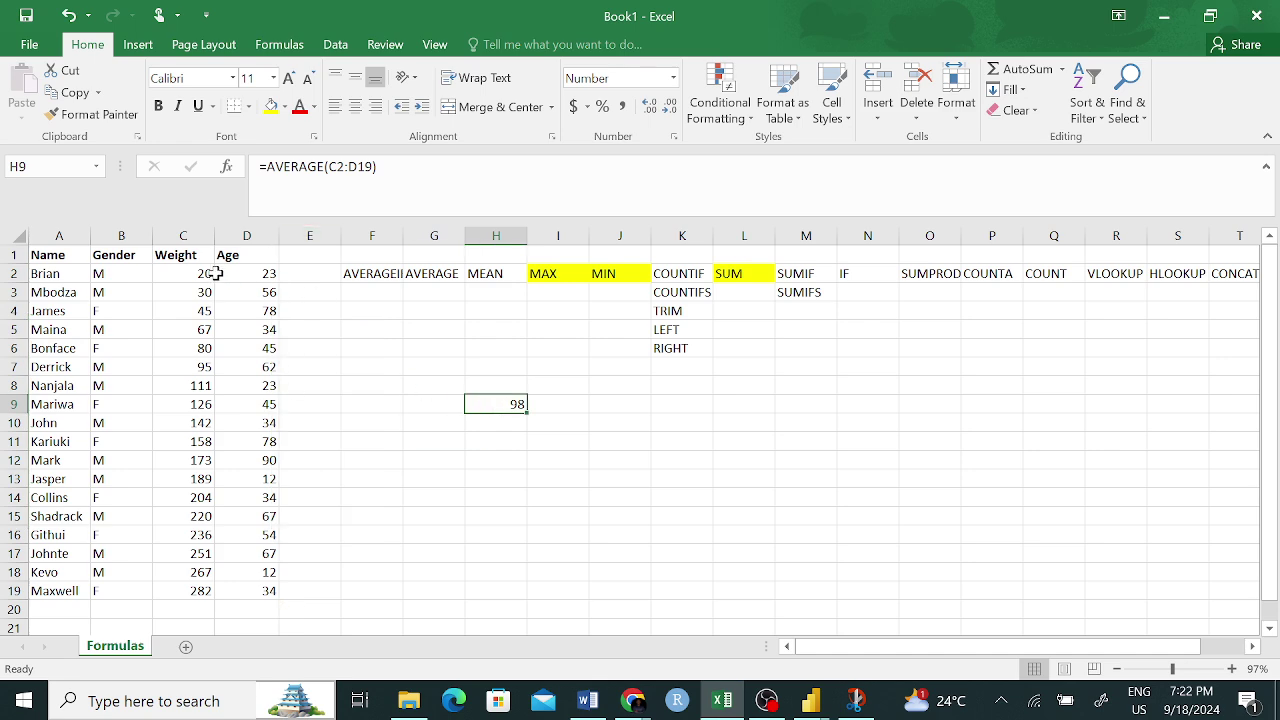
{"action": "left_click_drag", "start_coordinate": [216, 274], "coordinate": [250, 591]}
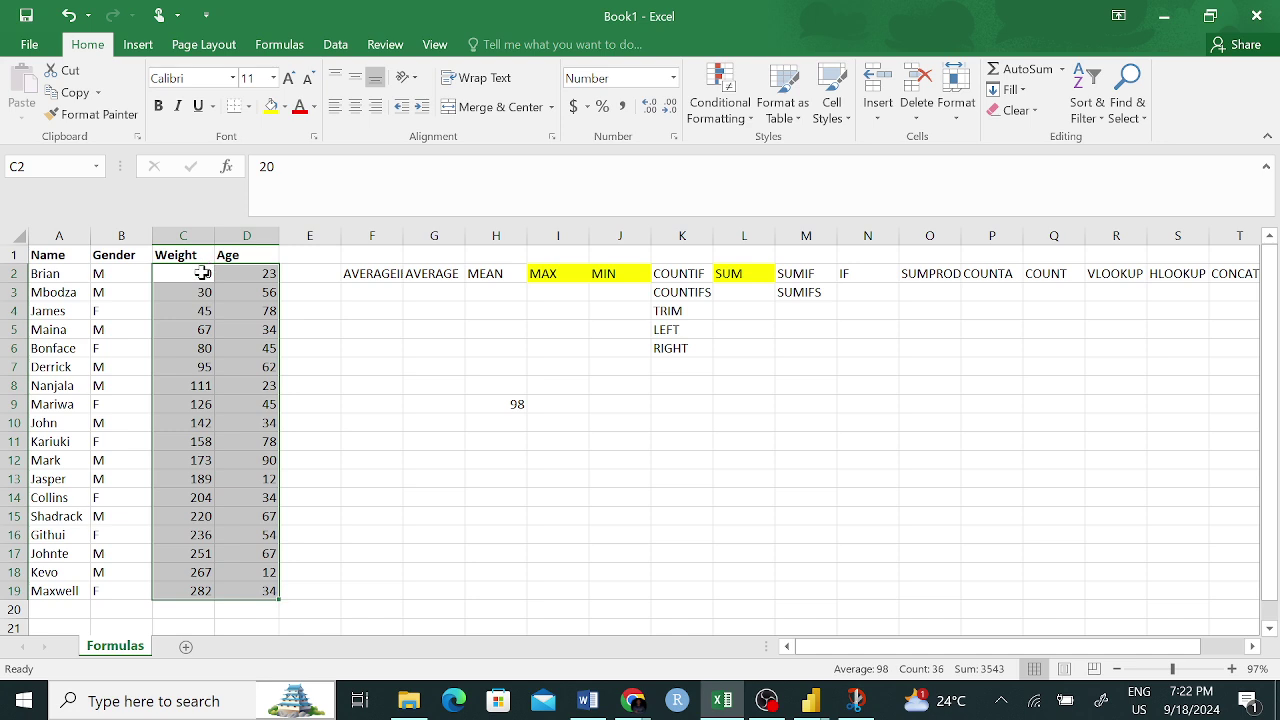
{"action": "left_click_drag", "start_coordinate": [202, 272], "coordinate": [171, 586]}
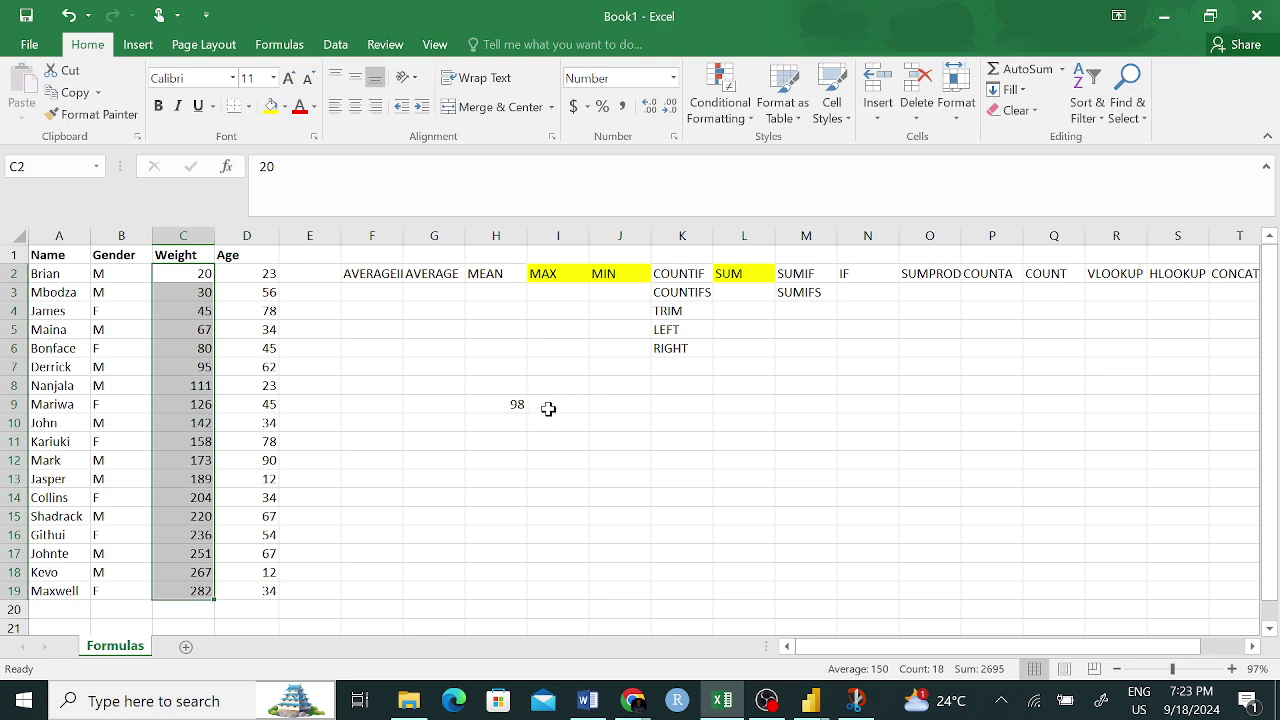
{"action": "left_click", "coordinate": [518, 404]}
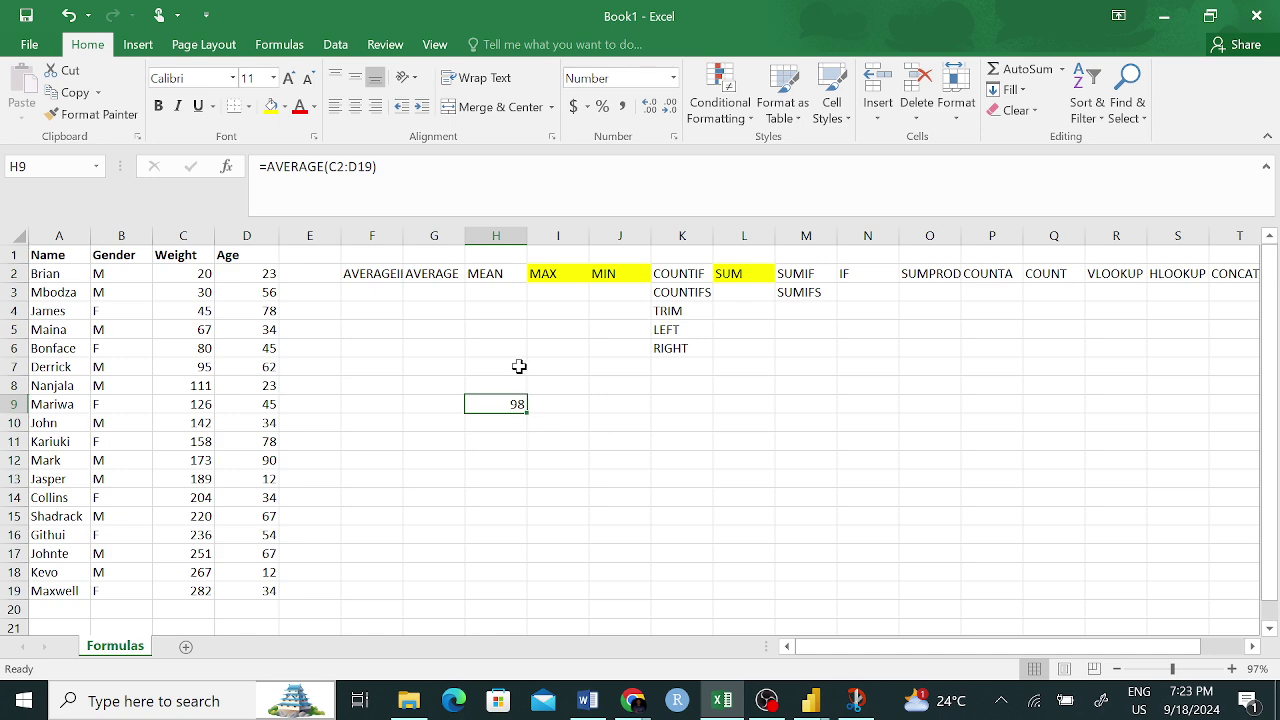
{"action": "left_click", "coordinate": [505, 274]}
{"action": "left_click", "coordinate": [519, 408]}
{"action": "left_click", "coordinate": [420, 275]}
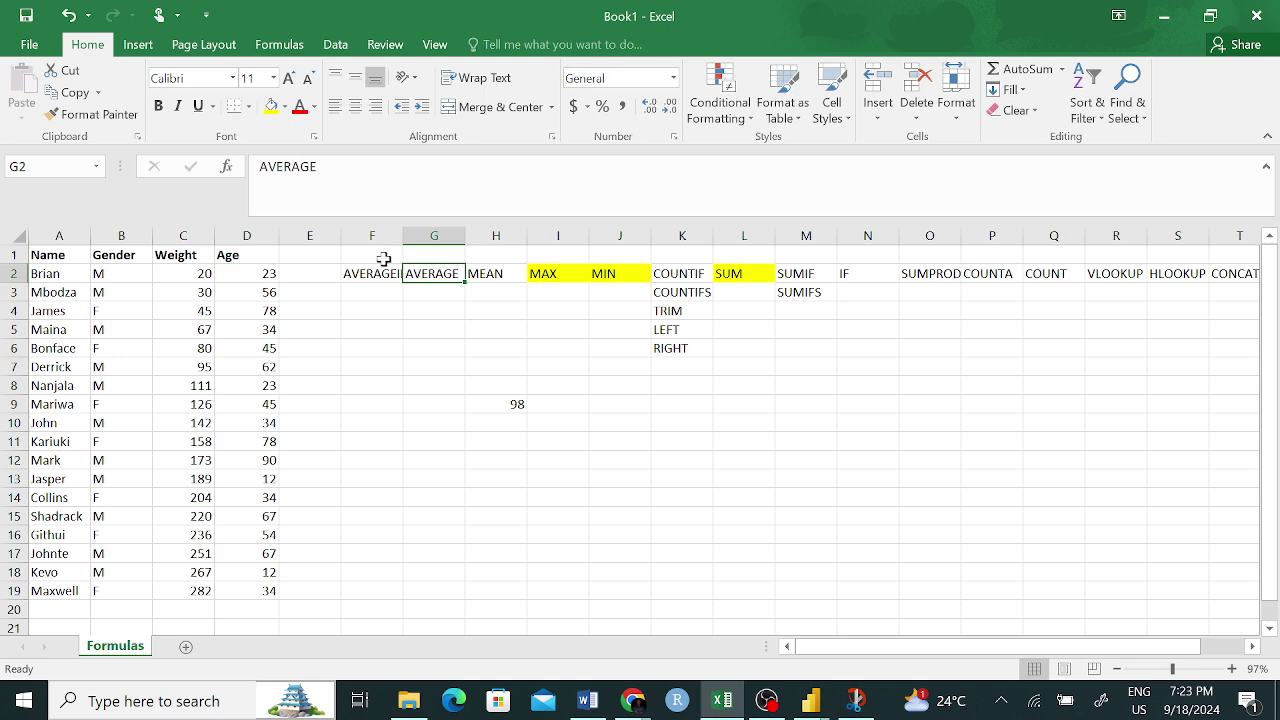
{"action": "left_click", "coordinate": [271, 106]}
{"action": "left_click", "coordinate": [568, 462]}
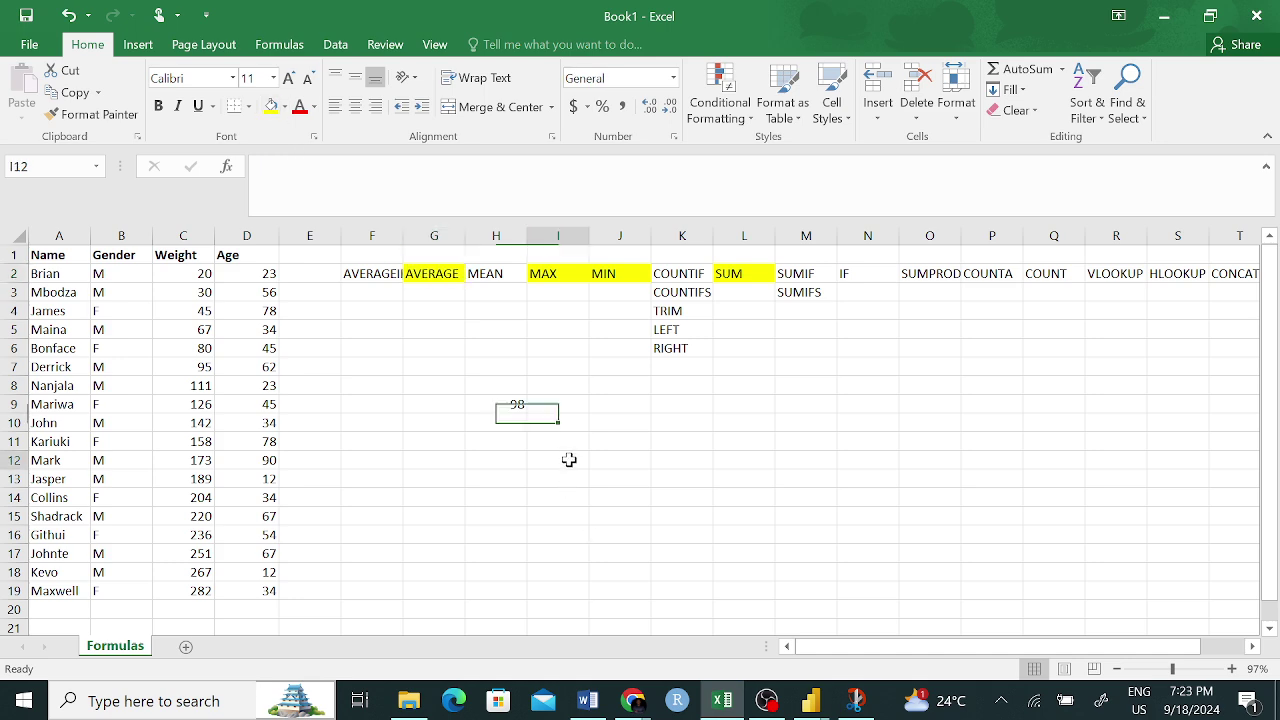
{"action": "left_click", "coordinate": [514, 406]}
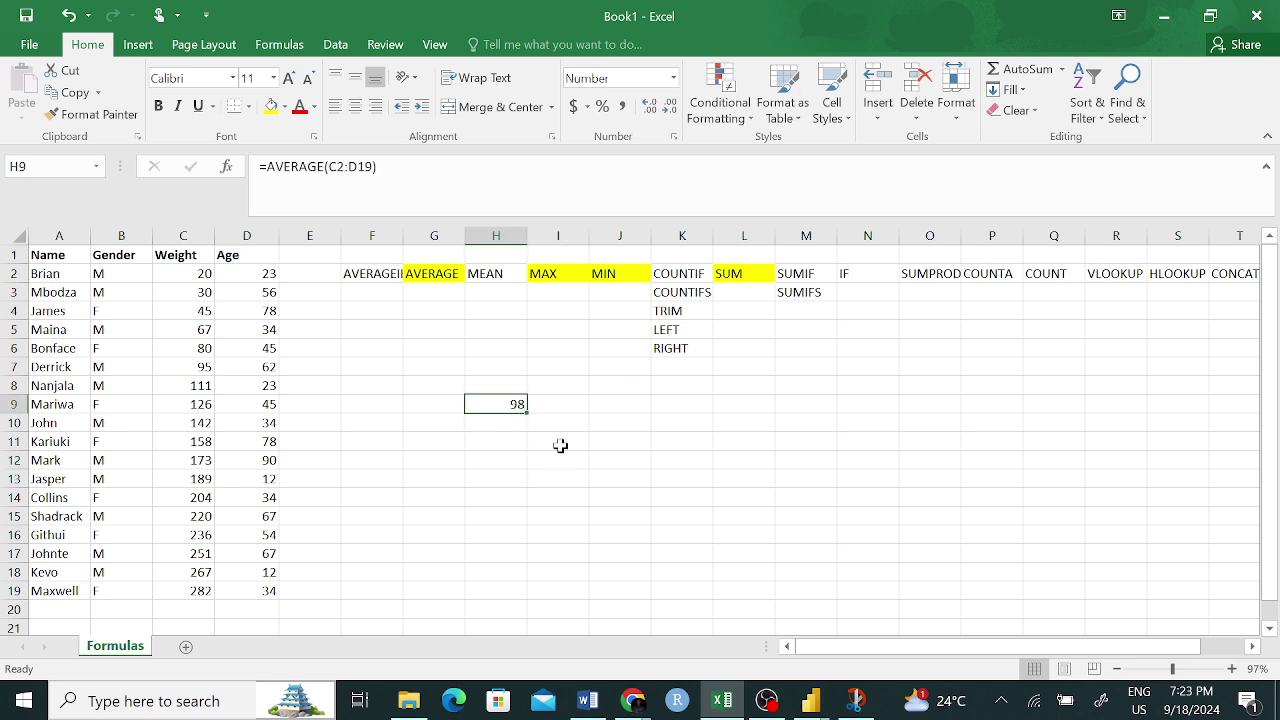
{"action": "key", "text": "BackSpace"}
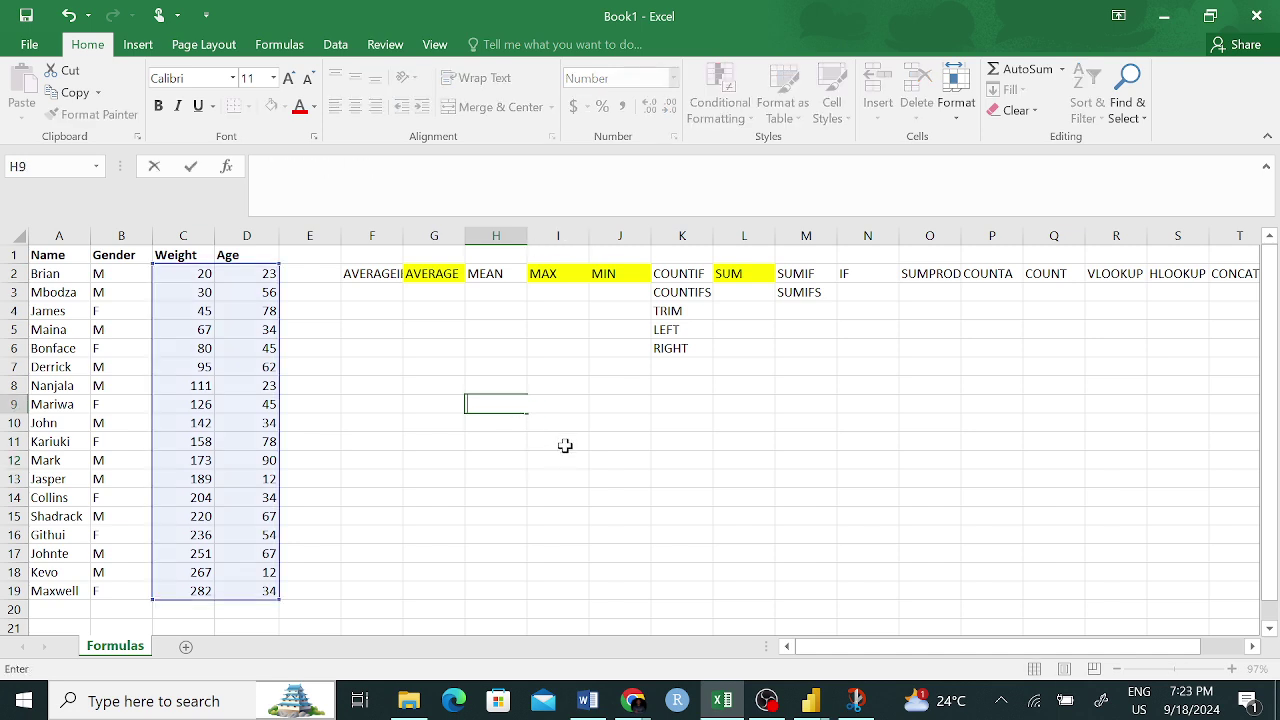
{"action": "left_click", "coordinate": [511, 482]}
{"action": "left_click", "coordinate": [372, 280]}
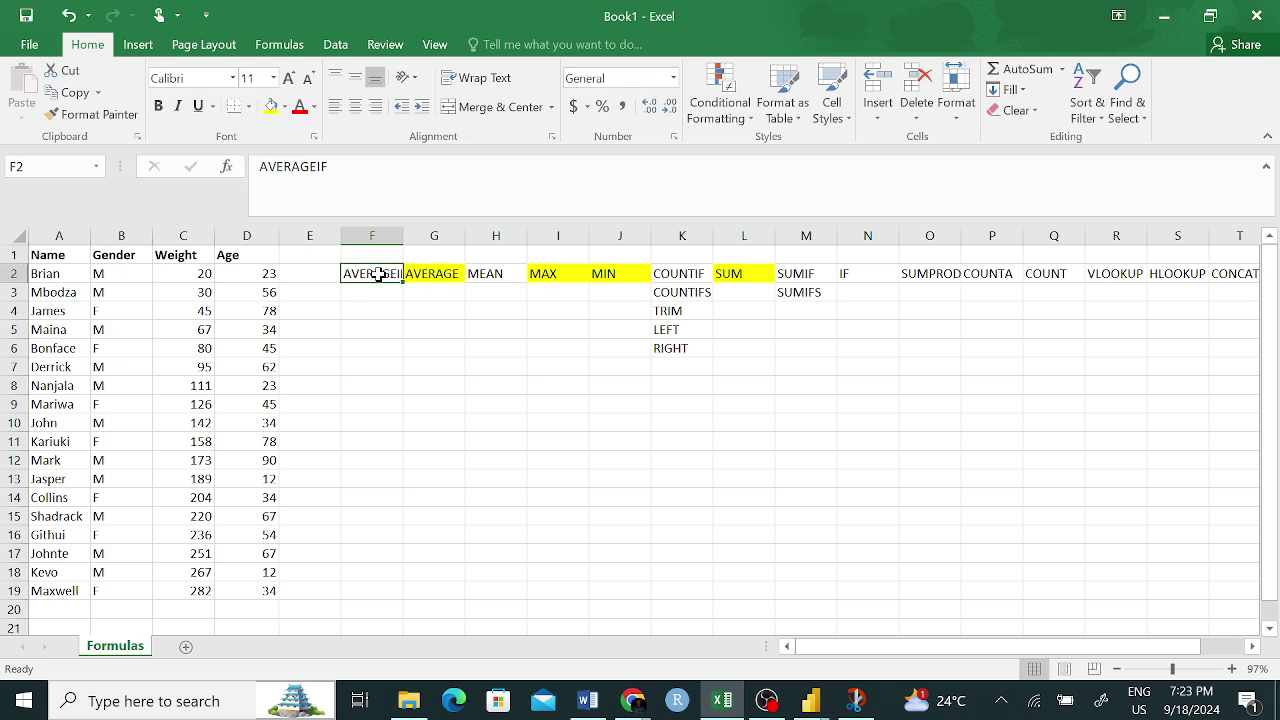
{"action": "left_click", "coordinate": [846, 279]}
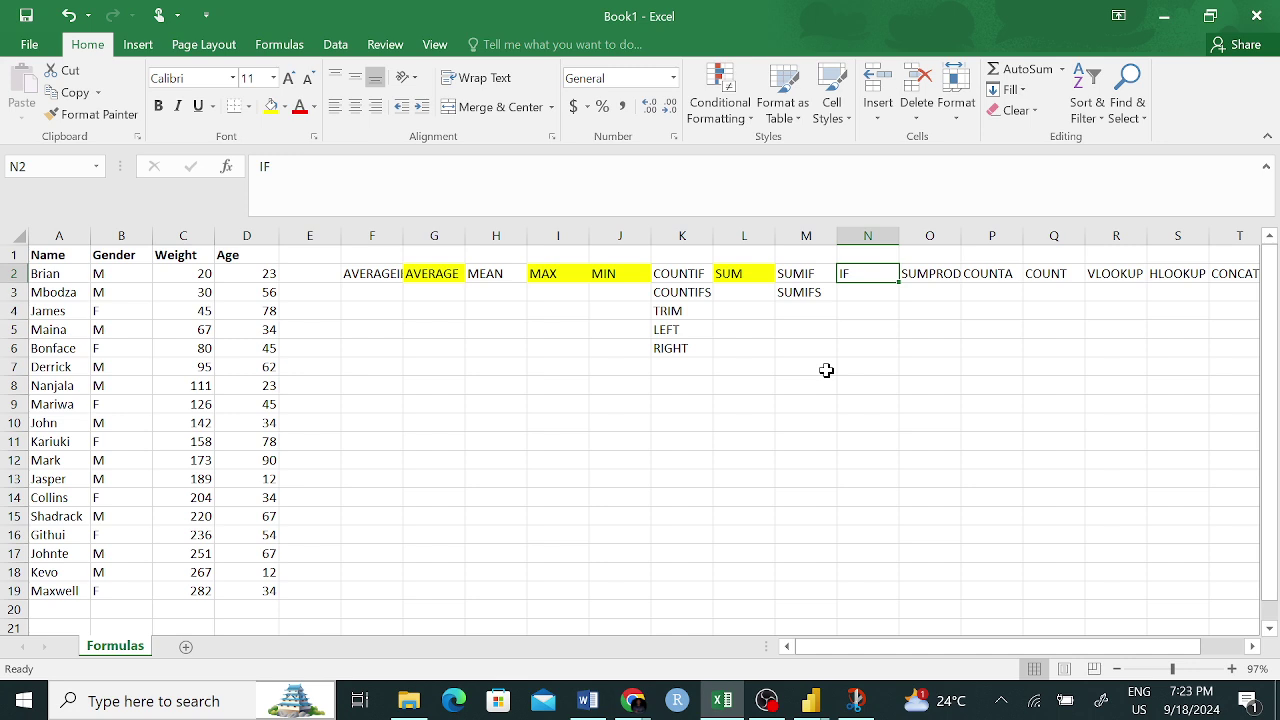
{"action": "left_click", "coordinate": [380, 276]}
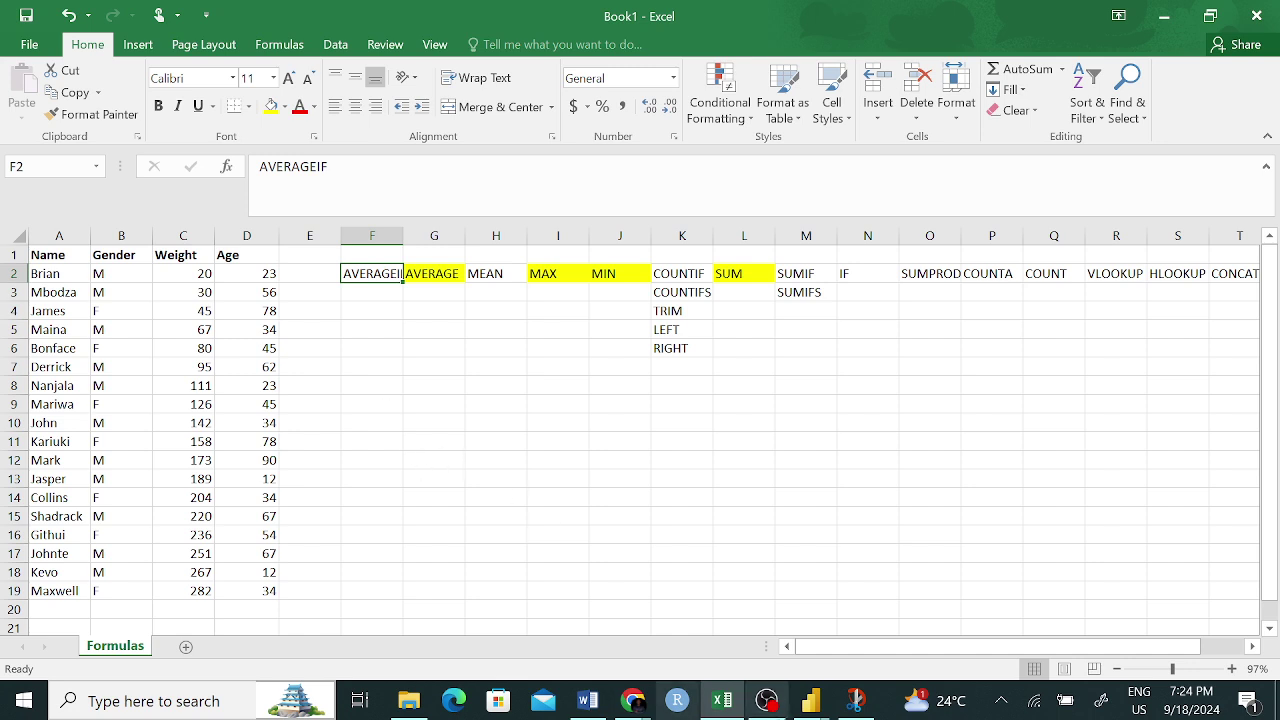
{"action": "left_click", "coordinate": [432, 278]}
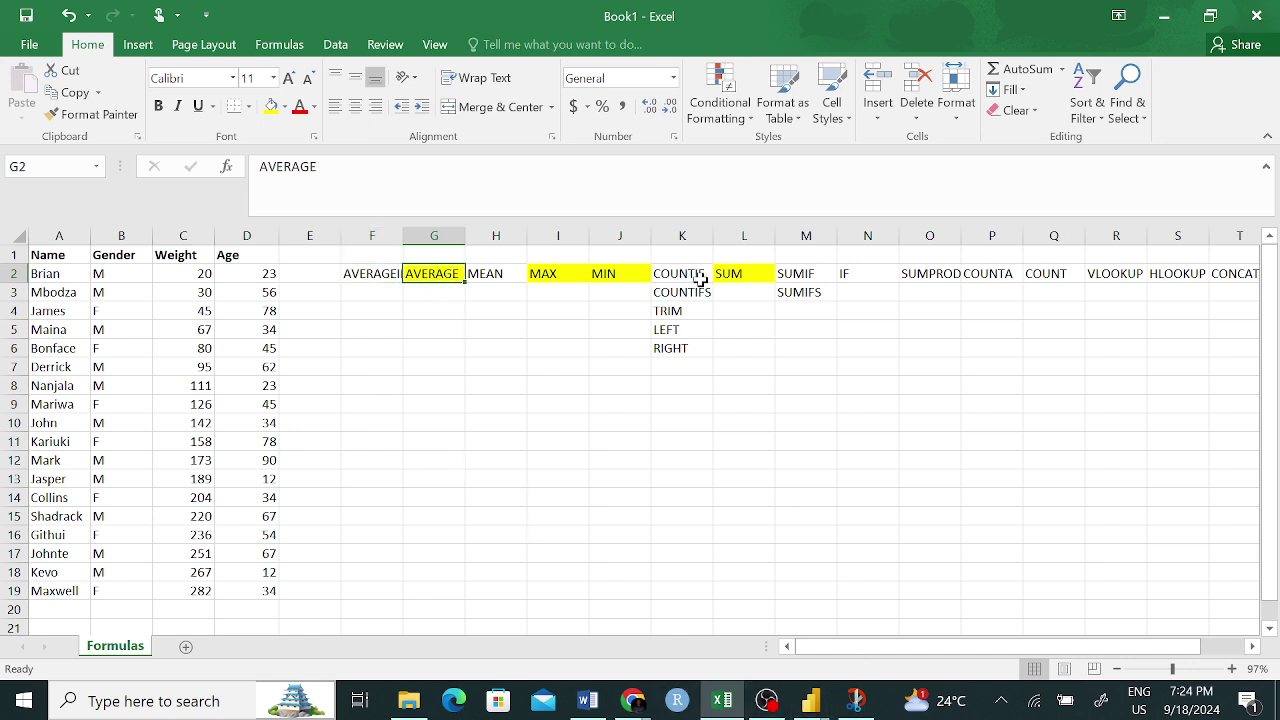
{"action": "left_click", "coordinate": [738, 276]}
{"action": "left_click", "coordinate": [1062, 277]}
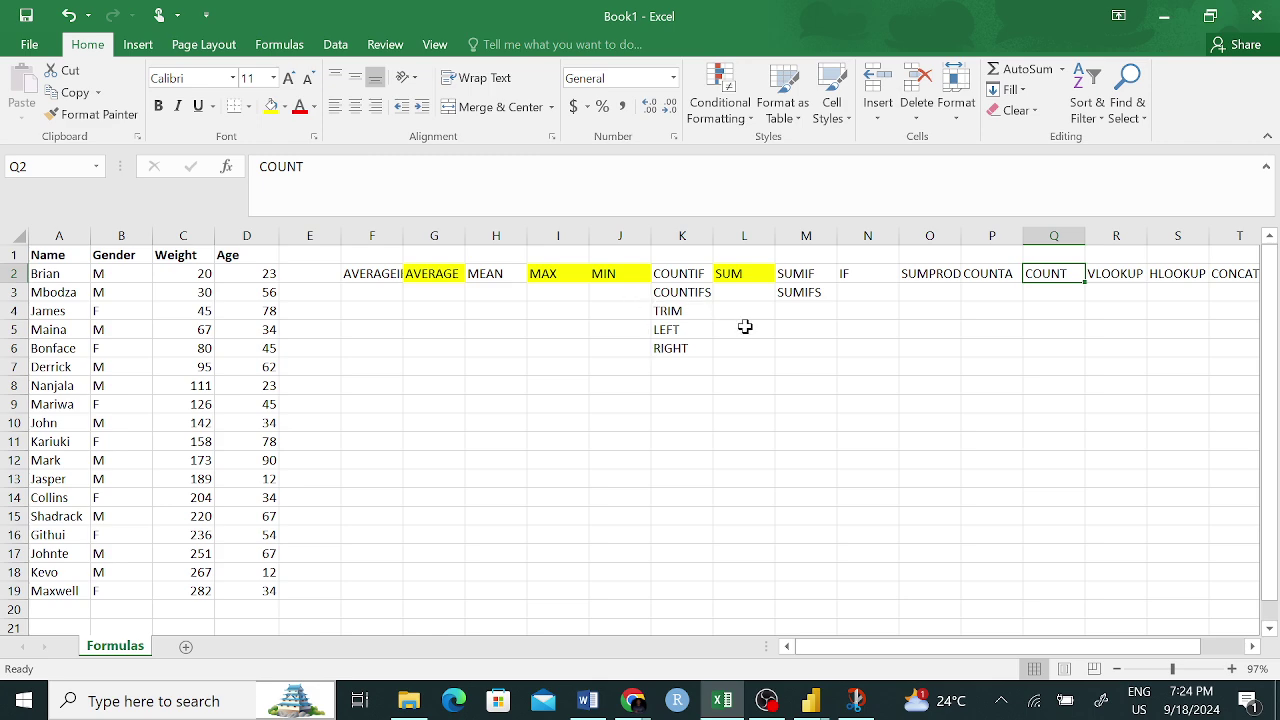
{"action": "scroll", "coordinate": [789, 317], "scroll_direction": "right", "scroll_amount": 3}
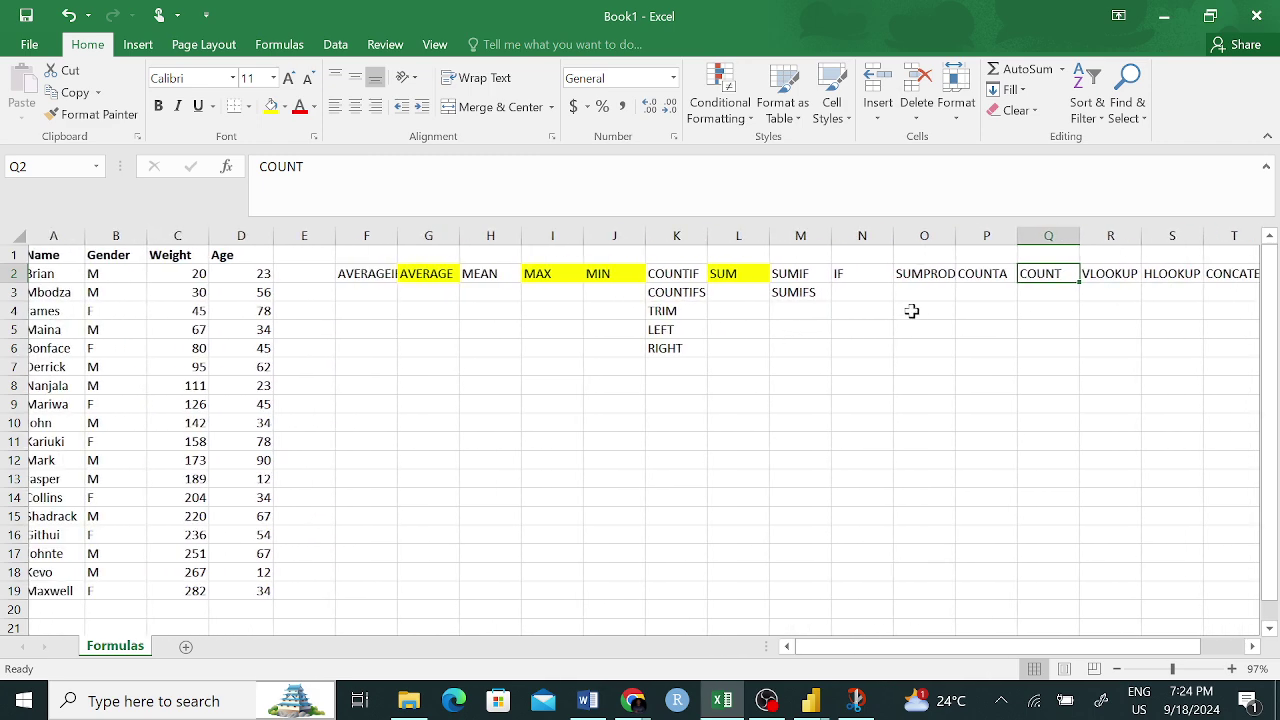
{"action": "scroll", "coordinate": [1000, 400], "scroll_direction": "right", "scroll_amount": 1}
{"action": "left_click", "coordinate": [1140, 275]}
{"action": "scroll", "coordinate": [1071, 289], "scroll_direction": "left", "scroll_amount": 2}
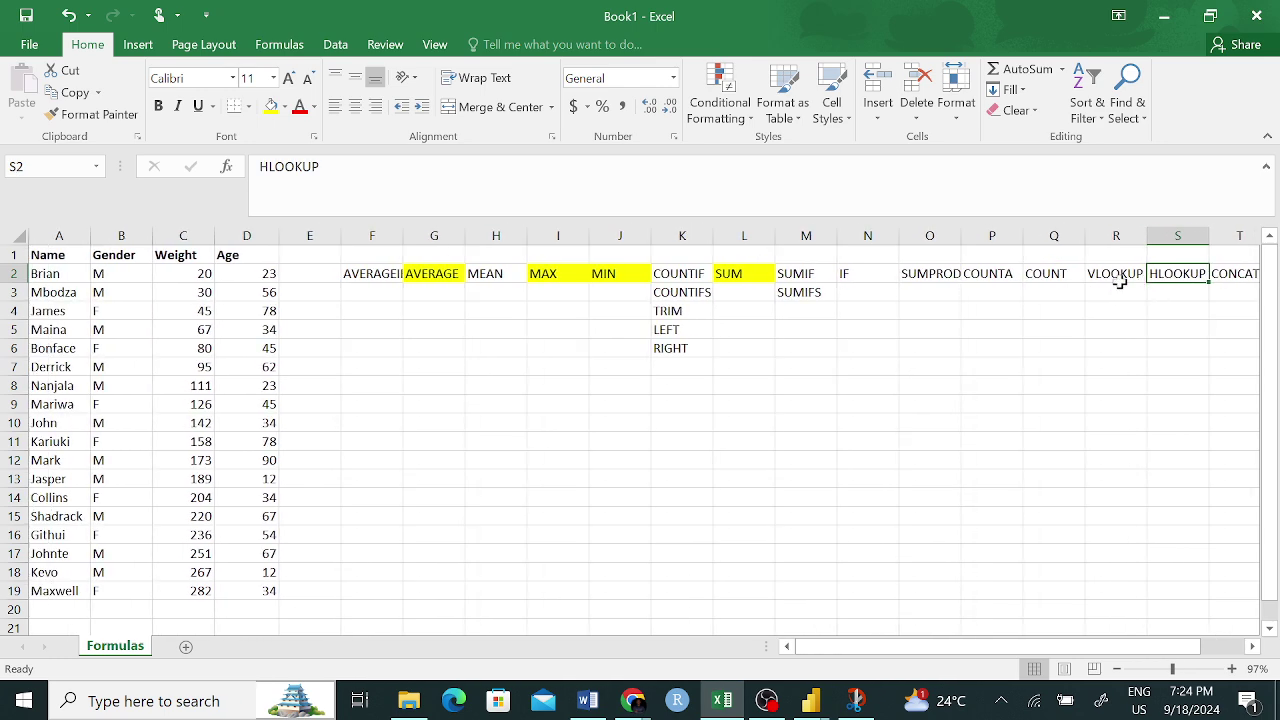
{"action": "left_click", "coordinate": [1118, 278]}
{"action": "left_click", "coordinate": [1170, 275]}
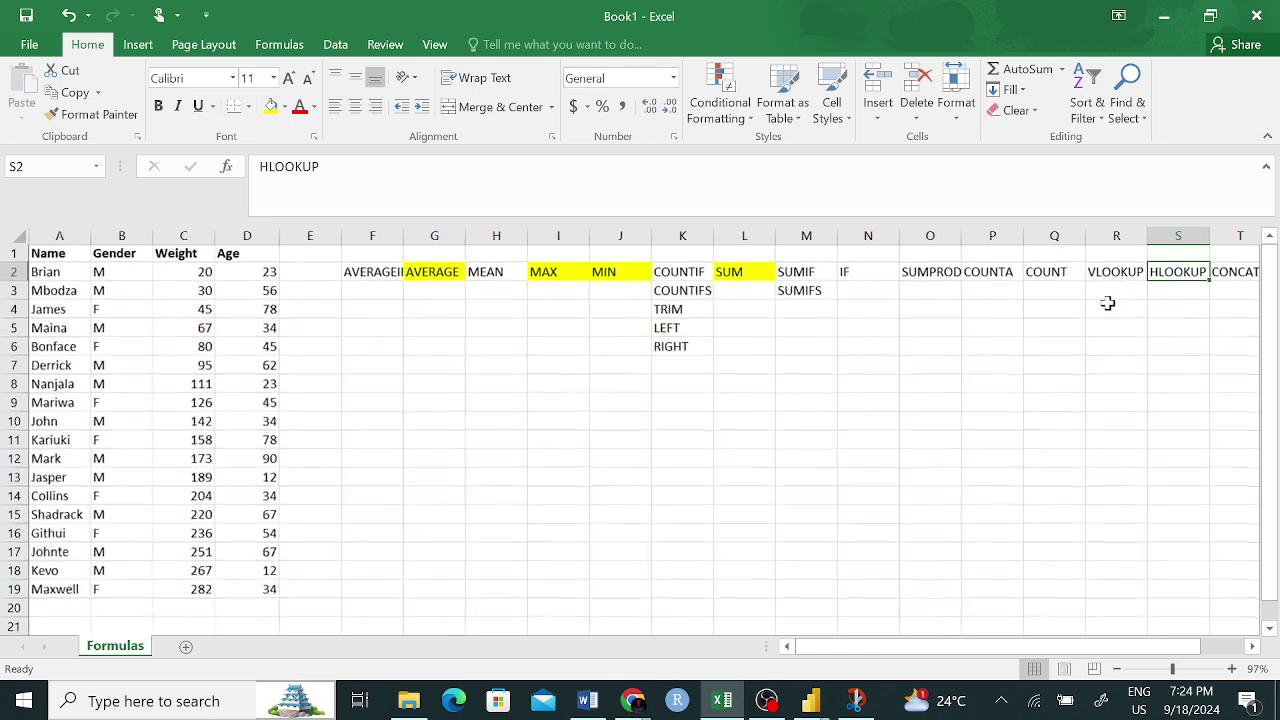
{"action": "scroll", "coordinate": [1130, 300], "scroll_direction": "right", "scroll_amount": 1}
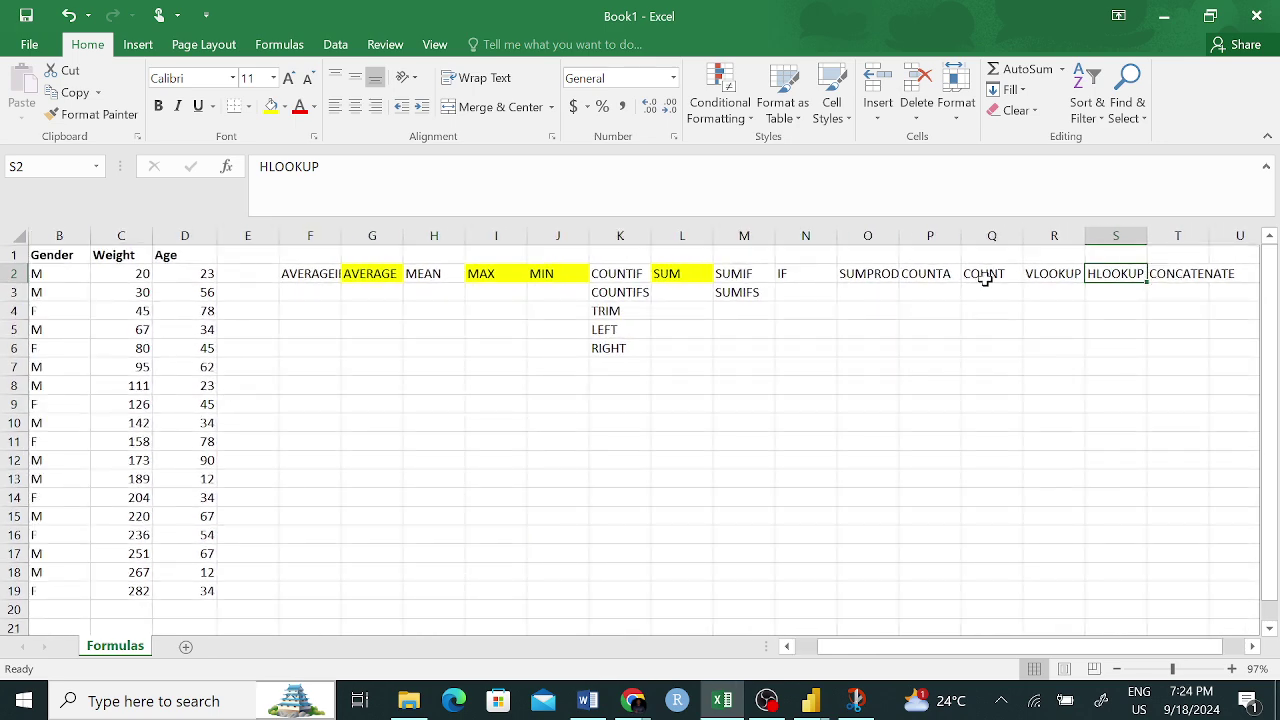
{"action": "left_click", "coordinate": [985, 279]}
{"action": "scroll", "coordinate": [966, 320], "scroll_direction": "left", "scroll_amount": 1}
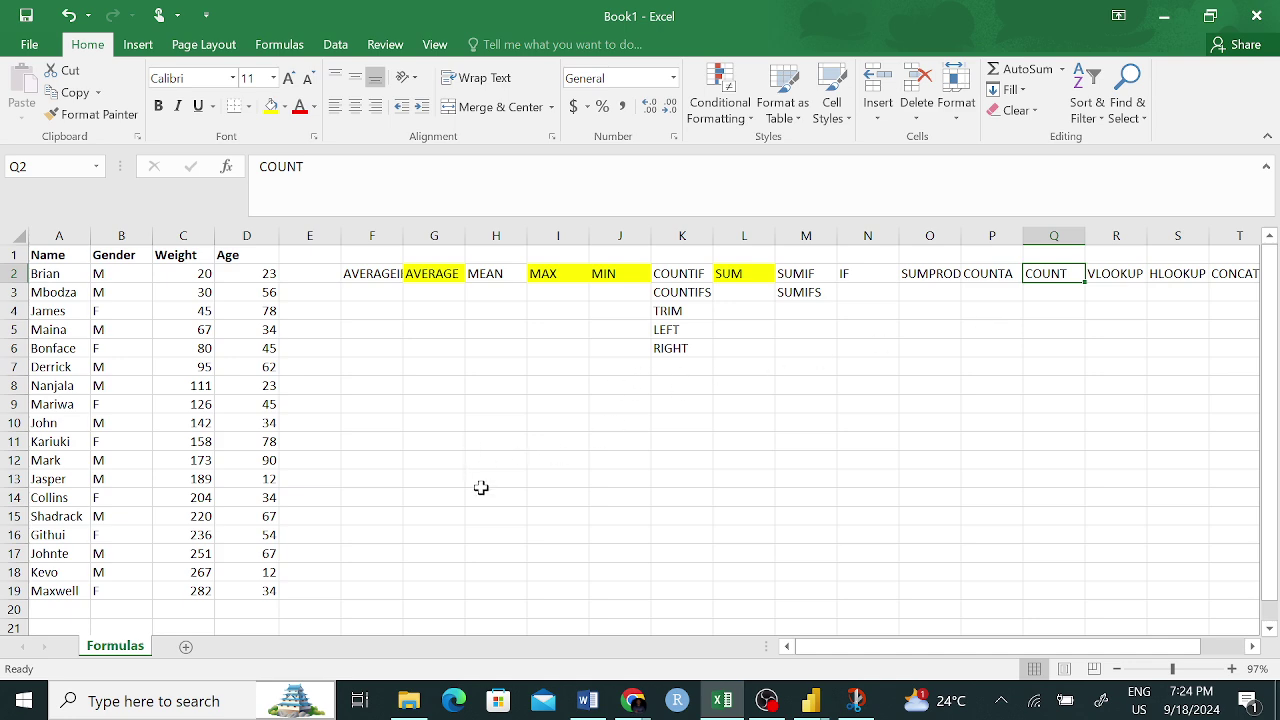
{"action": "left_click", "coordinate": [373, 480]}
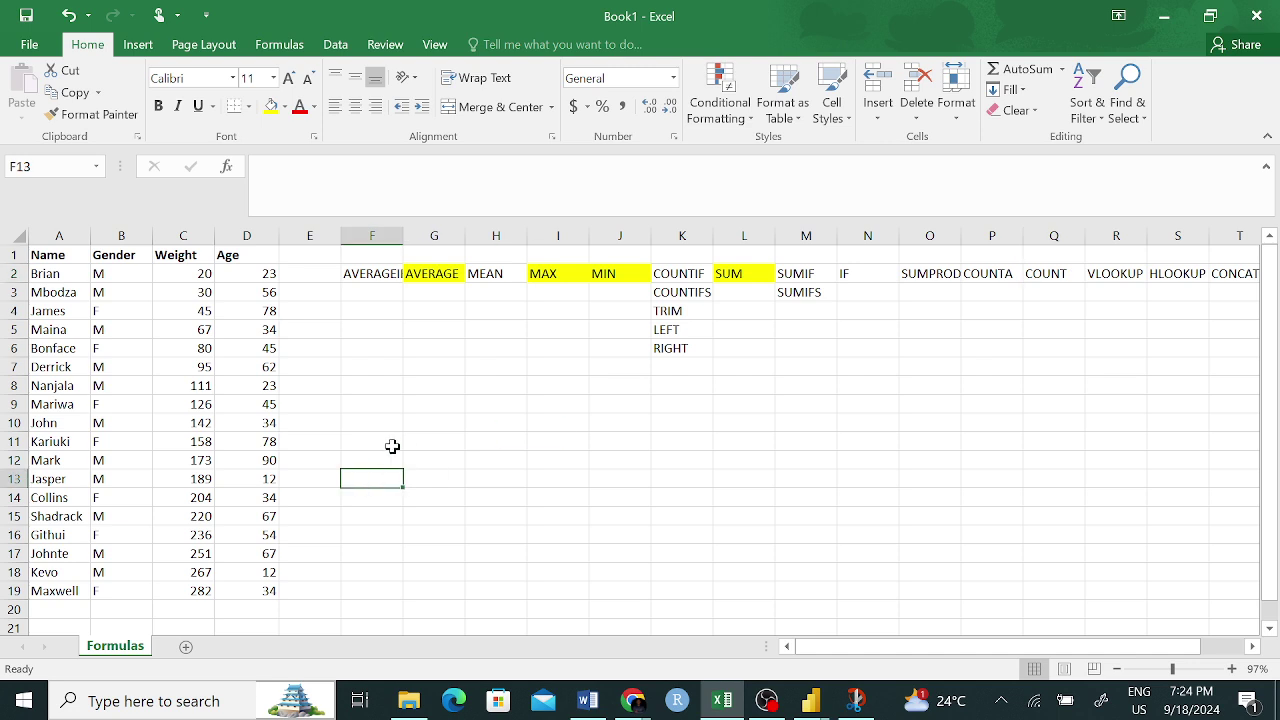
- Label F11 'COUNT' and G11 'COUNTA'
{"action": "left_click", "coordinate": [381, 438]}
{"action": "type", "text": "CO"}
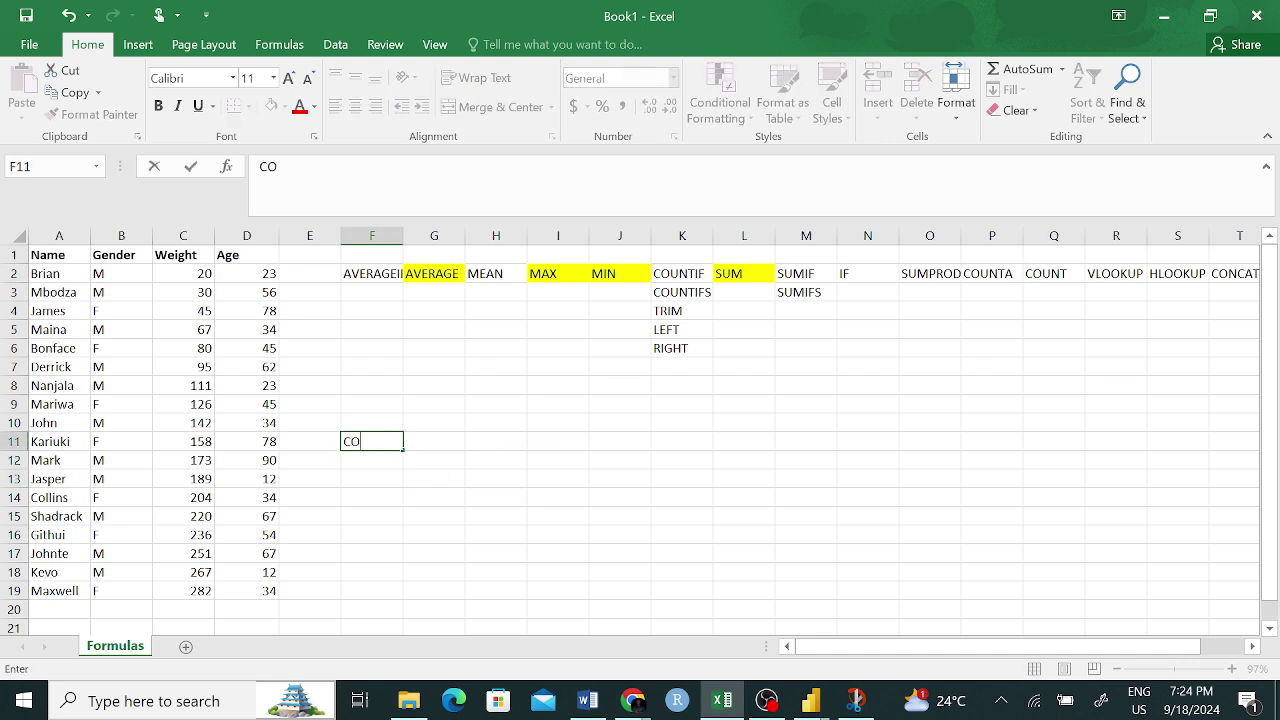
{"action": "type", "text": "UNT"}
{"action": "left_click", "coordinate": [383, 494]}
{"action": "left_click", "coordinate": [439, 440]}
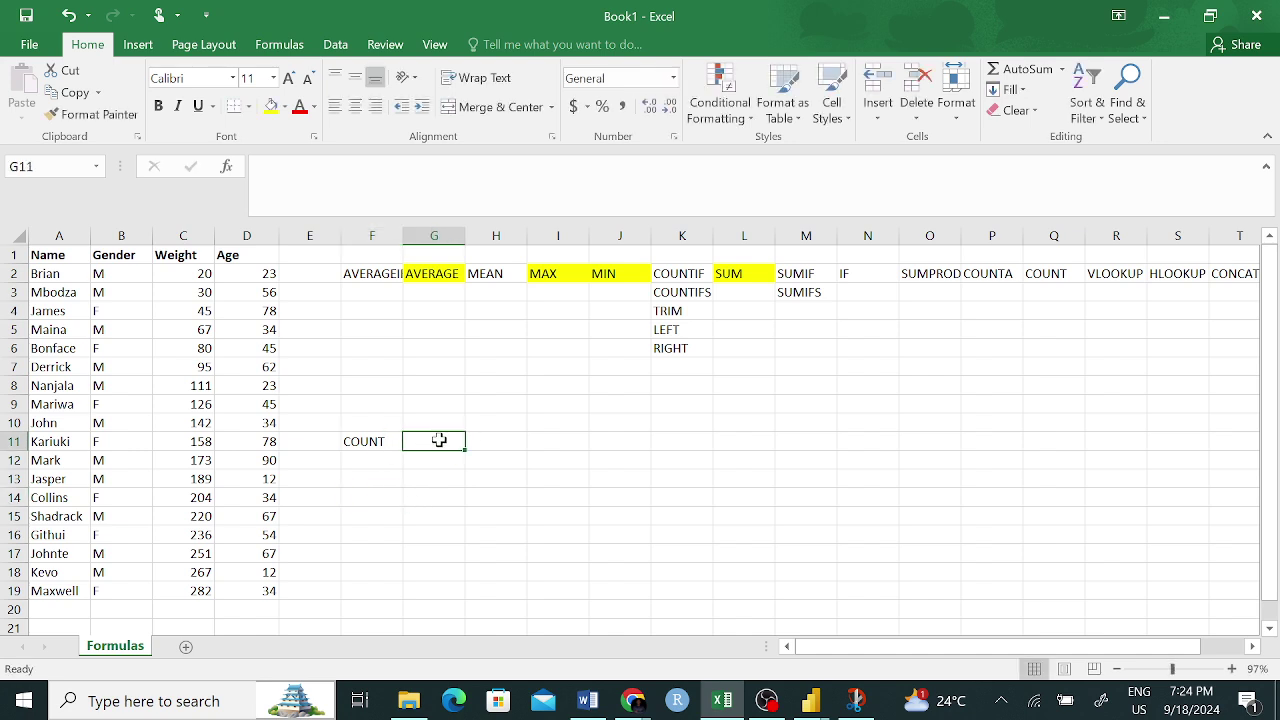
{"action": "type", "text": "C"}
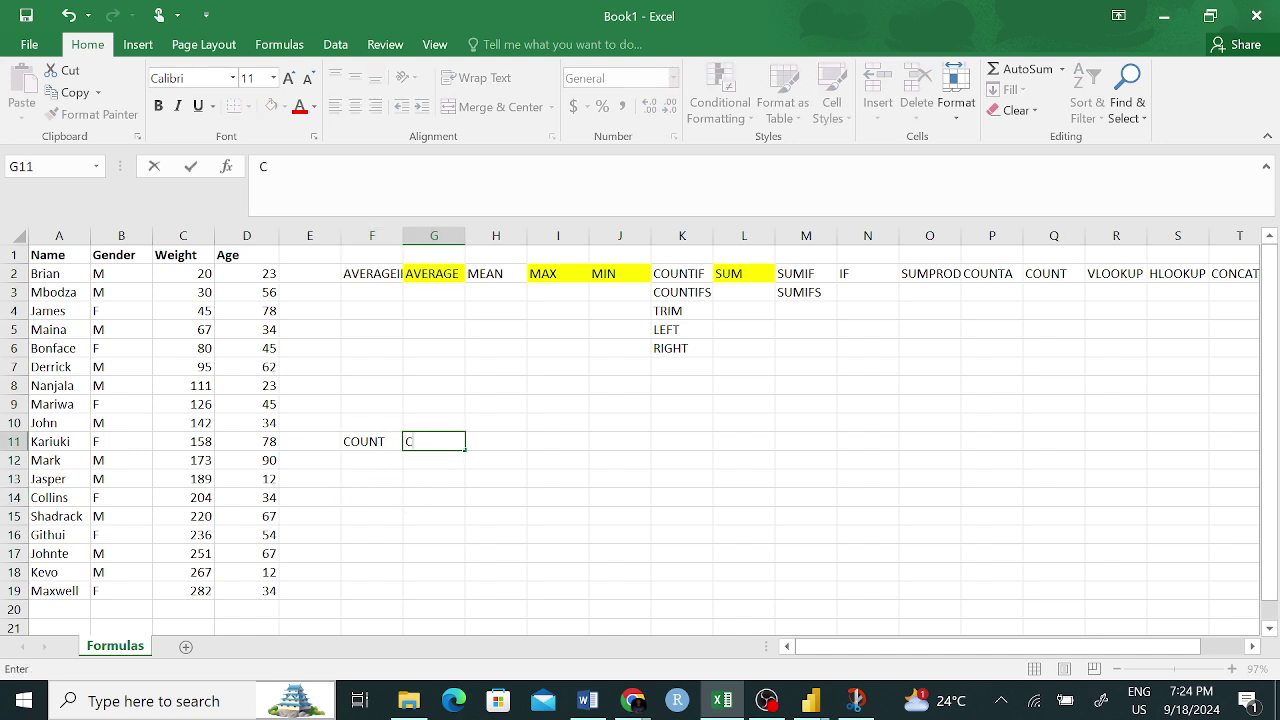
{"action": "type", "text": "OUNTA"}
{"action": "left_click", "coordinate": [683, 516]}
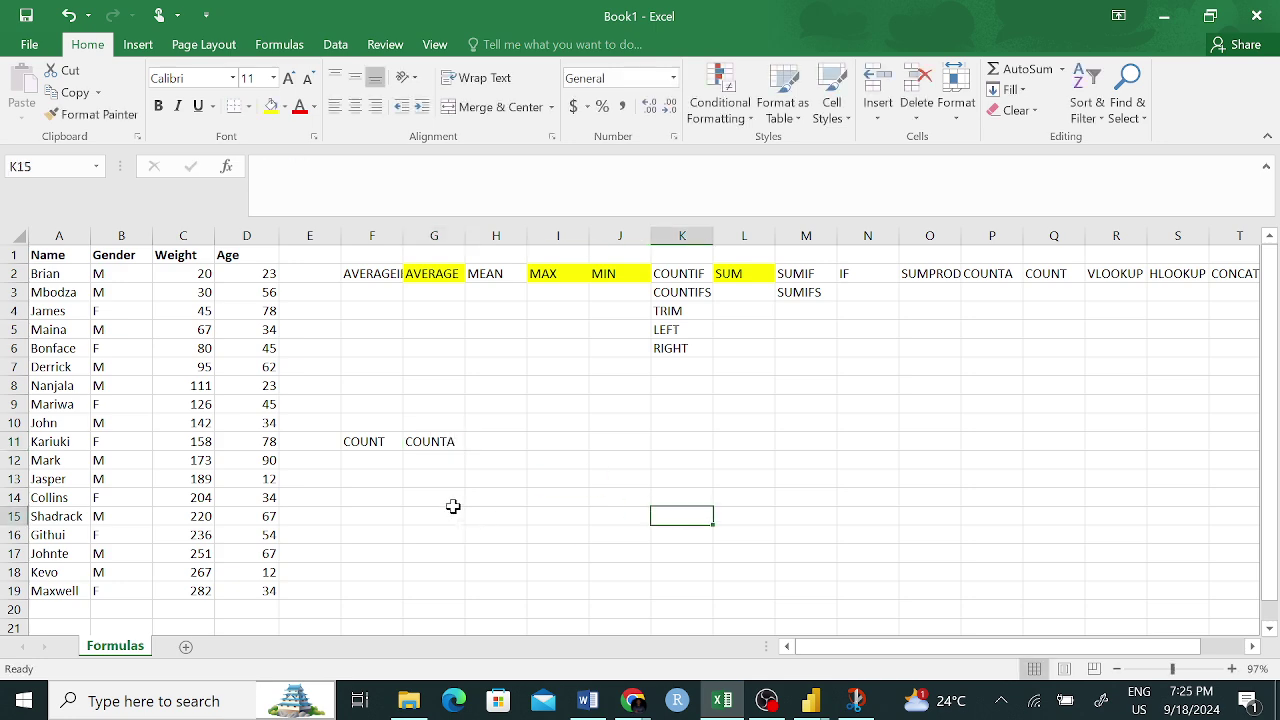
- Clear the Weight value in C12 and review row 12's cells
{"action": "left_click", "coordinate": [197, 442]}
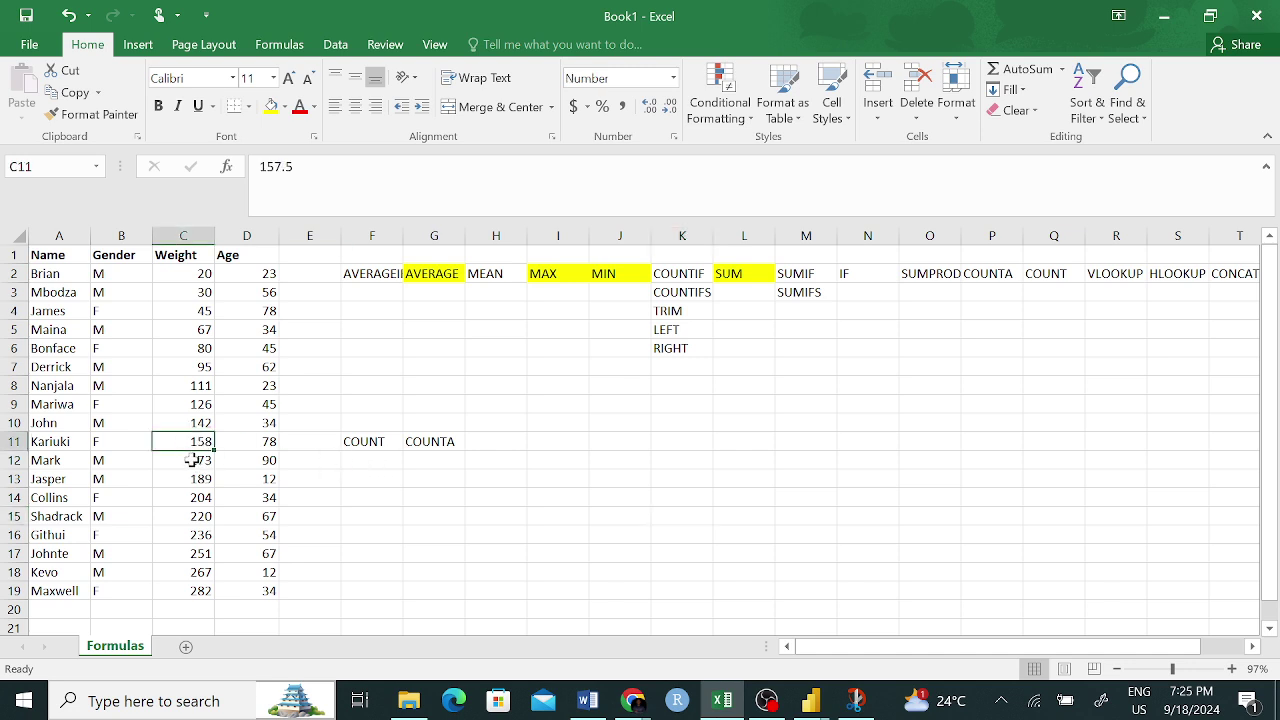
{"action": "left_click", "coordinate": [194, 460]}
{"action": "key", "text": "Delete"}
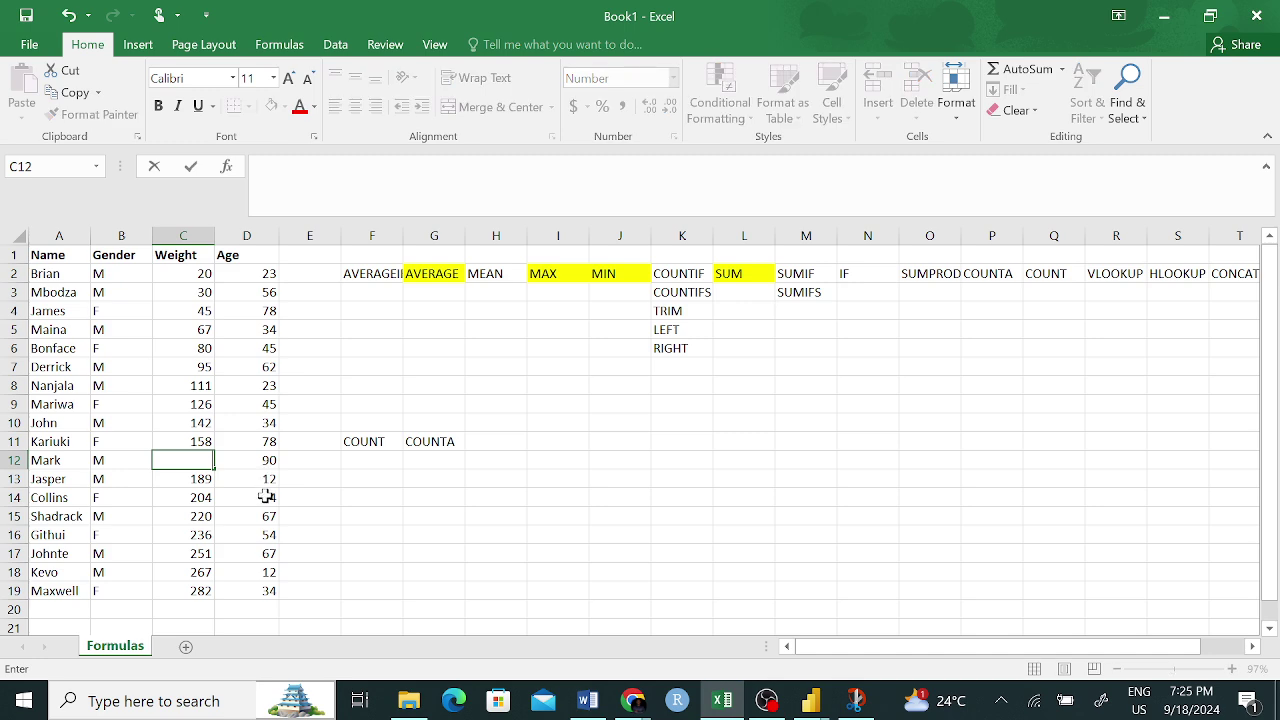
{"action": "left_click", "coordinate": [247, 532]}
{"action": "left_click", "coordinate": [194, 460]}
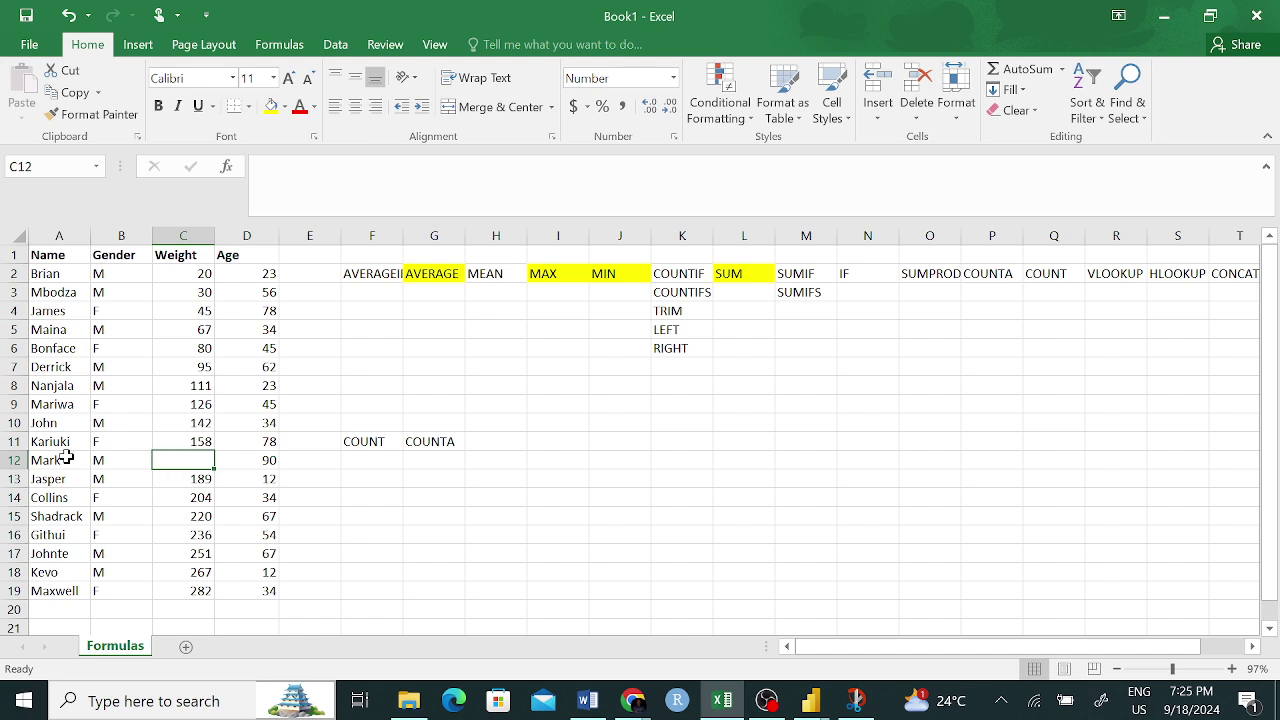
{"action": "left_click", "coordinate": [110, 460]}
{"action": "left_click", "coordinate": [188, 459]}
{"action": "left_click", "coordinate": [270, 461]}
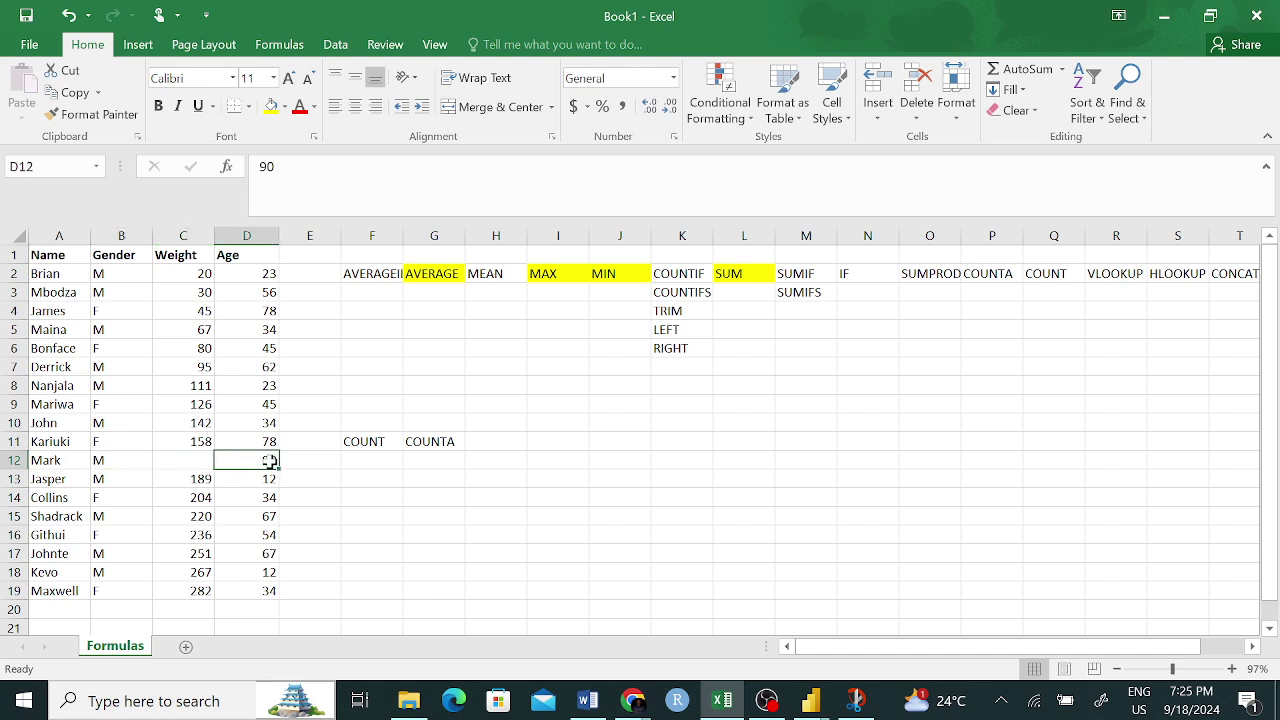
{"action": "left_click", "coordinate": [374, 460]}
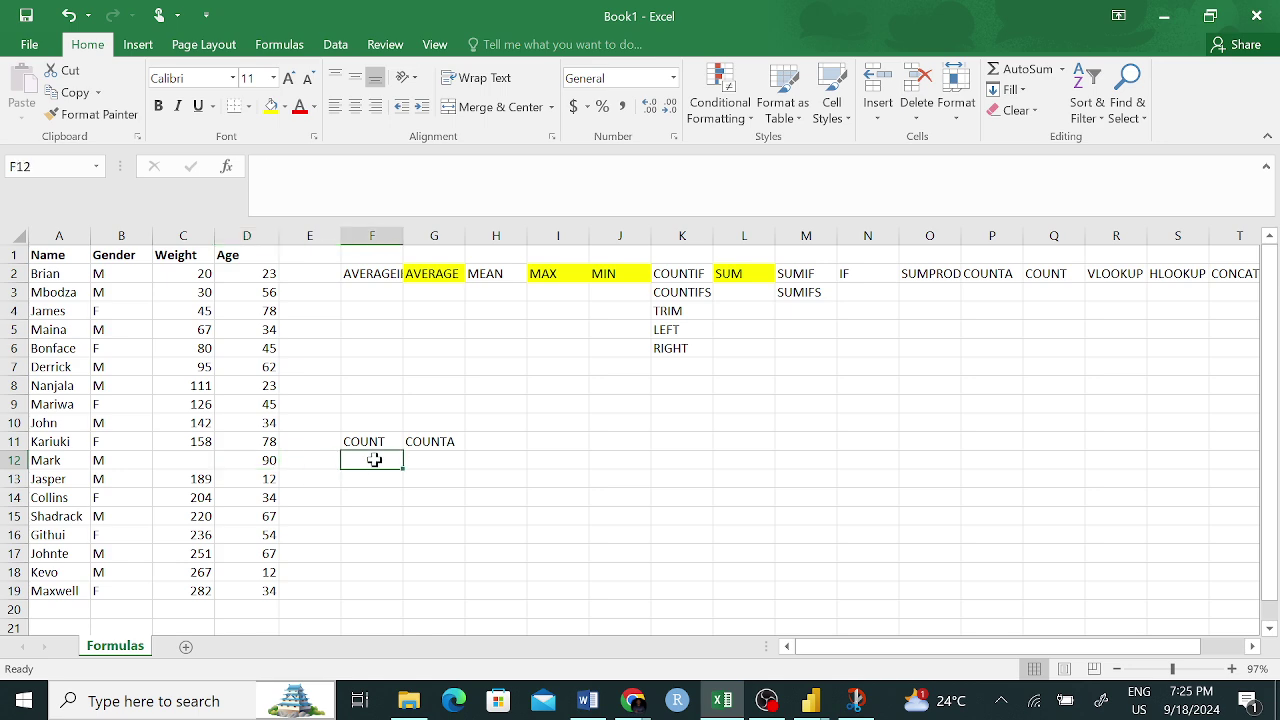
- Enter =COUNT(A12:D12) in F12, giving 1
{"action": "type", "text": "=COUN"}
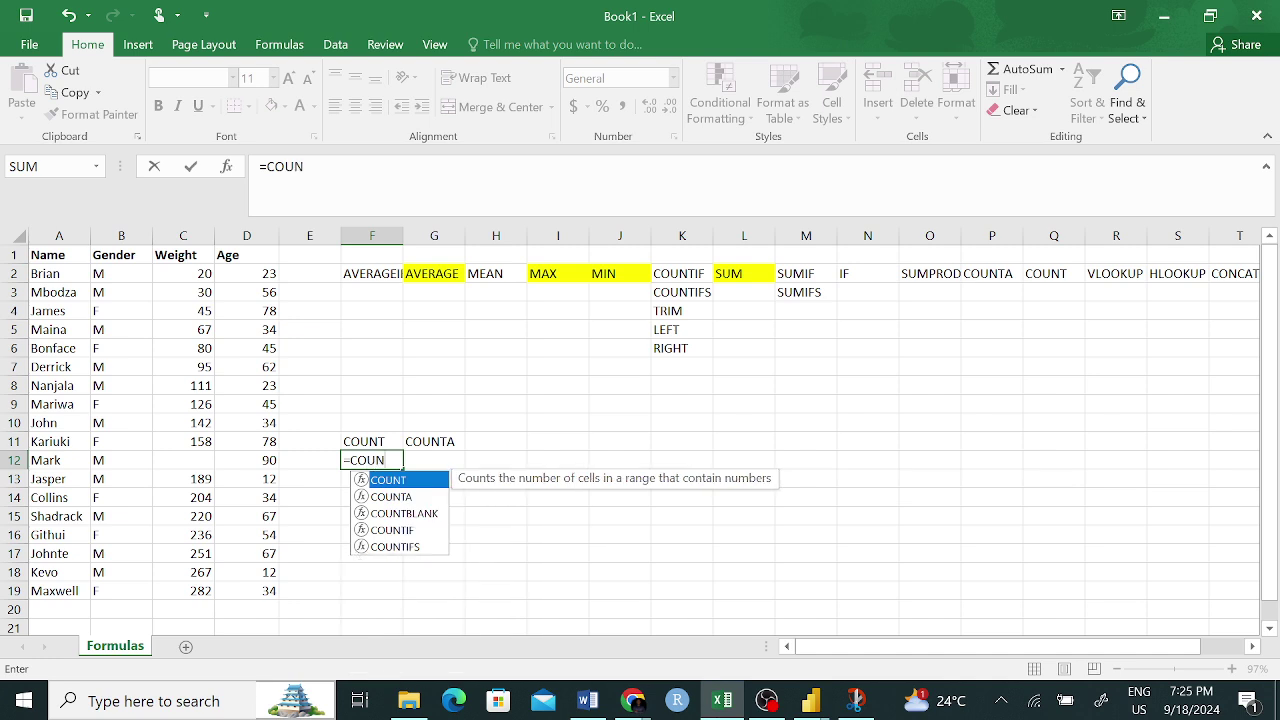
{"action": "key", "text": "Tab"}
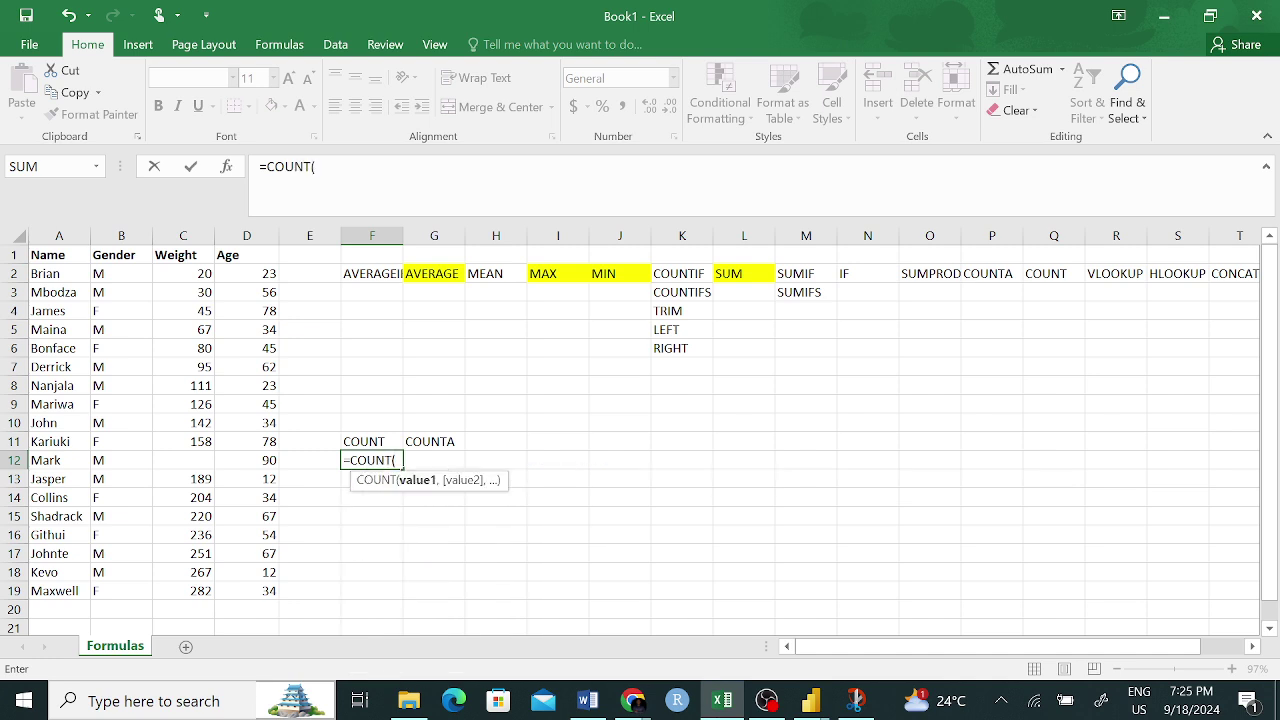
{"action": "left_click_drag", "start_coordinate": [55, 460], "coordinate": [234, 468]}
{"action": "type", "text": ")"}
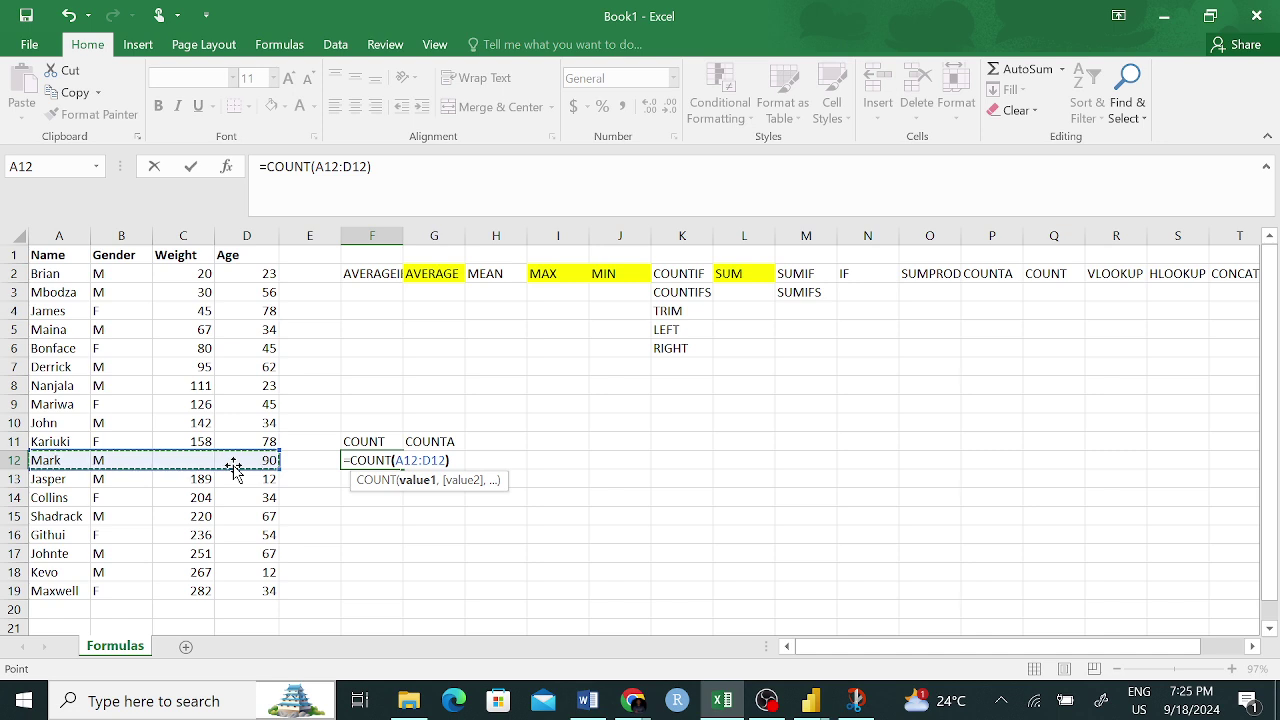
{"action": "key", "text": "Return"}
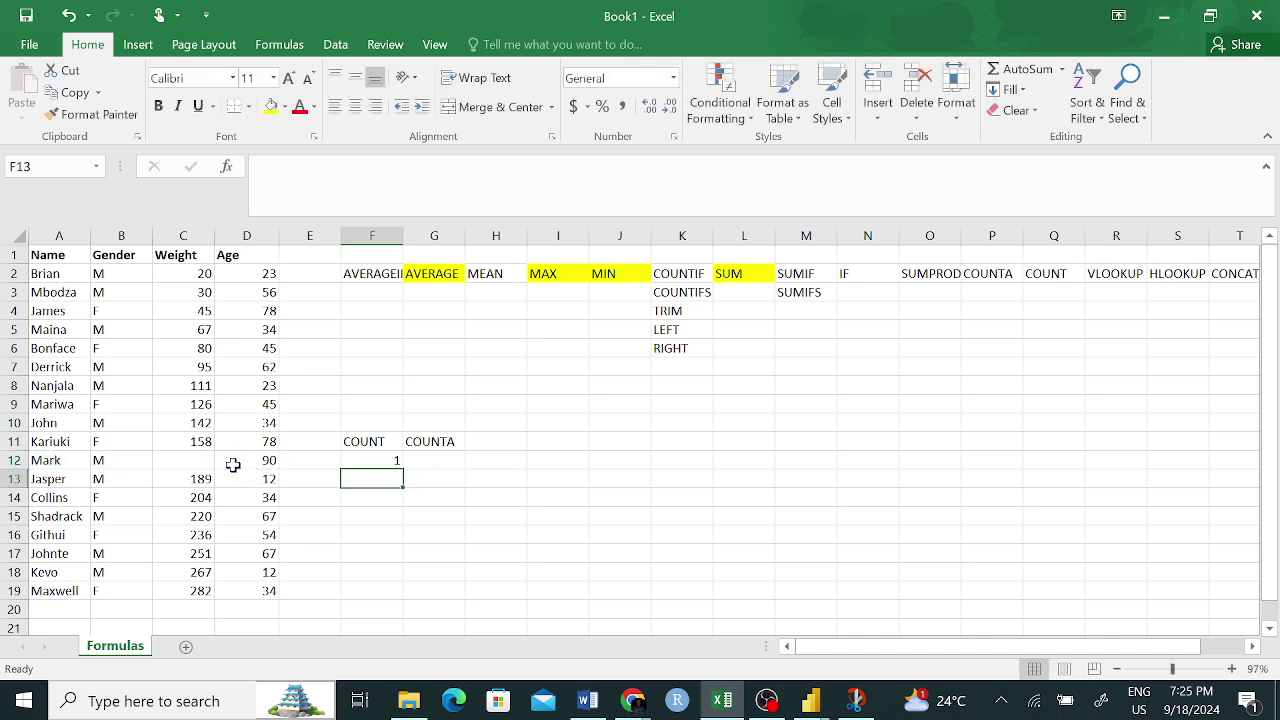
{"action": "left_click", "coordinate": [387, 458]}
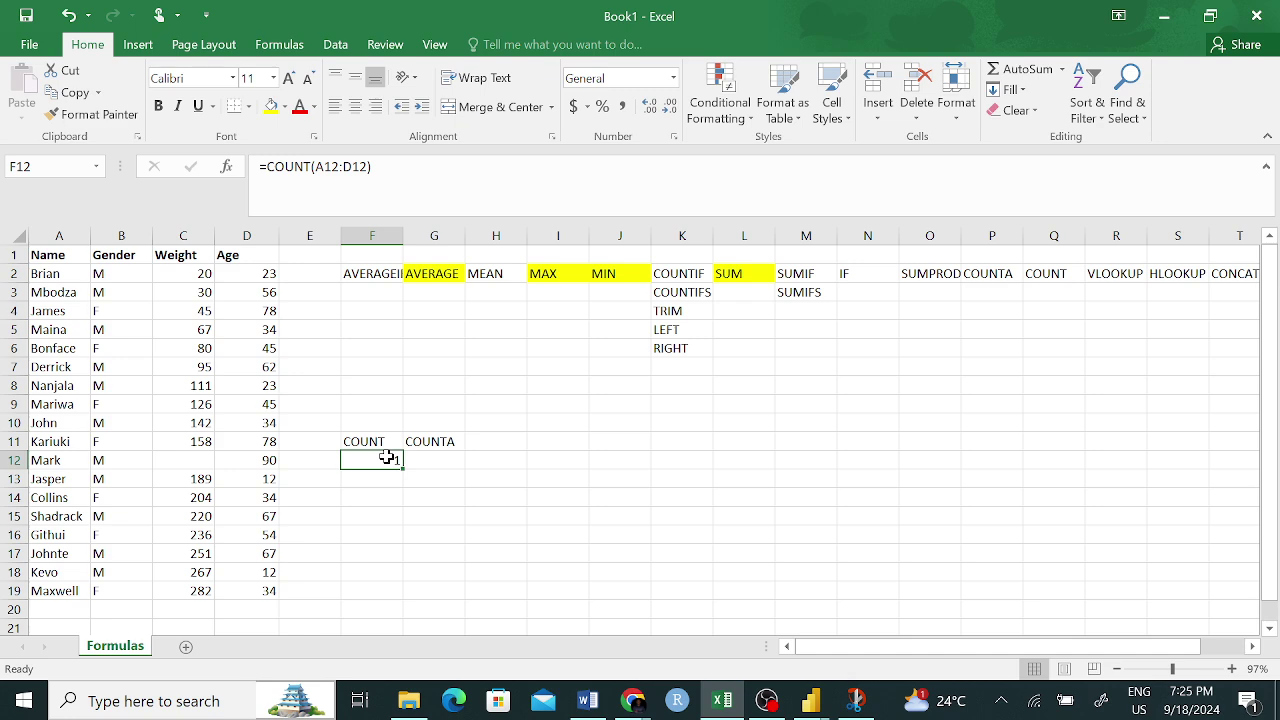
- Enter =COUNTA(A12:D12) in G12, giving 3
{"action": "left_click", "coordinate": [442, 461]}
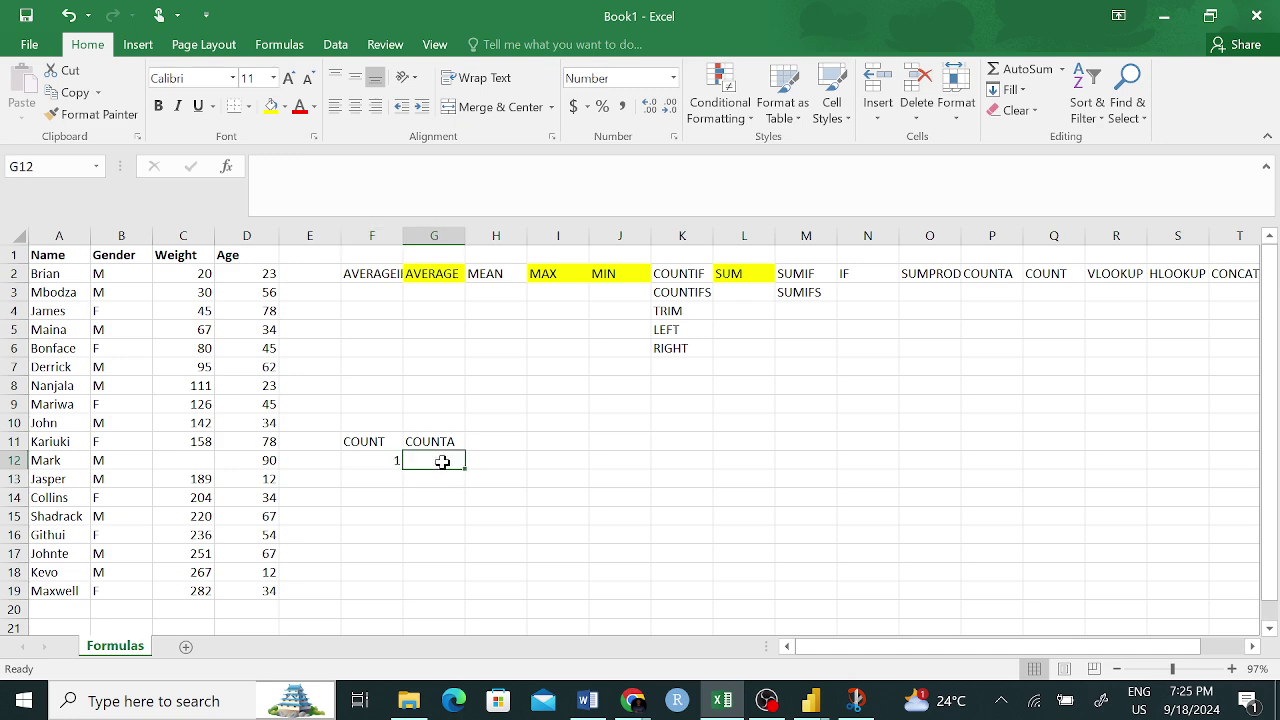
{"action": "type", "text": "="}
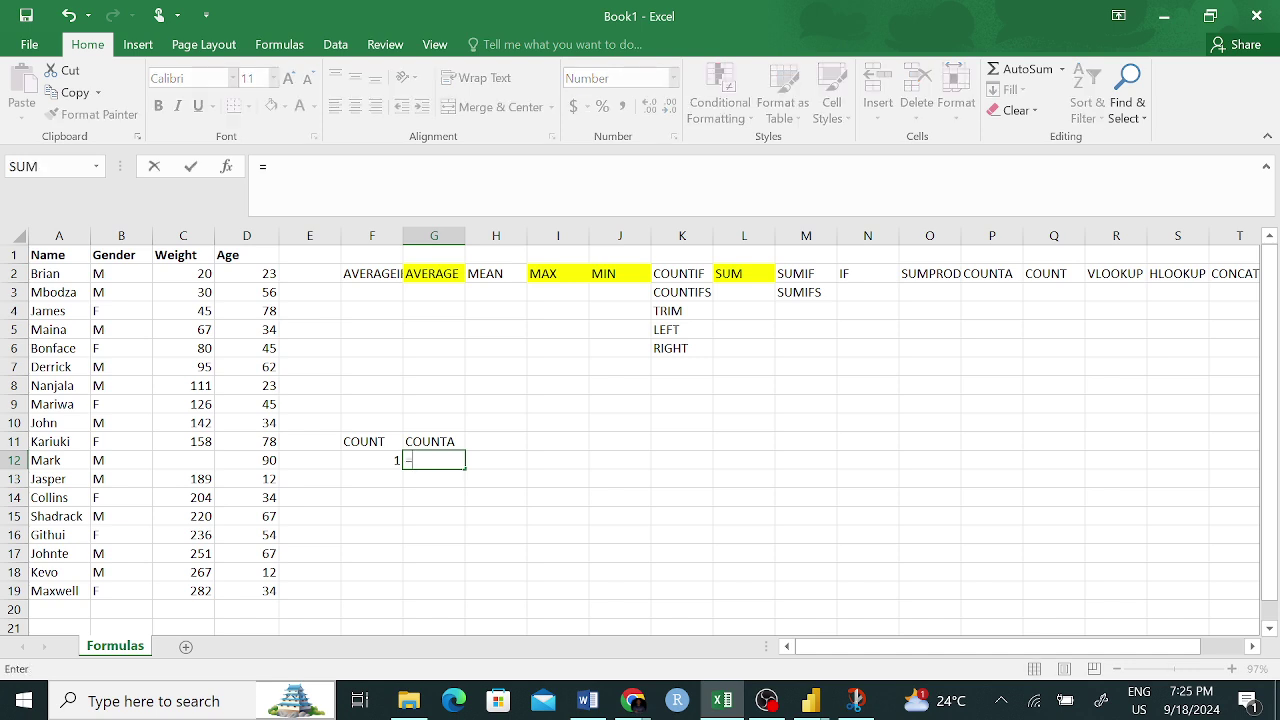
{"action": "type", "text": "COUNTA"}
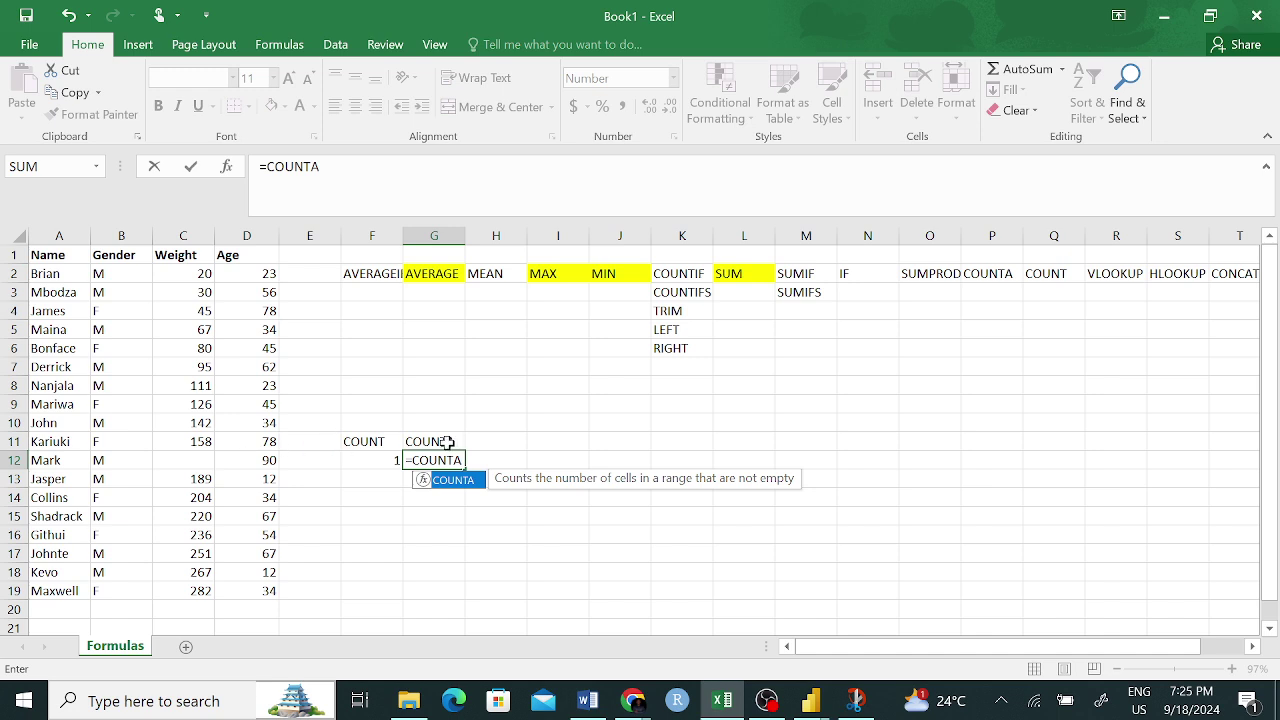
{"action": "type", "text": "("}
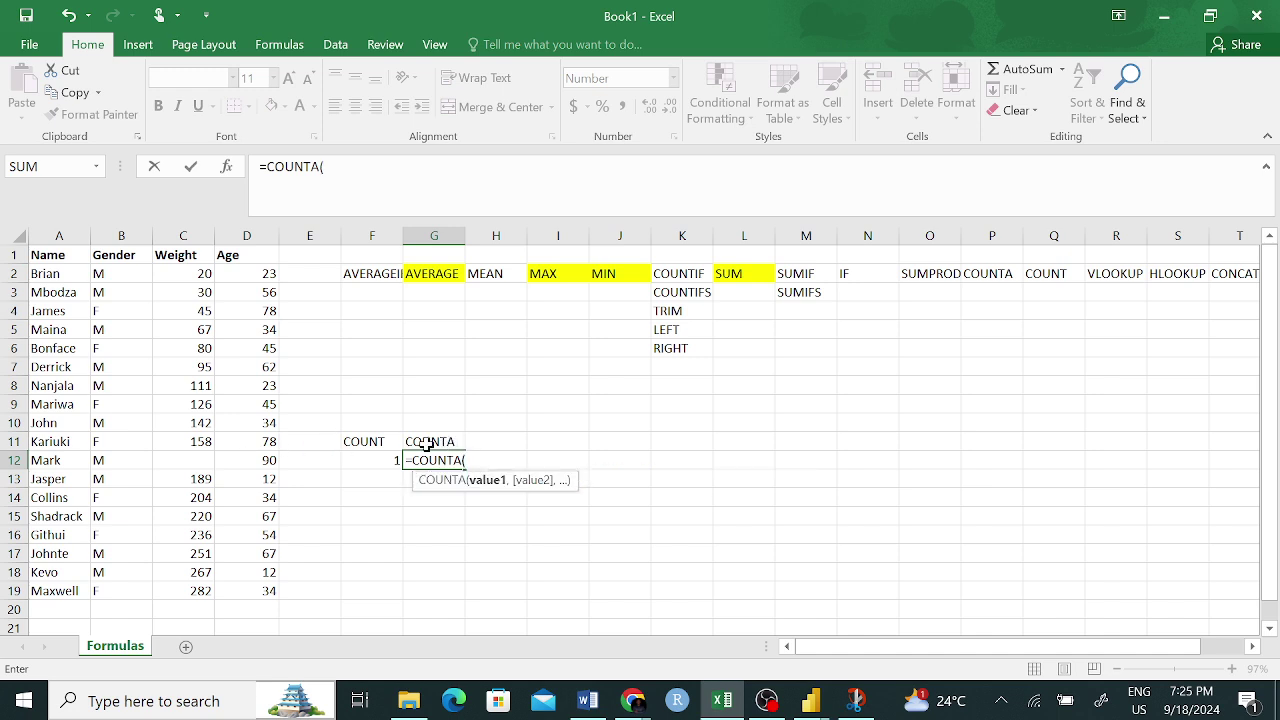
{"action": "left_click_drag", "start_coordinate": [110, 458], "coordinate": [244, 458]}
{"action": "type", "text": ")"}
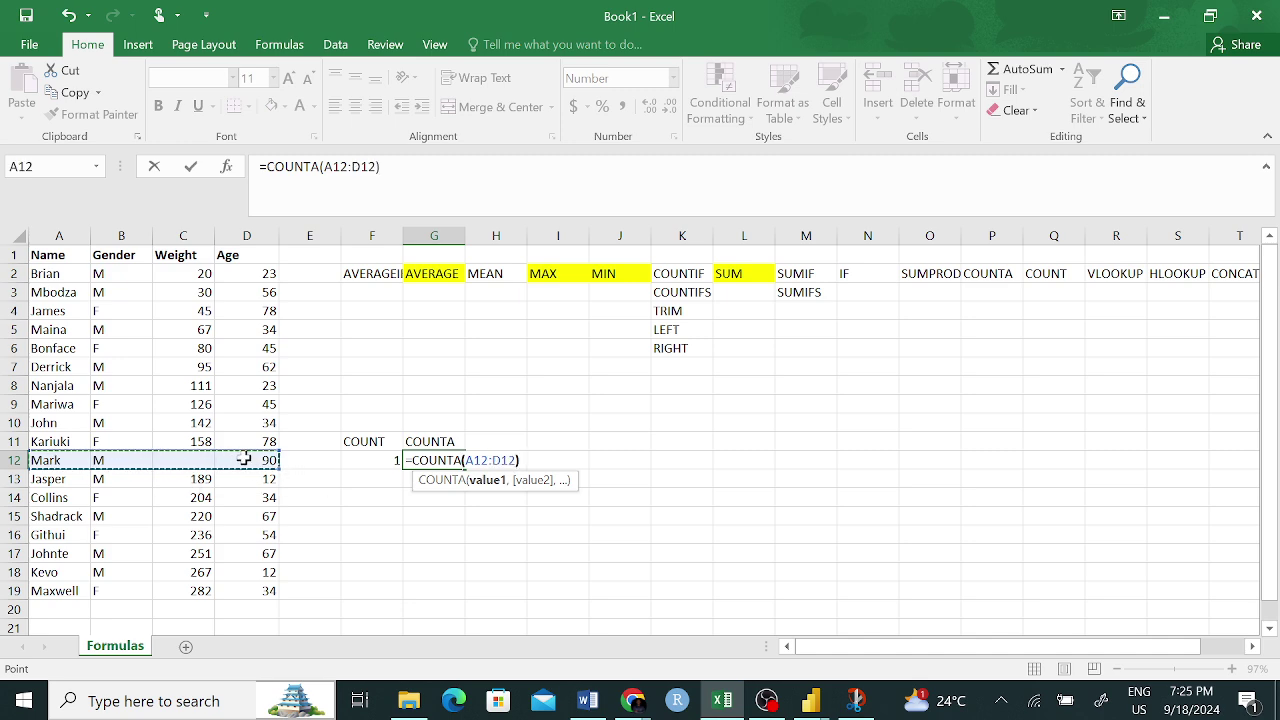
{"action": "key", "text": "Return"}
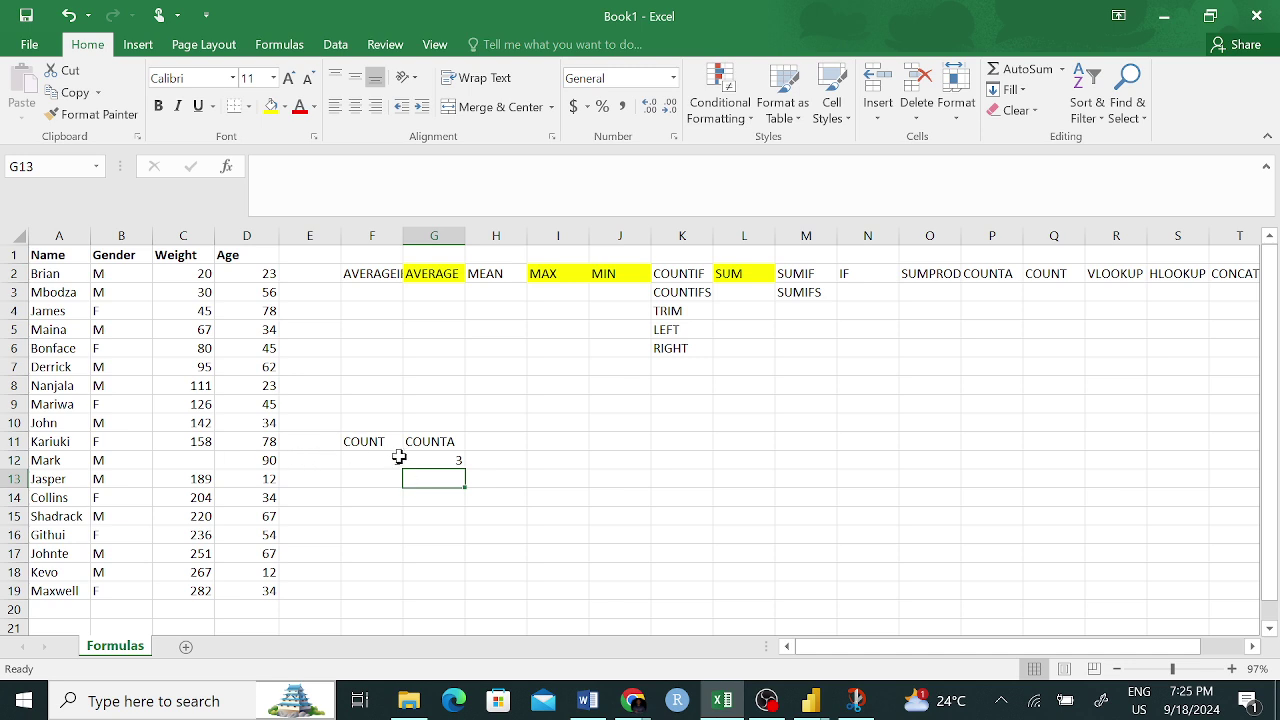
{"action": "left_click", "coordinate": [458, 461]}
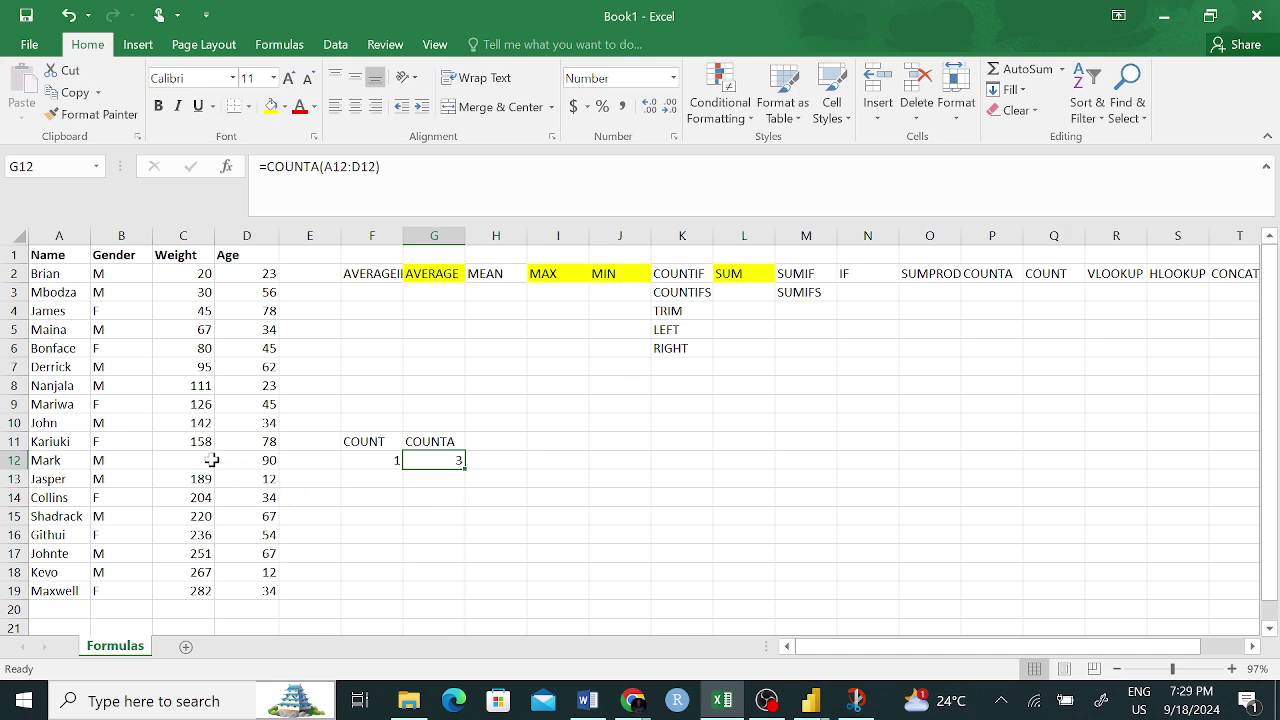
- Show the ranges in the COUNT formula in F12 and the COUNTA formula in G12
{"action": "left_click", "coordinate": [361, 443]}
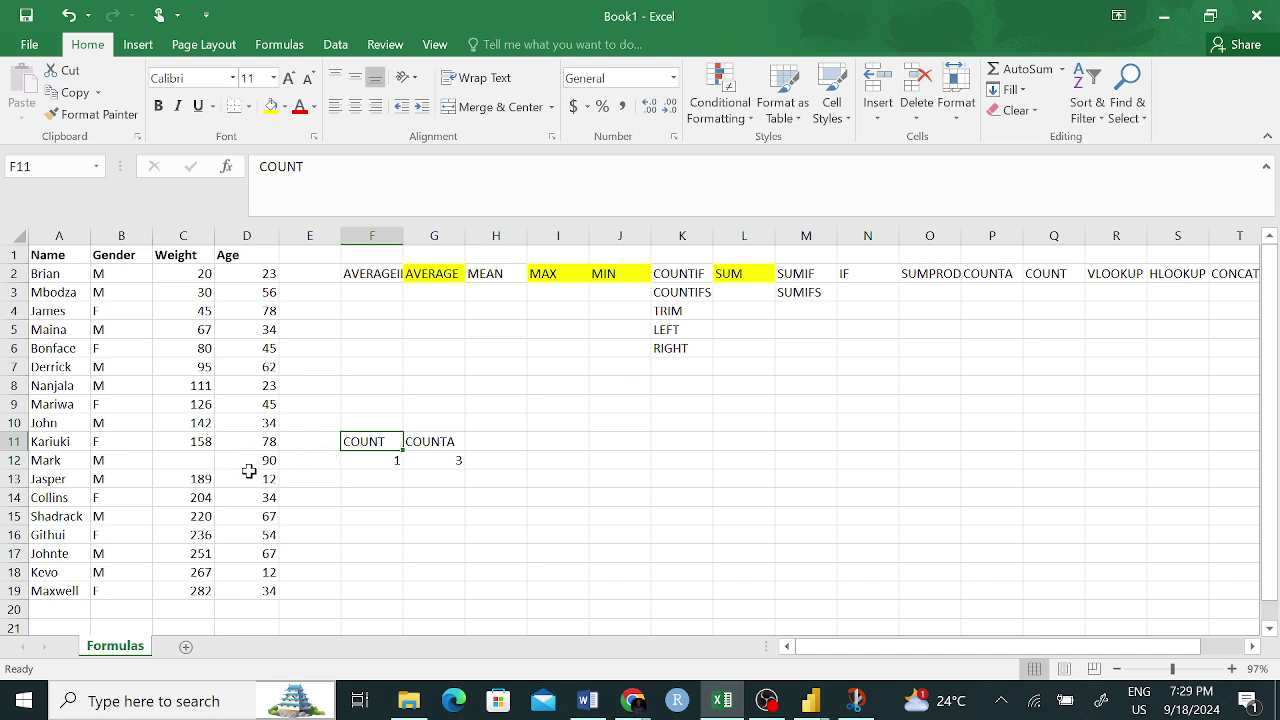
{"action": "left_click", "coordinate": [390, 462]}
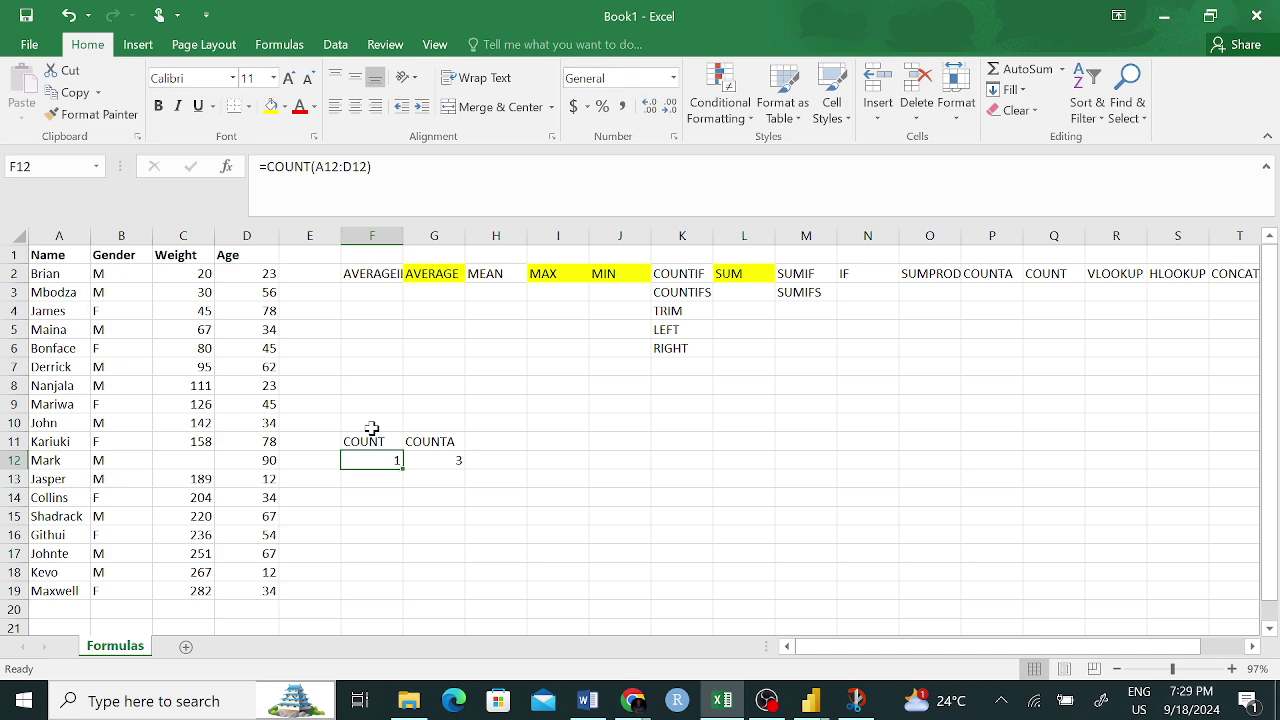
{"action": "key", "text": "F2"}
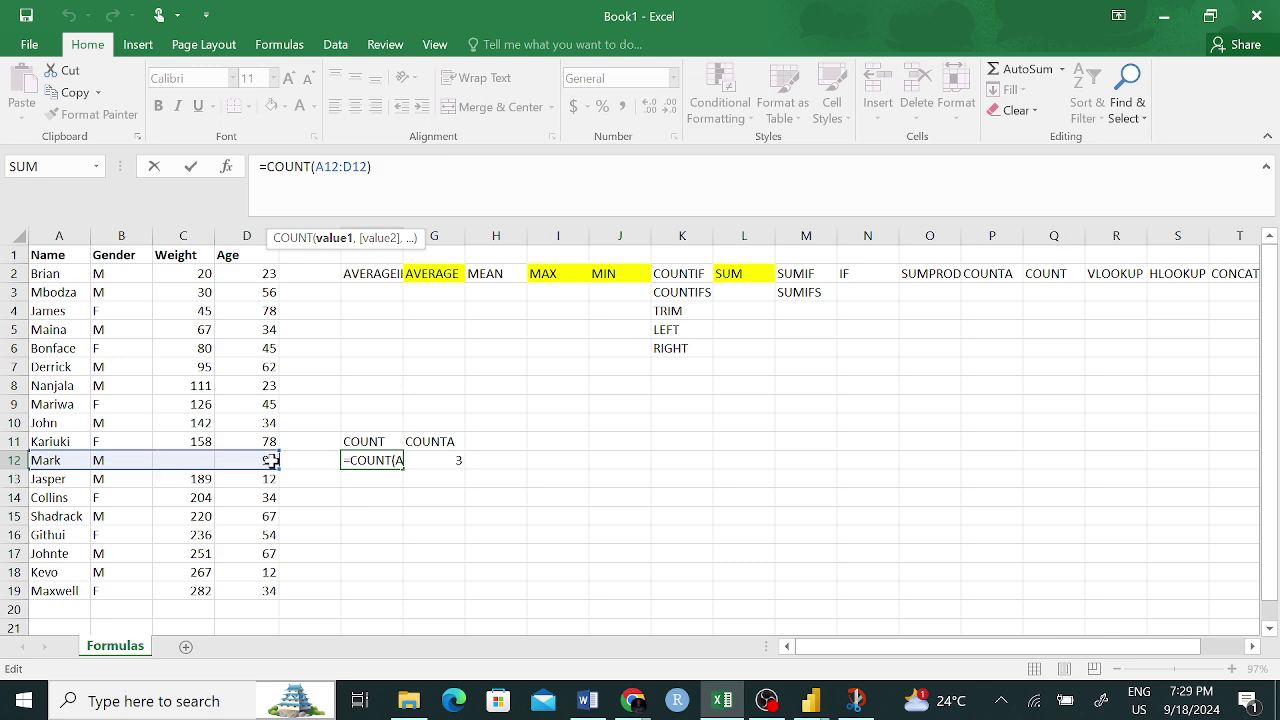
{"action": "key", "text": "Return"}
{"action": "left_click", "coordinate": [378, 458]}
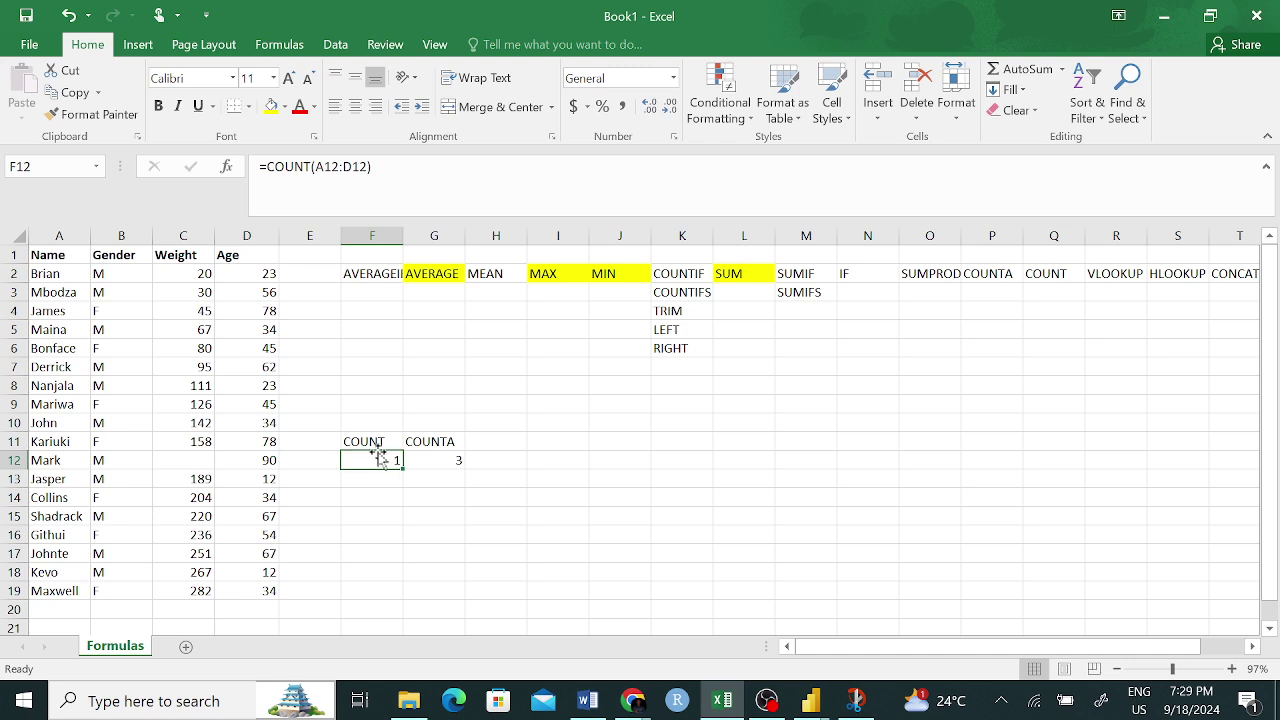
{"action": "left_click", "coordinate": [455, 458]}
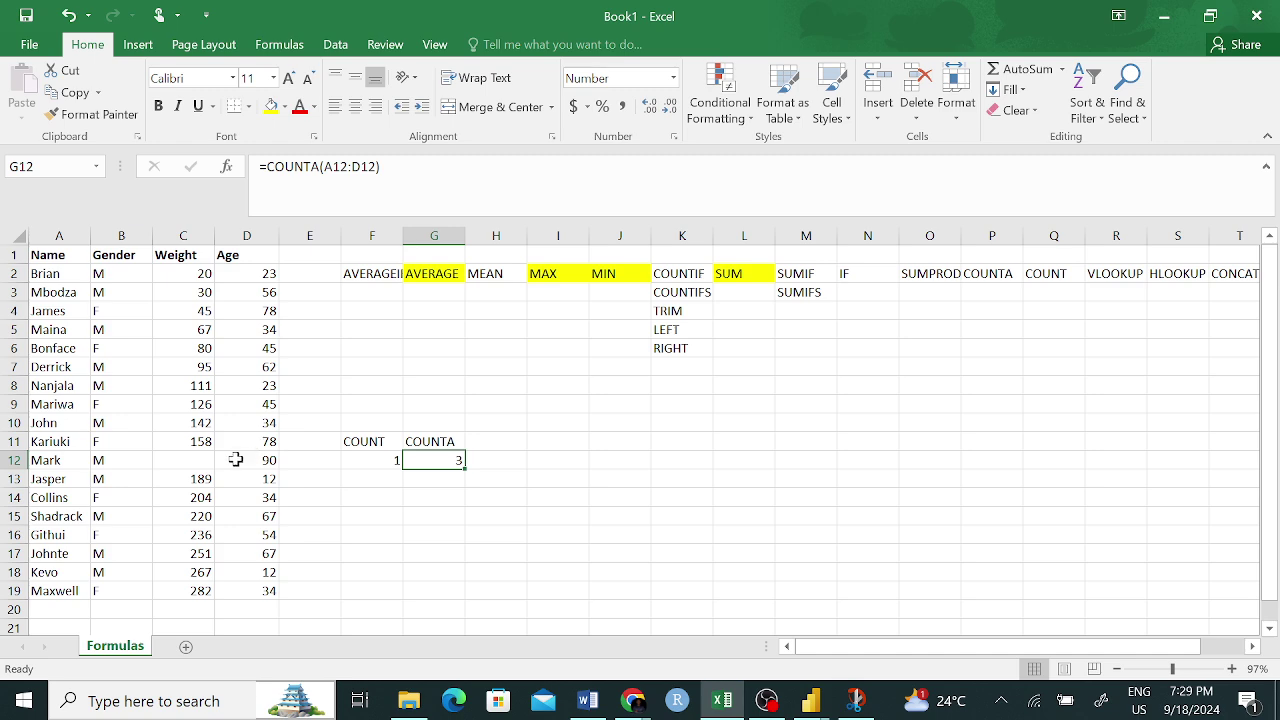
{"action": "key", "text": "F2"}
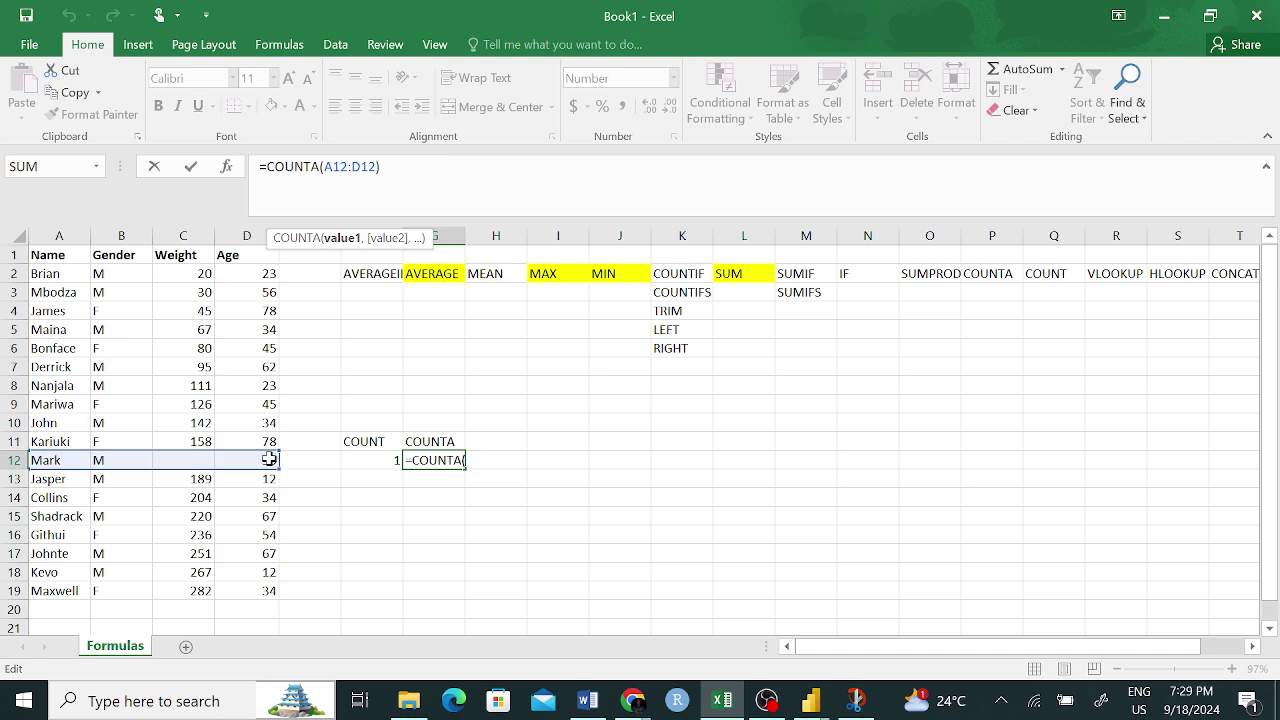
{"action": "key", "text": "Return"}
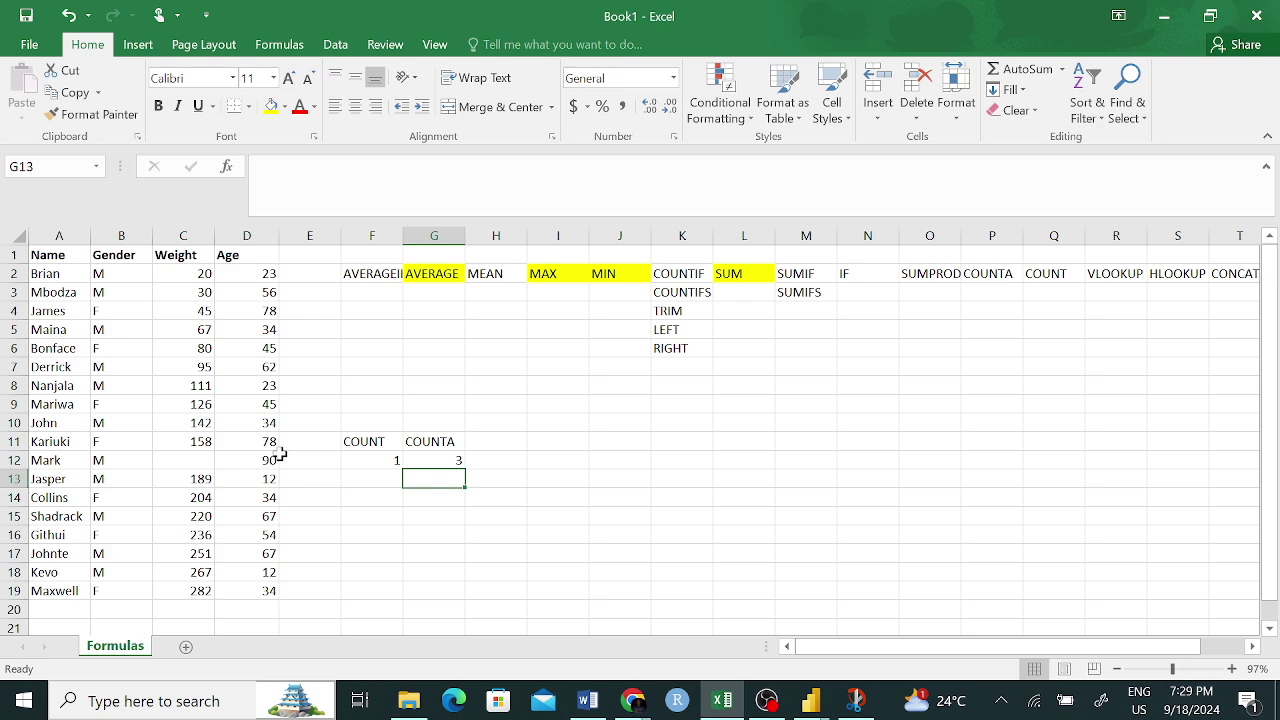
- Fill the COUNT header in F11, the COUNTA header in G11 and the COUNT header in Q2 yellow
{"action": "left_click", "coordinate": [366, 442]}
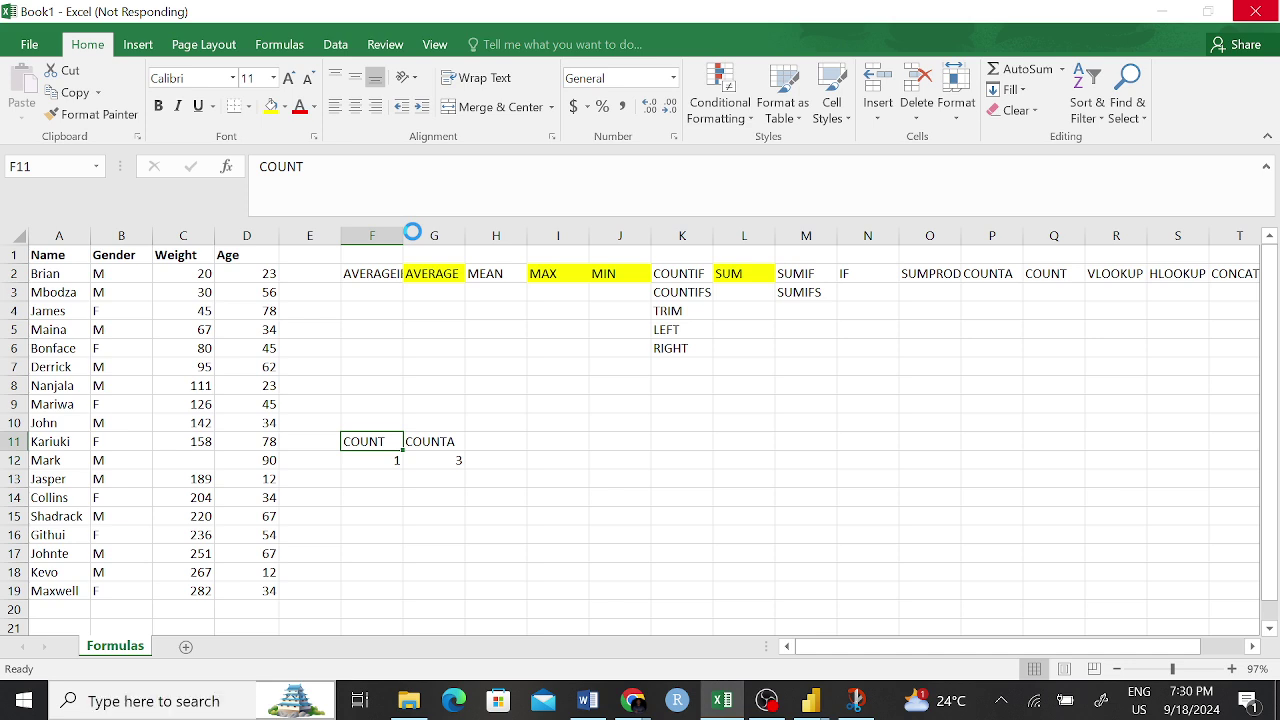
{"action": "left_click", "coordinate": [271, 107]}
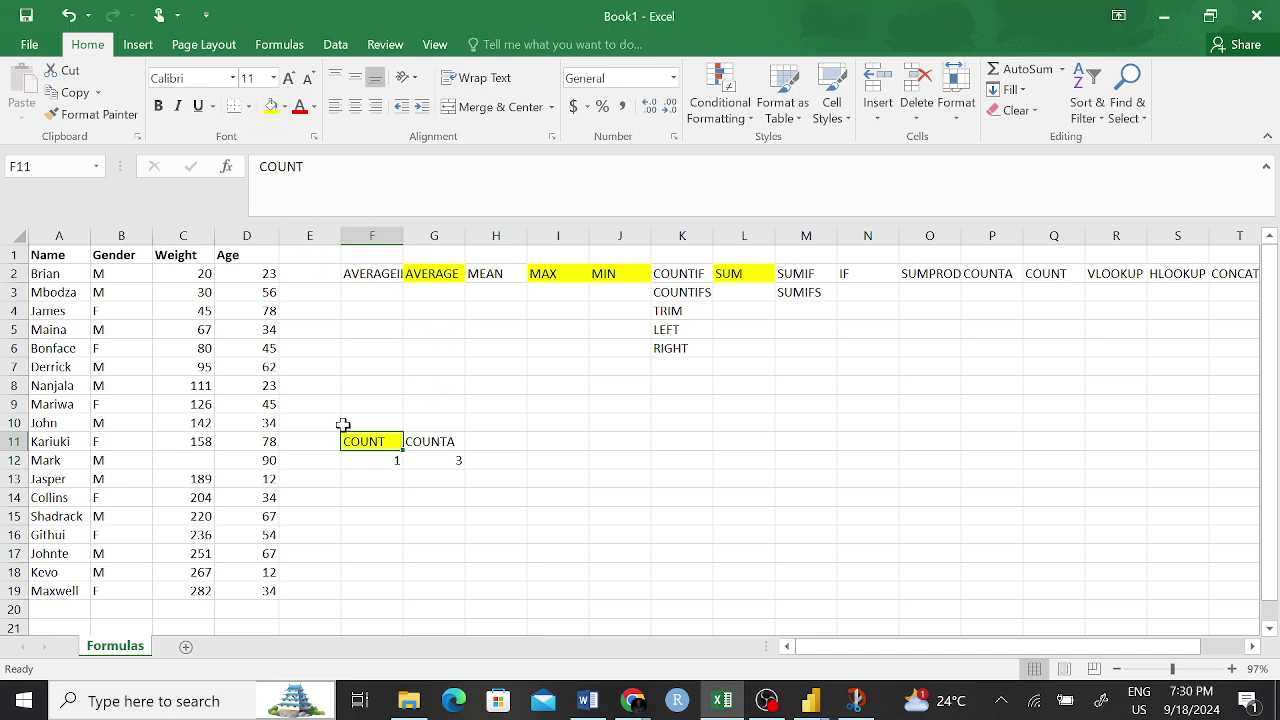
{"action": "left_click", "coordinate": [428, 441]}
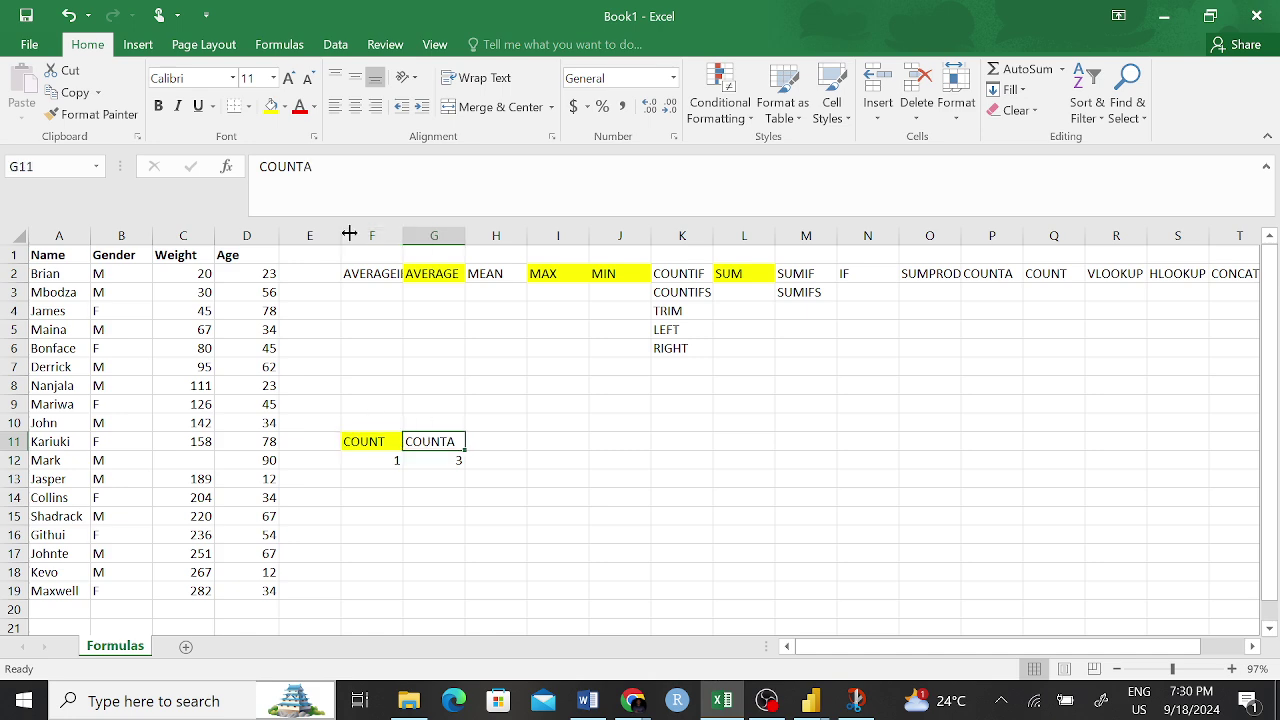
{"action": "left_click", "coordinate": [271, 107]}
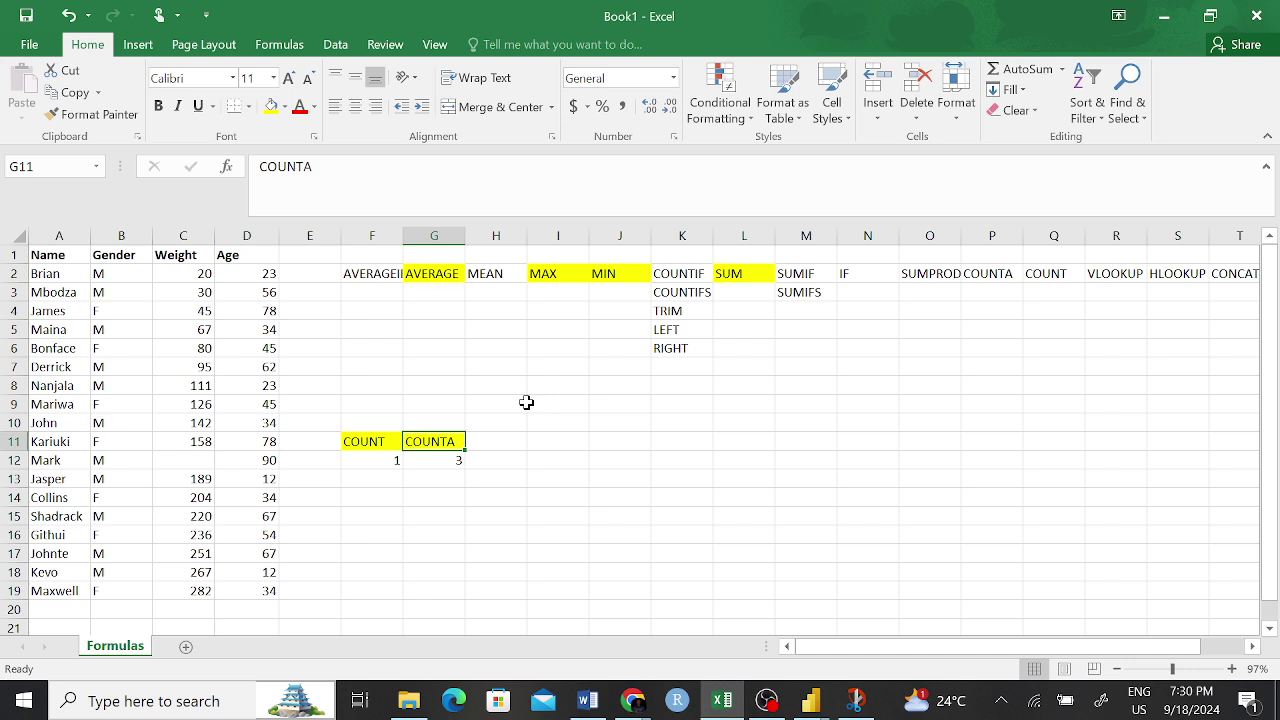
{"action": "left_click", "coordinate": [1046, 272]}
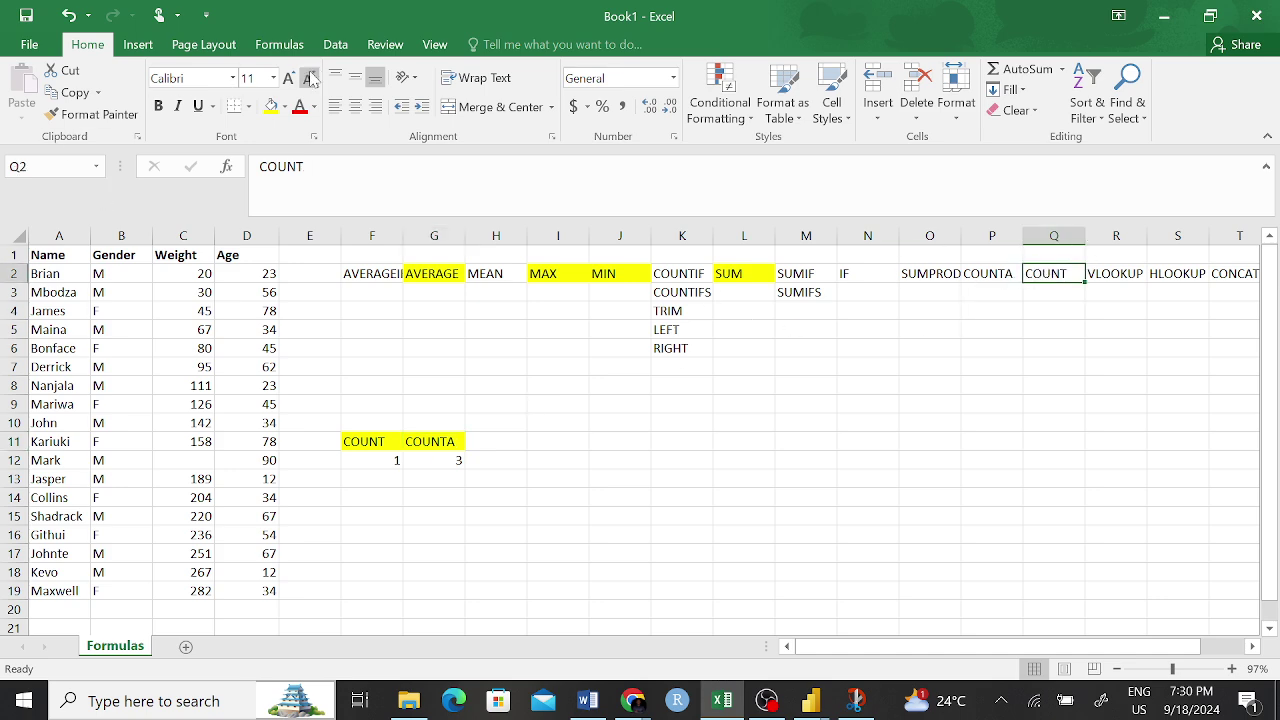
{"action": "left_click", "coordinate": [270, 106]}
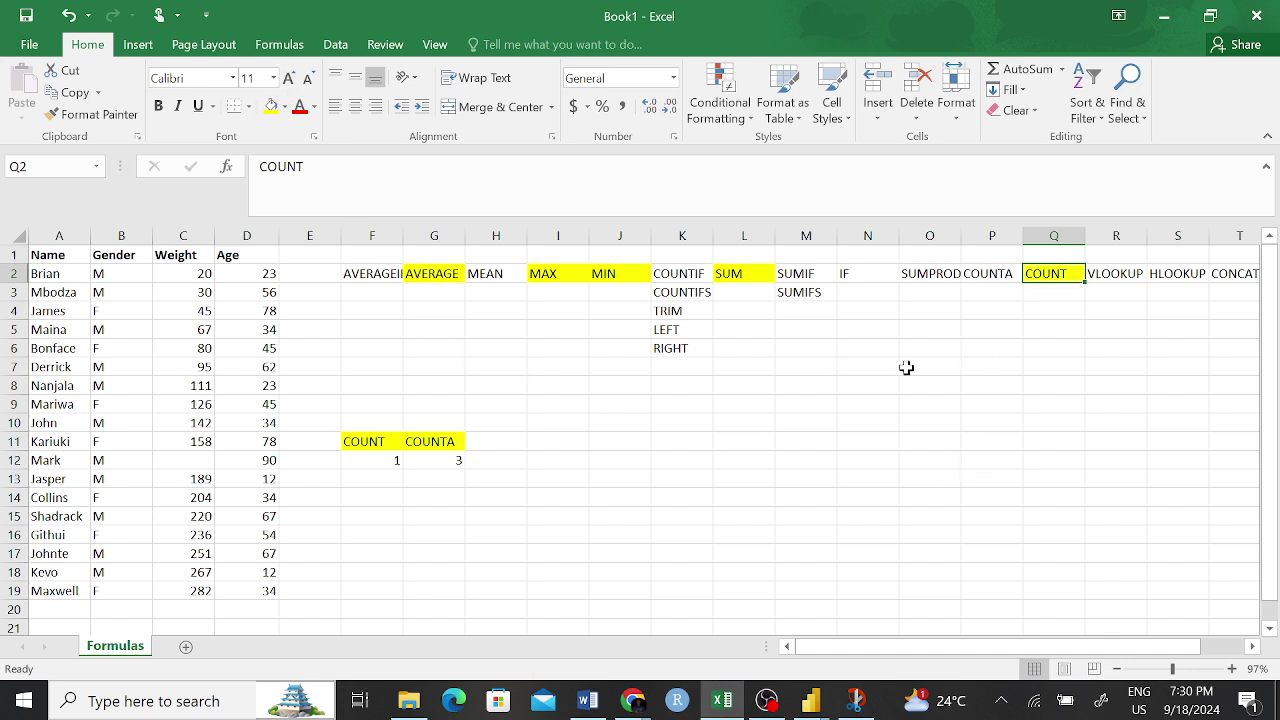
{"action": "left_click", "coordinate": [360, 421]}
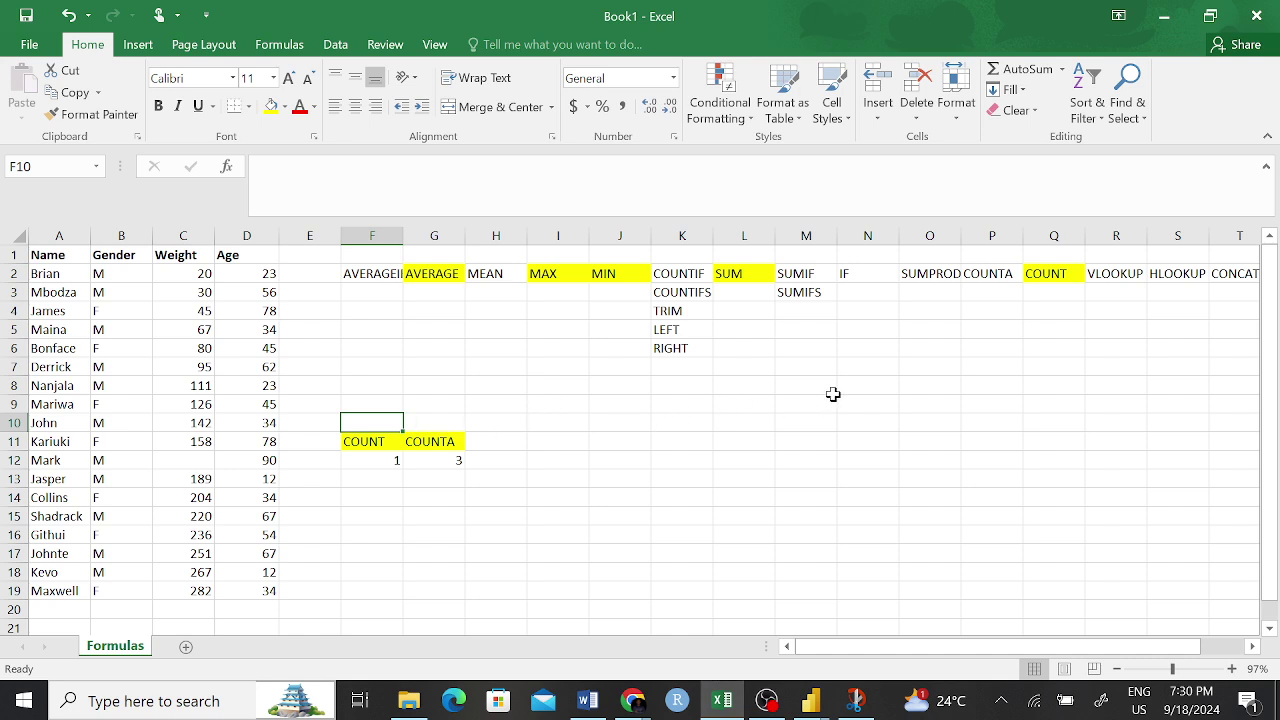
- Start a =CON formula in I11, then discard it and leave I11 empty
{"action": "scroll", "coordinate": [910, 385], "scroll_direction": "right", "scroll_amount": 3}
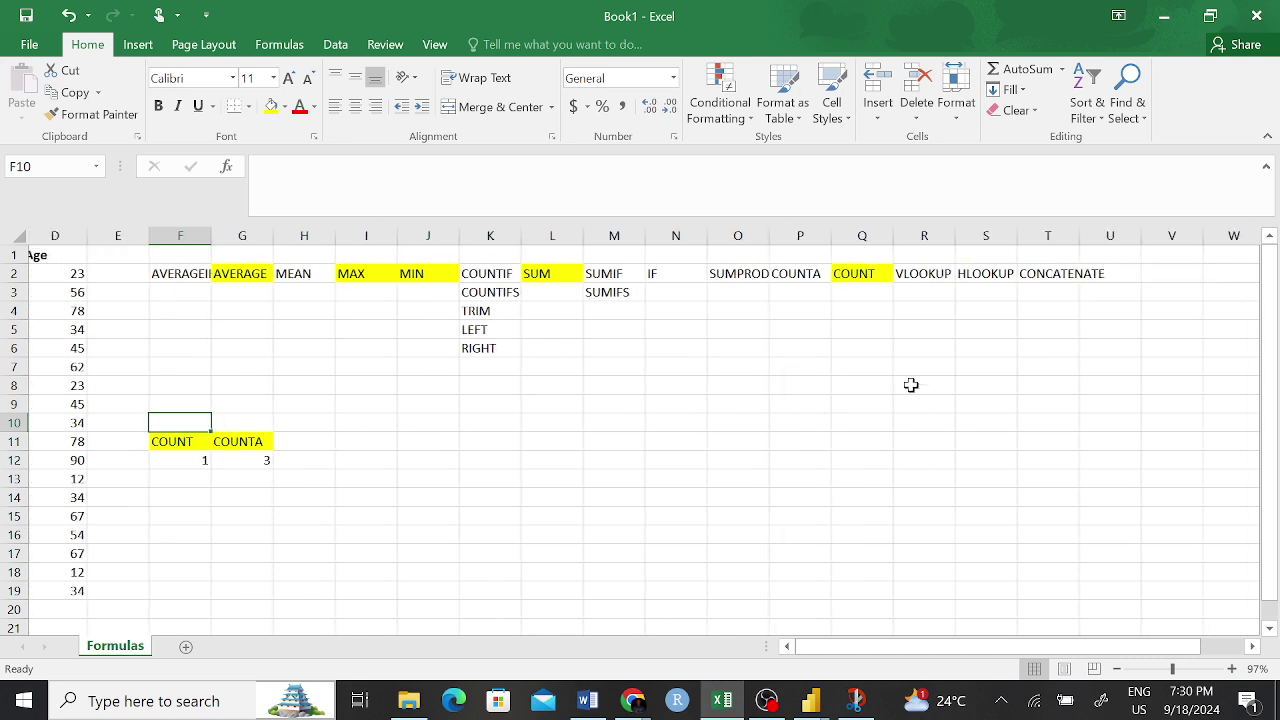
{"action": "left_click", "coordinate": [1051, 273]}
{"action": "scroll", "coordinate": [548, 430], "scroll_direction": "left", "scroll_amount": 3}
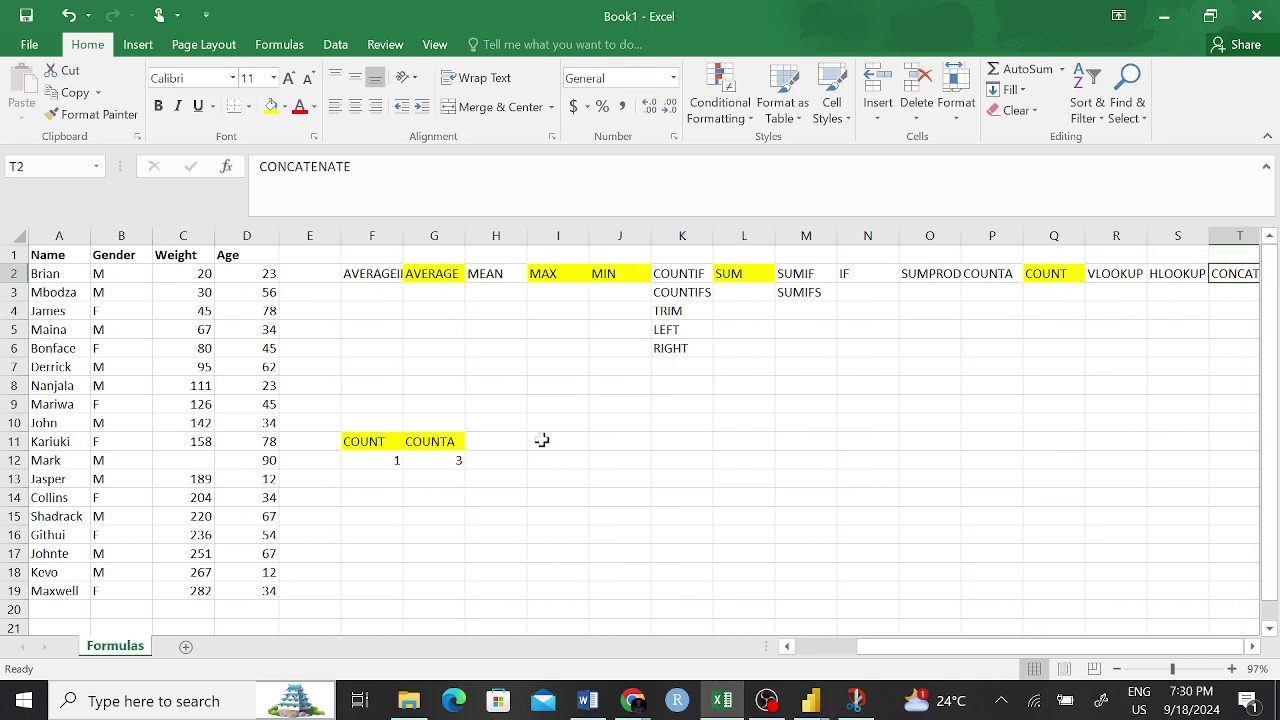
{"action": "left_click", "coordinate": [573, 441]}
{"action": "type", "text": "=CO"}
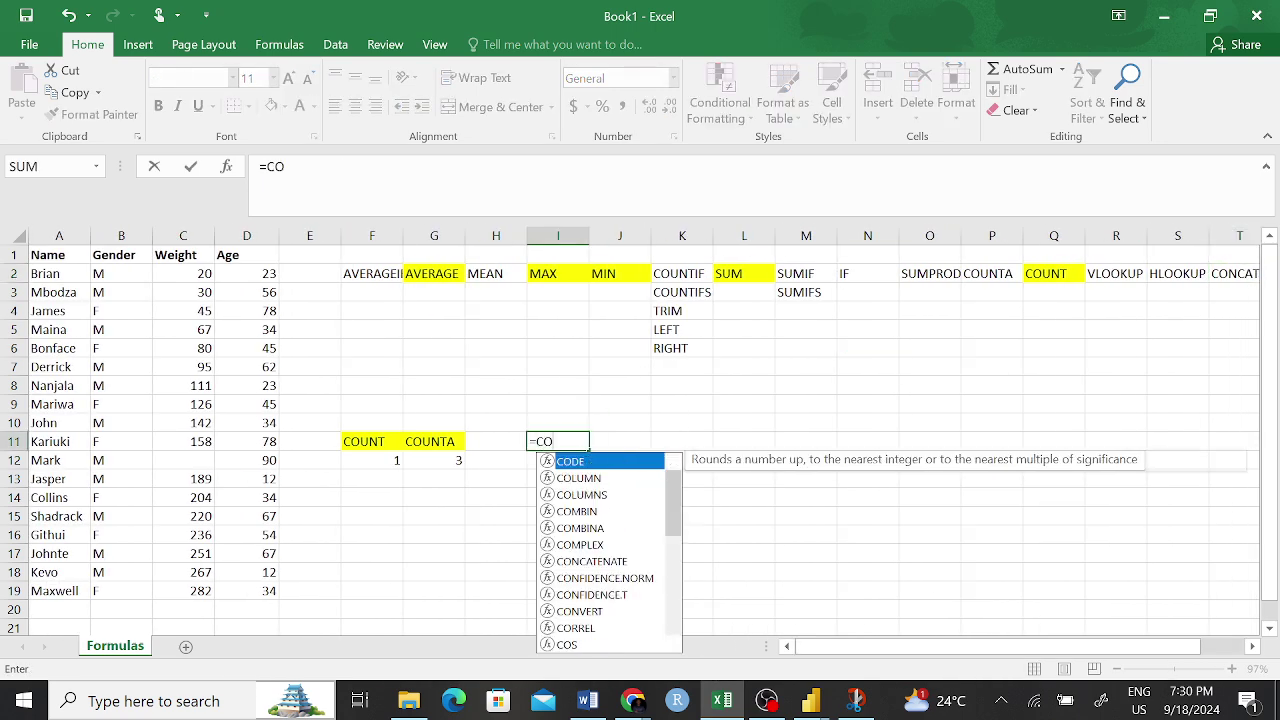
{"action": "type", "text": "N"}
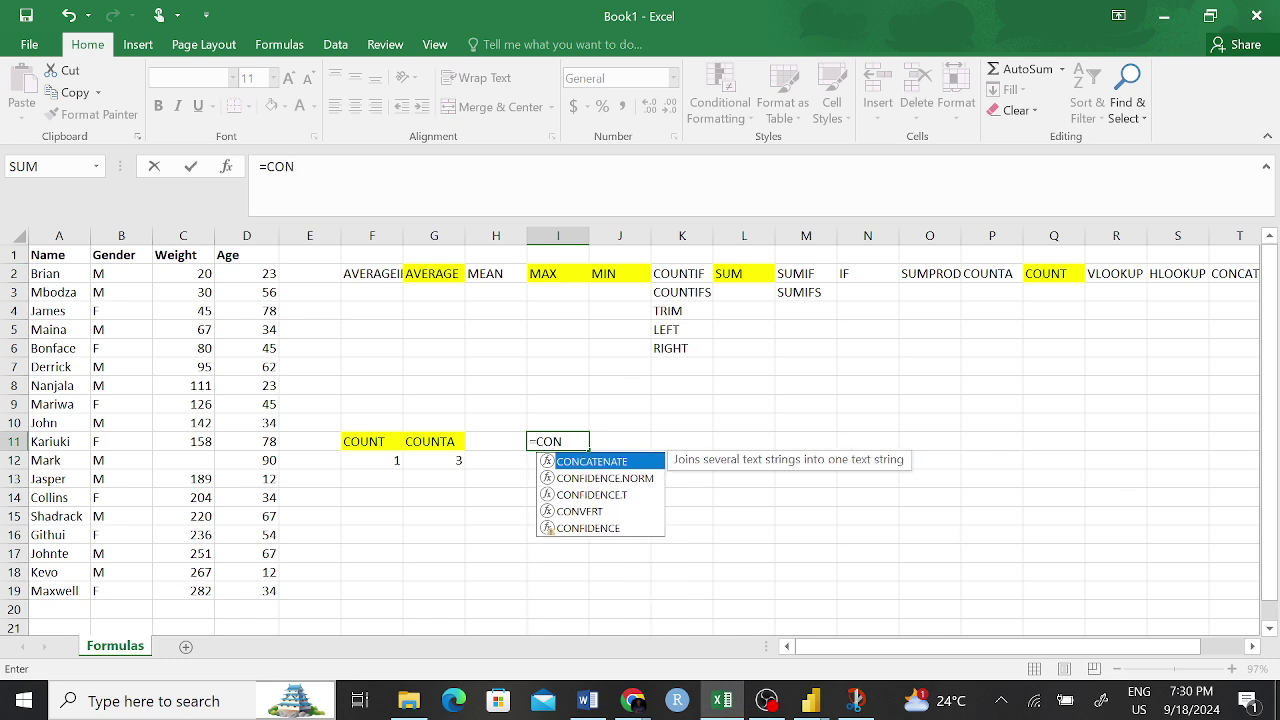
{"action": "key", "text": "BackSpace"}
{"action": "key", "text": "BackSpace"}
{"action": "key", "text": "BackSpace"}
{"action": "key", "text": "BackSpace"}
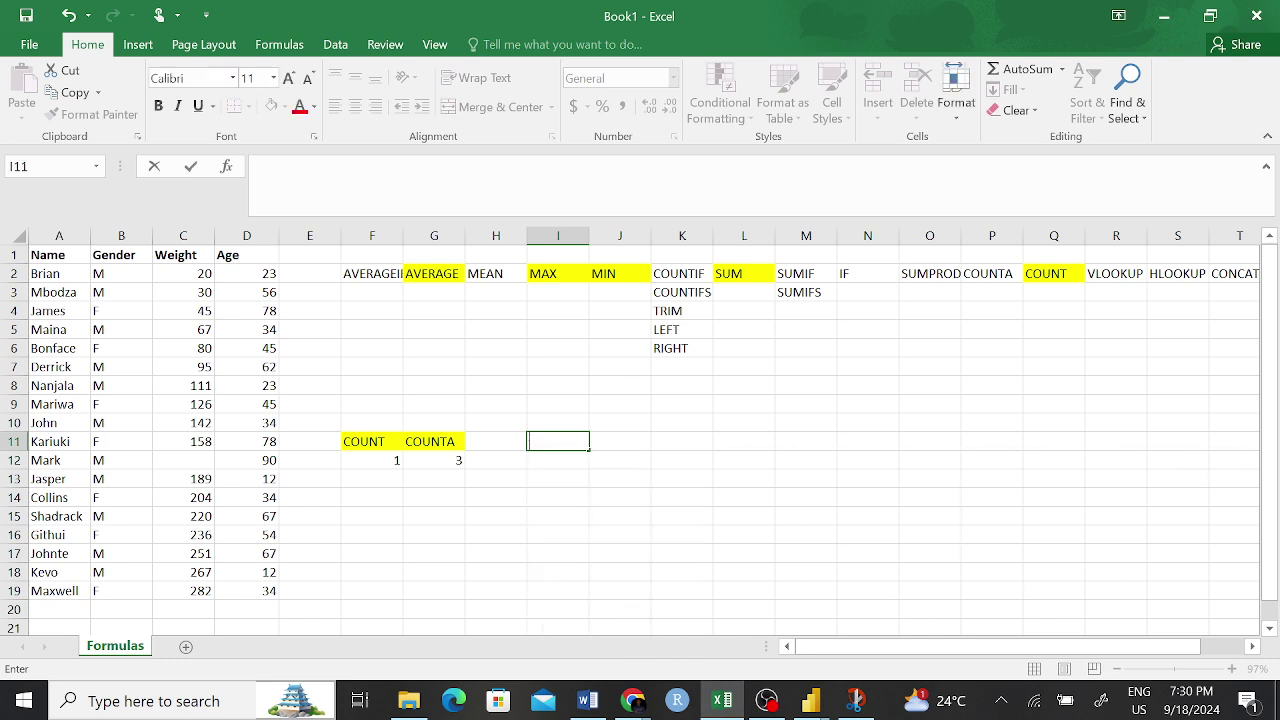
{"action": "left_click", "coordinate": [765, 461]}
- Add the headers First Name, Second Name and Full Name in J11, K11 and L11
{"action": "left_click", "coordinate": [621, 446]}
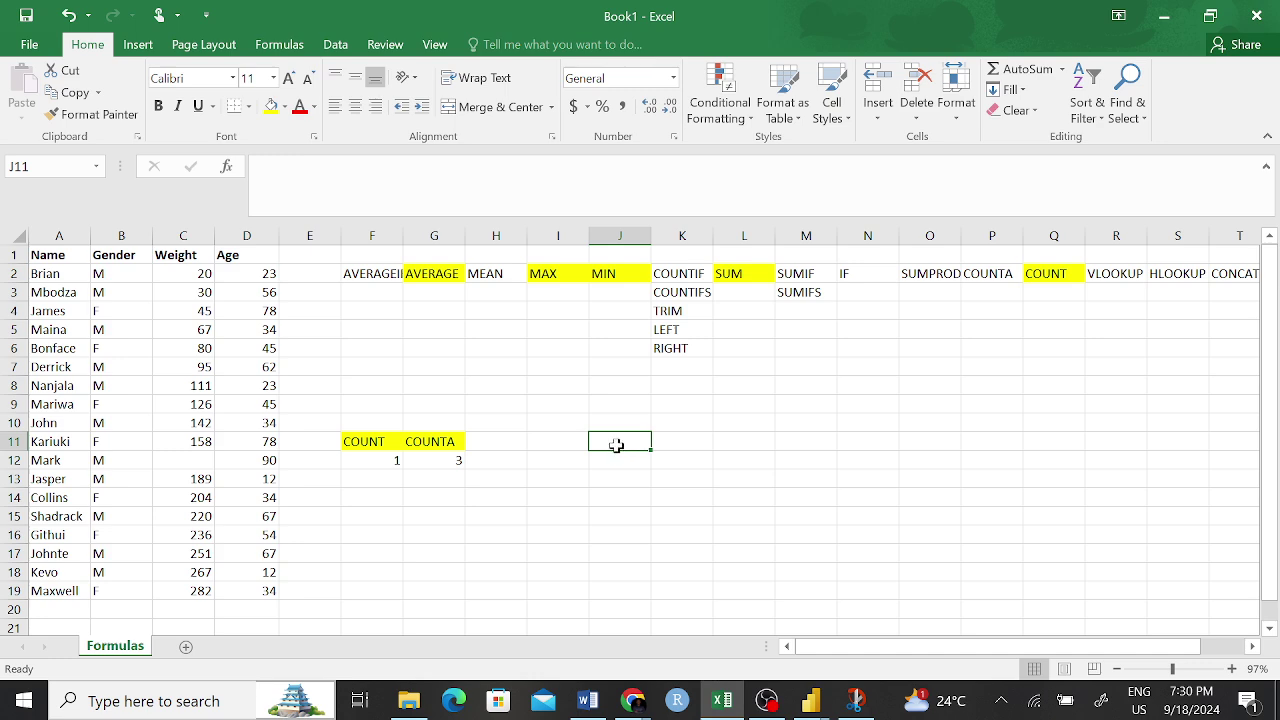
{"action": "type", "text": "Firs"}
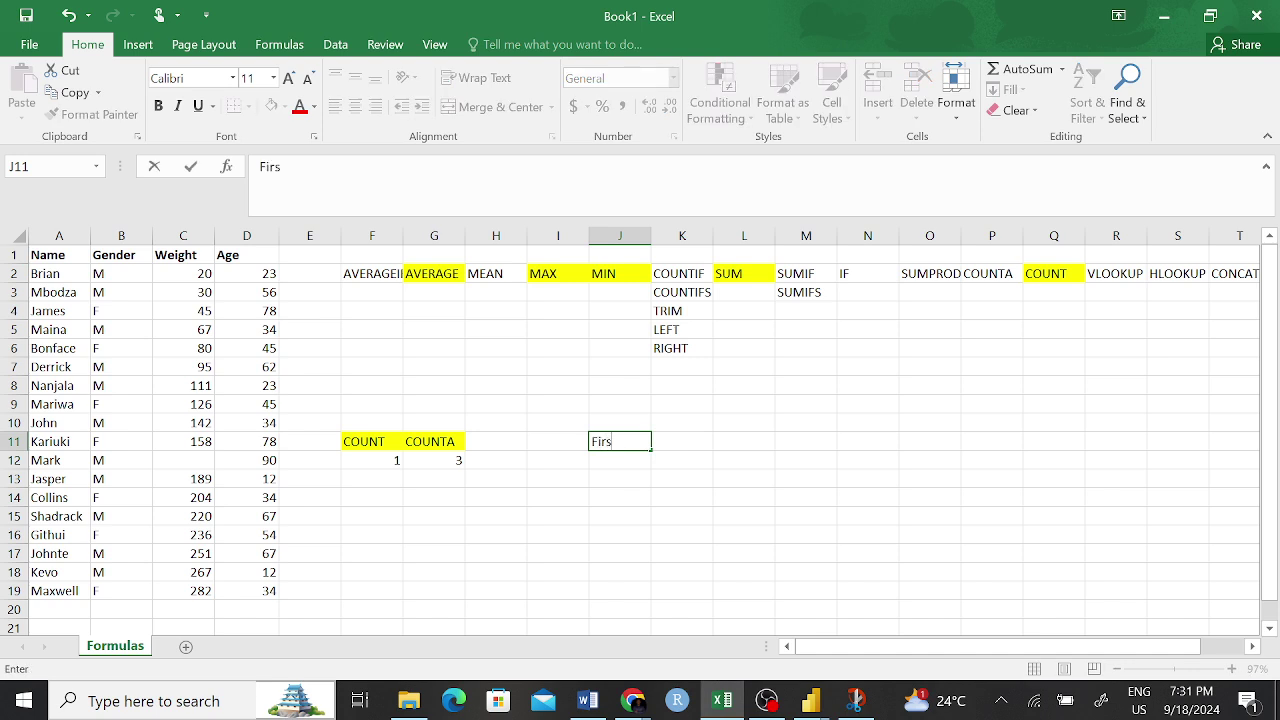
{"action": "type", "text": "t Name"}
{"action": "left_click", "coordinate": [743, 452]}
{"action": "left_click", "coordinate": [697, 438]}
{"action": "type", "text": "Sec"}
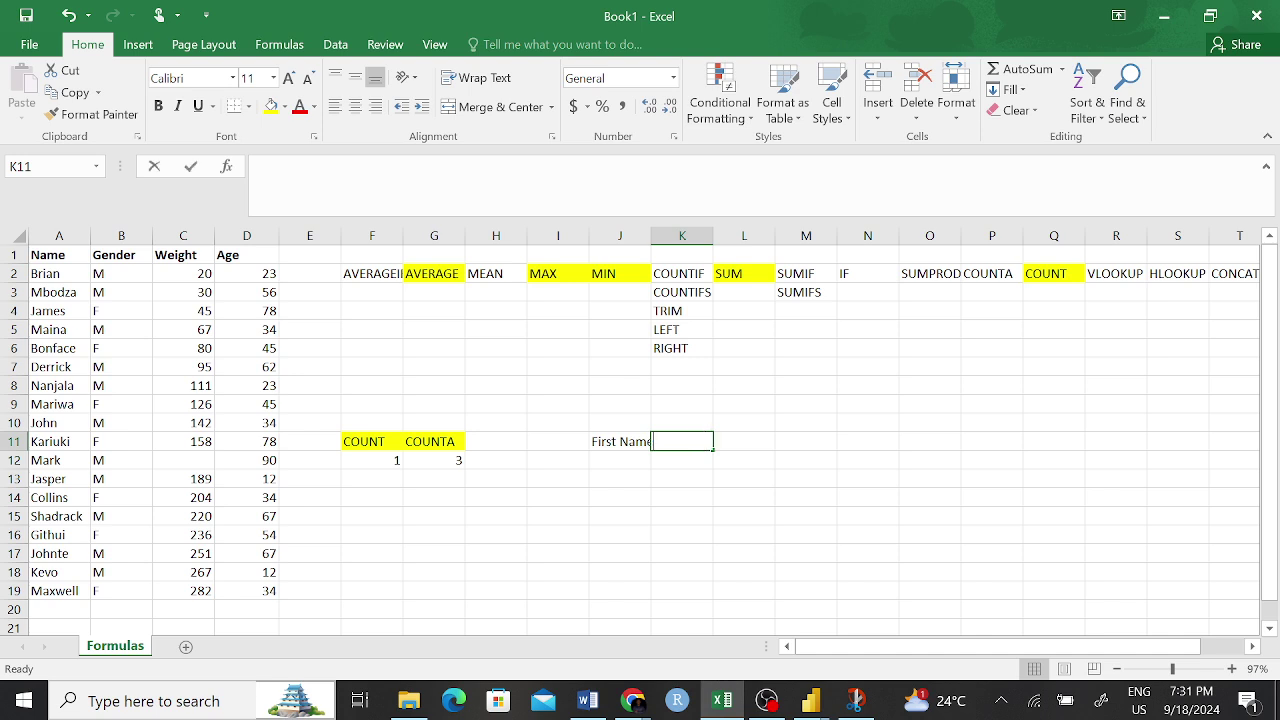
{"action": "type", "text": "ond Name"}
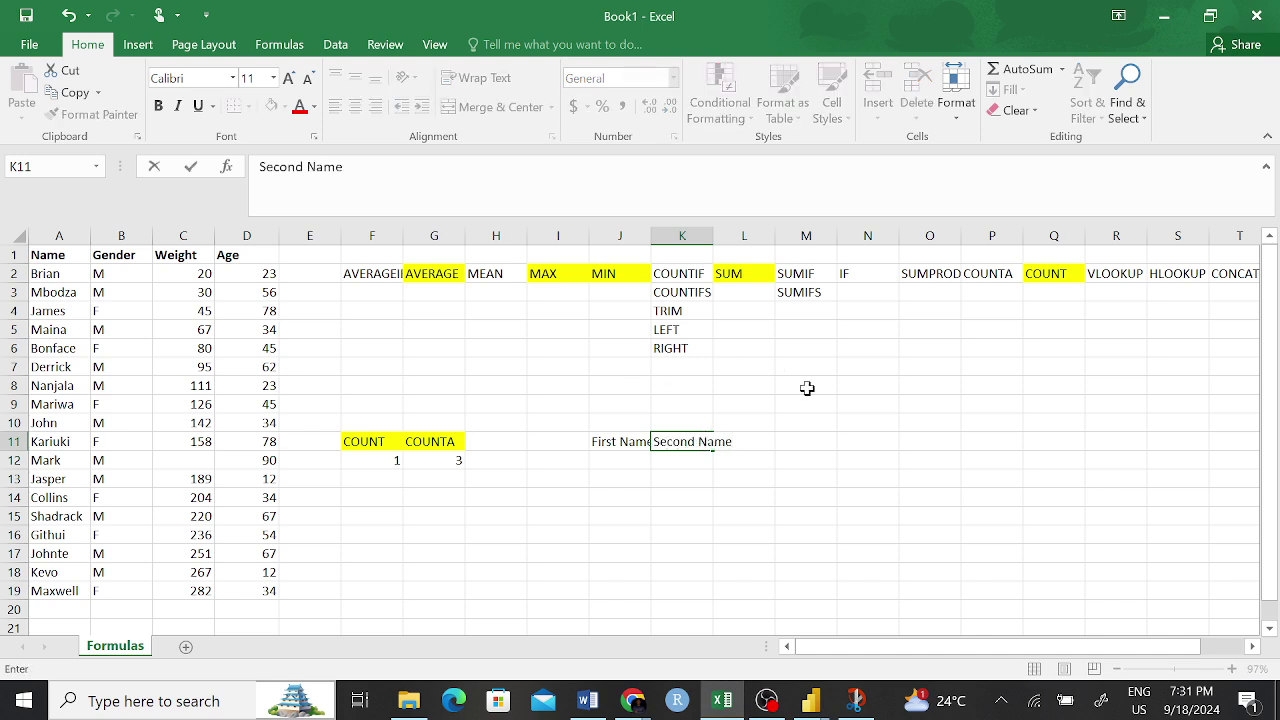
{"action": "left_click", "coordinate": [800, 446]}
{"action": "left_click", "coordinate": [753, 439]}
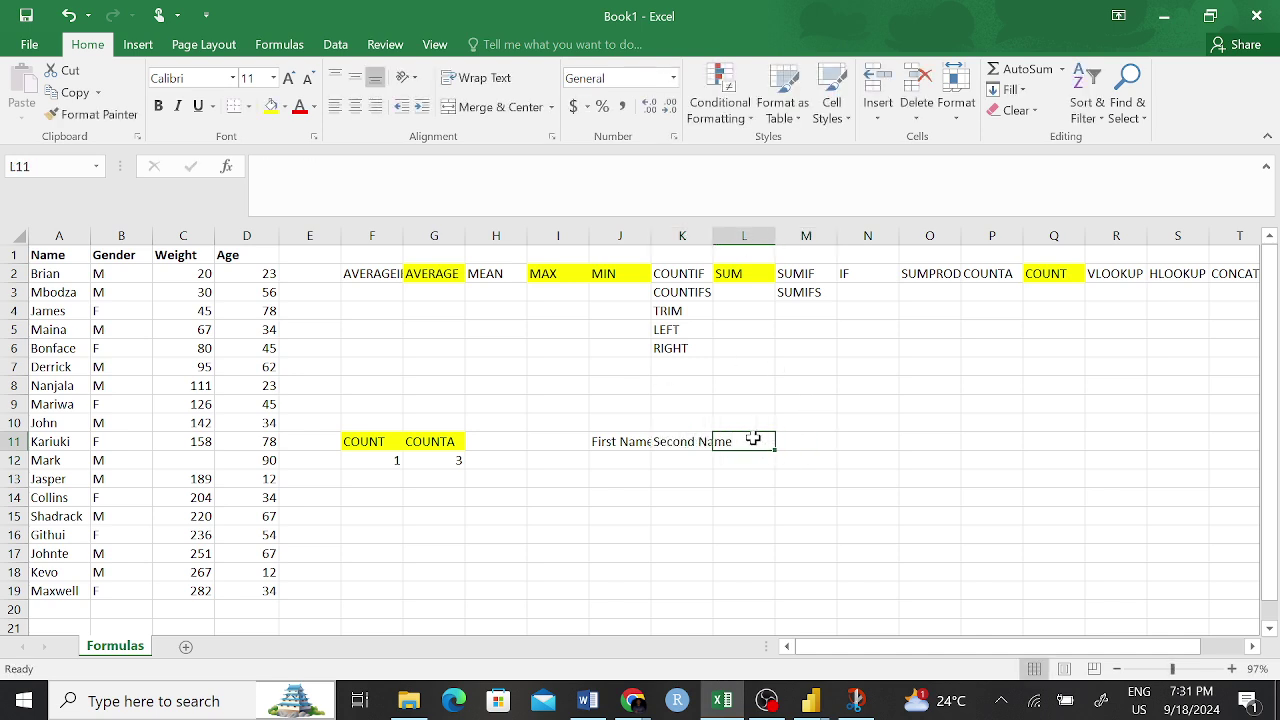
{"action": "type", "text": "F"}
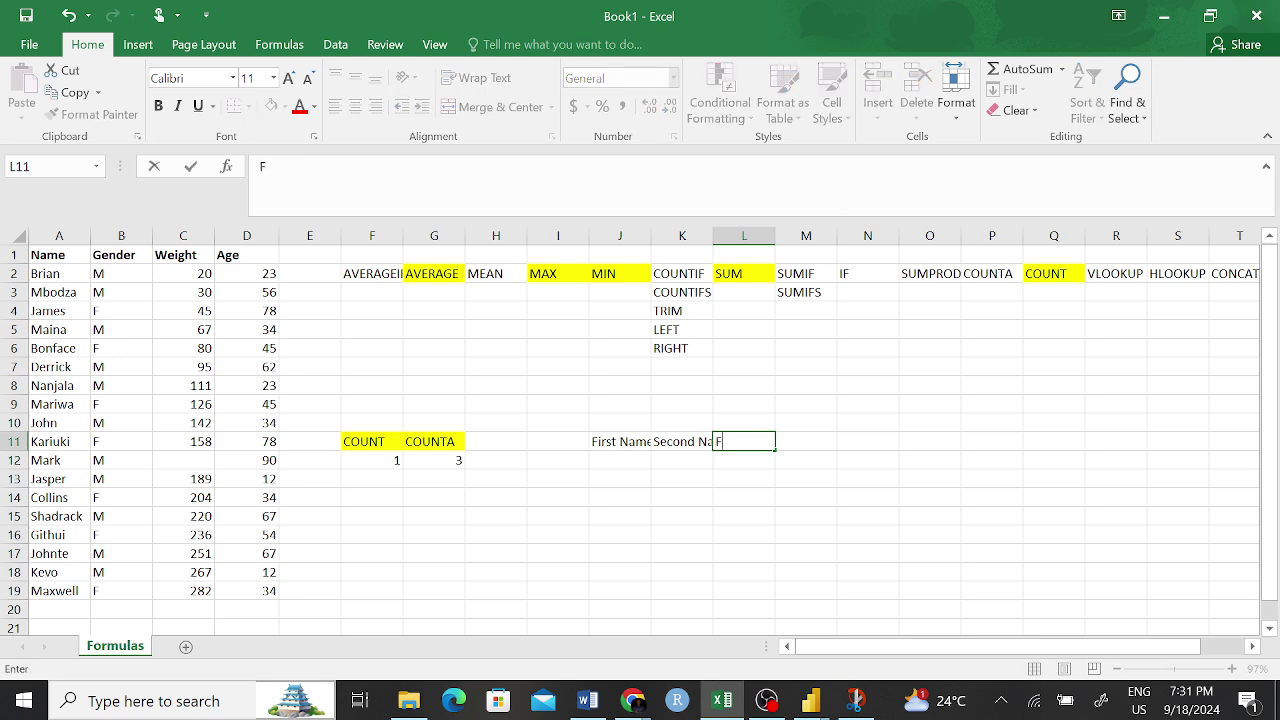
{"action": "type", "text": "ull Name"}
{"action": "key", "text": "Return"}
- Enter a sample first name in J12 and a second name in K12
{"action": "left_click", "coordinate": [616, 462]}
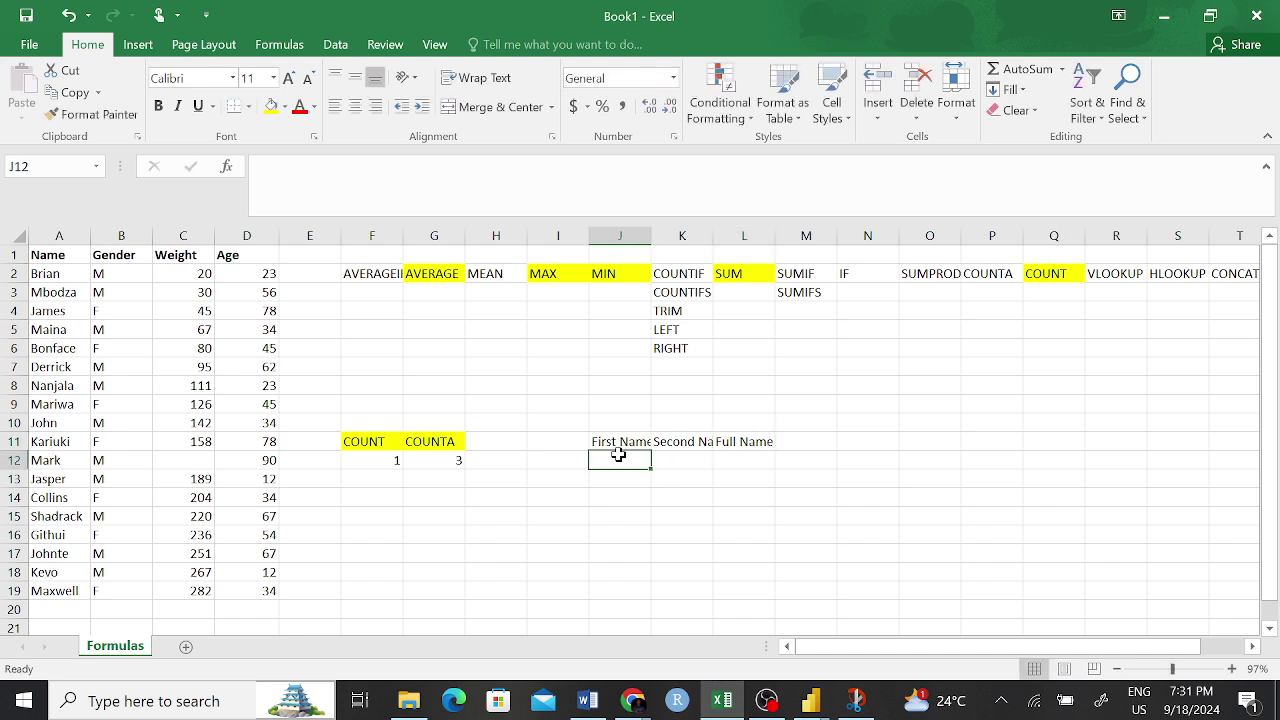
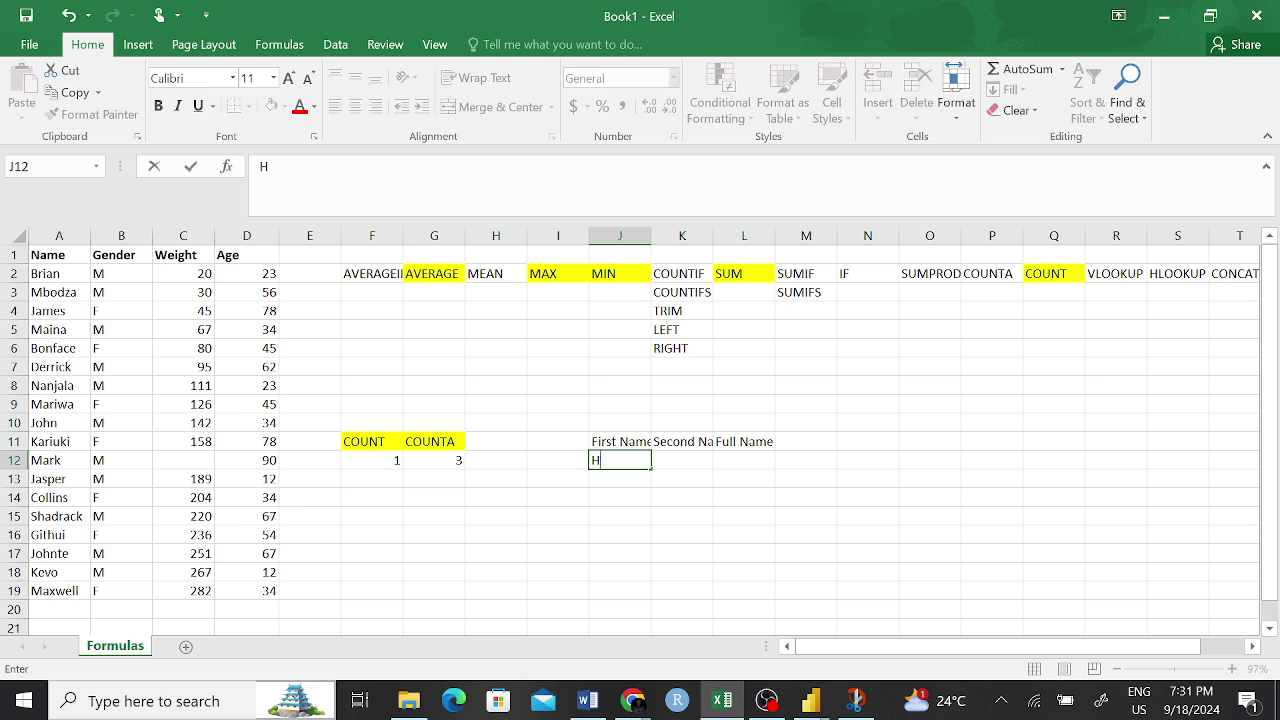
{"action": "left_click", "coordinate": [680, 461]}
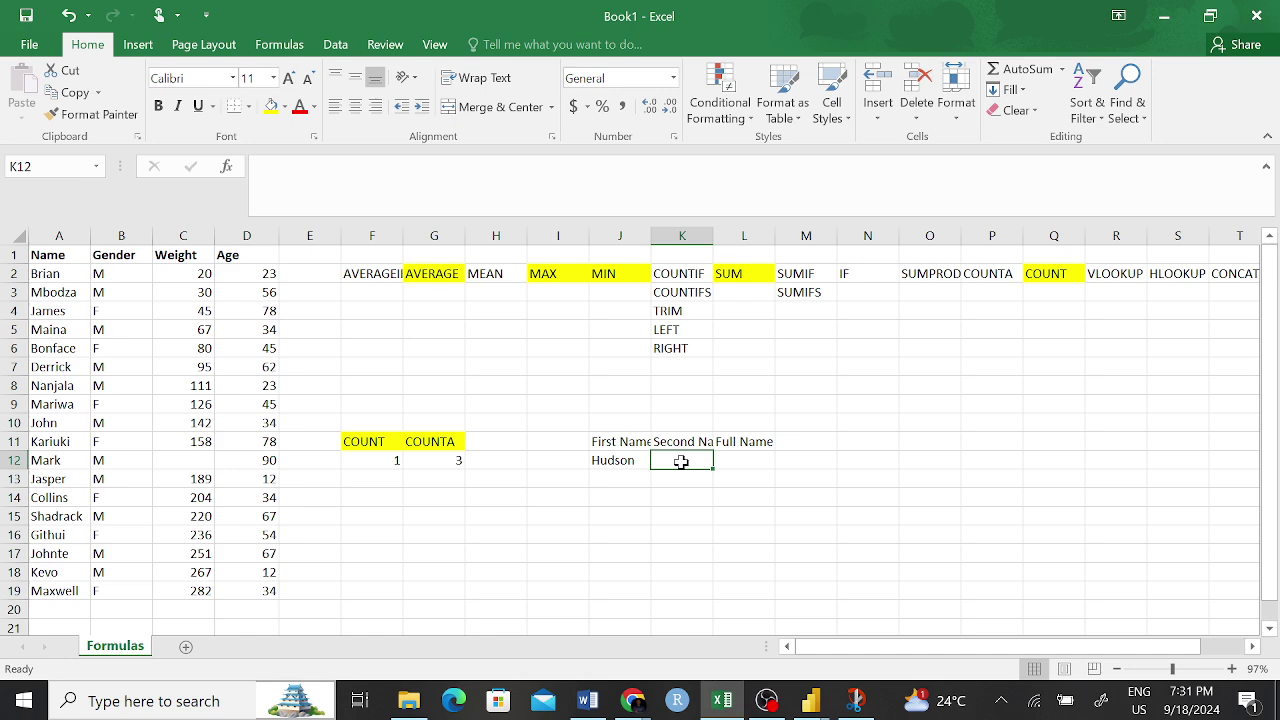
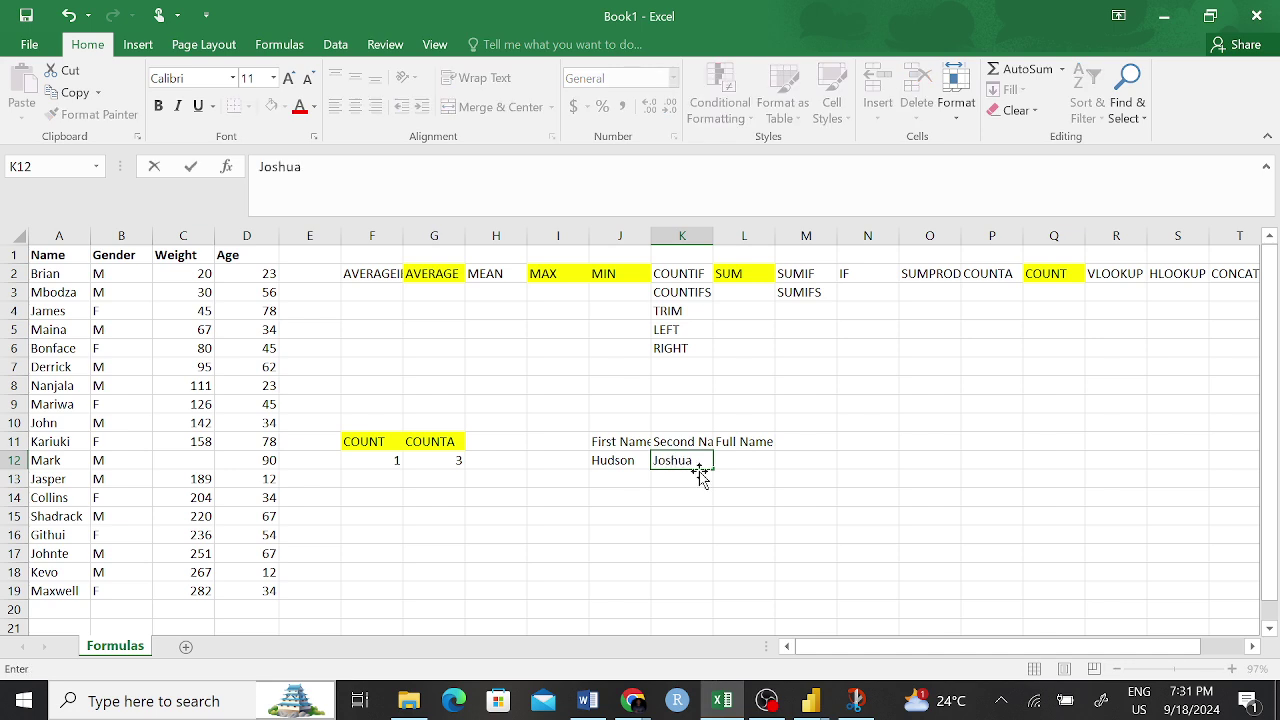
{"action": "left_click", "coordinate": [705, 530]}
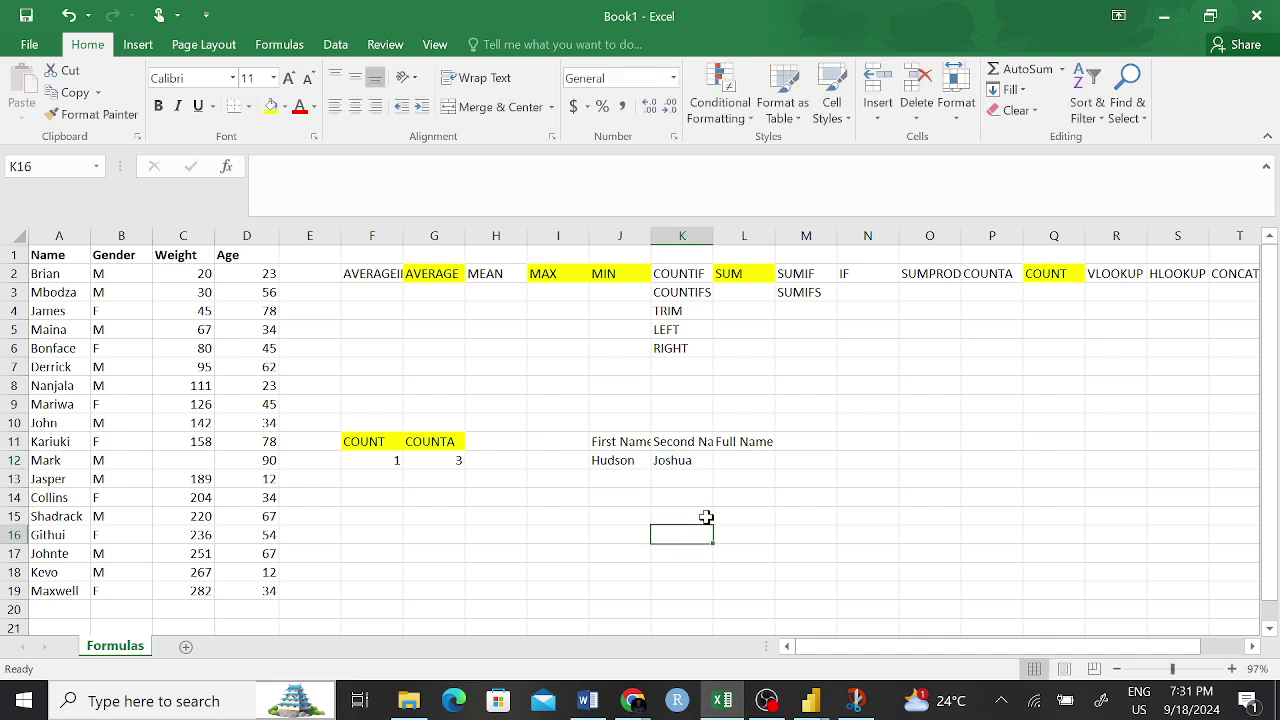
{"action": "left_click", "coordinate": [641, 460]}
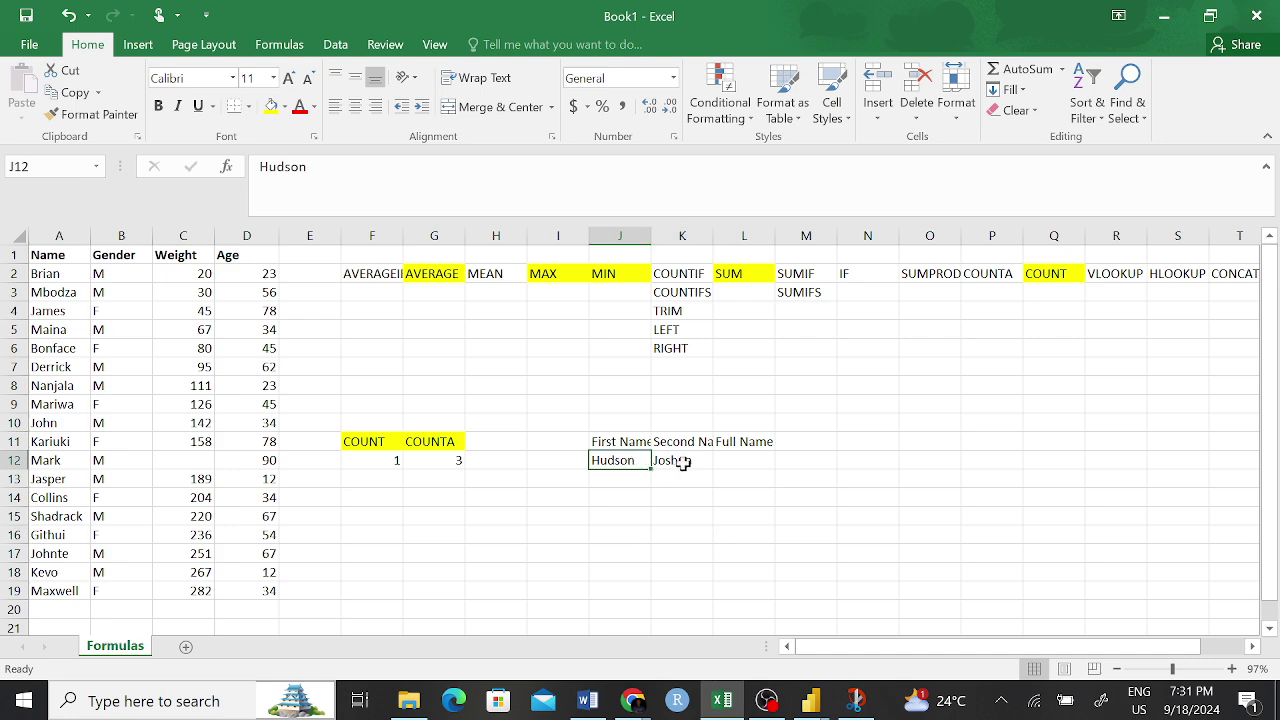
{"action": "left_click", "coordinate": [683, 465]}
- Review the name headers in J11:L11 and the empty Full Name cell L12
{"action": "key", "text": "Left"}
{"action": "left_click", "coordinate": [752, 442]}
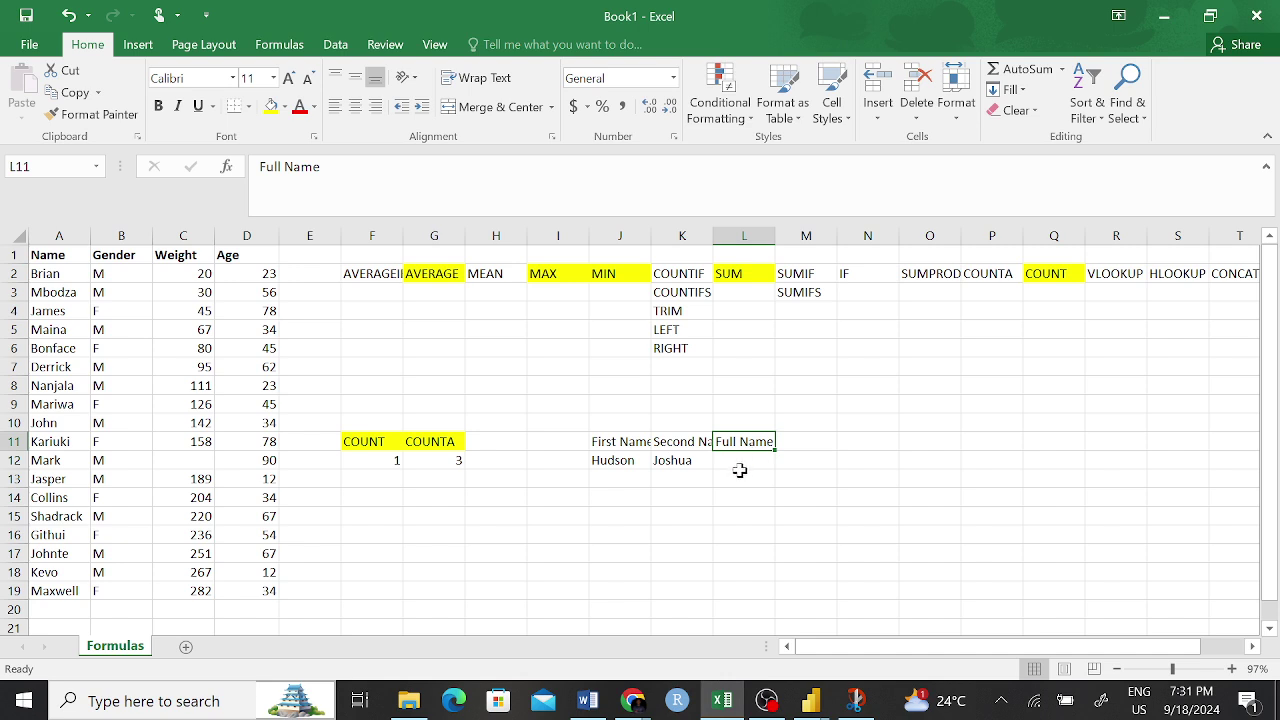
{"action": "left_click", "coordinate": [737, 462]}
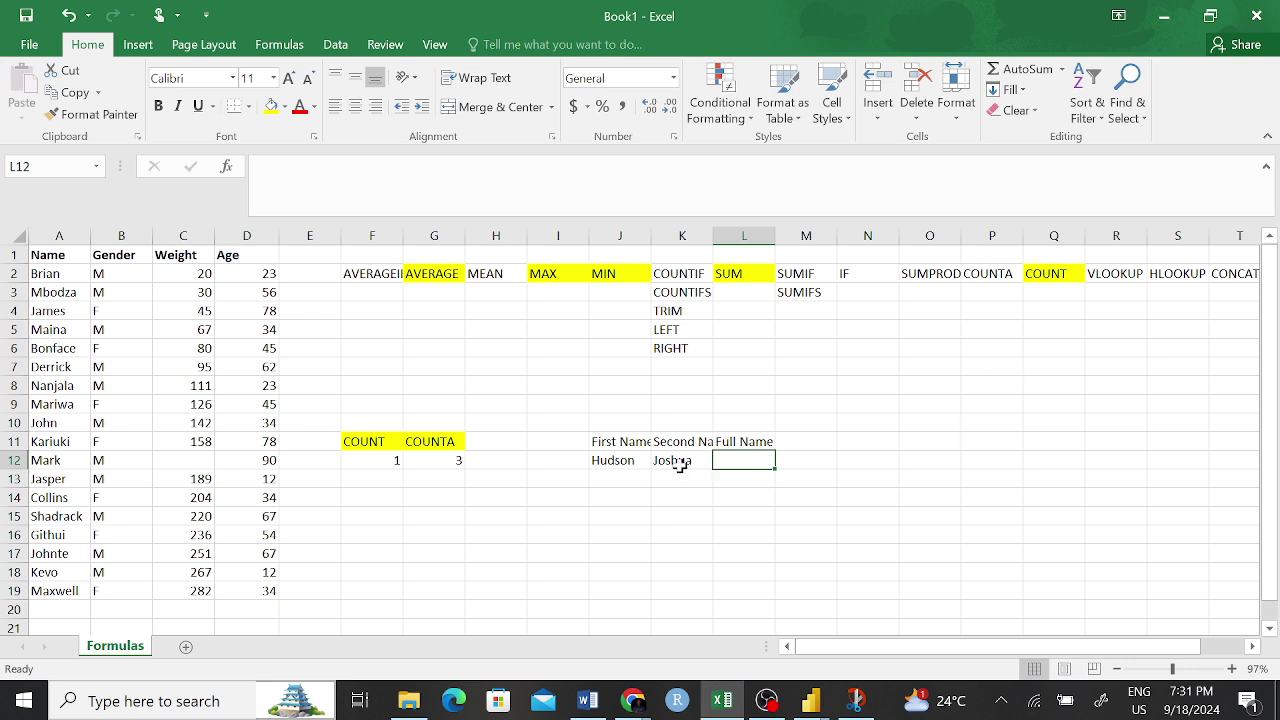
{"action": "left_click_drag", "start_coordinate": [605, 441], "coordinate": [735, 442]}
{"action": "left_click", "coordinate": [744, 497]}
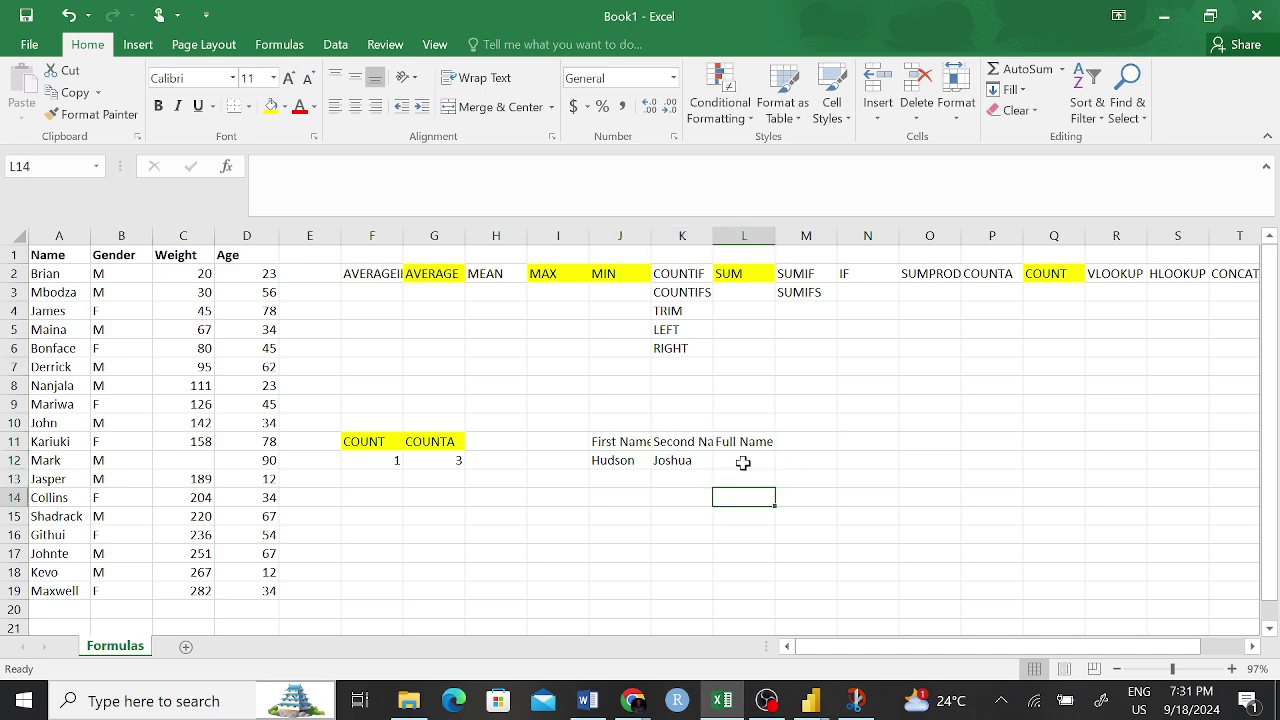
{"action": "left_click", "coordinate": [744, 460]}
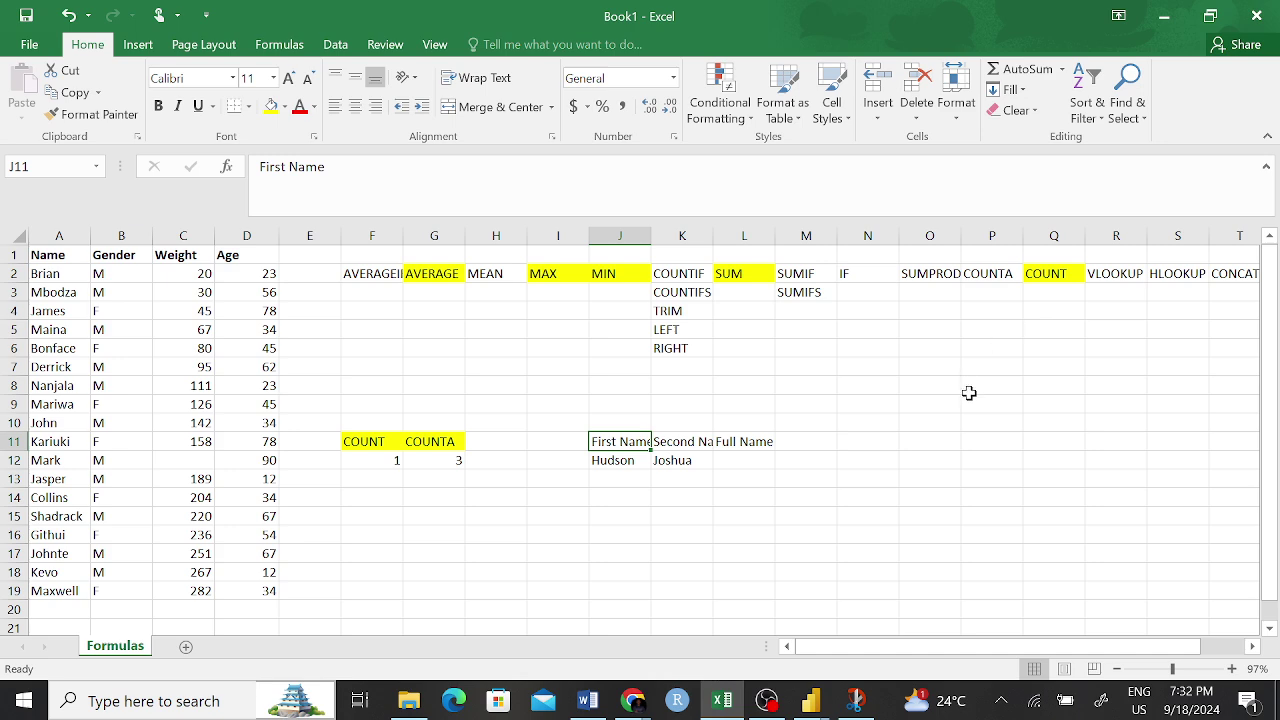
{"action": "left_click", "coordinate": [798, 541]}
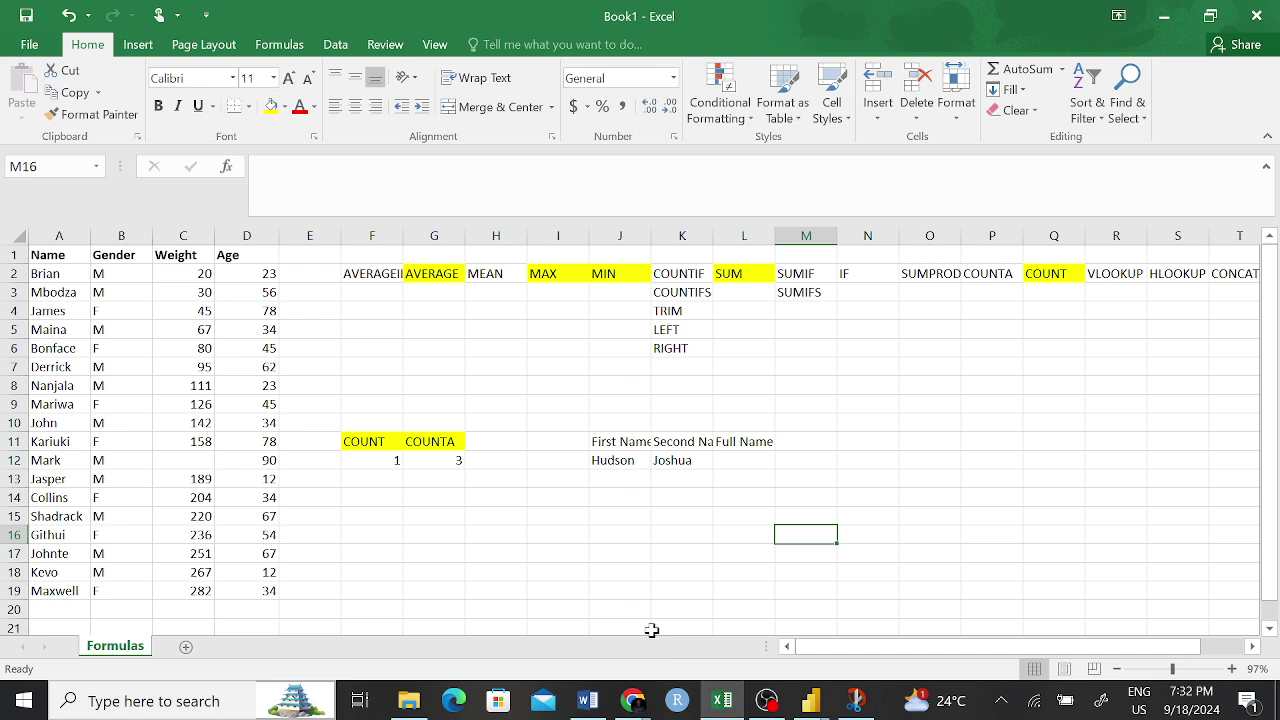
- Reselect L11 and L12, then bring the Google Meet call window to the front
{"action": "mouse_move", "coordinate": [634, 700]}
{"action": "left_click", "coordinate": [732, 444]}
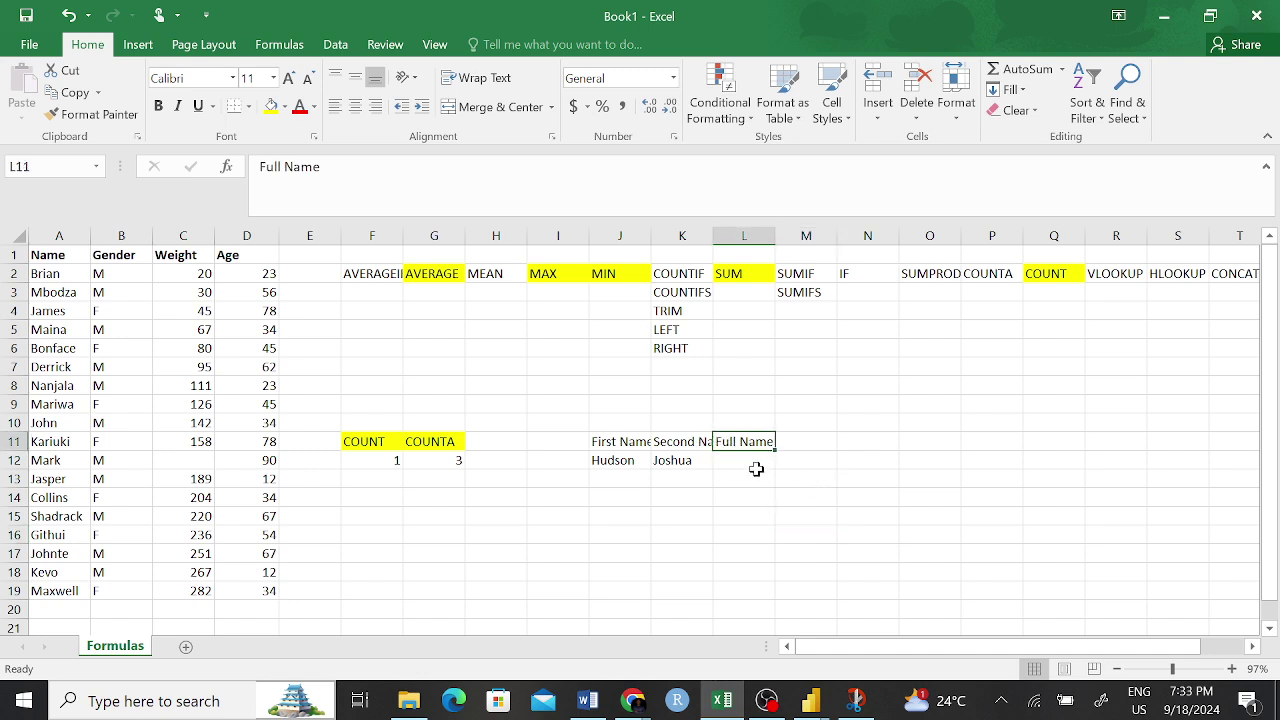
{"action": "left_click", "coordinate": [746, 460]}
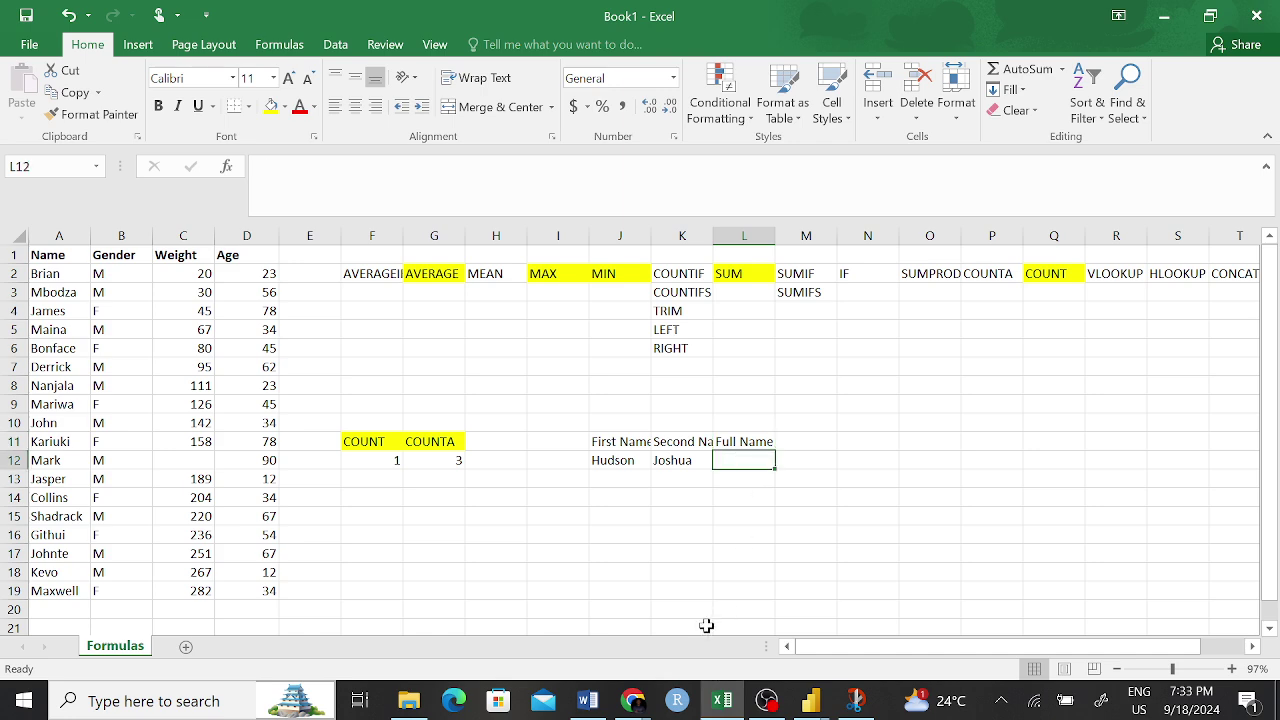
{"action": "left_click", "coordinate": [638, 700]}
{"action": "left_click", "coordinate": [760, 580]}
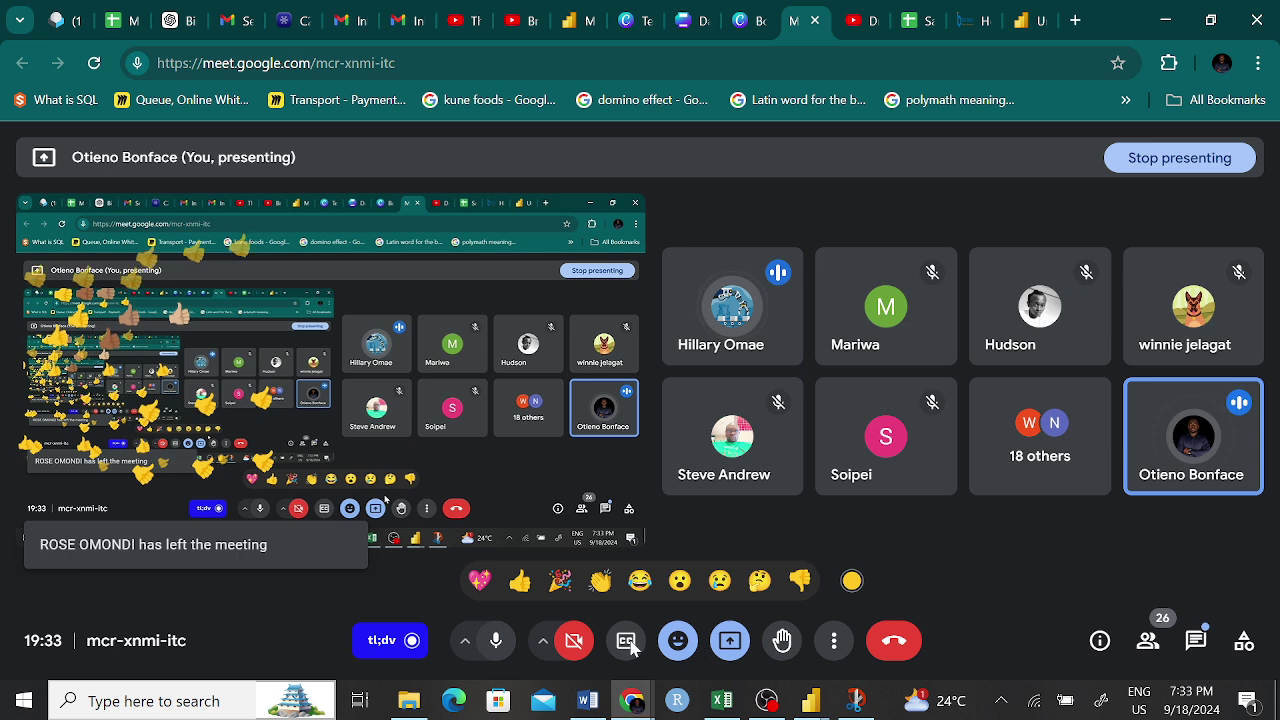
- Mute the microphone and stop presenting the screen in Google Meet
{"action": "left_click", "coordinate": [497, 647]}
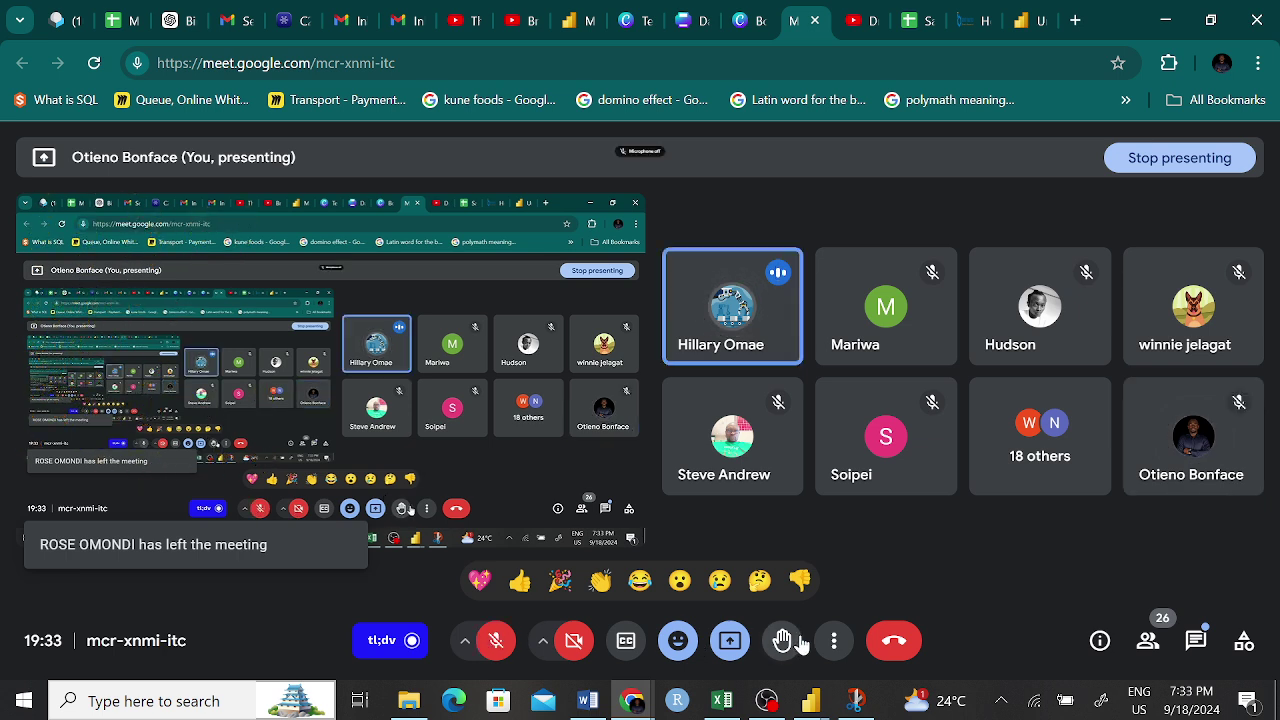
{"action": "left_click", "coordinate": [731, 642]}
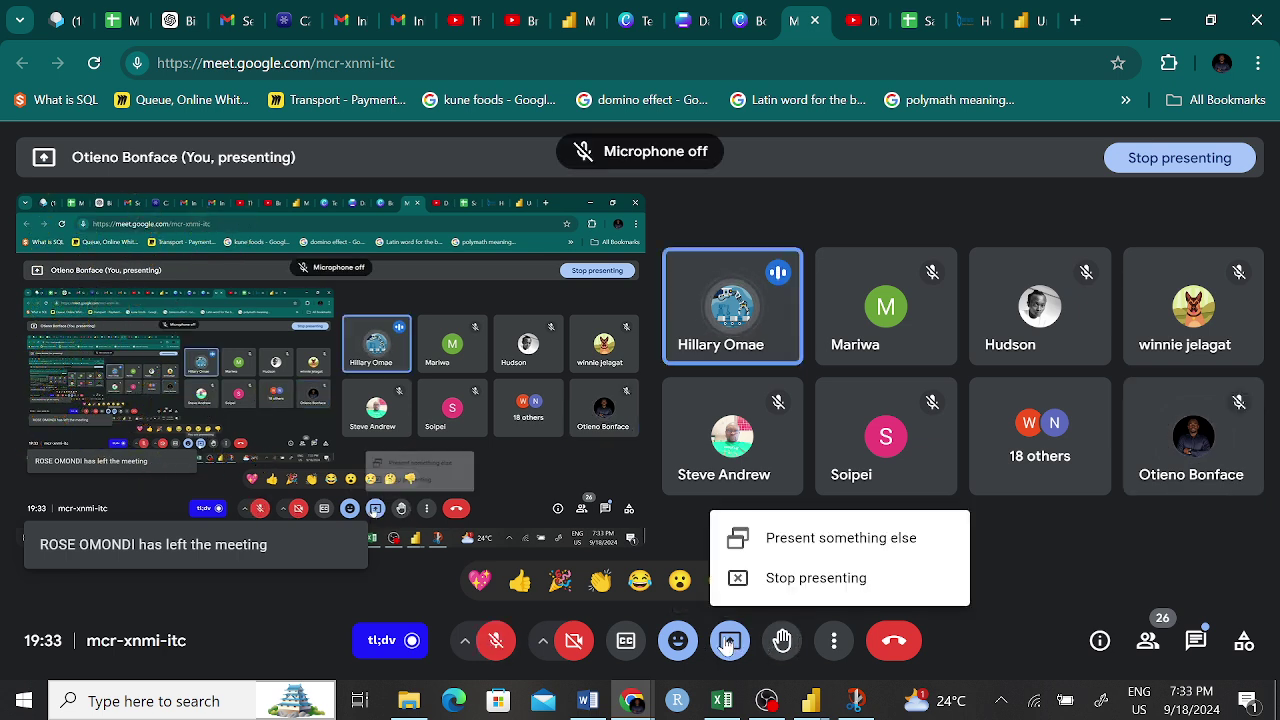
{"action": "left_click", "coordinate": [806, 590]}
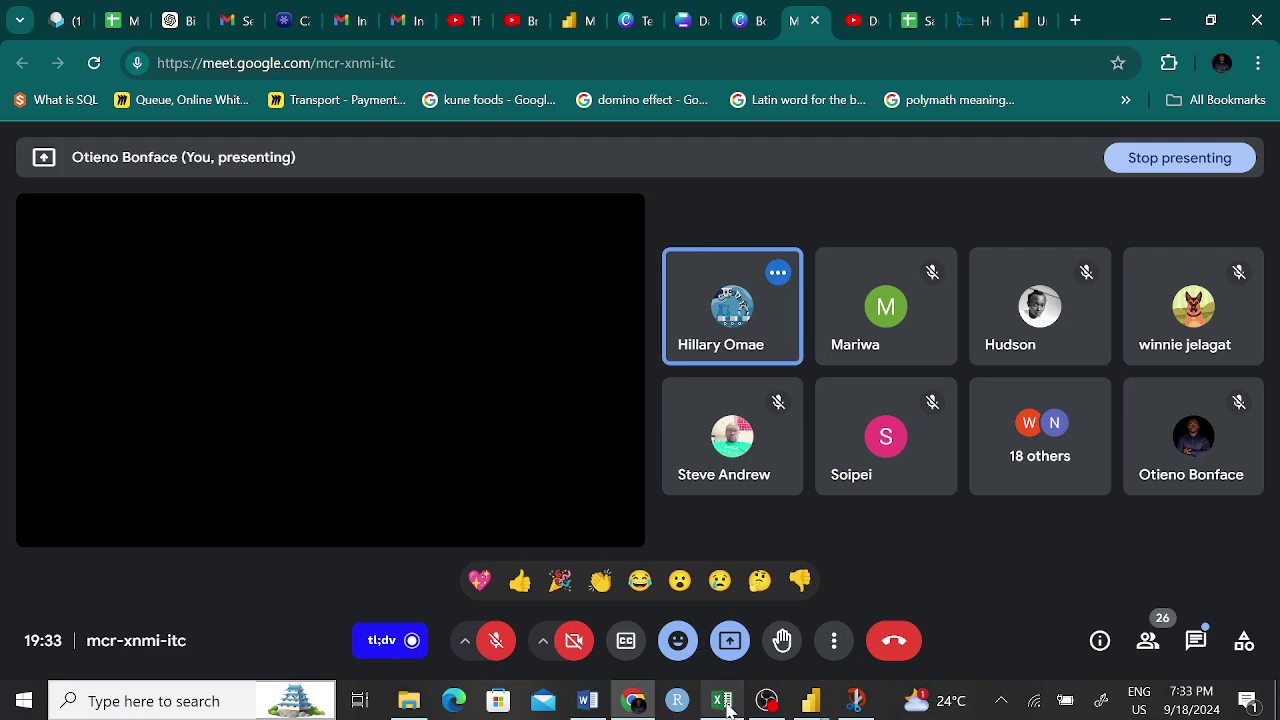
- Dismiss the chat notification and minimize Excel to show the participant grid
{"action": "left_click", "coordinate": [727, 707]}
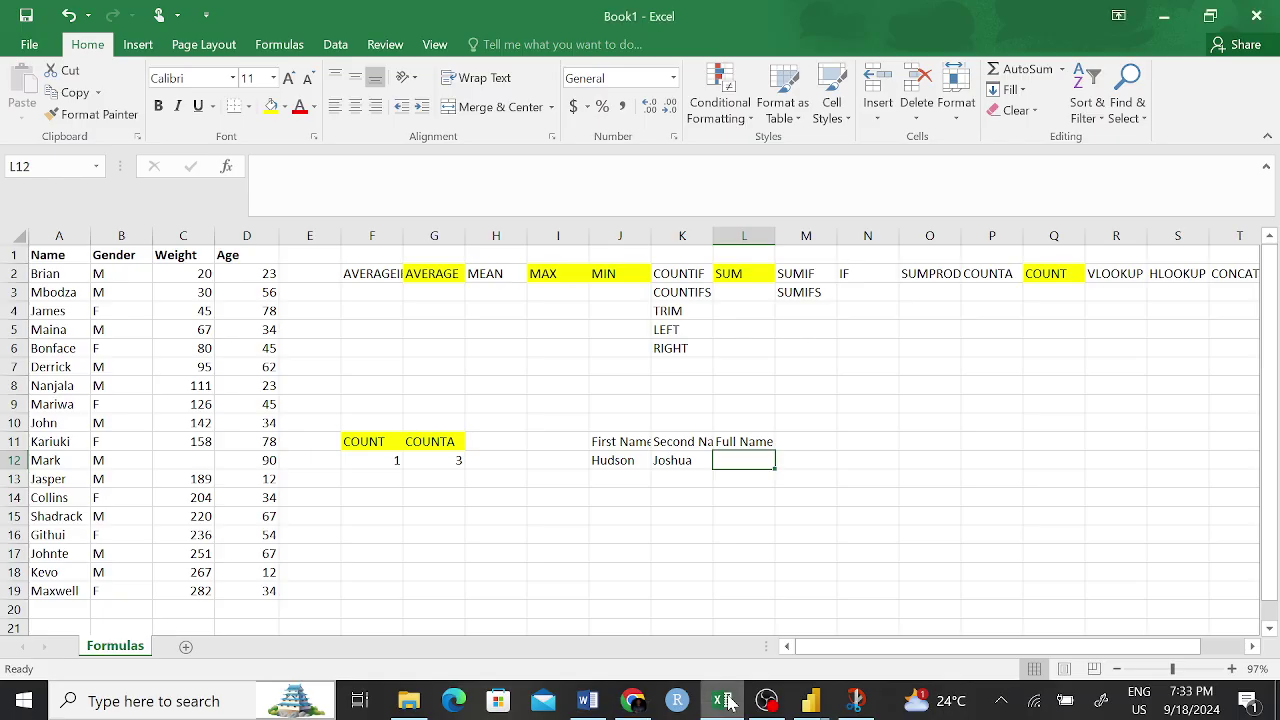
{"action": "left_click", "coordinate": [1236, 515]}
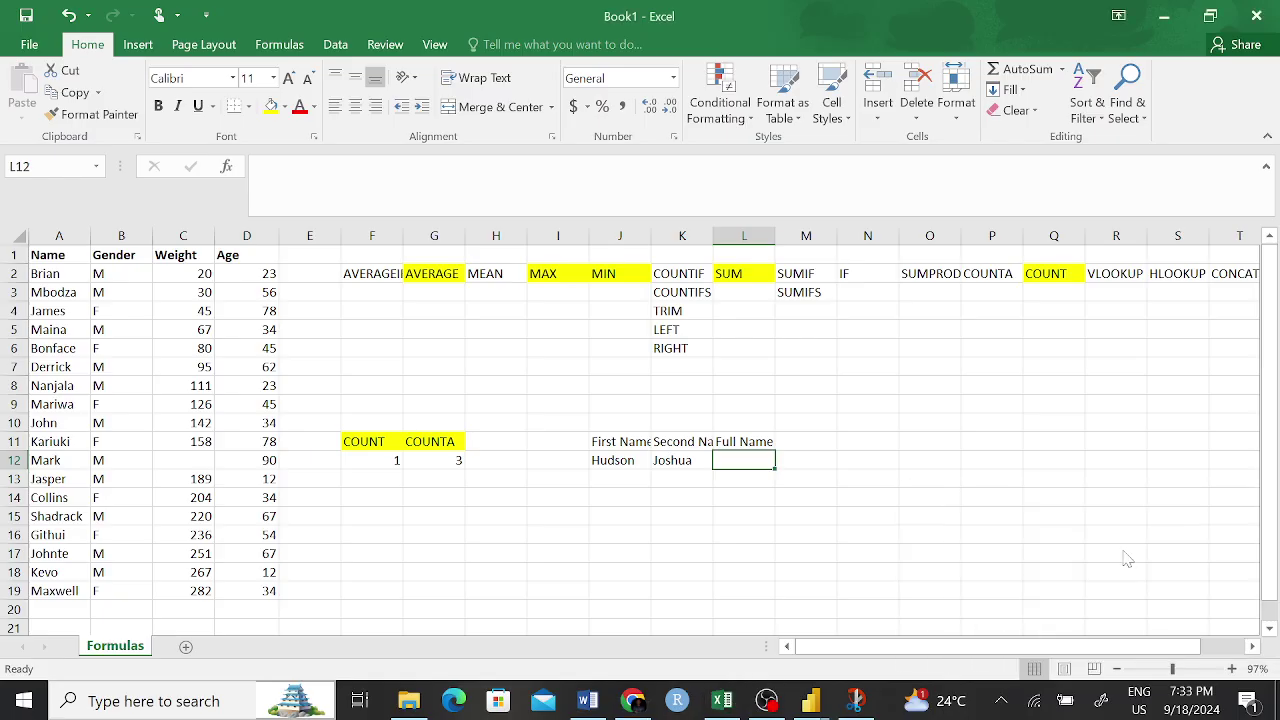
{"action": "left_click", "coordinate": [722, 702]}
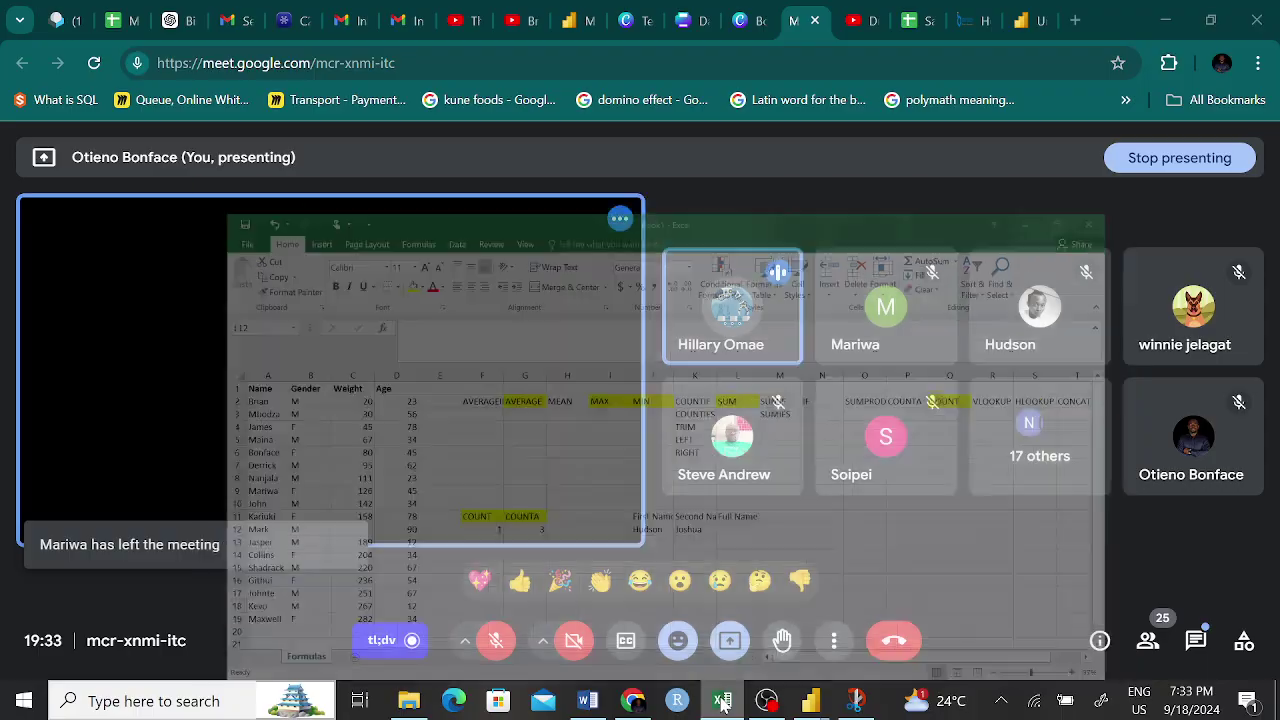
{"action": "left_click", "coordinate": [722, 702]}
{"action": "left_click", "coordinate": [722, 702]}
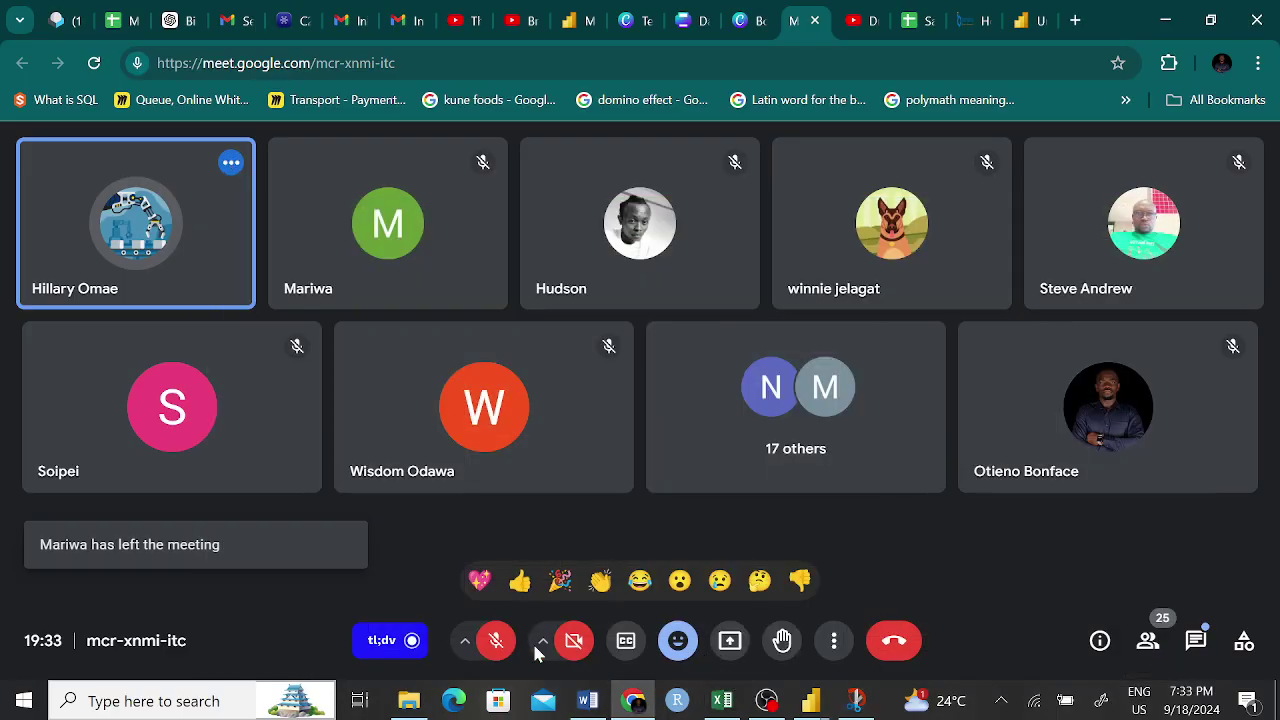
- Unmute the microphone and zoom the other participant's shared spreadsheet to 125%
{"action": "left_click", "coordinate": [506, 645]}
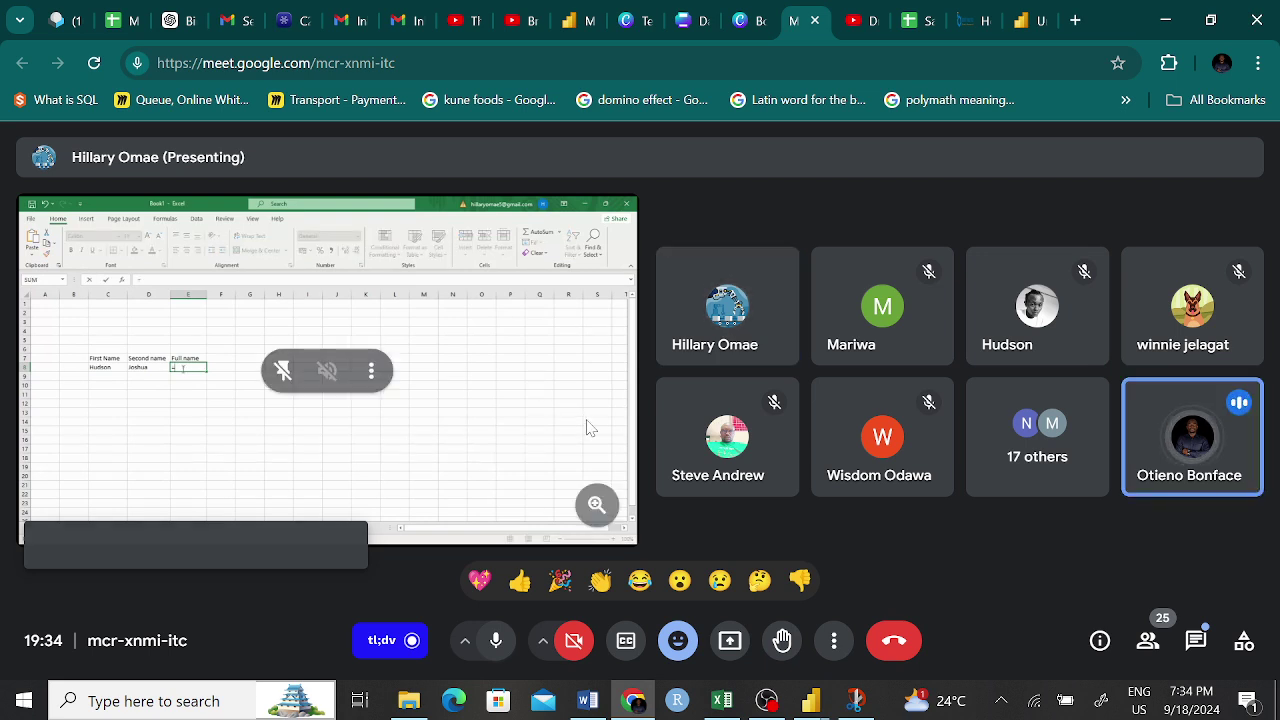
{"action": "left_click", "coordinate": [597, 504]}
{"action": "left_click", "coordinate": [597, 506]}
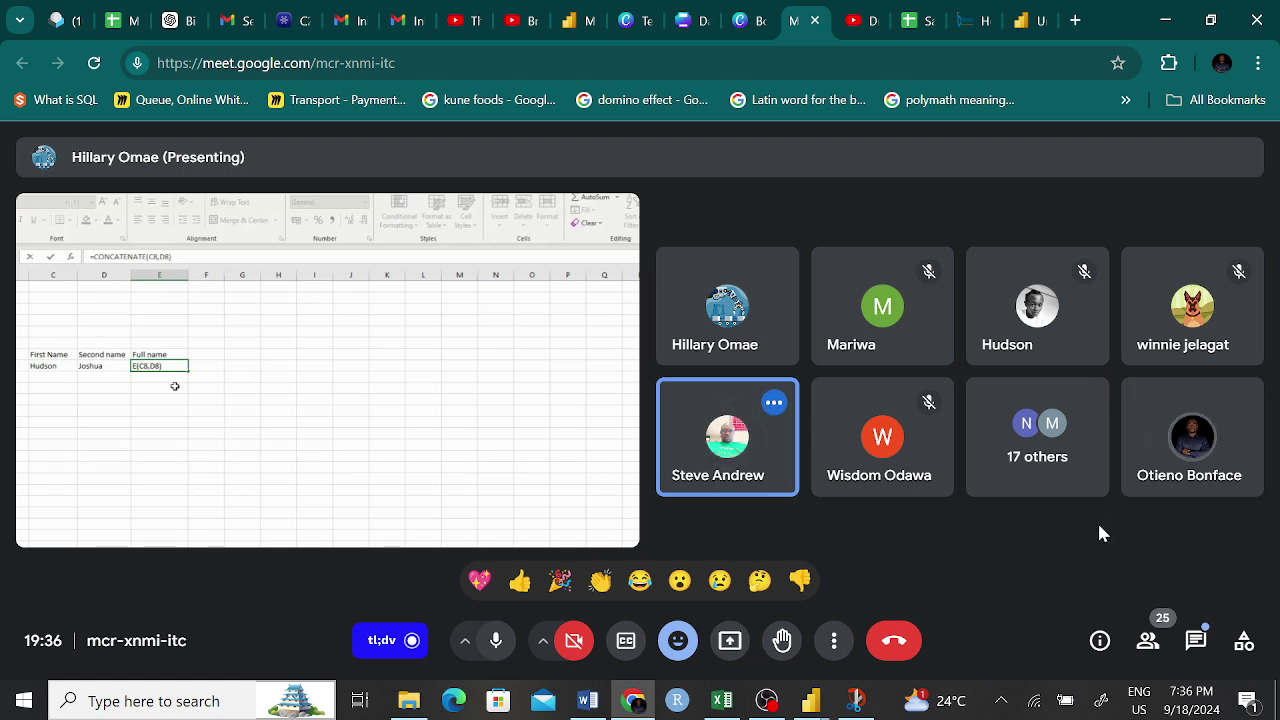
{"action": "left_click", "coordinate": [1040, 460]}
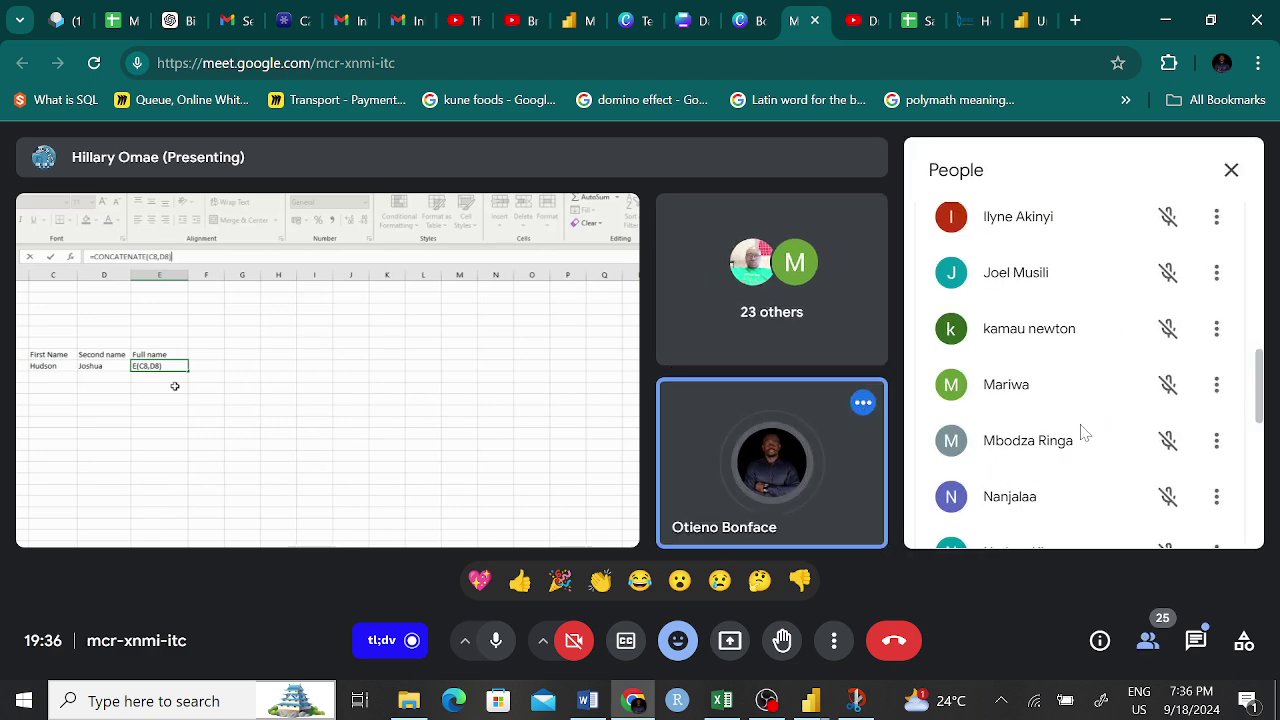
{"action": "scroll", "coordinate": [1083, 427], "scroll_direction": "down", "scroll_amount": 5}
{"action": "scroll", "coordinate": [1080, 425], "scroll_direction": "down", "scroll_amount": 3}
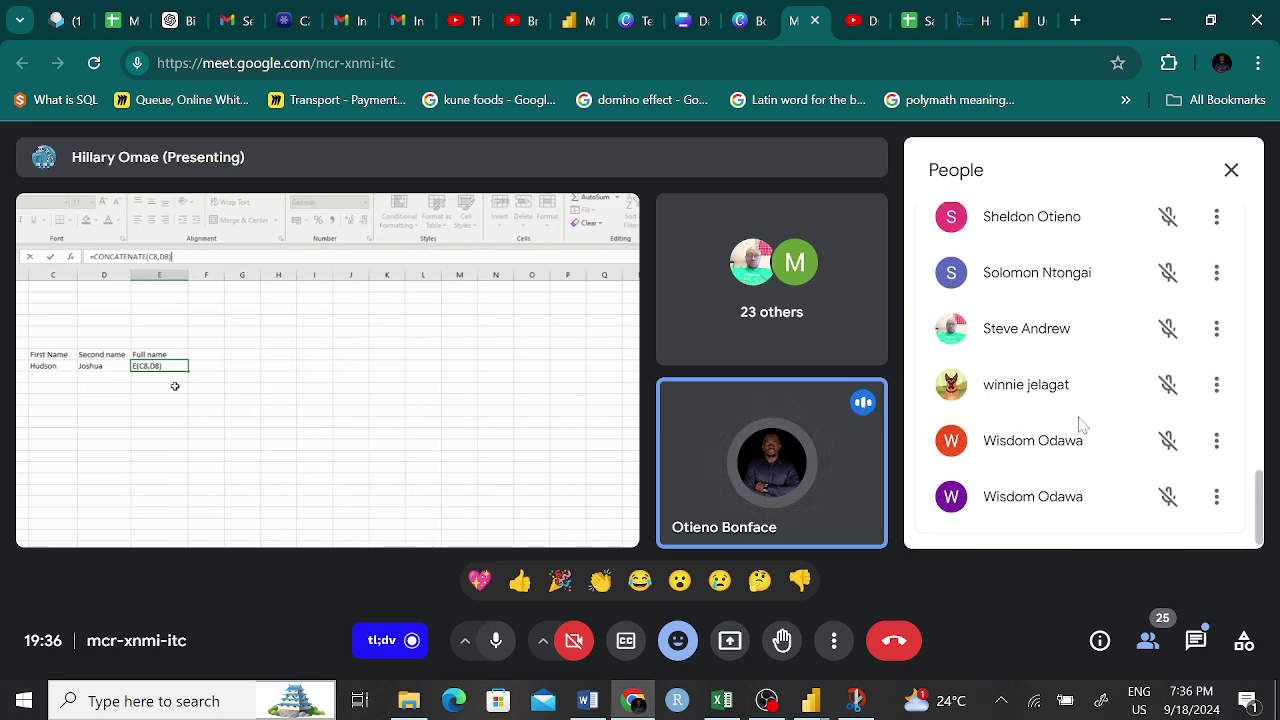
{"action": "scroll", "coordinate": [1088, 395], "scroll_direction": "up", "scroll_amount": 5}
{"action": "scroll", "coordinate": [1088, 395], "scroll_direction": "up", "scroll_amount": 2}
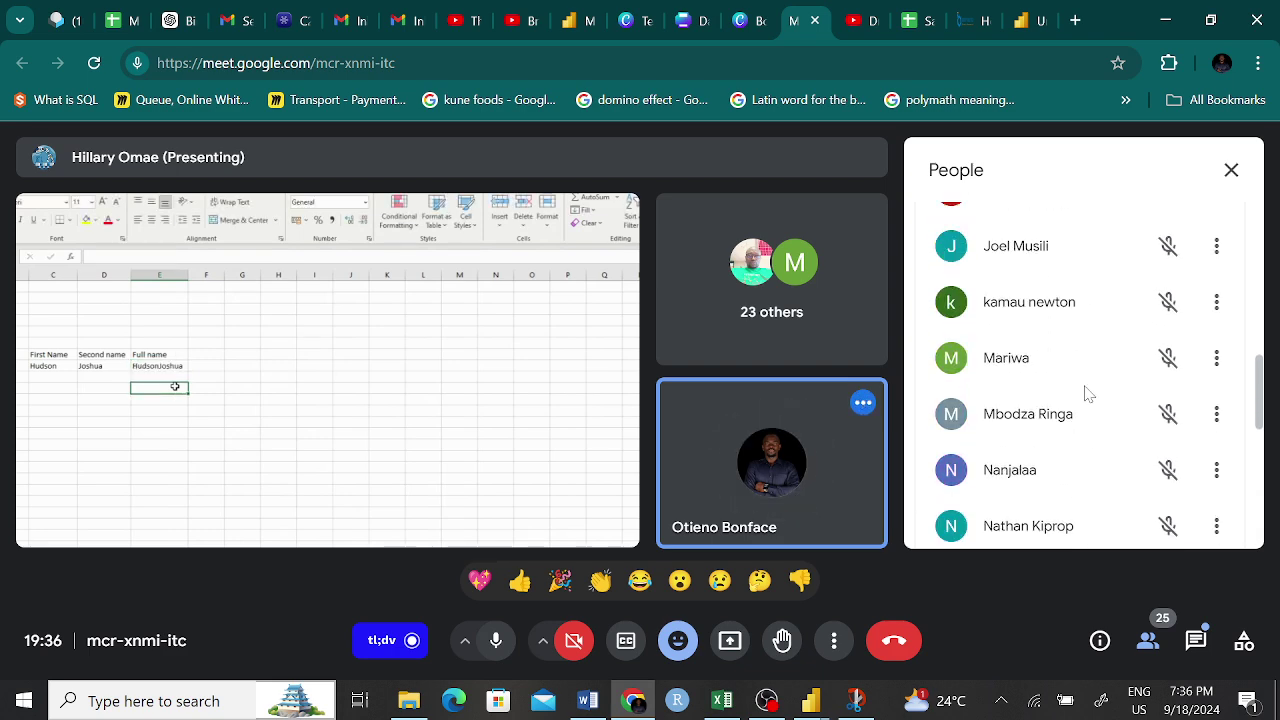
{"action": "scroll", "coordinate": [1095, 377], "scroll_direction": "down", "scroll_amount": 2}
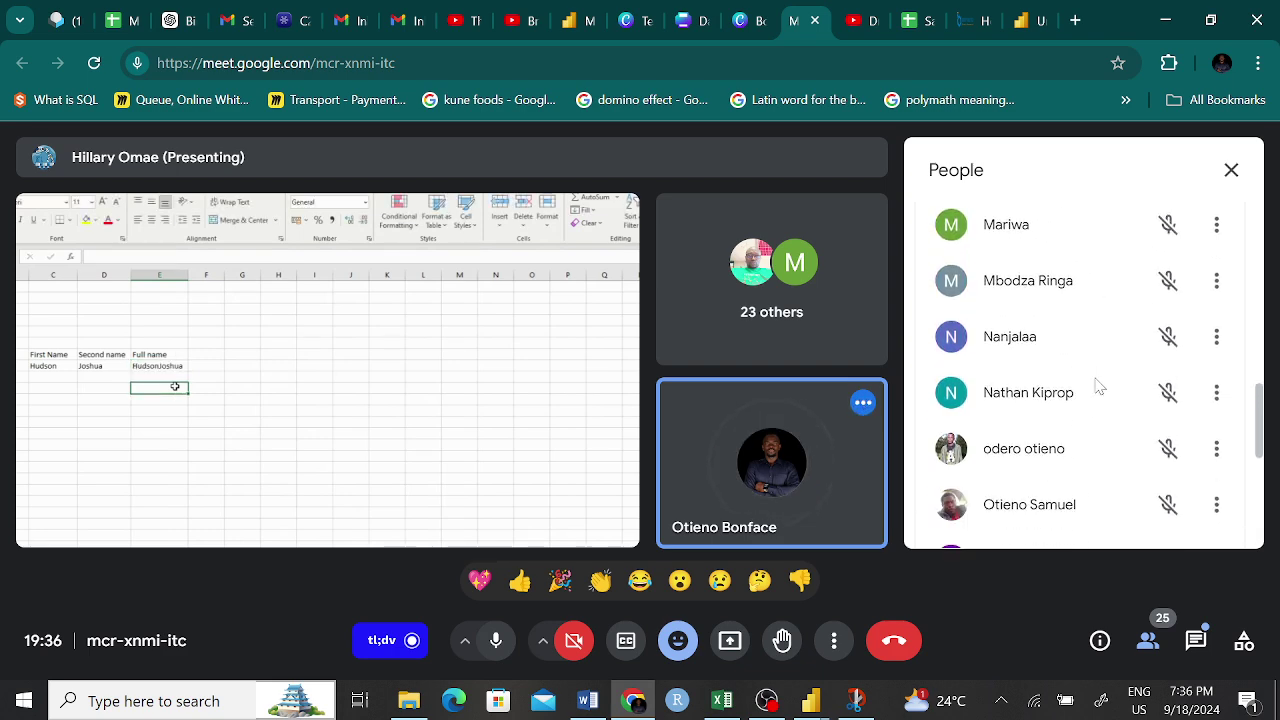
{"action": "scroll", "coordinate": [1108, 375], "scroll_direction": "up", "scroll_amount": 2}
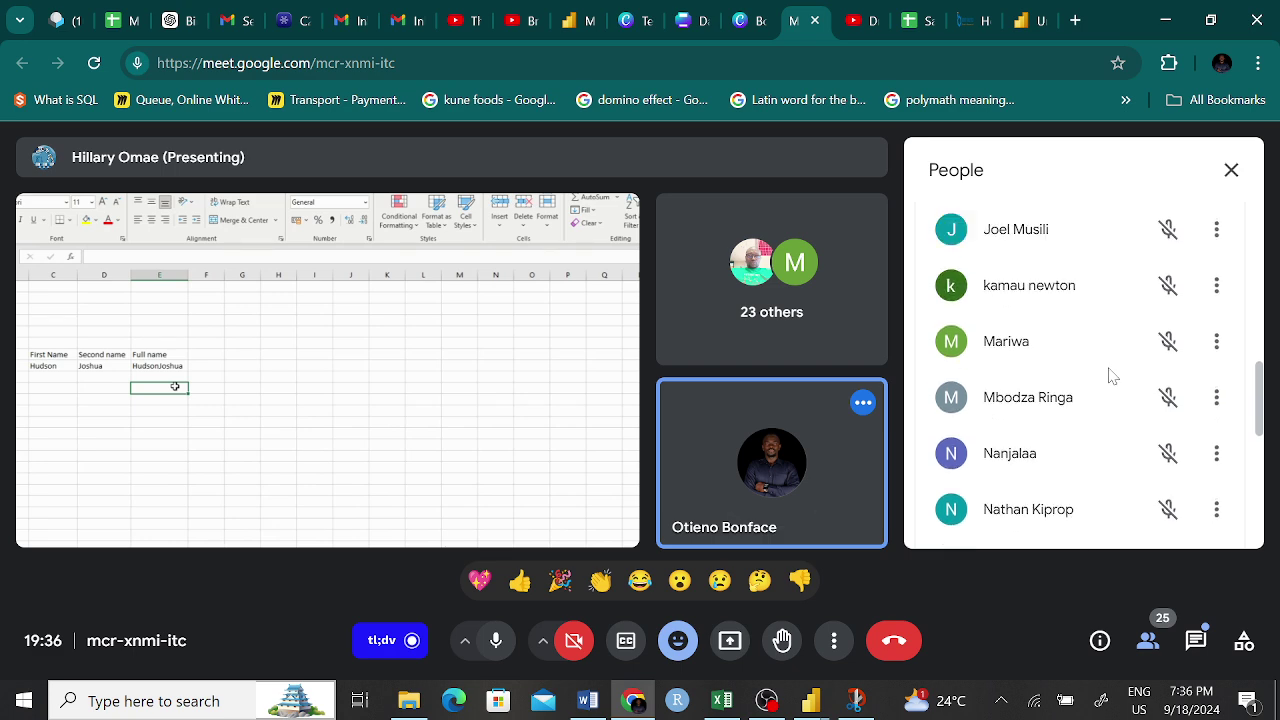
{"action": "left_click", "coordinate": [1231, 170]}
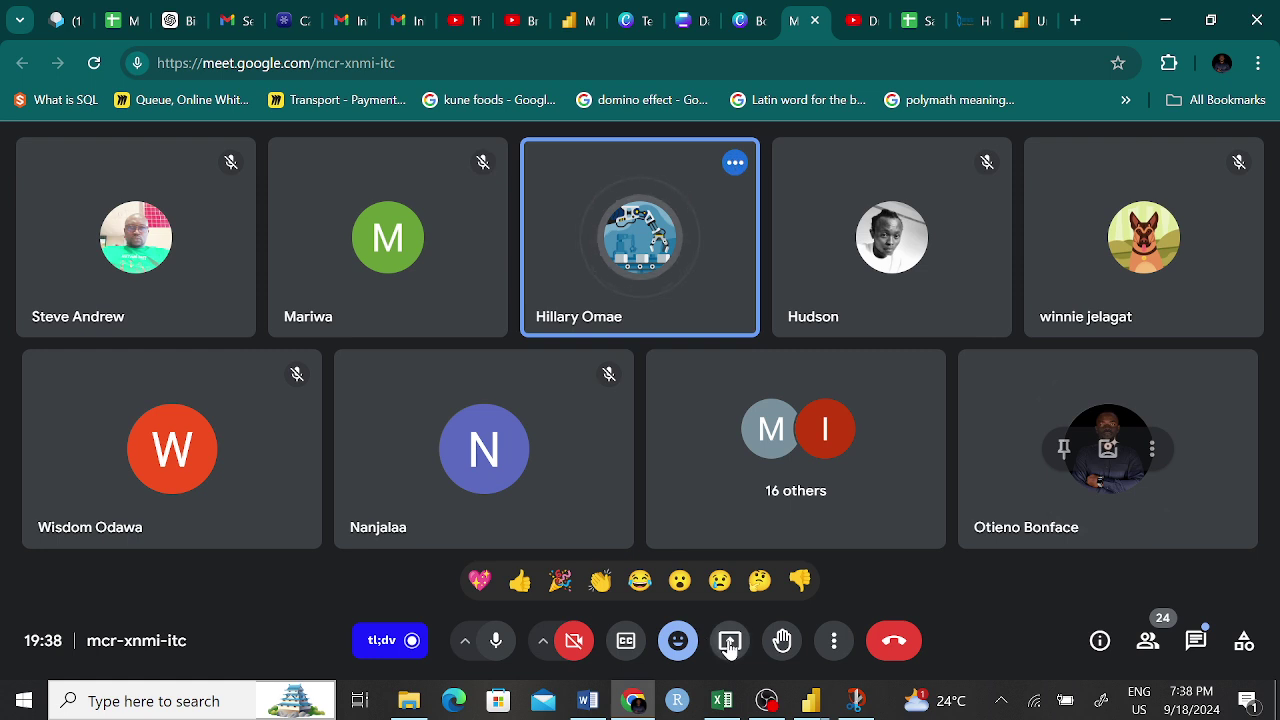
- Present the entire screen to the meeting and bring Book1 - Excel to the front
{"action": "left_click", "coordinate": [727, 641]}
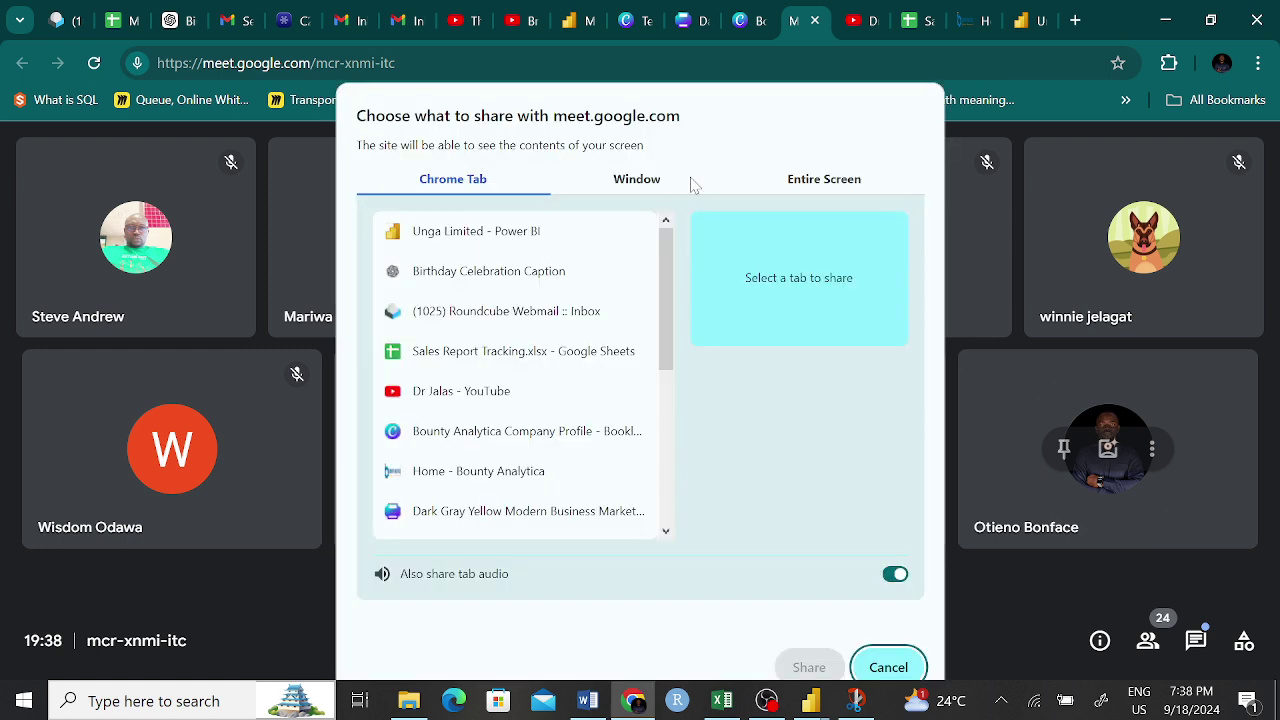
{"action": "left_click", "coordinate": [665, 182]}
{"action": "left_click", "coordinate": [800, 182]}
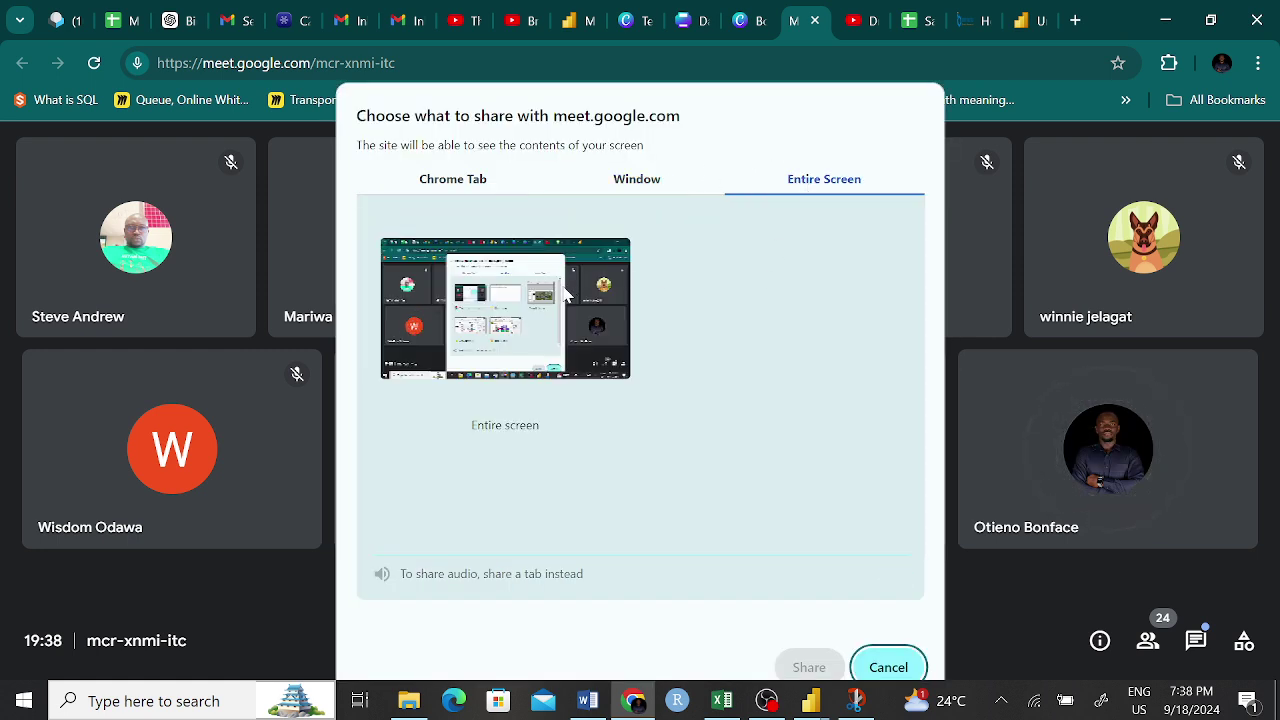
{"action": "left_click", "coordinate": [566, 292]}
{"action": "left_click", "coordinate": [809, 667]}
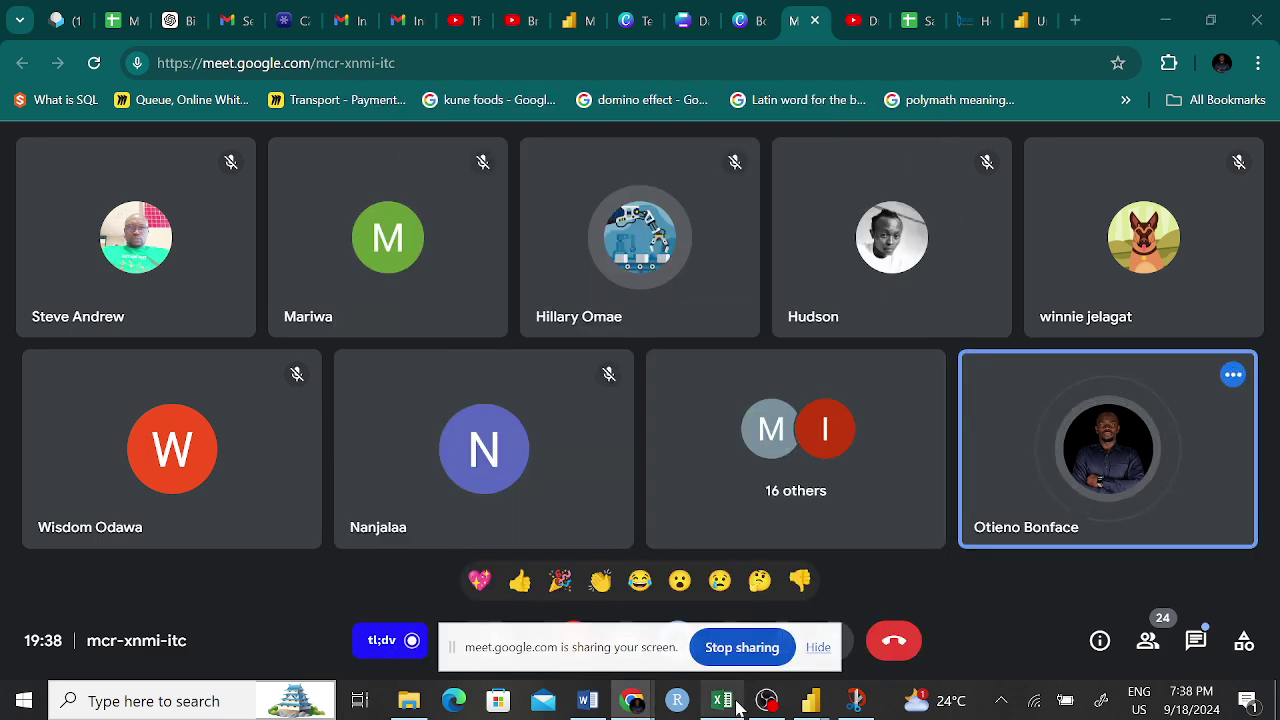
{"action": "mouse_move", "coordinate": [724, 700]}
{"action": "left_click", "coordinate": [675, 562]}
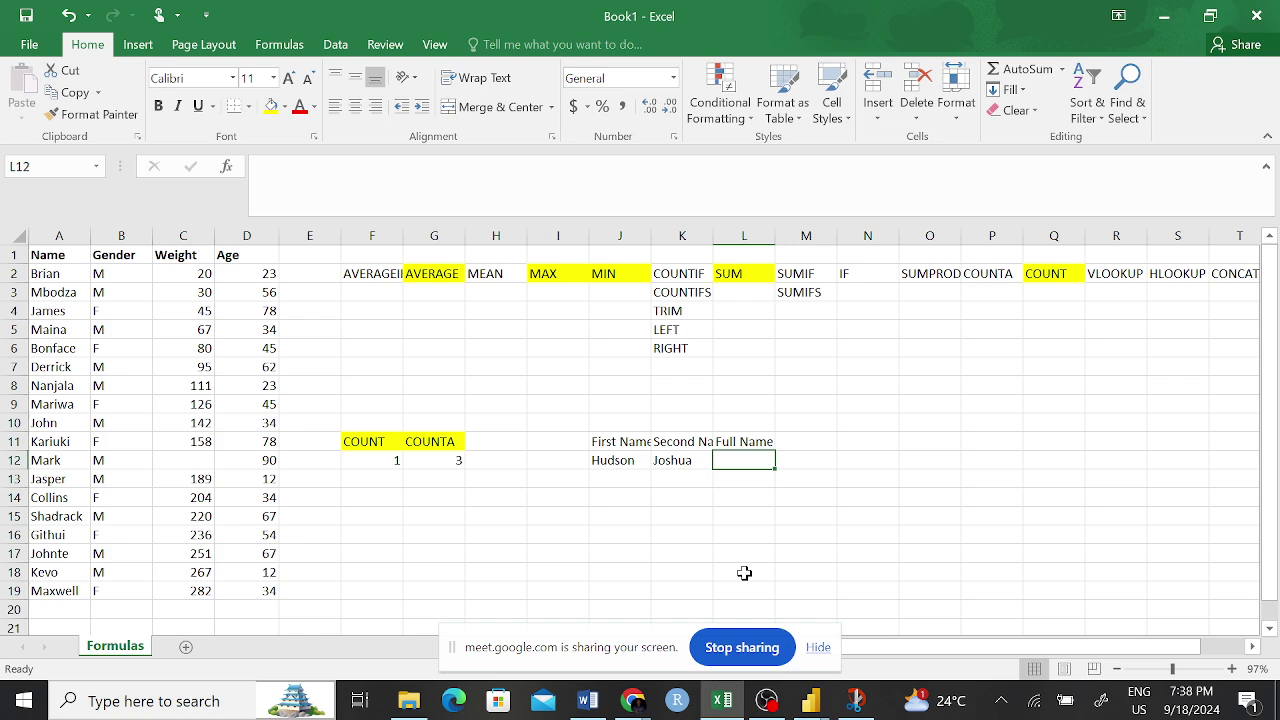
- Enter =CONCATENATE(J12:K12) in L12, which returns a #VALUE! error
{"action": "left_click", "coordinate": [758, 456]}
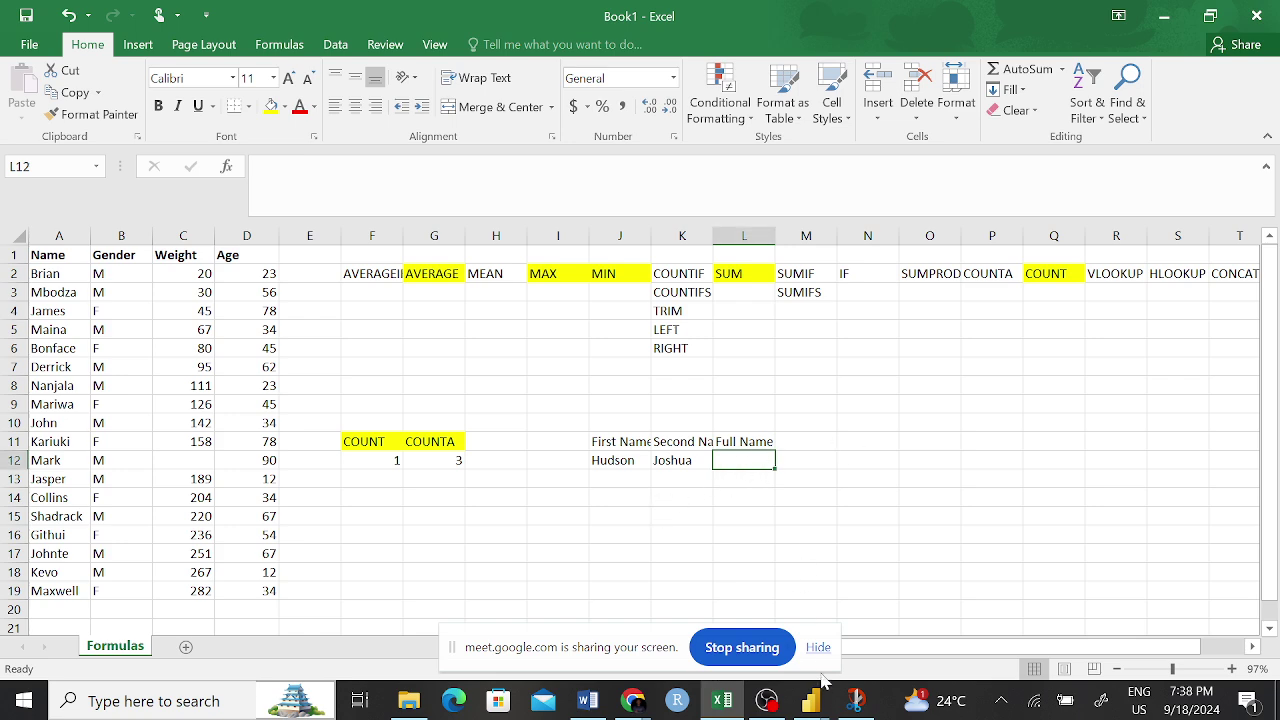
{"action": "left_click", "coordinate": [818, 648]}
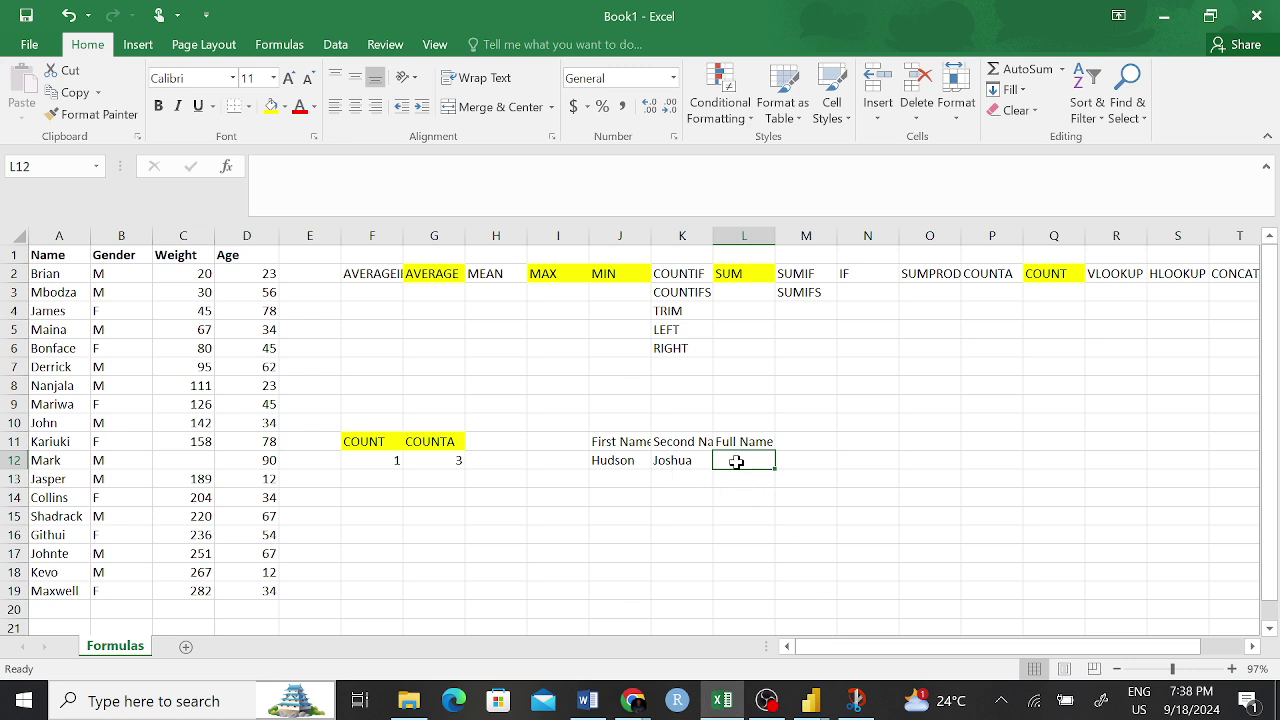
{"action": "type", "text": "="}
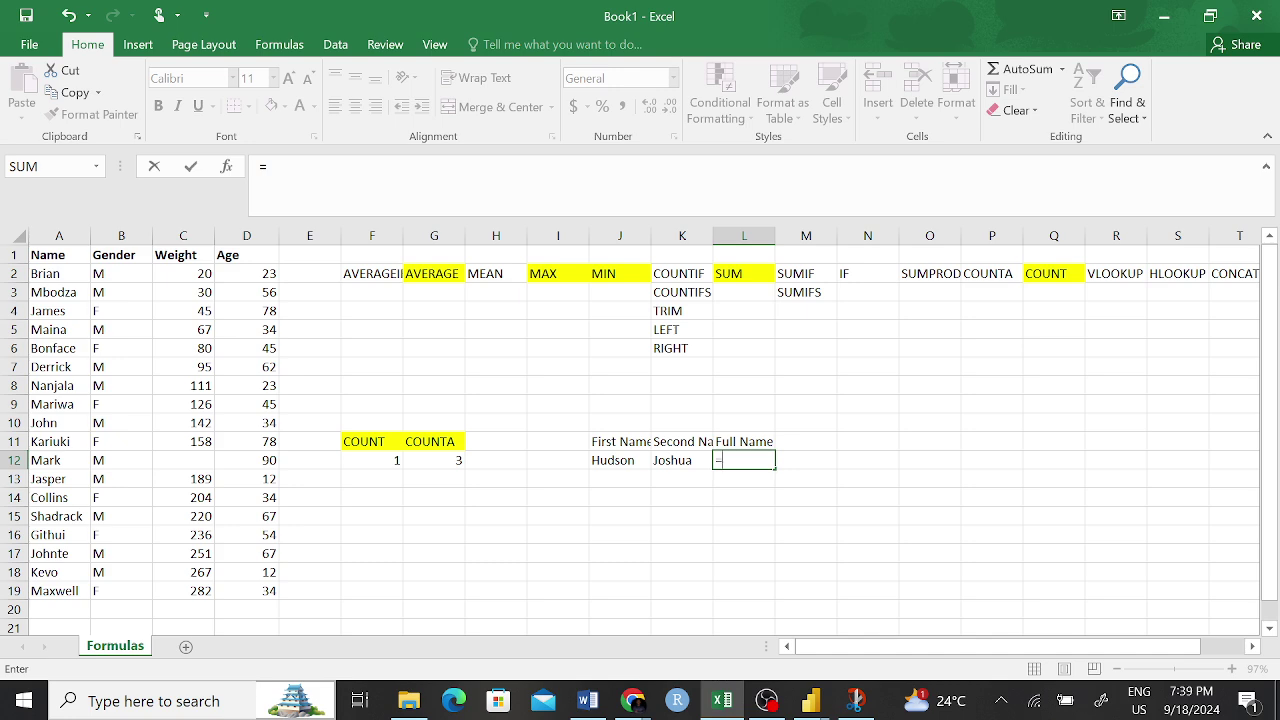
{"action": "type", "text": "con"}
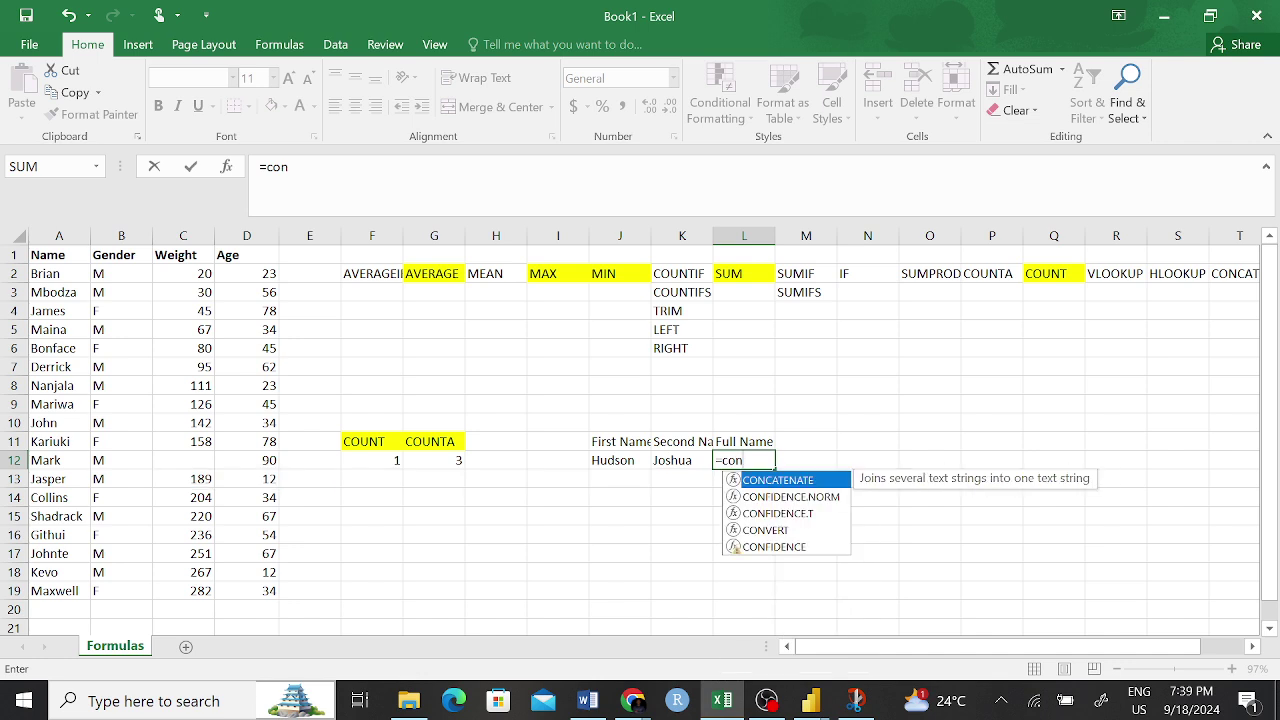
{"action": "key", "text": "Tab"}
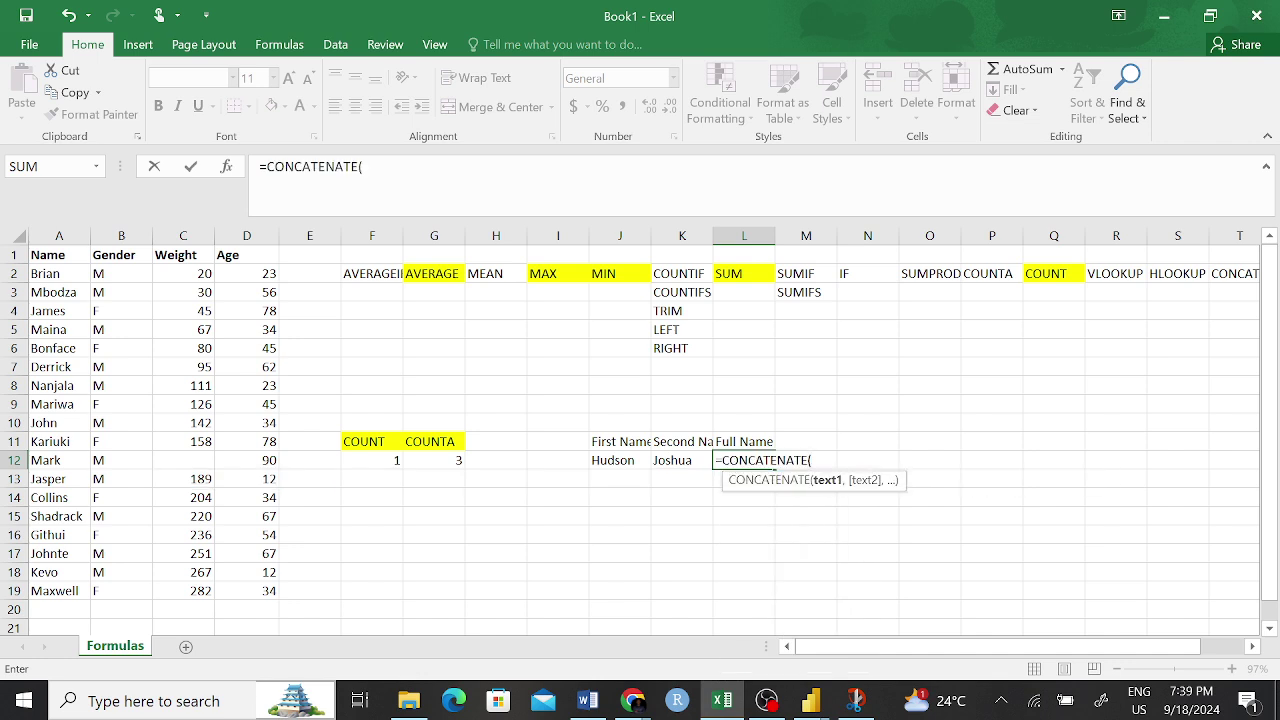
{"action": "left_click_drag", "start_coordinate": [615, 460], "coordinate": [680, 462]}
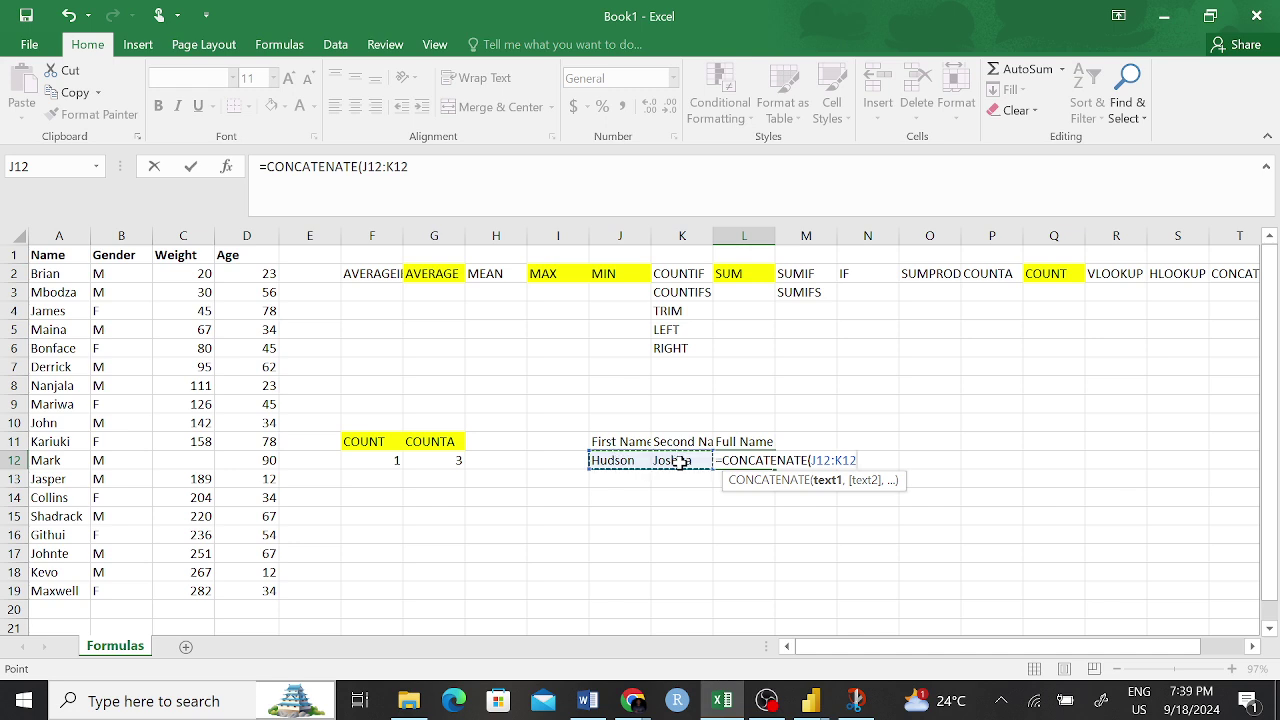
{"action": "type", "text": ")"}
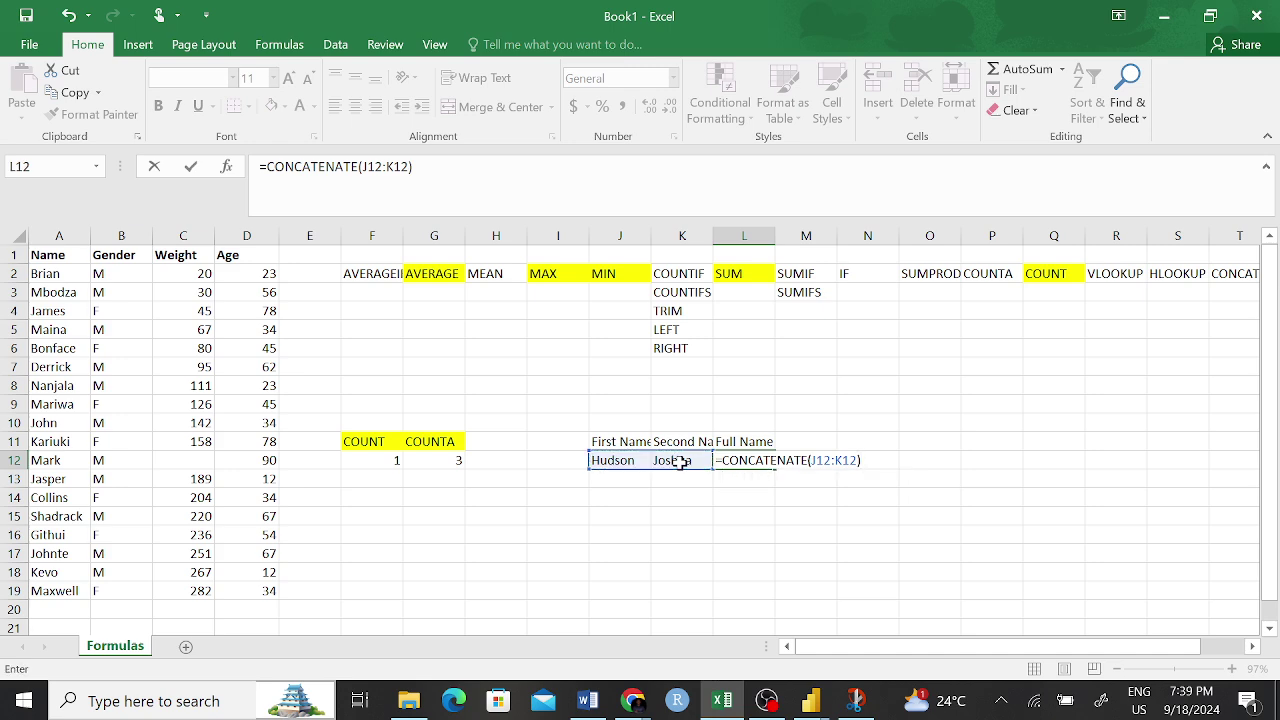
{"action": "key", "text": "ctrl+Return"}
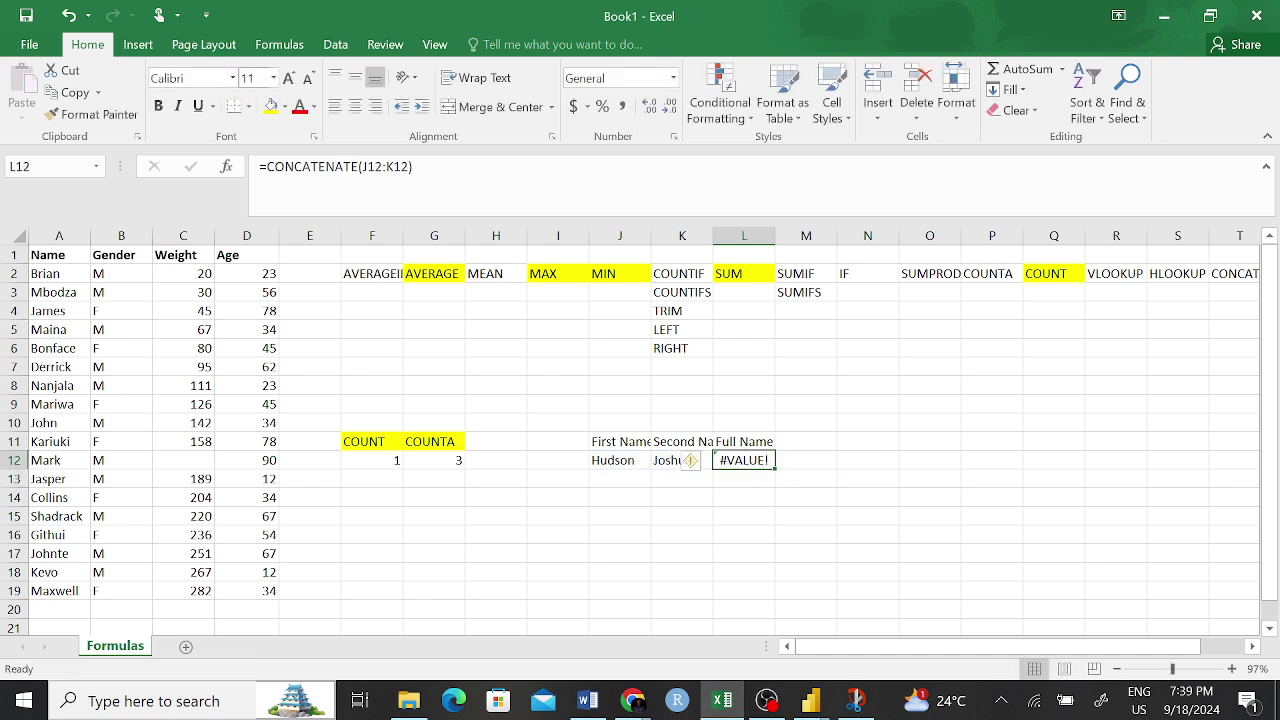
- Correct the L12 formula to =CONCATENATE(J12," ",K12) so the names join with a space
{"action": "left_click", "coordinate": [384, 166]}
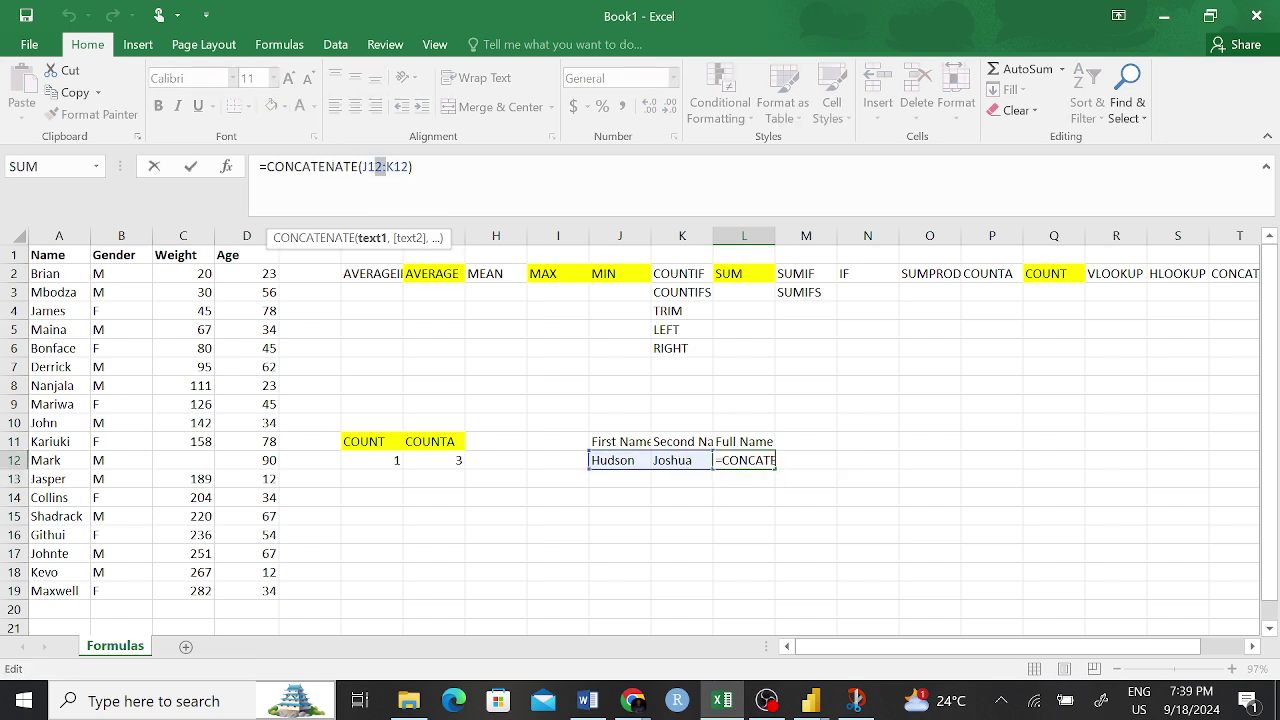
{"action": "key", "text": "Delete"}
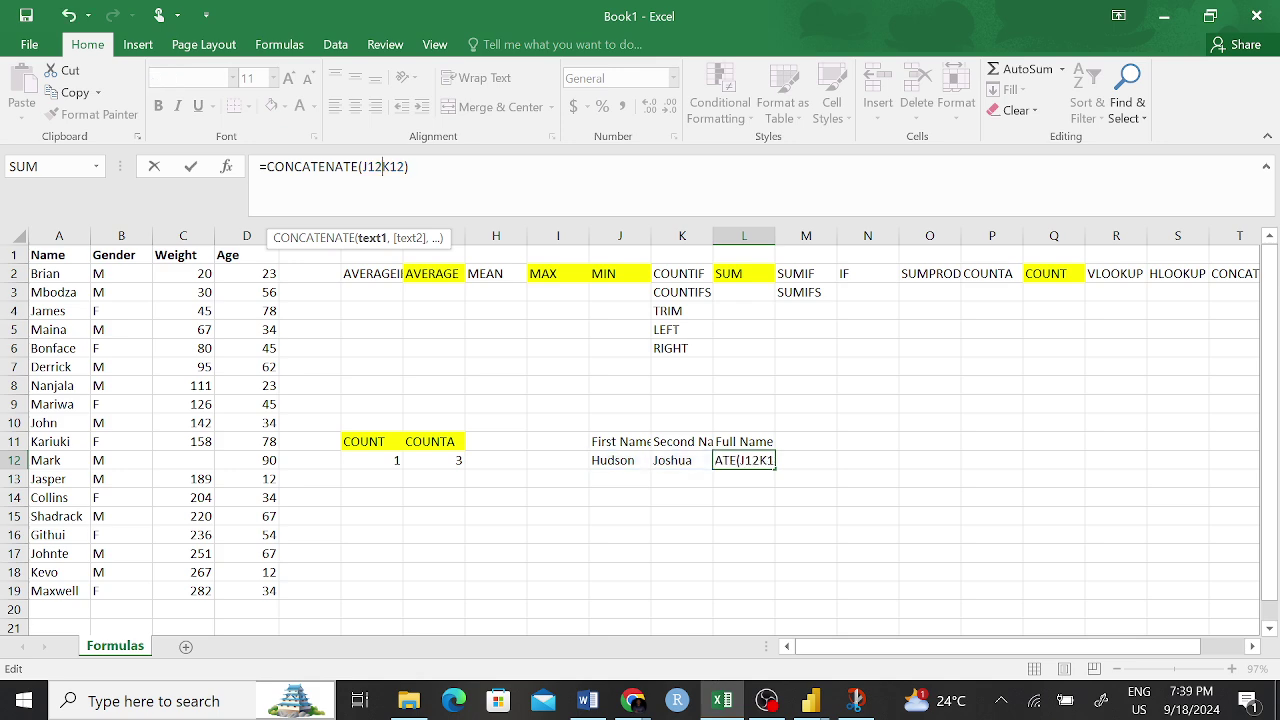
{"action": "type", "text": ","}
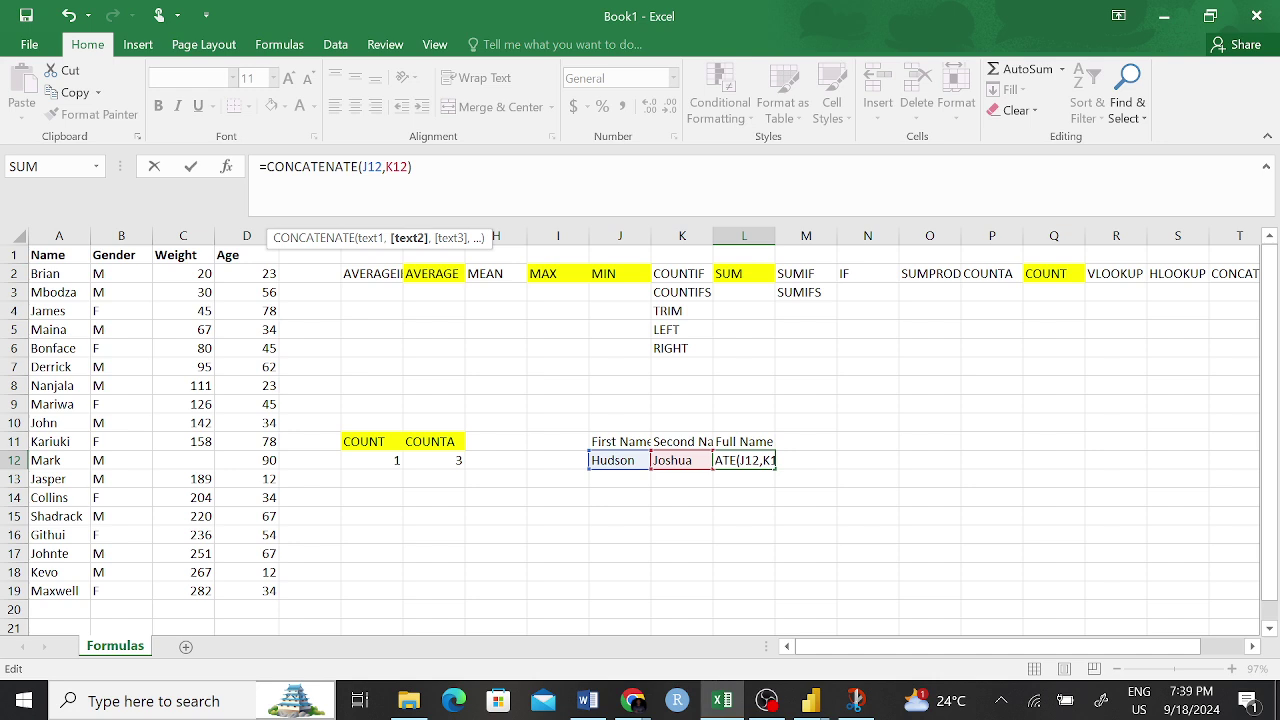
{"action": "type", "text": " \"\""}
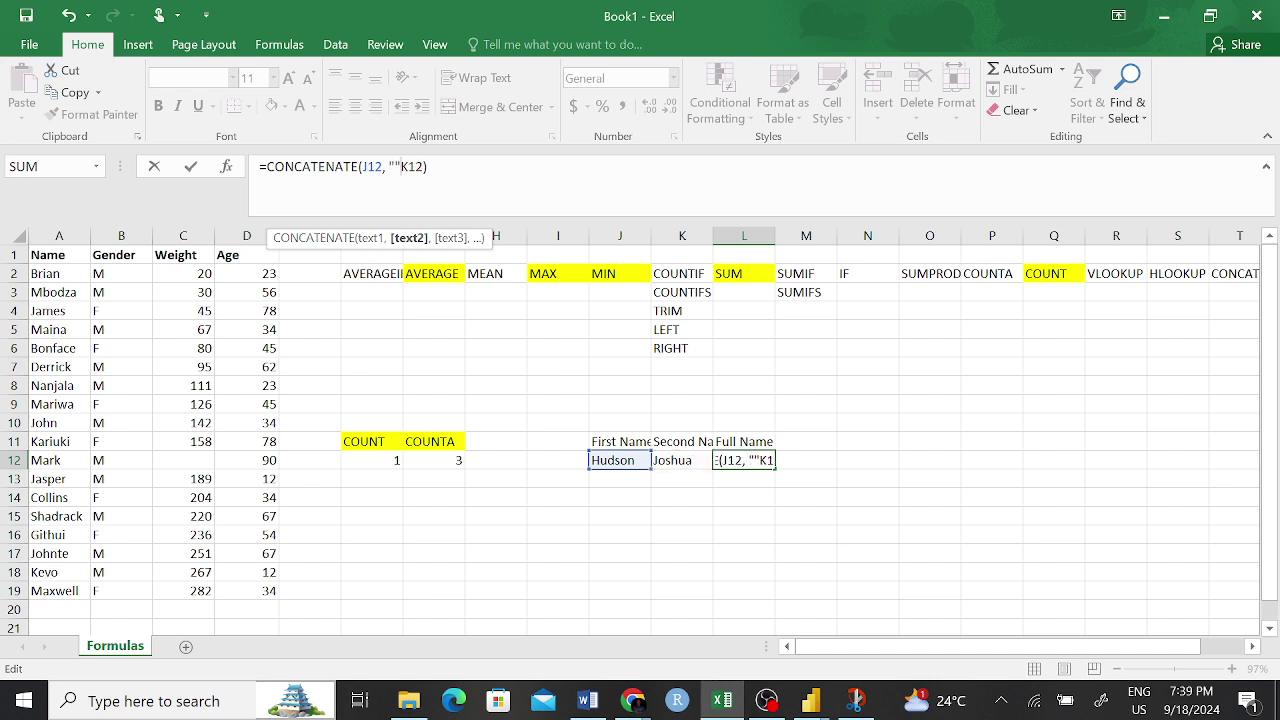
{"action": "type", "text": ","}
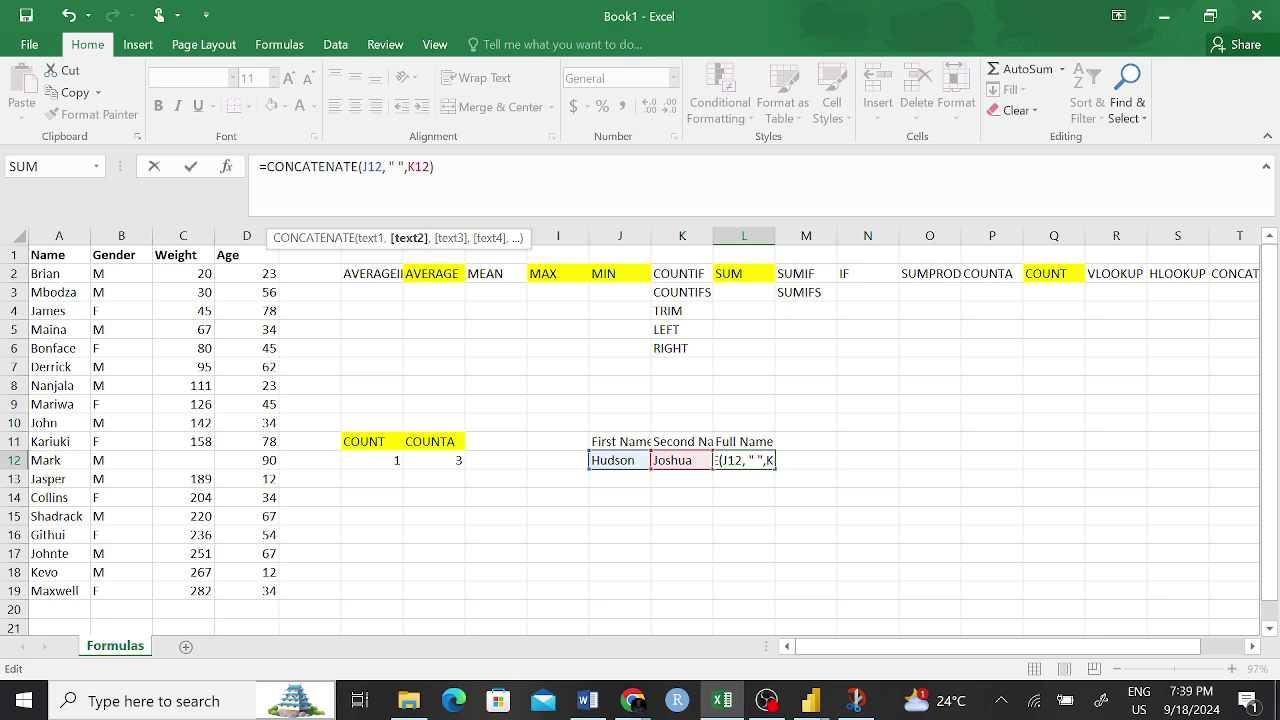
{"action": "key", "text": "Return"}
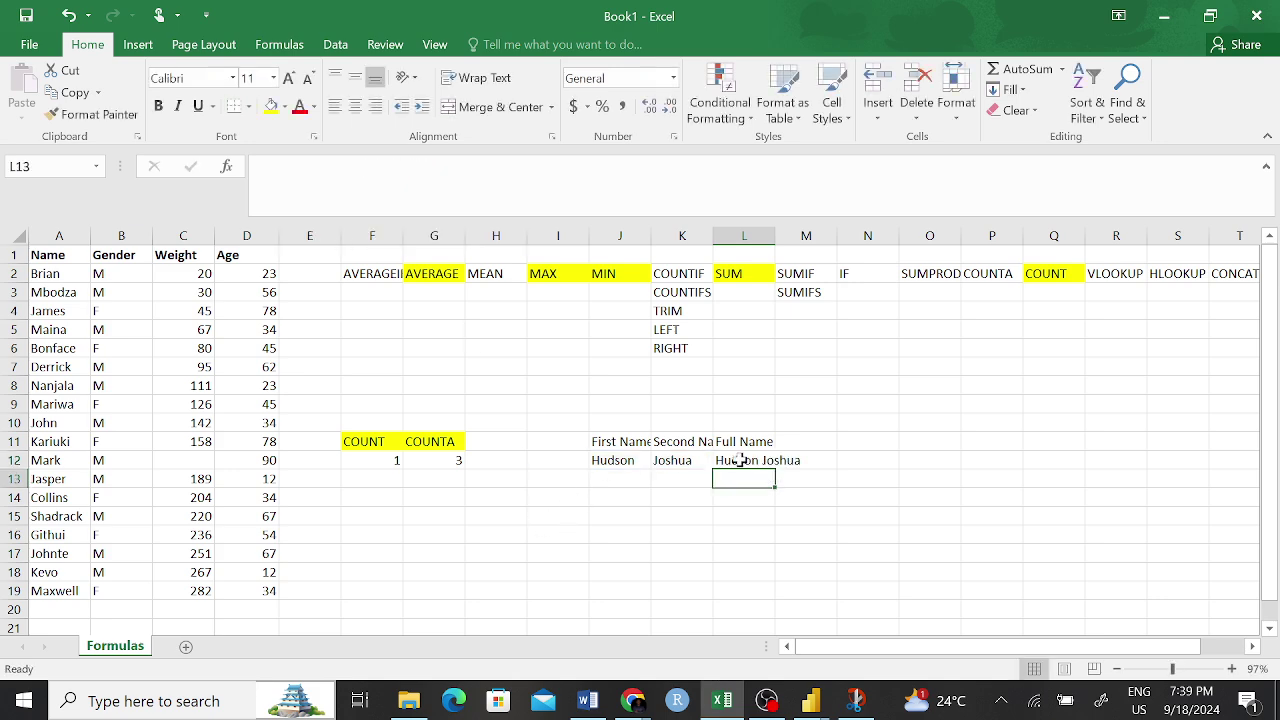
{"action": "left_click", "coordinate": [739, 460]}
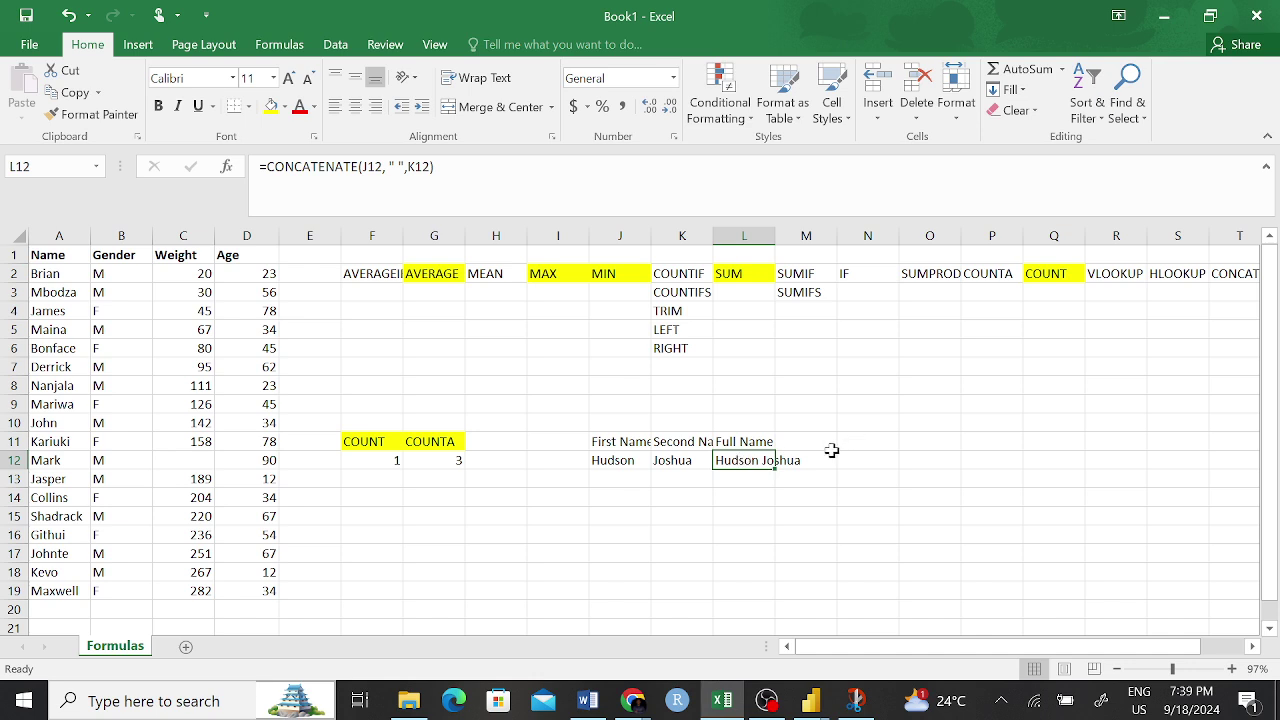
{"action": "left_click", "coordinate": [758, 520]}
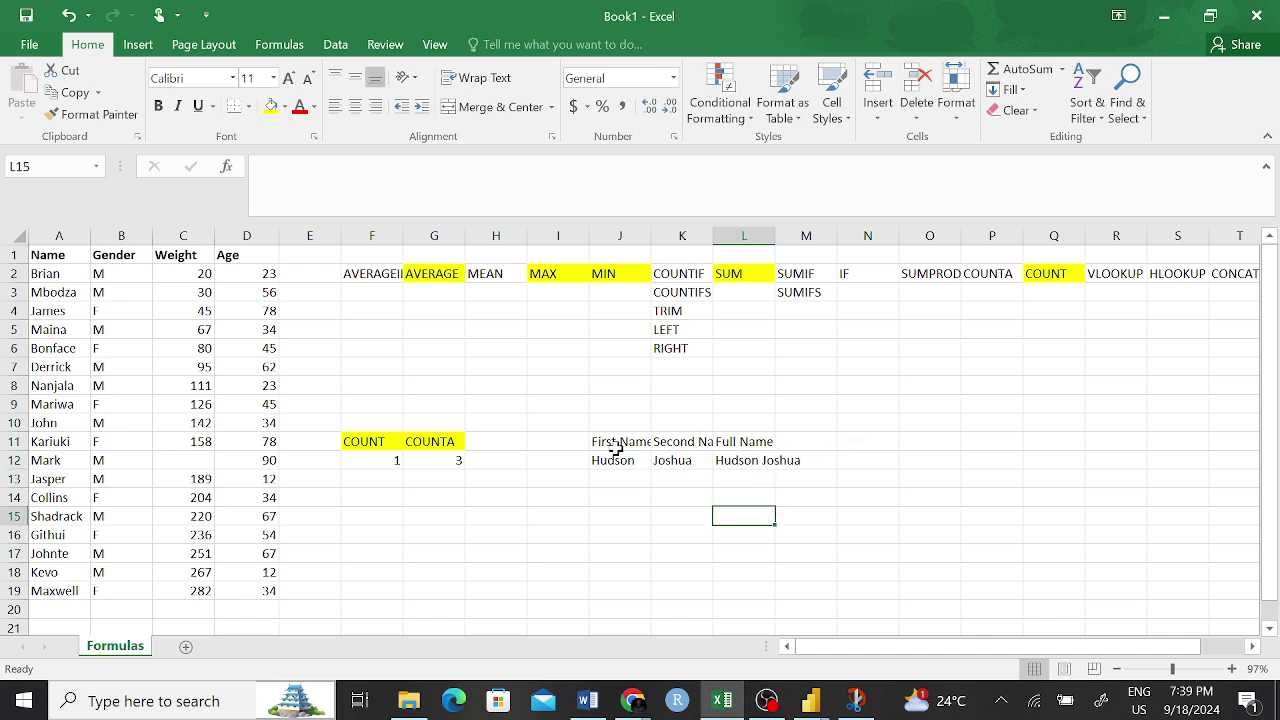
- Review the CONCATENATE header in T2, the name headers, and the SUMPRODUCT header in O2
{"action": "left_click", "coordinate": [1242, 273]}
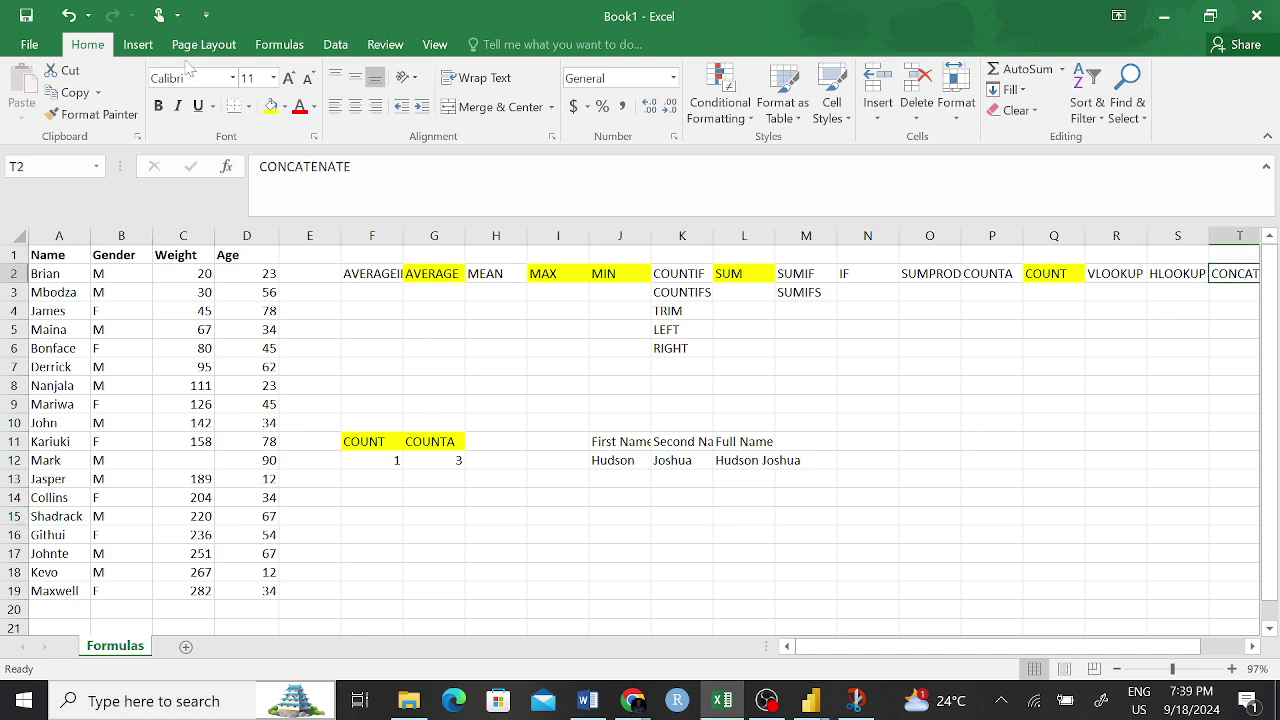
{"action": "scroll", "coordinate": [767, 349], "scroll_direction": "right", "scroll_amount": 5}
{"action": "left_click", "coordinate": [566, 423]}
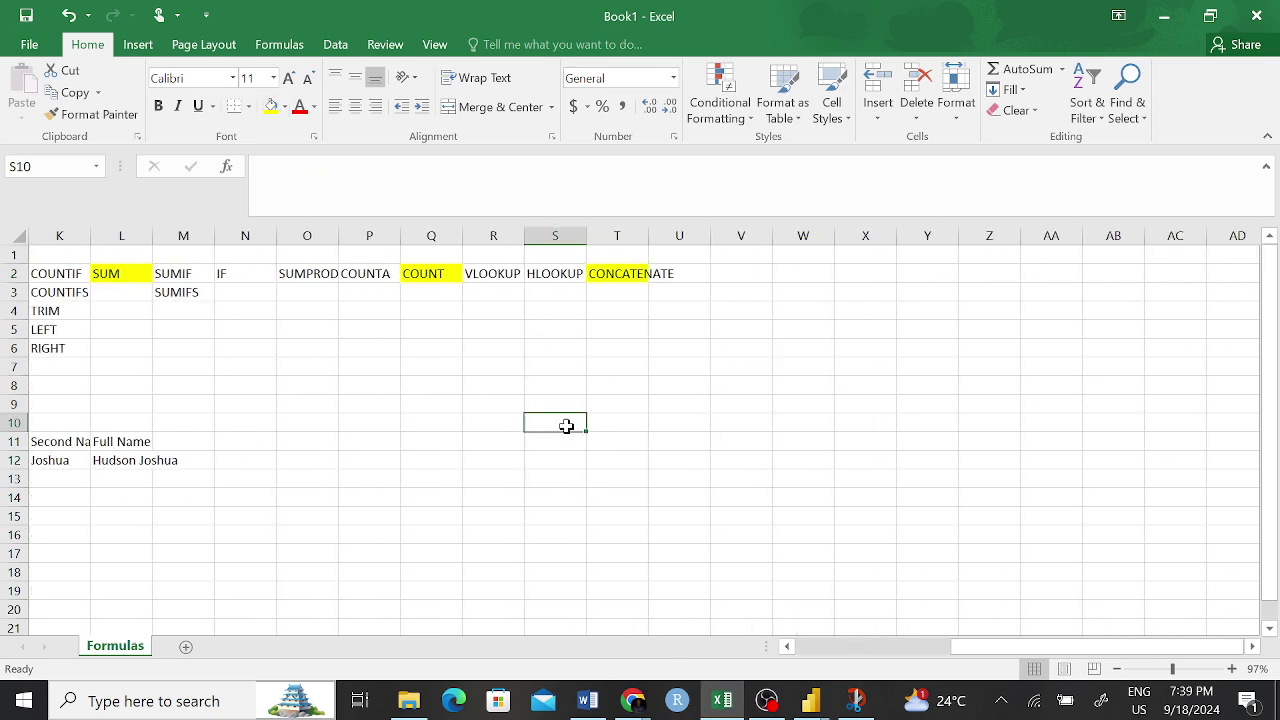
{"action": "scroll", "coordinate": [386, 463], "scroll_direction": "left", "scroll_amount": 5}
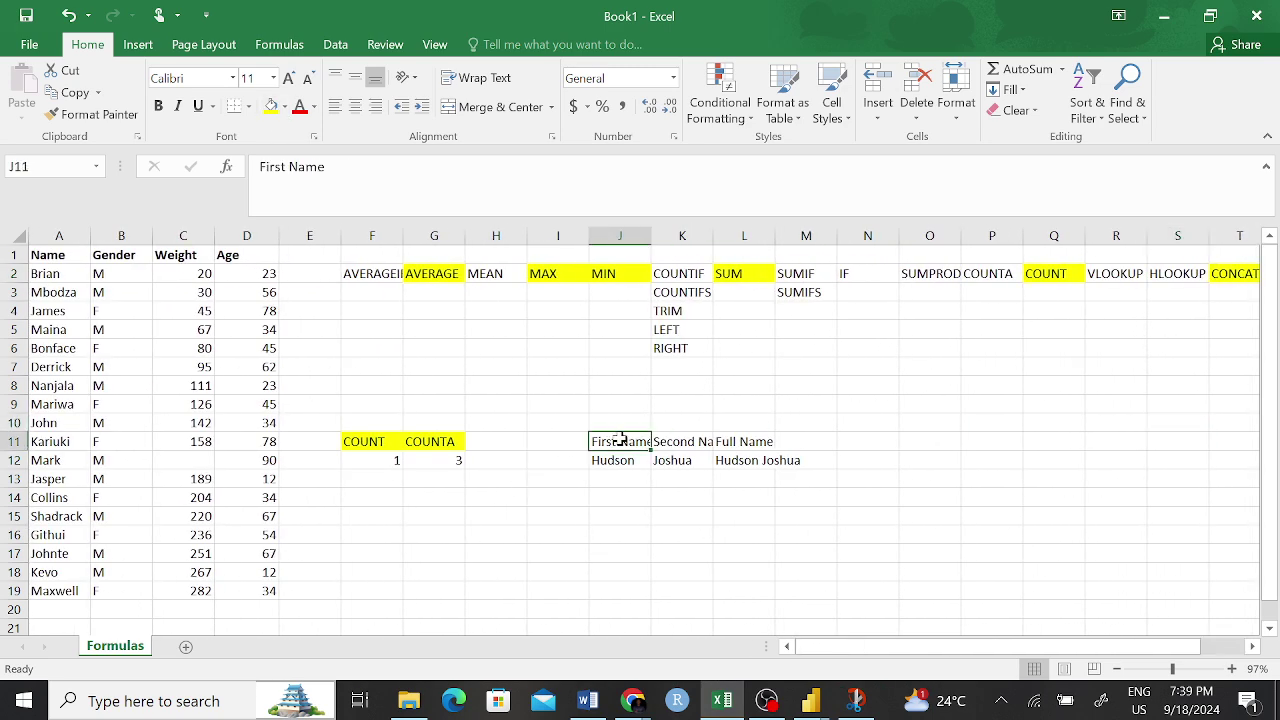
{"action": "left_click_drag", "start_coordinate": [620, 440], "coordinate": [694, 441]}
{"action": "left_click", "coordinate": [889, 384]}
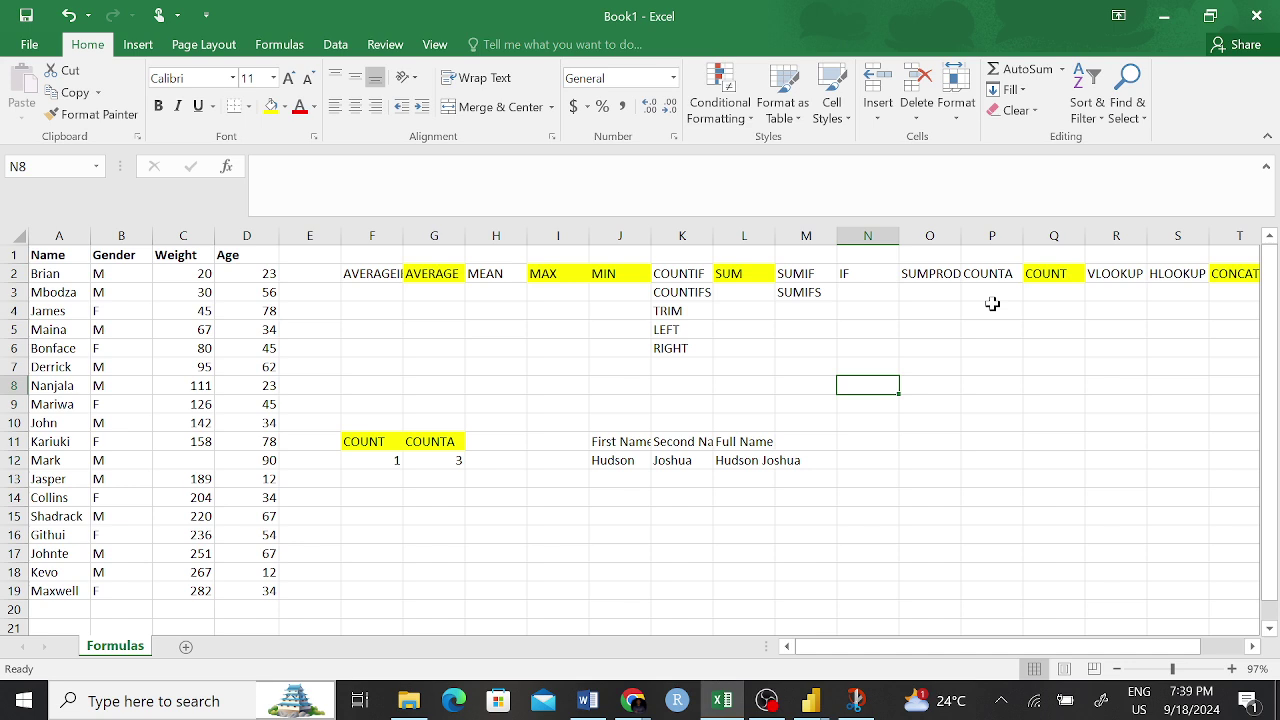
{"action": "left_click", "coordinate": [932, 282]}
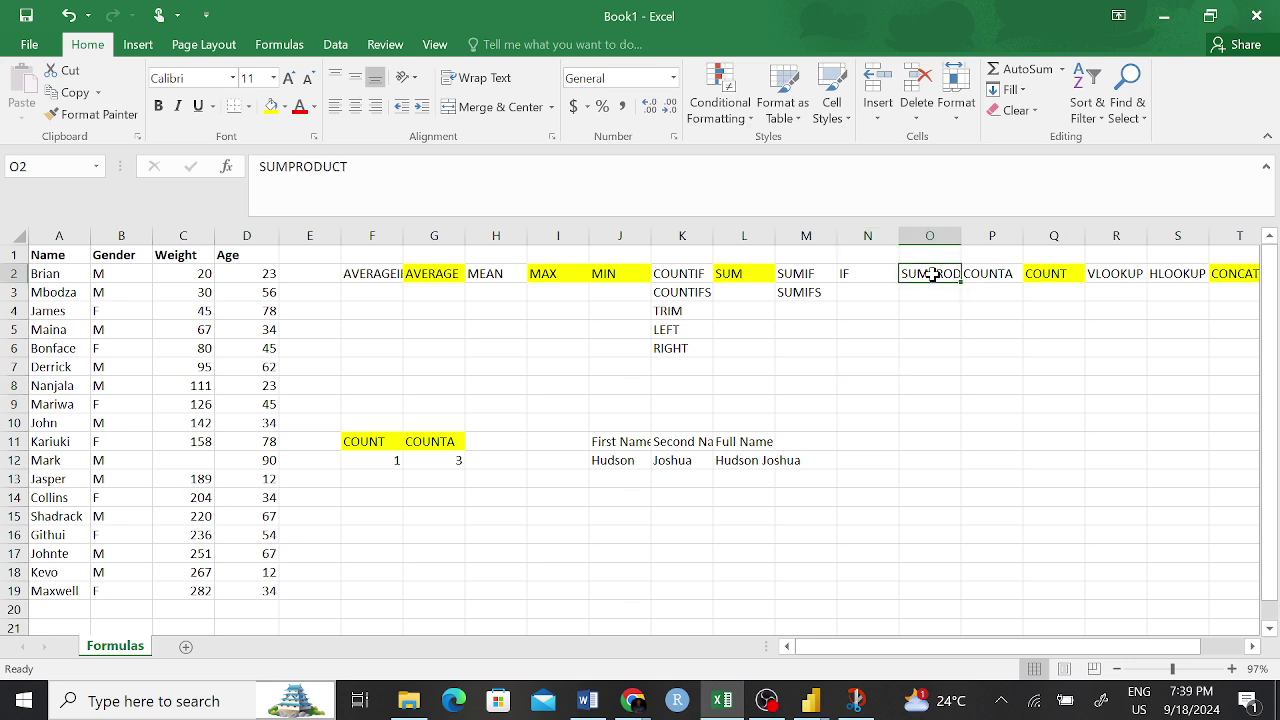
- Insert a new blank column at E and select cell E20
{"action": "left_click", "coordinate": [328, 229]}
{"action": "right_click", "coordinate": [328, 229]}
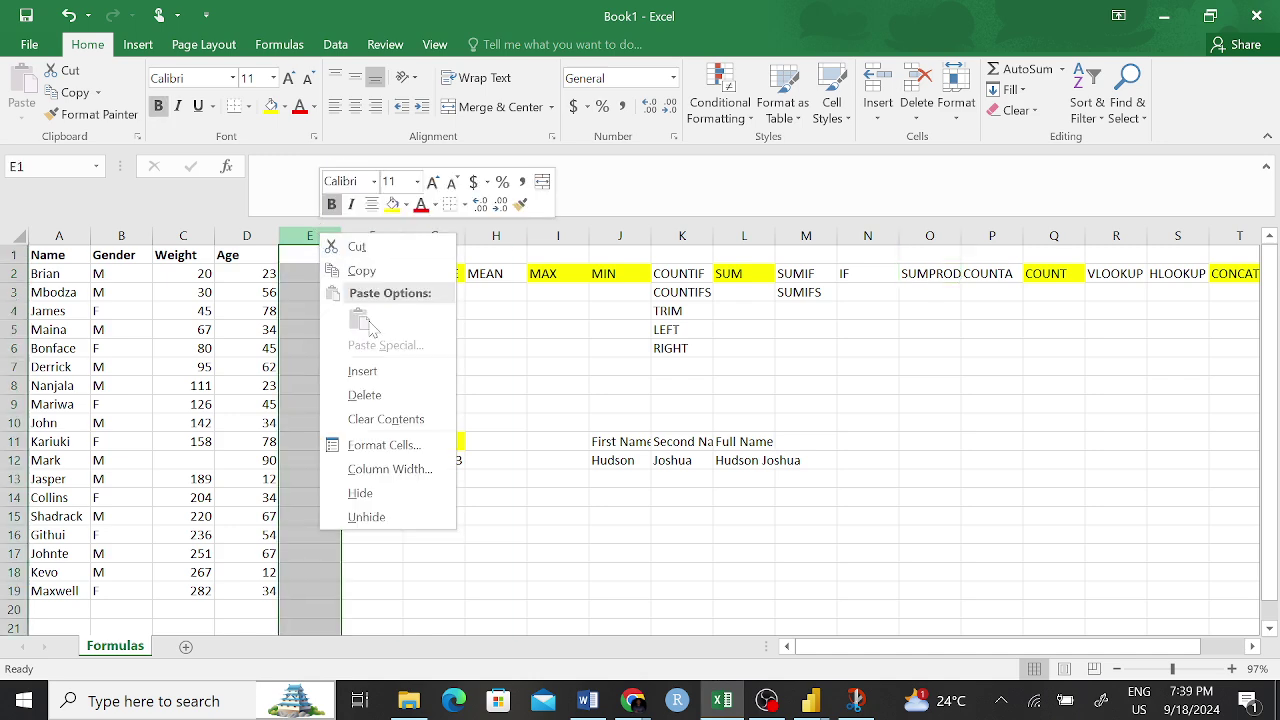
{"action": "left_click", "coordinate": [390, 372]}
{"action": "left_click", "coordinate": [620, 441]}
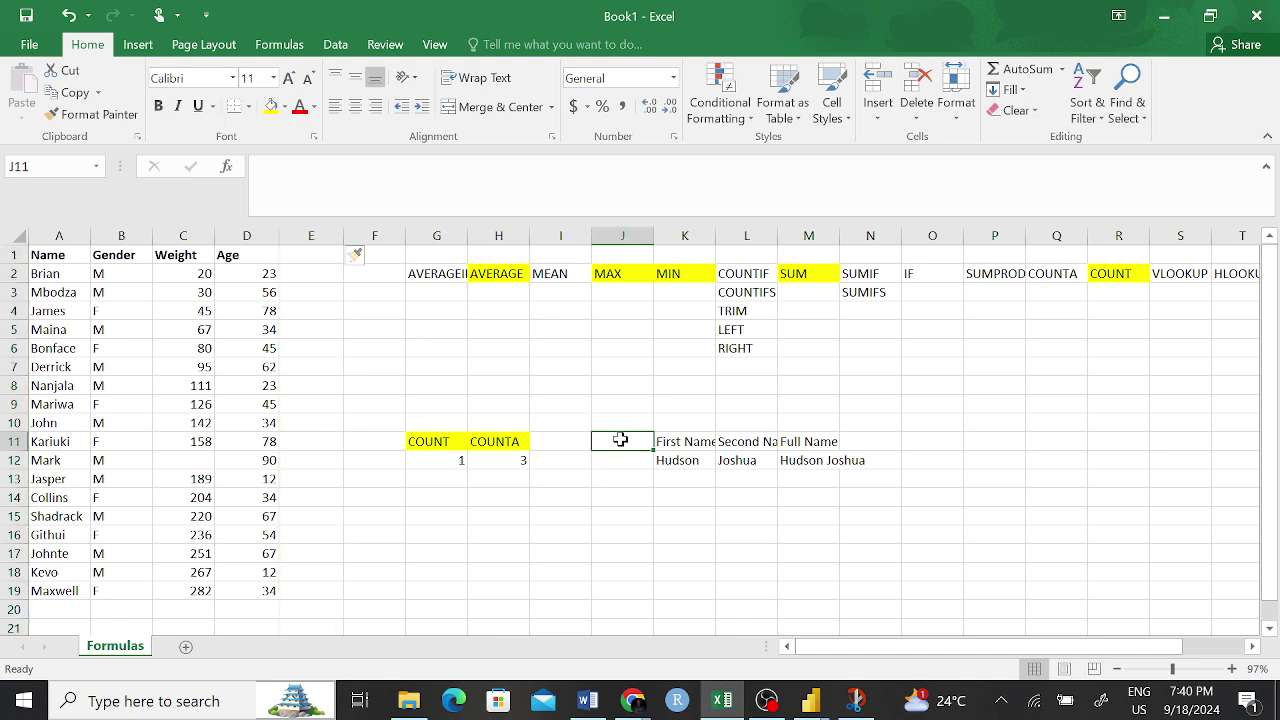
{"action": "left_click", "coordinate": [388, 585]}
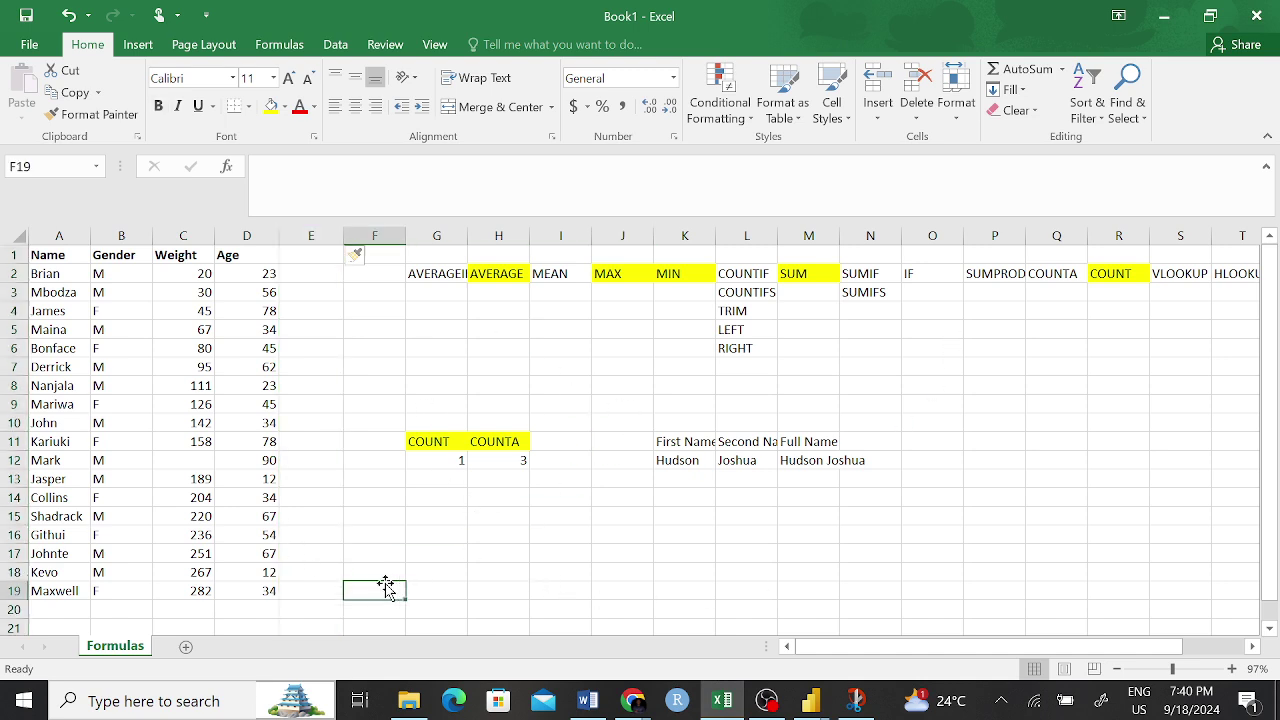
{"action": "left_click", "coordinate": [330, 605]}
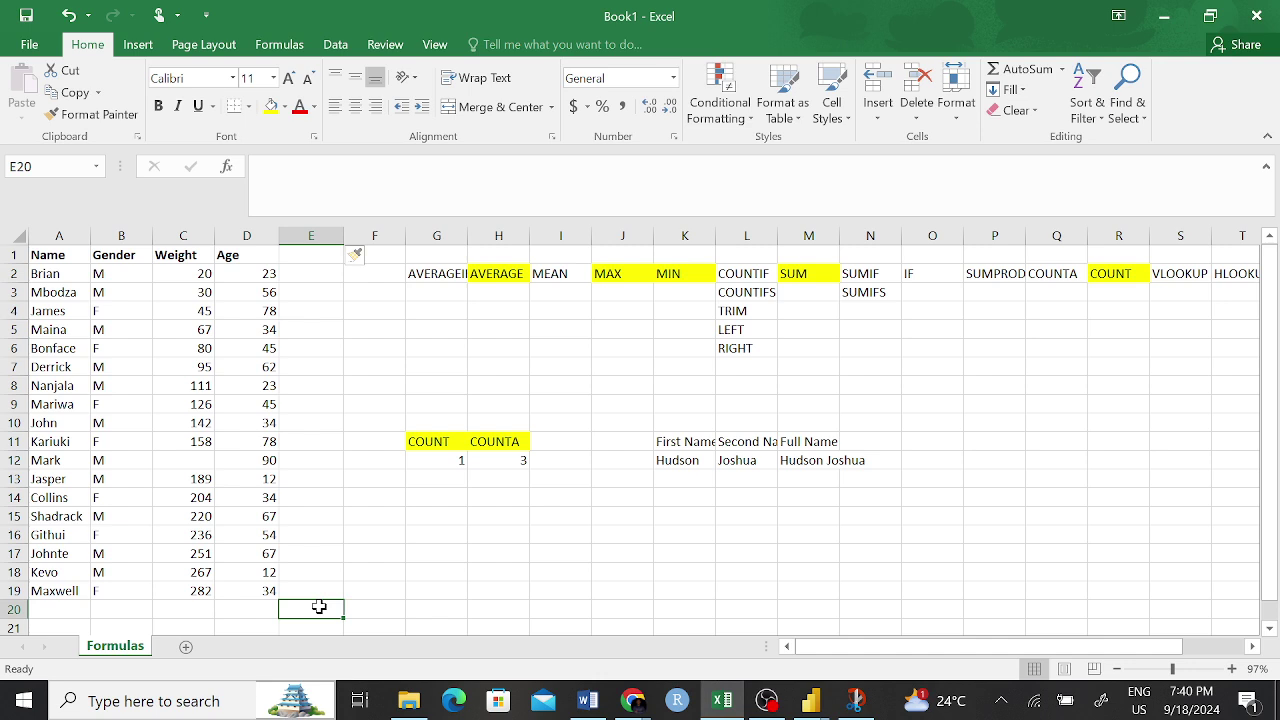
{"action": "type", "text": "=sum"}
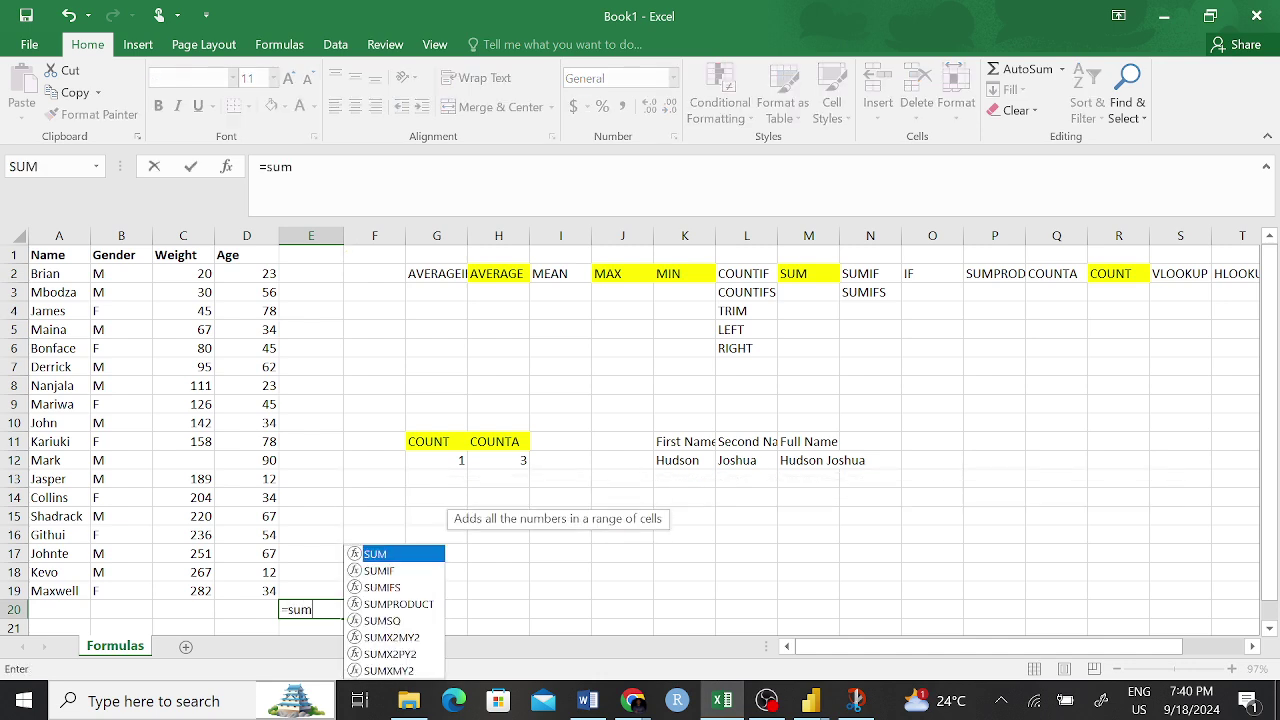
{"action": "key", "text": "Down"}
{"action": "key", "text": "Down"}
{"action": "key", "text": "Down"}
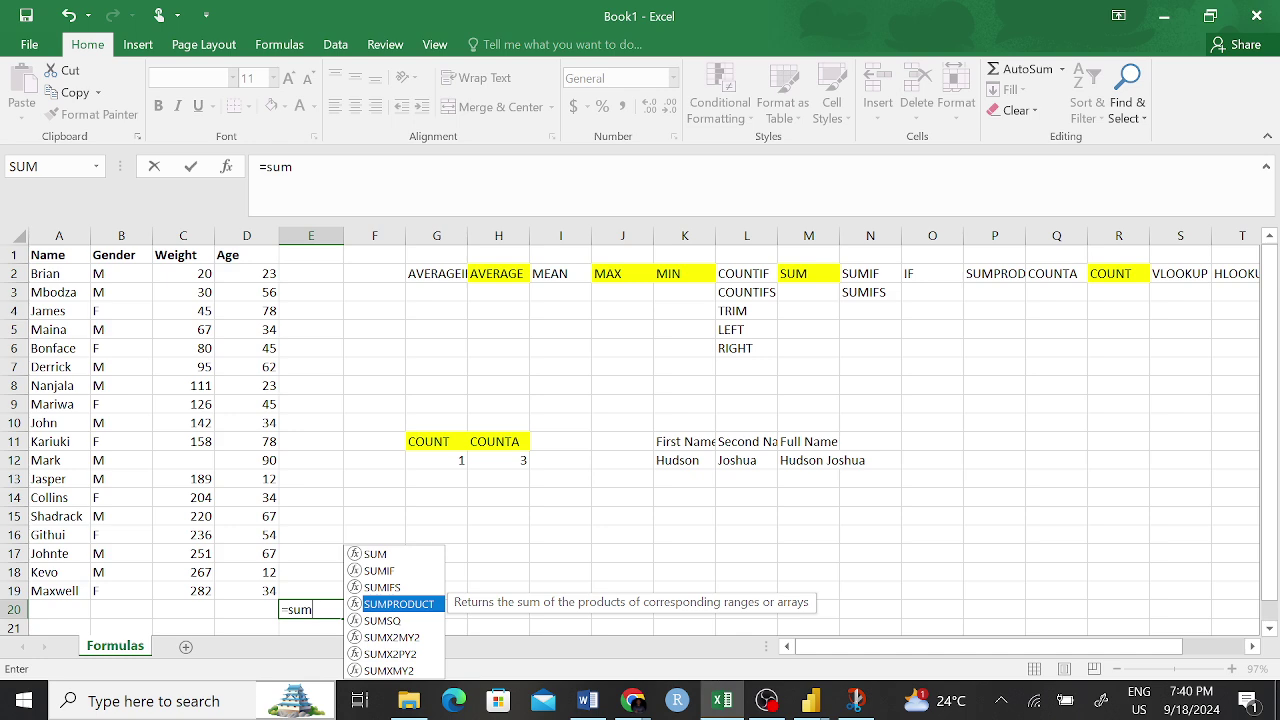
{"action": "key", "text": "Tab"}
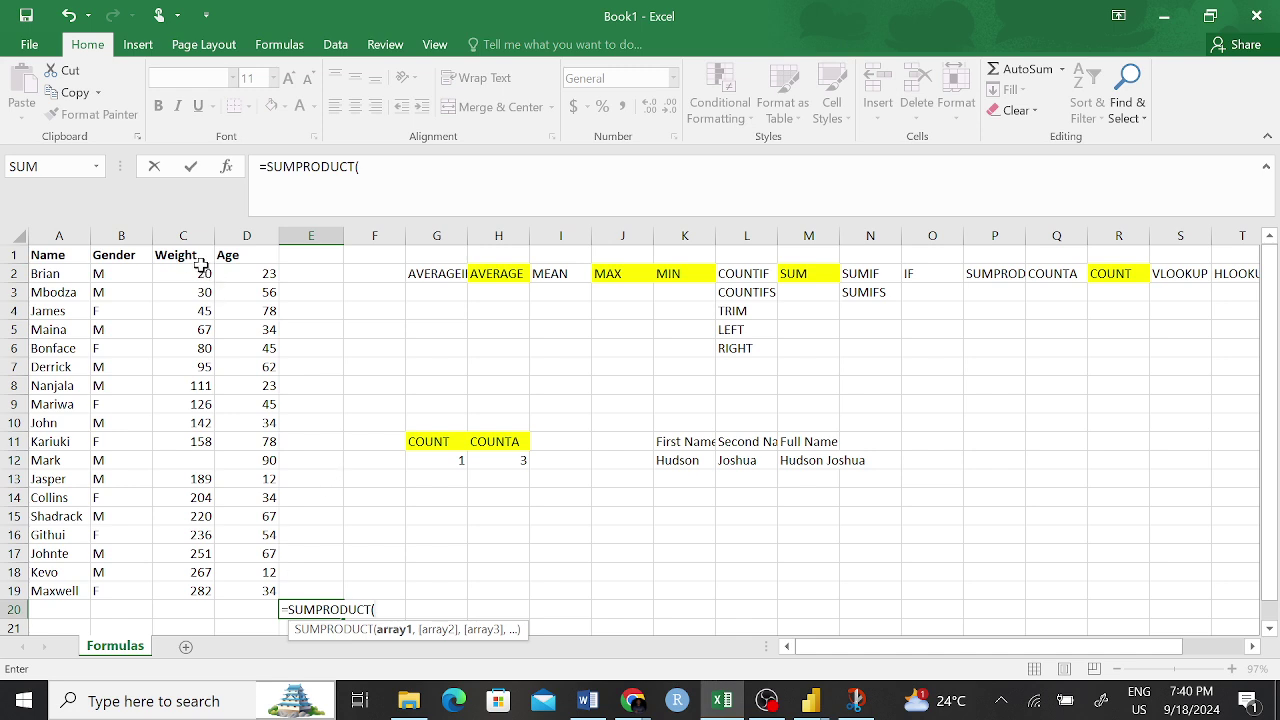
{"action": "left_click_drag", "start_coordinate": [205, 273], "coordinate": [189, 591]}
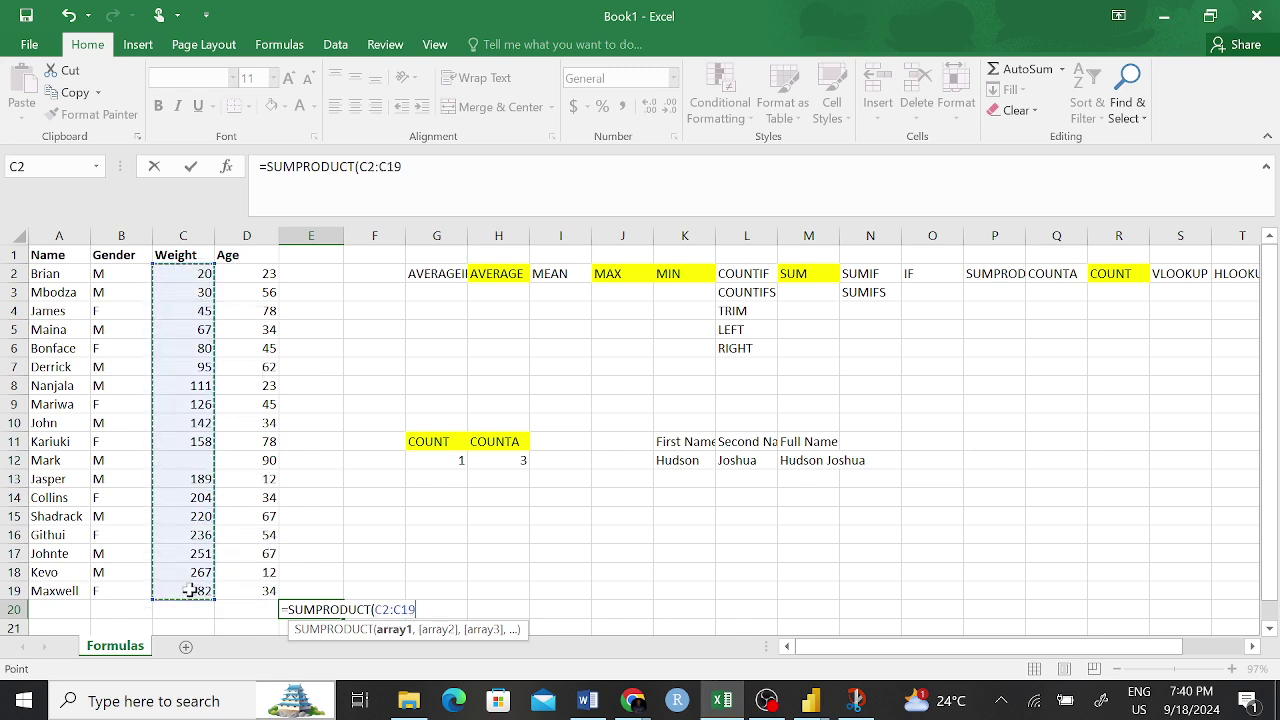
{"action": "type", "text": ","}
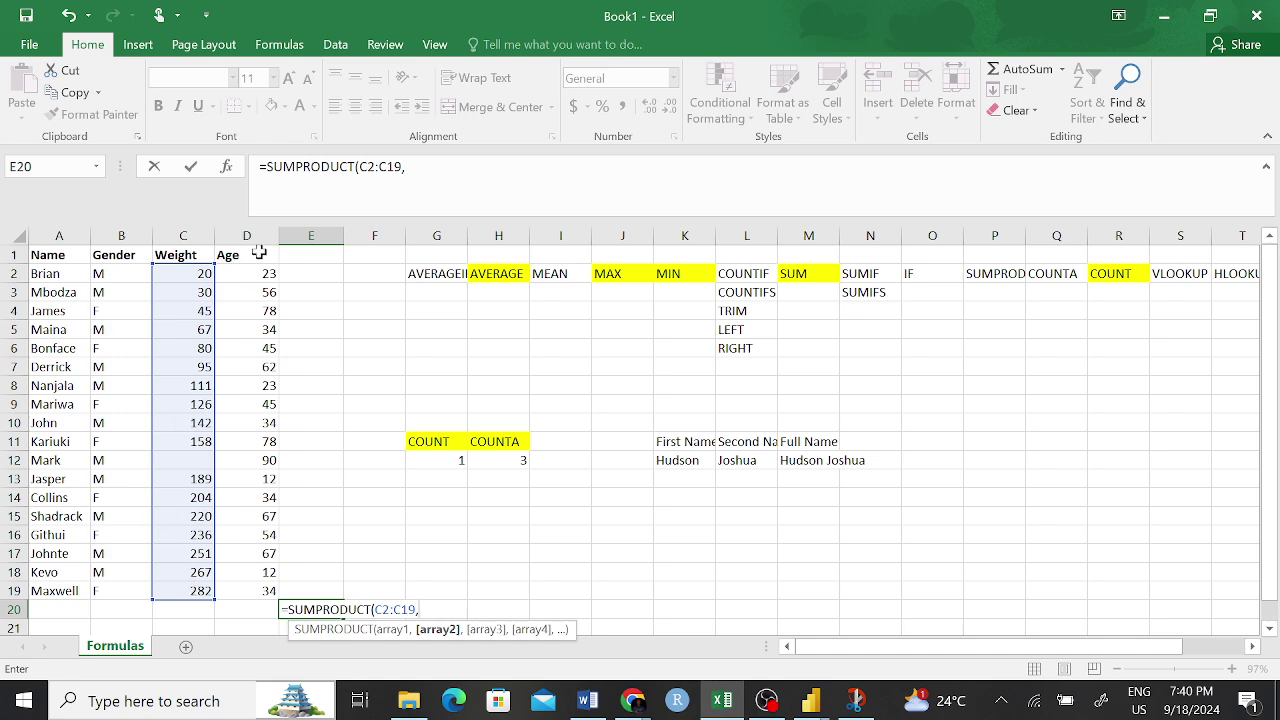
{"action": "left_click_drag", "start_coordinate": [258, 273], "coordinate": [249, 602]}
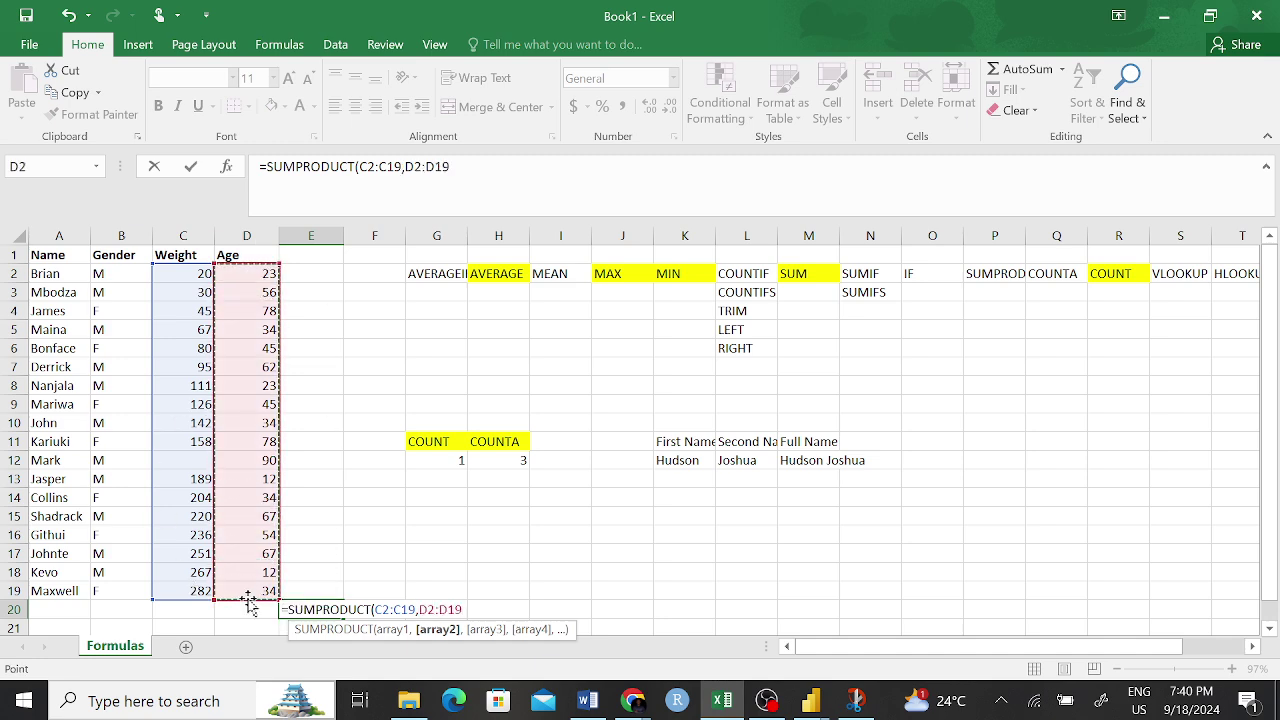
{"action": "type", "text": ")"}
{"action": "key", "text": "Return"}
{"action": "scroll", "coordinate": [500, 490], "scroll_direction": "up", "scroll_amount": 1}
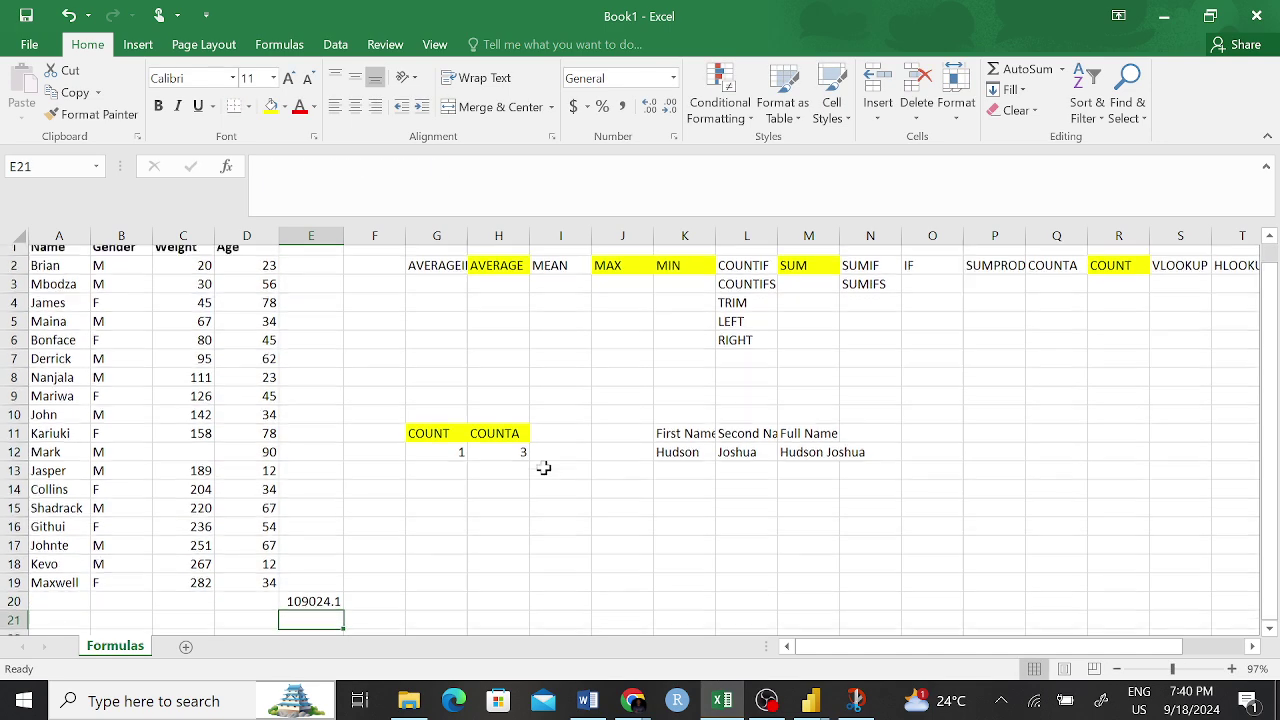
{"action": "left_click", "coordinate": [315, 612]}
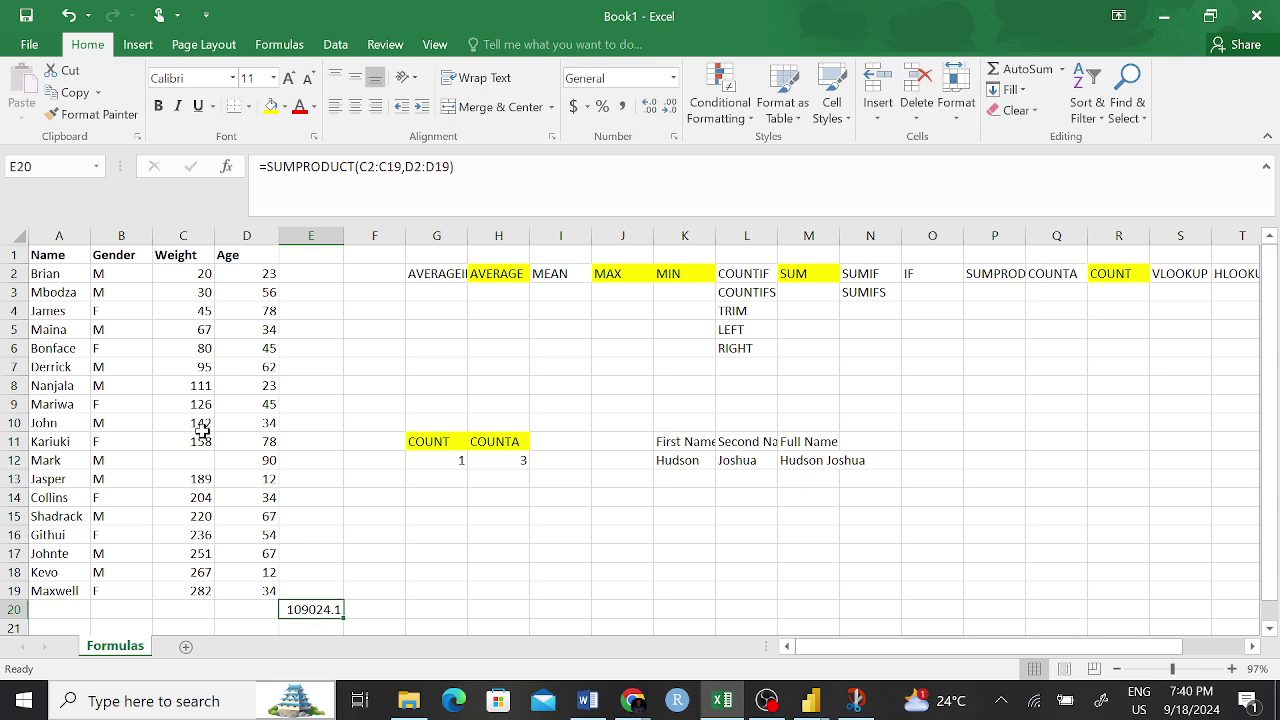
{"action": "left_click_drag", "start_coordinate": [455, 166], "coordinate": [258, 166]}
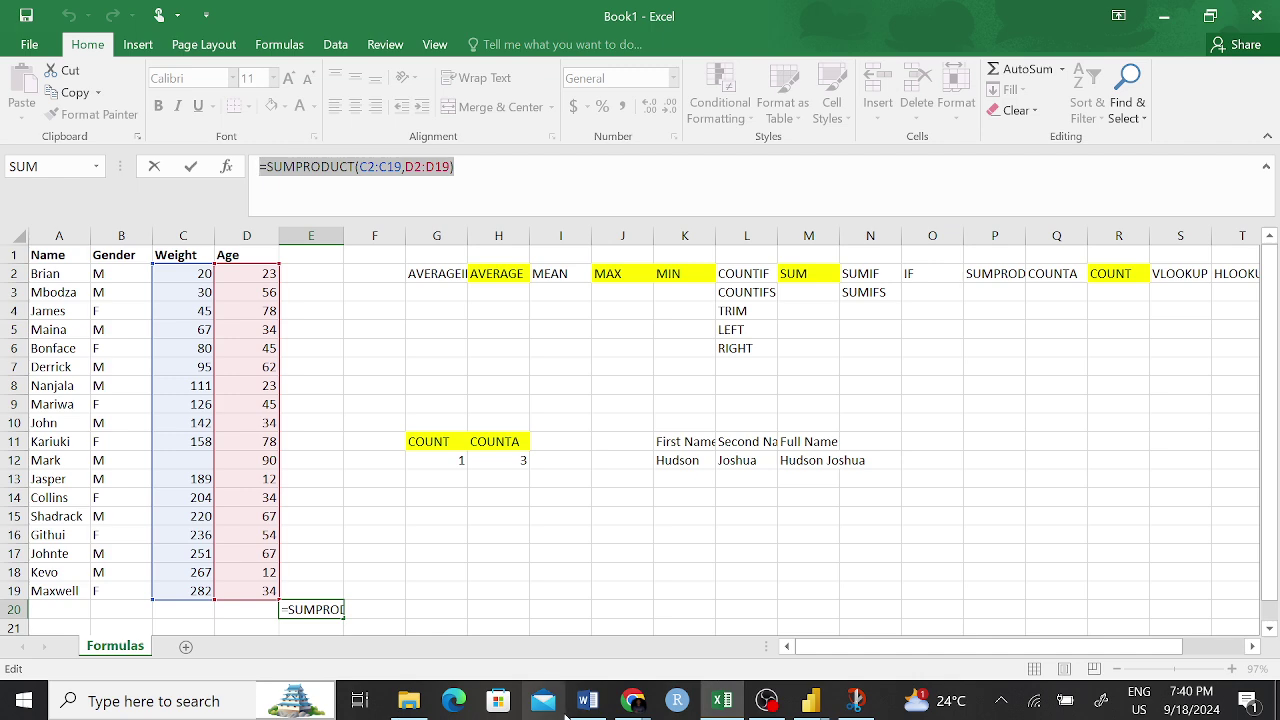
{"action": "key", "text": "Return"}
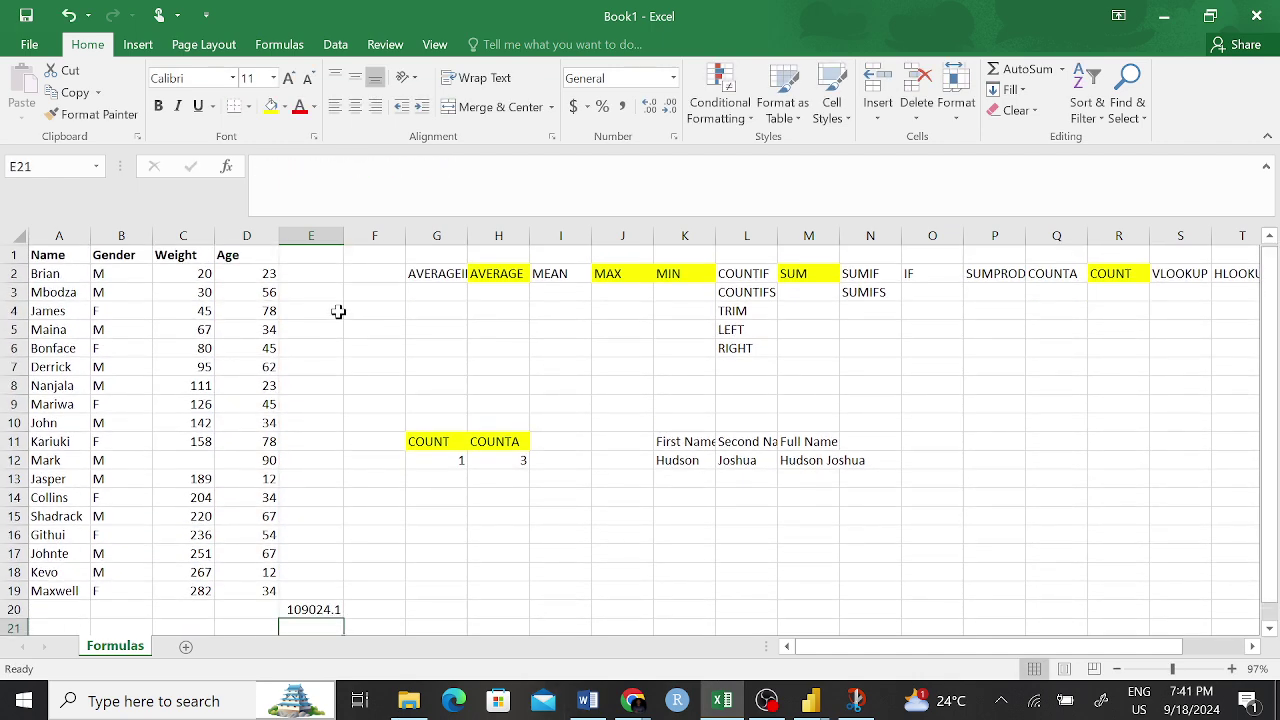
- Enter =PRODUCT(C2:D2) in E2 and fill it down to E19
{"action": "left_click", "coordinate": [314, 280]}
{"action": "type", "text": "=pro"}
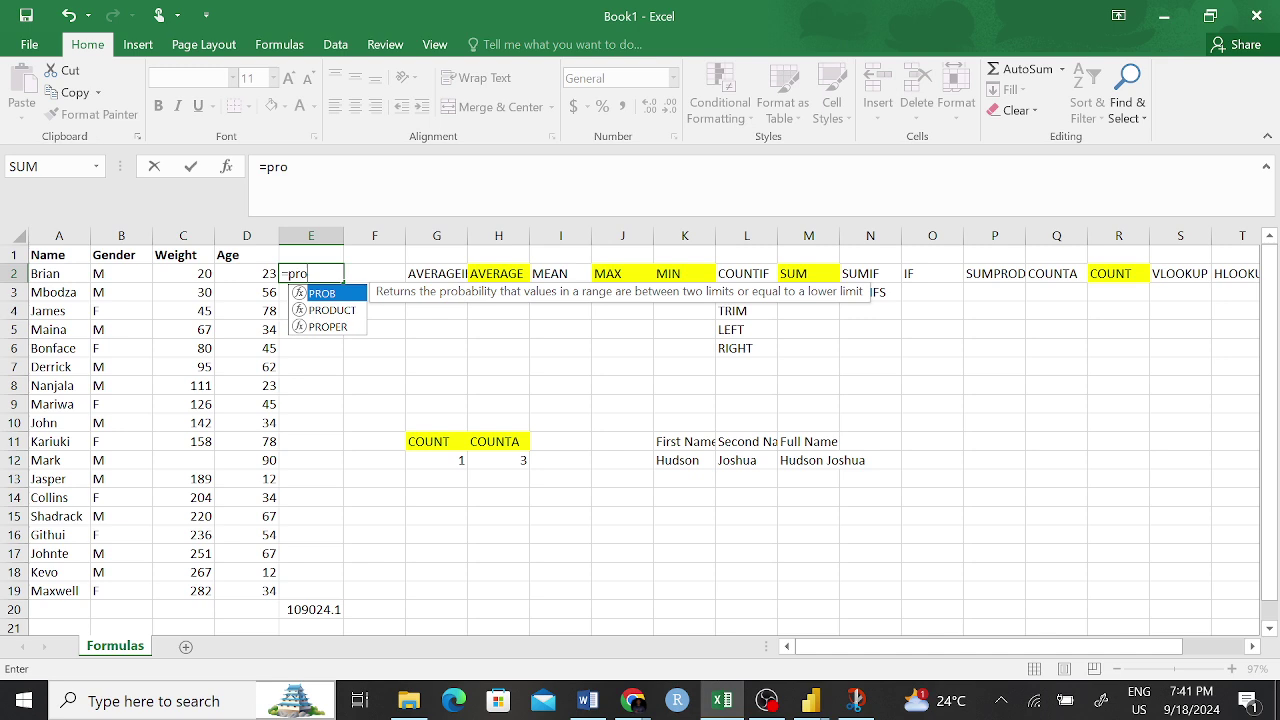
{"action": "key", "text": "Down"}
{"action": "key", "text": "Tab"}
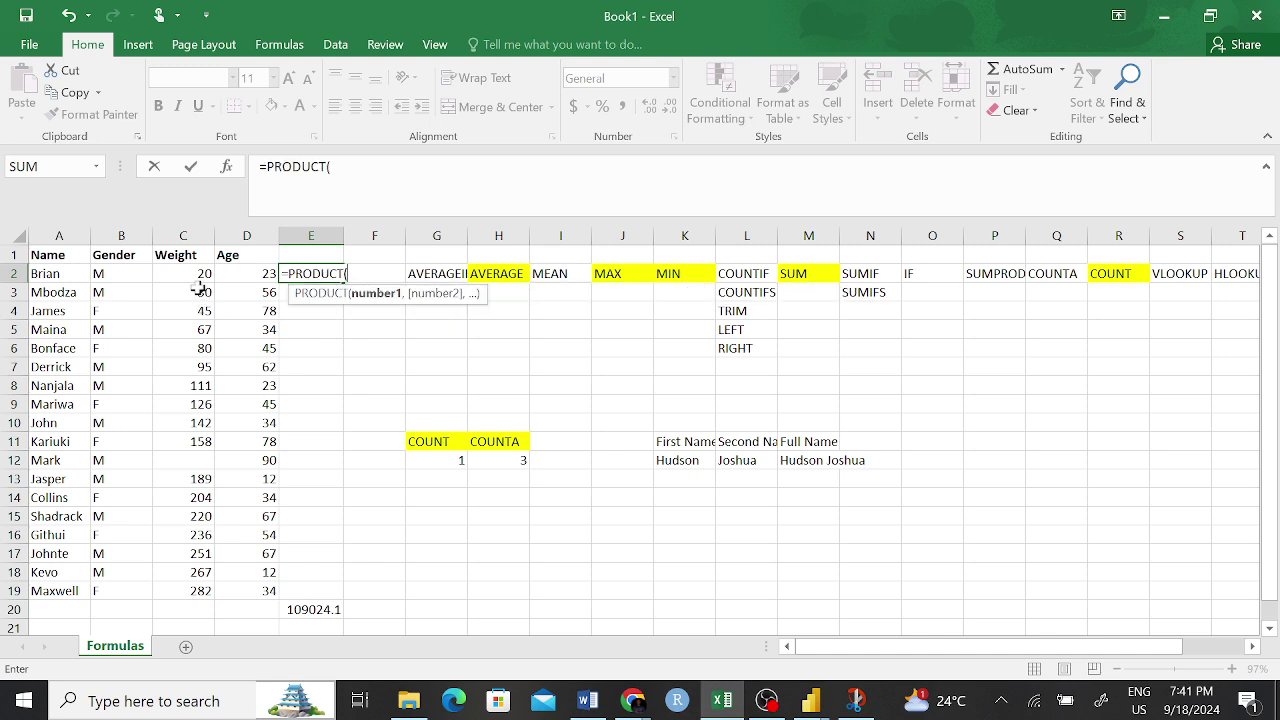
{"action": "left_click_drag", "start_coordinate": [202, 272], "coordinate": [262, 273]}
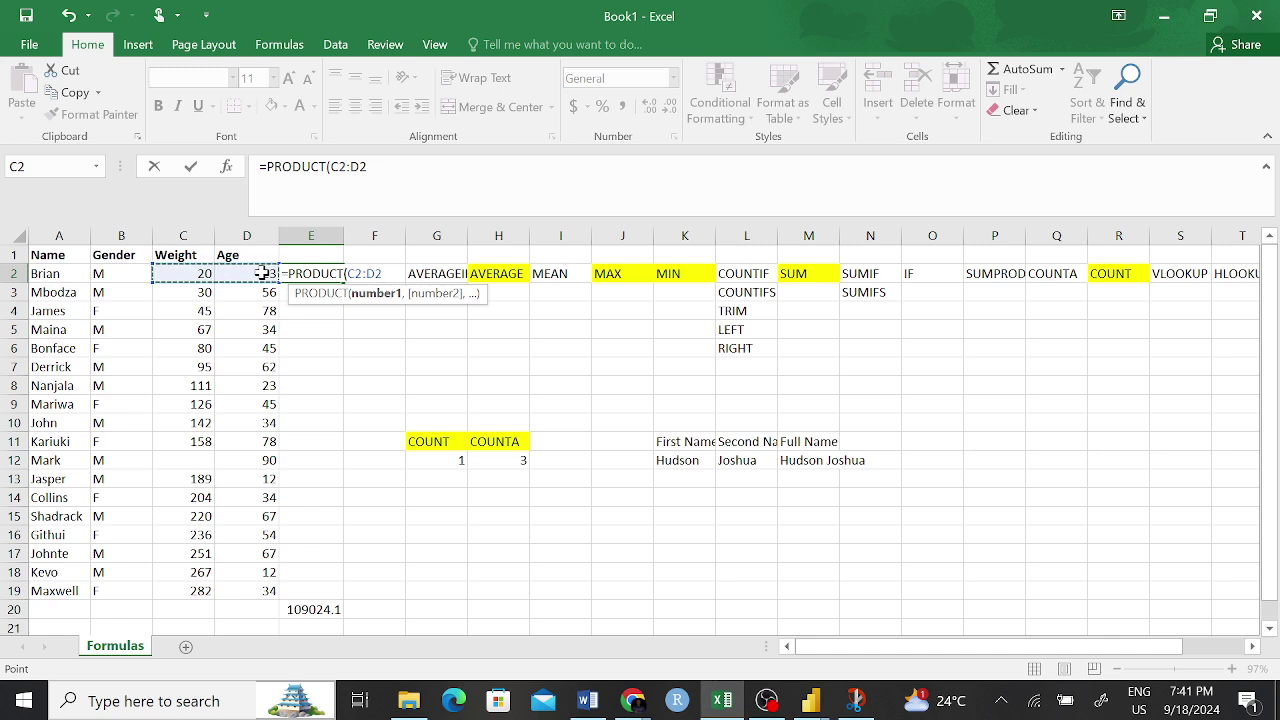
{"action": "type", "text": ")"}
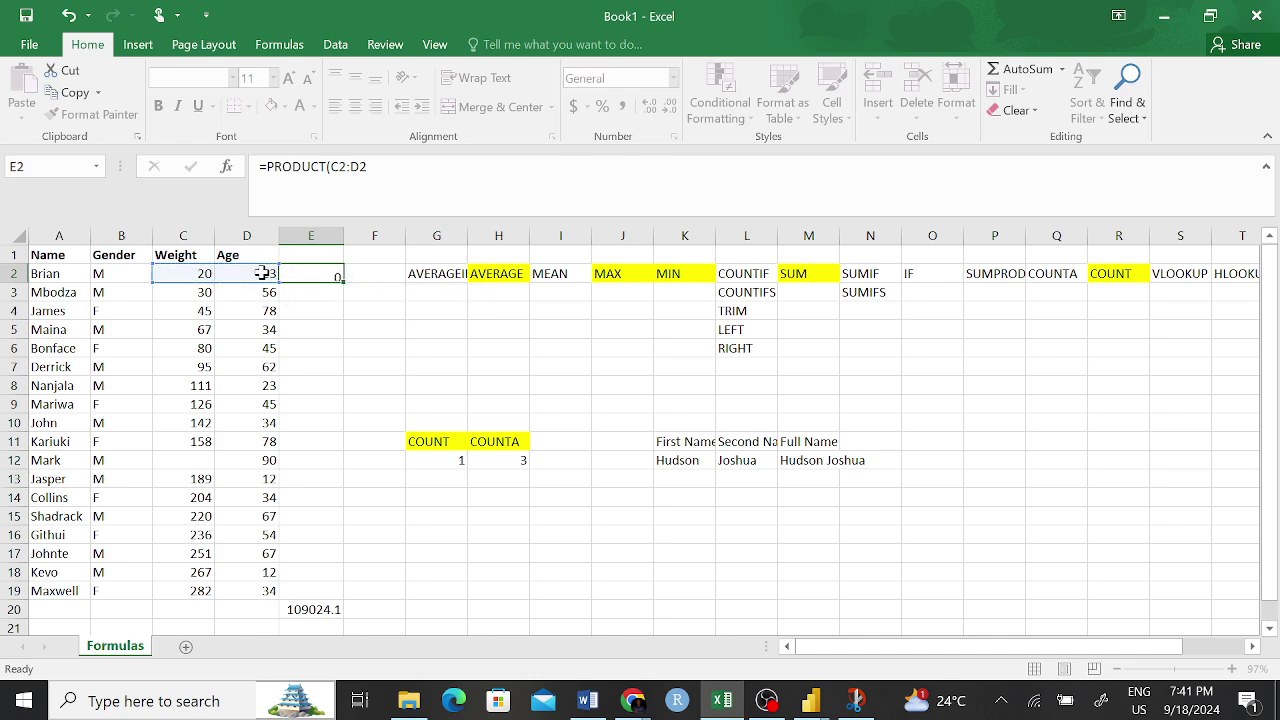
{"action": "key", "text": "Return"}
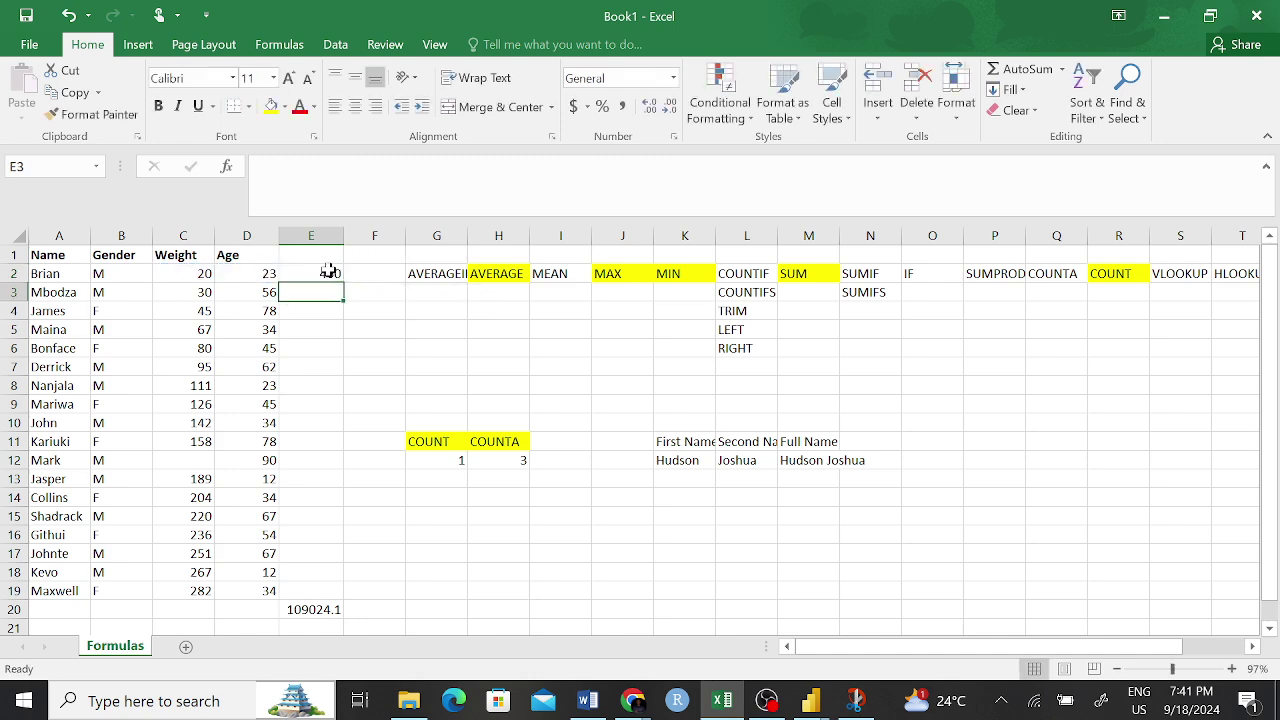
{"action": "left_click", "coordinate": [326, 272]}
{"action": "left_click_drag", "start_coordinate": [343, 281], "coordinate": [338, 597]}
{"action": "left_click", "coordinate": [389, 588]}
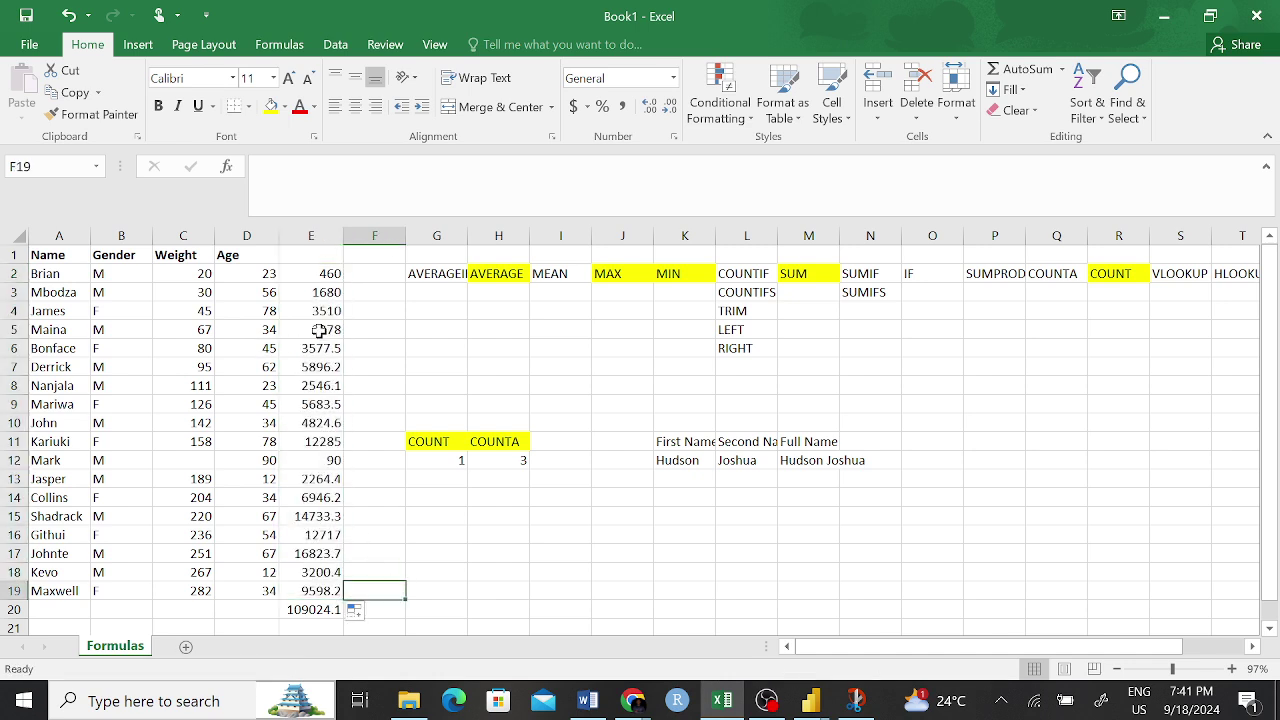
- Check that E2 and E3 multiply their own row's Weight and Age values
{"action": "left_click", "coordinate": [323, 273]}
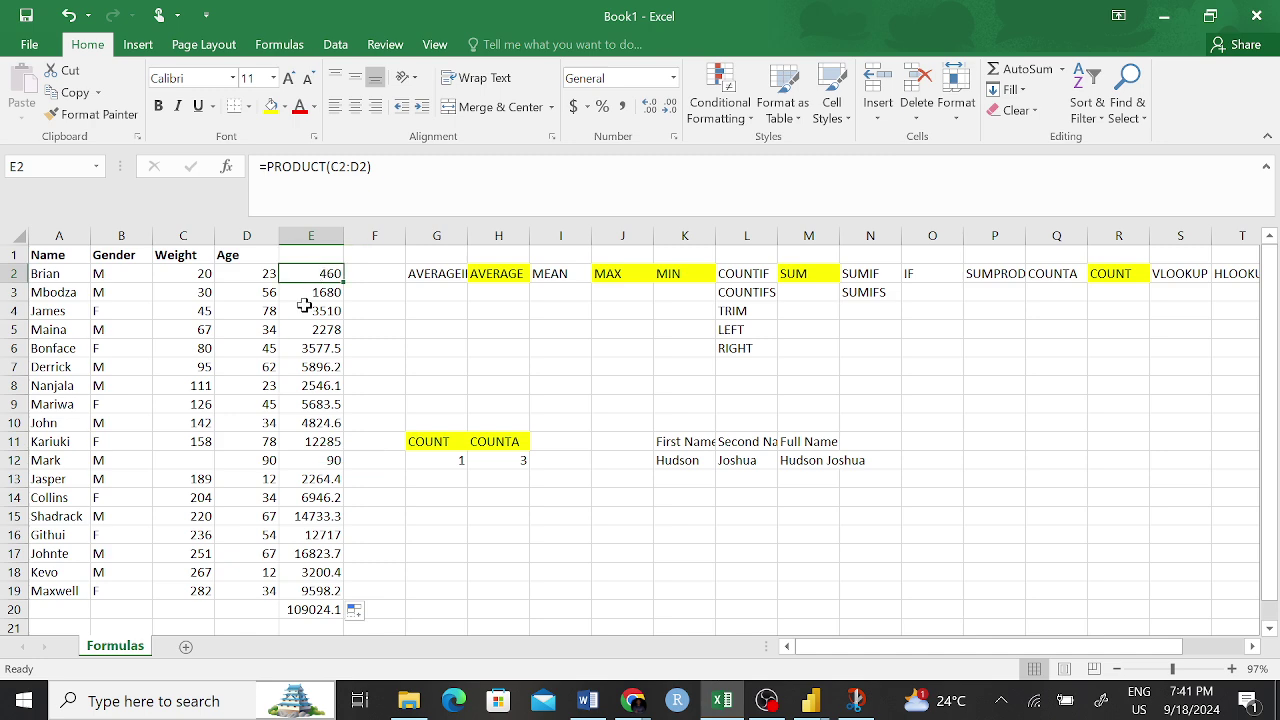
{"action": "left_click", "coordinate": [204, 270]}
{"action": "left_click", "coordinate": [258, 268]}
{"action": "left_click", "coordinate": [340, 264]}
{"action": "left_click", "coordinate": [204, 294]}
{"action": "left_click", "coordinate": [266, 290]}
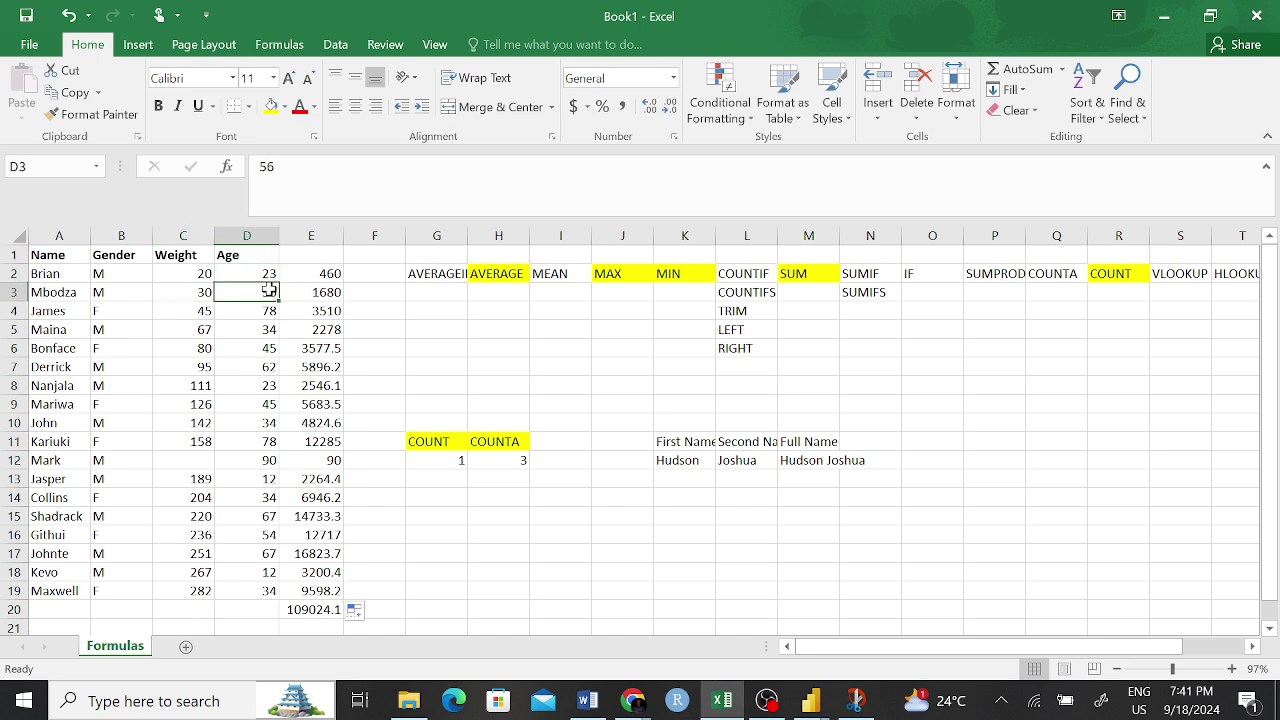
{"action": "left_click", "coordinate": [313, 294]}
{"action": "left_click", "coordinate": [459, 612]}
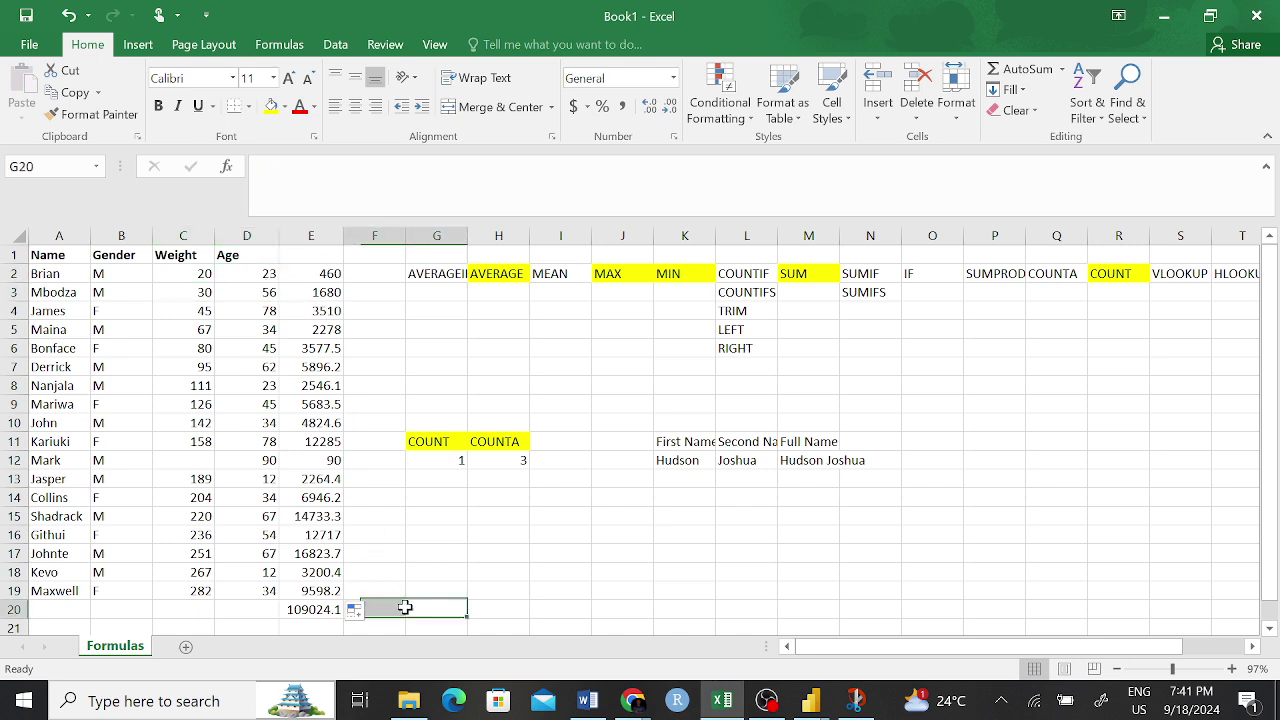
{"action": "left_click", "coordinate": [350, 405]}
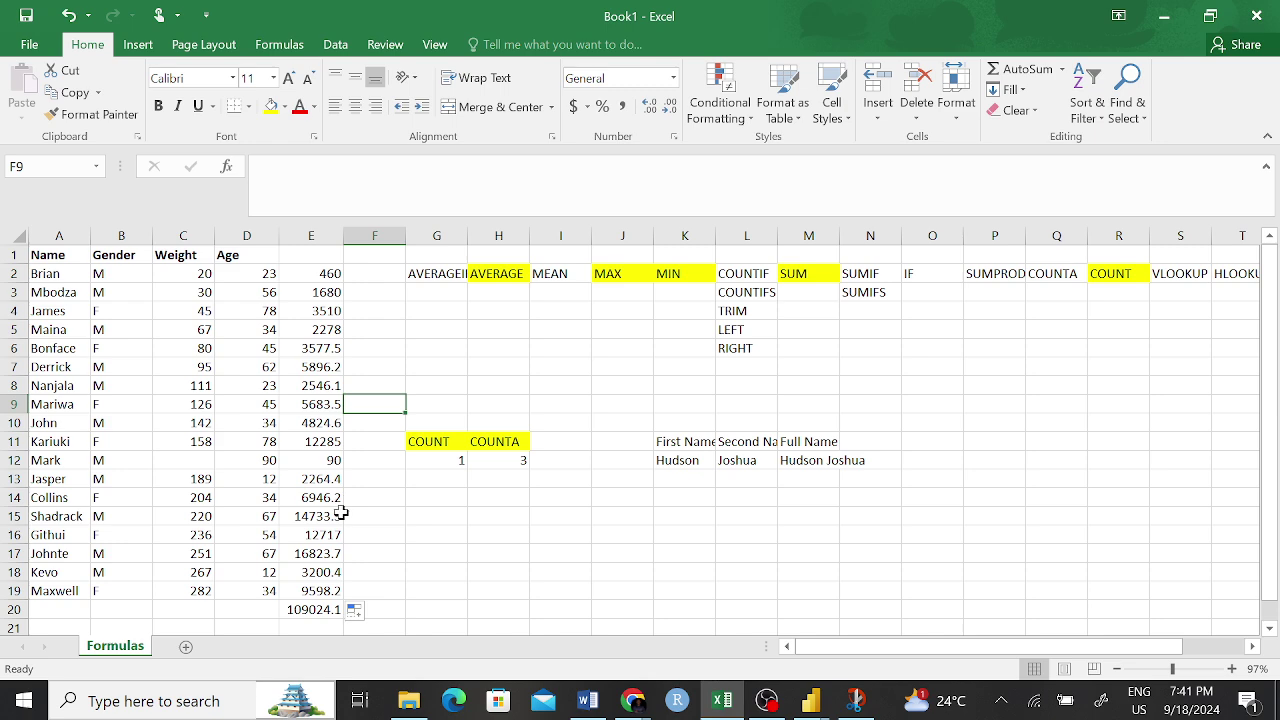
{"action": "left_click", "coordinate": [396, 608]}
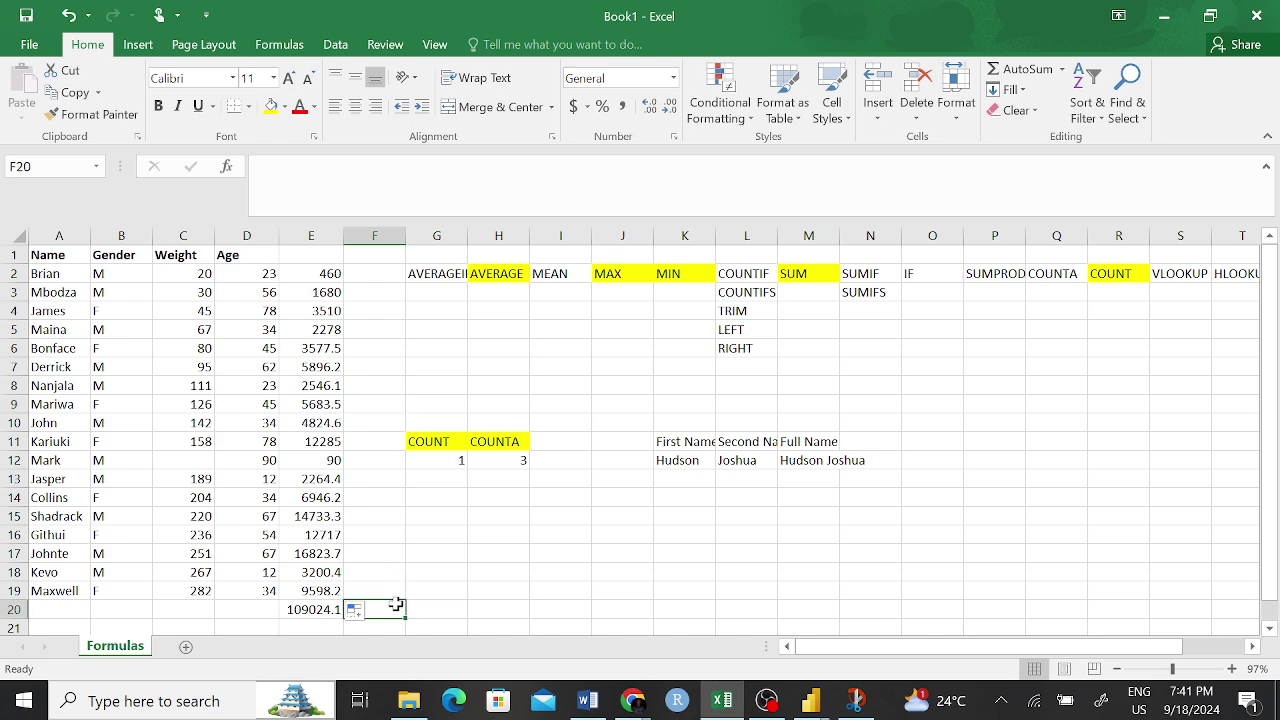
- Enter =SUM(E2:E19) in F20 for 109114 and compare it with SUMPRODUCT's 109024.1 in E20
{"action": "type", "text": "=sum"}
{"action": "key", "text": "Tab"}
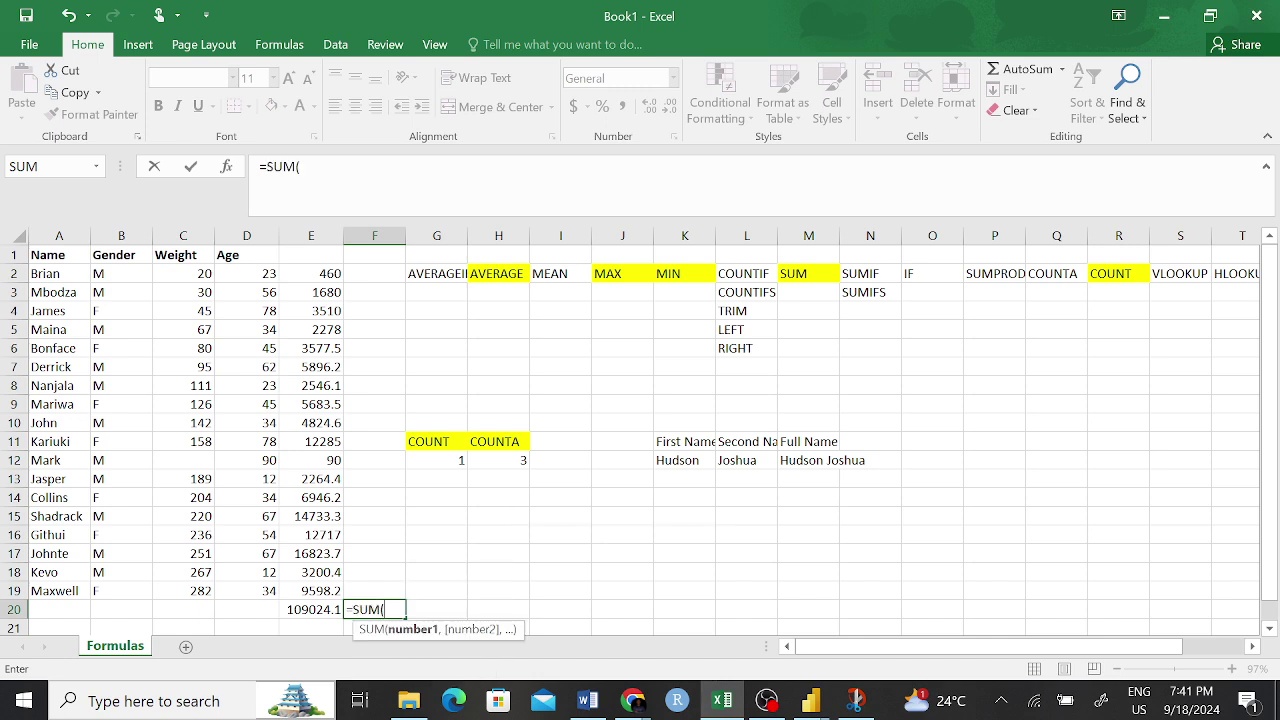
{"action": "left_click_drag", "start_coordinate": [325, 274], "coordinate": [311, 590]}
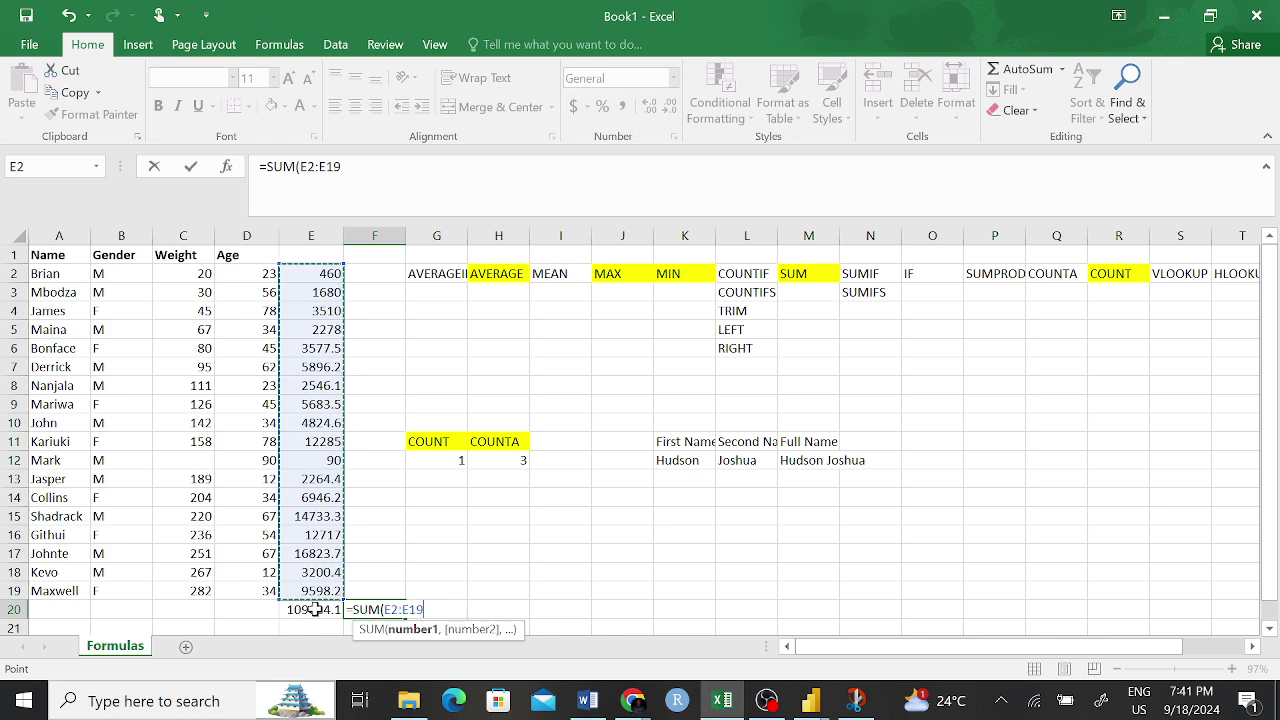
{"action": "key", "text": "Return"}
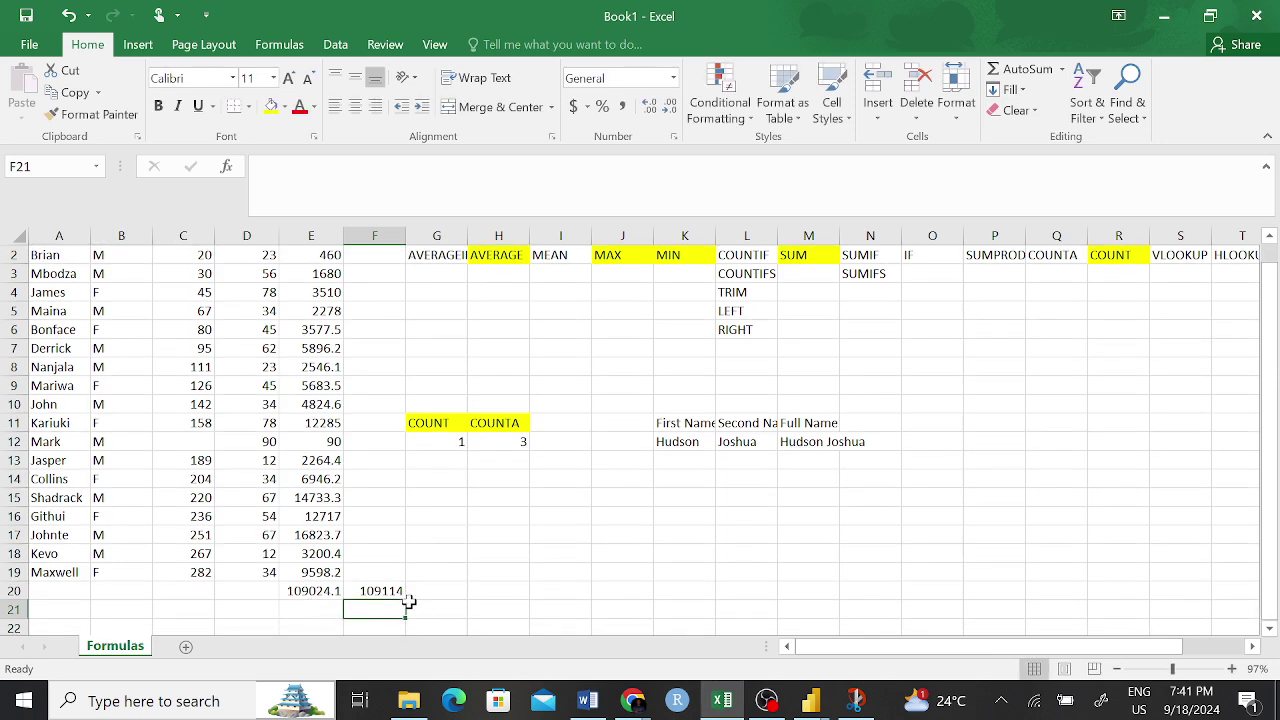
{"action": "left_click", "coordinate": [378, 591]}
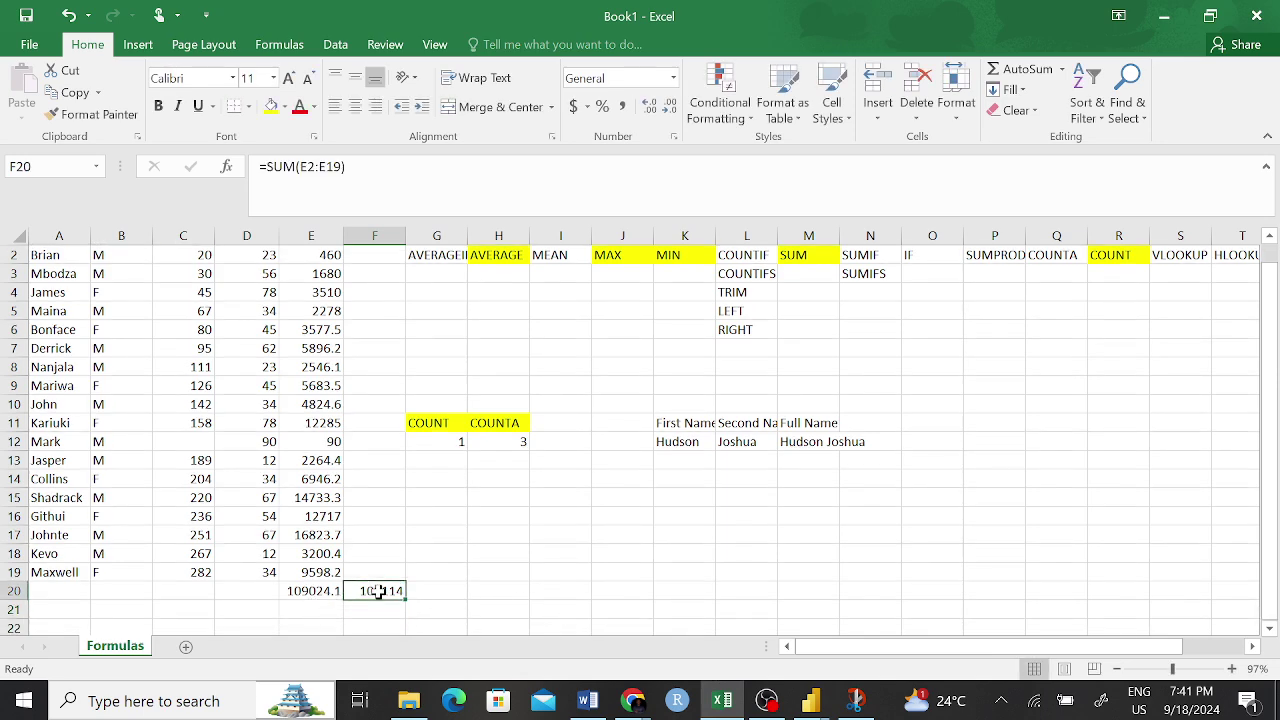
{"action": "scroll", "coordinate": [368, 556], "scroll_direction": "up", "scroll_amount": 1}
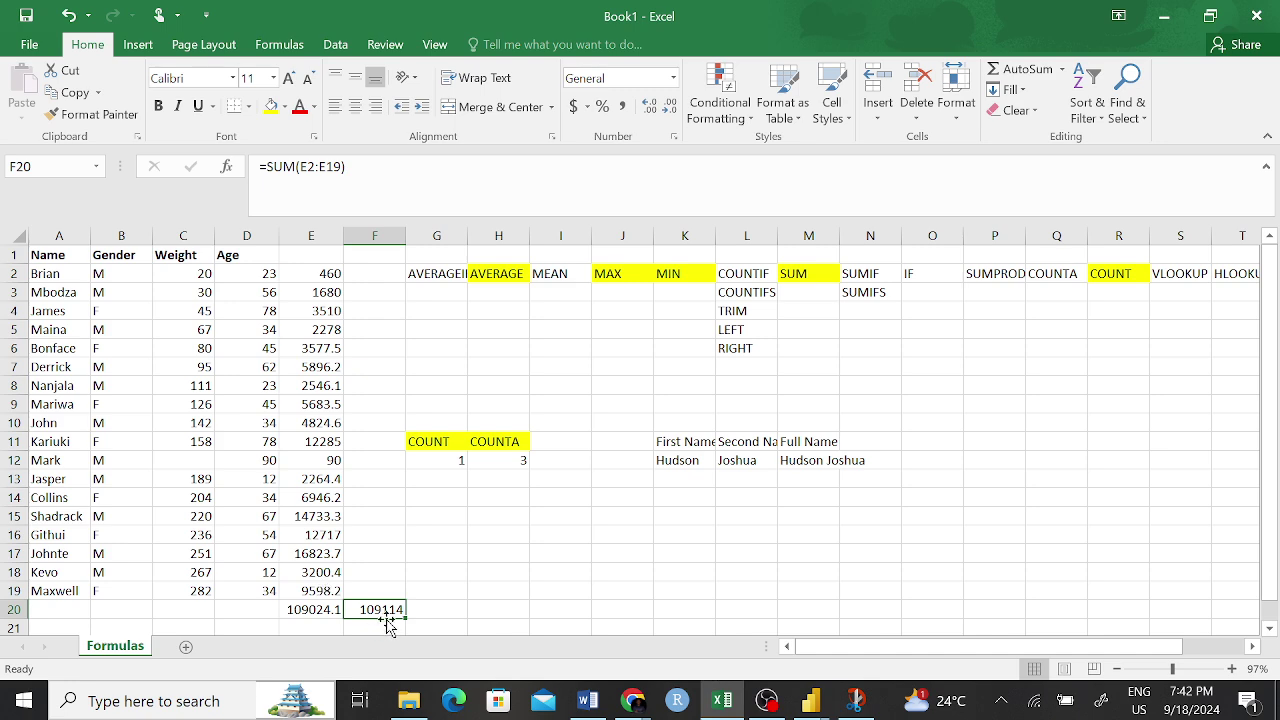
{"action": "left_click", "coordinate": [438, 590]}
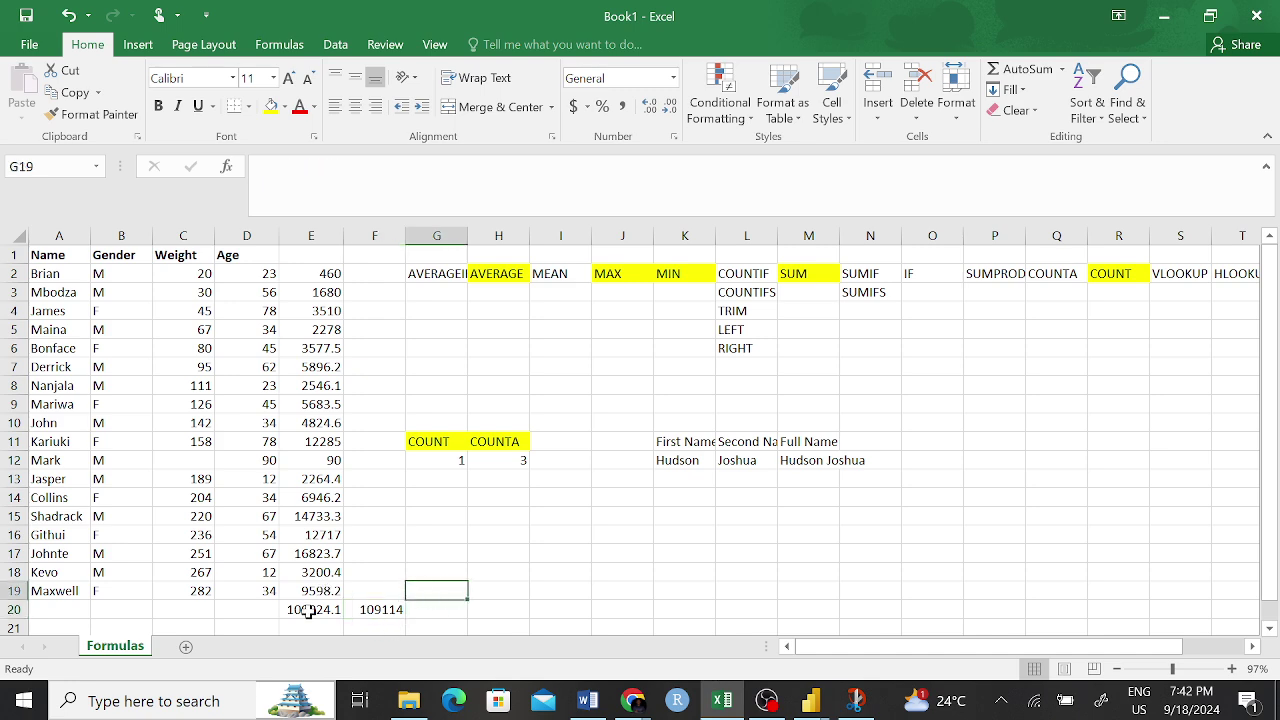
{"action": "left_click", "coordinate": [305, 610]}
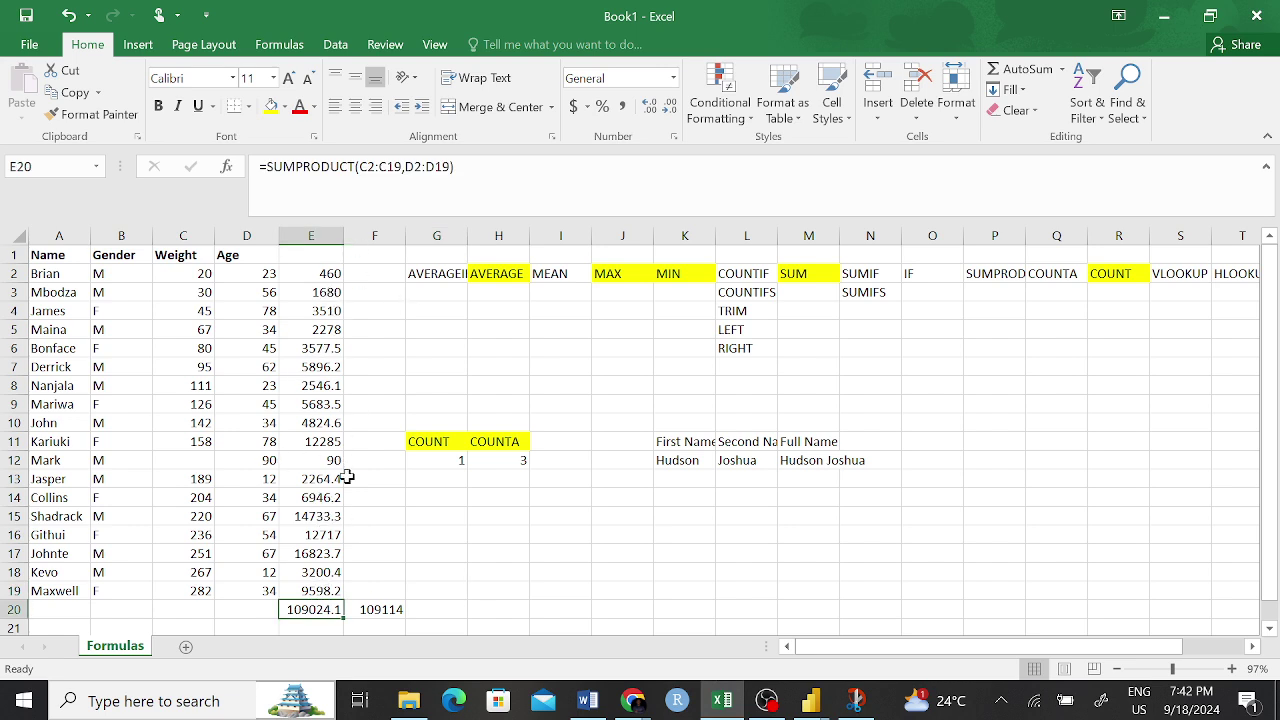
{"action": "left_click", "coordinate": [370, 608]}
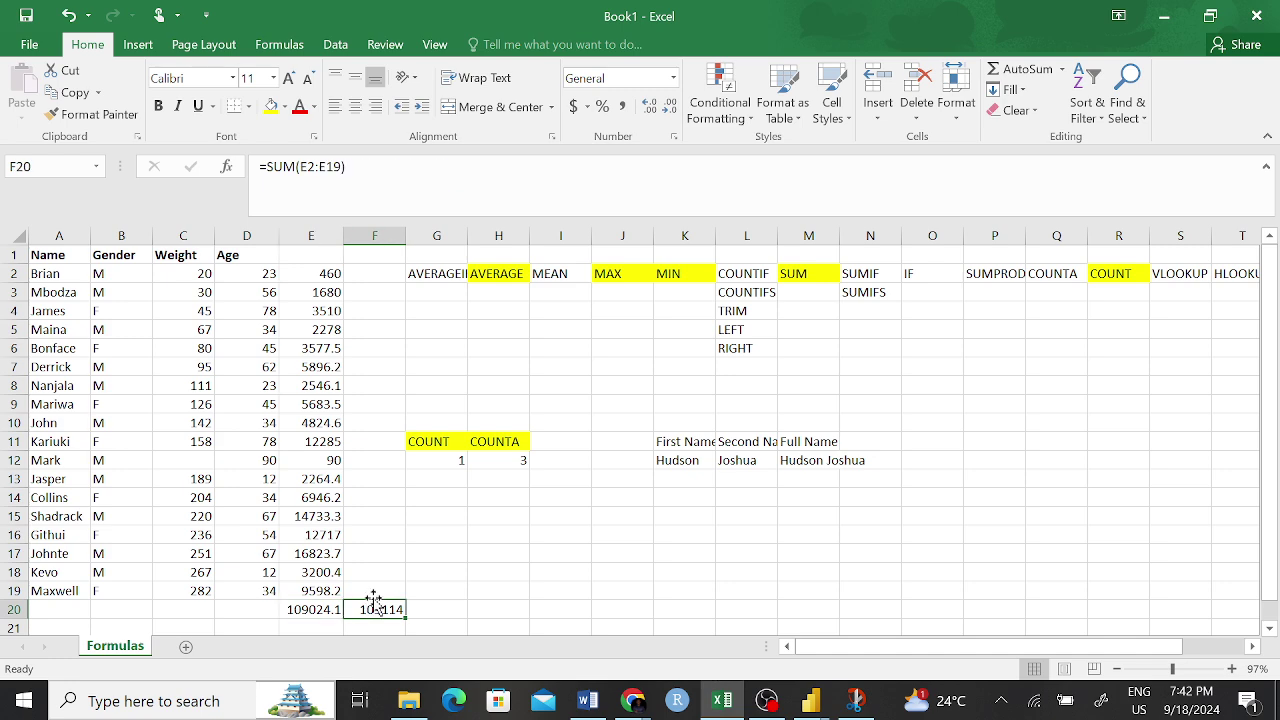
- Format the F20 total as a number with two decimals, showing 109114.10
{"action": "left_click", "coordinate": [670, 106]}
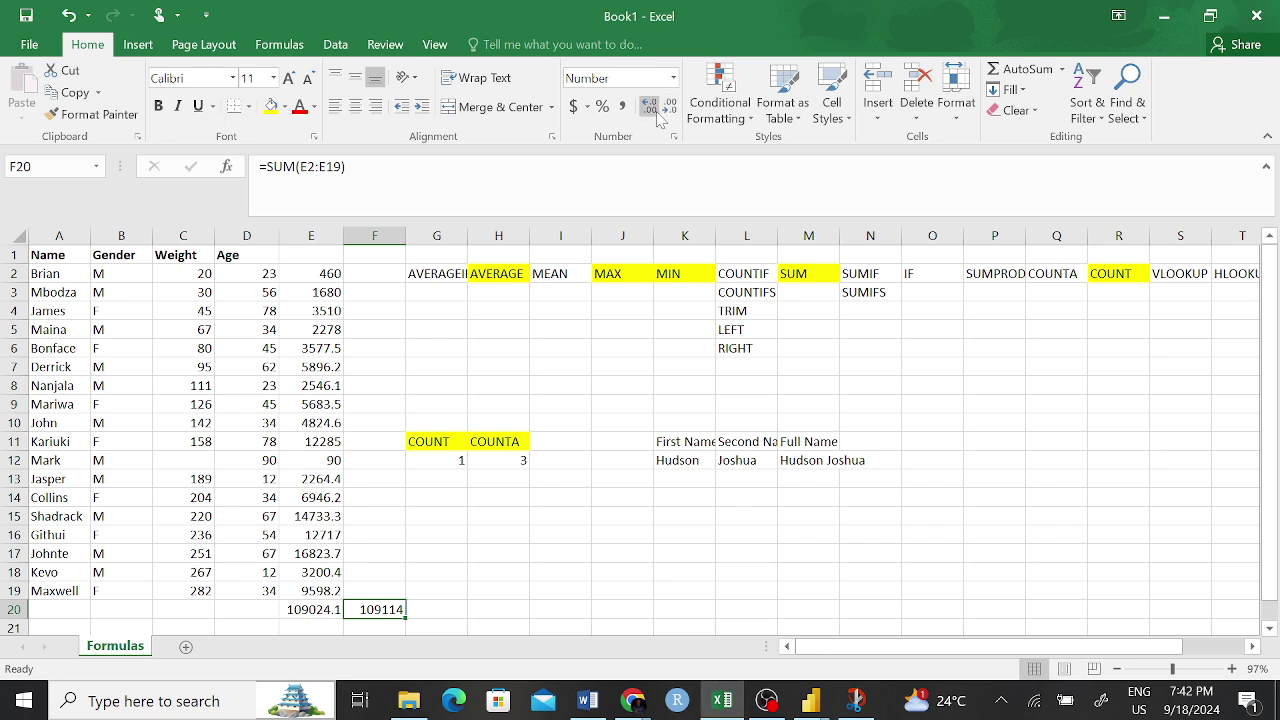
{"action": "left_click", "coordinate": [647, 107]}
{"action": "left_click", "coordinate": [647, 107]}
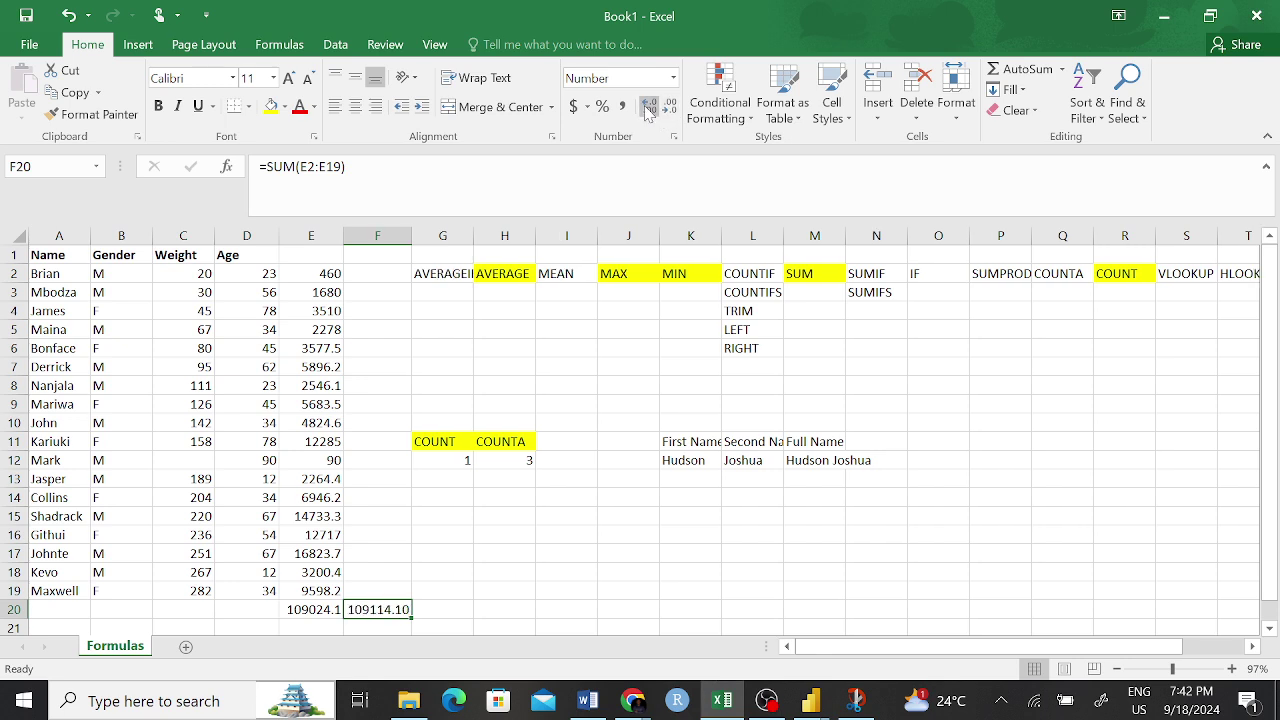
{"action": "left_click", "coordinate": [566, 589]}
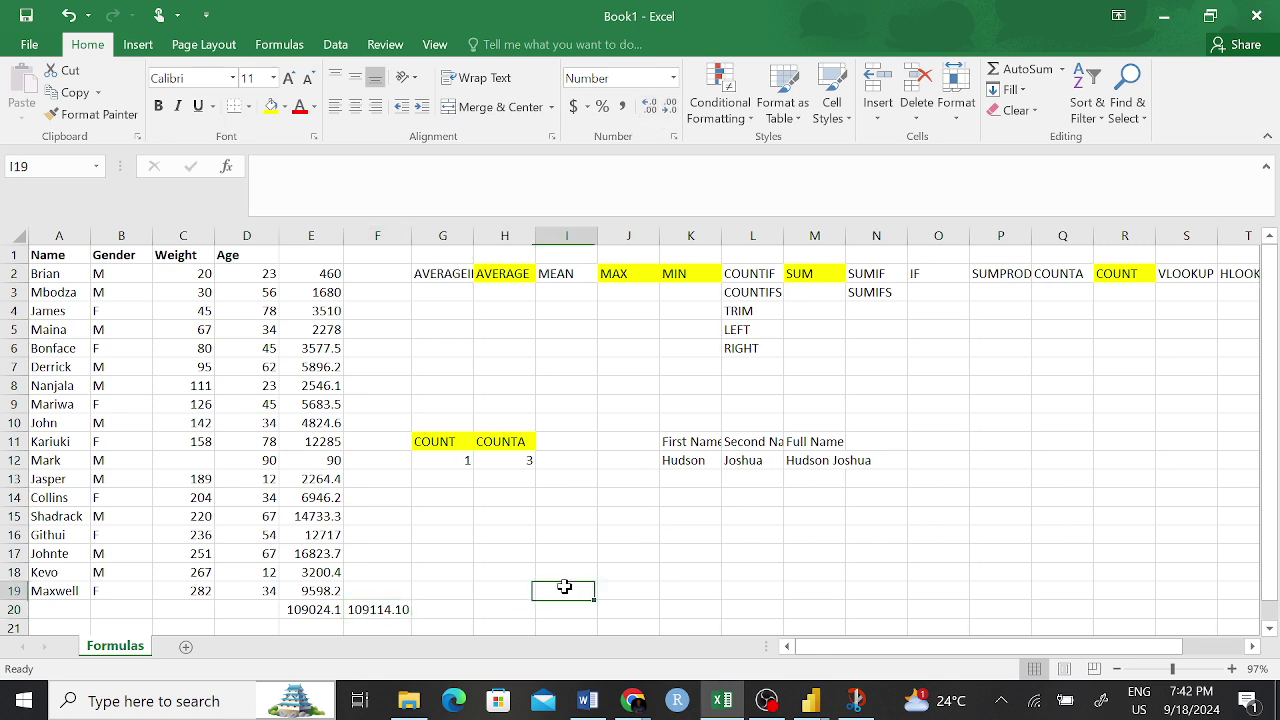
- Review the row 2 PRODUCT formula, the E20 SUMPRODUCT and the blank Weight cell in row 12
{"action": "left_click", "coordinate": [377, 612]}
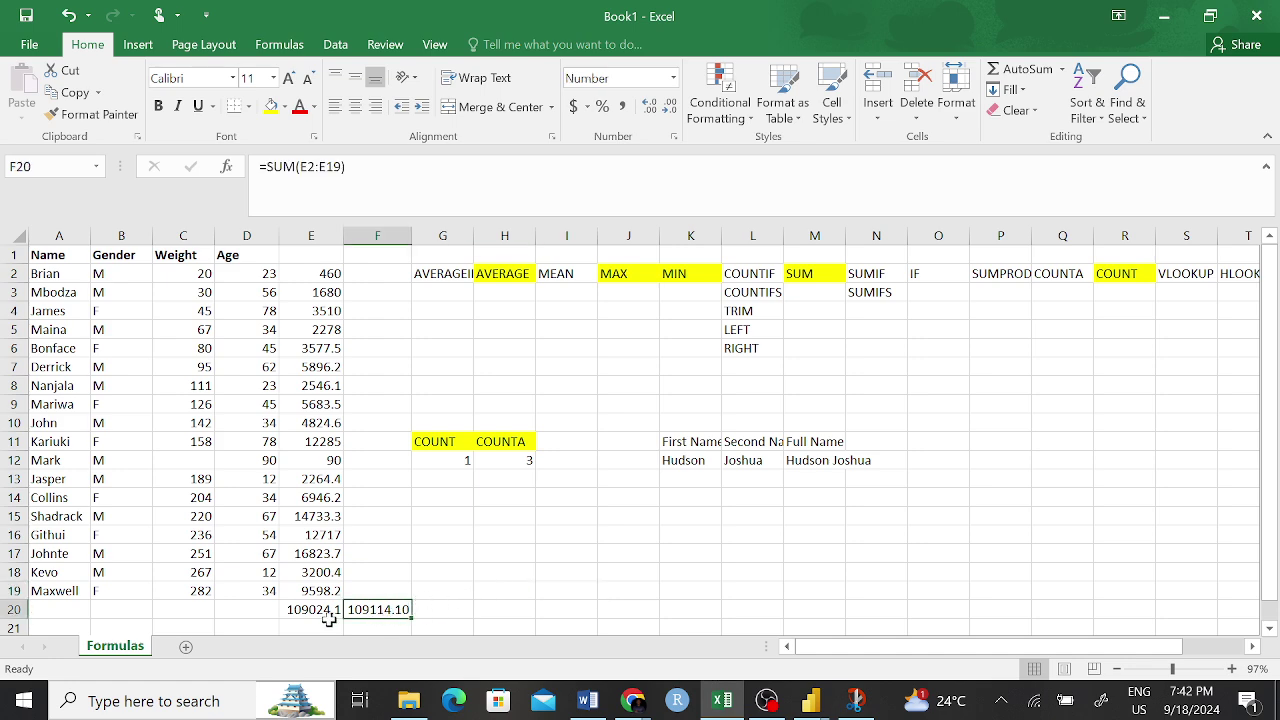
{"action": "left_click", "coordinate": [512, 614]}
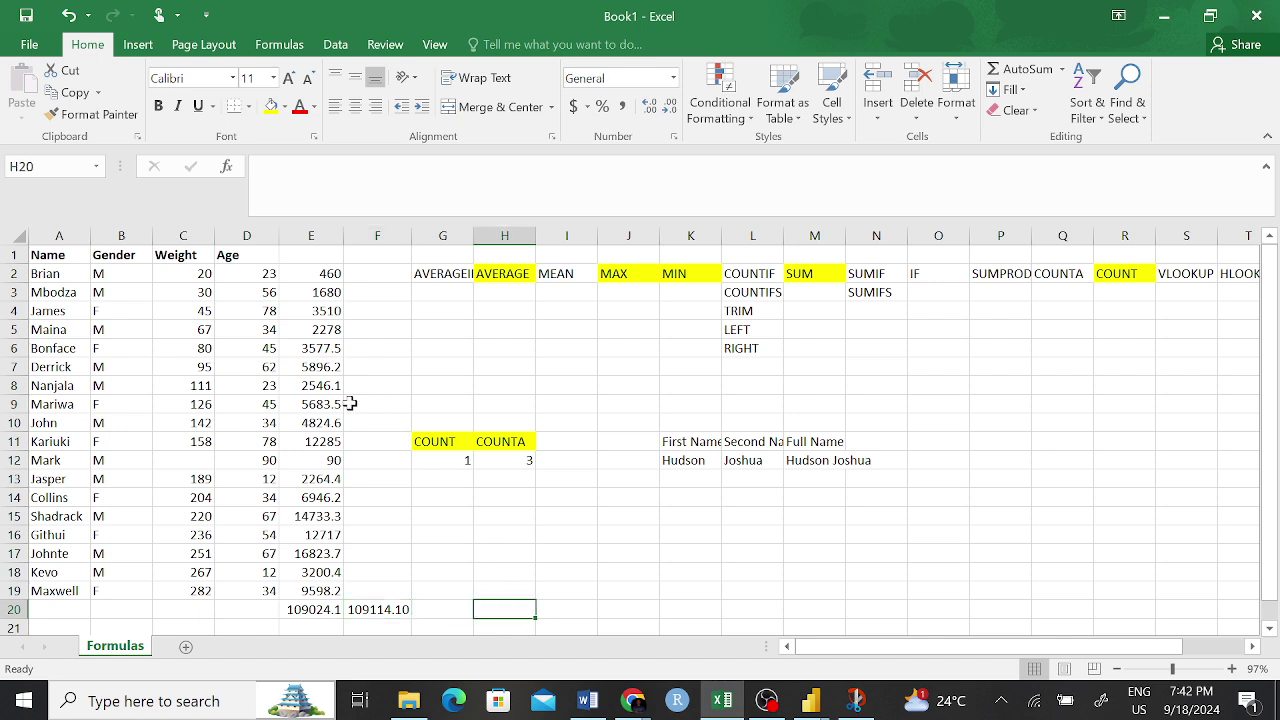
{"action": "left_click", "coordinate": [208, 273]}
{"action": "left_click", "coordinate": [238, 275]}
{"action": "left_click", "coordinate": [318, 273]}
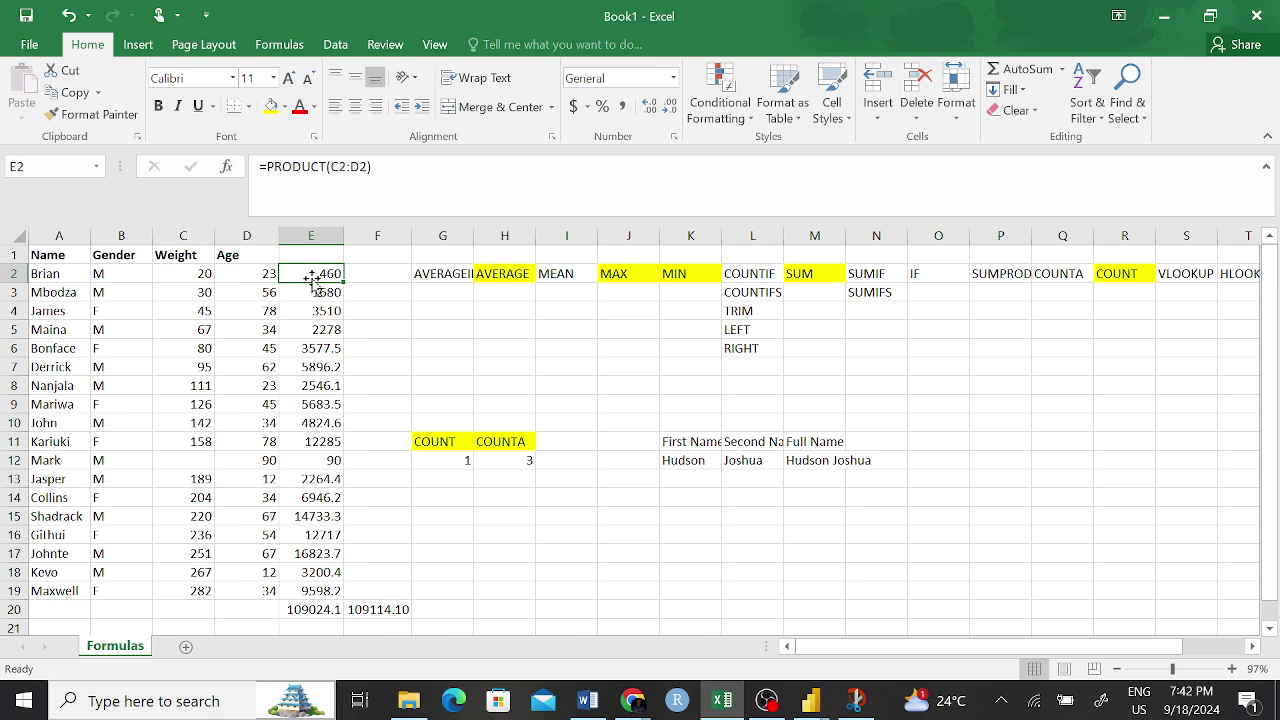
{"action": "left_click", "coordinate": [313, 613]}
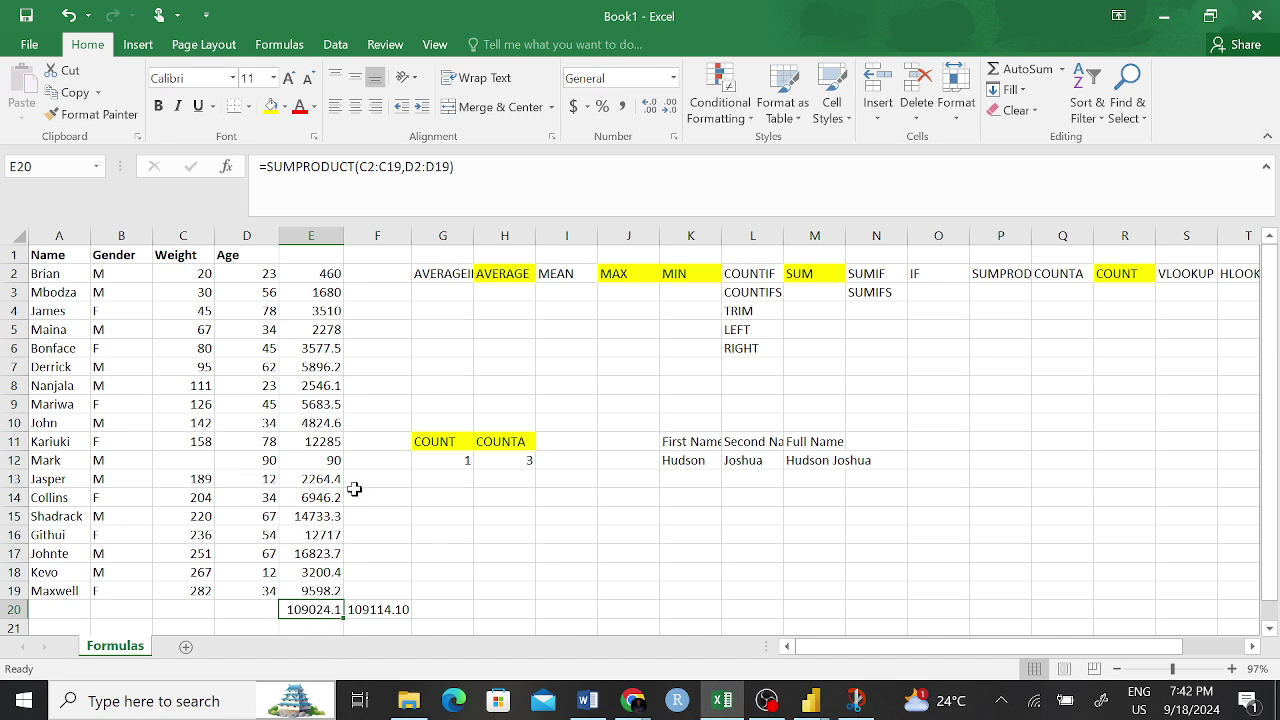
{"action": "left_click", "coordinate": [195, 462]}
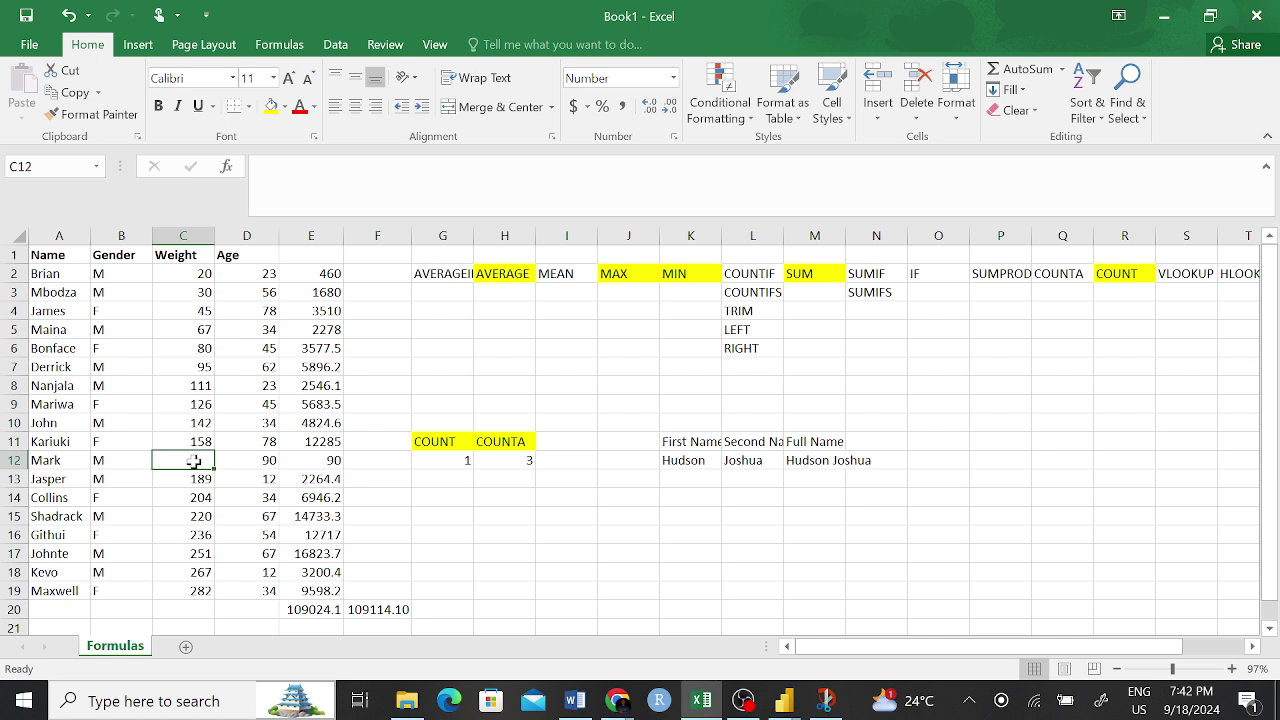
- Enter 67 as the missing Weight in C12 and check row 12's values
{"action": "type", "text": "67"}
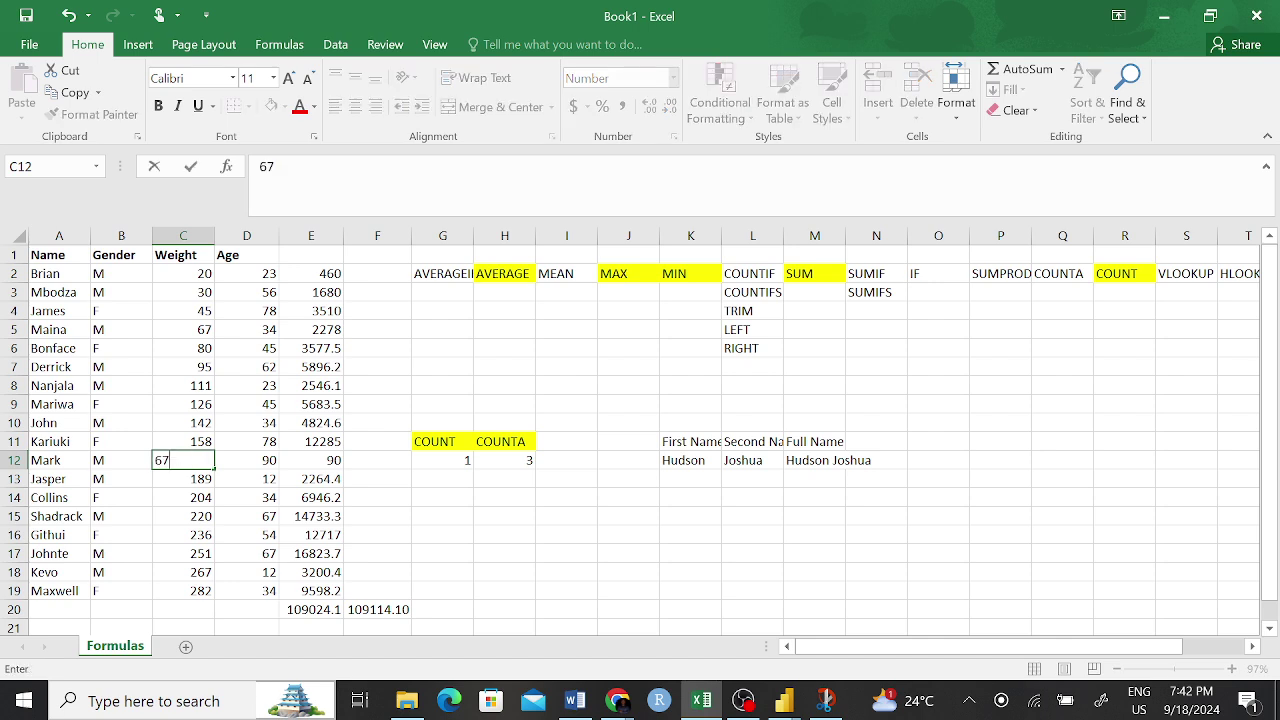
{"action": "key", "text": "Return"}
{"action": "left_click", "coordinate": [443, 554]}
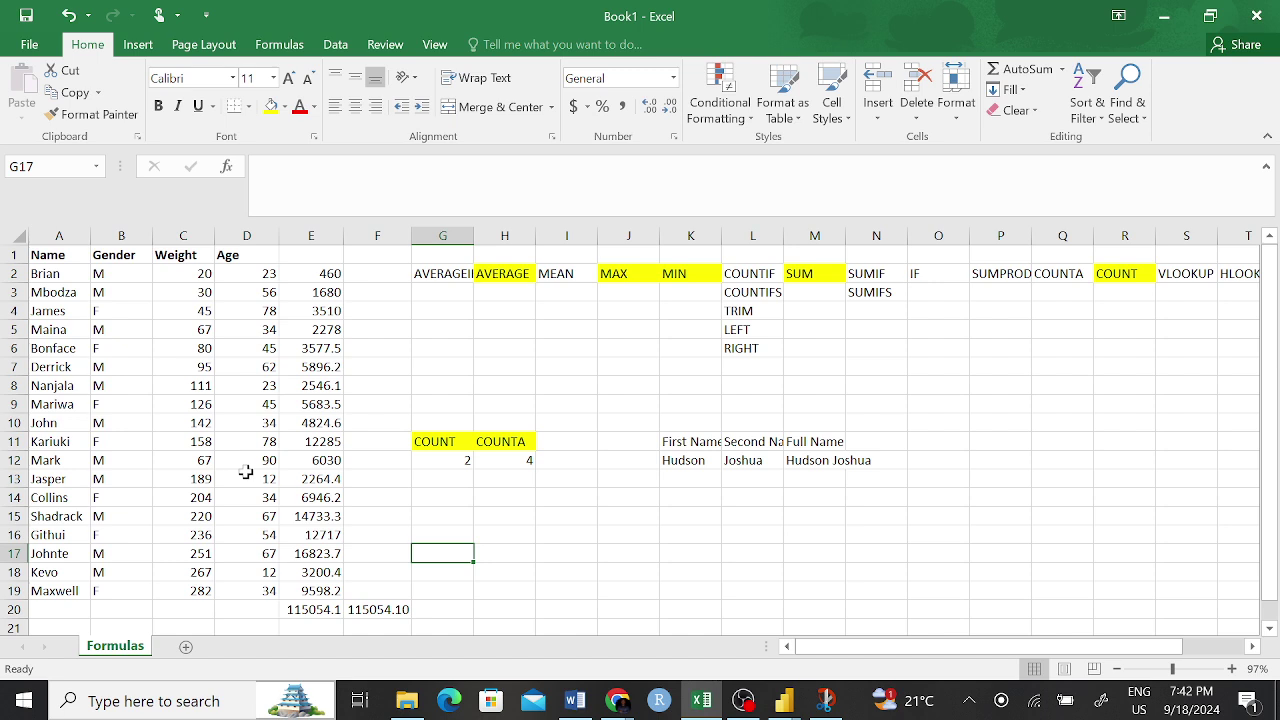
{"action": "left_click", "coordinate": [200, 462]}
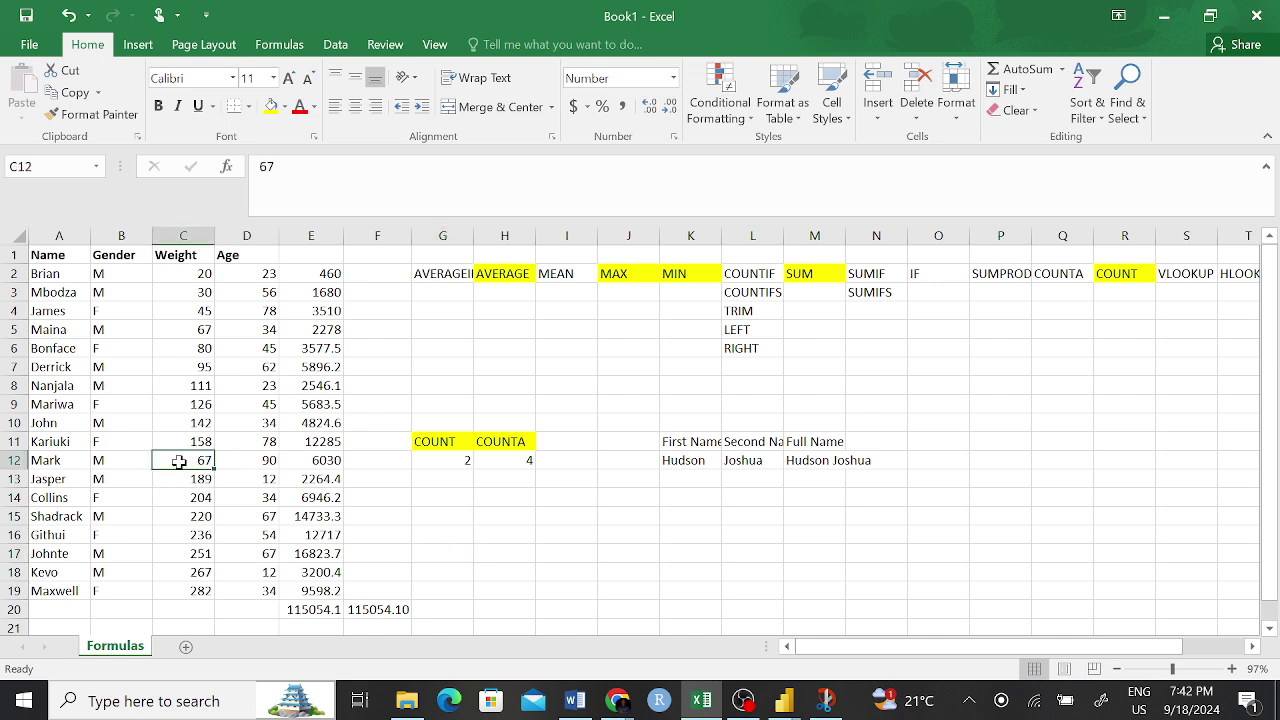
{"action": "left_click", "coordinate": [259, 467]}
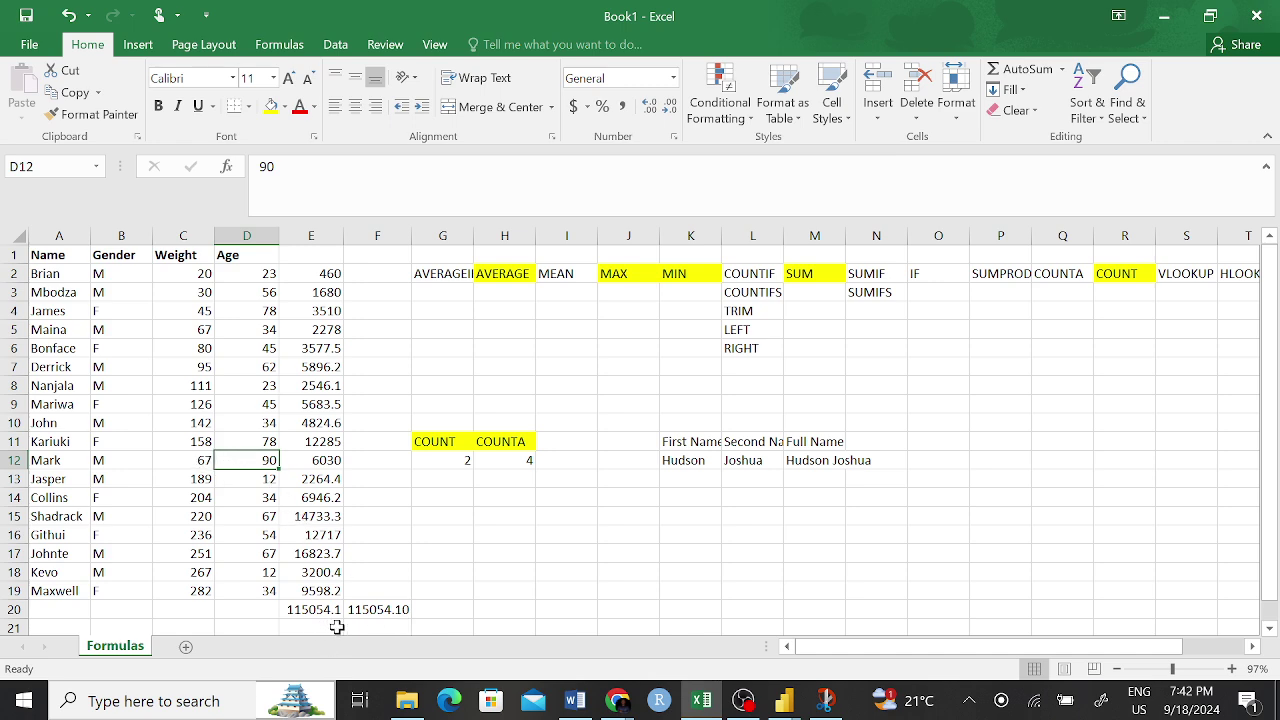
- Inspect the updated SUMPRODUCT in E20, SUM in F20 and PRODUCT in E2
{"action": "left_click_drag", "start_coordinate": [315, 610], "coordinate": [390, 608]}
{"action": "left_click", "coordinate": [502, 590]}
{"action": "left_click", "coordinate": [313, 610]}
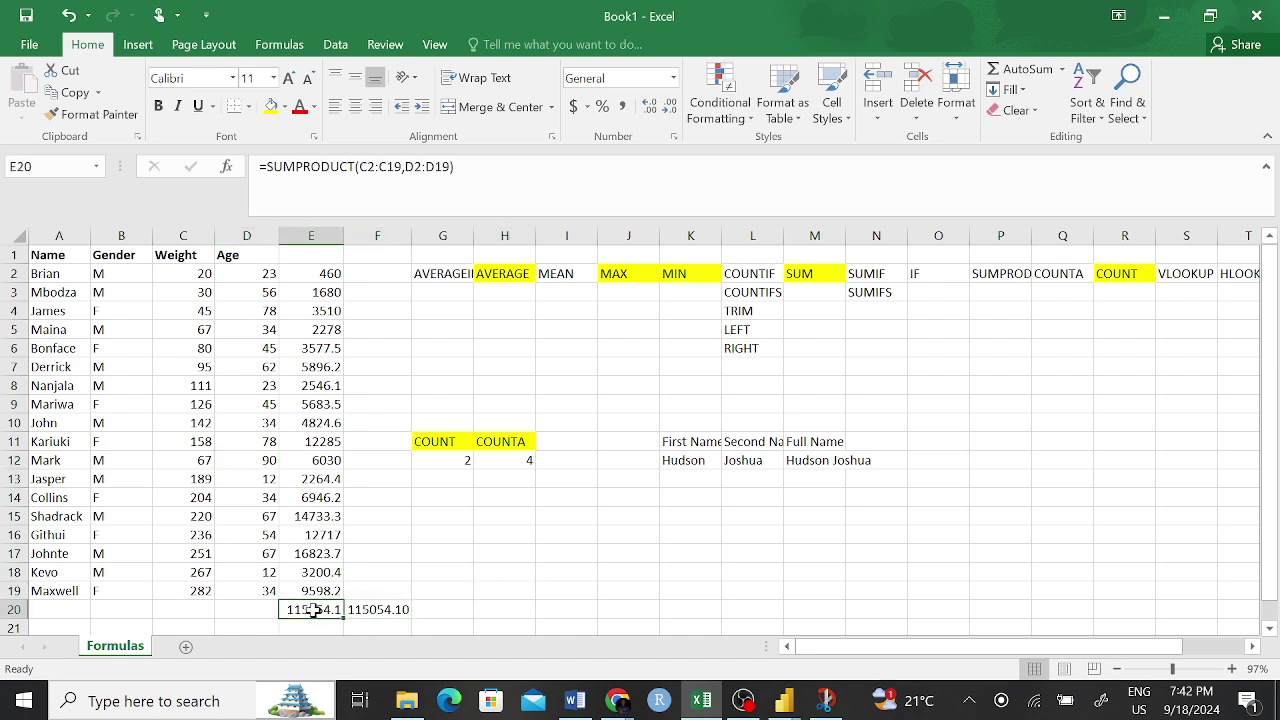
{"action": "left_click", "coordinate": [385, 609]}
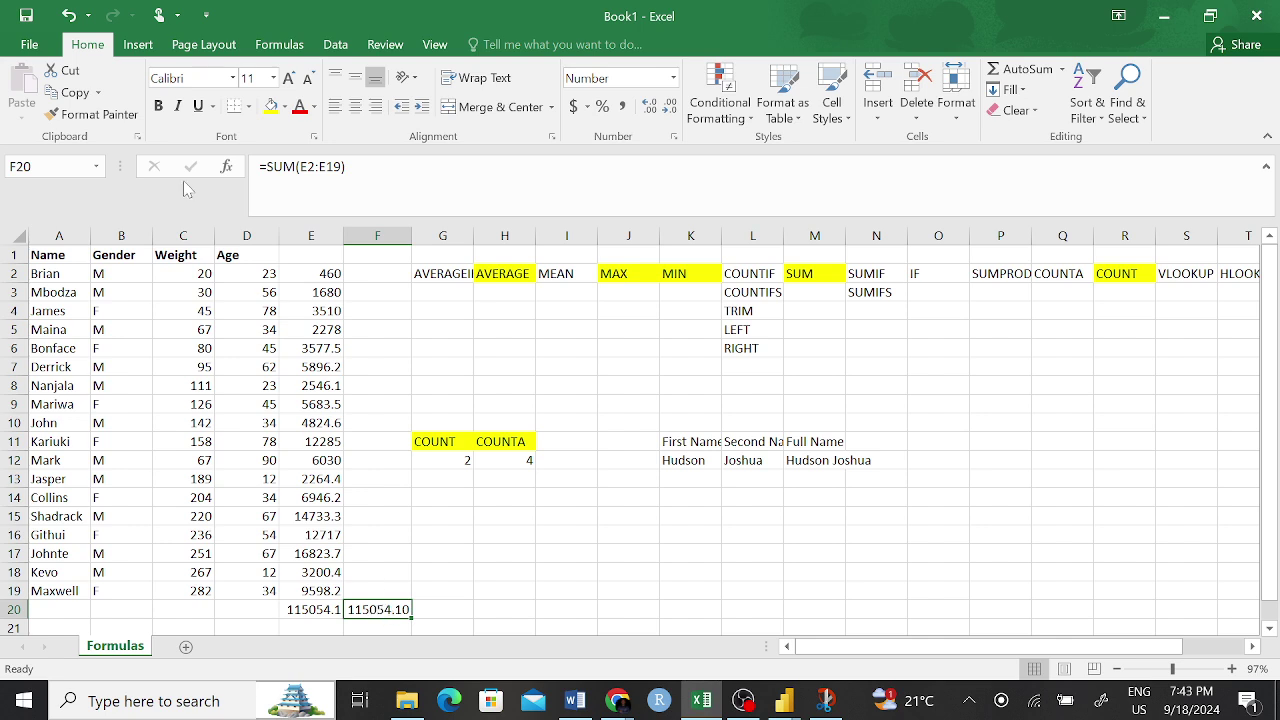
{"action": "left_click", "coordinate": [310, 273]}
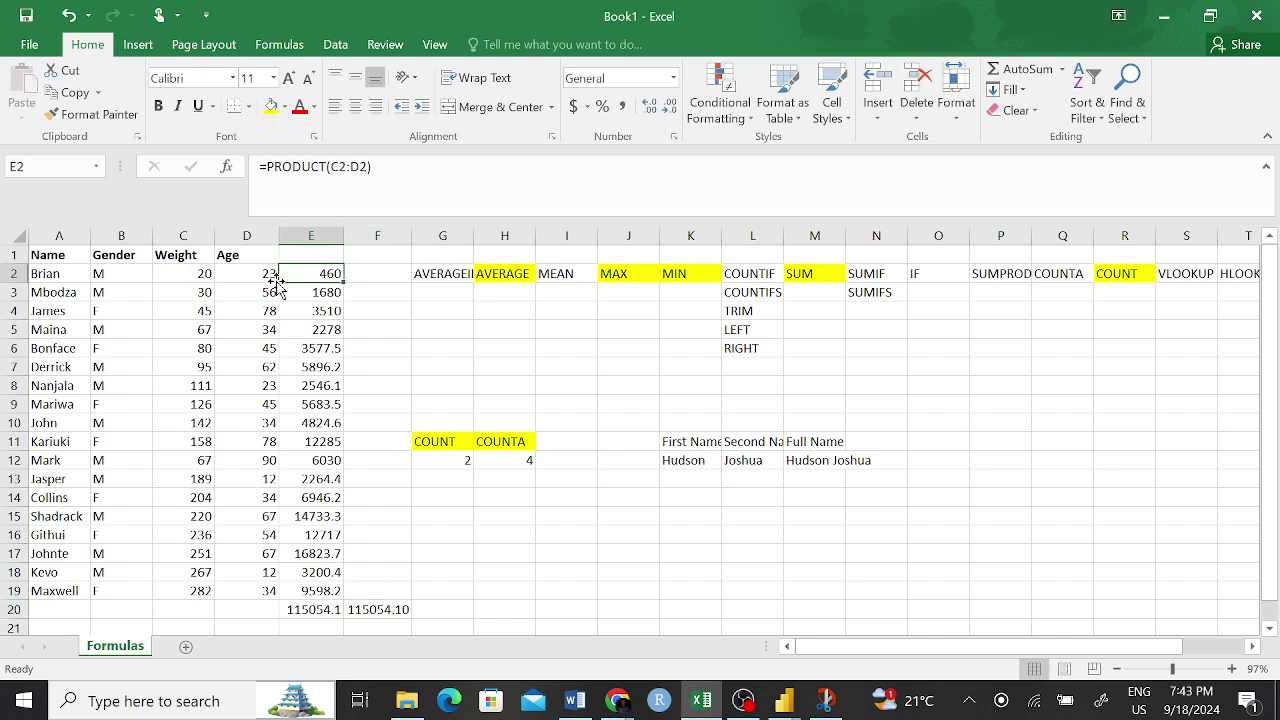
{"action": "left_click", "coordinate": [366, 608]}
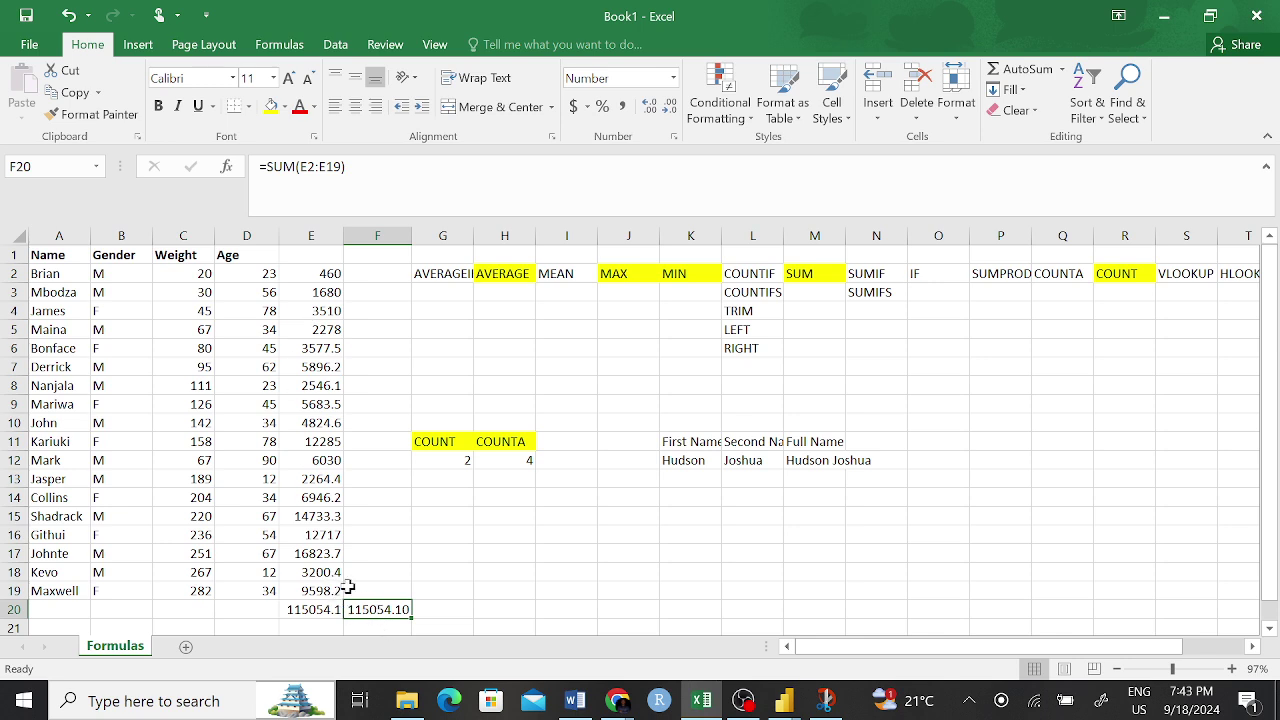
{"action": "left_click_drag", "start_coordinate": [440, 572], "coordinate": [372, 590]}
{"action": "left_click", "coordinate": [301, 612]}
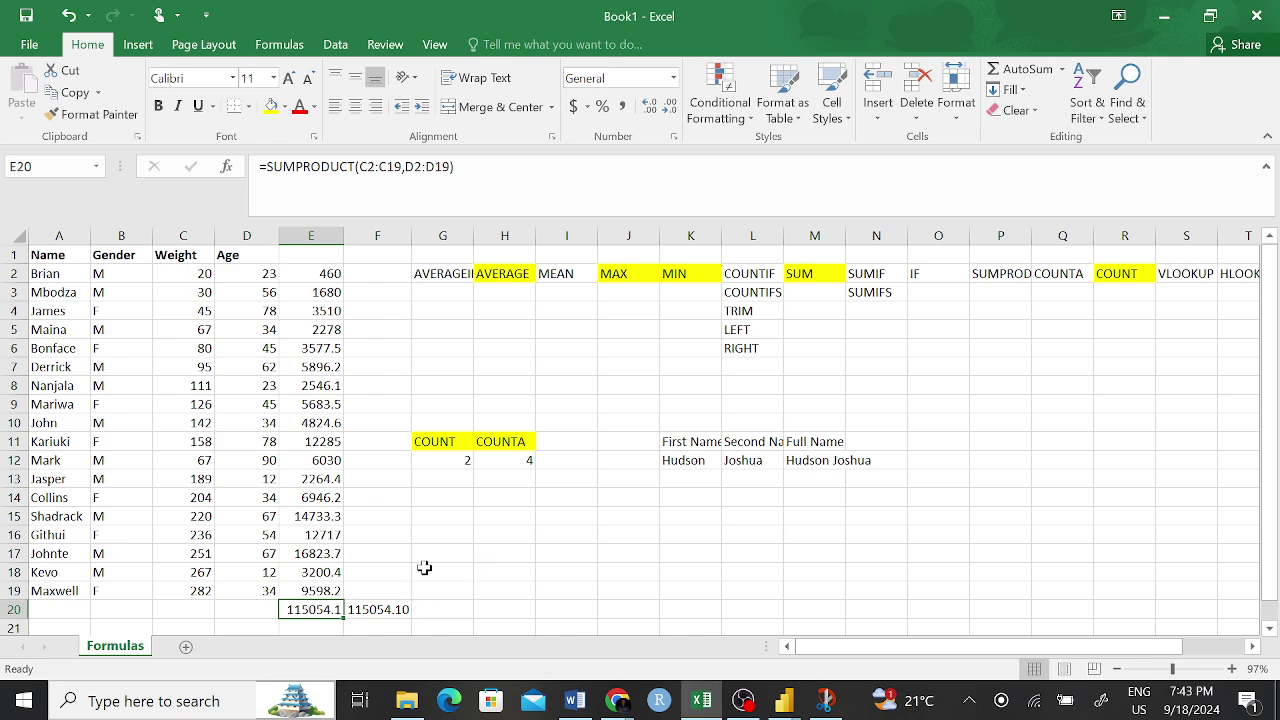
{"action": "key", "text": "F2"}
{"action": "left_click", "coordinate": [508, 574]}
{"action": "left_click", "coordinate": [380, 607]}
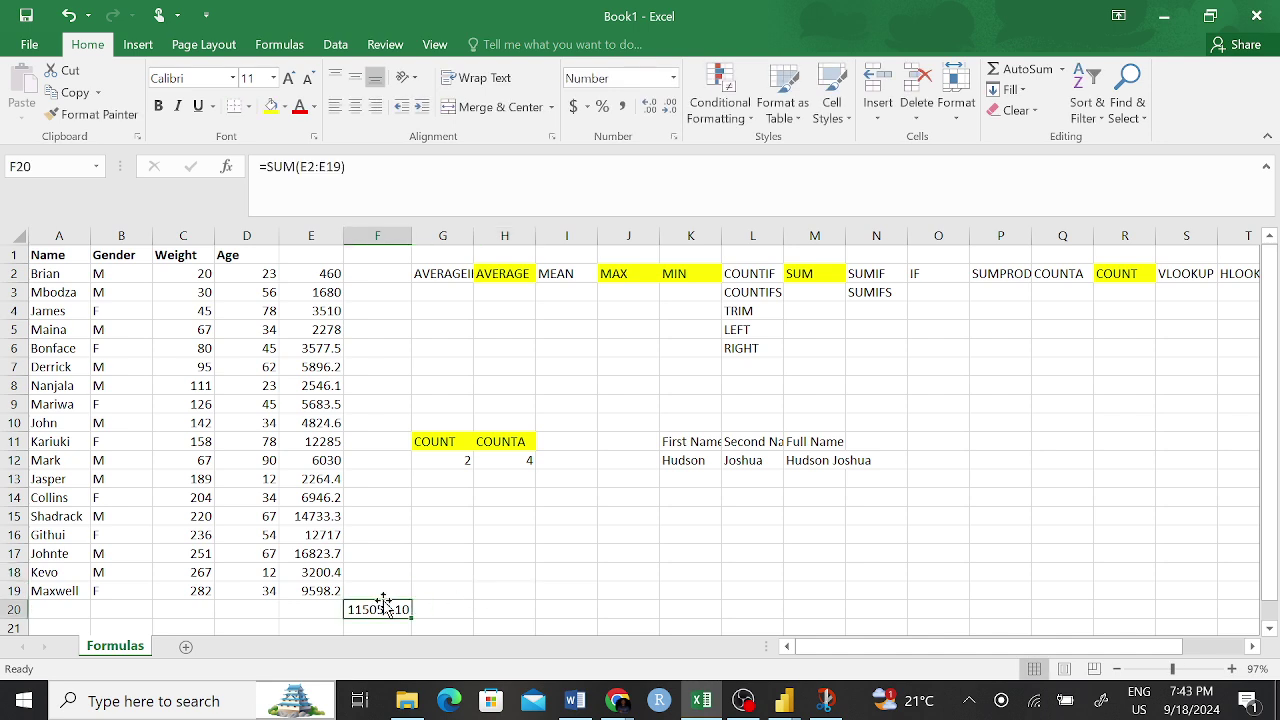
- Clear the F20 total and the E2:E19 products, then begin =sum in E20
{"action": "key", "text": "BackSpace"}
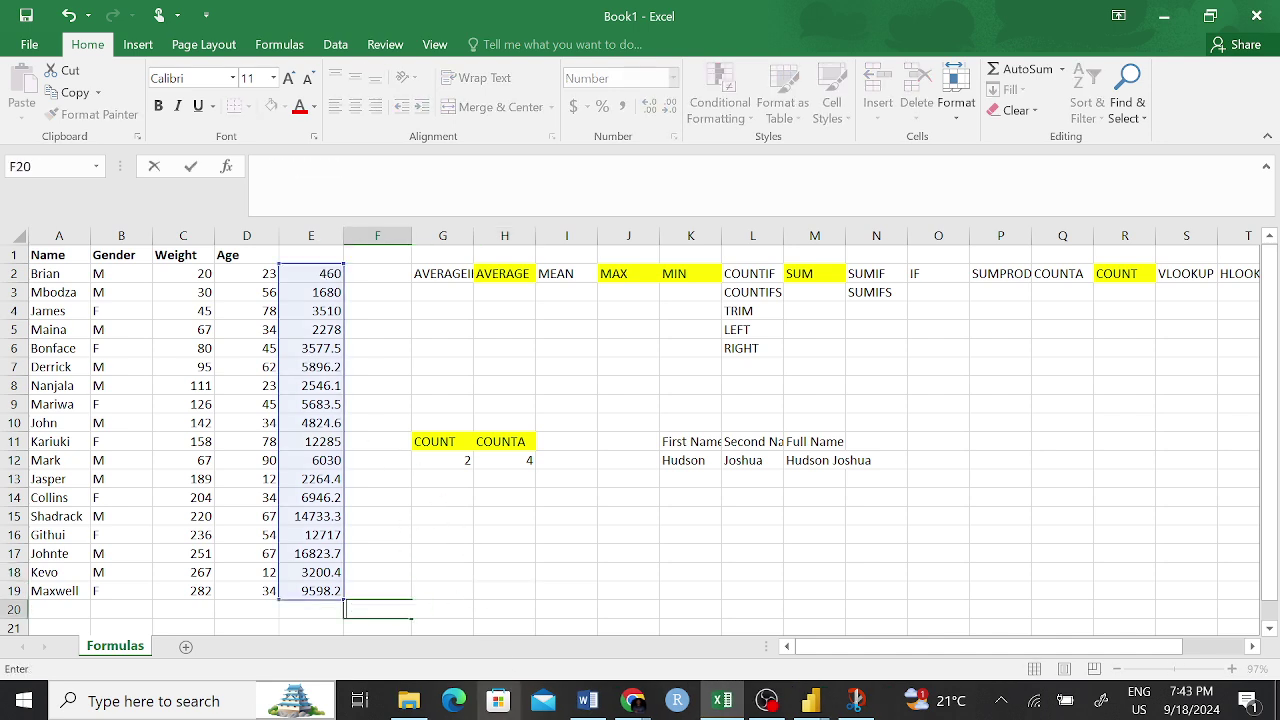
{"action": "key", "text": "Escape"}
{"action": "left_click_drag", "start_coordinate": [322, 272], "coordinate": [318, 594]}
{"action": "key", "text": "Delete"}
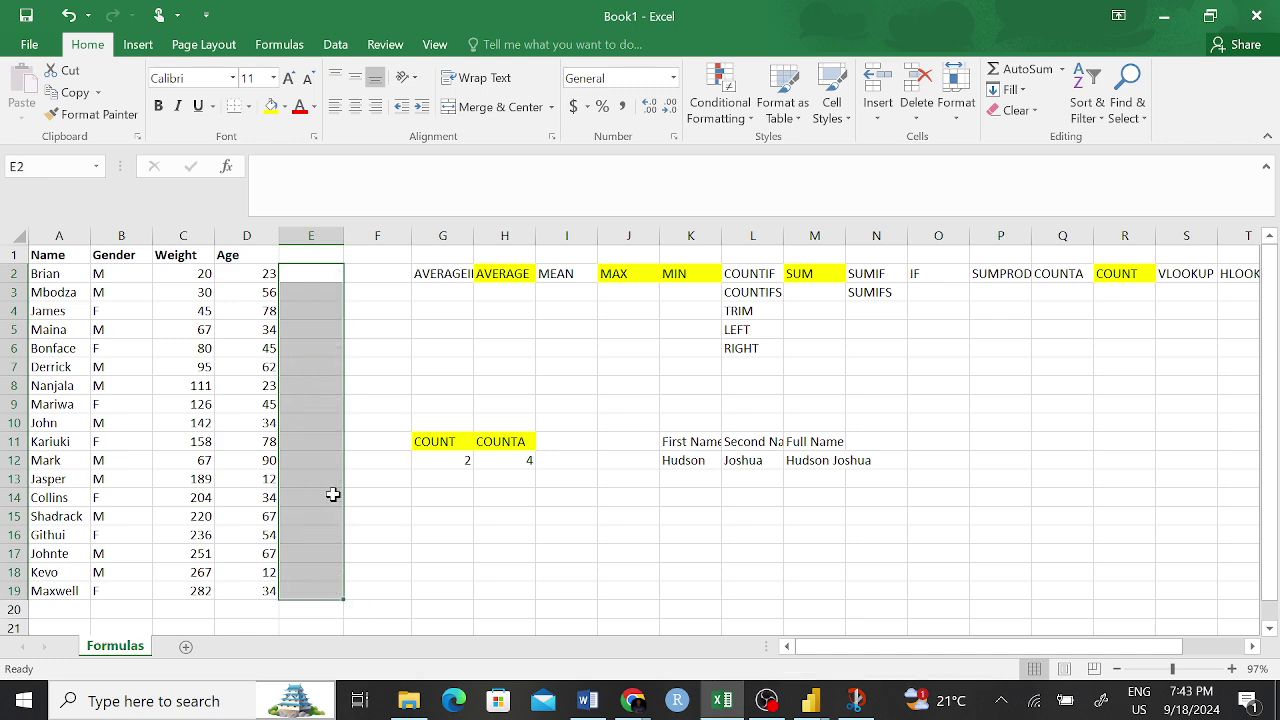
{"action": "left_click", "coordinate": [398, 553]}
{"action": "left_click", "coordinate": [329, 609]}
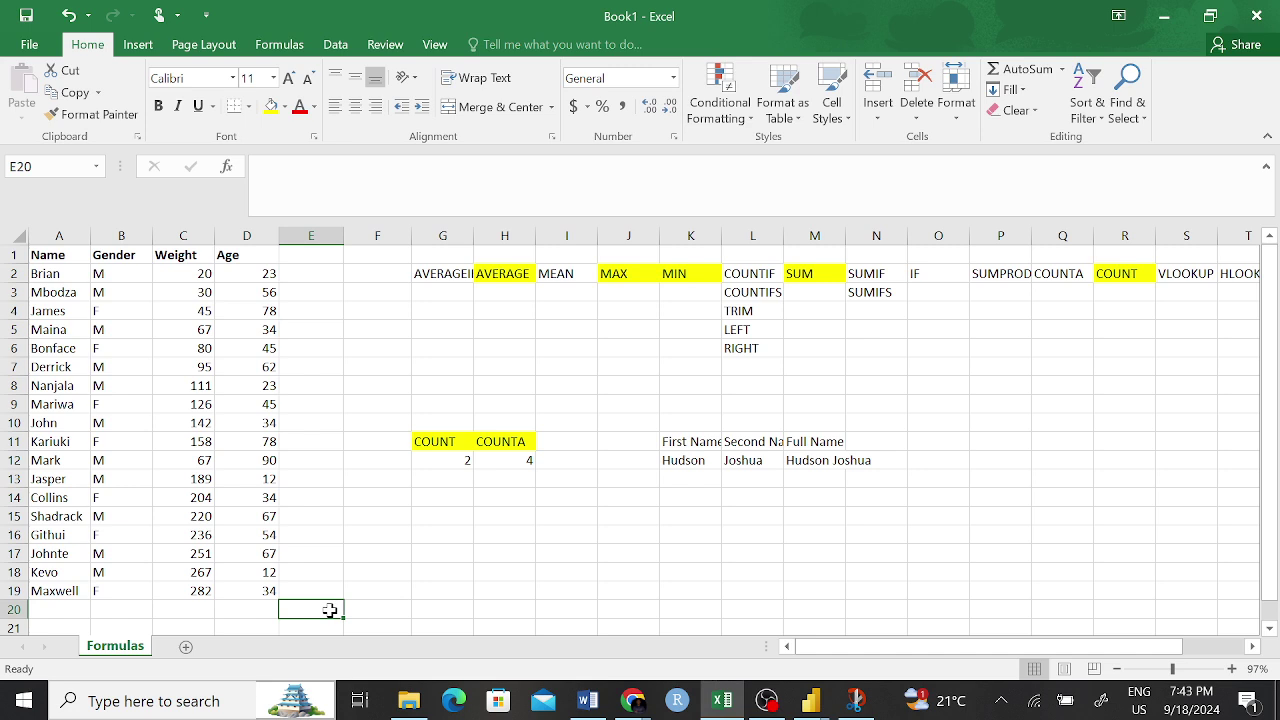
{"action": "type", "text": "=sum"}
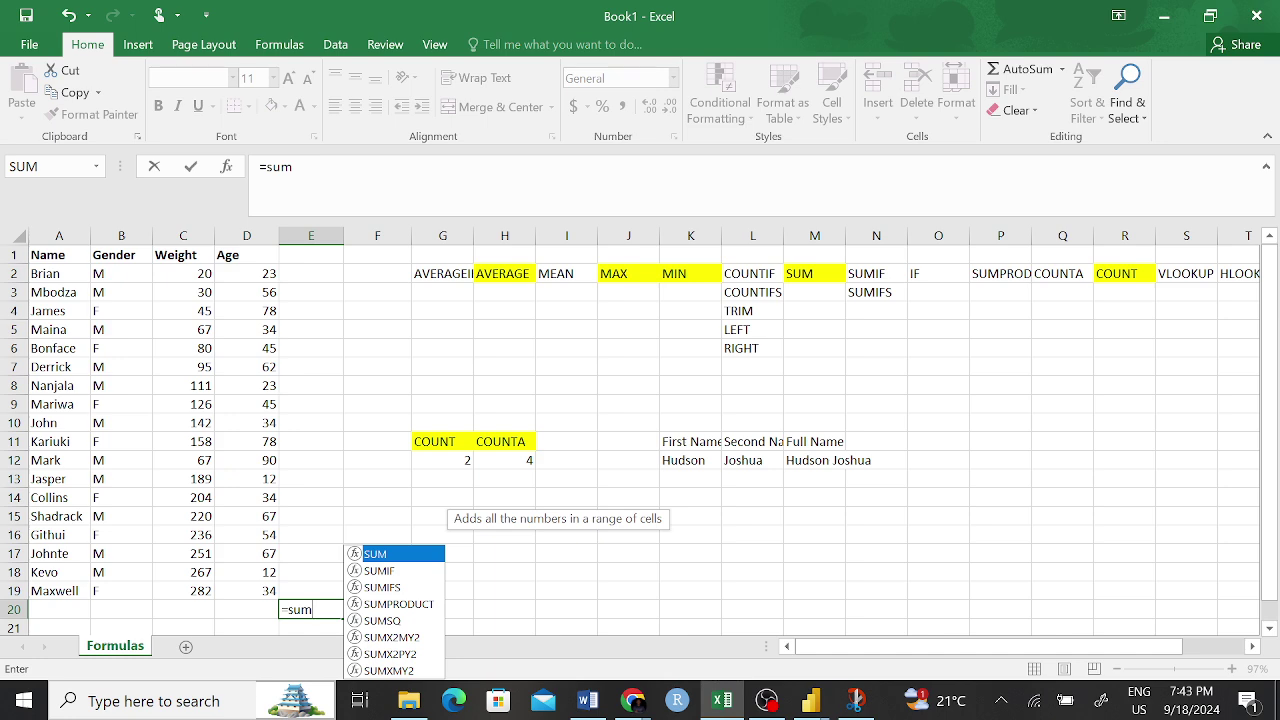
- Build =SUMPRODUCT(C2:D19) in E20 over the Weight and Age values, returning 3436.5
{"action": "type", "text": "pr"}
{"action": "key", "text": "Tab"}
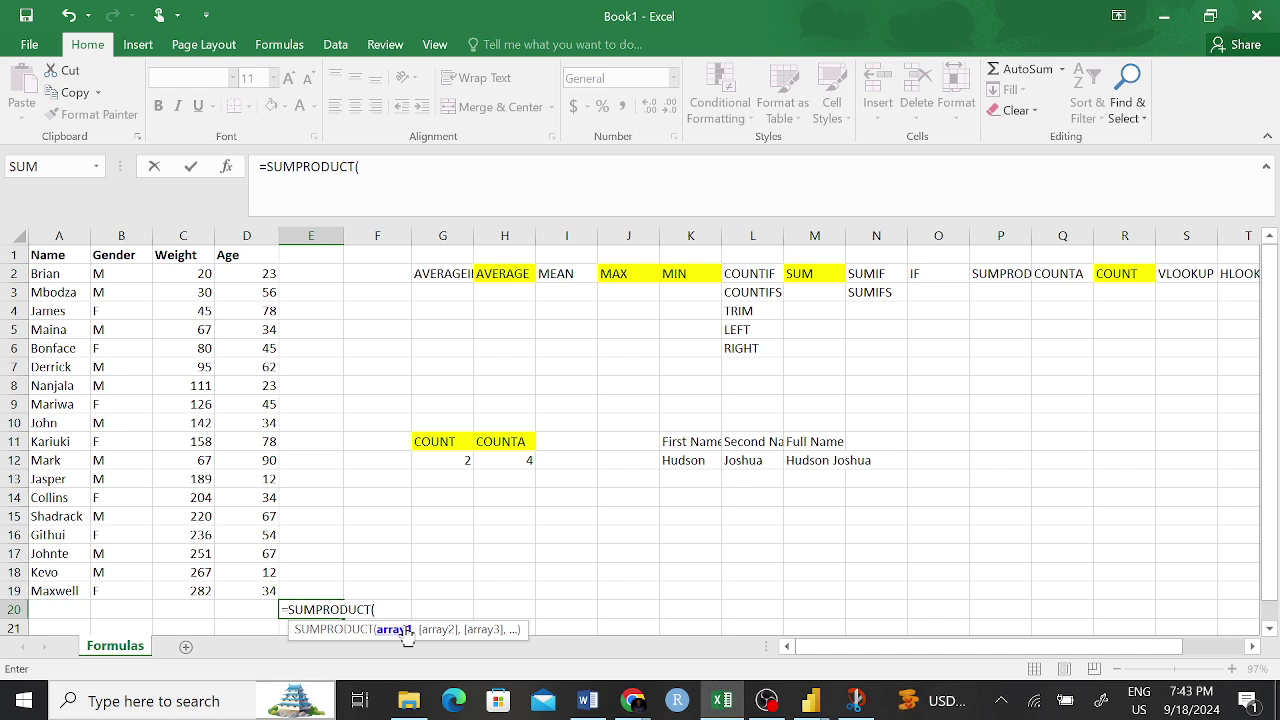
{"action": "left_click_drag", "start_coordinate": [201, 283], "coordinate": [167, 597]}
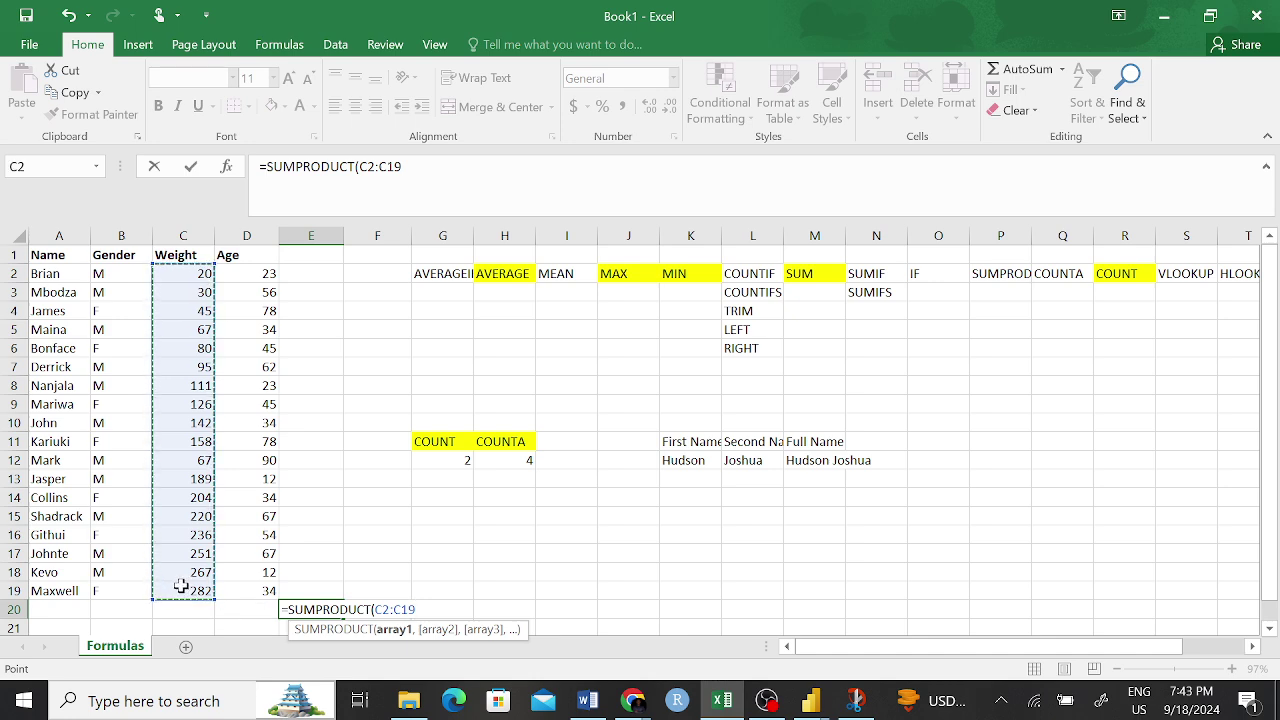
{"action": "type", "text": ","}
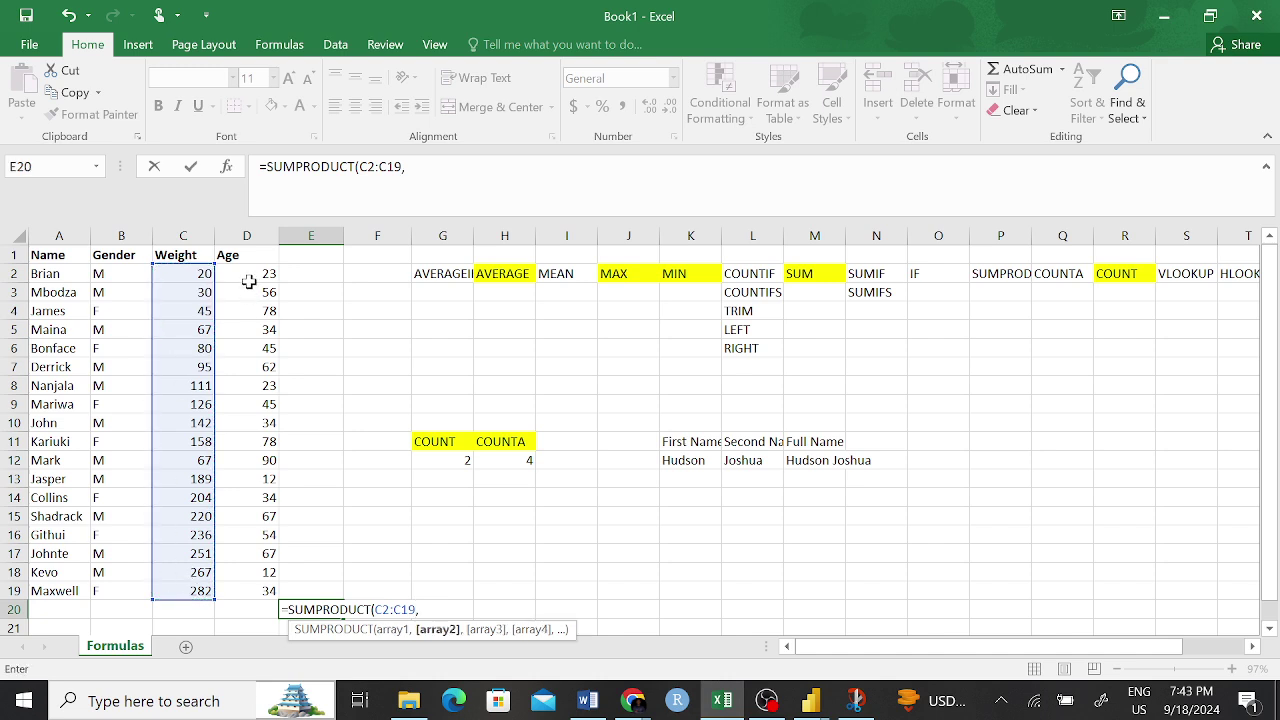
{"action": "left_click_drag", "start_coordinate": [248, 278], "coordinate": [251, 591]}
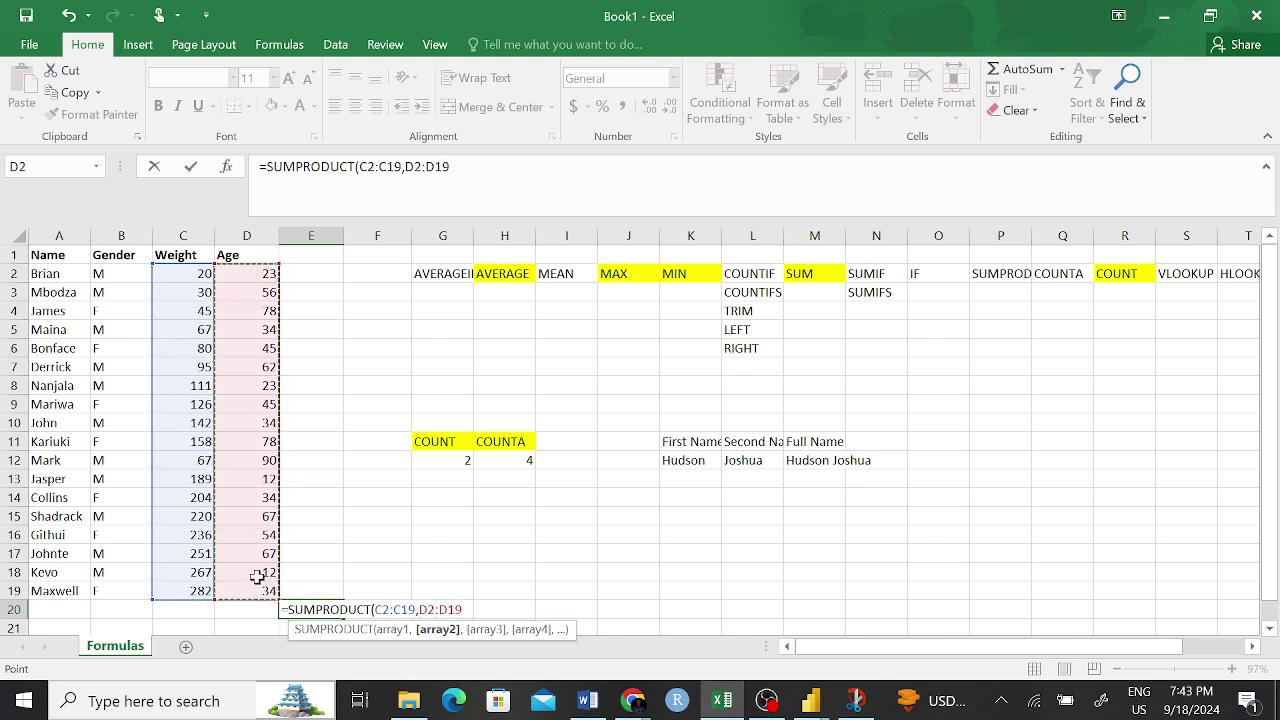
{"action": "type", "text": ","}
{"action": "left_click_drag", "start_coordinate": [312, 274], "coordinate": [315, 601]}
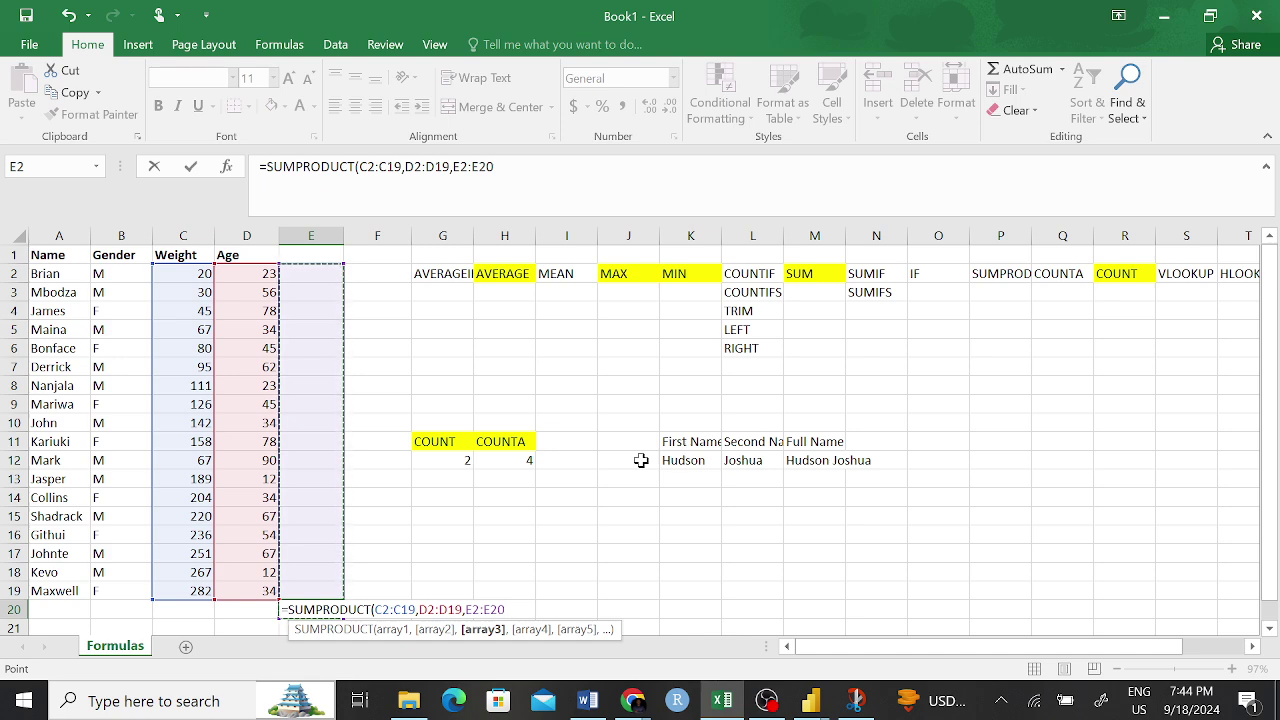
{"action": "key", "text": "BackSpace"}
{"action": "key", "text": "BackSpace"}
{"action": "key", "text": "BackSpace"}
{"action": "key", "text": "BackSpace"}
{"action": "key", "text": "BackSpace"}
{"action": "key", "text": "BackSpace"}
{"action": "key", "text": "BackSpace"}
{"action": "key", "text": "BackSpace"}
{"action": "key", "text": "BackSpace"}
{"action": "key", "text": "BackSpace"}
{"action": "key", "text": "BackSpace"}
{"action": "key", "text": "BackSpace"}
{"action": "key", "text": "BackSpace"}
{"action": "key", "text": "BackSpace"}
{"action": "key", "text": "BackSpace"}
{"action": "key", "text": "BackSpace"}
{"action": "key", "text": "BackSpace"}
{"action": "key", "text": "BackSpace"}
{"action": "key", "text": "BackSpace"}
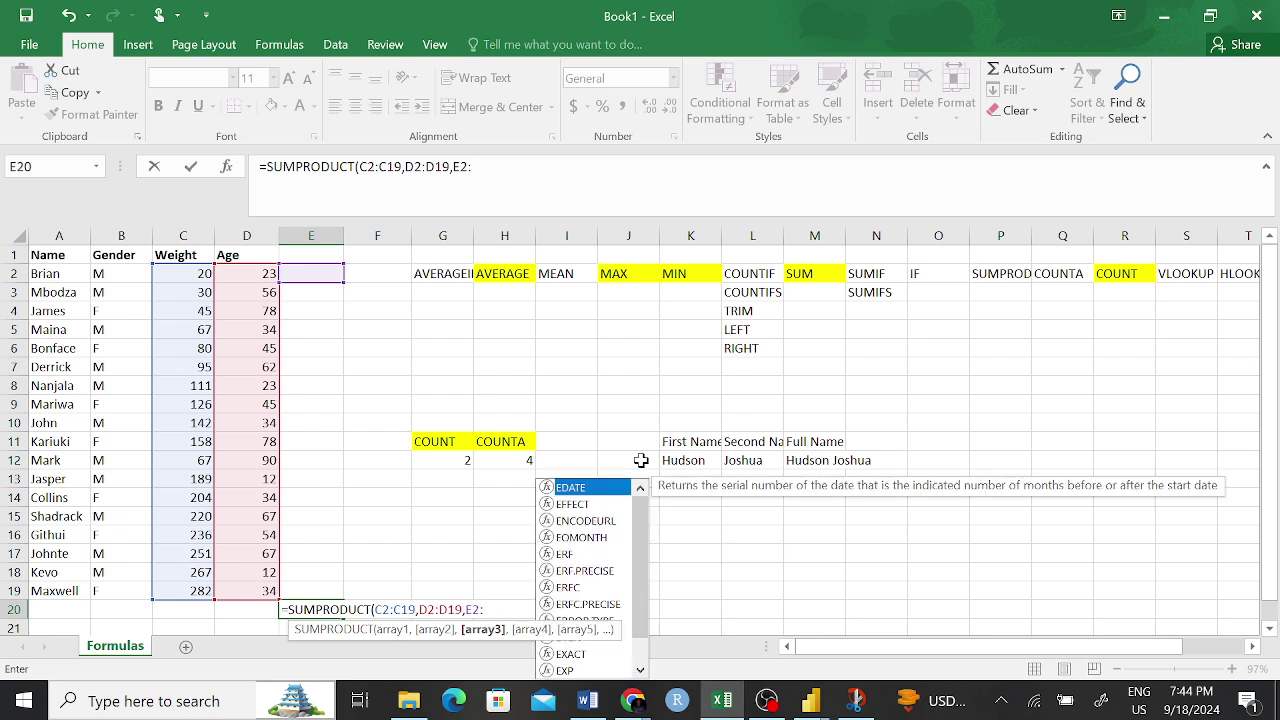
{"action": "key", "text": "BackSpace"}
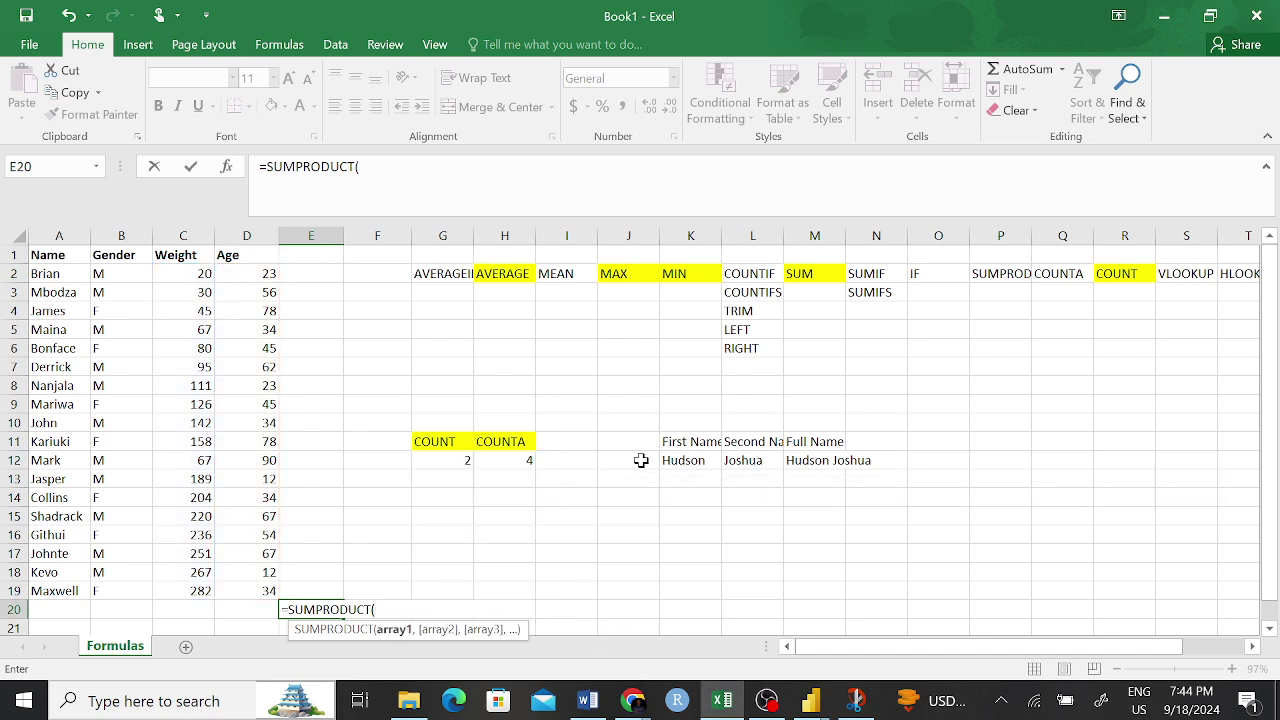
{"action": "left_click_drag", "start_coordinate": [196, 274], "coordinate": [242, 607]}
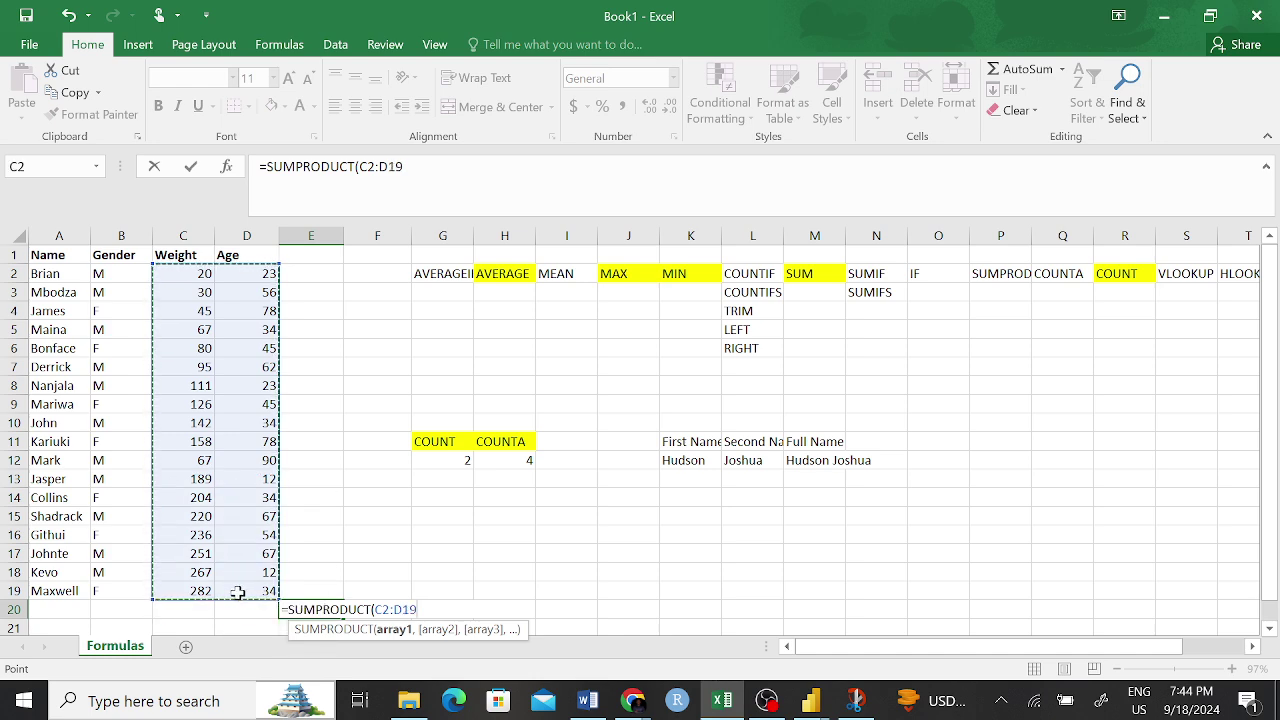
{"action": "key", "text": "Return"}
{"action": "scroll", "coordinate": [345, 567], "scroll_direction": "up", "scroll_amount": 1}
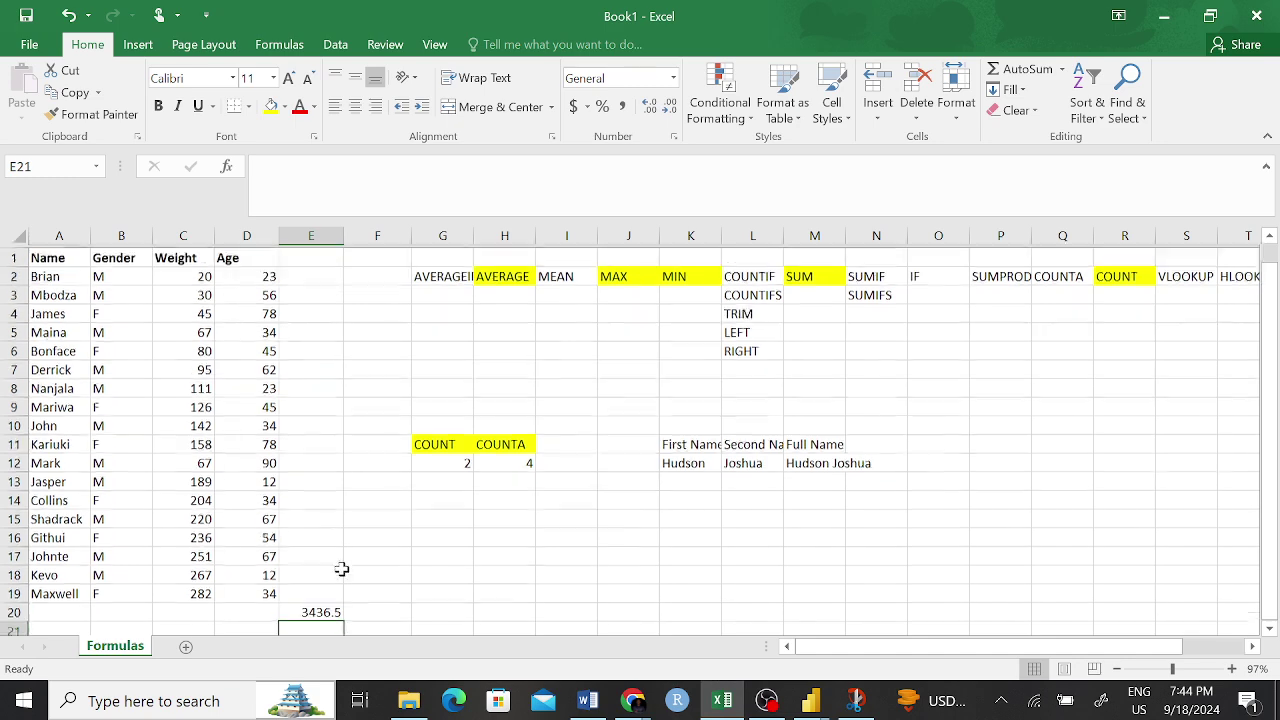
{"action": "left_click", "coordinate": [321, 607]}
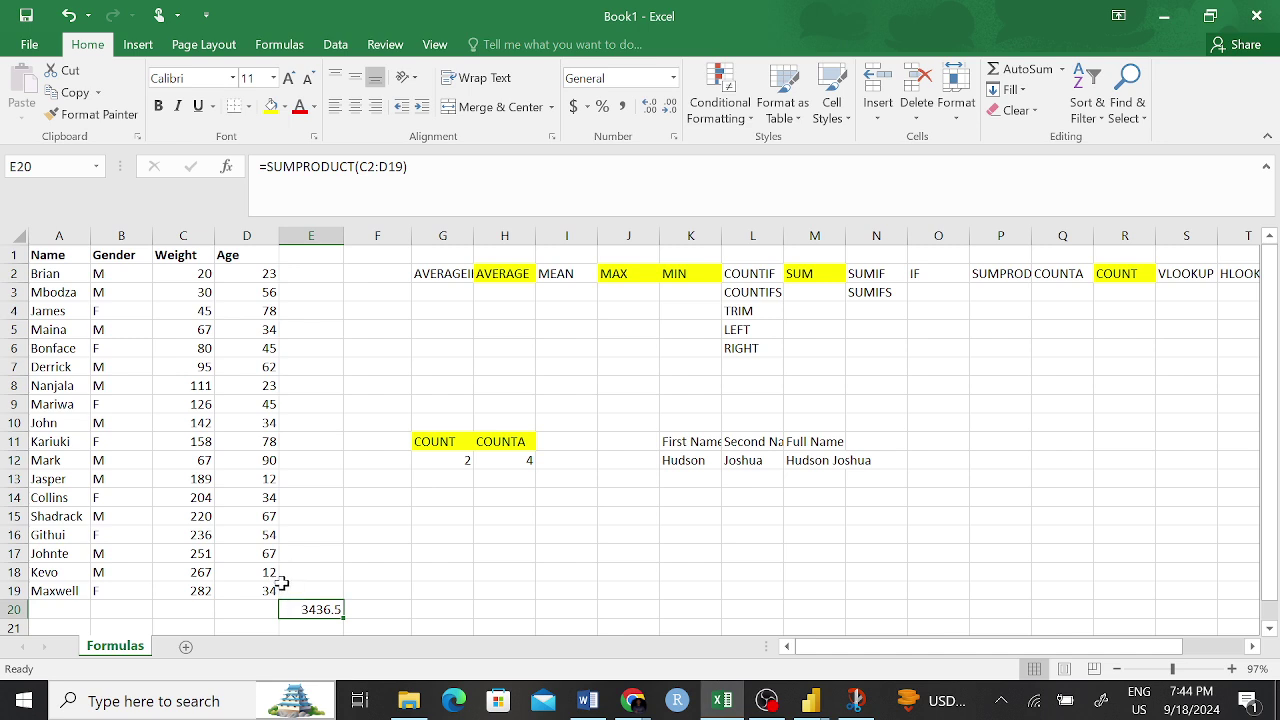
- Total the Weight values C2:C19 in H20 with SUM, giving 2589
{"action": "left_click", "coordinate": [200, 272]}
{"action": "left_click_drag", "start_coordinate": [200, 272], "coordinate": [259, 591]}
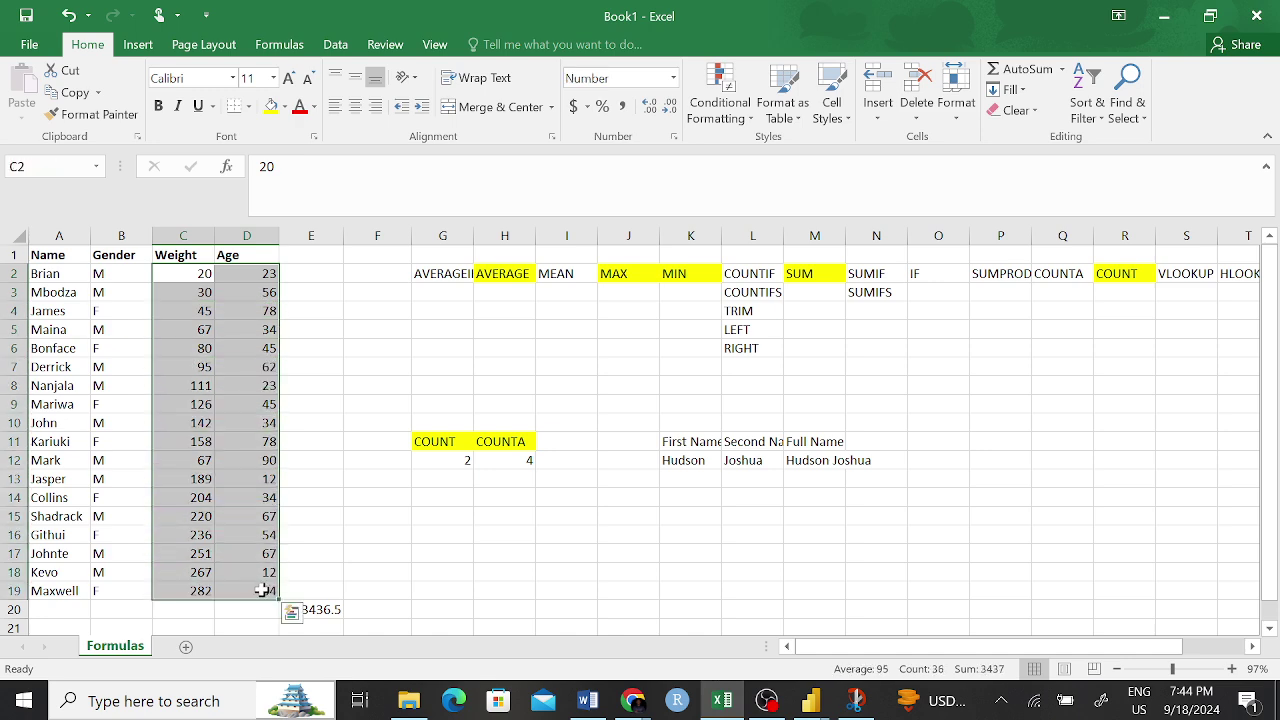
{"action": "left_click", "coordinate": [519, 603]}
{"action": "type", "text": "=sum"}
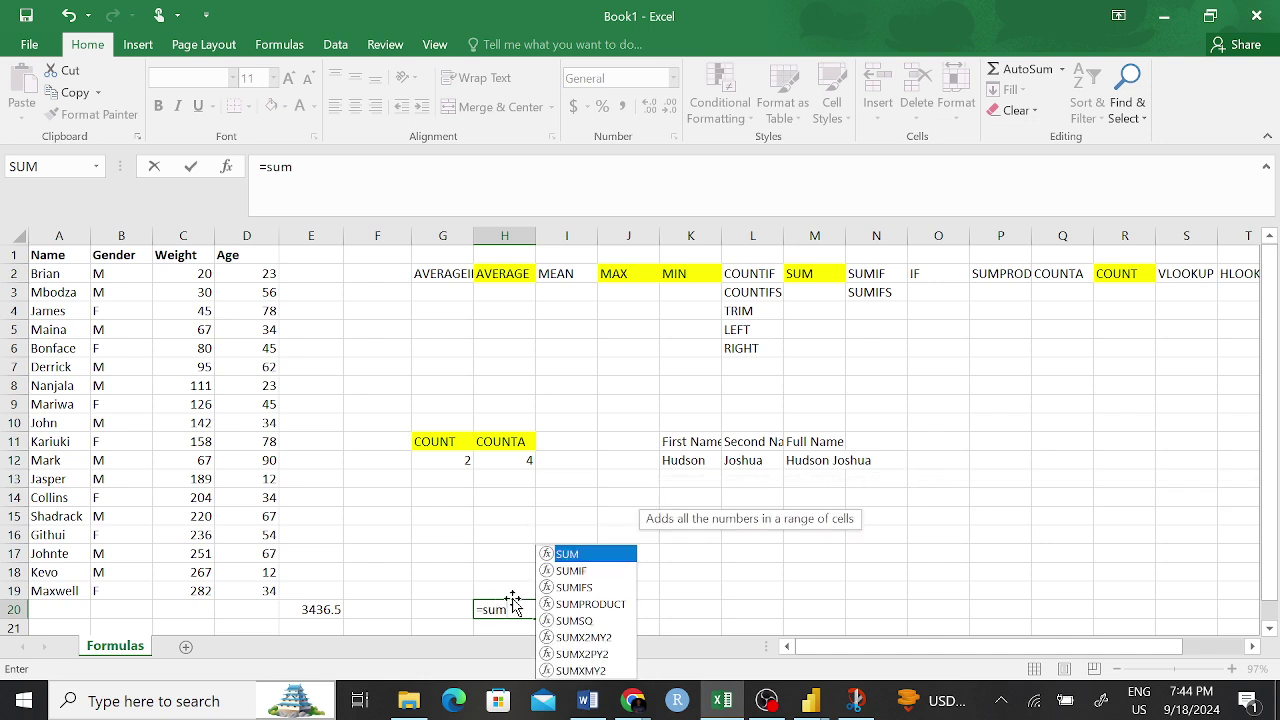
{"action": "key", "text": "Tab"}
{"action": "left_click_drag", "start_coordinate": [195, 274], "coordinate": [191, 593]}
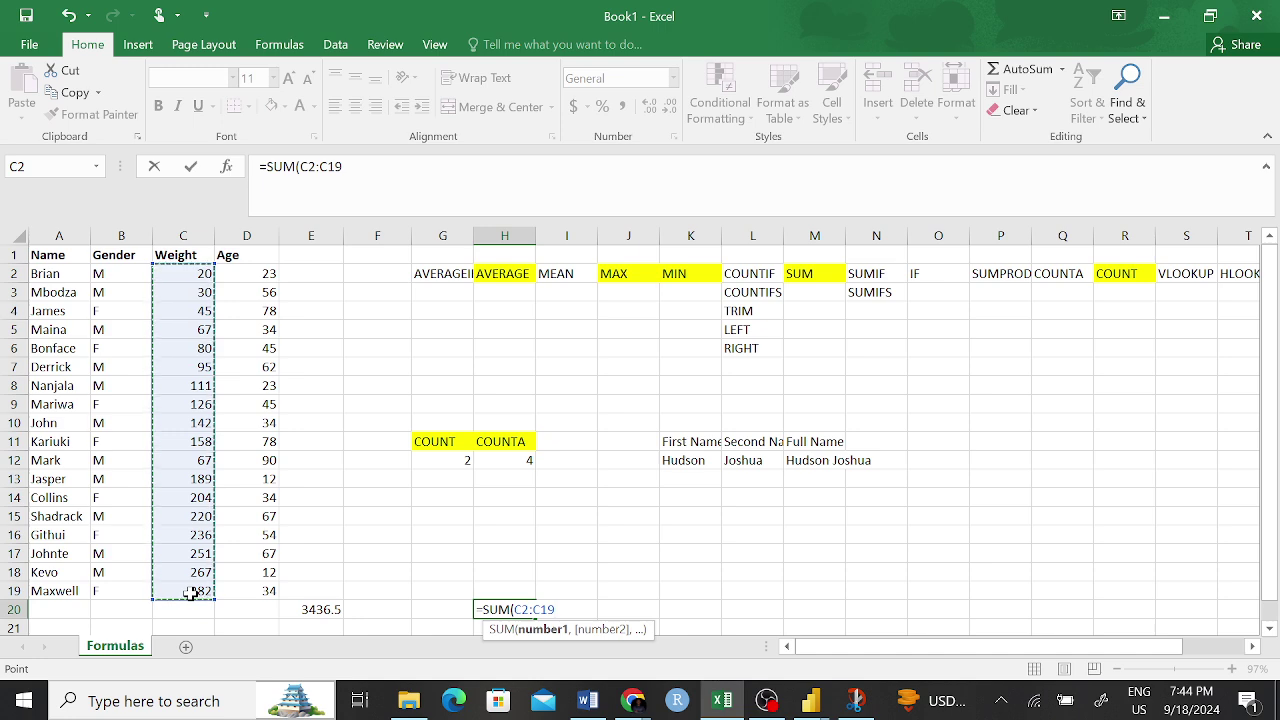
{"action": "key", "text": "Return"}
- Total the Age values D2:D19 in I20 with SUM, giving 848
{"action": "left_click", "coordinate": [567, 592]}
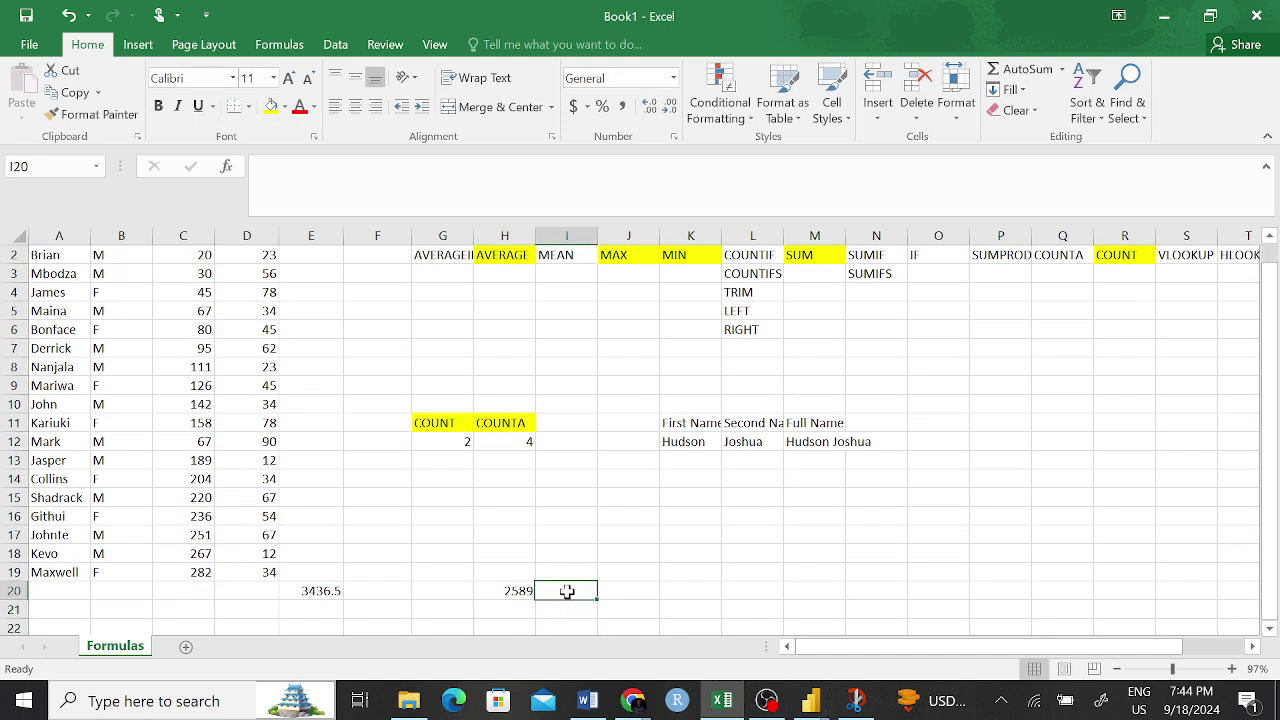
{"action": "type", "text": "=sum"}
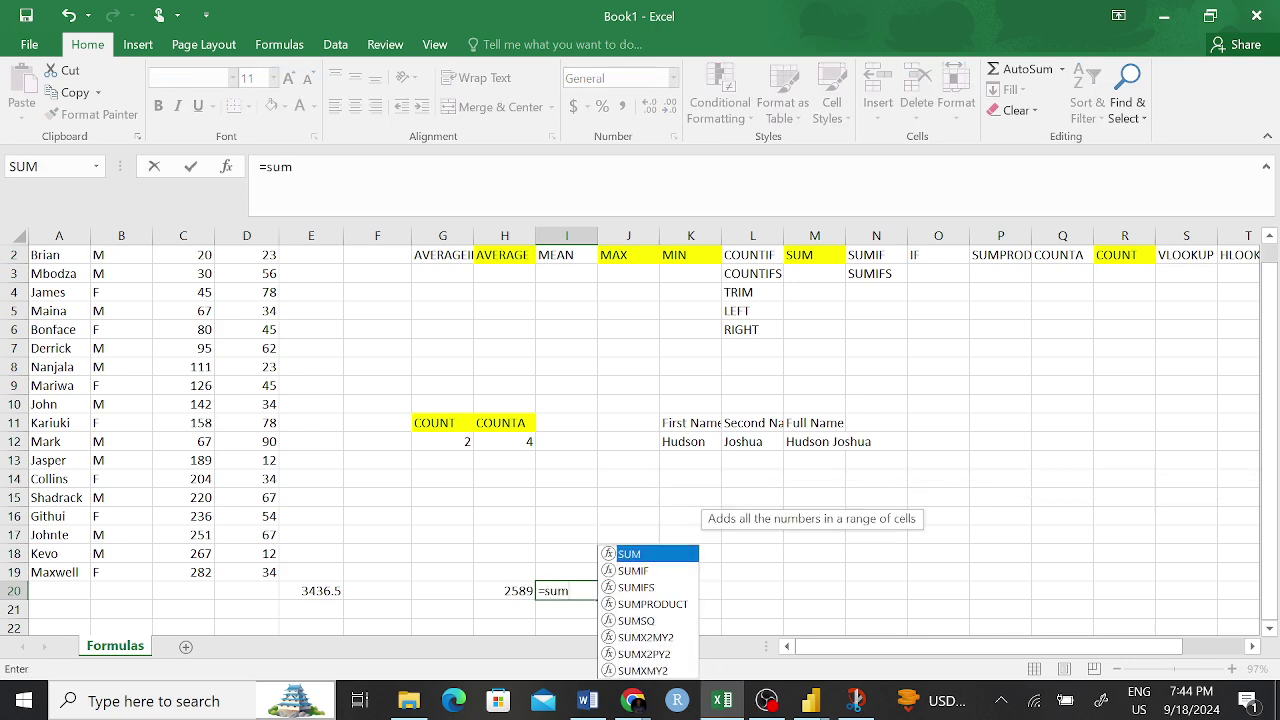
{"action": "key", "text": "Tab"}
{"action": "left_click_drag", "start_coordinate": [252, 576], "coordinate": [258, 271]}
{"action": "key", "text": "Return"}
- Add H20 and I20 in J20 with =SUM(H20:I20), giving 3437
{"action": "left_click", "coordinate": [640, 592]}
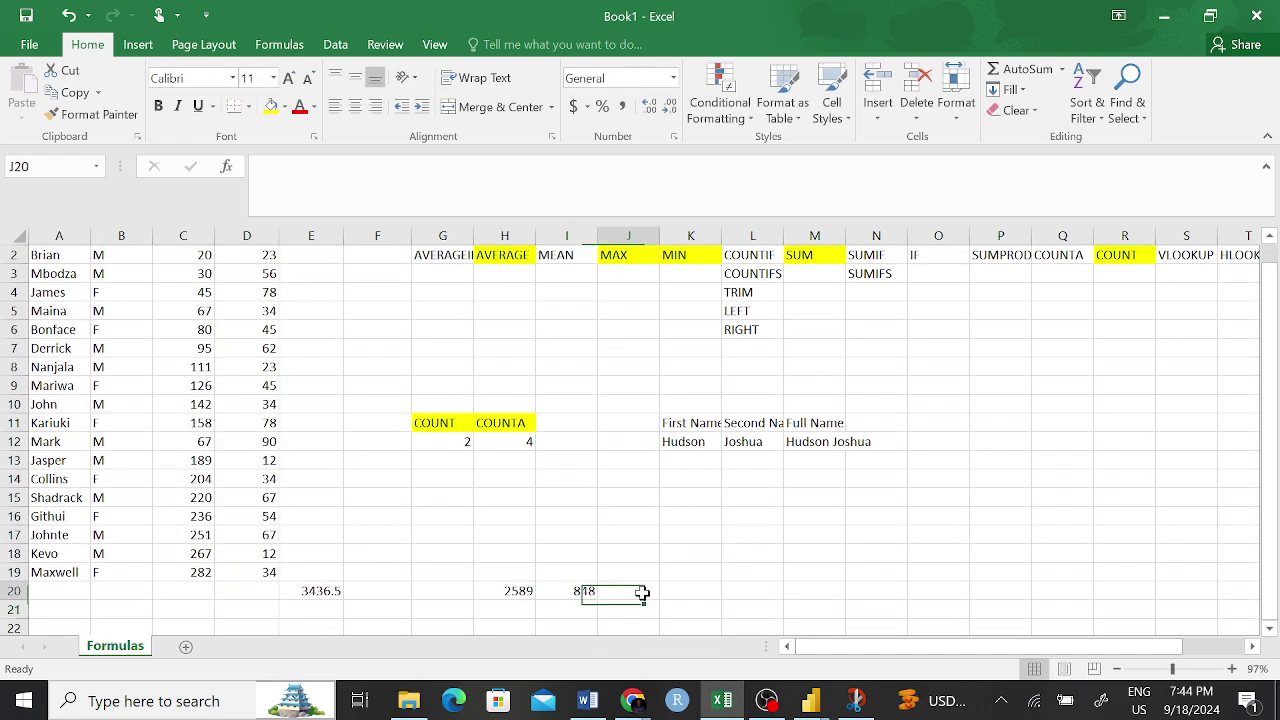
{"action": "type", "text": "=sum"}
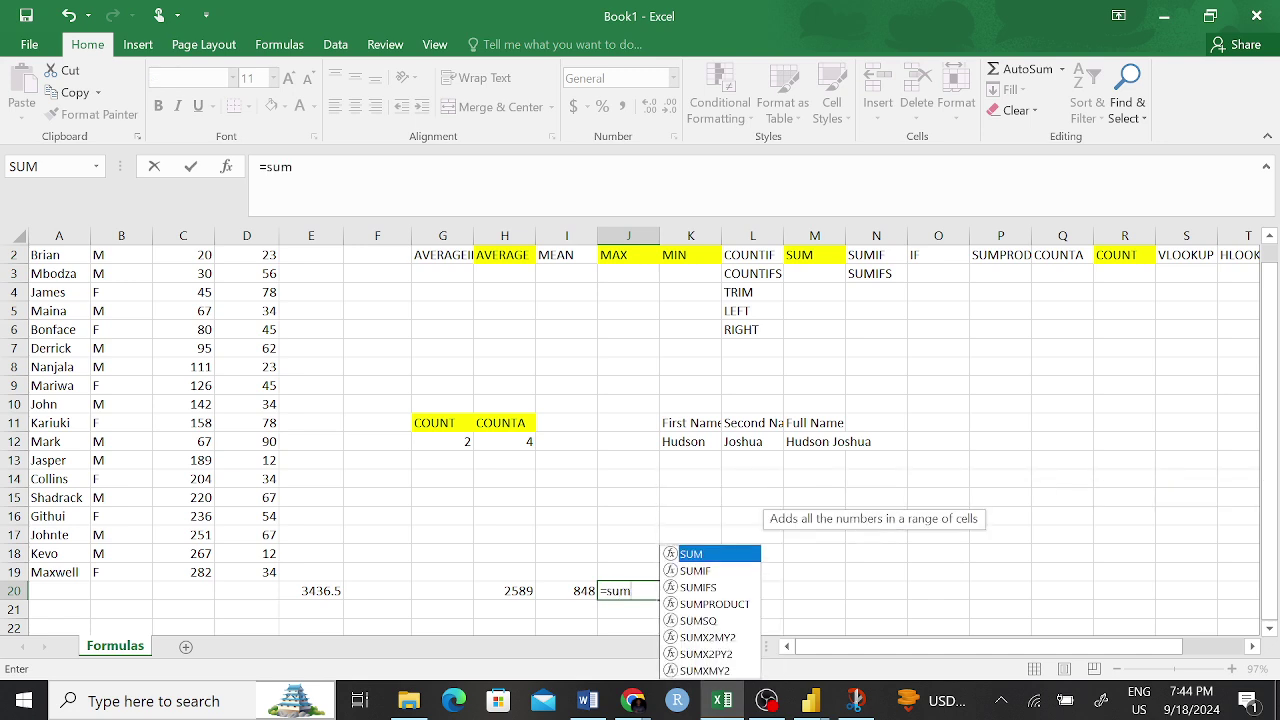
{"action": "key", "text": "Tab"}
{"action": "left_click_drag", "start_coordinate": [514, 591], "coordinate": [571, 591]}
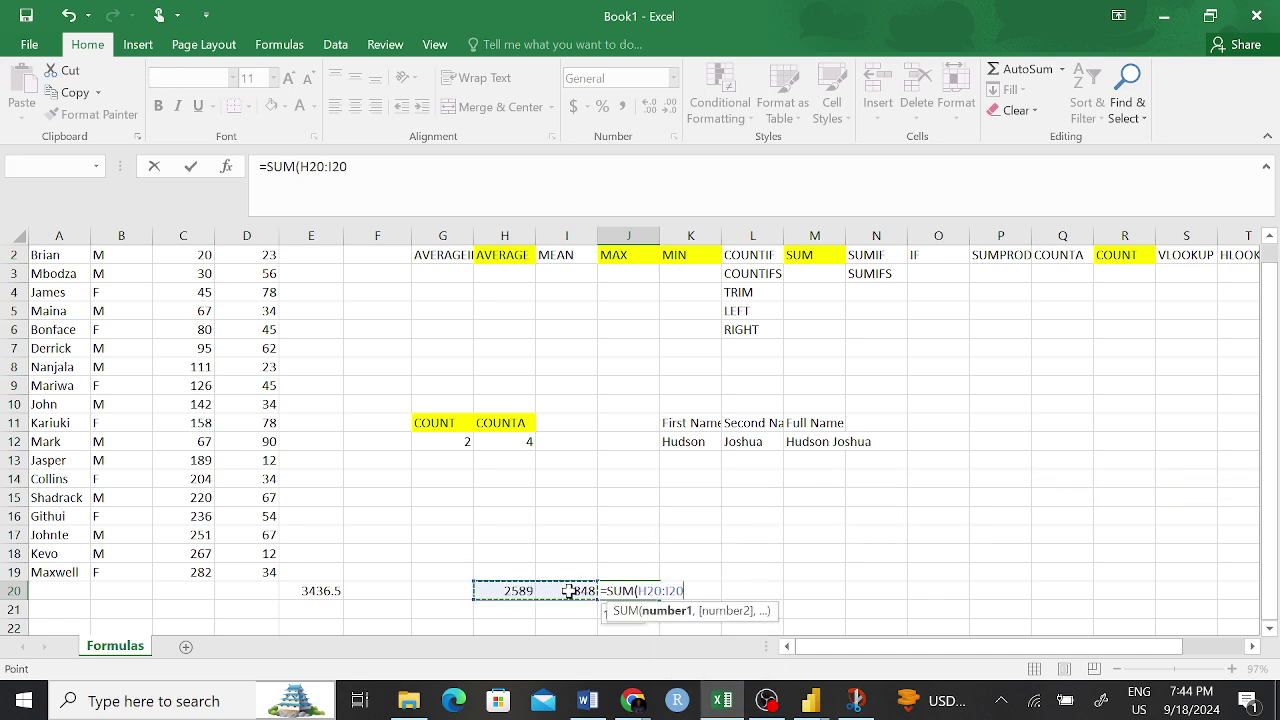
{"action": "key", "text": "Return"}
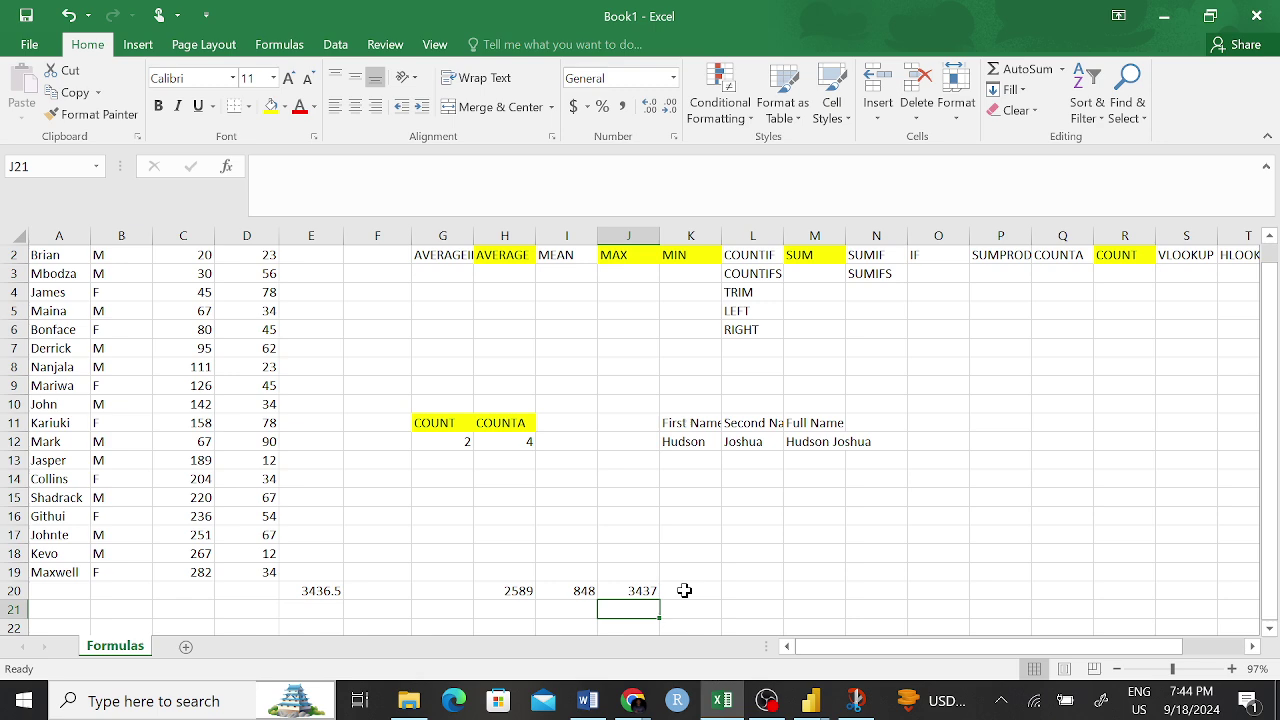
{"action": "left_click", "coordinate": [680, 591]}
{"action": "left_click", "coordinate": [320, 591]}
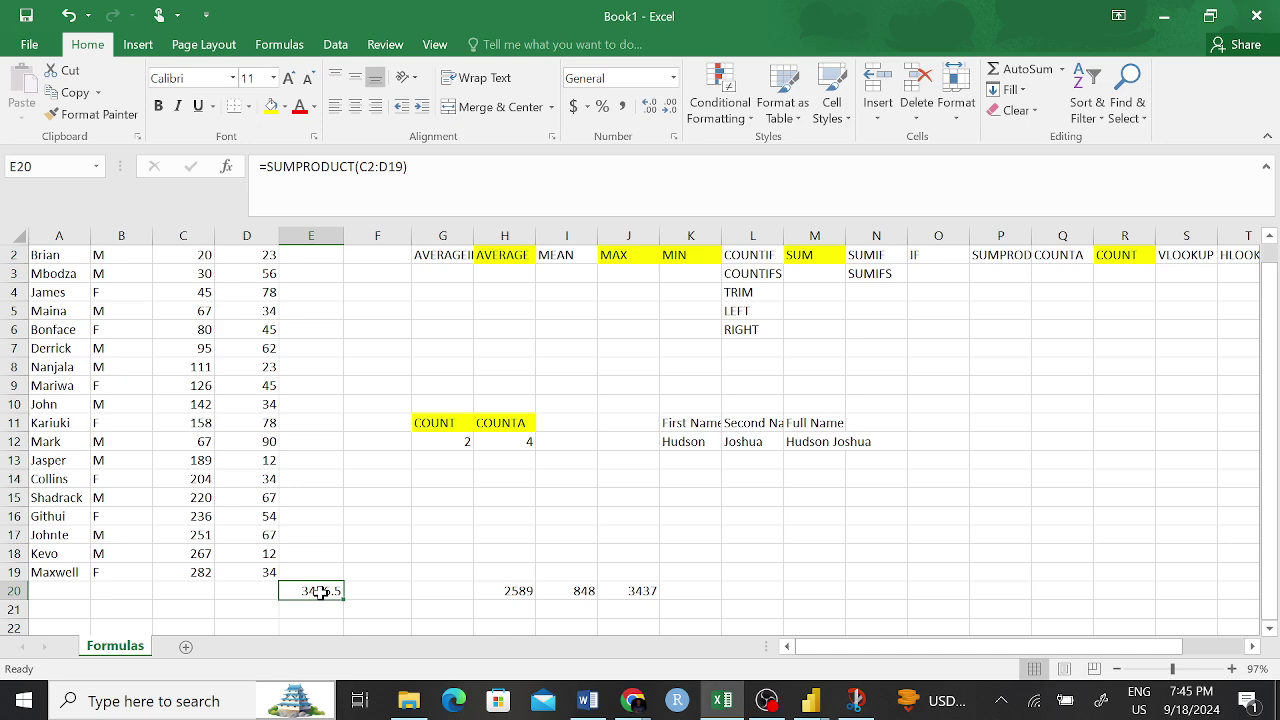
- Change E20 to =SUMPRODUCT(C2:C19,D2:D19), returning 115054.1
{"action": "scroll", "coordinate": [350, 272], "scroll_direction": "up", "scroll_amount": 1}
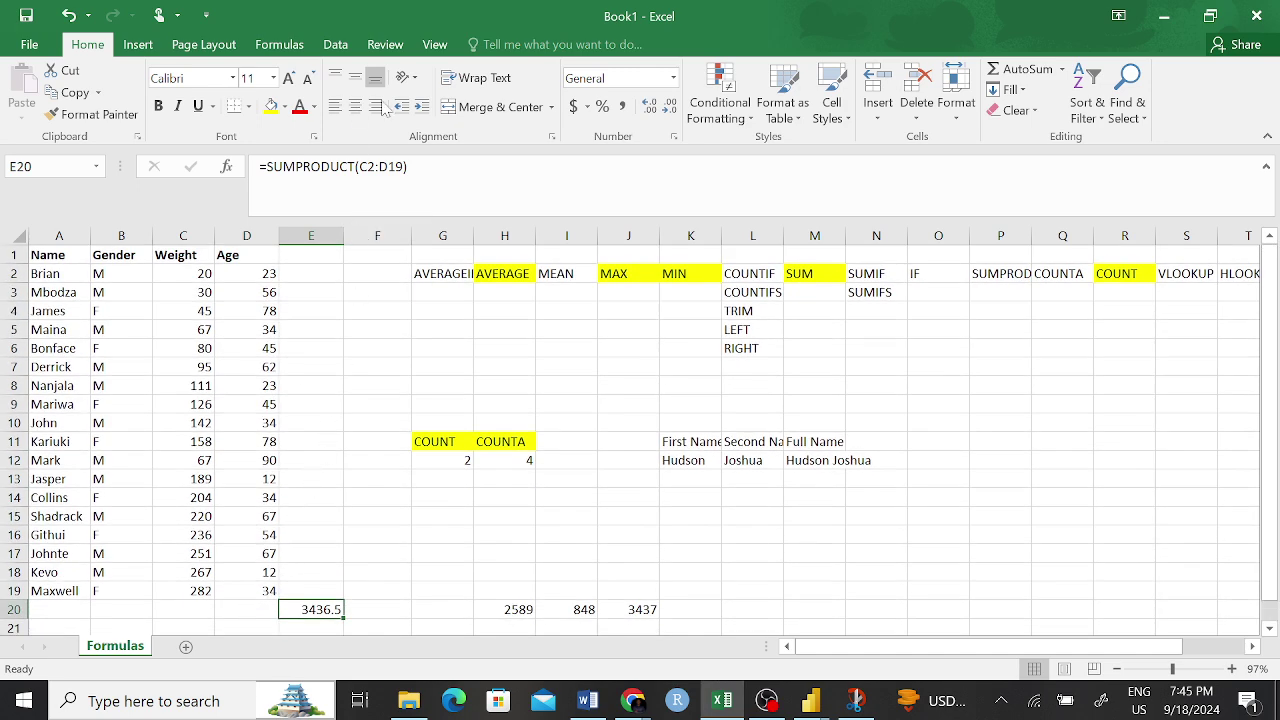
{"action": "left_click", "coordinate": [378, 166]}
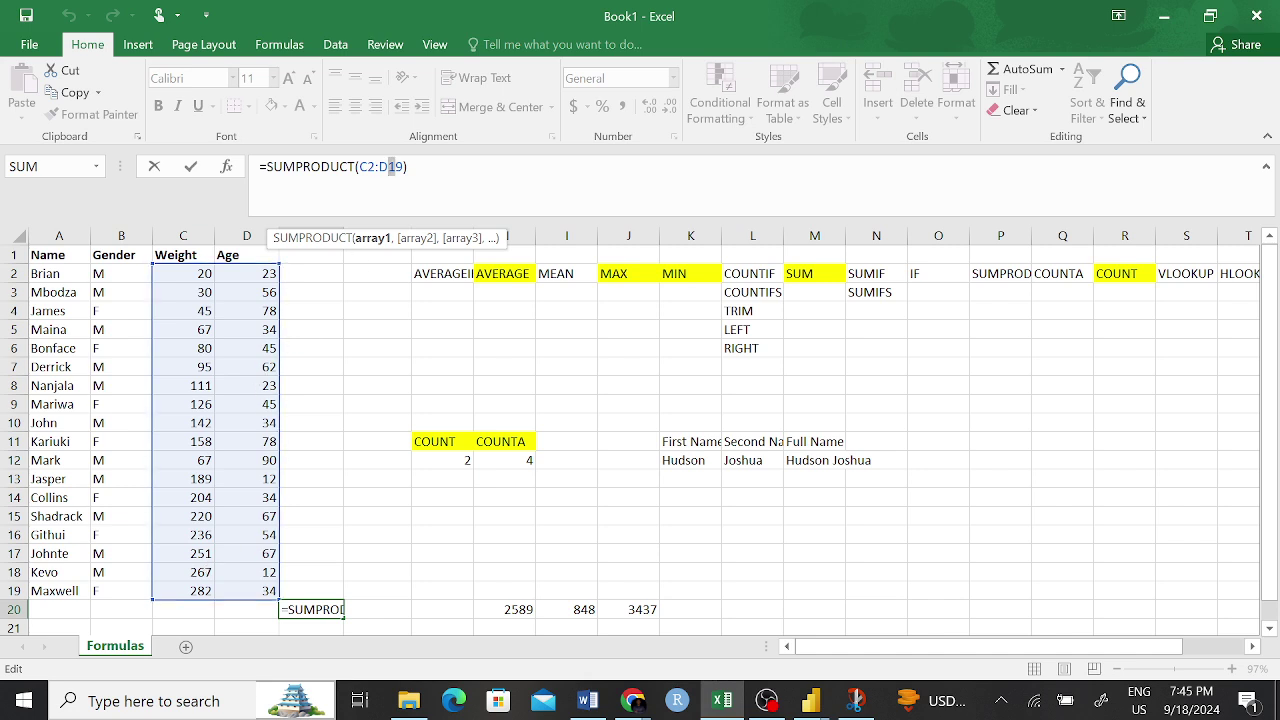
{"action": "mouse_move", "coordinate": [391, 166]}
{"action": "left_mouse_down"}
{"action": "mouse_move", "coordinate": [360, 166]}
{"action": "mouse_move", "coordinate": [379, 166]}
{"action": "left_mouse_up"}
{"action": "key", "text": "BackSpace"}
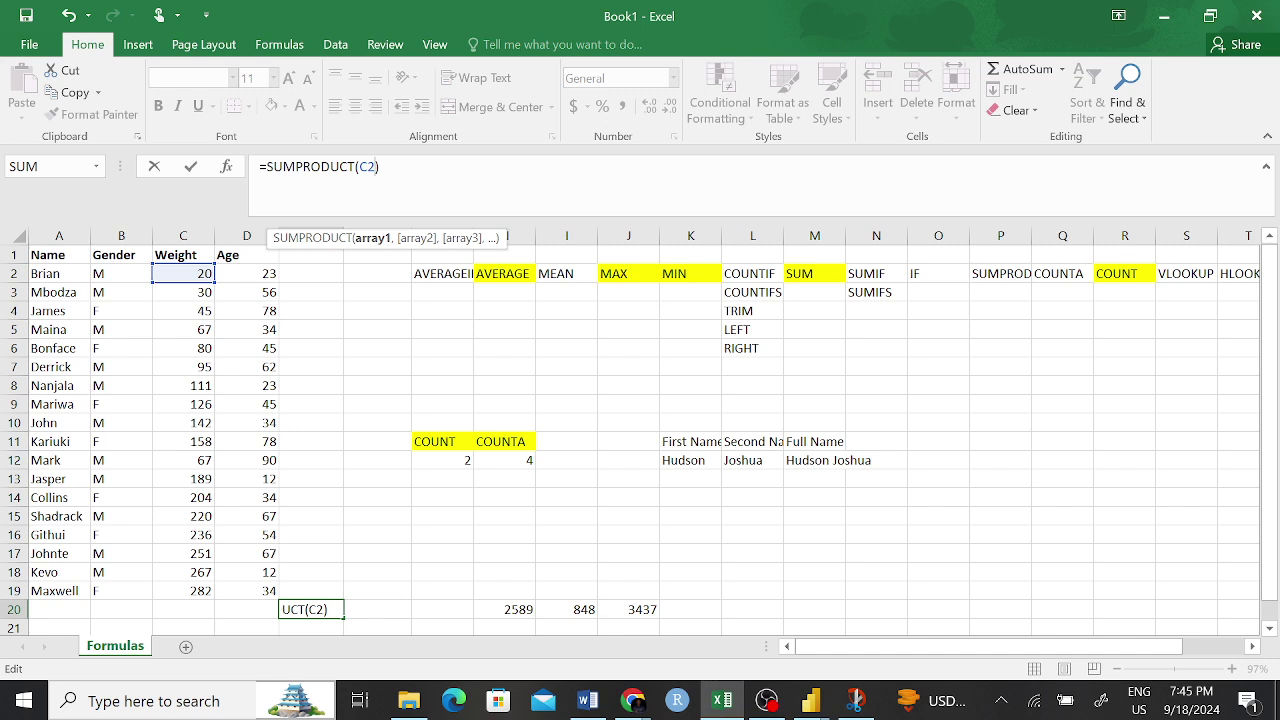
{"action": "key", "text": "BackSpace"}
{"action": "key", "text": "BackSpace"}
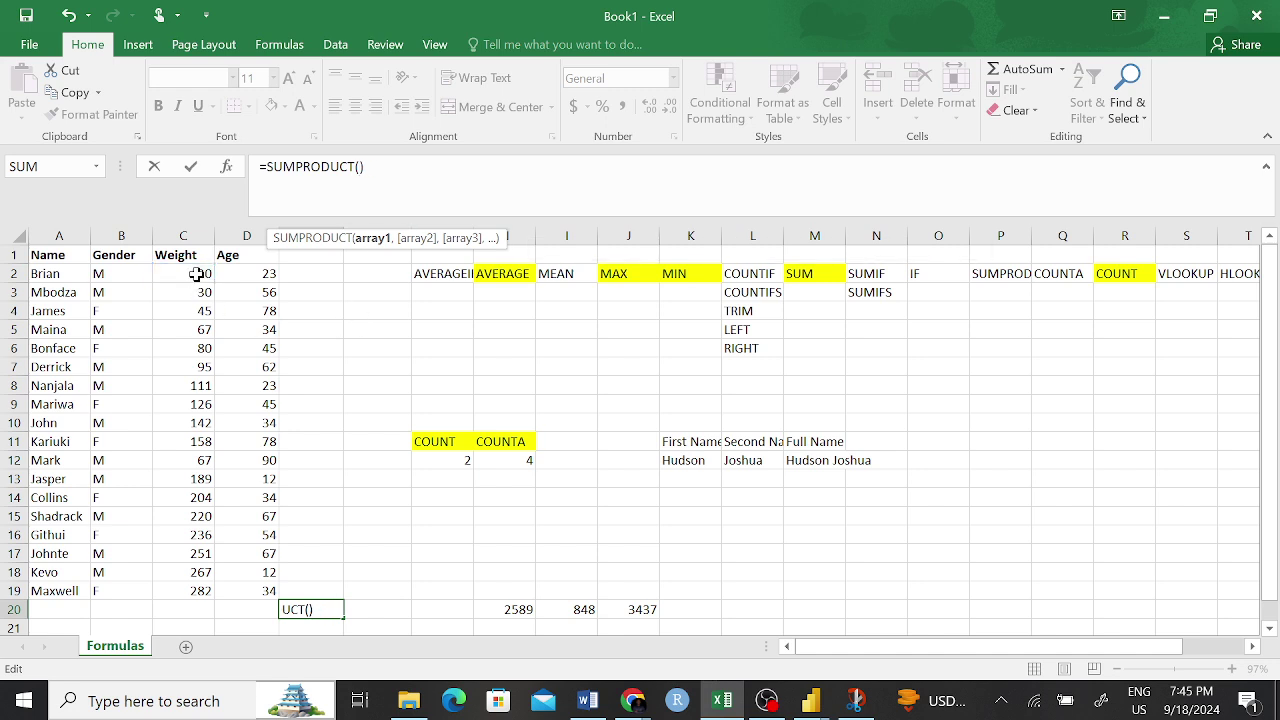
{"action": "left_click_drag", "start_coordinate": [203, 270], "coordinate": [163, 592]}
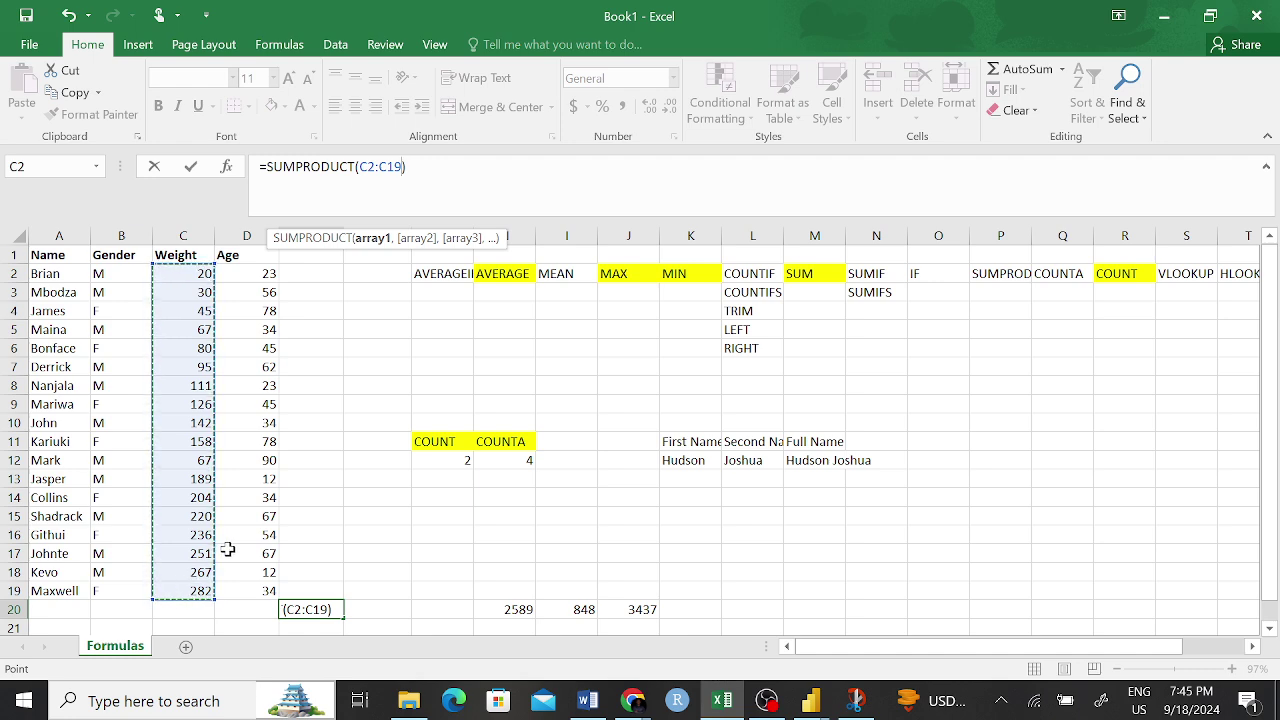
{"action": "type", "text": ","}
{"action": "left_click_drag", "start_coordinate": [267, 270], "coordinate": [253, 581]}
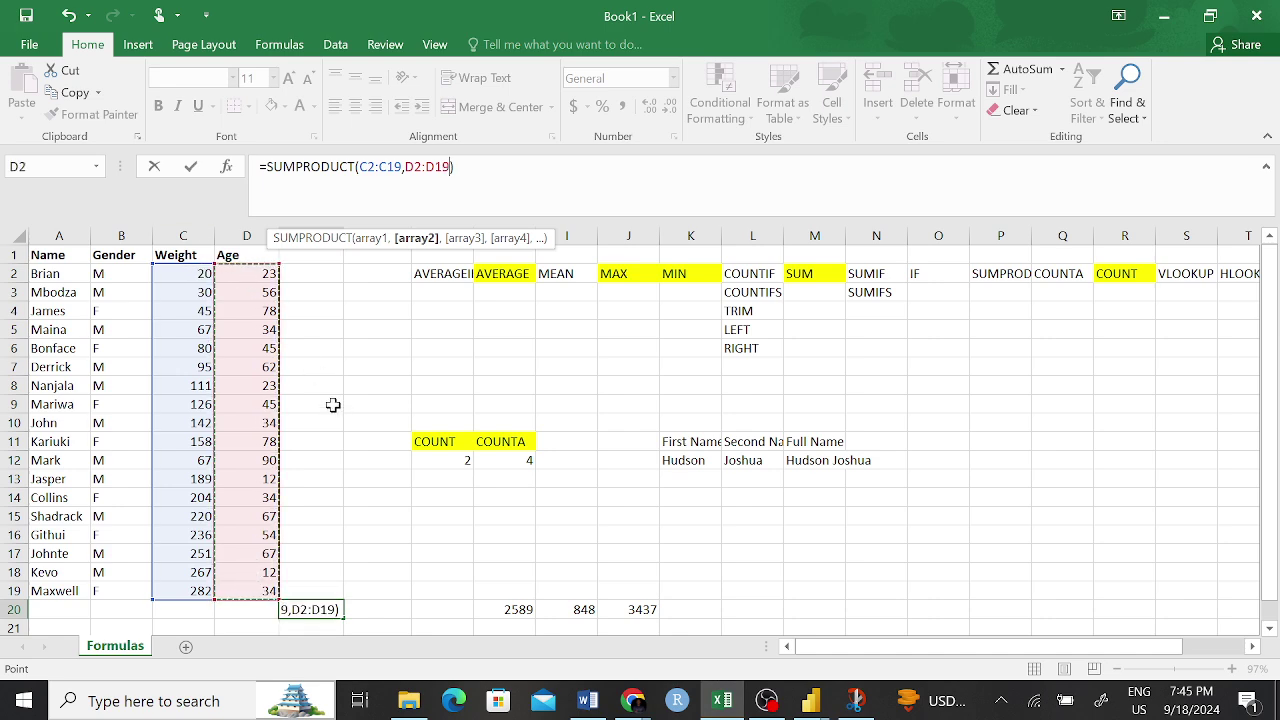
{"action": "key", "text": "Return"}
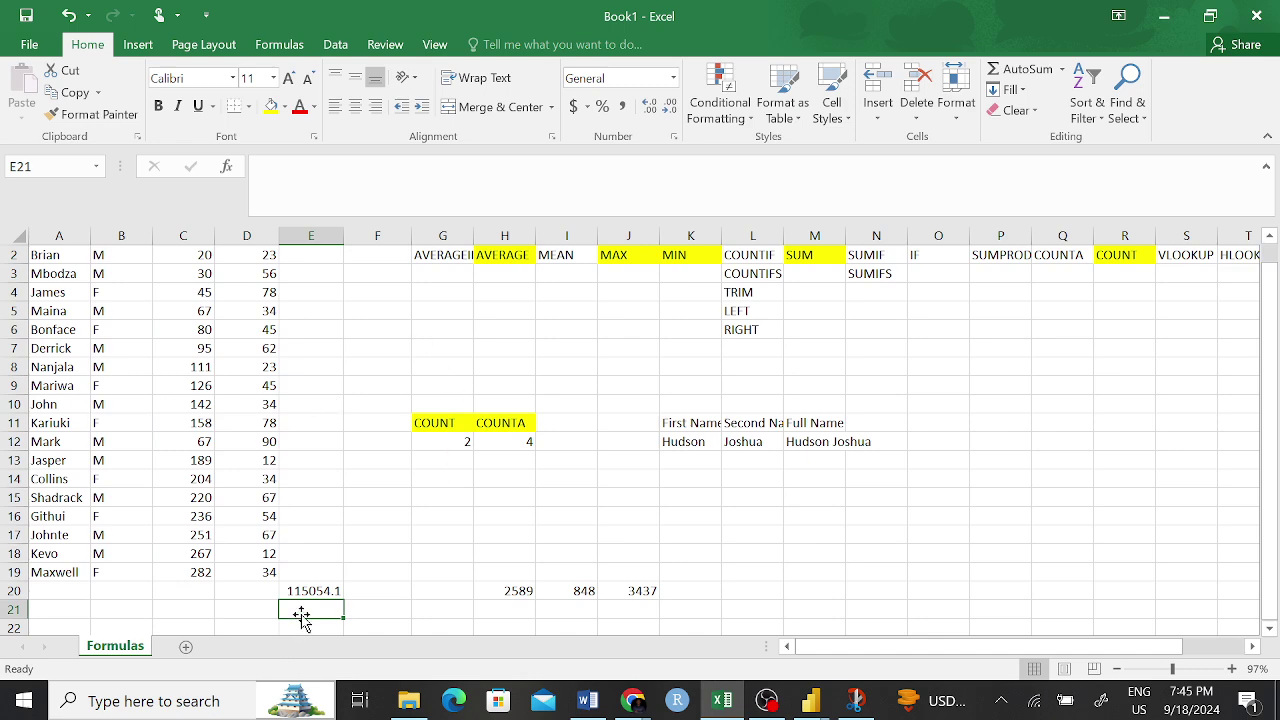
- Shade E20 green and clear the separate totals in H20:J20
{"action": "left_click", "coordinate": [318, 591]}
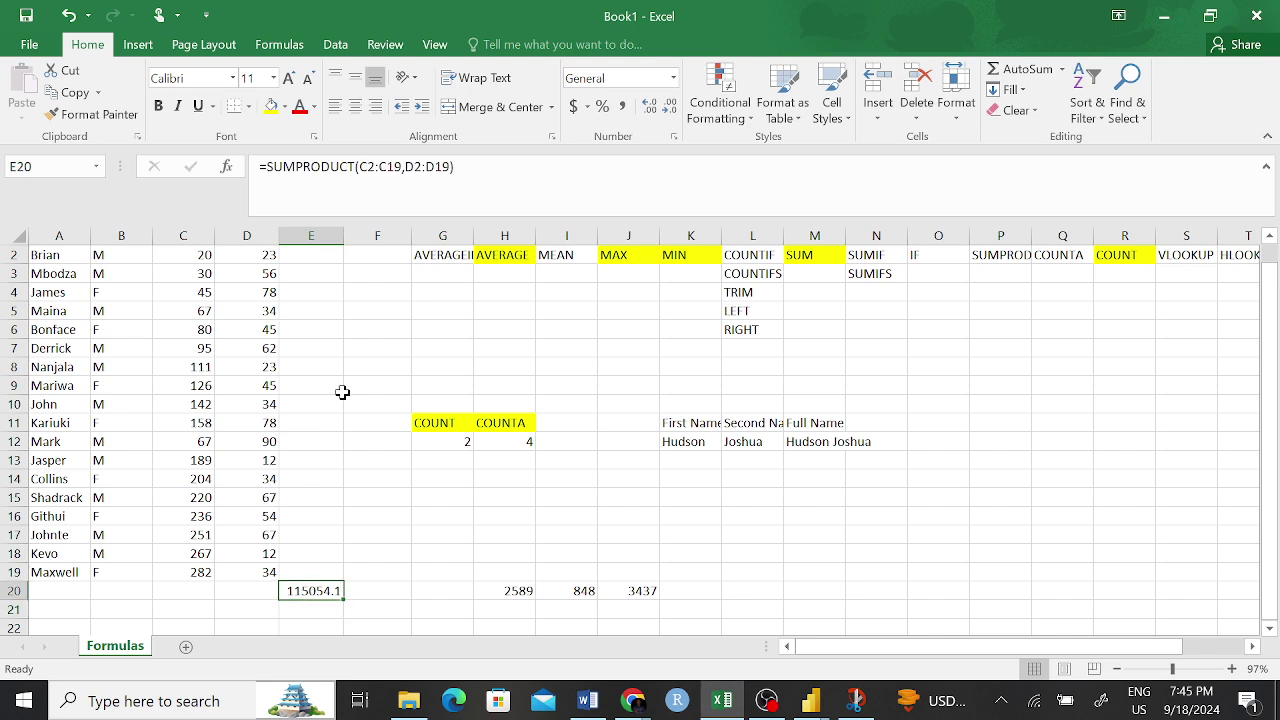
{"action": "left_click", "coordinate": [285, 106]}
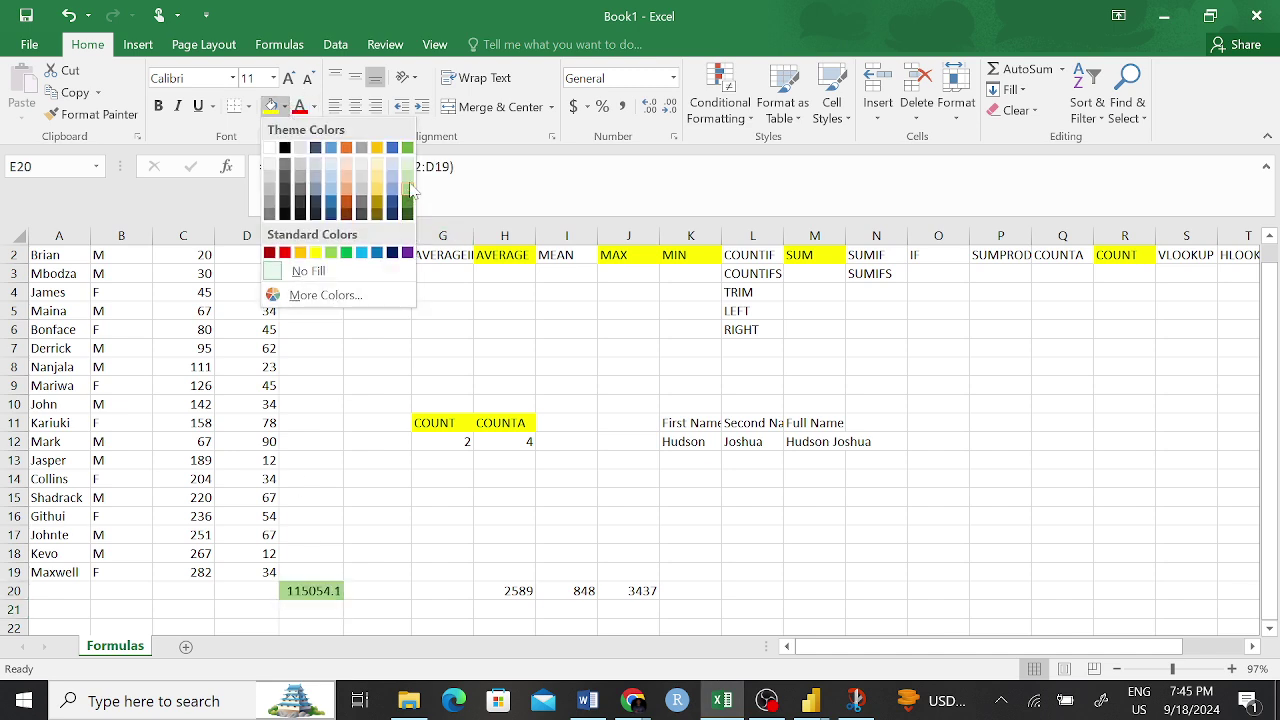
{"action": "left_click", "coordinate": [408, 149]}
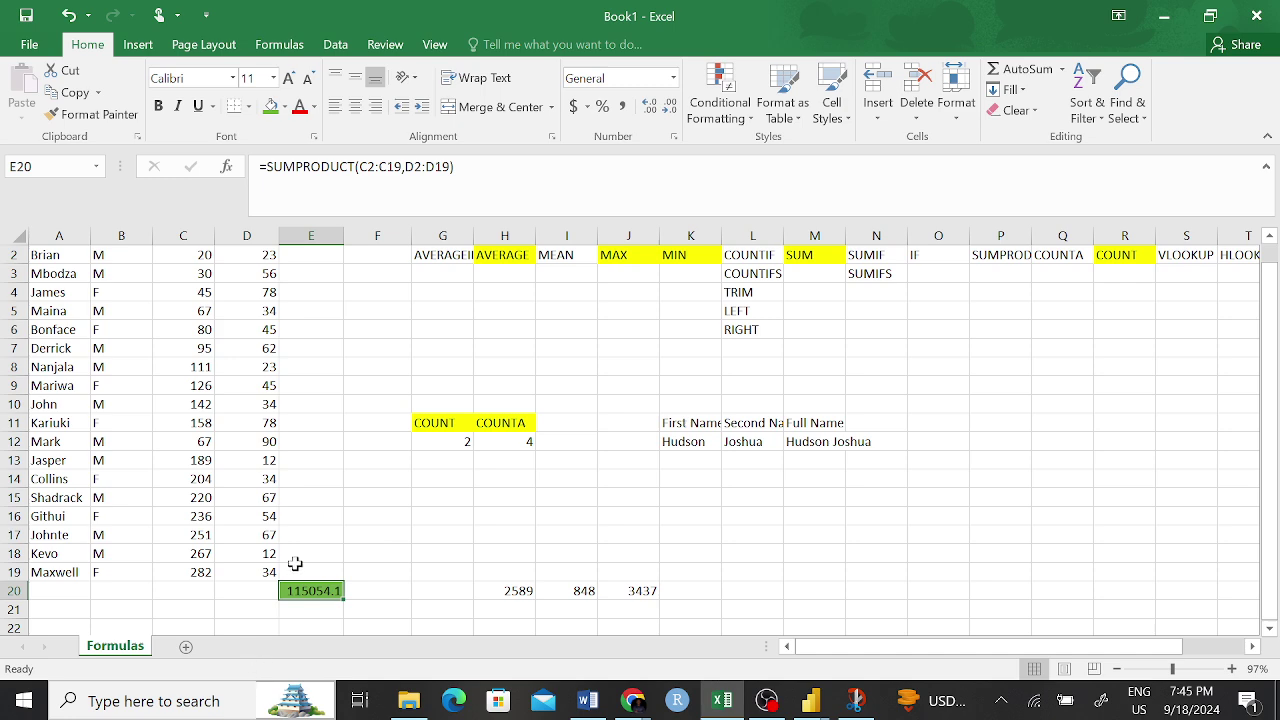
{"action": "left_click", "coordinate": [311, 497]}
{"action": "left_click_drag", "start_coordinate": [522, 590], "coordinate": [643, 591]}
{"action": "key", "text": "Delete"}
{"action": "left_click", "coordinate": [752, 553]}
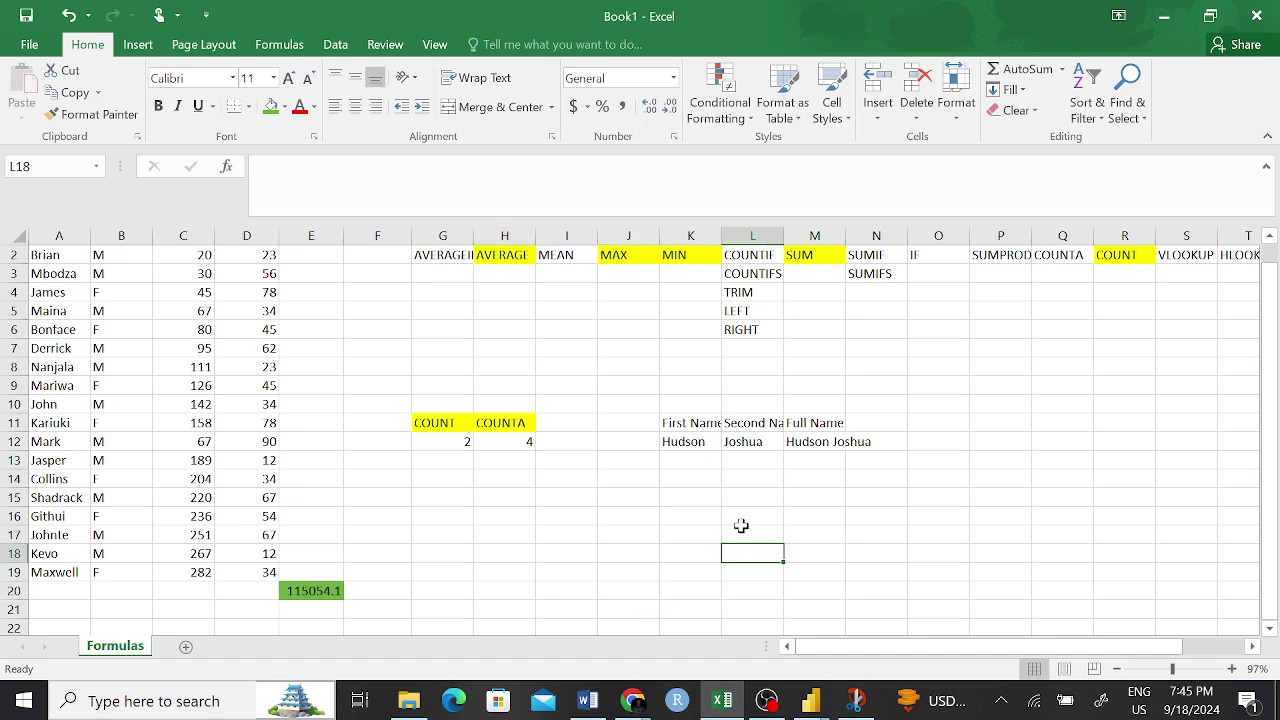
- Highlight the SUMPROD header in P2 yellow
{"action": "scroll", "coordinate": [421, 566], "scroll_direction": "up", "scroll_amount": 1}
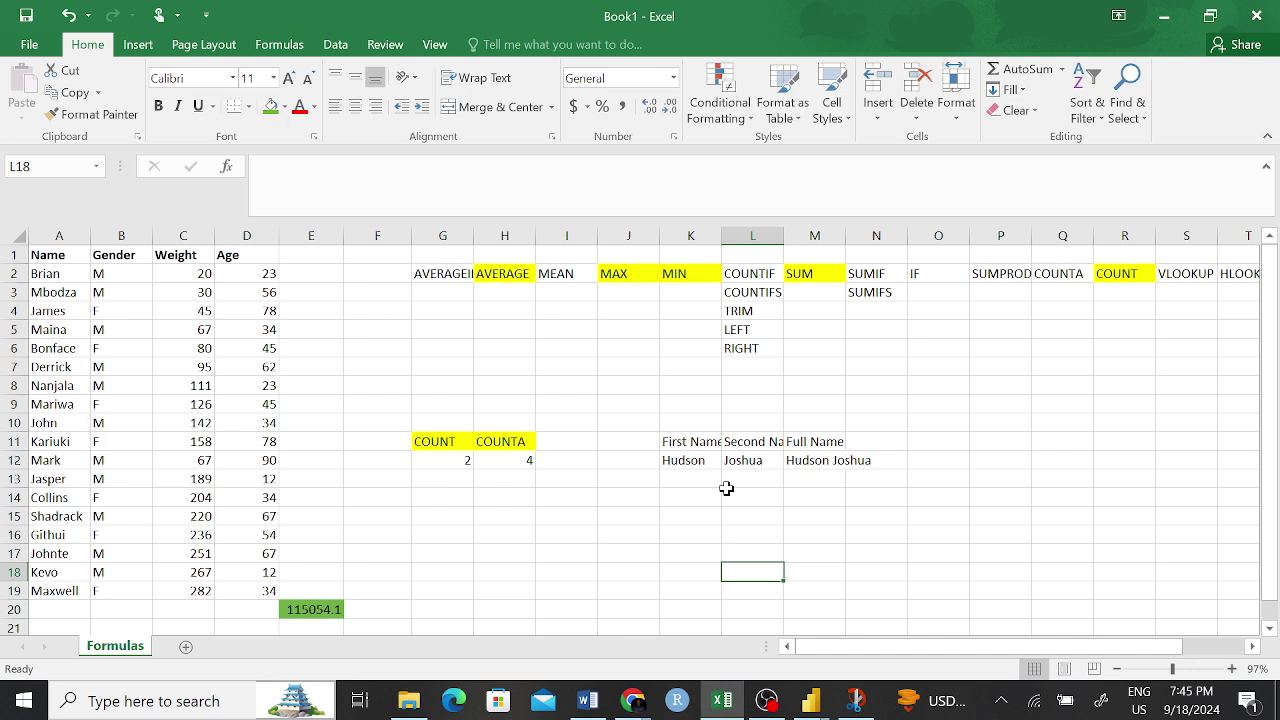
{"action": "left_click", "coordinate": [1010, 276]}
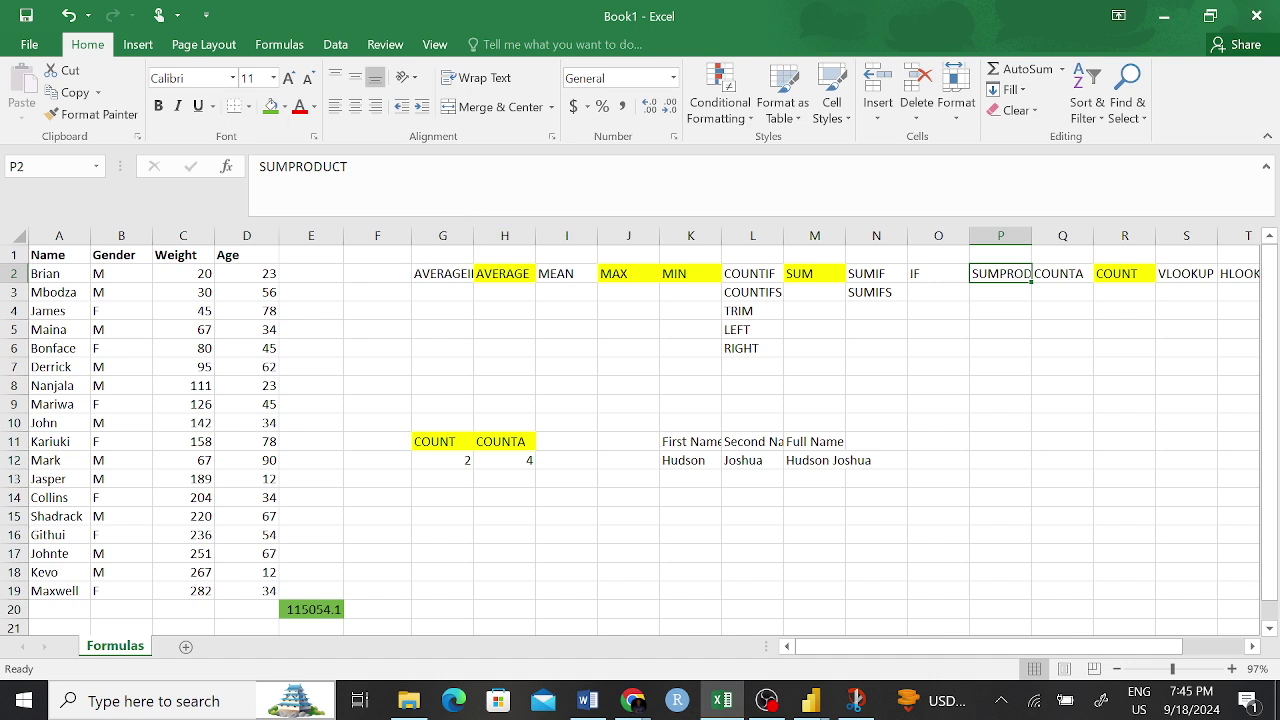
{"action": "left_click", "coordinate": [285, 106]}
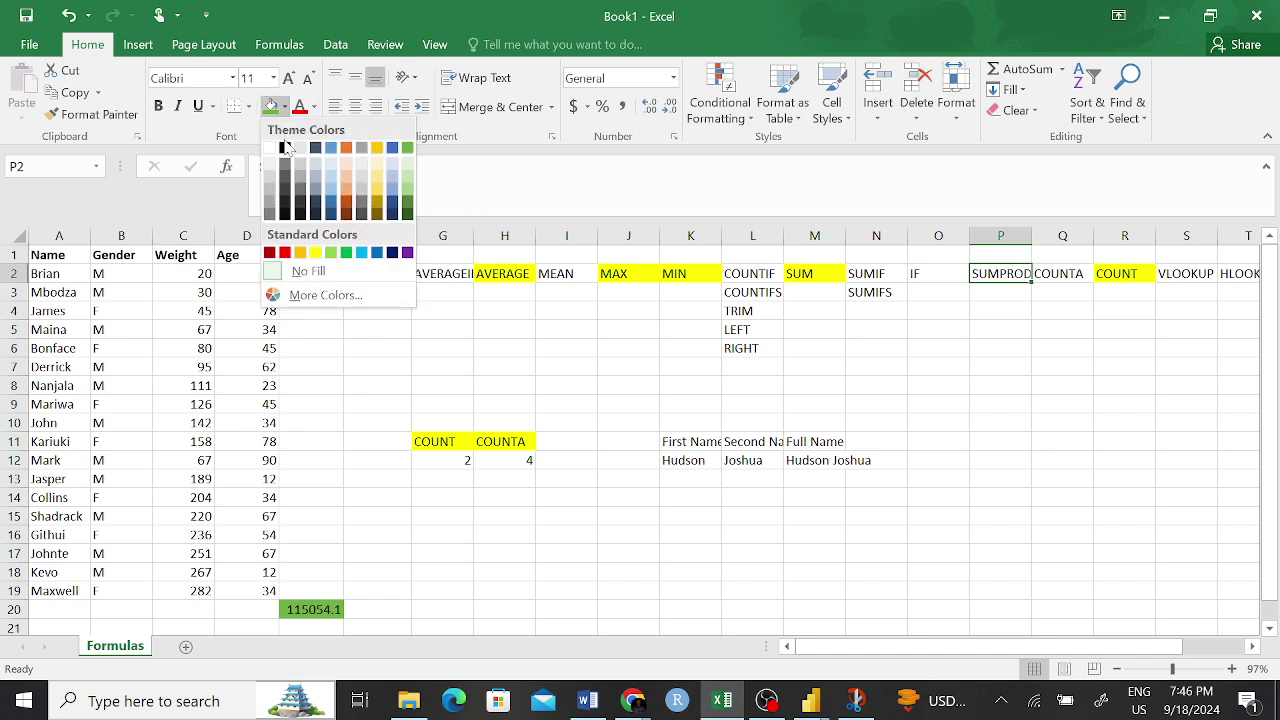
{"action": "left_click", "coordinate": [318, 256]}
{"action": "left_click", "coordinate": [878, 366]}
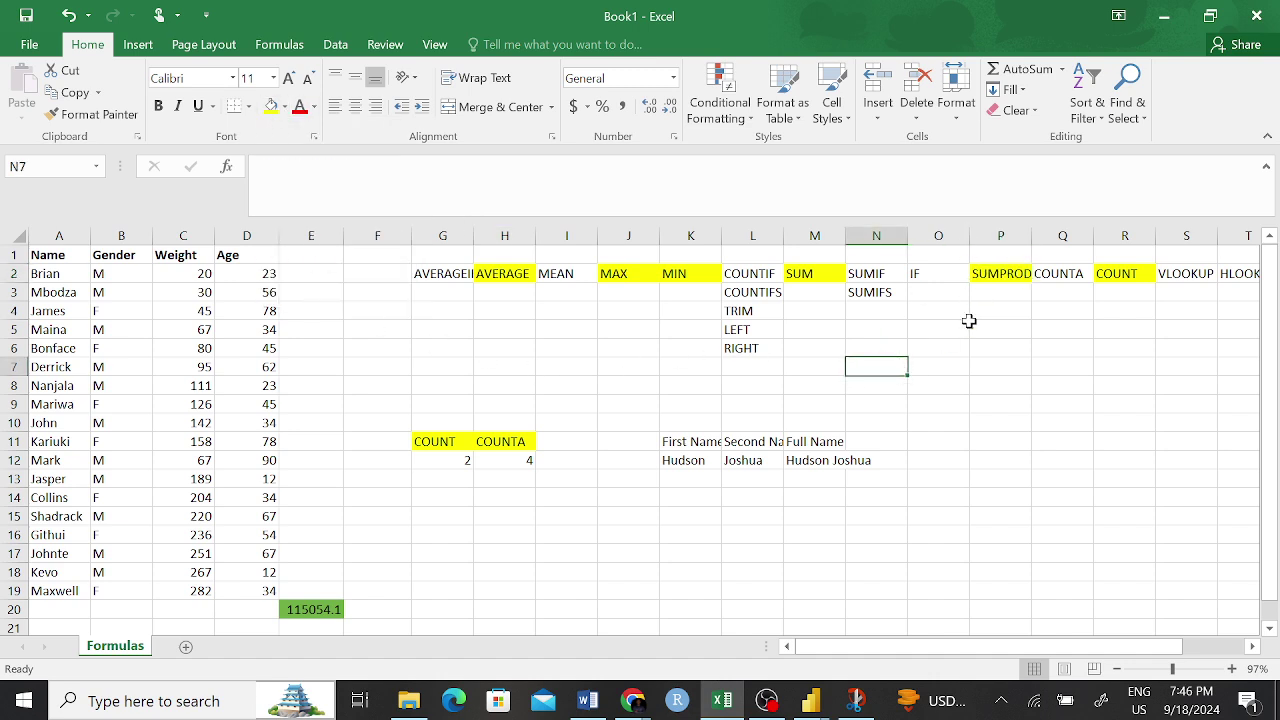
- Delete E20's result and remove its green fill using Format Painter from F18
{"action": "left_click", "coordinate": [319, 608]}
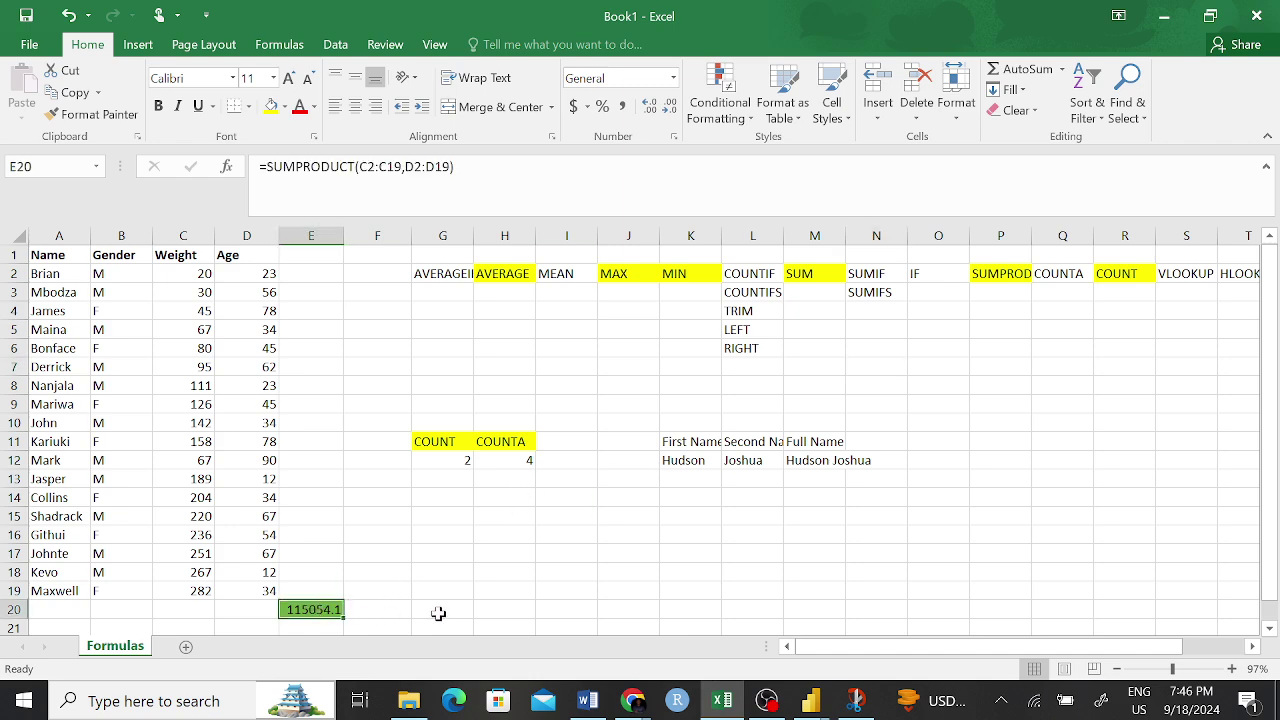
{"action": "key", "text": "Delete"}
{"action": "left_click_drag", "start_coordinate": [490, 589], "coordinate": [440, 590]}
{"action": "left_click", "coordinate": [380, 572]}
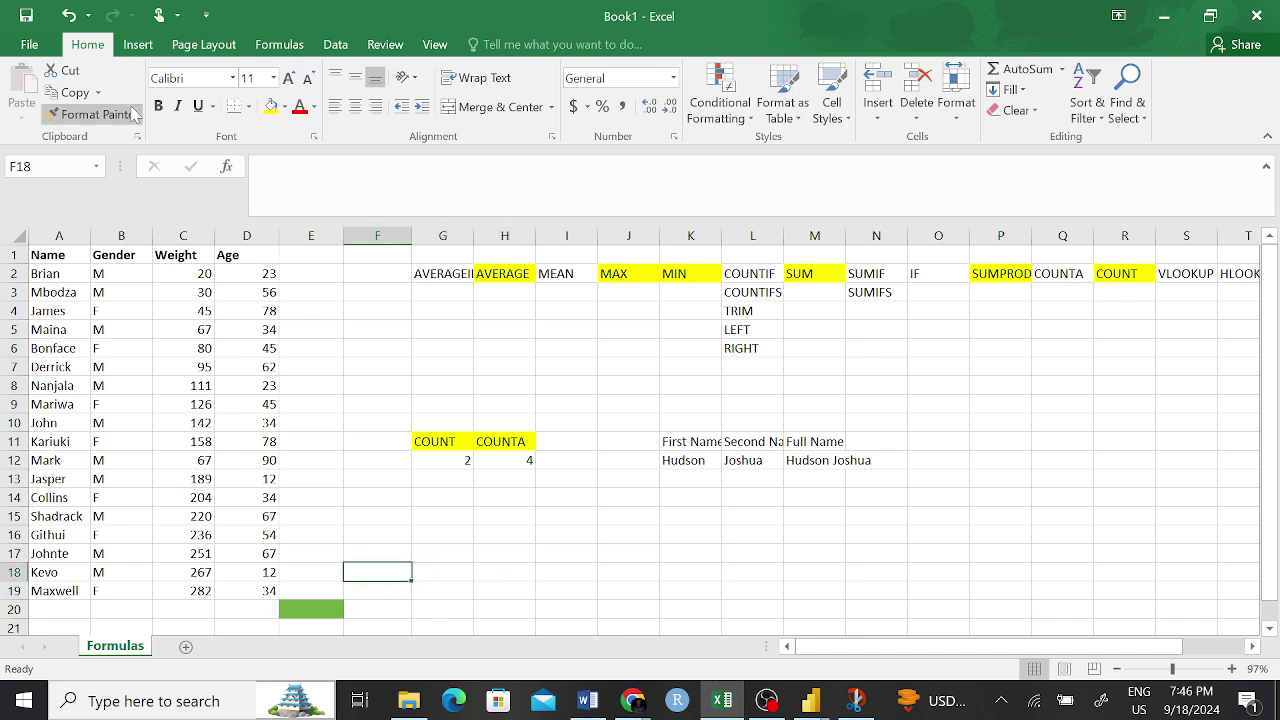
{"action": "left_click", "coordinate": [92, 114]}
{"action": "left_click", "coordinate": [311, 607]}
{"action": "left_click", "coordinate": [504, 572]}
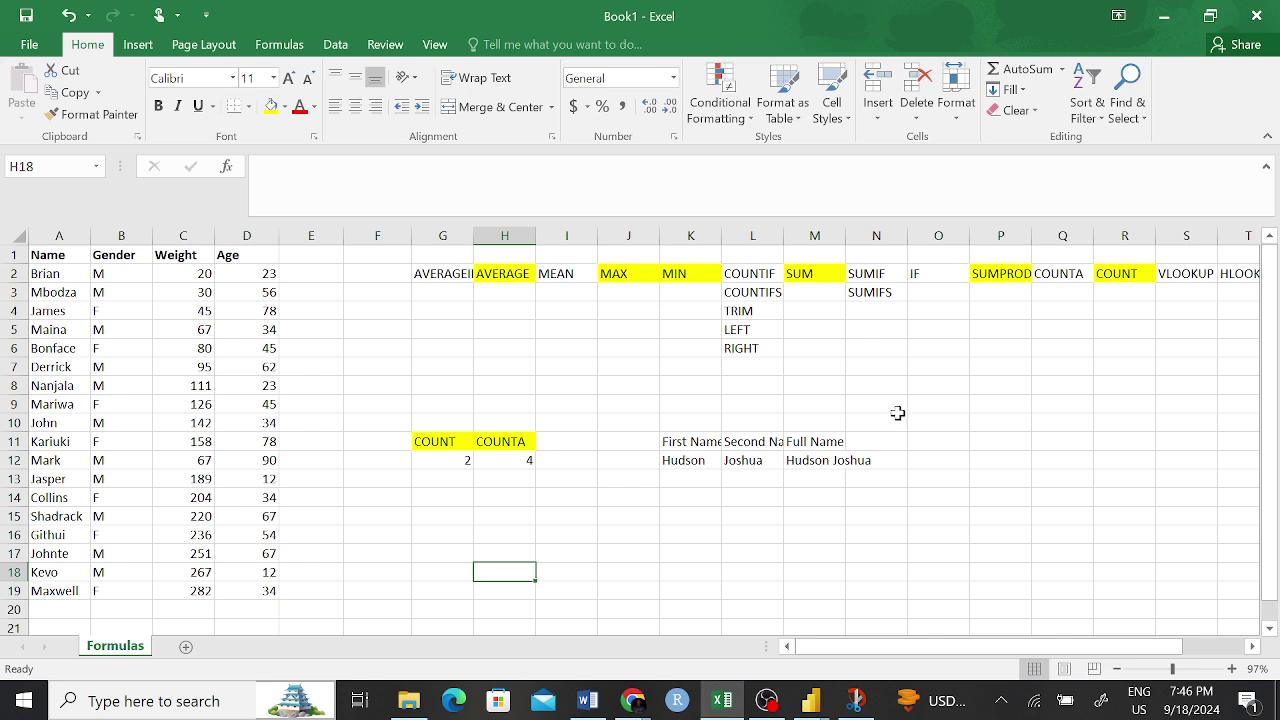
{"action": "left_click", "coordinate": [755, 311]}
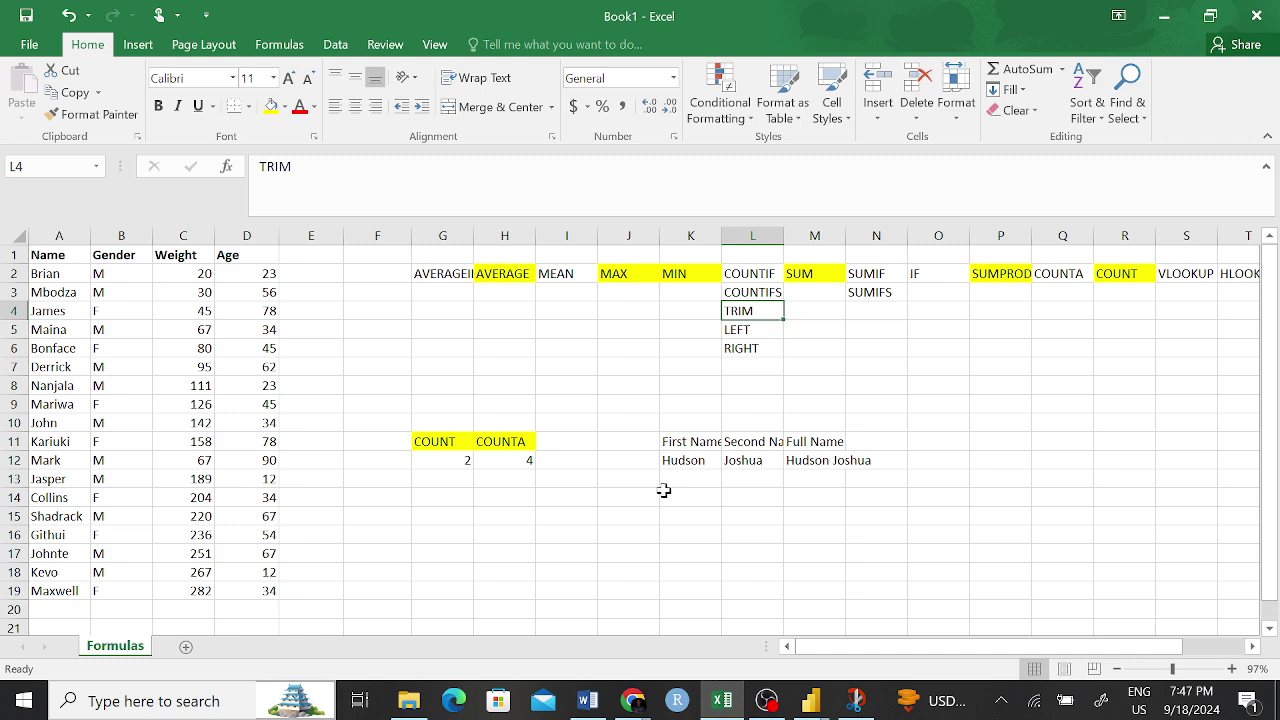
{"action": "left_click", "coordinate": [841, 388]}
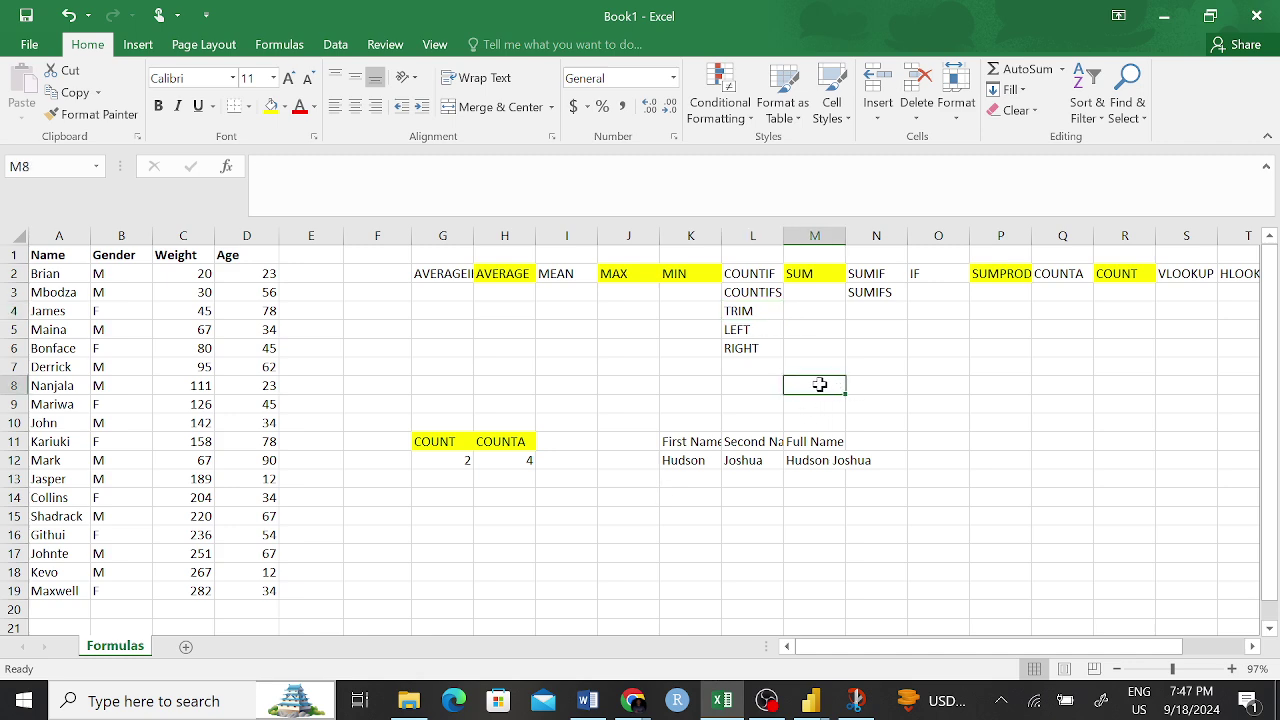
{"action": "left_click", "coordinate": [834, 460]}
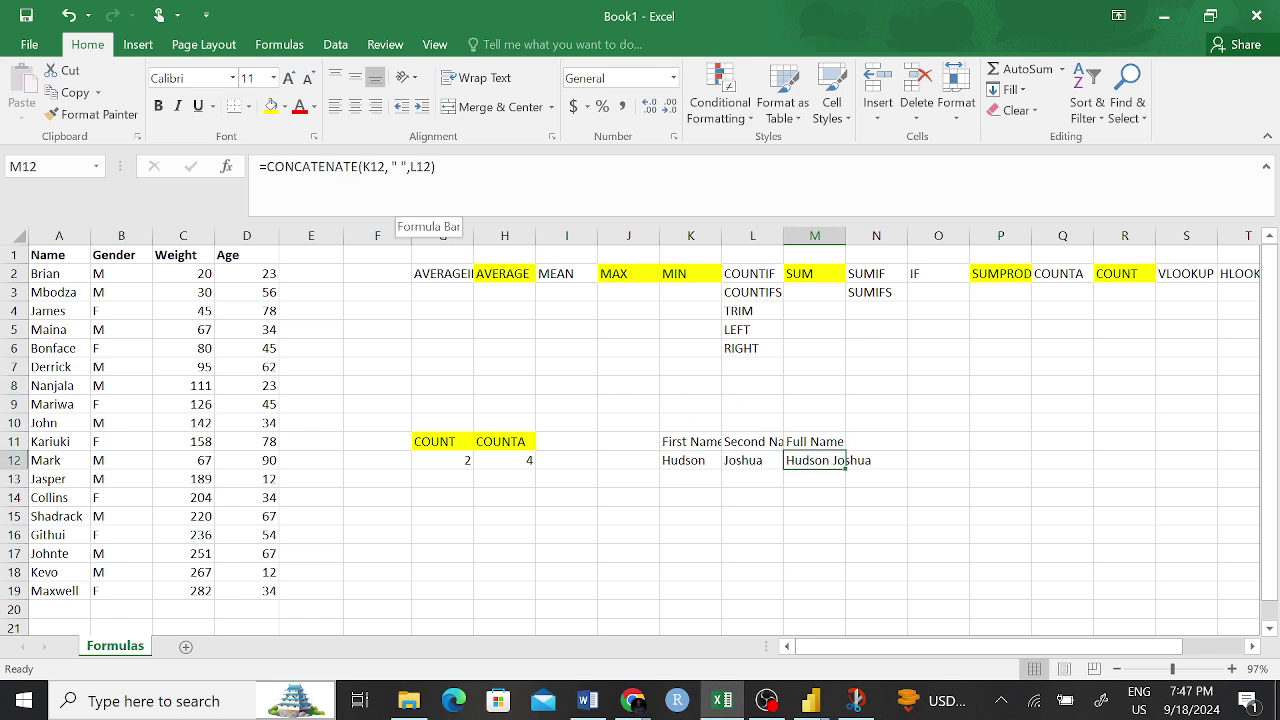
{"action": "left_click", "coordinate": [400, 205]}
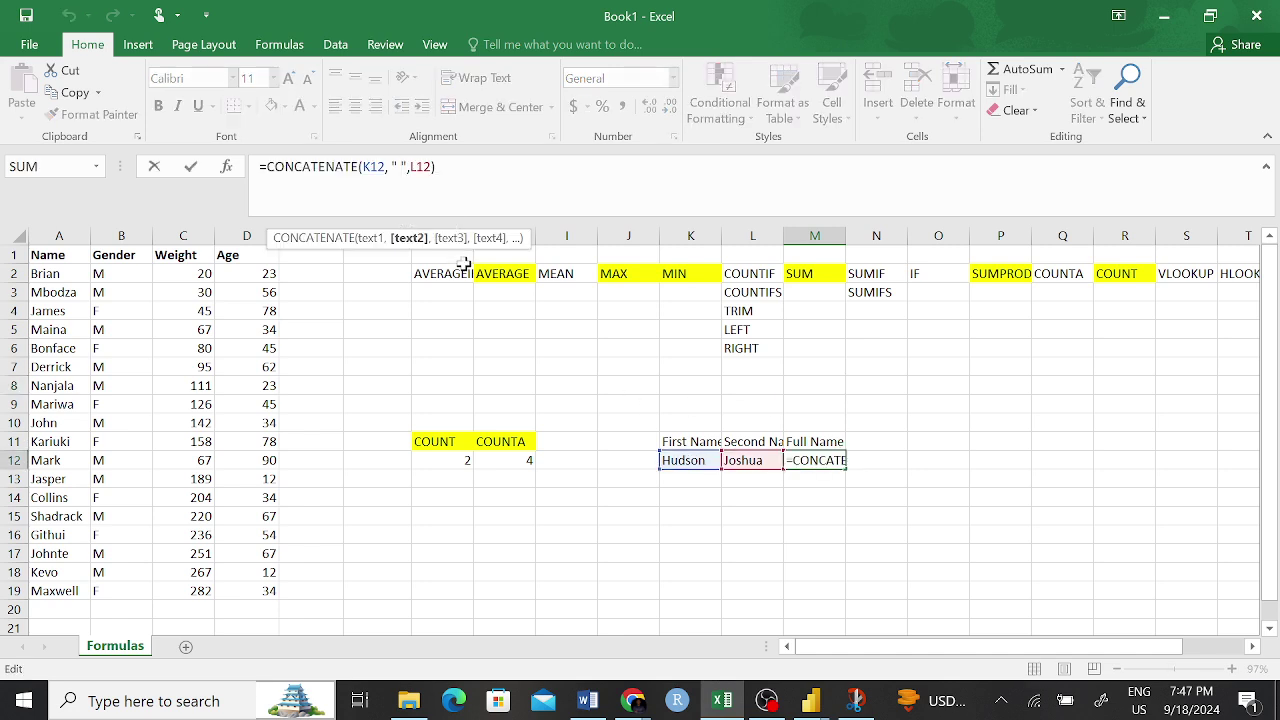
{"action": "type", "text": "n"}
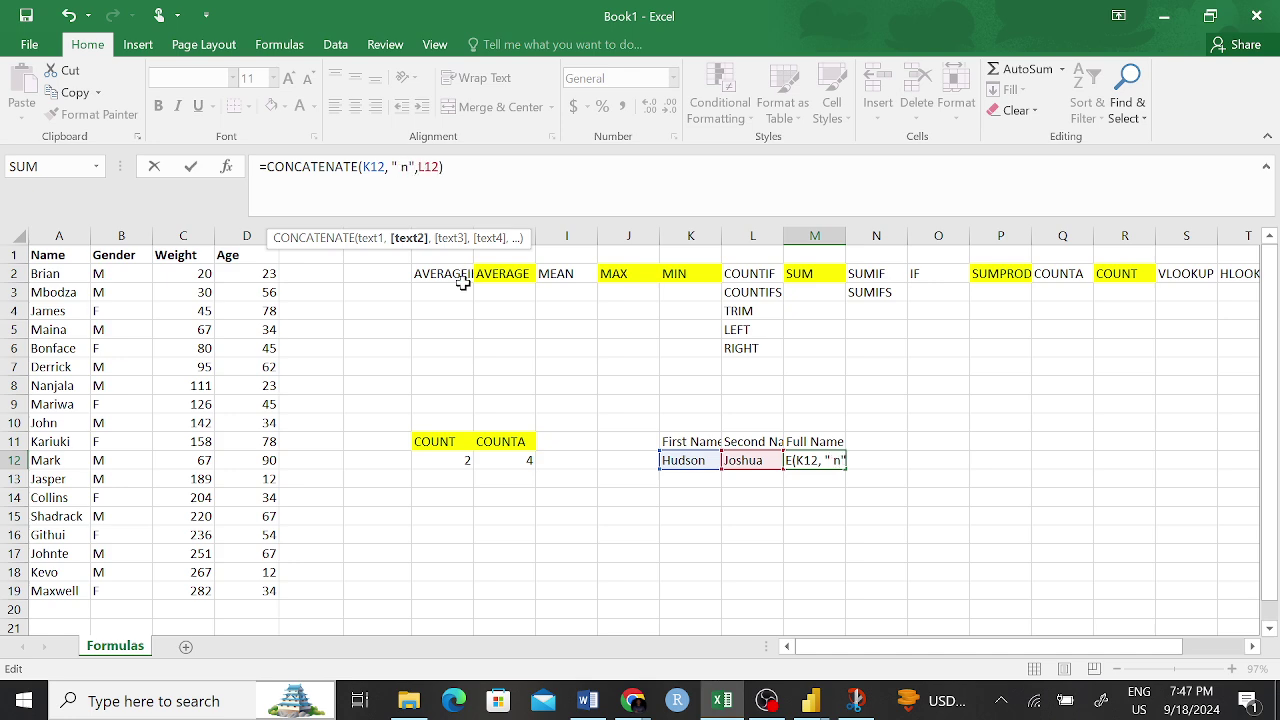
{"action": "key", "text": "BackSpace"}
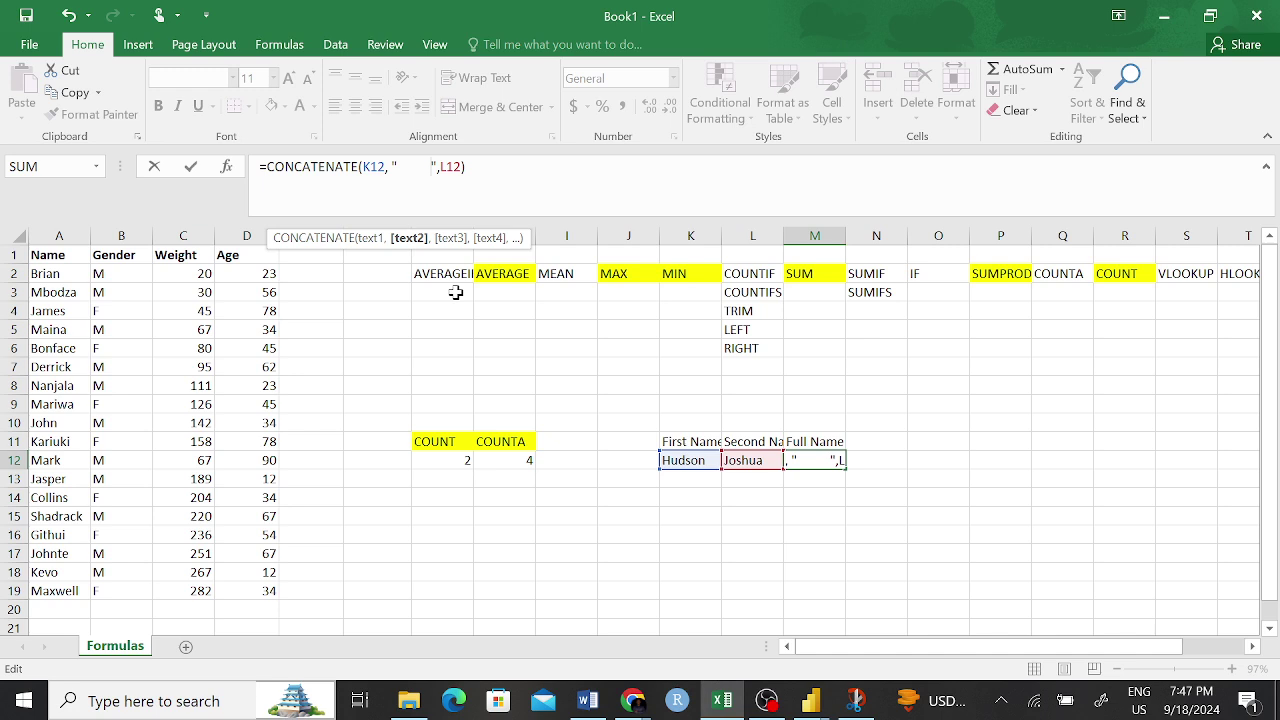
{"action": "key", "text": "Return"}
{"action": "left_click", "coordinate": [982, 440]}
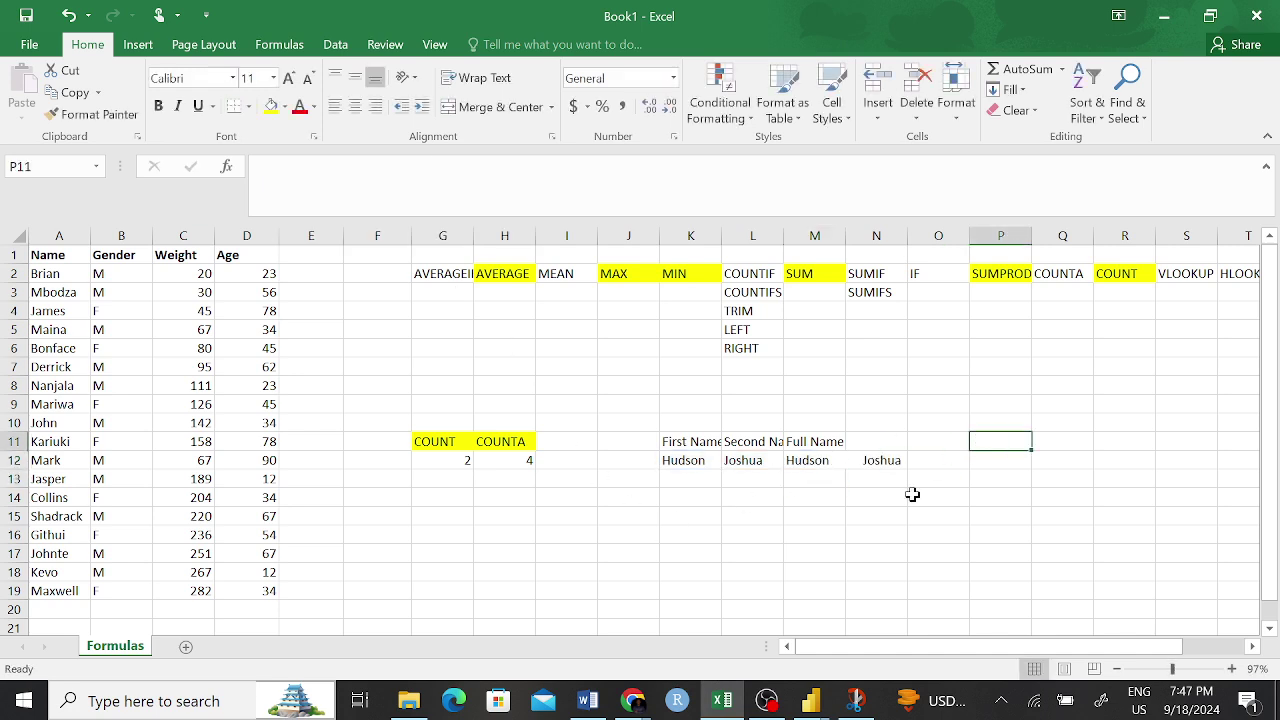
{"action": "left_click", "coordinate": [819, 462]}
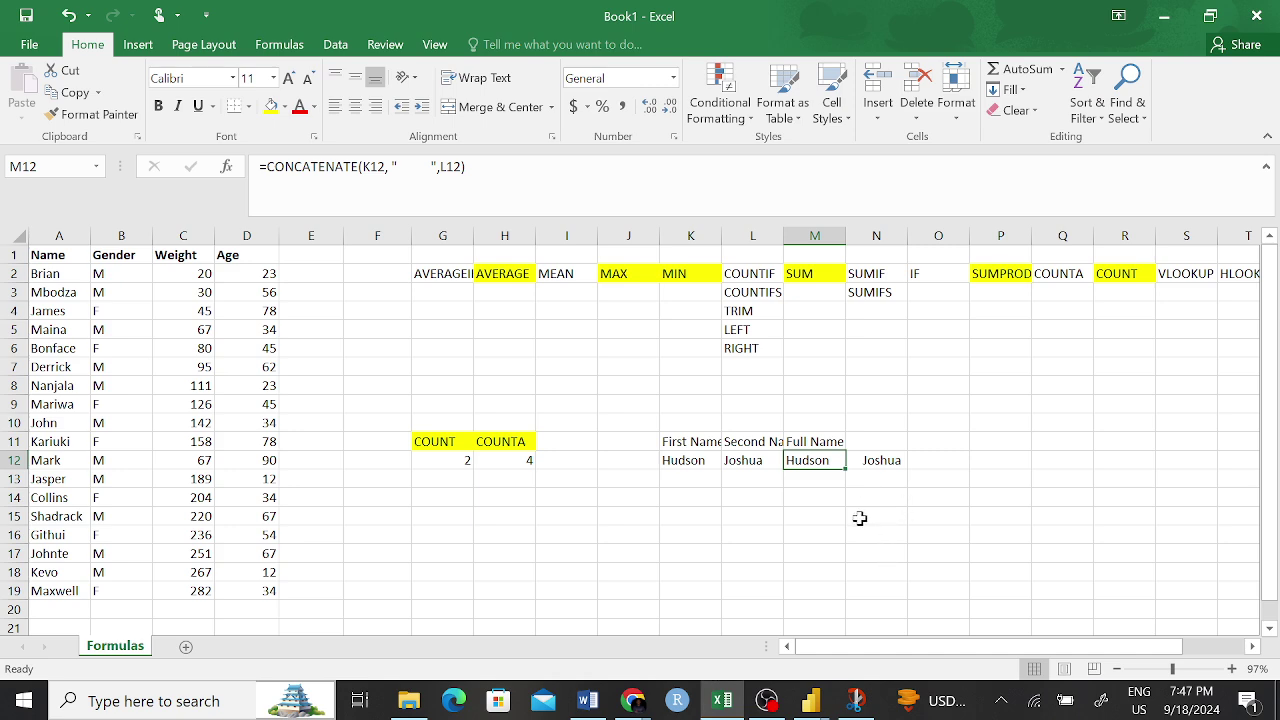
{"action": "left_click", "coordinate": [856, 498]}
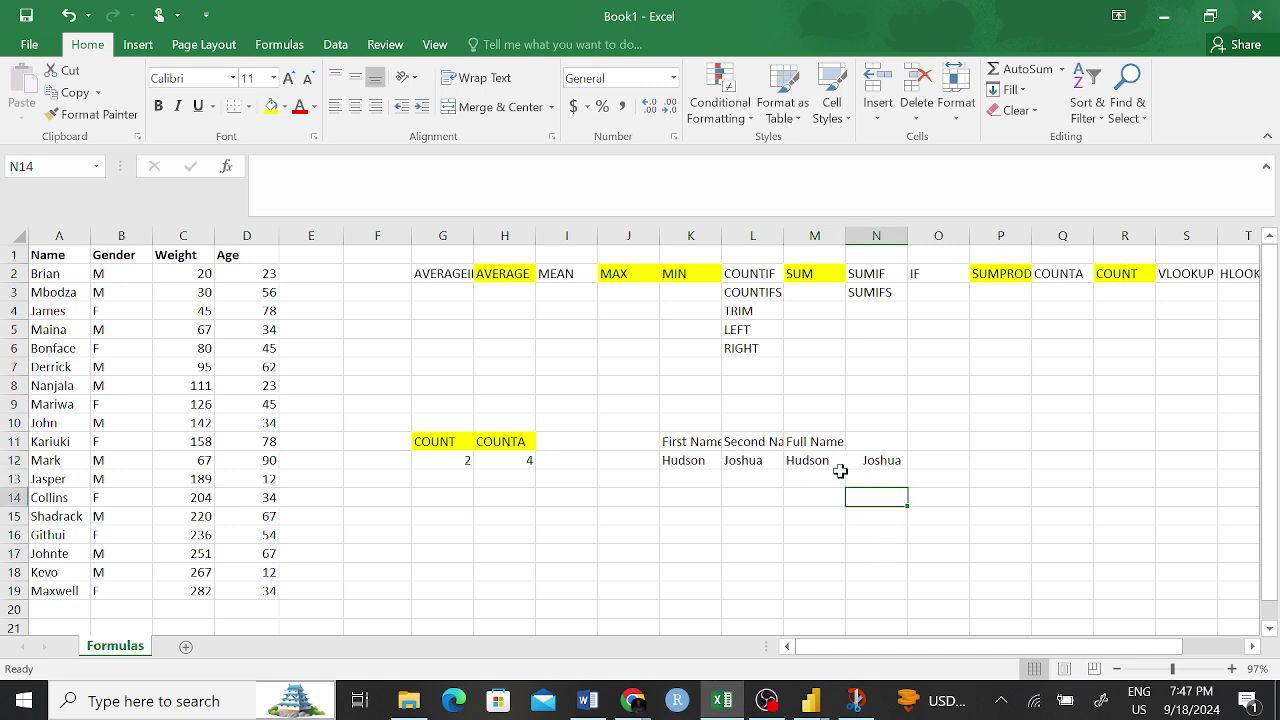
{"action": "left_click", "coordinate": [831, 463]}
{"action": "left_click", "coordinate": [858, 538]}
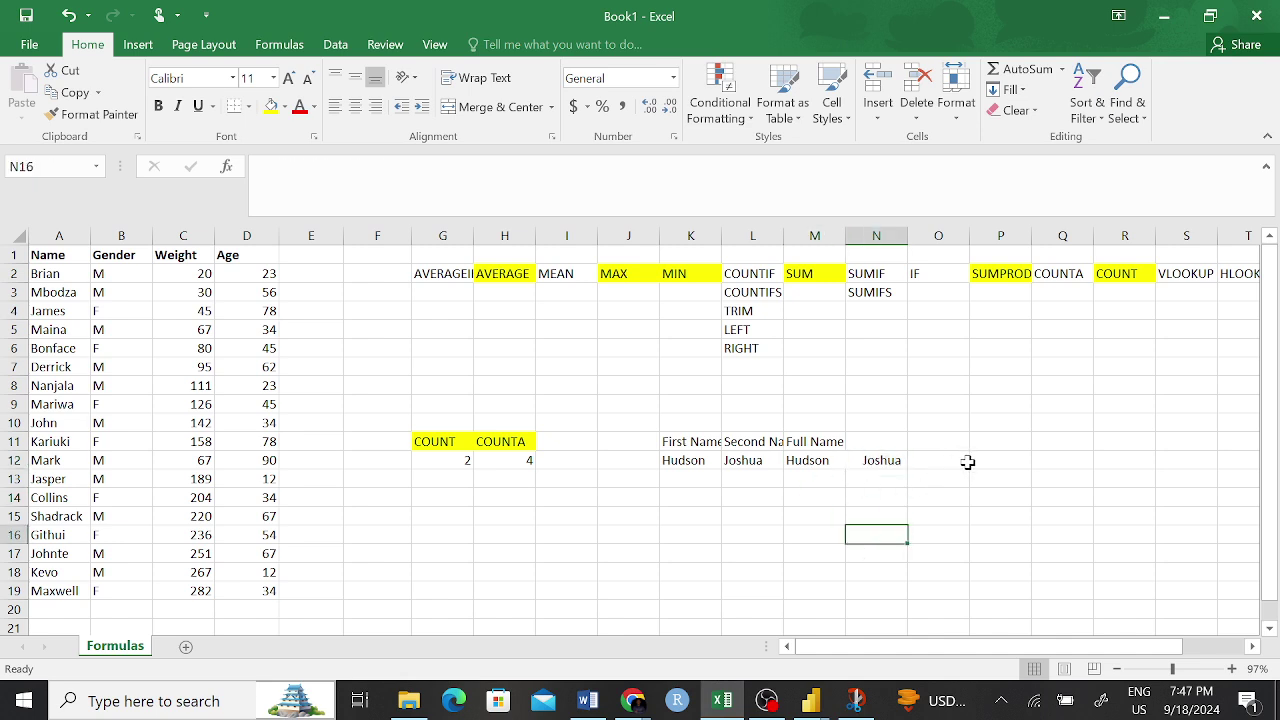
{"action": "left_click", "coordinate": [950, 457]}
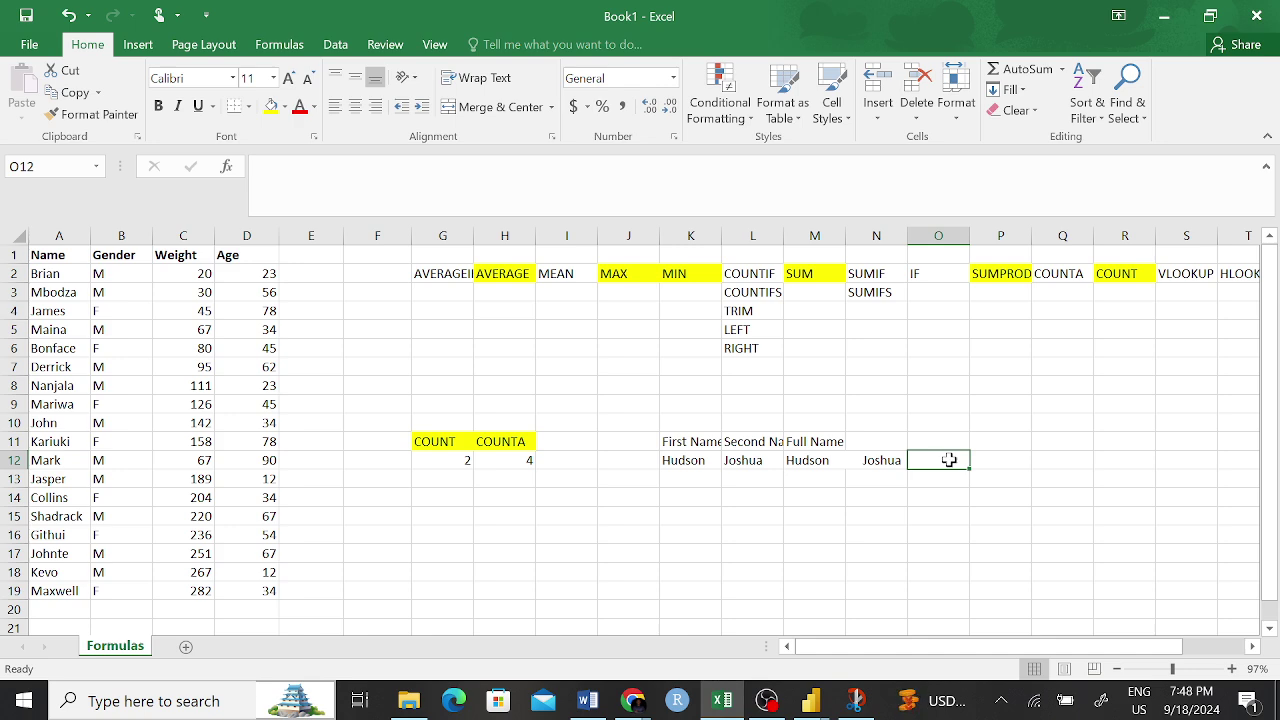
- Enter =TRIM(M12) in O12 to show the full name with single spacing
{"action": "type", "text": "="}
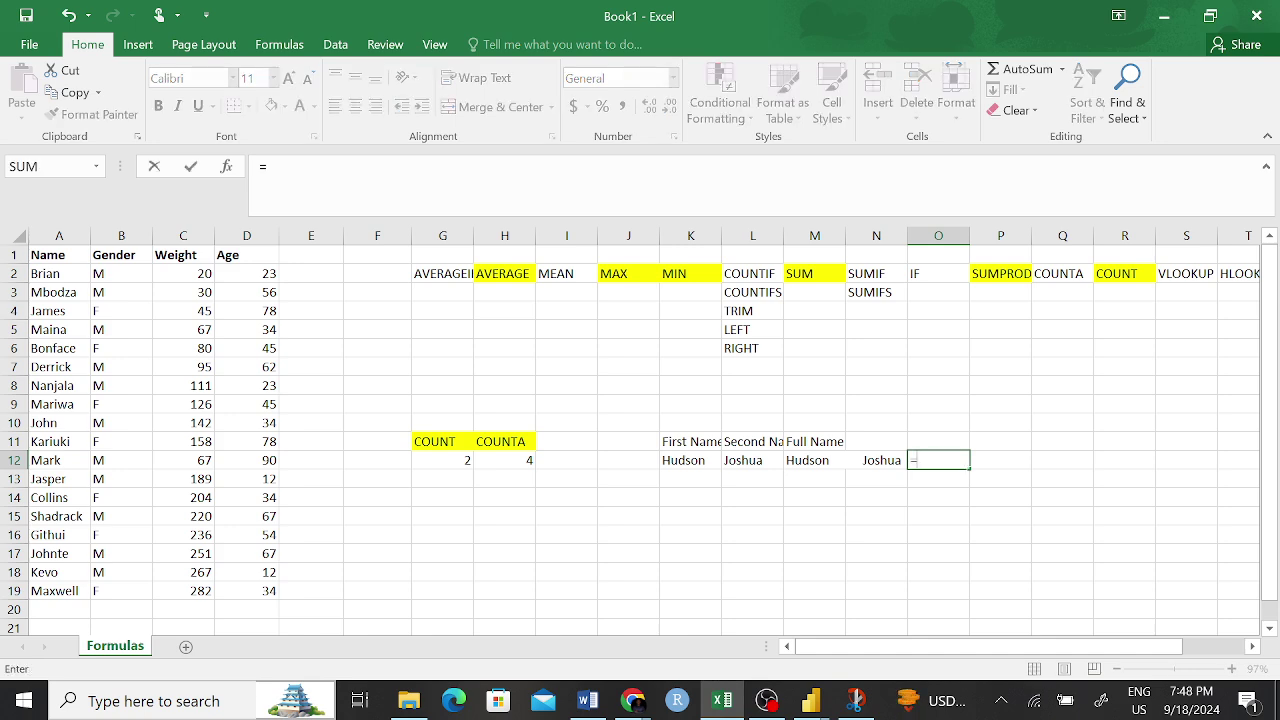
{"action": "type", "text": "TRI"}
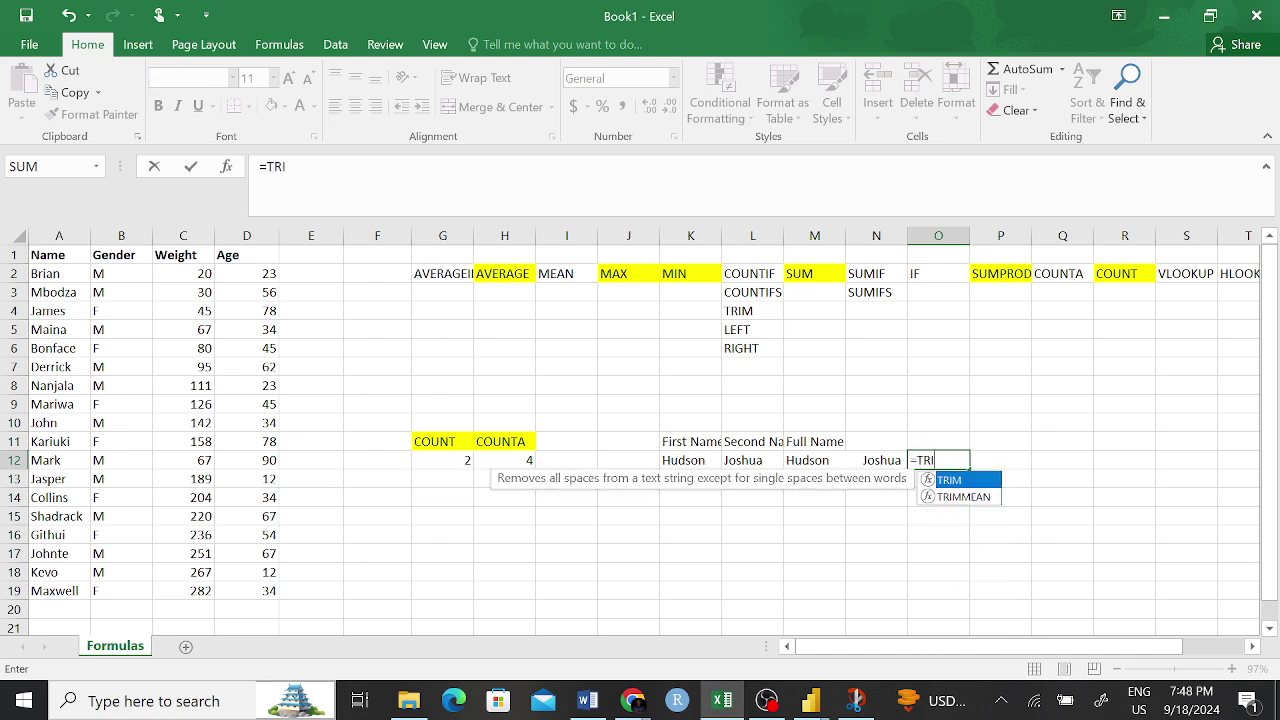
{"action": "type", "text": "M("}
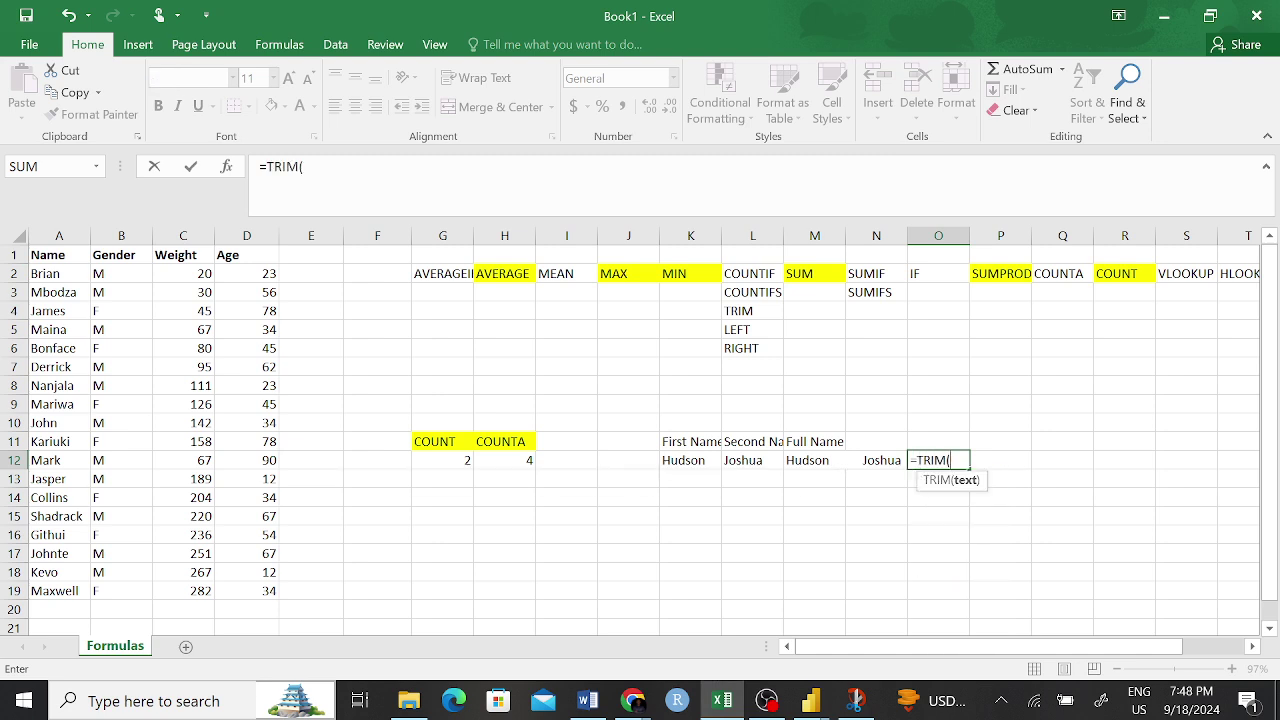
{"action": "left_click", "coordinate": [814, 462]}
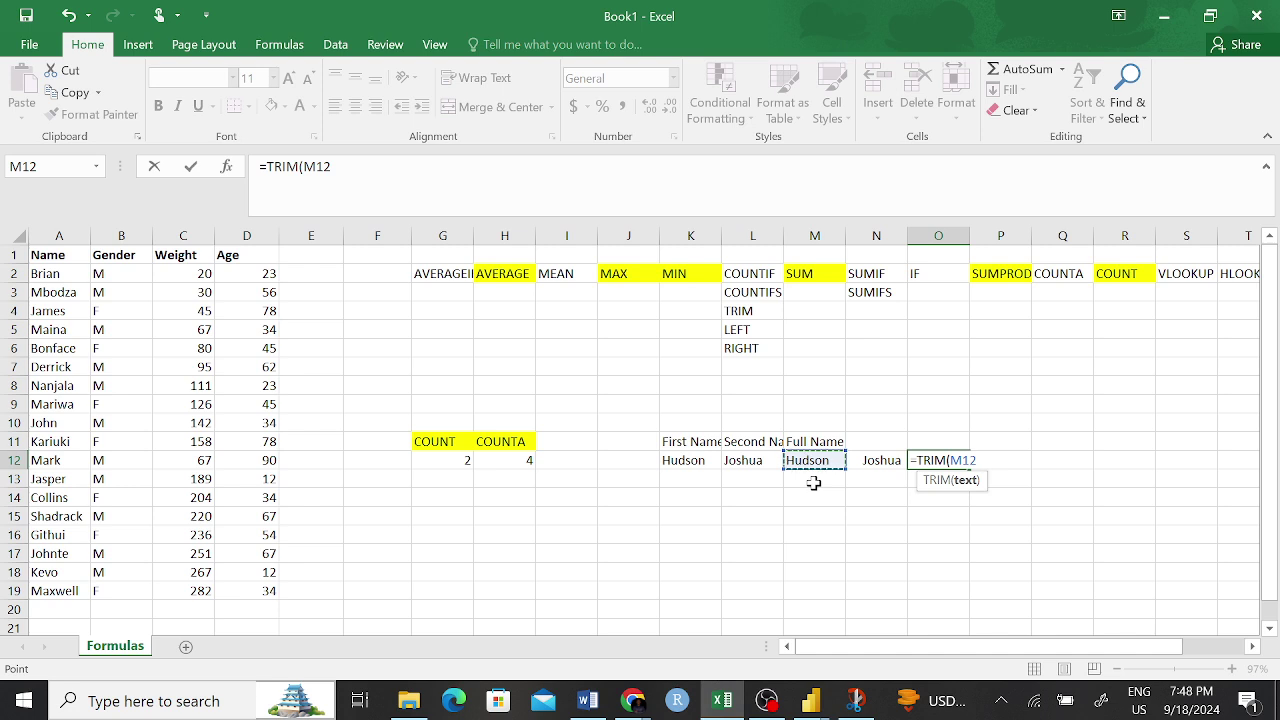
{"action": "key", "text": "Return"}
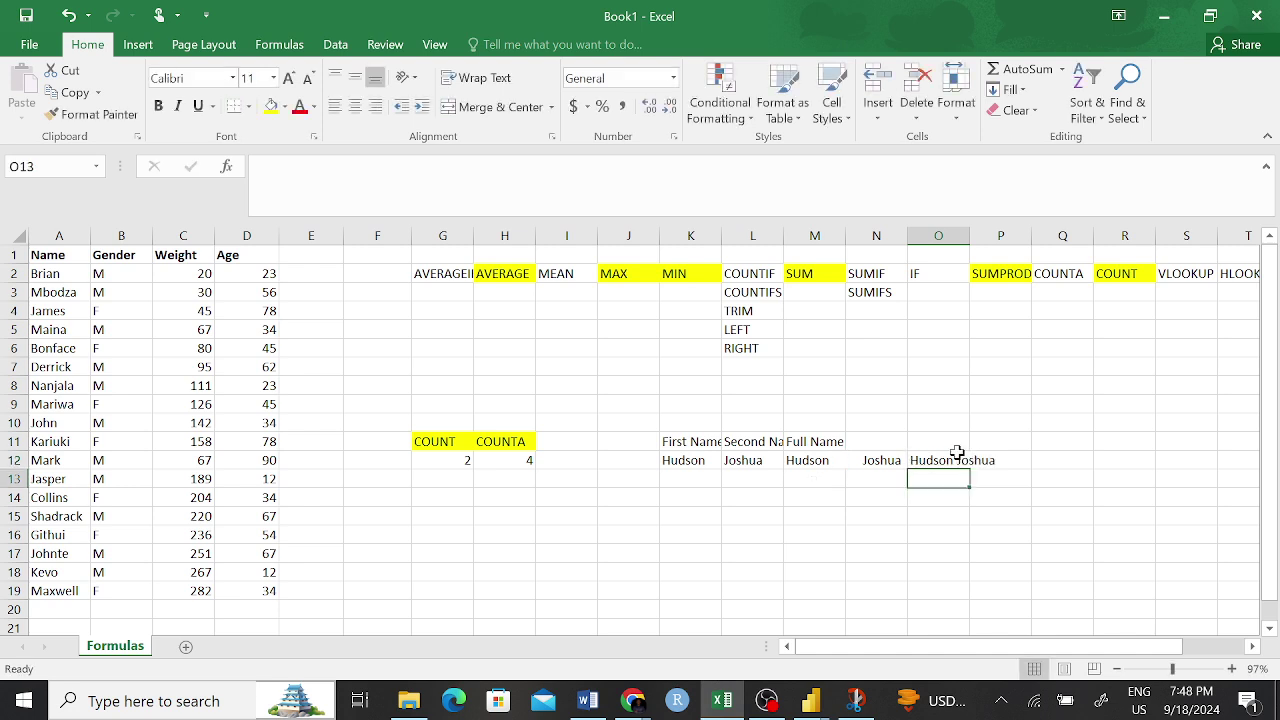
{"action": "key", "text": "Up"}
{"action": "left_click", "coordinate": [960, 555]}
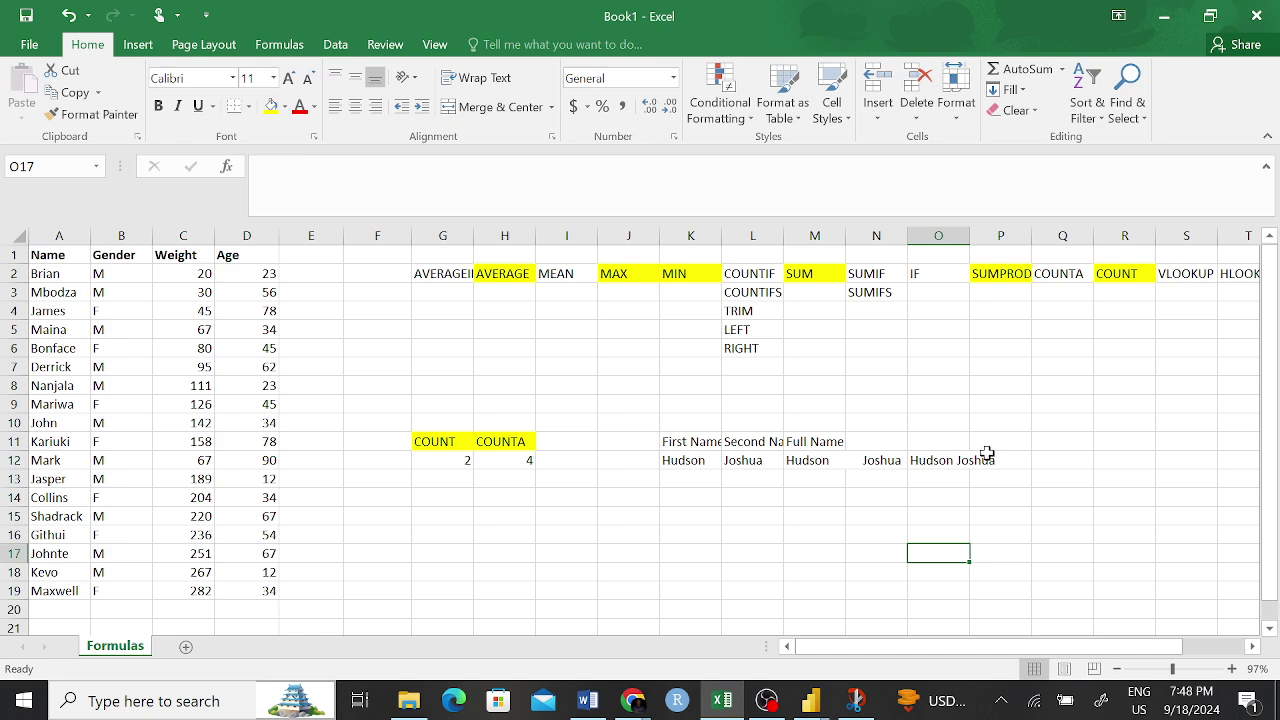
{"action": "left_click_drag", "start_coordinate": [838, 452], "coordinate": [846, 468]}
{"action": "left_click", "coordinate": [862, 461]}
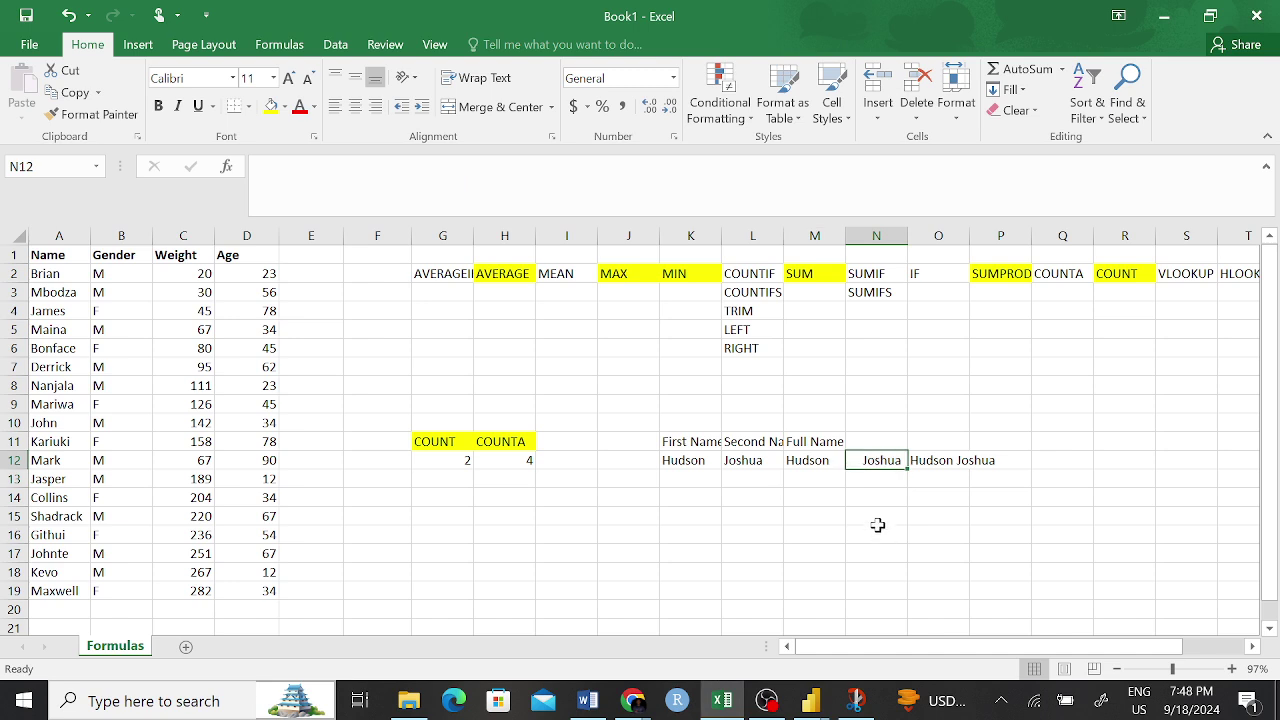
{"action": "left_click", "coordinate": [956, 461]}
{"action": "left_click", "coordinate": [958, 532]}
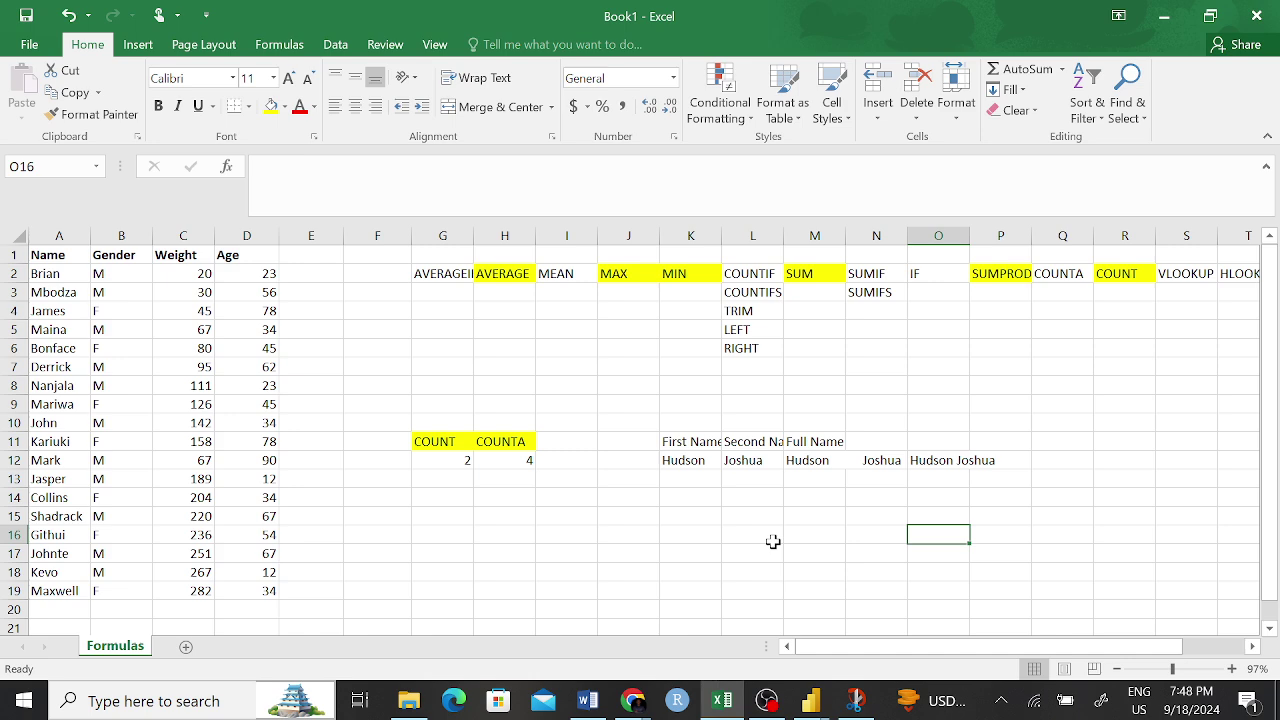
{"action": "left_click", "coordinate": [670, 505]}
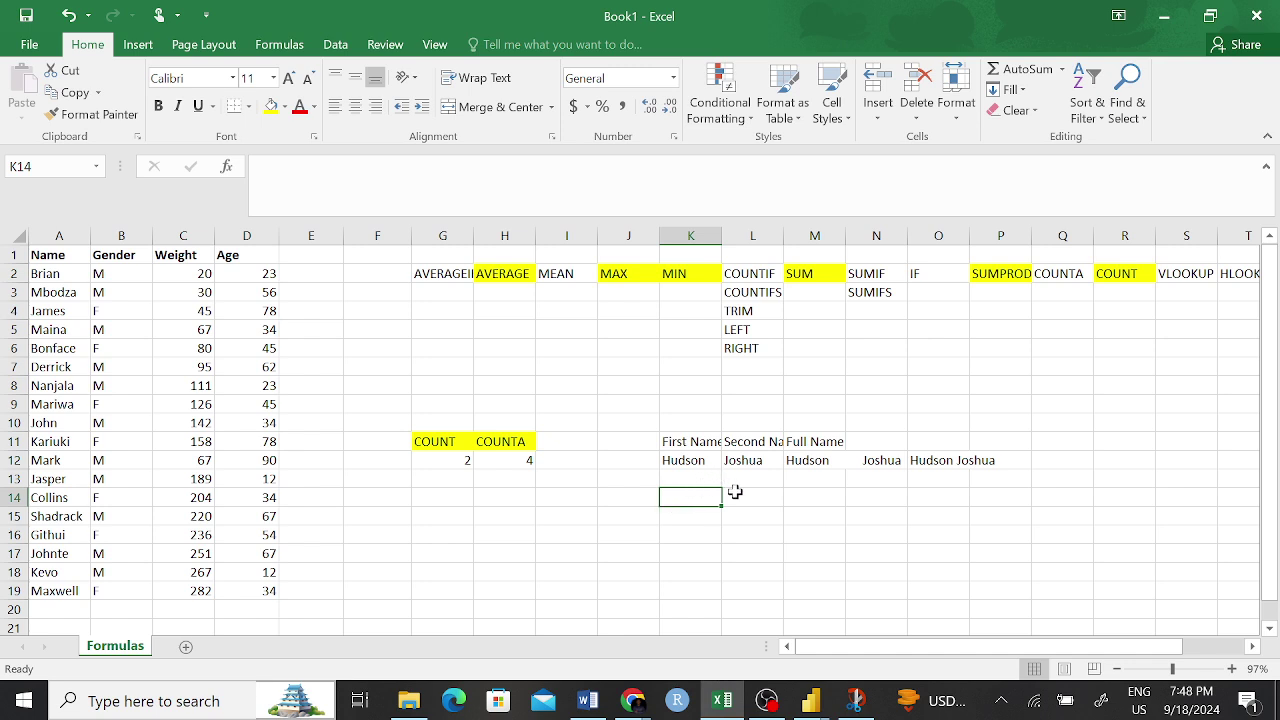
- Type Male in N15 and again in N16 using AutoComplete
{"action": "left_click", "coordinate": [890, 515]}
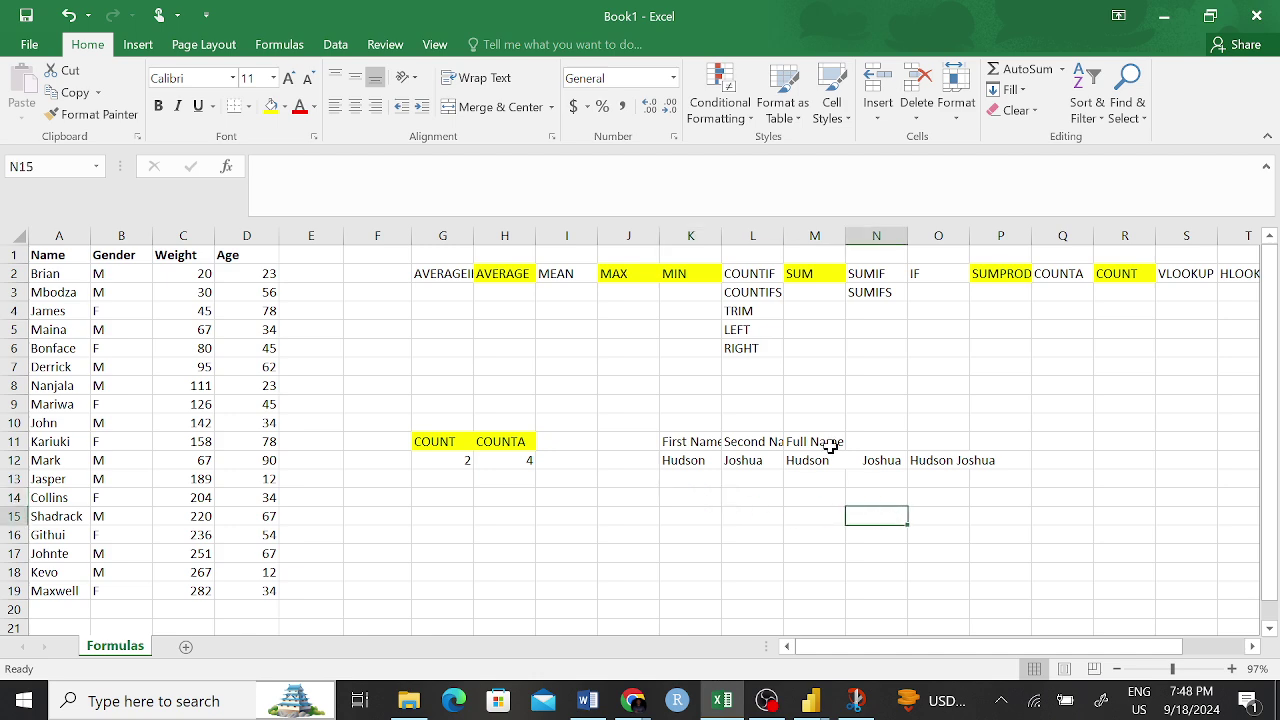
{"action": "type", "text": "Male"}
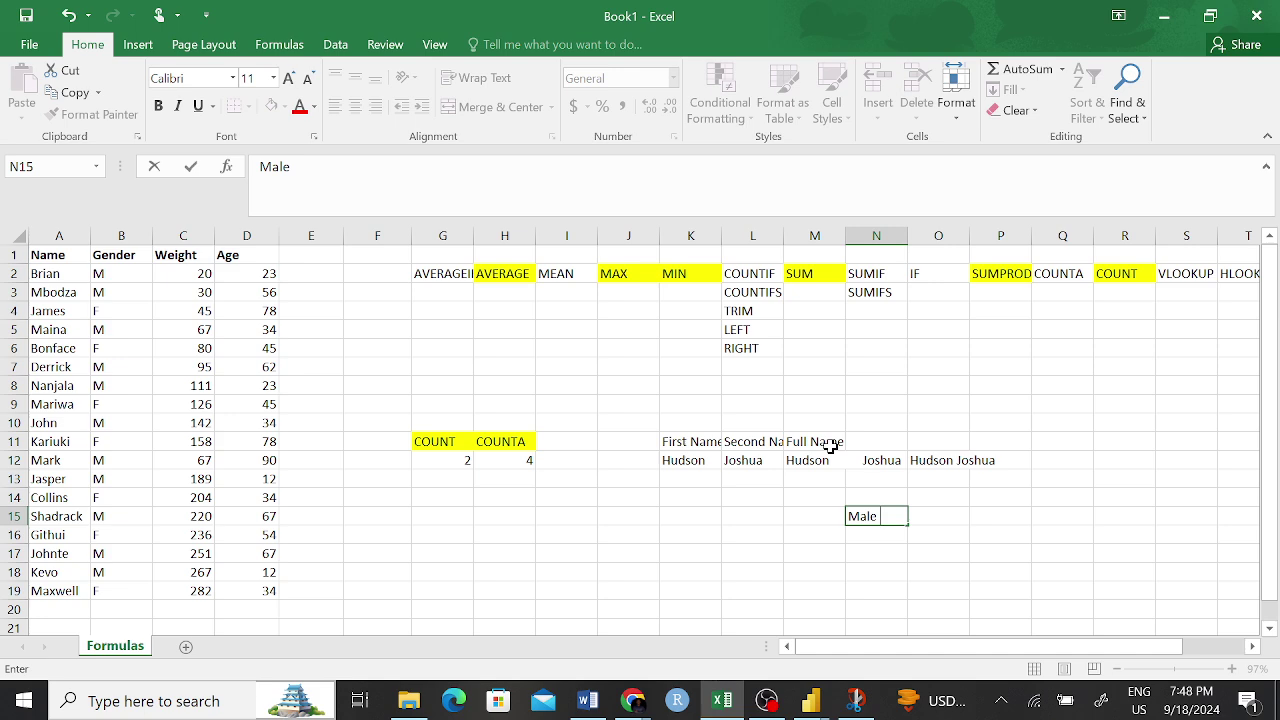
{"action": "key", "text": "Return"}
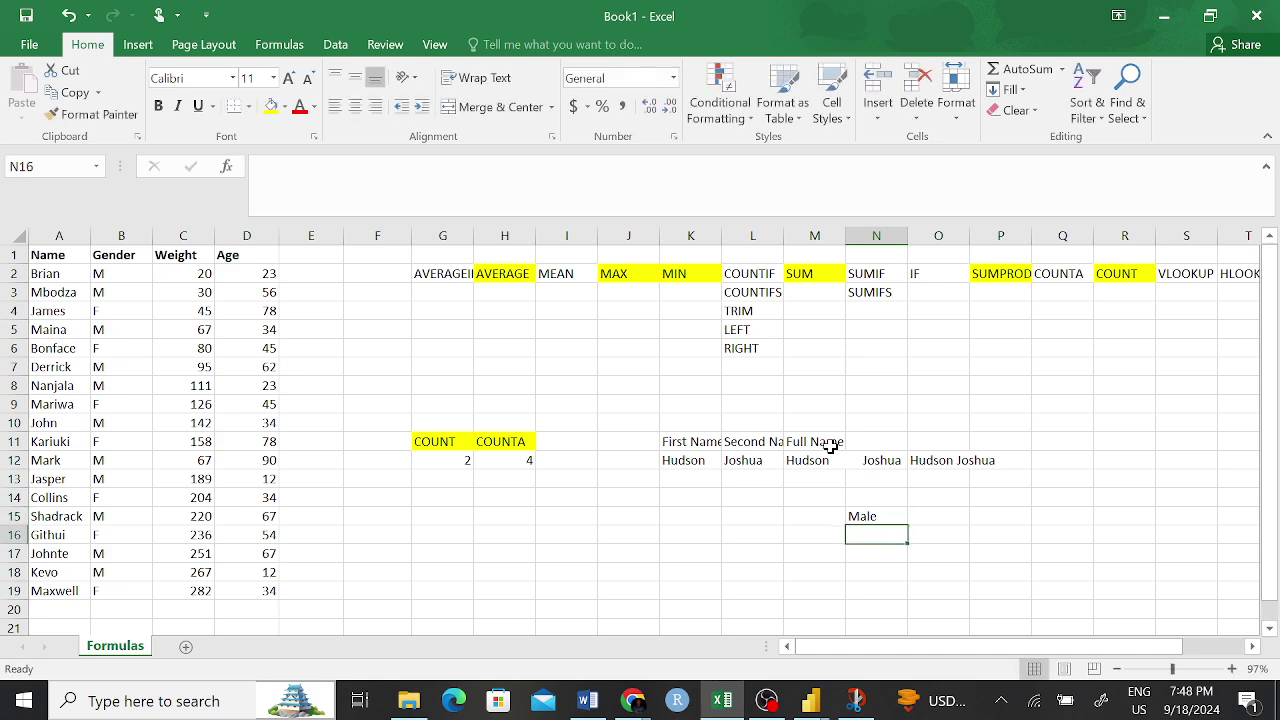
{"action": "type", "text": "Male"}
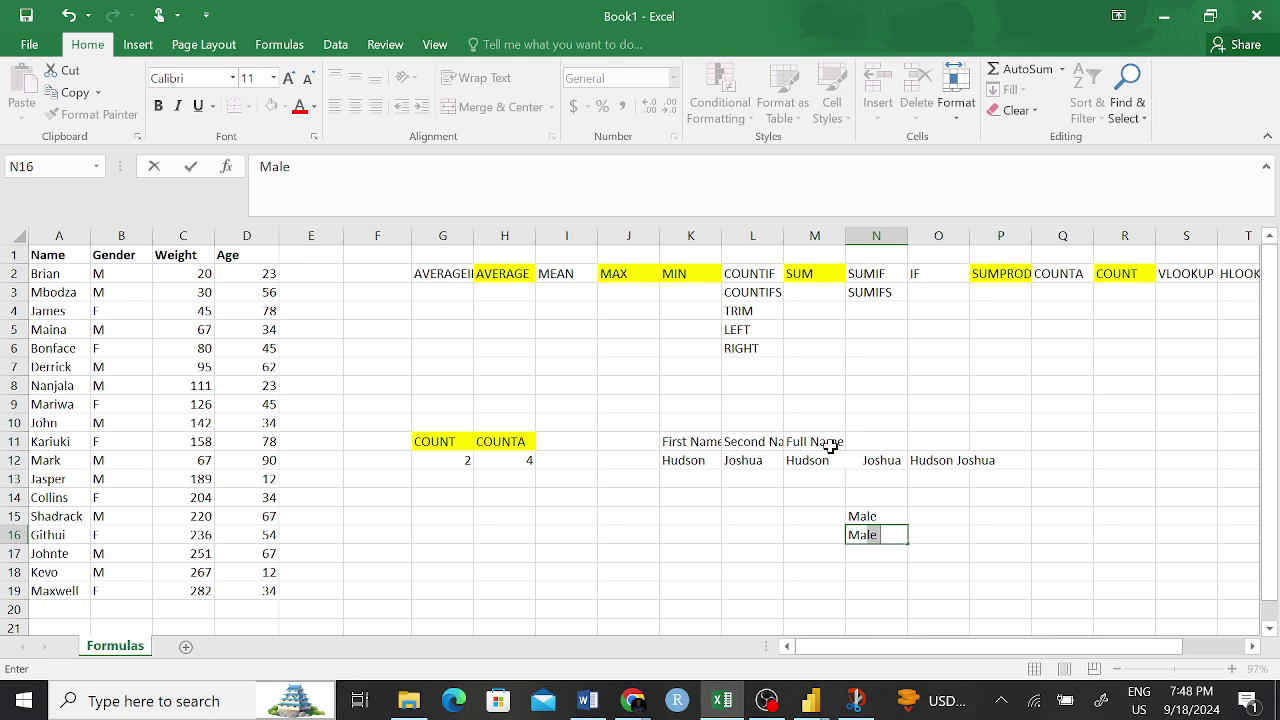
{"action": "key", "text": "Tab"}
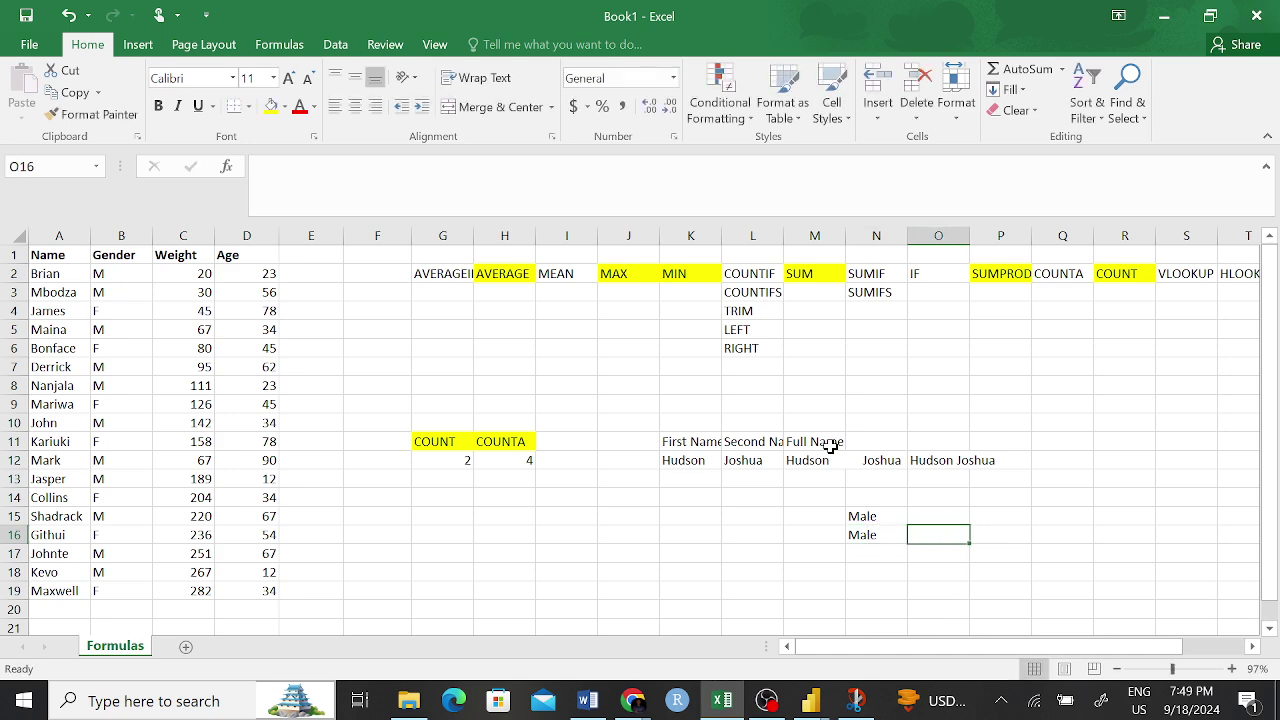
- Re-confirm both Male entries and select N15:N16
{"action": "left_click", "coordinate": [860, 532]}
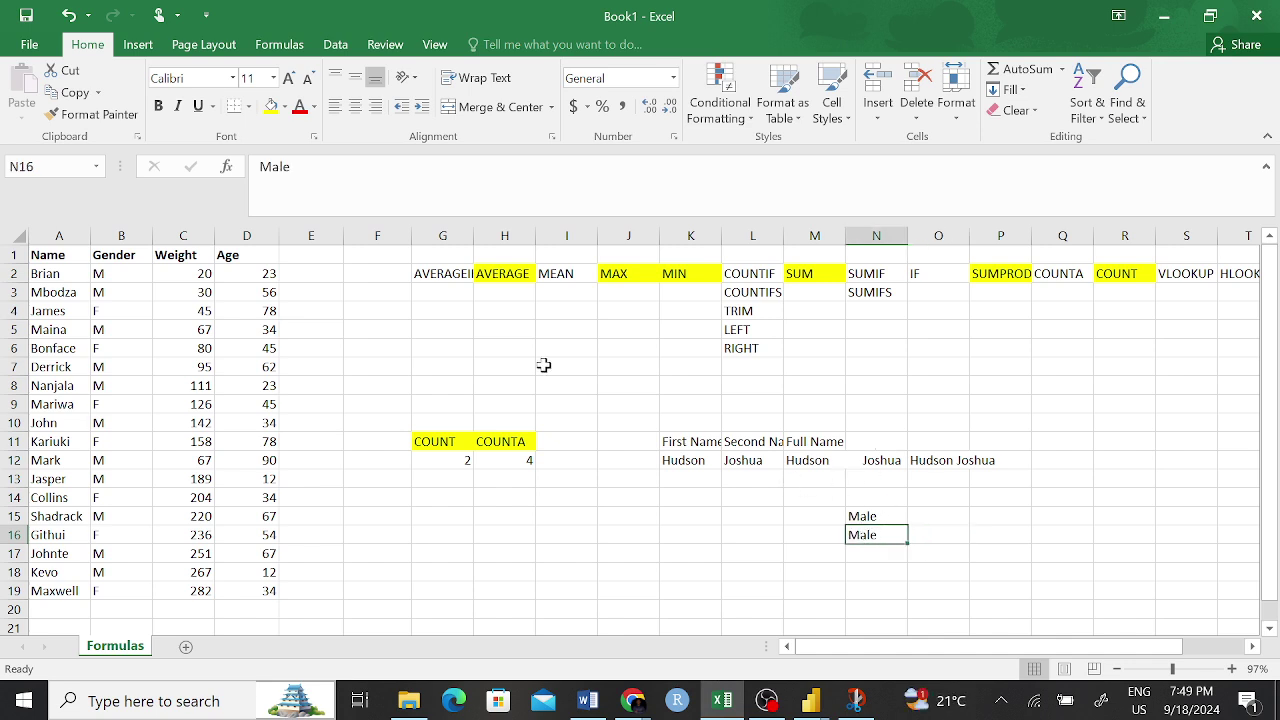
{"action": "left_click", "coordinate": [293, 166]}
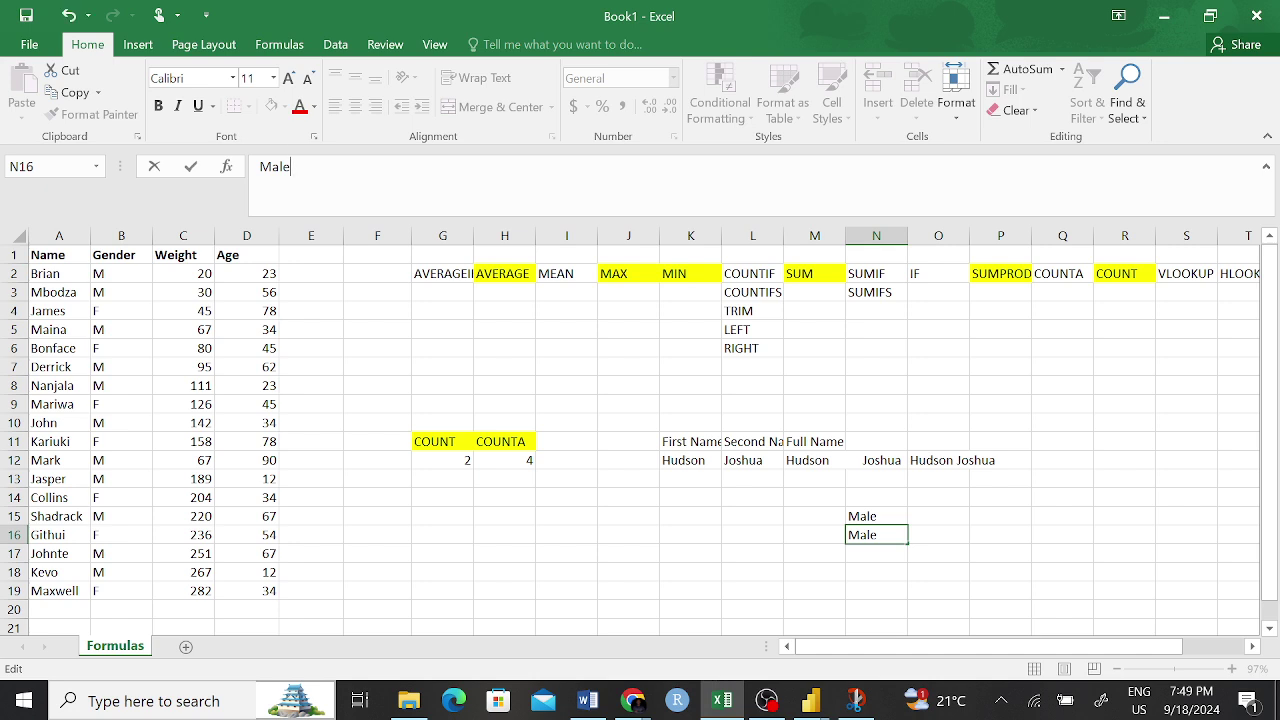
{"action": "key", "text": "Return"}
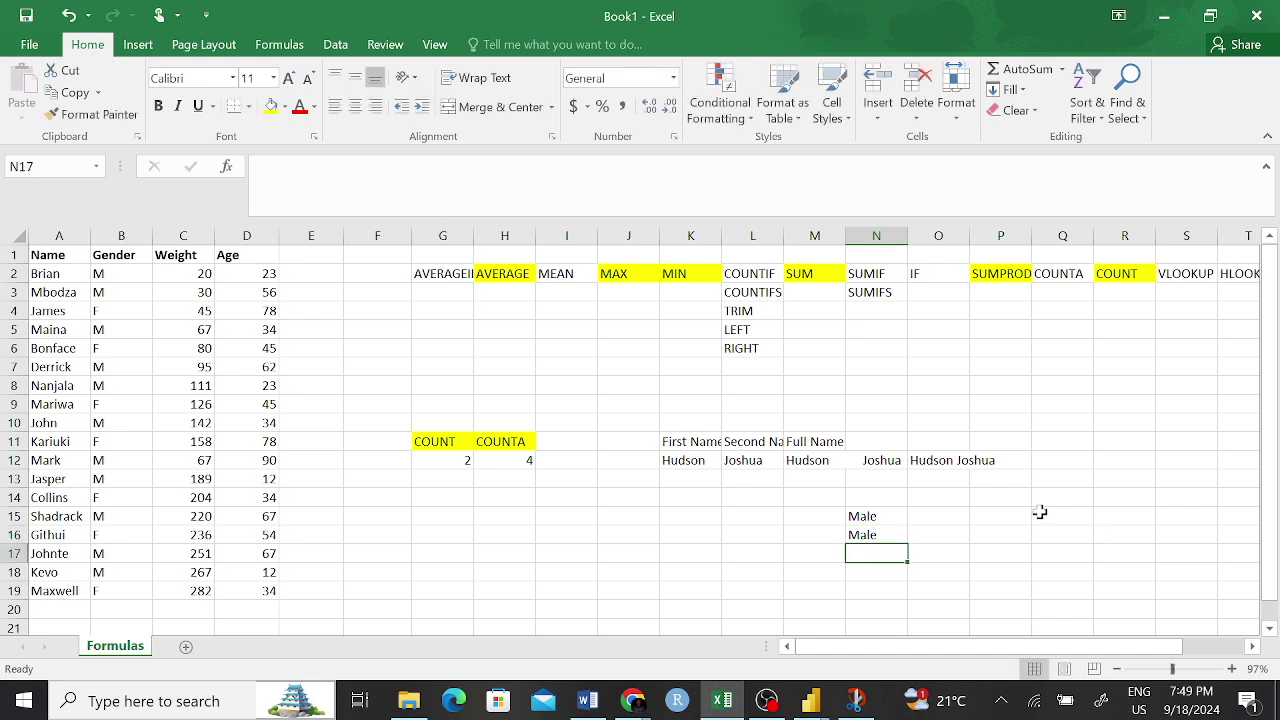
{"action": "left_click", "coordinate": [878, 521]}
{"action": "left_click", "coordinate": [299, 170]}
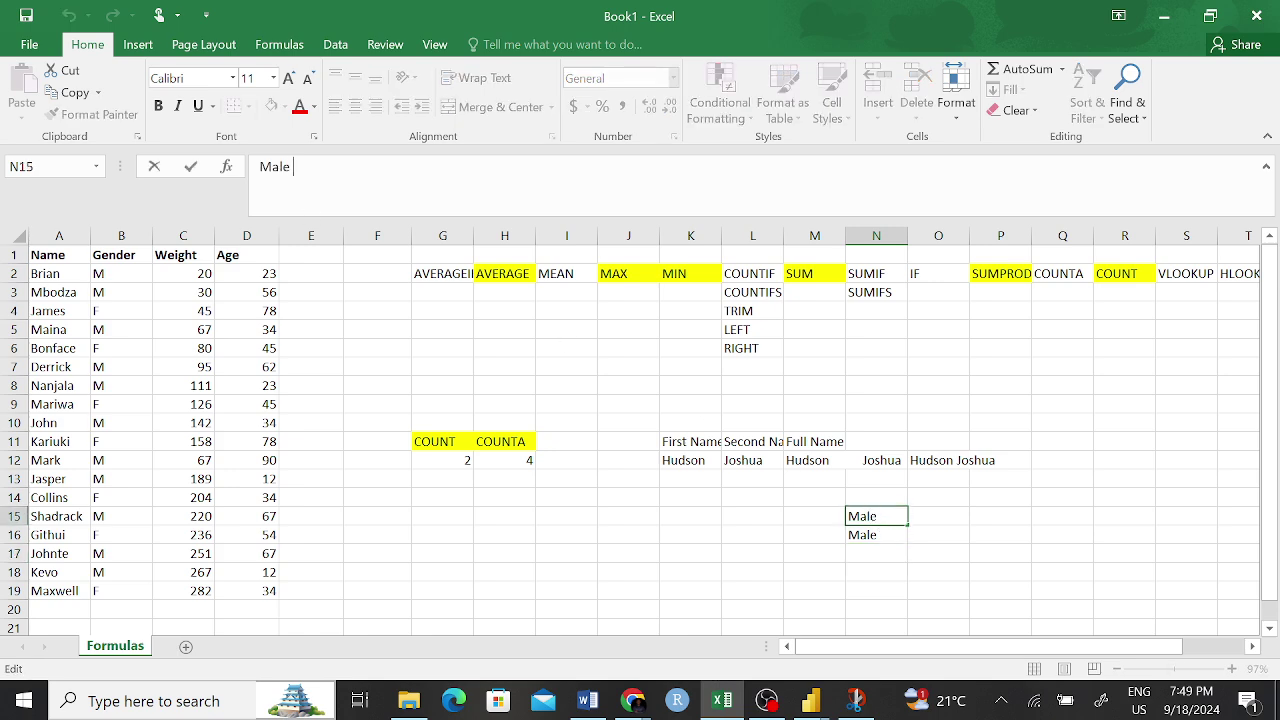
{"action": "left_click", "coordinate": [923, 508]}
{"action": "left_click", "coordinate": [882, 535]}
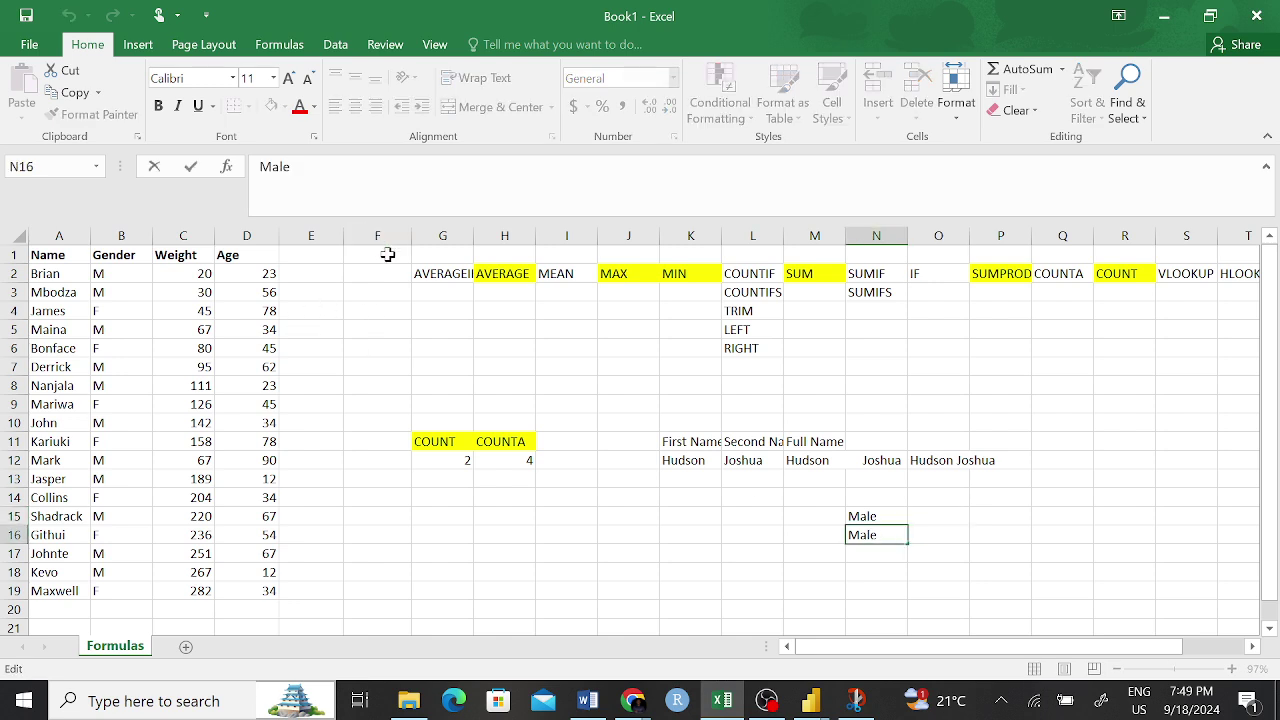
{"action": "left_click", "coordinate": [1058, 485]}
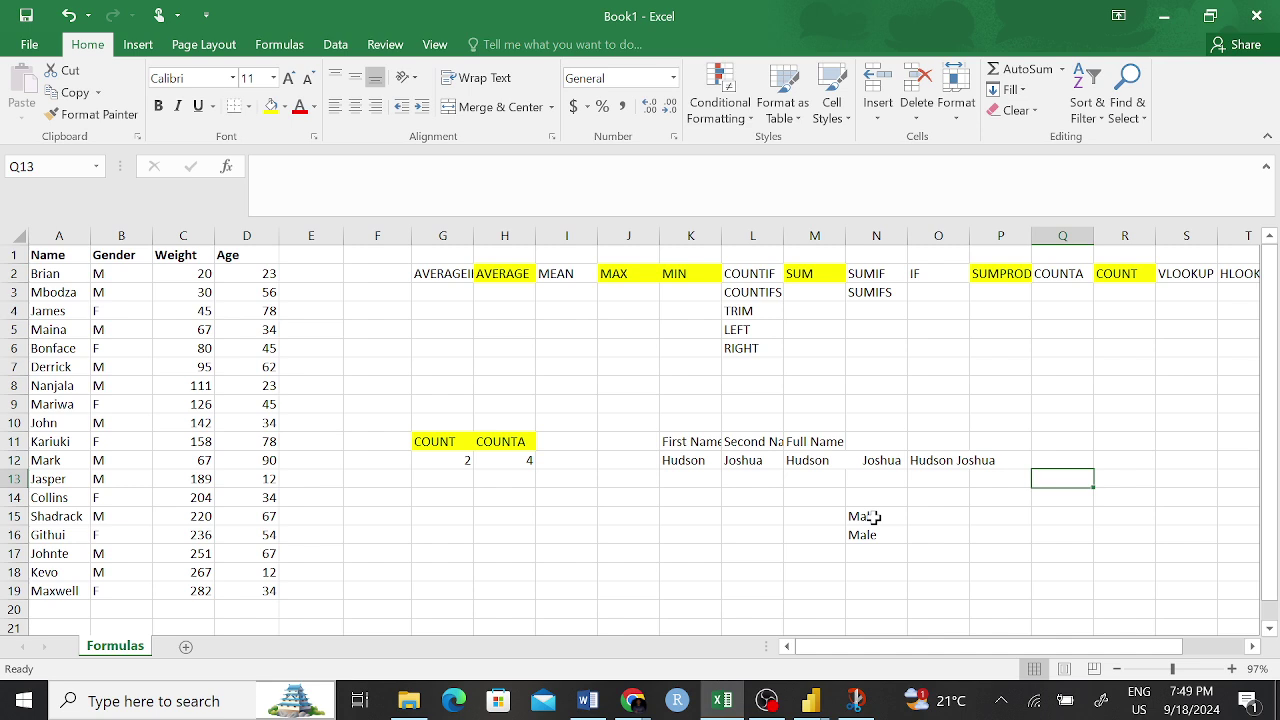
{"action": "left_click_drag", "start_coordinate": [868, 515], "coordinate": [877, 532]}
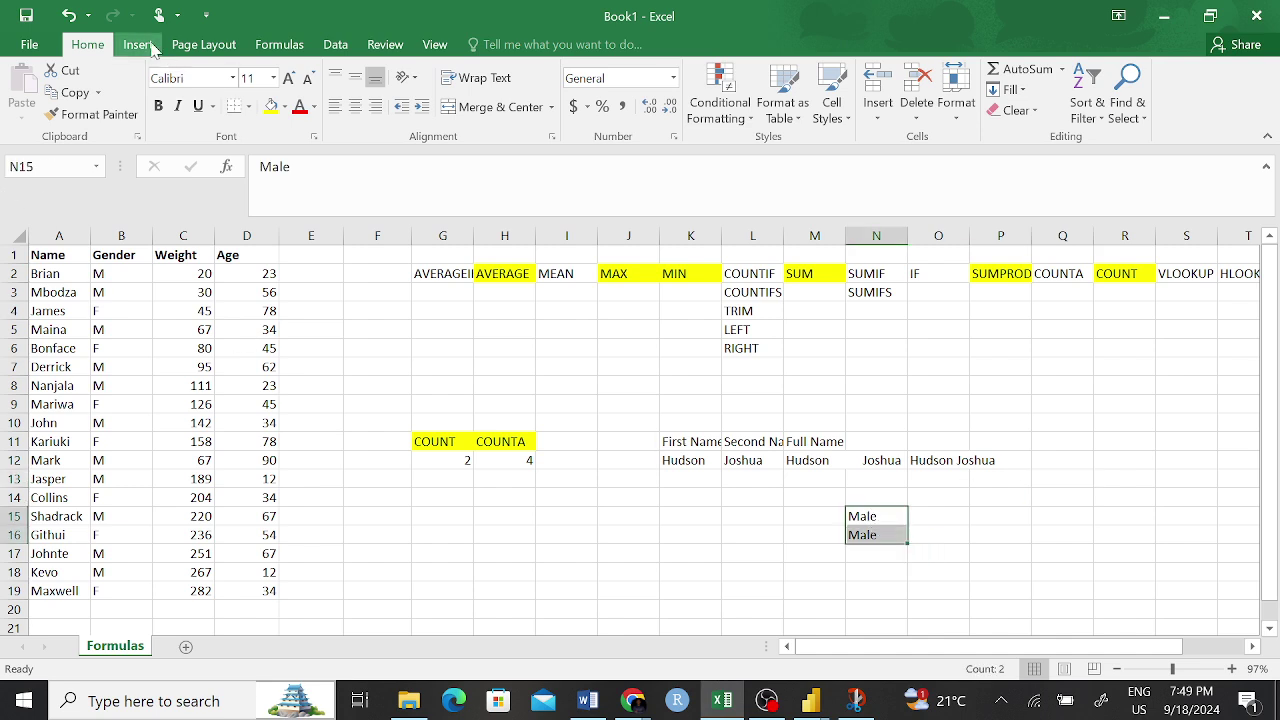
- Enter values 1 and 2 in O15 and O16 and select N15:O16
{"action": "left_click", "coordinate": [948, 515]}
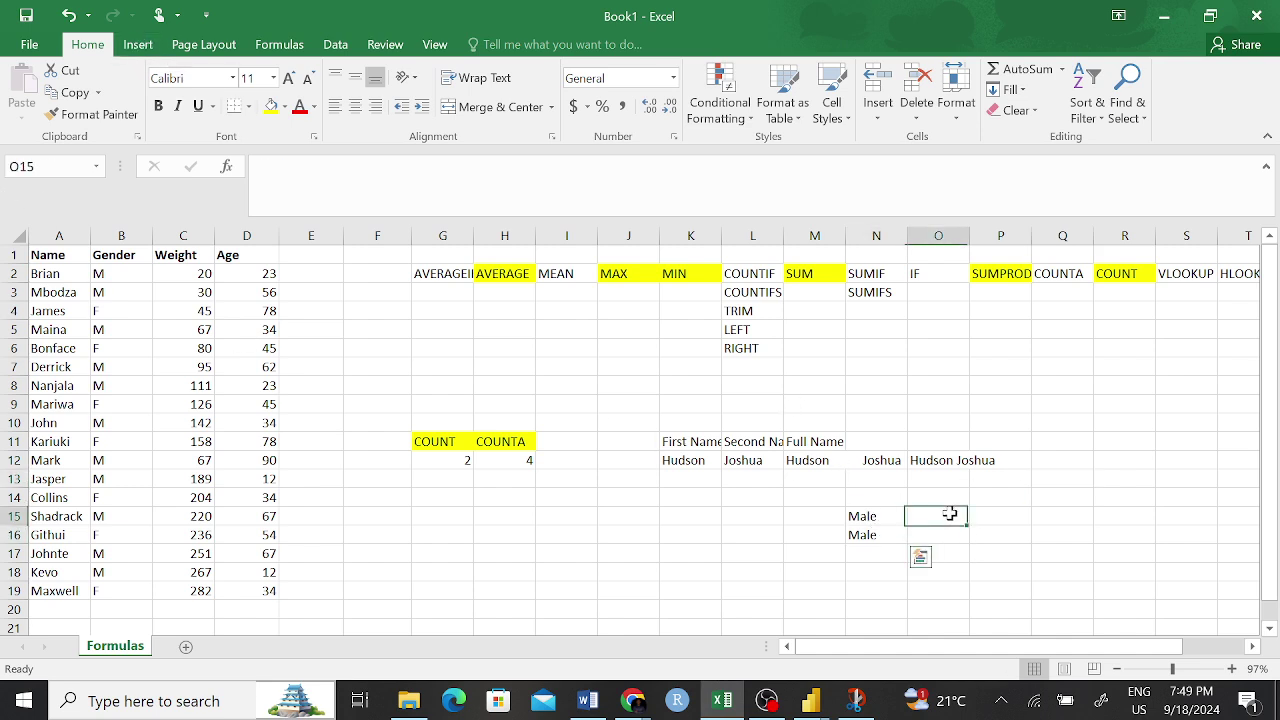
{"action": "type", "text": "1"}
{"action": "left_click", "coordinate": [944, 536]}
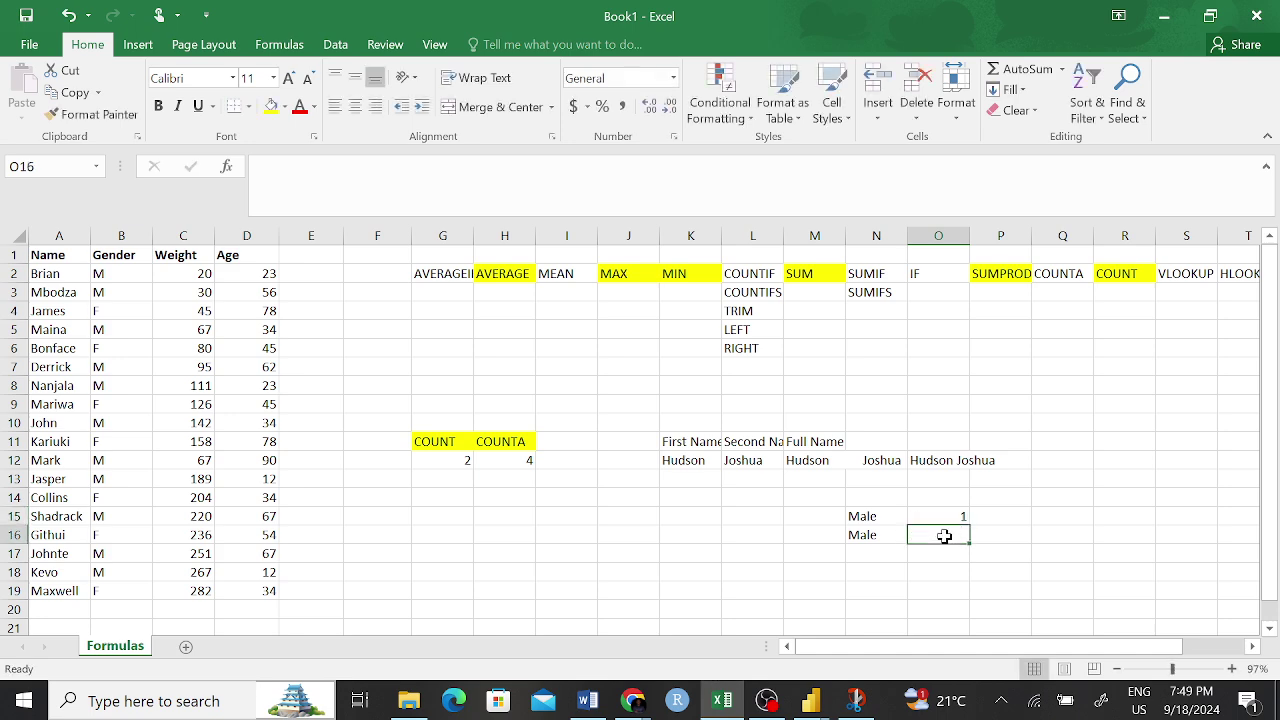
{"action": "type", "text": "2"}
{"action": "key", "text": "Return"}
{"action": "left_click_drag", "start_coordinate": [862, 520], "coordinate": [930, 540]}
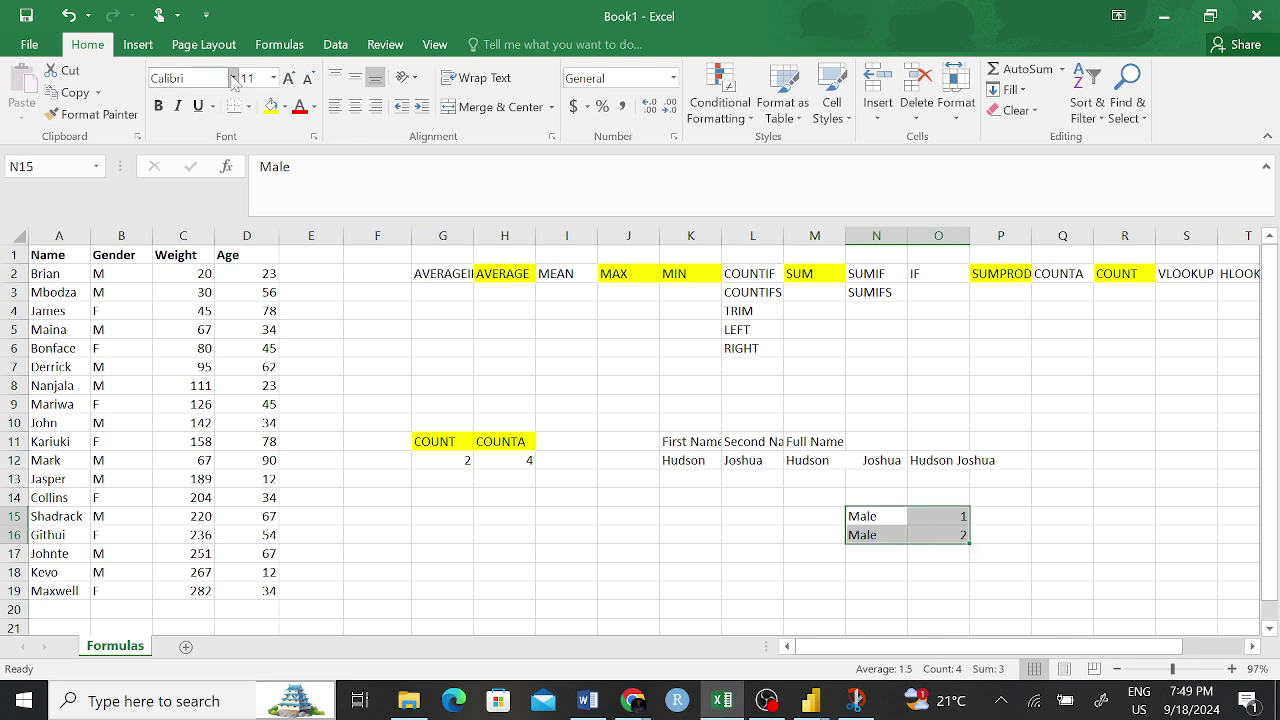
- Open Recommended Charts for the data, then cancel without inserting a chart
{"action": "left_click", "coordinate": [137, 44]}
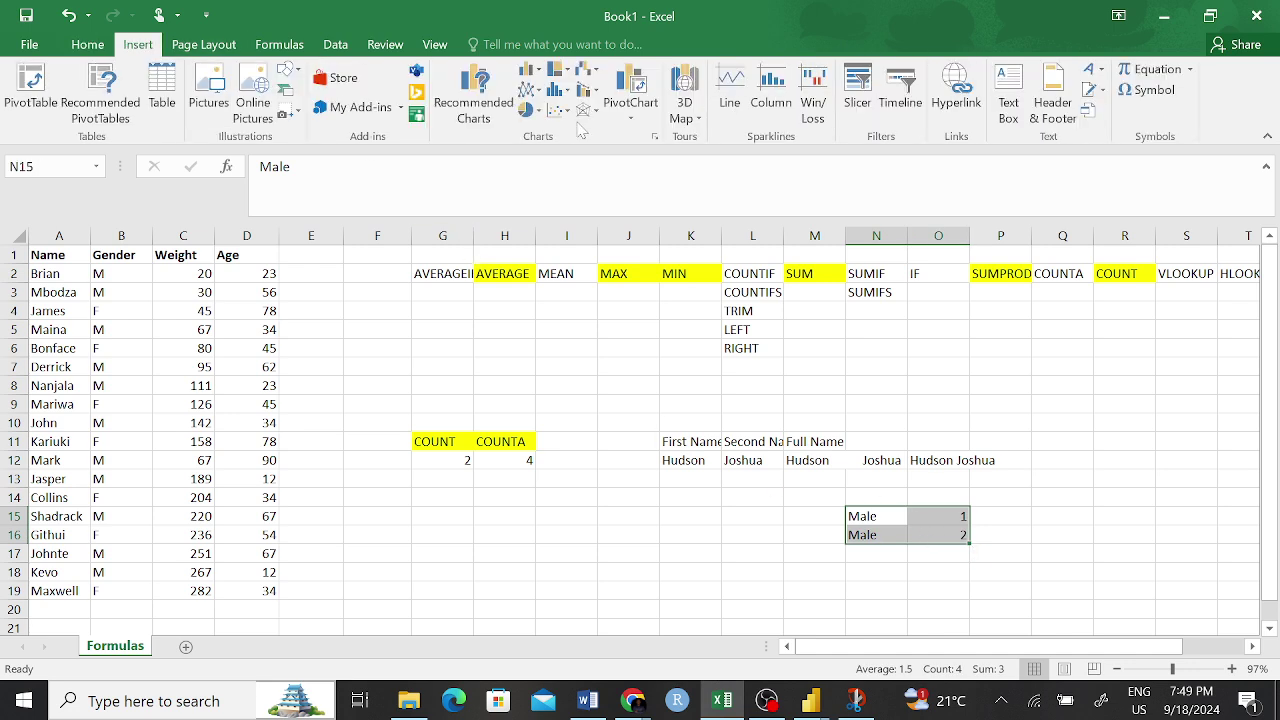
{"action": "left_click", "coordinate": [481, 100]}
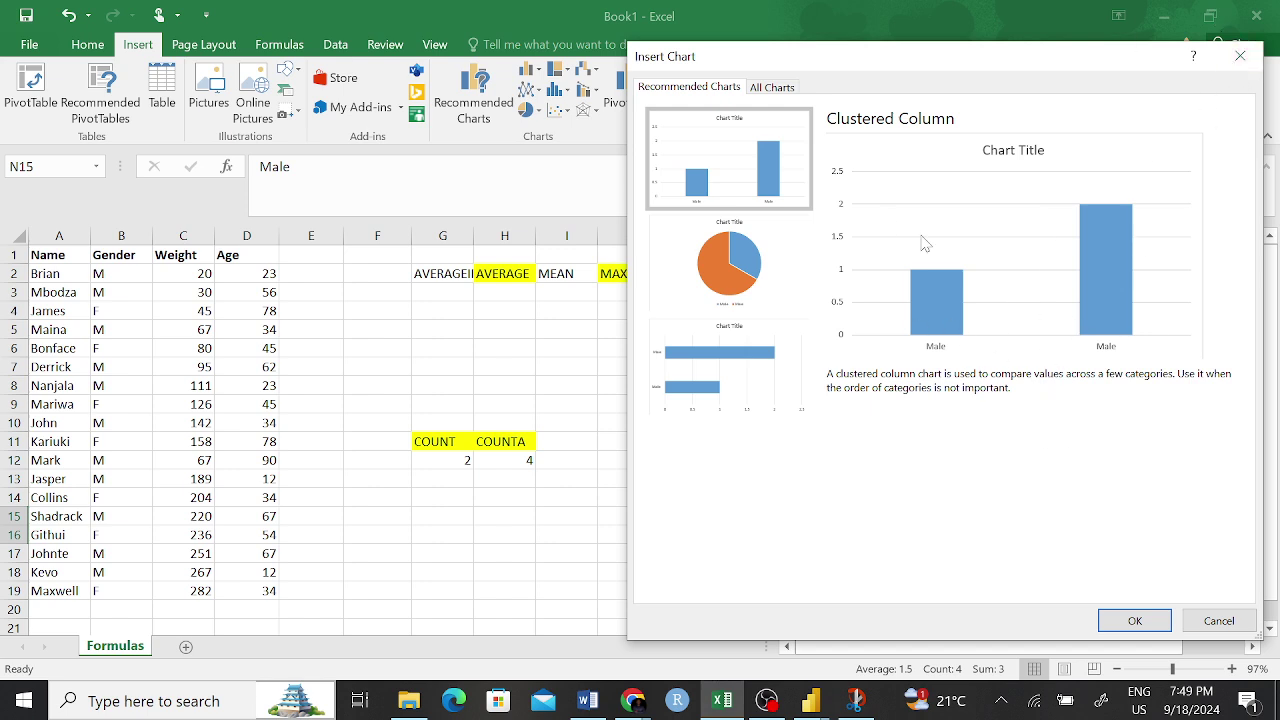
{"action": "left_click", "coordinate": [1240, 56]}
{"action": "left_click", "coordinate": [1122, 556]}
{"action": "left_click", "coordinate": [879, 503]}
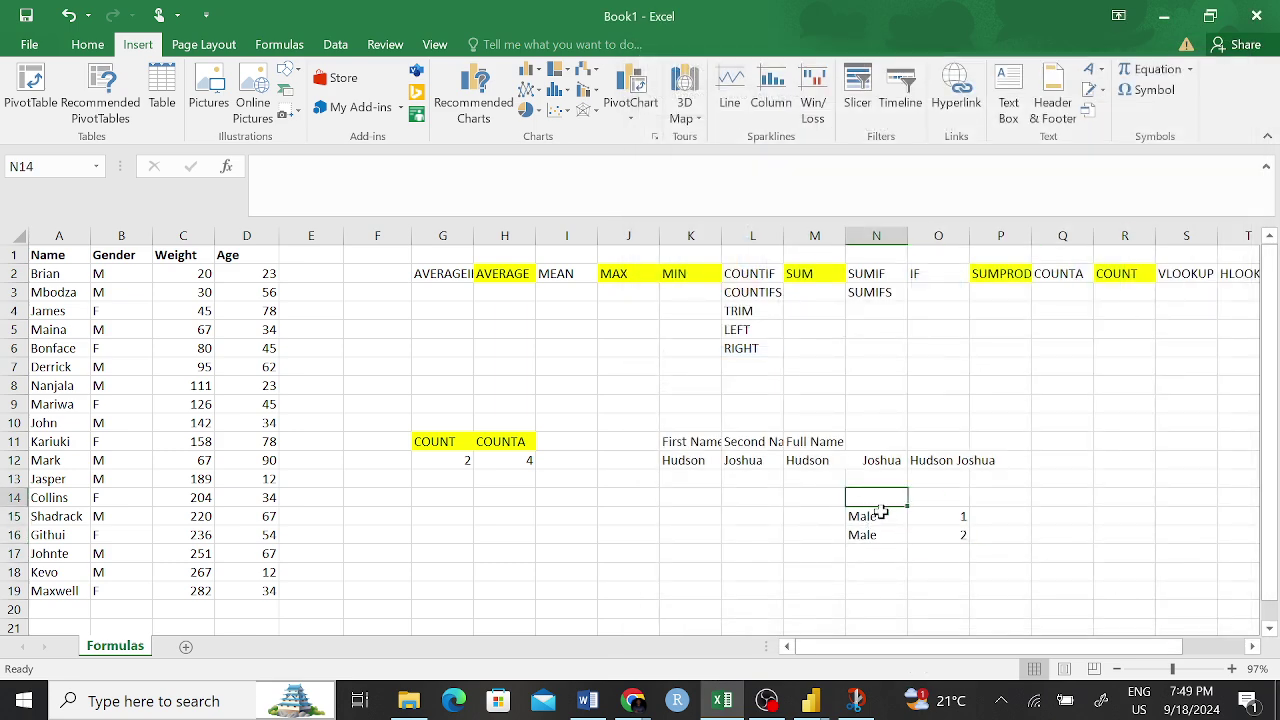
{"action": "left_click", "coordinate": [889, 514]}
{"action": "left_click", "coordinate": [294, 170]}
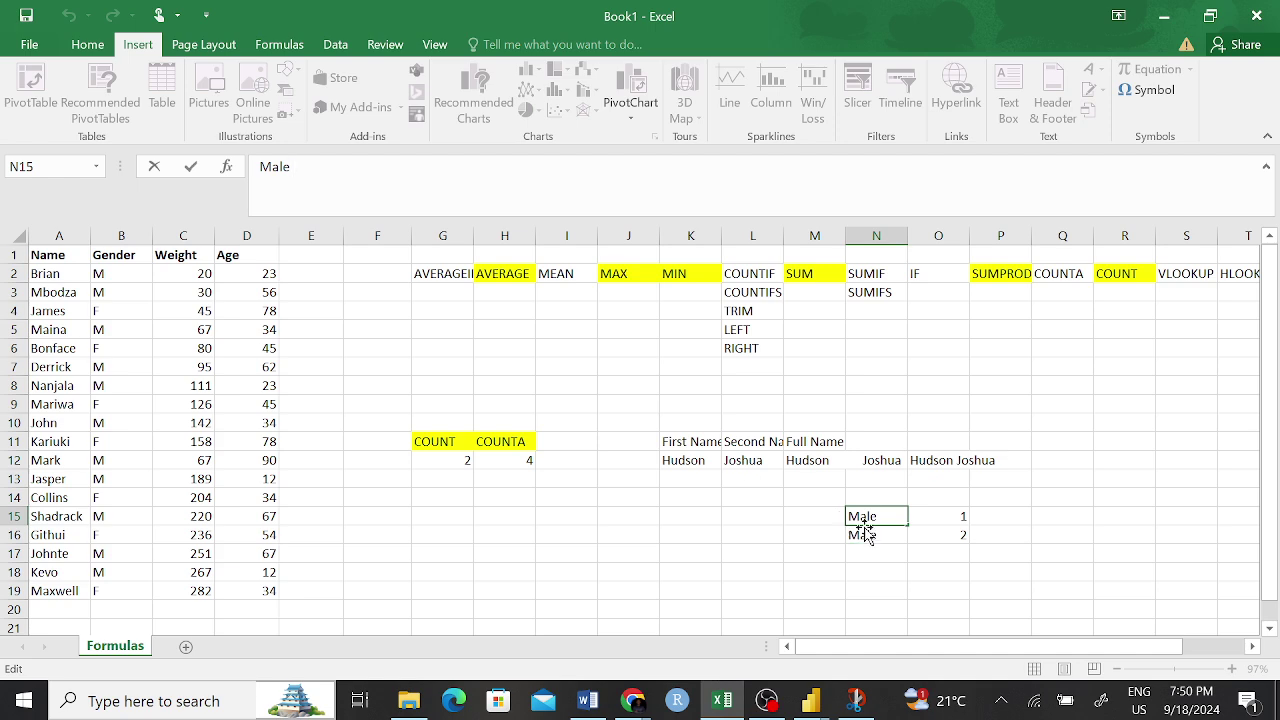
{"action": "key", "text": "Escape"}
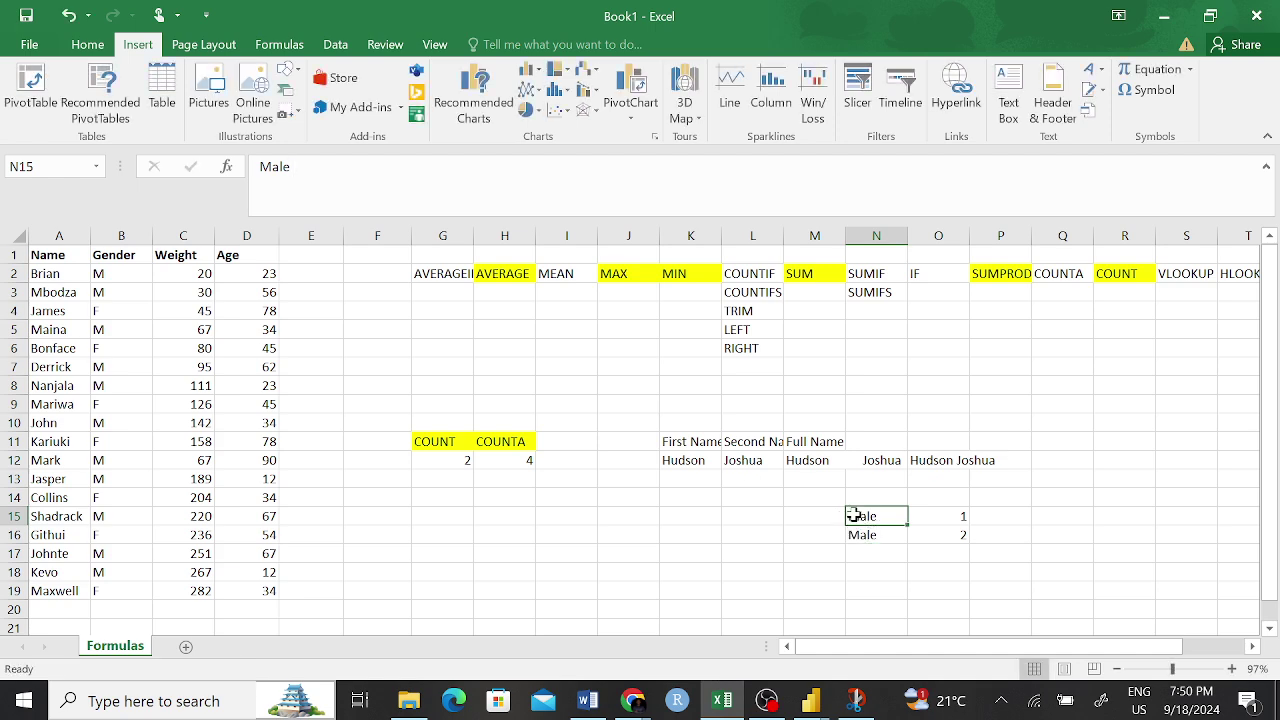
{"action": "scroll", "coordinate": [853, 515], "scroll_direction": "up", "scroll_amount": 3, "text": "ctrl"}
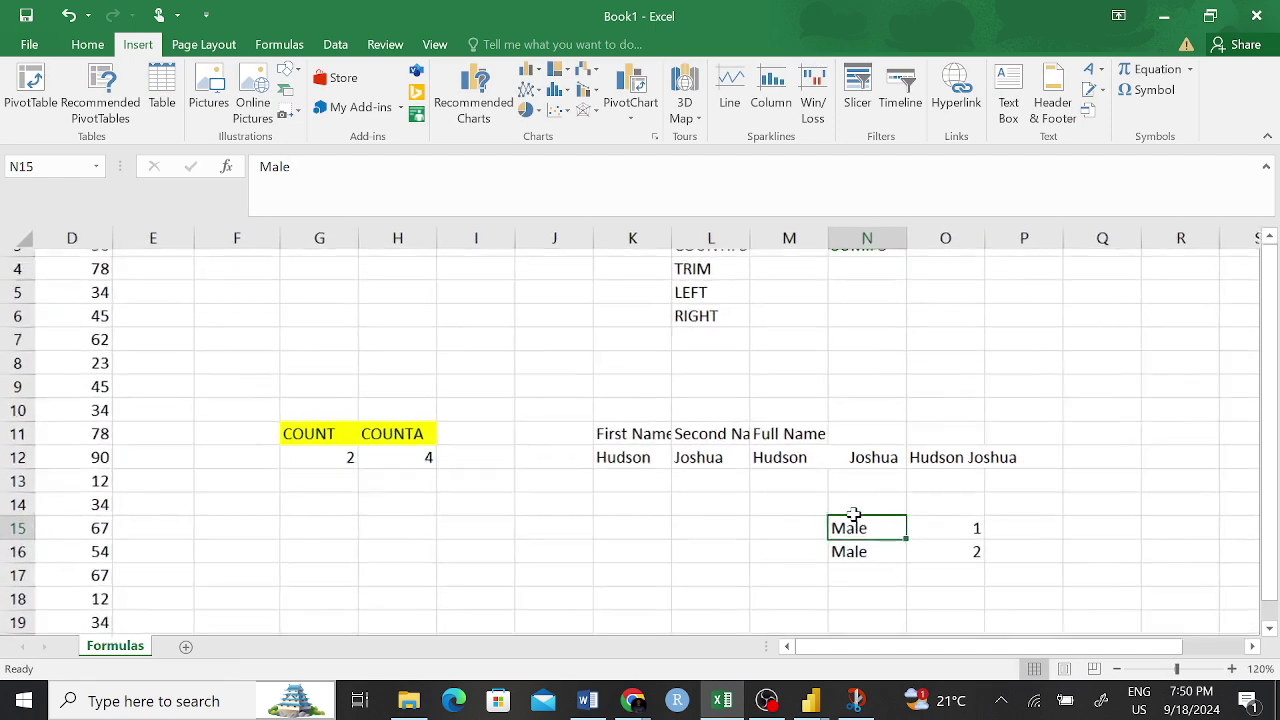
{"action": "scroll", "coordinate": [853, 515], "scroll_direction": "right", "scroll_amount": 2}
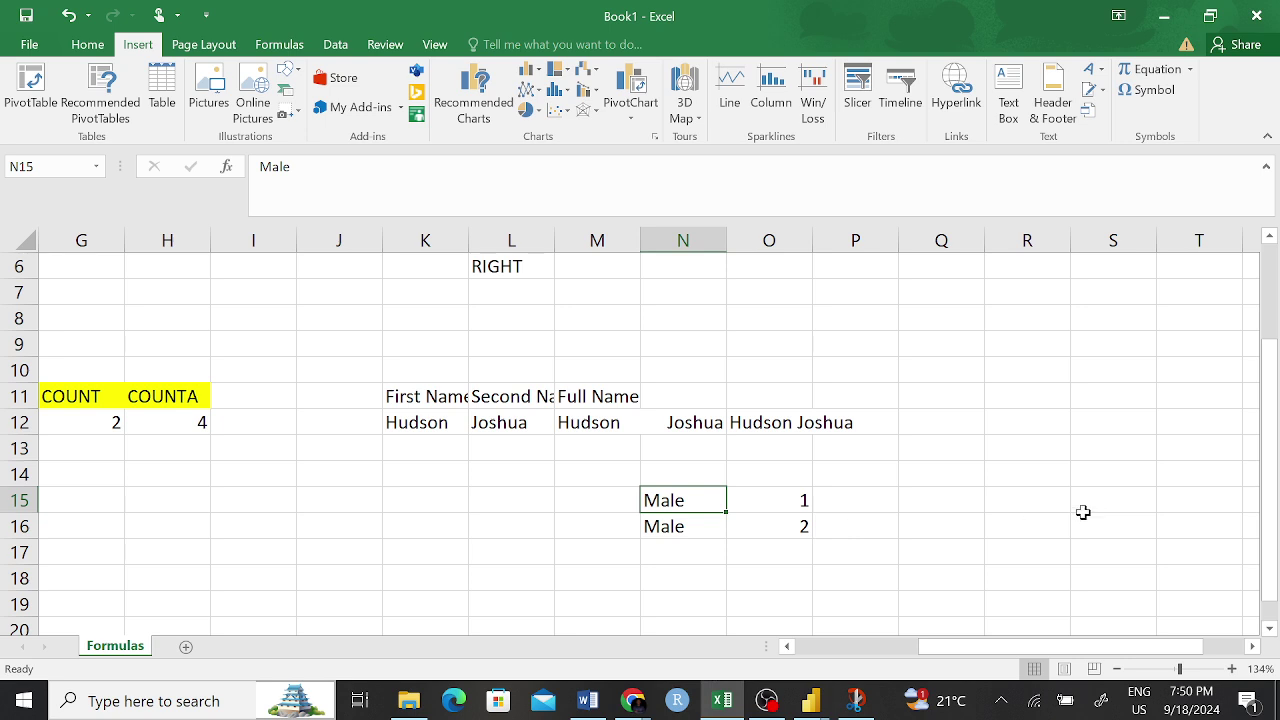
{"action": "left_click", "coordinate": [1027, 448]}
{"action": "left_click", "coordinate": [677, 501]}
{"action": "left_click", "coordinate": [958, 526]}
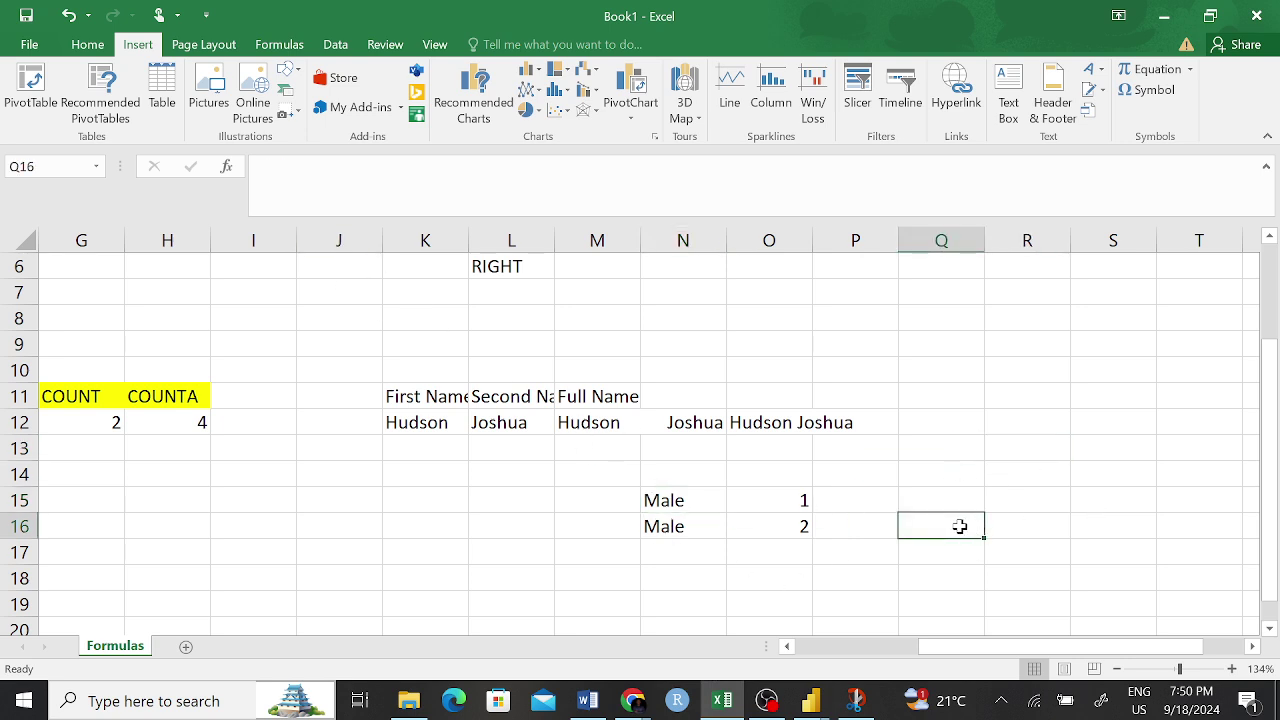
{"action": "scroll", "coordinate": [765, 514], "scroll_direction": "down", "scroll_amount": 4}
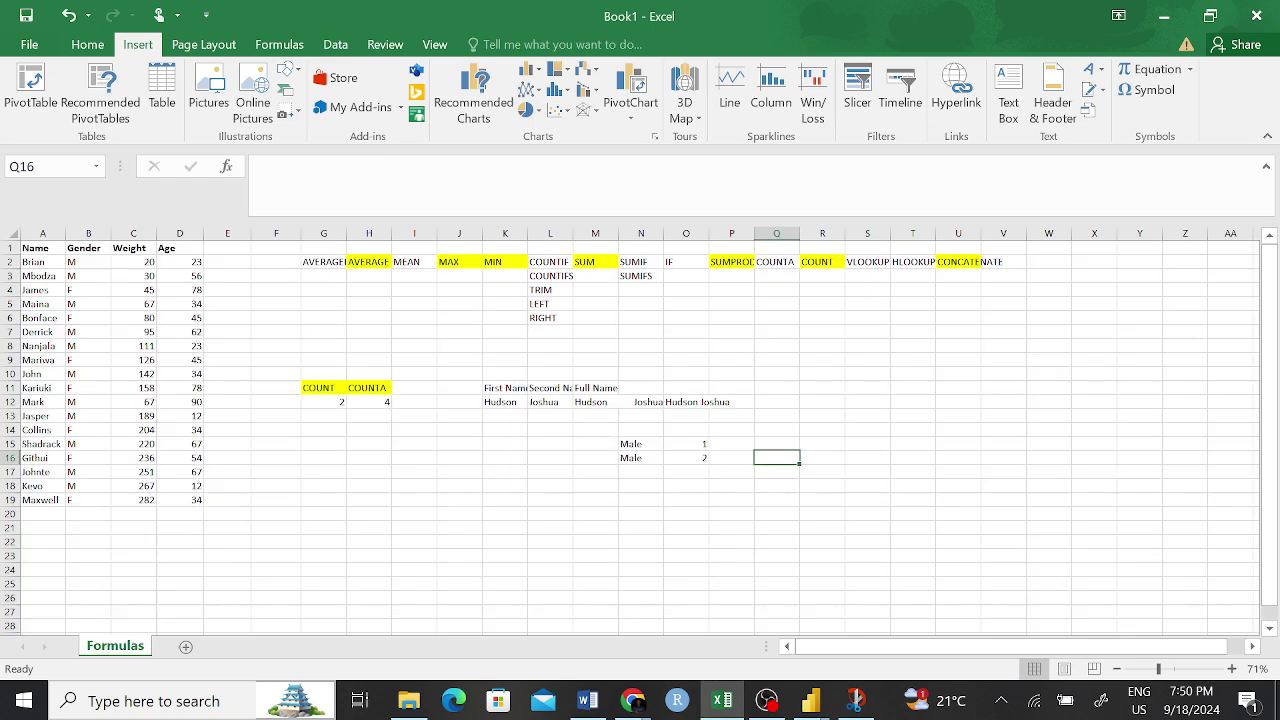
{"action": "left_click", "coordinate": [1175, 669]}
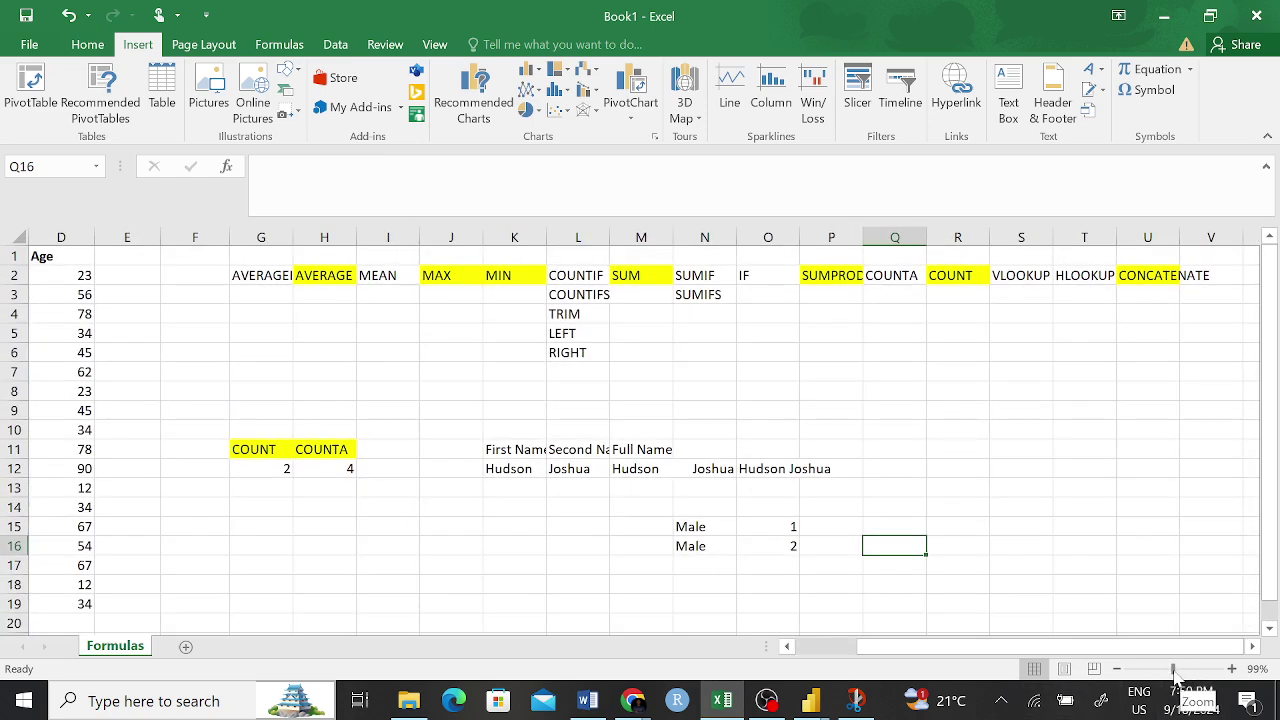
{"action": "left_click", "coordinate": [1177, 670]}
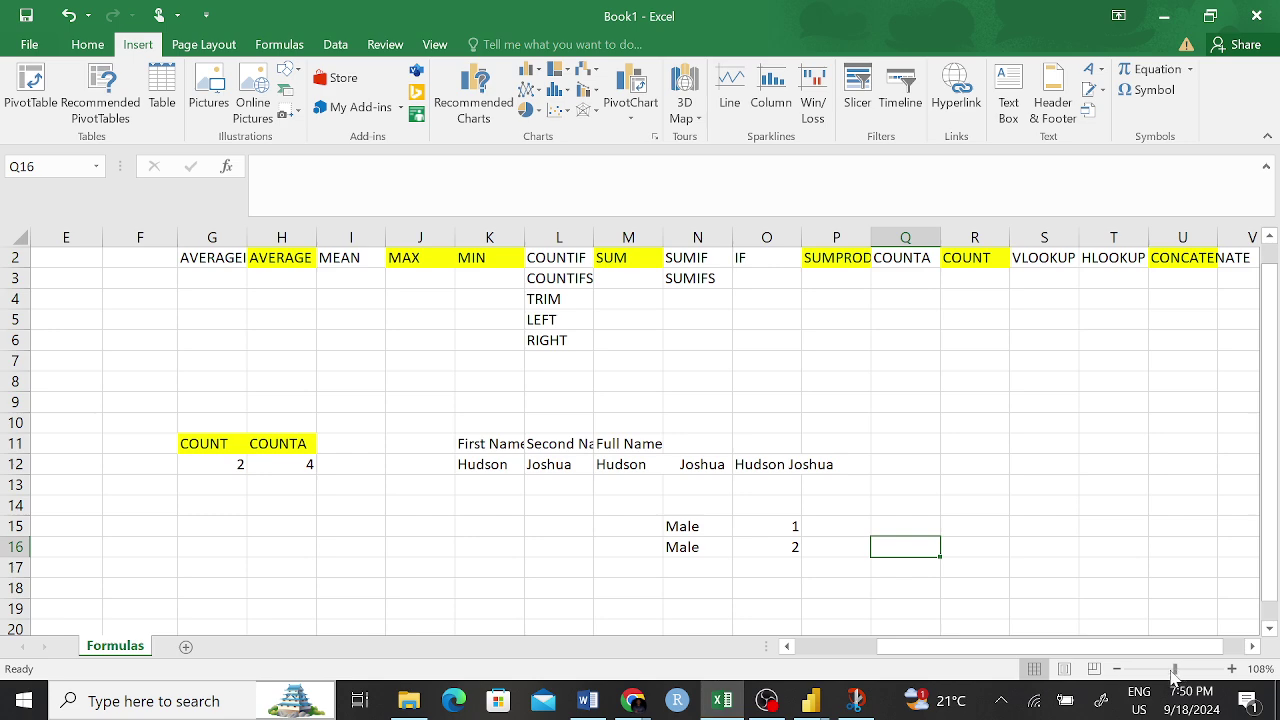
{"action": "left_click", "coordinate": [685, 527]}
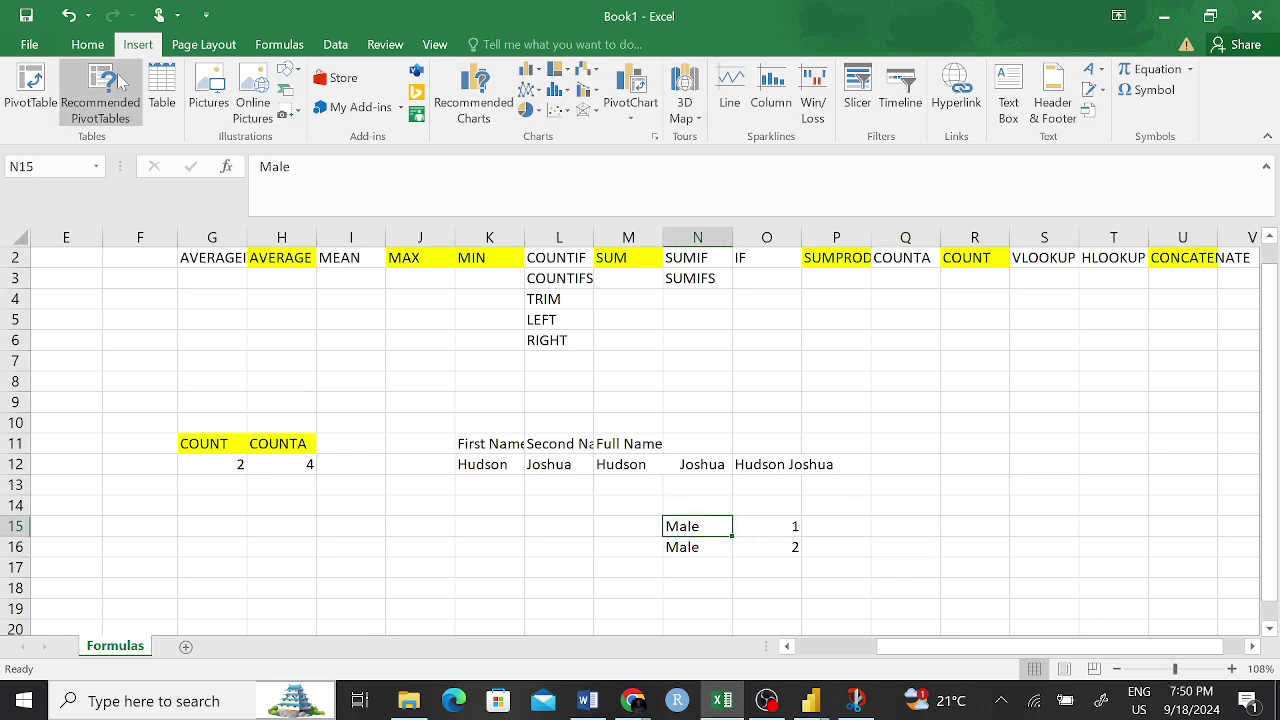
- Set the Male label in N15 to 18-point font size
{"action": "left_click", "coordinate": [90, 44]}
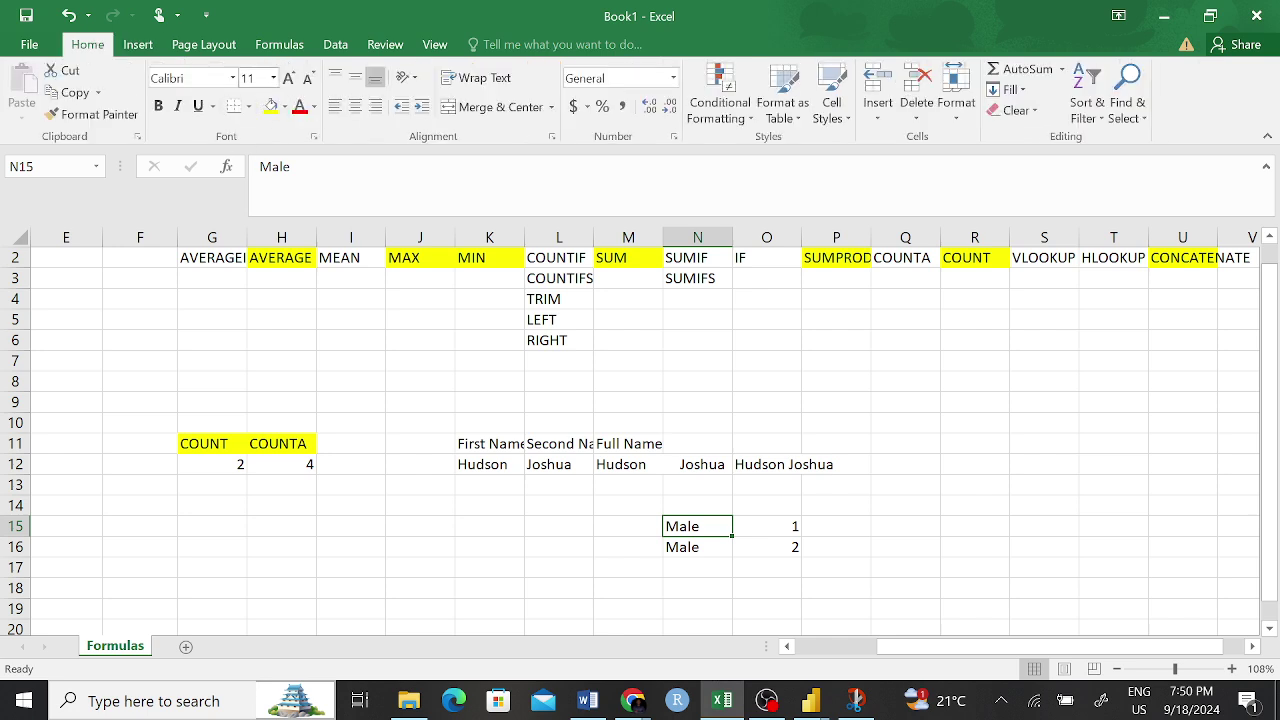
{"action": "left_click", "coordinate": [258, 78]}
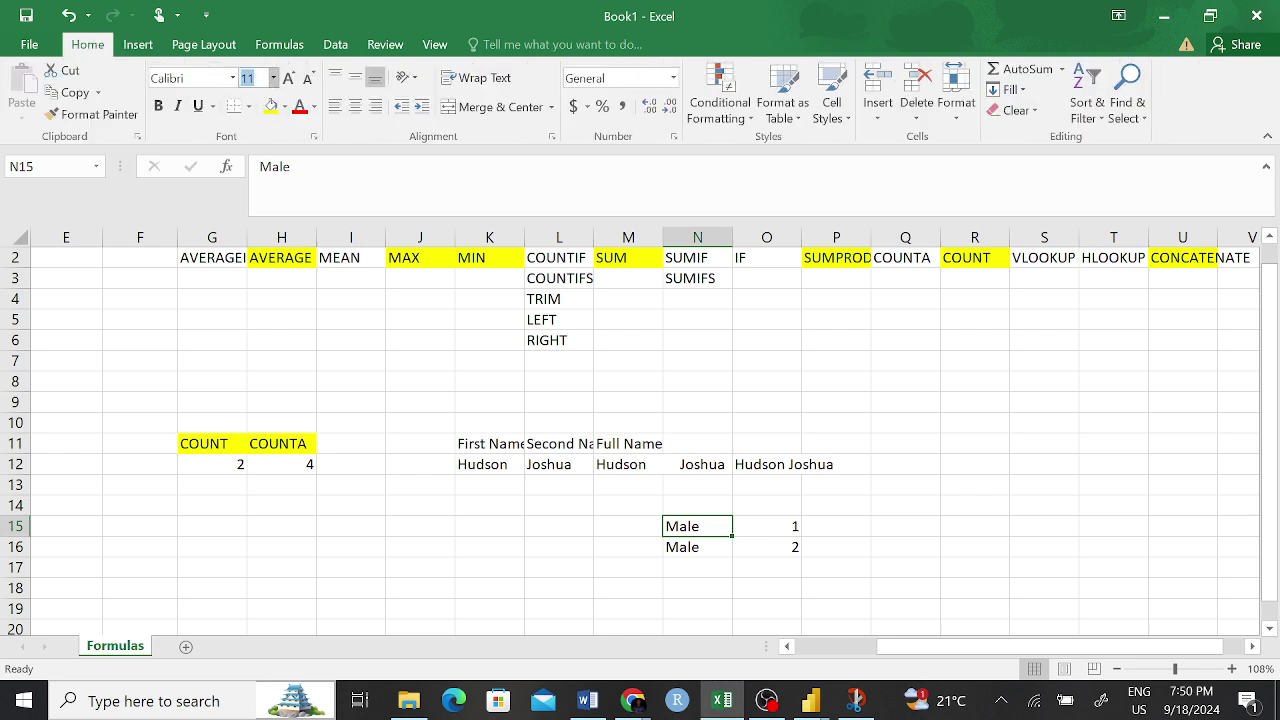
{"action": "left_click", "coordinate": [273, 78]}
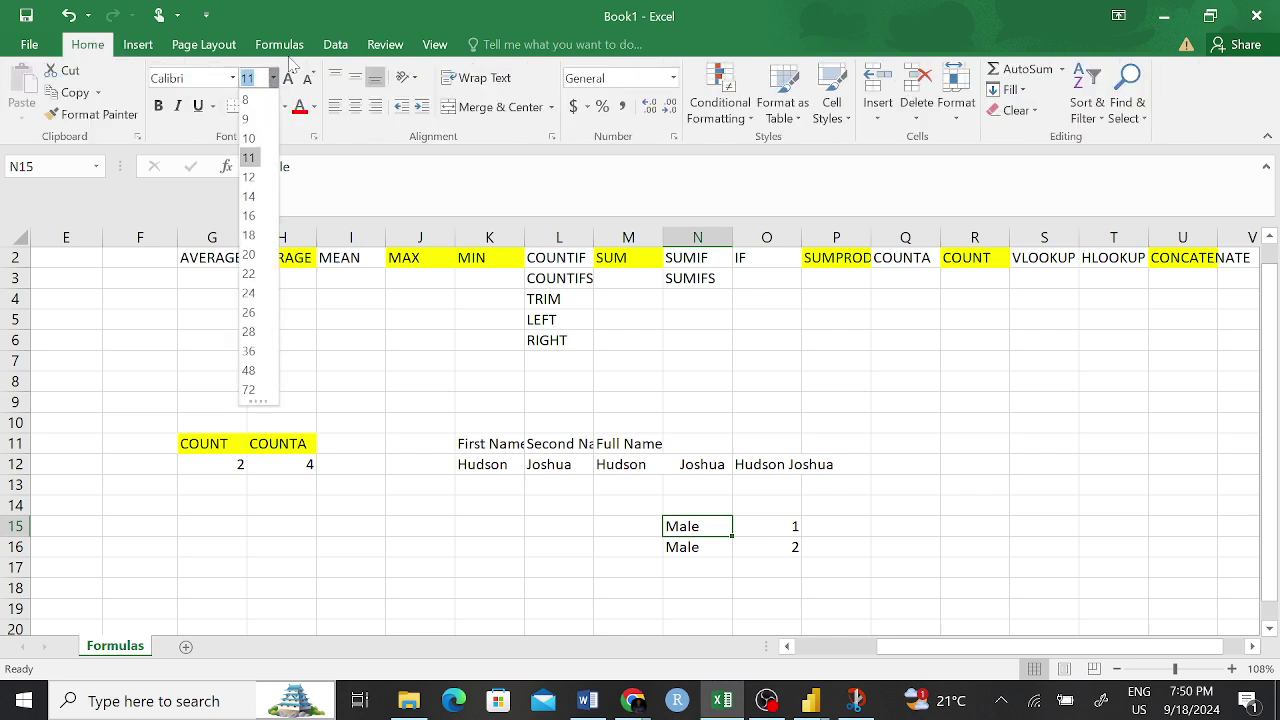
{"action": "left_click", "coordinate": [248, 196]}
{"action": "left_click", "coordinate": [273, 80]}
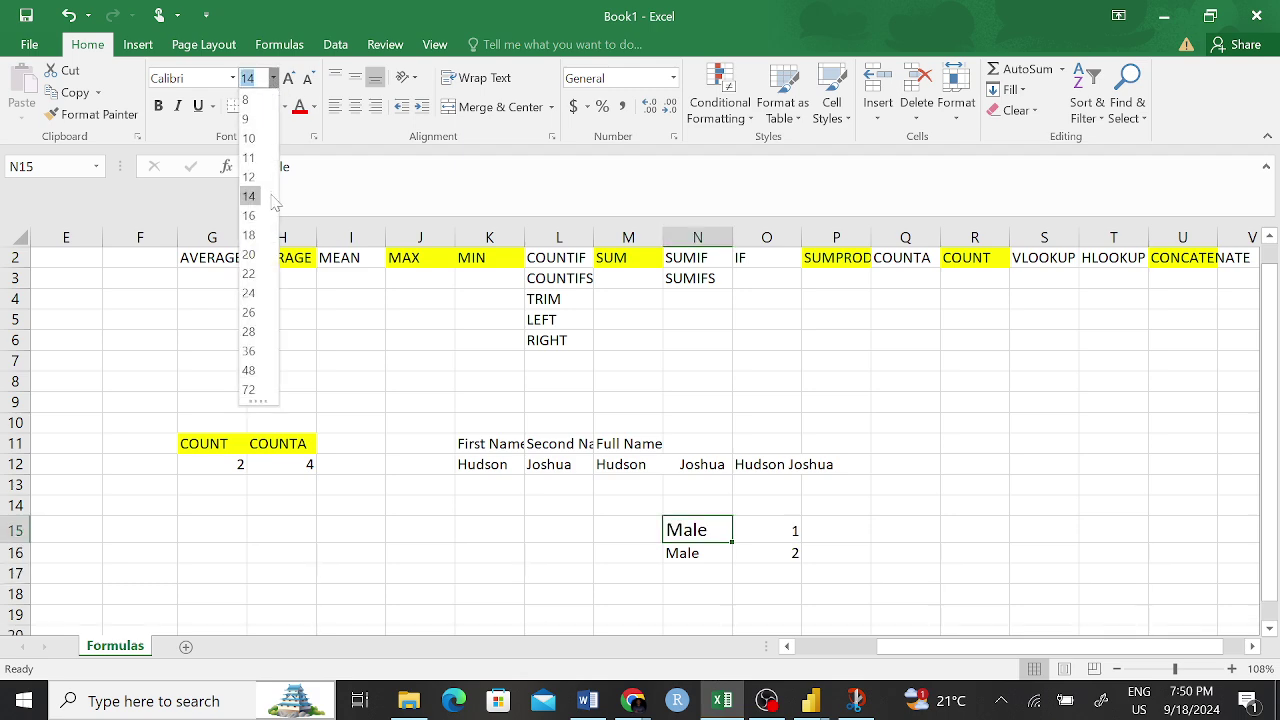
{"action": "left_click", "coordinate": [249, 235]}
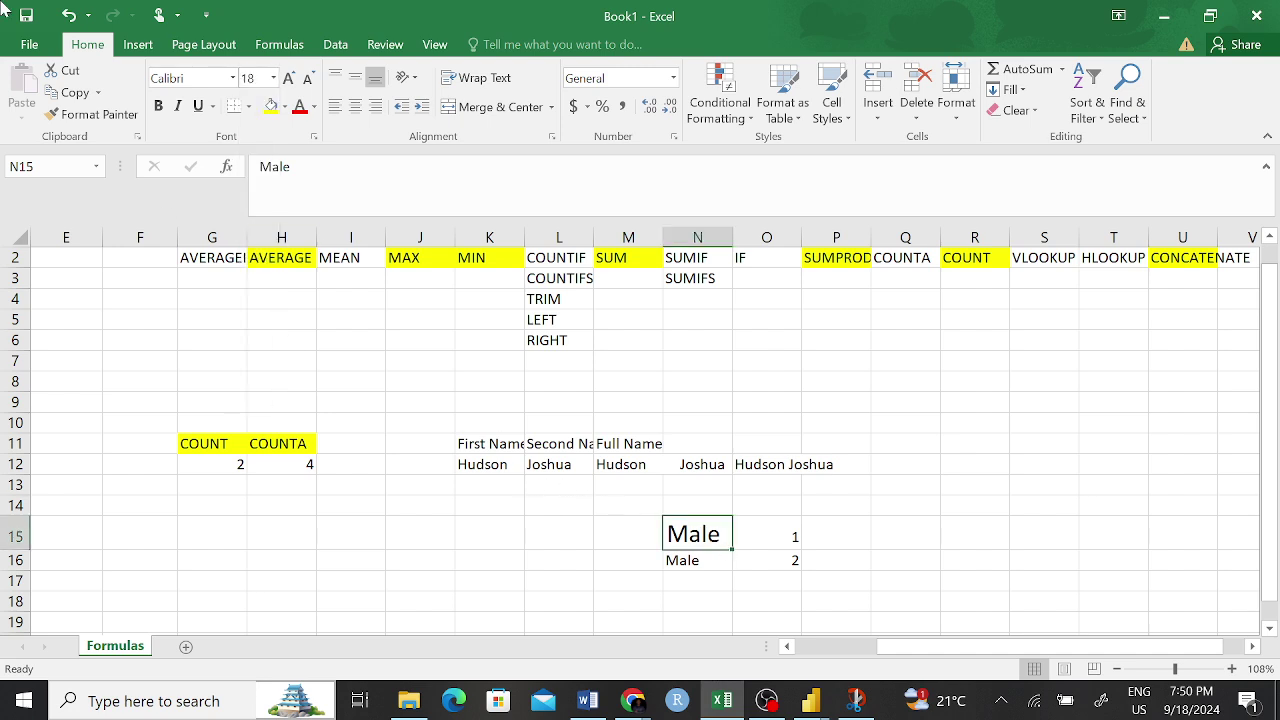
- Copy N15's 18-point formatting to the Male label in N16 with Format Painter
{"action": "left_click", "coordinate": [96, 114]}
{"action": "left_click", "coordinate": [692, 562]}
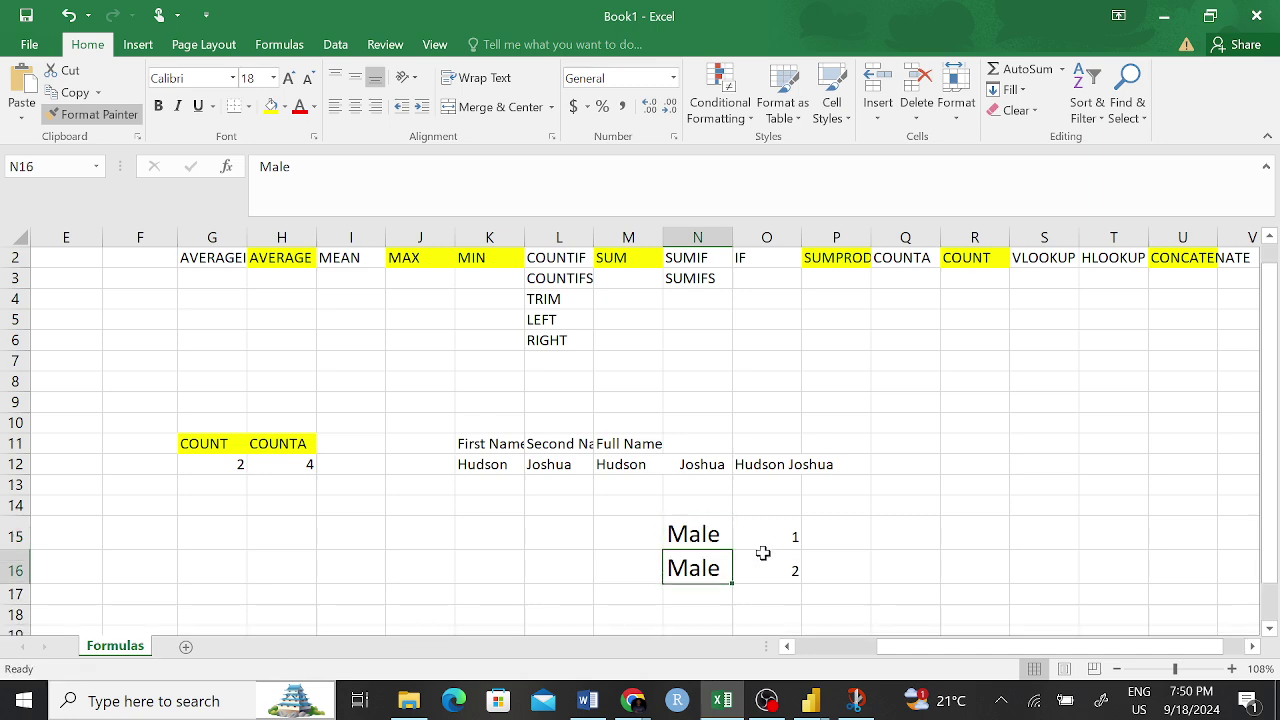
{"action": "left_click", "coordinate": [895, 557]}
{"action": "left_click", "coordinate": [712, 537]}
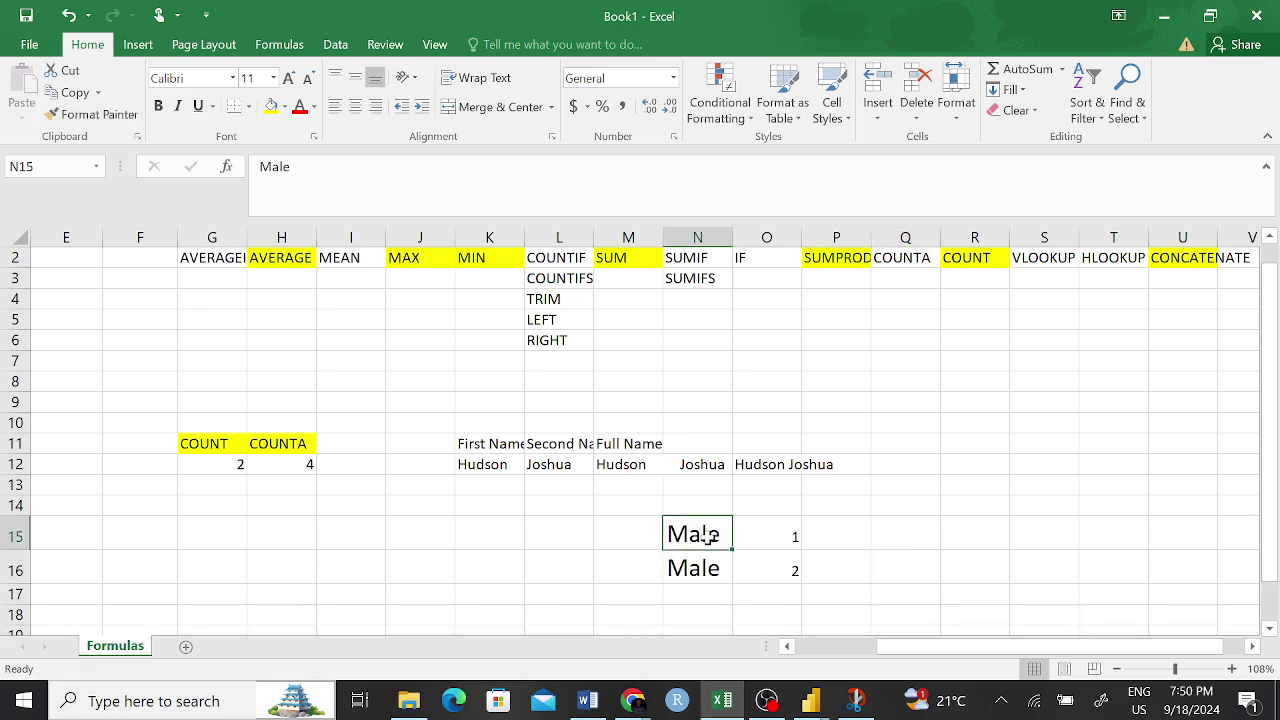
{"action": "left_click_drag", "start_coordinate": [712, 537], "coordinate": [760, 571]}
{"action": "left_click", "coordinate": [868, 535]}
{"action": "left_click", "coordinate": [716, 537]}
- Check the Male labels in N15 and N16 by entering and leaving each cell's edit mode
{"action": "key", "text": "F2"}
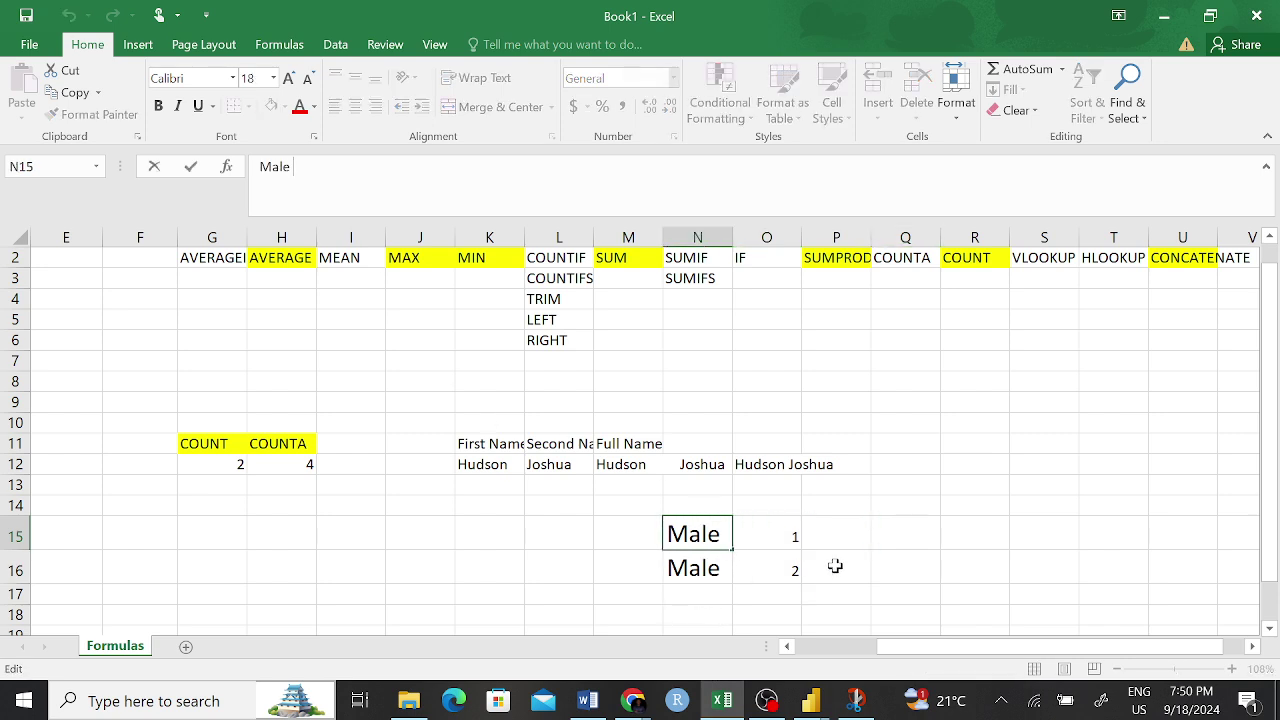
{"action": "left_click", "coordinate": [836, 522]}
{"action": "left_click", "coordinate": [694, 568]}
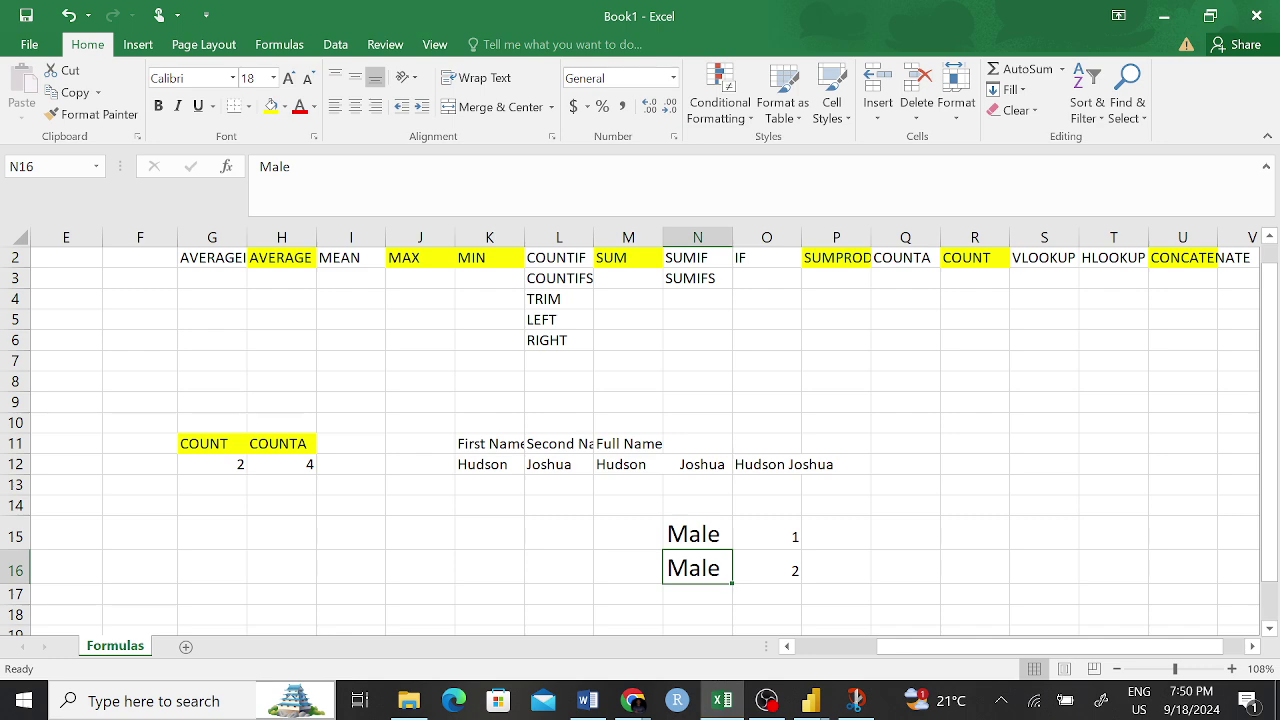
{"action": "key", "text": "F2"}
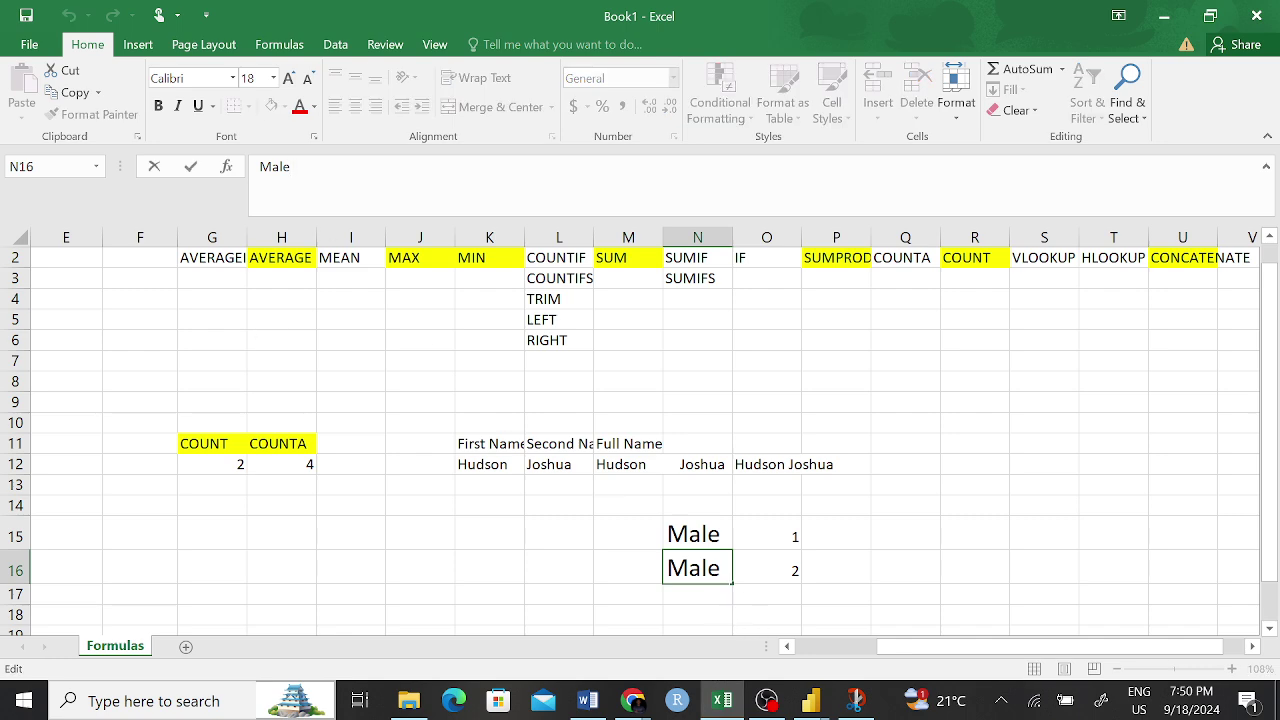
{"action": "left_click", "coordinate": [718, 530]}
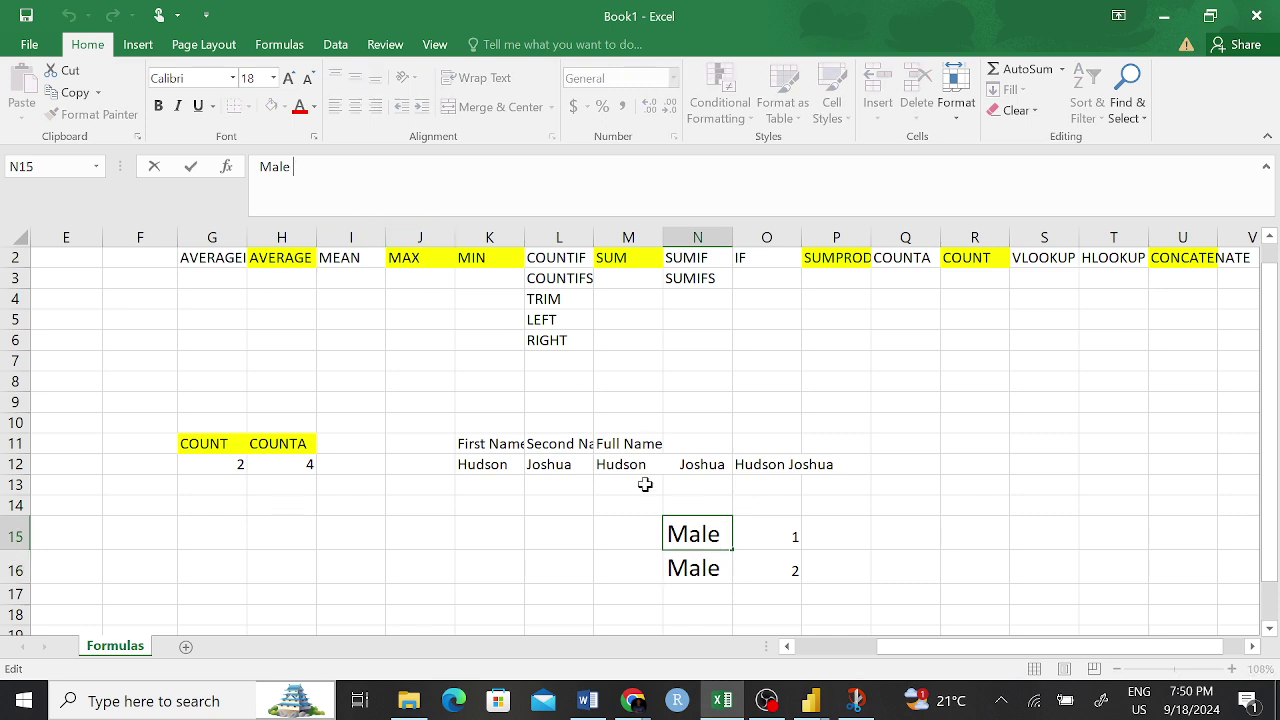
{"action": "left_click", "coordinate": [832, 486]}
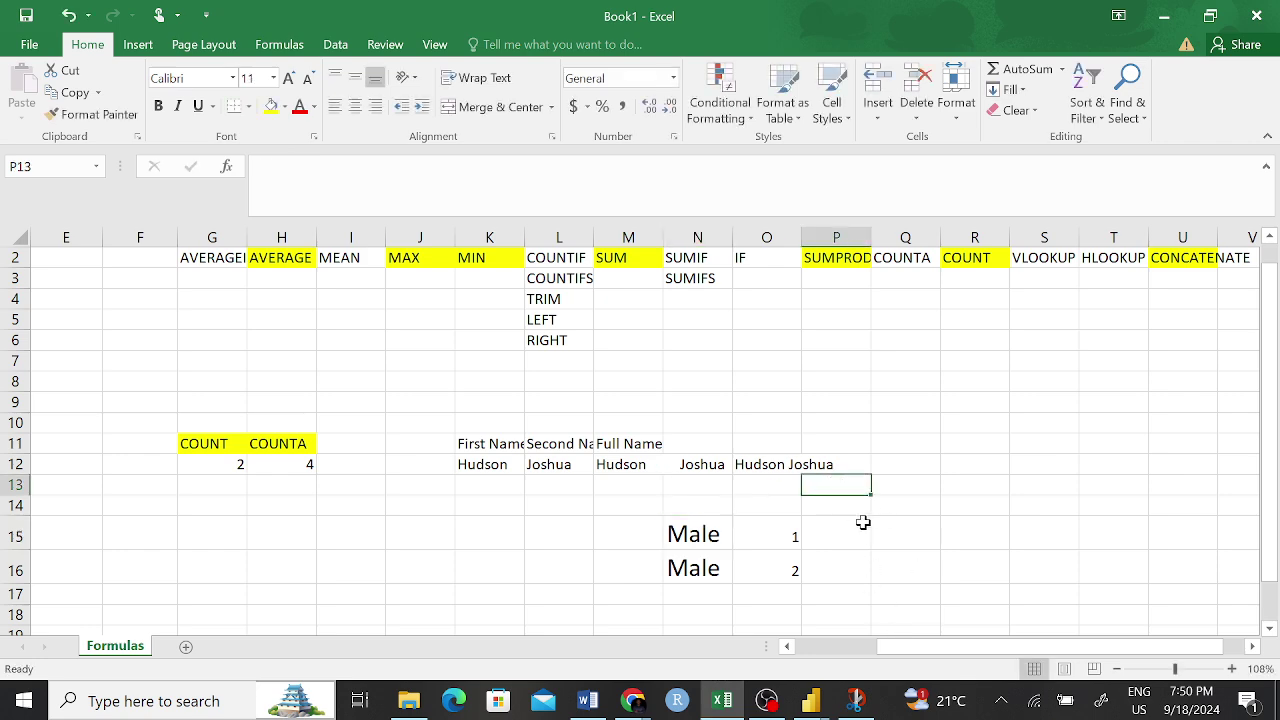
- Select the labels and values in N15:O16 as the chart data
{"action": "left_click_drag", "start_coordinate": [680, 531], "coordinate": [792, 572]}
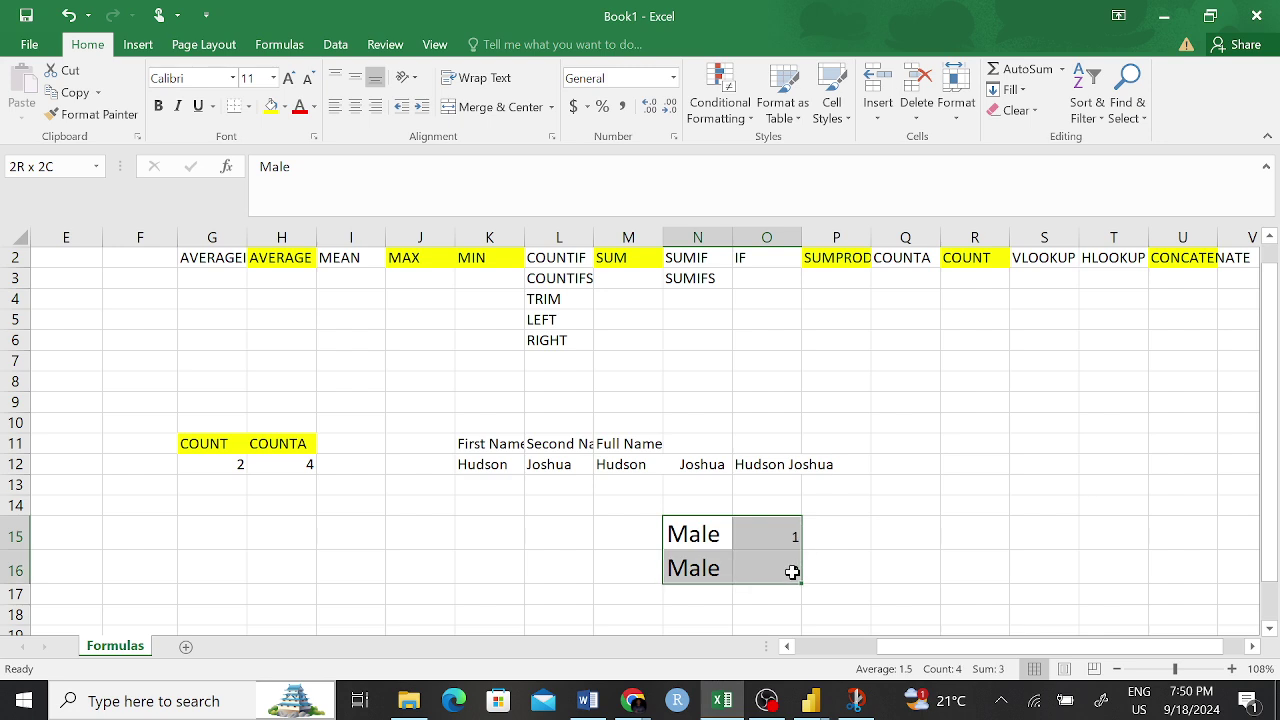
{"action": "left_click", "coordinate": [792, 571]}
{"action": "left_click", "coordinate": [949, 479]}
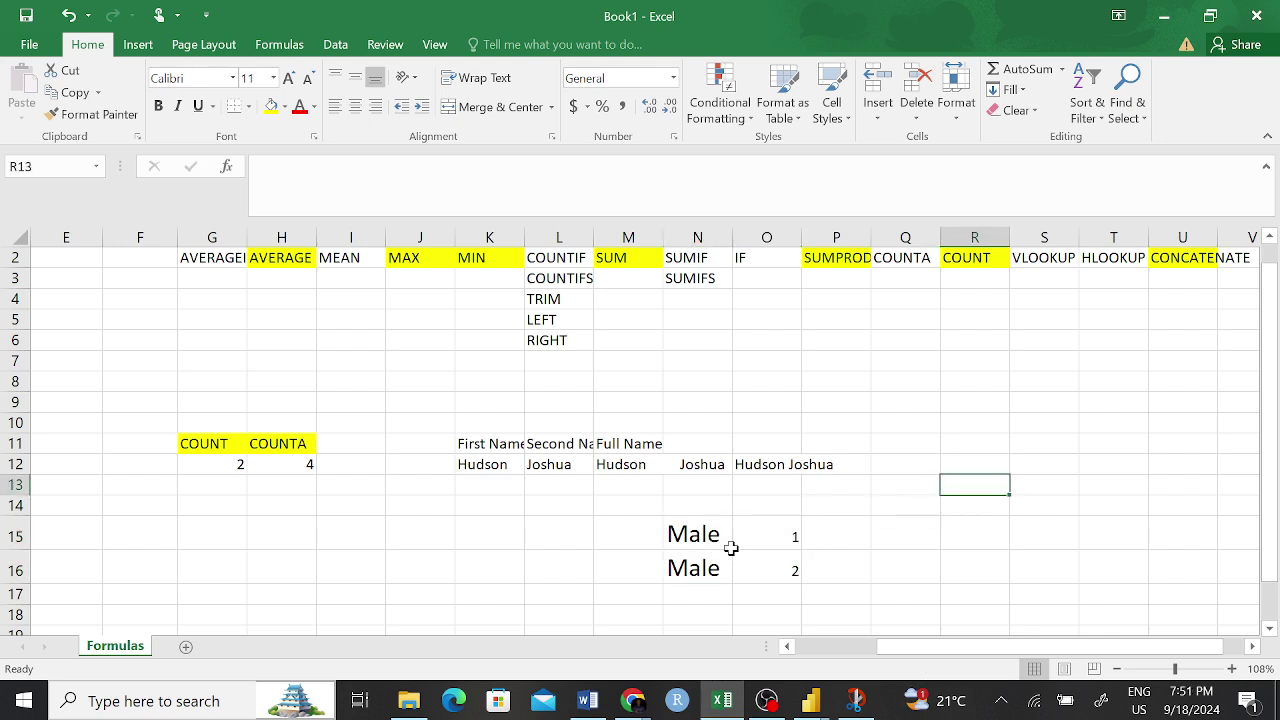
{"action": "left_click_drag", "start_coordinate": [725, 540], "coordinate": [761, 549]}
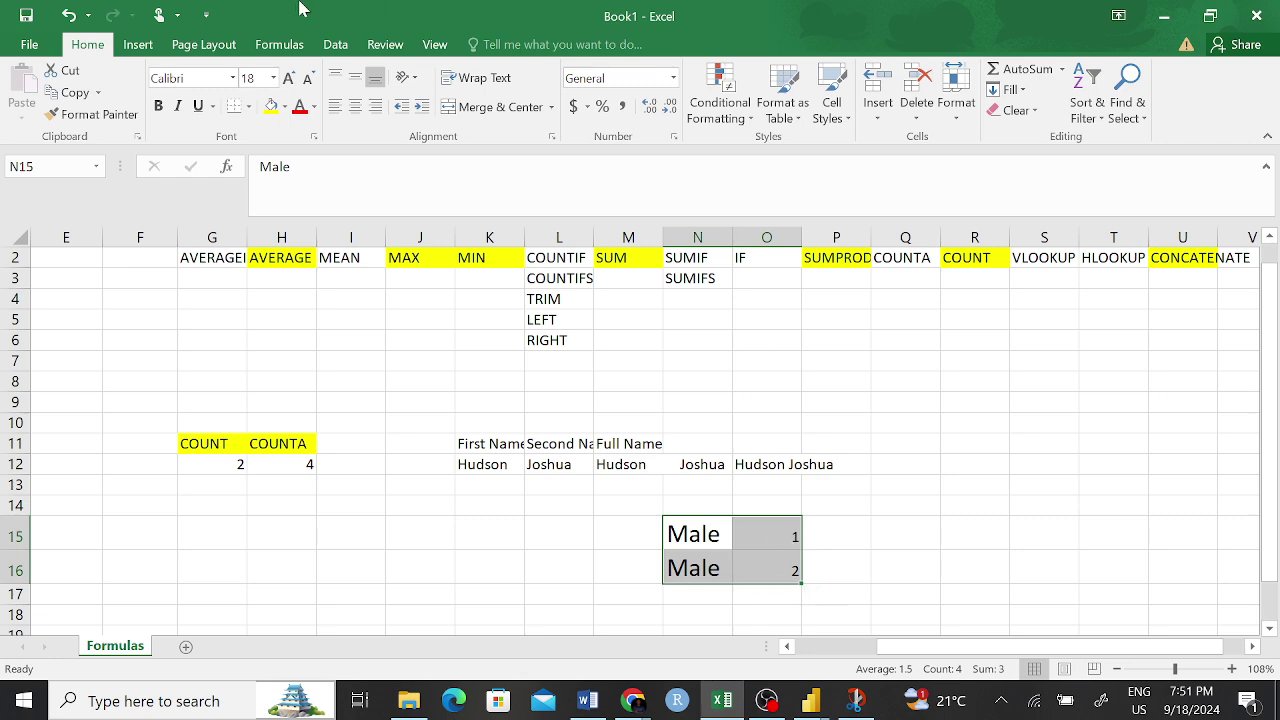
- Insert a clustered column chart of N15:O16 from Recommended Charts
{"action": "left_click", "coordinate": [140, 44]}
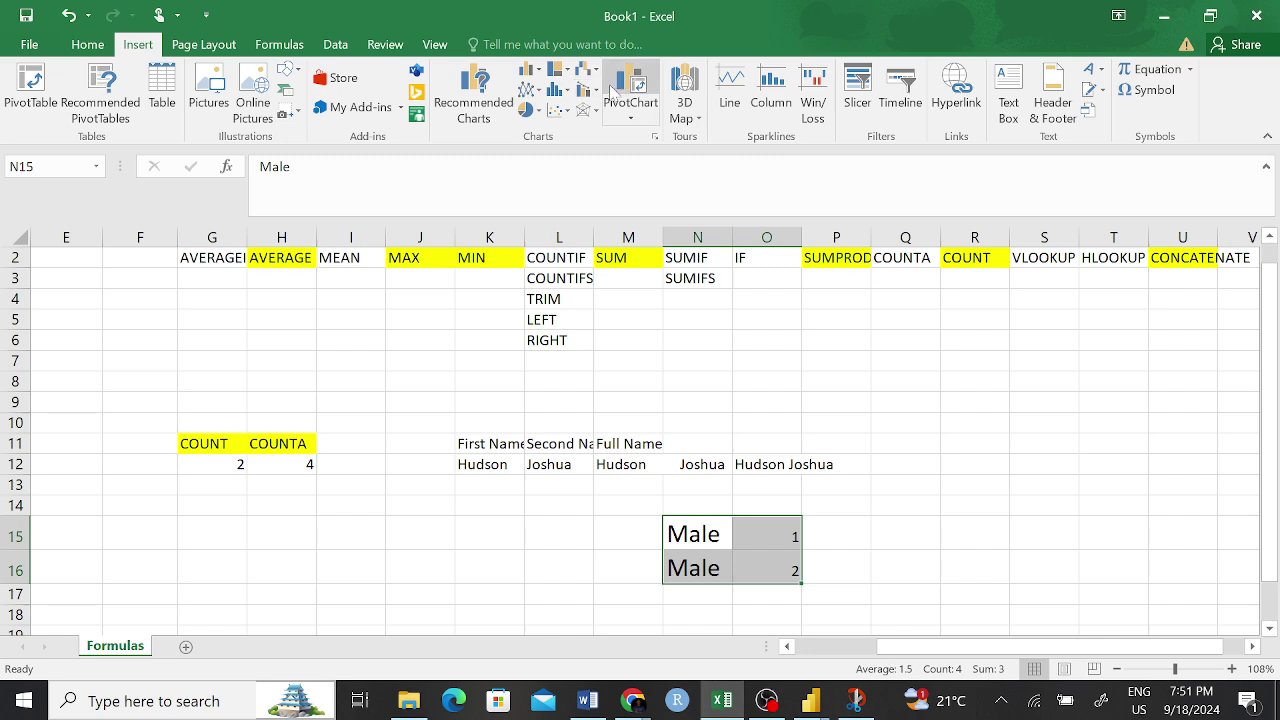
{"action": "left_click", "coordinate": [473, 95]}
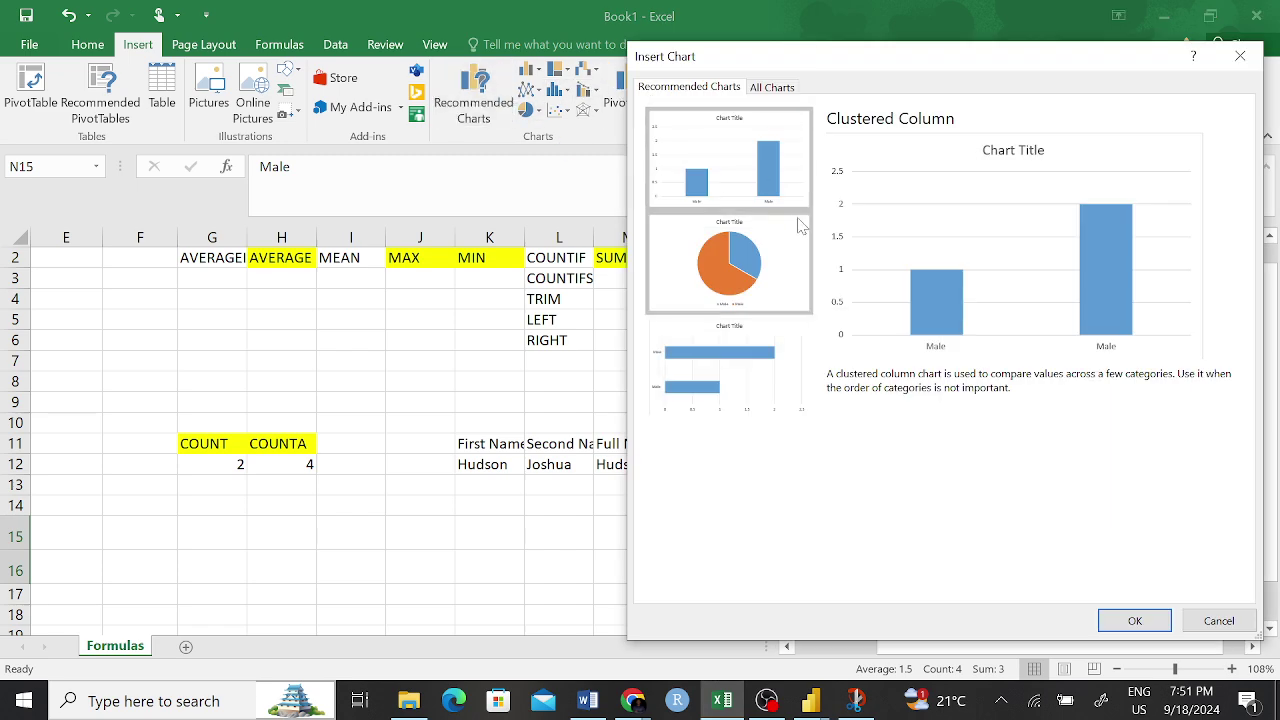
{"action": "left_click", "coordinate": [1145, 618]}
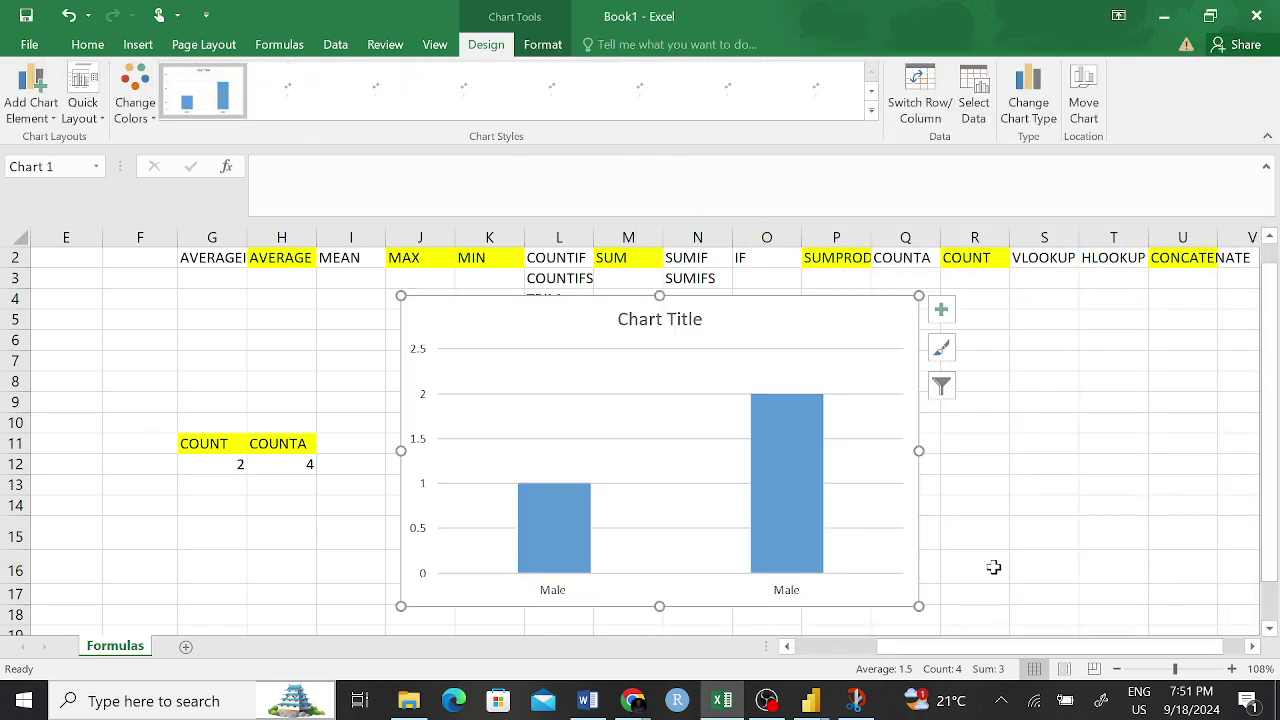
- Move the chart to the left, beside the data
{"action": "left_click", "coordinate": [646, 383]}
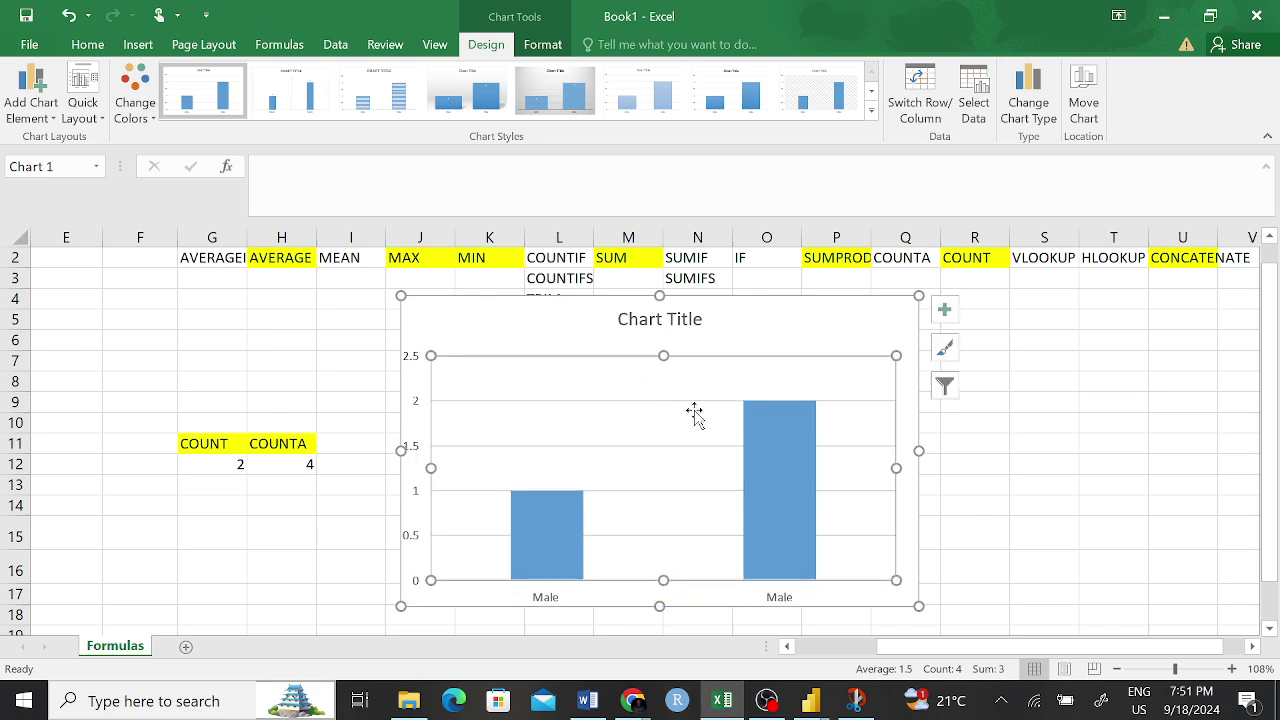
{"action": "left_click_drag", "start_coordinate": [803, 314], "coordinate": [531, 320]}
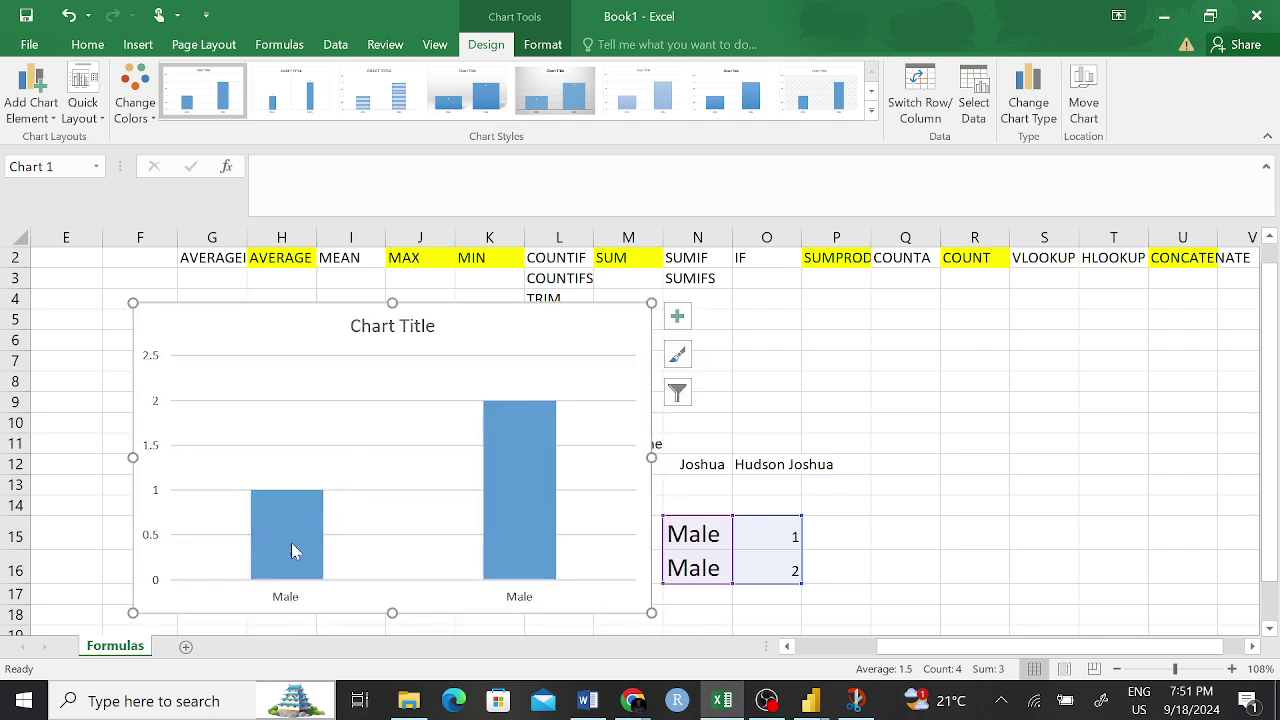
{"action": "mouse_move", "coordinate": [545, 578]}
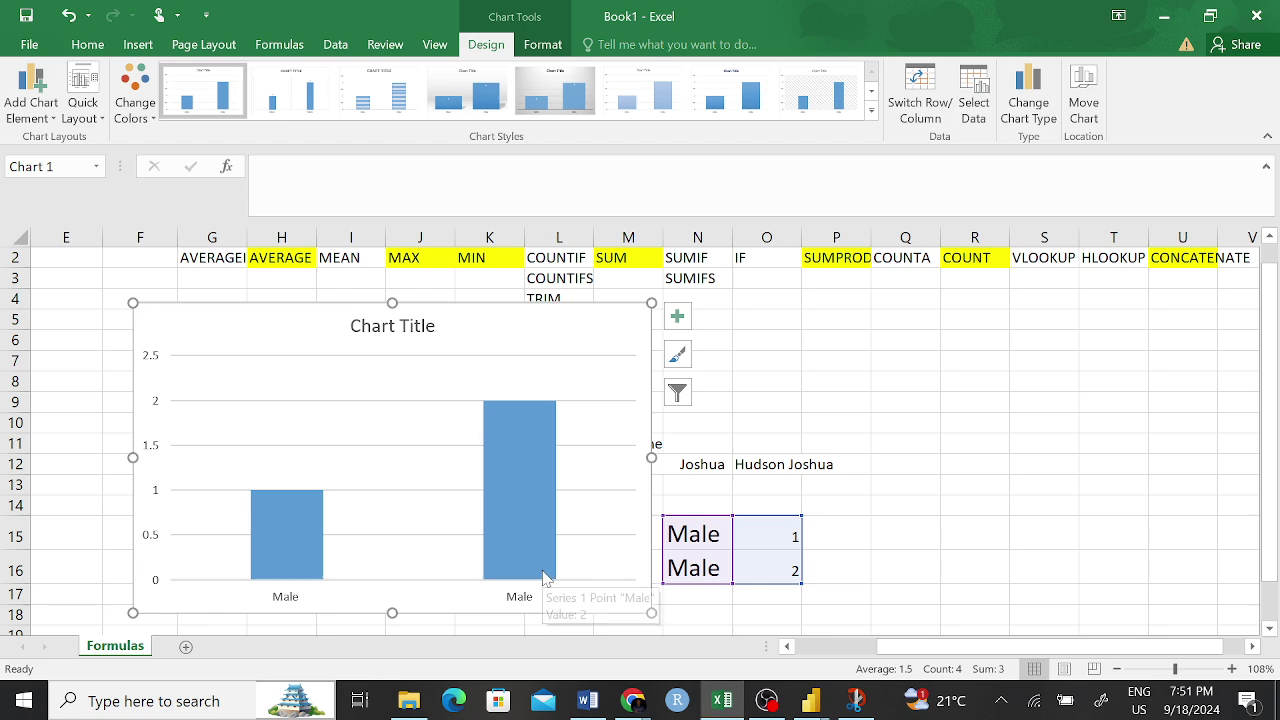
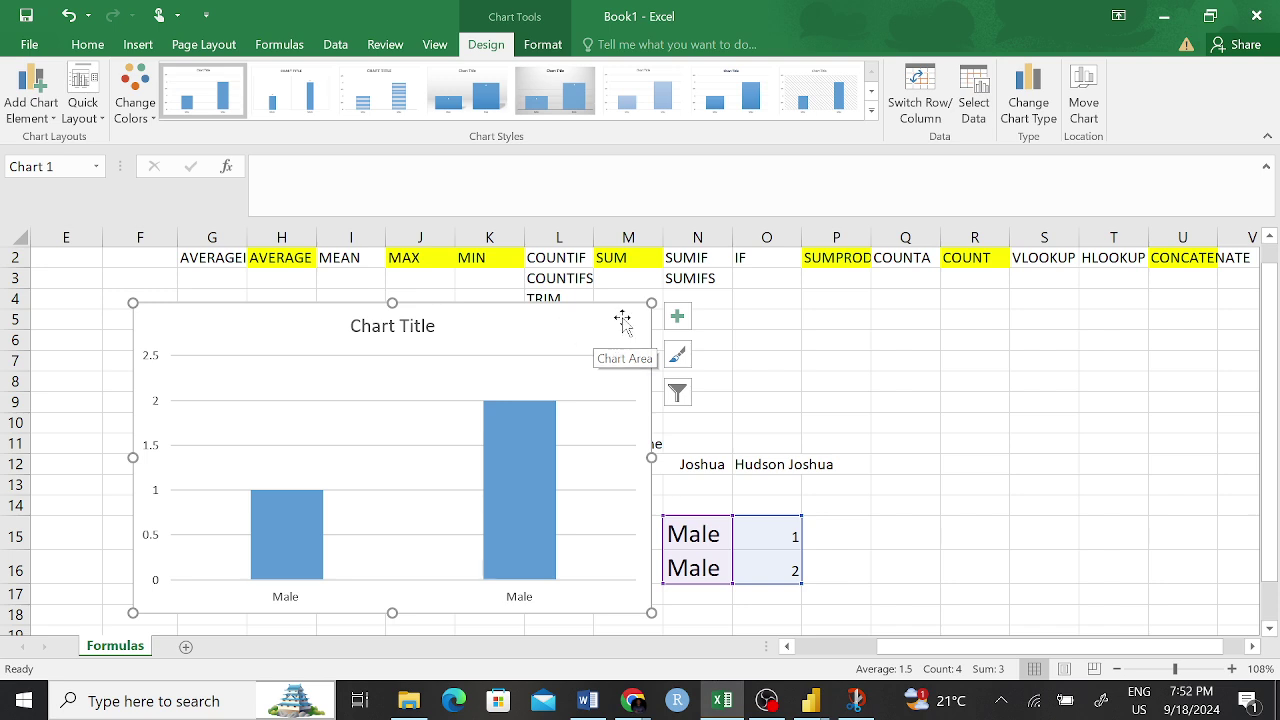
- Drag the Male column chart further left so the Full Name header and row 12 names show
{"action": "left_click_drag", "start_coordinate": [621, 315], "coordinate": [539, 340]}
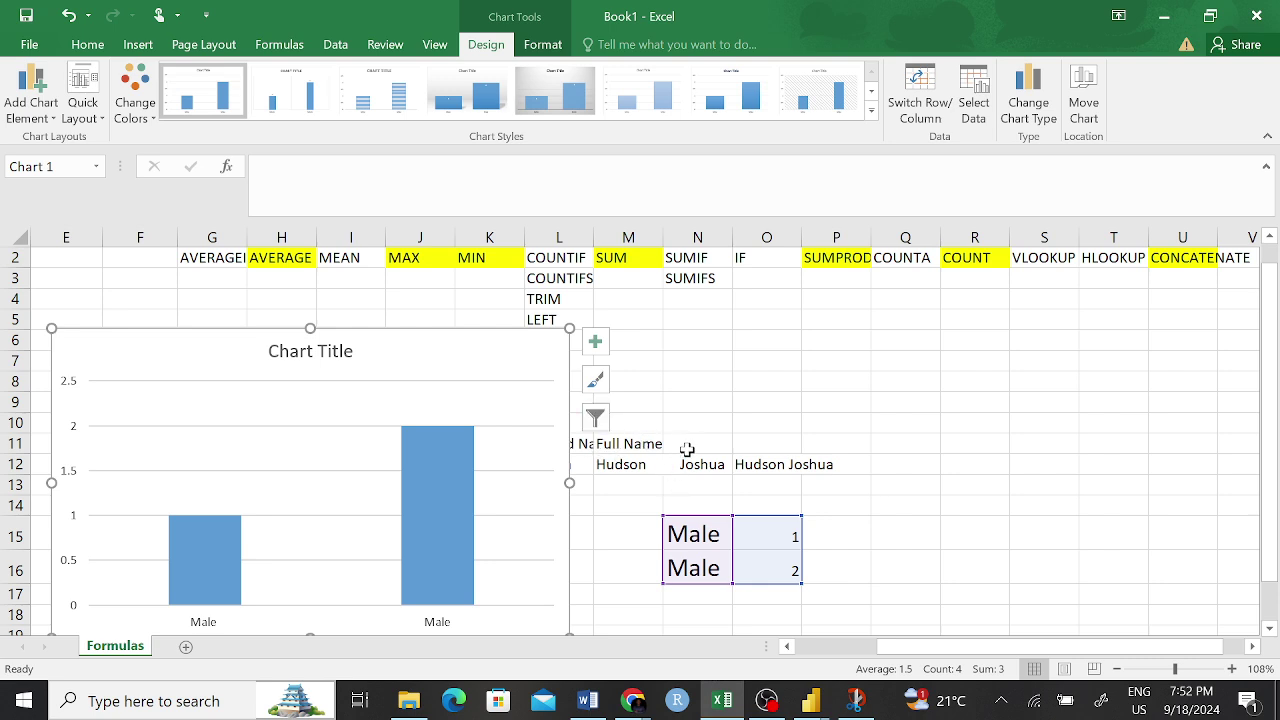
{"action": "left_click_drag", "start_coordinate": [503, 340], "coordinate": [520, 330]}
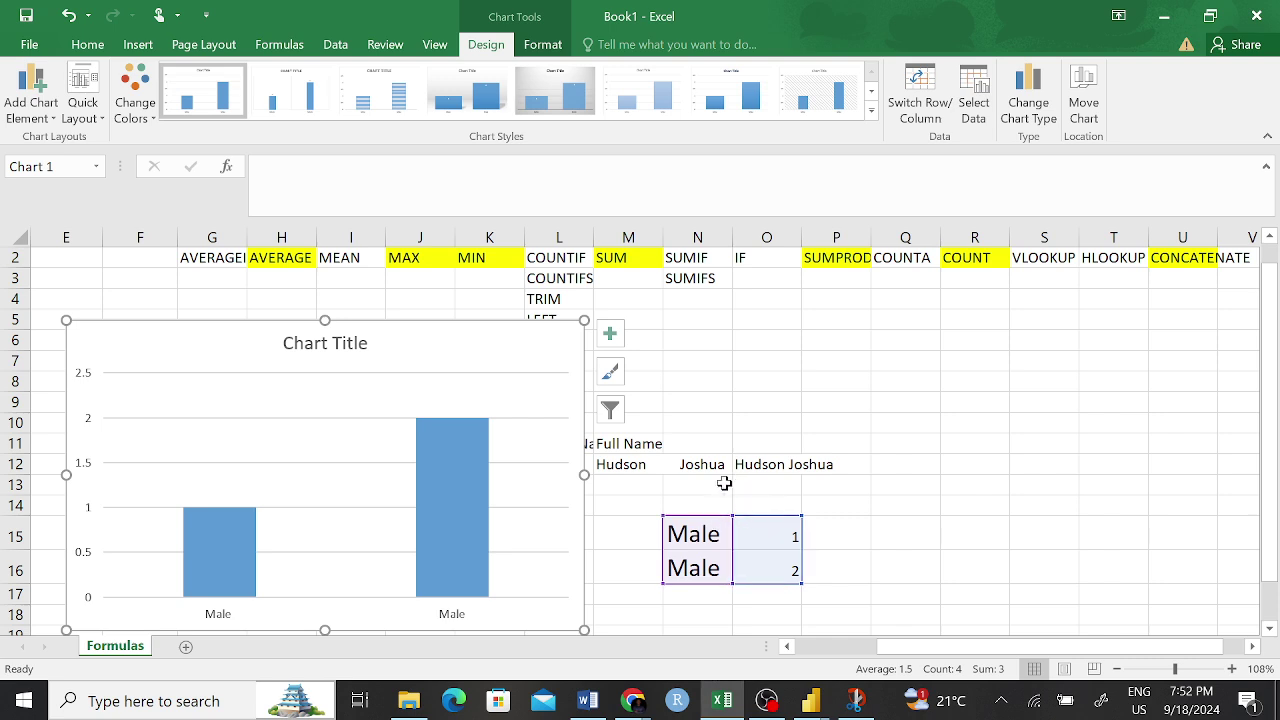
{"action": "left_click", "coordinate": [724, 483]}
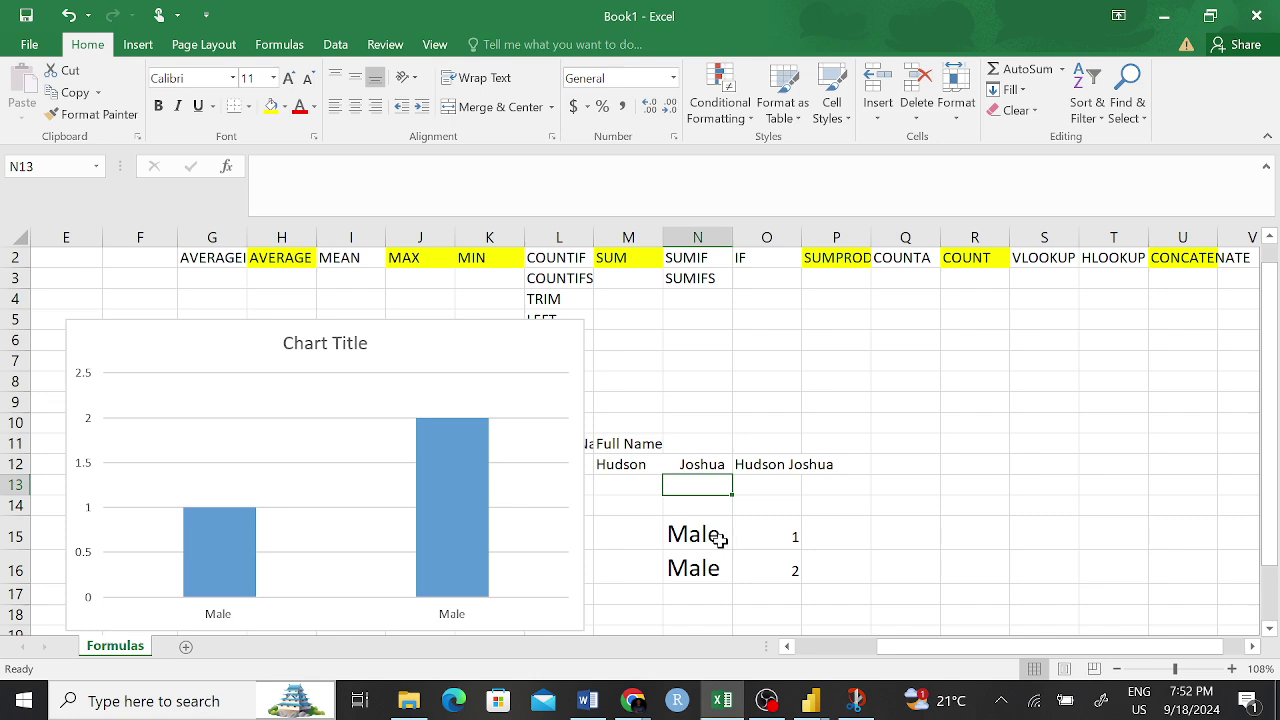
- Inspect the two Male cells and the chart's source data
{"action": "left_click", "coordinate": [719, 538]}
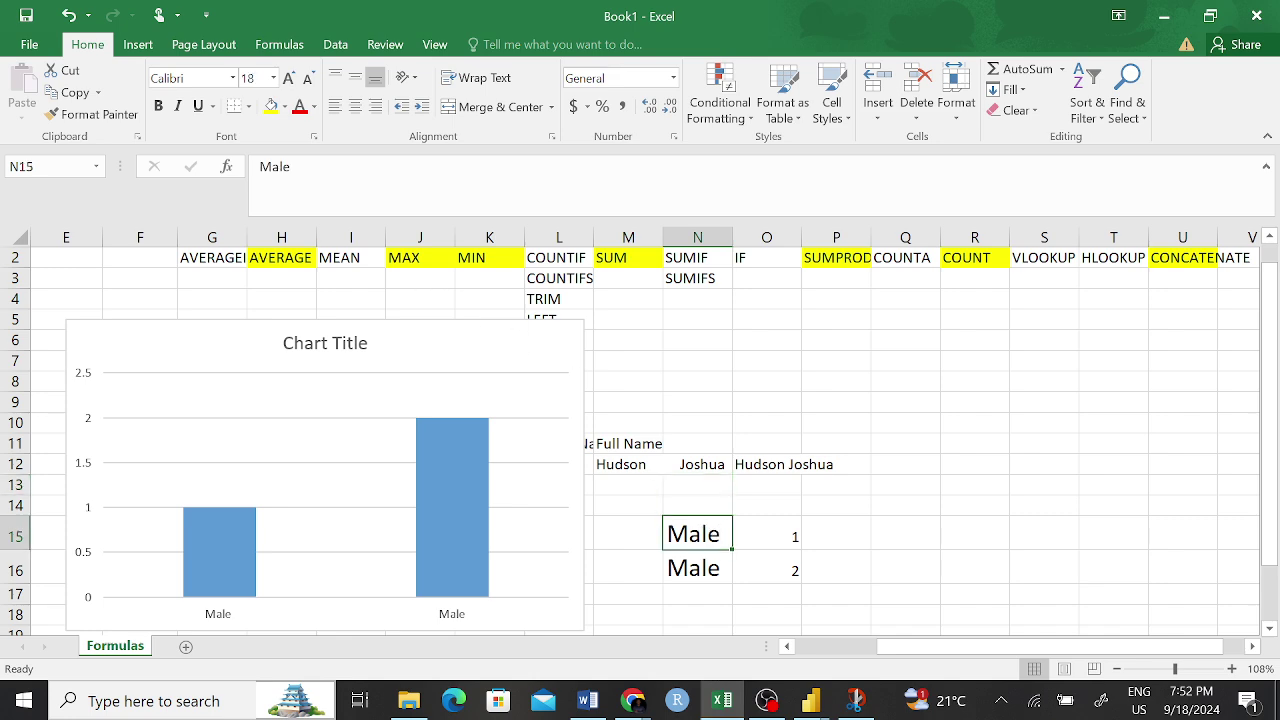
{"action": "left_click", "coordinate": [340, 195]}
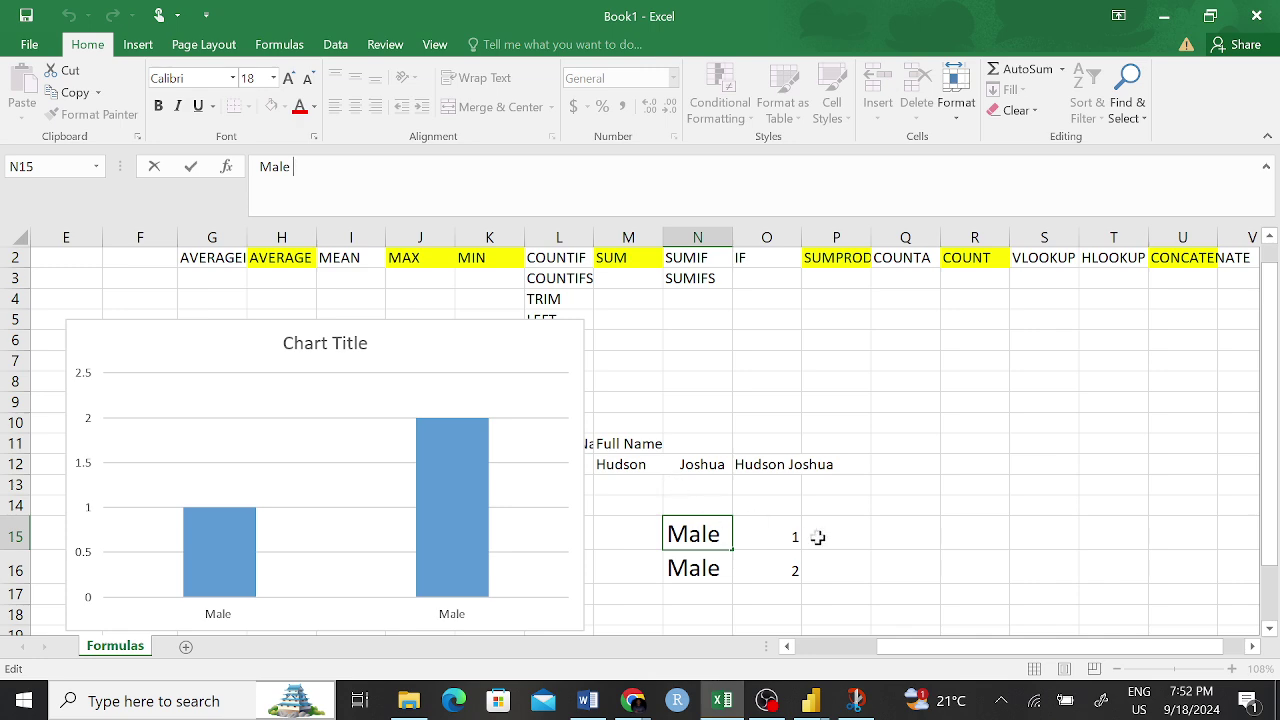
{"action": "left_click", "coordinate": [934, 511]}
{"action": "left_click", "coordinate": [705, 530]}
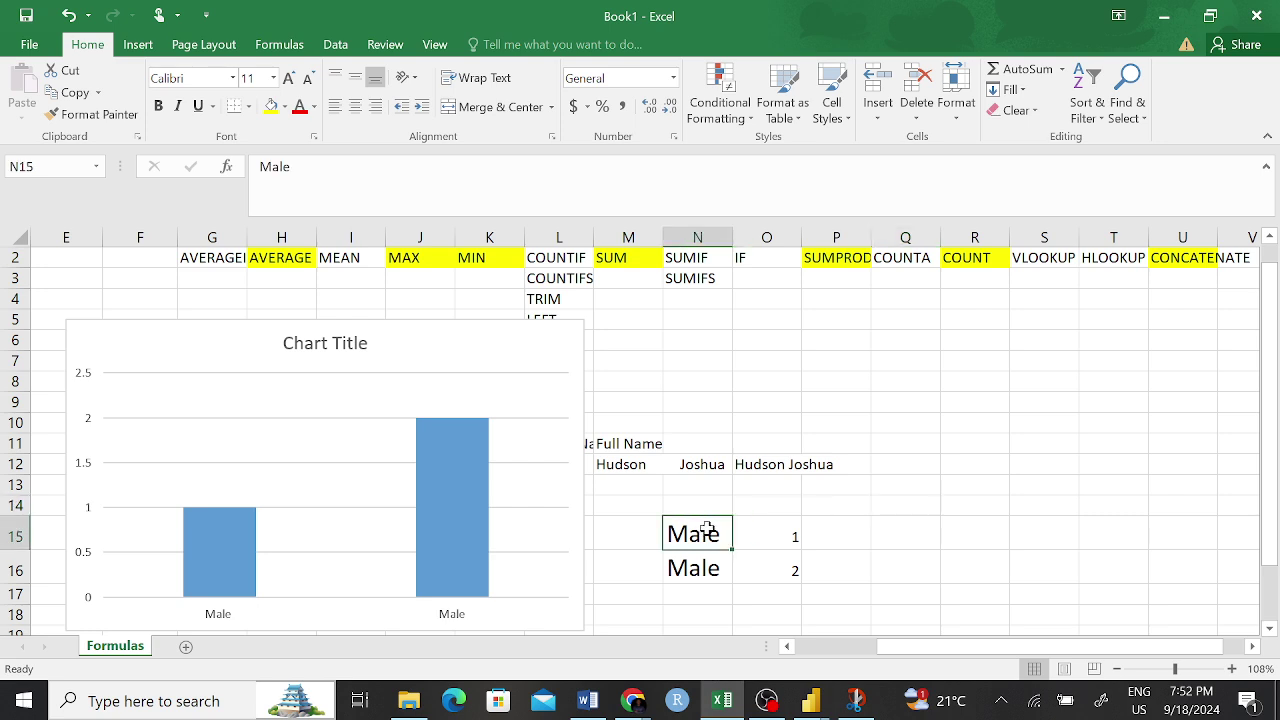
{"action": "left_click", "coordinate": [702, 563]}
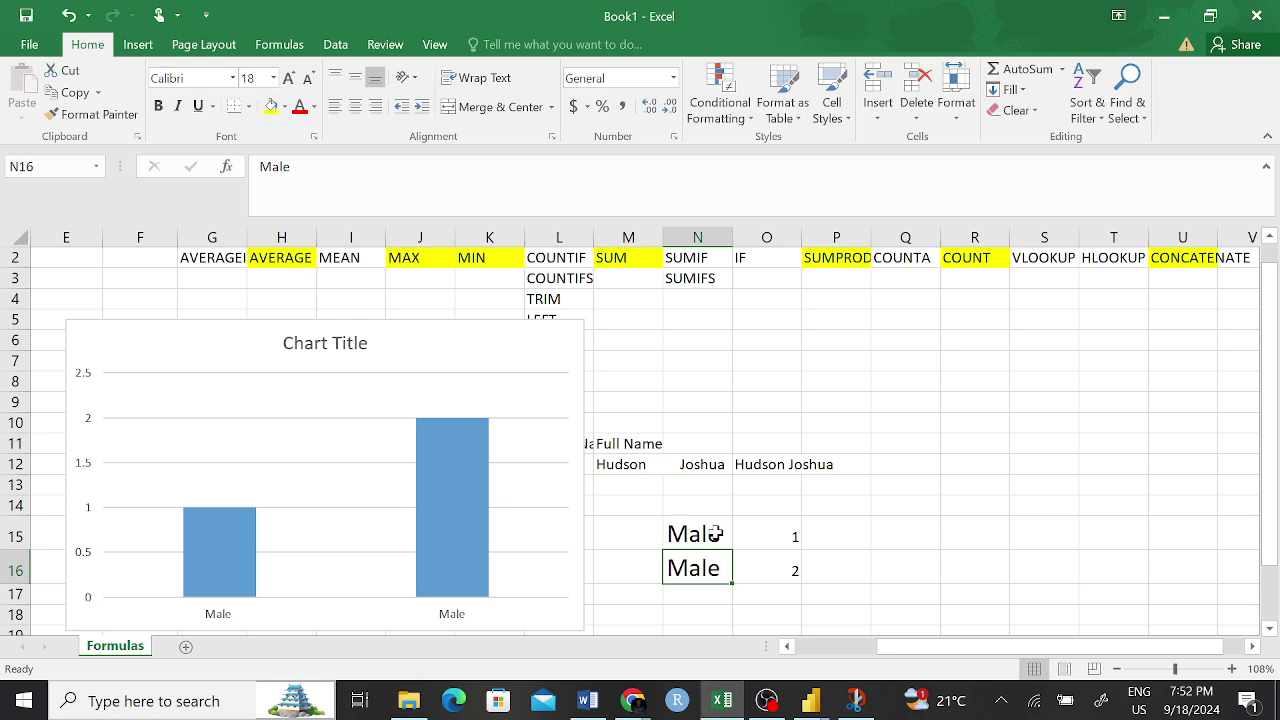
{"action": "left_click", "coordinate": [705, 531]}
{"action": "left_click", "coordinate": [722, 563]}
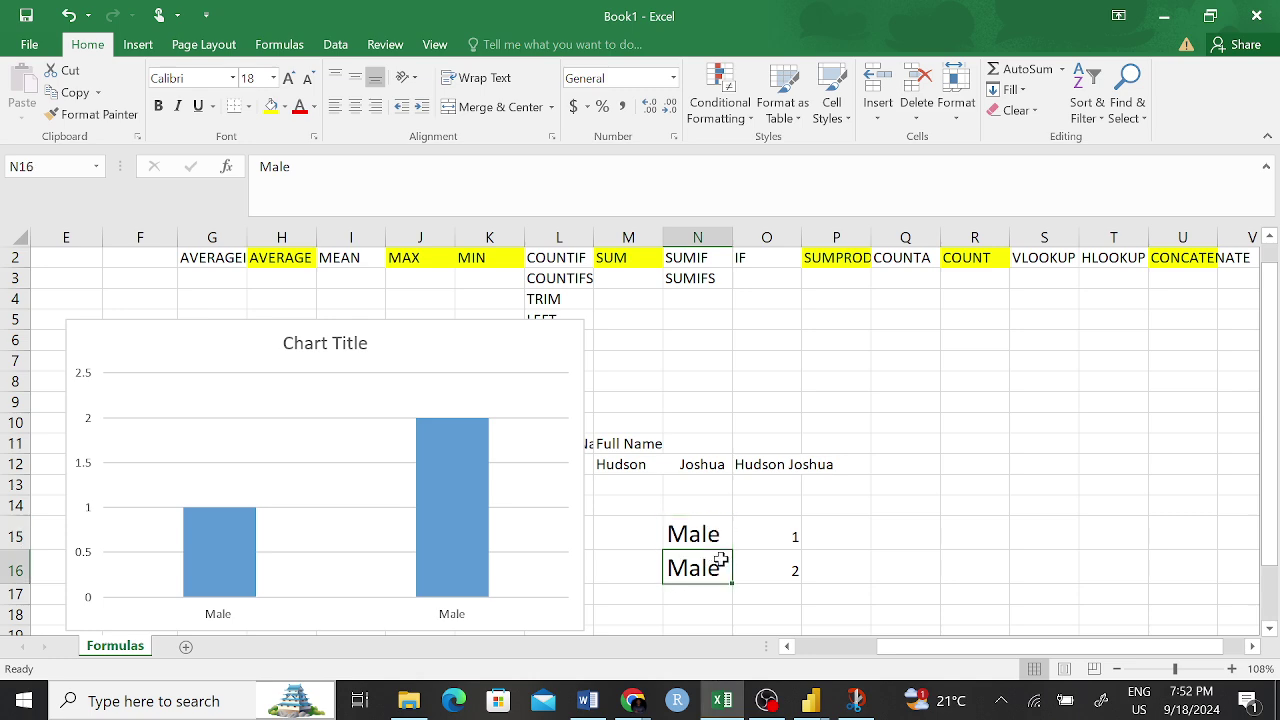
{"action": "left_click", "coordinate": [530, 345]}
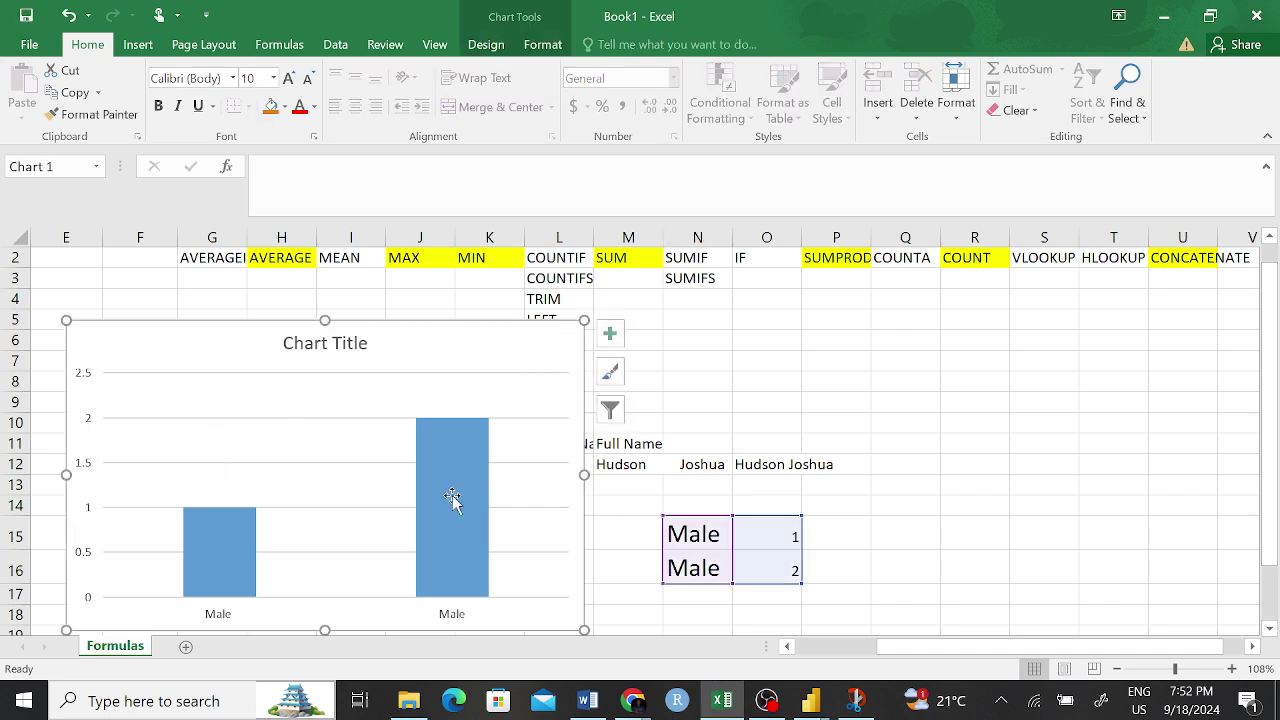
{"action": "left_click", "coordinate": [668, 545]}
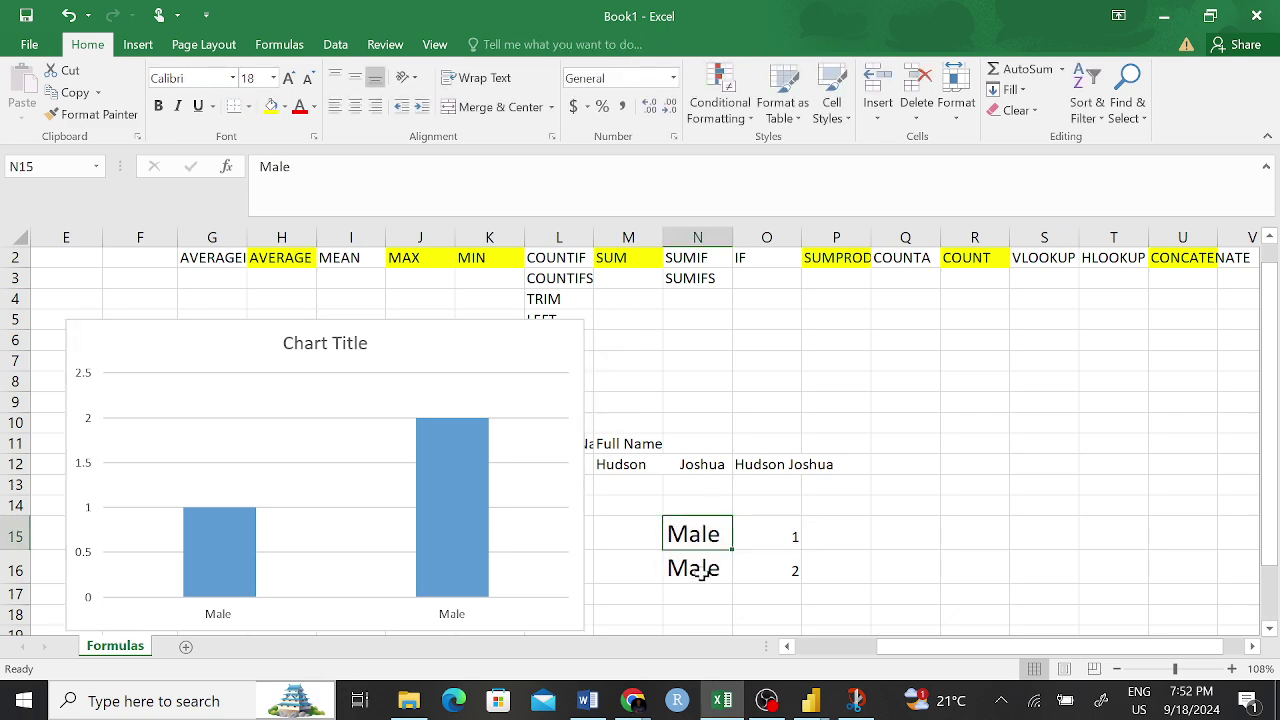
{"action": "left_click", "coordinate": [696, 568]}
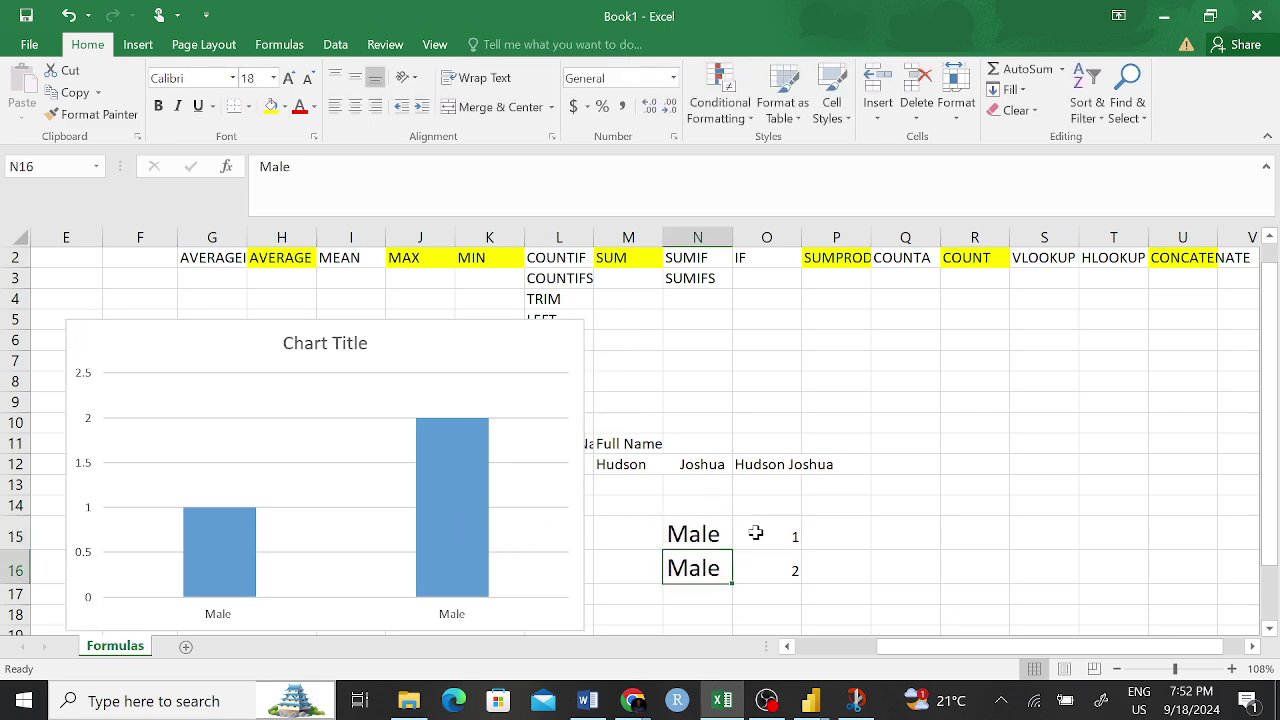
- Change O15 from 1 to 2 so both Male bars equal 2, then select the chart
{"action": "left_click", "coordinate": [787, 537]}
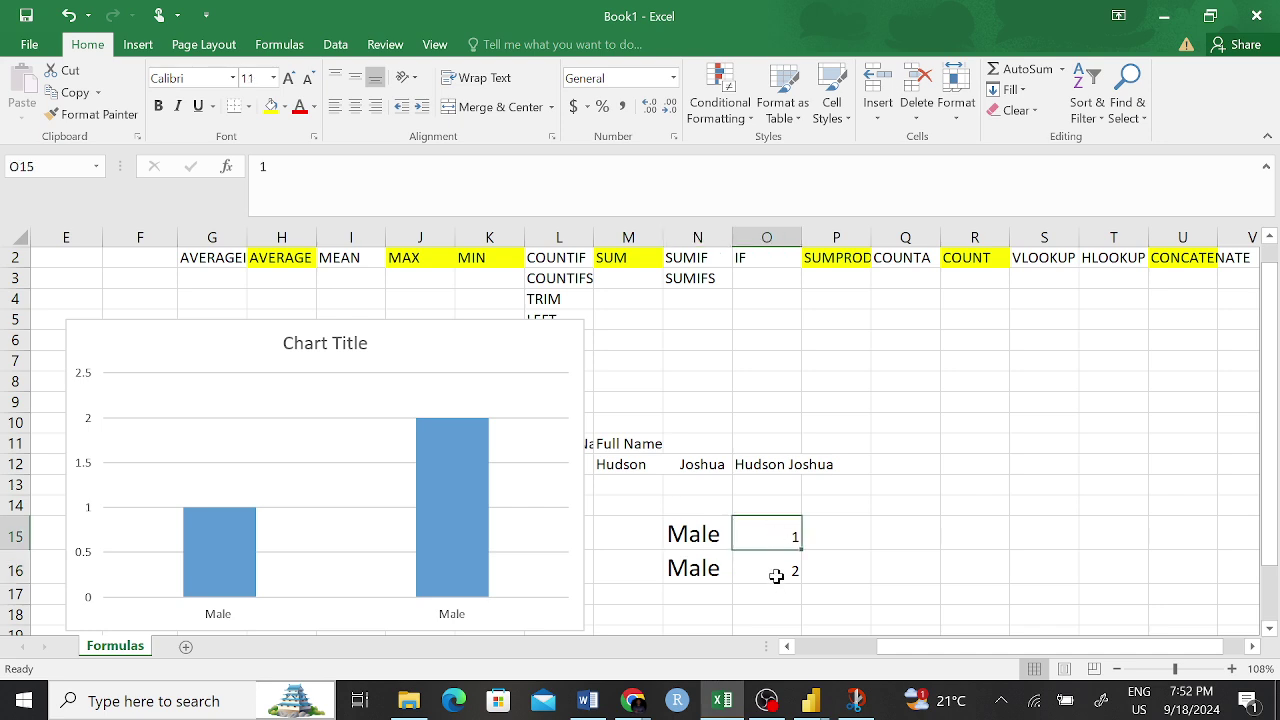
{"action": "type", "text": "2"}
{"action": "key", "text": "Return"}
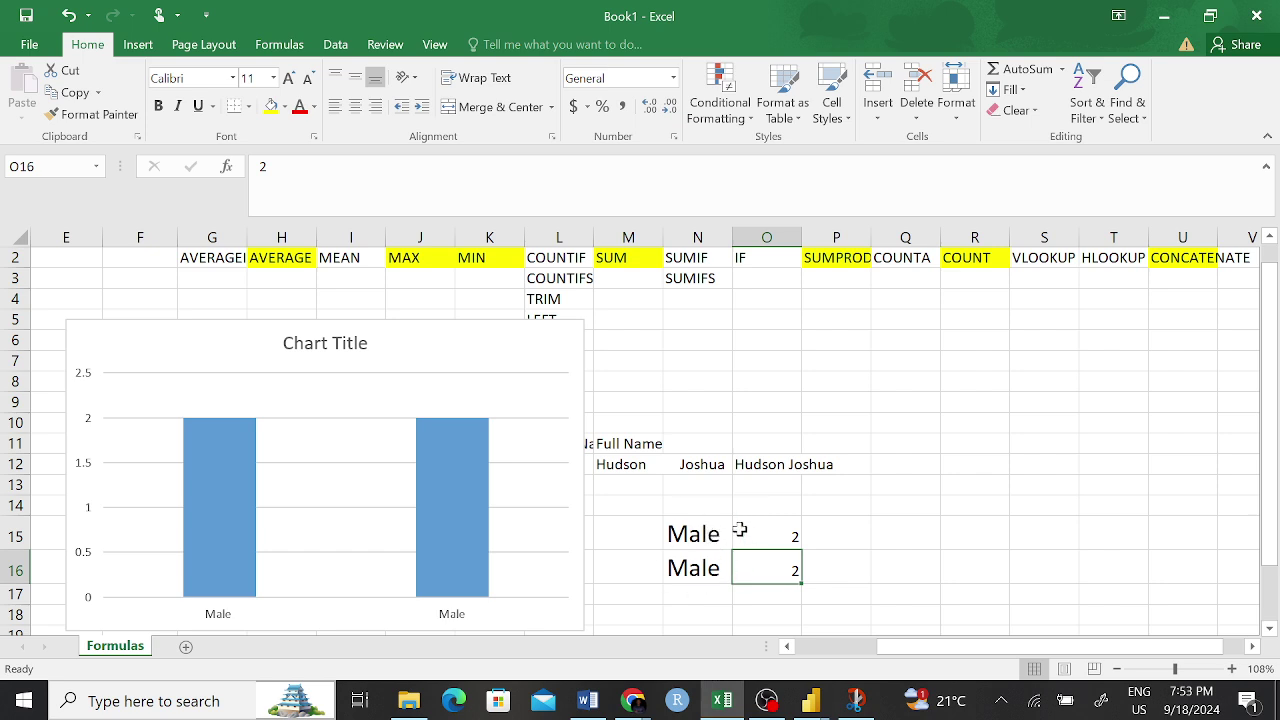
{"action": "left_click", "coordinate": [576, 345]}
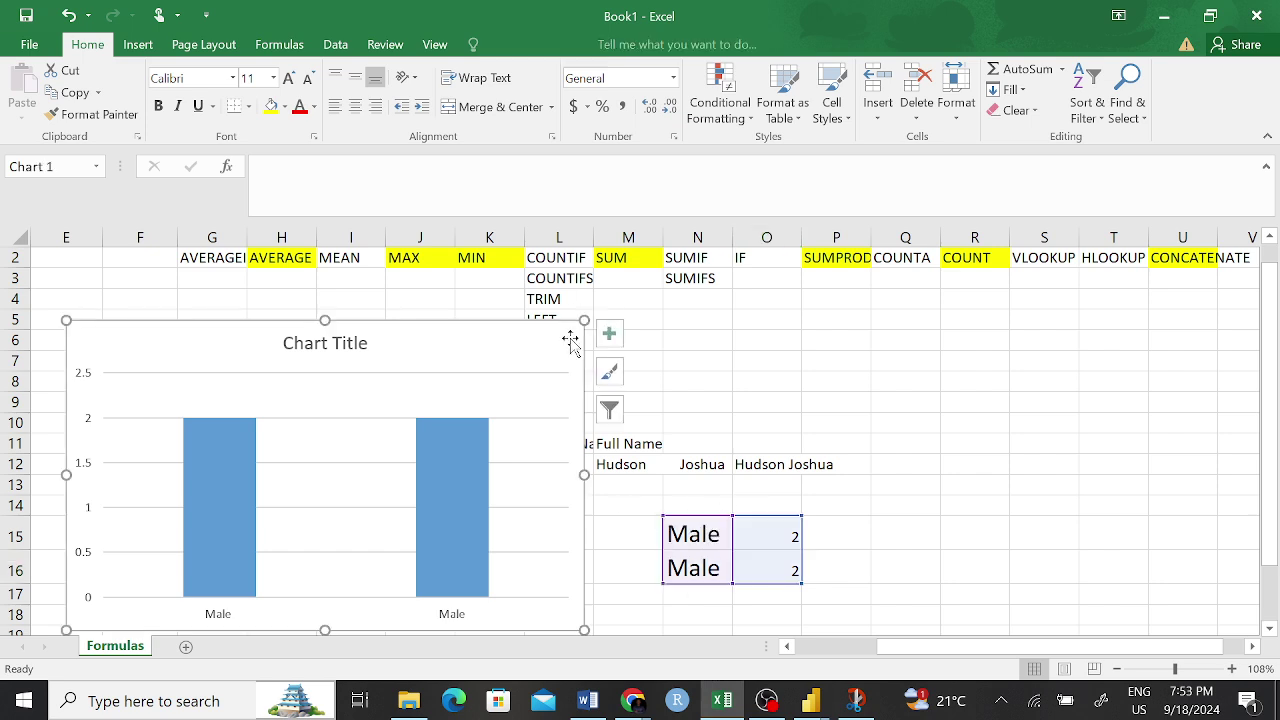
- Delete the Male bar chart and clear the old TRIM result in O12
{"action": "key", "text": "Delete"}
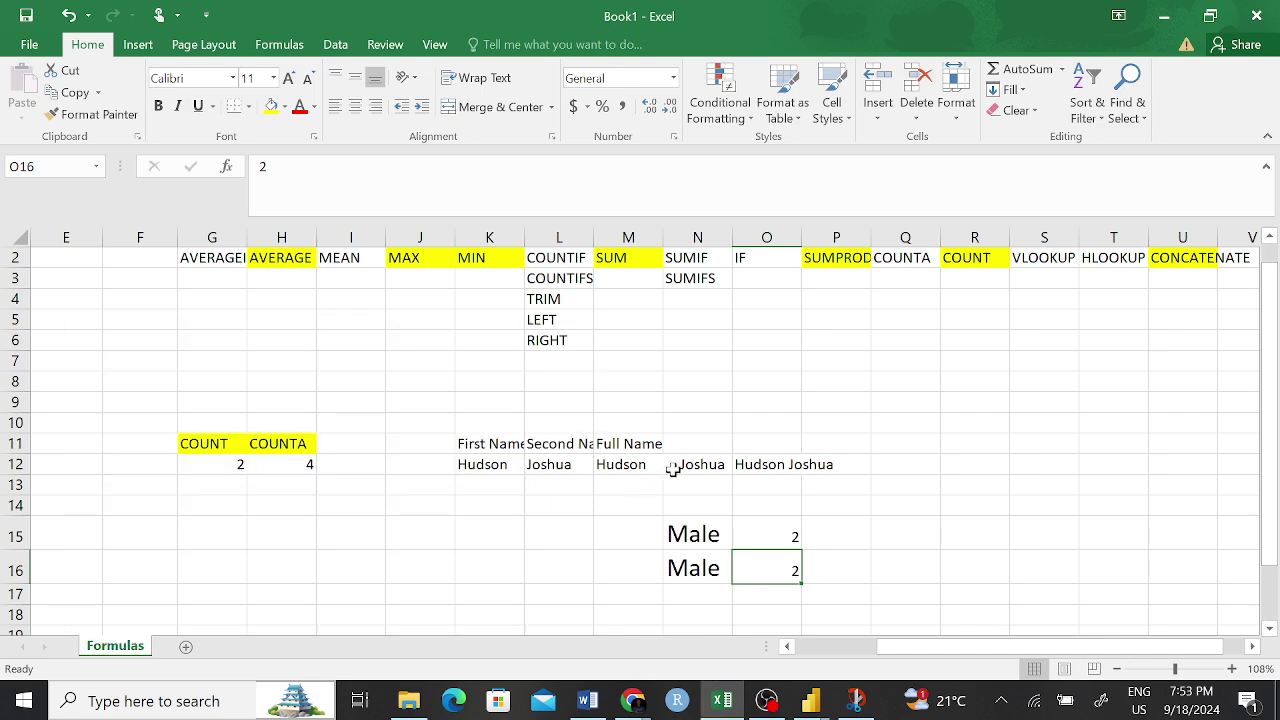
{"action": "left_click", "coordinate": [750, 424]}
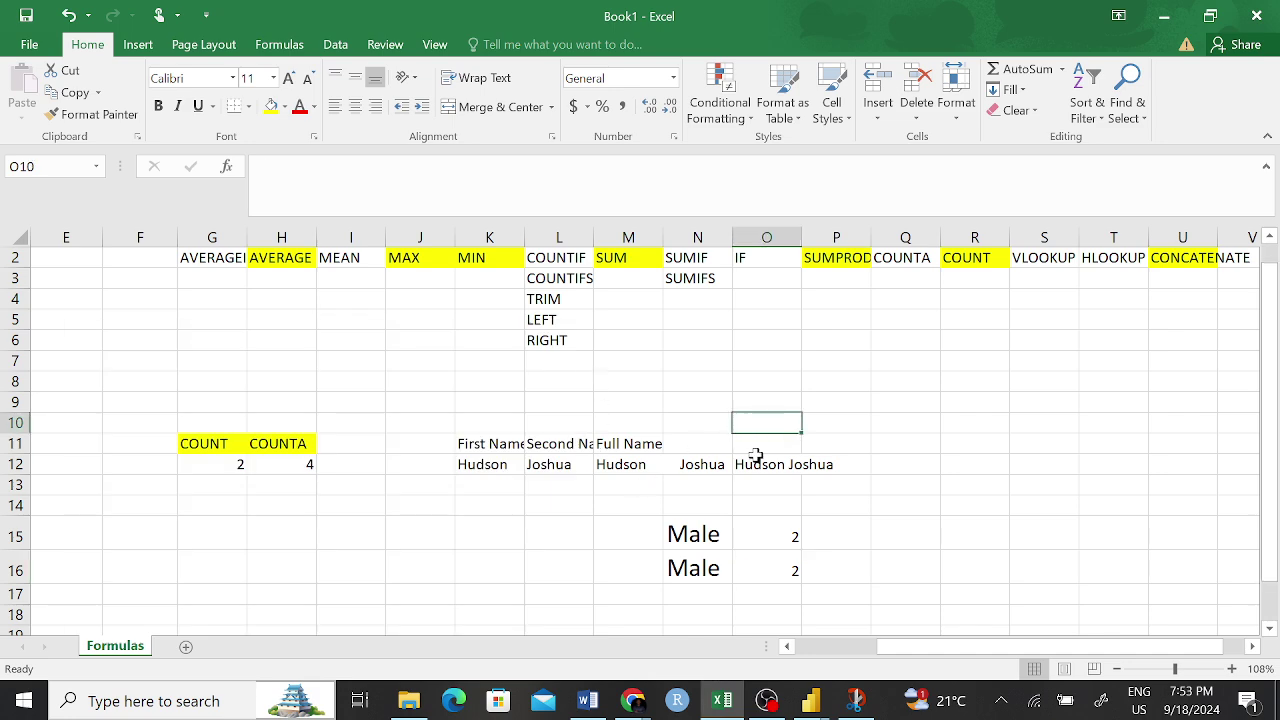
{"action": "left_click", "coordinate": [756, 543]}
{"action": "left_click", "coordinate": [692, 533]}
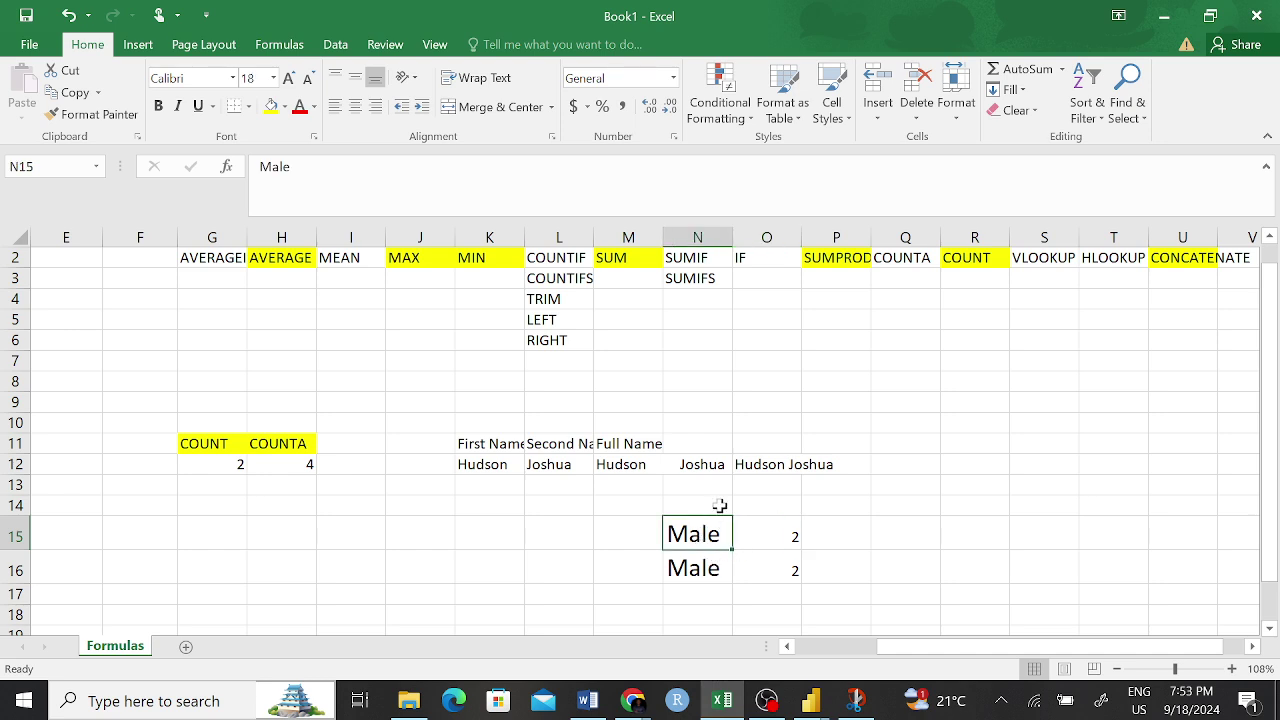
{"action": "left_click", "coordinate": [765, 466]}
{"action": "key", "text": "Delete"}
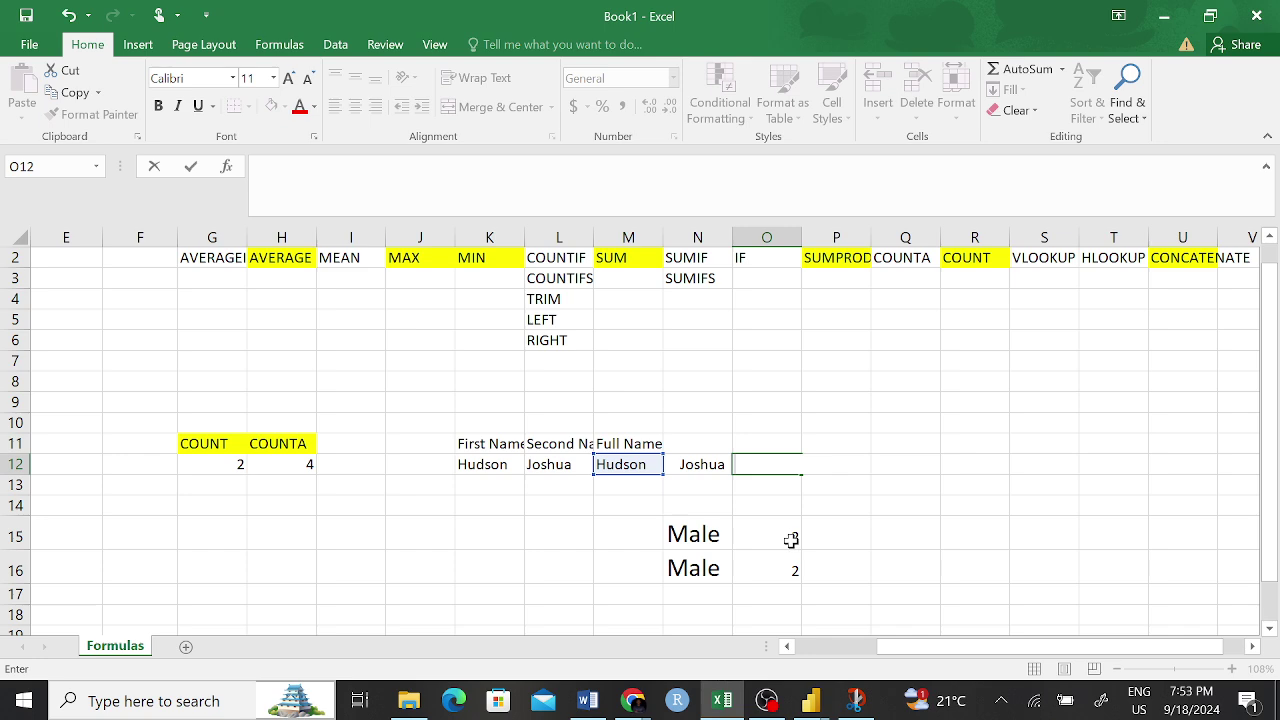
{"action": "left_click", "coordinate": [811, 523]}
{"action": "left_click", "coordinate": [562, 300]}
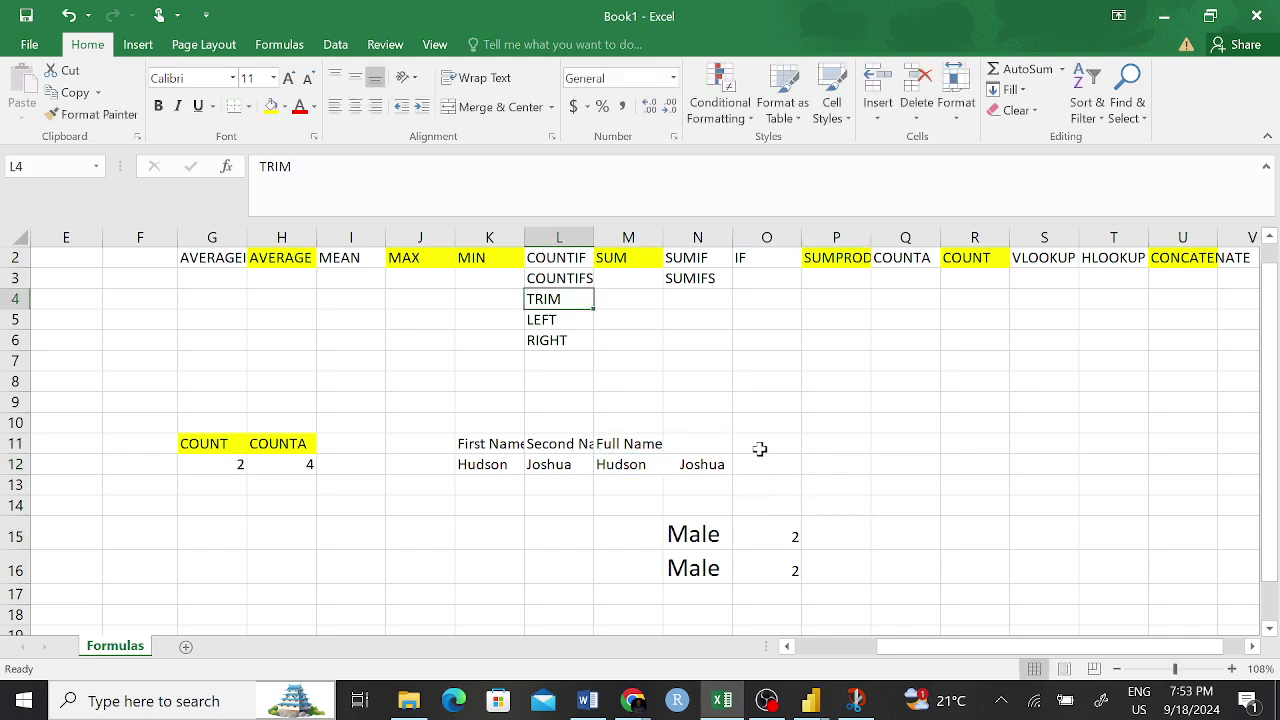
{"action": "left_click", "coordinate": [781, 463]}
{"action": "type", "text": "="}
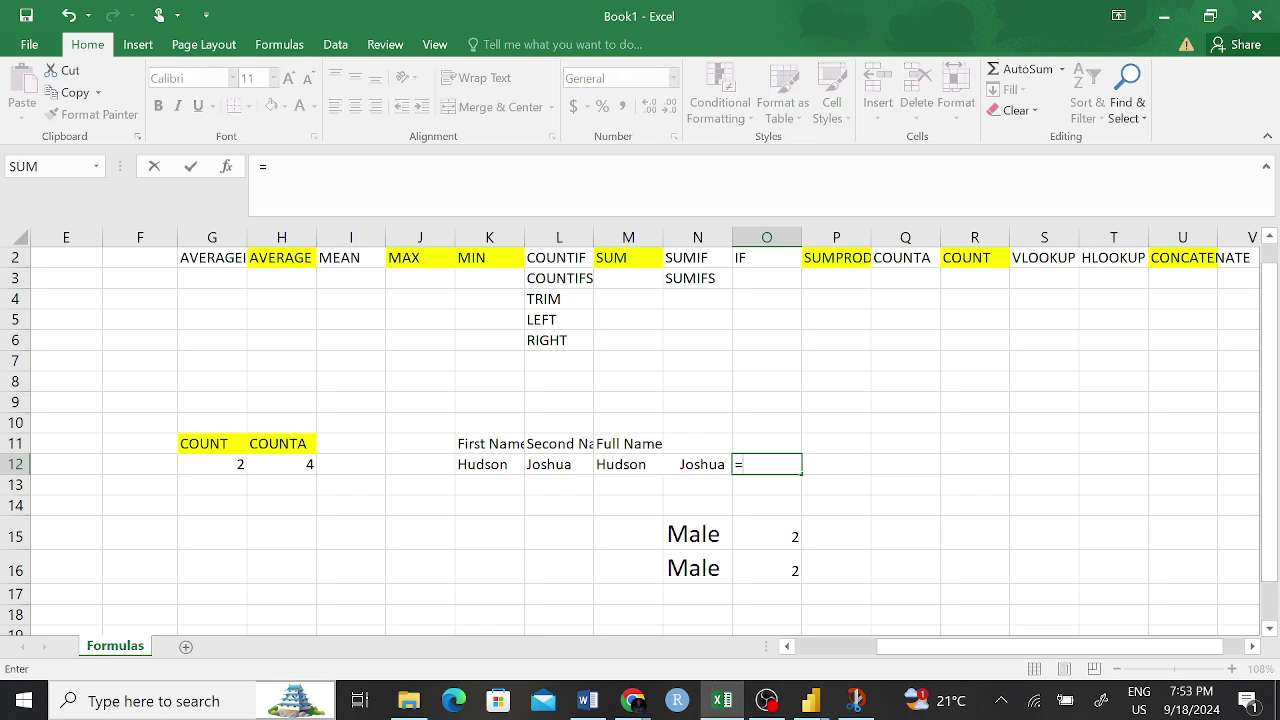
{"action": "type", "text": "tr"}
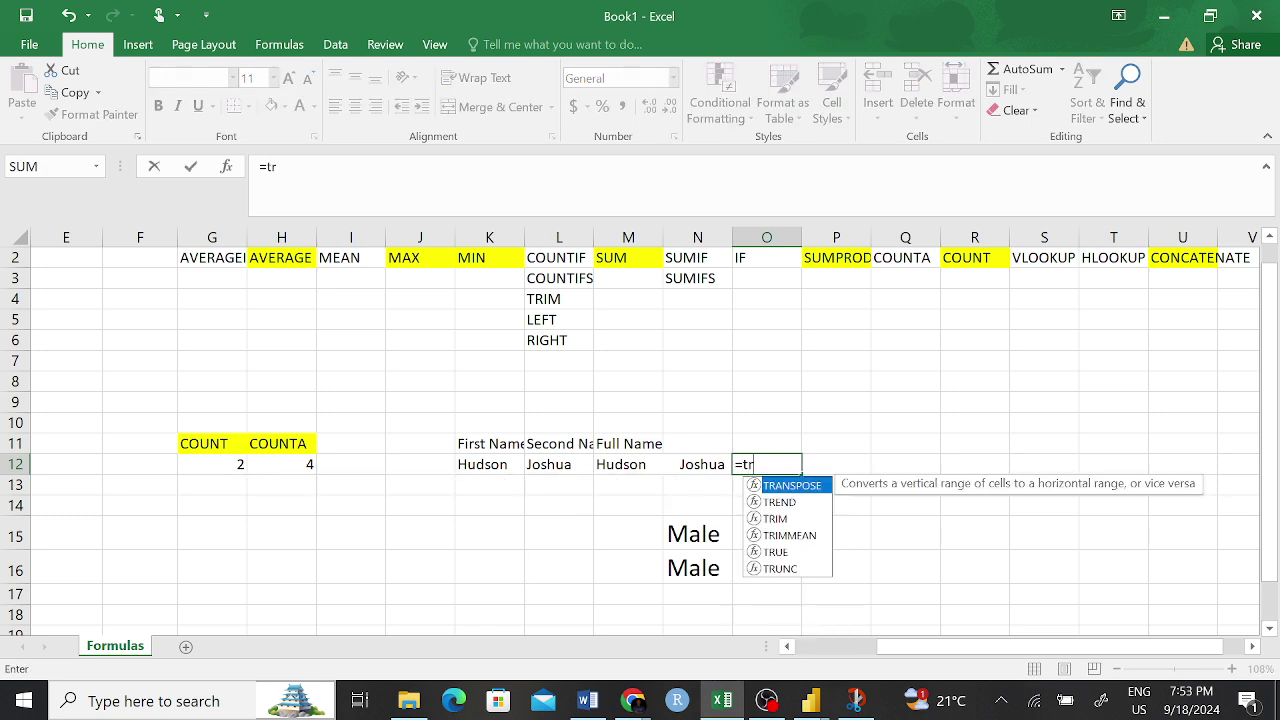
{"action": "type", "text": "im"}
{"action": "key", "text": "Tab"}
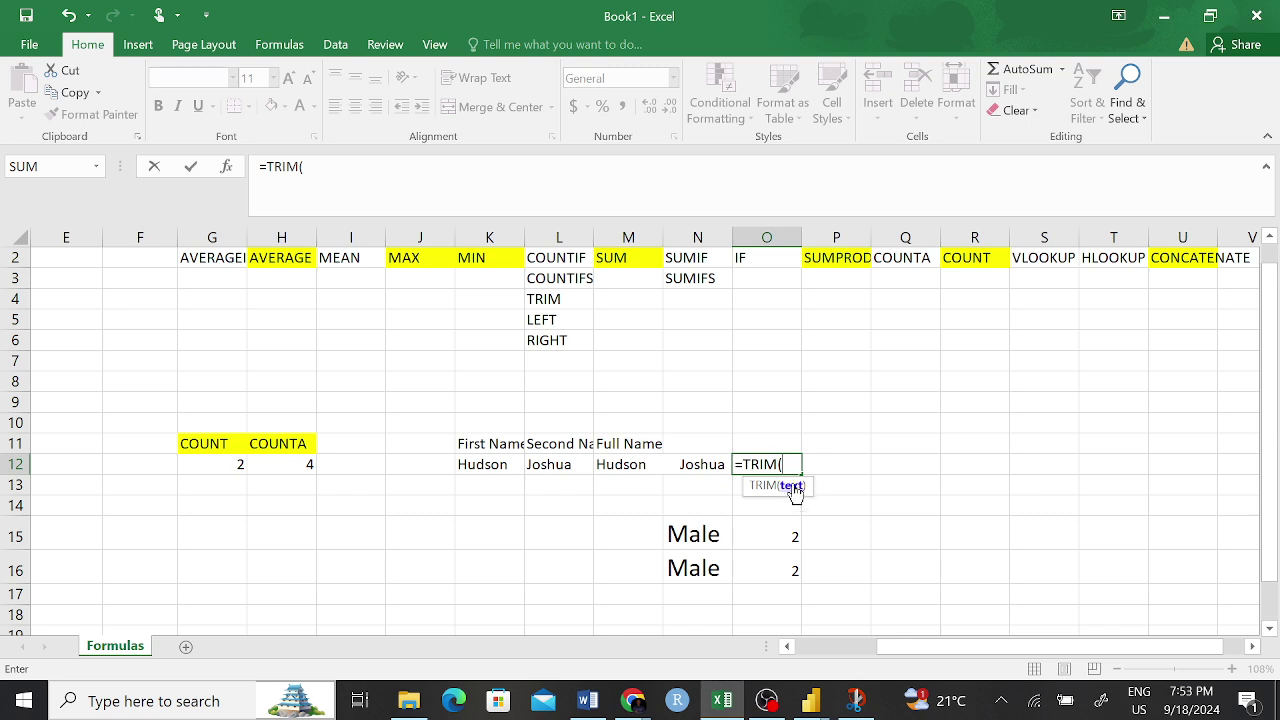
{"action": "left_click", "coordinate": [660, 468]}
{"action": "mouse_move", "coordinate": [660, 468]}
{"action": "left_mouse_down"}
{"action": "mouse_move", "coordinate": [706, 457]}
{"action": "mouse_move", "coordinate": [654, 460]}
{"action": "left_mouse_up"}
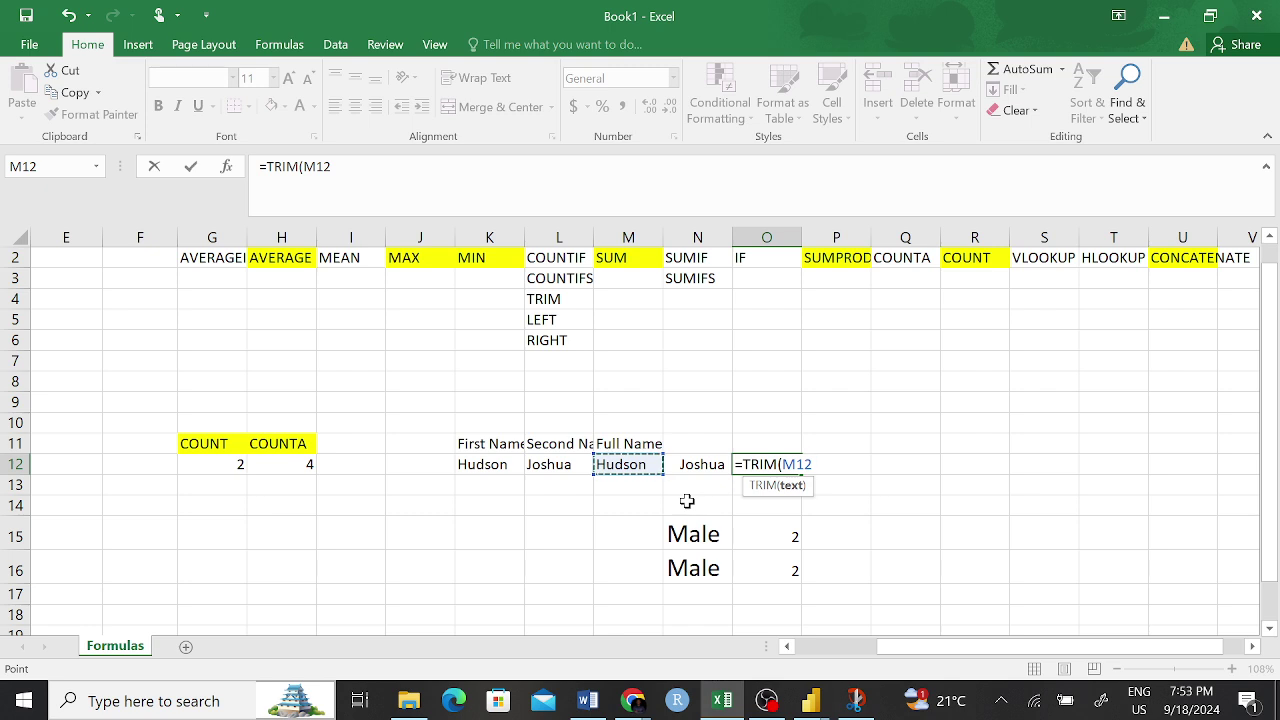
{"action": "key", "text": "Return"}
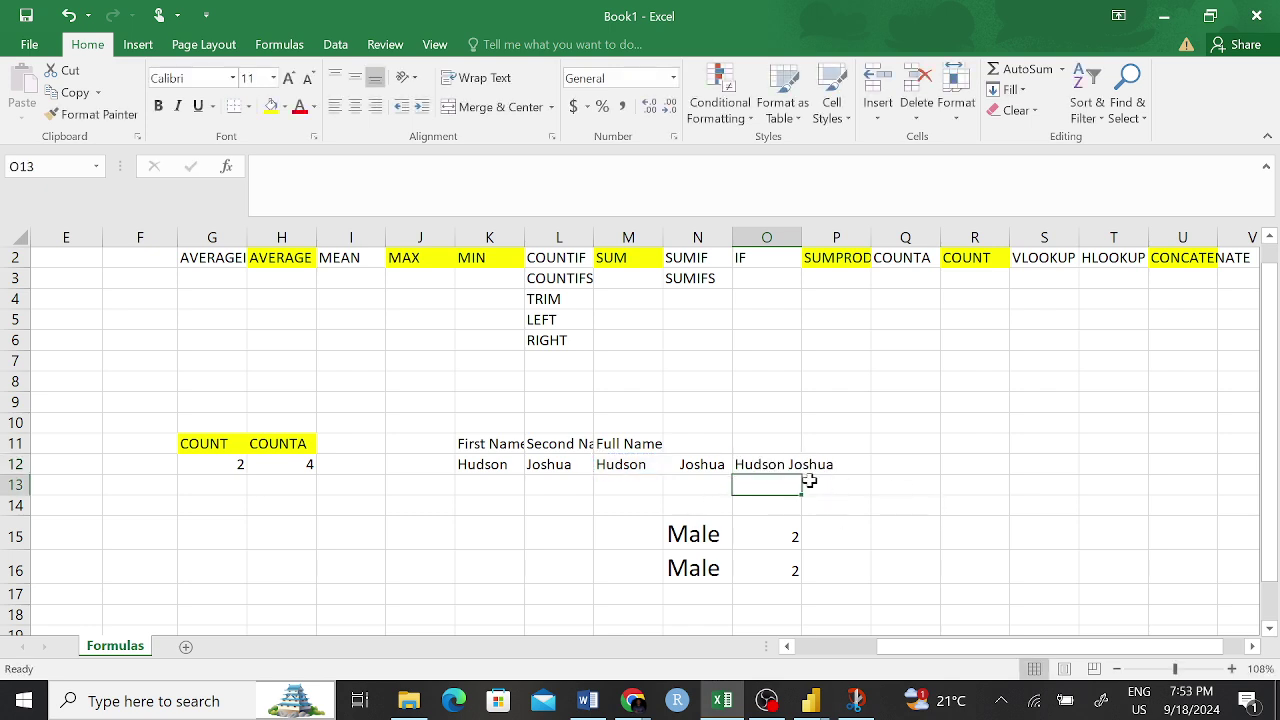
{"action": "left_click", "coordinate": [766, 468]}
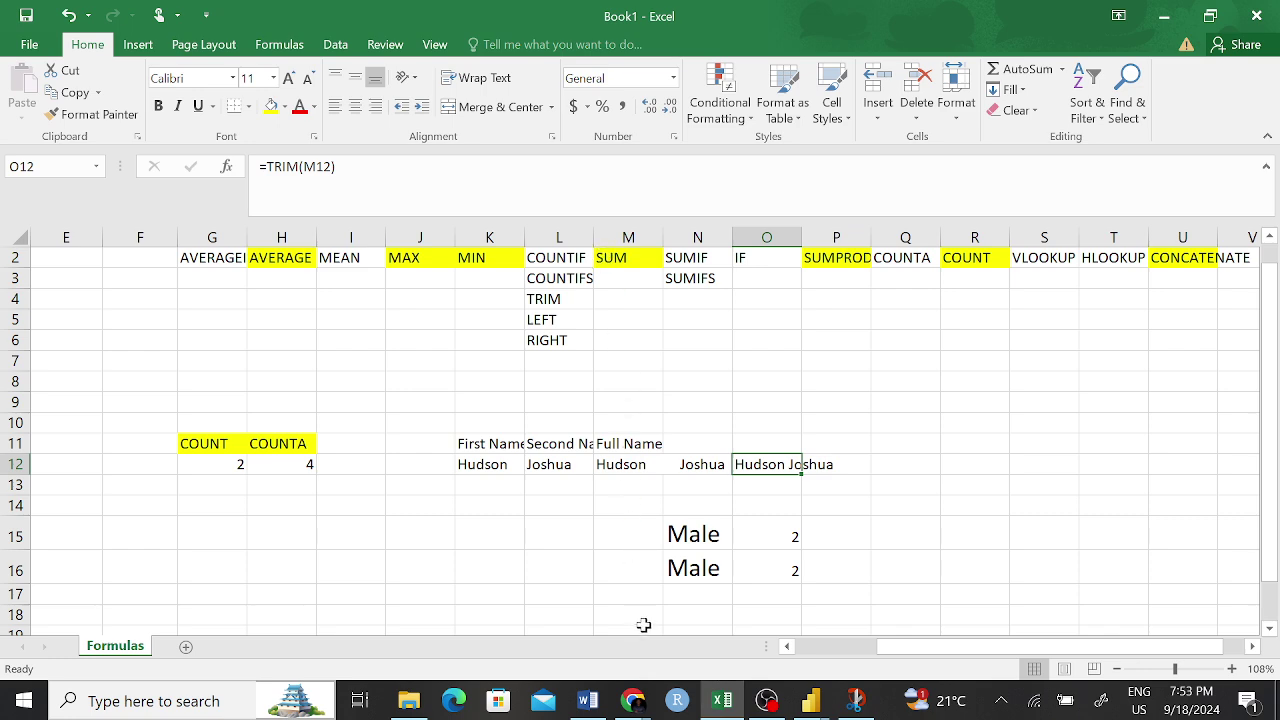
{"action": "left_click", "coordinate": [766, 443]}
{"action": "left_click", "coordinate": [778, 465]}
{"action": "left_click_drag", "start_coordinate": [796, 477], "coordinate": [833, 547]}
{"action": "key", "text": "ctrl+z"}
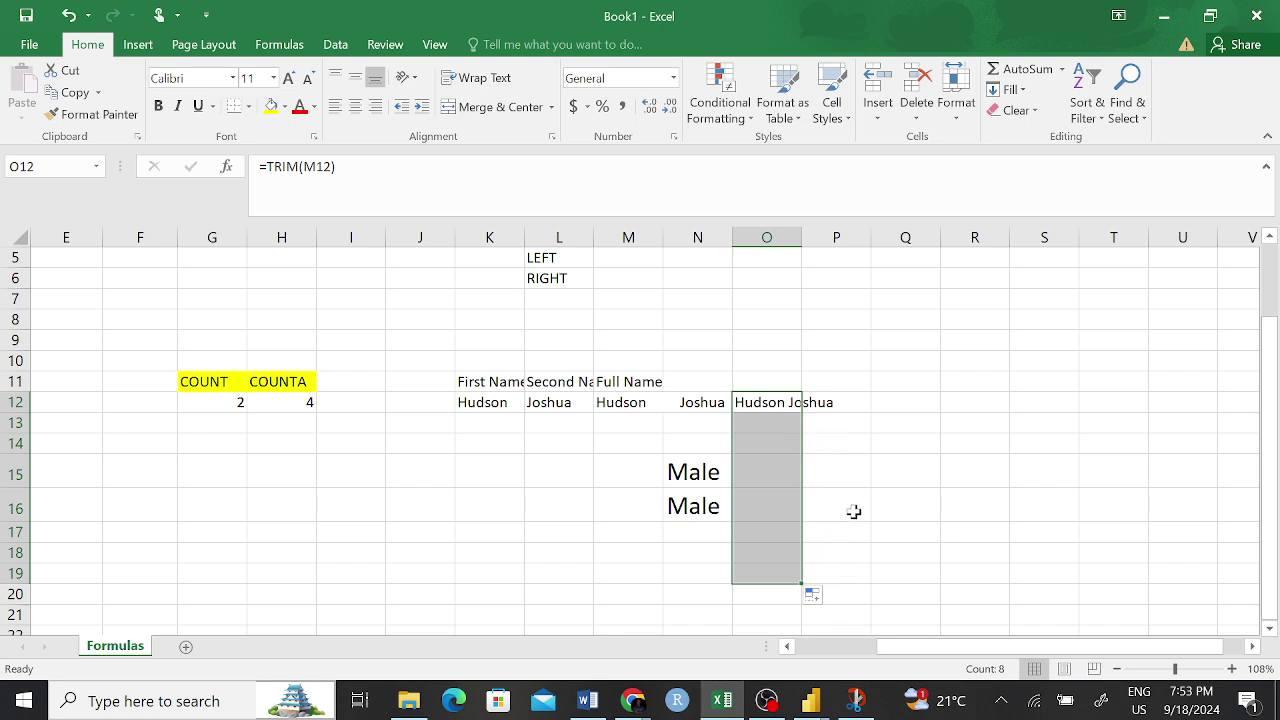
{"action": "left_click", "coordinate": [852, 511]}
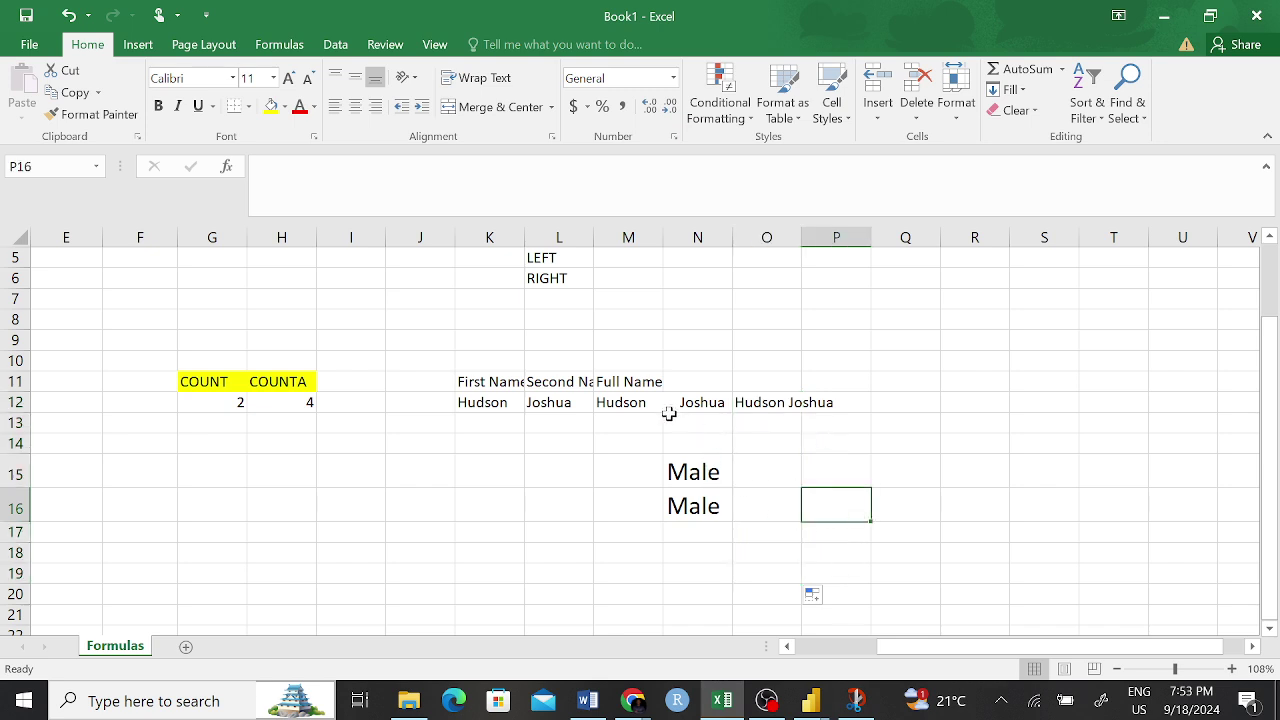
- Copy the Male text into cells M16 and M15
{"action": "left_click", "coordinate": [618, 410]}
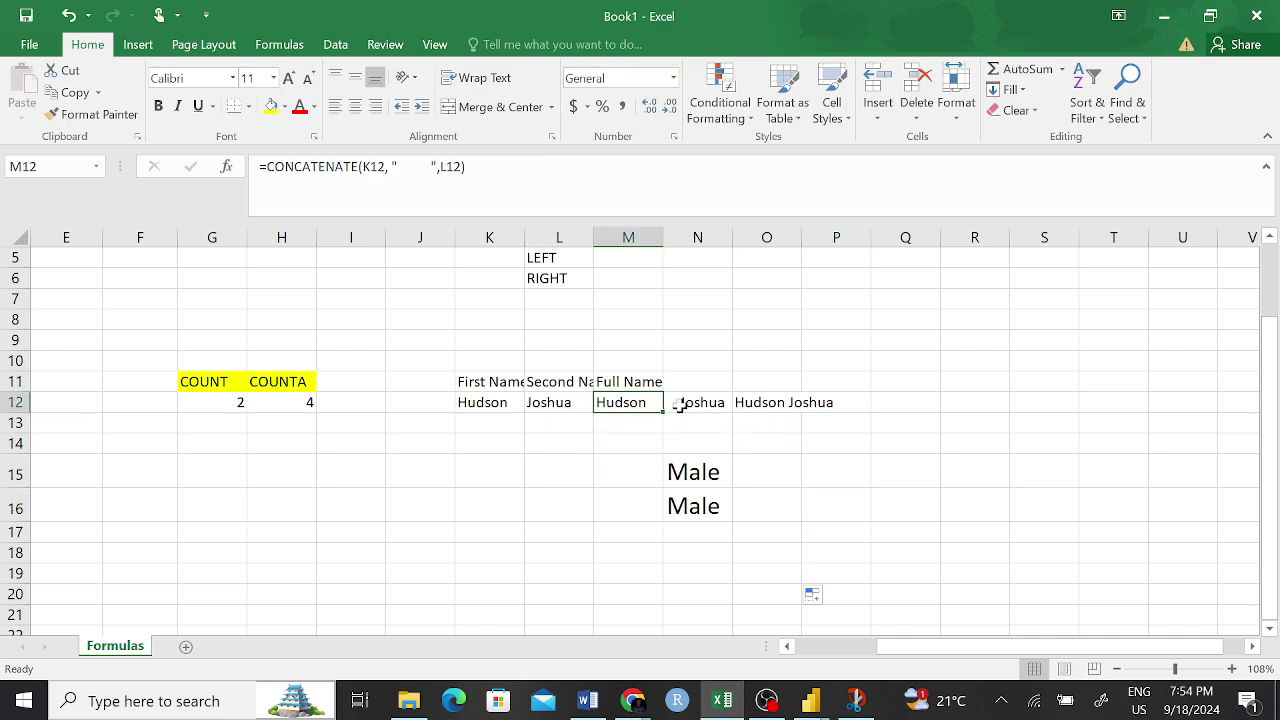
{"action": "left_click", "coordinate": [700, 474]}
{"action": "left_click_drag", "start_coordinate": [700, 474], "coordinate": [700, 508]}
{"action": "left_click", "coordinate": [700, 500]}
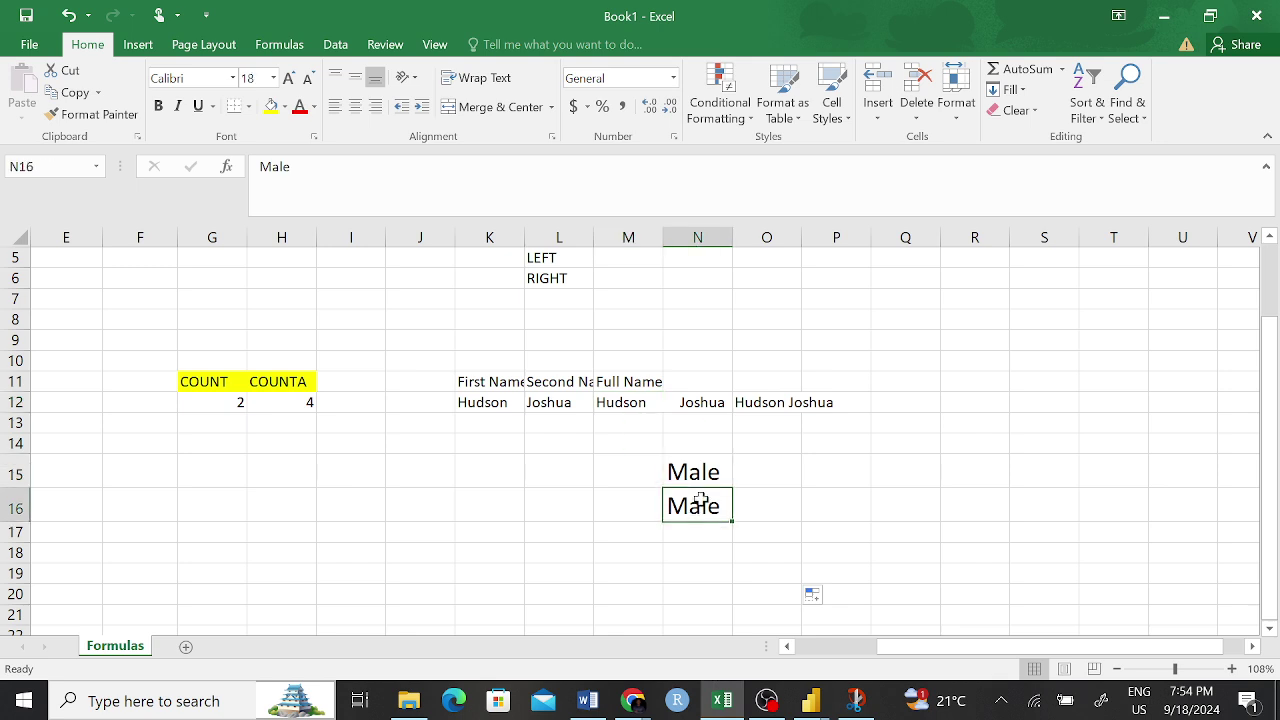
{"action": "key", "text": "ctrl+c"}
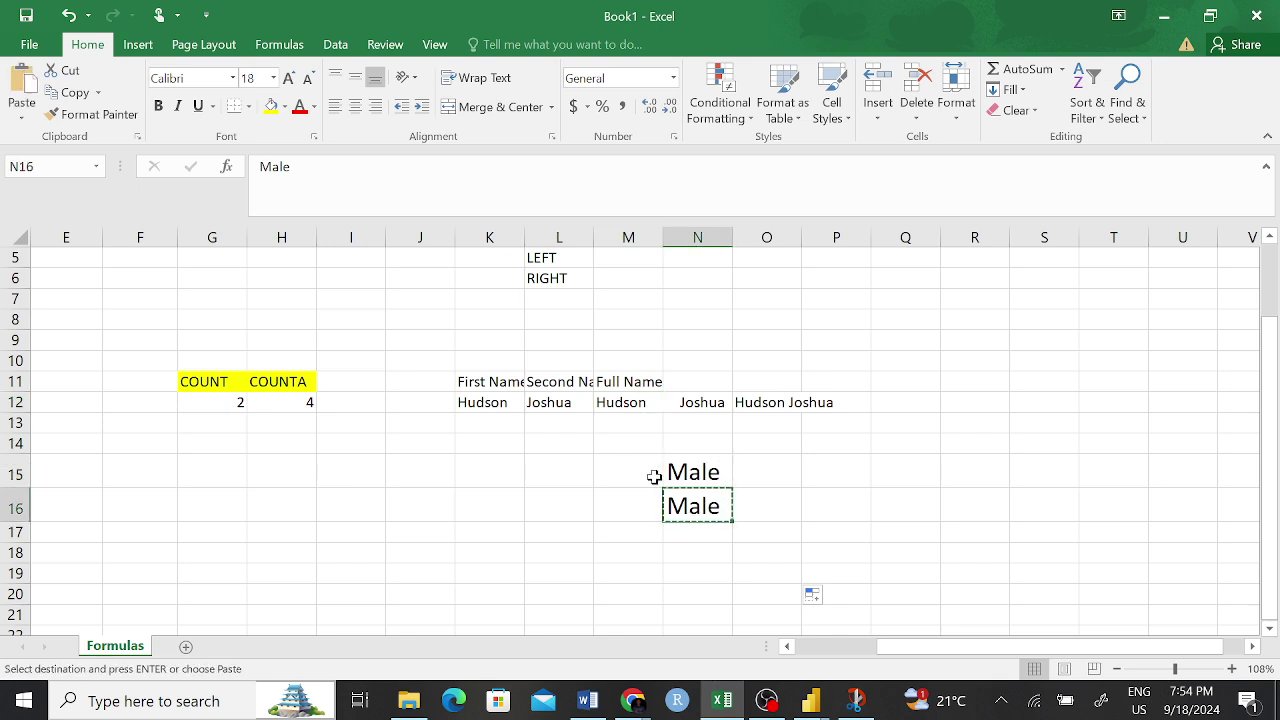
{"action": "left_click", "coordinate": [634, 500]}
{"action": "key", "text": "ctrl+v"}
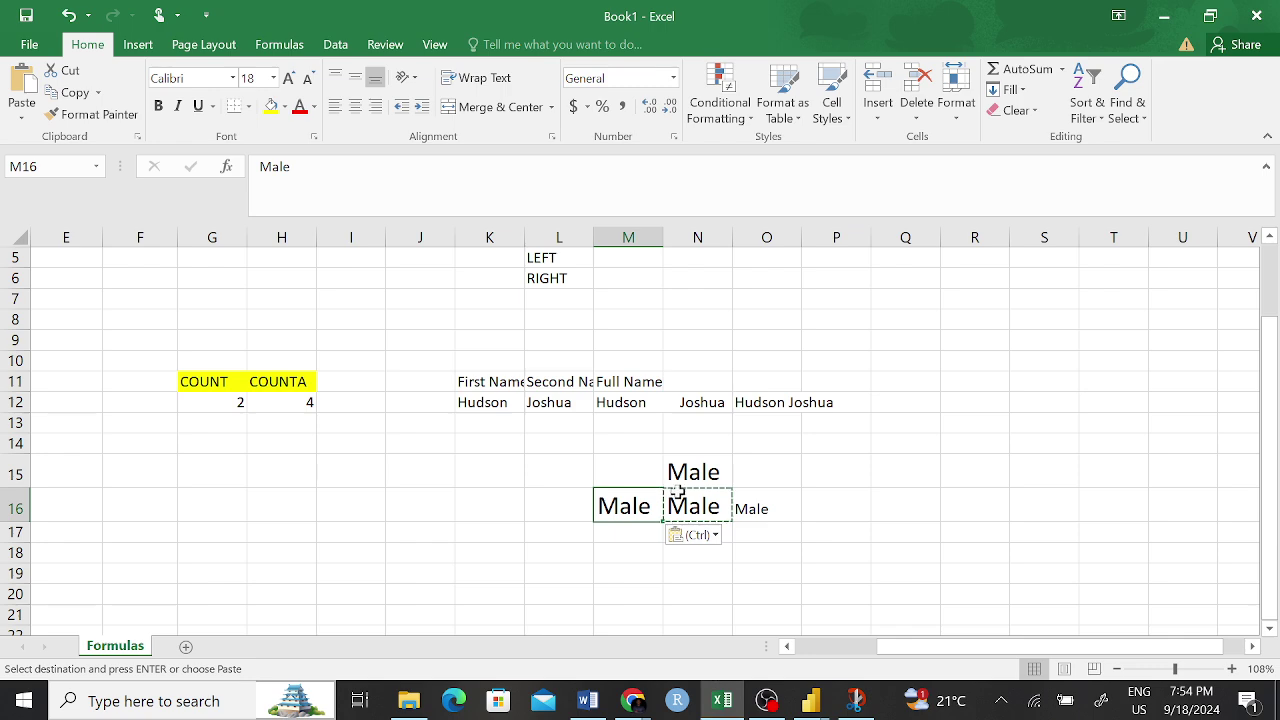
{"action": "left_click", "coordinate": [700, 472]}
{"action": "key", "text": "ctrl+c"}
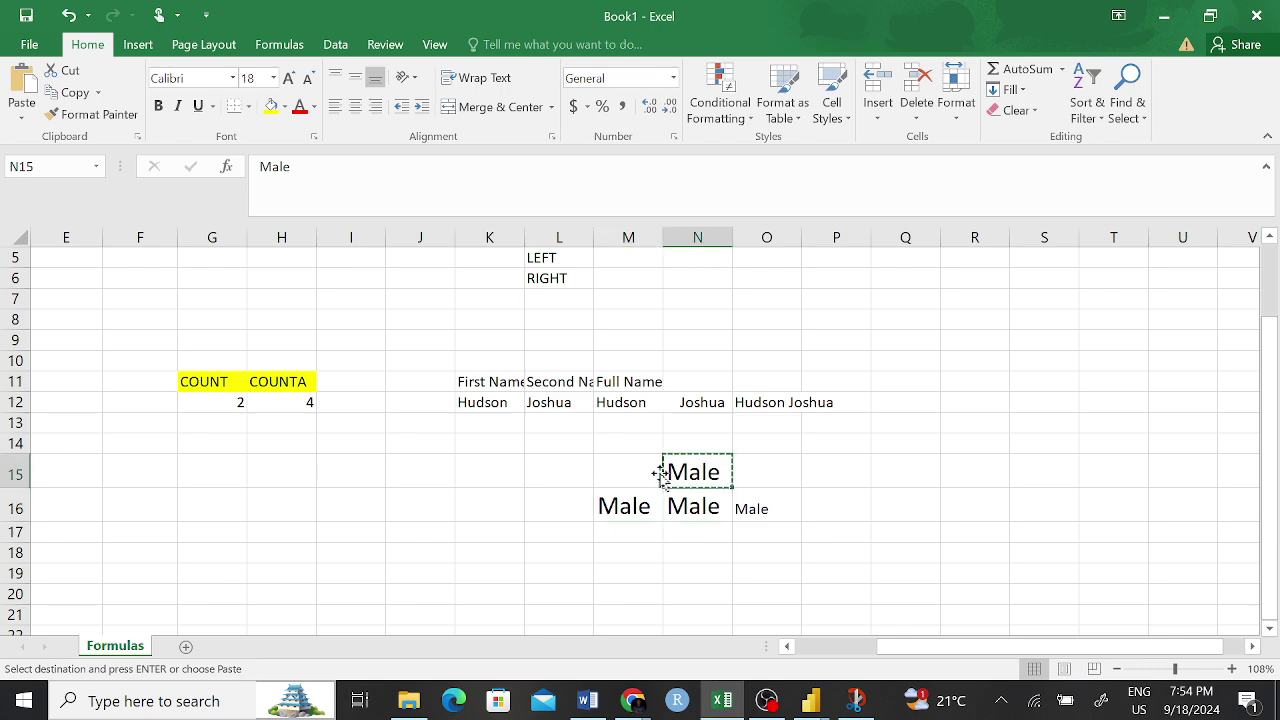
{"action": "left_click", "coordinate": [640, 477]}
{"action": "key", "text": "ctrl+v"}
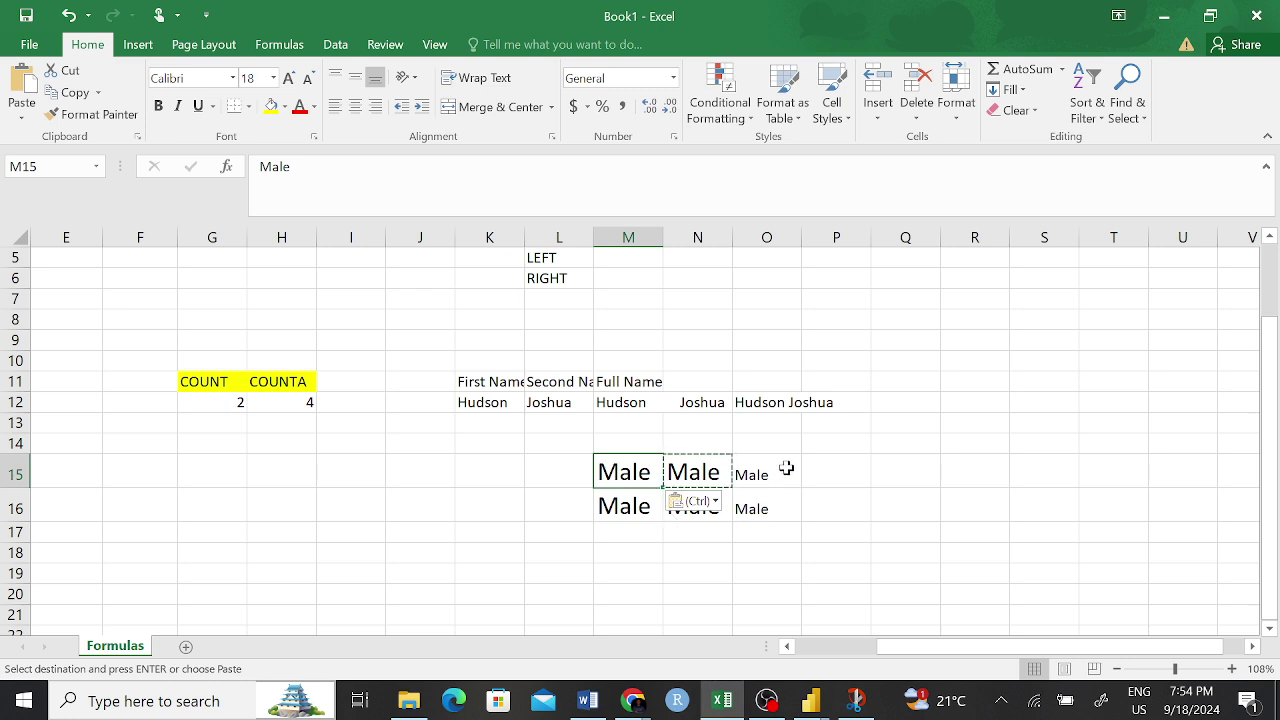
- Fill O12's TRIM formula down through O16
{"action": "left_click", "coordinate": [771, 475]}
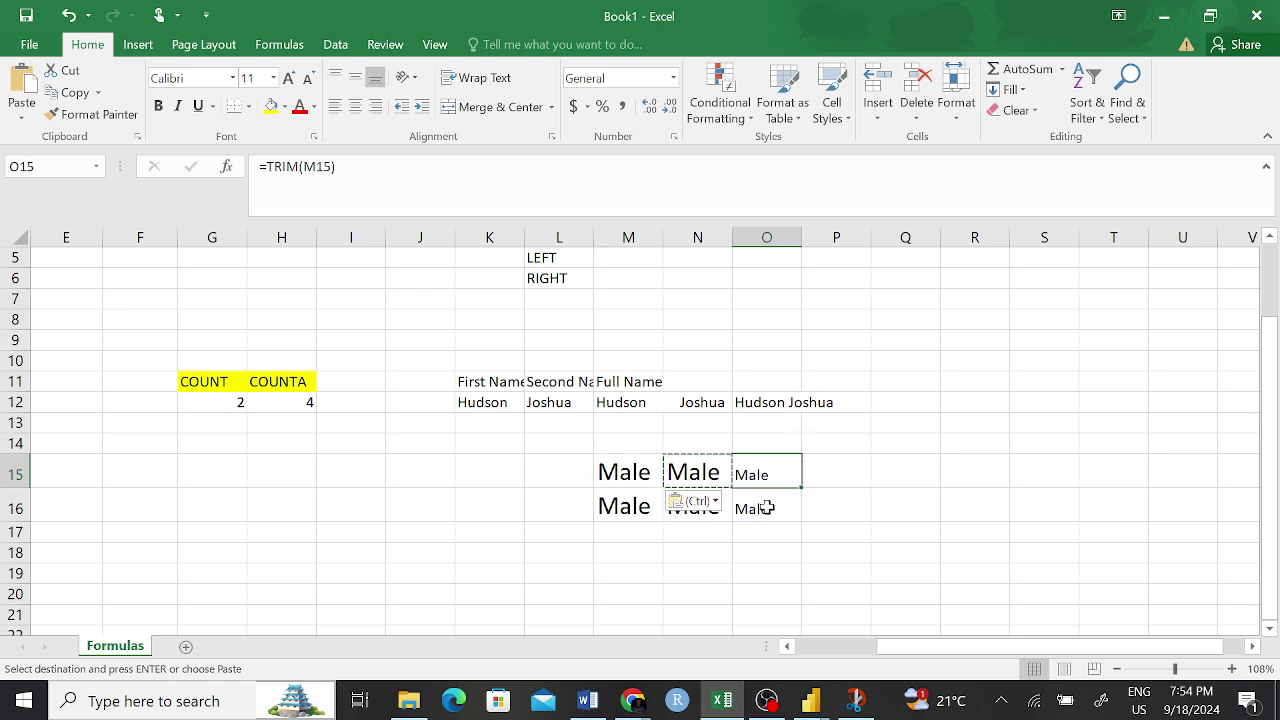
{"action": "left_click", "coordinate": [755, 402]}
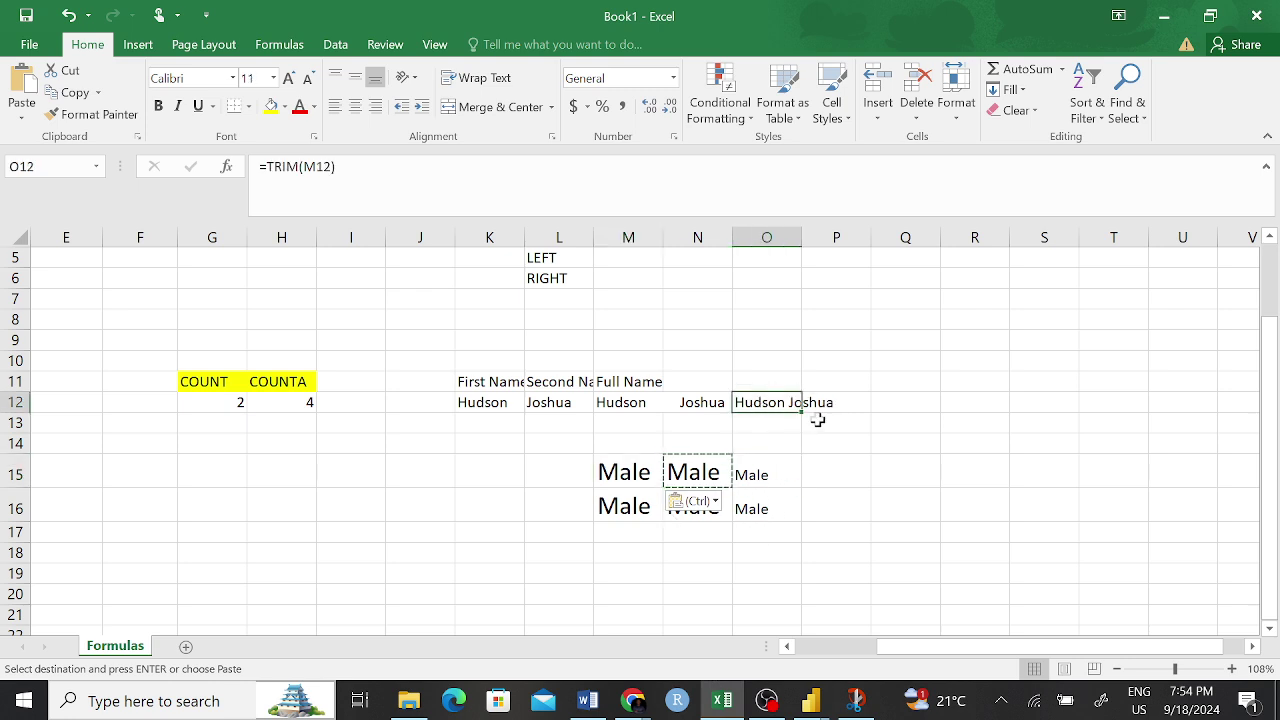
{"action": "left_click_drag", "start_coordinate": [801, 412], "coordinate": [801, 523]}
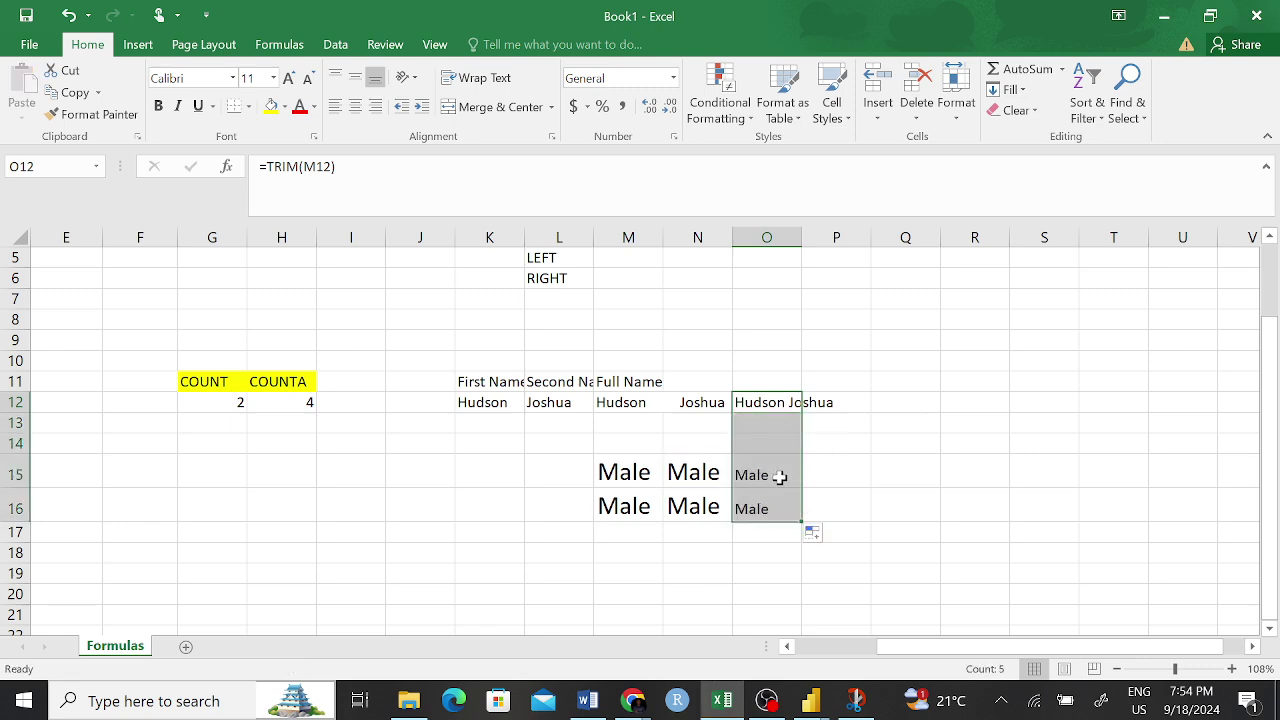
{"action": "left_click_drag", "start_coordinate": [876, 475], "coordinate": [852, 474]}
{"action": "left_click", "coordinate": [762, 477]}
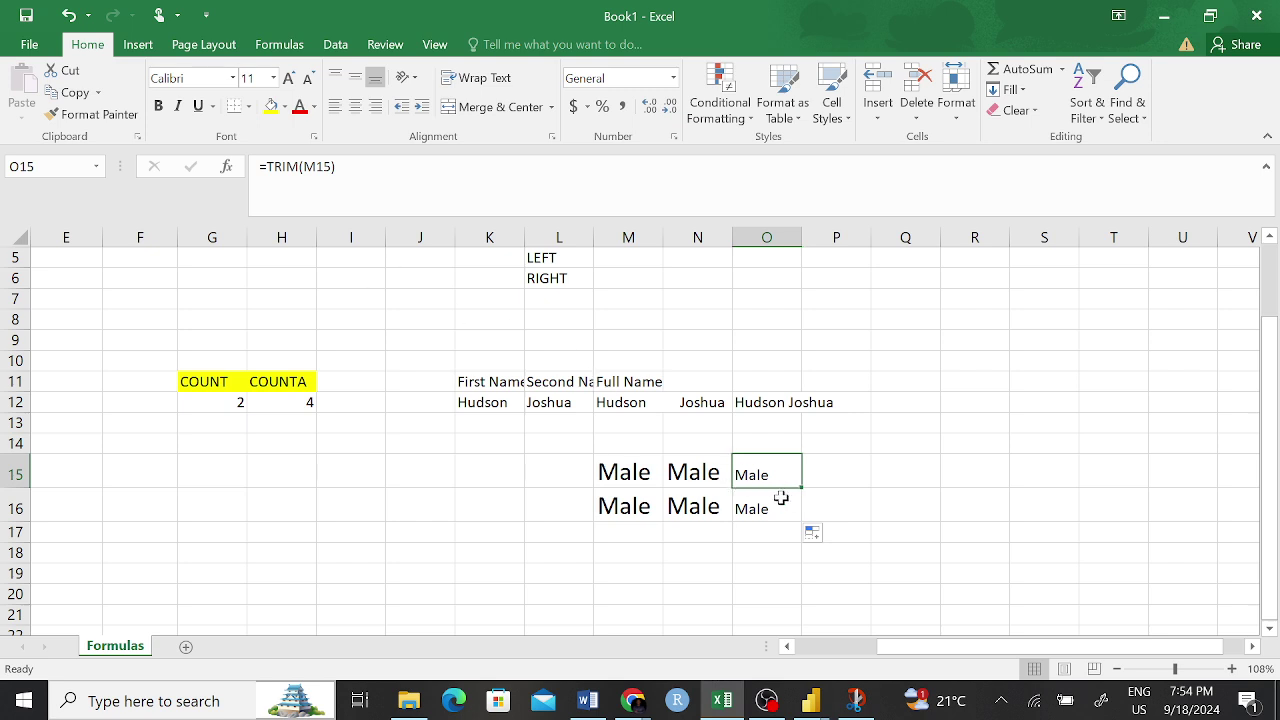
- Copy the trimmed cells O15:O16 and paste them as formulas starting at Q14
{"action": "left_click", "coordinate": [877, 490]}
{"action": "left_click_drag", "start_coordinate": [771, 474], "coordinate": [773, 495]}
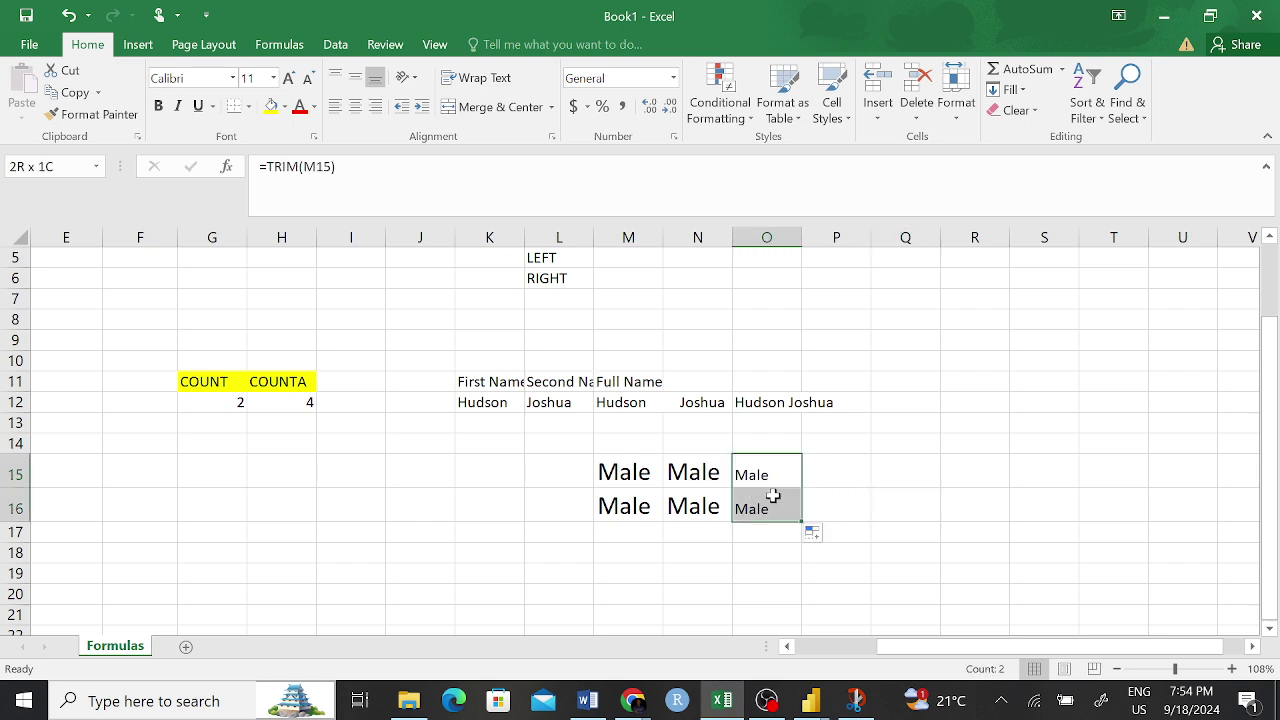
{"action": "key", "text": "ctrl+c"}
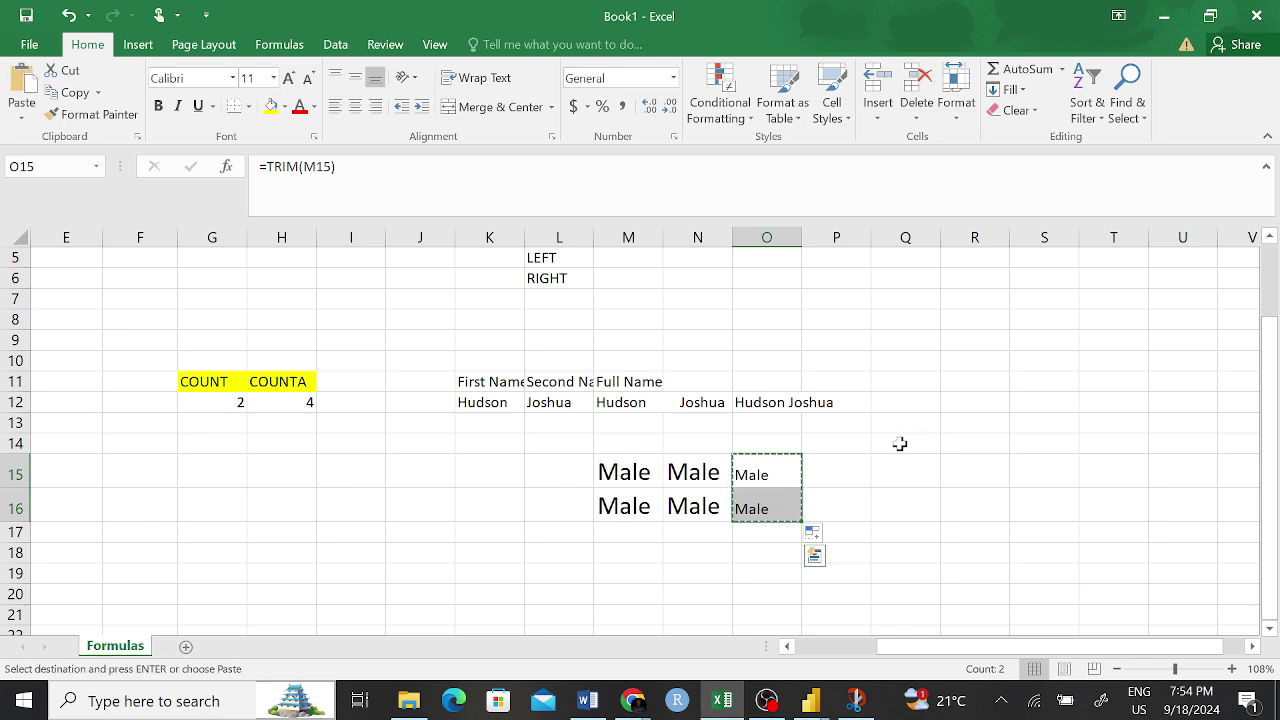
{"action": "right_click", "coordinate": [900, 443]}
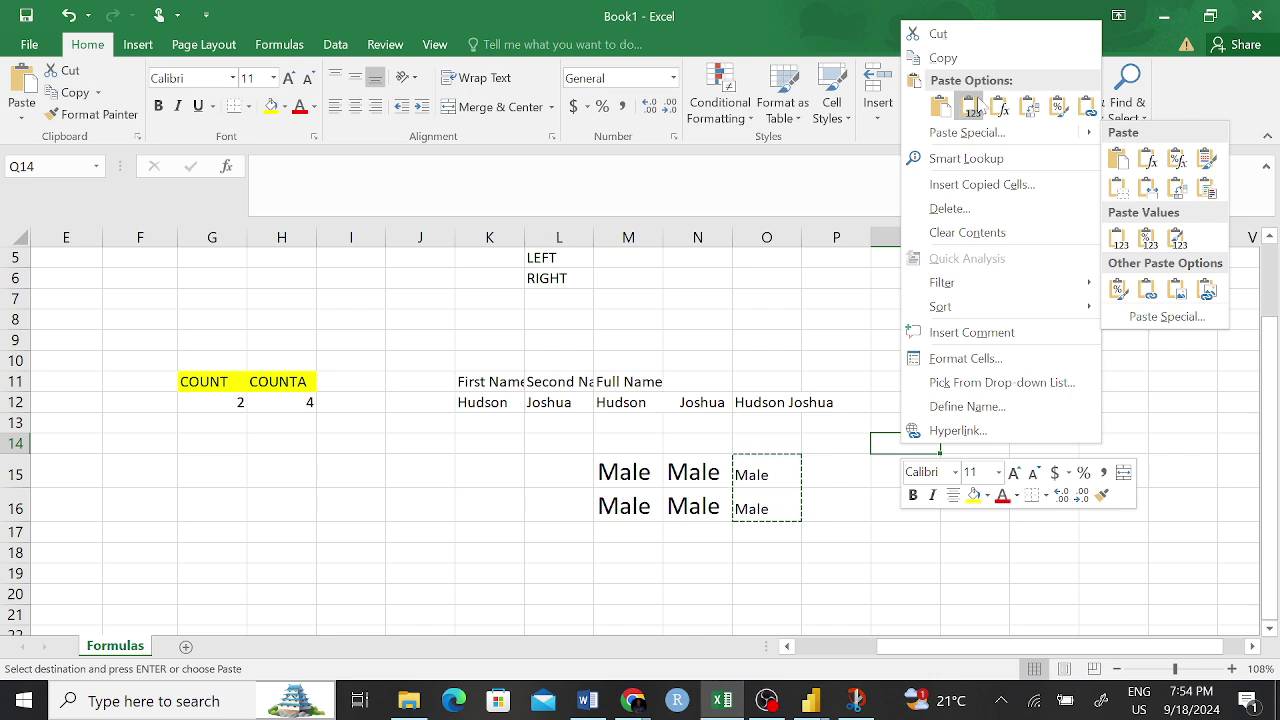
{"action": "left_click", "coordinate": [942, 108]}
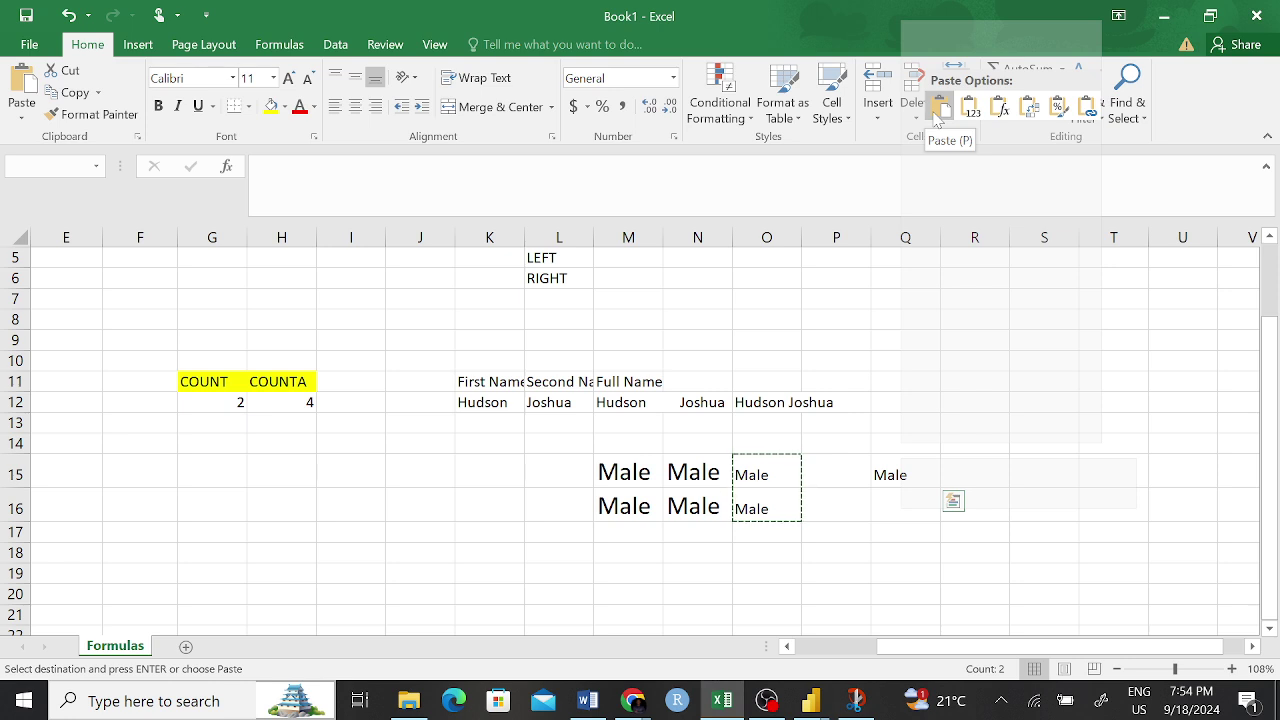
{"action": "left_click", "coordinate": [938, 116]}
{"action": "left_click", "coordinate": [984, 431]}
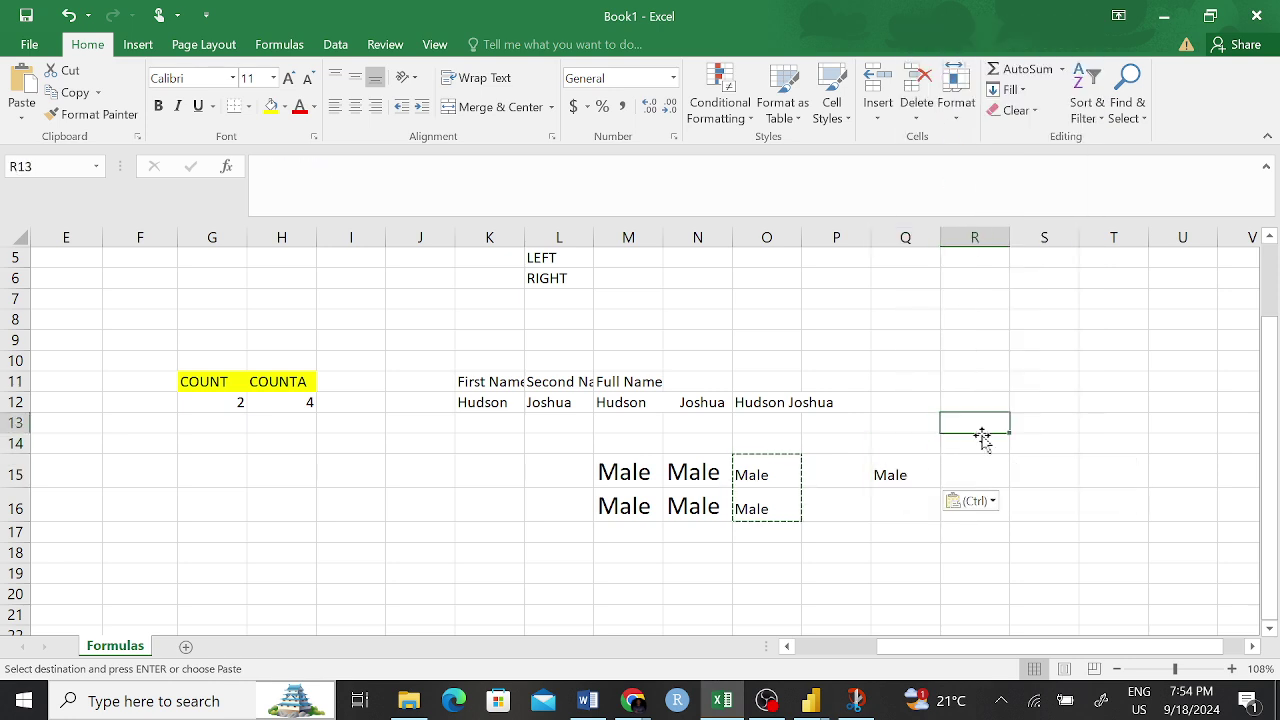
{"action": "left_click", "coordinate": [904, 470]}
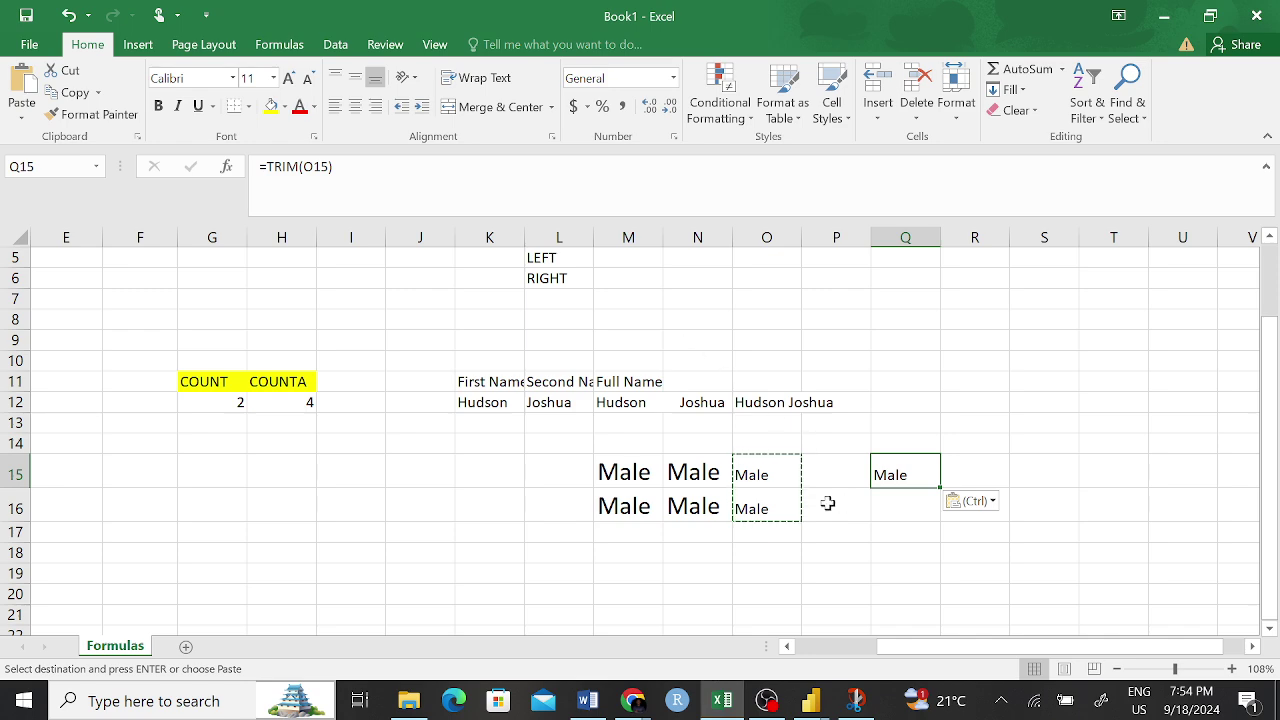
- Paste O15:O16 as plain values into R11:R12 and confirm they hold Male as text
{"action": "left_click", "coordinate": [889, 526]}
{"action": "left_click_drag", "start_coordinate": [760, 474], "coordinate": [764, 508]}
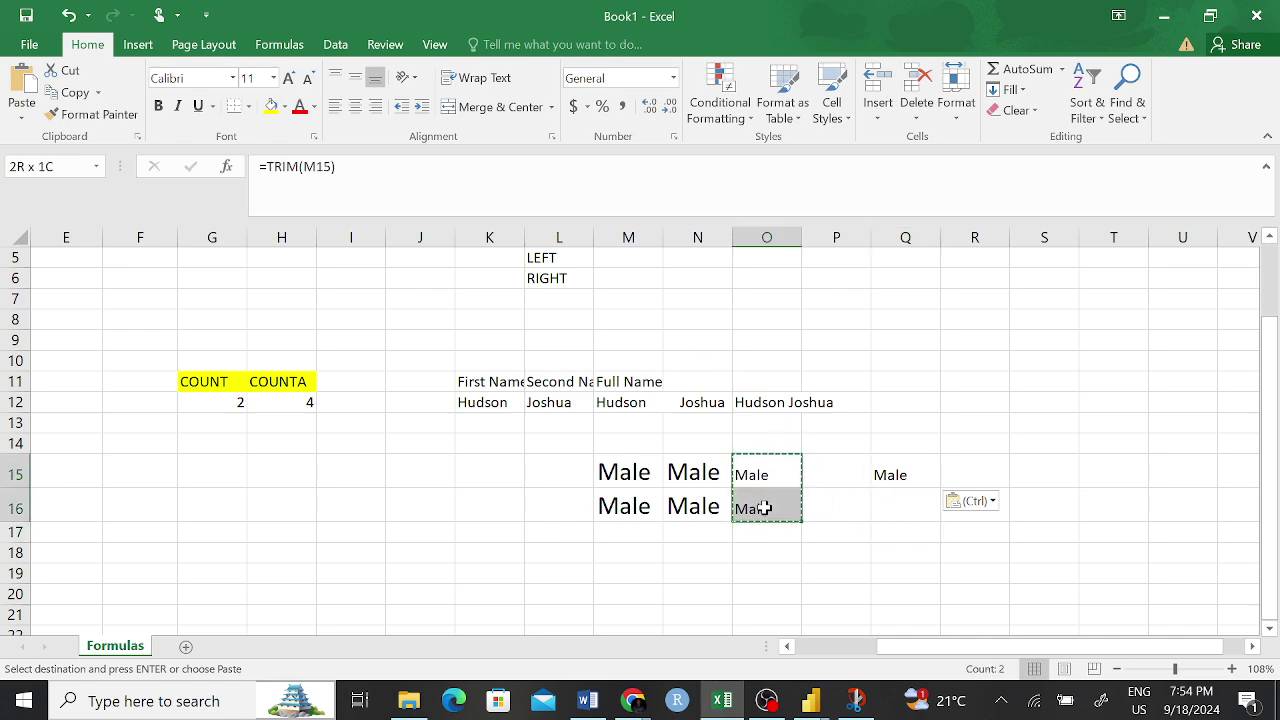
{"action": "left_click", "coordinate": [972, 388]}
{"action": "right_click", "coordinate": [974, 385]}
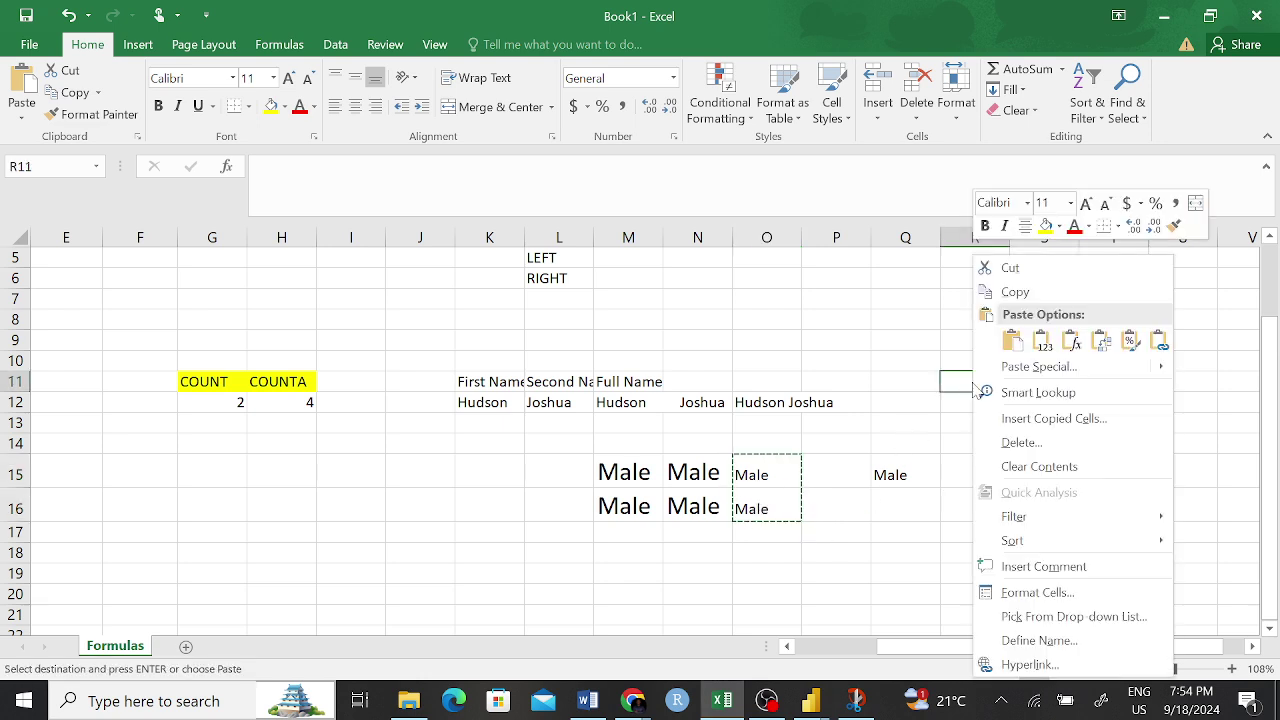
{"action": "left_click", "coordinate": [1040, 342]}
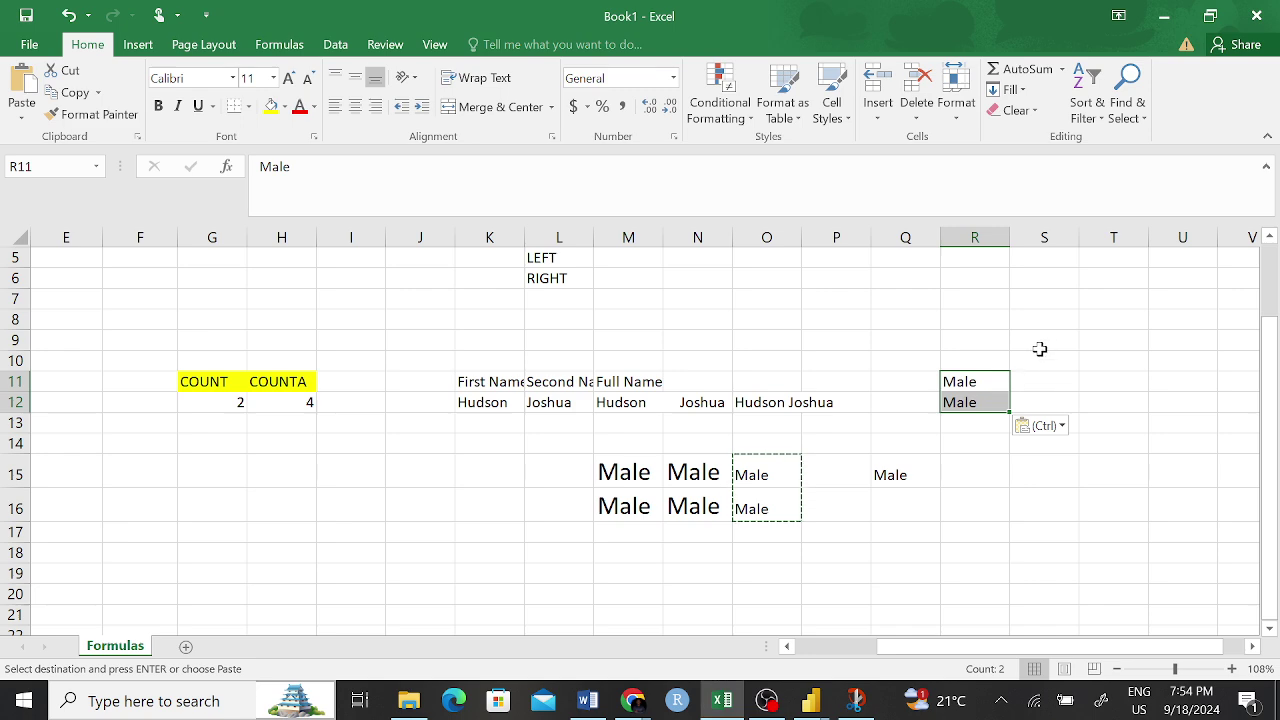
{"action": "left_click", "coordinate": [980, 381]}
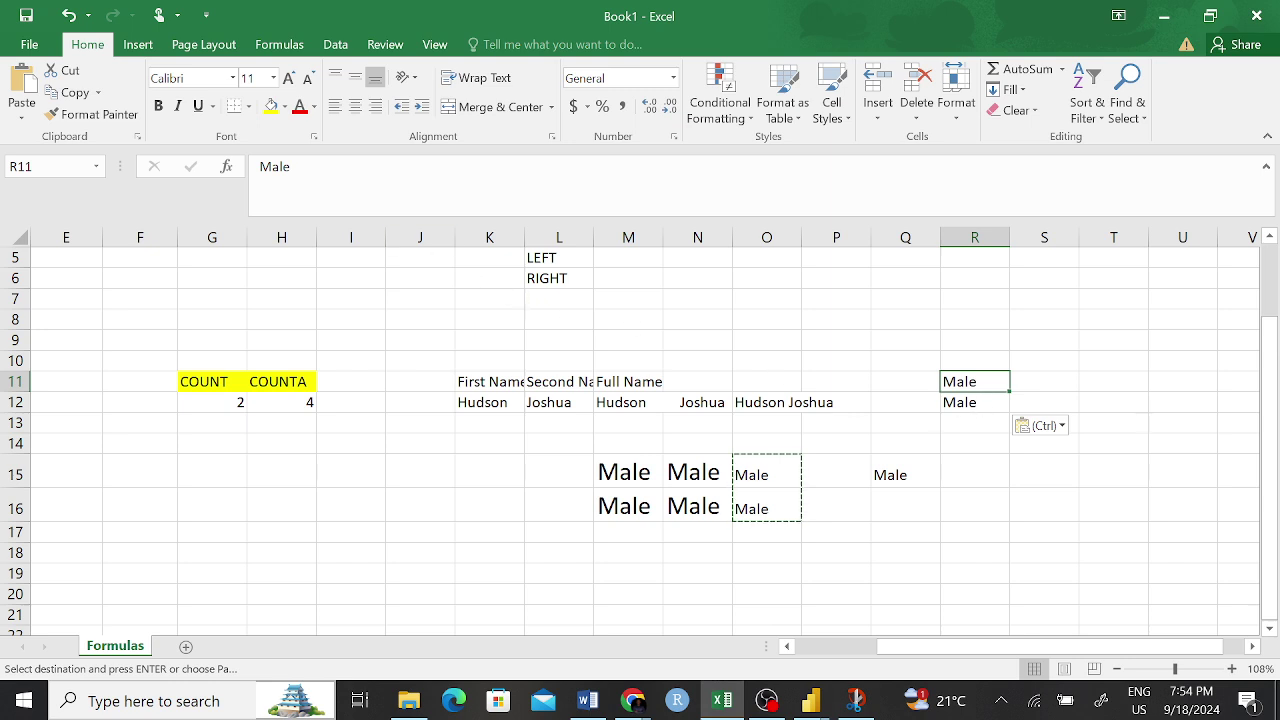
{"action": "key", "text": "F2"}
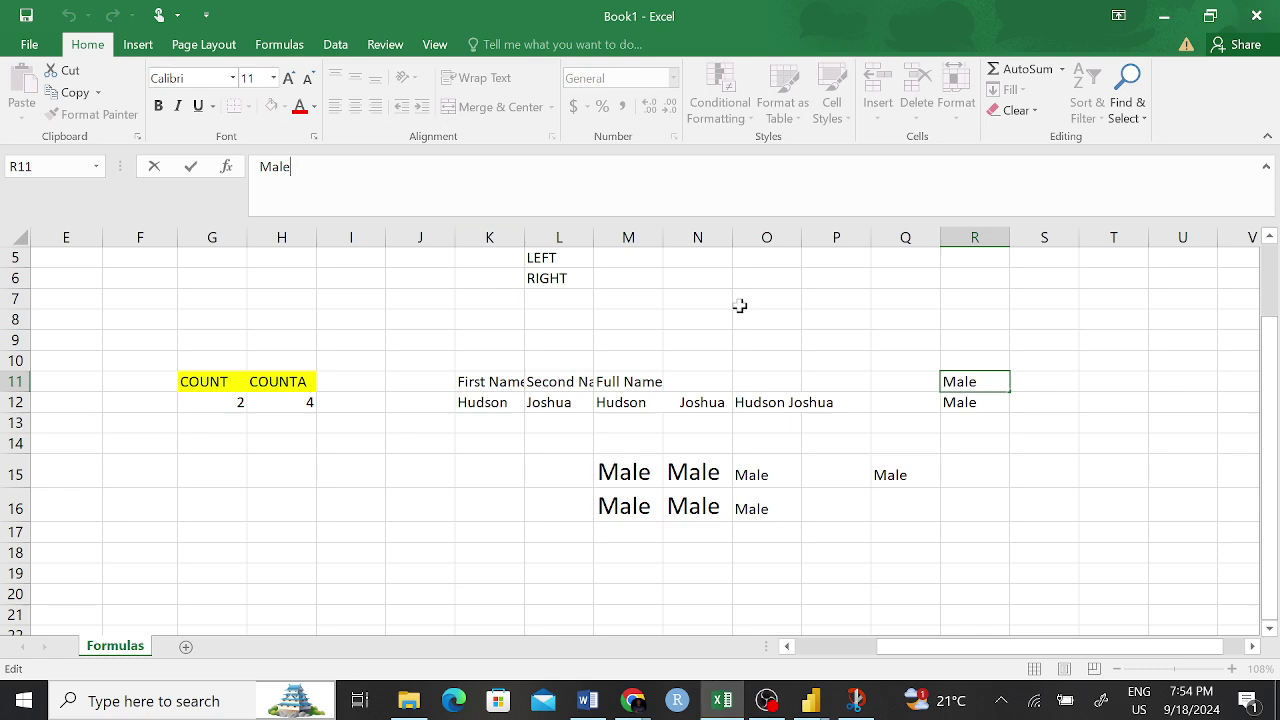
{"action": "left_click", "coordinate": [953, 402]}
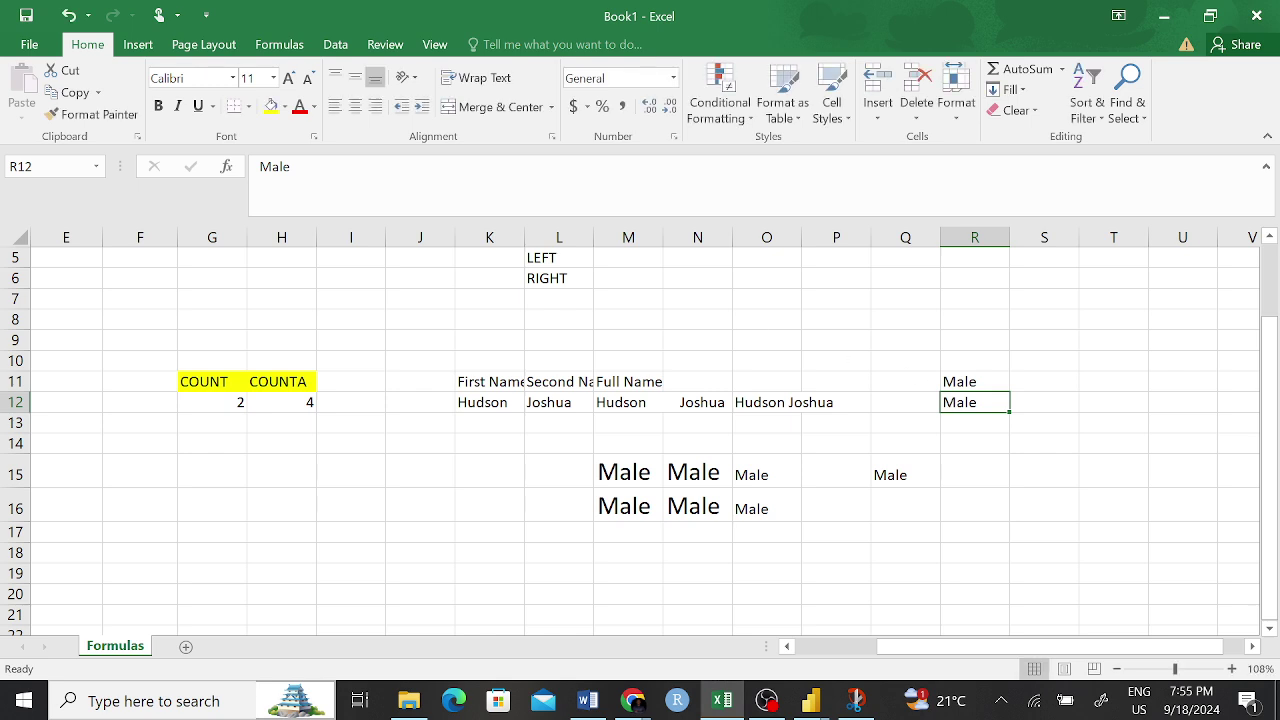
{"action": "key", "text": "F2"}
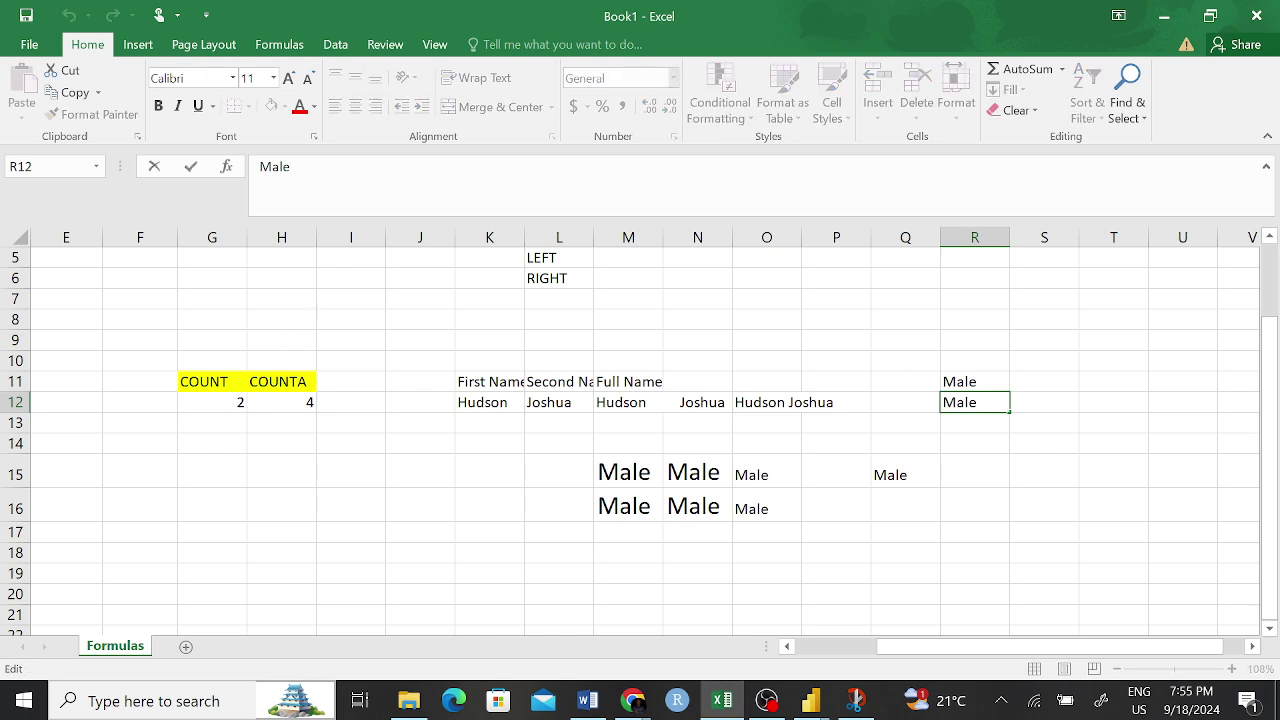
{"action": "left_click", "coordinate": [760, 401]}
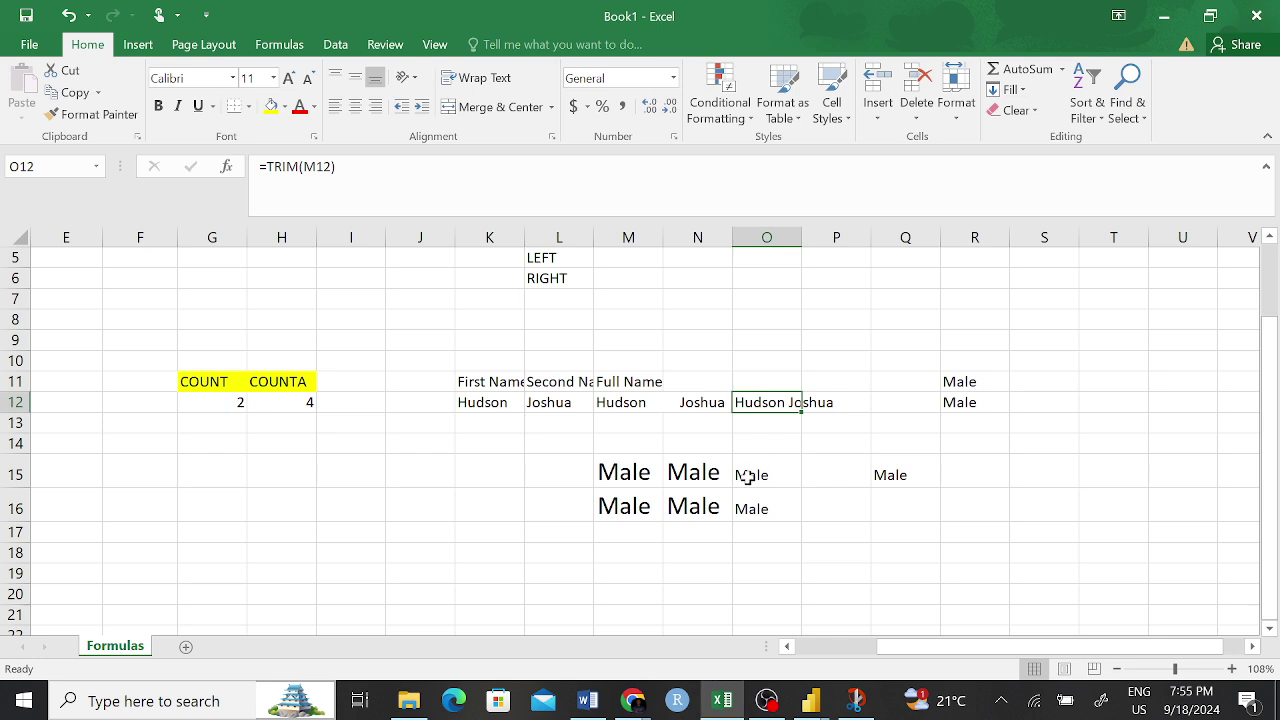
{"action": "scroll", "coordinate": [640, 495], "scroll_direction": "up", "scroll_amount": 2}
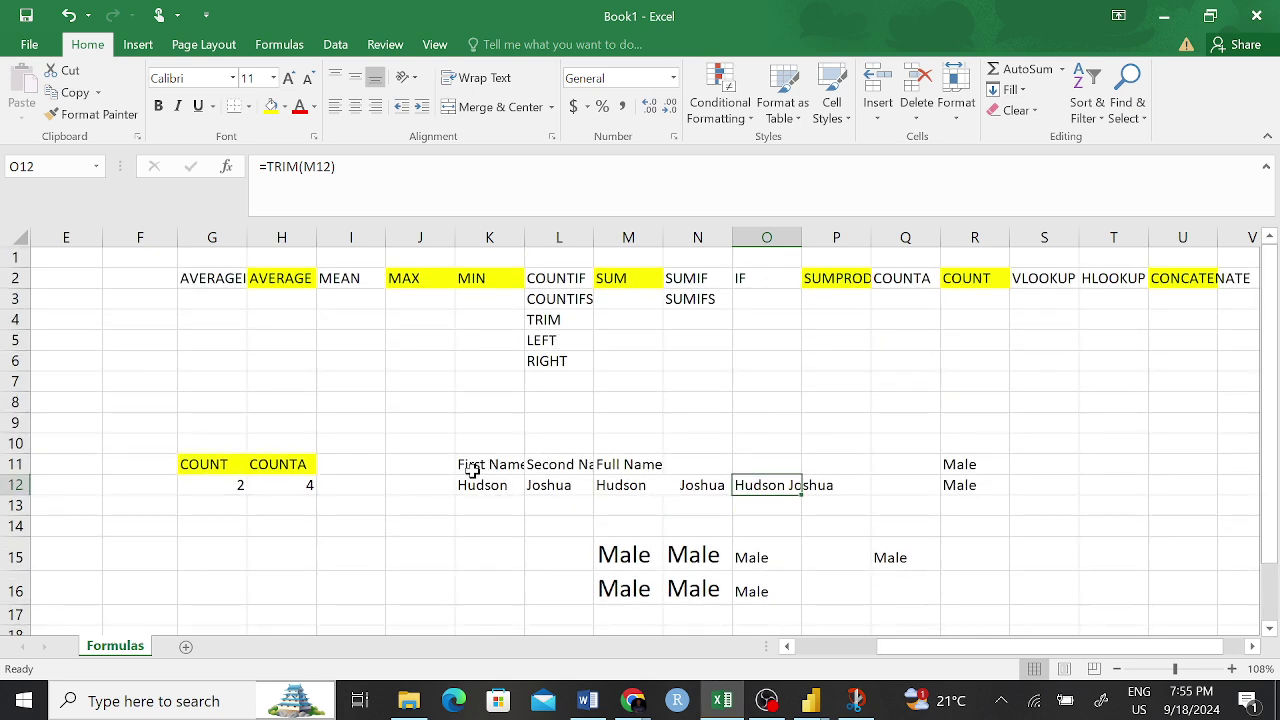
- Clear the TRIM practice block K11:R16
{"action": "mouse_move", "coordinate": [466, 462]}
{"action": "left_mouse_down"}
{"action": "mouse_move", "coordinate": [943, 480]}
{"action": "mouse_move", "coordinate": [951, 593]}
{"action": "left_mouse_up"}
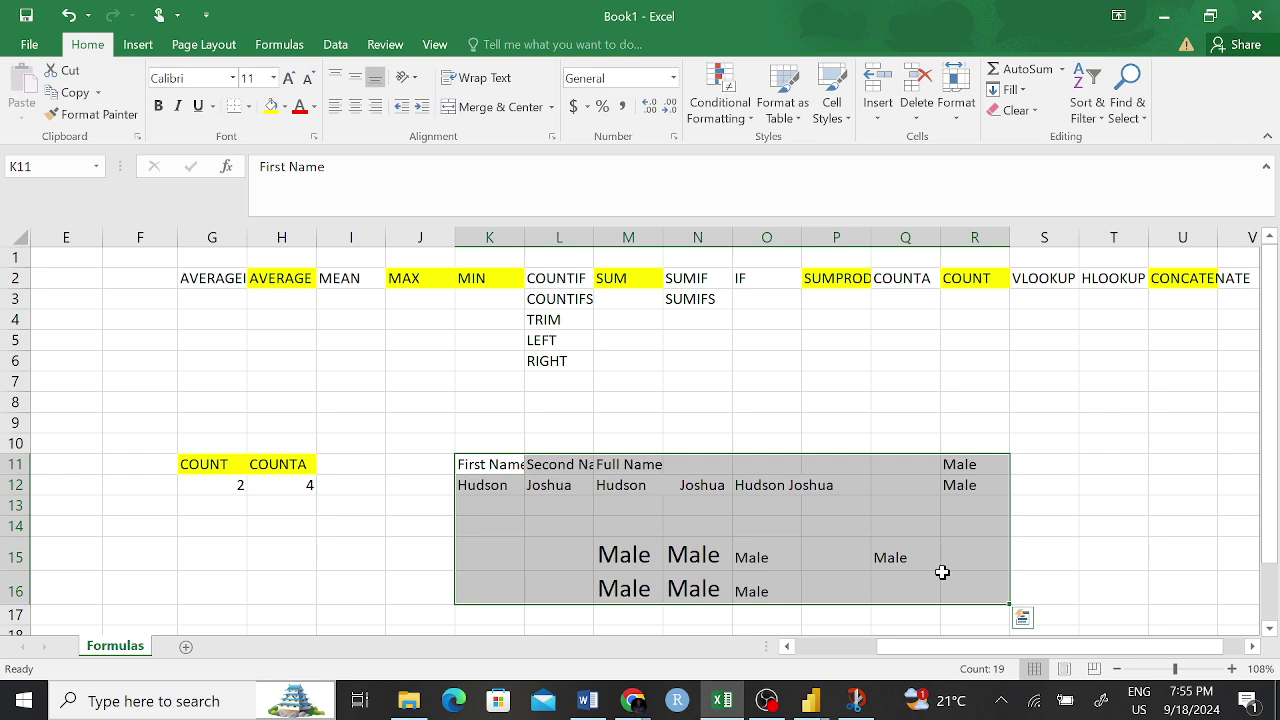
{"action": "key", "text": "Delete"}
{"action": "left_click", "coordinate": [784, 384]}
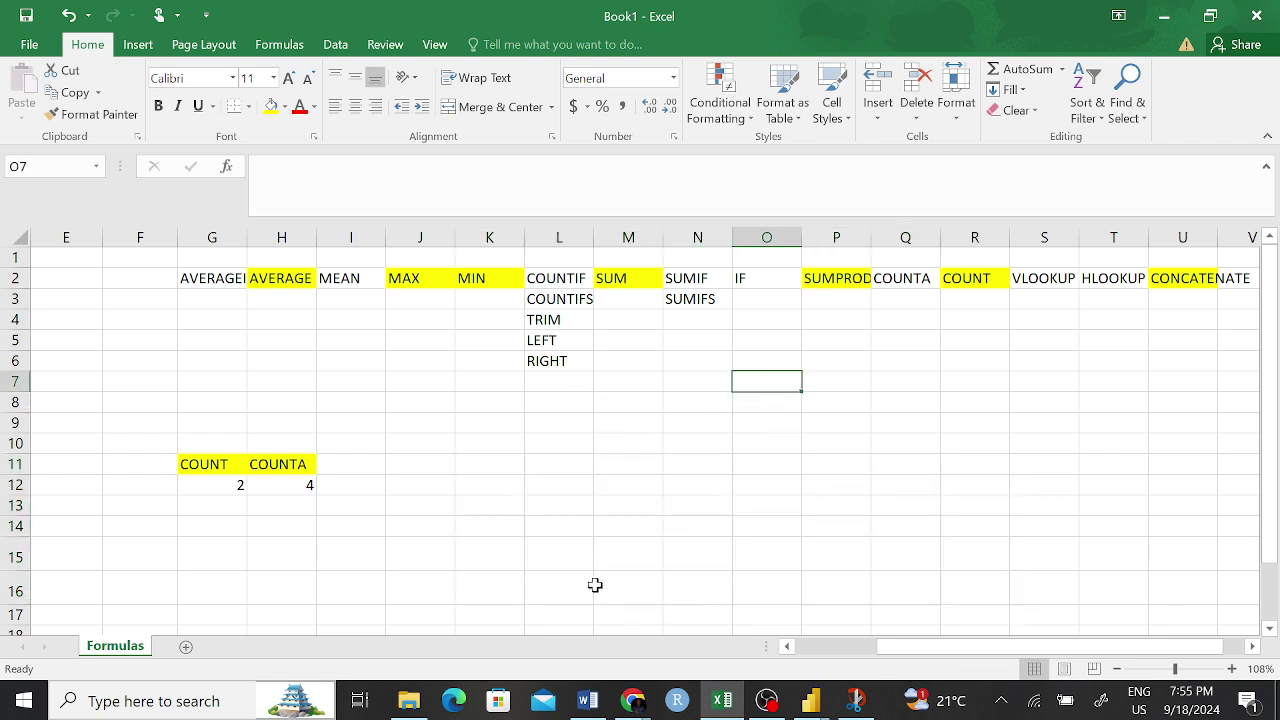
- Give the TRIM label in L4 a yellow fill
{"action": "left_click", "coordinate": [560, 319]}
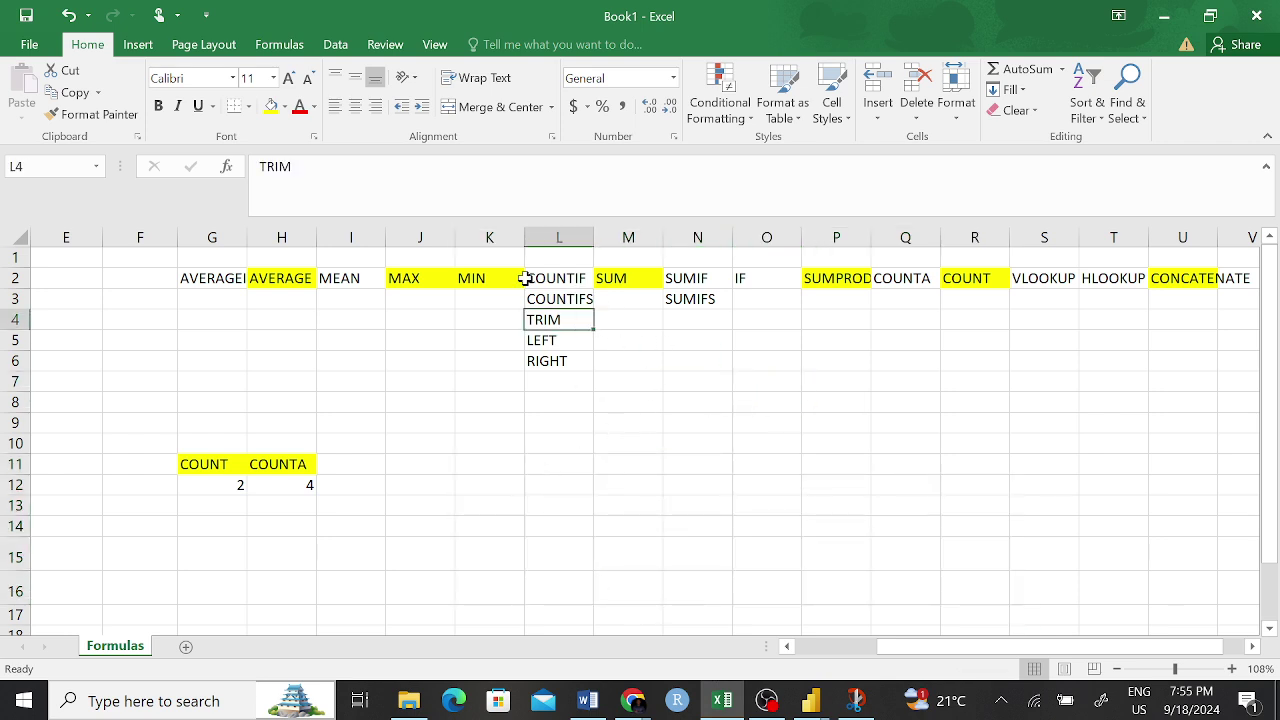
{"action": "left_click", "coordinate": [270, 106]}
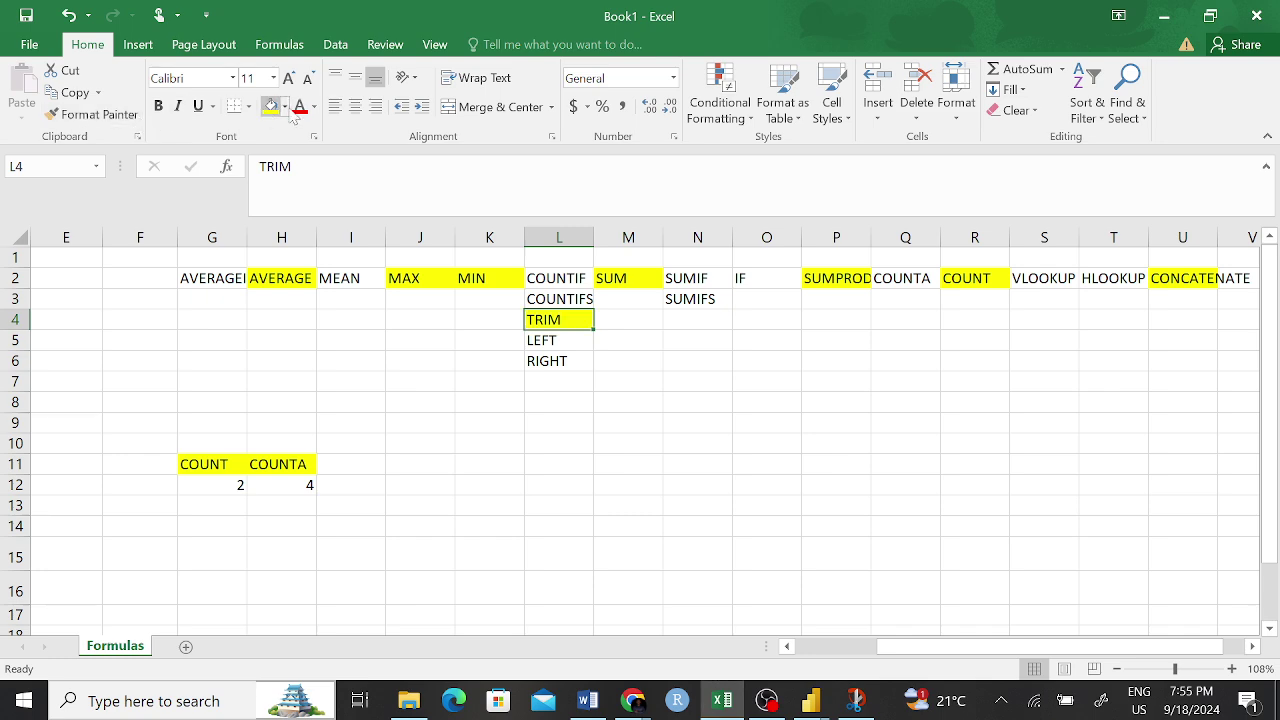
{"action": "left_click", "coordinate": [763, 362]}
{"action": "left_click", "coordinate": [535, 340]}
{"action": "left_click", "coordinate": [560, 368]}
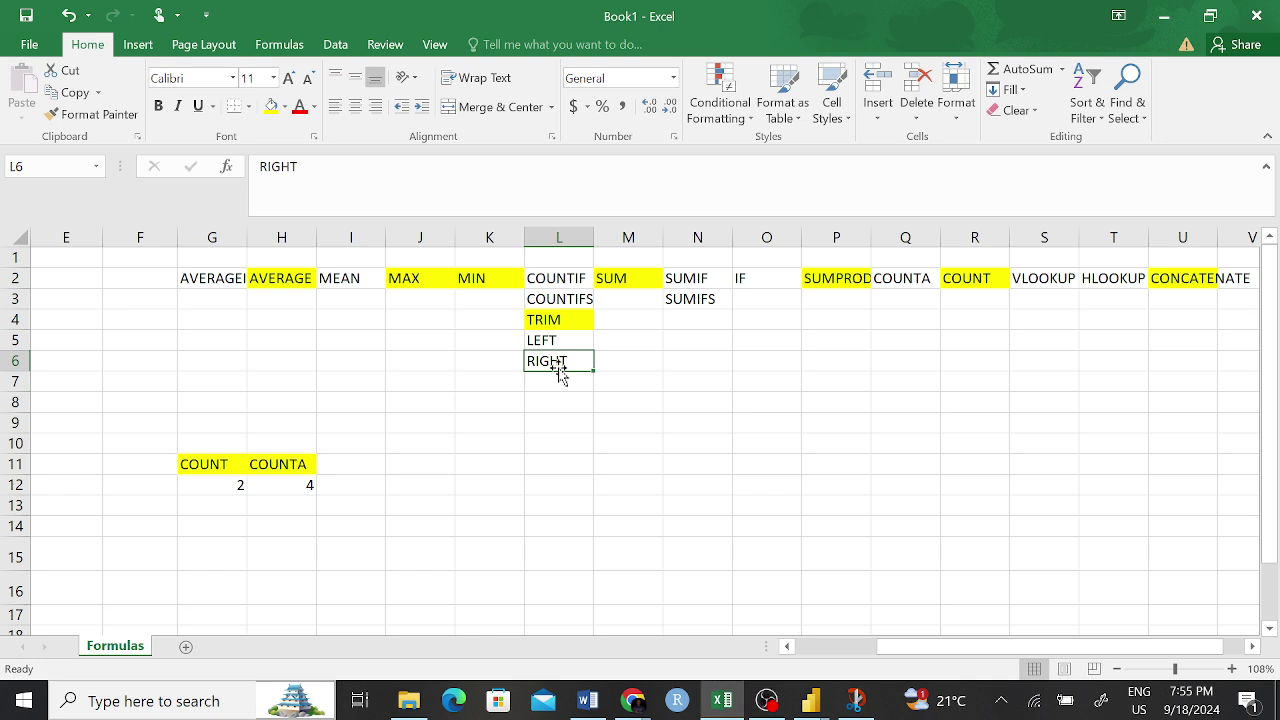
- Enter sample numbers 4566, 4567 and 6789 in N7:N9
{"action": "left_click", "coordinate": [689, 386]}
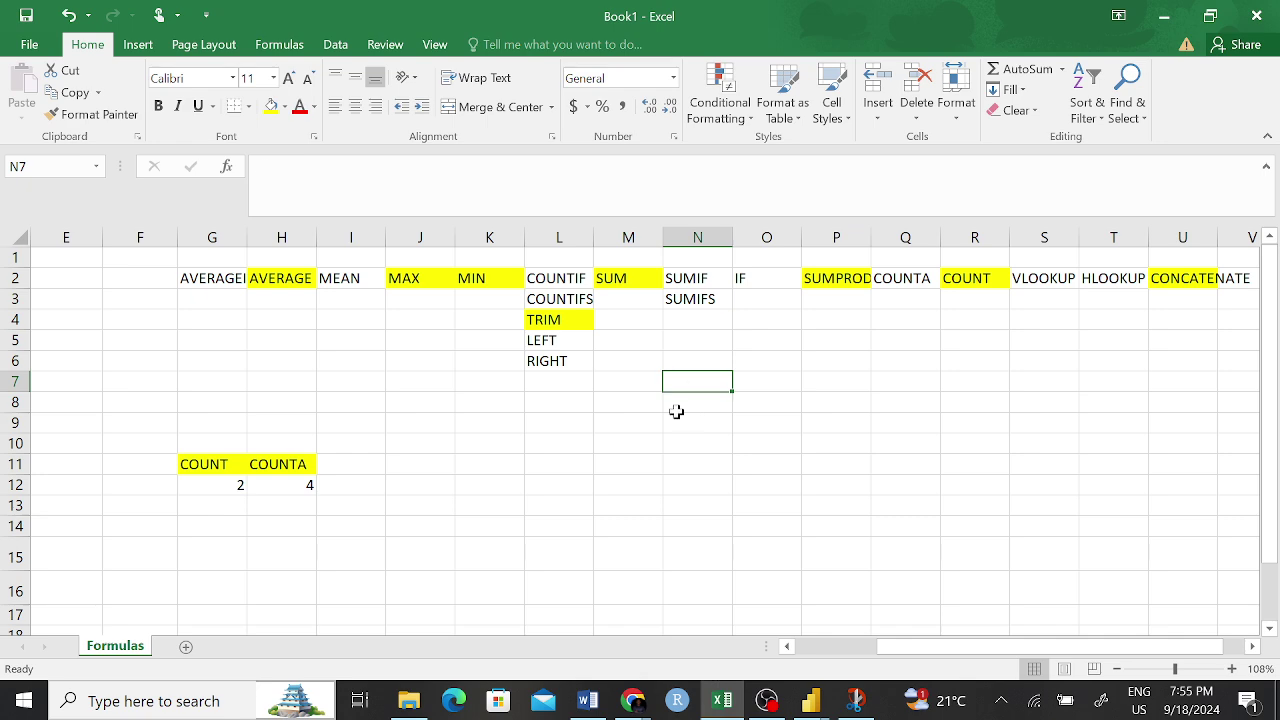
{"action": "type", "text": "456"}
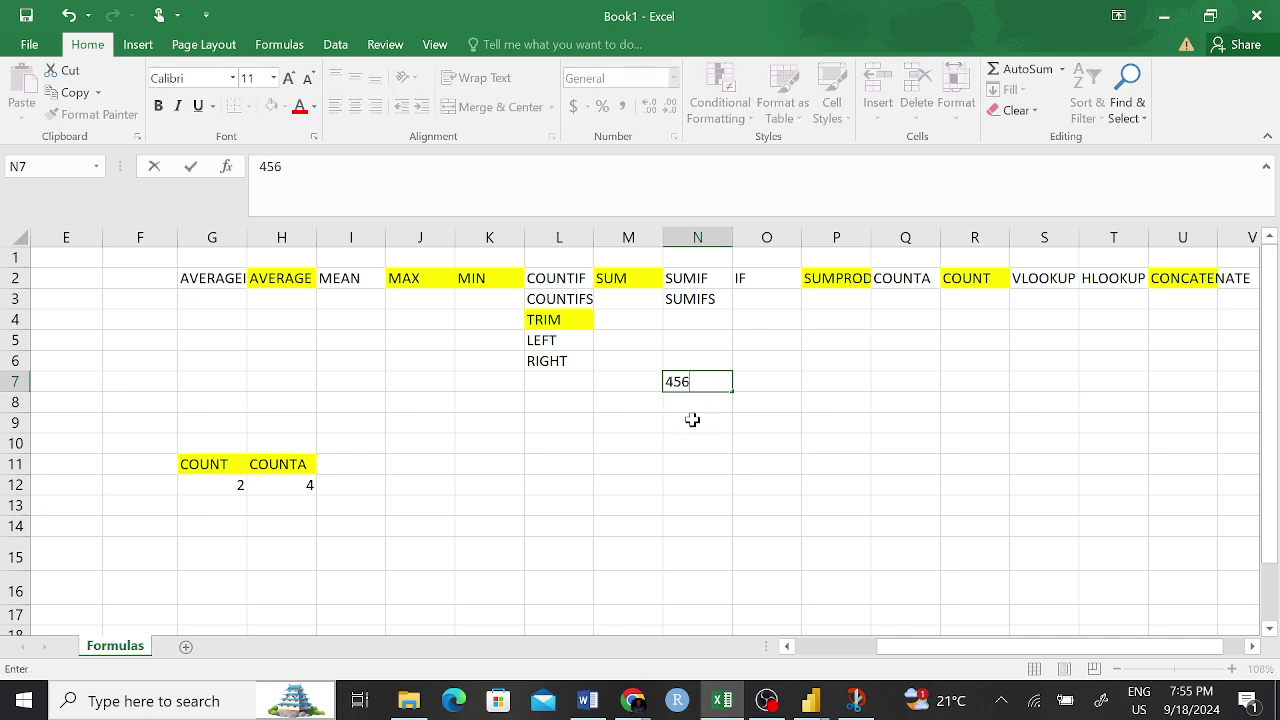
{"action": "type", "text": "6"}
{"action": "left_click", "coordinate": [692, 420]}
{"action": "left_click", "coordinate": [691, 401]}
{"action": "type", "text": "4"}
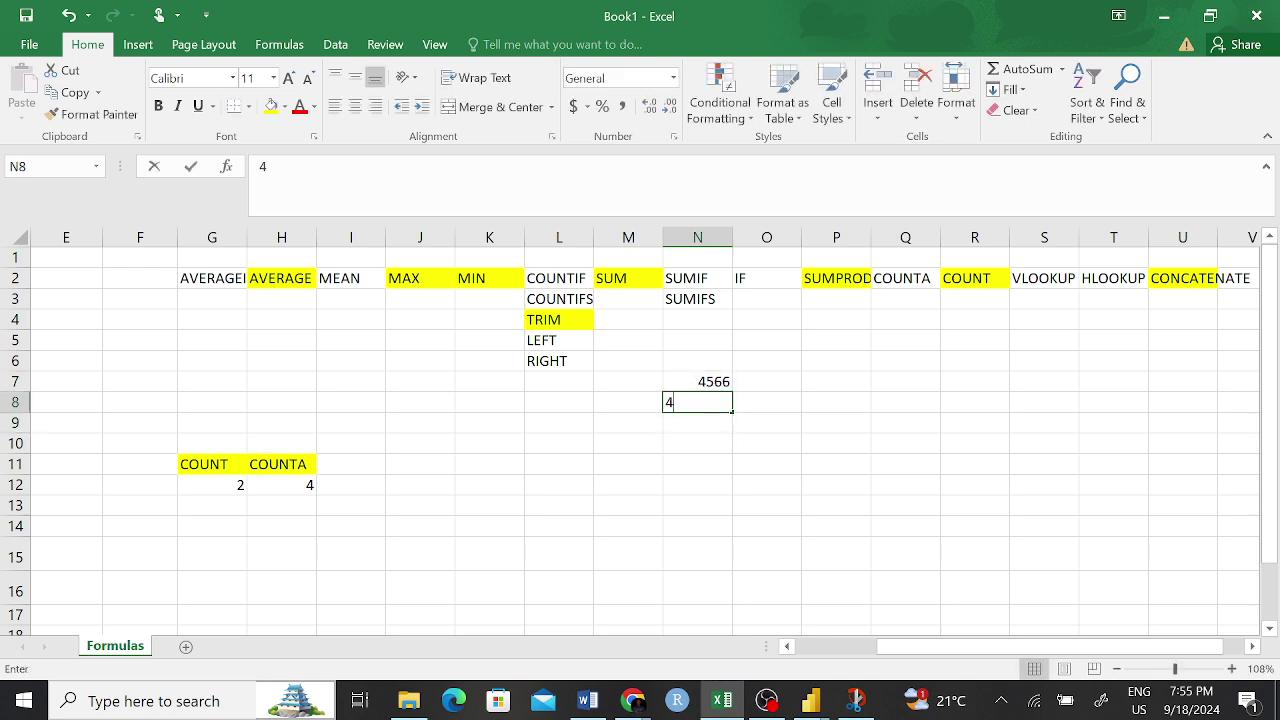
{"action": "type", "text": "567"}
{"action": "left_click", "coordinate": [701, 423]}
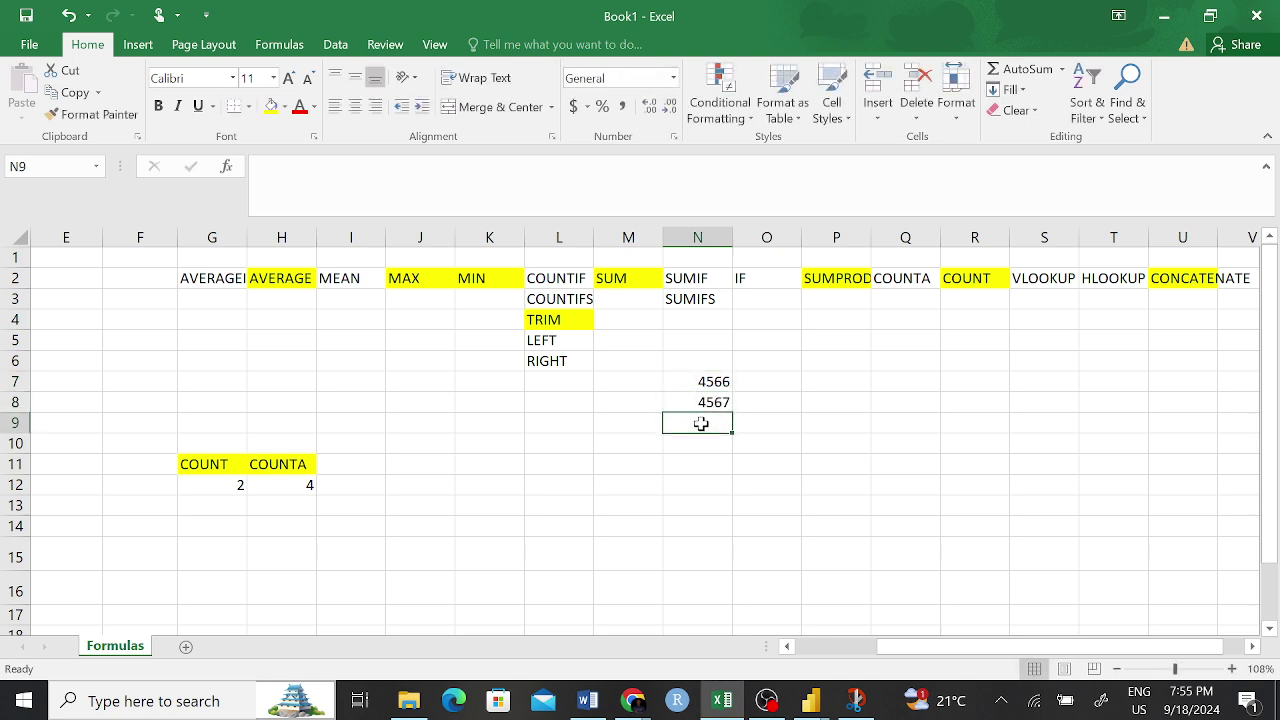
{"action": "type", "text": "6789"}
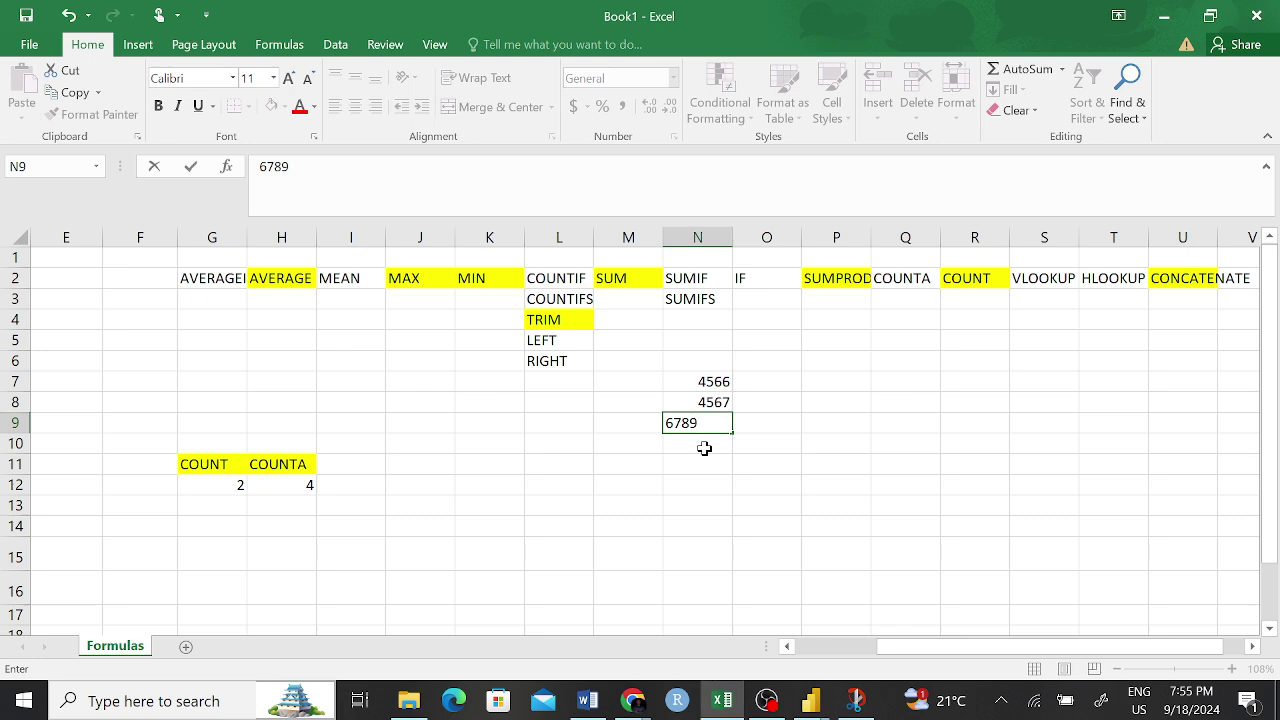
{"action": "left_click", "coordinate": [704, 449]}
{"action": "type", "text": "6789"}
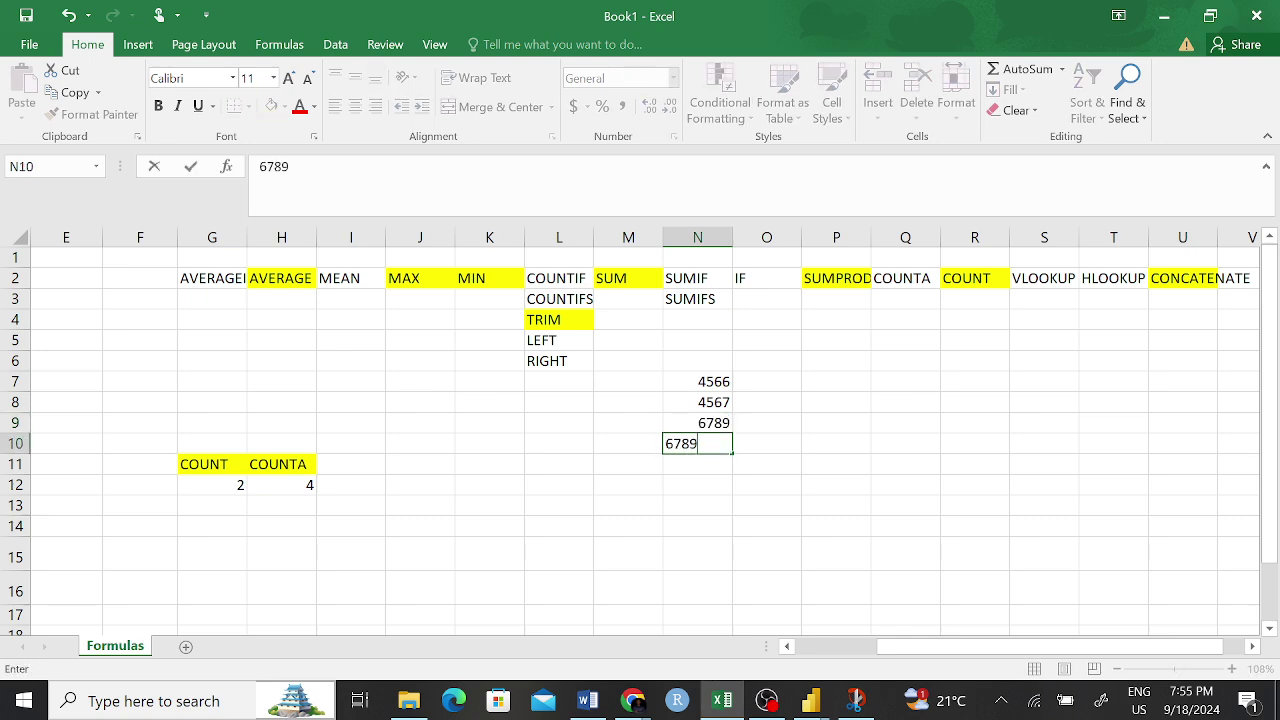
- Redo N10 as 93856 and reselect N7
{"action": "left_click", "coordinate": [707, 473]}
{"action": "left_click", "coordinate": [716, 449]}
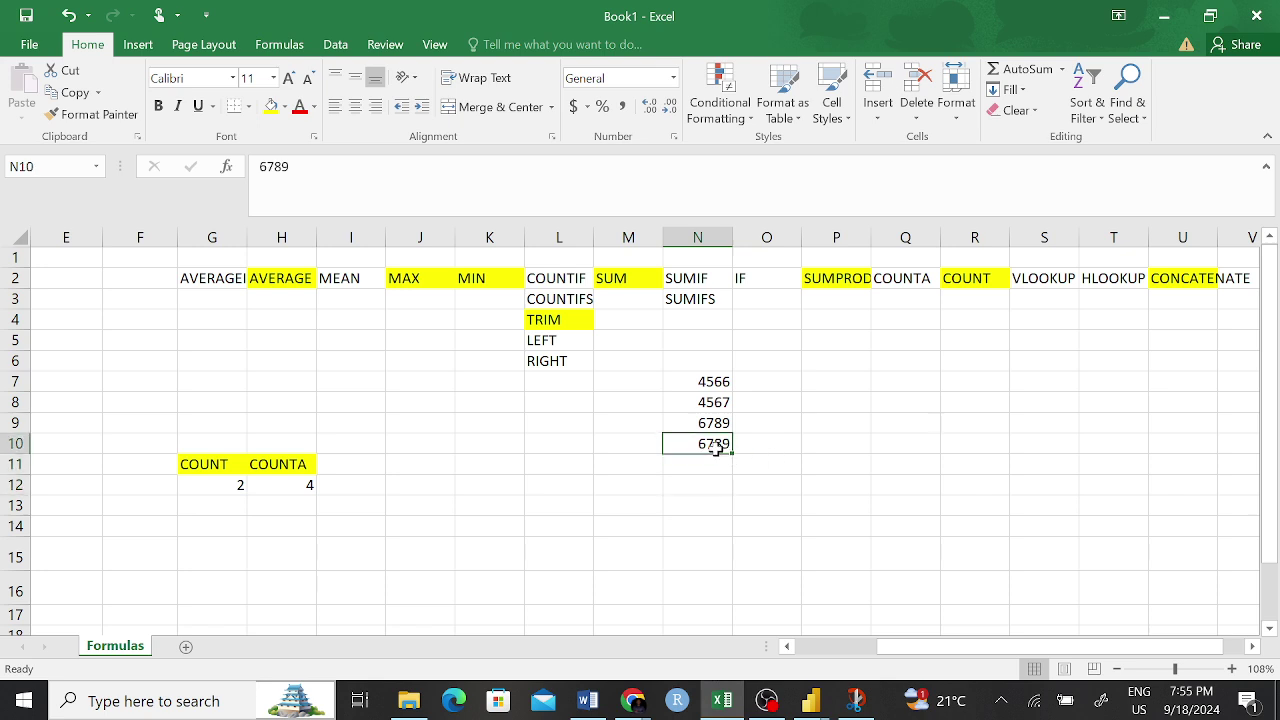
{"action": "type", "text": "938et"}
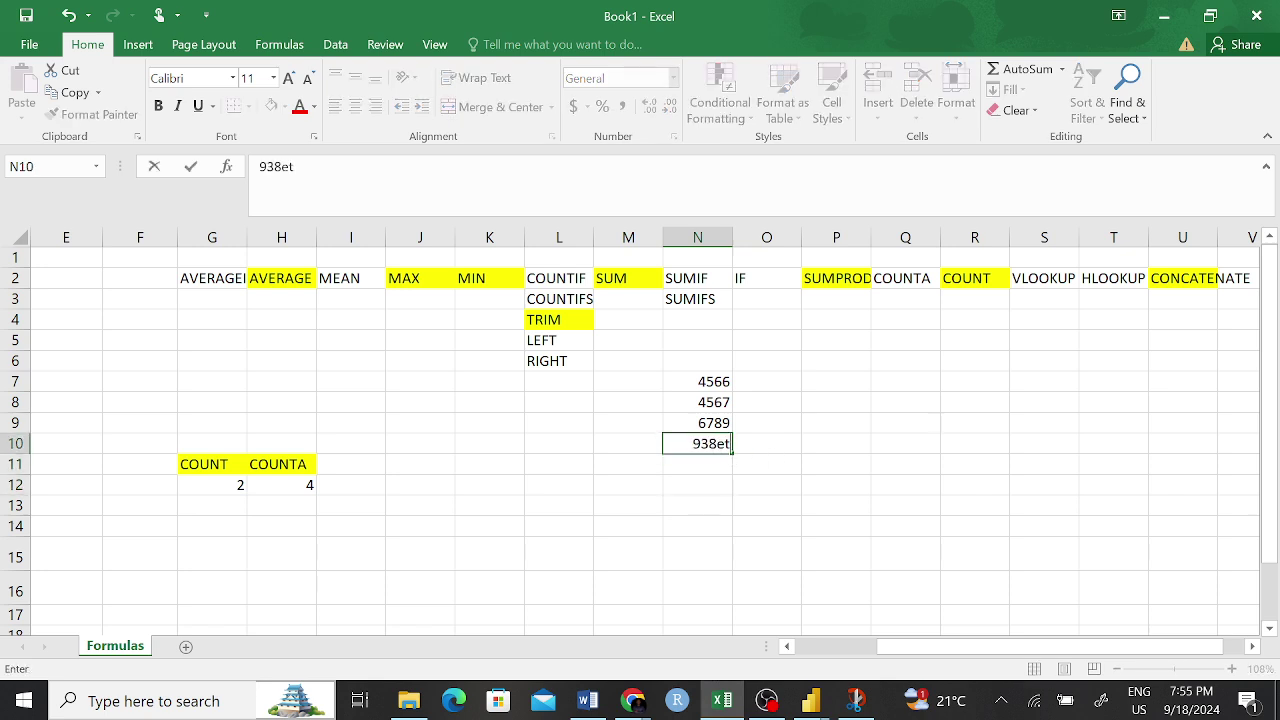
{"action": "key", "text": "BackSpace"}
{"action": "key", "text": "BackSpace"}
{"action": "type", "text": "56"}
{"action": "left_click_drag", "start_coordinate": [806, 422], "coordinate": [795, 424]}
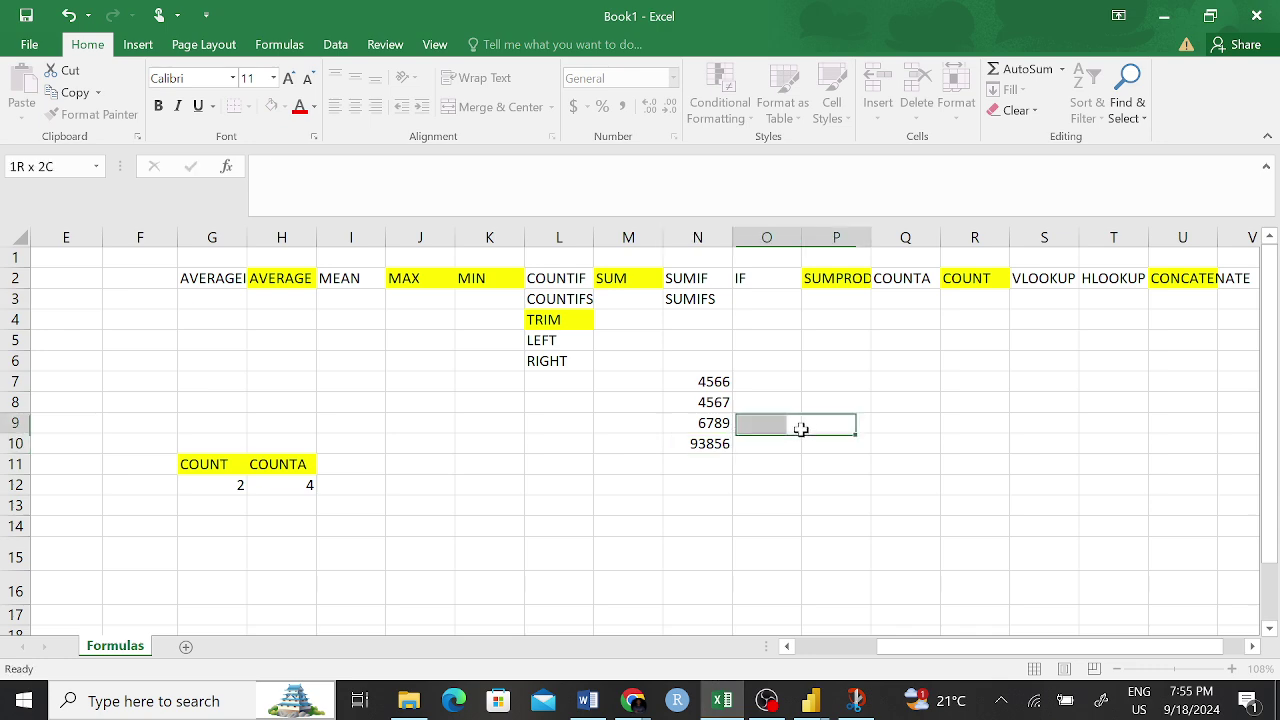
{"action": "left_click", "coordinate": [715, 381]}
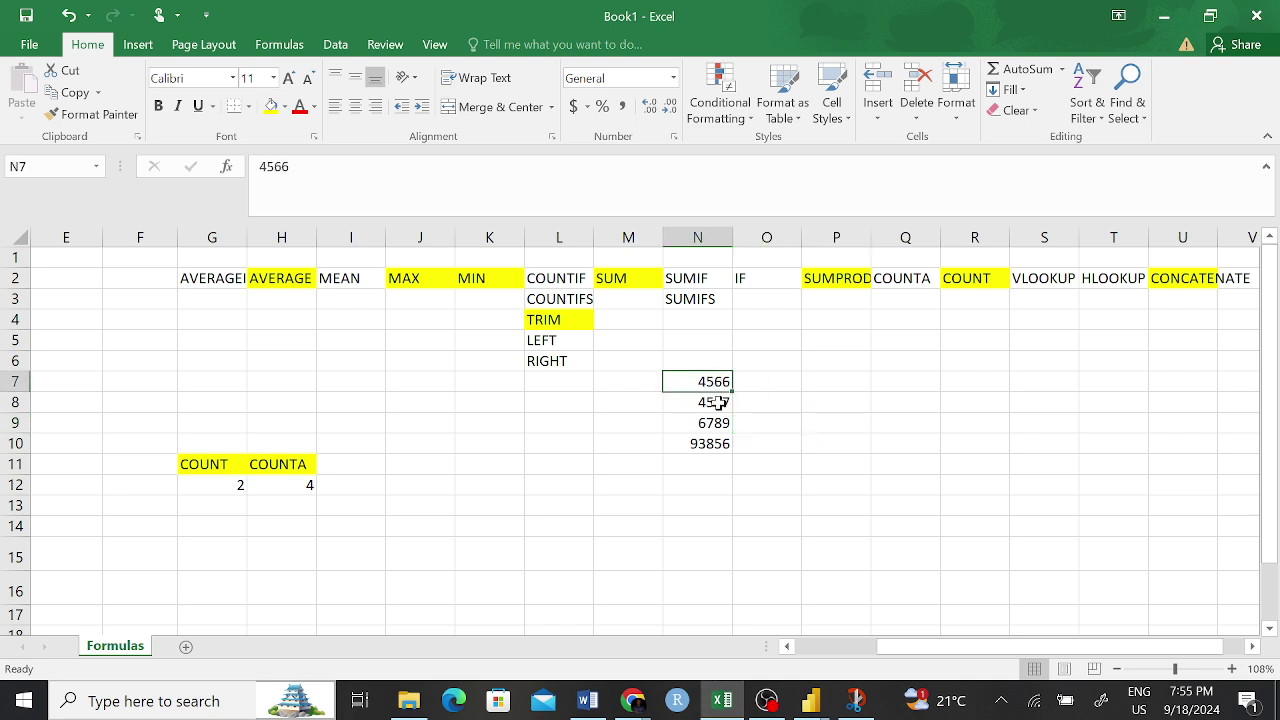
{"action": "left_click_drag", "start_coordinate": [757, 437], "coordinate": [766, 422]}
{"action": "left_click", "coordinate": [706, 381]}
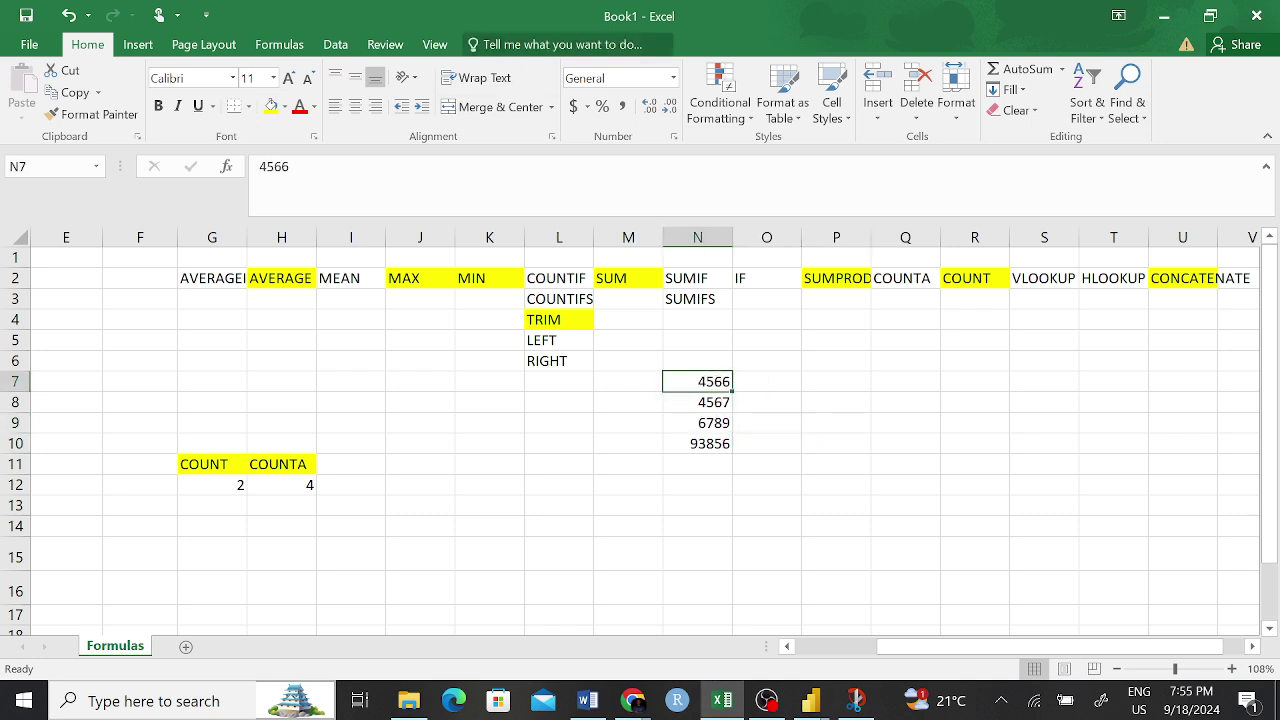
- Apply the Long Date number format to N7, then undo it
{"action": "left_click", "coordinate": [674, 78]}
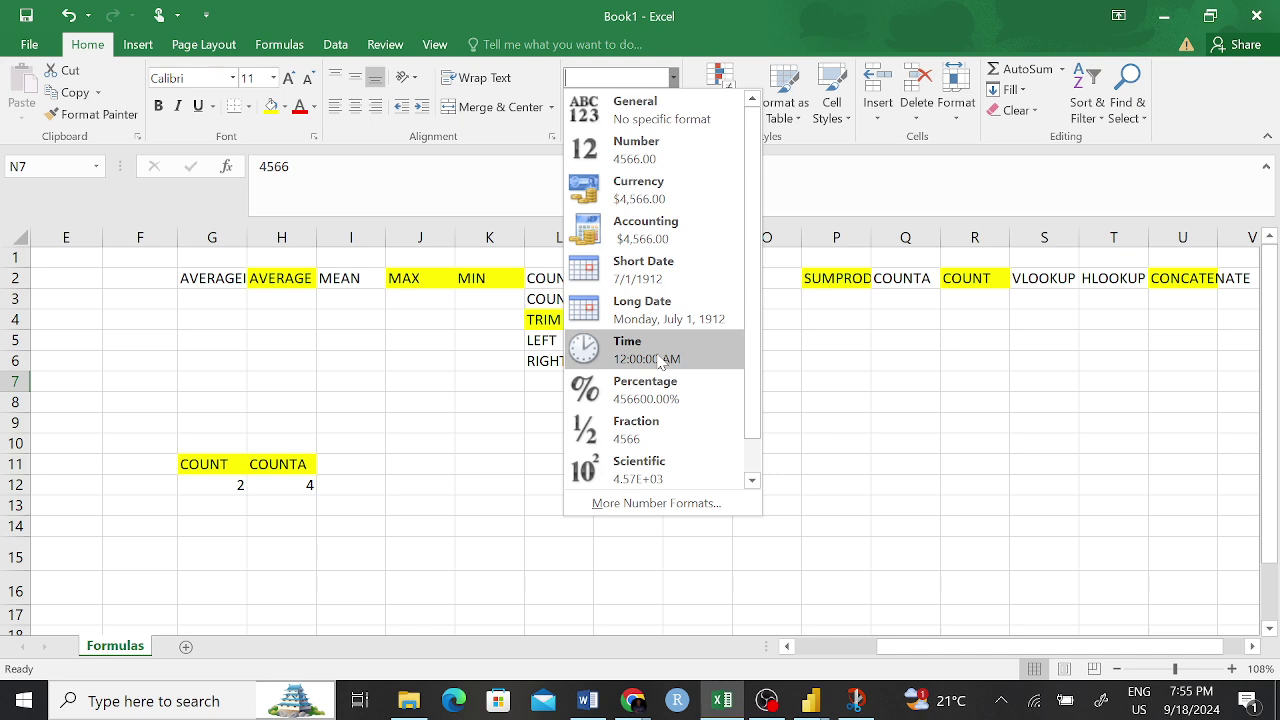
{"action": "left_click", "coordinate": [657, 318]}
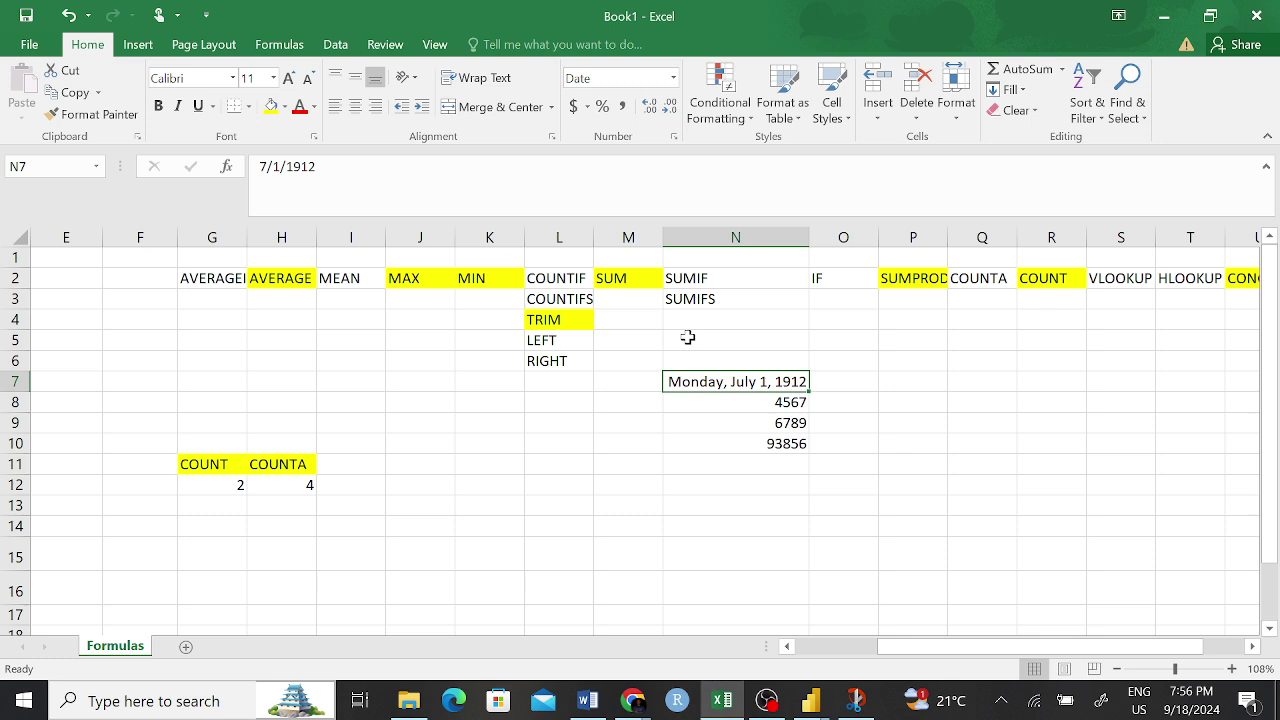
{"action": "key", "text": "ctrl+z"}
{"action": "left_click", "coordinate": [738, 459]}
- Delete 4566, 4567, 6789 and 93856 from N7:N10
{"action": "left_click_drag", "start_coordinate": [710, 381], "coordinate": [715, 443]}
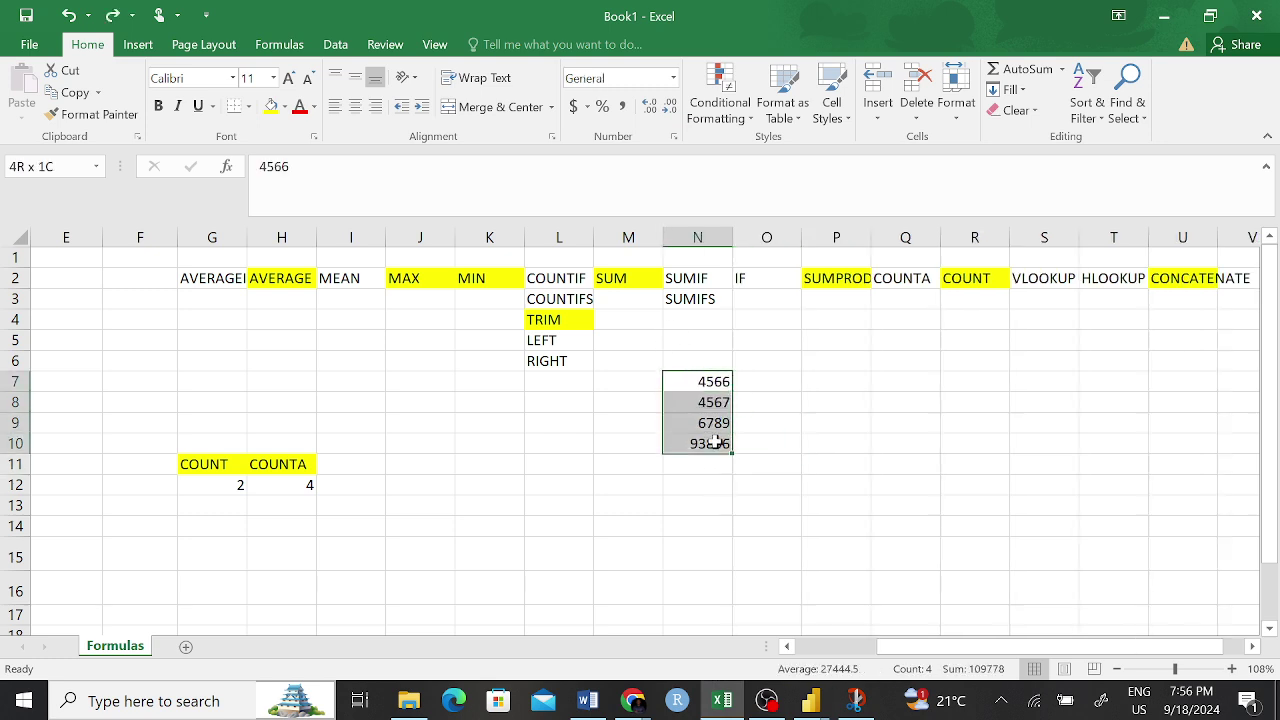
{"action": "key", "text": "BackSpace"}
{"action": "left_click", "coordinate": [797, 422]}
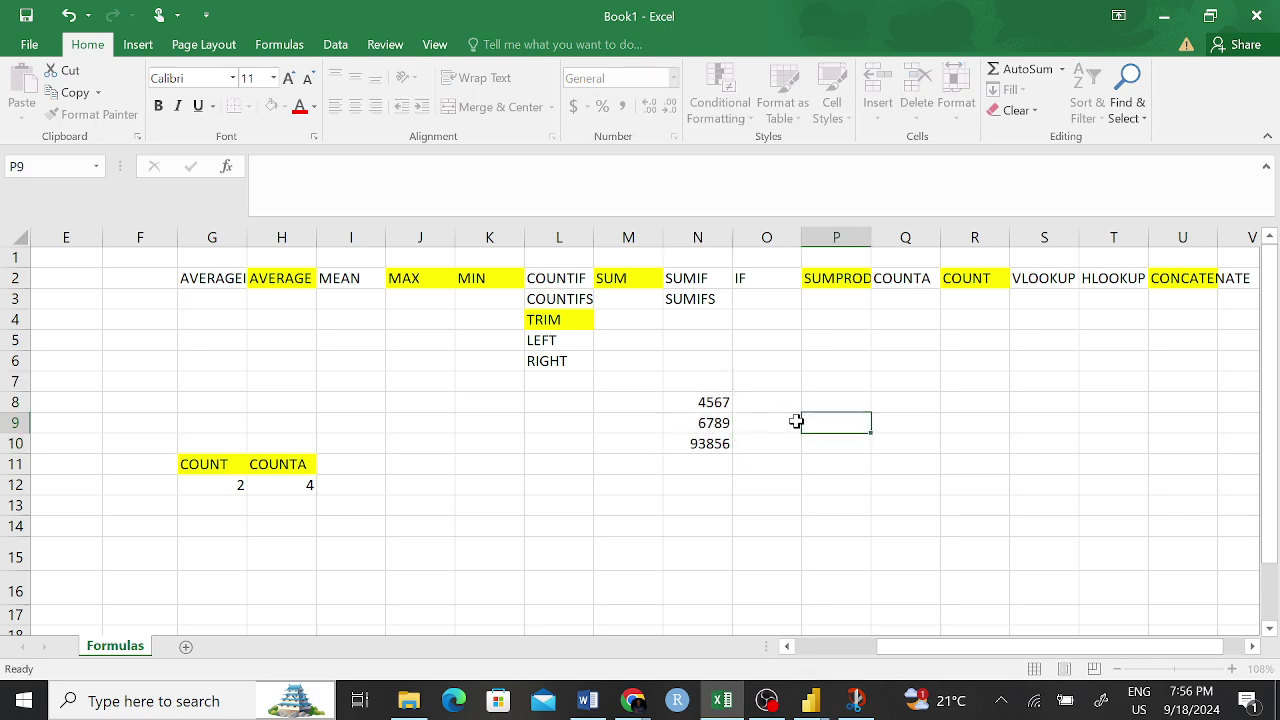
{"action": "left_click", "coordinate": [715, 401]}
{"action": "key", "text": "BackSpace"}
{"action": "left_click", "coordinate": [717, 421]}
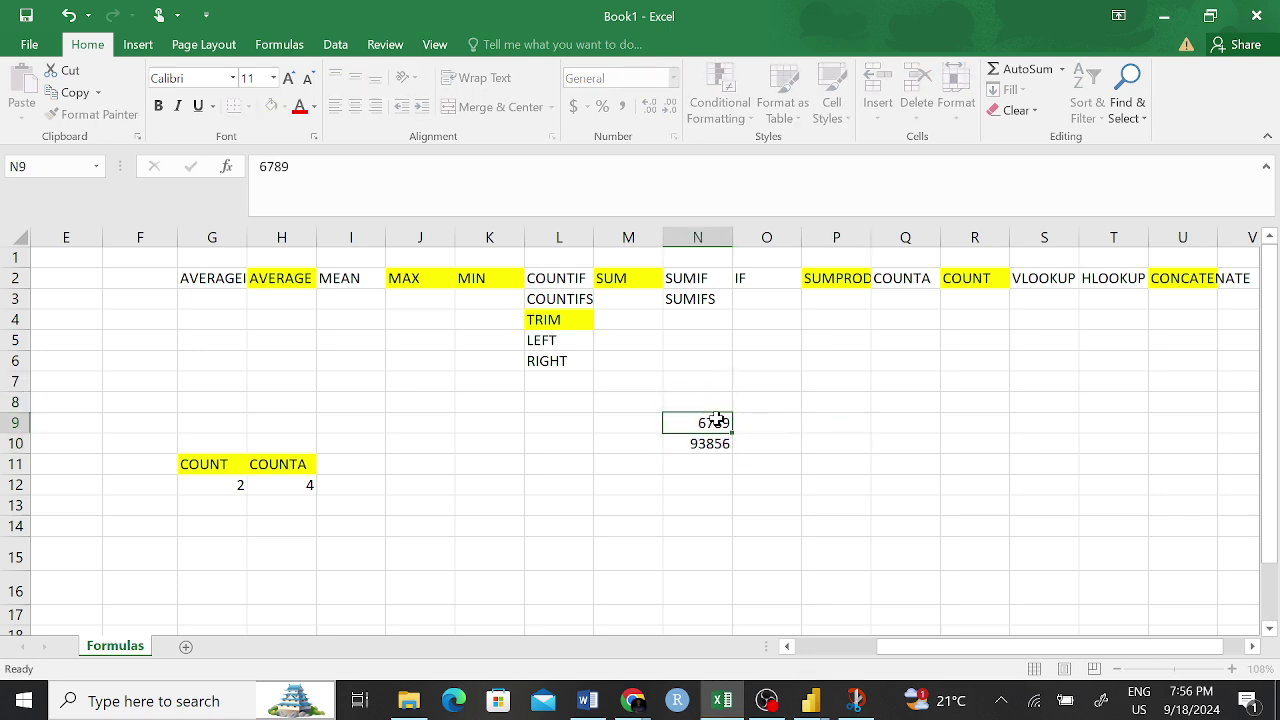
{"action": "key", "text": "BackSpace"}
{"action": "left_click", "coordinate": [712, 447]}
{"action": "key", "text": "BackSpace"}
{"action": "left_click", "coordinate": [770, 463]}
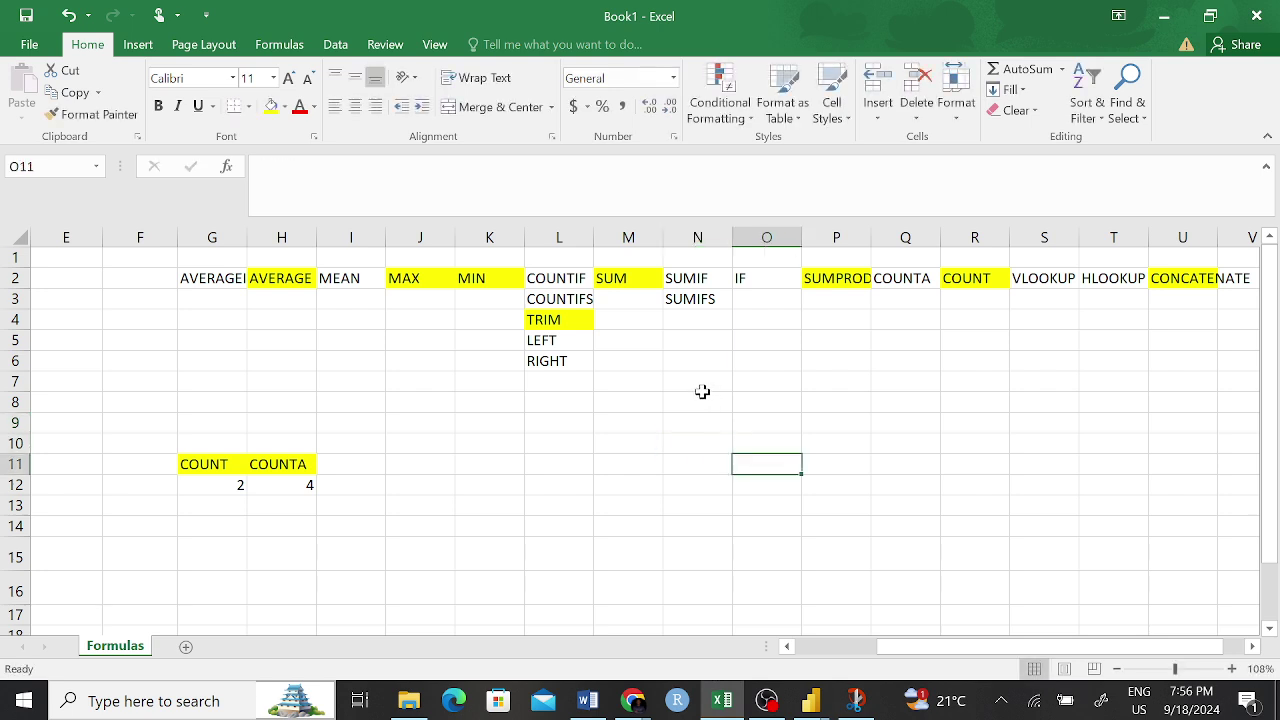
{"action": "left_click", "coordinate": [701, 404]}
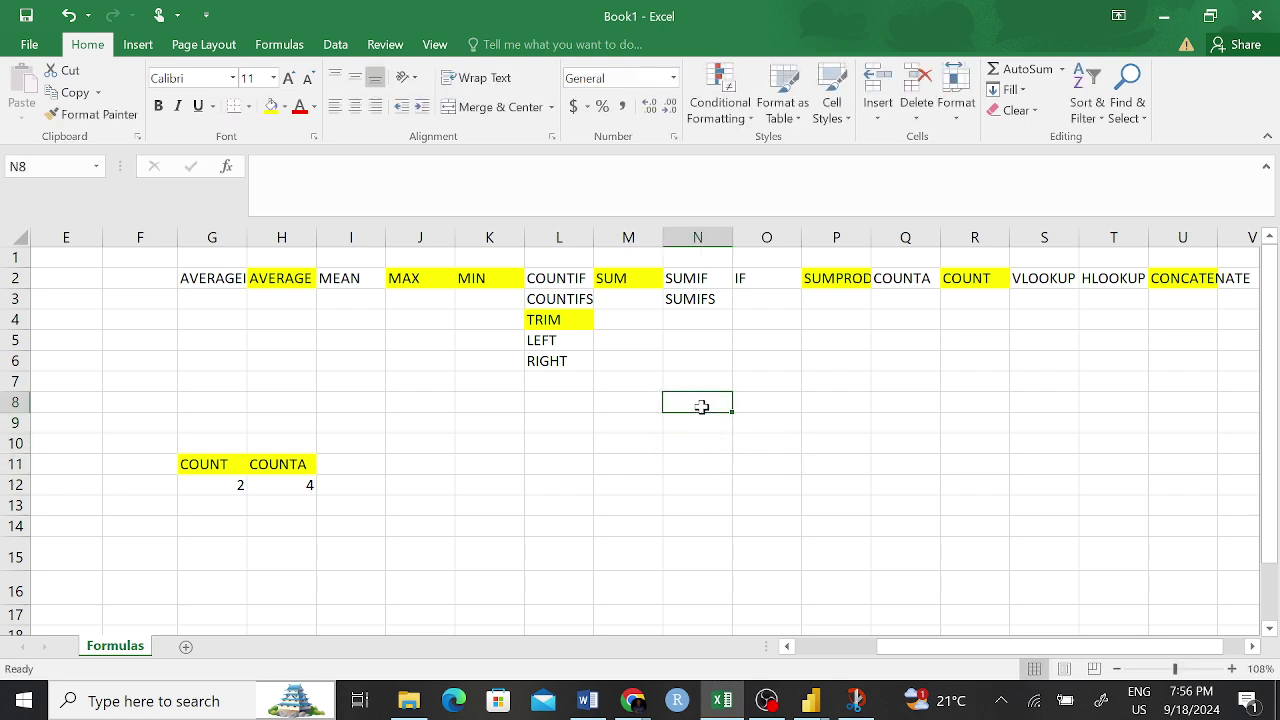
{"action": "type", "text": "I"}
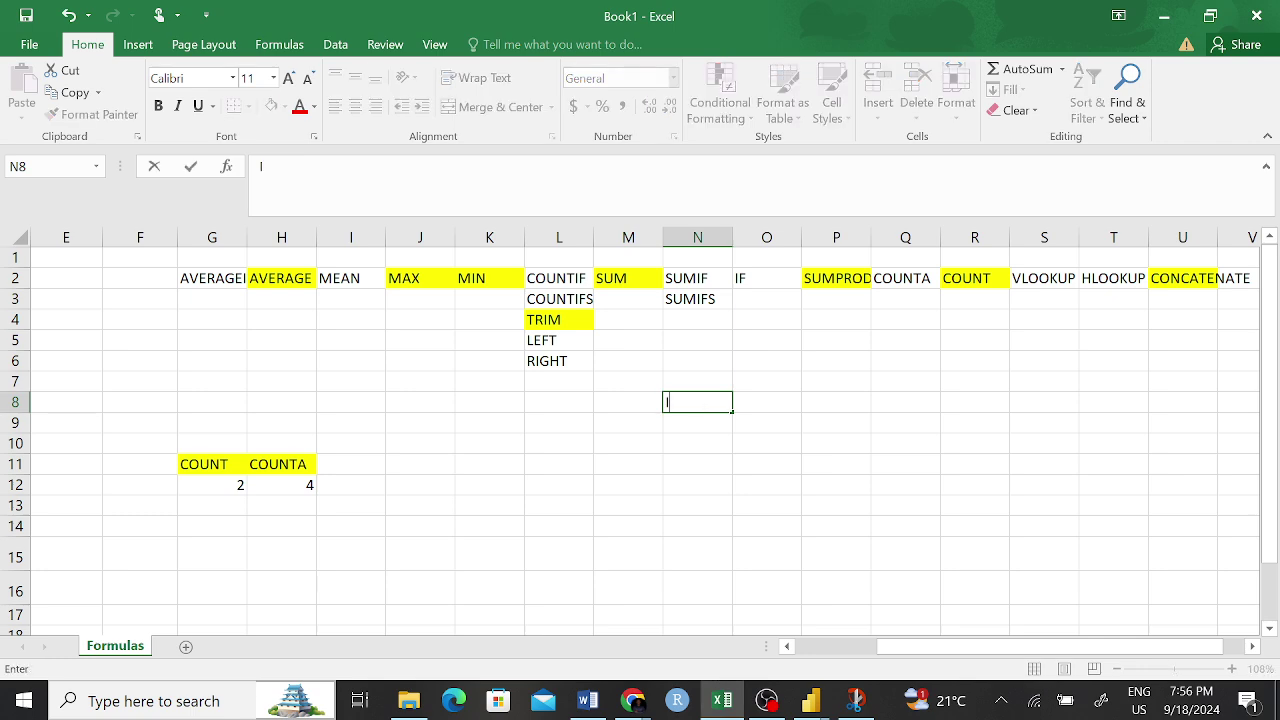
{"action": "type", "text": "63?"}
{"action": "key", "text": "BackSpace"}
{"action": "type", "text": "/41"}
{"action": "type", "text": "75/2012"}
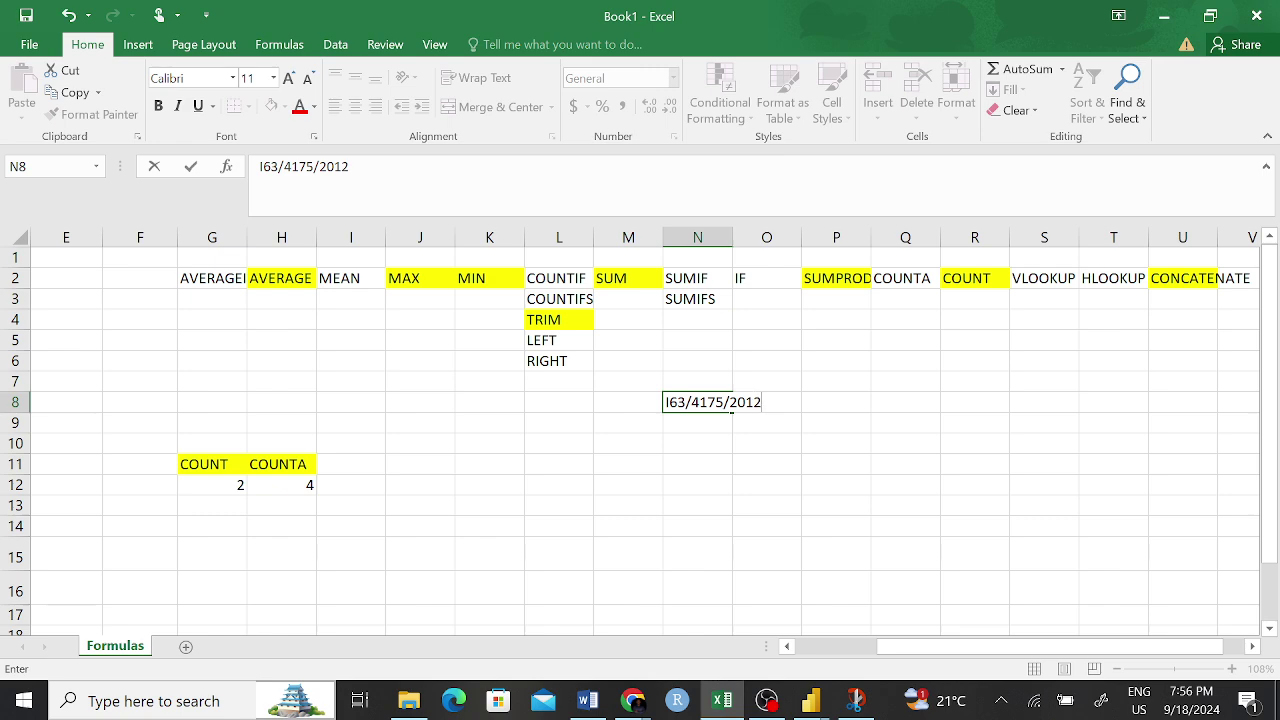
{"action": "key", "text": "Return"}
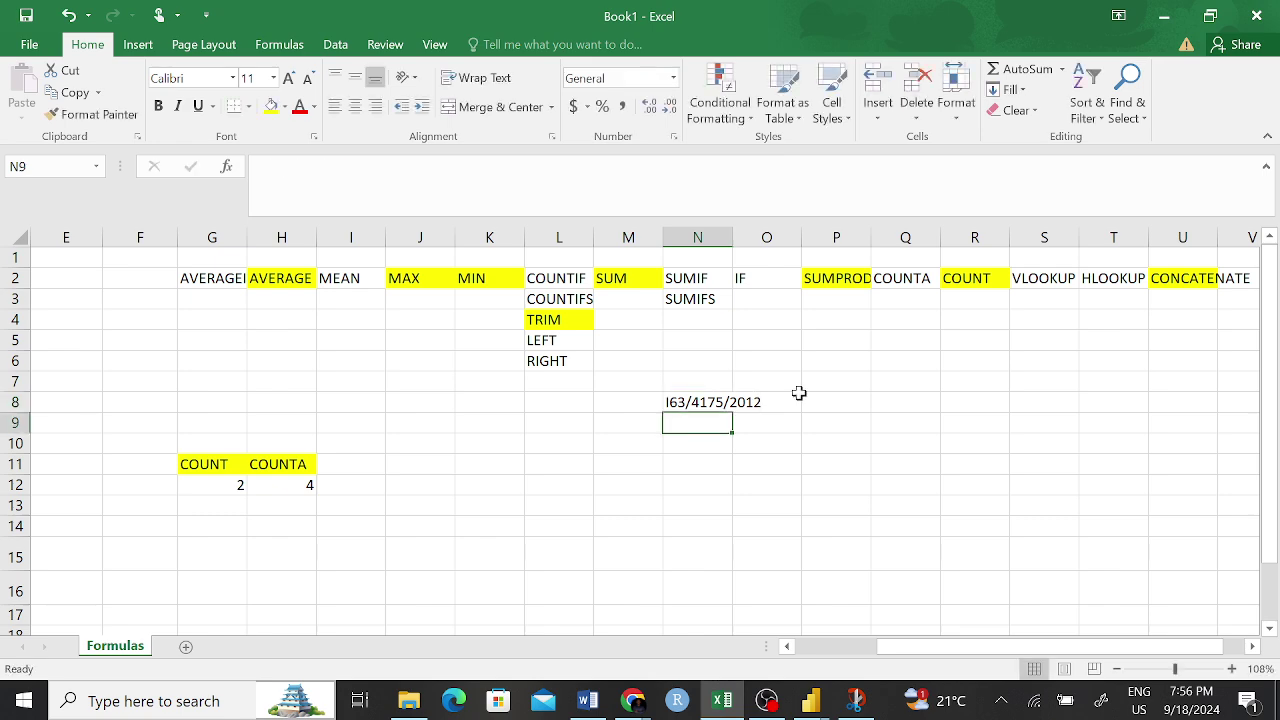
- Review the I63/4175/2012 text in N8 via the formula bar and re-confirm it
{"action": "left_click", "coordinate": [841, 464]}
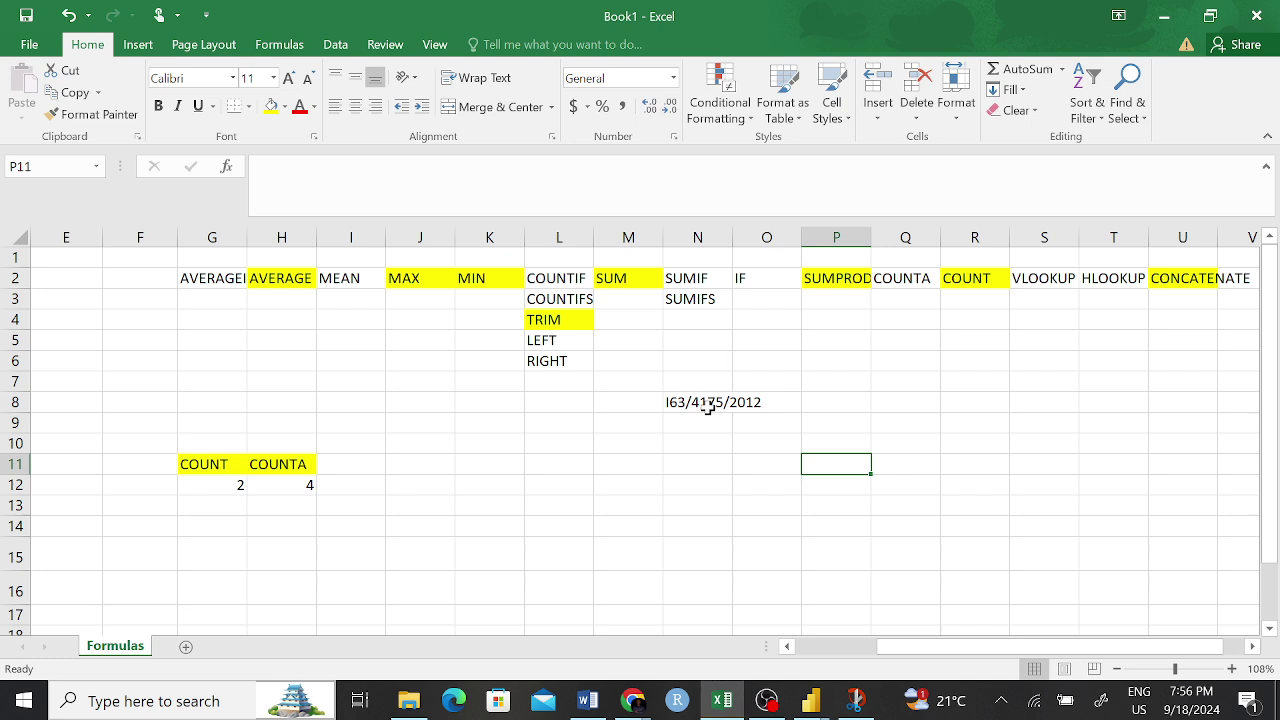
{"action": "left_click", "coordinate": [711, 402]}
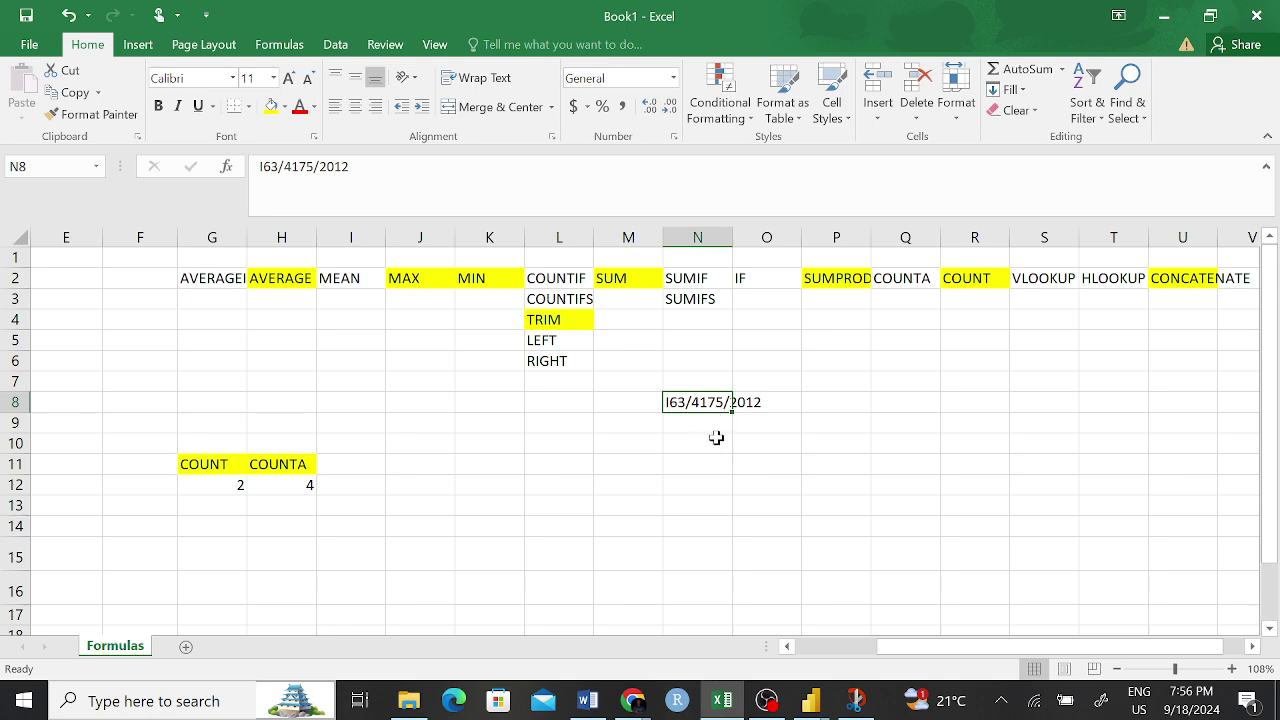
{"action": "left_click", "coordinate": [722, 440]}
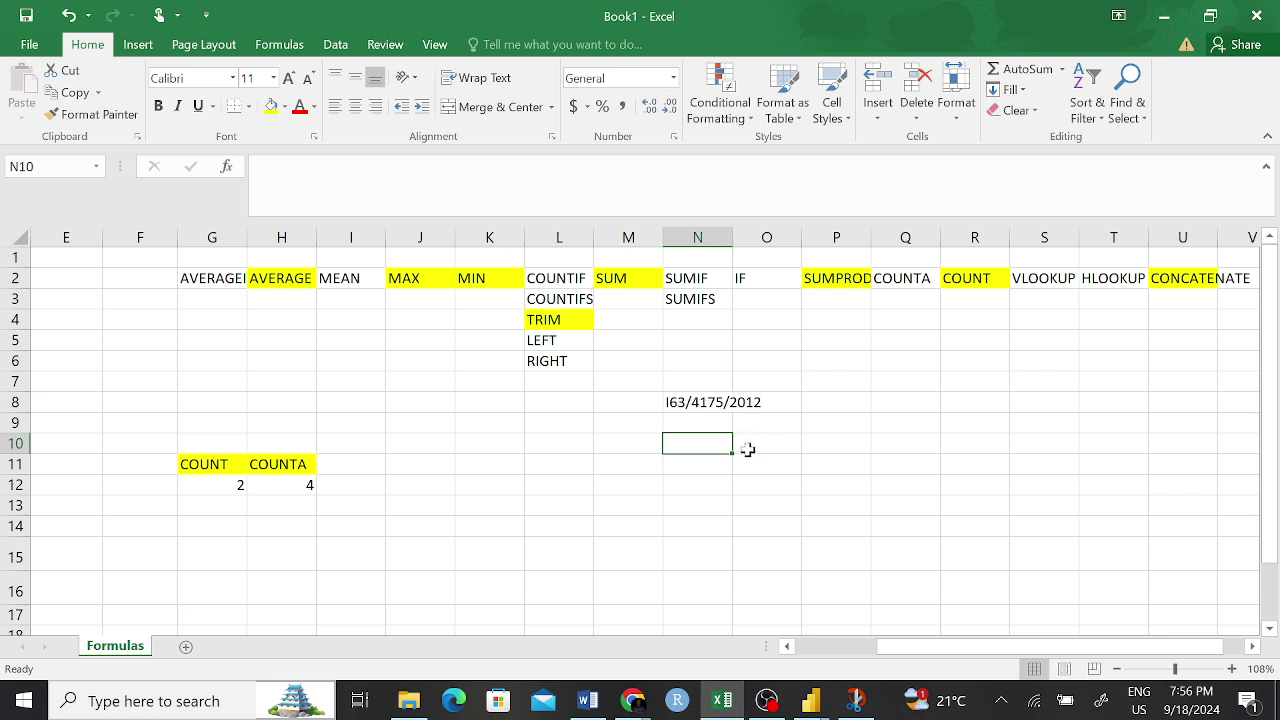
{"action": "left_click", "coordinate": [719, 407]}
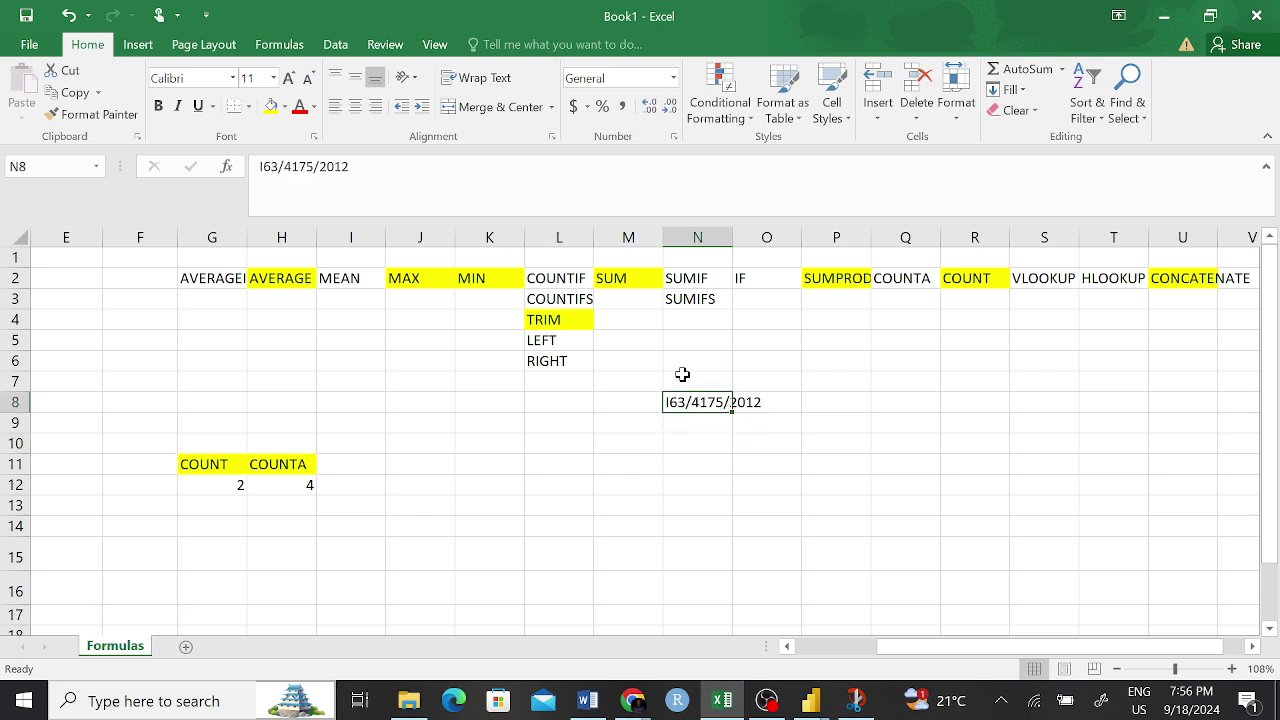
{"action": "mouse_move", "coordinate": [703, 380]}
{"action": "left_mouse_down"}
{"action": "mouse_move", "coordinate": [668, 396]}
{"action": "mouse_move", "coordinate": [735, 394]}
{"action": "mouse_move", "coordinate": [714, 380]}
{"action": "left_mouse_up"}
{"action": "left_click", "coordinate": [722, 445]}
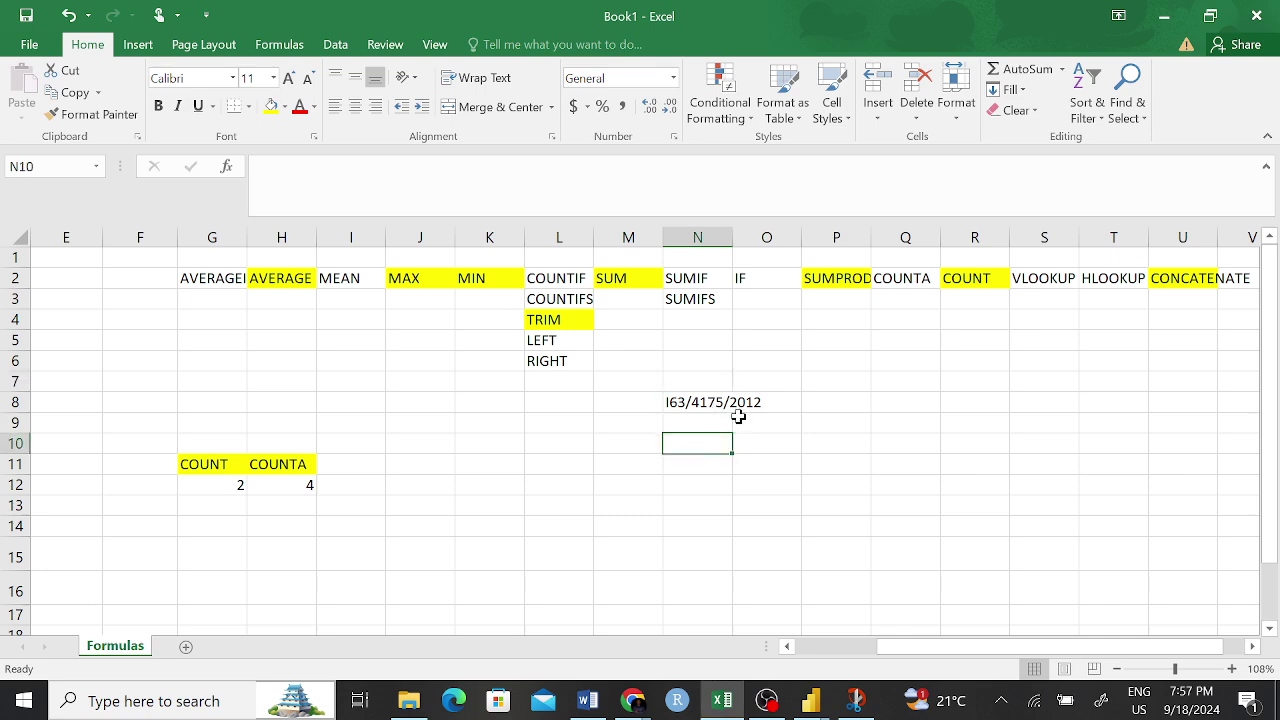
{"action": "left_click", "coordinate": [747, 400]}
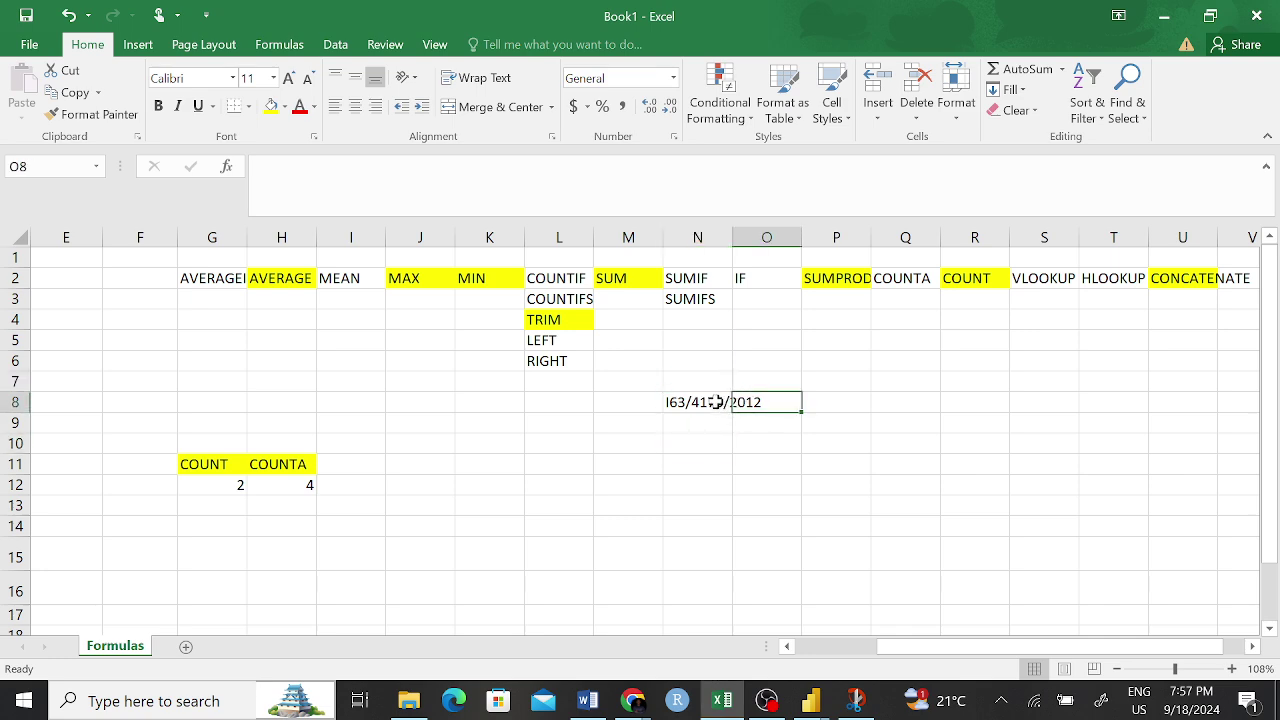
{"action": "left_click", "coordinate": [714, 403]}
{"action": "left_click_drag", "start_coordinate": [349, 166], "coordinate": [259, 166]}
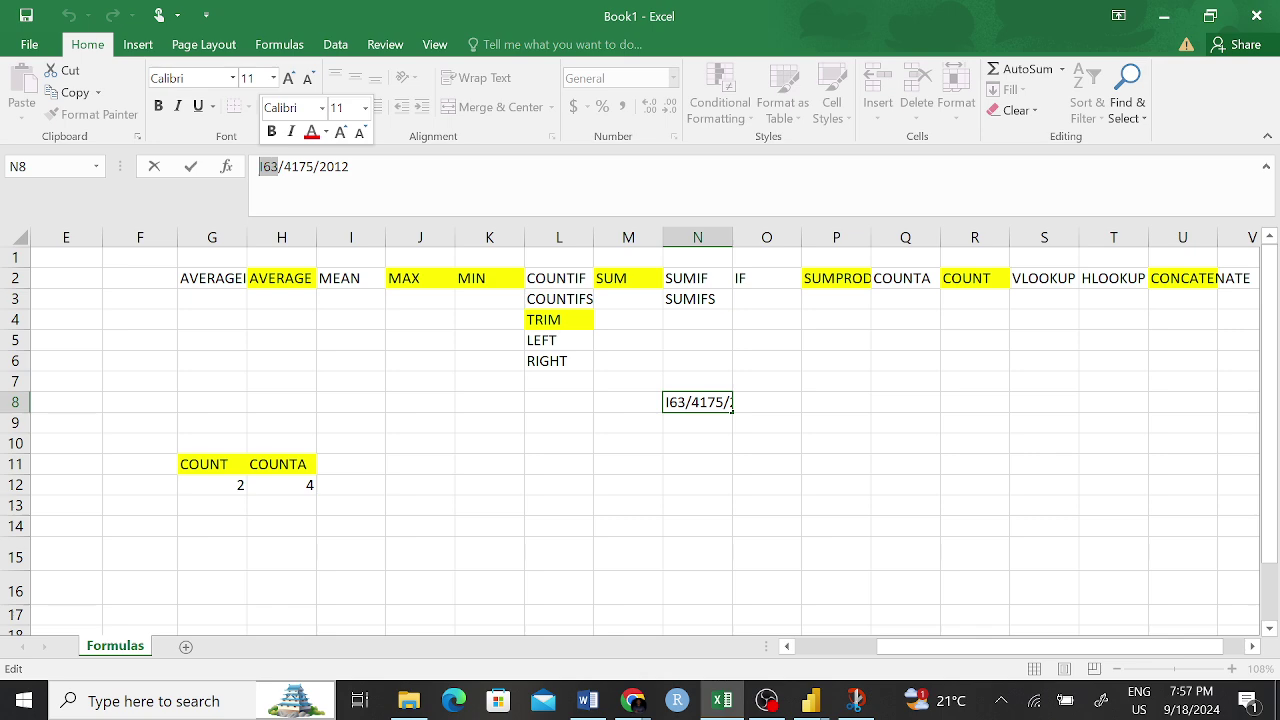
{"action": "key", "text": "Return"}
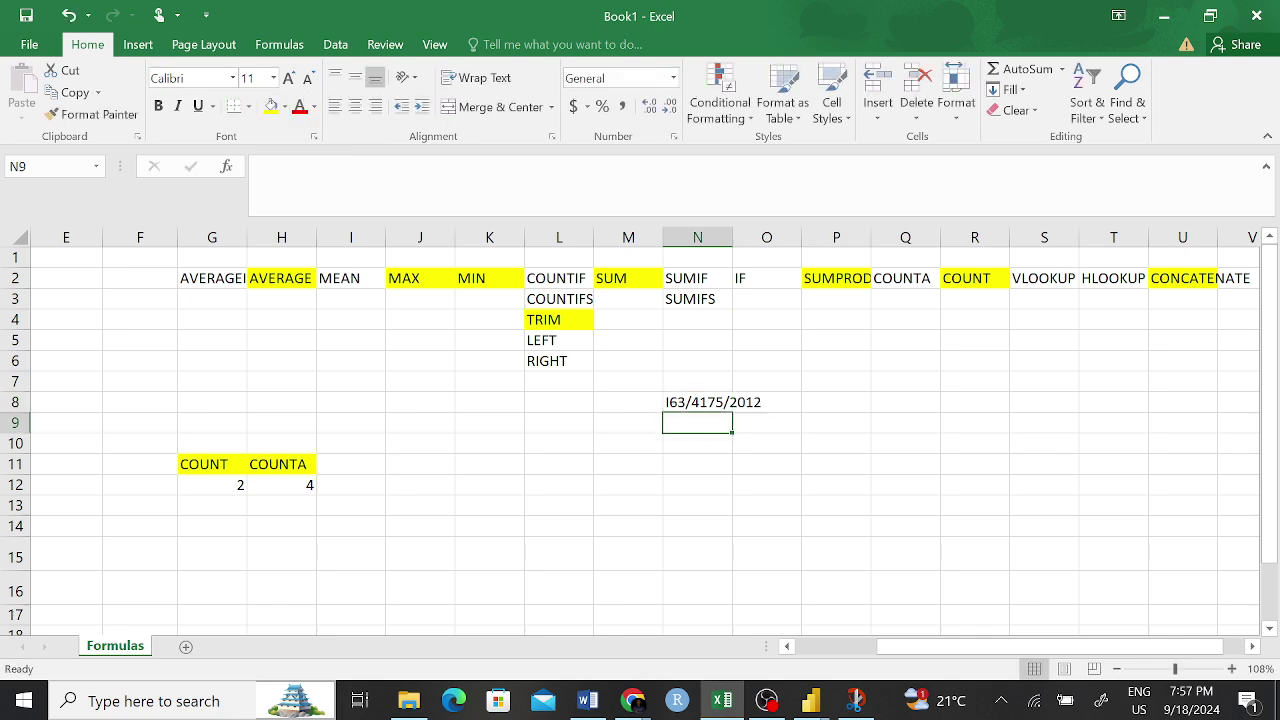
{"action": "left_click", "coordinate": [675, 401]}
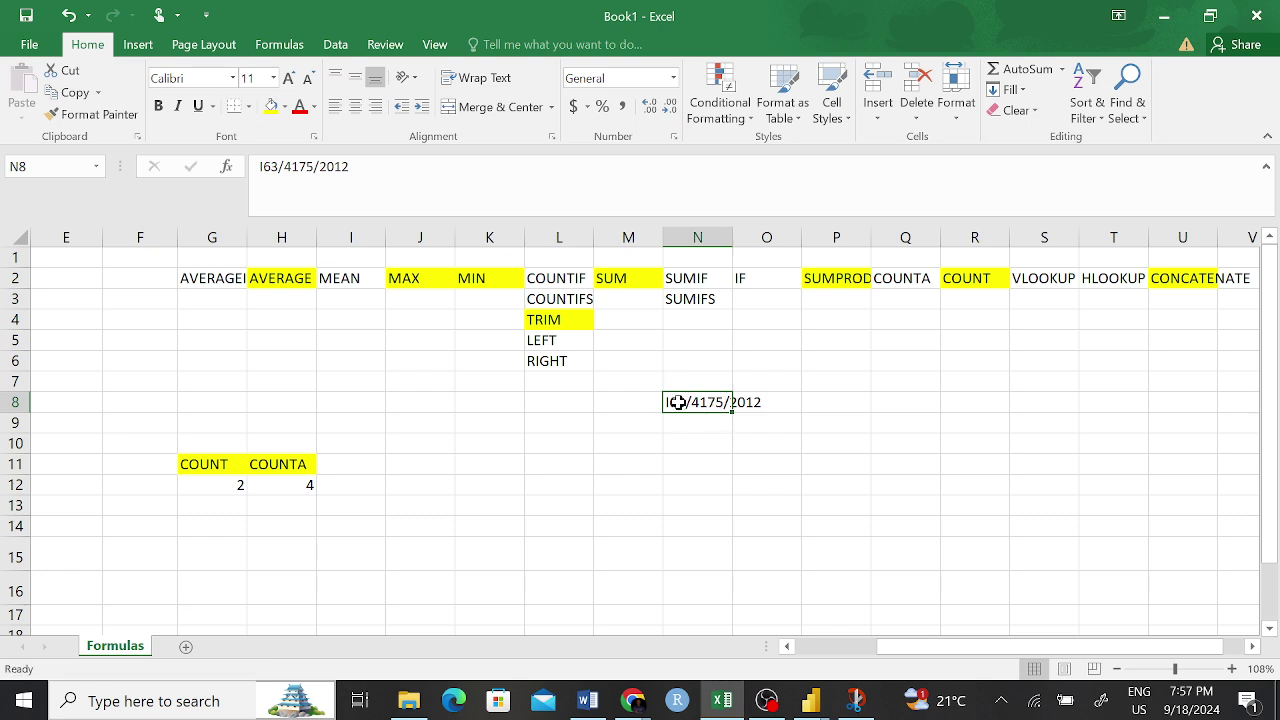
{"action": "left_click", "coordinate": [787, 399]}
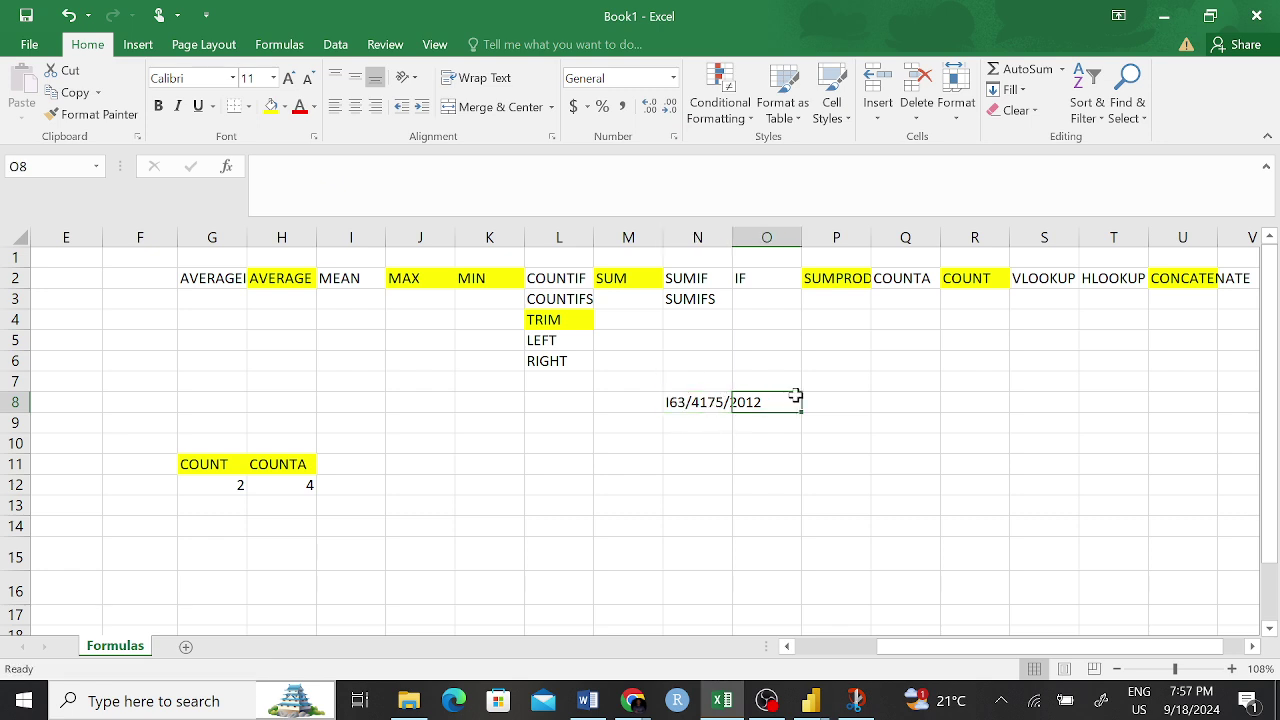
{"action": "left_click", "coordinate": [567, 341]}
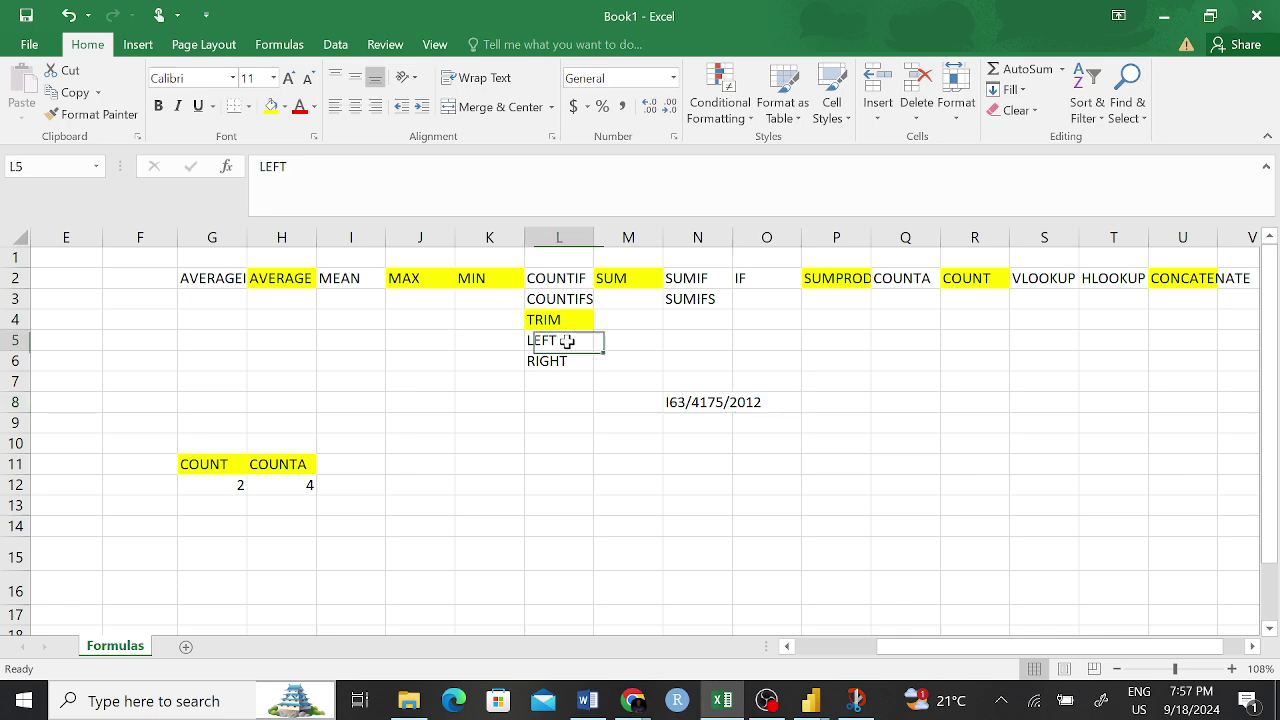
- Enter =LEFT(N8,3) in O8 so it returns I63
{"action": "left_click", "coordinate": [781, 399]}
{"action": "type", "text": "="}
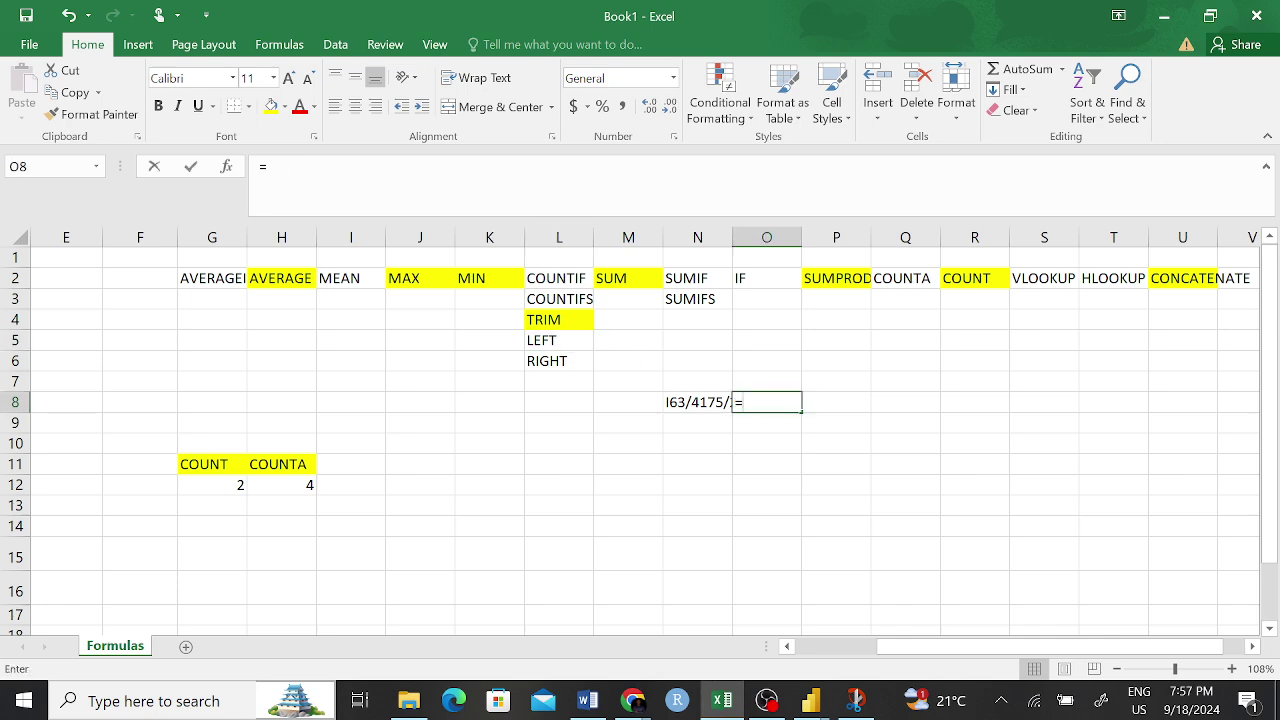
{"action": "type", "text": "left"}
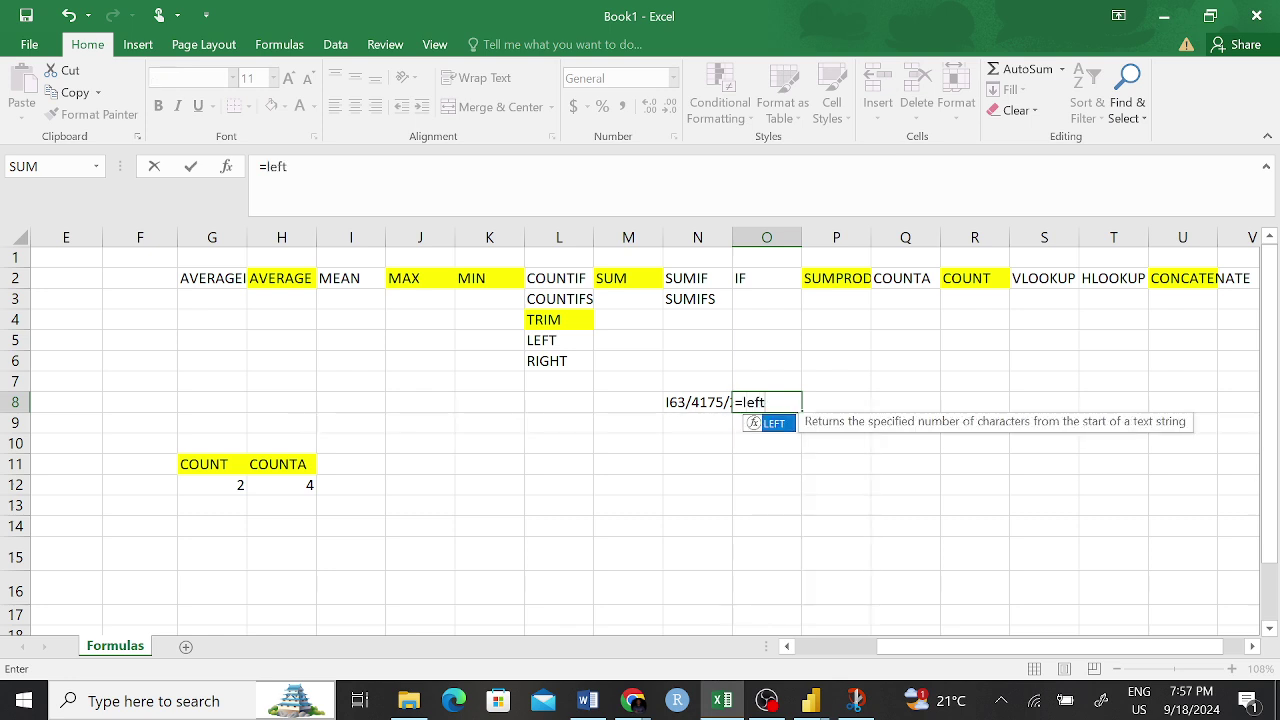
{"action": "key", "text": "Tab"}
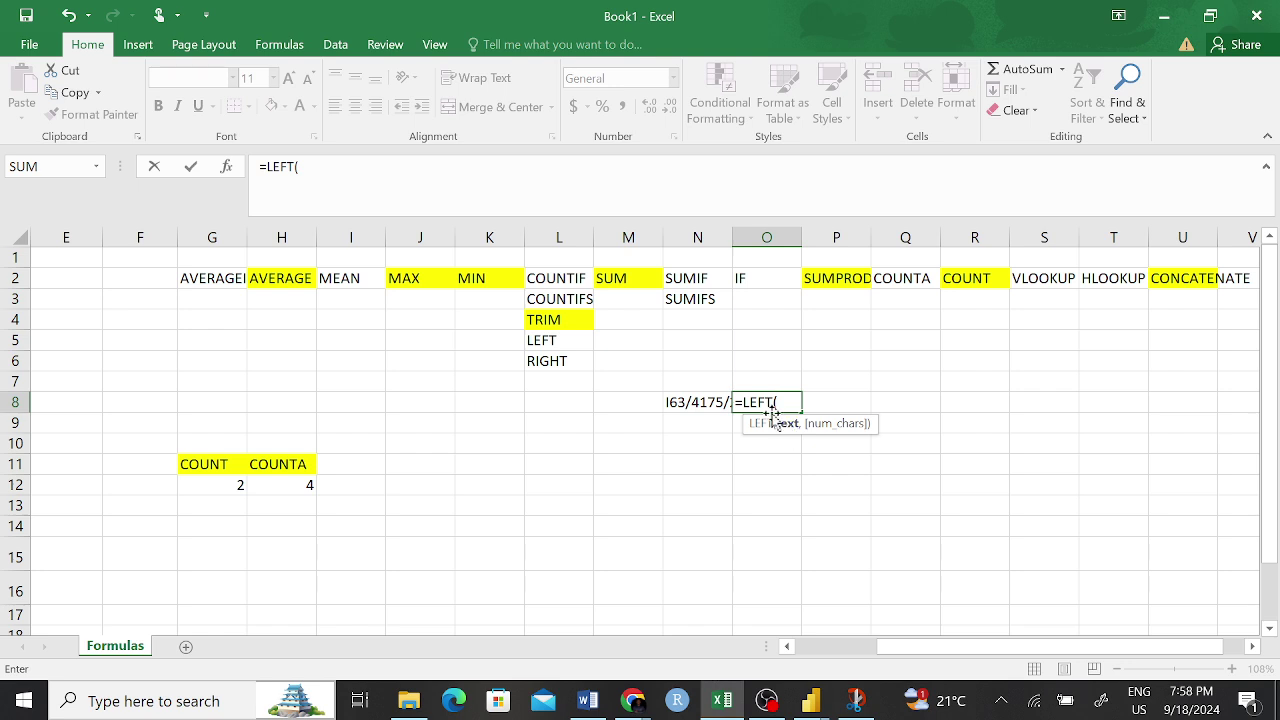
{"action": "left_click", "coordinate": [682, 403]}
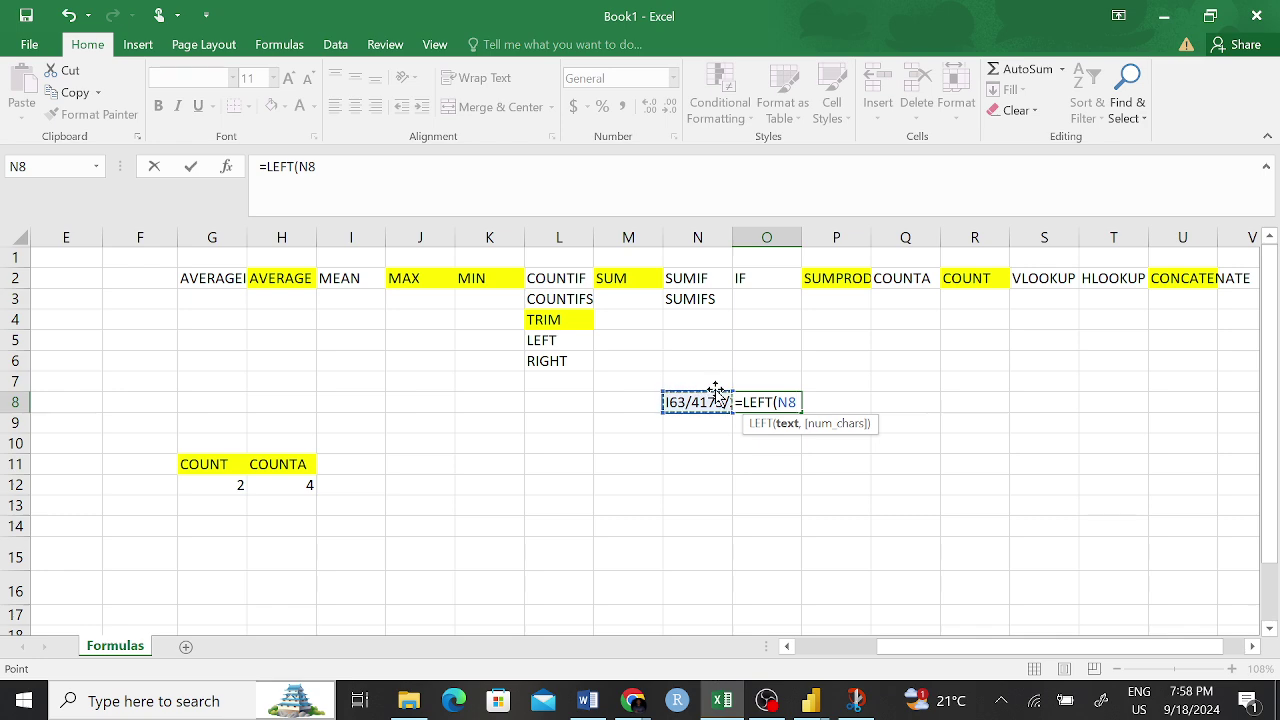
{"action": "type", "text": ","}
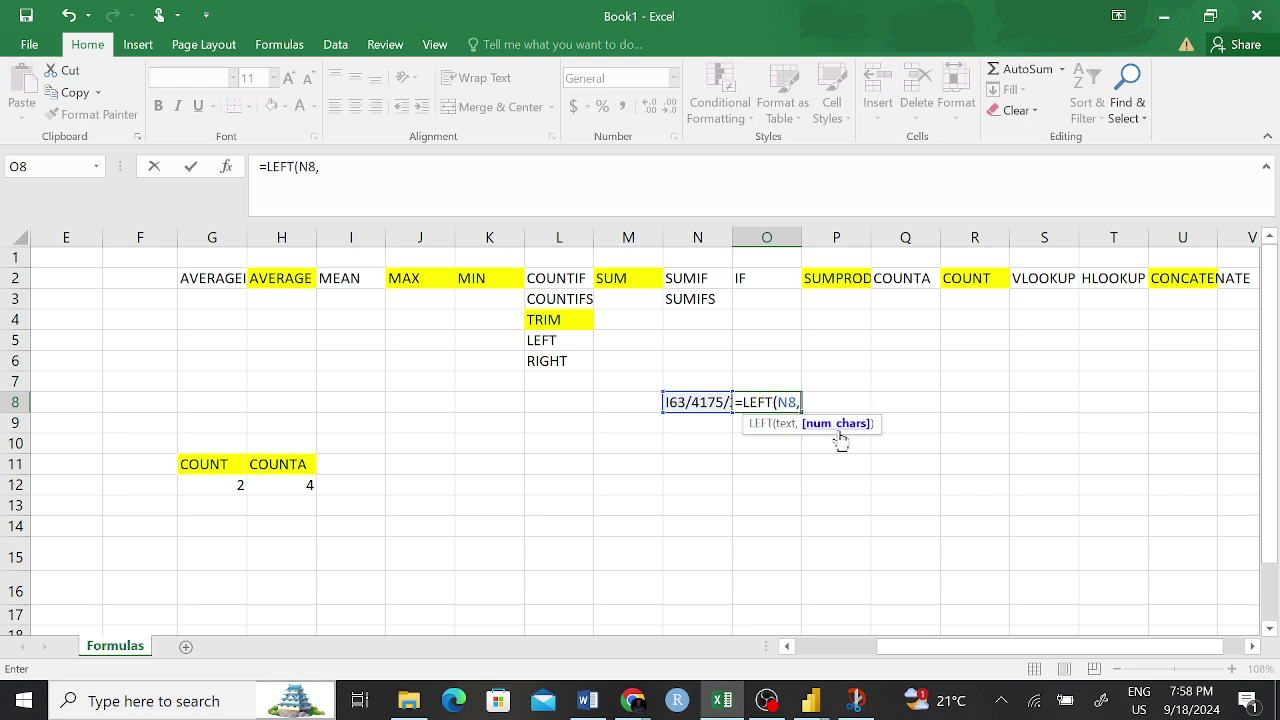
{"action": "type", "text": "3"}
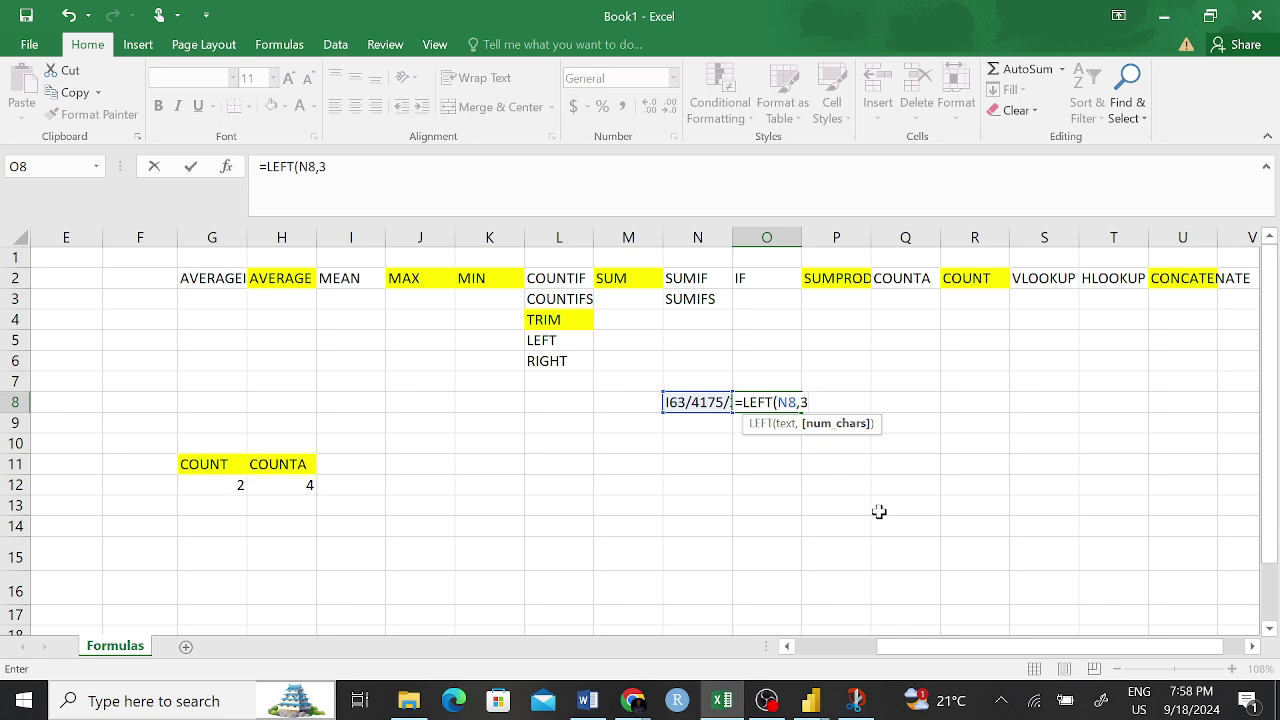
{"action": "key", "text": "Return"}
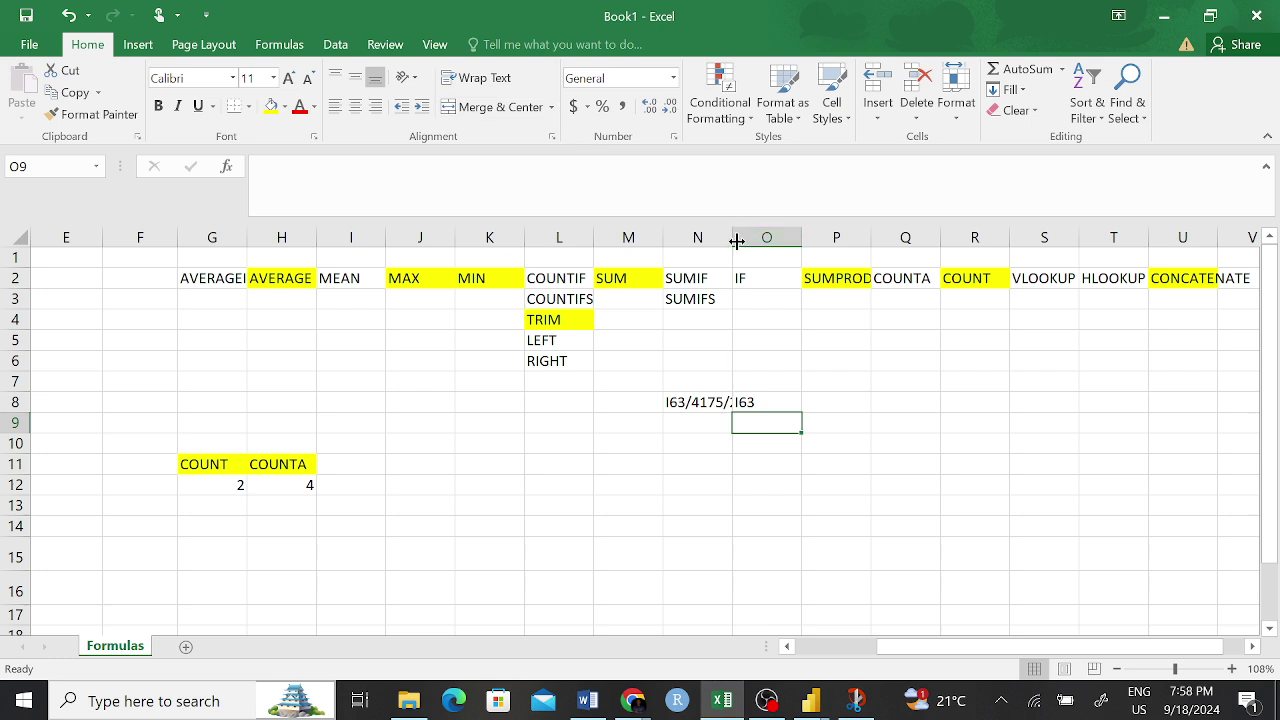
- Widen column N to show the full registration number and recheck O8's formula
{"action": "left_click_drag", "start_coordinate": [736, 241], "coordinate": [785, 236]}
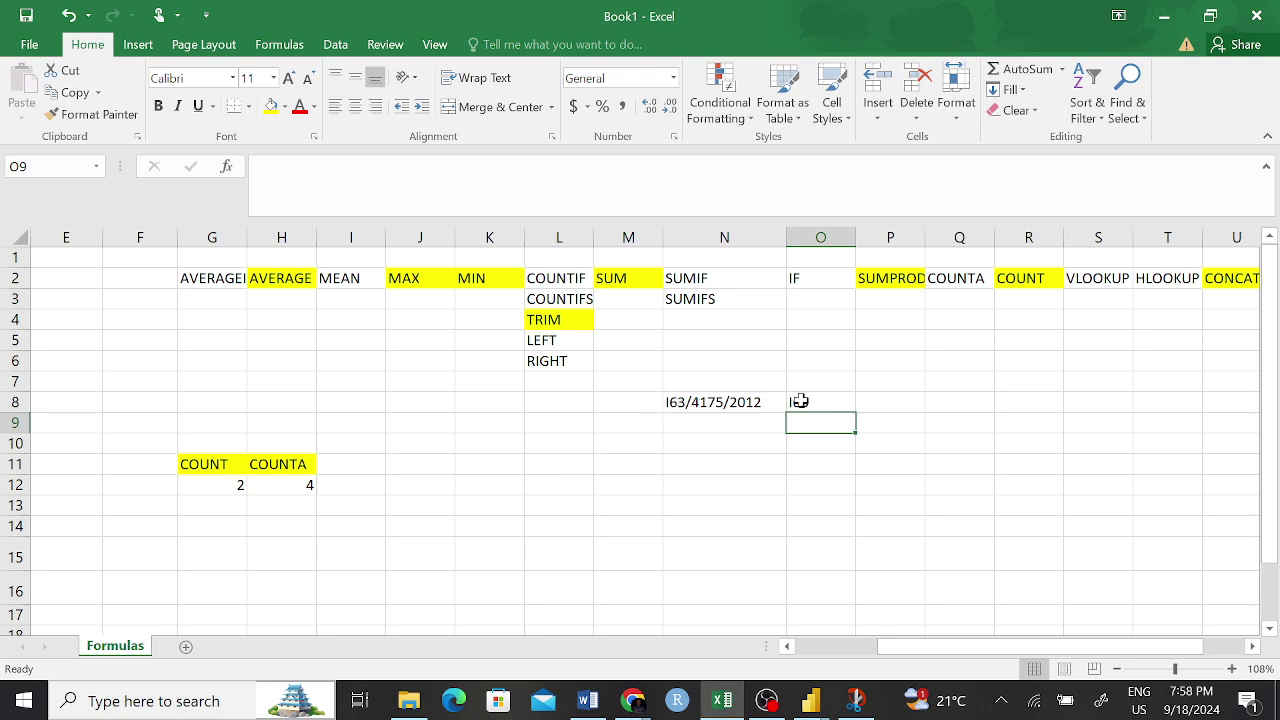
{"action": "left_click", "coordinate": [802, 401]}
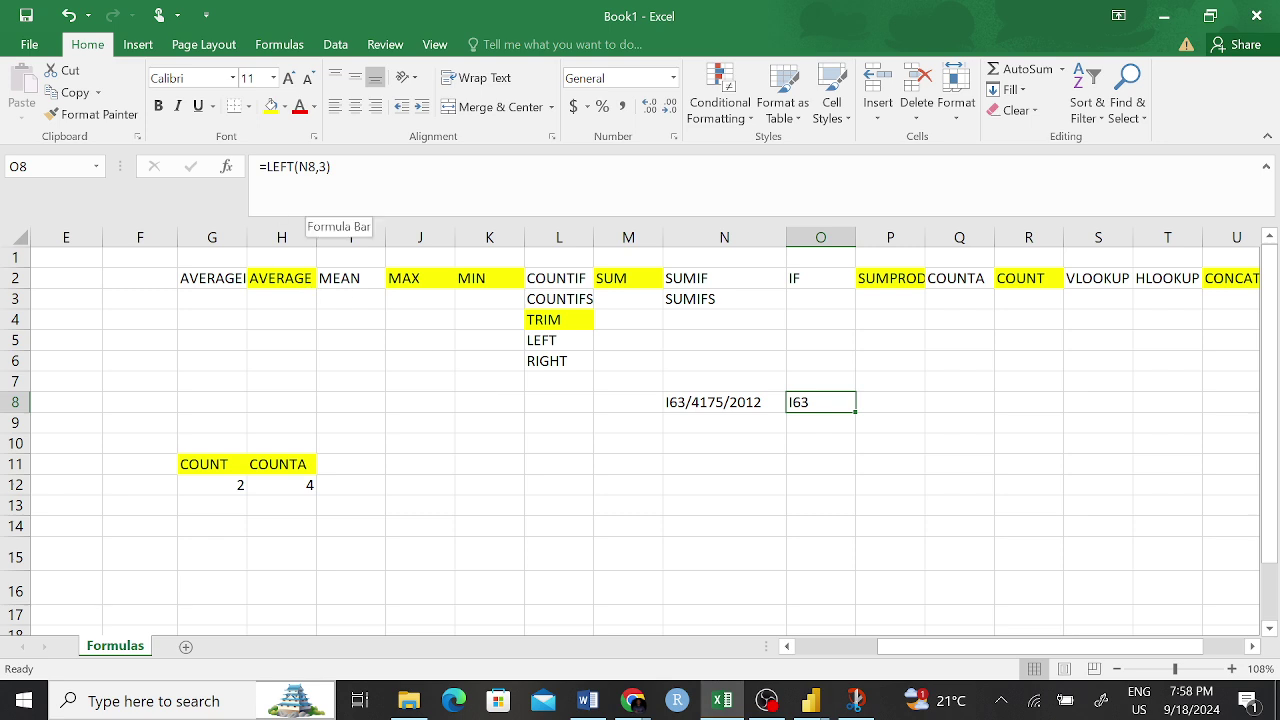
{"action": "left_click", "coordinate": [306, 200]}
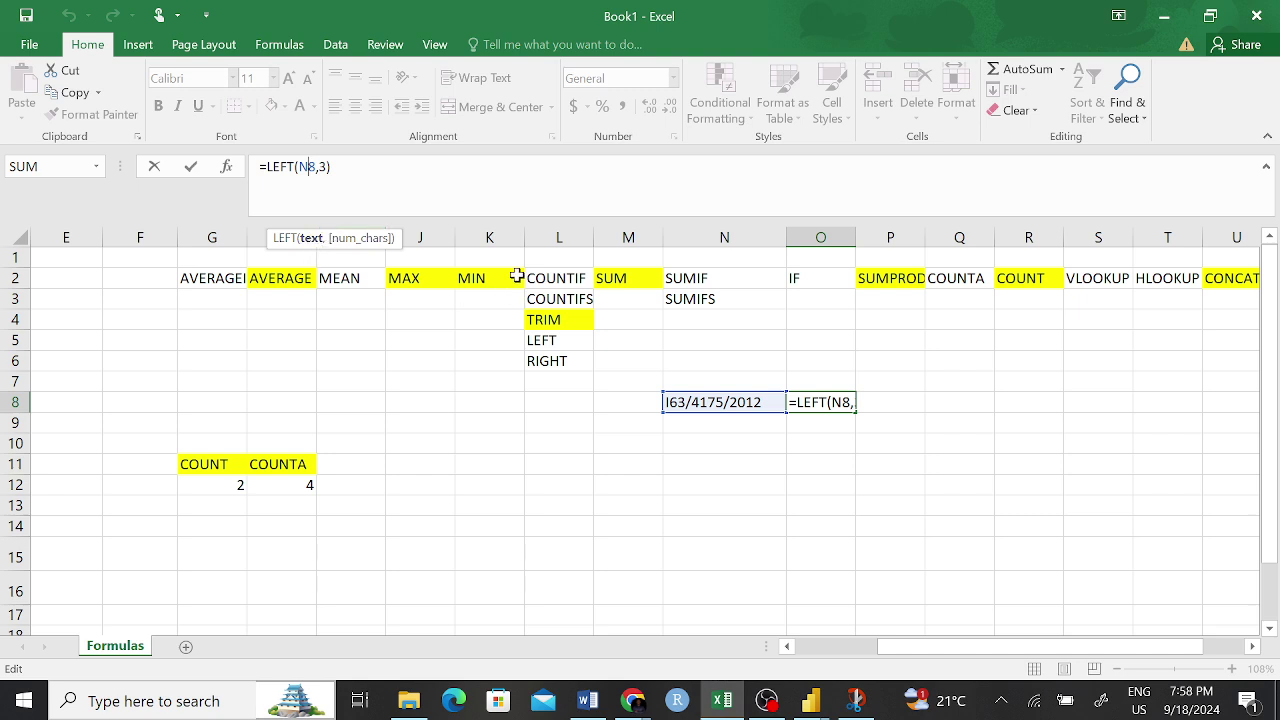
{"action": "key", "text": "Return"}
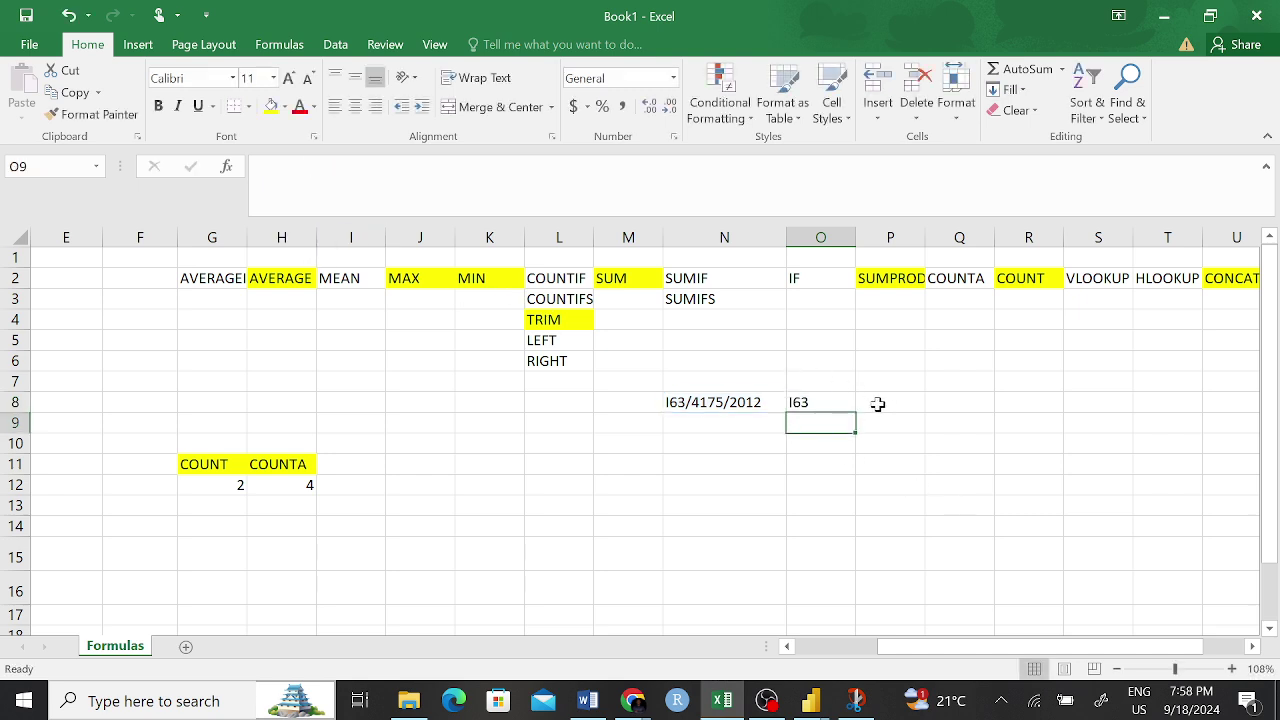
{"action": "left_click", "coordinate": [879, 404]}
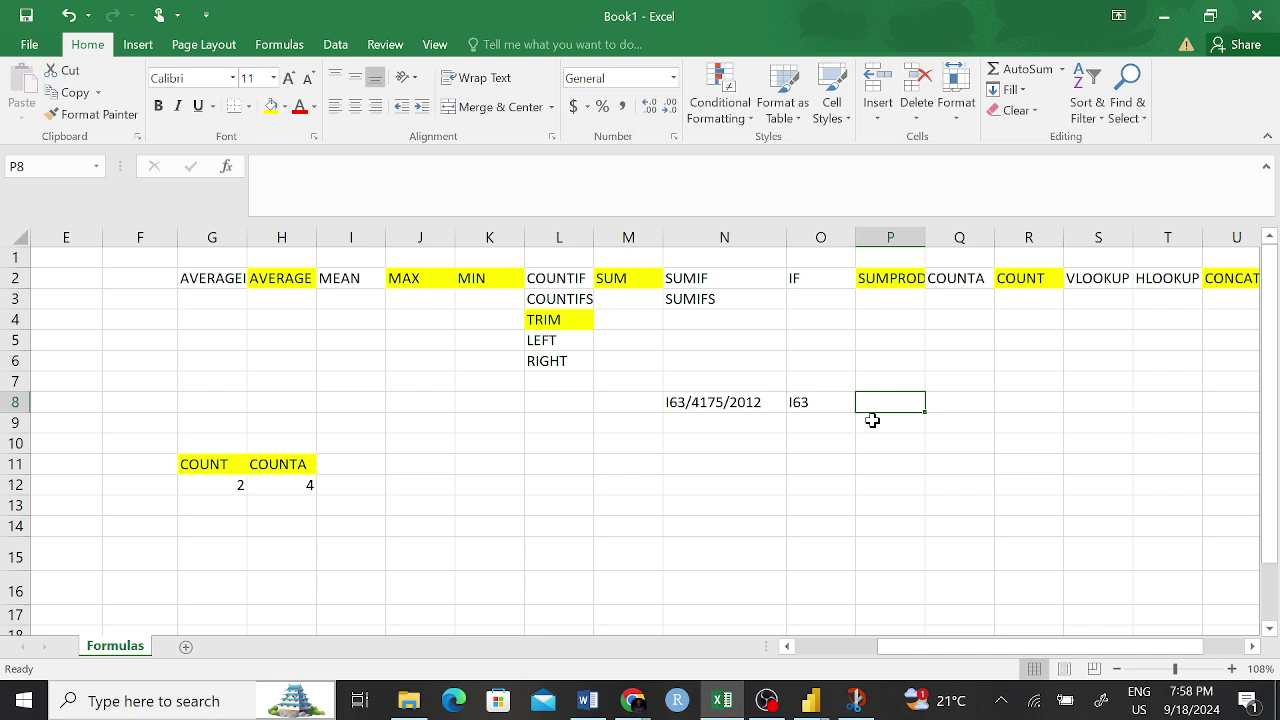
- Enter =RIGHT(N8,4) in P8 so it returns the year 2012
{"action": "type", "text": "="}
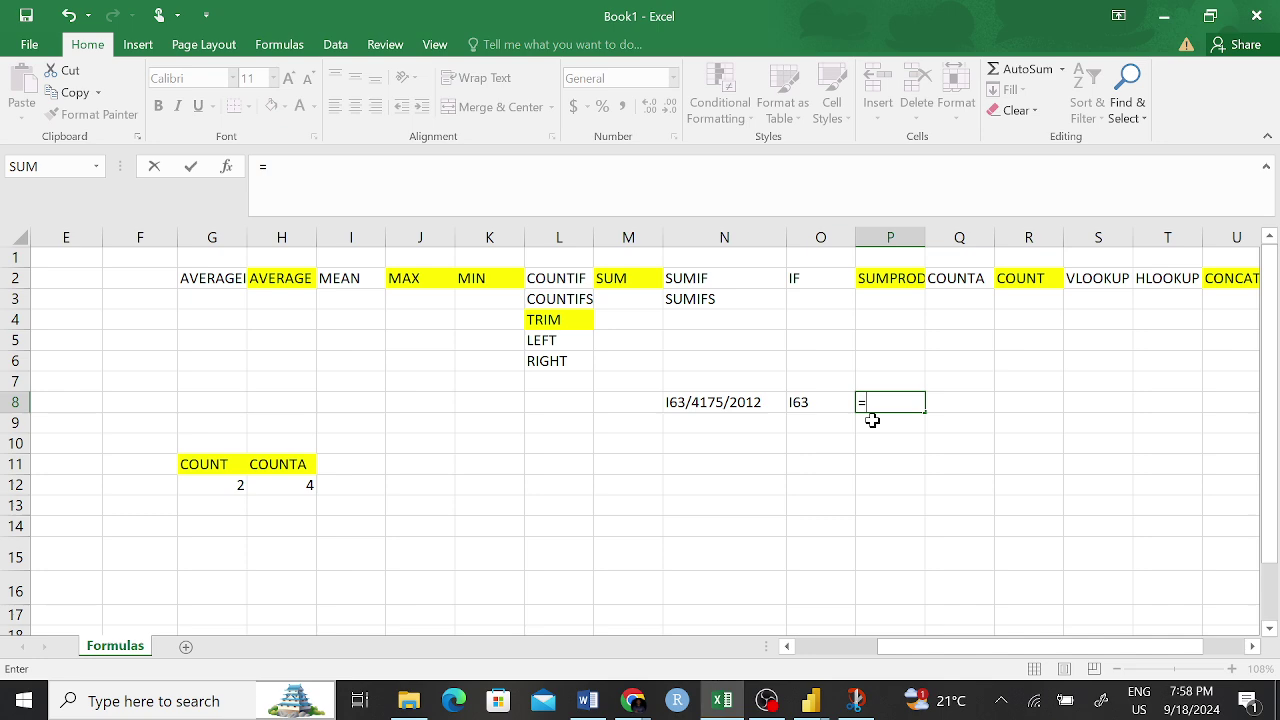
{"action": "type", "text": "R"}
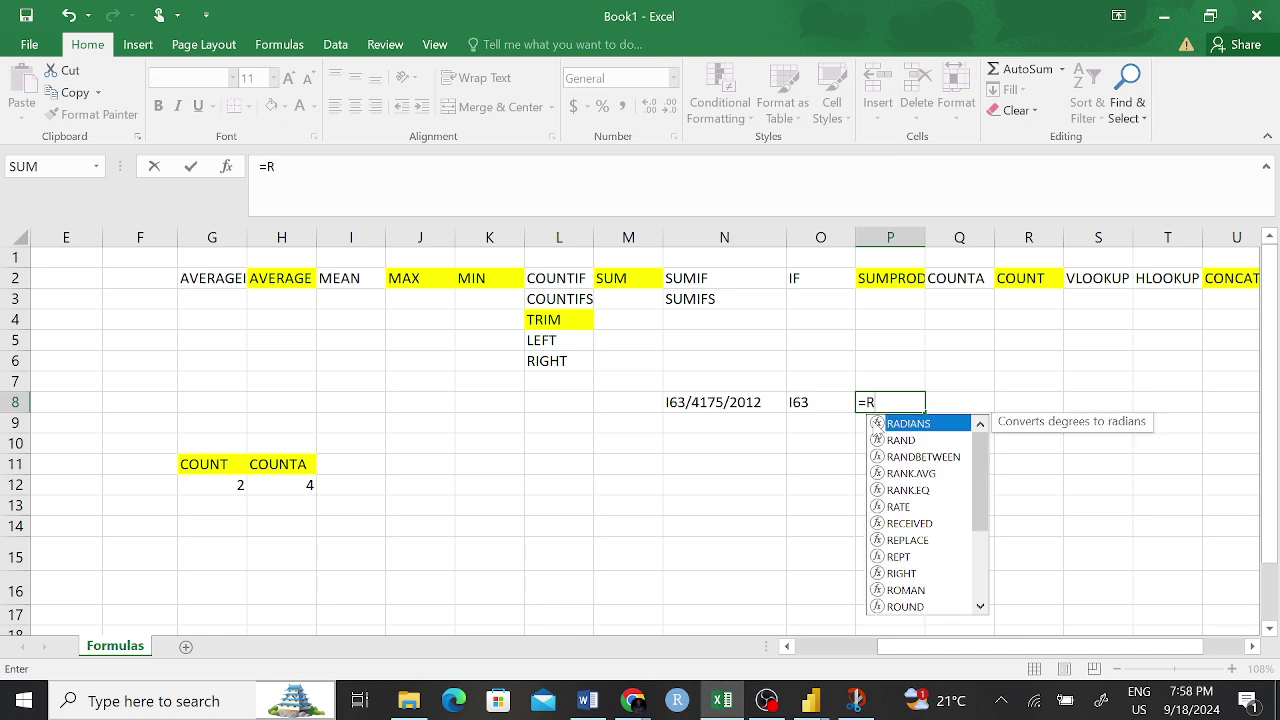
{"action": "type", "text": "IG"}
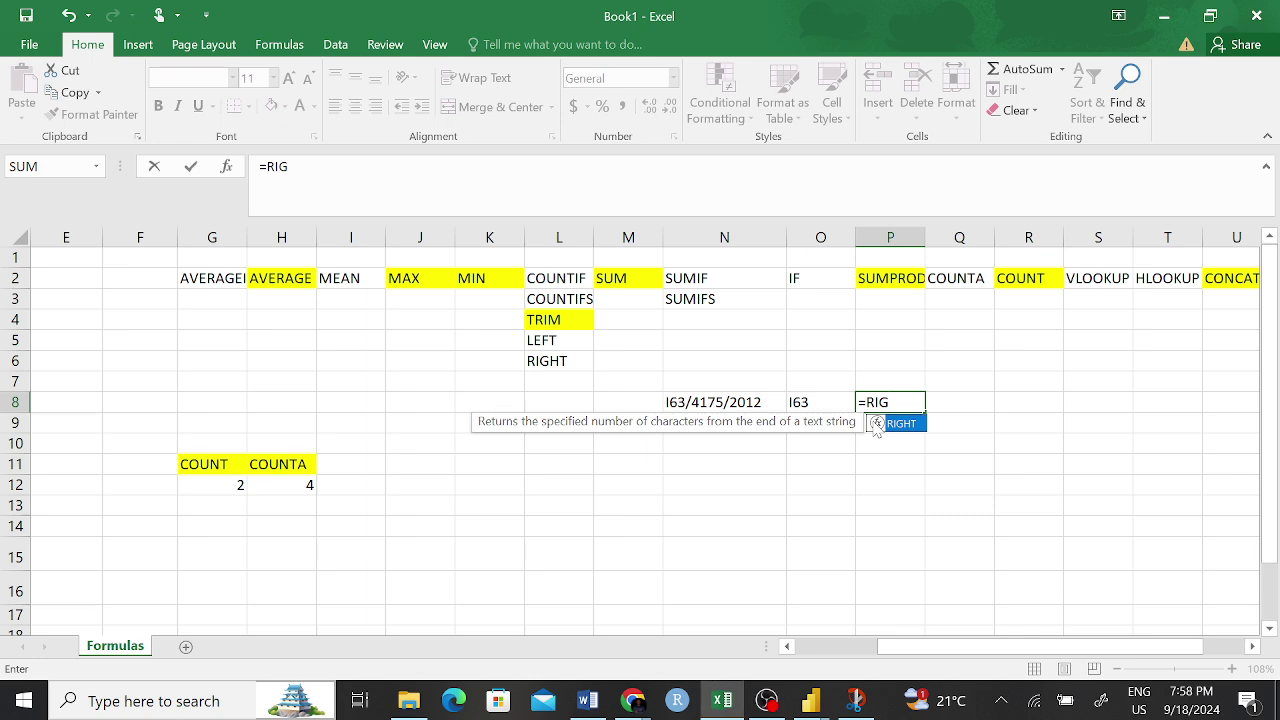
{"action": "type", "text": "GH"}
{"action": "key", "text": "BackSpace"}
{"action": "key", "text": "BackSpace"}
{"action": "double_click", "coordinate": [893, 423]}
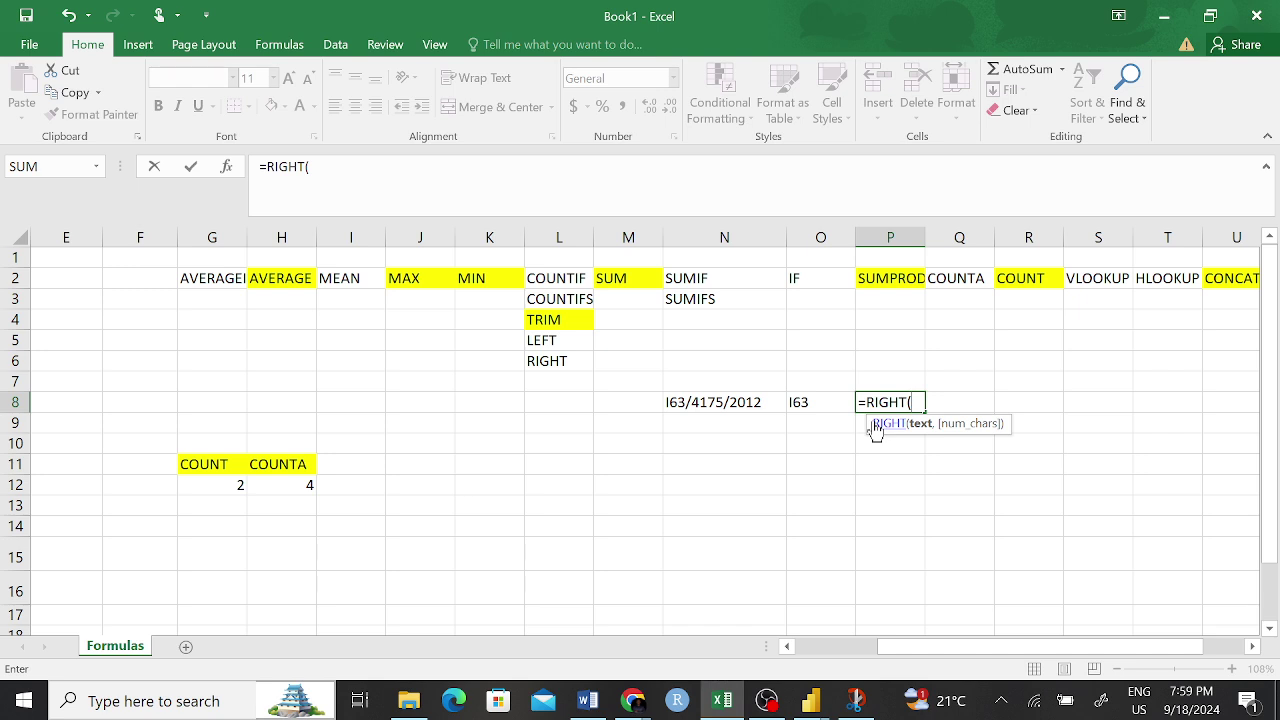
{"action": "left_click", "coordinate": [680, 402]}
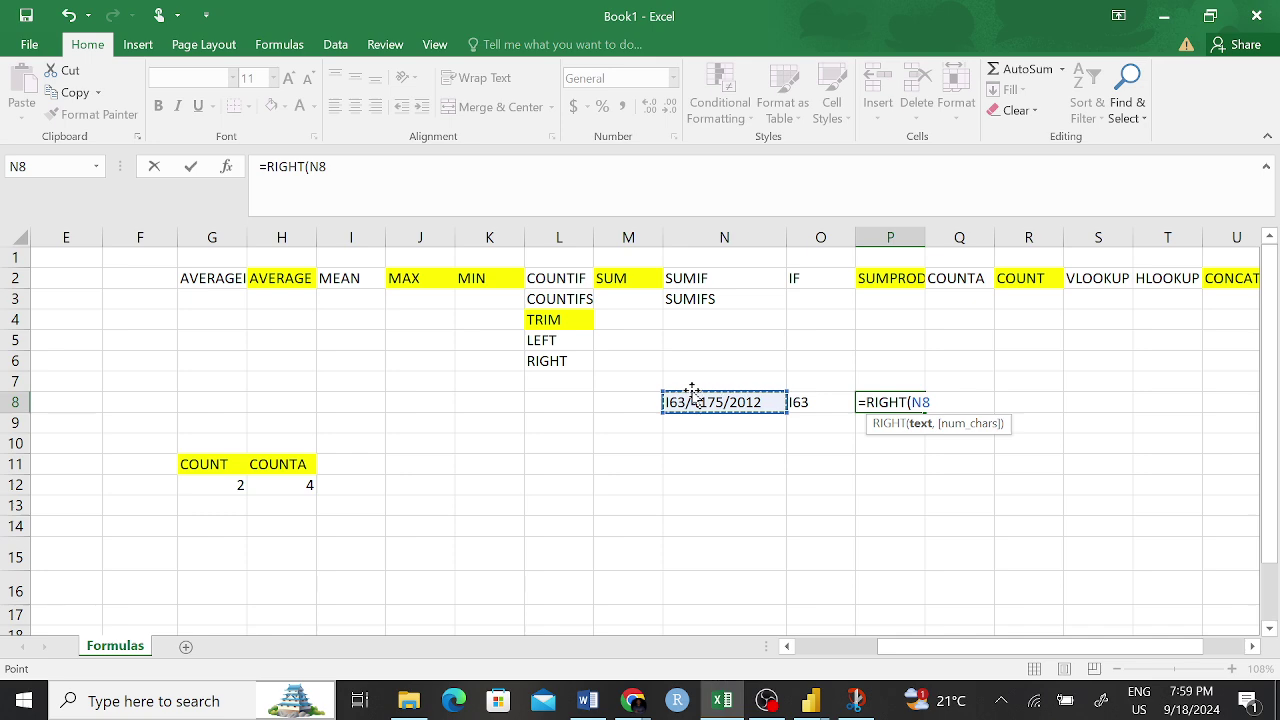
{"action": "type", "text": ","}
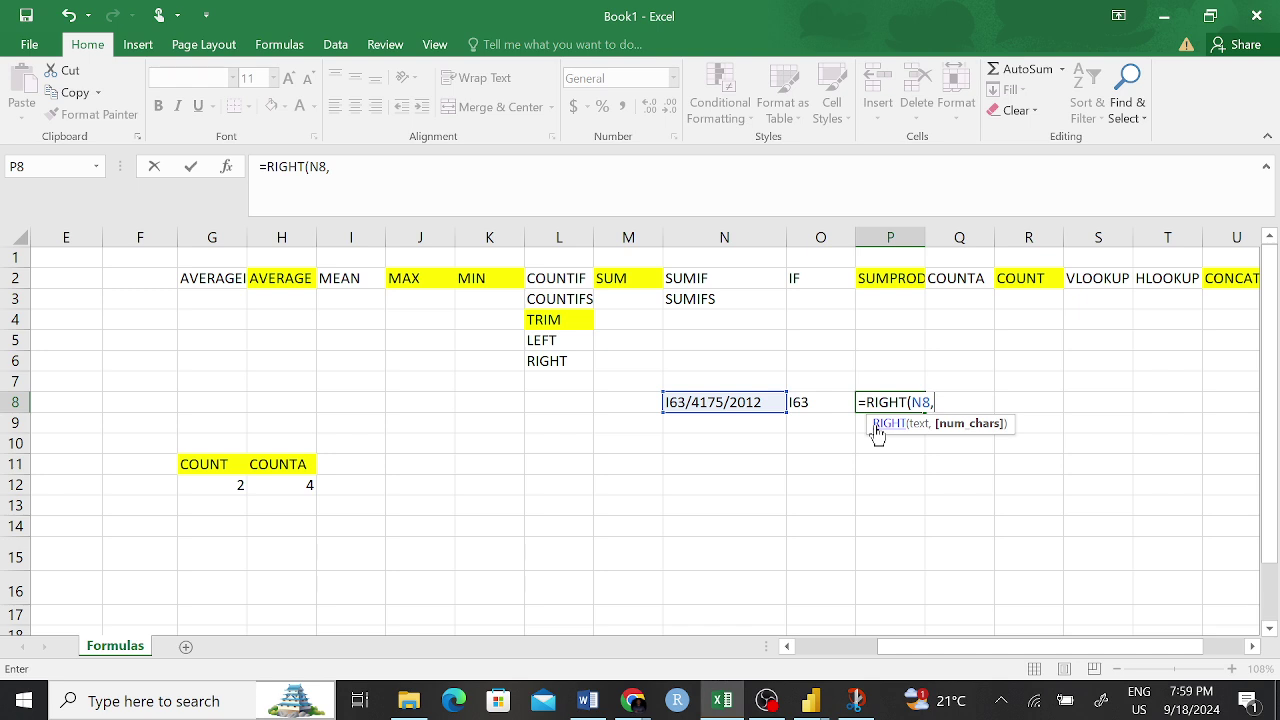
{"action": "type", "text": "4"}
{"action": "key", "text": "Return"}
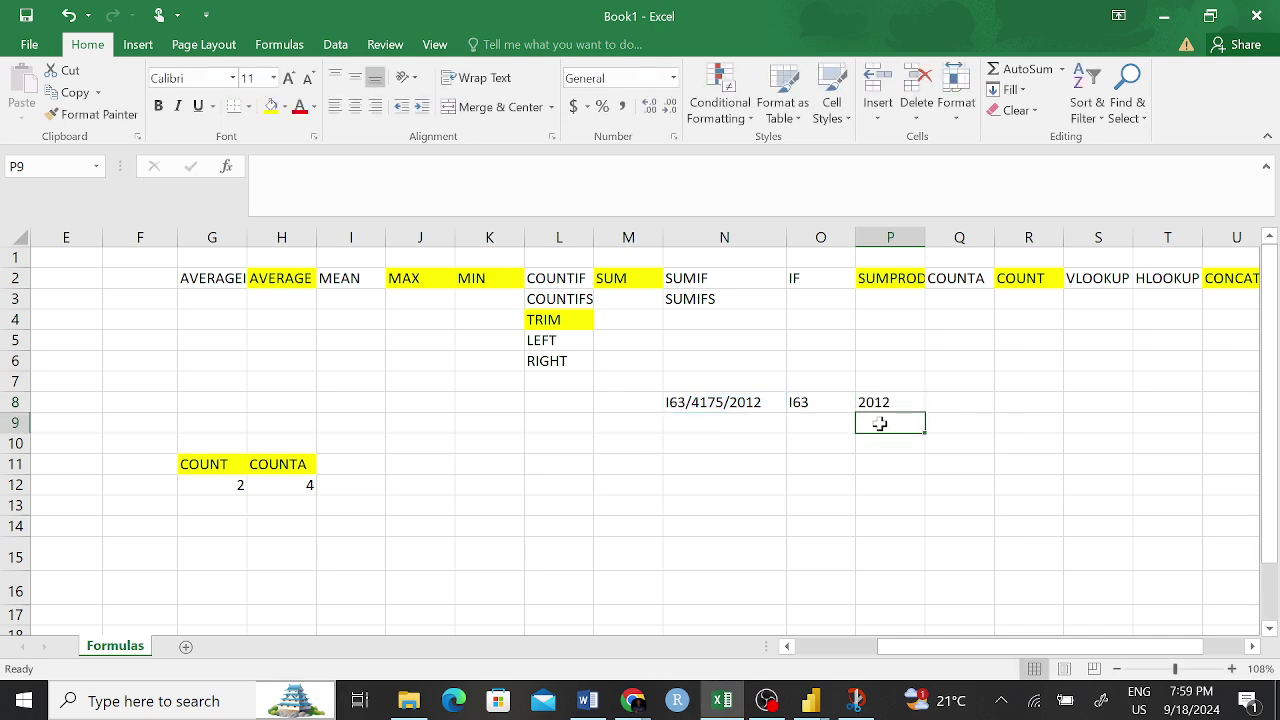
{"action": "left_click", "coordinate": [834, 384]}
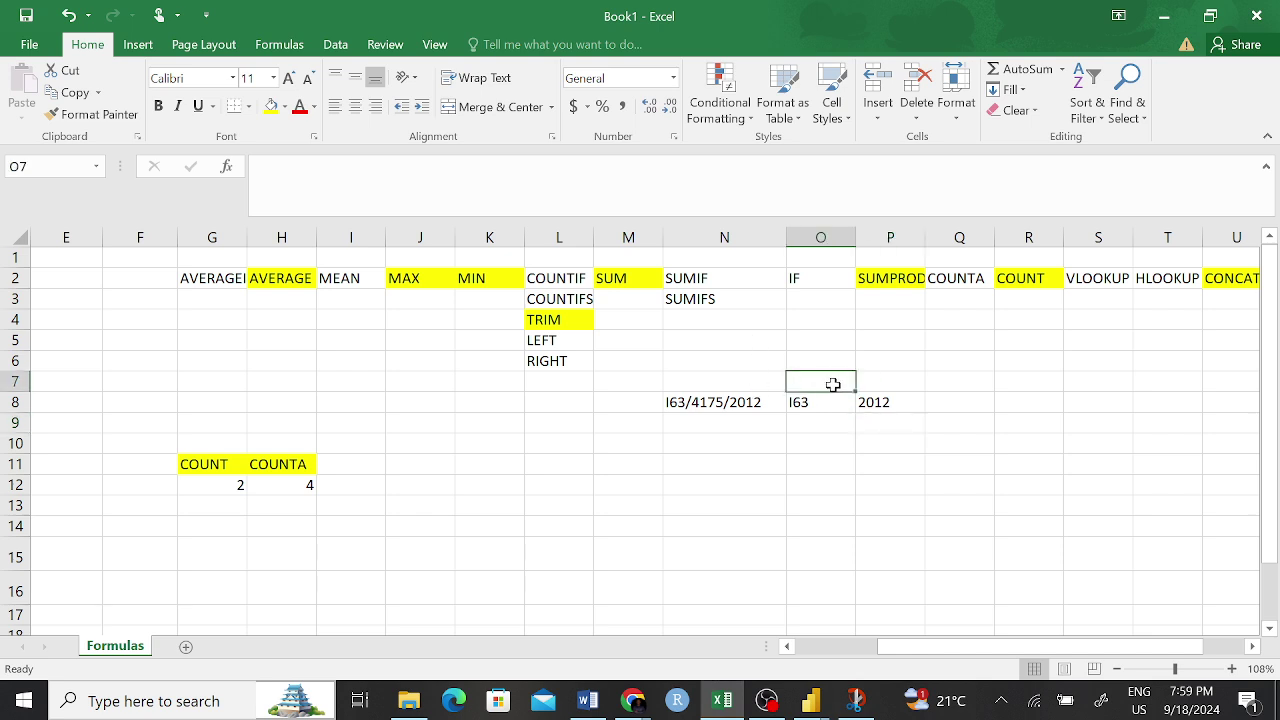
- Type the headings Course Code in O7 and Year Joined in P7
{"action": "type", "text": "Course V"}
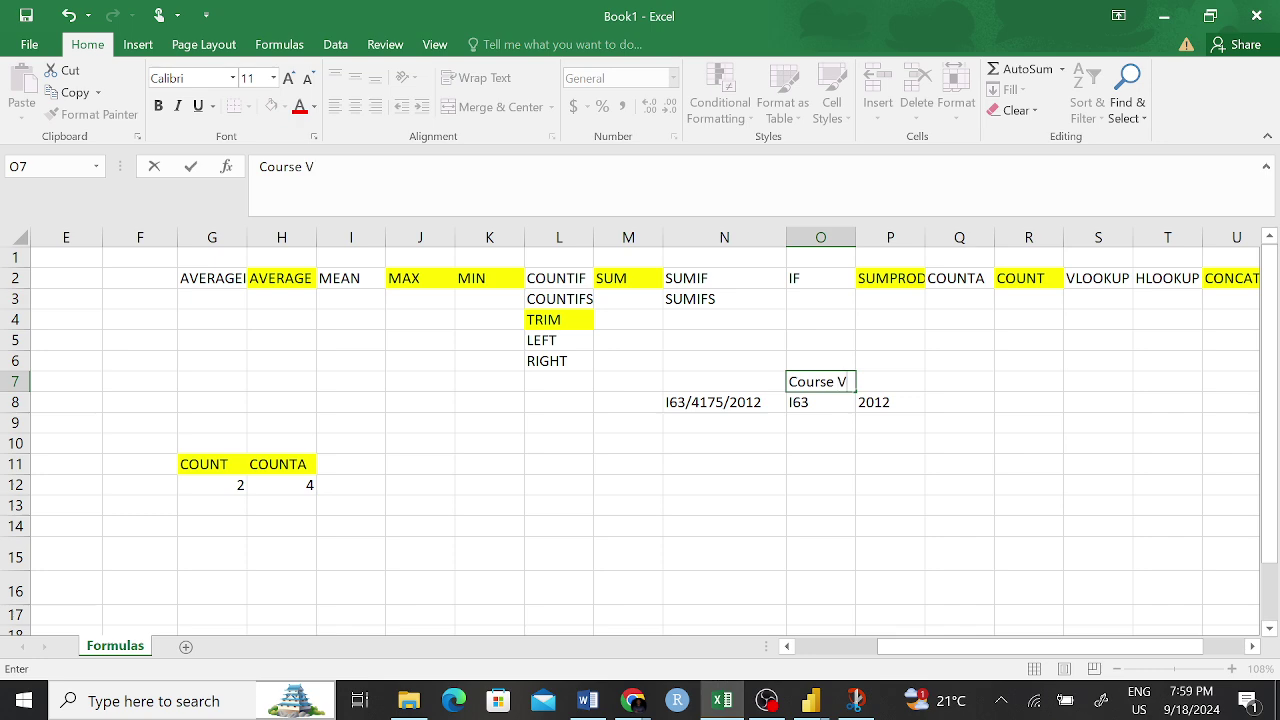
{"action": "key", "text": "BackSpace"}
{"action": "type", "text": "Code"}
{"action": "left_click", "coordinate": [916, 566]}
{"action": "left_click", "coordinate": [894, 408]}
{"action": "left_click", "coordinate": [896, 378]}
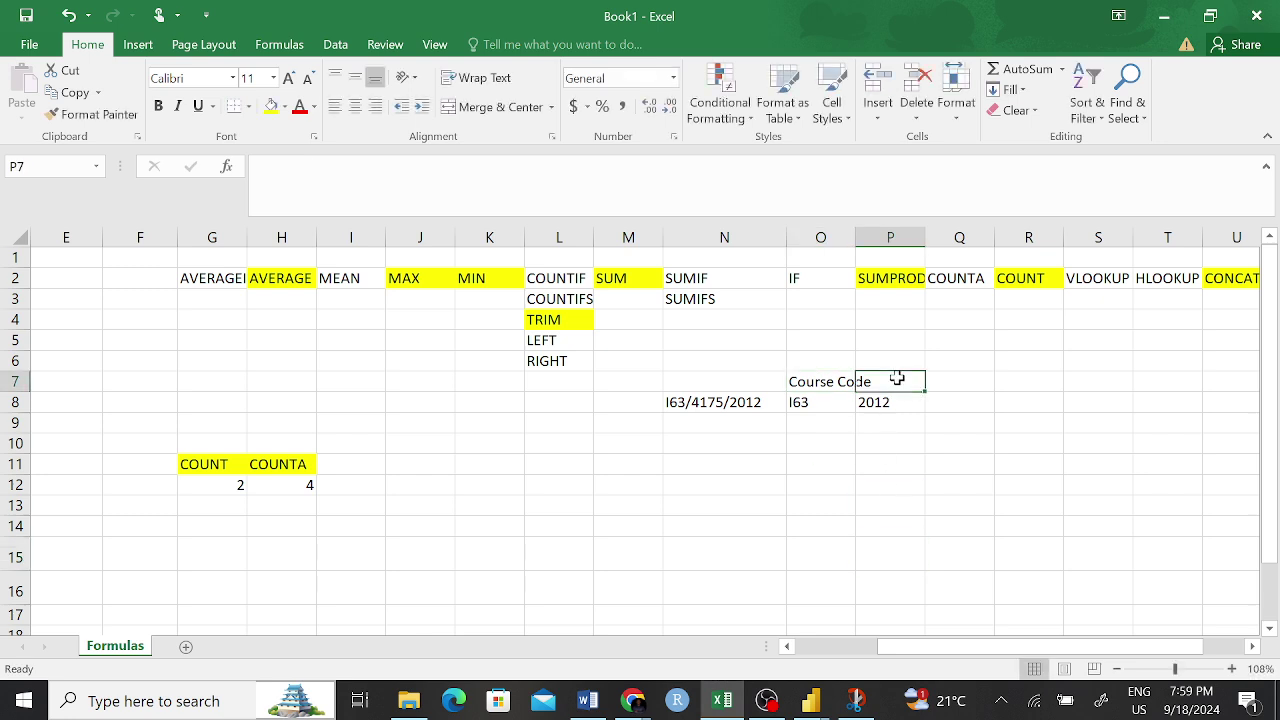
{"action": "type", "text": "Year Joi"}
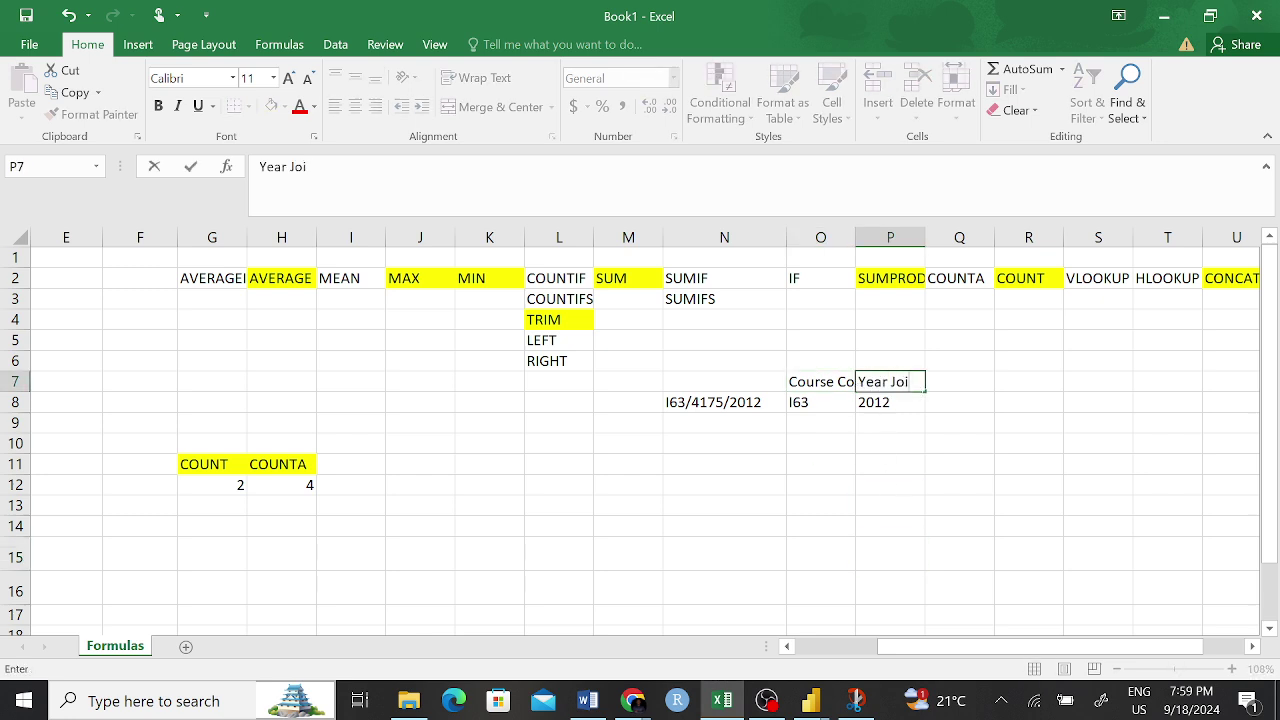
{"action": "type", "text": "ned"}
{"action": "left_click", "coordinate": [845, 553]}
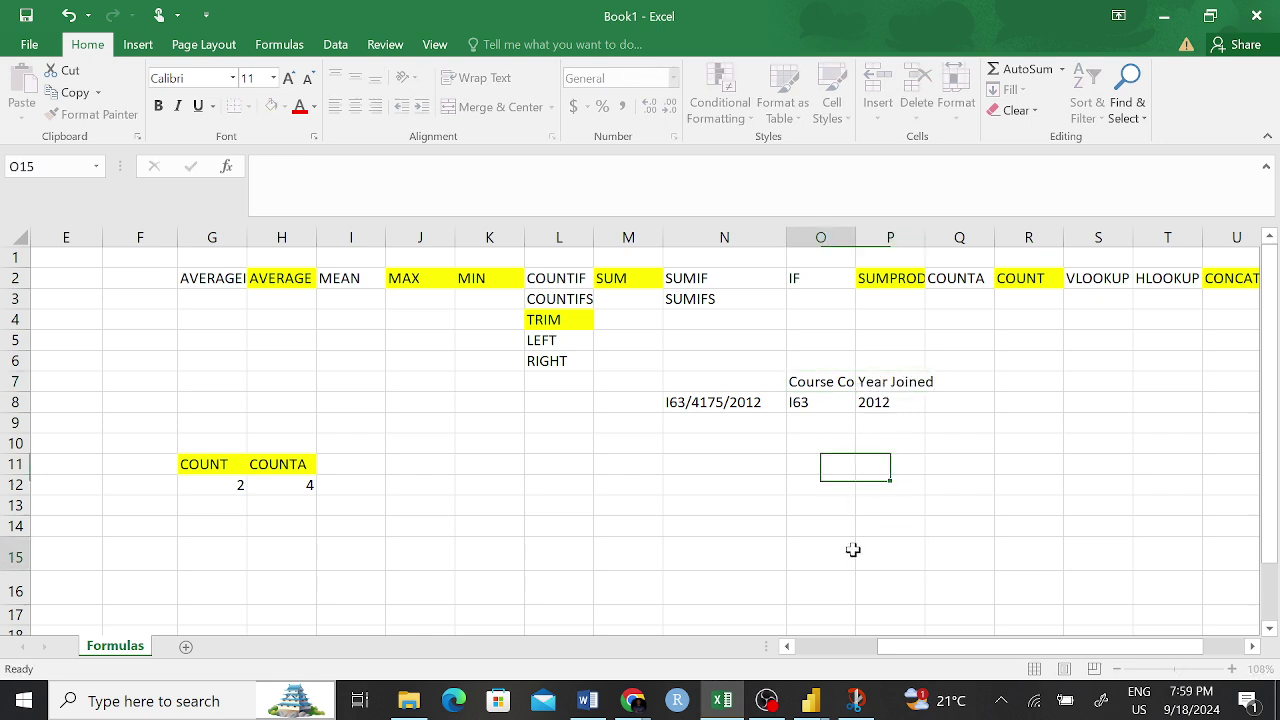
- Type 'Reg. N' in N7 and undo an accidental bold applied to N8
{"action": "left_click", "coordinate": [710, 385]}
{"action": "type", "text": "Reg"}
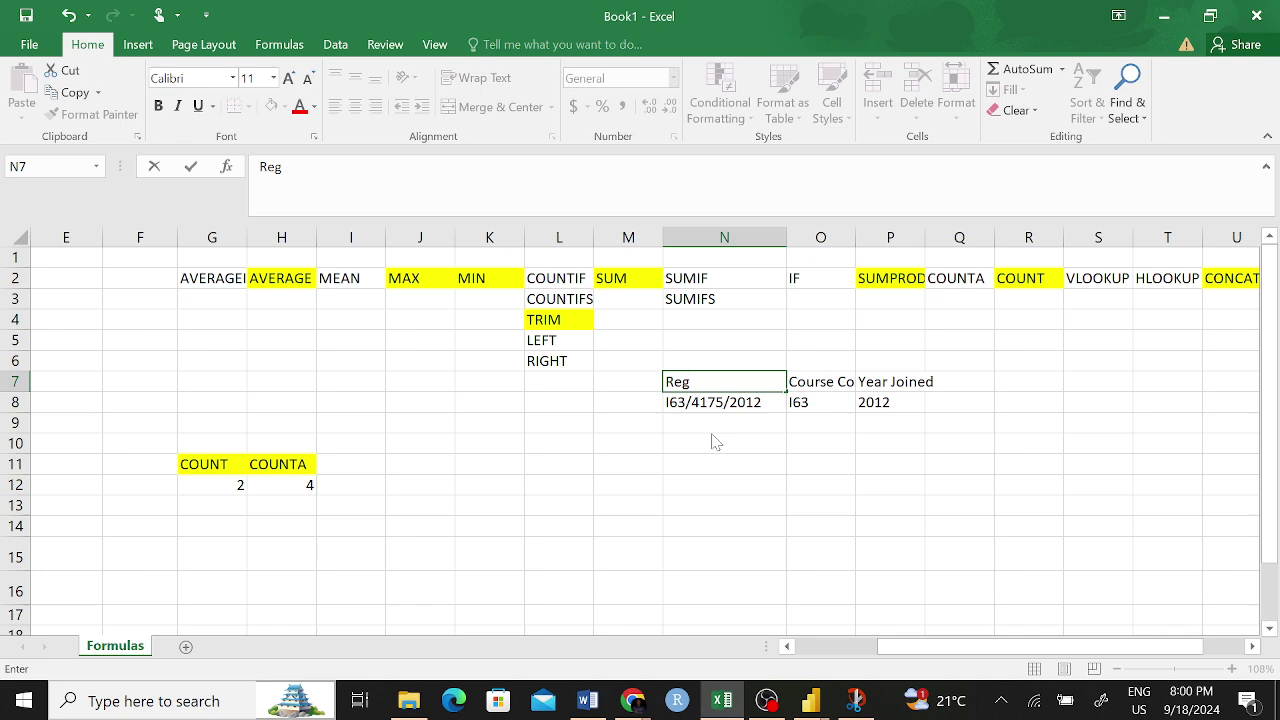
{"action": "type", "text": ". N"}
{"action": "double_click", "coordinate": [711, 403]}
{"action": "double_click", "coordinate": [711, 403]}
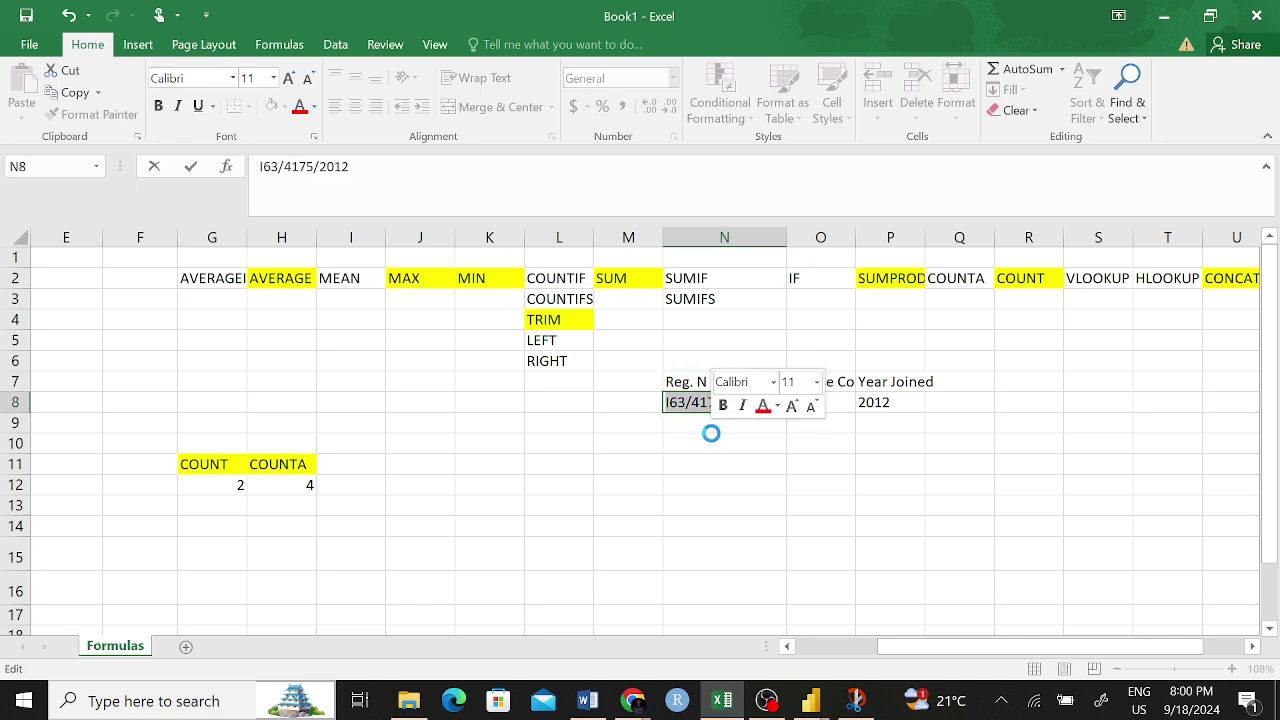
{"action": "key", "text": "ctrl+b"}
{"action": "left_click", "coordinate": [724, 460]}
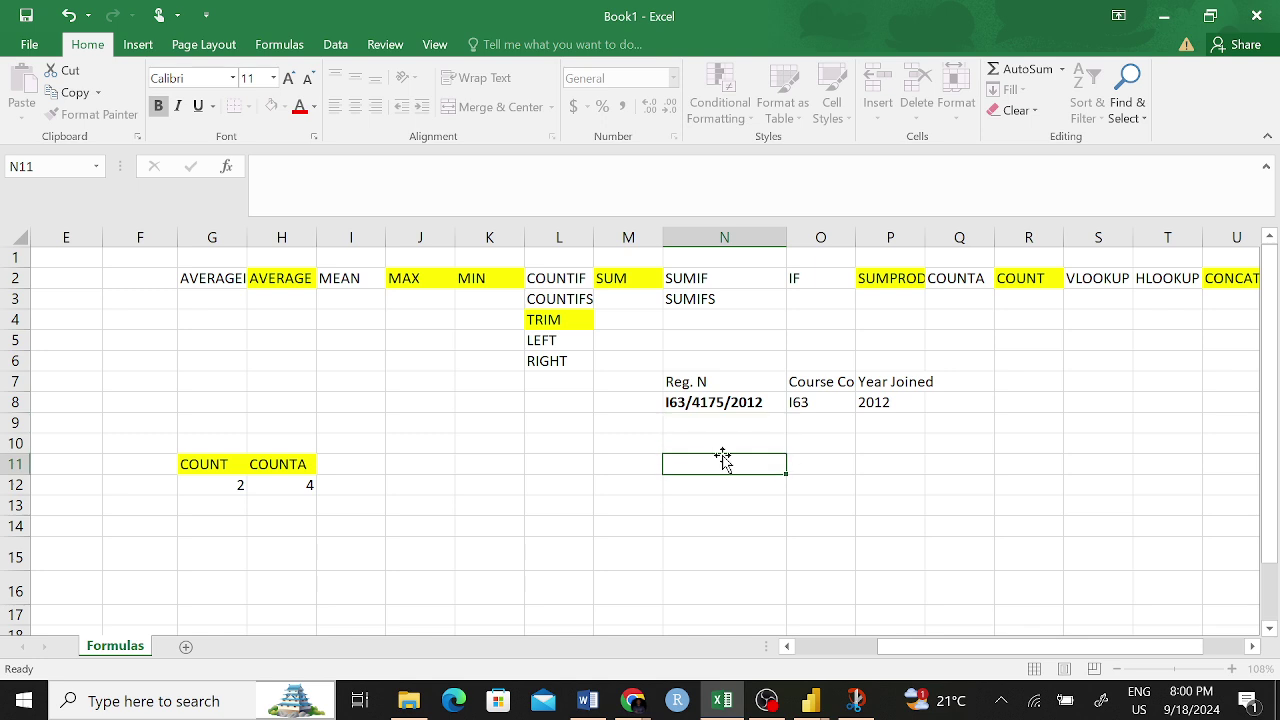
{"action": "key", "text": "ctrl+z"}
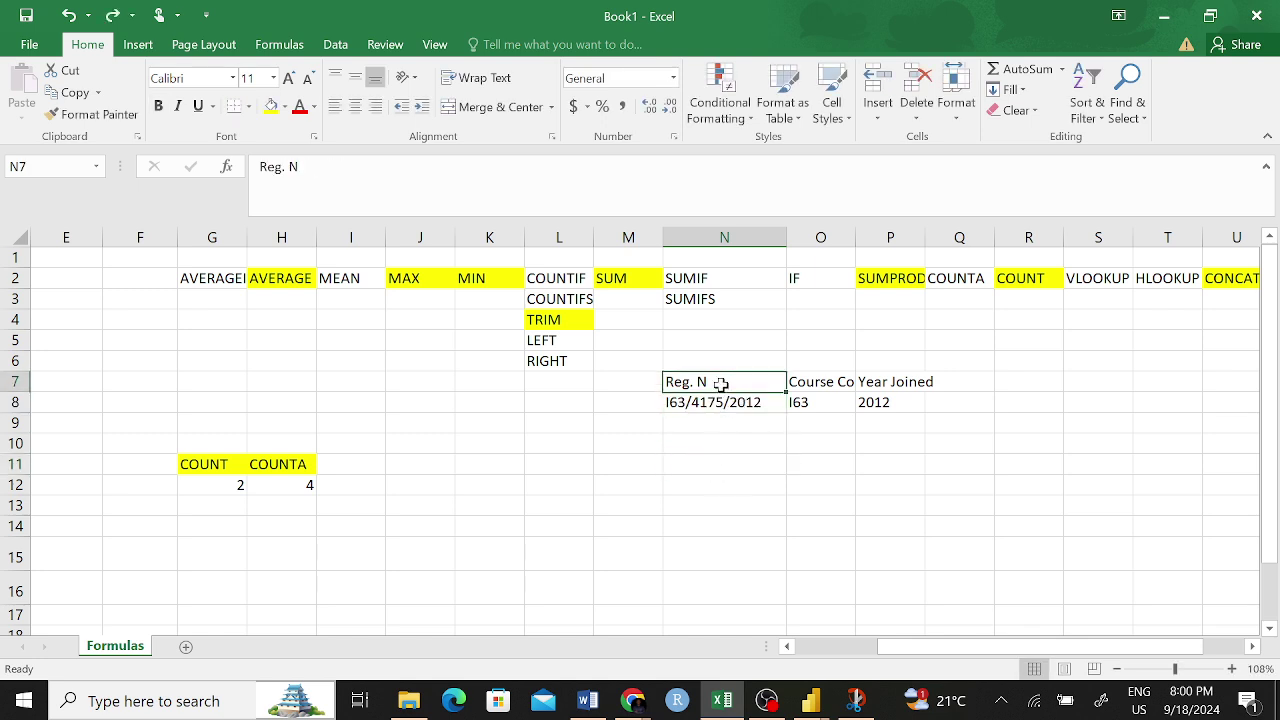
- Complete the N7 heading as 'Reg. No' and check the Course Code and Year Joined headings
{"action": "double_click", "coordinate": [735, 382]}
{"action": "type", "text": "O"}
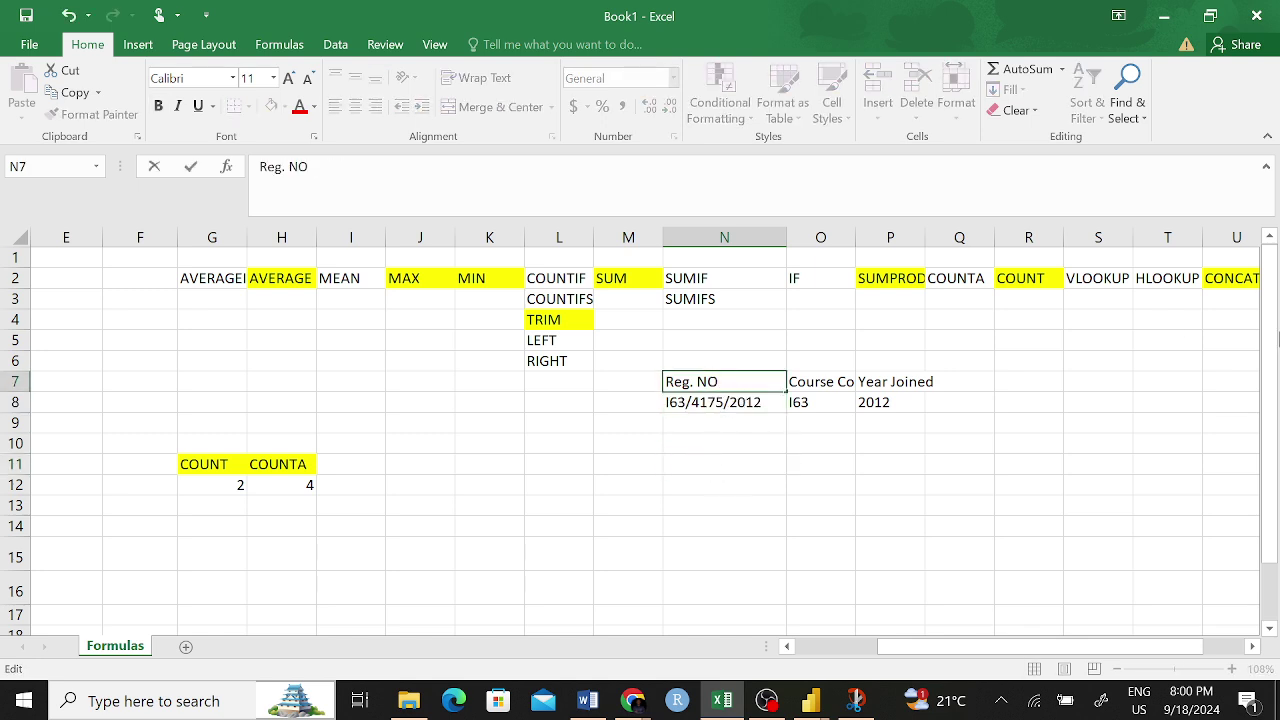
{"action": "key", "text": "BackSpace"}
{"action": "type", "text": "o"}
{"action": "key", "text": "Return"}
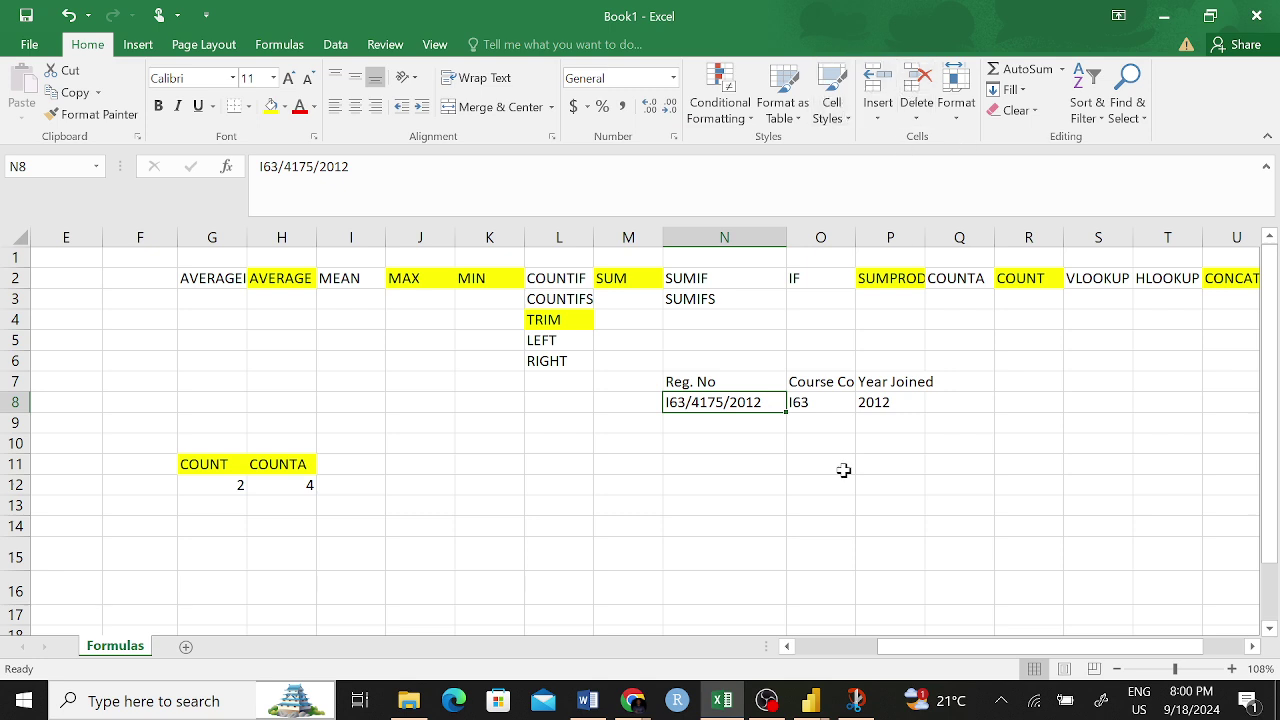
{"action": "left_click", "coordinate": [838, 386]}
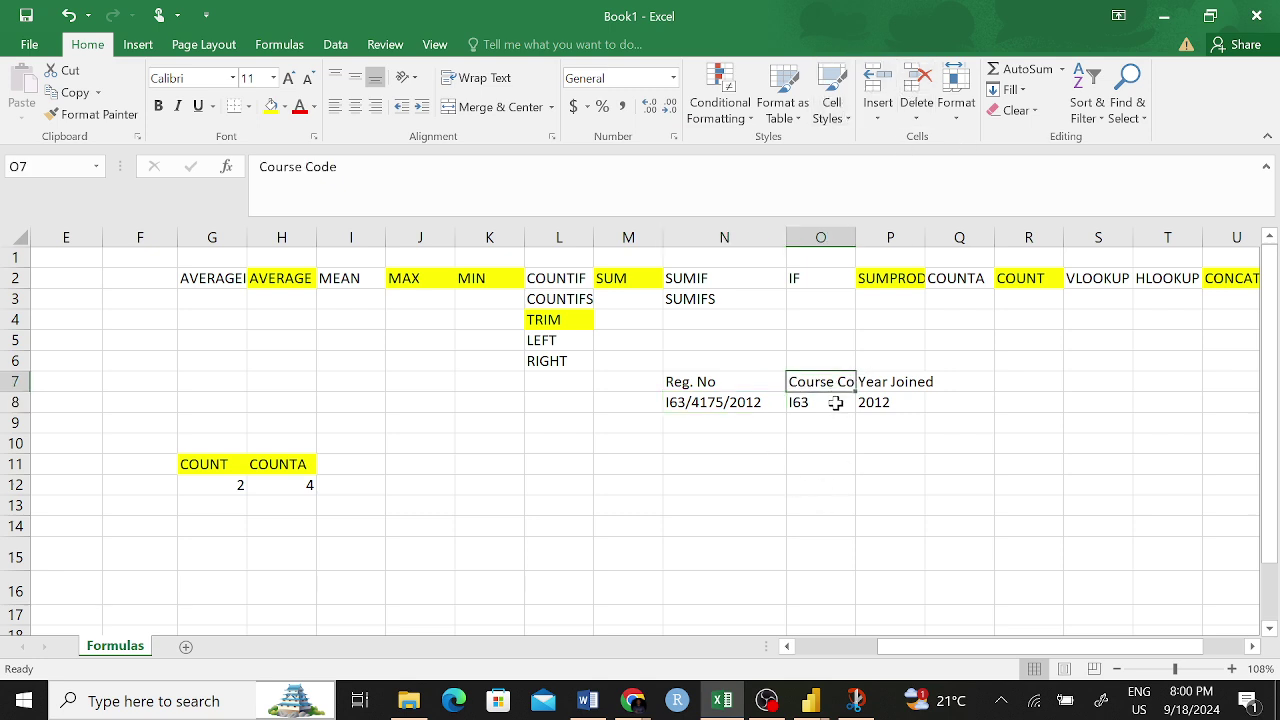
{"action": "left_click", "coordinate": [834, 402]}
{"action": "left_click", "coordinate": [880, 386]}
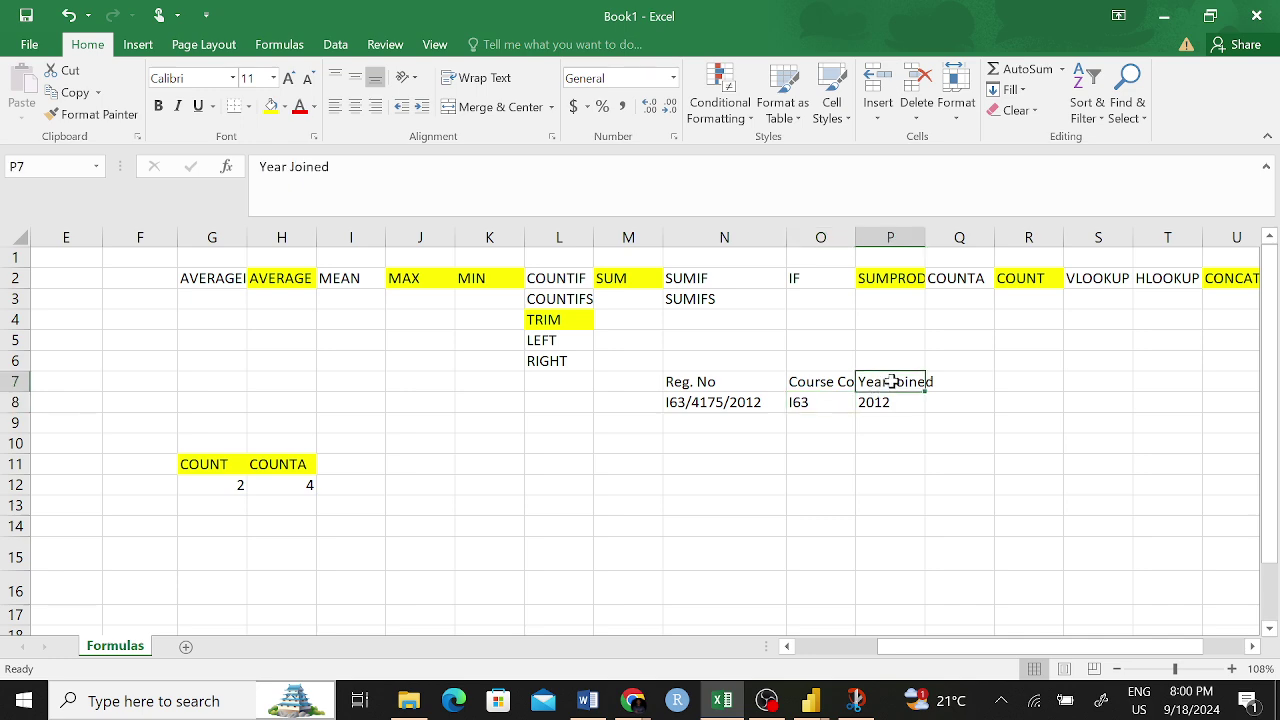
{"action": "left_click", "coordinate": [703, 424]}
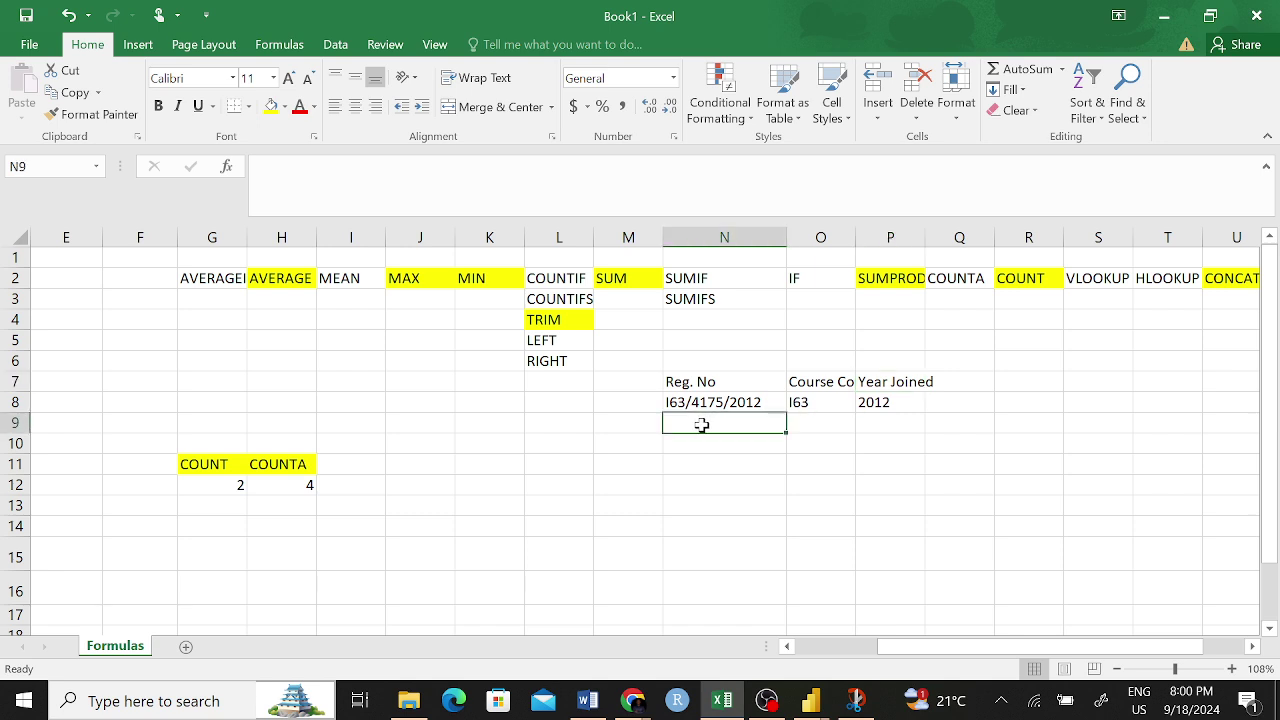
- Enter 107/5624/2019 in N9 and fill N8:N9 down to N15
{"action": "type", "text": "10"}
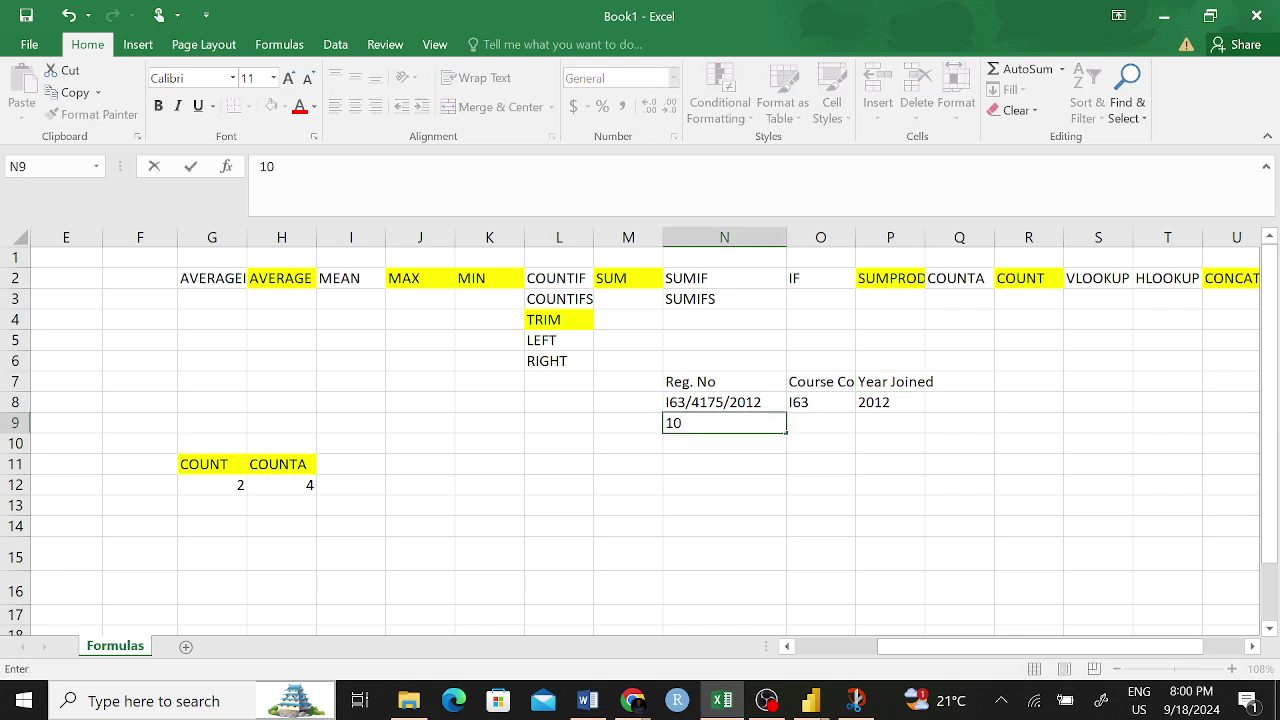
{"action": "type", "text": "7/5624/2019"}
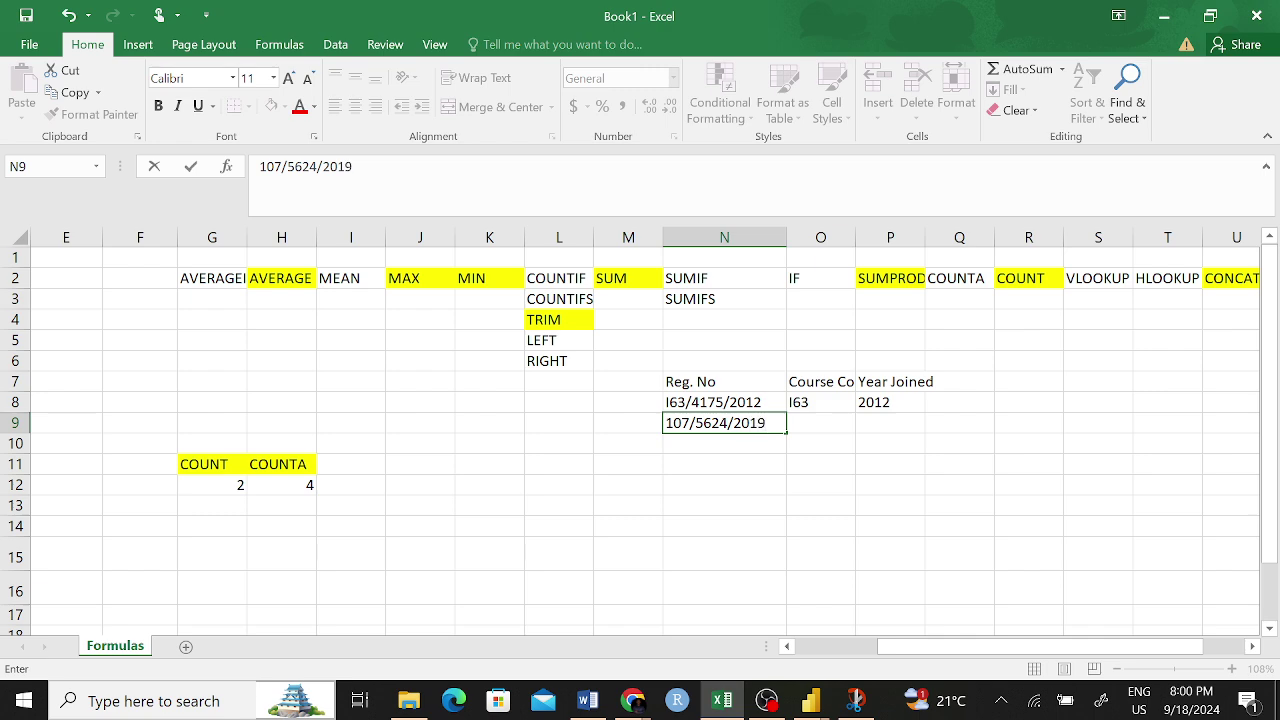
{"action": "key", "text": "Return"}
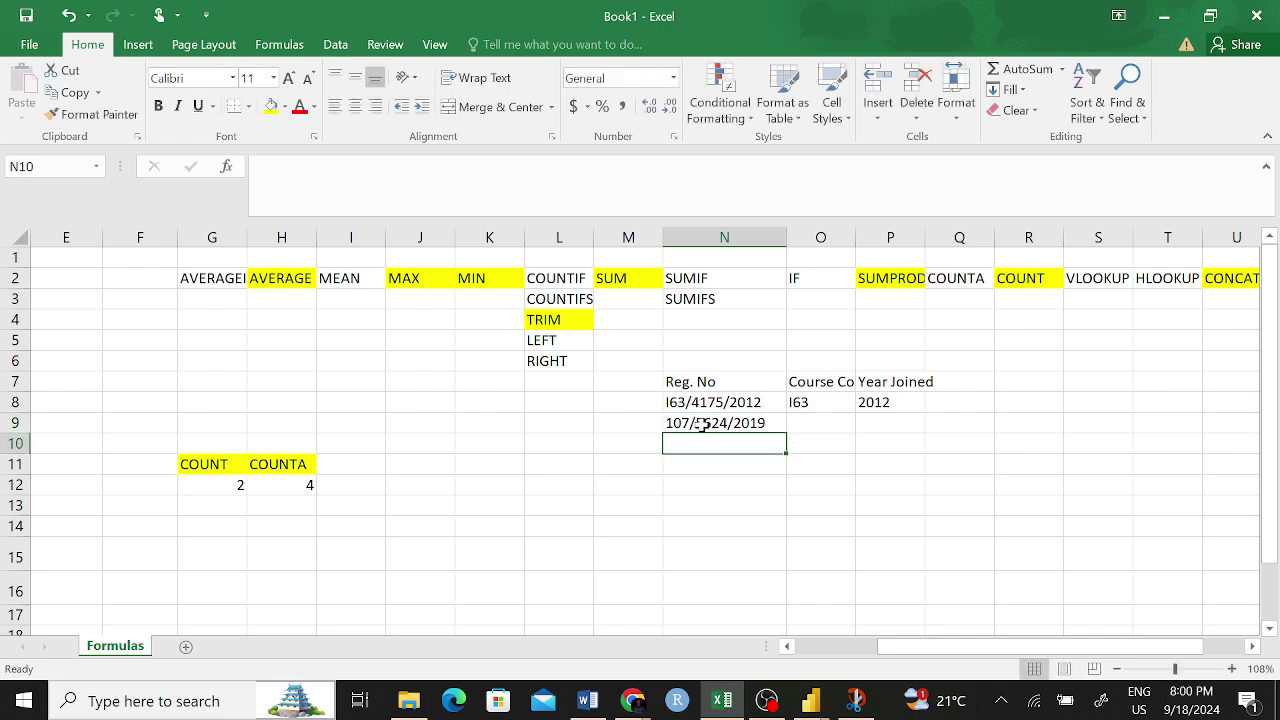
{"action": "left_click_drag", "start_coordinate": [737, 403], "coordinate": [789, 556]}
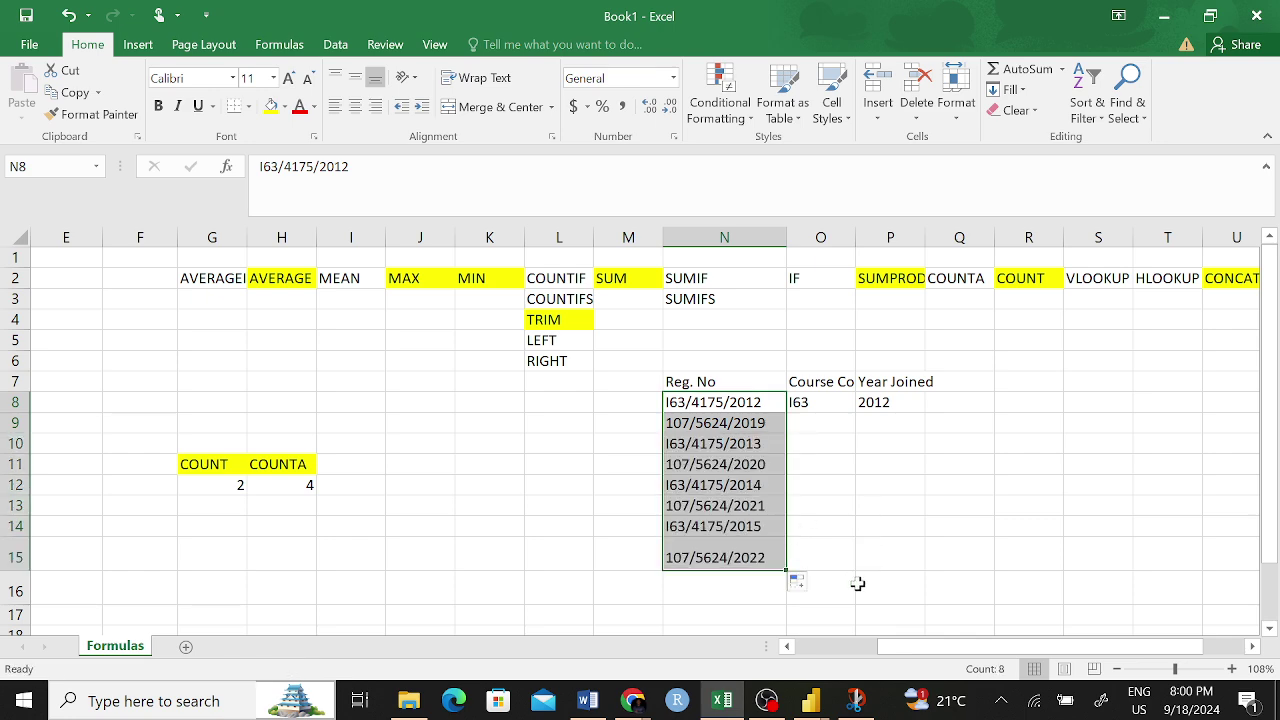
{"action": "left_click", "coordinate": [896, 540]}
- Copy the O8 LEFT and P8 RIGHT formulas down to row 15
{"action": "left_click", "coordinate": [829, 406]}
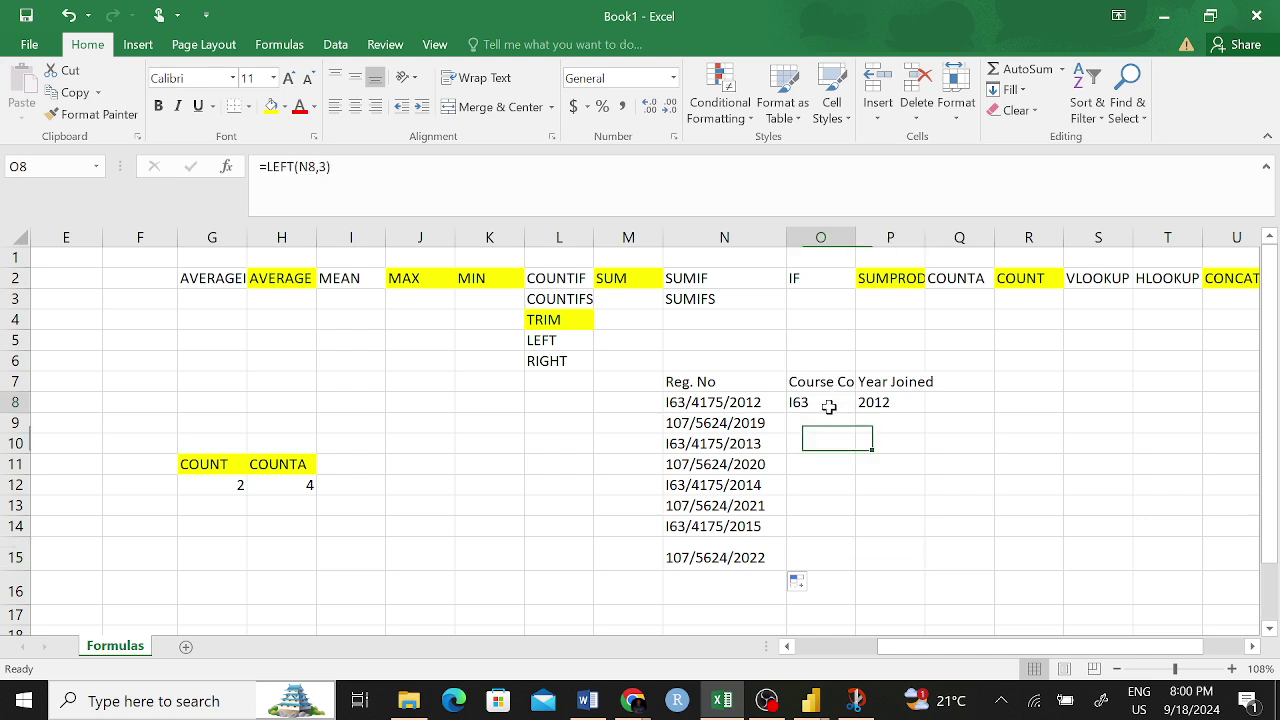
{"action": "left_click_drag", "start_coordinate": [853, 412], "coordinate": [862, 566]}
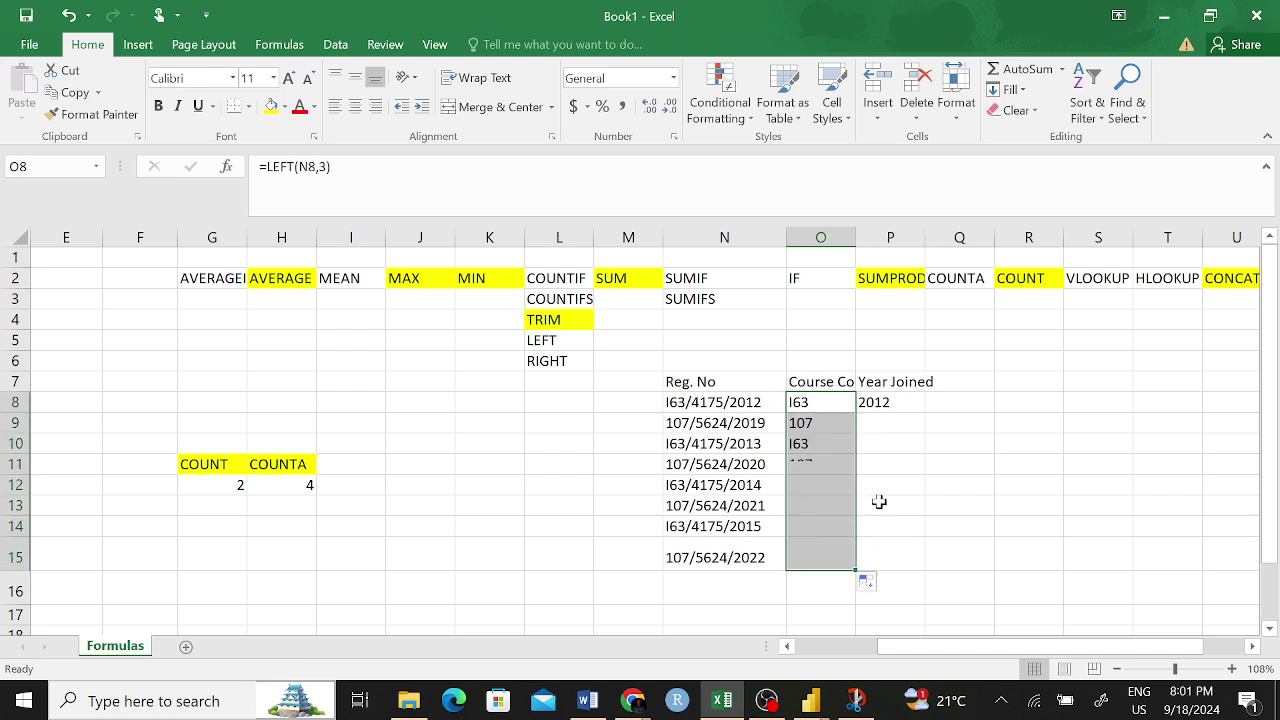
{"action": "left_click", "coordinate": [896, 404]}
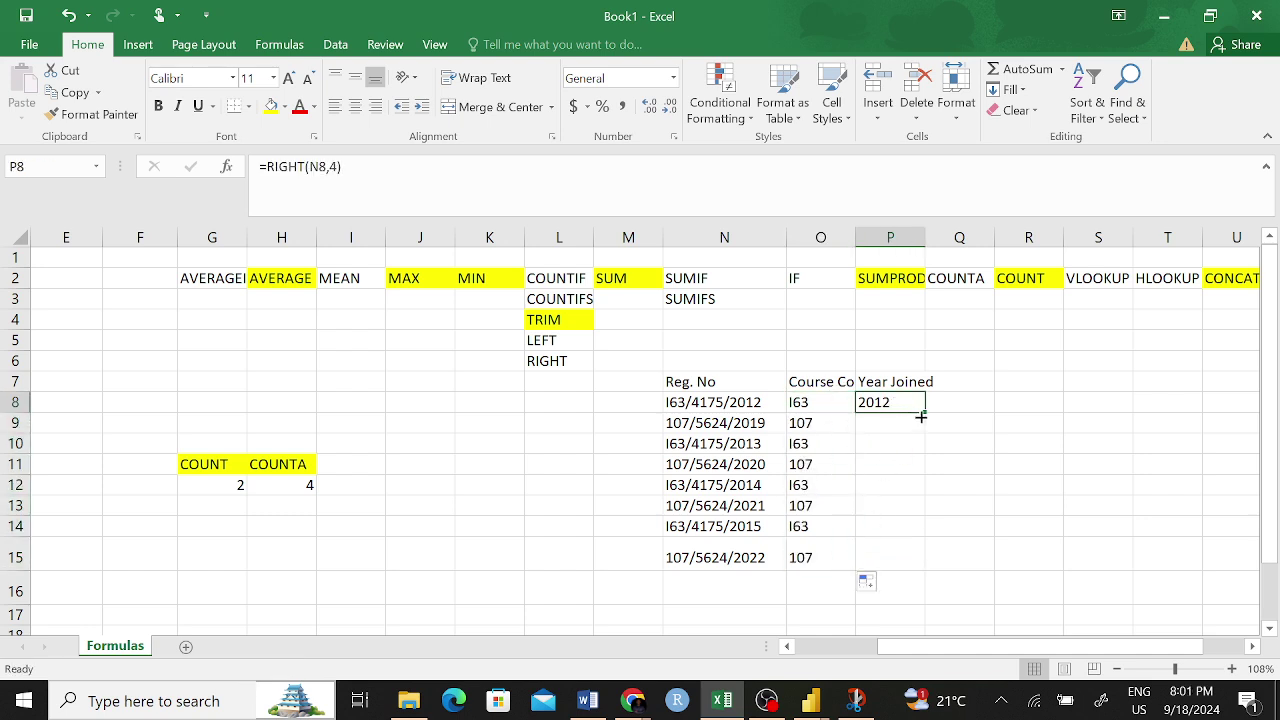
{"action": "left_click_drag", "start_coordinate": [921, 417], "coordinate": [940, 566]}
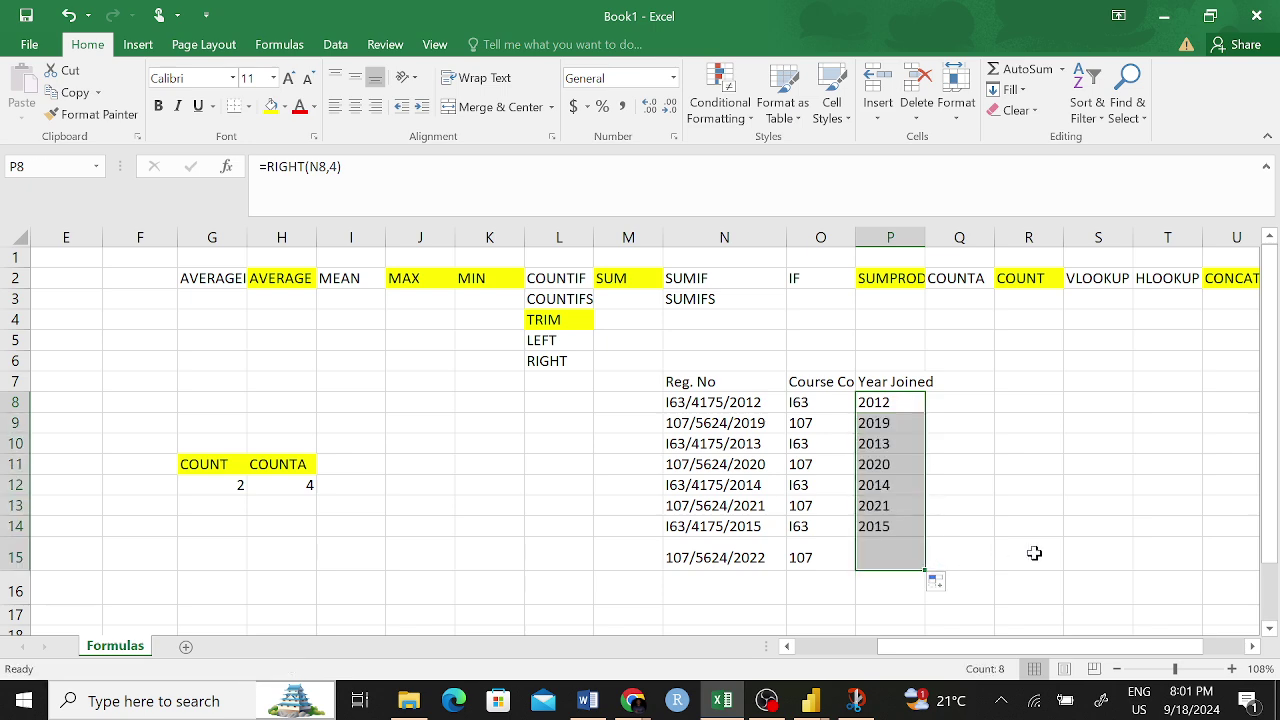
{"action": "left_click", "coordinate": [1020, 524]}
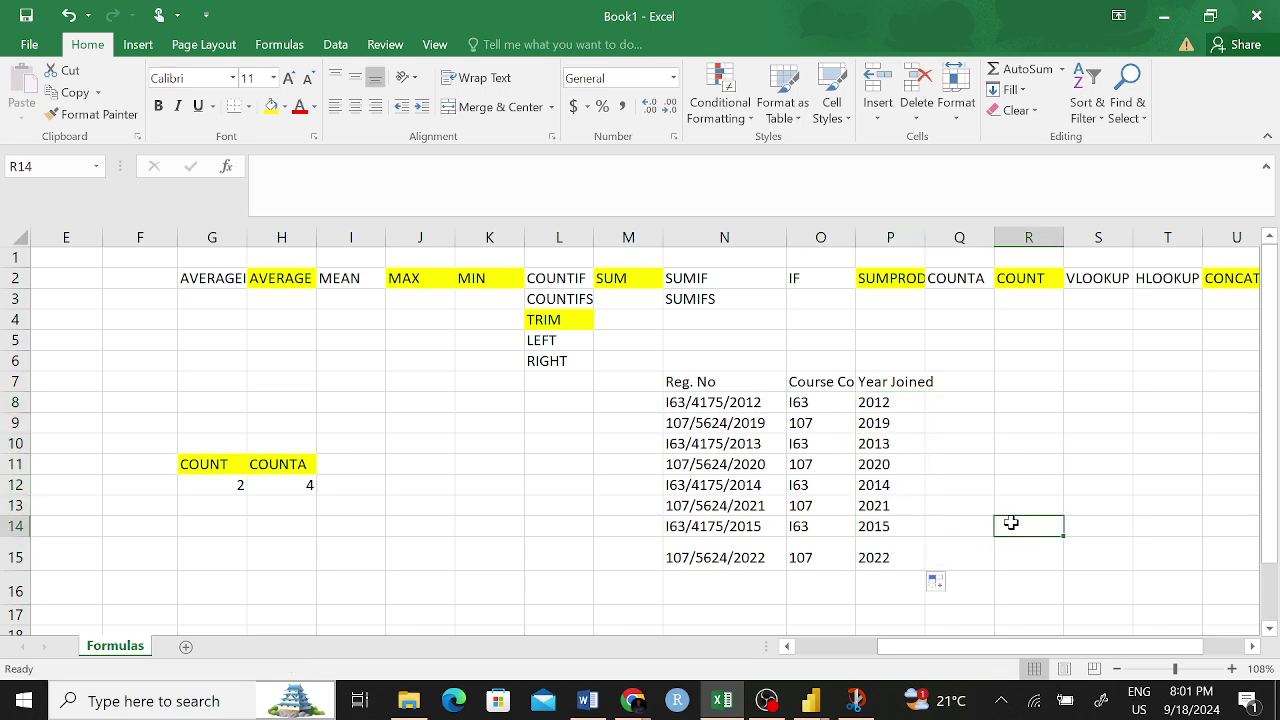
- Compare the extracted years with their registration numbers in rows 9–11 and select the results
{"action": "left_click", "coordinate": [720, 423]}
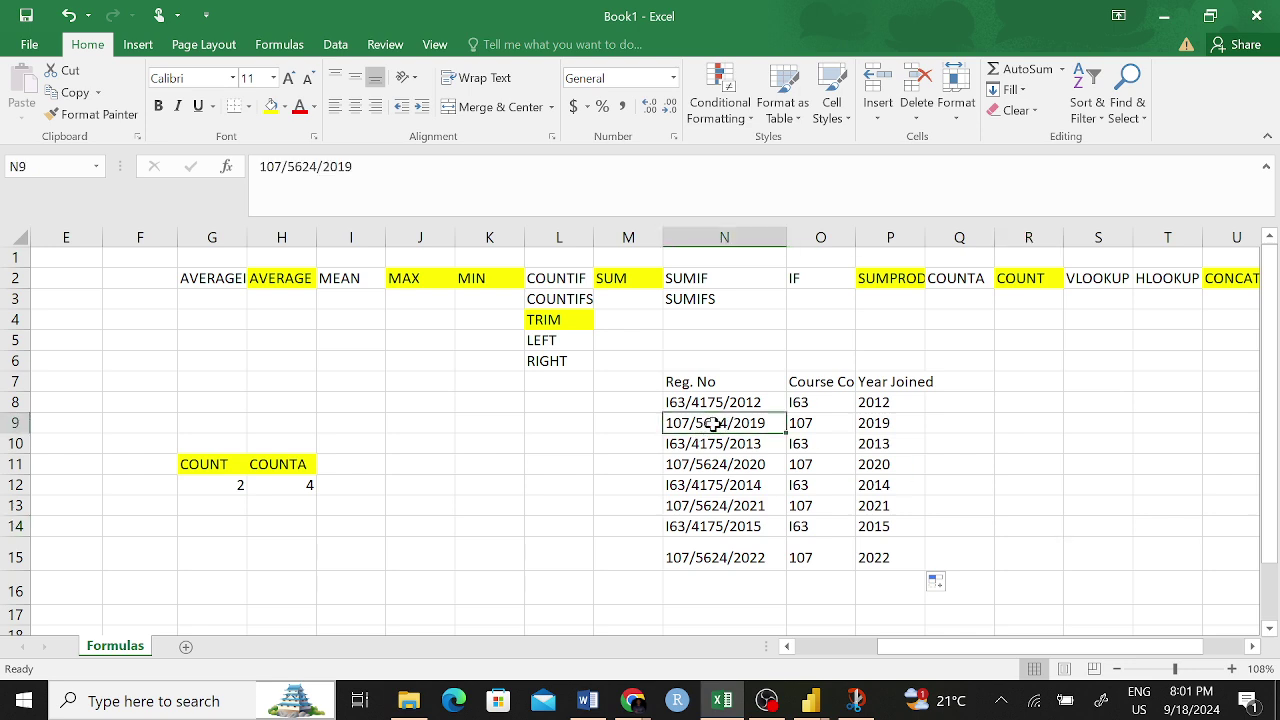
{"action": "left_click", "coordinate": [900, 423]}
{"action": "left_click", "coordinate": [692, 449]}
{"action": "left_click", "coordinate": [880, 443]}
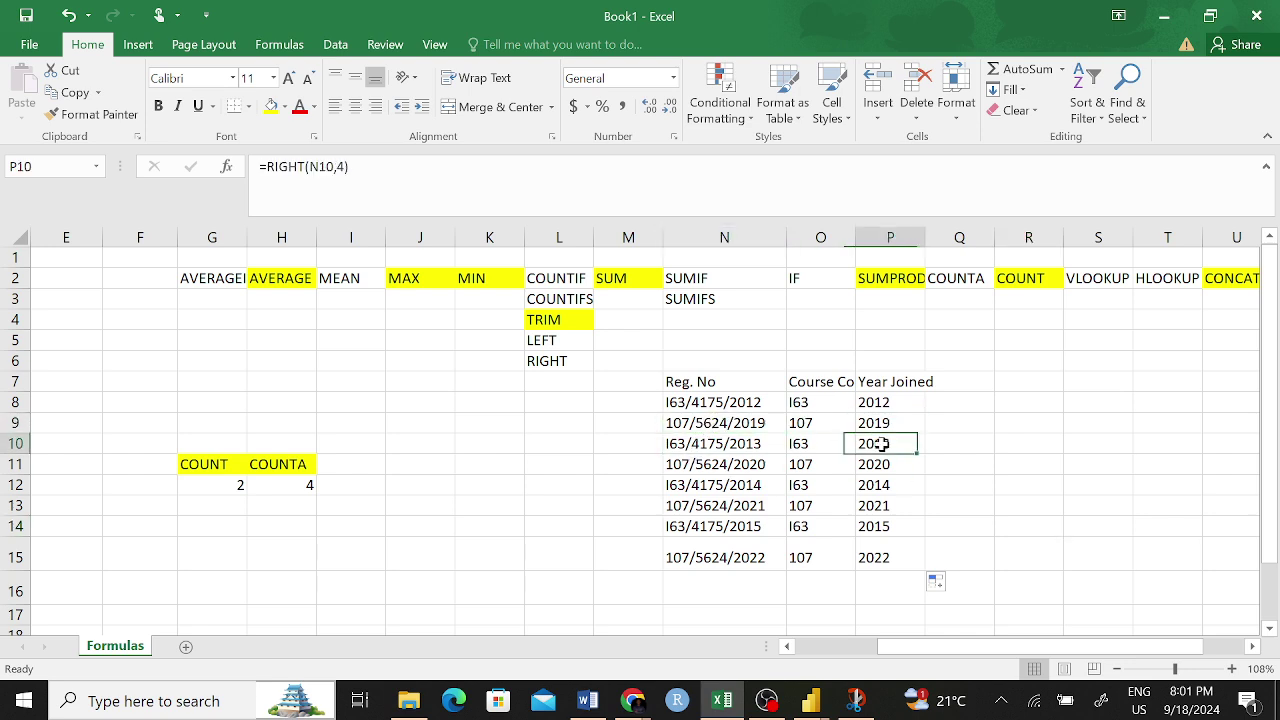
{"action": "left_click", "coordinate": [720, 464]}
{"action": "left_click", "coordinate": [882, 465]}
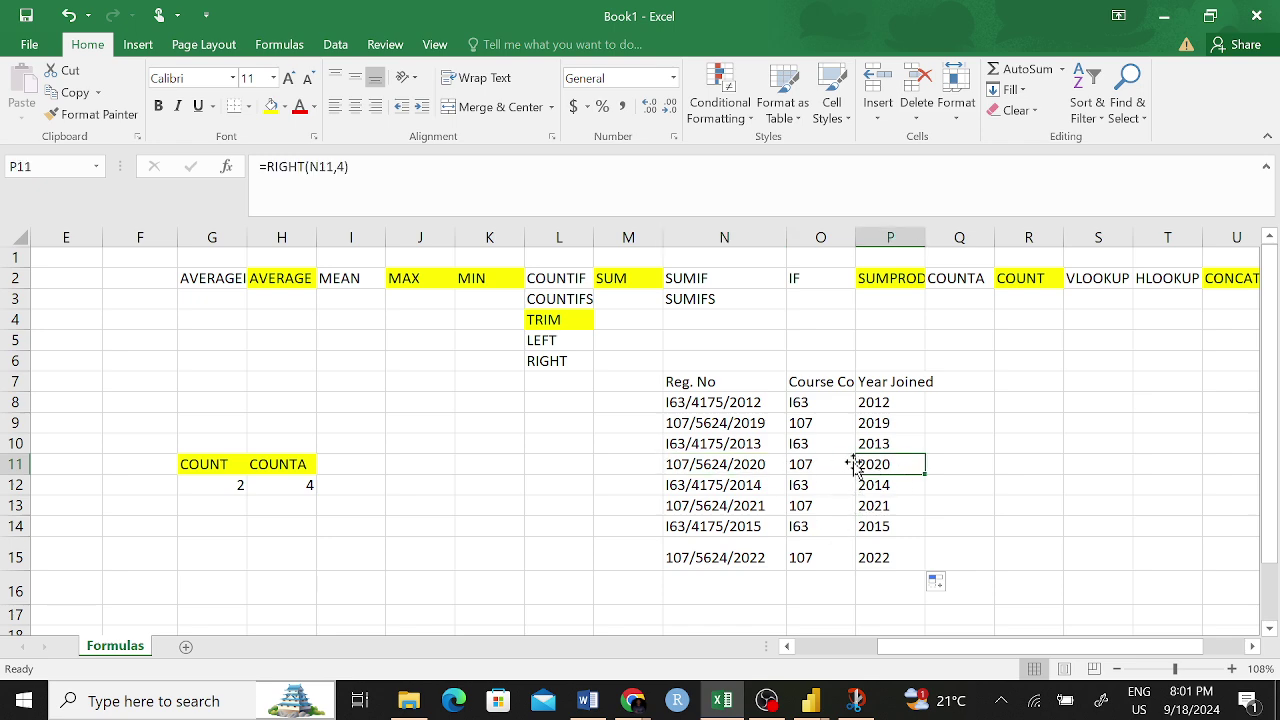
{"action": "left_click_drag", "start_coordinate": [868, 408], "coordinate": [897, 583]}
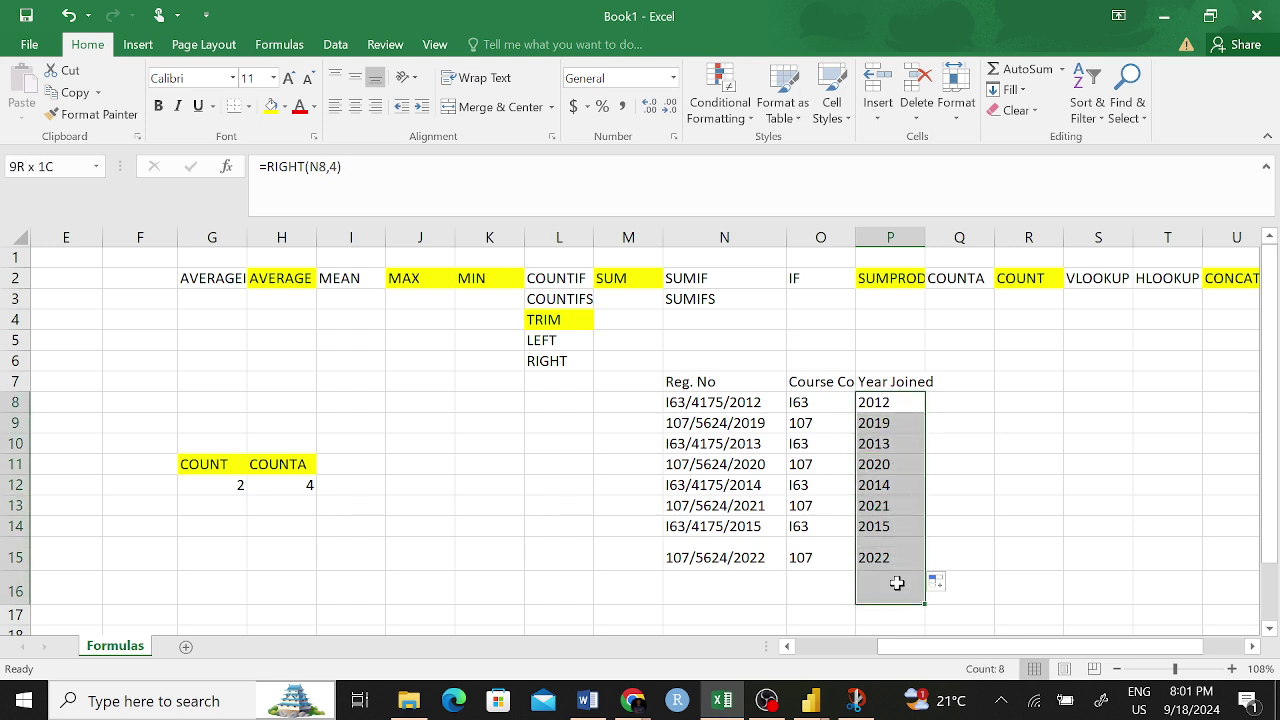
{"action": "left_click_drag", "start_coordinate": [805, 403], "coordinate": [823, 557]}
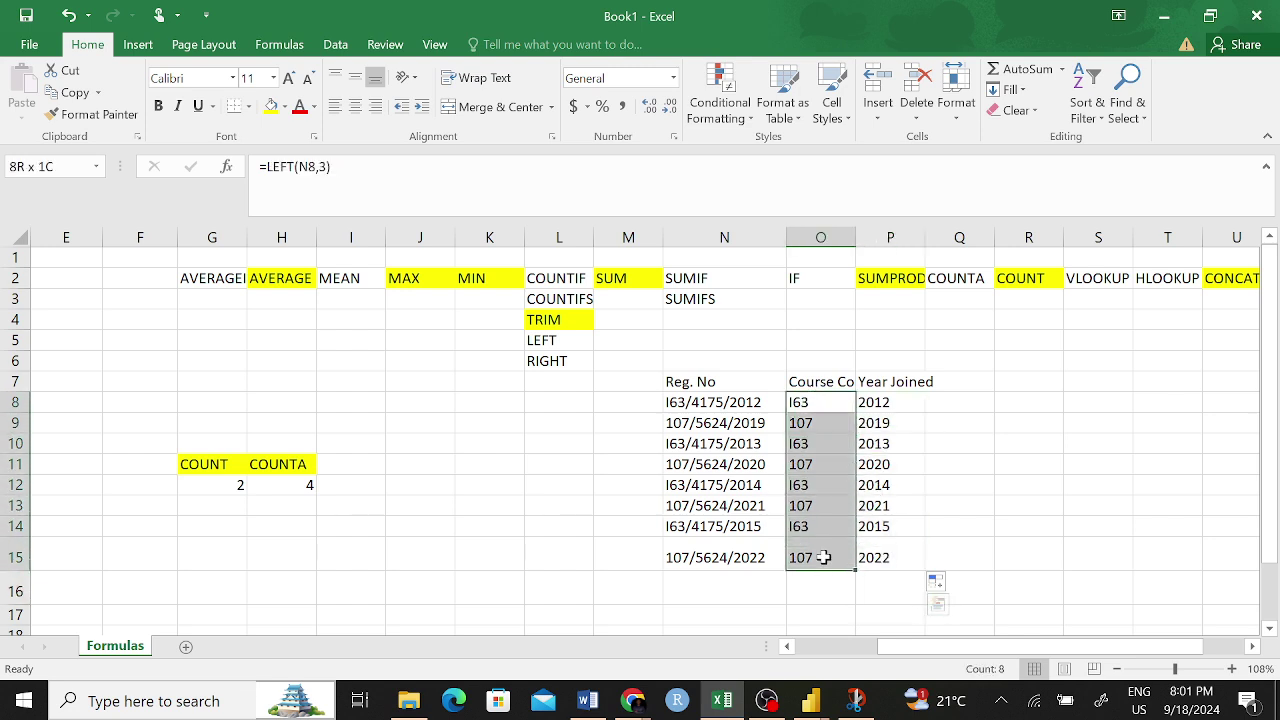
{"action": "left_click", "coordinate": [959, 384]}
- Type the heading Course Name in Q7
{"action": "type", "text": "Courde"}
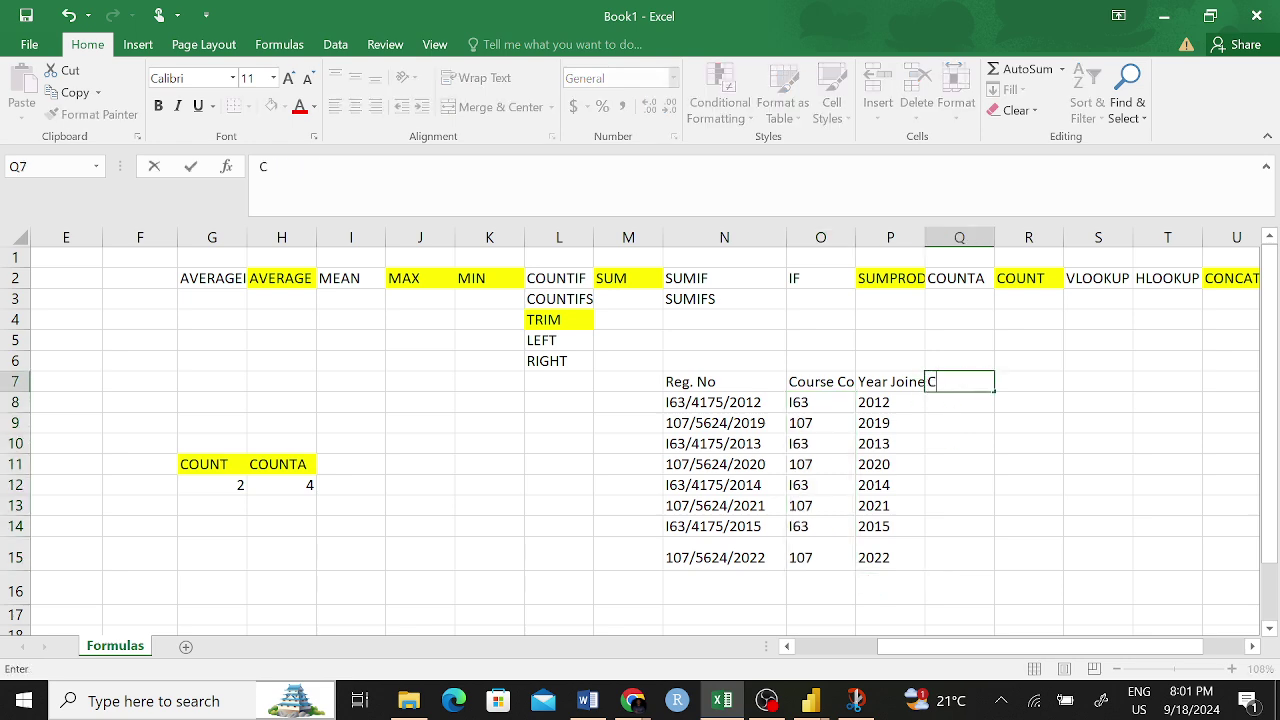
{"action": "key", "text": "BackSpace"}
{"action": "key", "text": "BackSpace"}
{"action": "type", "text": "se Name"}
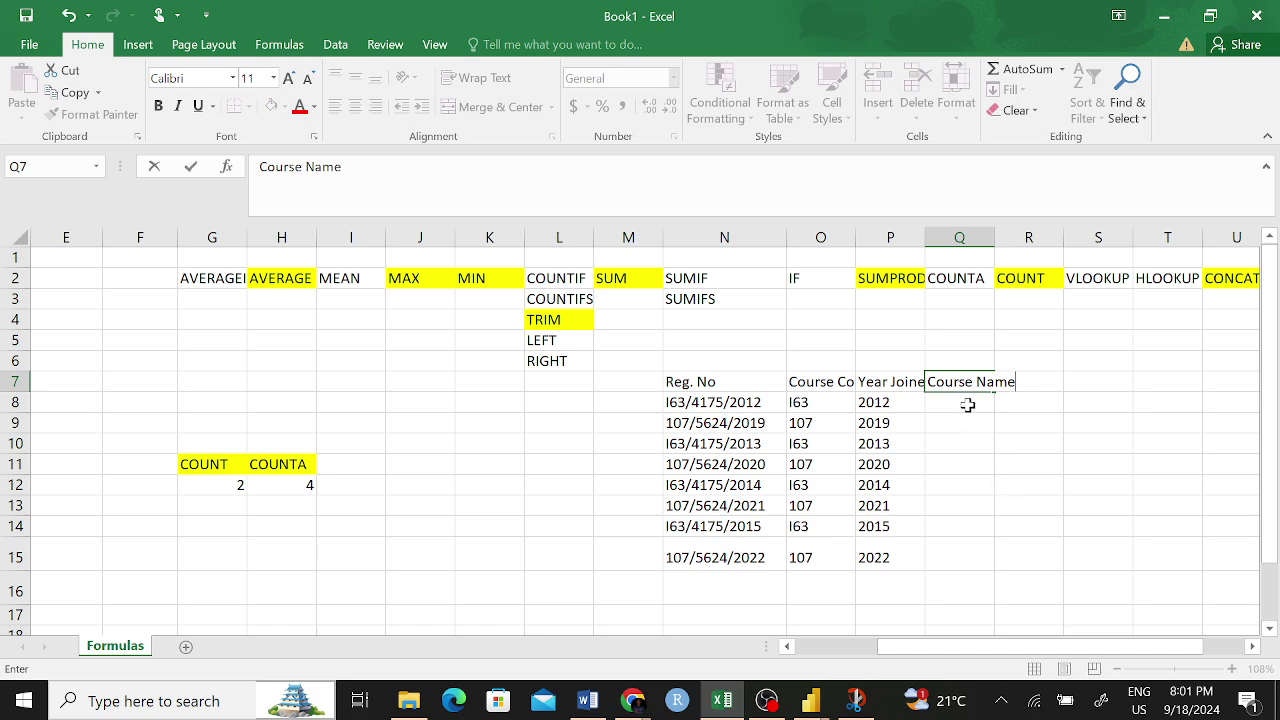
{"action": "key", "text": "Return"}
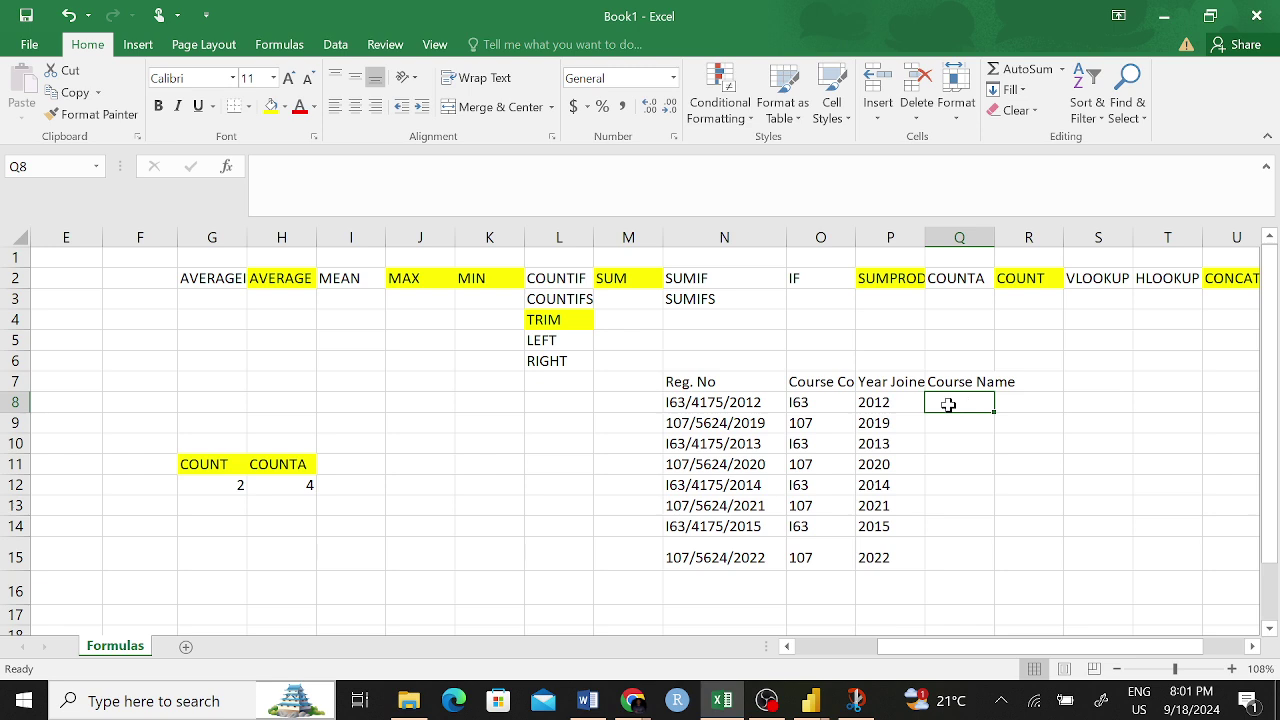
- Start Q8's formula as =IF(I63,"" and enter it
{"action": "type", "text": "=IF"}
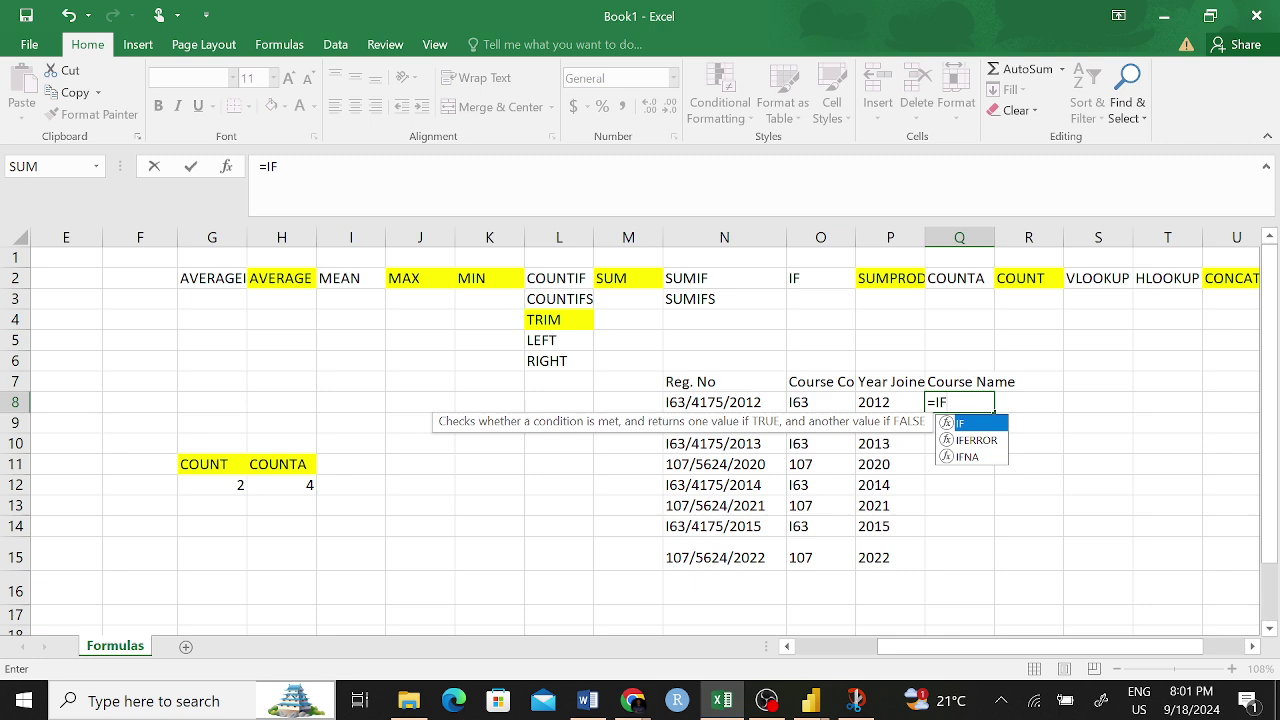
{"action": "type", "text": "("}
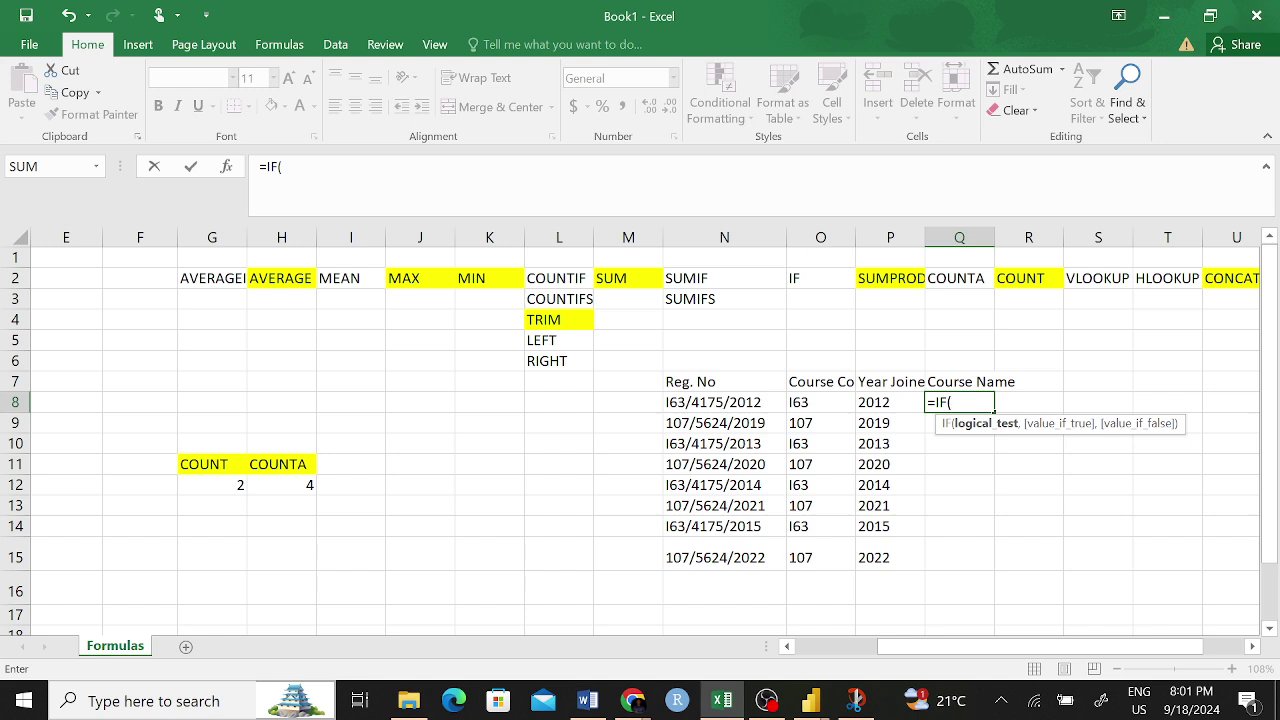
{"action": "type", "text": "I"}
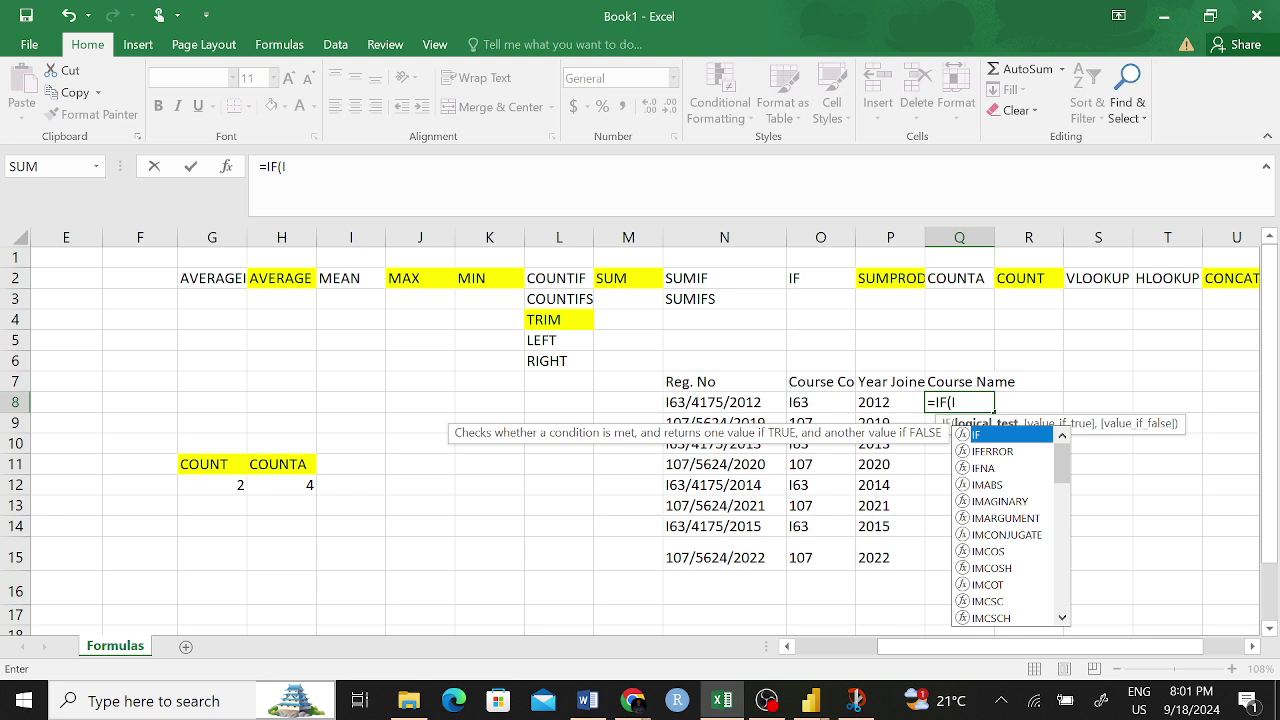
{"action": "key", "text": "BackSpace"}
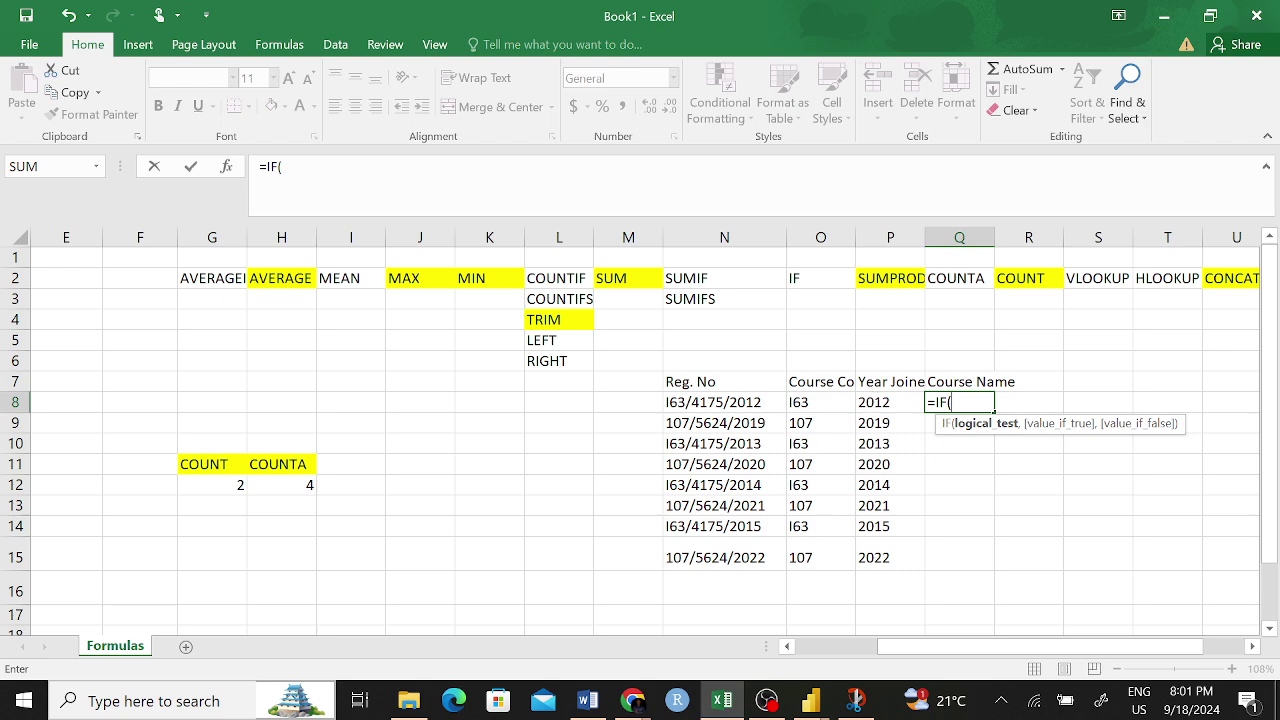
{"action": "type", "text": "1"}
{"action": "key", "text": "BackSpace"}
{"action": "type", "text": "16"}
{"action": "key", "text": "BackSpace"}
{"action": "key", "text": "BackSpace"}
{"action": "type", "text": "I63,"}
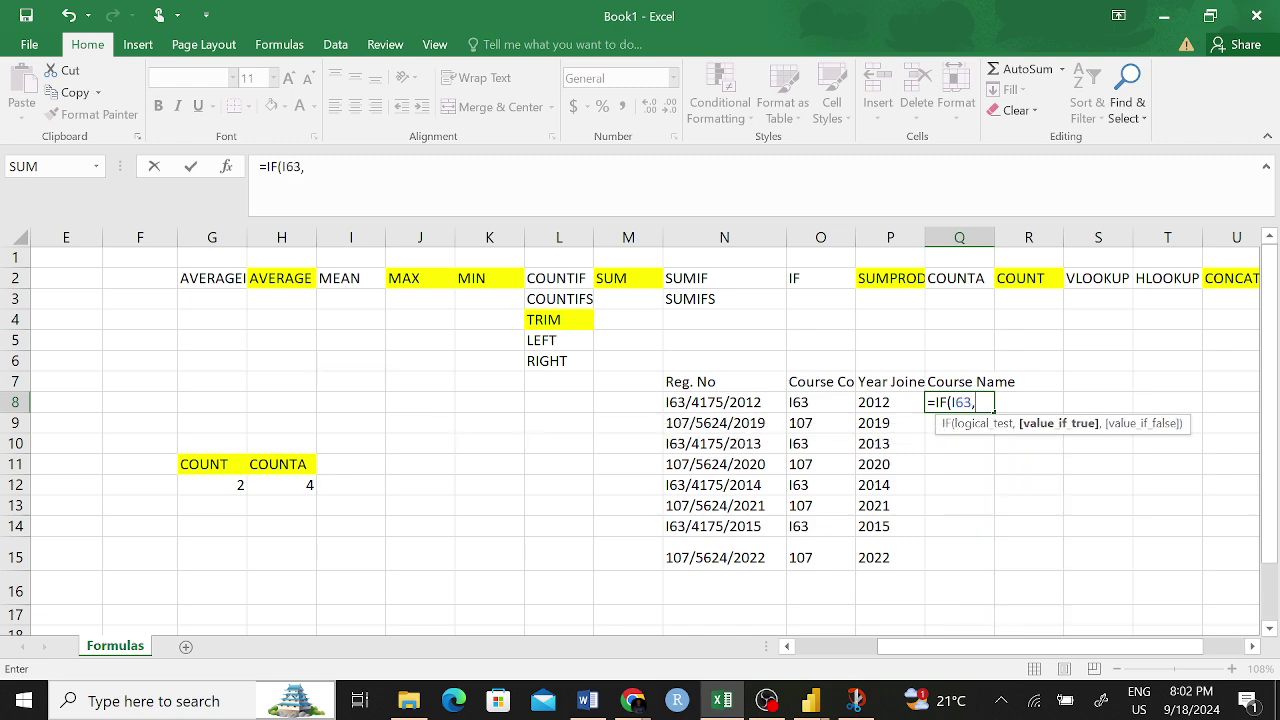
{"action": "type", "text": "\"\""}
{"action": "key", "text": "ctrl+Return"}
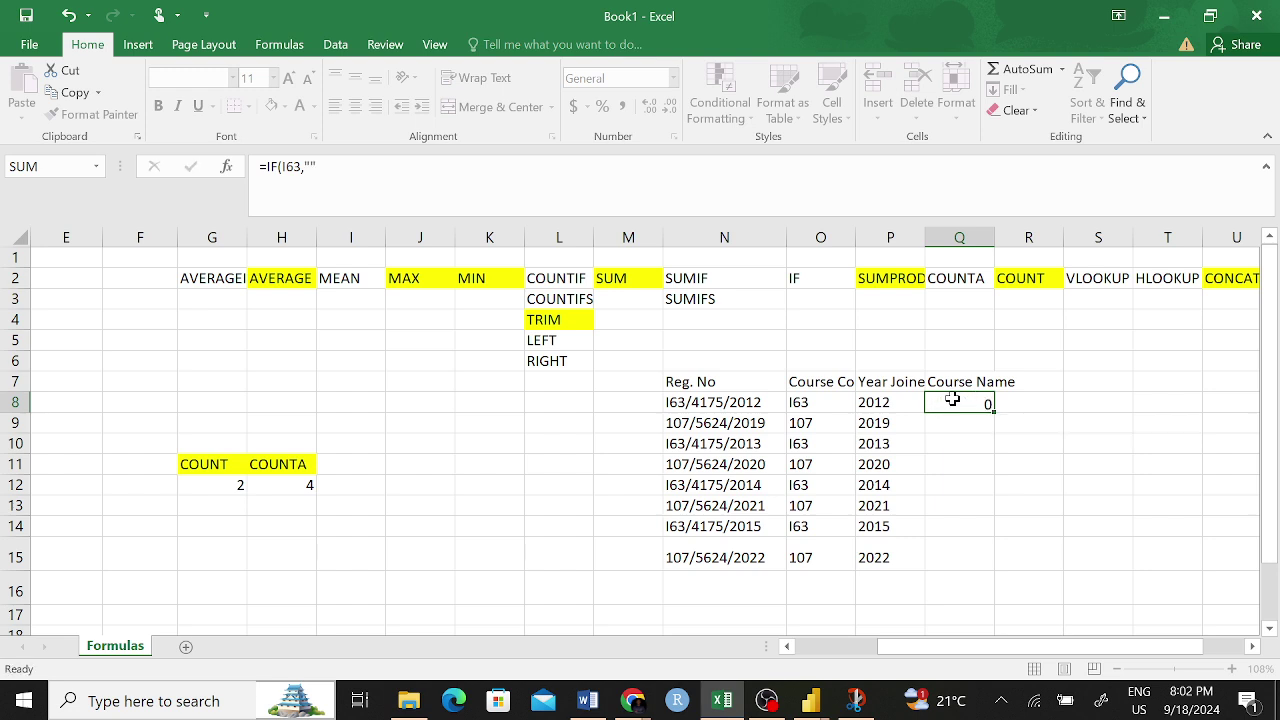
{"action": "key", "text": "Left"}
- Complete Q8's IF formula to return "Statistics" or "Actuarial Science"
{"action": "left_click", "coordinate": [950, 400]}
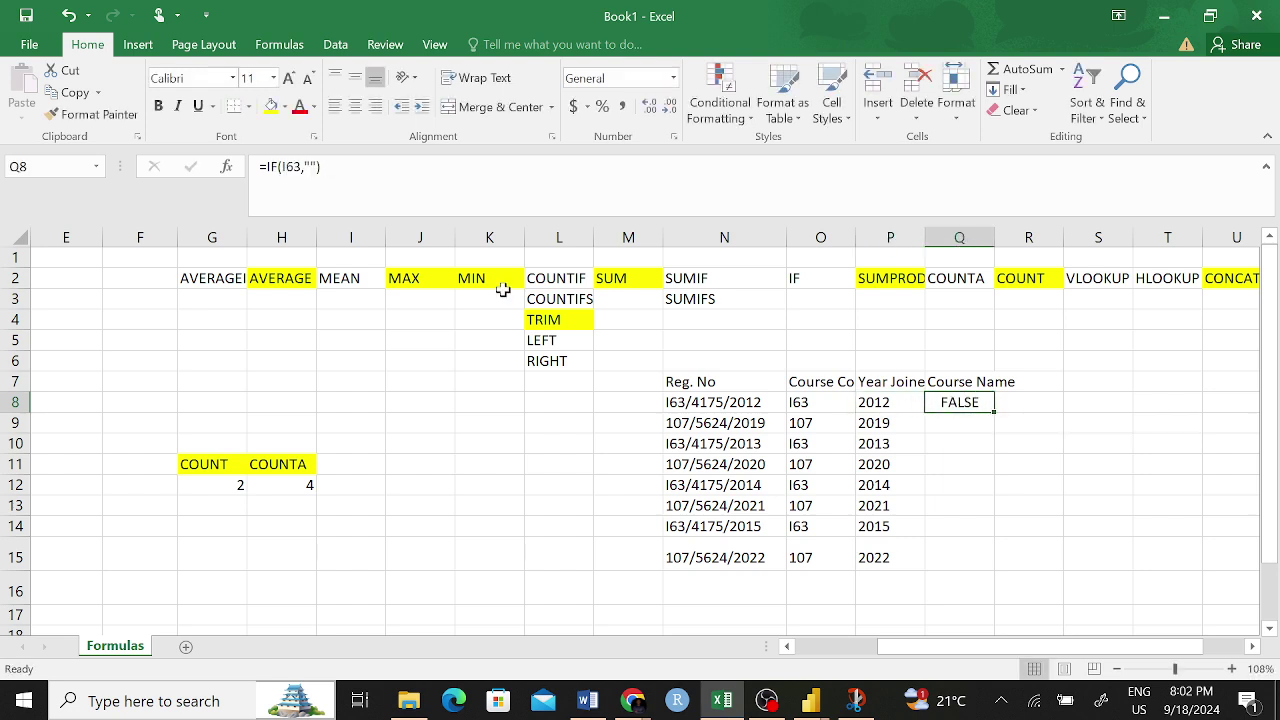
{"action": "left_click", "coordinate": [309, 166]}
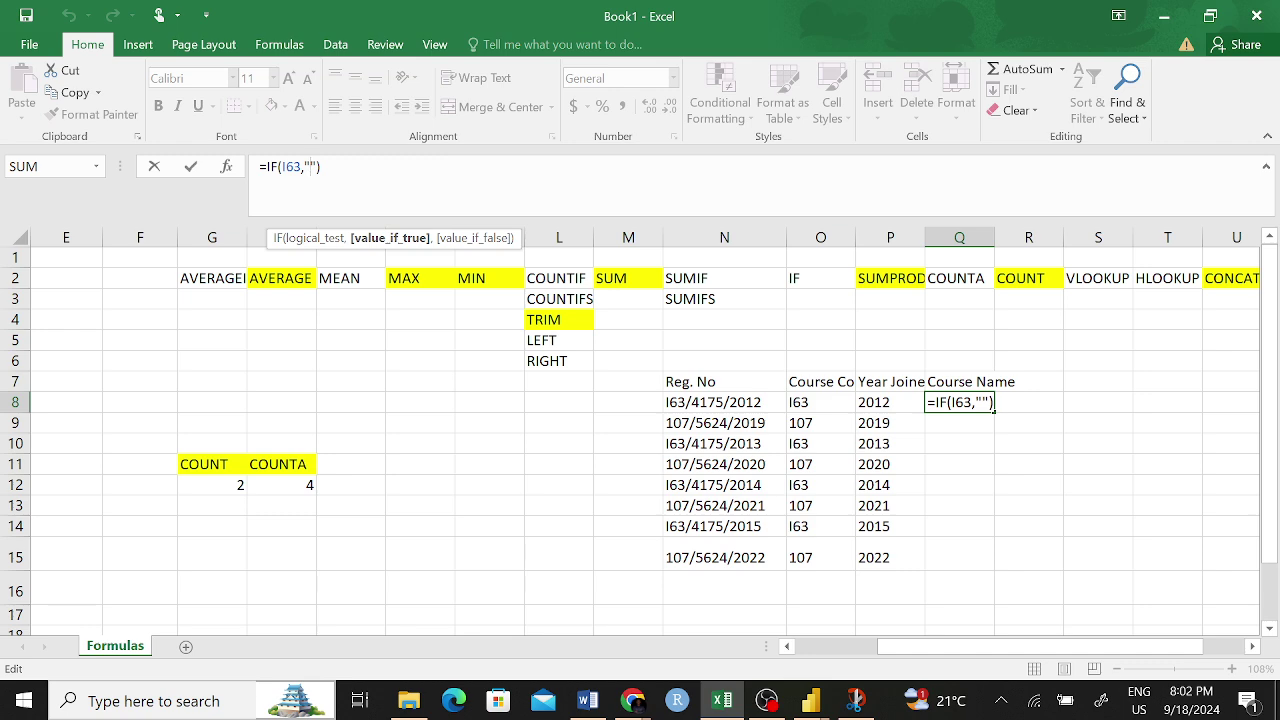
{"action": "type", "text": "Statistics"}
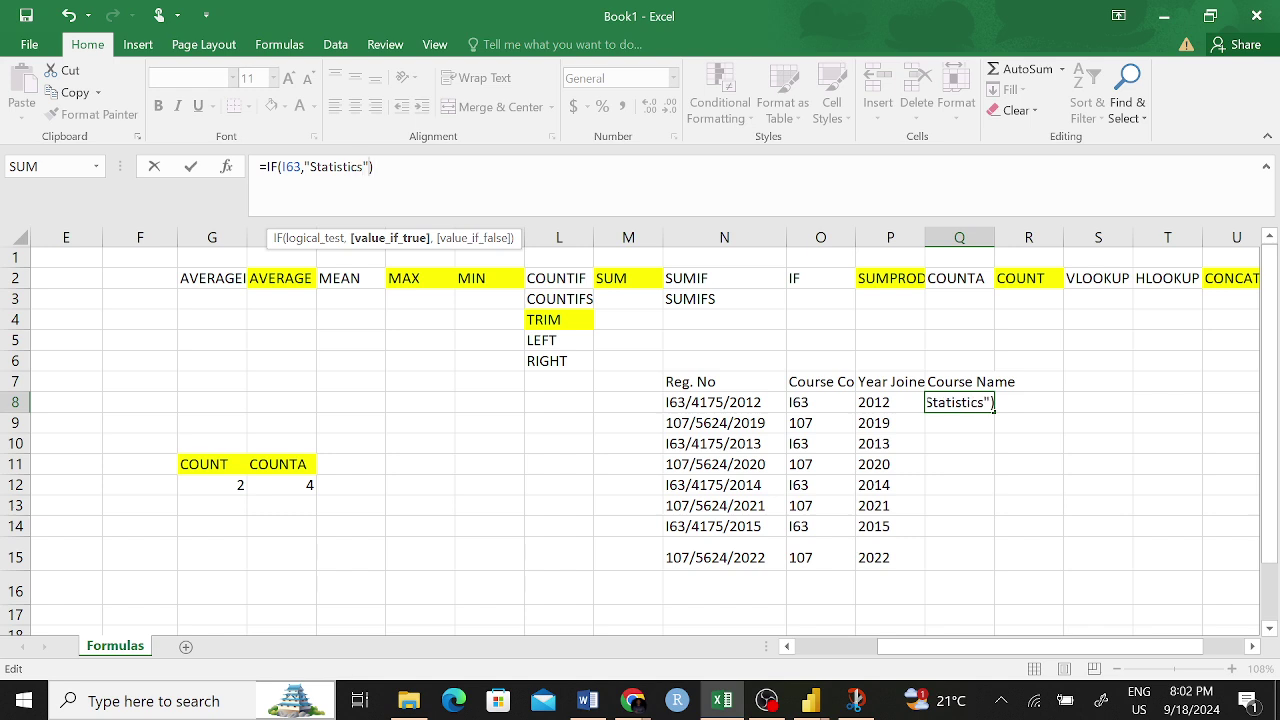
{"action": "type", "text": ","}
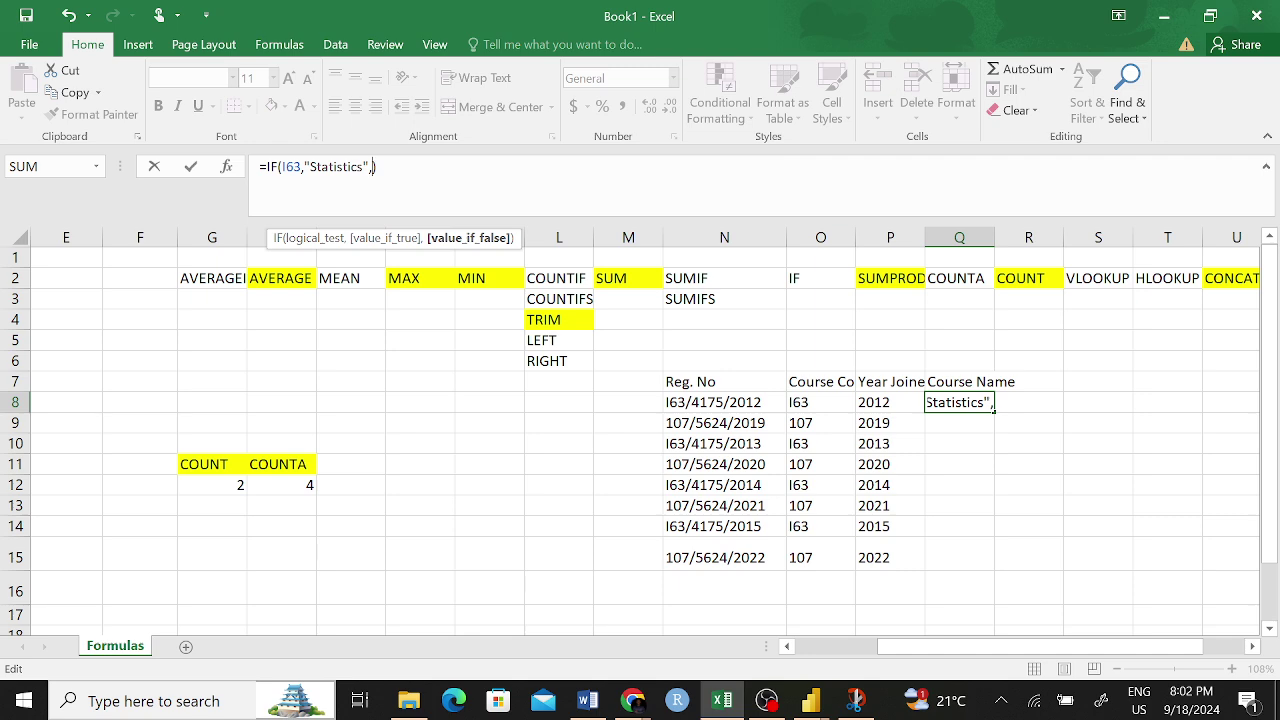
{"action": "type", "text": "\"\")"}
{"action": "type", "text": "A"}
{"action": "type", "text": "uaria"}
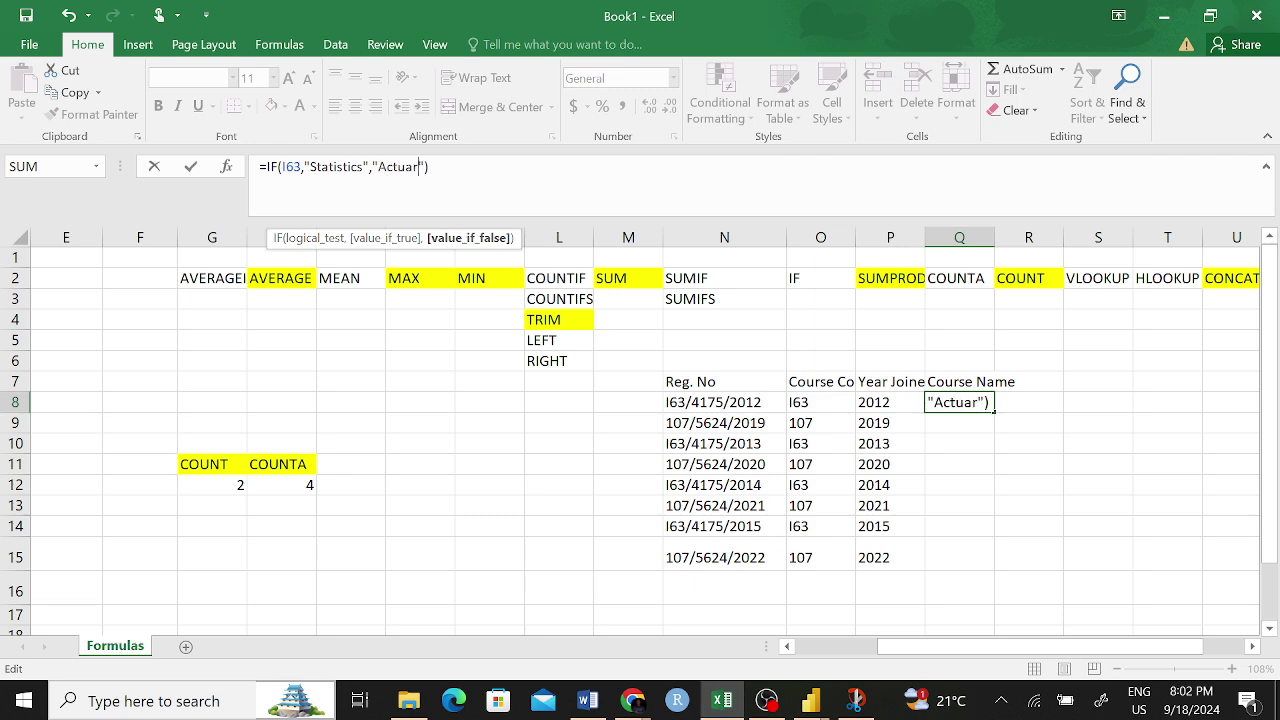
{"action": "type", "text": "l Science"}
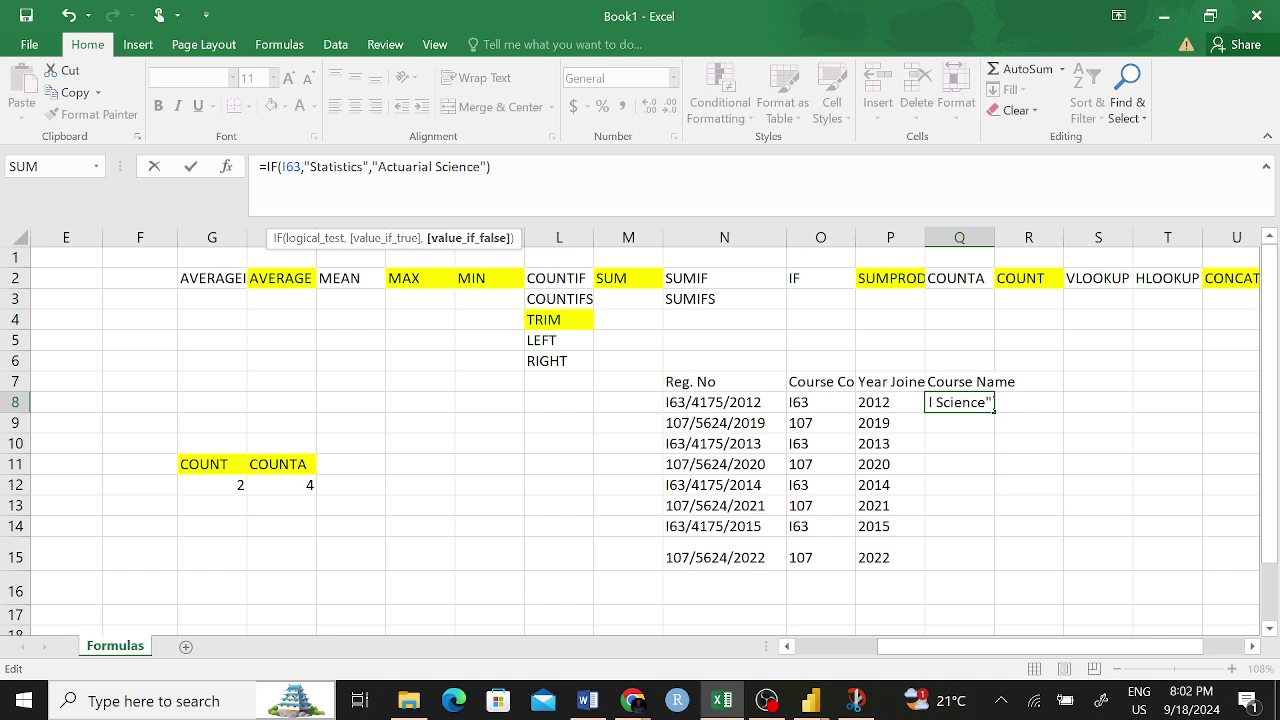
{"action": "key", "text": "Return"}
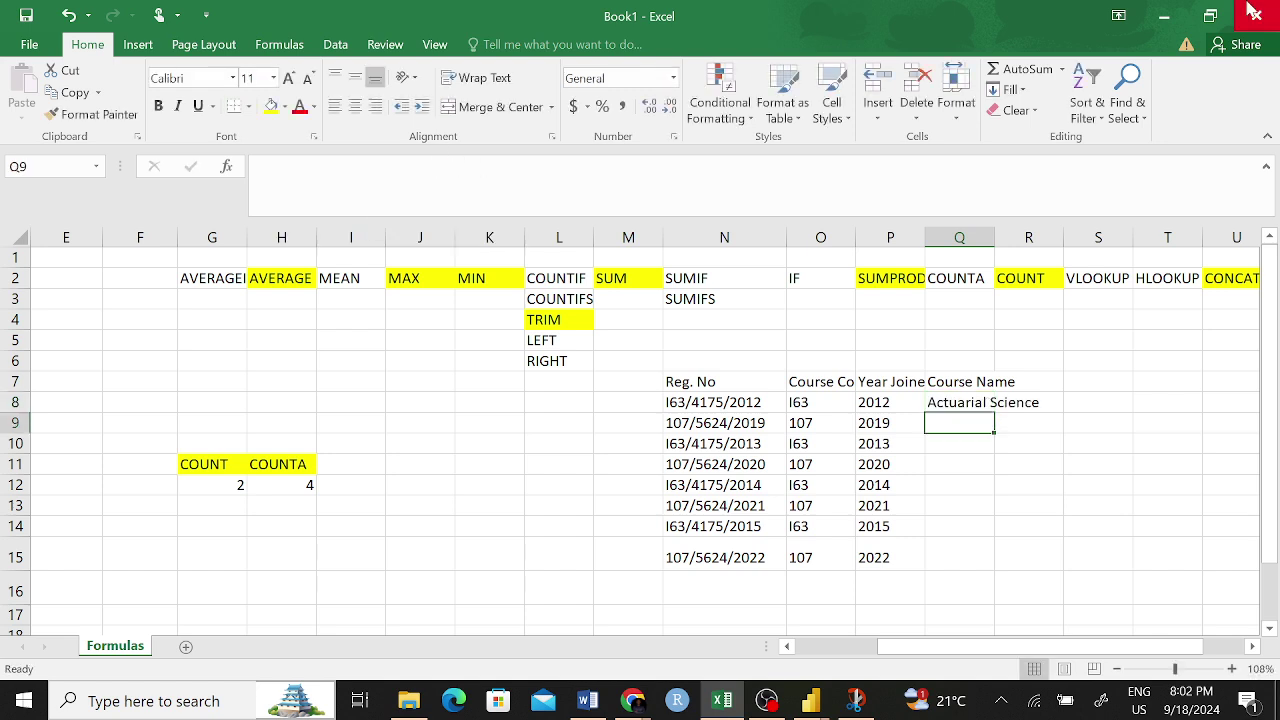
- Fill the Q8 IF formula down to Q15, then adjust its quotation marks
{"action": "left_click", "coordinate": [976, 403]}
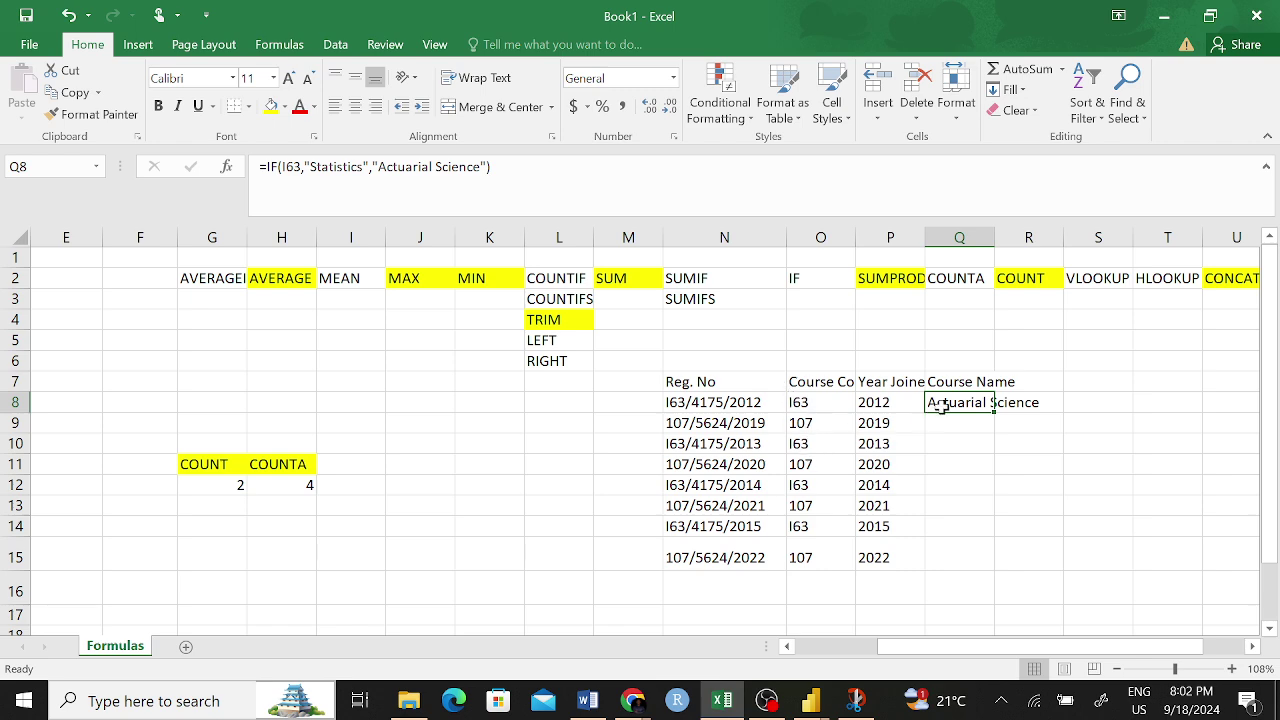
{"action": "left_click_drag", "start_coordinate": [997, 412], "coordinate": [996, 566]}
{"action": "left_click", "coordinate": [1129, 452]}
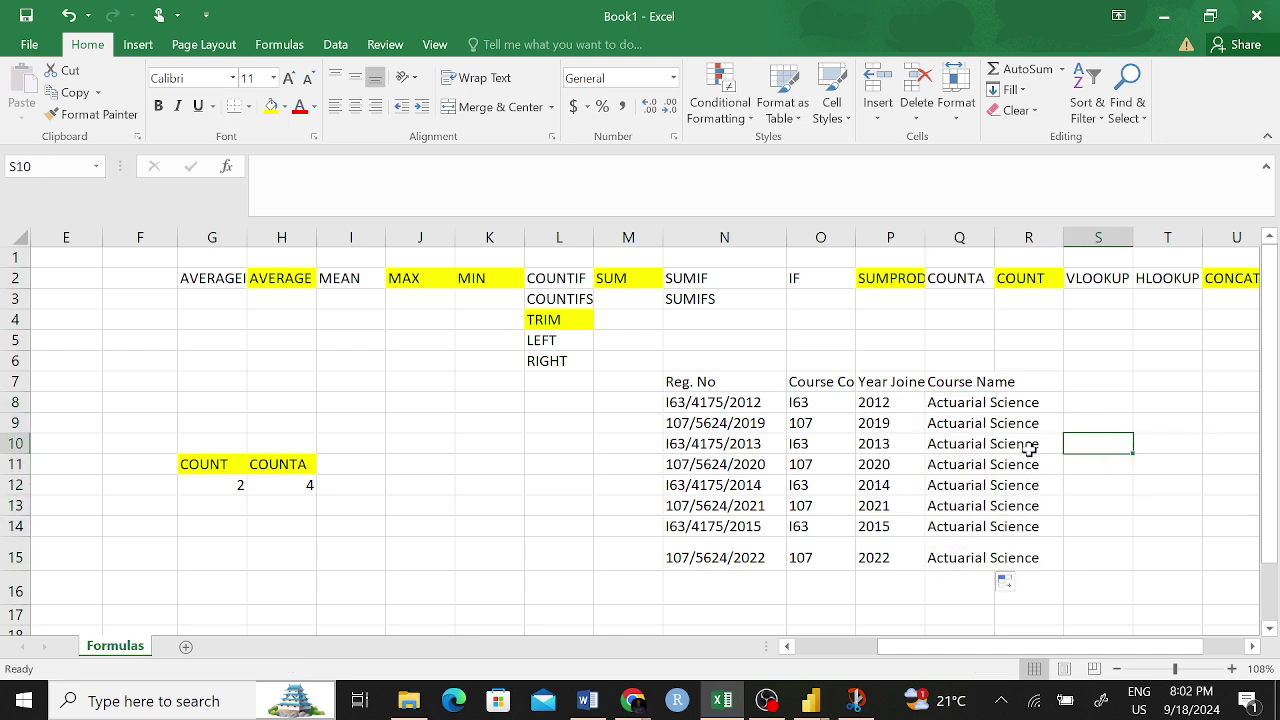
{"action": "left_click", "coordinate": [958, 403]}
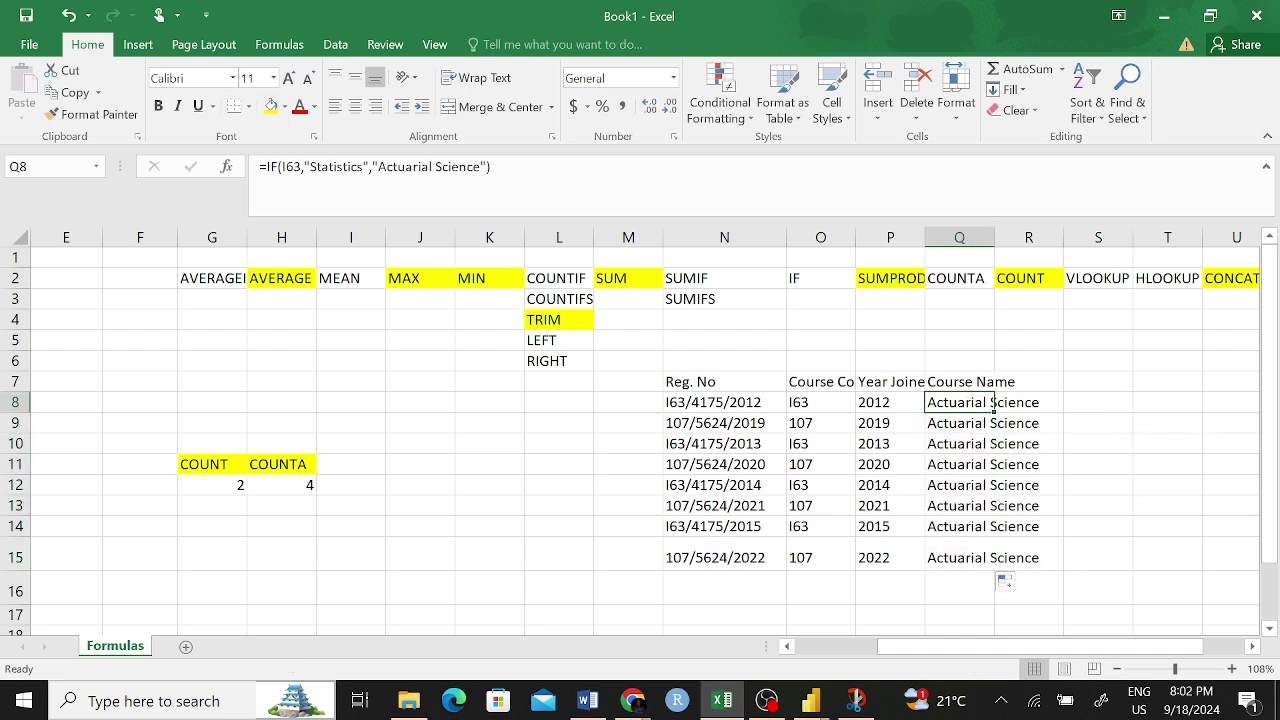
{"action": "left_click", "coordinate": [282, 180]}
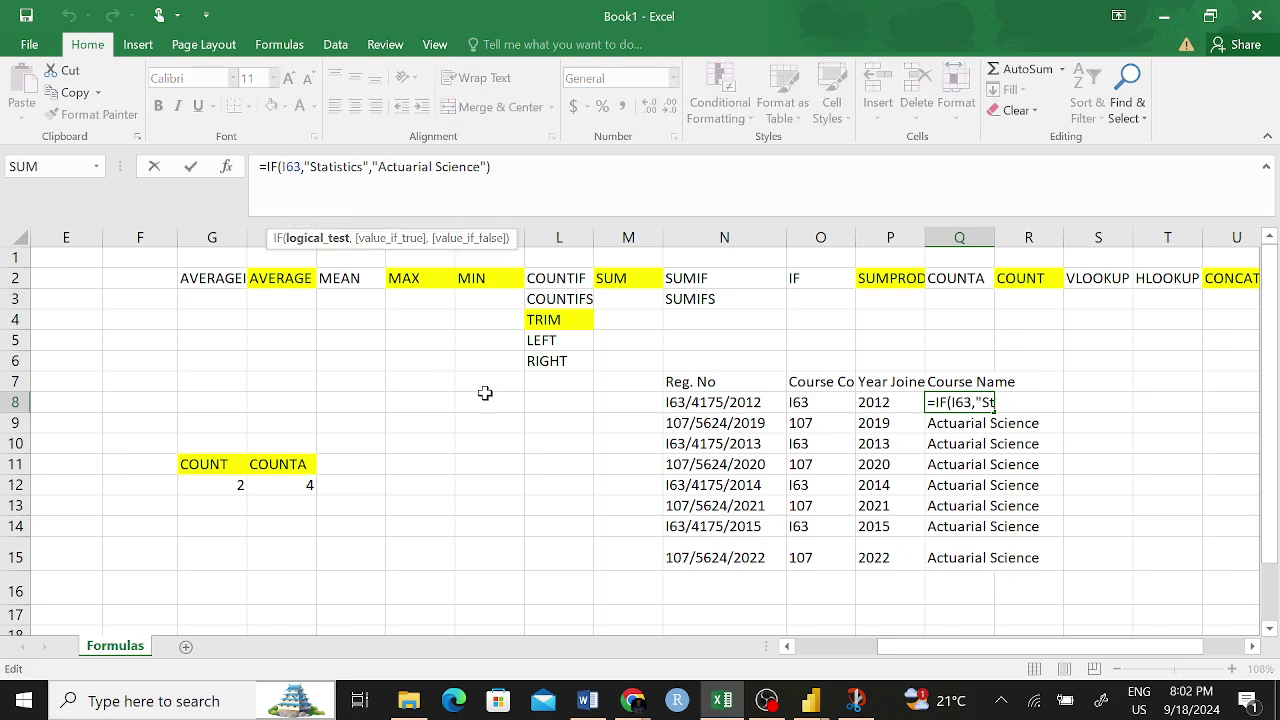
{"action": "type", "text": "\"\""}
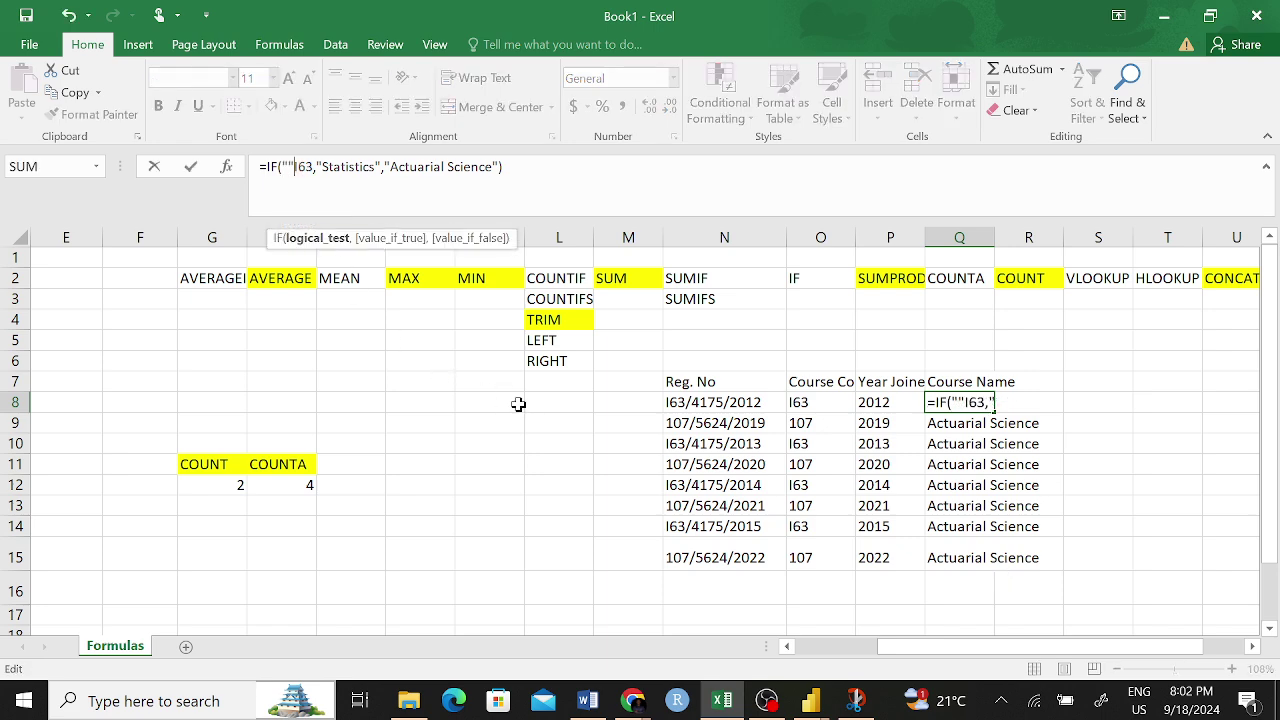
{"action": "key", "text": "BackSpace"}
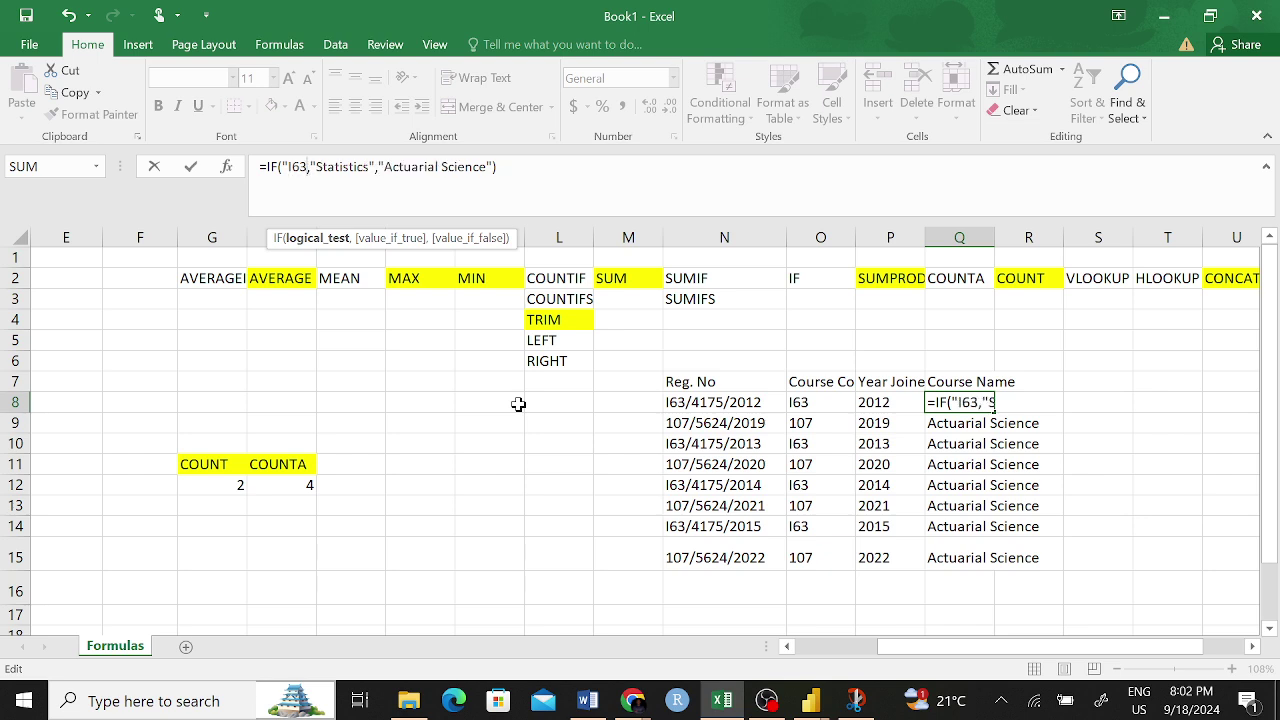
{"action": "type", "text": "\""}
{"action": "key", "text": "Return"}
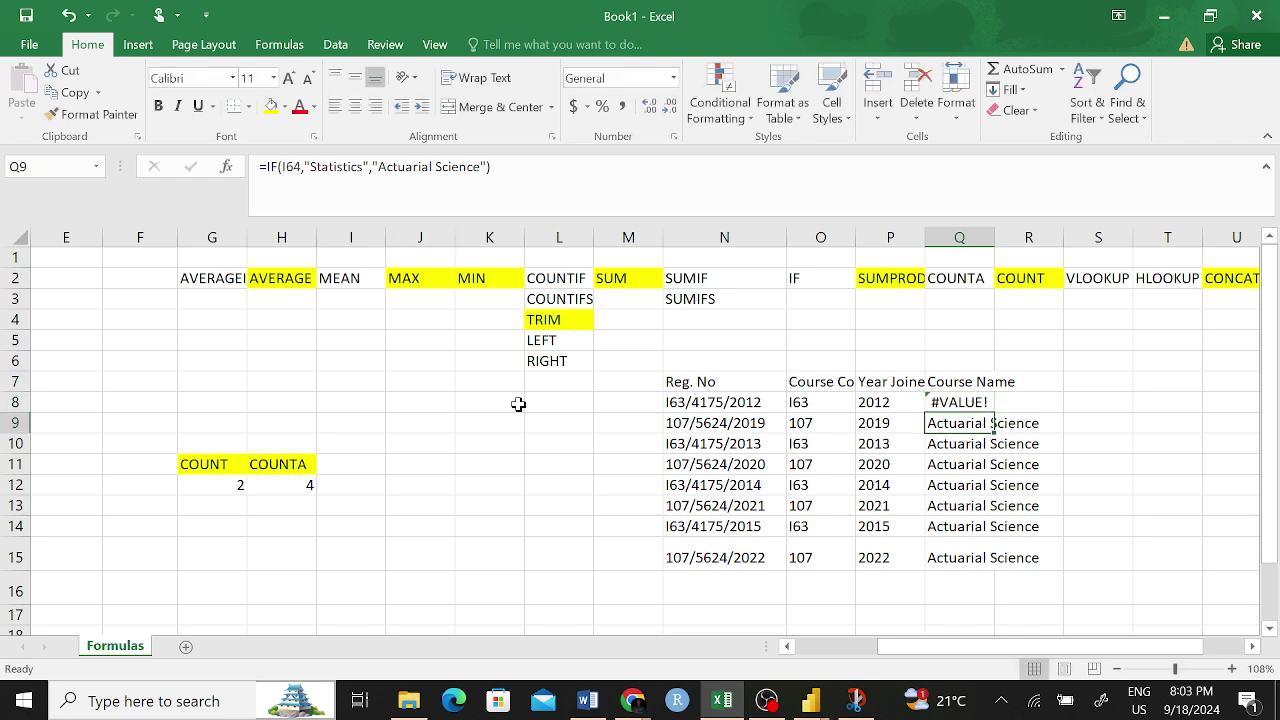
- Remove the stray quotes around I63 in Q8's formula
{"action": "left_click", "coordinate": [958, 403]}
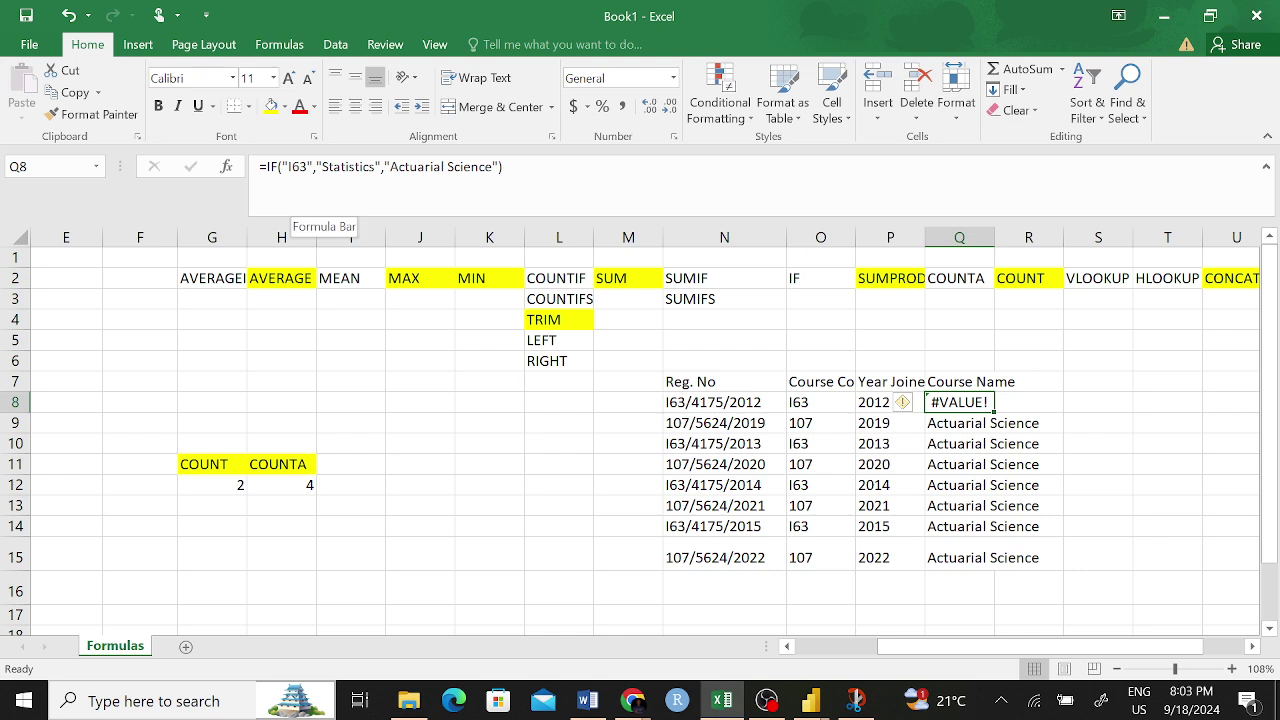
{"action": "left_click", "coordinate": [308, 168]}
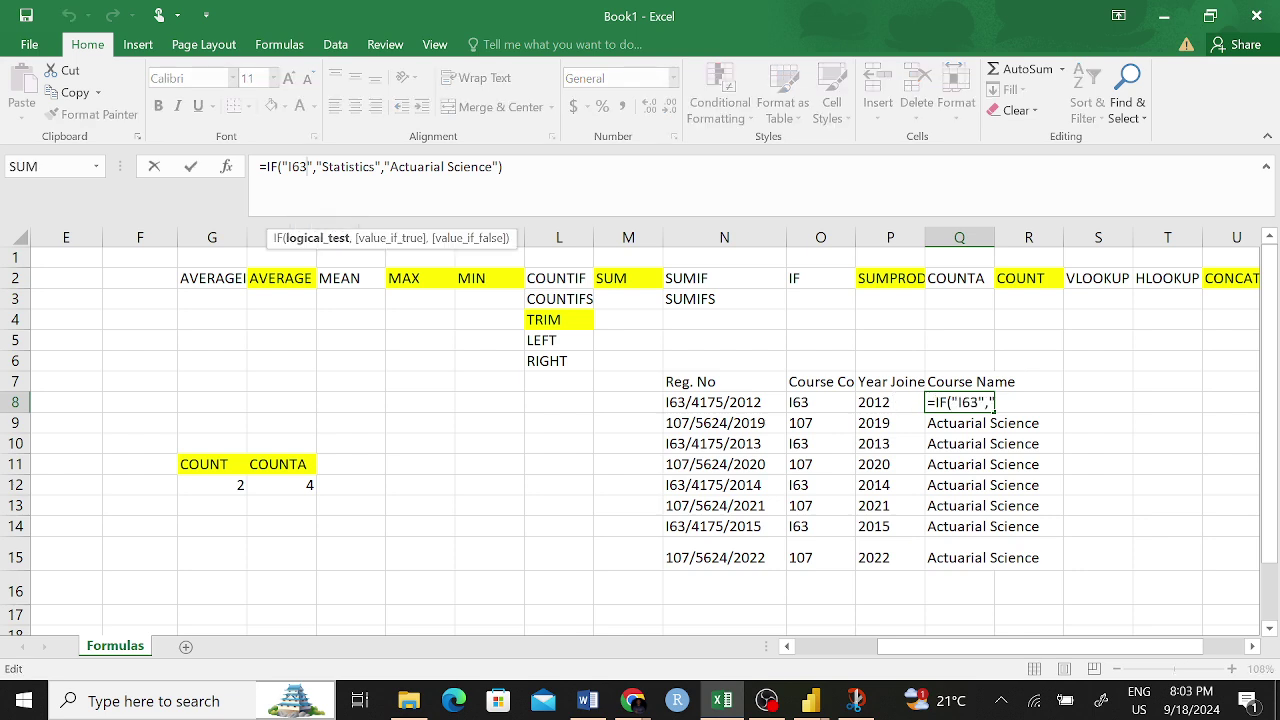
{"action": "left_click", "coordinate": [292, 167]}
{"action": "key", "text": "BackSpace"}
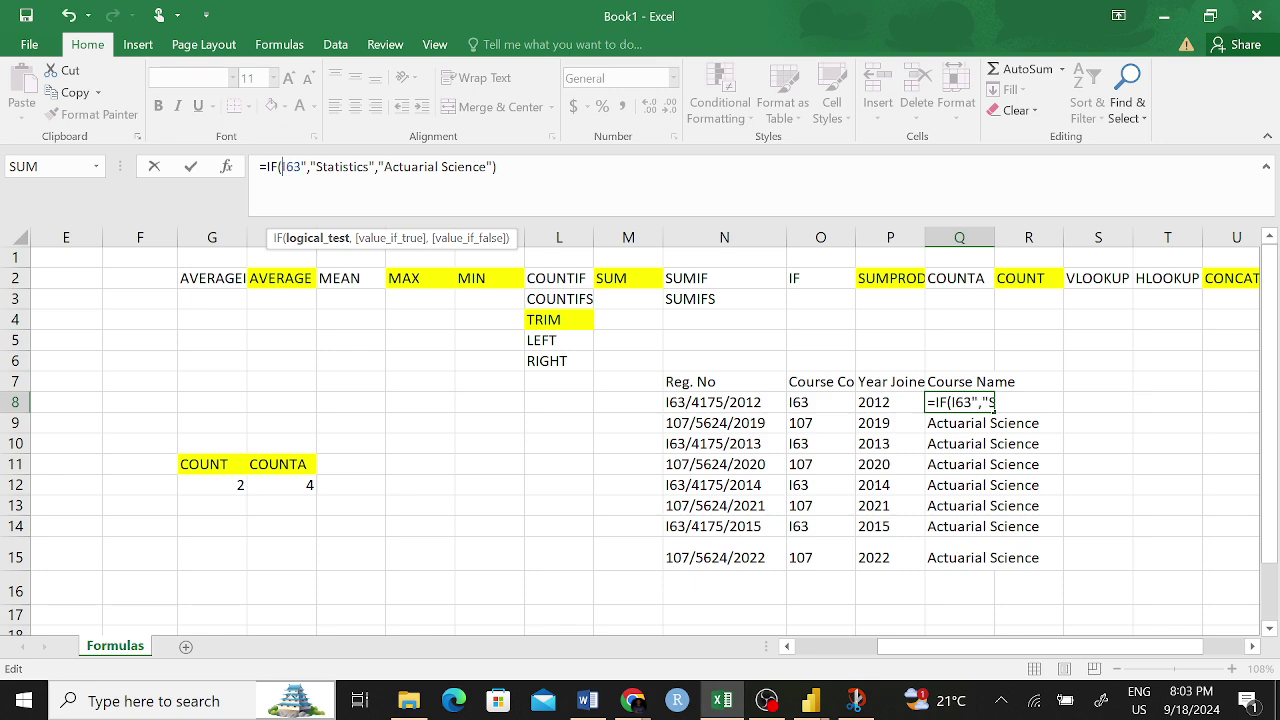
{"action": "key", "text": "BackSpace"}
{"action": "key", "text": "Return"}
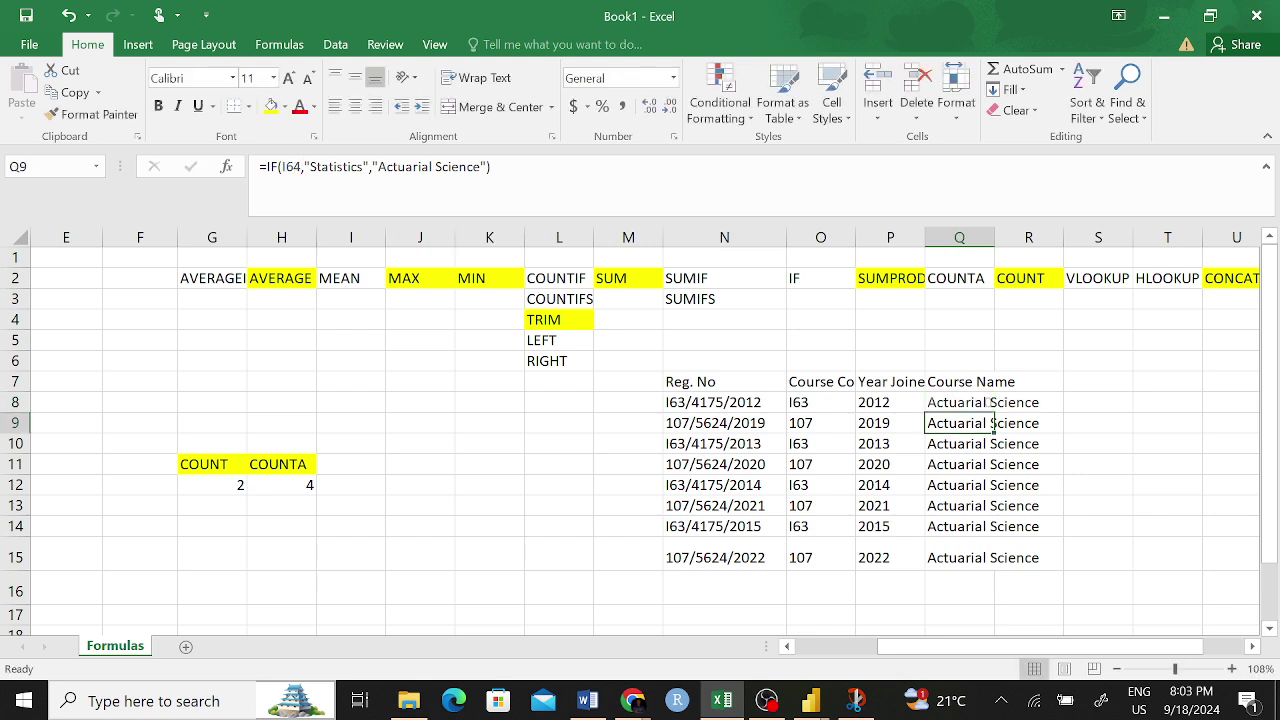
- Inspect the Course Name formulas in each cell from Q8 to Q15
{"action": "left_click", "coordinate": [960, 402]}
{"action": "left_click", "coordinate": [963, 423]}
{"action": "left_click", "coordinate": [972, 443]}
{"action": "left_click", "coordinate": [975, 464]}
{"action": "left_click", "coordinate": [978, 485]}
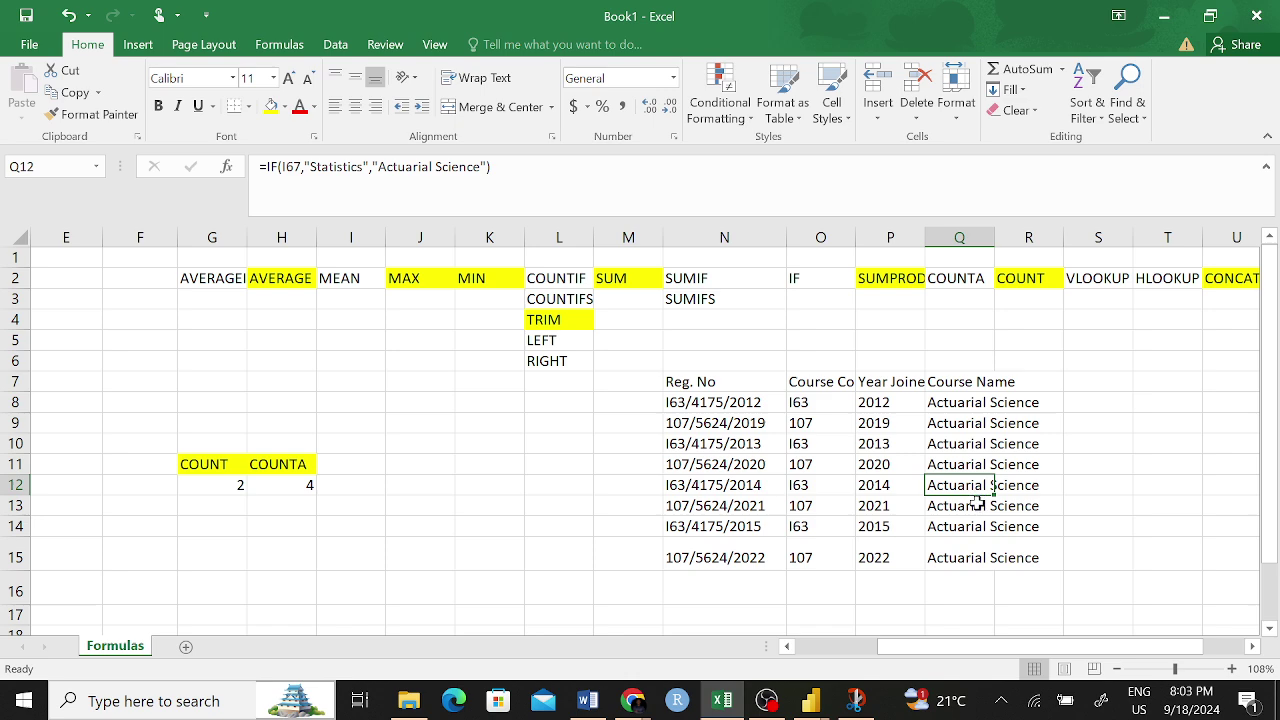
{"action": "left_click_drag", "start_coordinate": [985, 505], "coordinate": [985, 526]}
{"action": "left_click", "coordinate": [956, 408]}
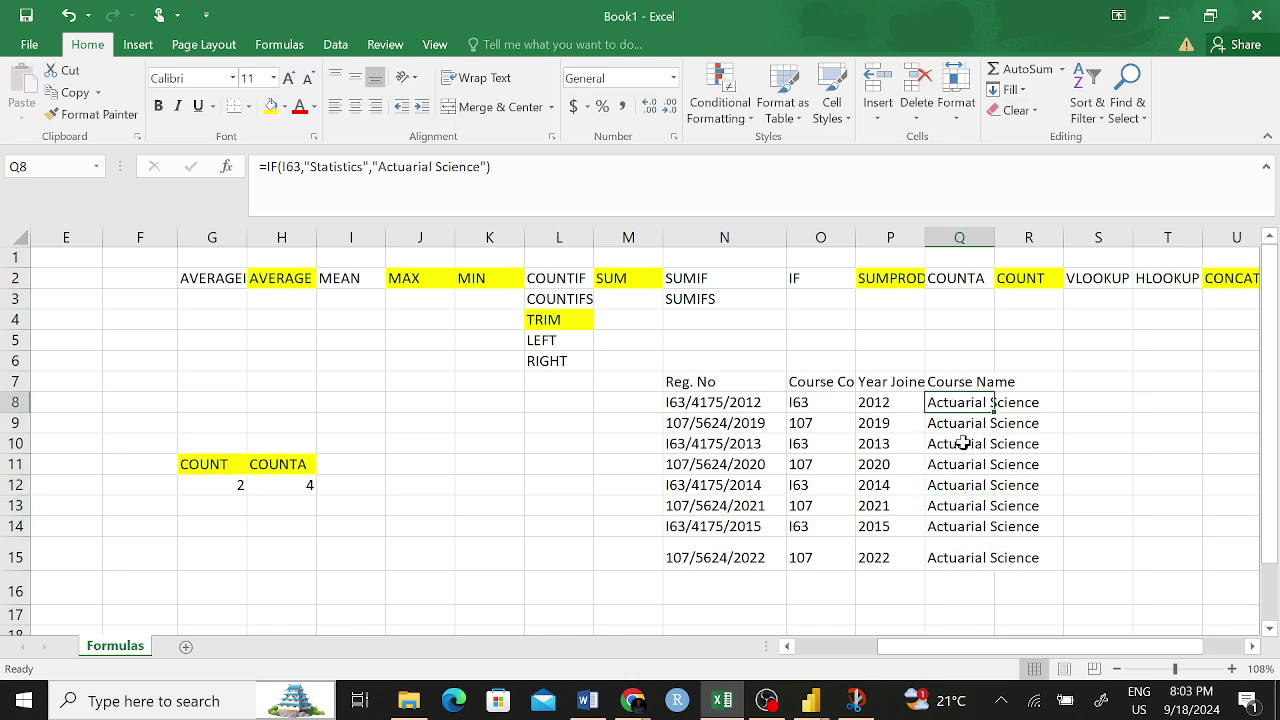
{"action": "left_click", "coordinate": [966, 445]}
{"action": "left_click", "coordinate": [970, 485]}
{"action": "left_click", "coordinate": [975, 526]}
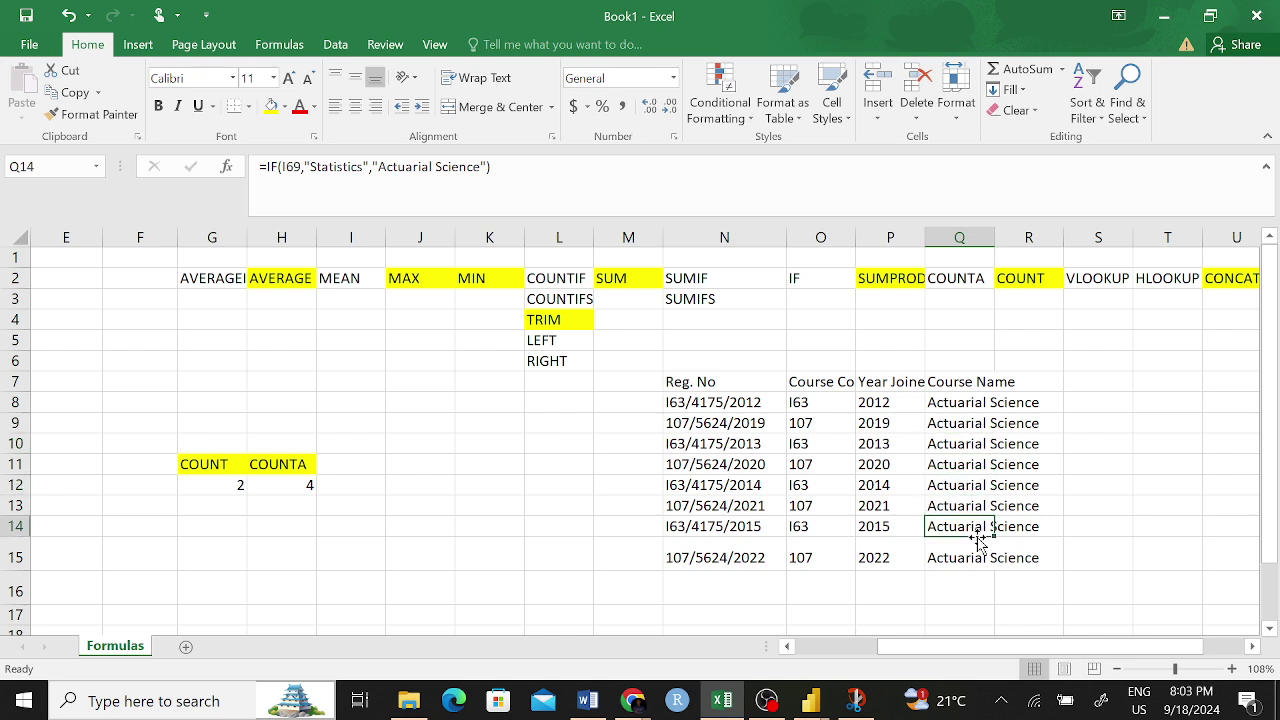
{"action": "left_click", "coordinate": [977, 557]}
- Leave the Q15 formula's I70 reference unchanged after an accidental edit
{"action": "left_click_drag", "start_coordinate": [302, 167], "coordinate": [283, 167]}
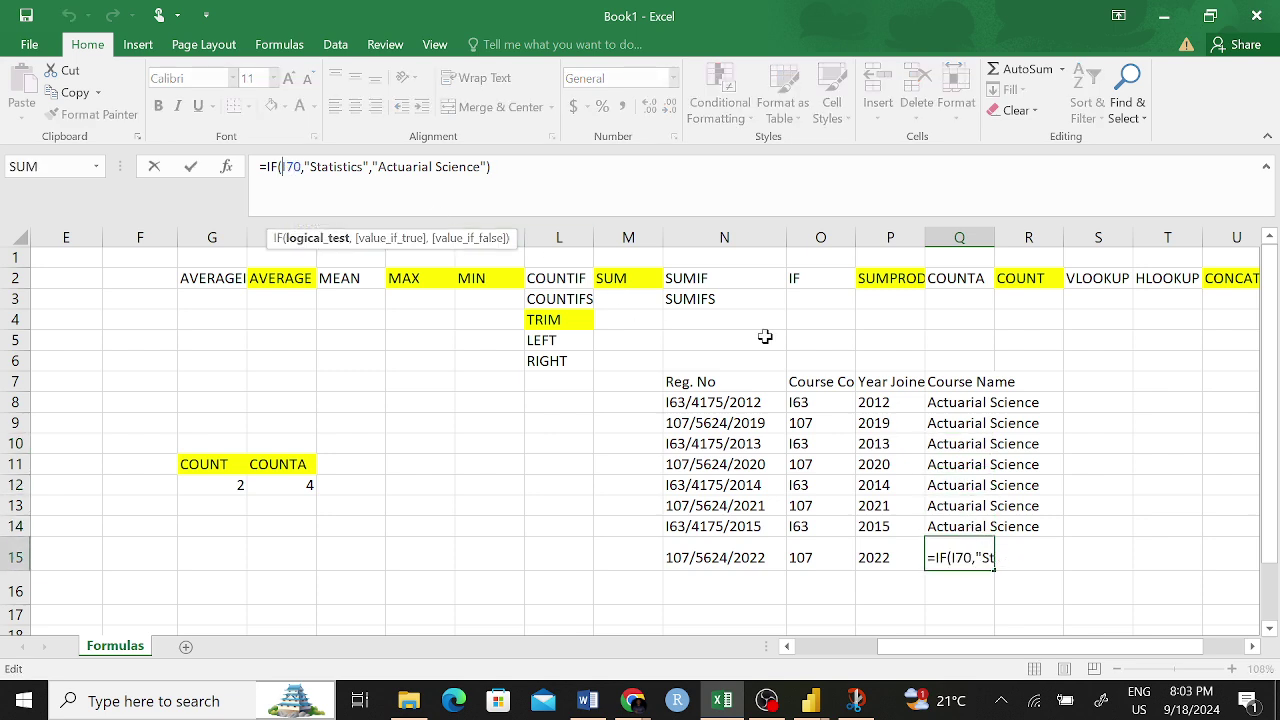
{"action": "left_click", "coordinate": [950, 422]}
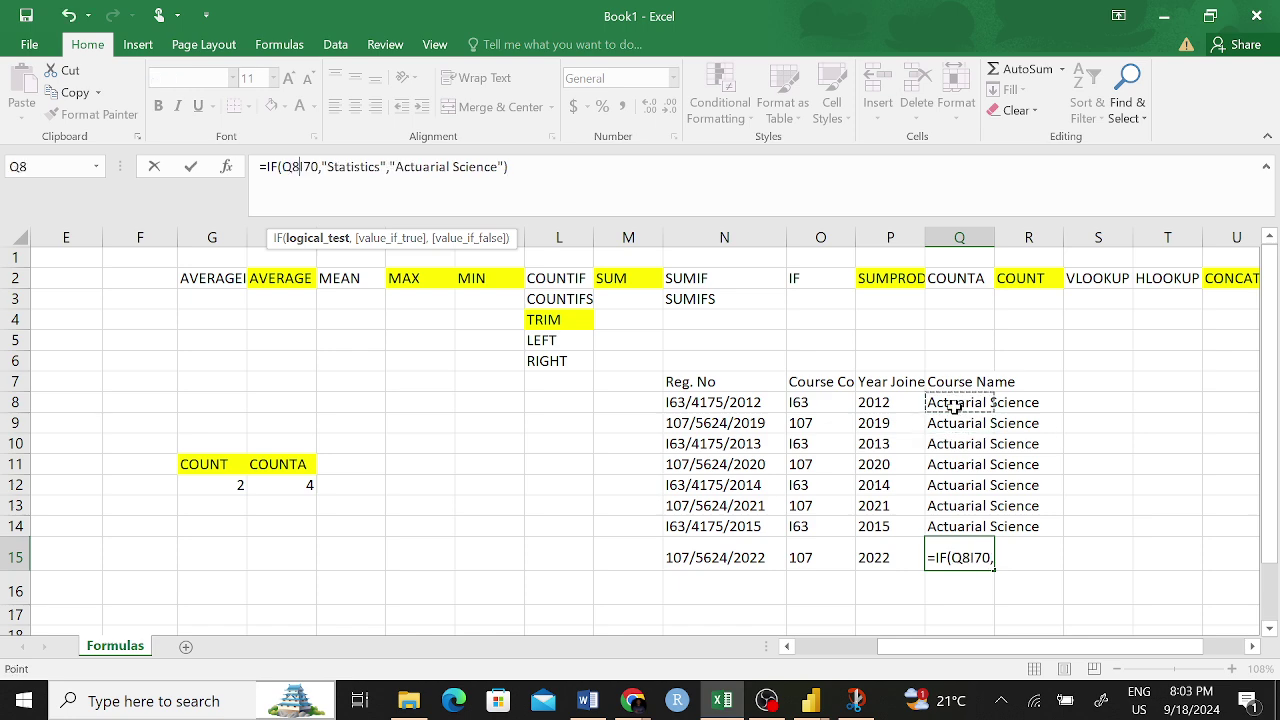
{"action": "key", "text": "BackSpace"}
{"action": "key", "text": "BackSpace"}
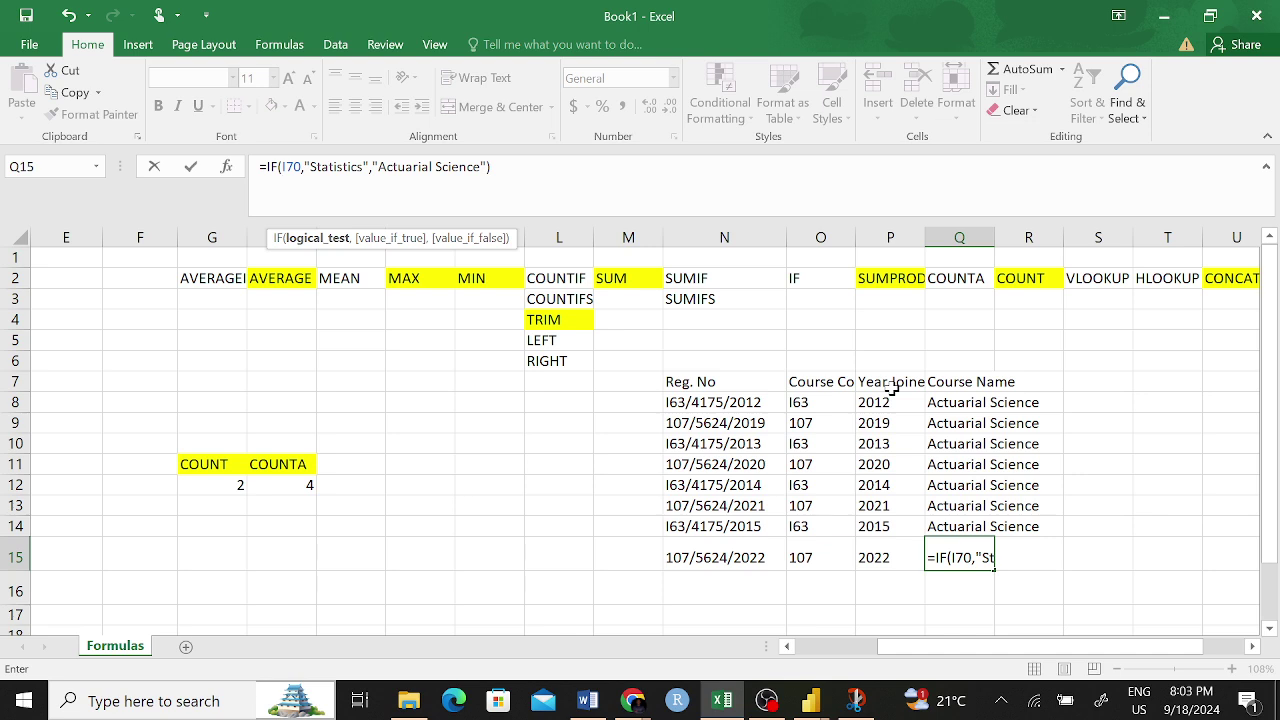
{"action": "key", "text": "Return"}
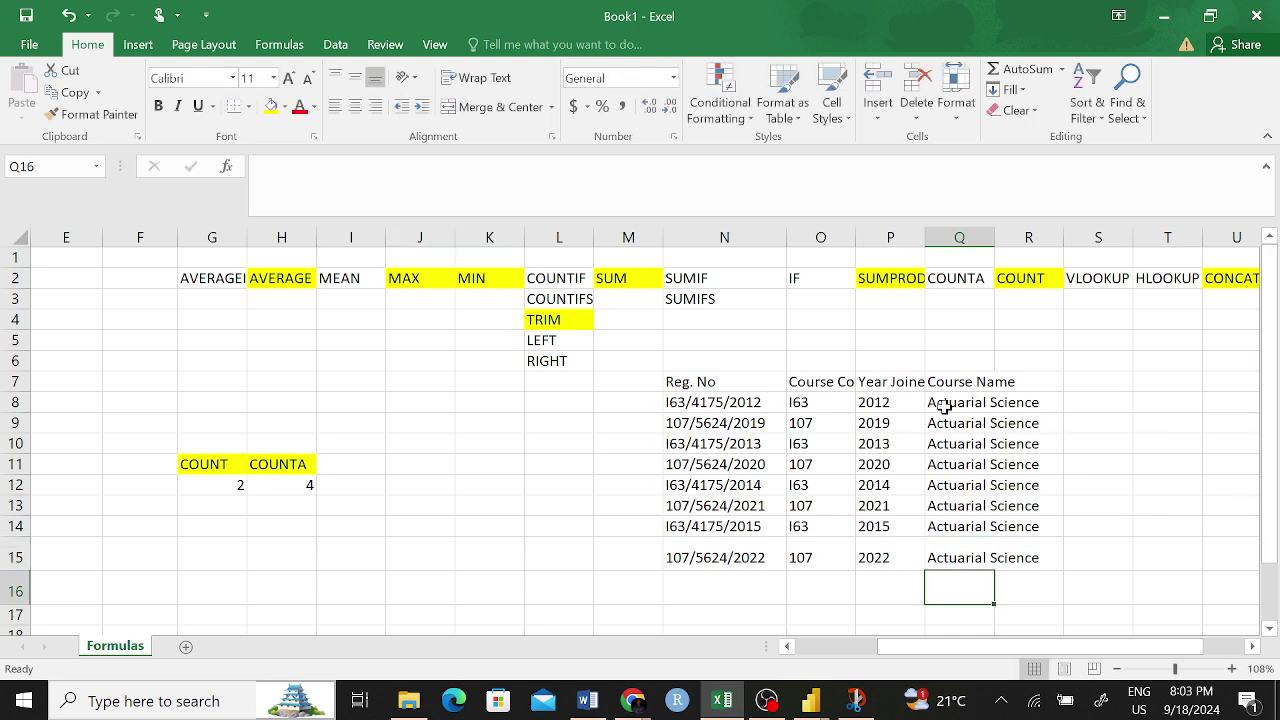
- Replace I63 with O8 in Q8's IF formula and select Q7:Q15
{"action": "left_click", "coordinate": [958, 404]}
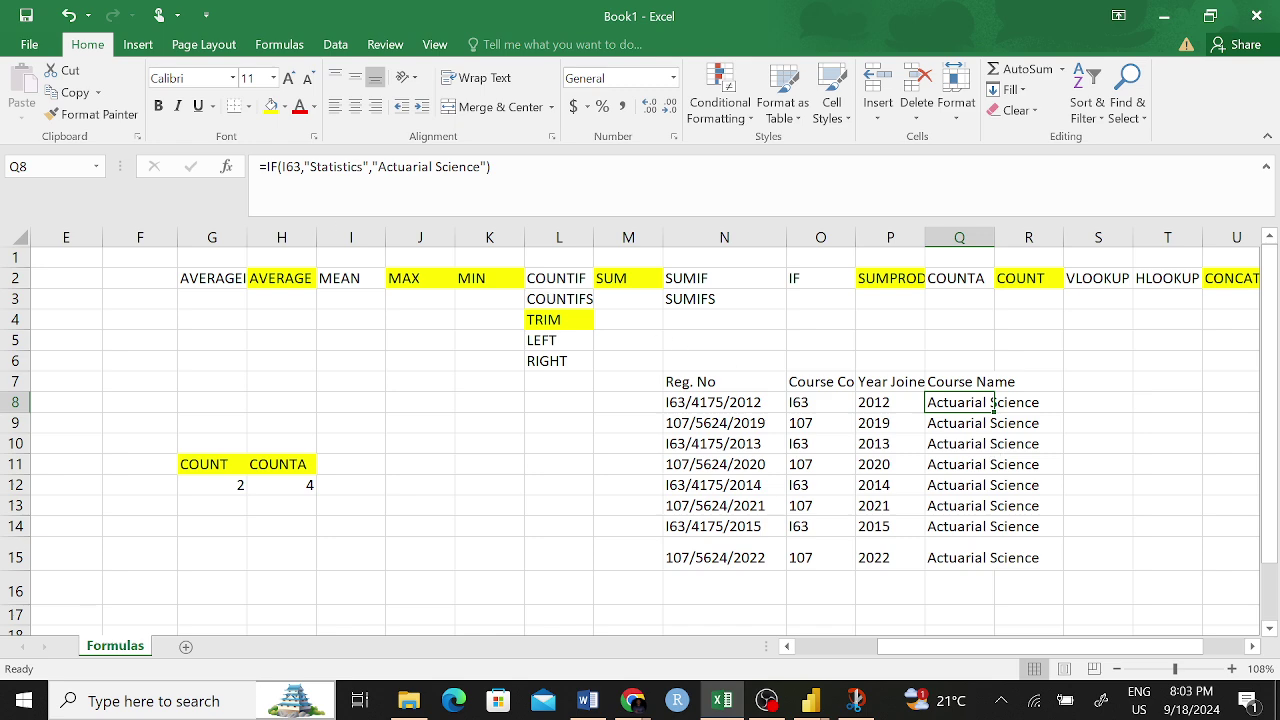
{"action": "left_click", "coordinate": [300, 168]}
{"action": "key", "text": "BackSpace"}
{"action": "key", "text": "BackSpace"}
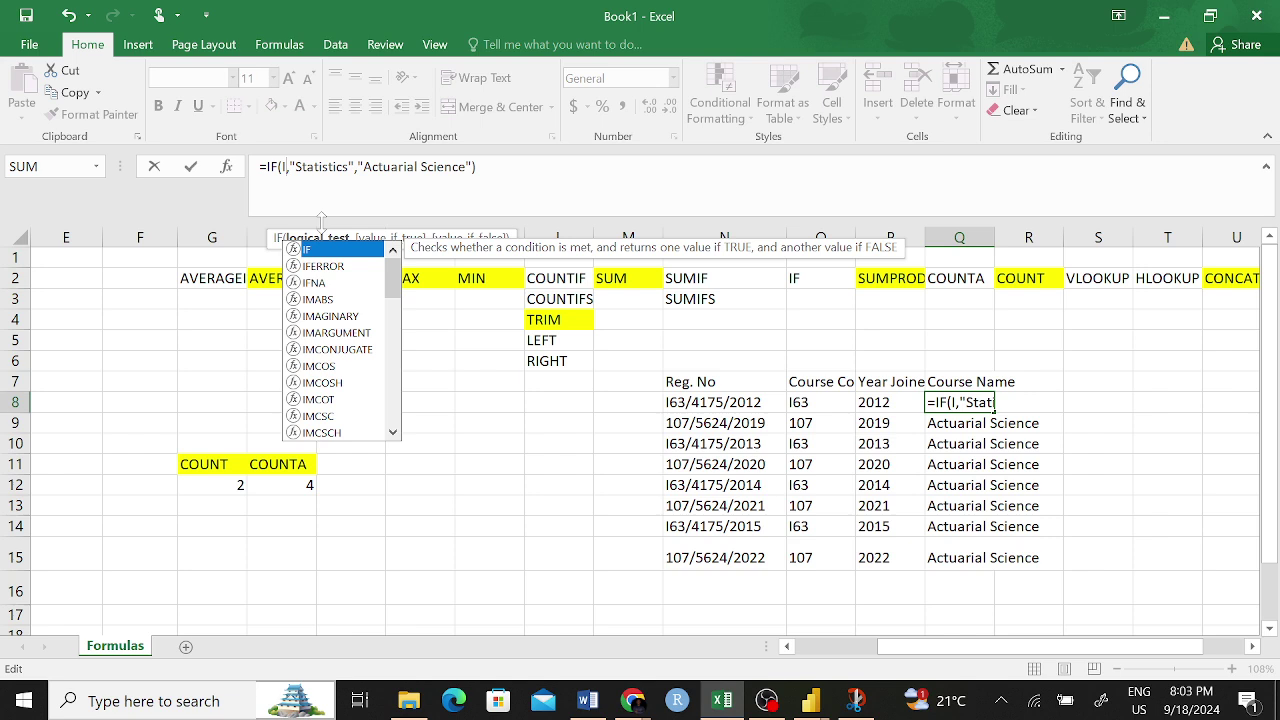
{"action": "key", "text": "BackSpace"}
{"action": "left_click", "coordinate": [806, 402]}
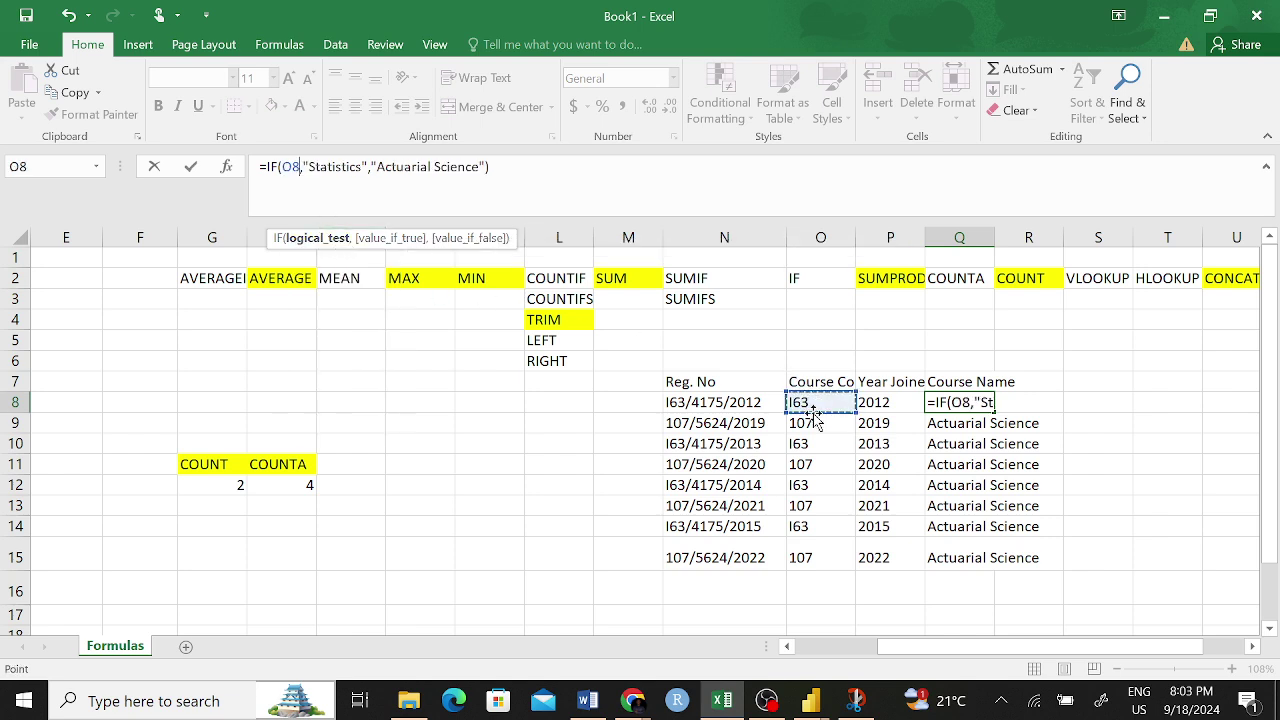
{"action": "key", "text": "ctrl+Return"}
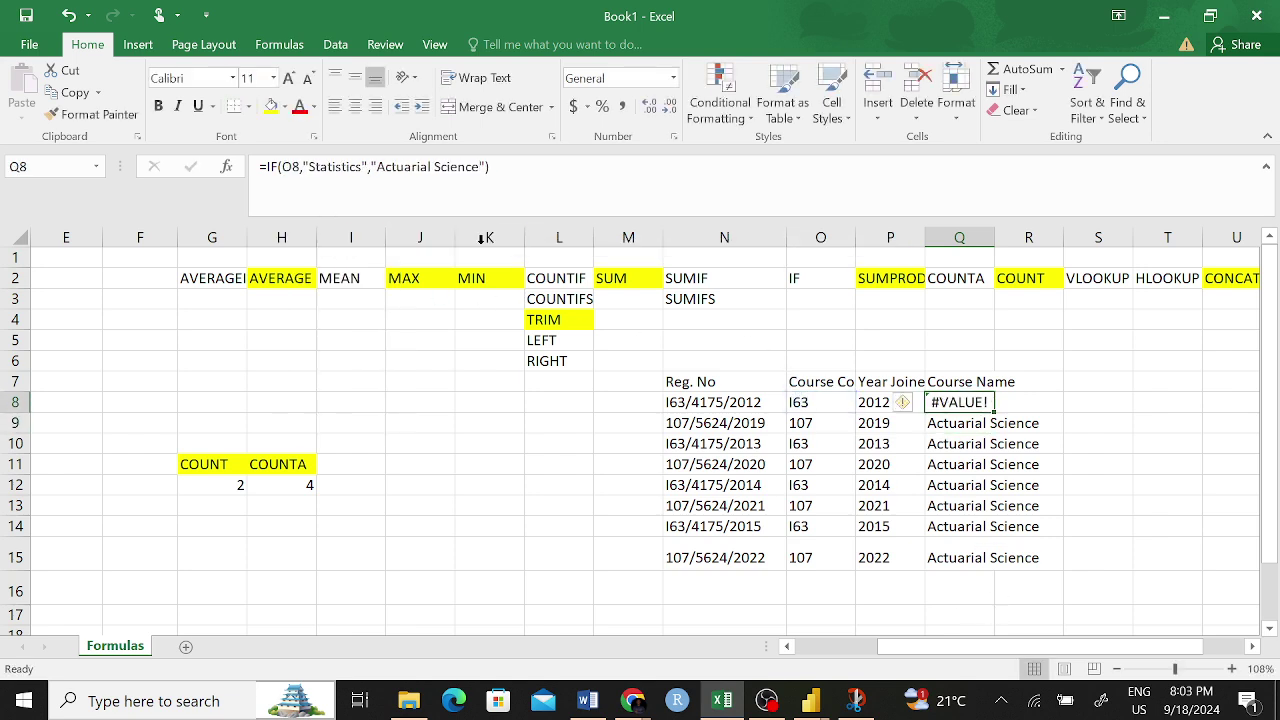
{"action": "left_click", "coordinate": [975, 444]}
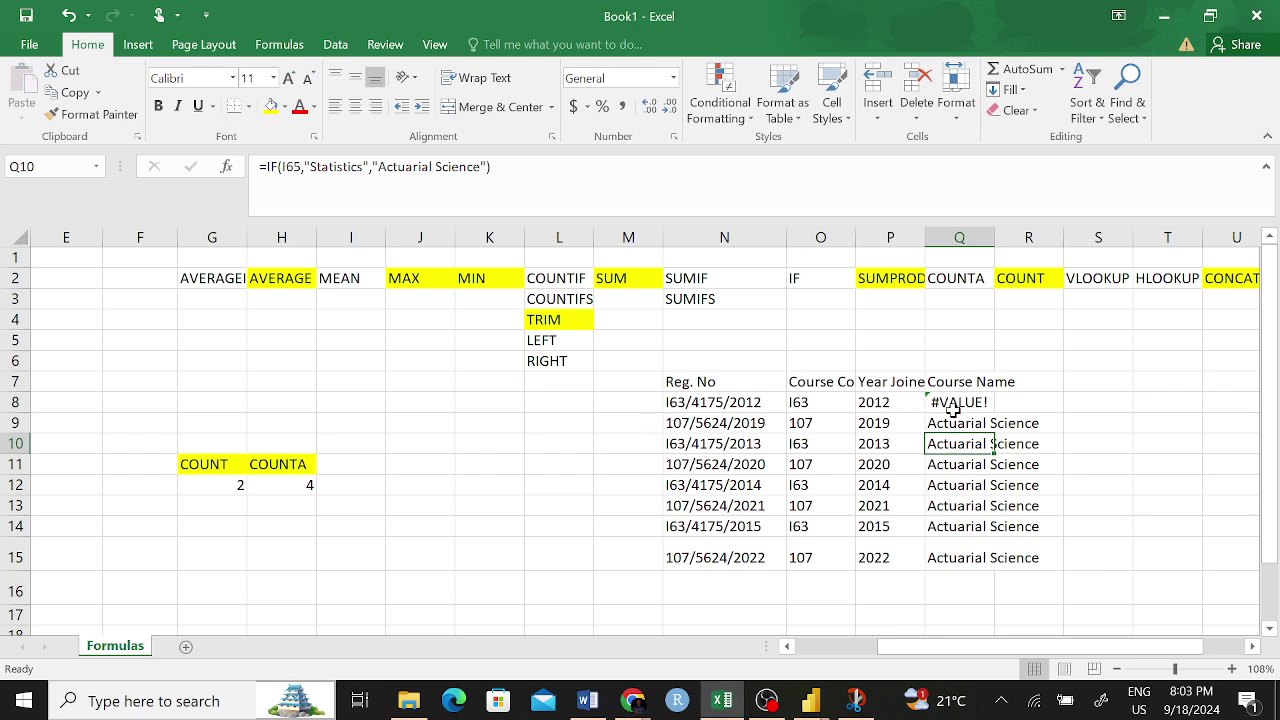
{"action": "left_click_drag", "start_coordinate": [929, 381], "coordinate": [1025, 556]}
{"action": "left_click", "coordinate": [1006, 528]}
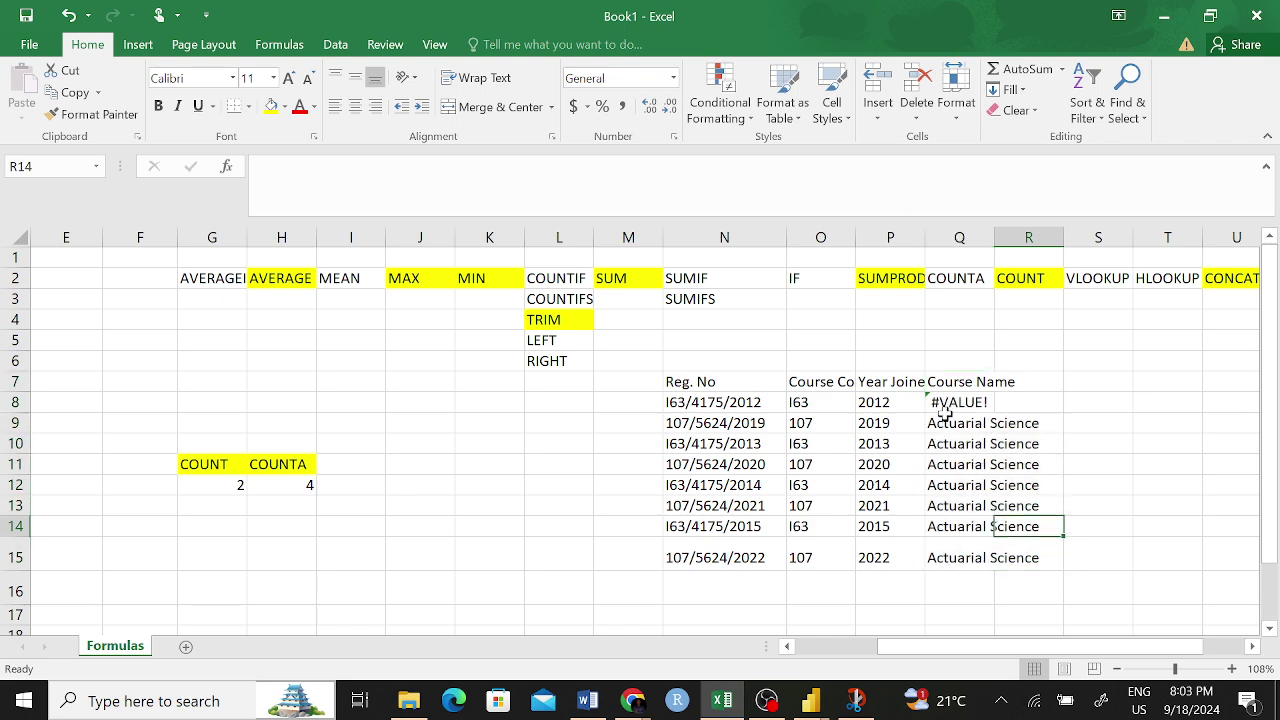
{"action": "left_click_drag", "start_coordinate": [948, 392], "coordinate": [960, 558]}
- Fill the LEFT label in L5 and the RIGHT label in L6 yellow
{"action": "left_click", "coordinate": [1010, 482]}
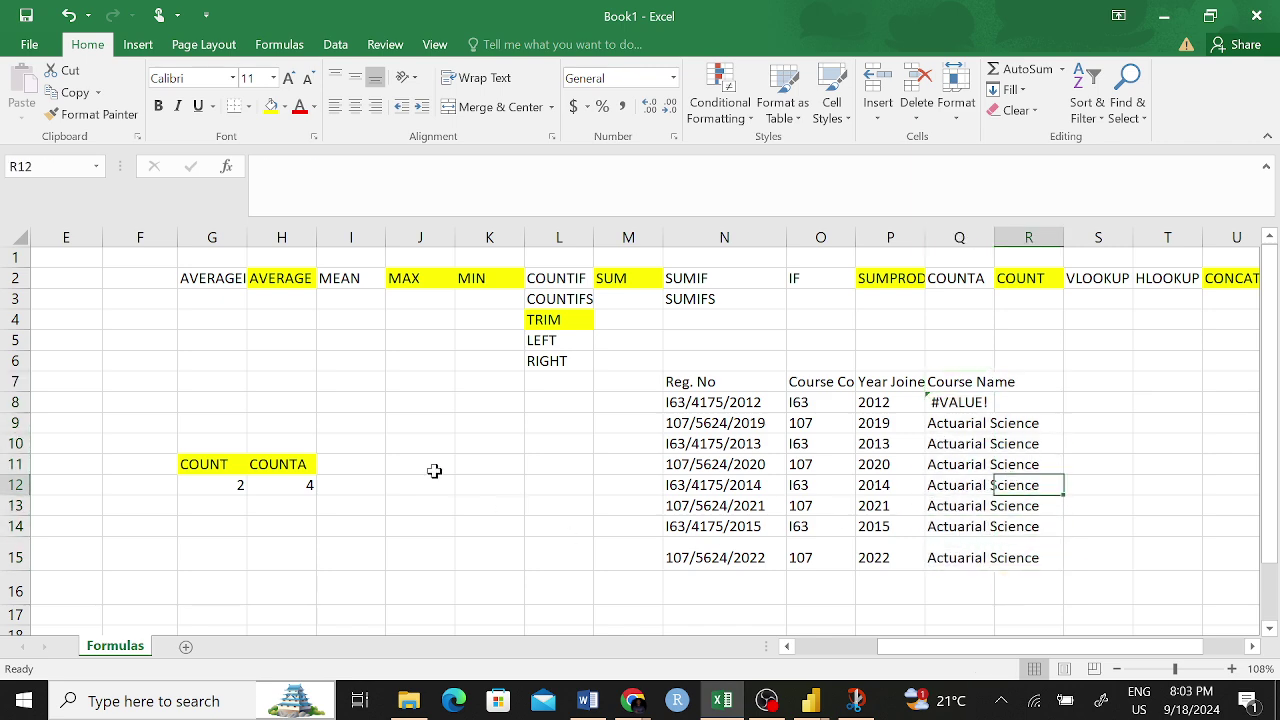
{"action": "scroll", "coordinate": [434, 471], "scroll_direction": "left", "scroll_amount": 4}
{"action": "scroll", "coordinate": [777, 514], "scroll_direction": "right", "scroll_amount": 2}
{"action": "scroll", "coordinate": [773, 507], "scroll_direction": "right", "scroll_amount": 1}
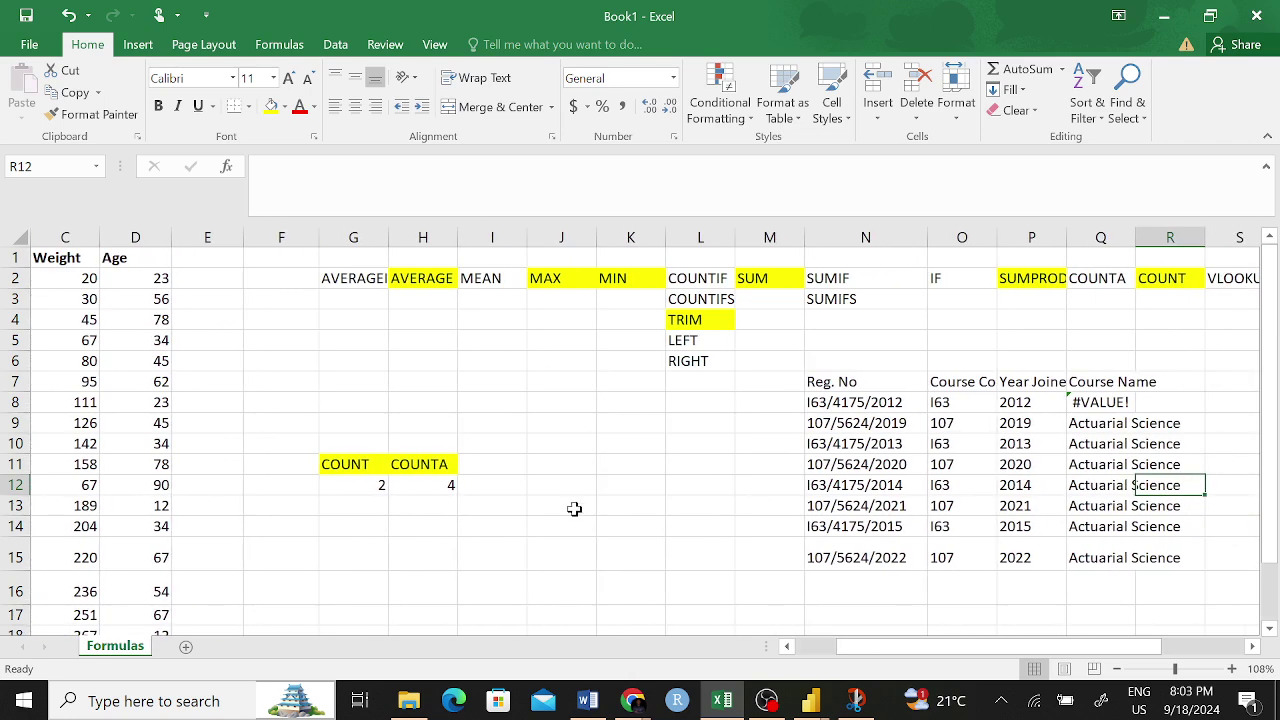
{"action": "left_click", "coordinate": [574, 507]}
{"action": "left_click", "coordinate": [567, 464]}
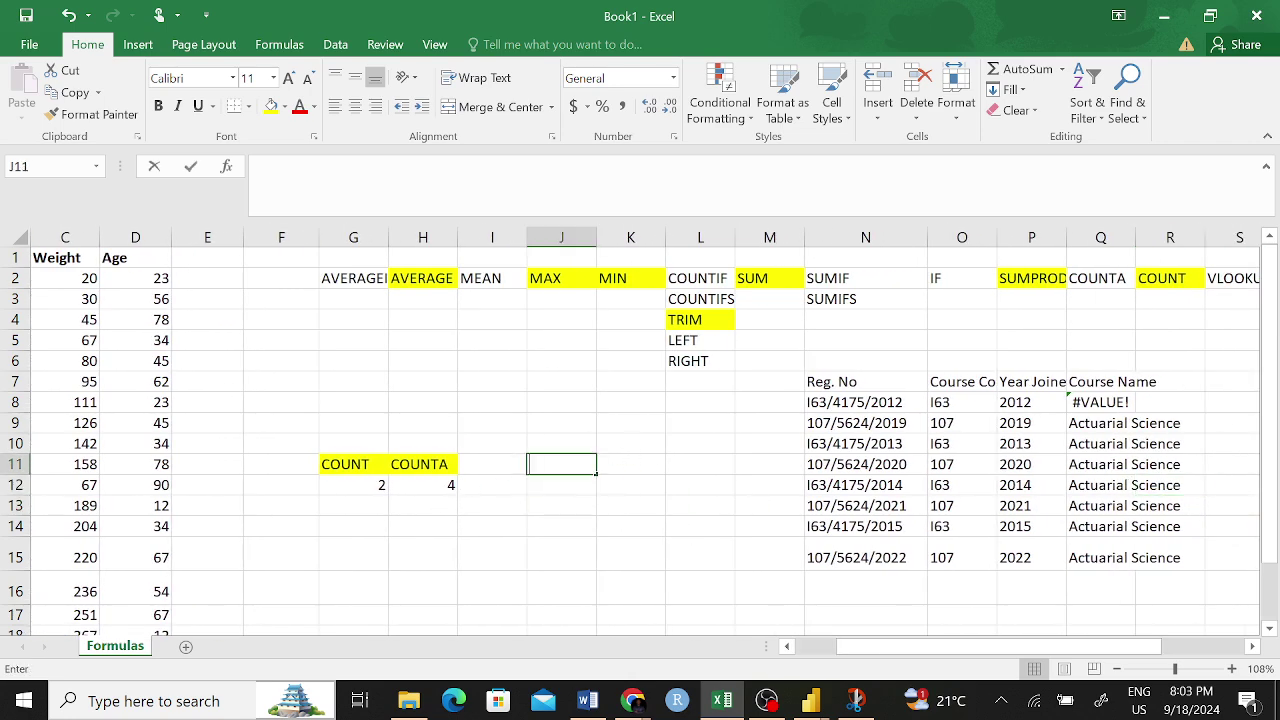
{"action": "left_click", "coordinate": [697, 342]}
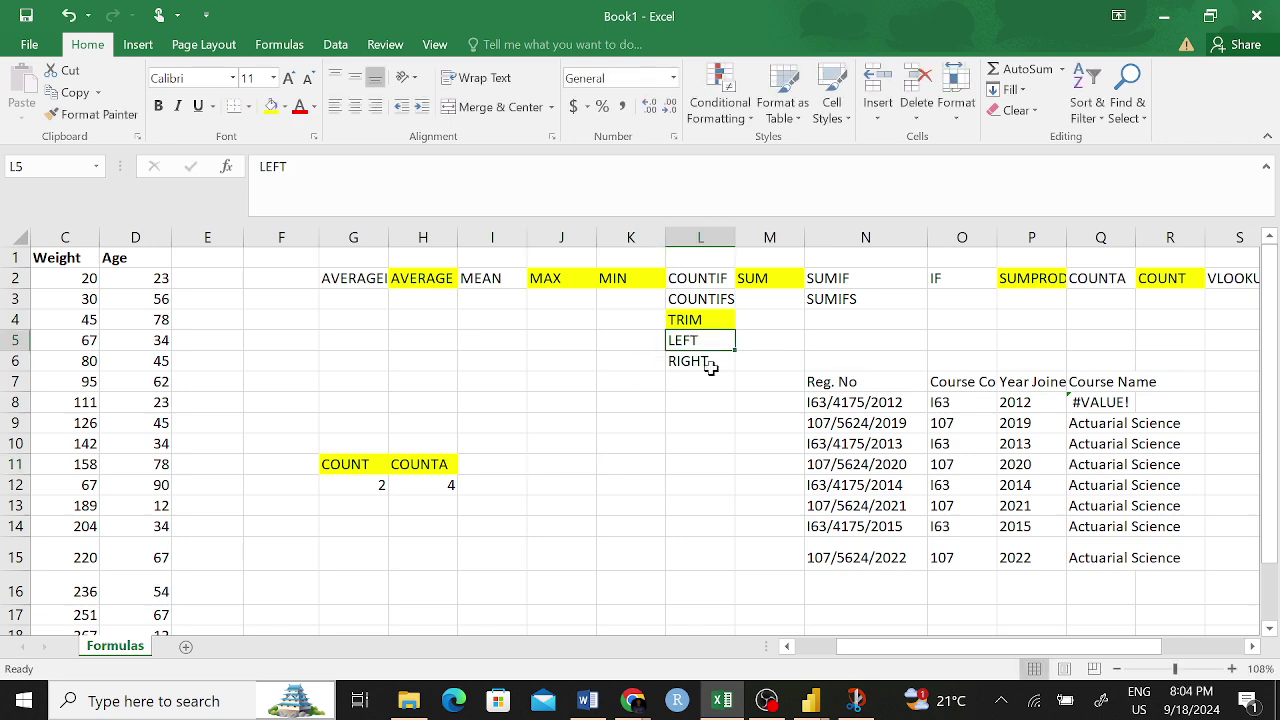
{"action": "left_click", "coordinate": [692, 363]}
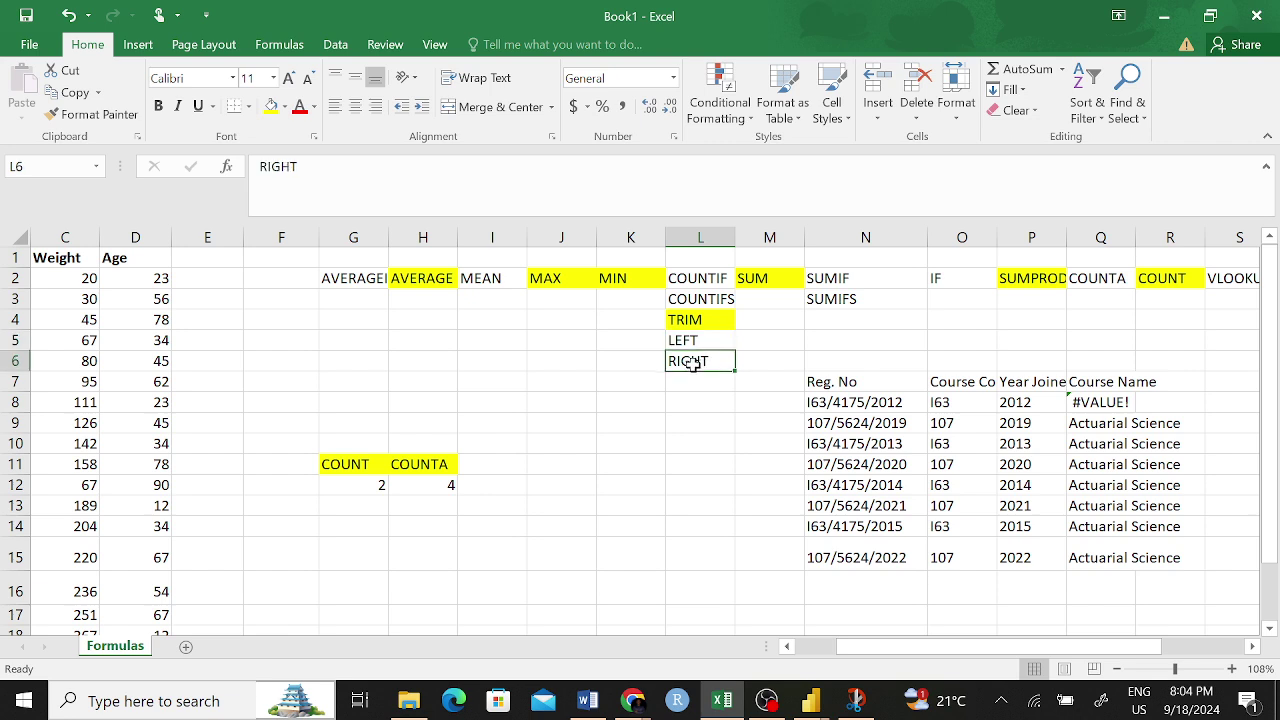
{"action": "left_click", "coordinate": [688, 339]}
{"action": "left_click", "coordinate": [271, 106]}
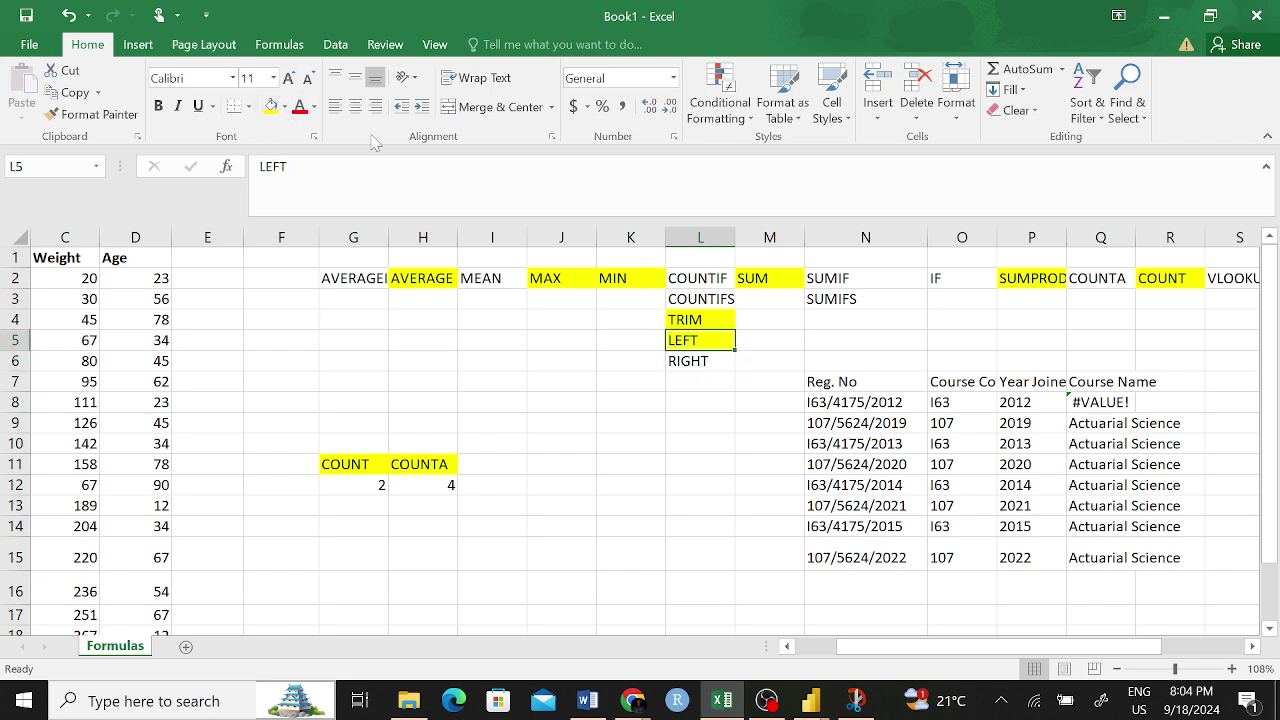
{"action": "left_click", "coordinate": [697, 366]}
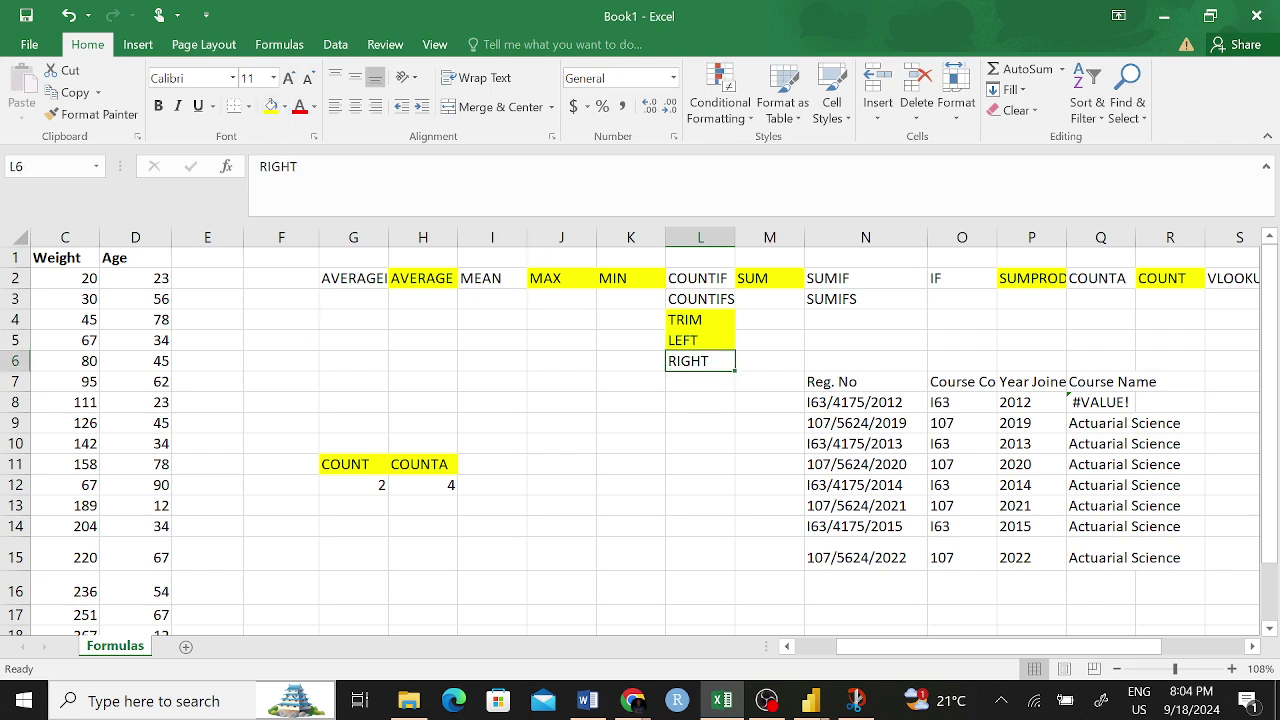
{"action": "left_click", "coordinate": [271, 106]}
{"action": "left_click", "coordinate": [684, 498]}
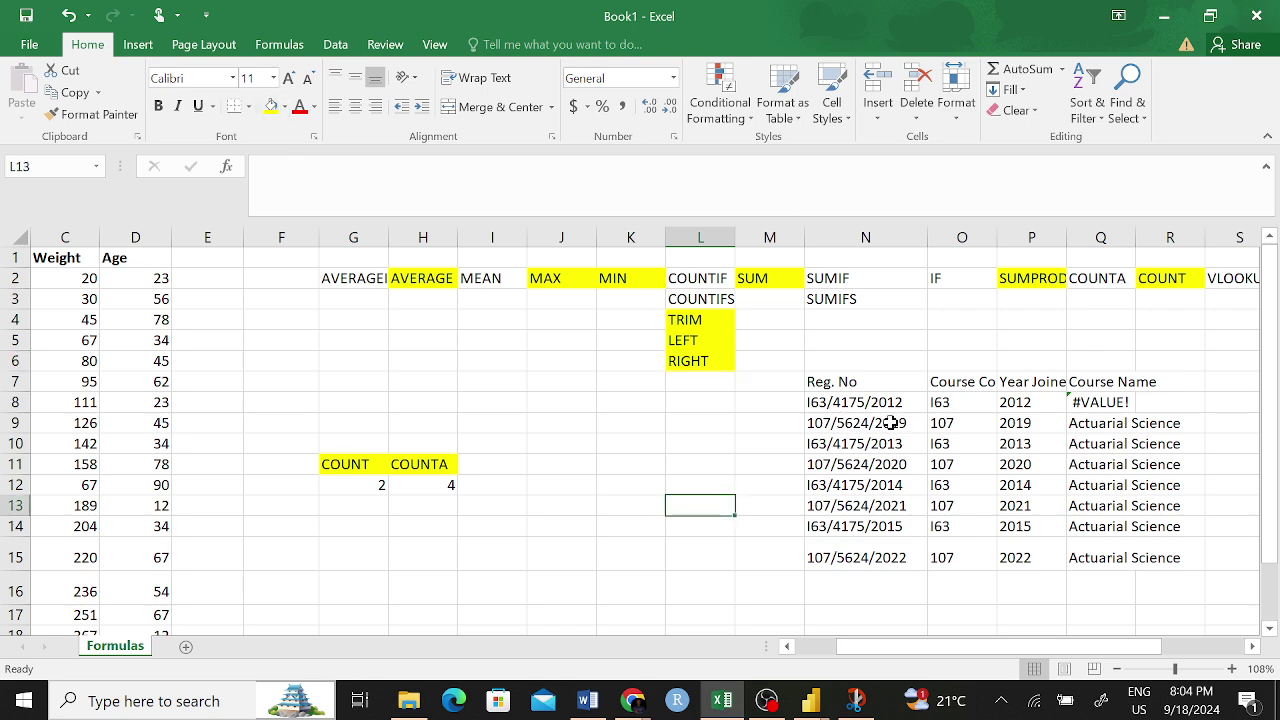
{"action": "scroll", "coordinate": [337, 269], "scroll_direction": "left", "scroll_amount": 2}
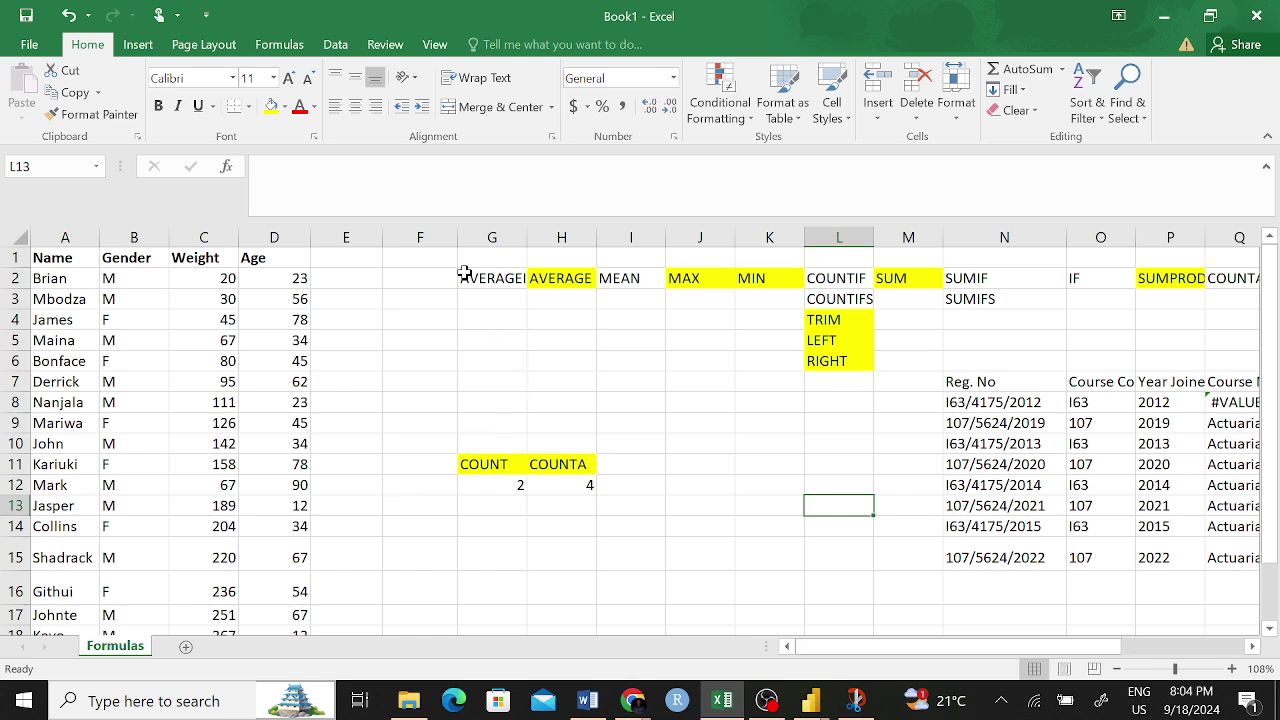
- Insert a blank column at F, shifting the formula examples one column right
{"action": "left_click", "coordinate": [432, 237]}
{"action": "right_click", "coordinate": [388, 237]}
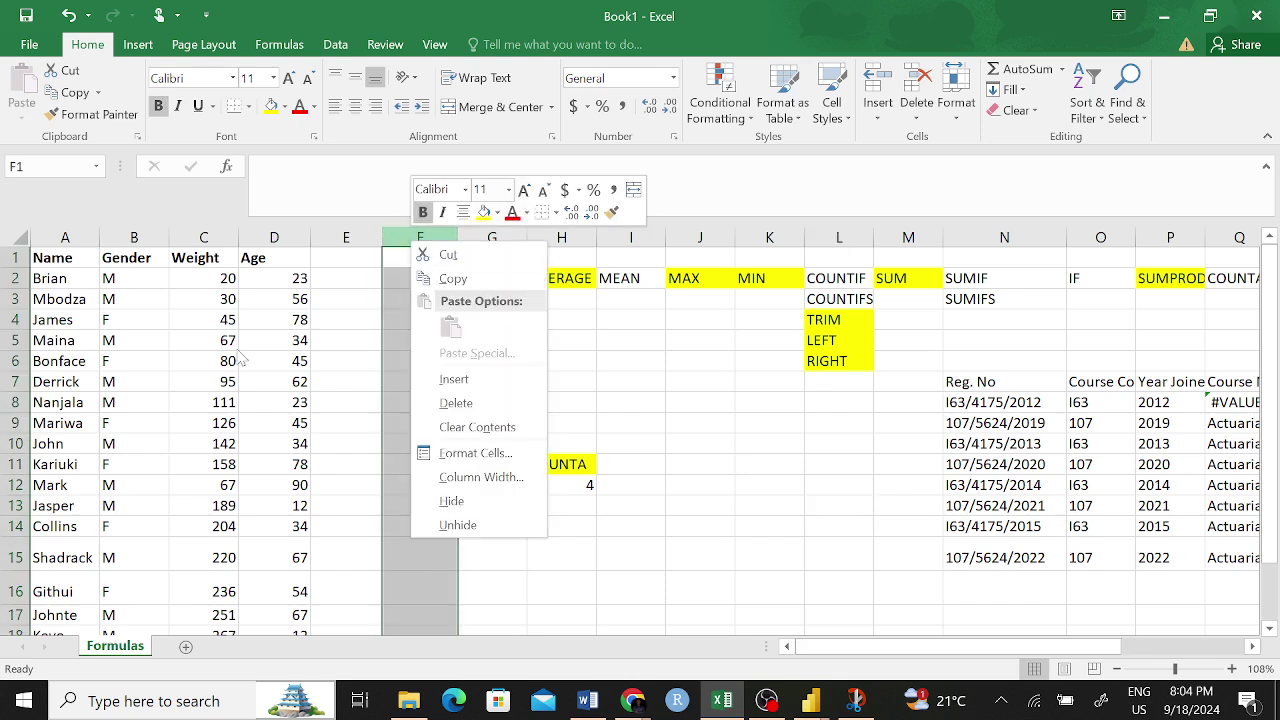
{"action": "key", "text": "Escape"}
{"action": "right_click", "coordinate": [438, 238]}
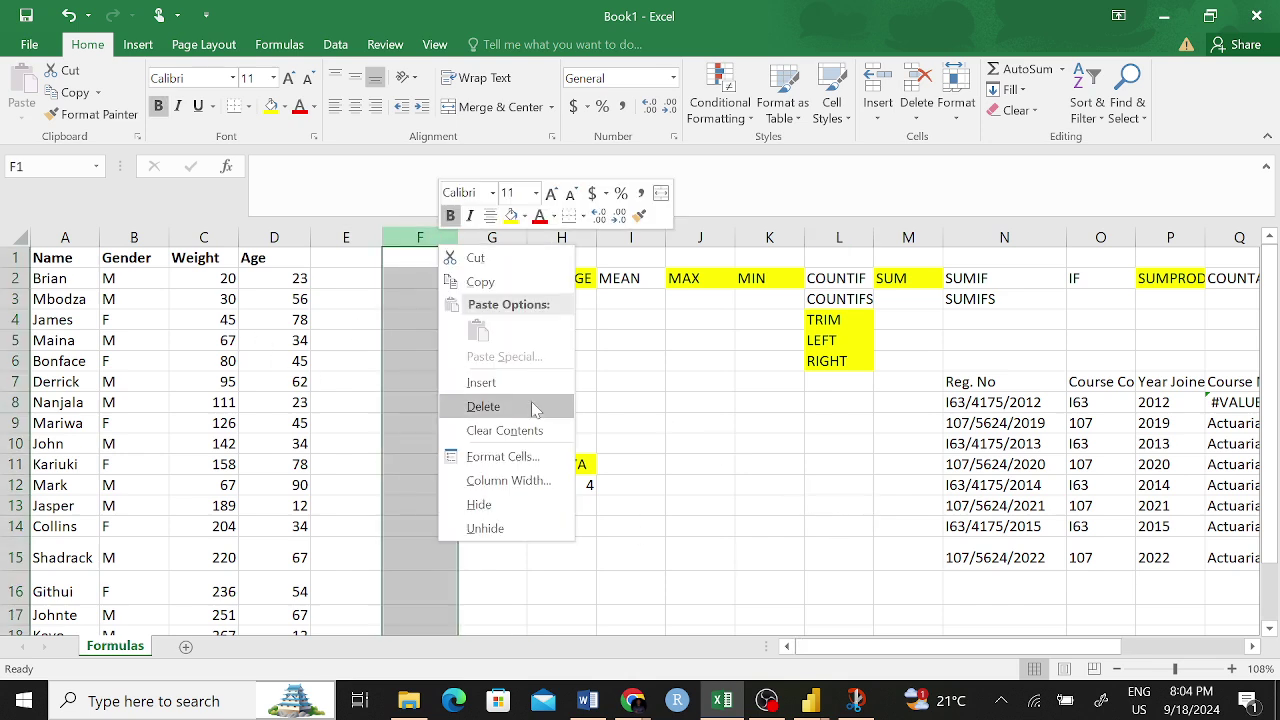
{"action": "left_click", "coordinate": [508, 383]}
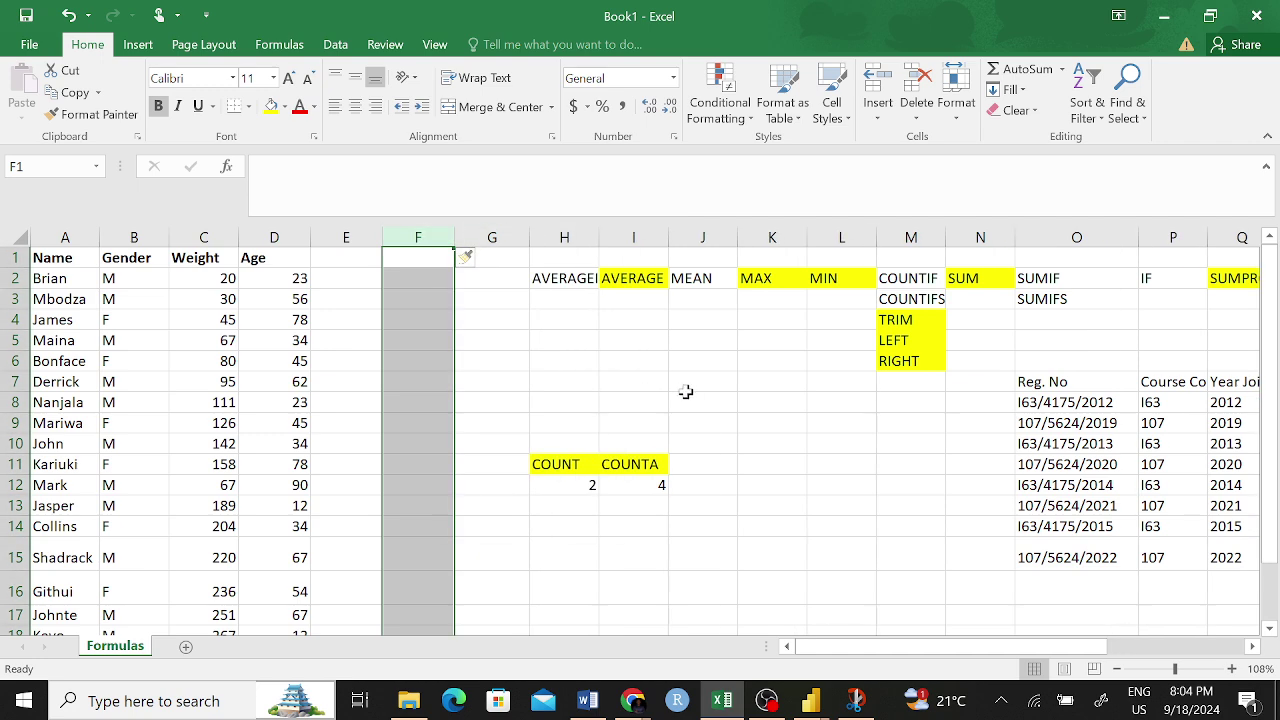
{"action": "left_click", "coordinate": [688, 396]}
{"action": "scroll", "coordinate": [459, 618], "scroll_direction": "down", "scroll_amount": 1}
{"action": "scroll", "coordinate": [465, 600], "scroll_direction": "up", "scroll_amount": 1}
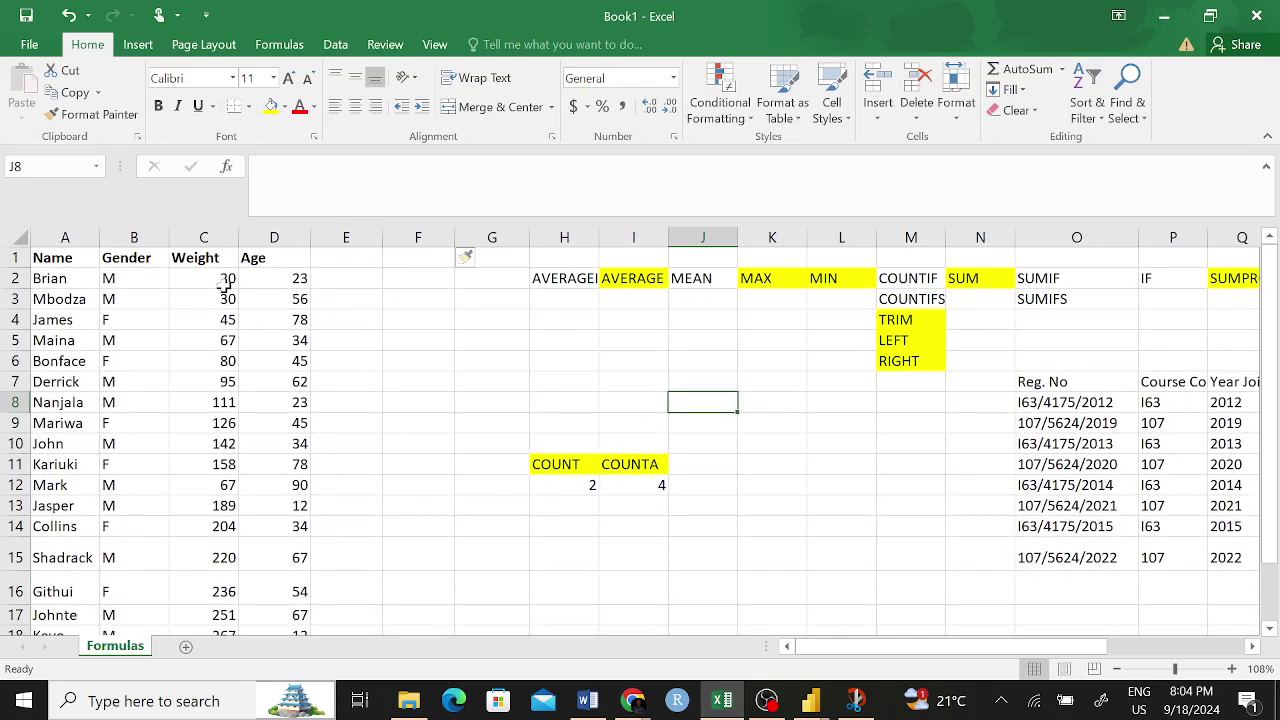
- Select the weights in C2:C14 and the genders in B2:B19 for inspection
{"action": "left_click_drag", "start_coordinate": [229, 279], "coordinate": [240, 552]}
{"action": "left_click", "coordinate": [681, 407]}
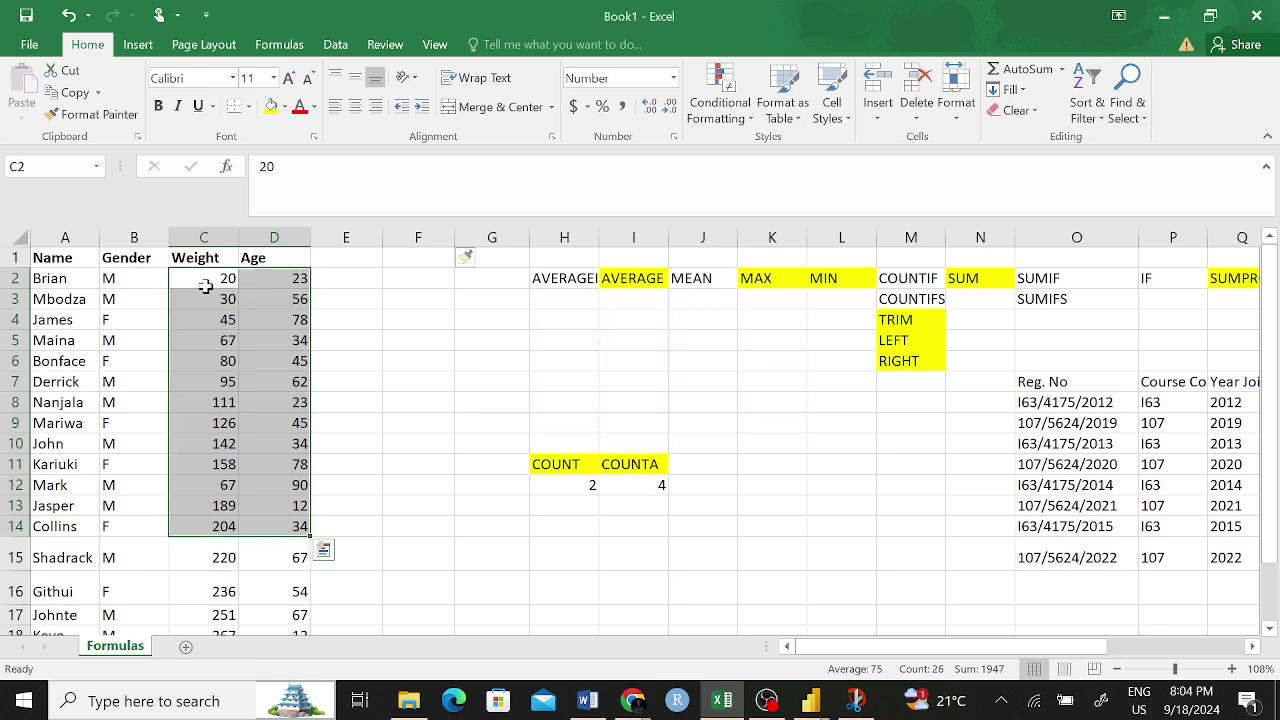
{"action": "left_click", "coordinate": [205, 279]}
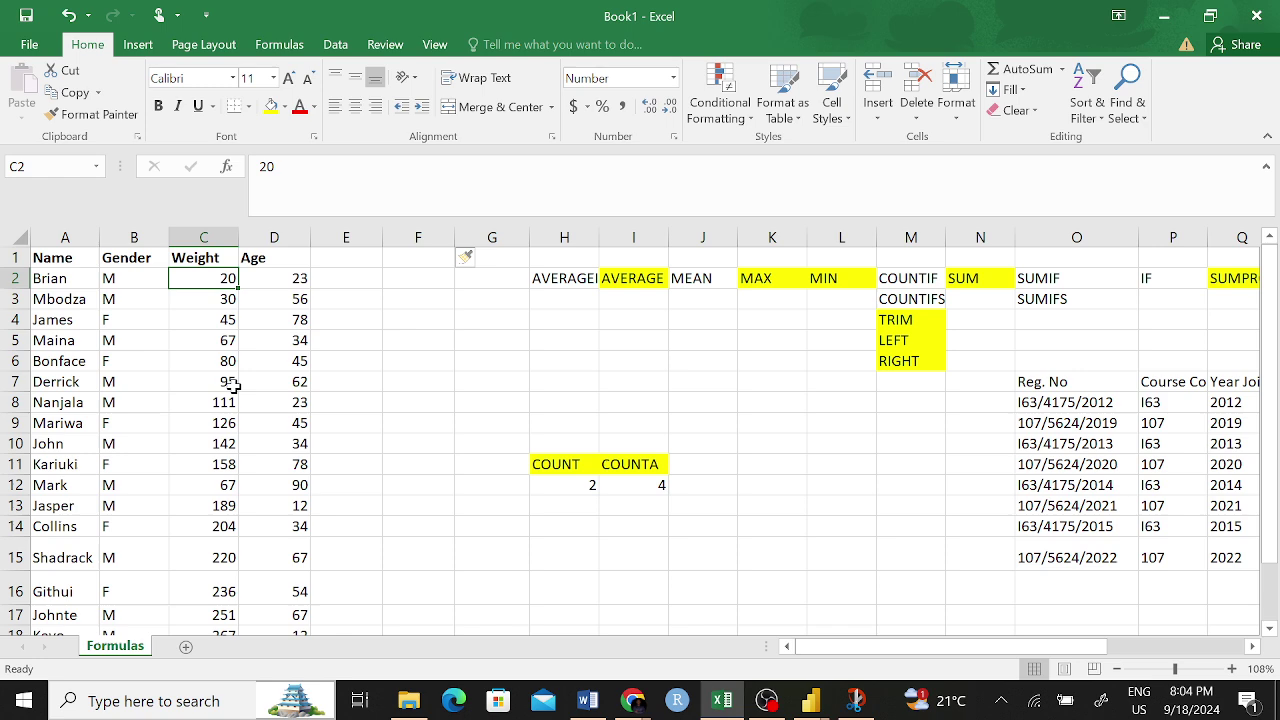
{"action": "left_click_drag", "start_coordinate": [110, 285], "coordinate": [94, 594]}
{"action": "left_click", "coordinate": [491, 445]}
- Add the heading 'Under/Overweight' in cell E1
{"action": "scroll", "coordinate": [440, 400], "scroll_direction": "up", "scroll_amount": 1}
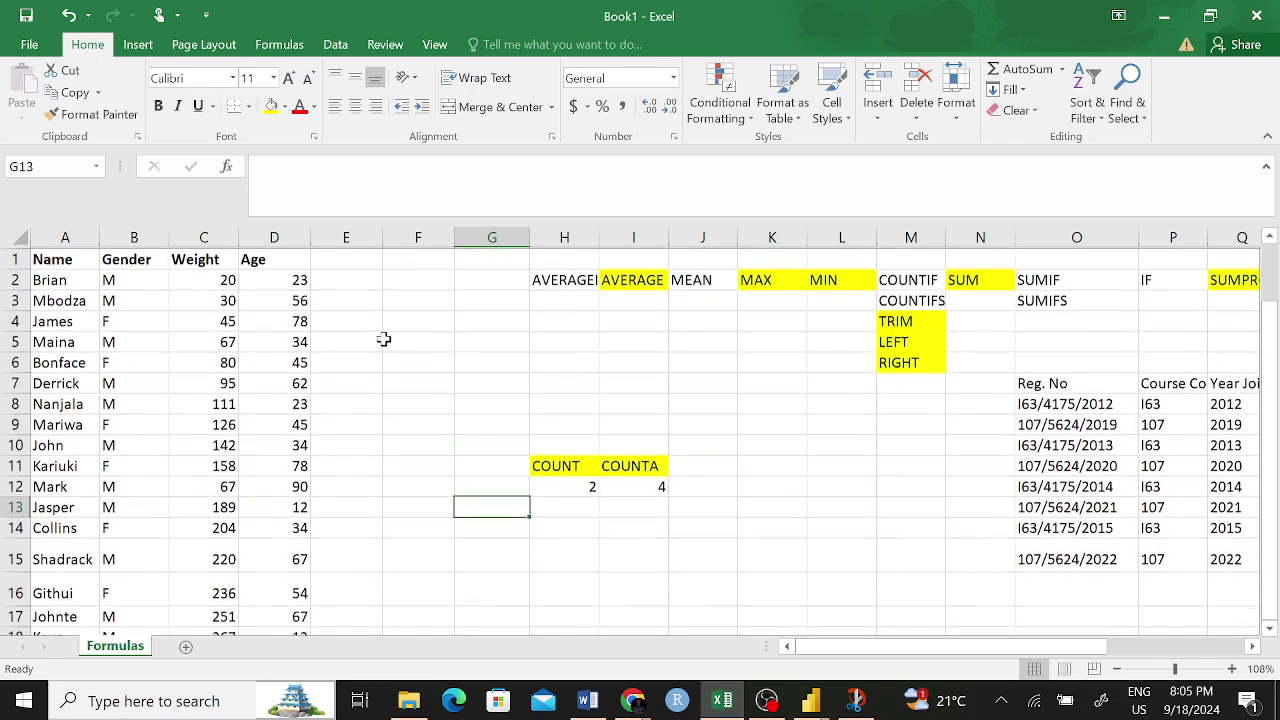
{"action": "left_click", "coordinate": [350, 279]}
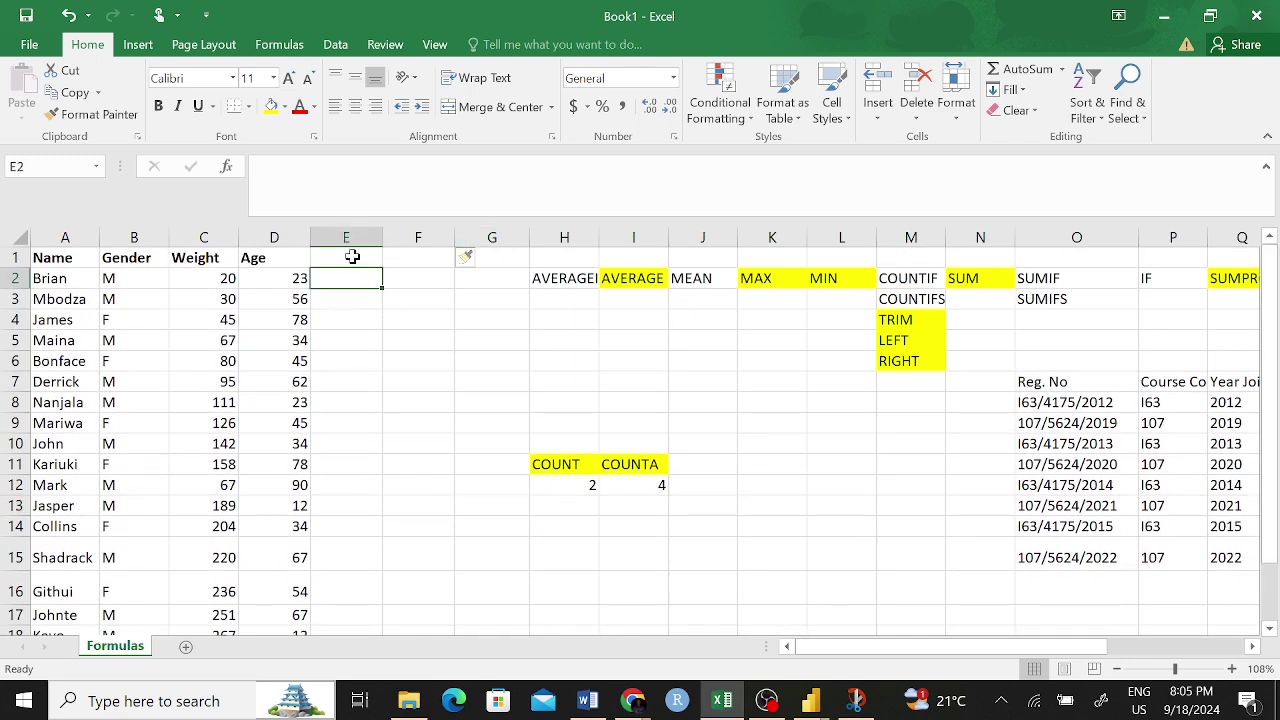
{"action": "left_click", "coordinate": [355, 256]}
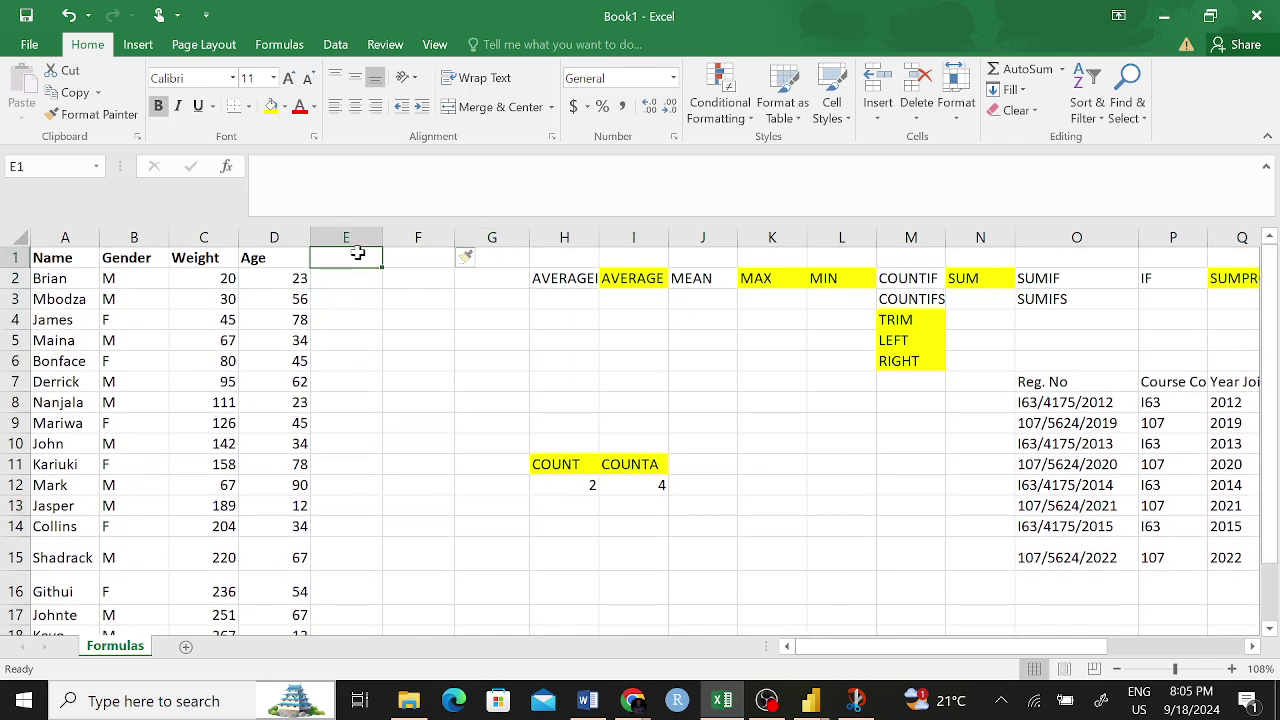
{"action": "type", "text": "Under/"}
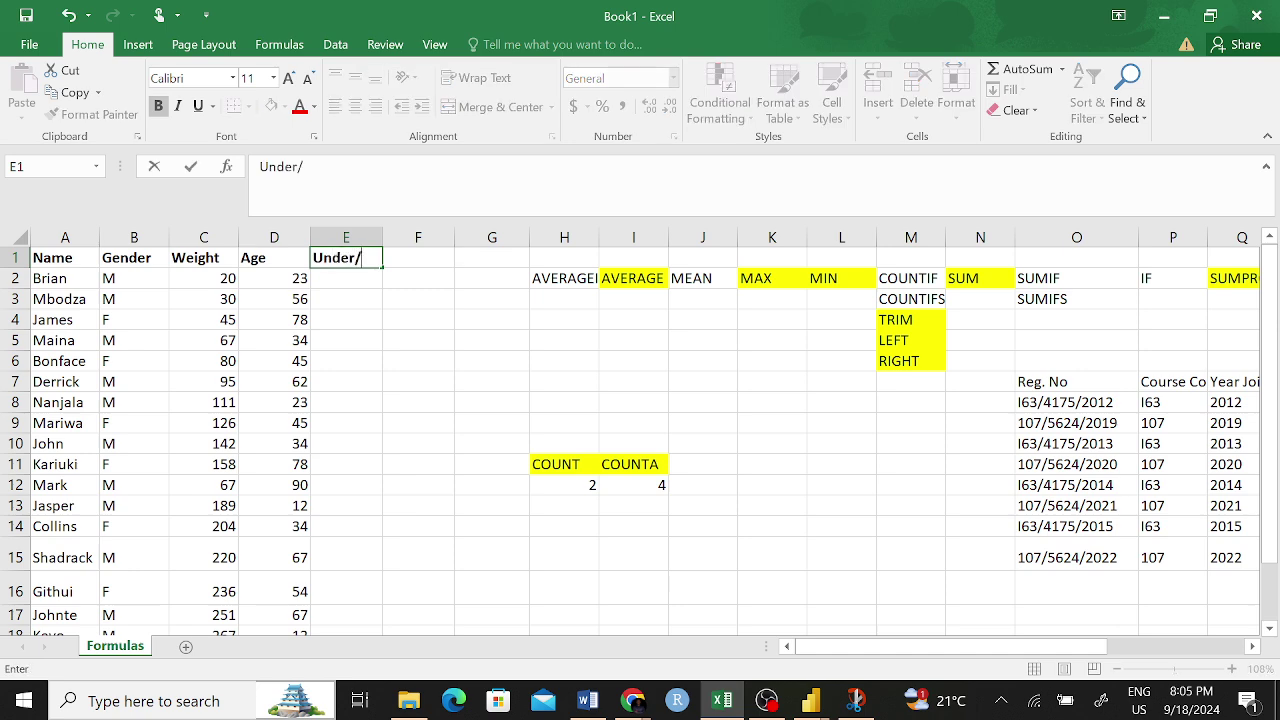
{"action": "type", "text": "Over"}
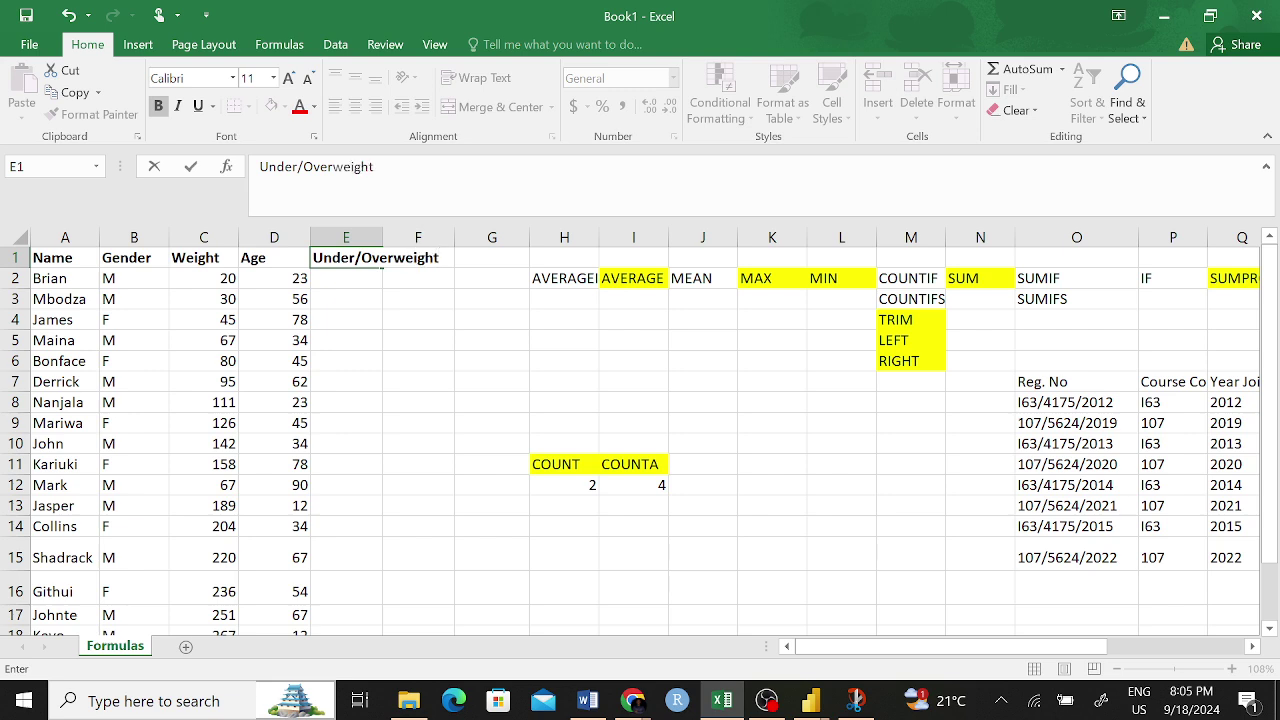
{"action": "type", "text": "weight"}
{"action": "left_click", "coordinate": [345, 278]}
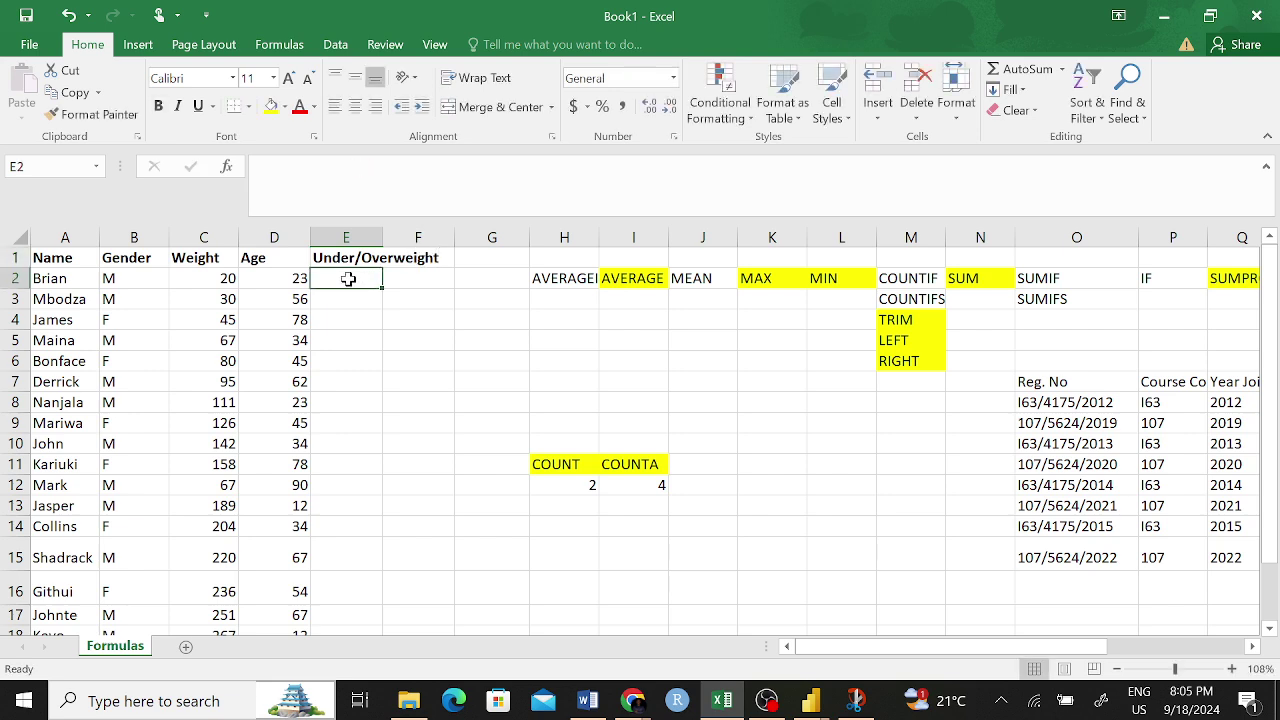
- Enter =IF(C2<80,"Underweight","Overweight") in E2
{"action": "type", "text": "=IF"}
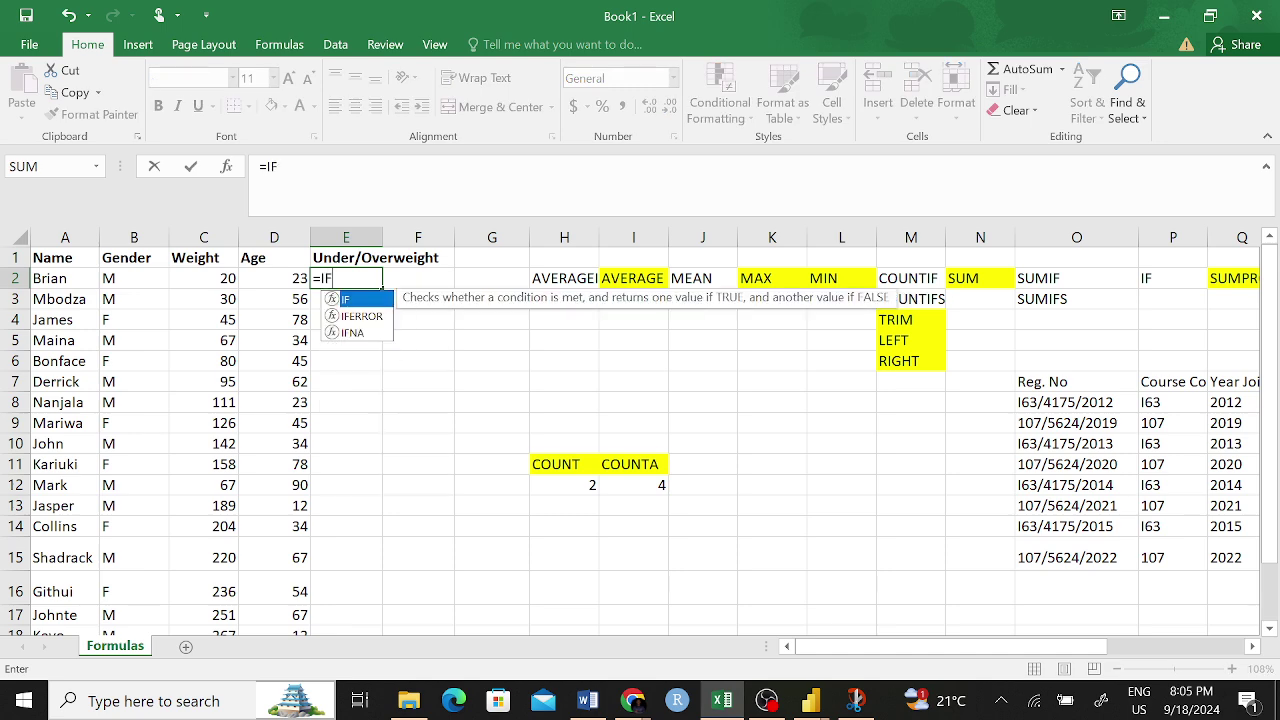
{"action": "type", "text": "("}
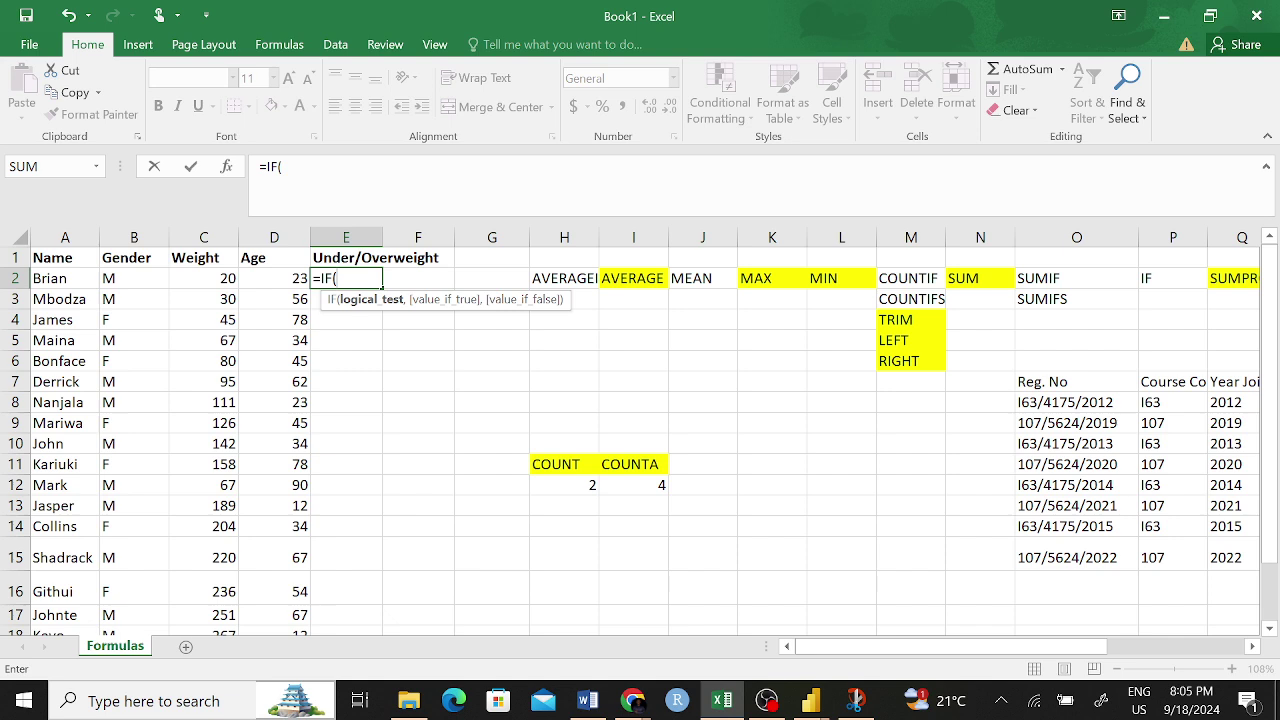
{"action": "left_click", "coordinate": [208, 277]}
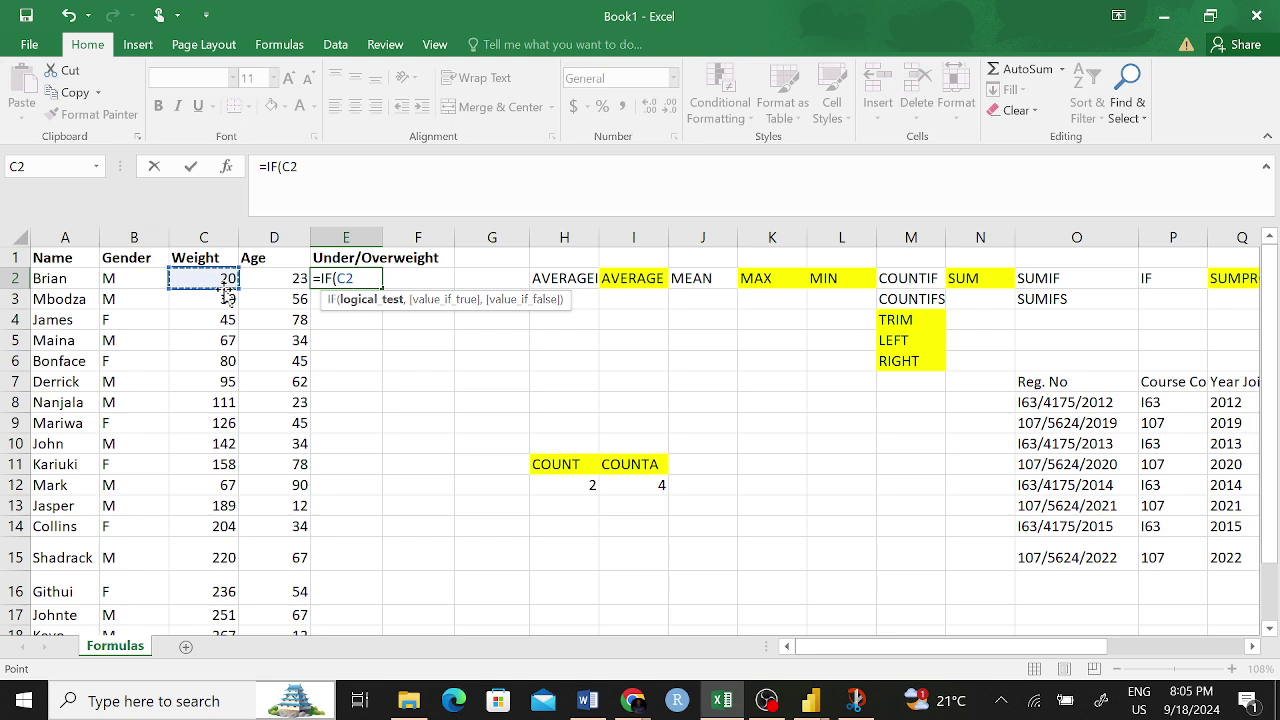
{"action": "type", "text": "<80"}
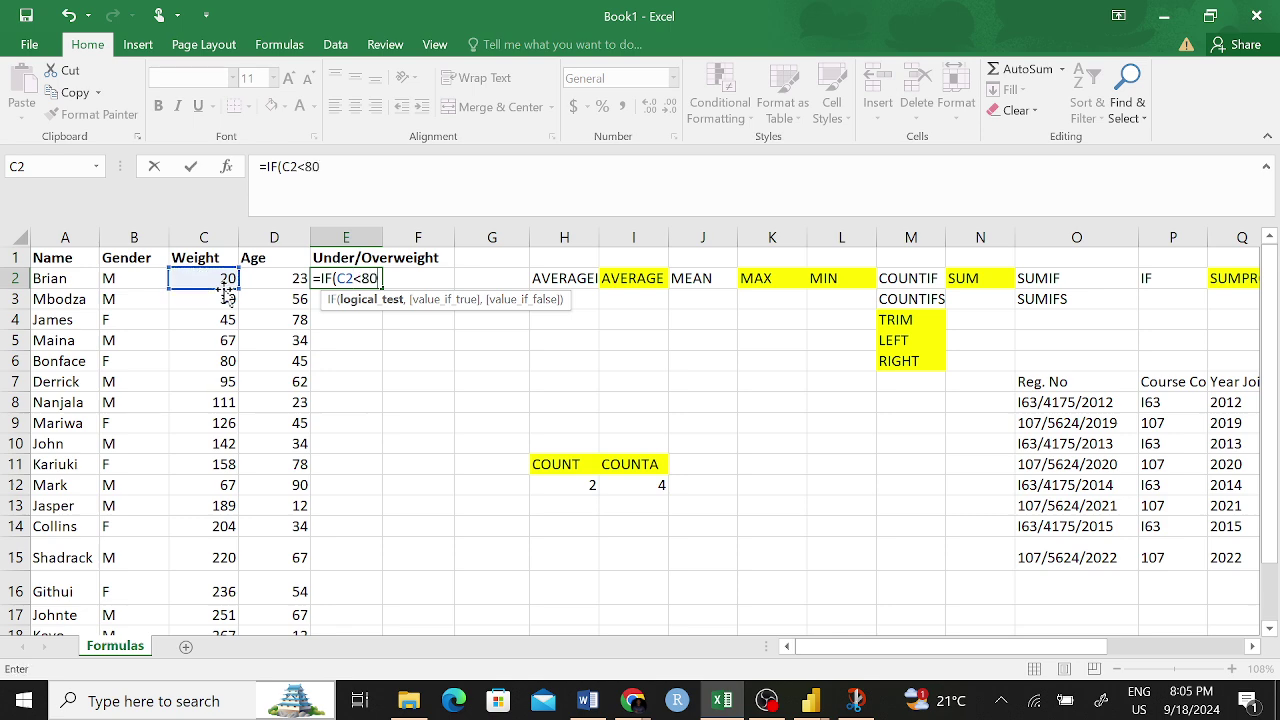
{"action": "type", "text": ","}
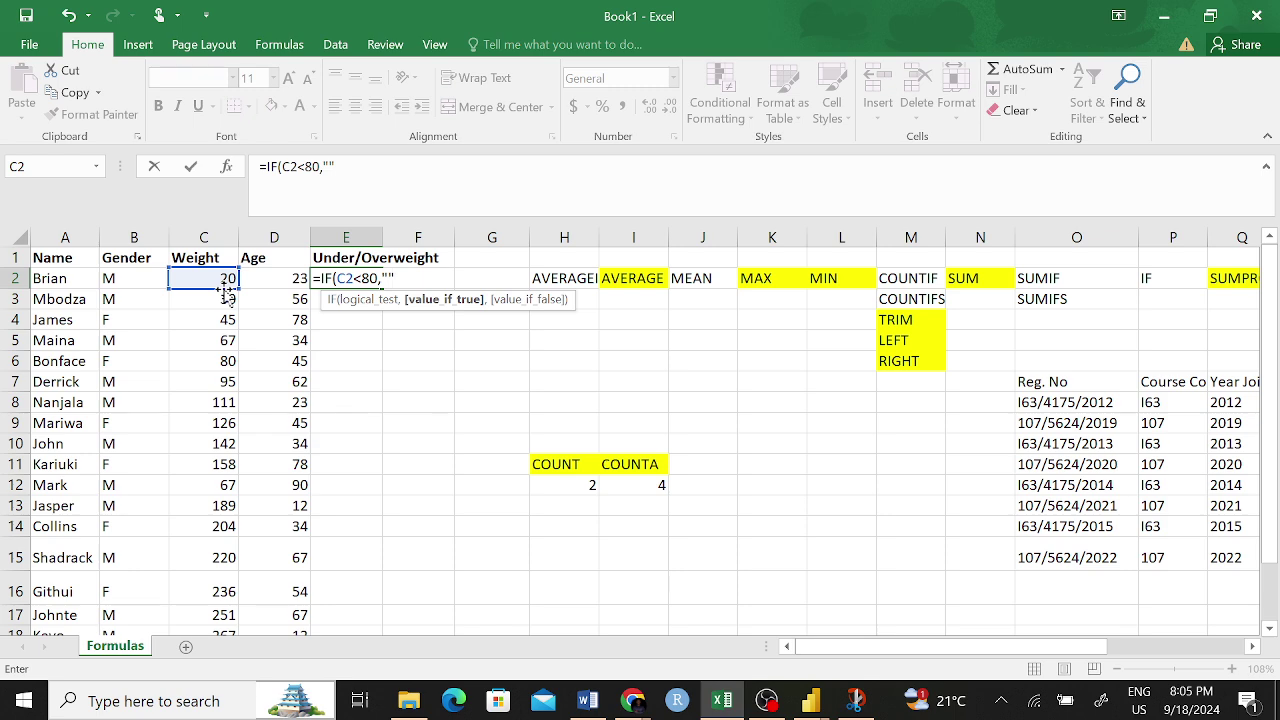
{"action": "left_click", "coordinate": [330, 167]}
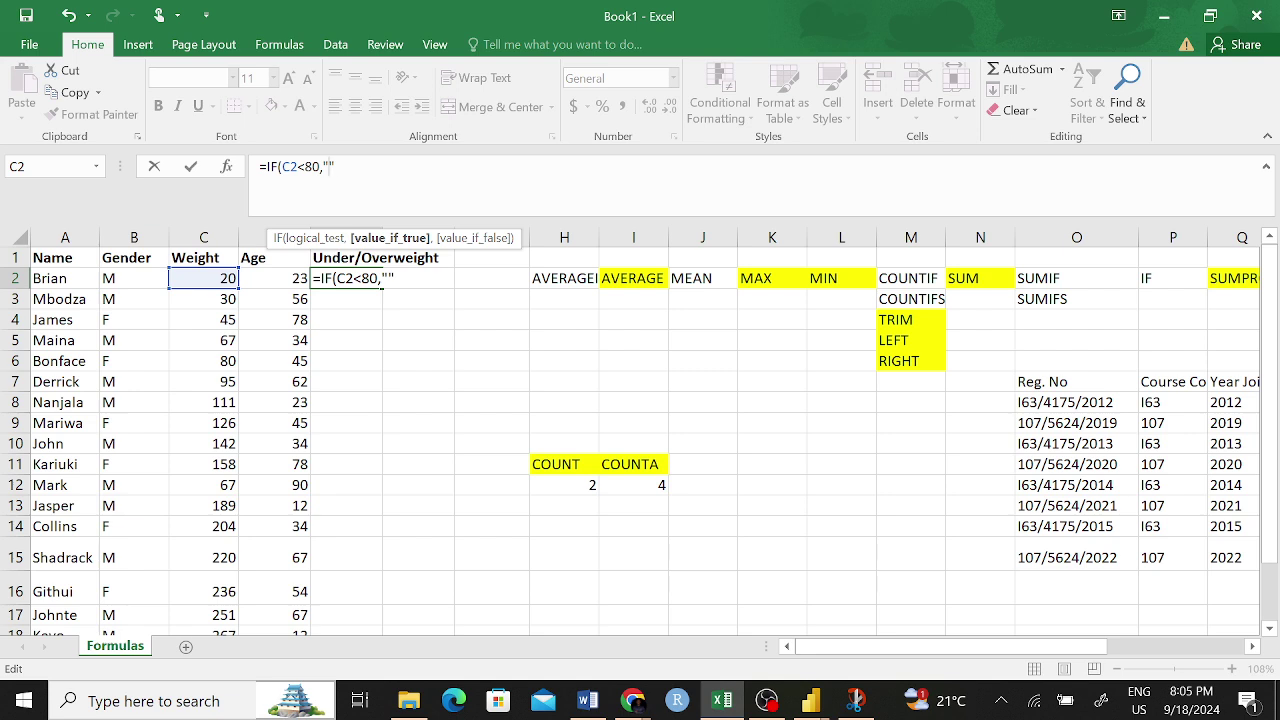
{"action": "type", "text": "Over"}
{"action": "key", "text": "BackSpace"}
{"action": "key", "text": "BackSpace"}
{"action": "key", "text": "BackSpace"}
{"action": "key", "text": "BackSpace"}
{"action": "type", "text": "Underwei"}
{"action": "type", "text": "ght"}
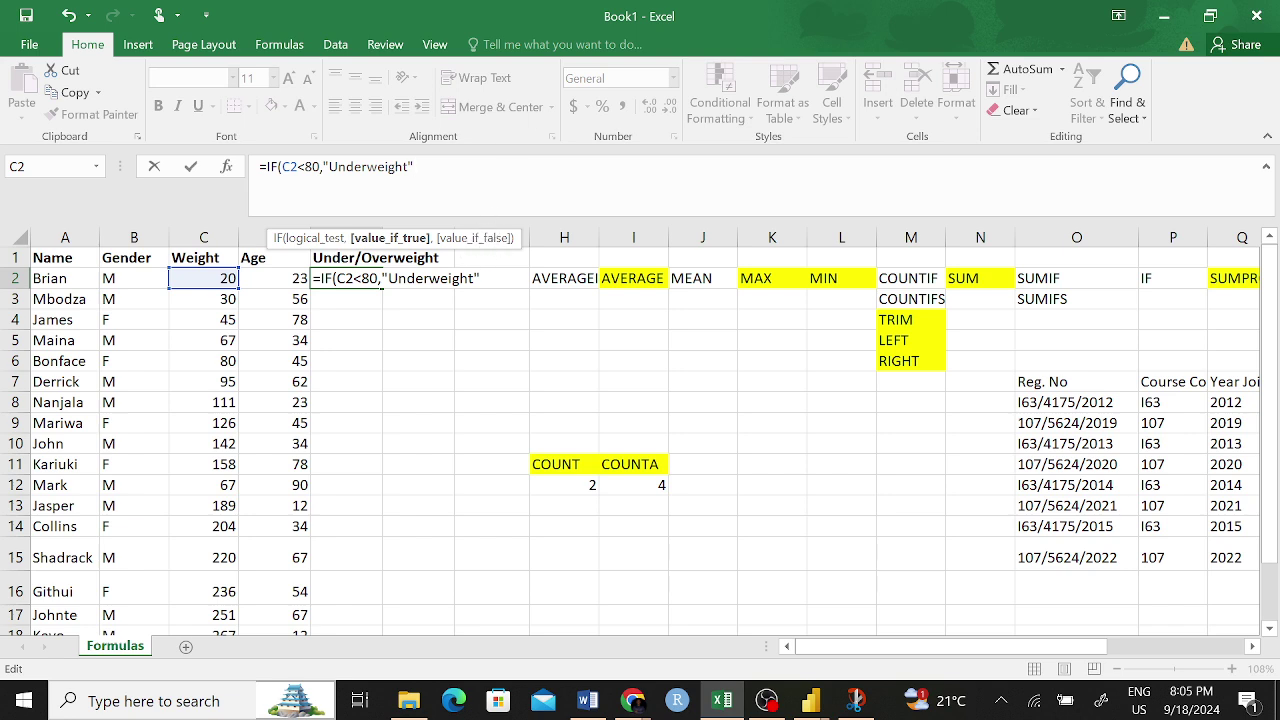
{"action": "type", "text": "\","}
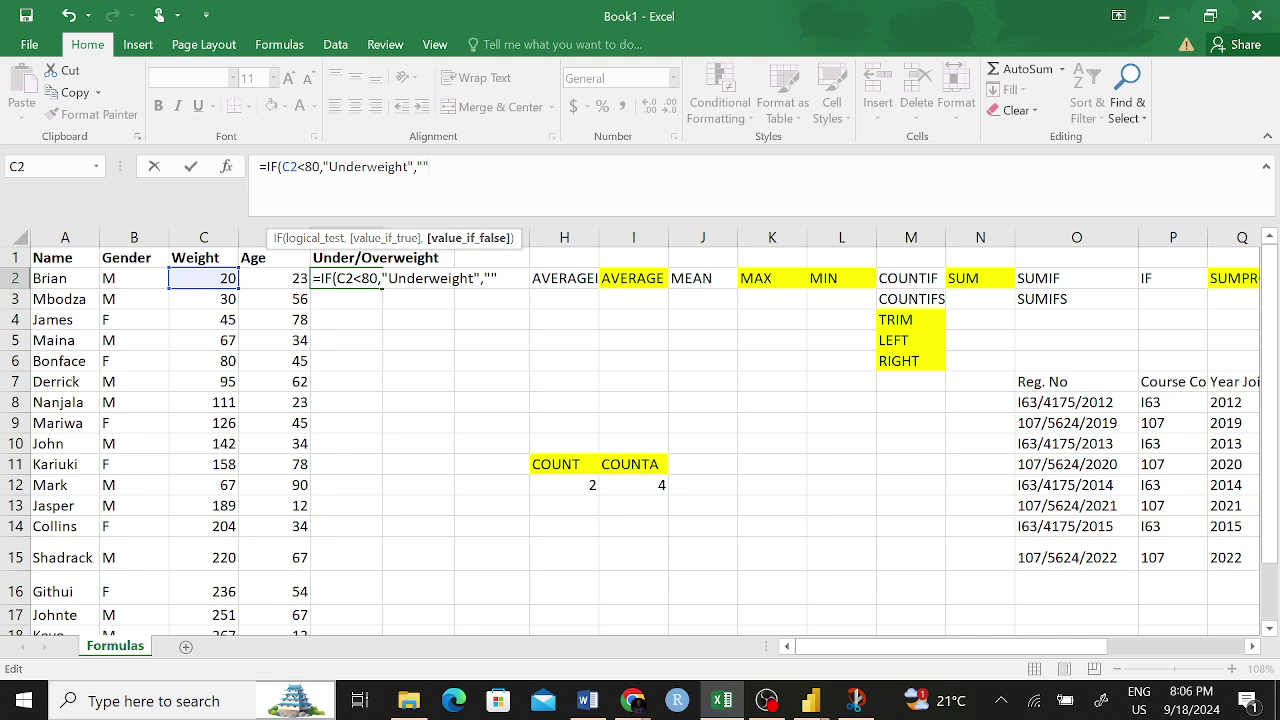
{"action": "type", "text": "Overwei"}
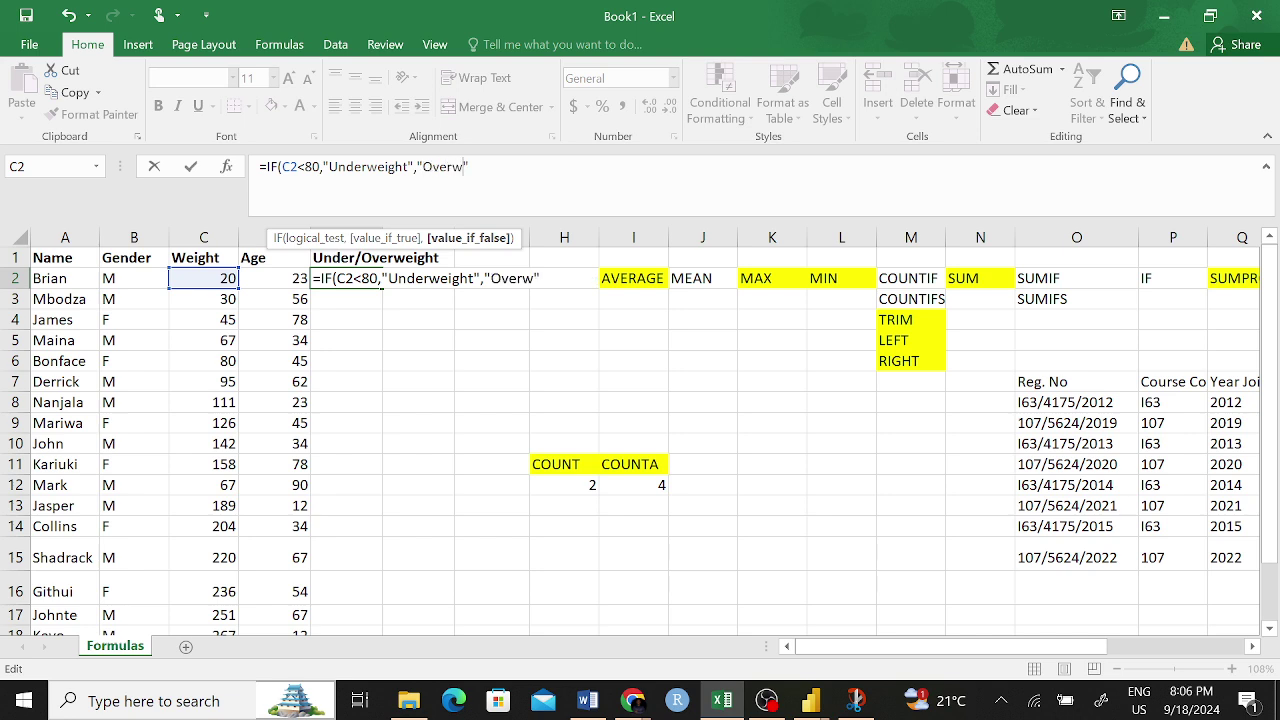
{"action": "type", "text": "ght"}
{"action": "key", "text": "Return"}
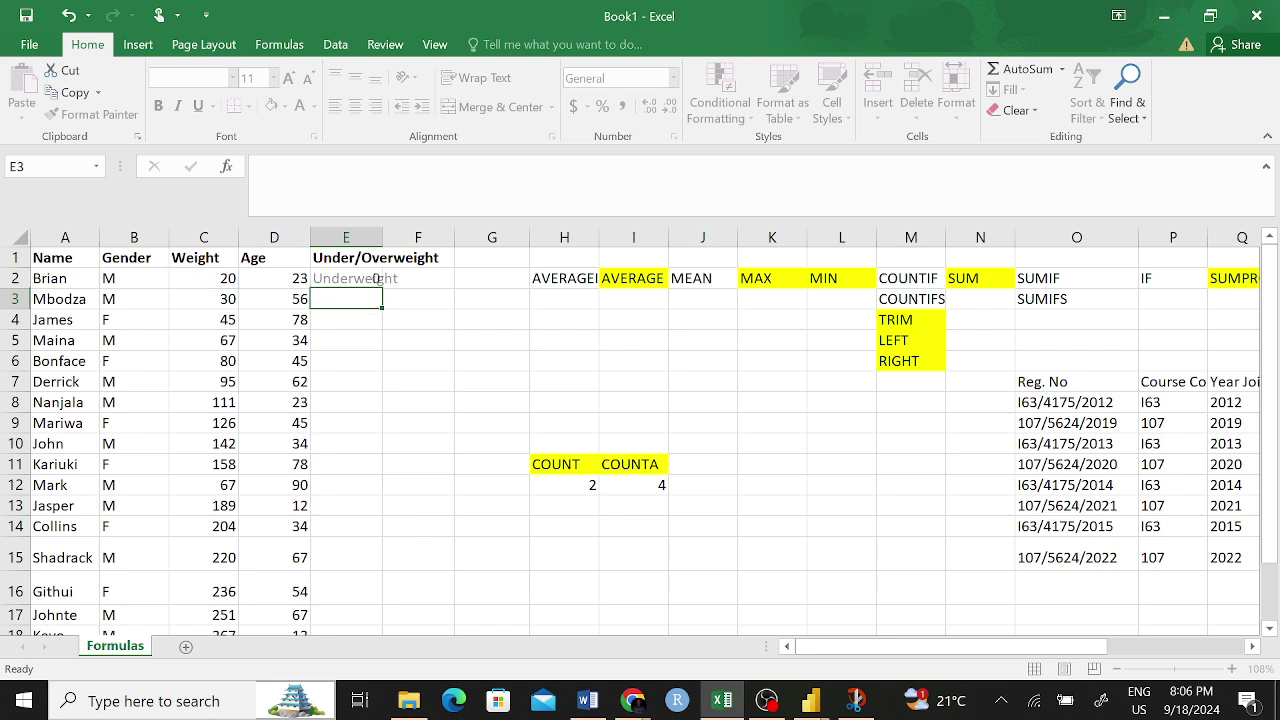
- Fill the E2 IF formula down column E to row 19
{"action": "left_click", "coordinate": [349, 280]}
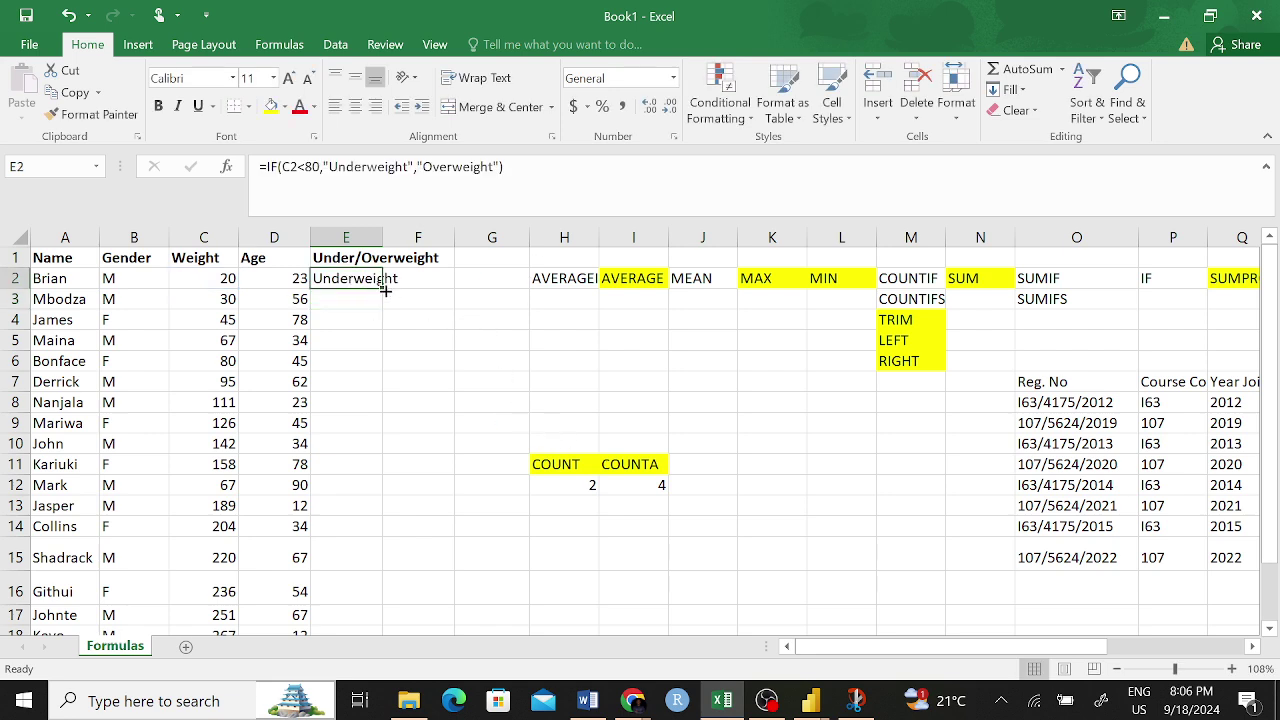
{"action": "left_click_drag", "start_coordinate": [382, 286], "coordinate": [414, 606]}
{"action": "scroll", "coordinate": [468, 418], "scroll_direction": "up", "scroll_amount": 1}
{"action": "scroll", "coordinate": [468, 418], "scroll_direction": "up", "scroll_amount": 1}
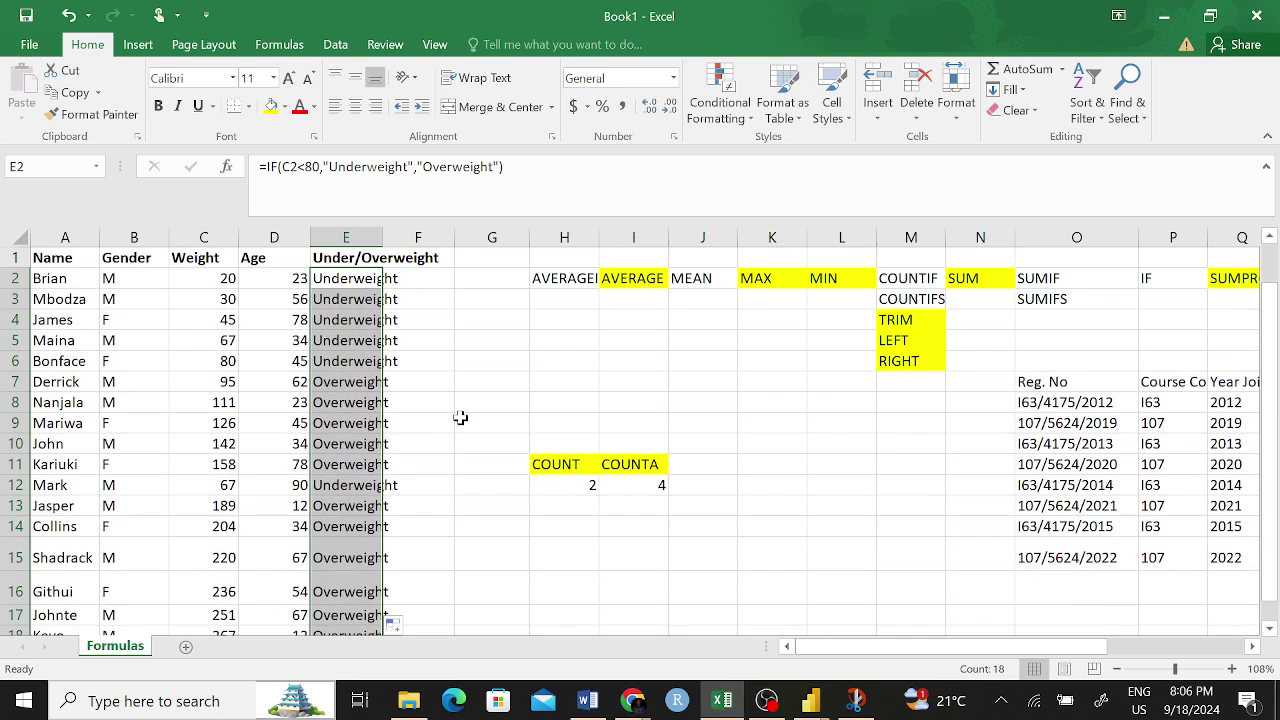
{"action": "left_click", "coordinate": [460, 420]}
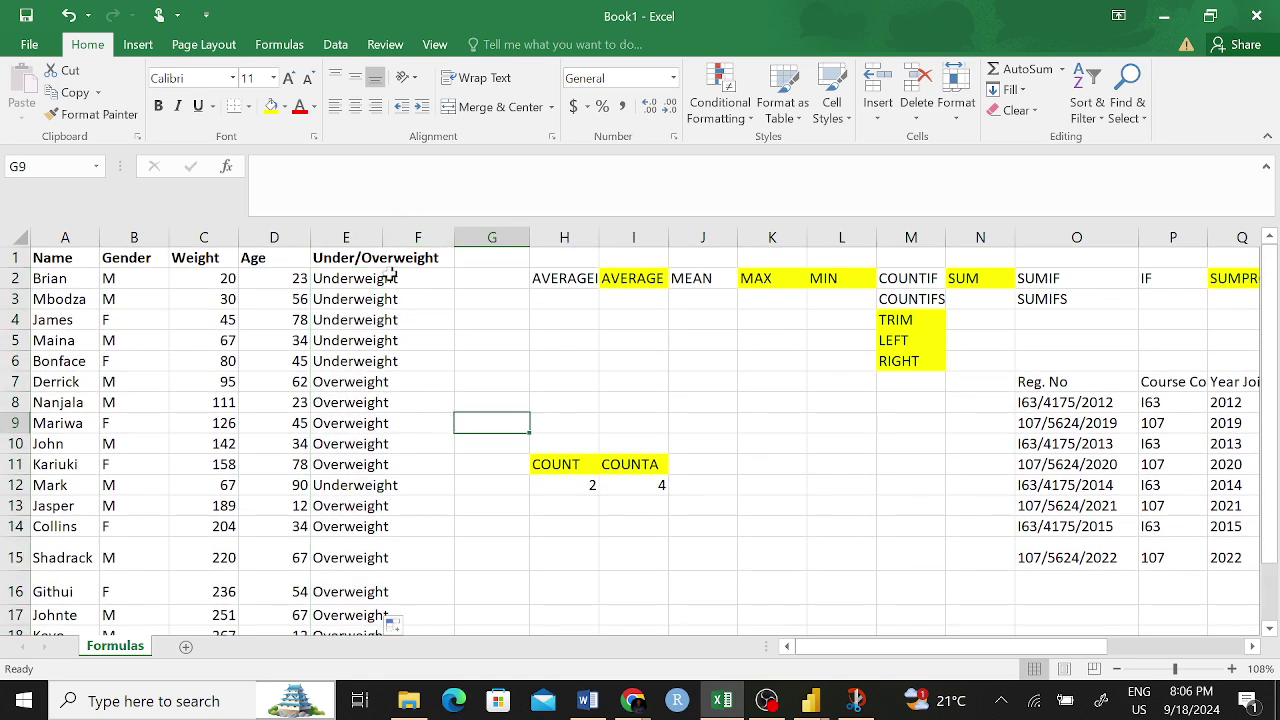
- Check the copied IF formulas in E10 and E2 against the weight in C2
{"action": "left_click", "coordinate": [330, 446]}
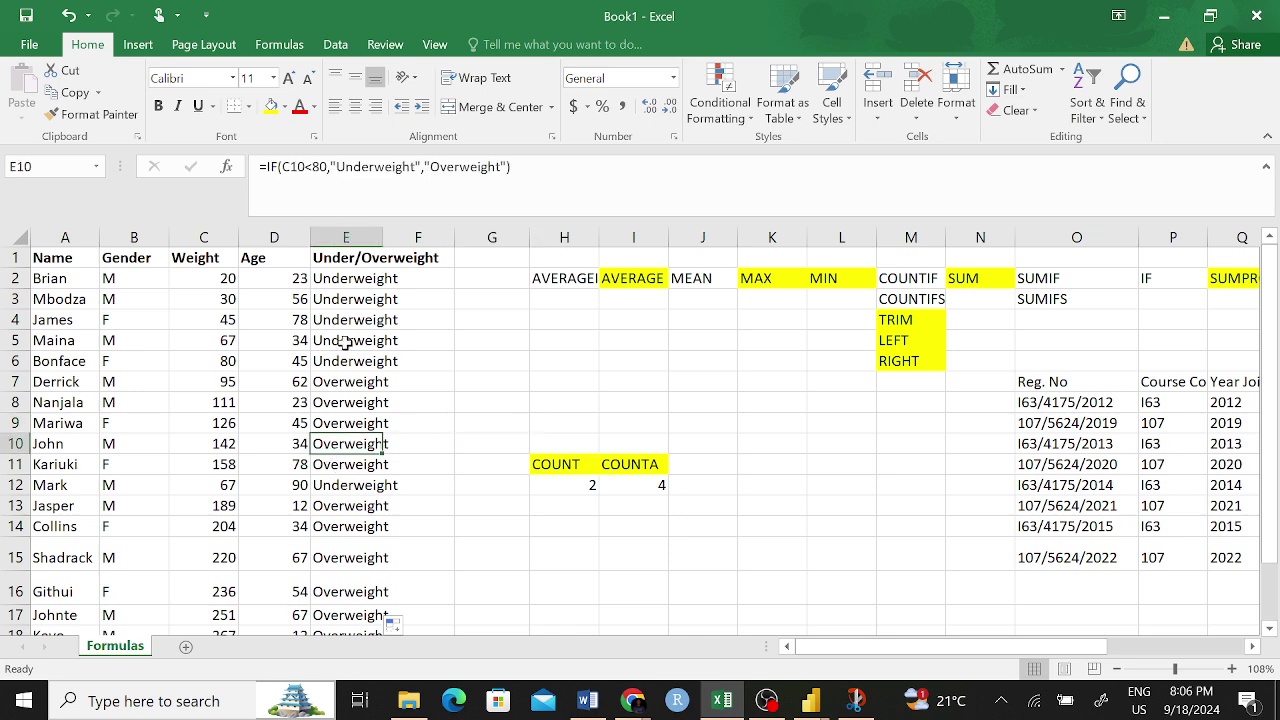
{"action": "left_click", "coordinate": [421, 359]}
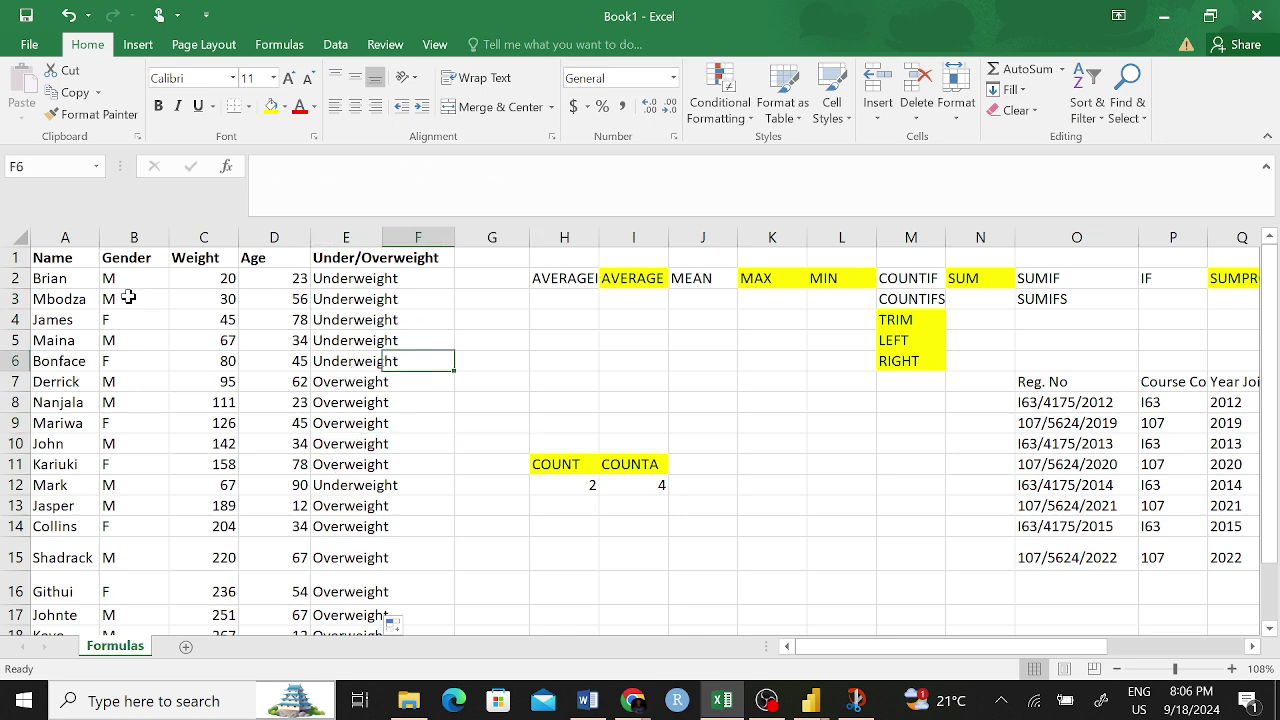
{"action": "left_click", "coordinate": [45, 280]}
{"action": "left_click", "coordinate": [232, 280]}
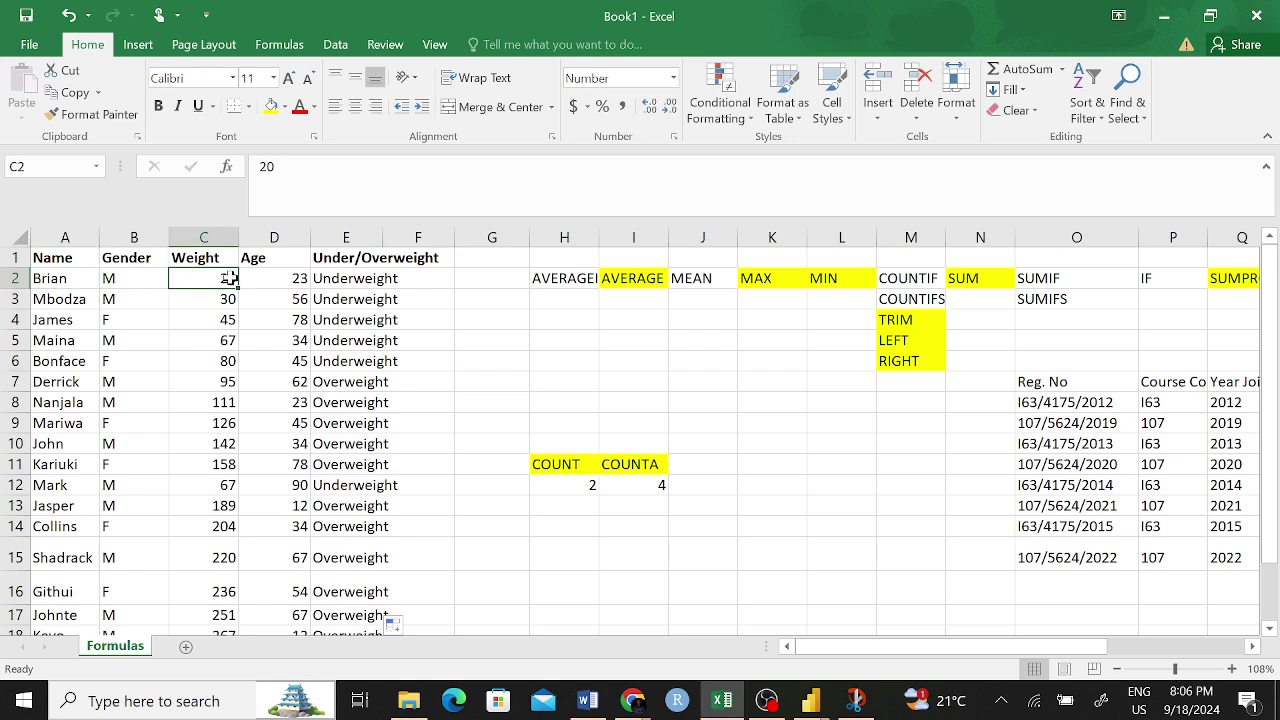
{"action": "left_click", "coordinate": [340, 276]}
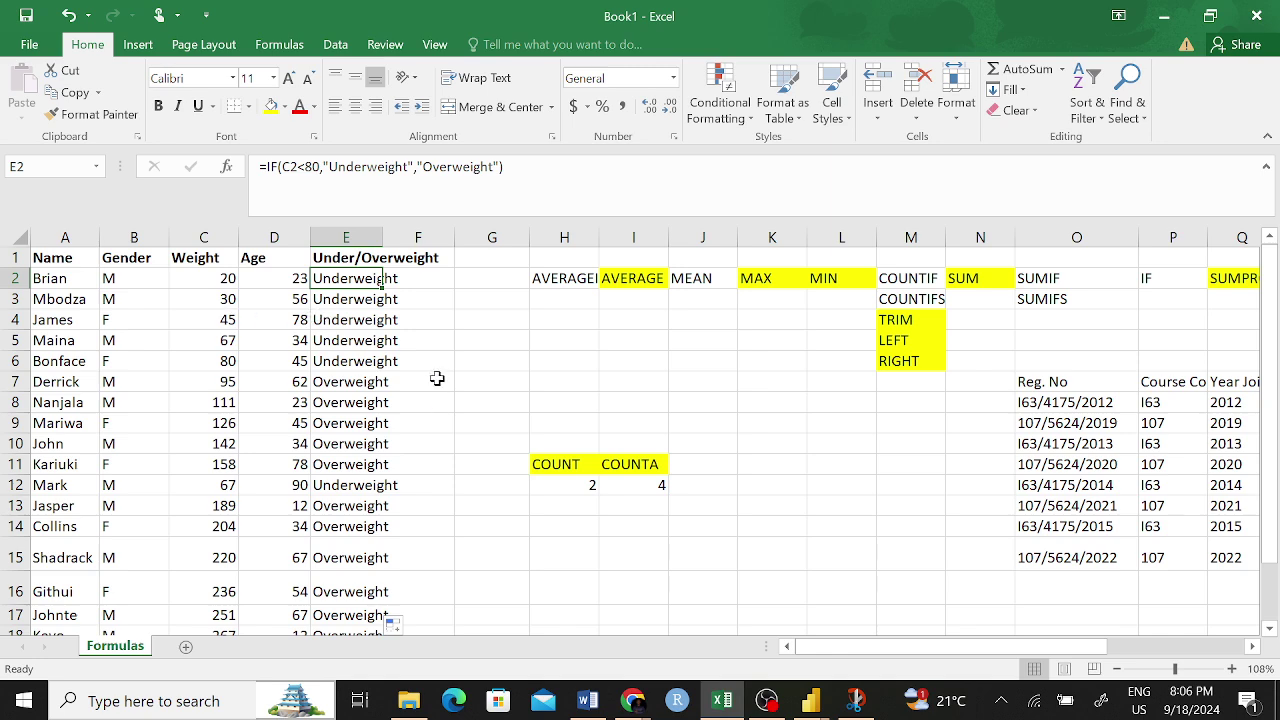
{"action": "scroll", "coordinate": [456, 326], "scroll_direction": "down", "scroll_amount": 1}
{"action": "scroll", "coordinate": [456, 326], "scroll_direction": "up", "scroll_amount": 1}
- Review the Underweight/Overweight results across E2:E19 and their formulas
{"action": "left_click", "coordinate": [459, 318]}
{"action": "left_click_drag", "start_coordinate": [345, 278], "coordinate": [368, 600]}
{"action": "left_click", "coordinate": [365, 594]}
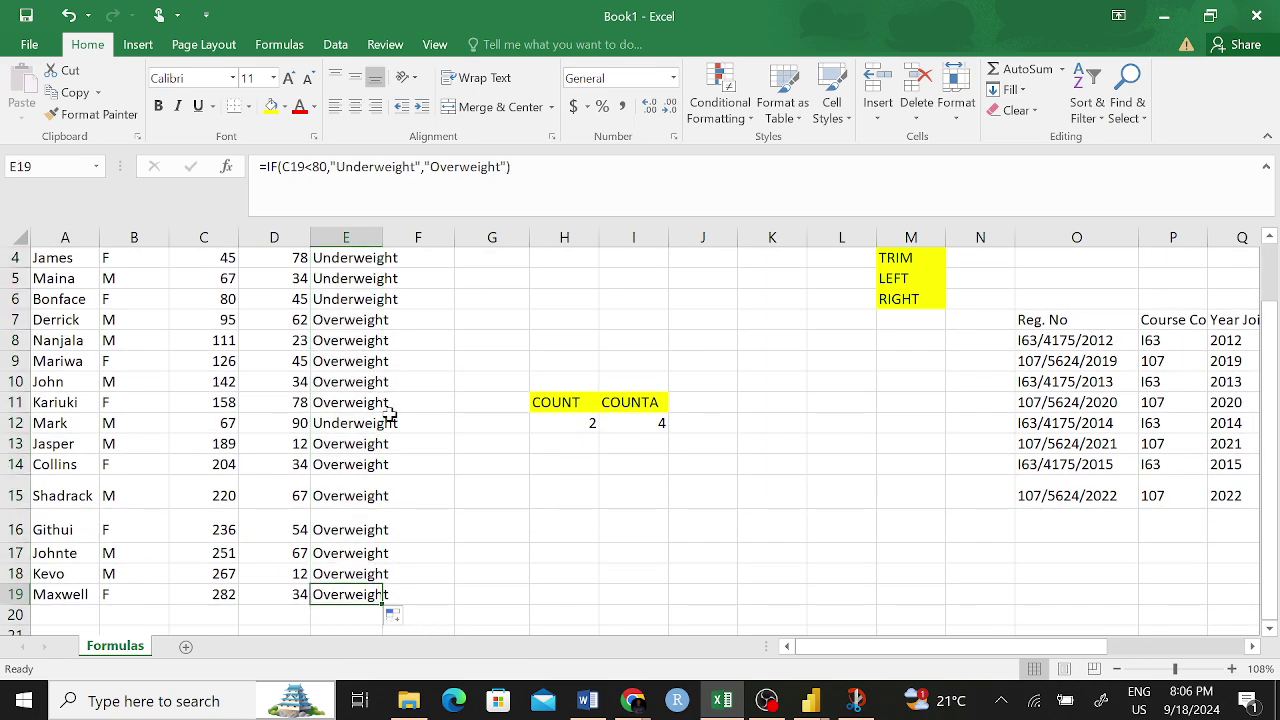
{"action": "left_click", "coordinate": [500, 531]}
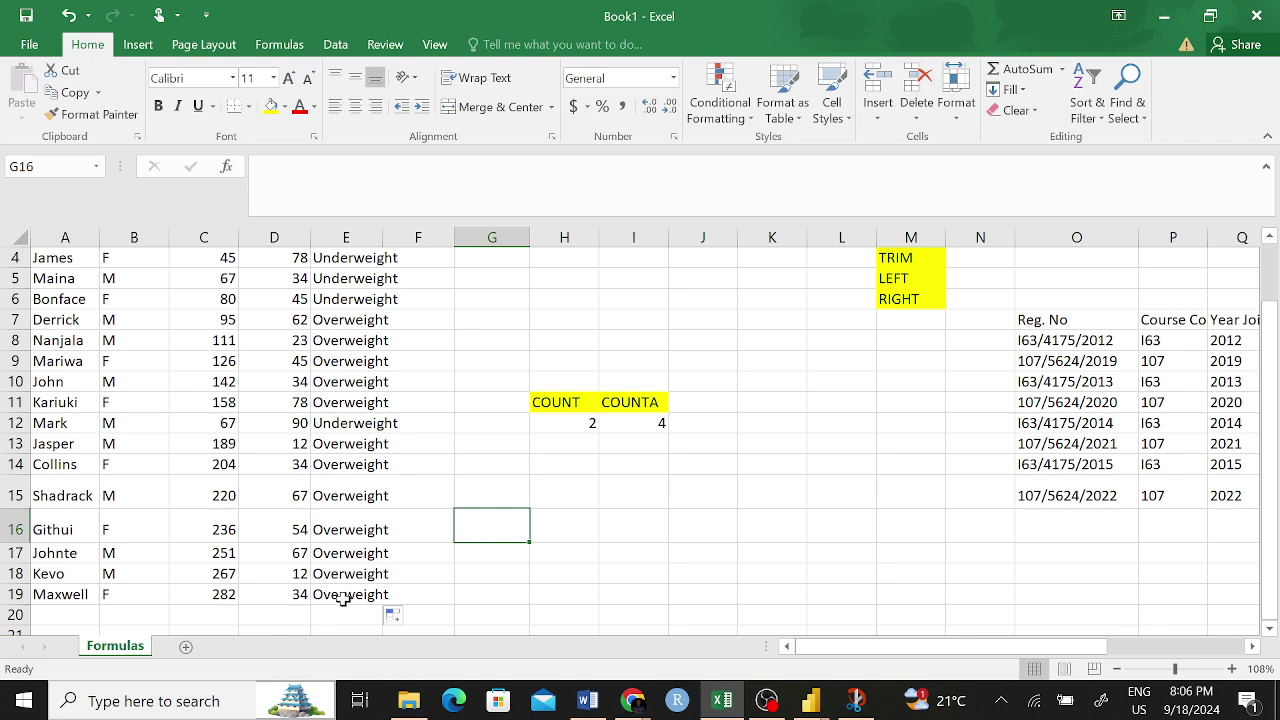
{"action": "left_click_drag", "start_coordinate": [343, 594], "coordinate": [340, 280]}
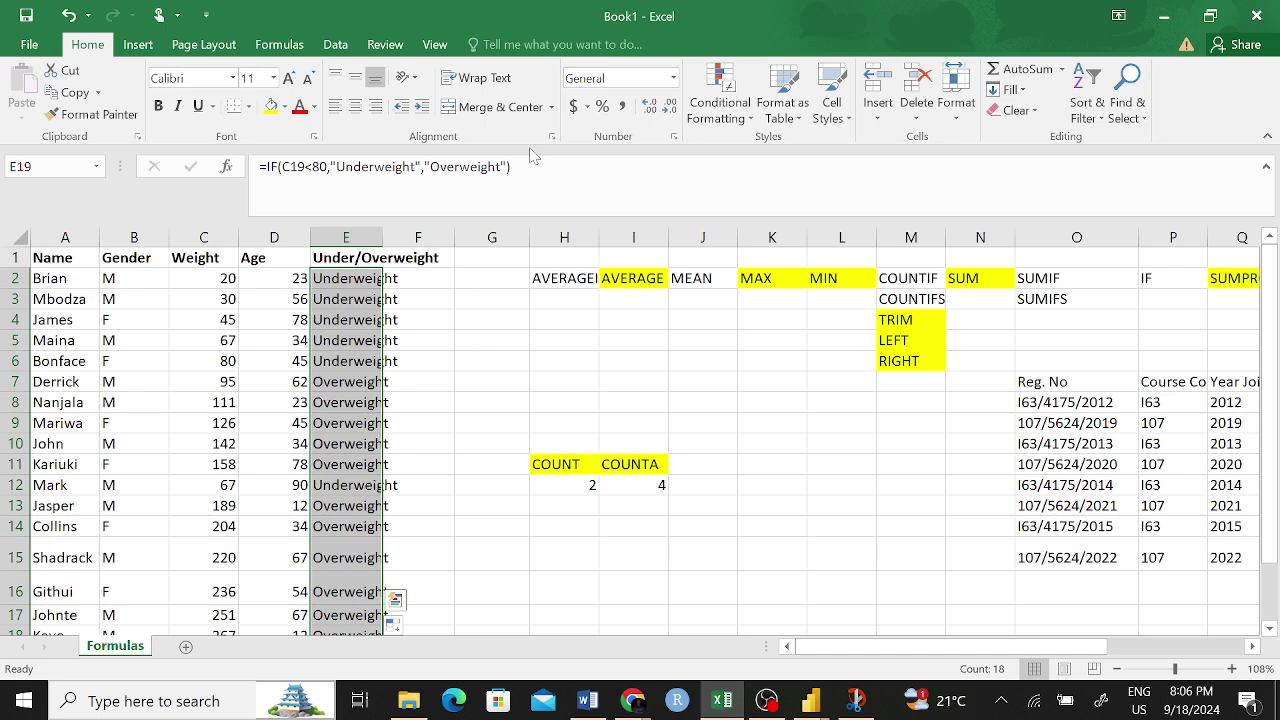
{"action": "left_click", "coordinate": [418, 314]}
{"action": "left_click_drag", "start_coordinate": [336, 280], "coordinate": [357, 360]}
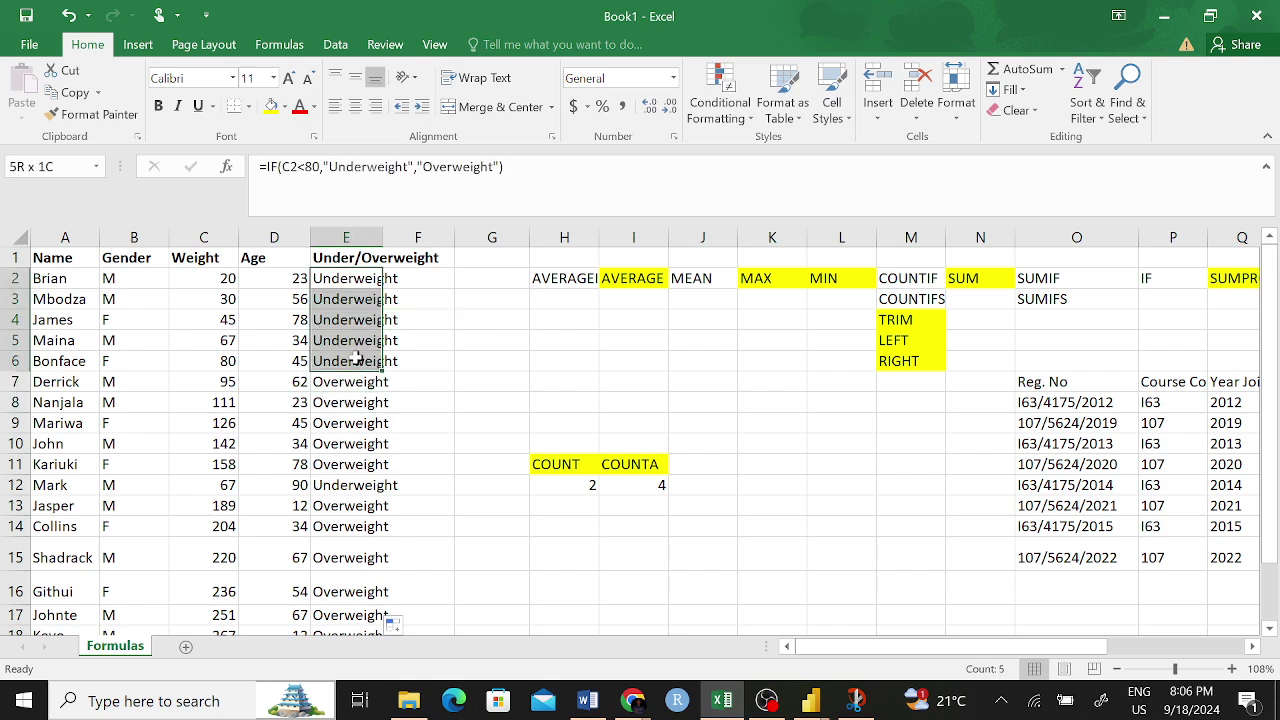
{"action": "left_click", "coordinate": [460, 340]}
- Confirm C6 holds 79.5, shown as 80, and reopen the E2 formula for editing
{"action": "left_click", "coordinate": [97, 359]}
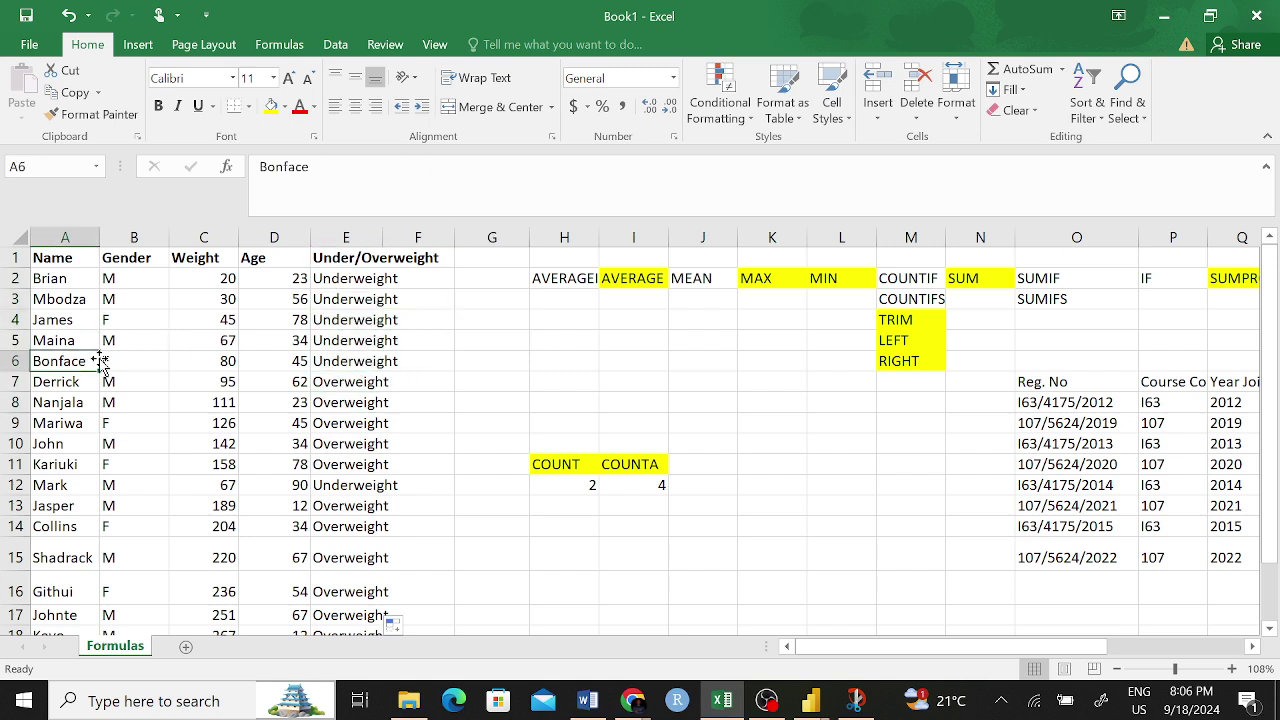
{"action": "left_click", "coordinate": [226, 362]}
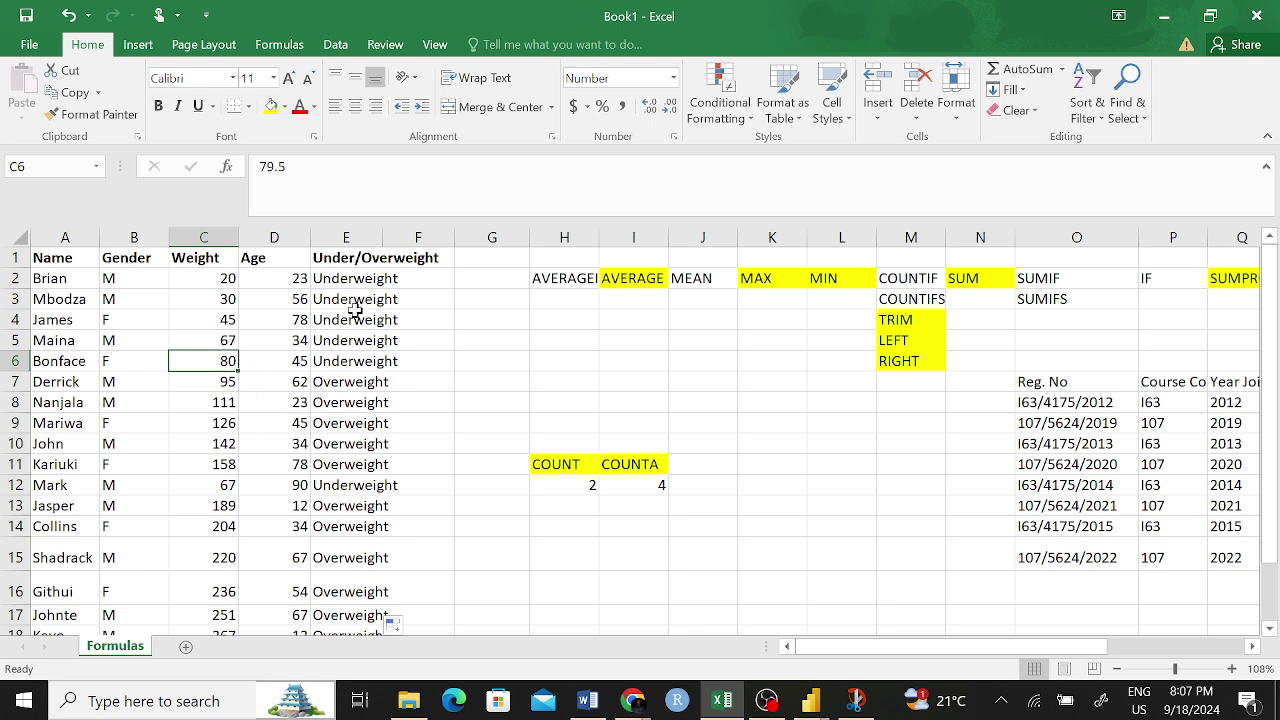
{"action": "left_click", "coordinate": [365, 282]}
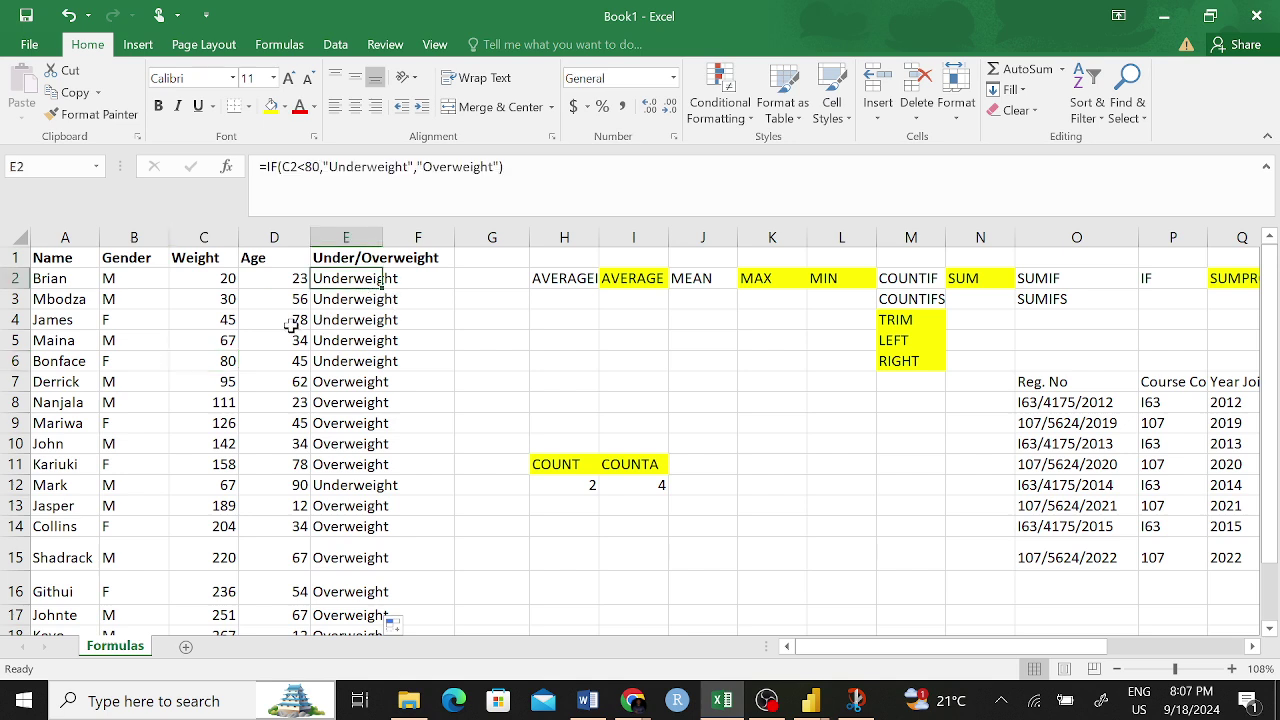
{"action": "left_click", "coordinate": [298, 196]}
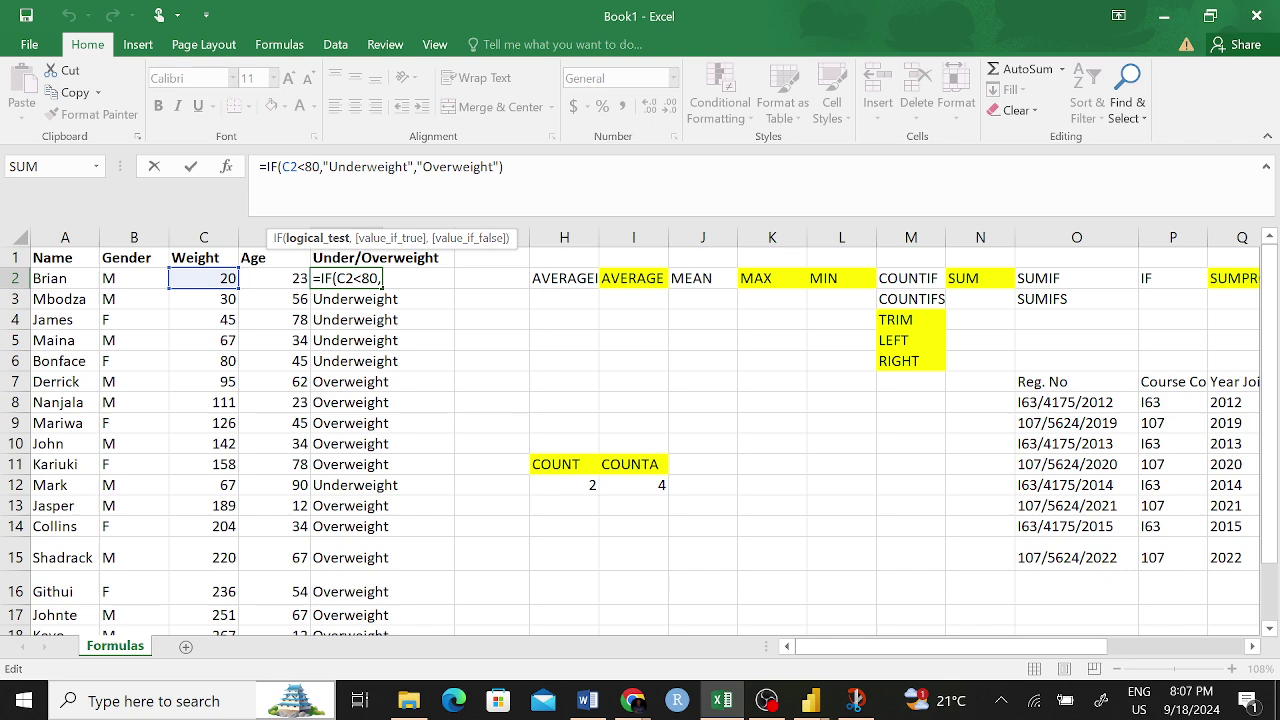
- Change the E3 test to =IF(C3<=80,"Underweight","Overweight")
{"action": "left_click", "coordinate": [338, 167]}
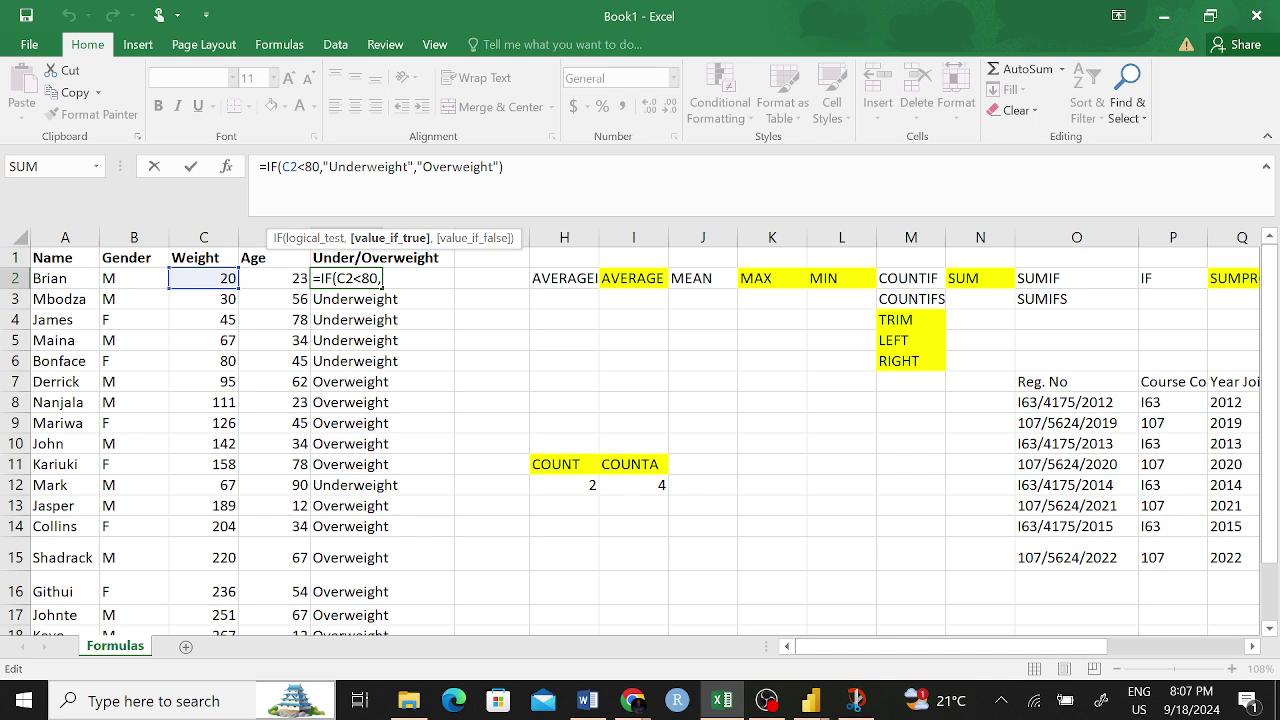
{"action": "left_click", "coordinate": [313, 167]}
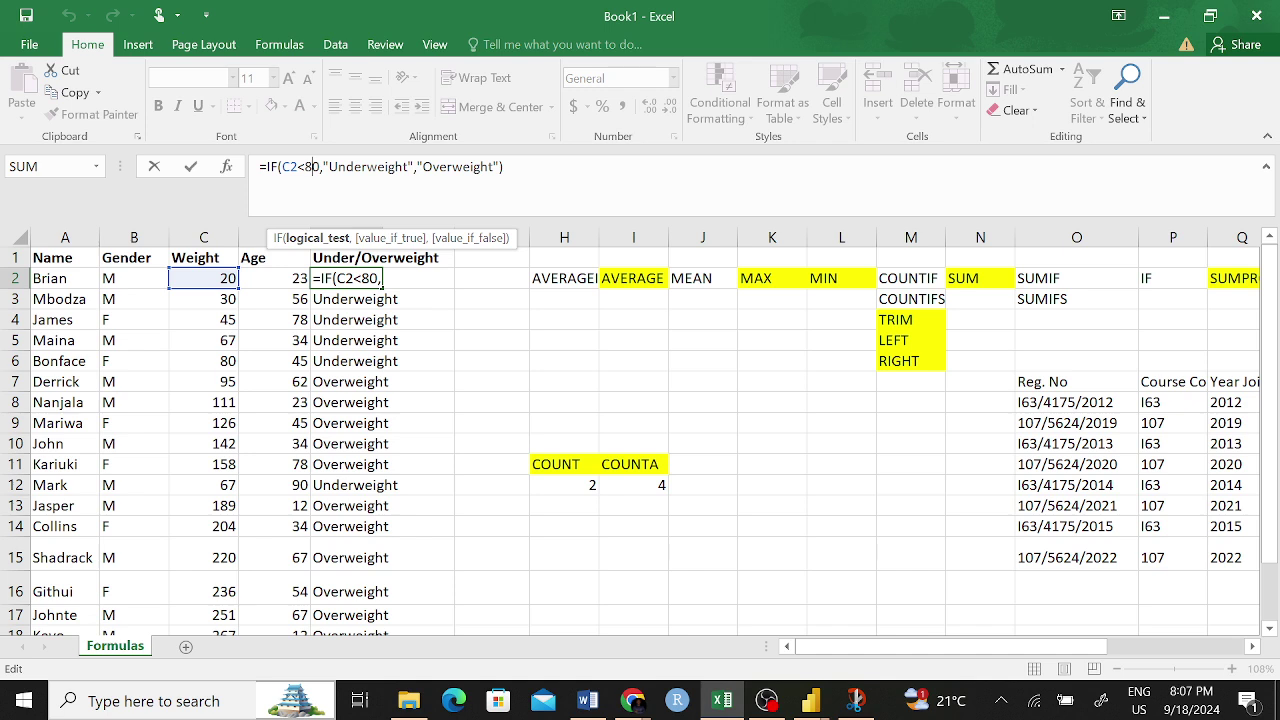
{"action": "key", "text": "Return"}
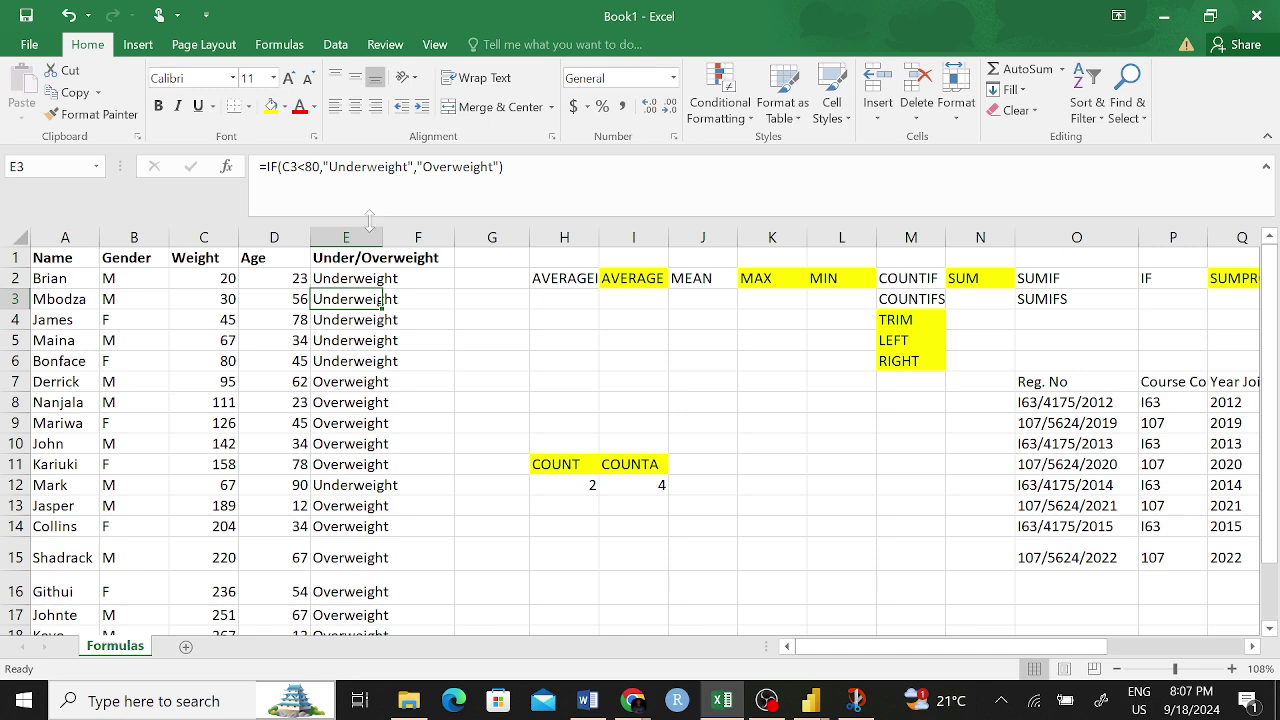
{"action": "double_click", "coordinate": [381, 299]}
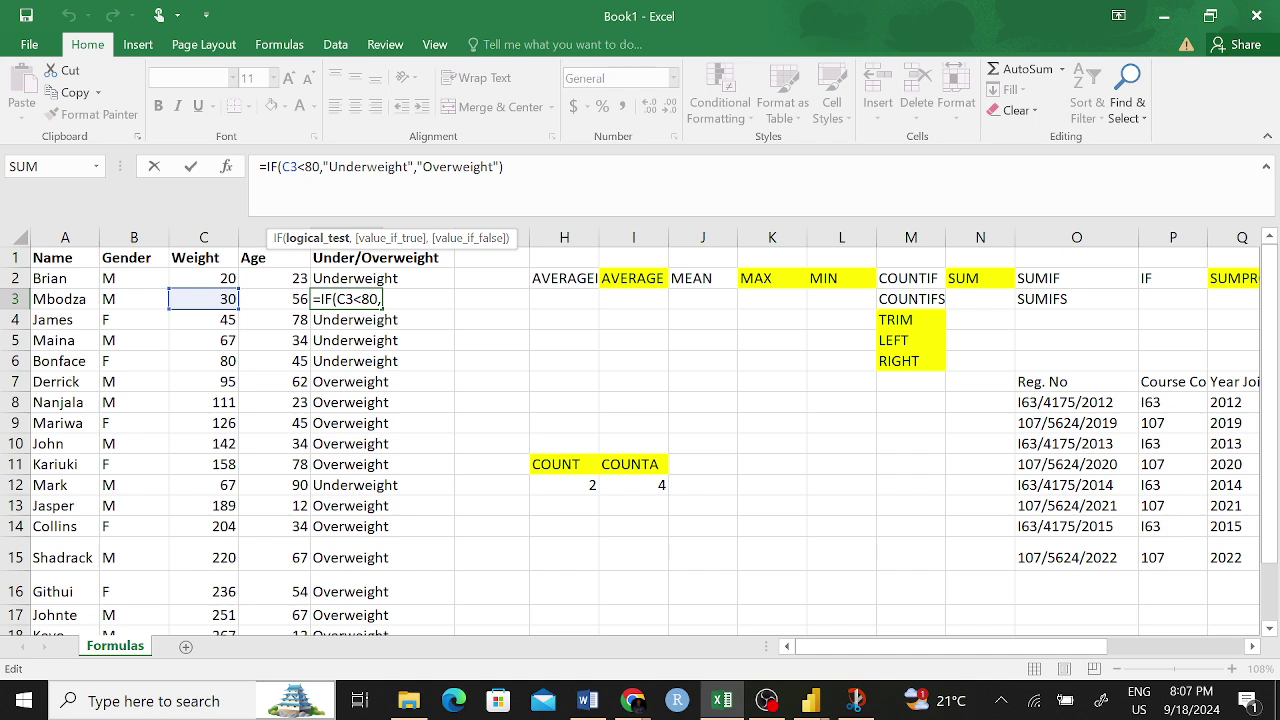
{"action": "left_click", "coordinate": [308, 166]}
{"action": "type", "text": "="}
{"action": "key", "text": "Return"}
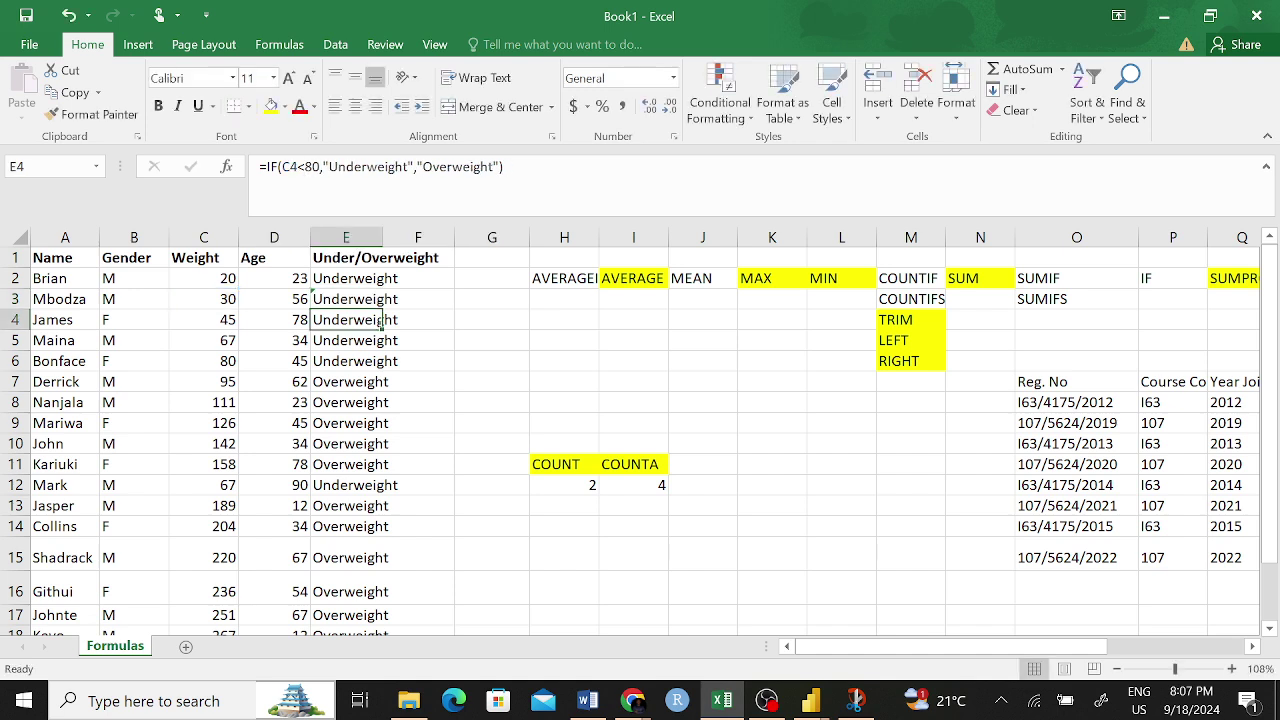
- Copy the corrected <=80 formula from E3 up into E2
{"action": "left_click", "coordinate": [354, 300]}
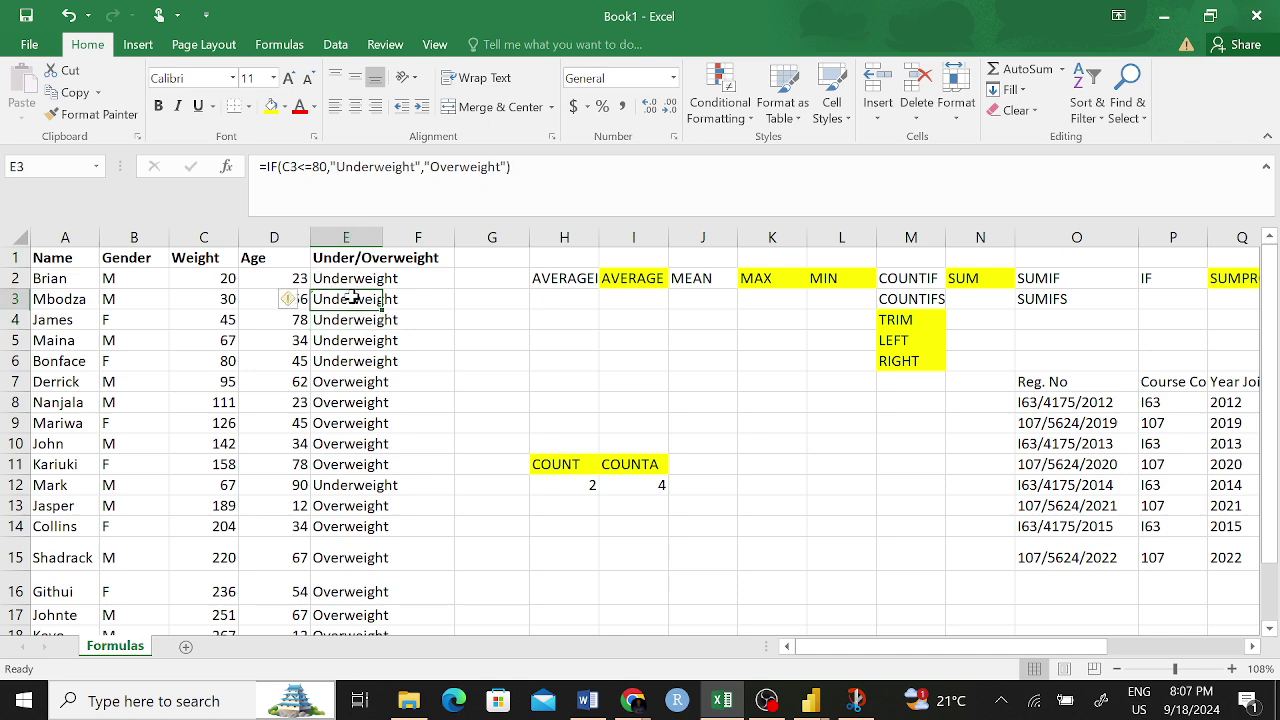
{"action": "left_click", "coordinate": [388, 308]}
{"action": "mouse_move", "coordinate": [388, 308]}
{"action": "left_mouse_down"}
{"action": "mouse_move", "coordinate": [345, 282]}
{"action": "mouse_move", "coordinate": [386, 322]}
{"action": "left_mouse_up"}
{"action": "left_click", "coordinate": [398, 332]}
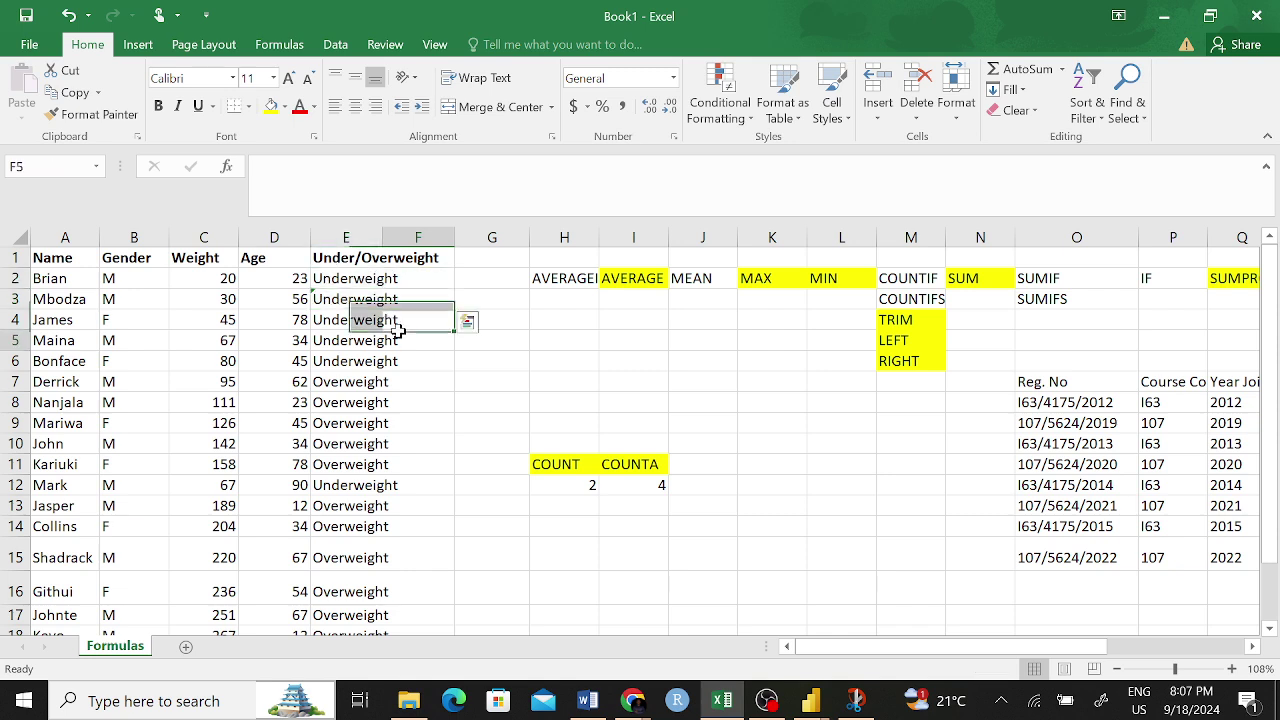
{"action": "left_click", "coordinate": [365, 280]}
{"action": "left_click", "coordinate": [357, 306]}
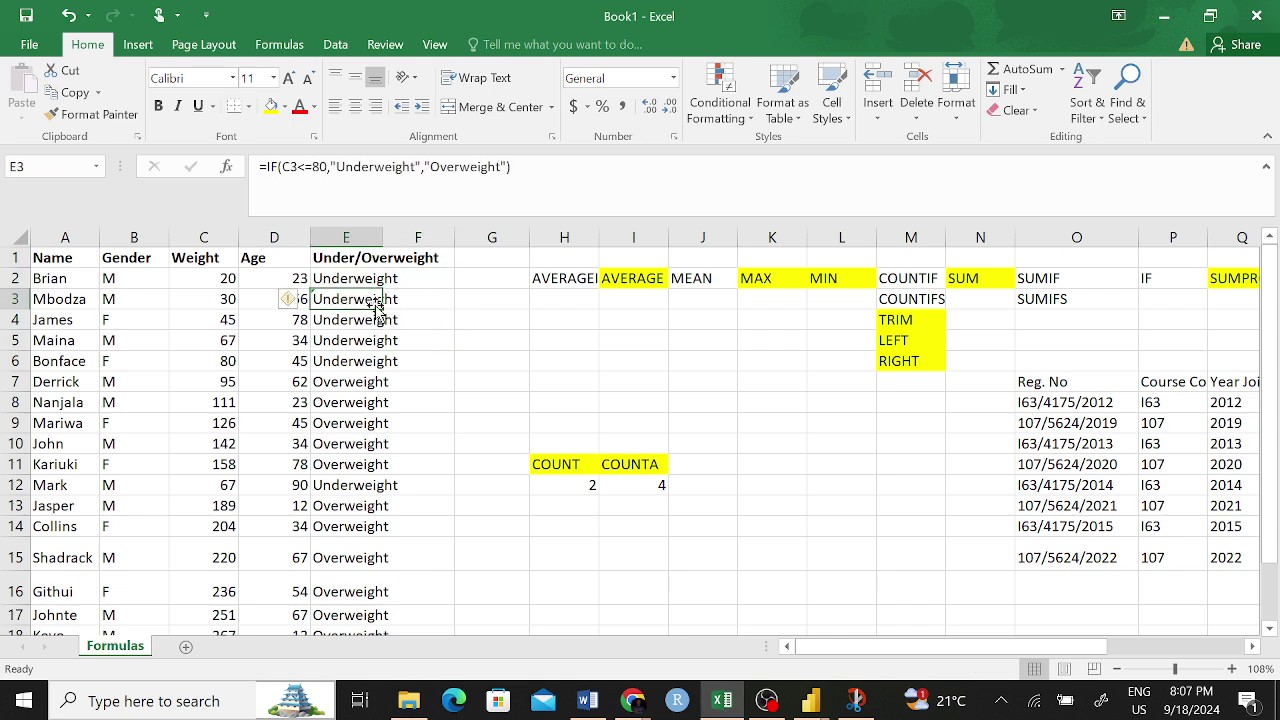
{"action": "left_click_drag", "start_coordinate": [384, 310], "coordinate": [372, 275]}
{"action": "left_click", "coordinate": [416, 302]}
- Refill the corrected IF formula from E2 down to E19
{"action": "left_click", "coordinate": [360, 283]}
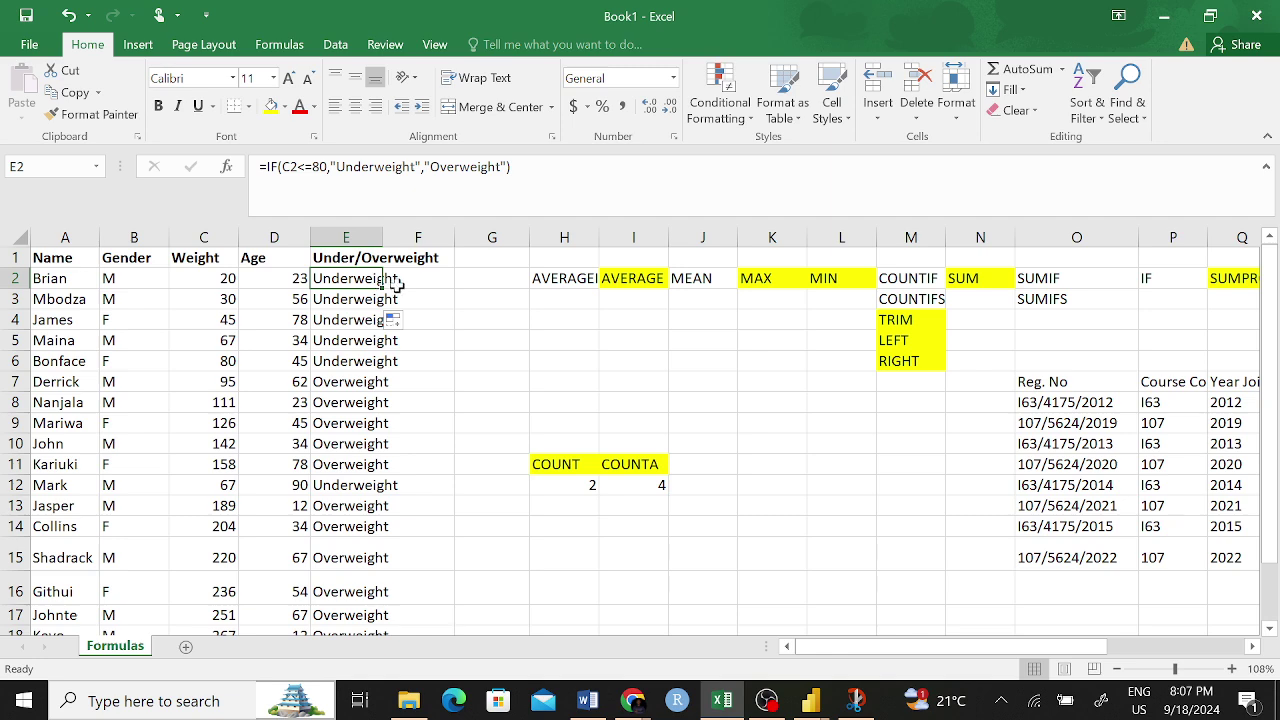
{"action": "left_click_drag", "start_coordinate": [383, 289], "coordinate": [387, 603]}
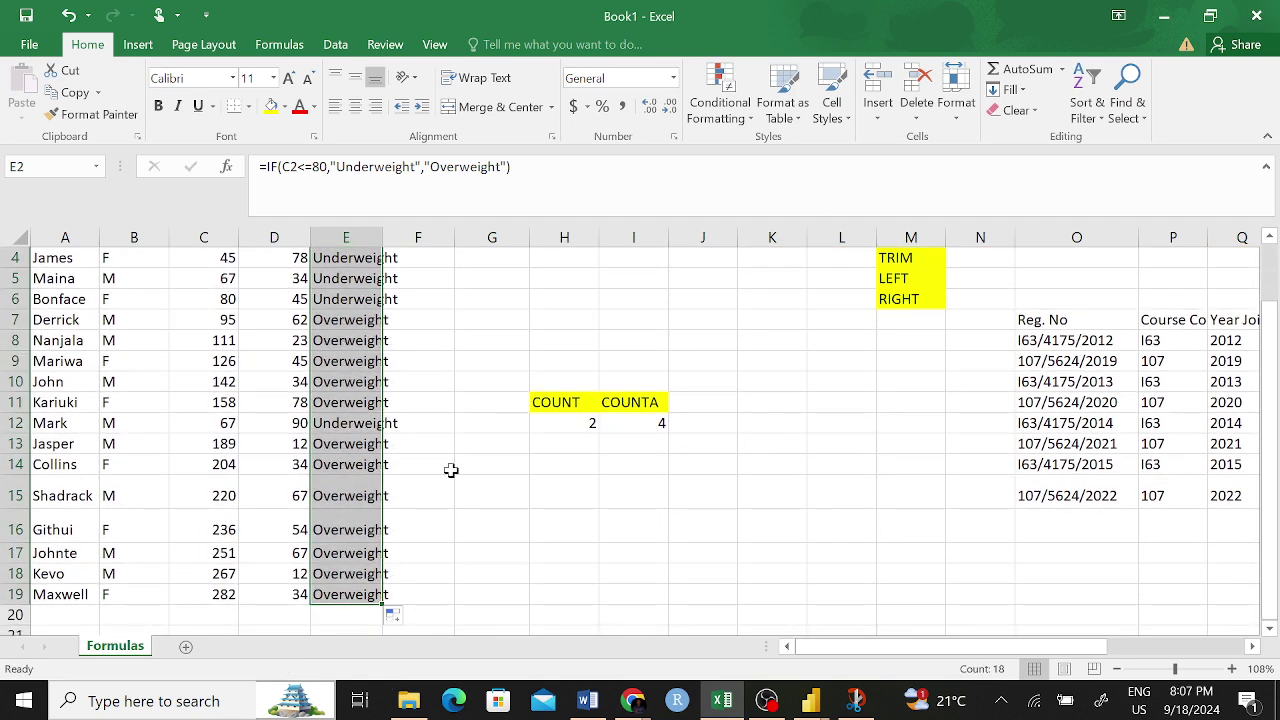
{"action": "scroll", "coordinate": [440, 408], "scroll_direction": "up", "scroll_amount": 1}
{"action": "scroll", "coordinate": [452, 405], "scroll_direction": "down", "scroll_amount": 1}
{"action": "left_click", "coordinate": [452, 405]}
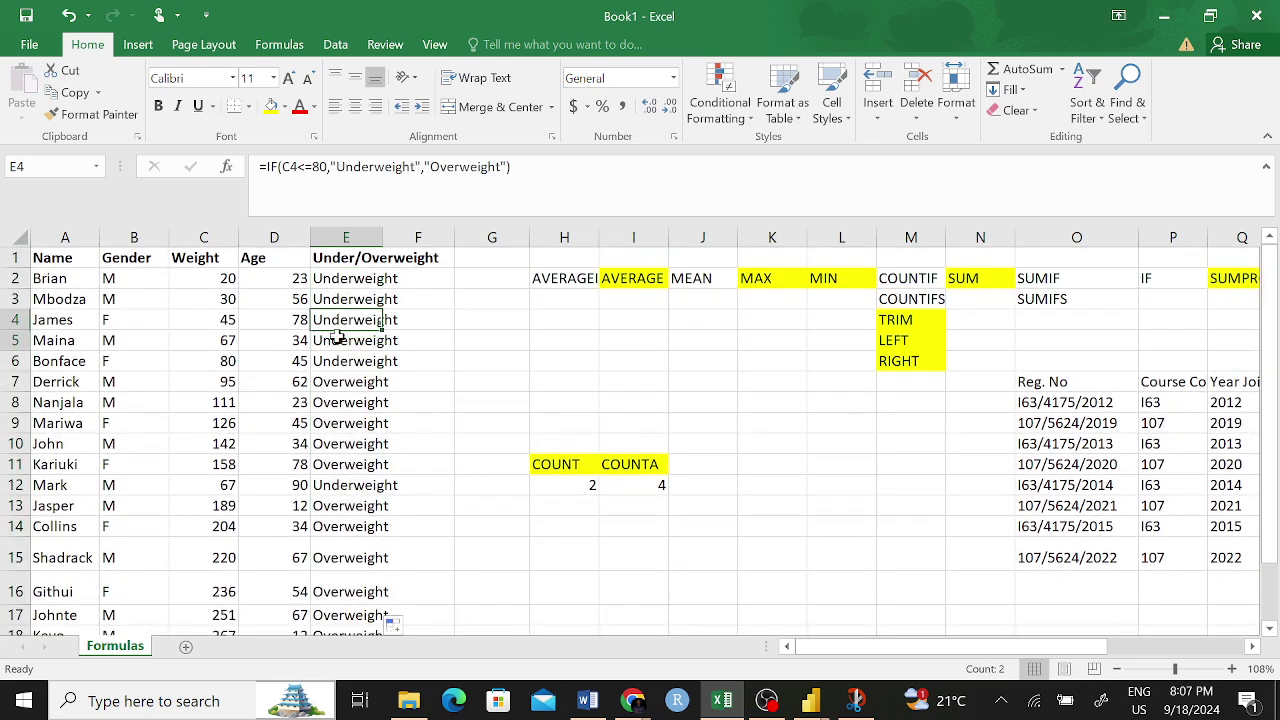
{"action": "left_click_drag", "start_coordinate": [371, 319], "coordinate": [397, 363]}
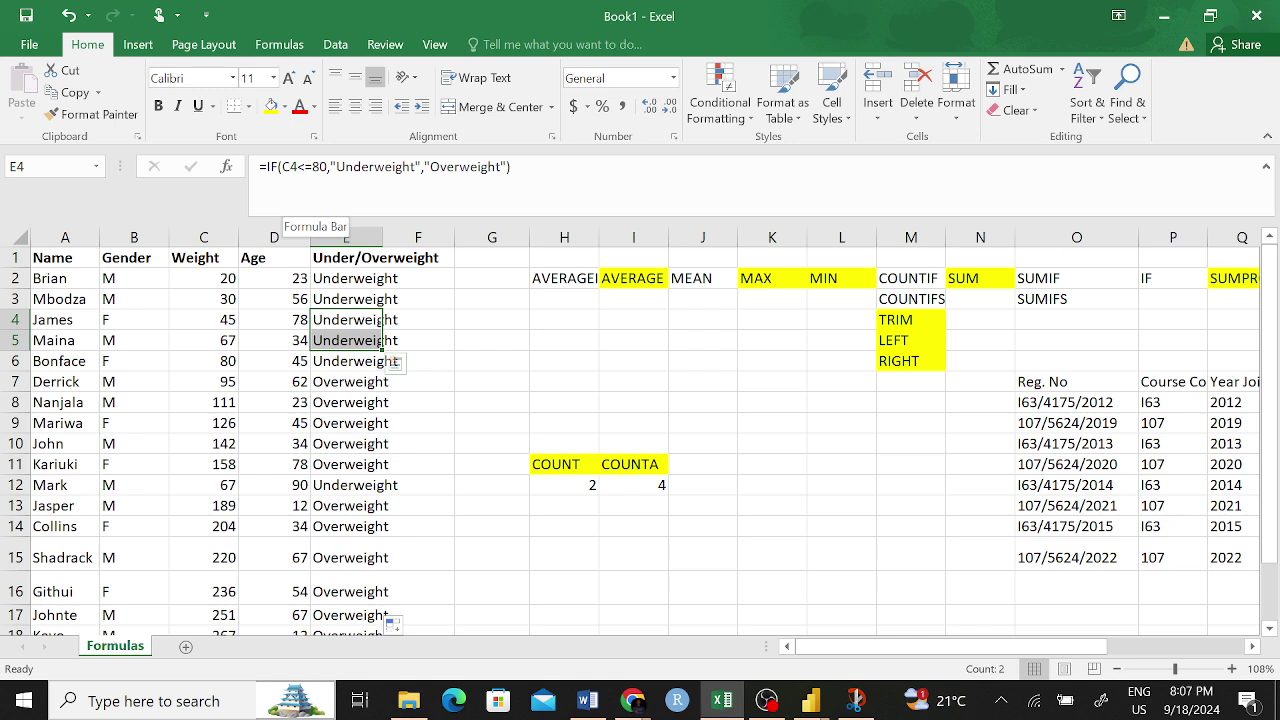
{"action": "left_click", "coordinate": [390, 167]}
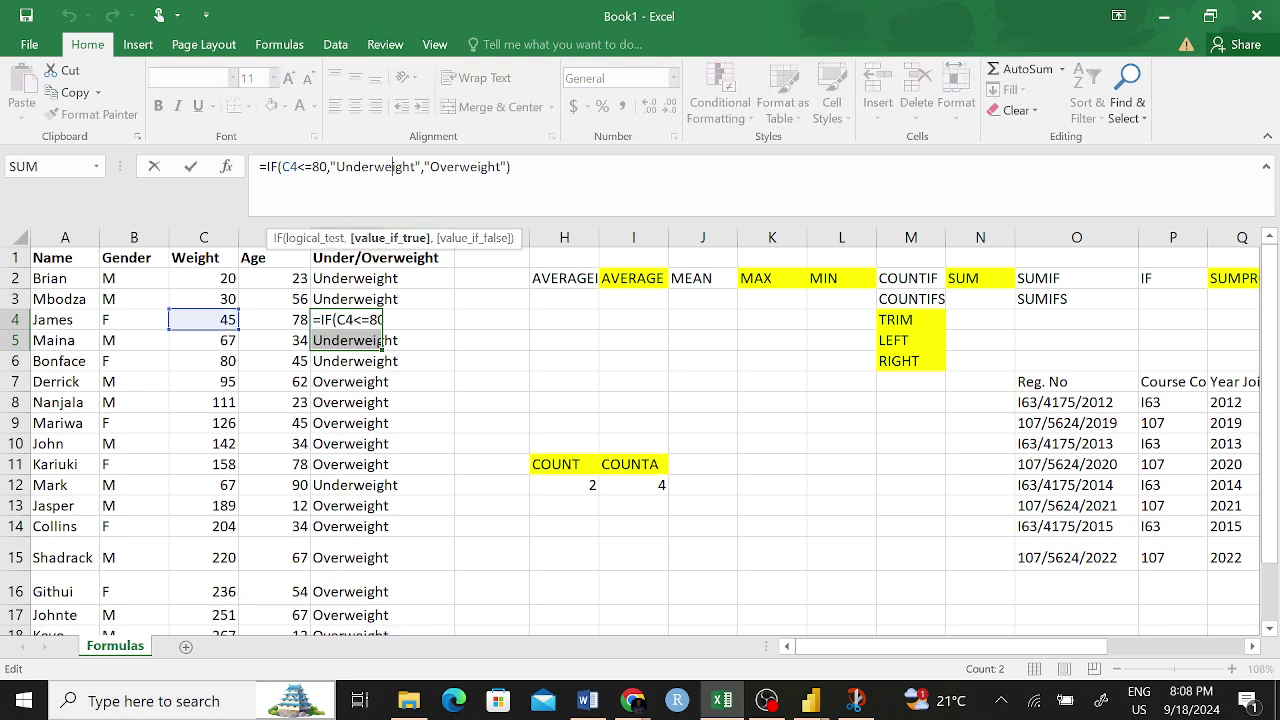
{"action": "left_click", "coordinate": [455, 167]}
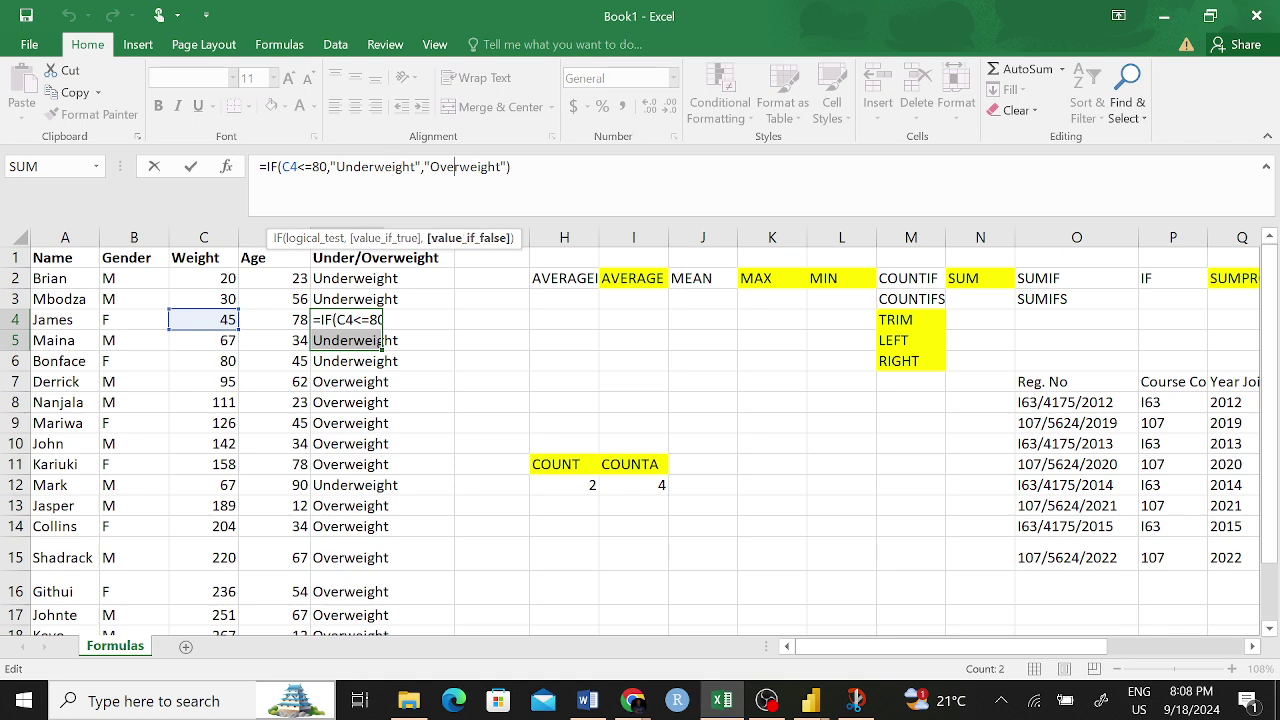
{"action": "left_click", "coordinate": [356, 405]}
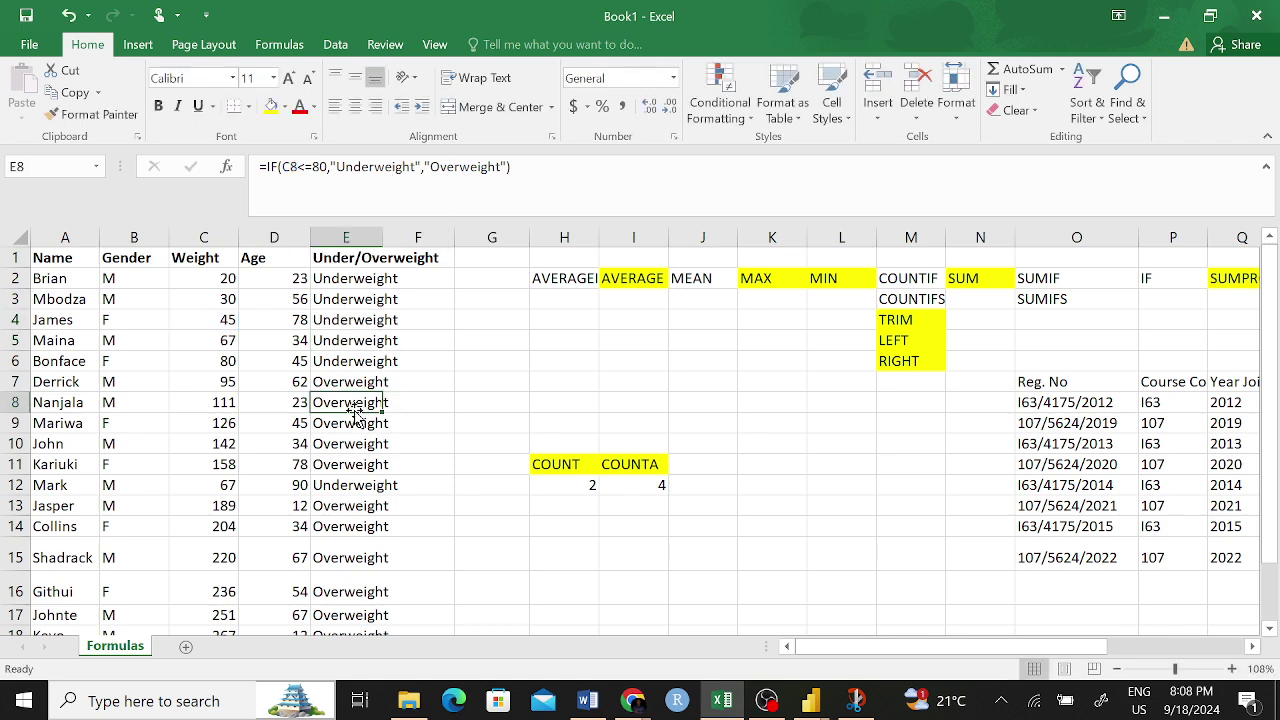
{"action": "scroll", "coordinate": [337, 418], "scroll_direction": "down", "scroll_amount": 1}
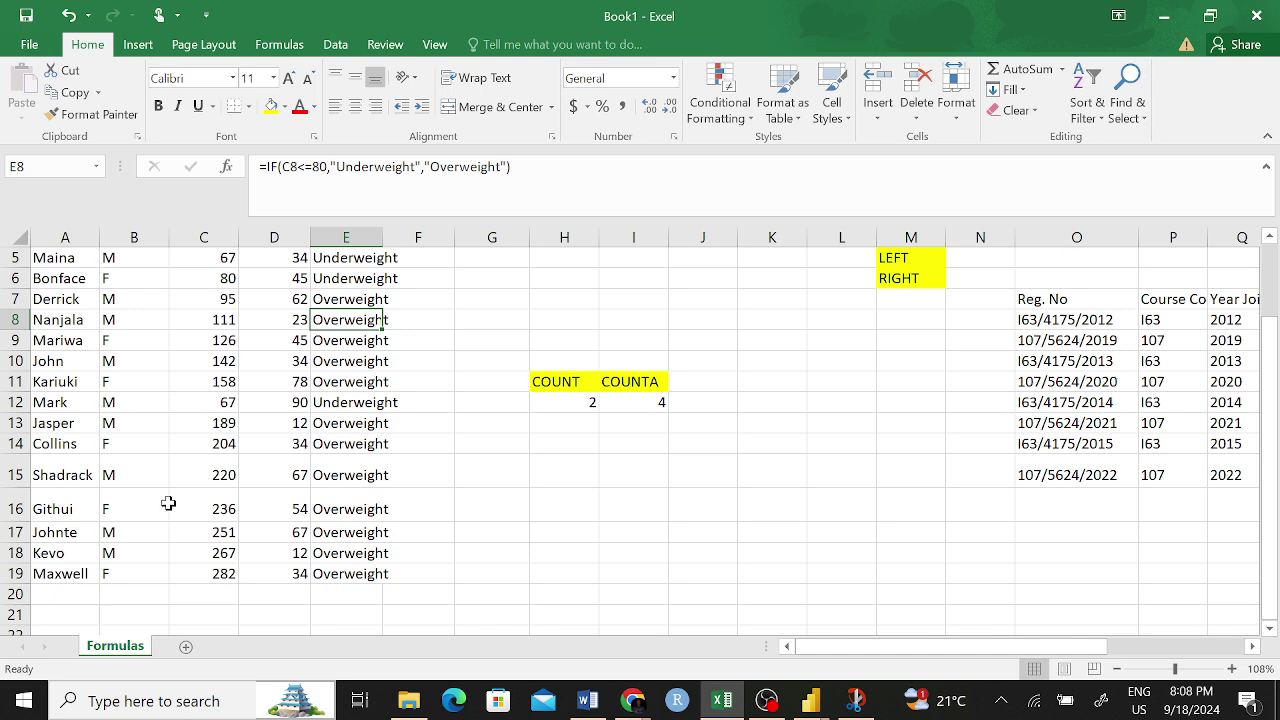
{"action": "scroll", "coordinate": [90, 410], "scroll_direction": "up", "scroll_amount": 1}
{"action": "left_click", "coordinate": [76, 384]}
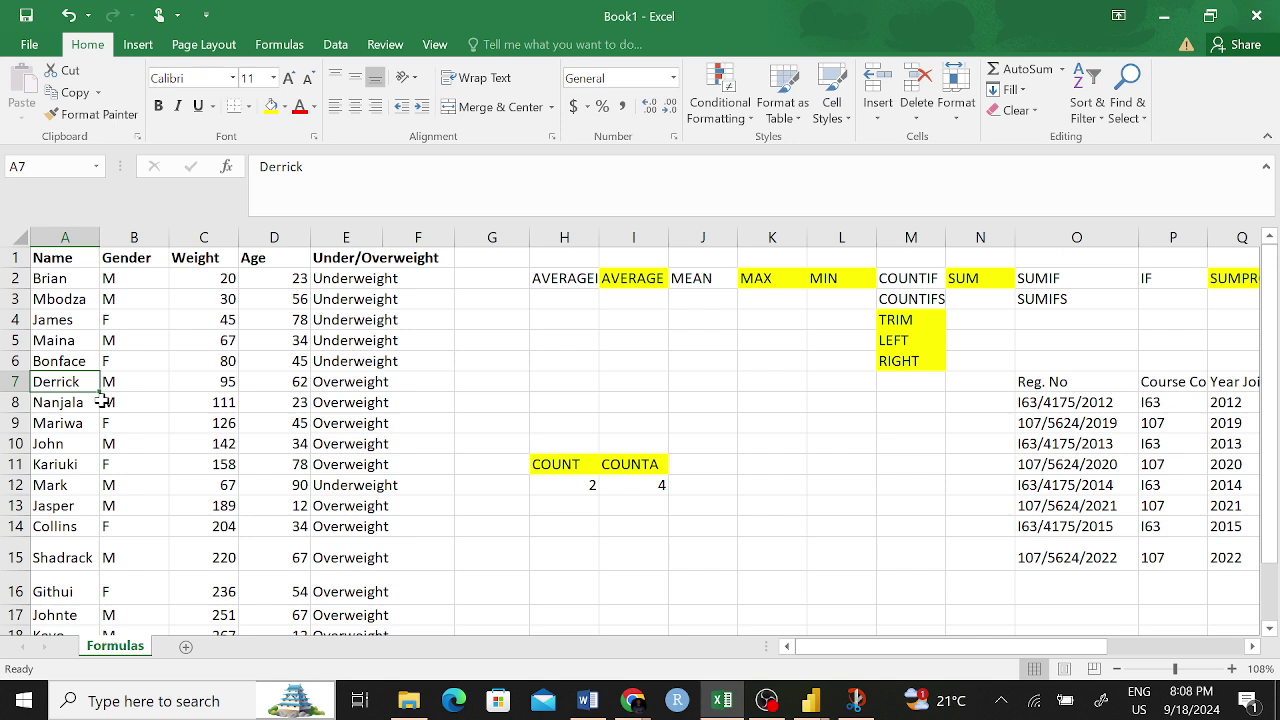
{"action": "left_click", "coordinate": [218, 383]}
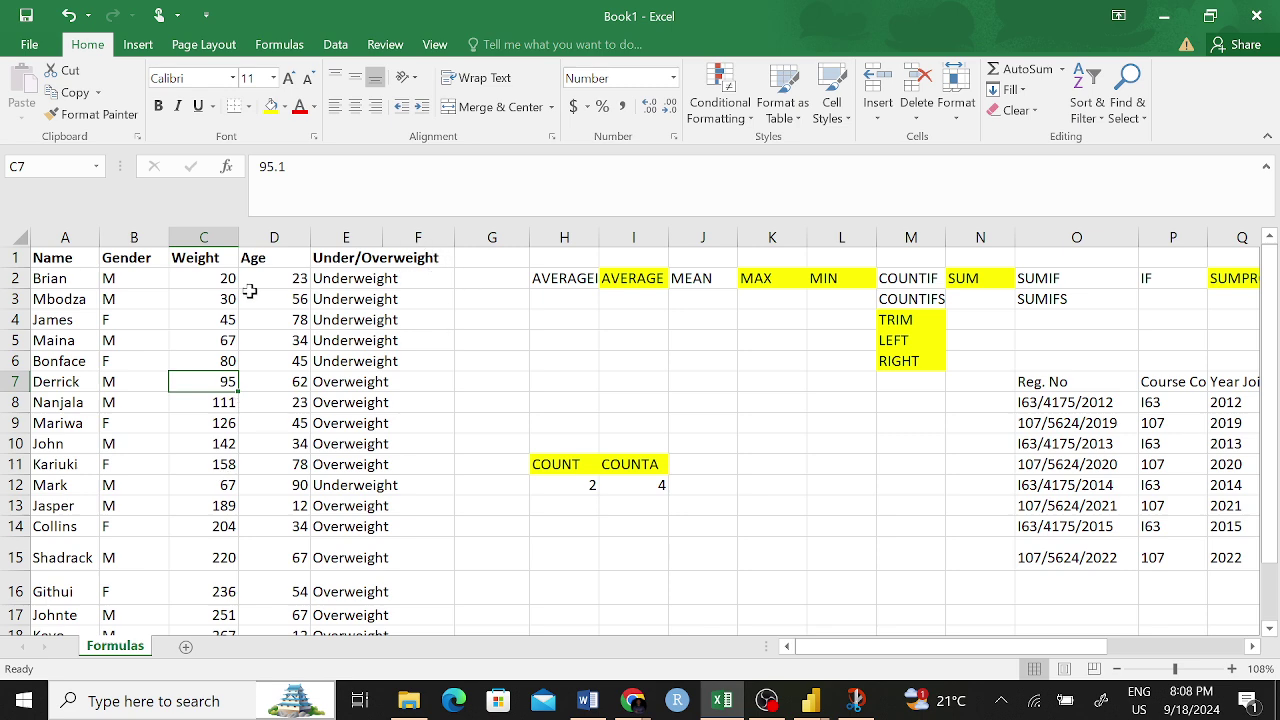
{"action": "left_click", "coordinate": [258, 260]}
{"action": "left_click", "coordinate": [412, 262]}
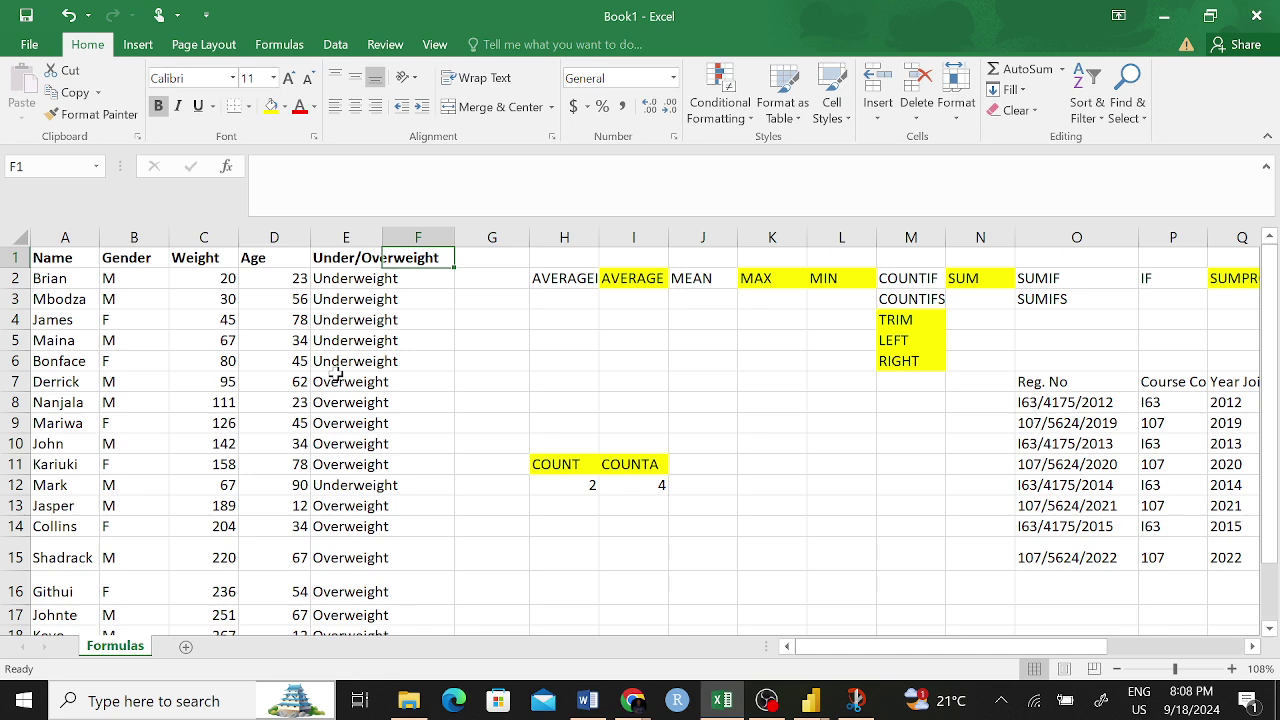
{"action": "scroll", "coordinate": [914, 480], "scroll_direction": "right", "scroll_amount": 5}
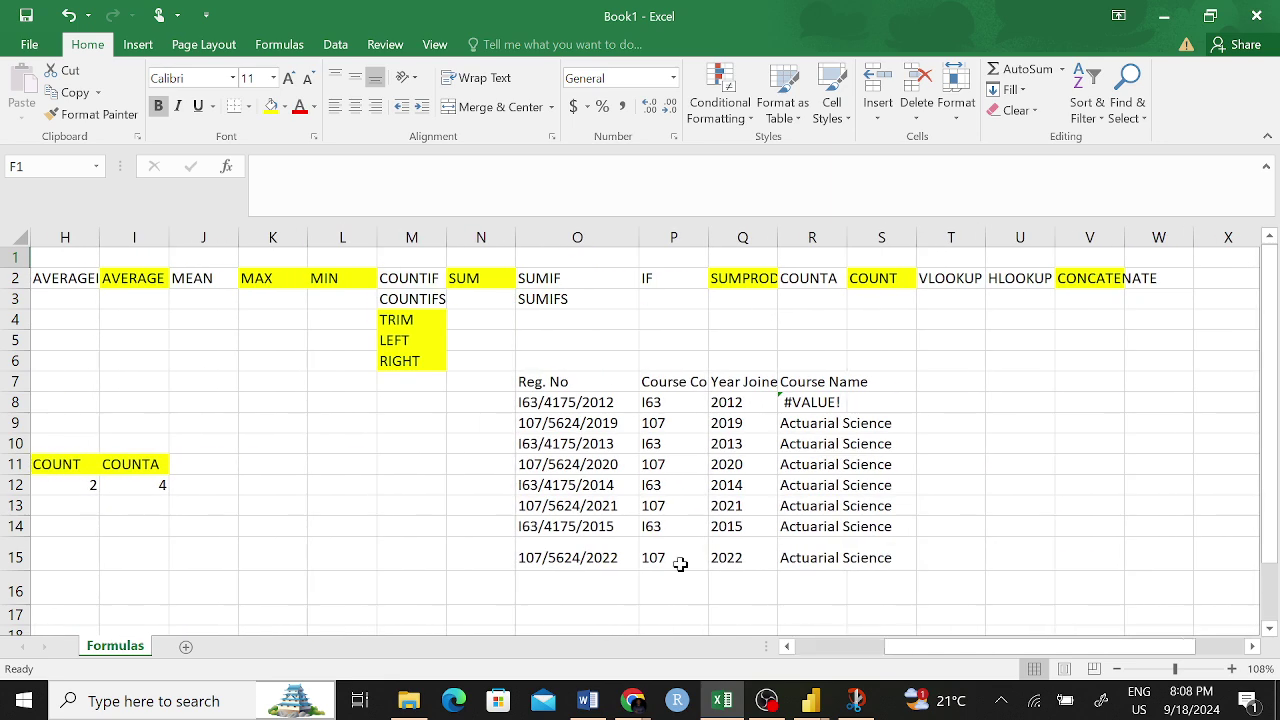
{"action": "scroll", "coordinate": [680, 565], "scroll_direction": "down", "scroll_amount": 1}
{"action": "left_click", "coordinate": [815, 382]}
{"action": "left_click", "coordinate": [531, 378]}
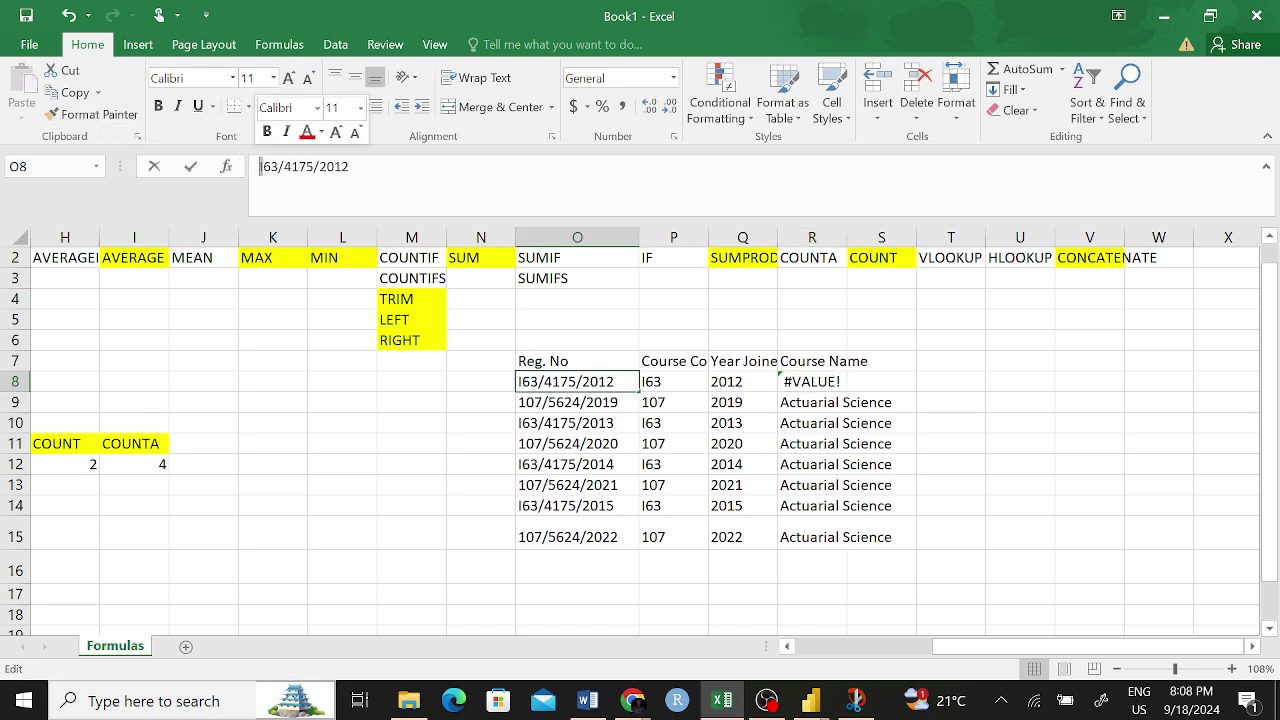
{"action": "left_click", "coordinate": [370, 508]}
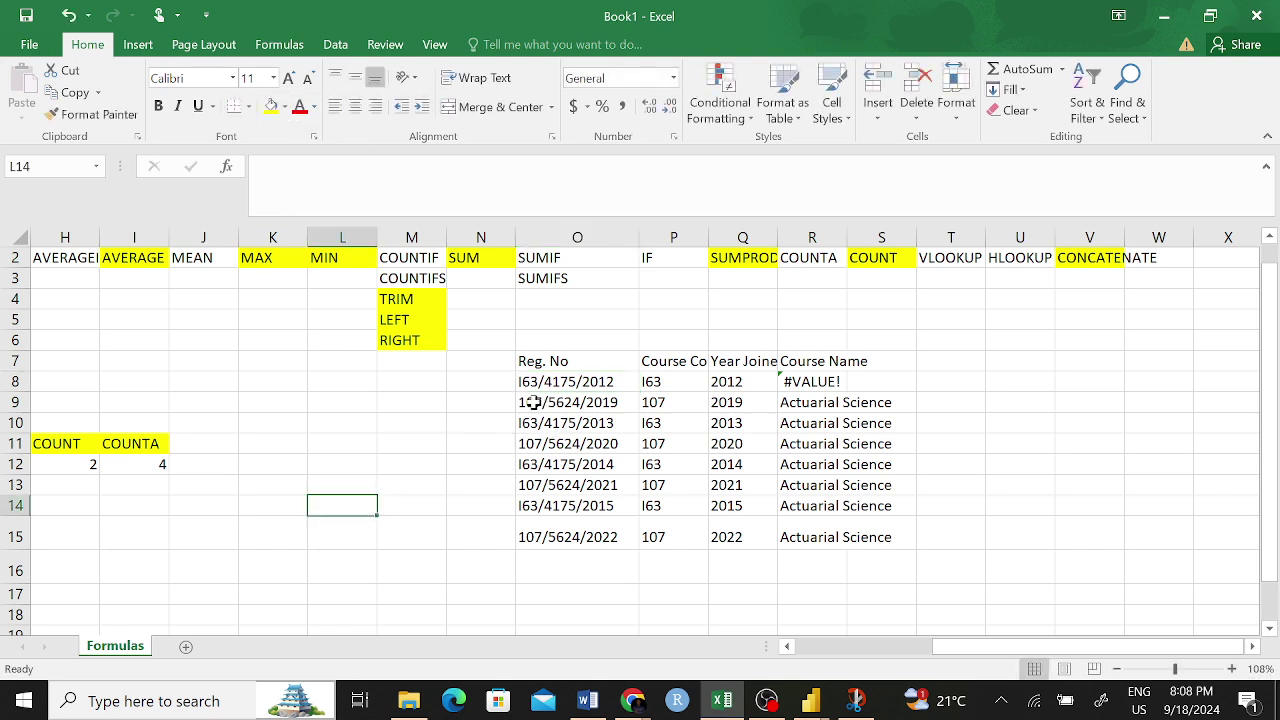
{"action": "left_click", "coordinate": [537, 403]}
{"action": "scroll", "coordinate": [478, 510], "scroll_direction": "left", "scroll_amount": 1}
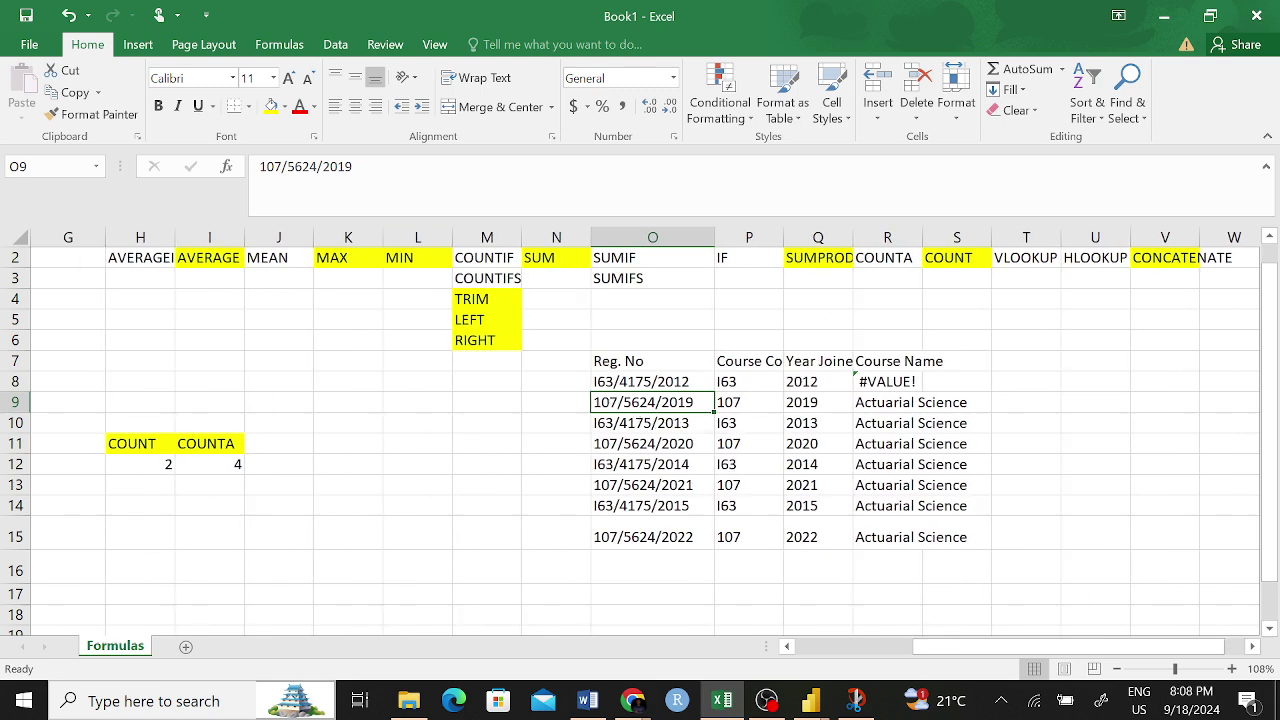
{"action": "left_click", "coordinate": [259, 166]}
{"action": "key", "text": "Delete"}
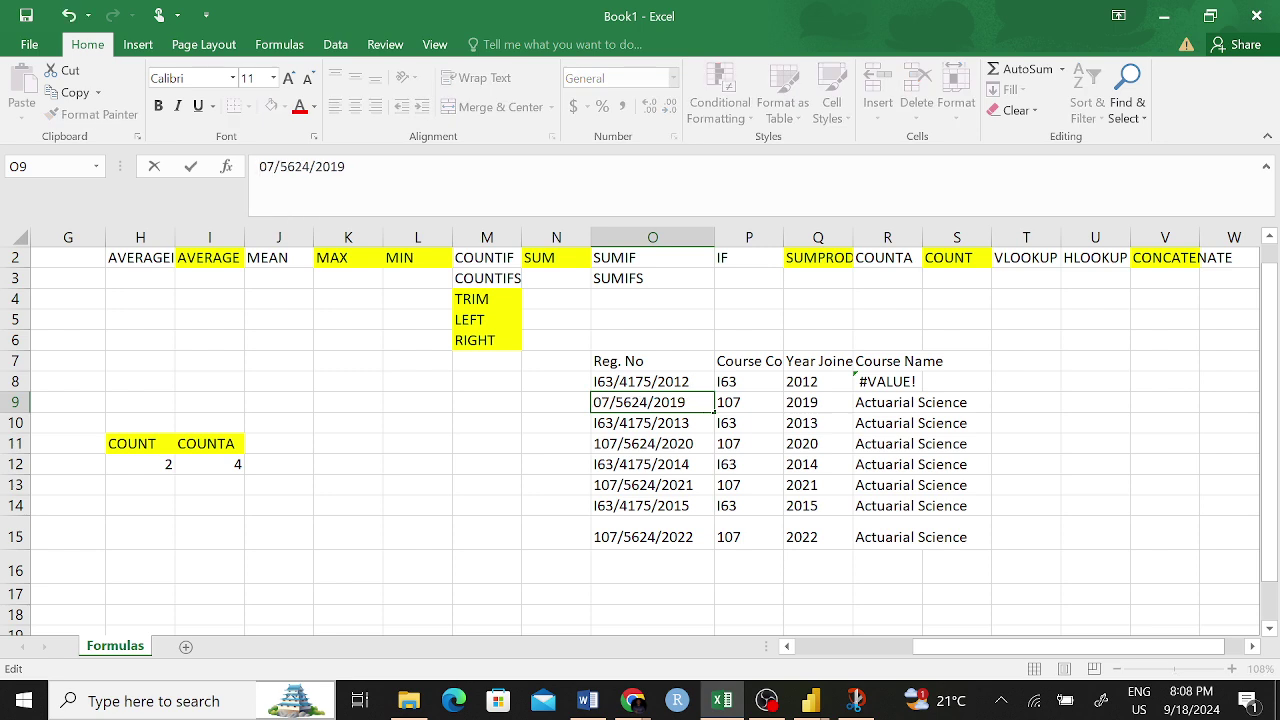
{"action": "type", "text": "I"}
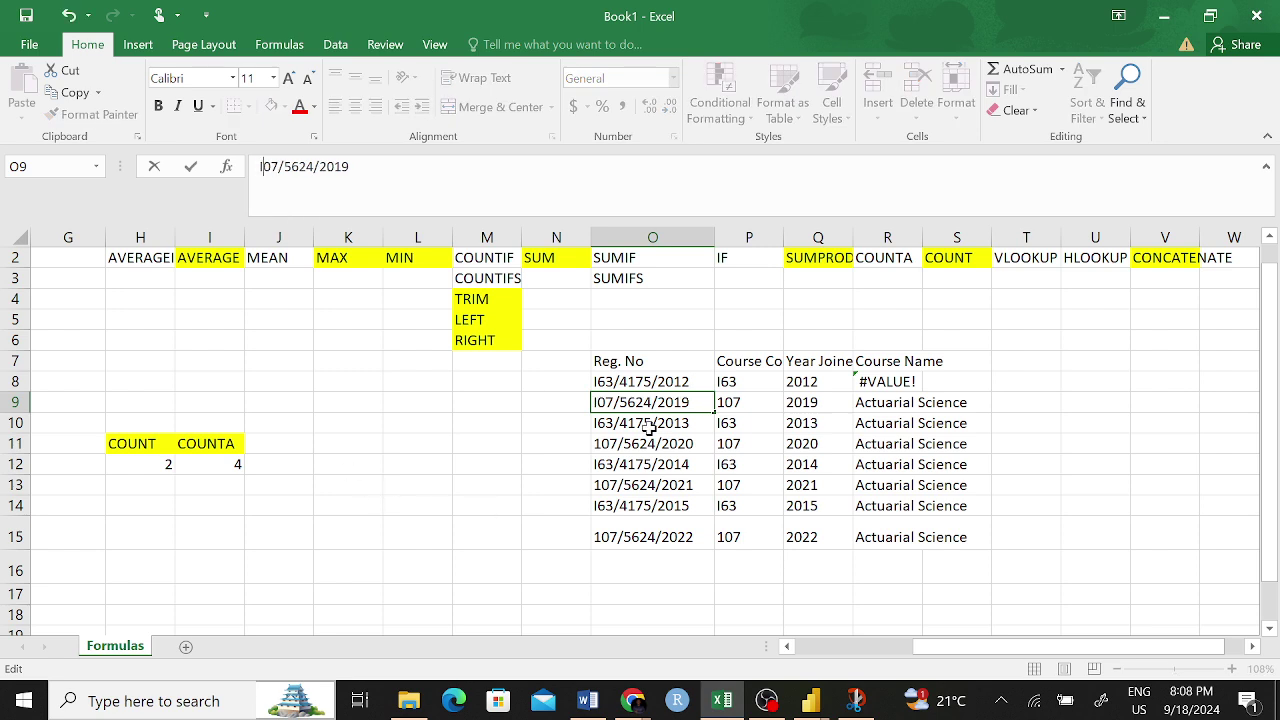
{"action": "left_click", "coordinate": [608, 446]}
{"action": "left_click", "coordinate": [634, 402]}
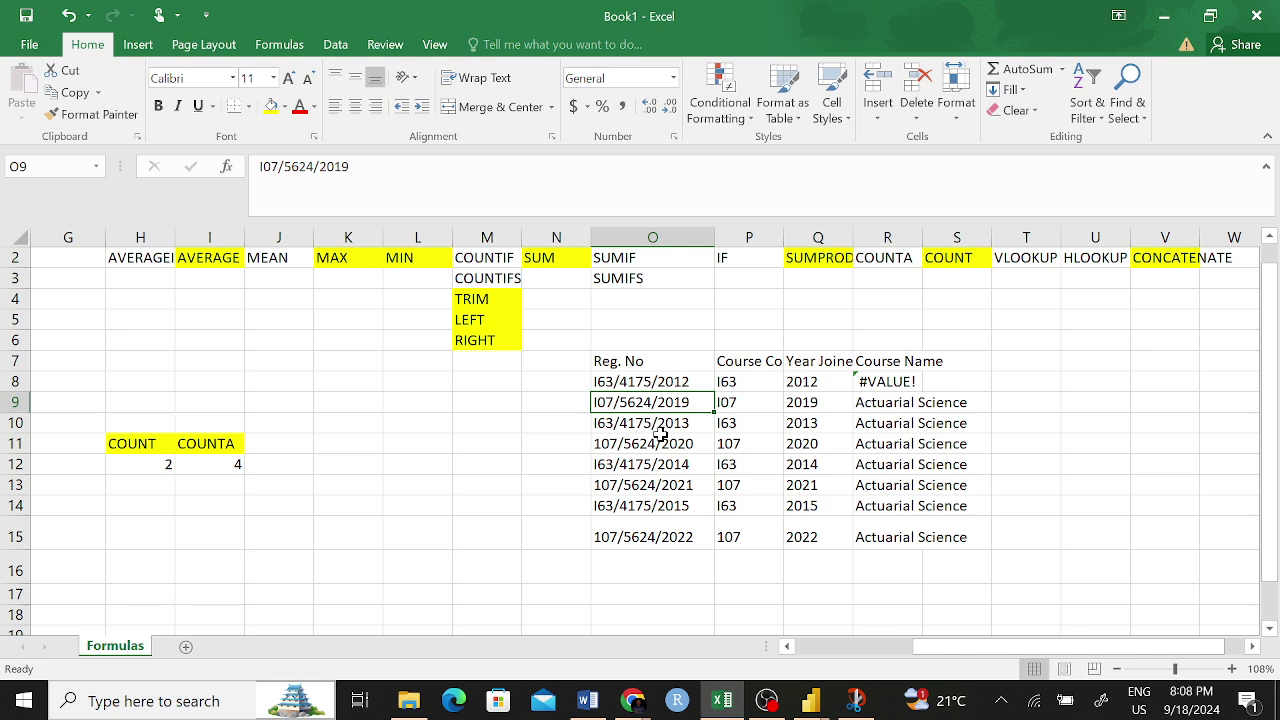
{"action": "key", "text": "ctrl+c"}
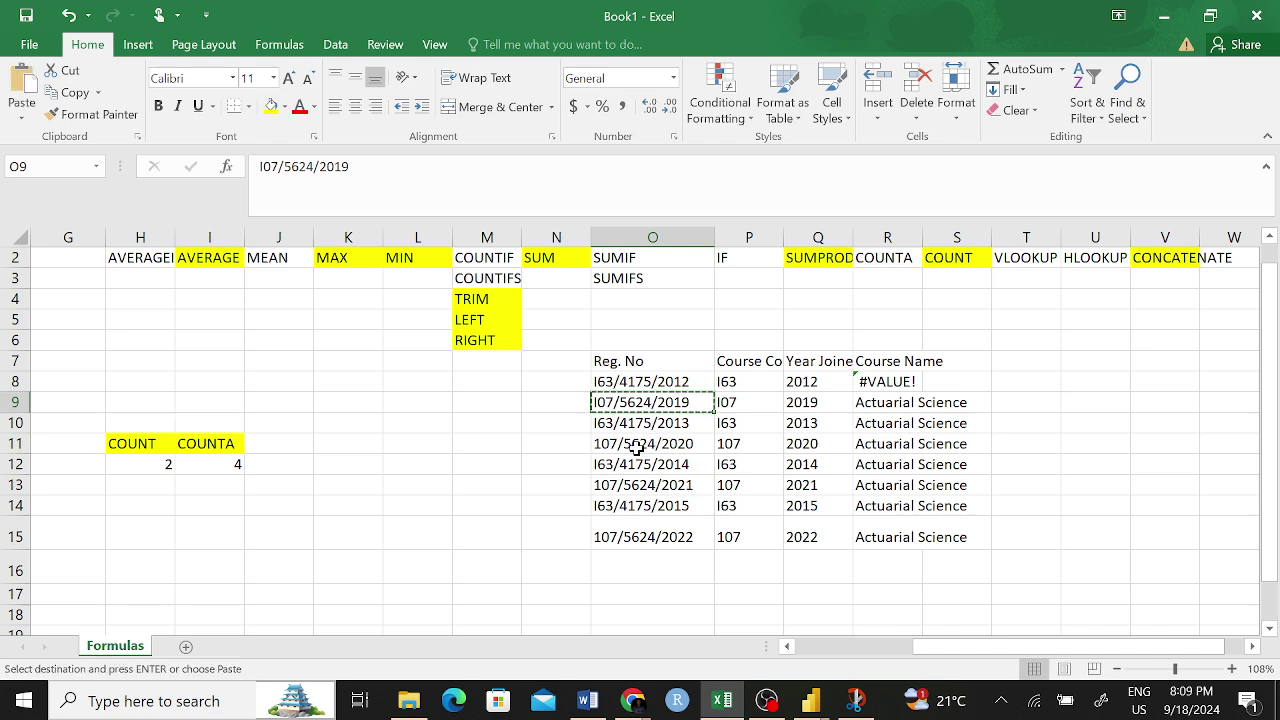
{"action": "left_click", "coordinate": [636, 449]}
{"action": "key", "text": "ctrl+v"}
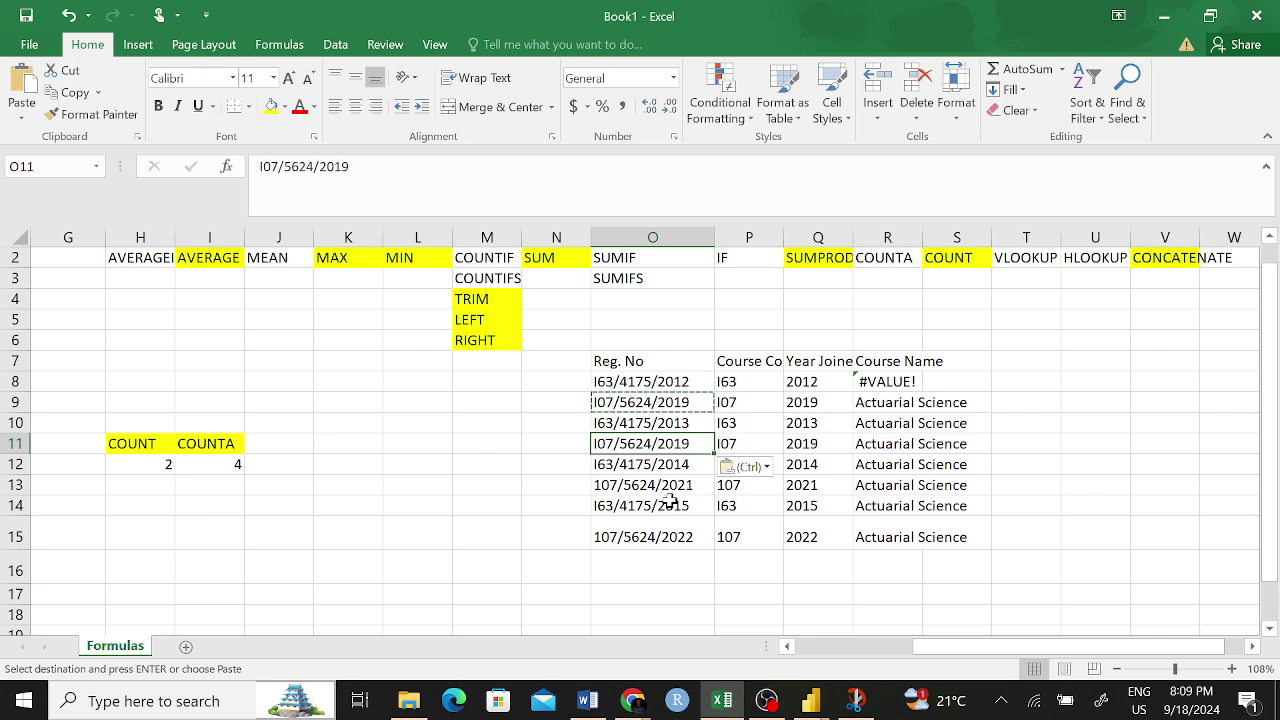
{"action": "left_click", "coordinate": [632, 486]}
{"action": "key", "text": "ctrl+v"}
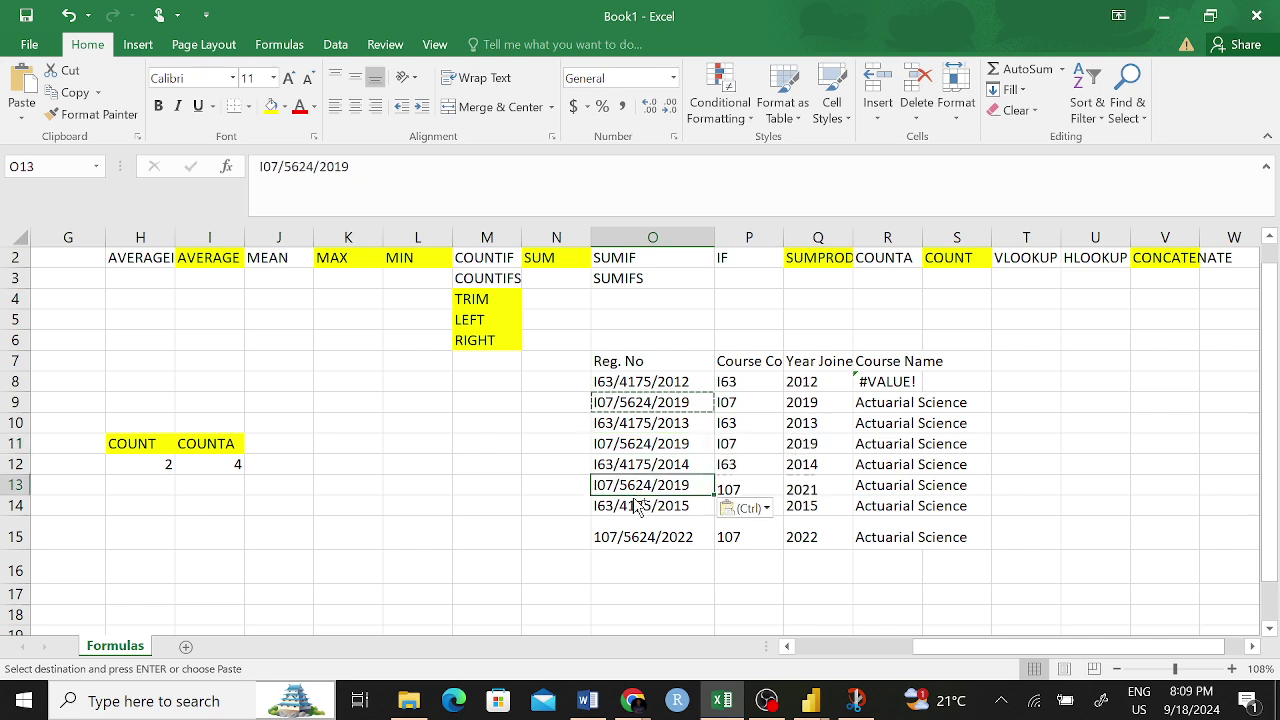
{"action": "left_click", "coordinate": [630, 537]}
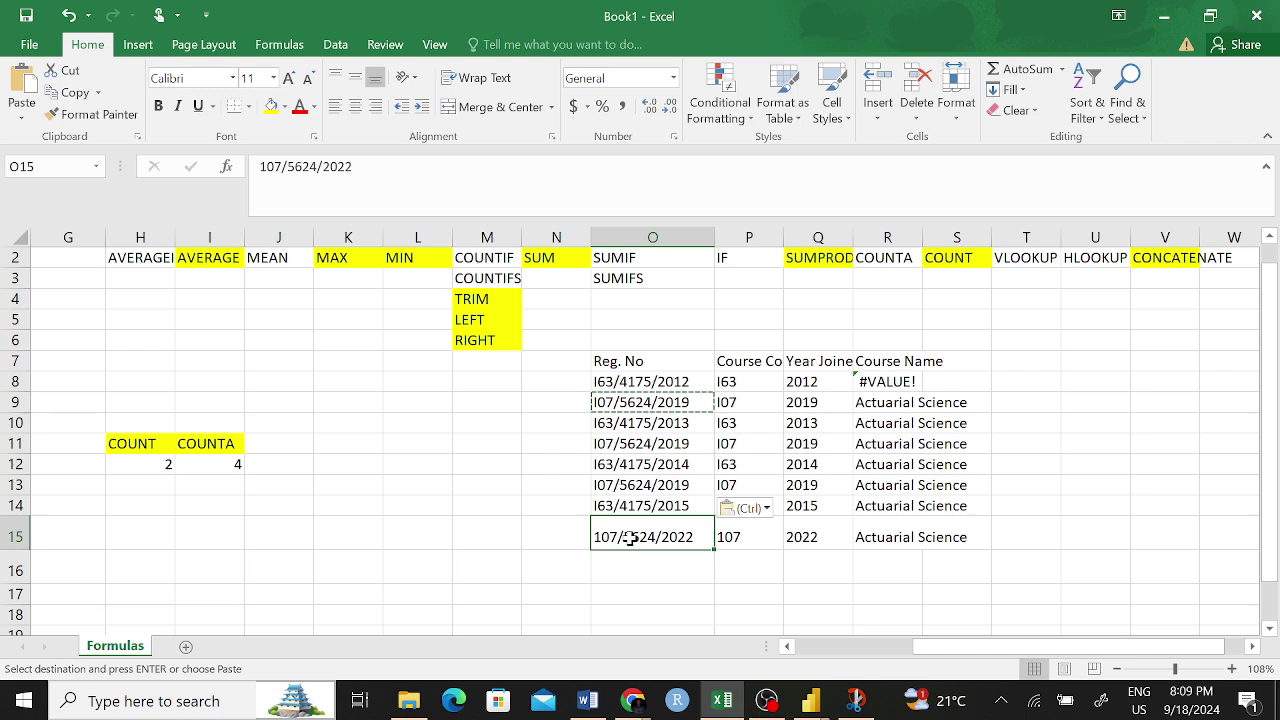
{"action": "key", "text": "ctrl+v"}
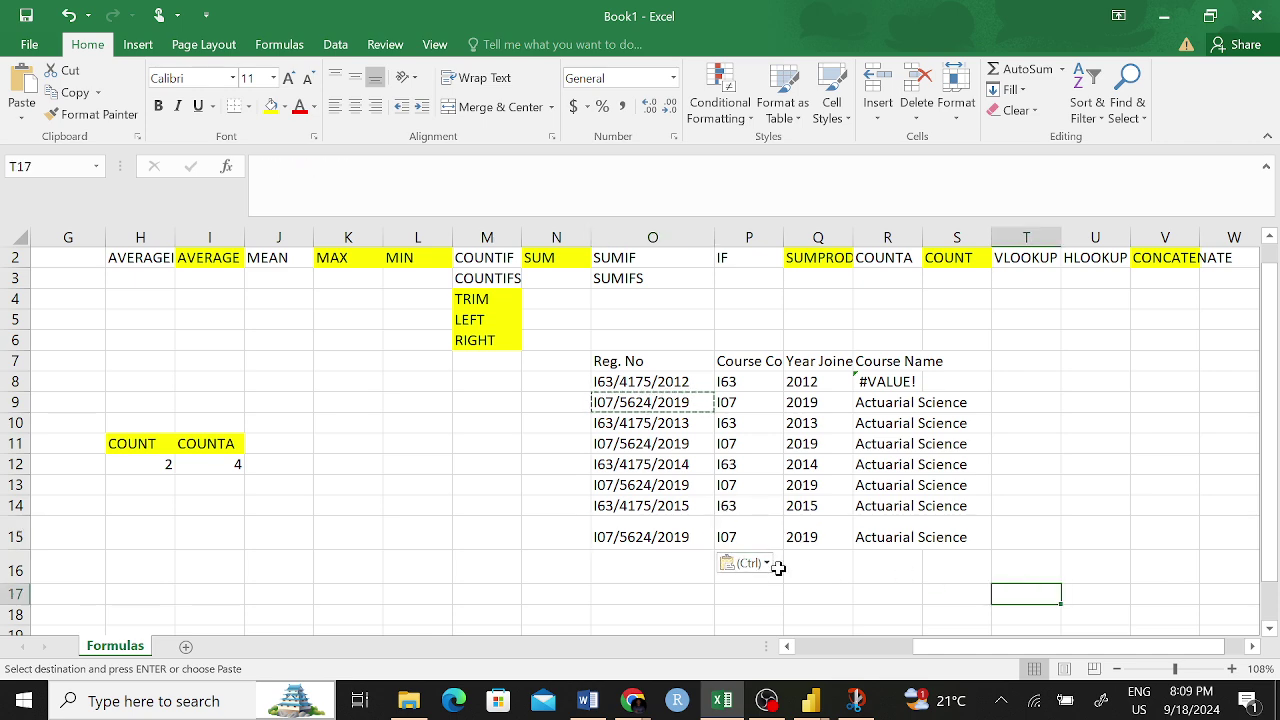
{"action": "scroll", "coordinate": [778, 557], "scroll_direction": "left", "scroll_amount": 3}
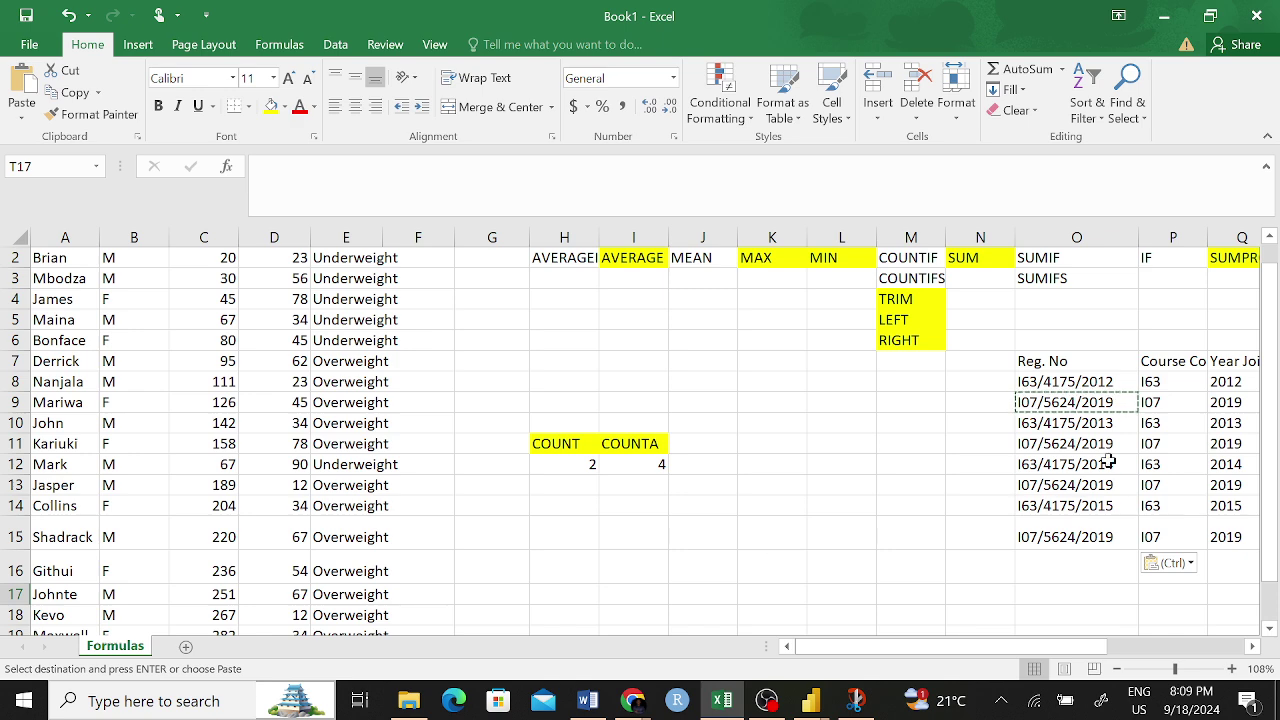
- Replace P8 with I63 in R8's formula, giving =IF(I63,"Statistics","Actuarial Science")
{"action": "scroll", "coordinate": [1148, 378], "scroll_direction": "right", "scroll_amount": 2}
{"action": "left_click", "coordinate": [1156, 386]}
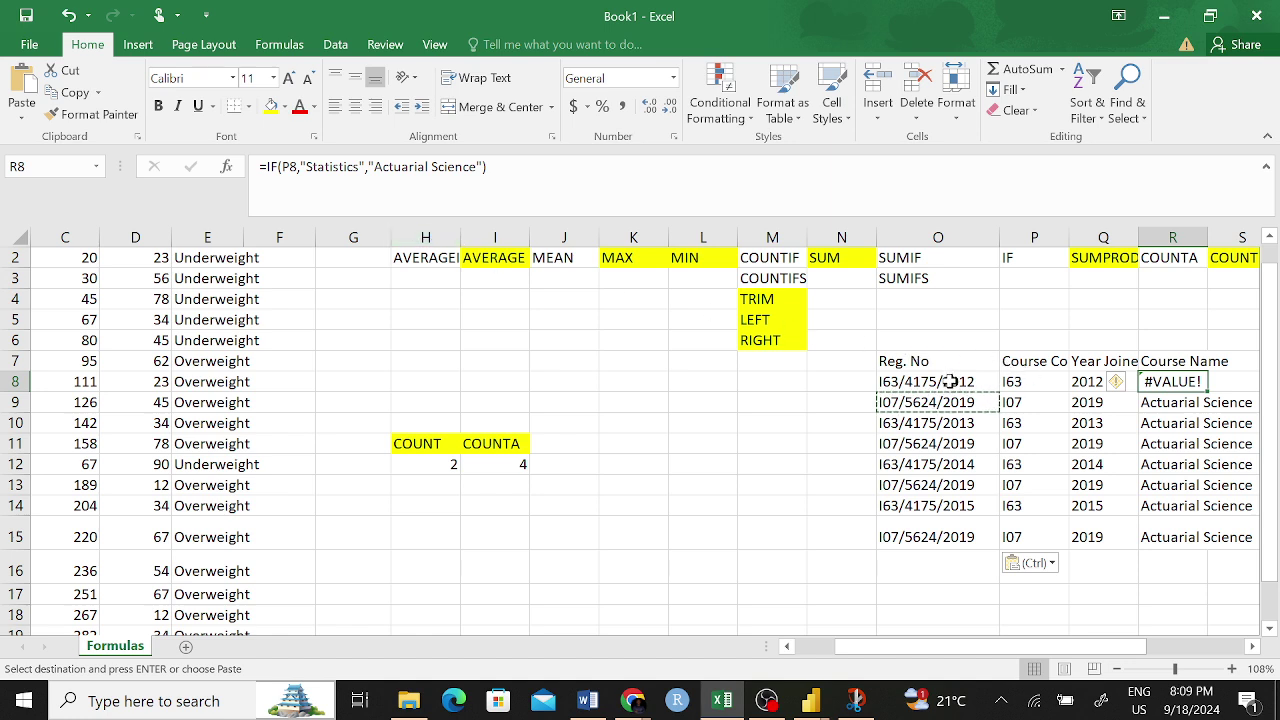
{"action": "left_click", "coordinate": [338, 166]}
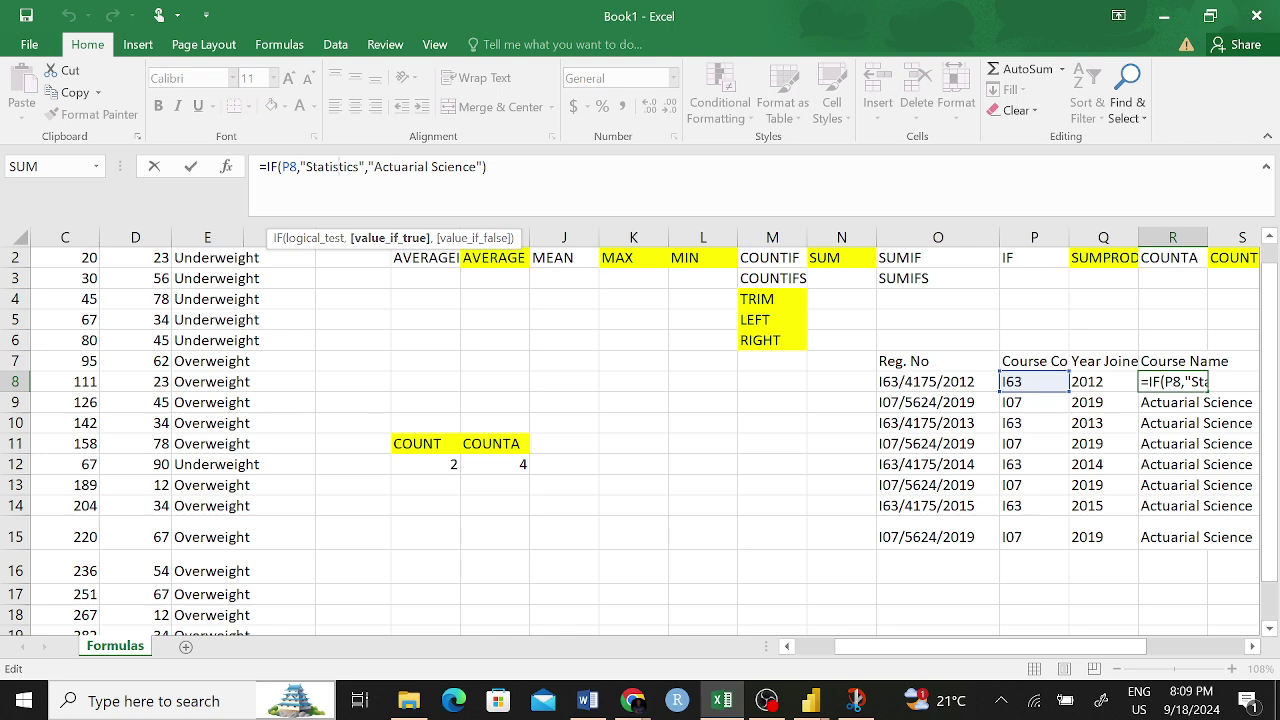
{"action": "left_click", "coordinate": [290, 167]}
{"action": "left_click_drag", "start_coordinate": [298, 167], "coordinate": [282, 167]}
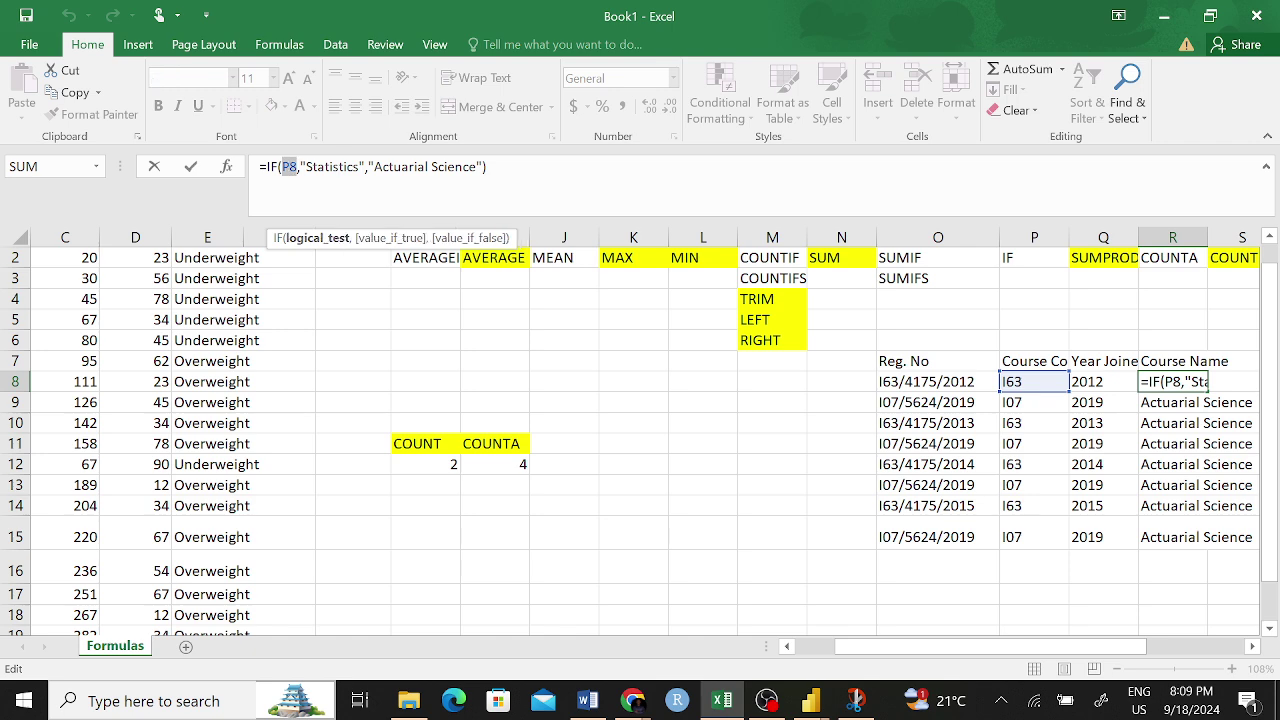
{"action": "left_click", "coordinate": [297, 167]}
{"action": "key", "text": "BackSpace"}
{"action": "key", "text": "BackSpace"}
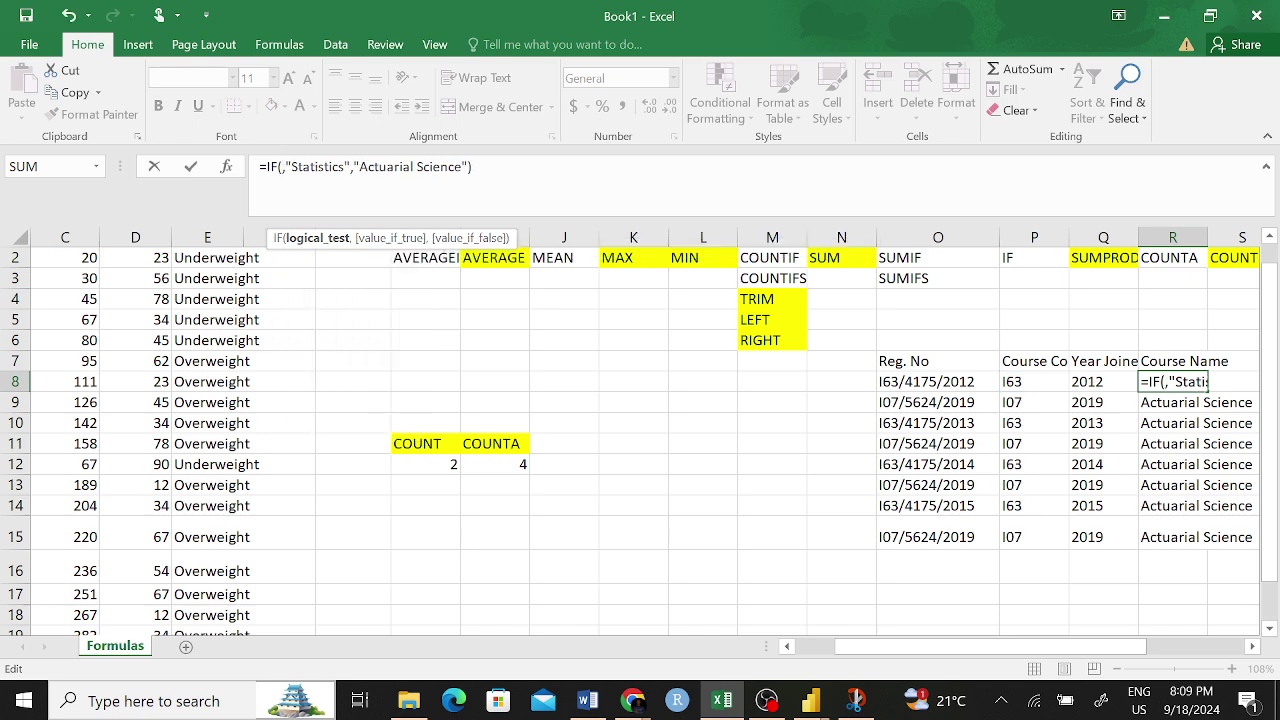
{"action": "type", "text": "I"}
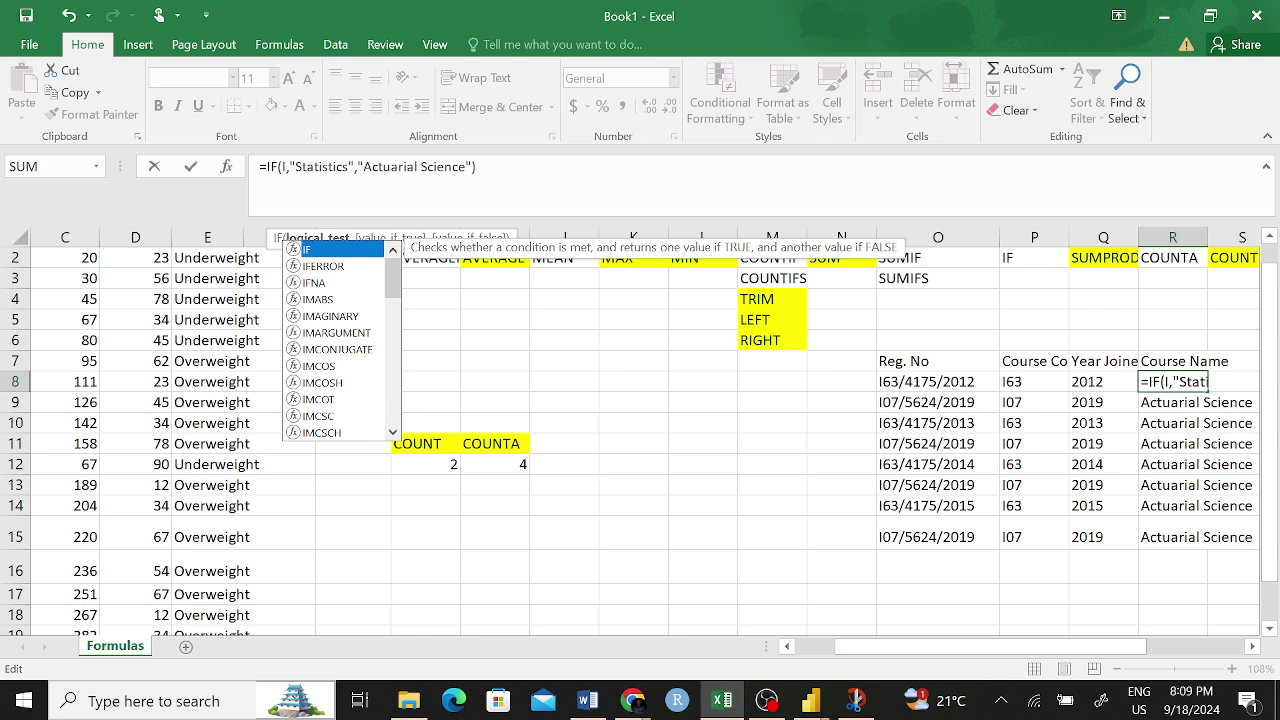
{"action": "type", "text": "63"}
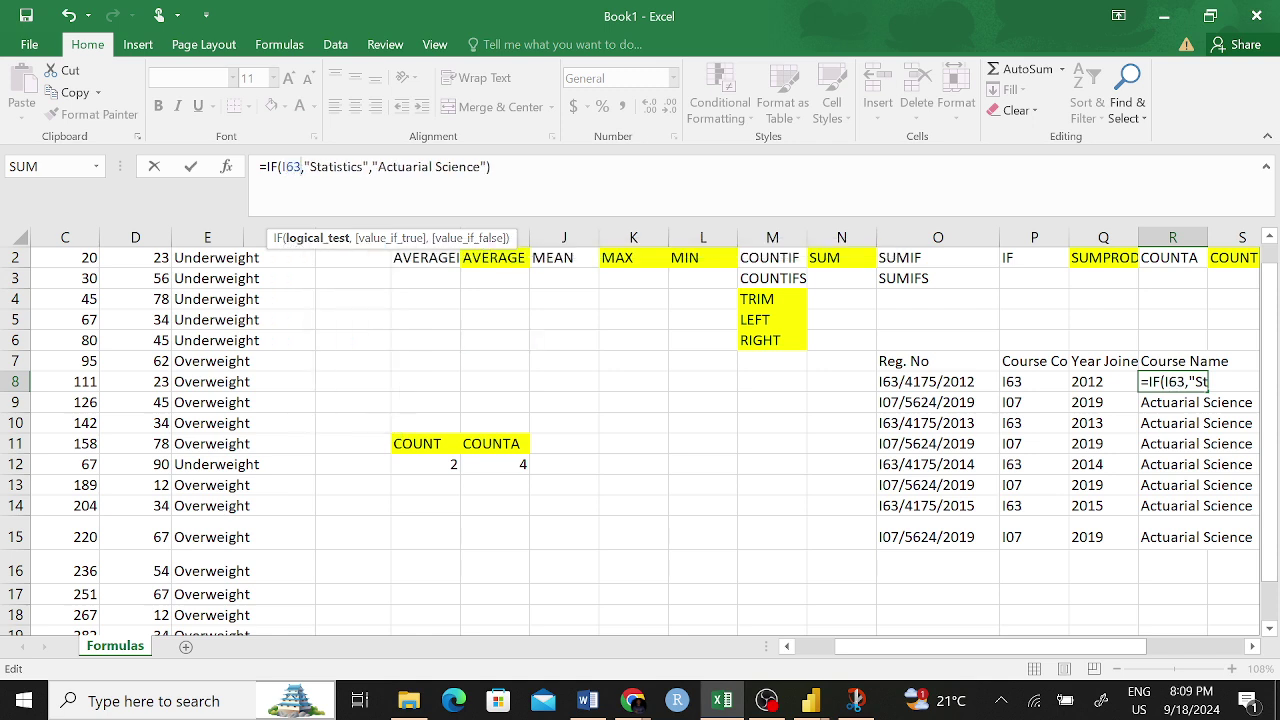
{"action": "key", "text": "Return"}
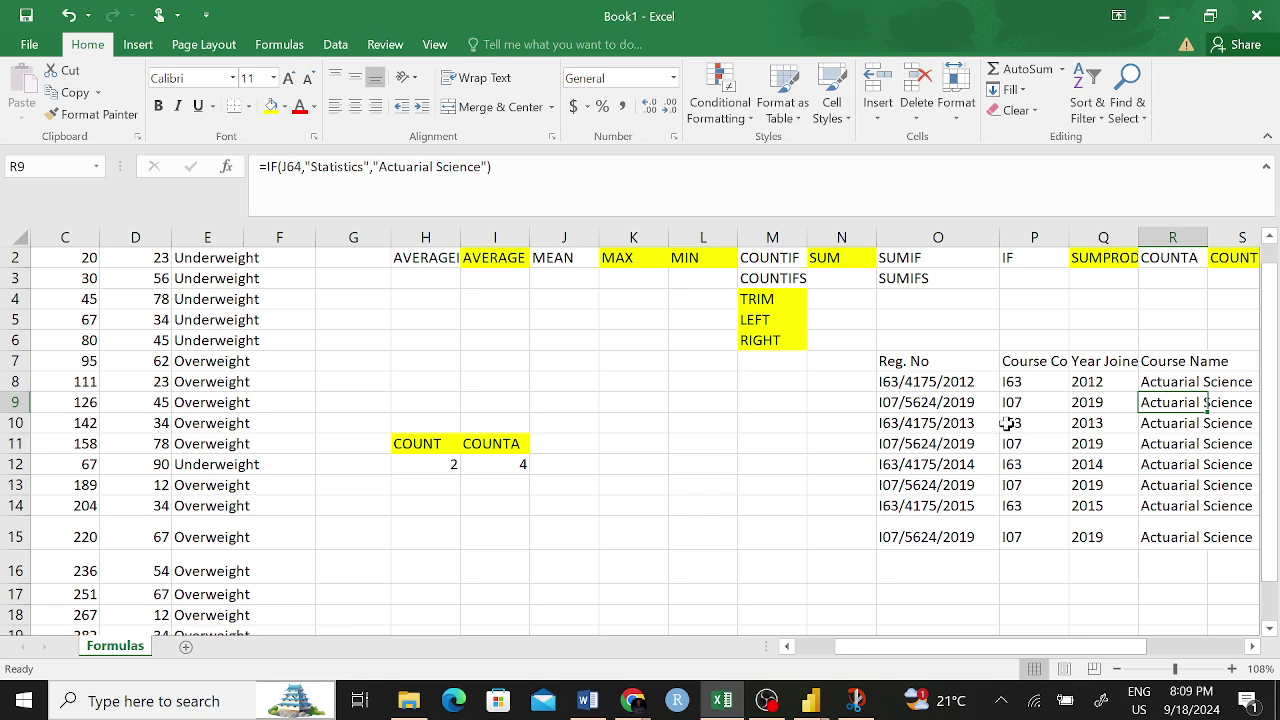
{"action": "left_click", "coordinate": [1164, 379]}
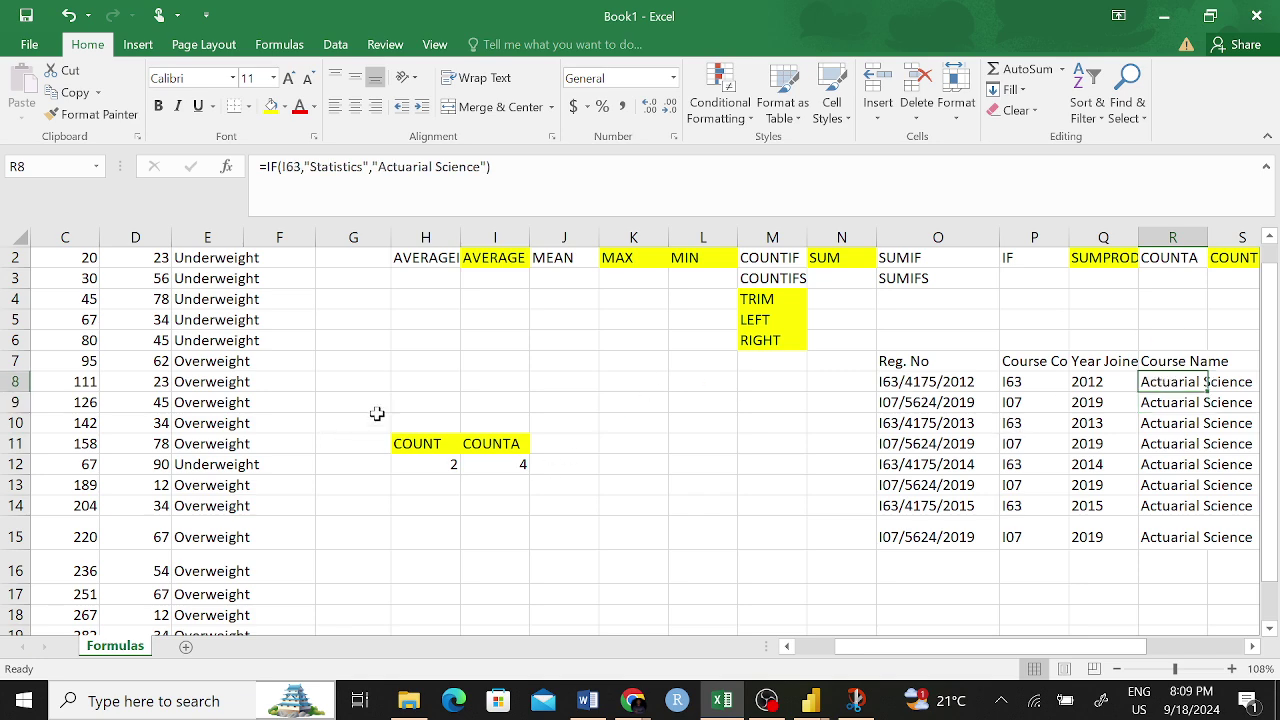
{"action": "scroll", "coordinate": [377, 418], "scroll_direction": "up", "scroll_amount": 1}
{"action": "scroll", "coordinate": [377, 418], "scroll_direction": "left", "scroll_amount": 3}
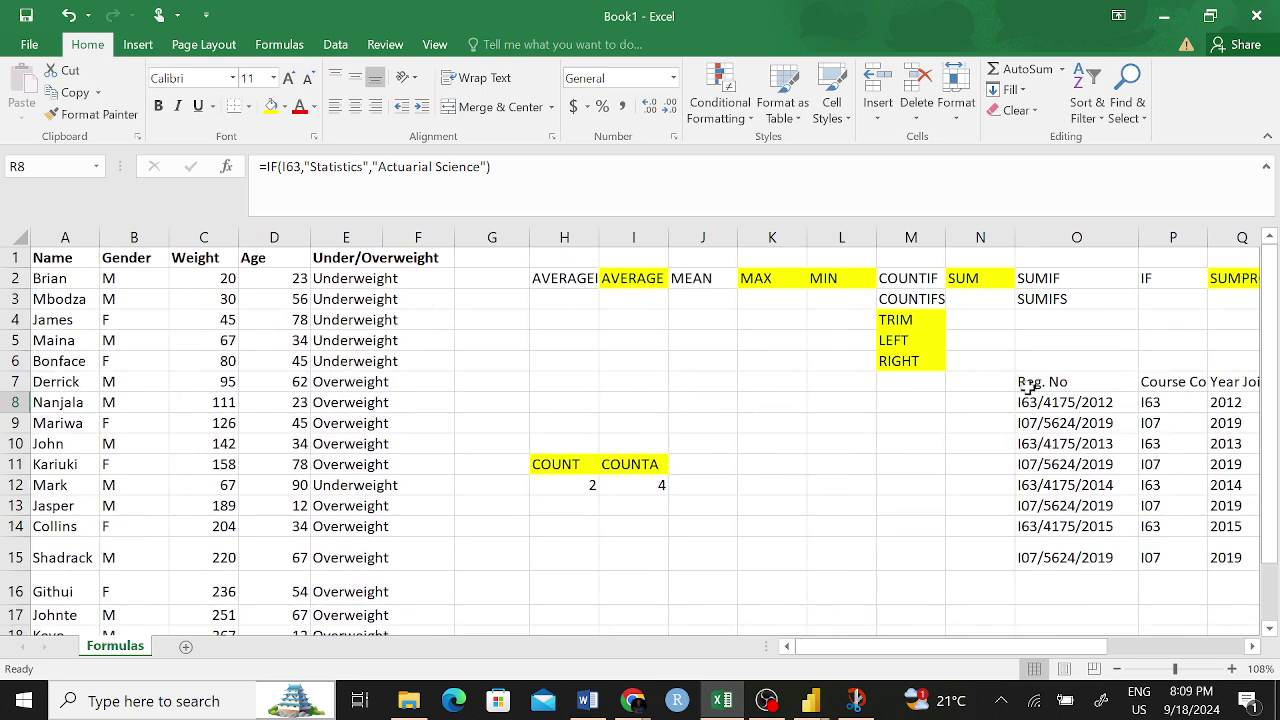
{"action": "left_click", "coordinate": [342, 282]}
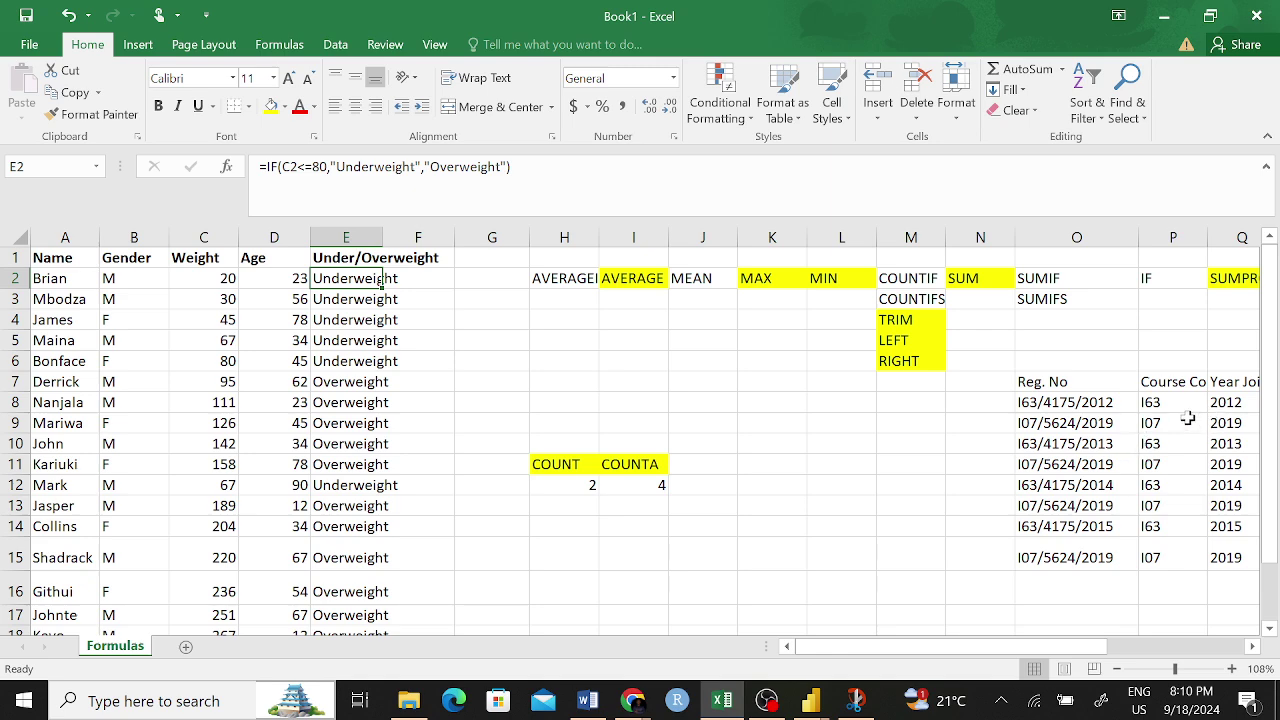
{"action": "left_click", "coordinate": [1173, 404]}
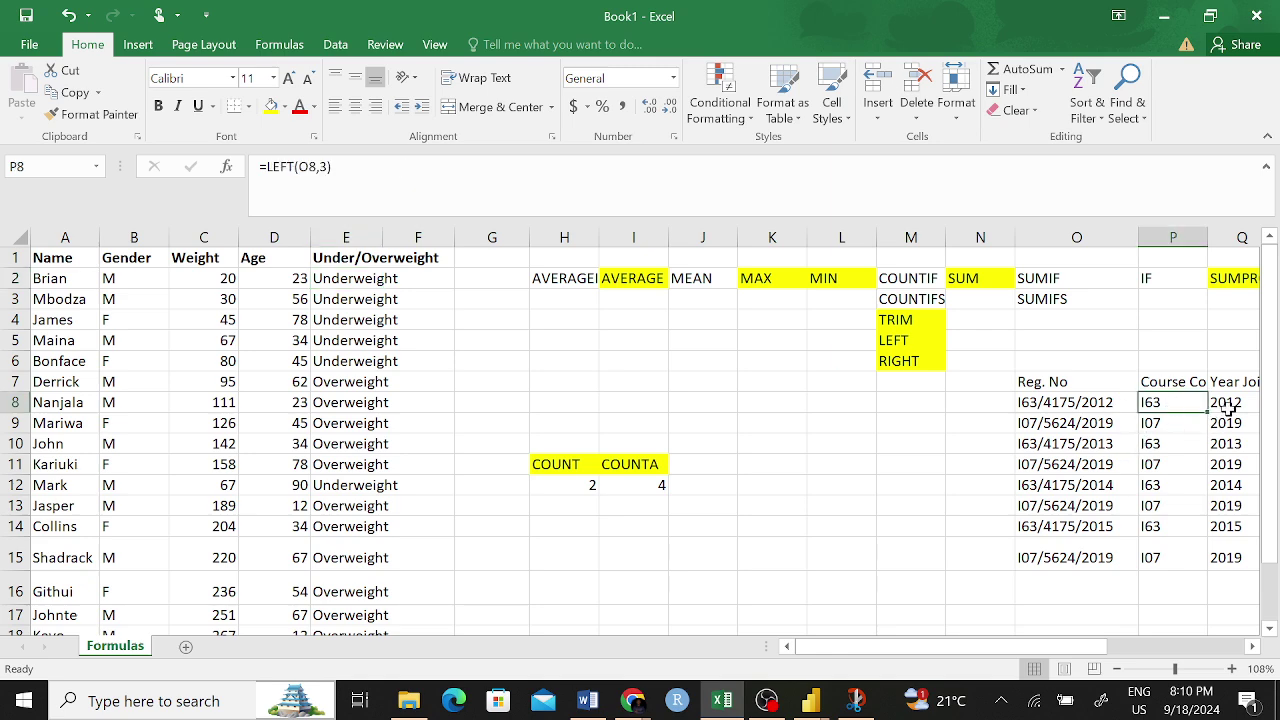
{"action": "scroll", "coordinate": [1110, 402], "scroll_direction": "right", "scroll_amount": 2}
{"action": "left_click", "coordinate": [1110, 402]}
{"action": "left_click", "coordinate": [1038, 404]}
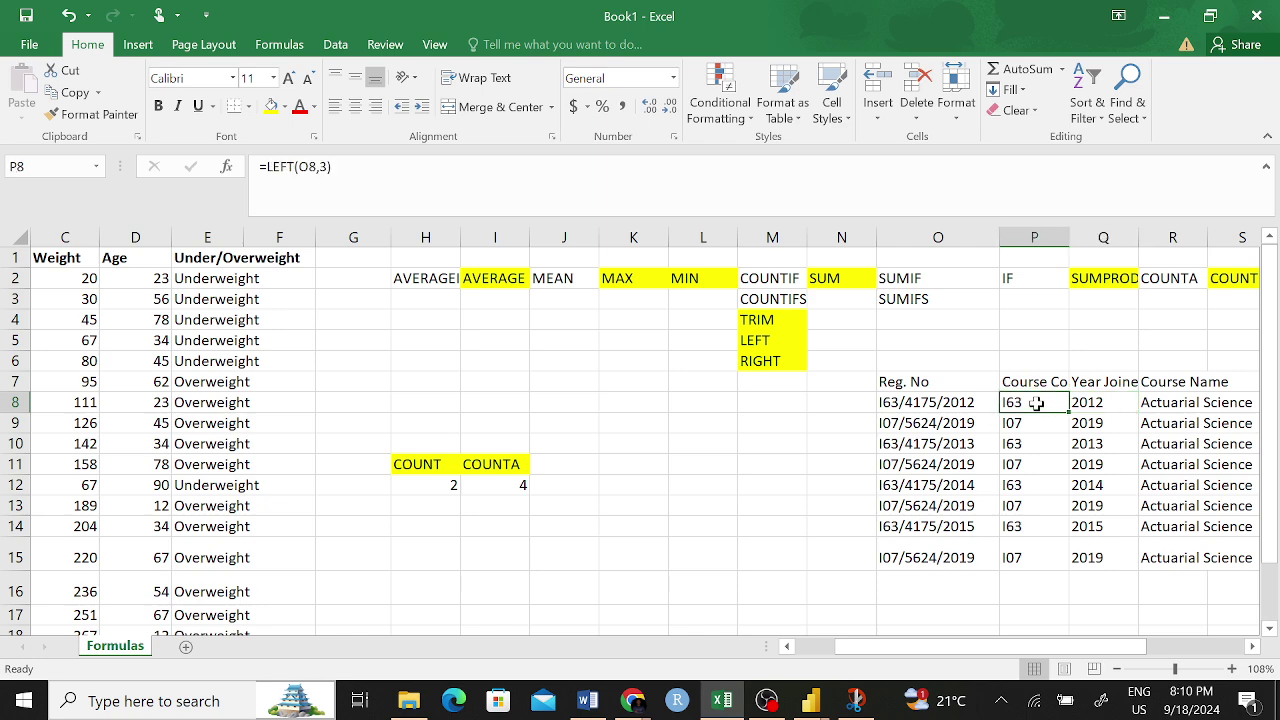
{"action": "left_click", "coordinate": [1185, 405]}
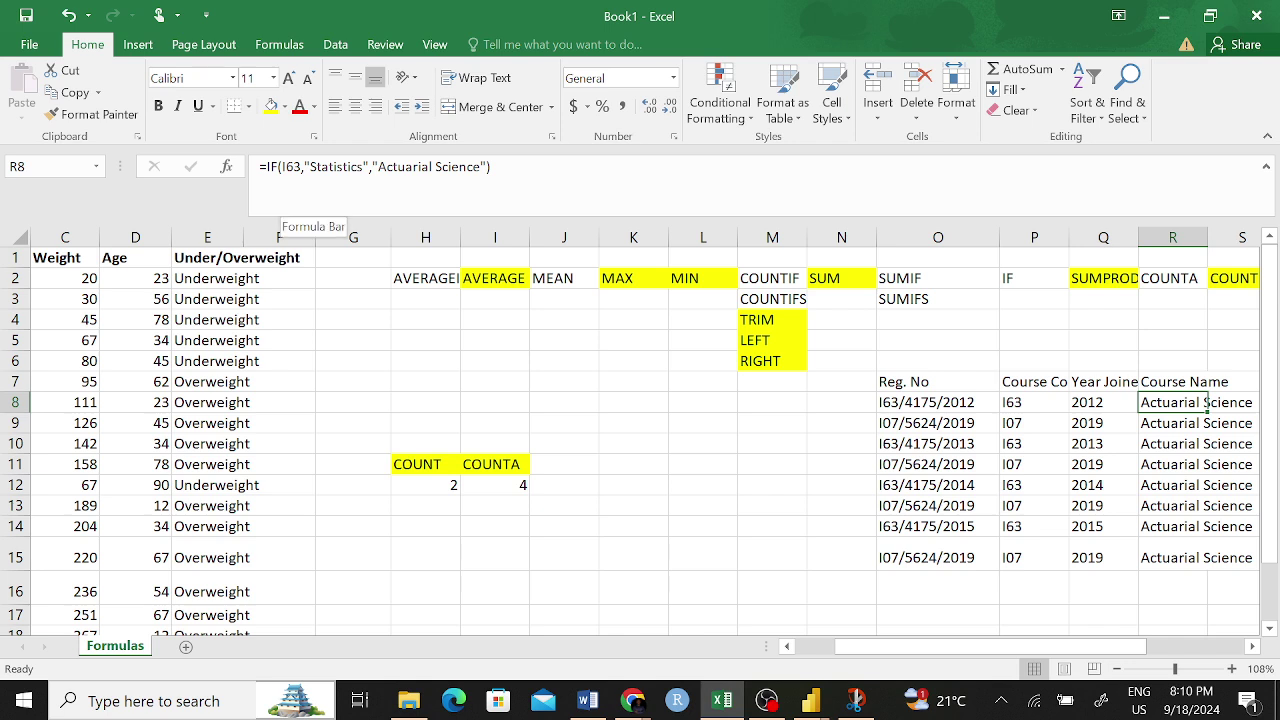
{"action": "left_click", "coordinate": [281, 167]}
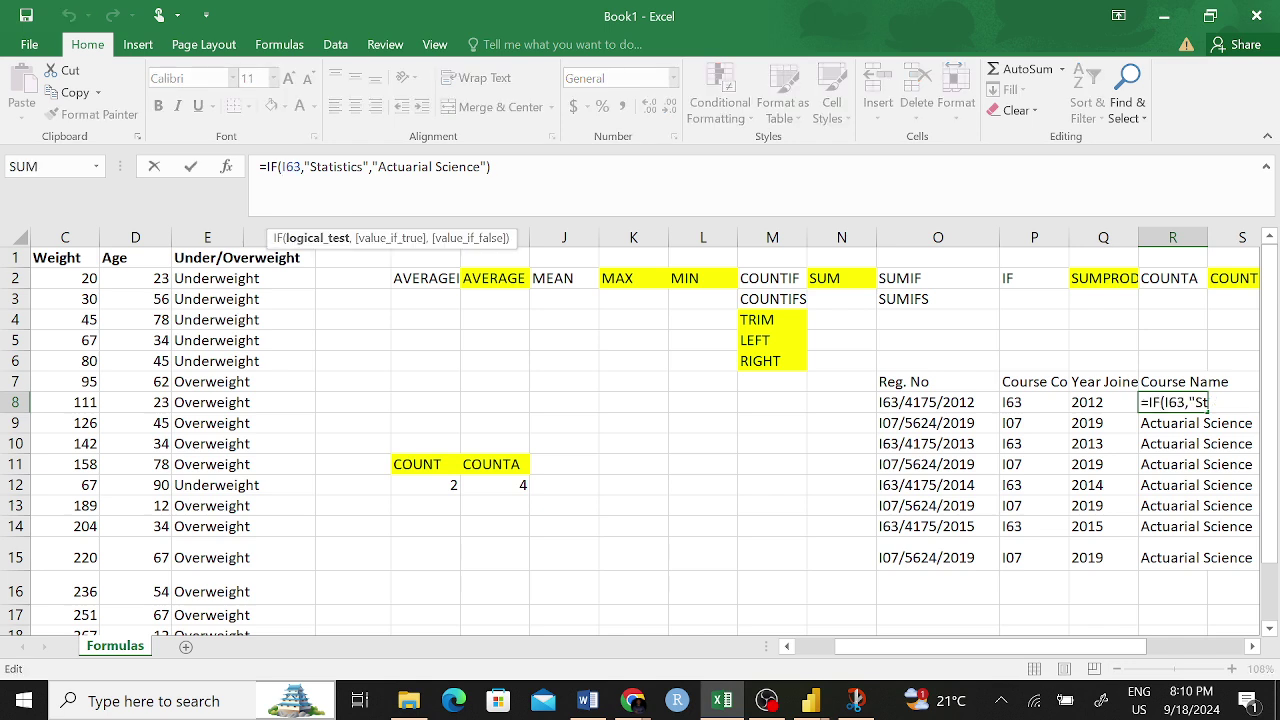
- Change R8's IF test to compare P8 with I63
{"action": "type", "text": "C"}
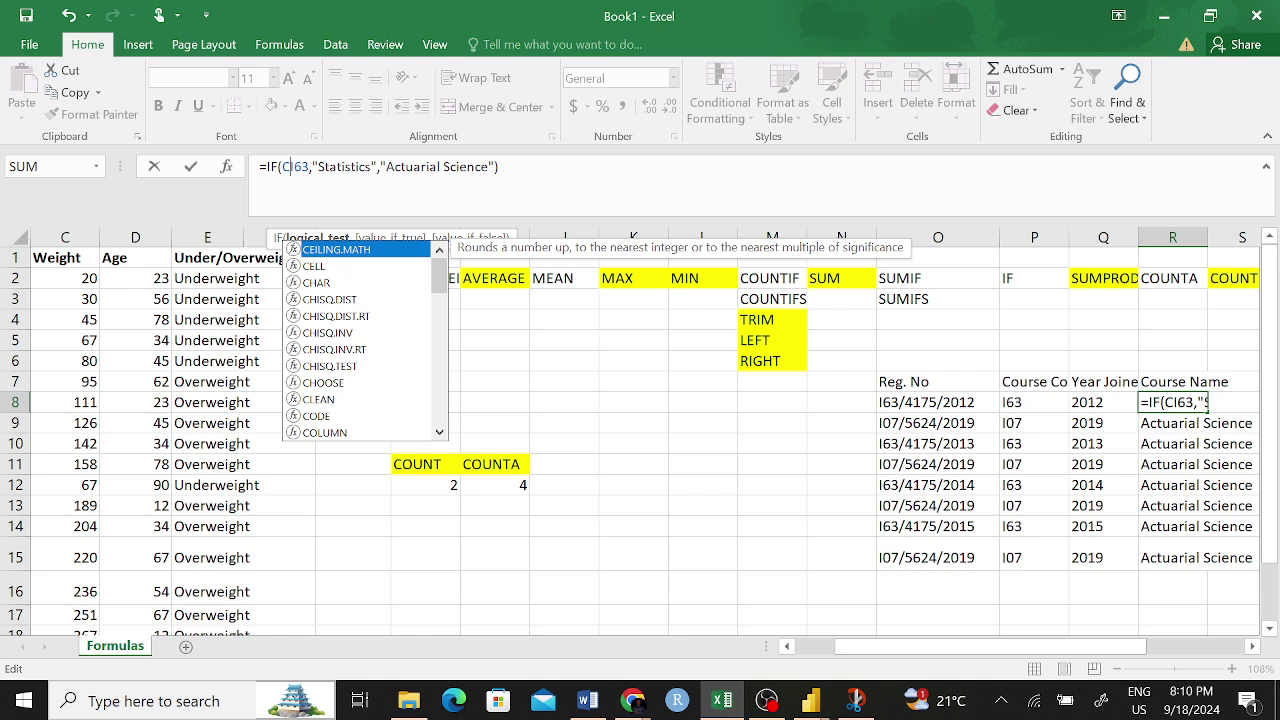
{"action": "key", "text": "BackSpace"}
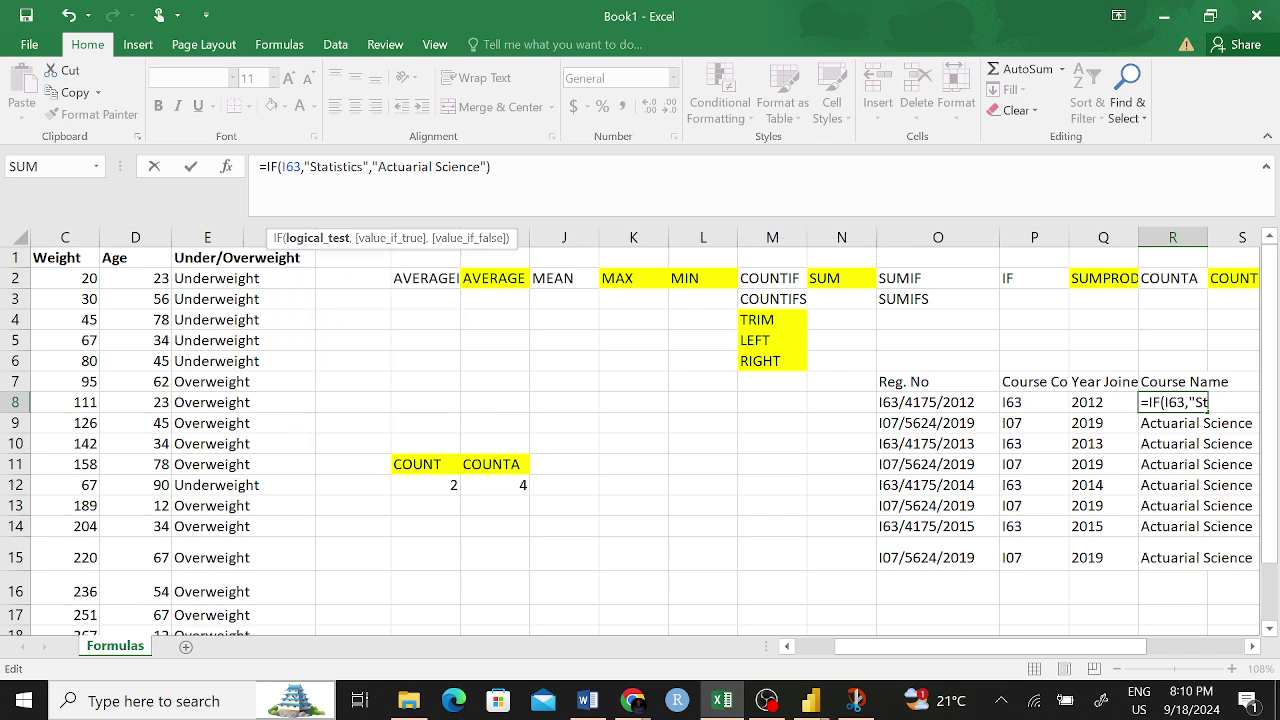
{"action": "type", "text": "P"}
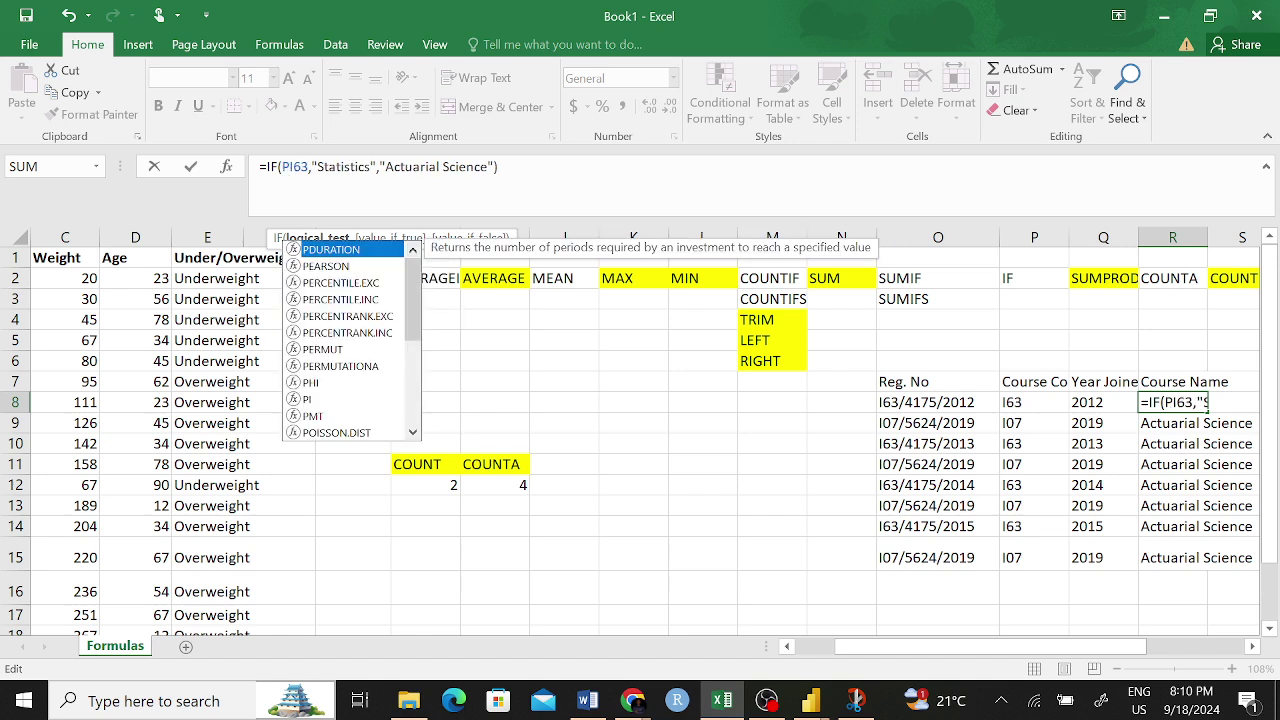
{"action": "type", "text": "8"}
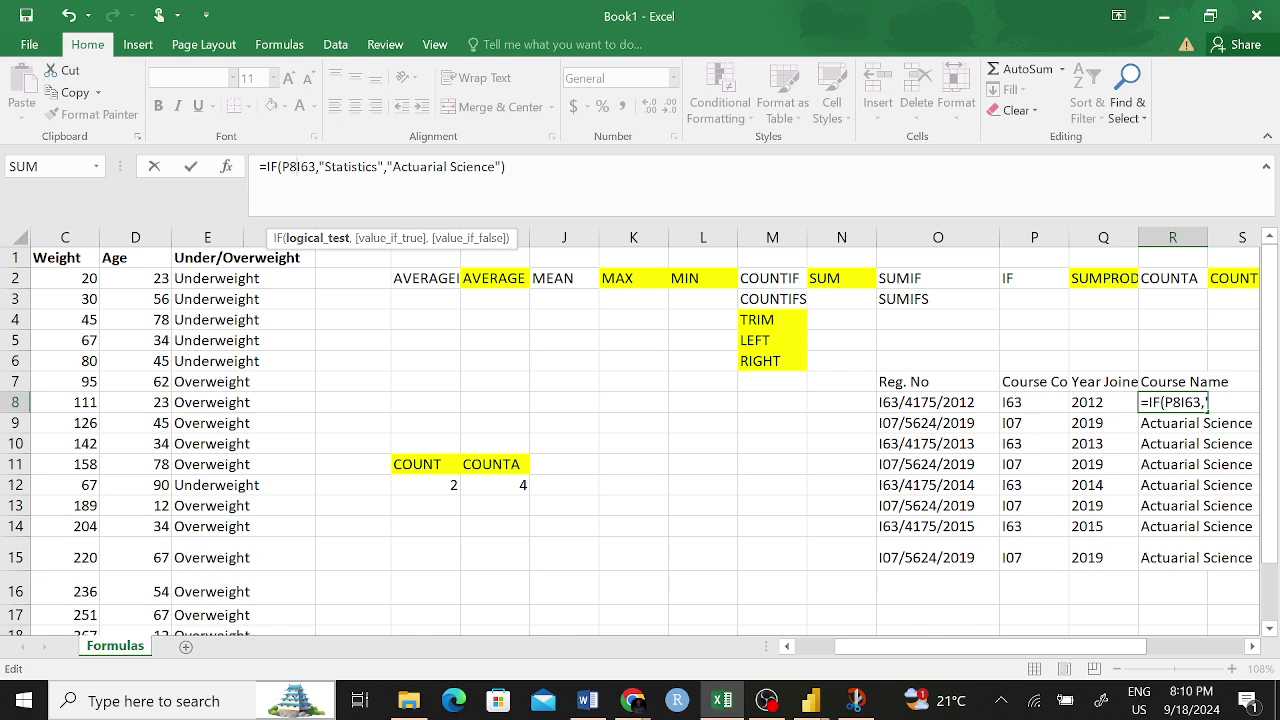
{"action": "type", "text": "="}
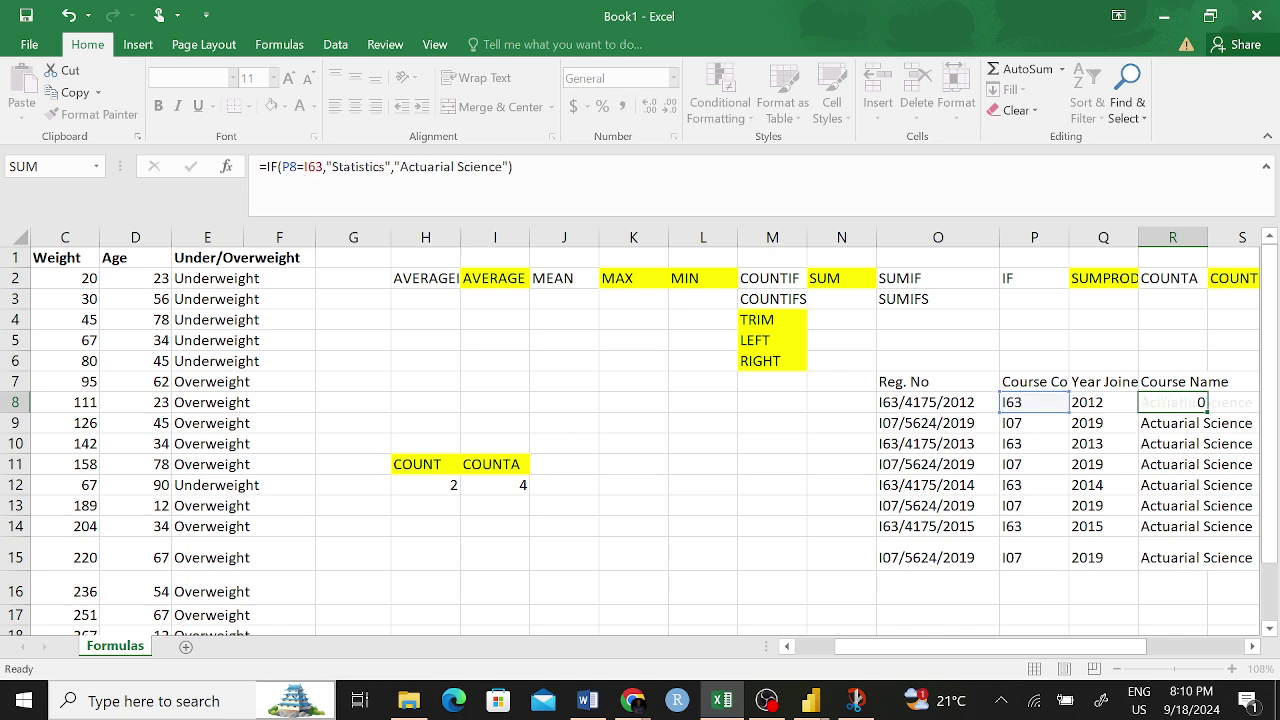
{"action": "key", "text": "Return"}
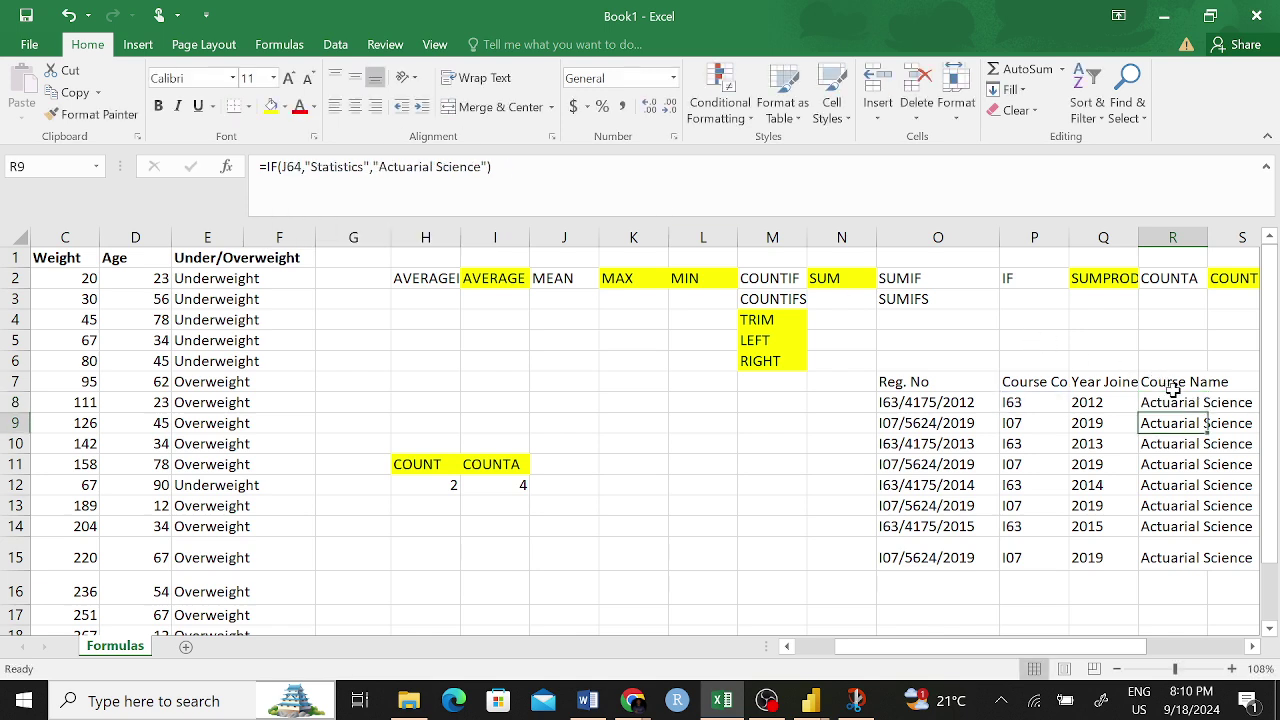
- Quote I63 so R8 holds =IF(P8="I63","Statistics","Actuarial Science") and shows Statistics
{"action": "left_click", "coordinate": [1165, 396]}
{"action": "double_click", "coordinate": [1206, 402]}
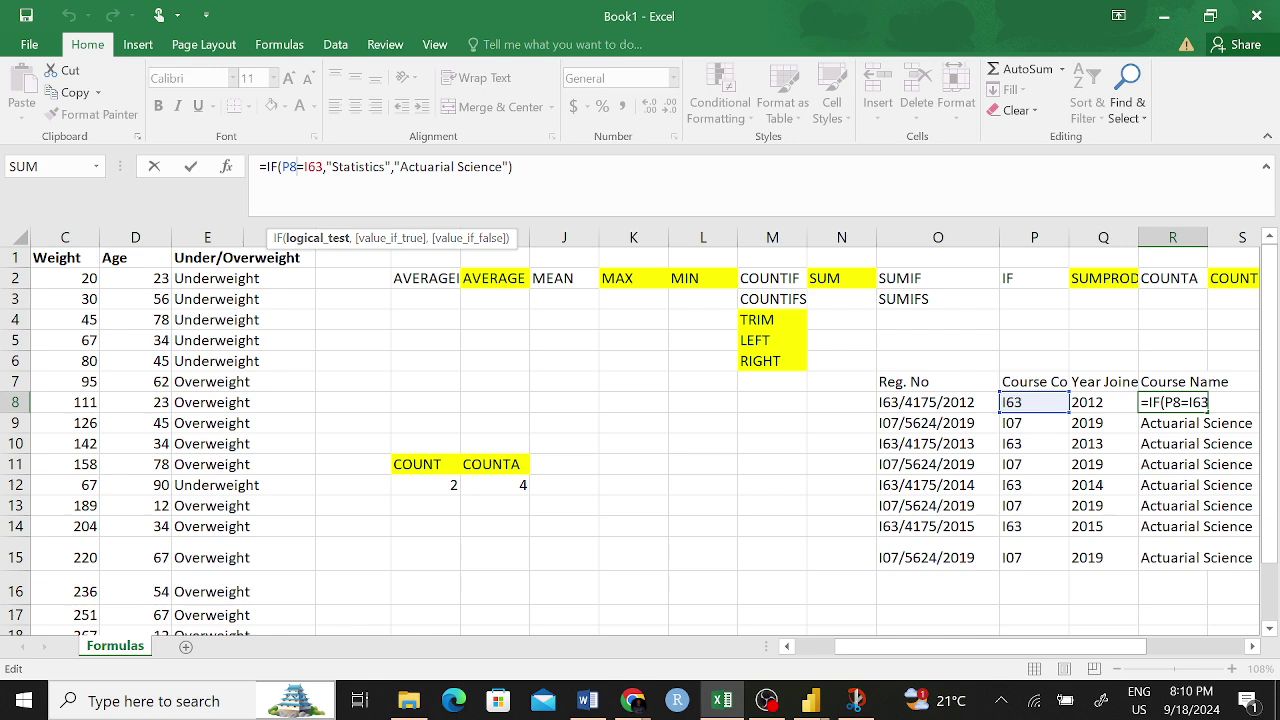
{"action": "left_click", "coordinate": [306, 166]}
{"action": "type", "text": "\"\""}
{"action": "key", "text": "BackSpace"}
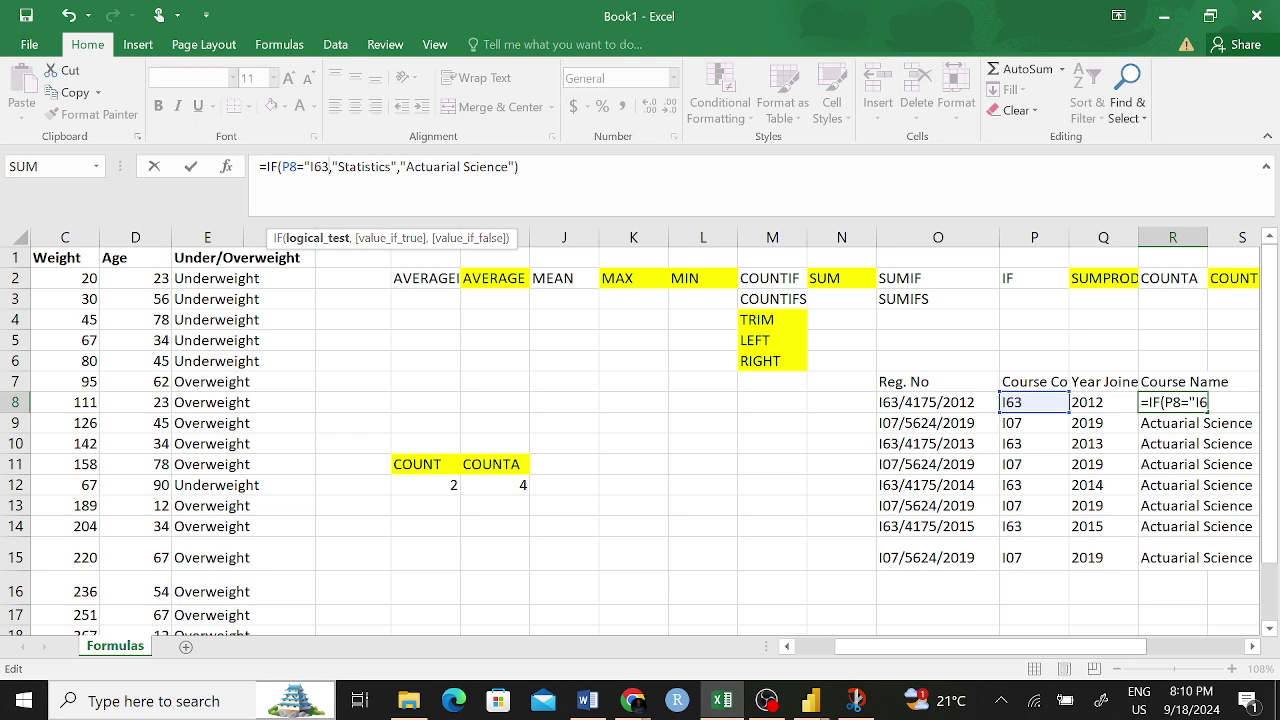
{"action": "type", "text": "\"\""}
{"action": "key", "text": "BackSpace"}
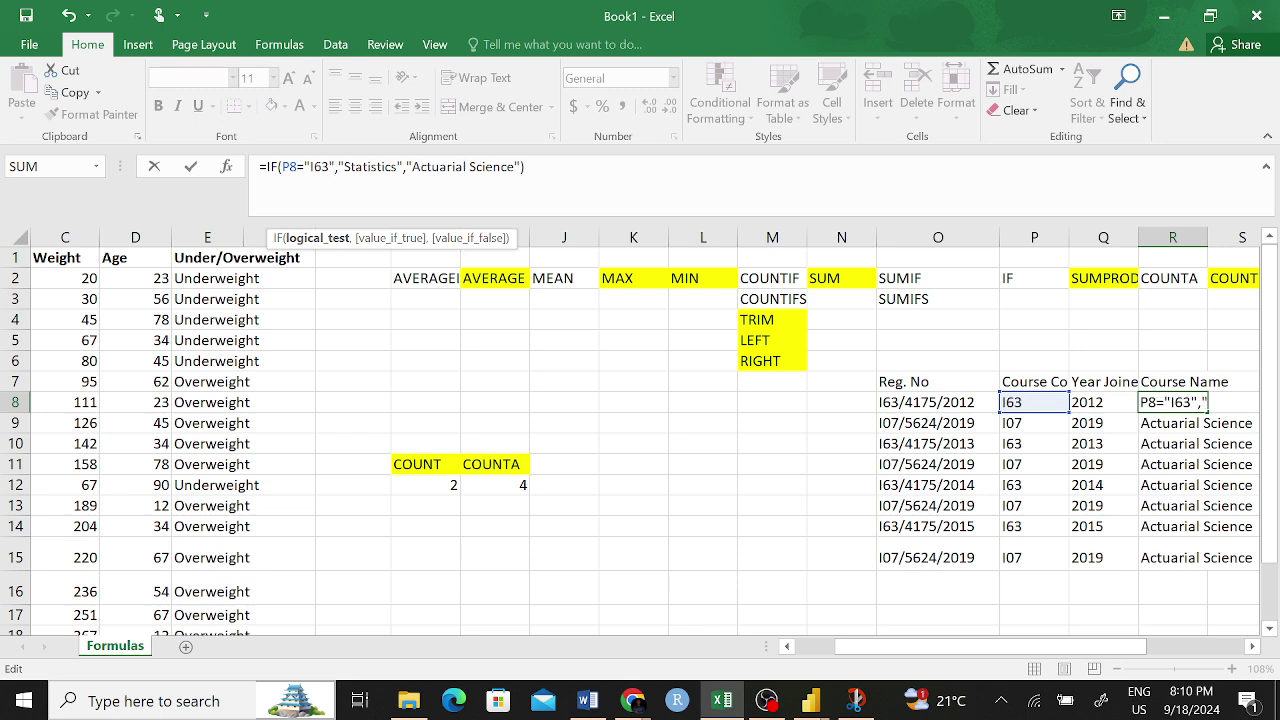
{"action": "key", "text": "Return"}
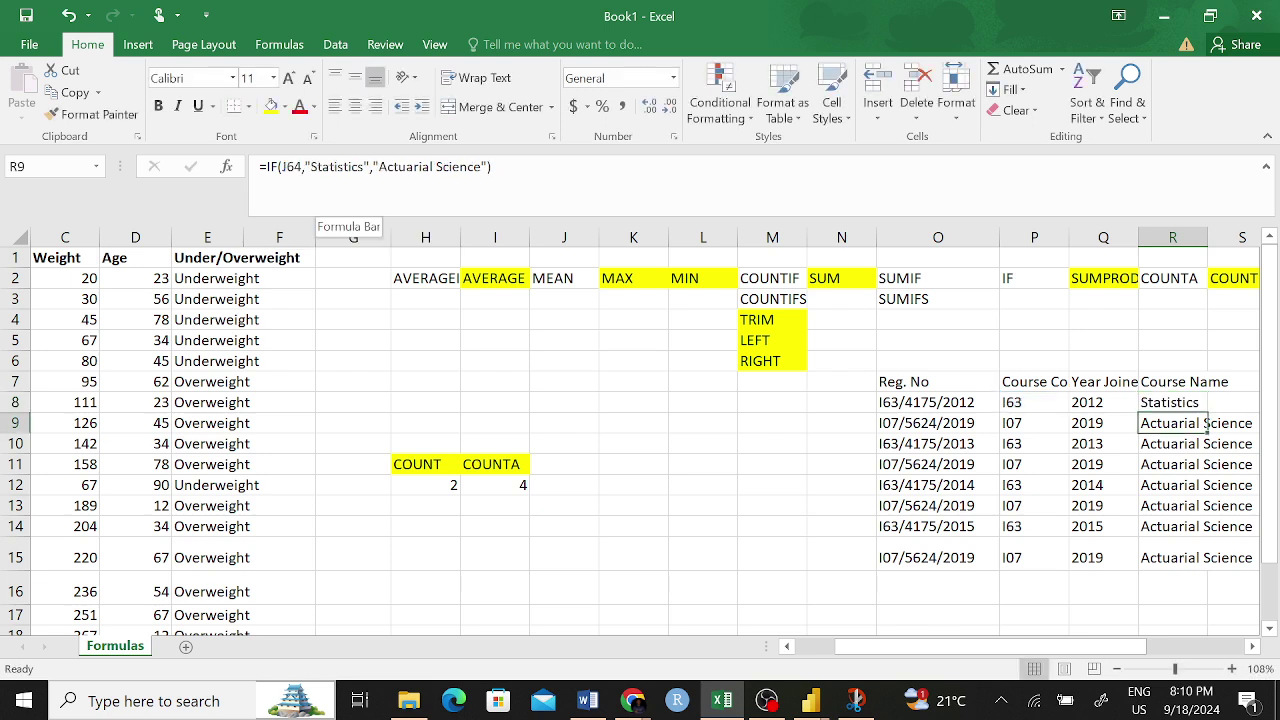
{"action": "left_click", "coordinate": [1150, 403]}
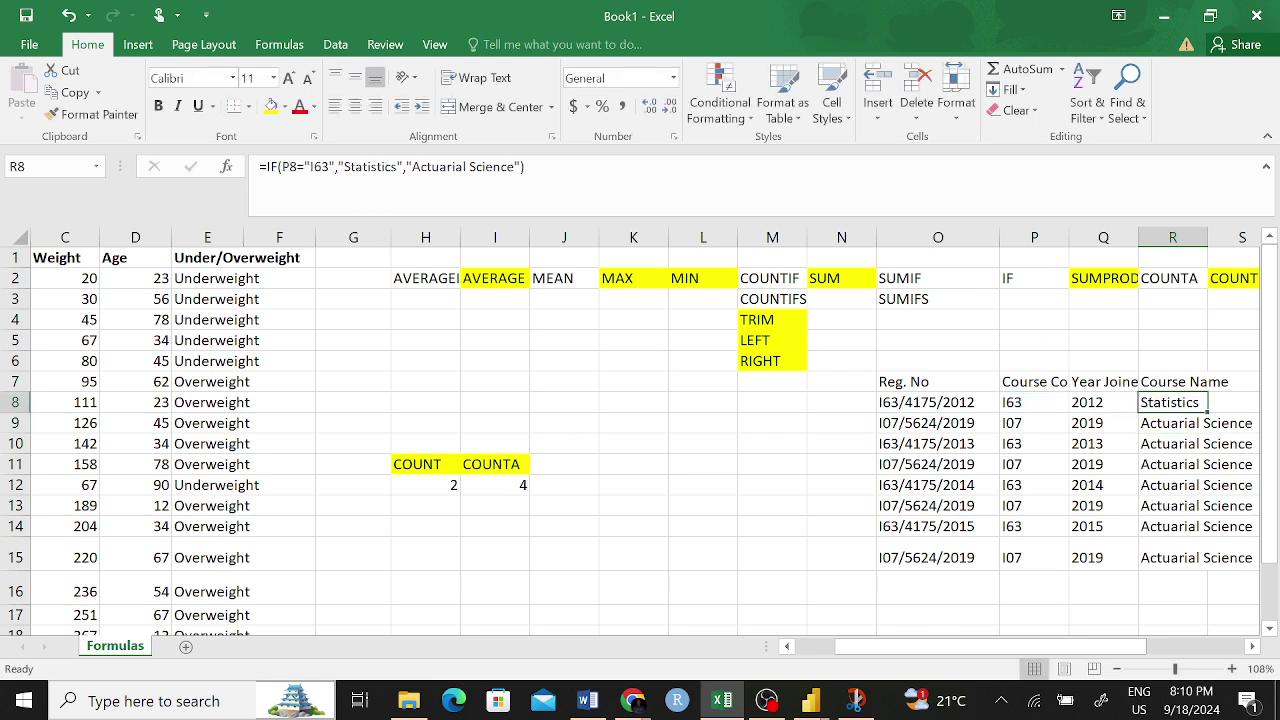
- Review R8's IF formula, highlighting the Statistics and Actuarial Science results without changing them
{"action": "key", "text": "F2"}
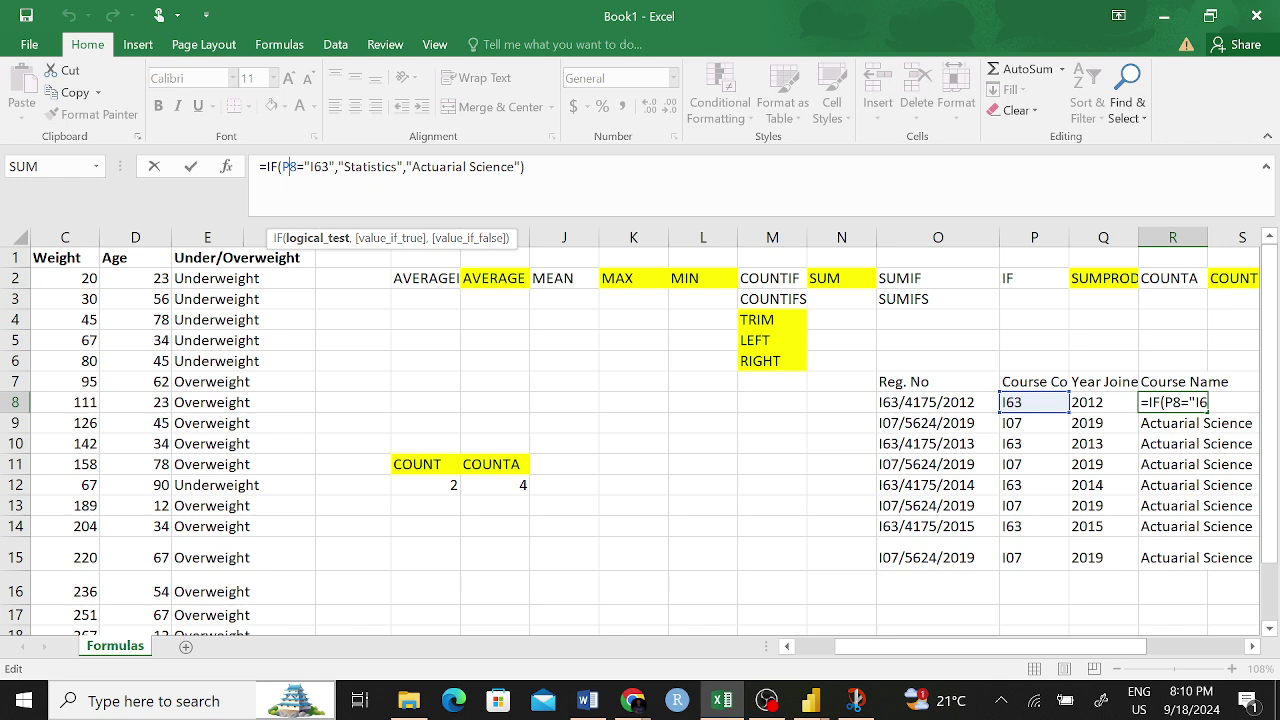
{"action": "key", "text": "Right"}
{"action": "key", "text": "Right"}
{"action": "key", "text": "Right"}
{"action": "key", "text": "Right"}
{"action": "key", "text": "Right"}
{"action": "left_click_drag", "start_coordinate": [344, 167], "coordinate": [382, 167]}
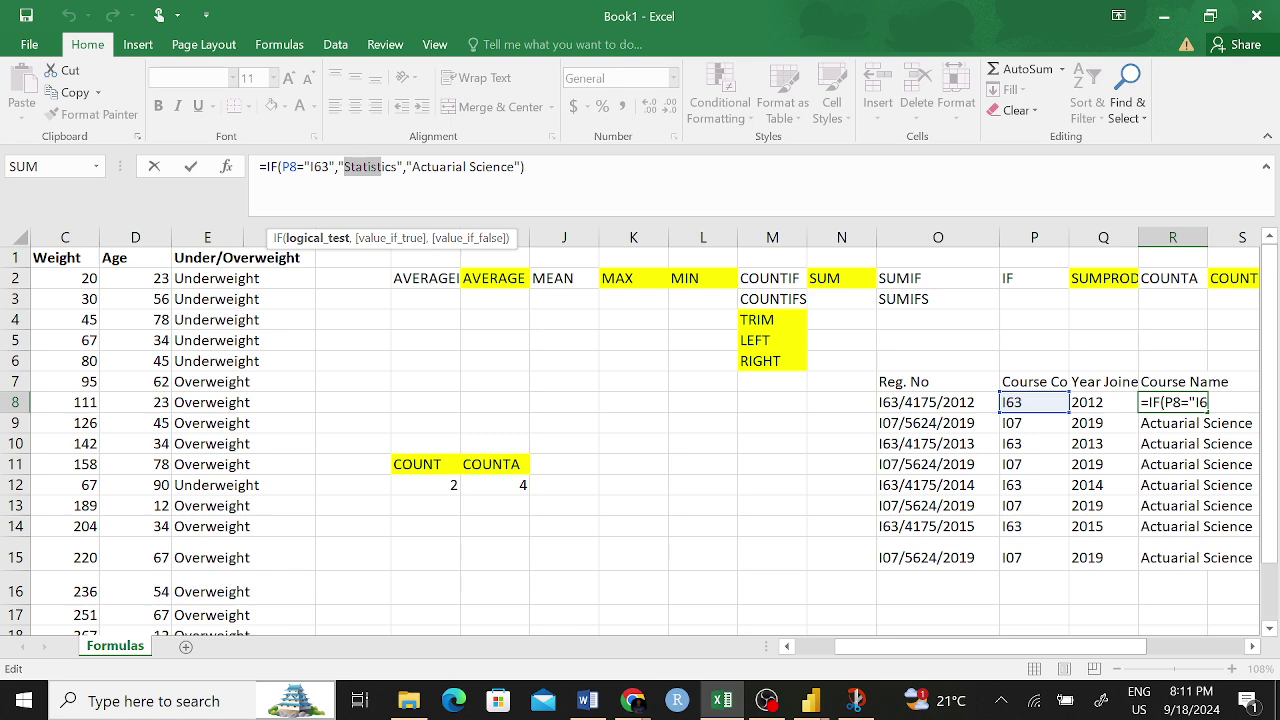
{"action": "left_click", "coordinate": [380, 167]}
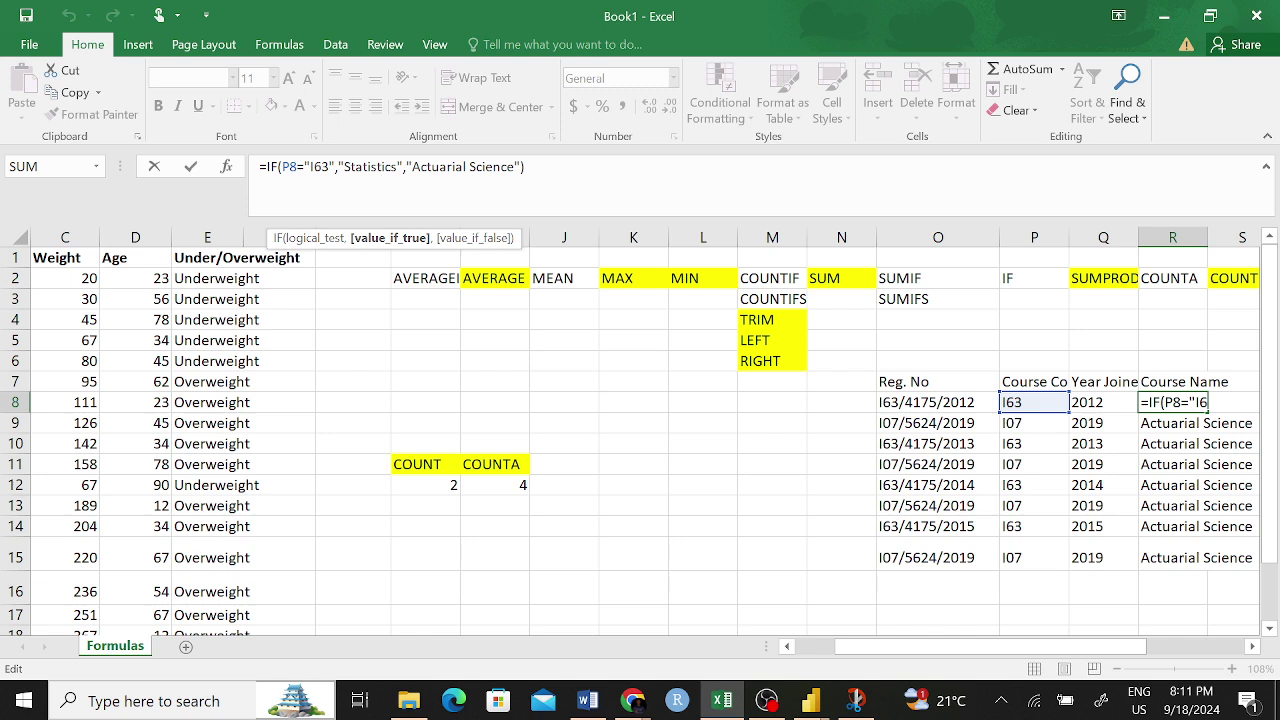
{"action": "left_click_drag", "start_coordinate": [412, 167], "coordinate": [478, 167]}
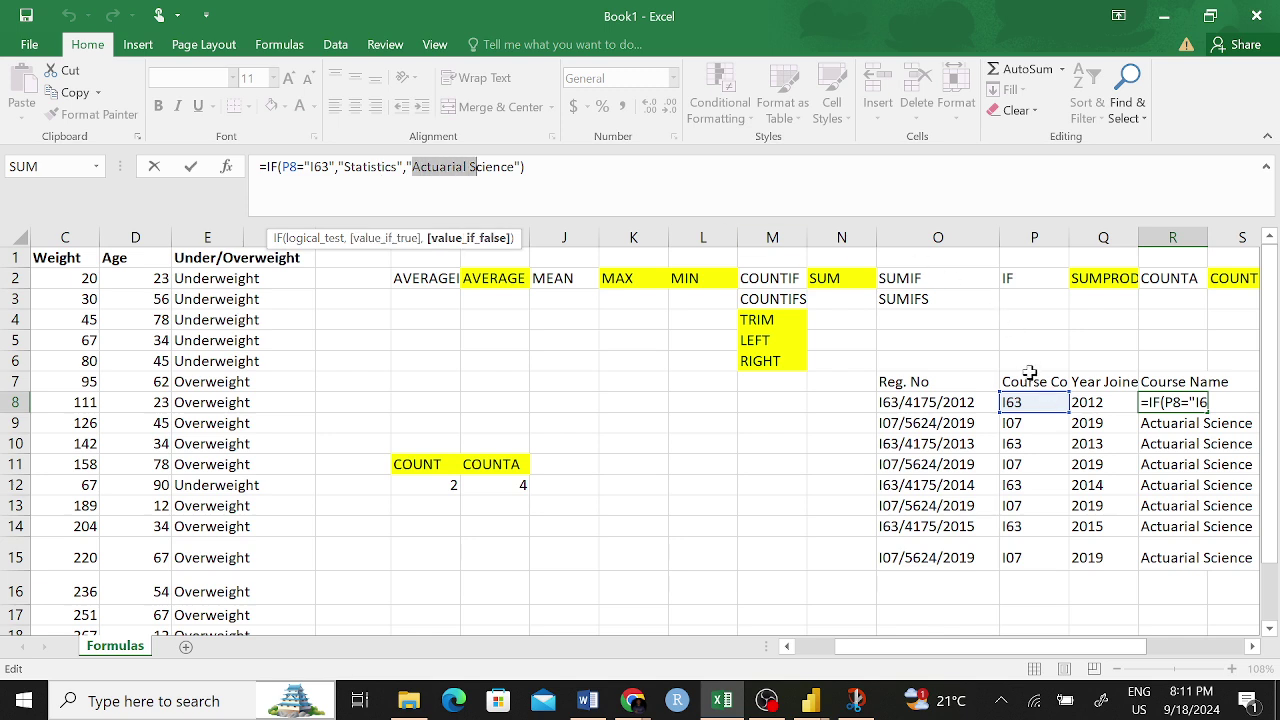
{"action": "key", "text": "Return"}
{"action": "left_click", "coordinate": [1150, 400]}
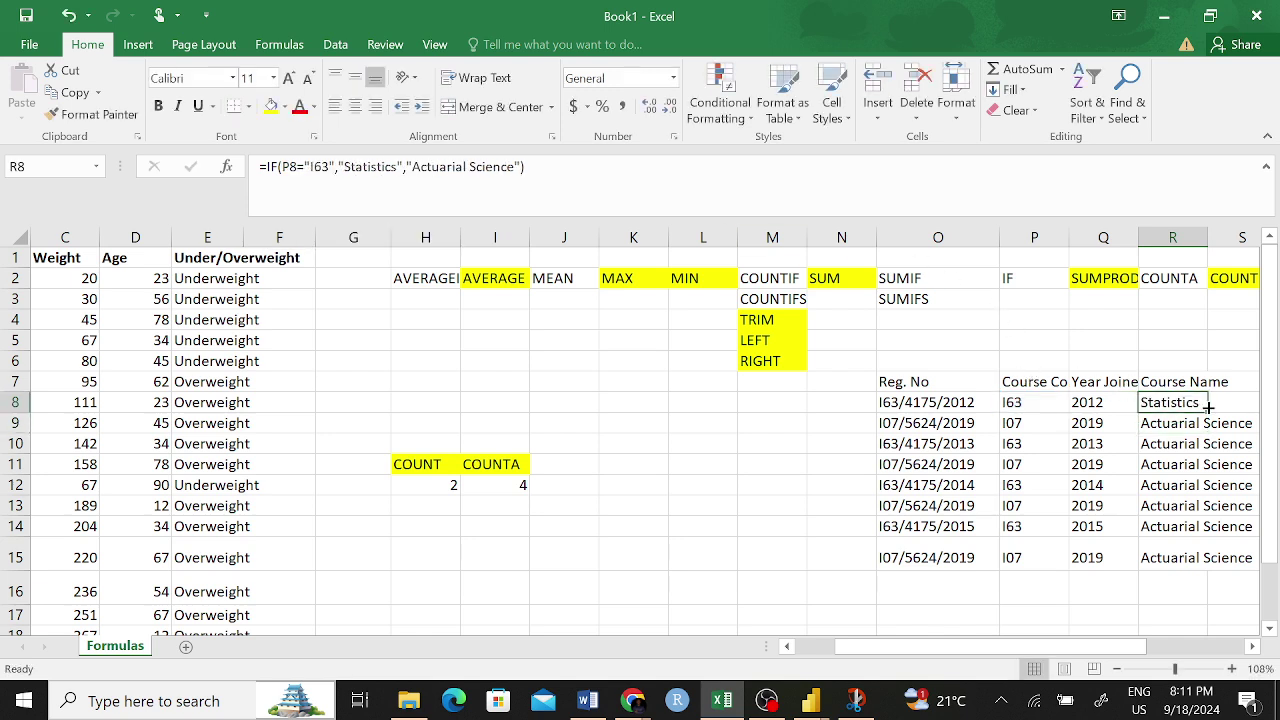
- Fill R8's IF formula down to R15 and check the formulas in columns P to R
{"action": "left_click_drag", "start_coordinate": [1208, 437], "coordinate": [1212, 565]}
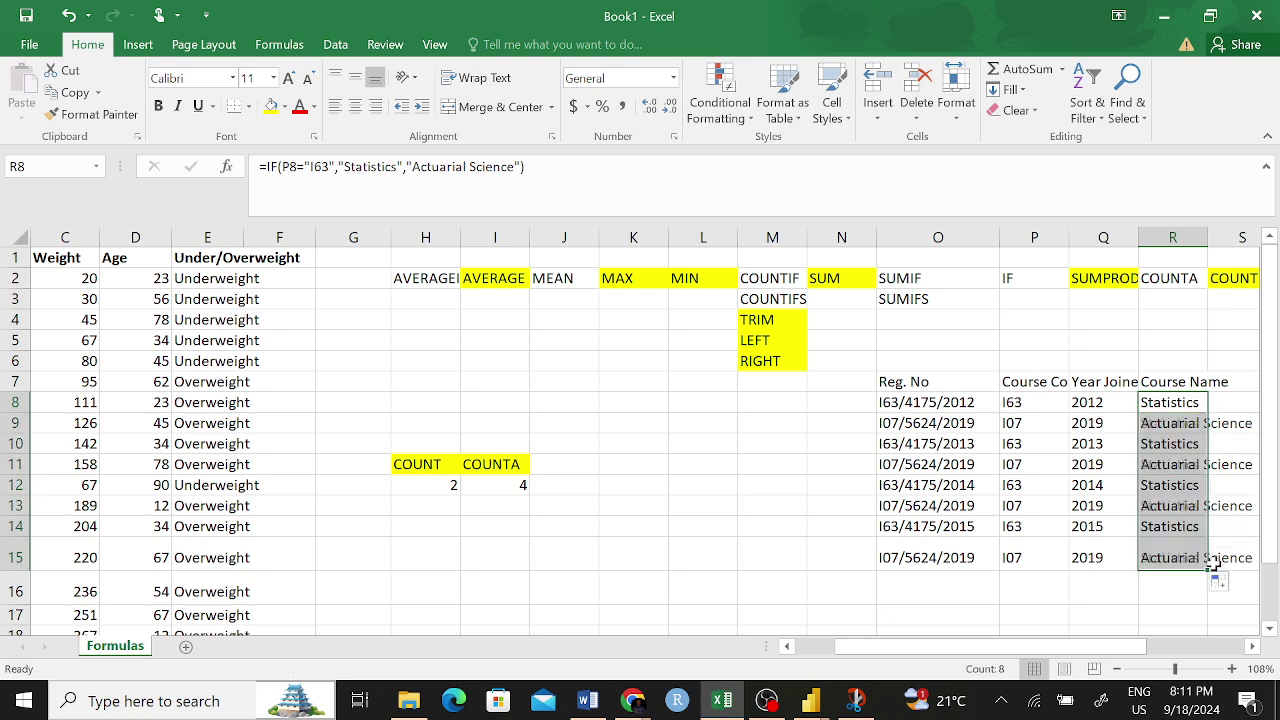
{"action": "left_click", "coordinate": [1163, 482]}
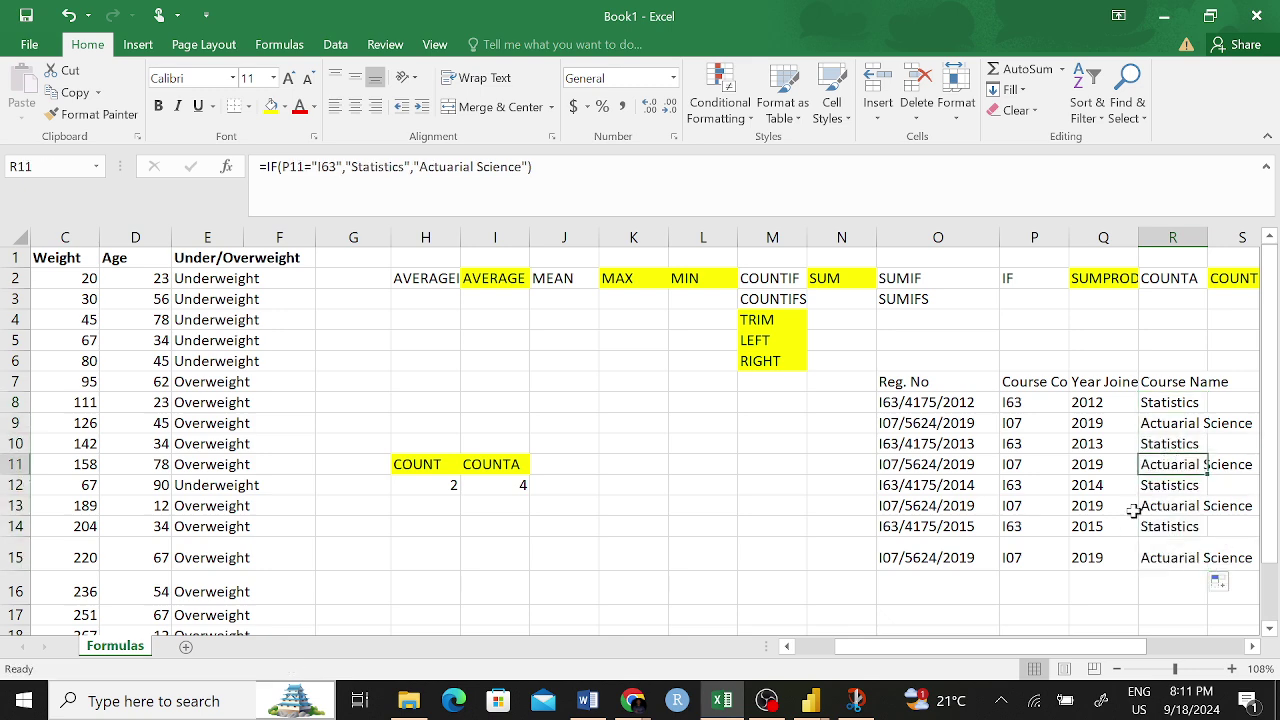
{"action": "left_click", "coordinate": [1174, 422]}
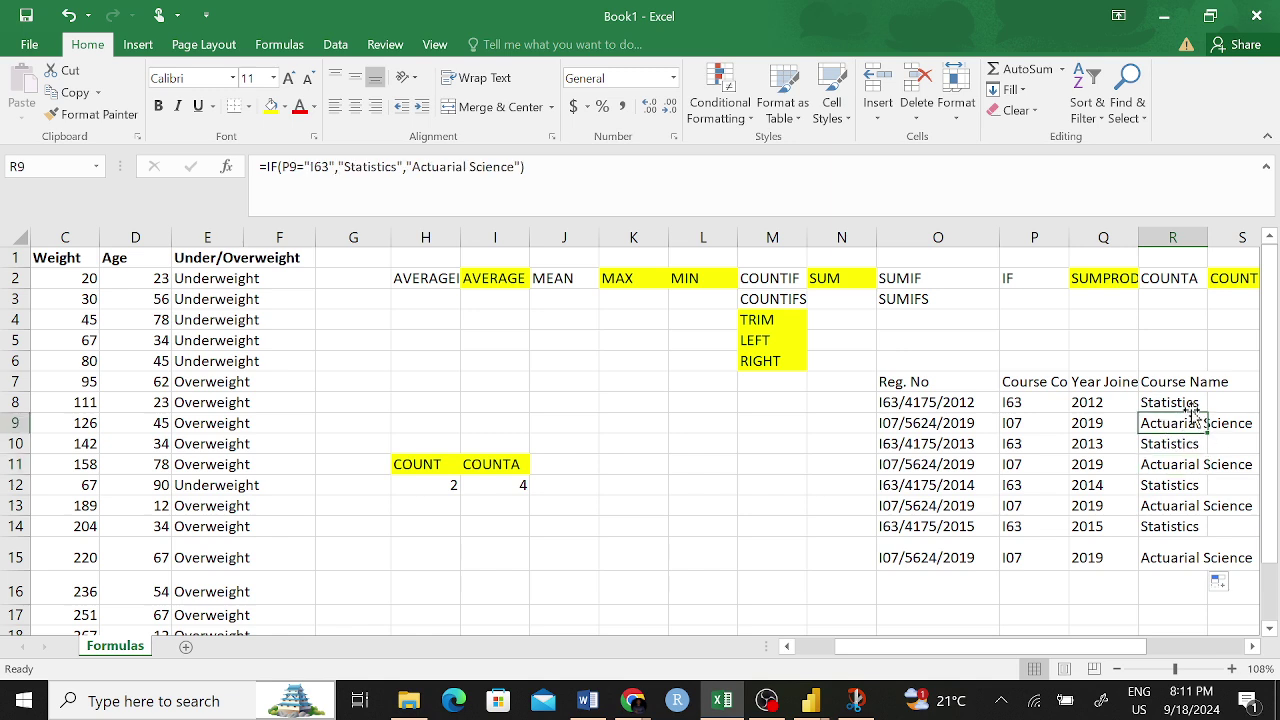
{"action": "left_click", "coordinate": [1010, 424]}
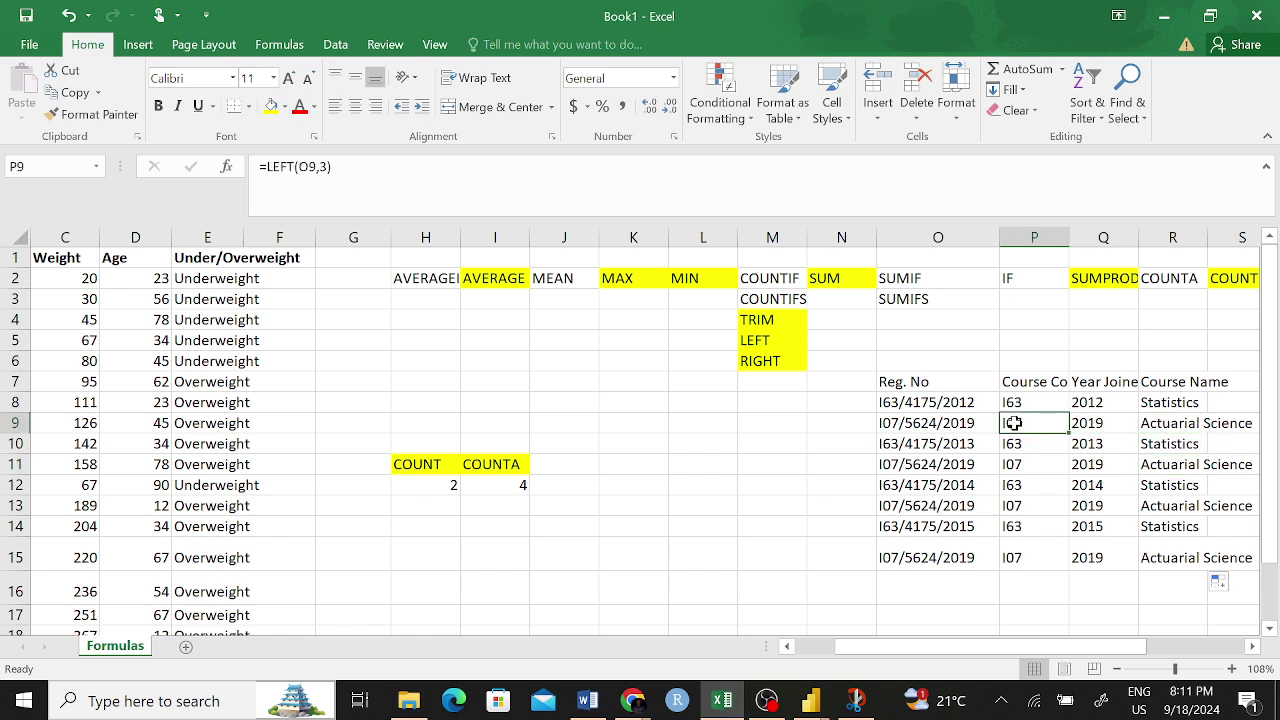
{"action": "left_click", "coordinate": [1055, 508]}
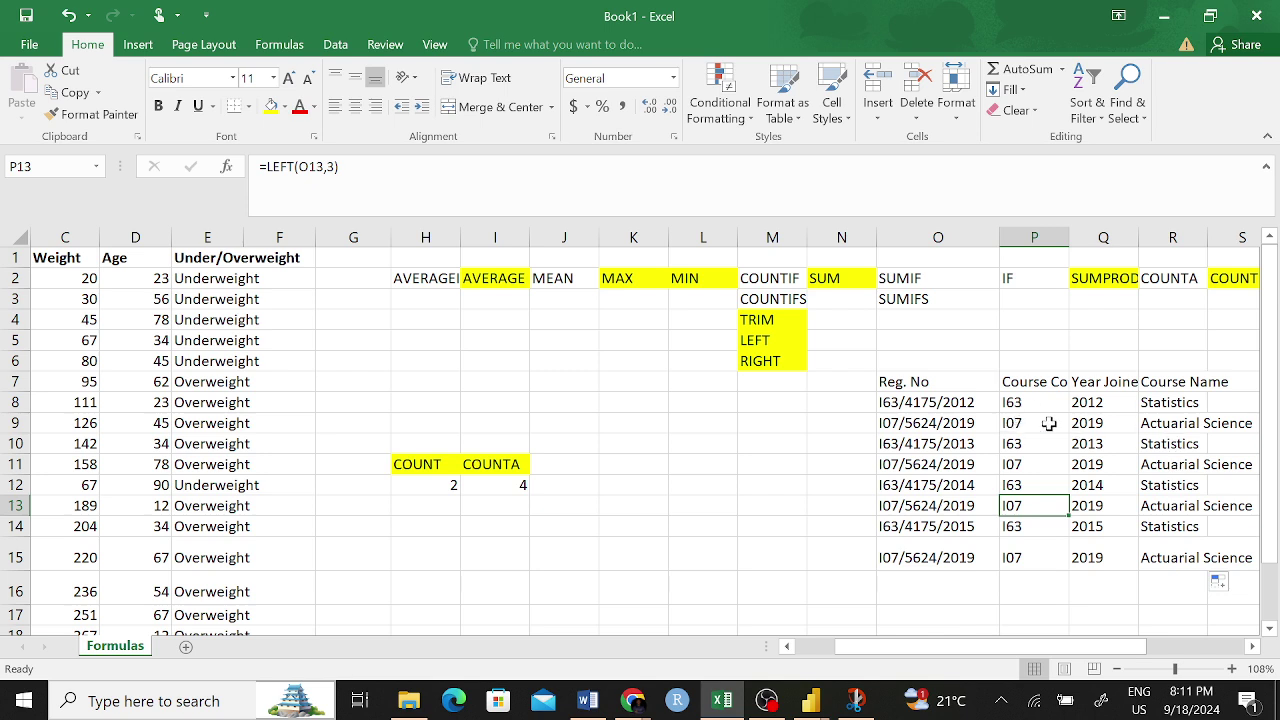
{"action": "left_click", "coordinate": [1076, 403]}
{"action": "left_click", "coordinate": [1022, 400]}
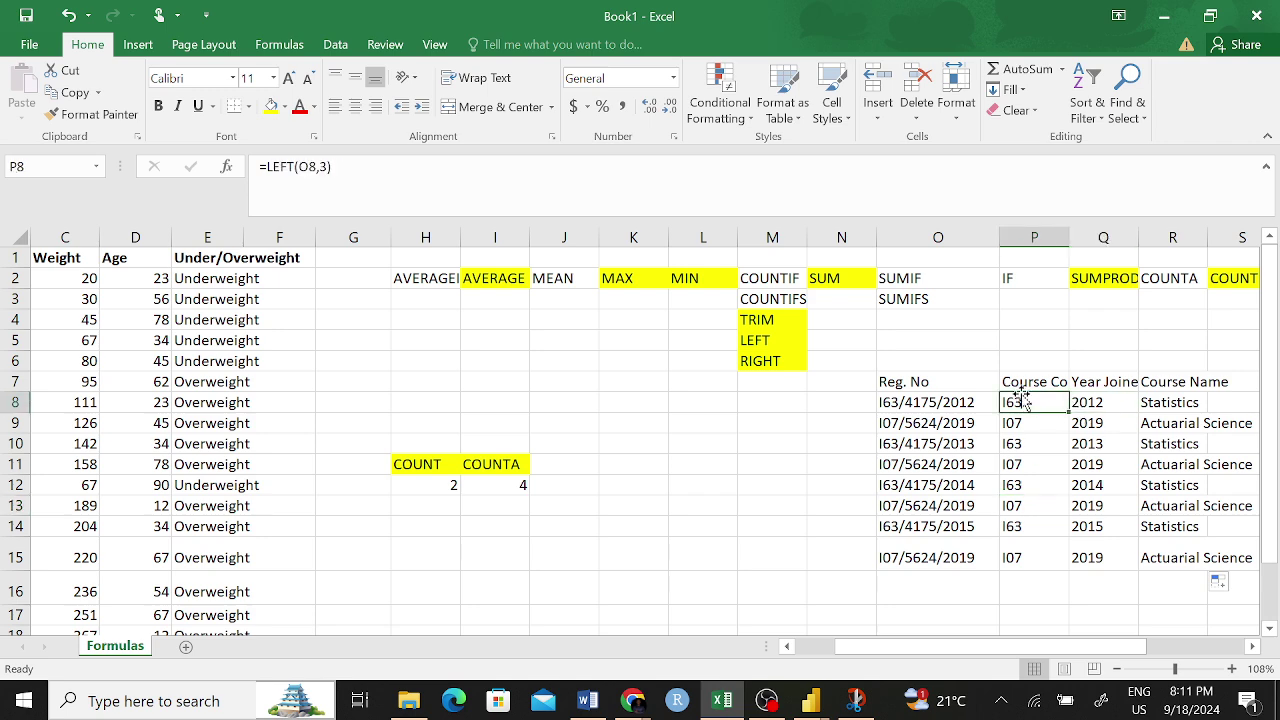
{"action": "left_click", "coordinate": [1182, 403]}
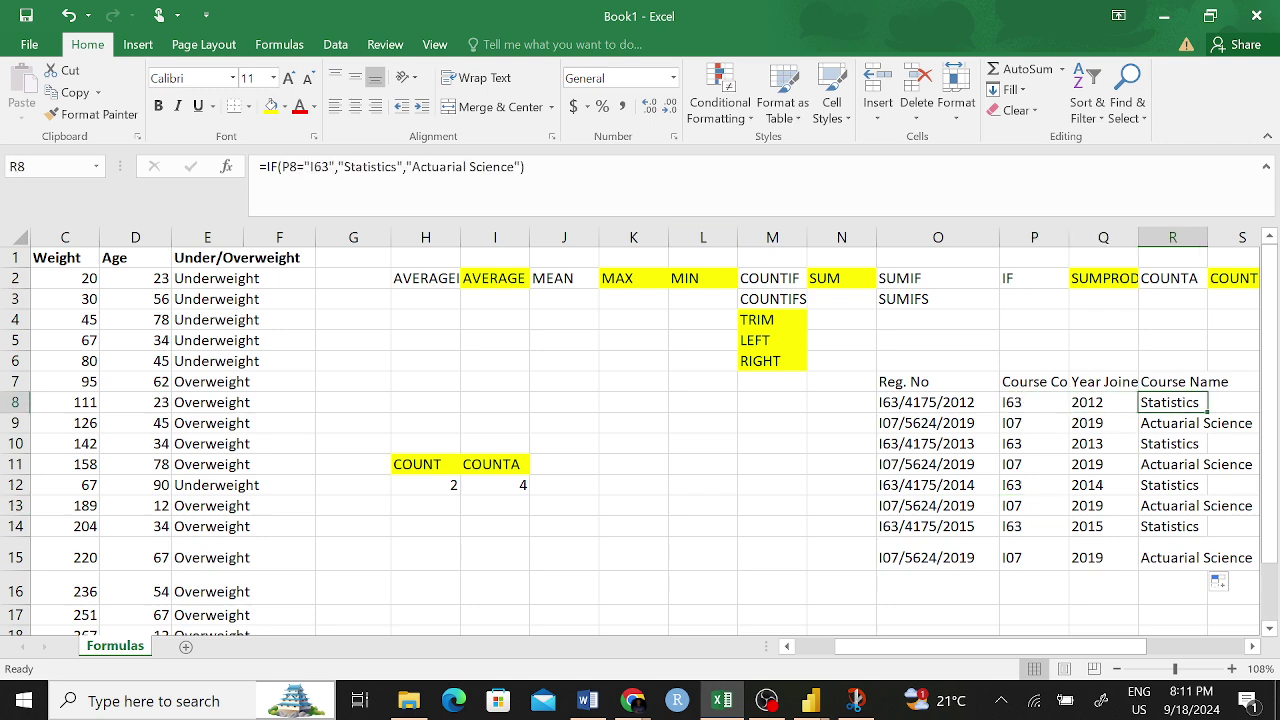
{"action": "left_click", "coordinate": [372, 168]}
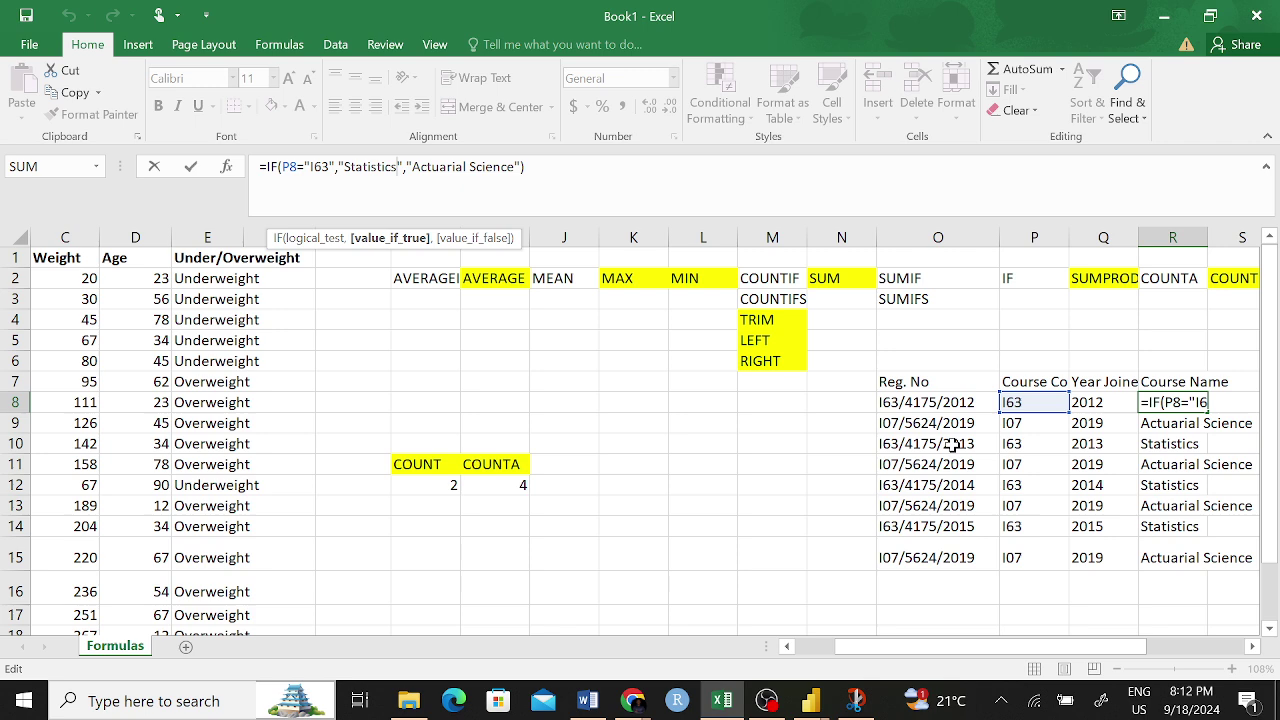
{"action": "key", "text": "Return"}
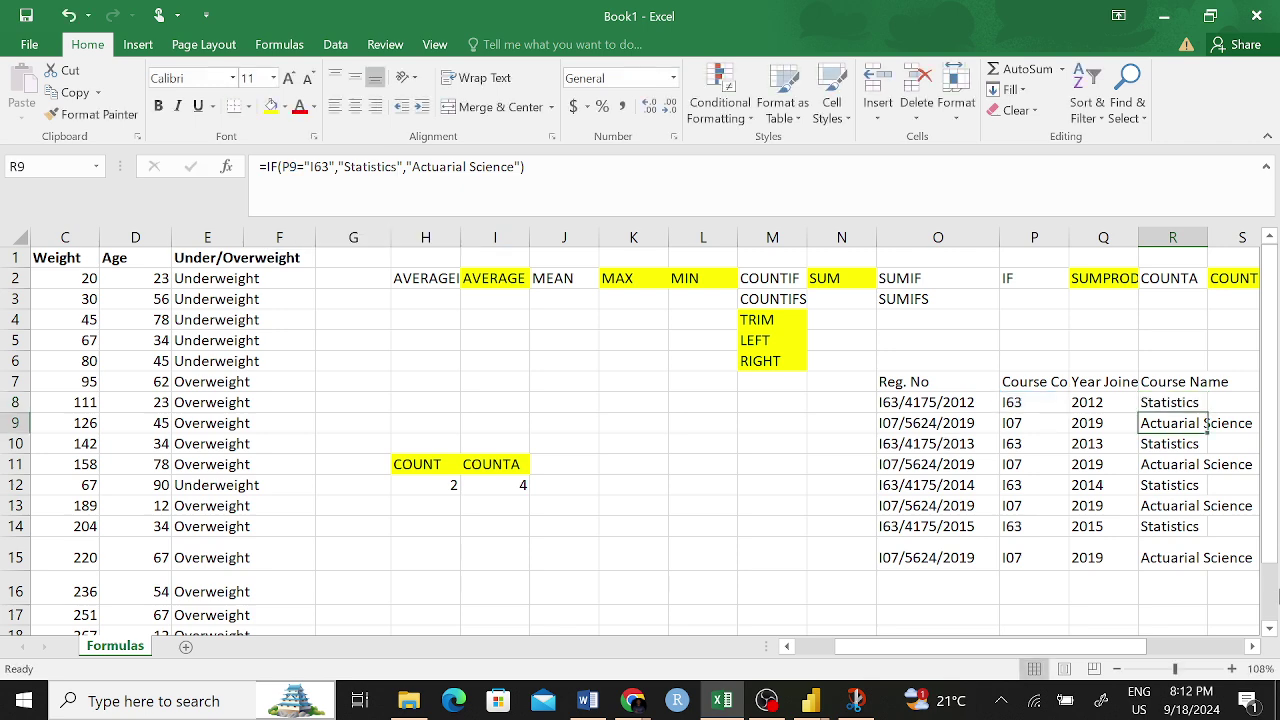
- Bold the O7:R7 table headers
{"action": "left_click_drag", "start_coordinate": [903, 386], "coordinate": [1189, 380]}
{"action": "key", "text": "ctrl+b"}
{"action": "left_click", "coordinate": [1088, 522]}
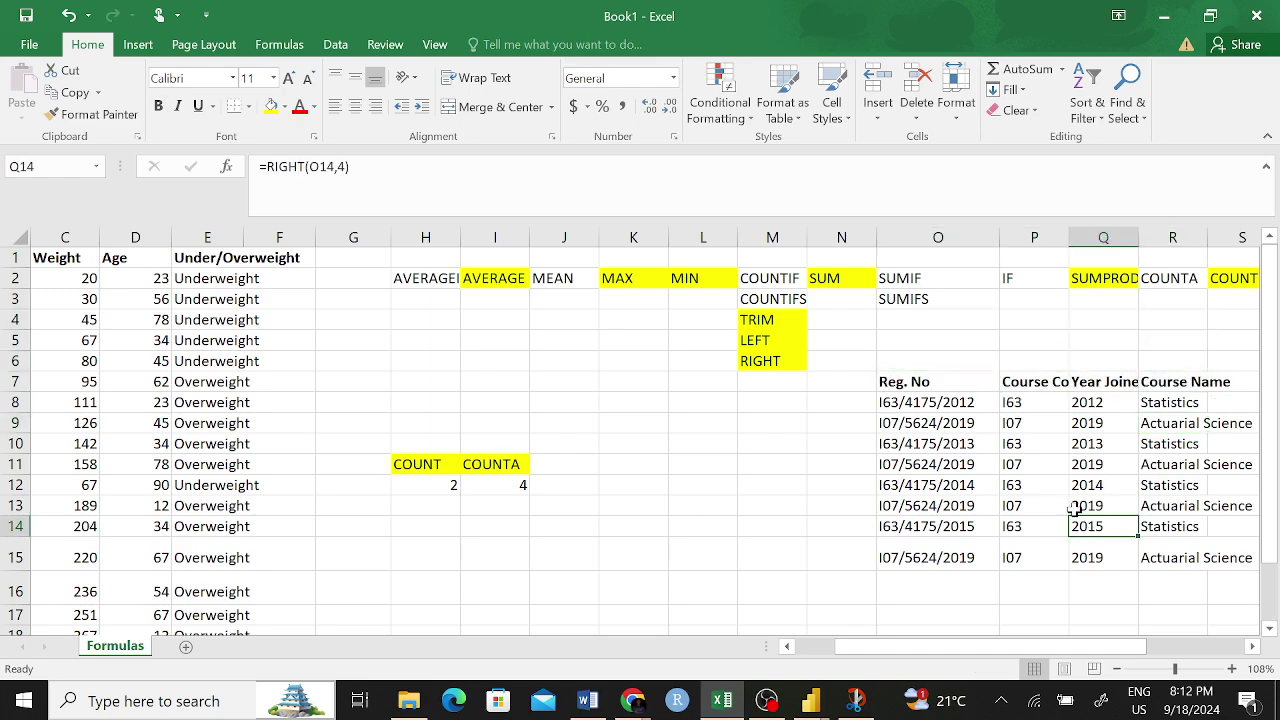
{"action": "scroll", "coordinate": [600, 480], "scroll_direction": "right", "scroll_amount": 1}
{"action": "scroll", "coordinate": [637, 462], "scroll_direction": "right", "scroll_amount": 1}
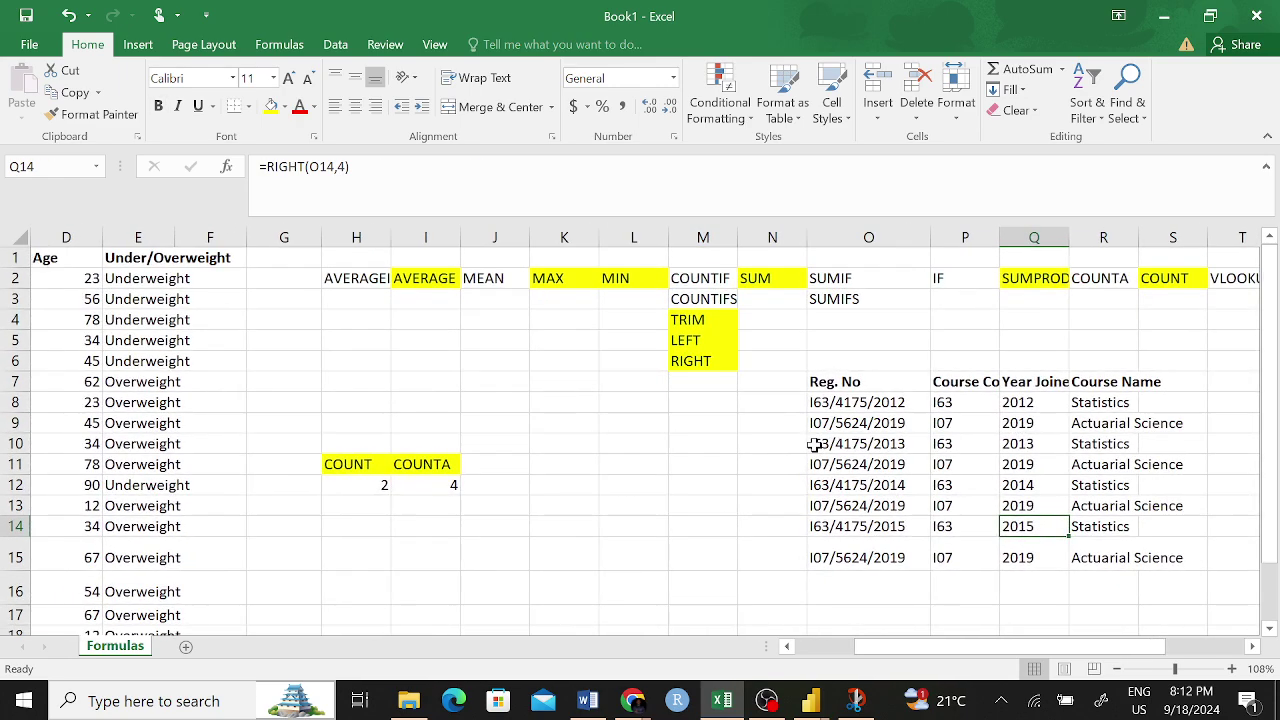
{"action": "scroll", "coordinate": [694, 463], "scroll_direction": "left", "scroll_amount": 3}
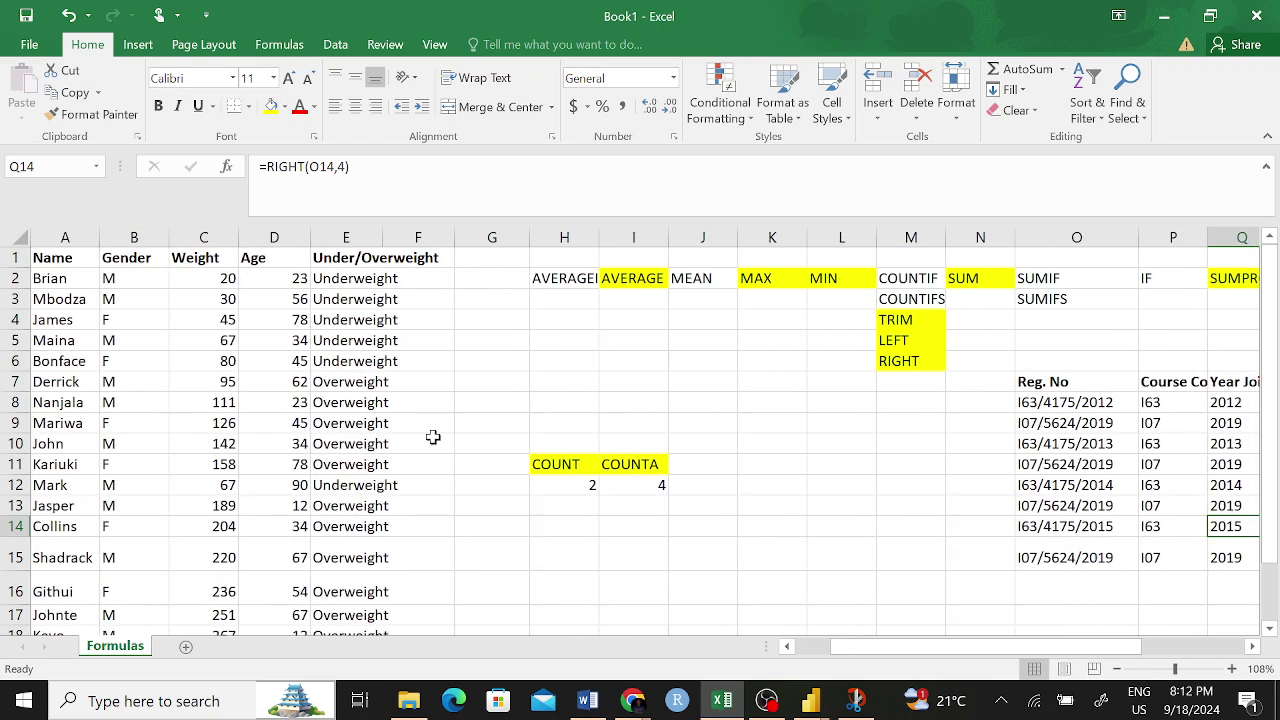
{"action": "left_click", "coordinate": [362, 279]}
{"action": "left_click", "coordinate": [428, 261]}
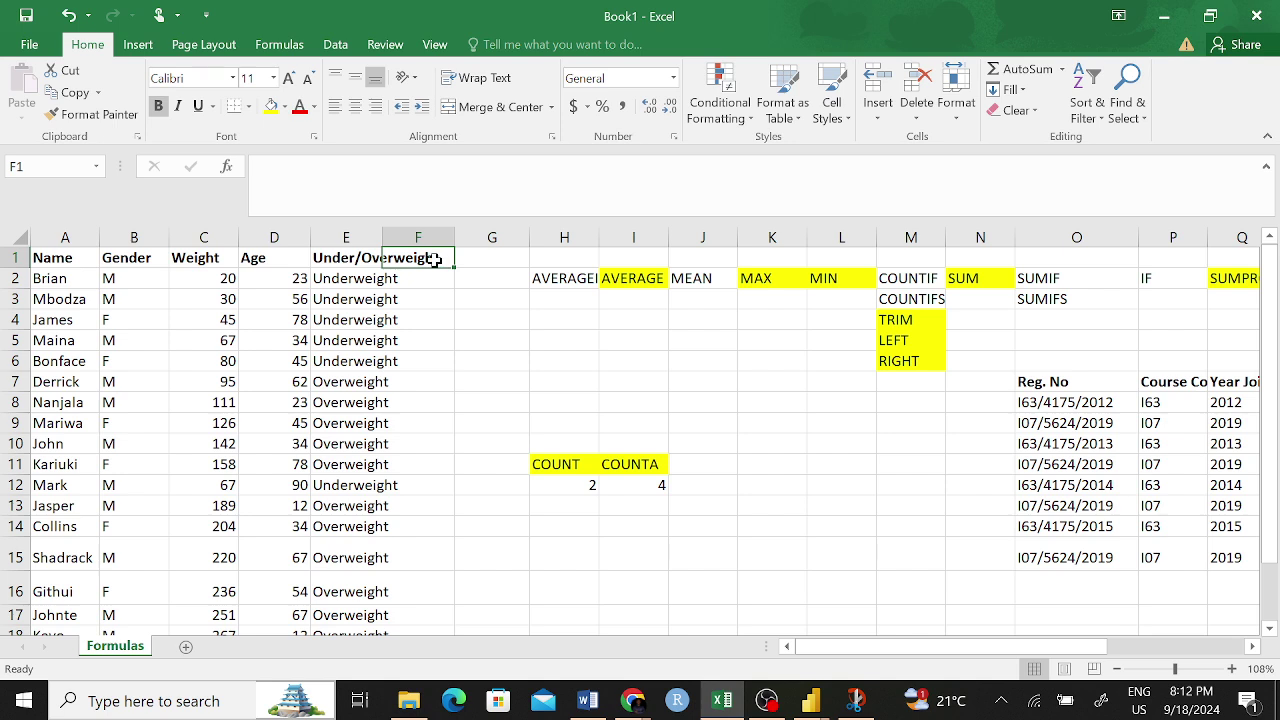
{"action": "type", "text": "Unde"}
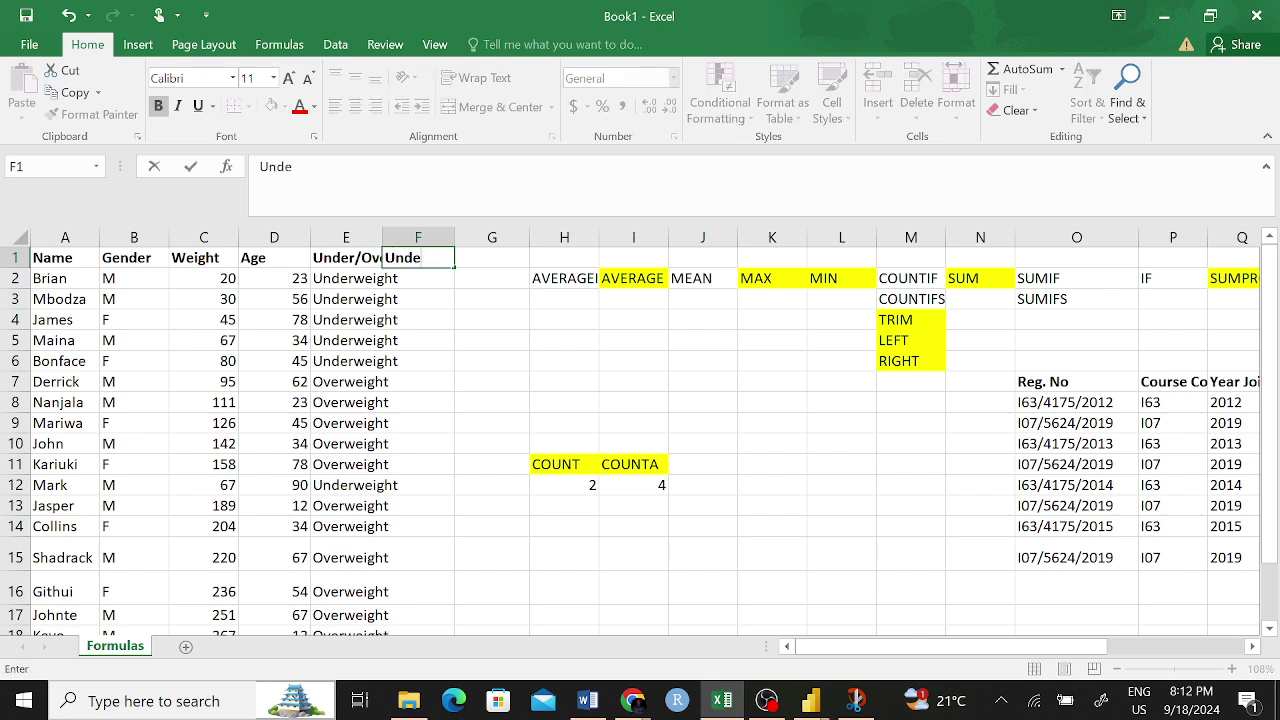
{"action": "type", "text": "r Age/"}
{"action": "type", "text": "Over"}
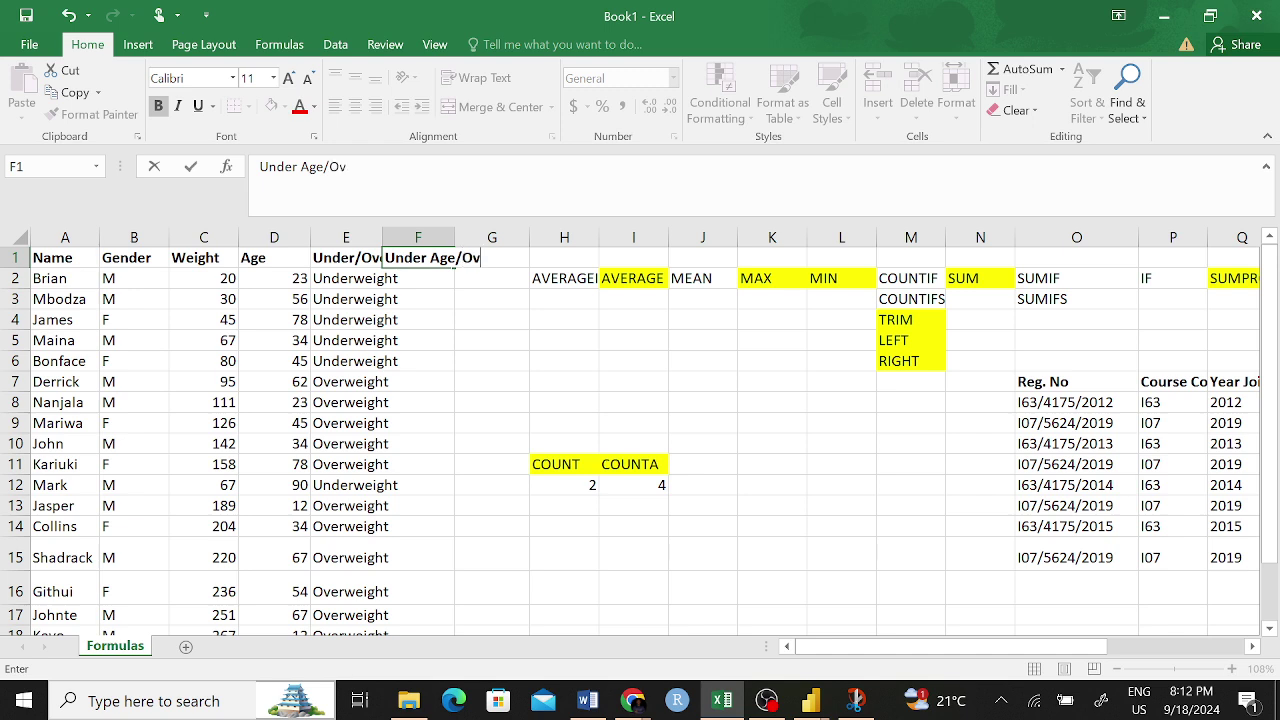
{"action": "key", "text": "BackSpace"}
{"action": "key", "text": "BackSpace"}
{"action": "key", "text": "BackSpace"}
{"action": "key", "text": "BackSpace"}
{"action": "type", "text": "Adult"}
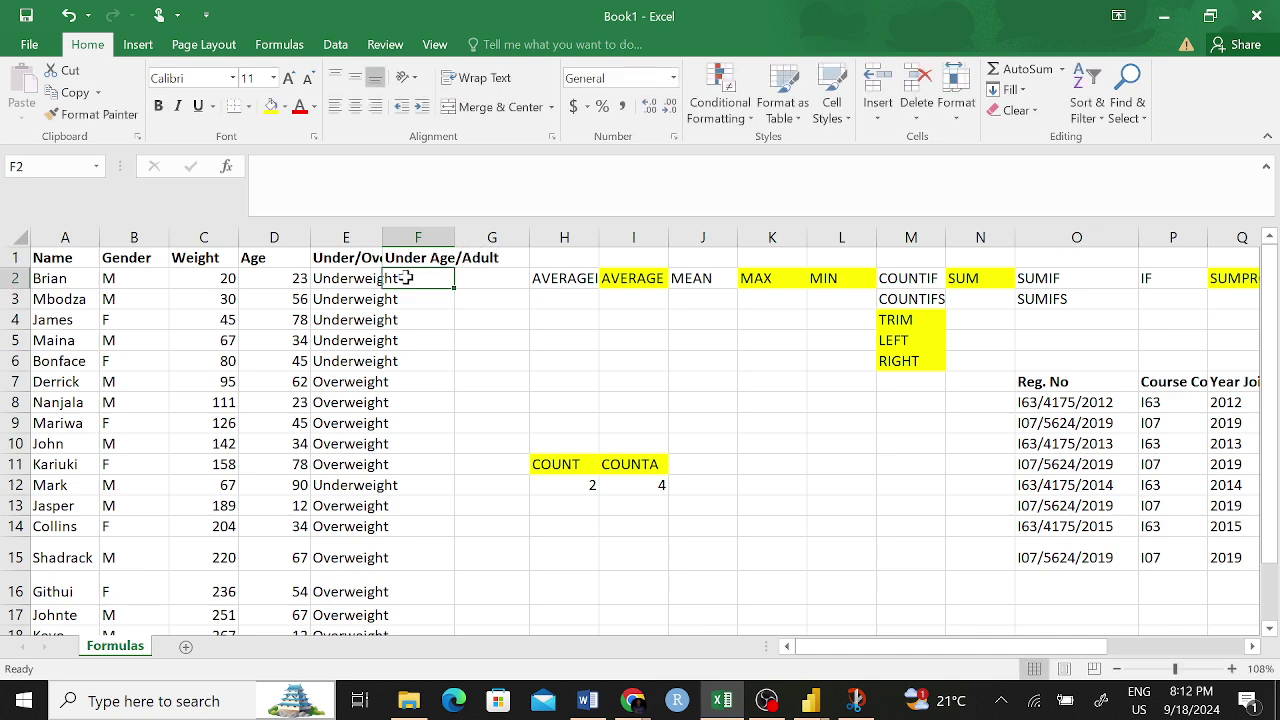
{"action": "left_click_drag", "start_coordinate": [301, 274], "coordinate": [280, 557]}
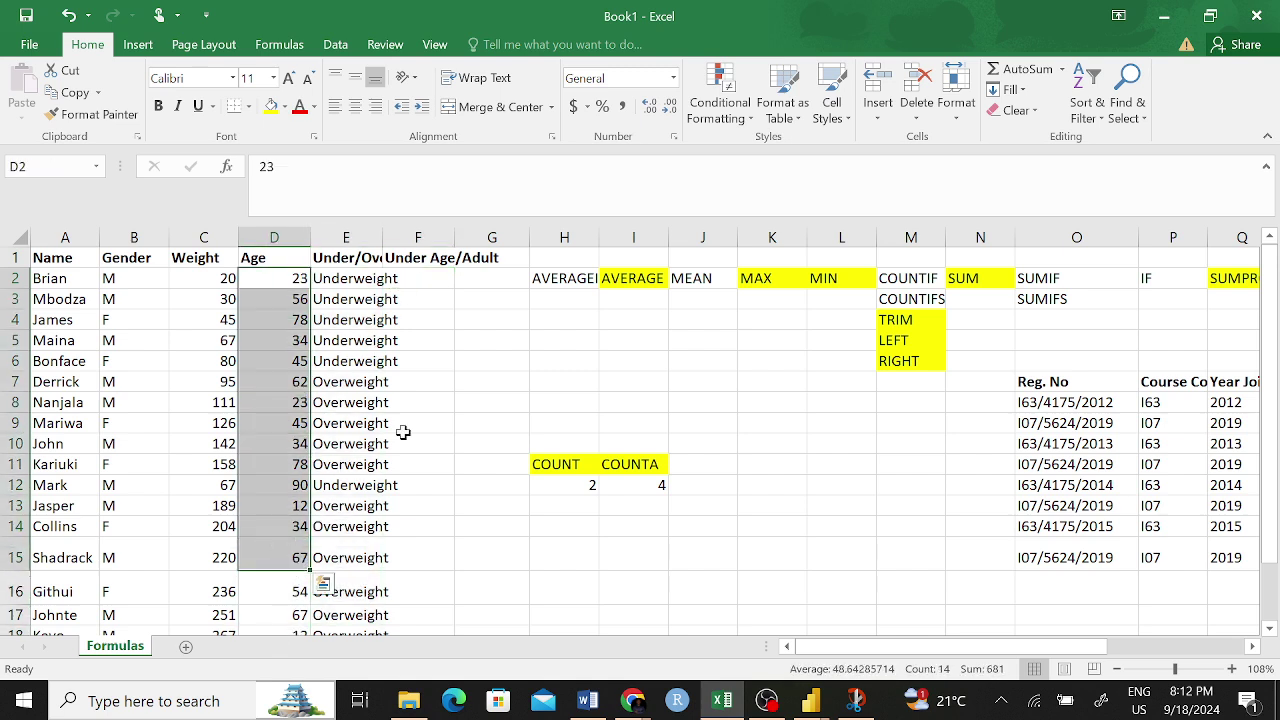
{"action": "left_click", "coordinate": [434, 276]}
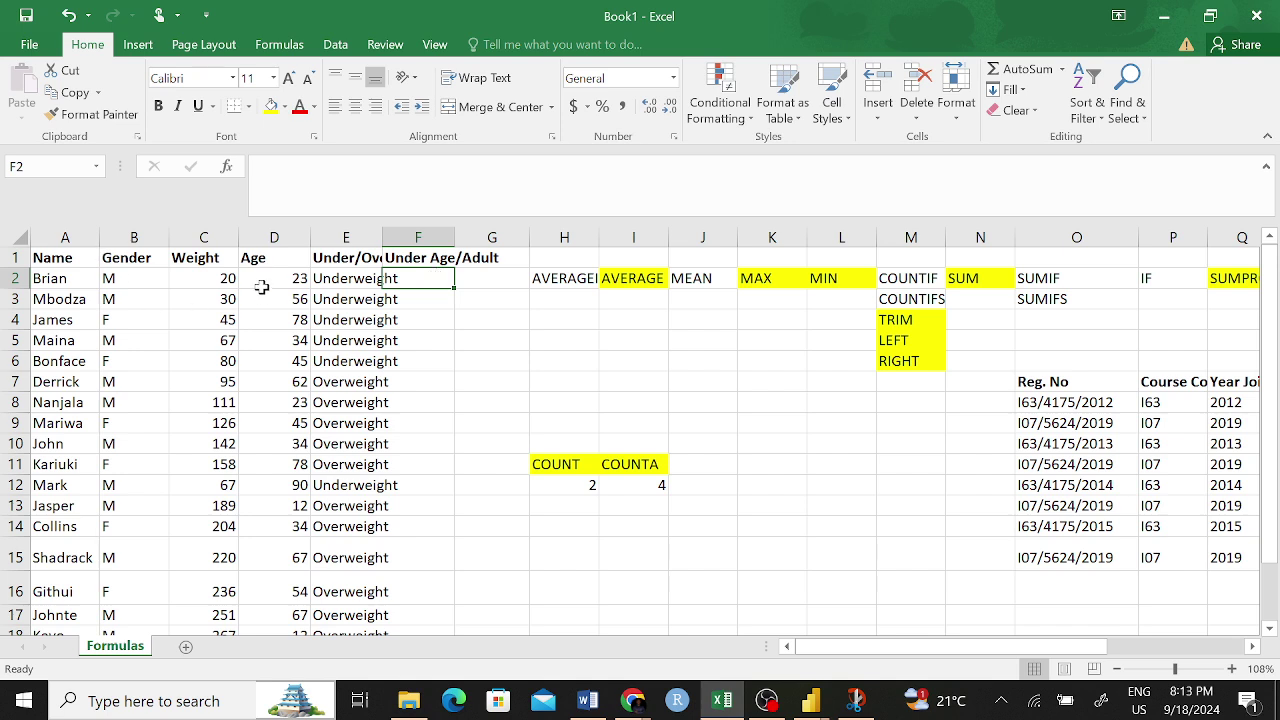
{"action": "left_click", "coordinate": [324, 284]}
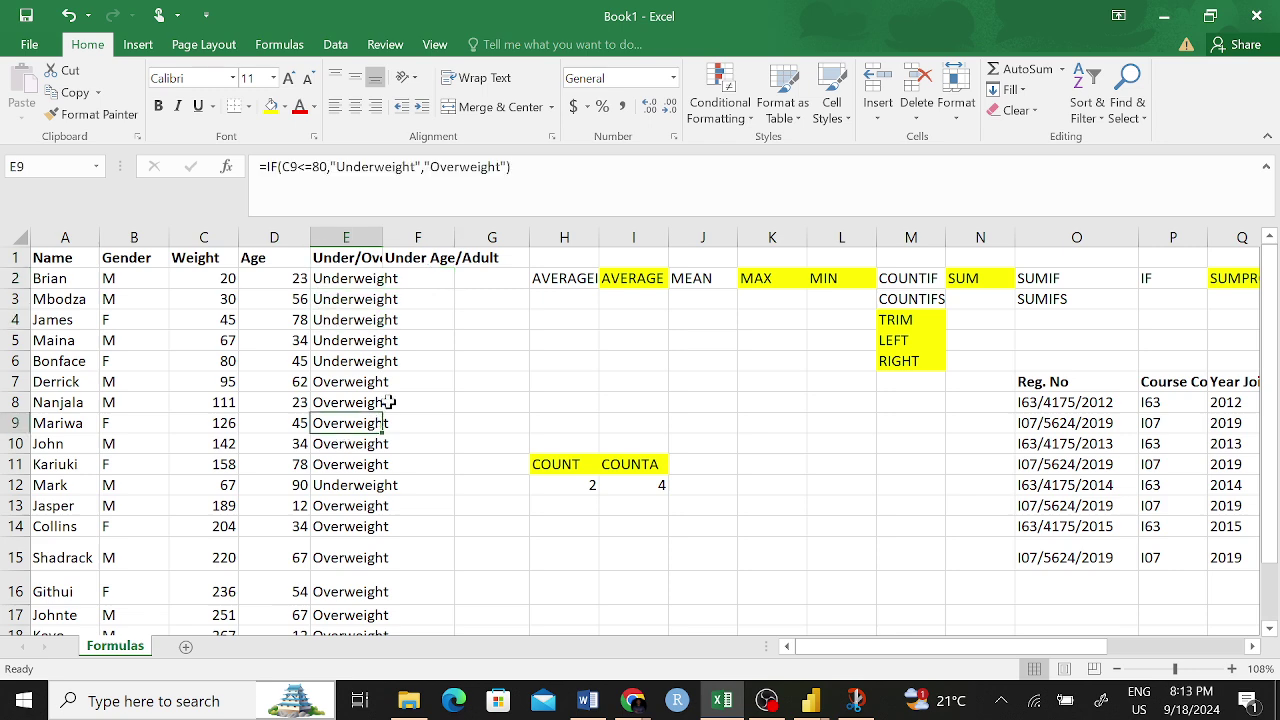
{"action": "left_click", "coordinate": [445, 361]}
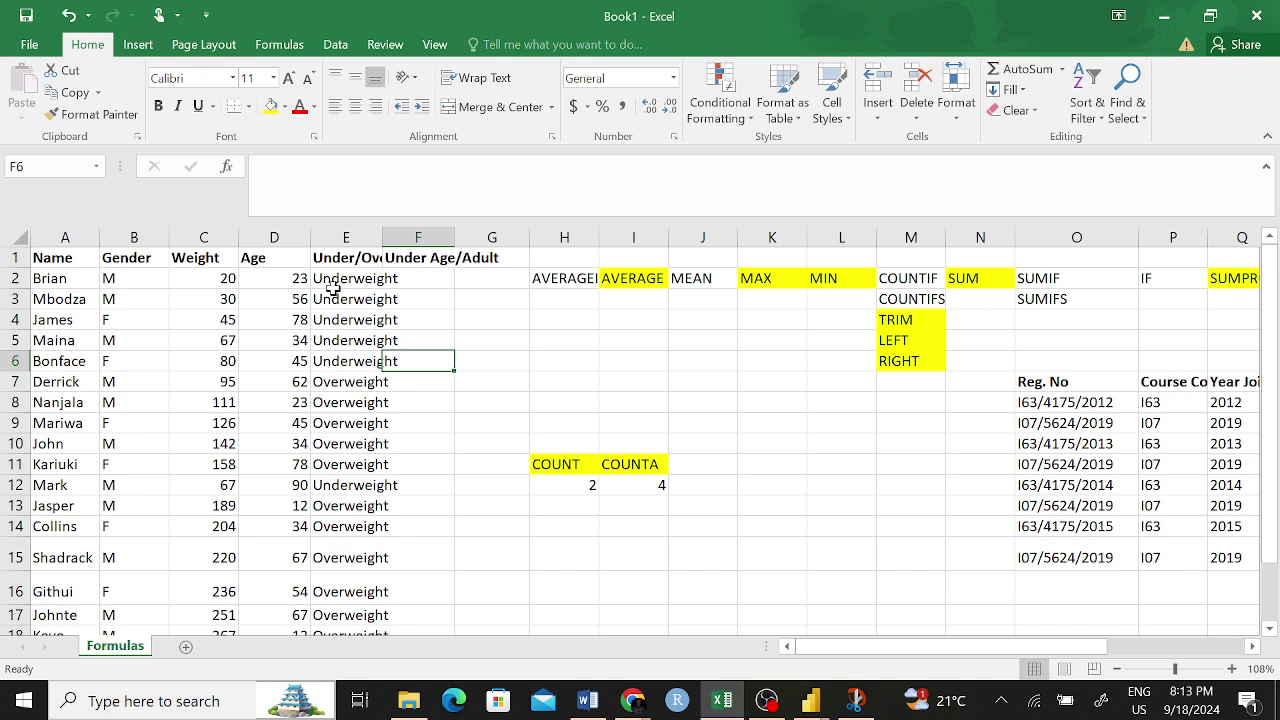
- Insert two blank columns at G and H after the Under Age/Adult column
{"action": "left_click", "coordinate": [445, 257]}
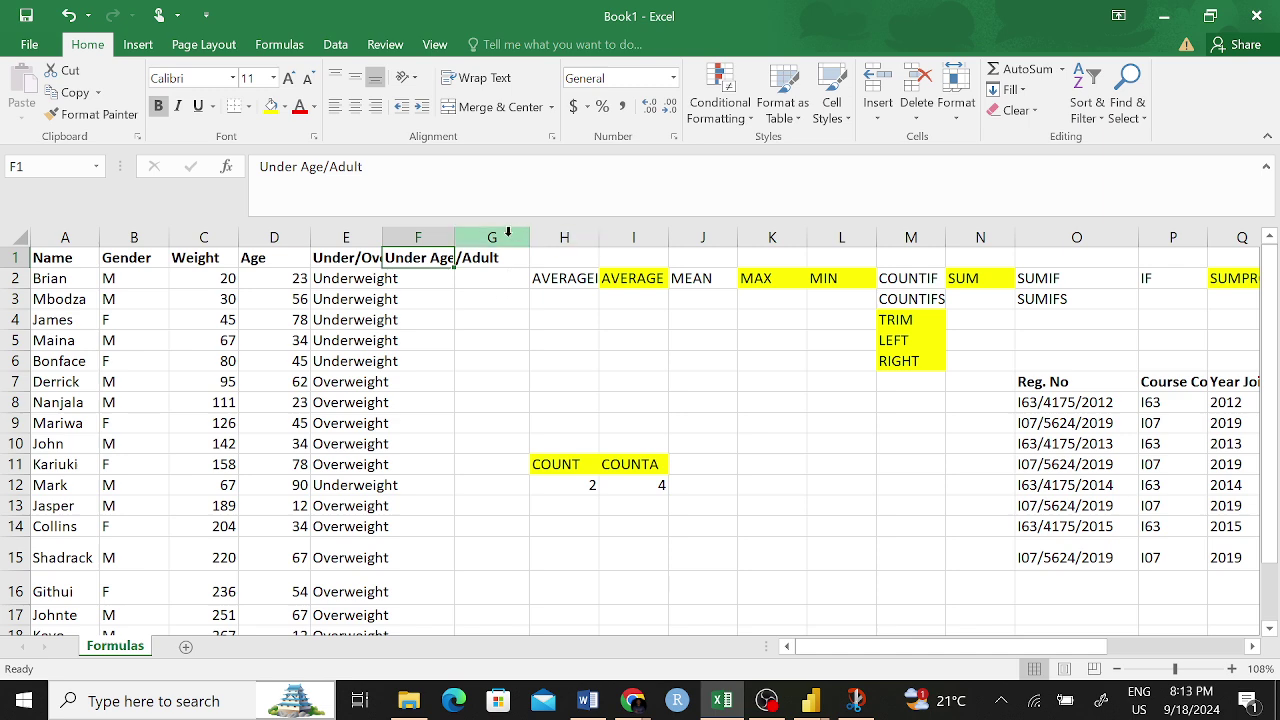
{"action": "left_click_drag", "start_coordinate": [510, 236], "coordinate": [572, 237]}
{"action": "left_click", "coordinate": [571, 237]}
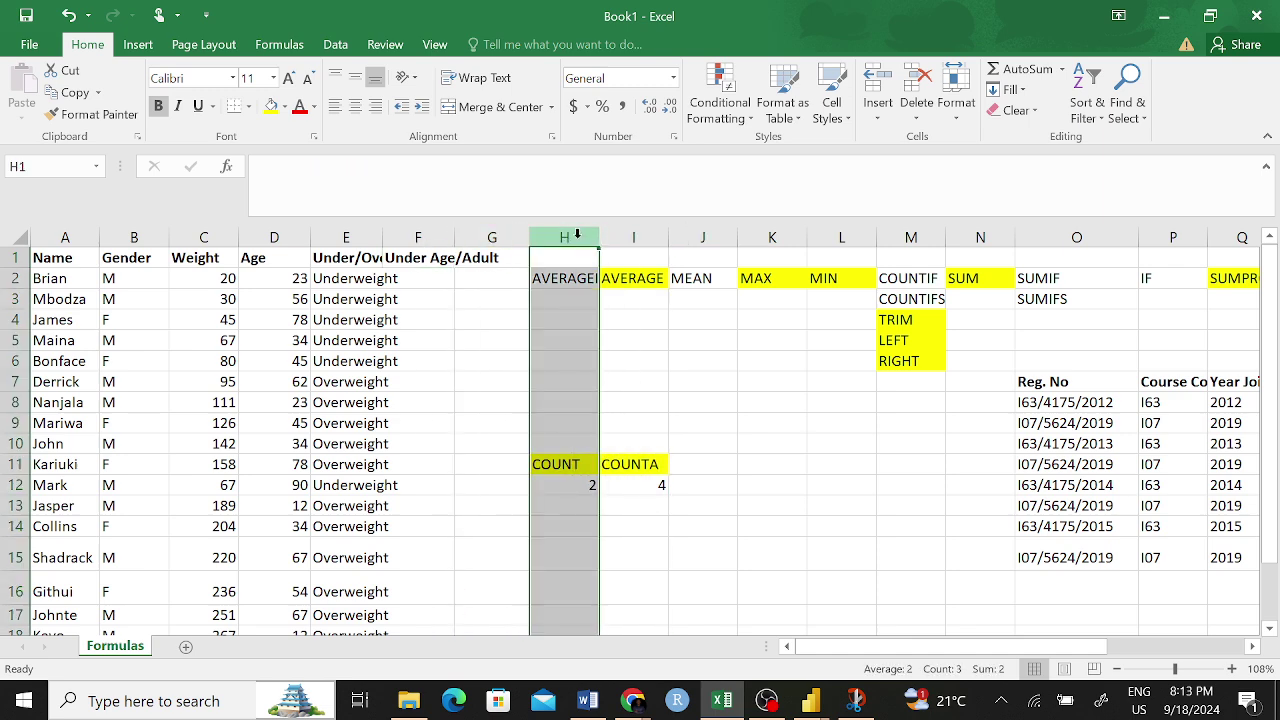
{"action": "left_click", "coordinate": [508, 298]}
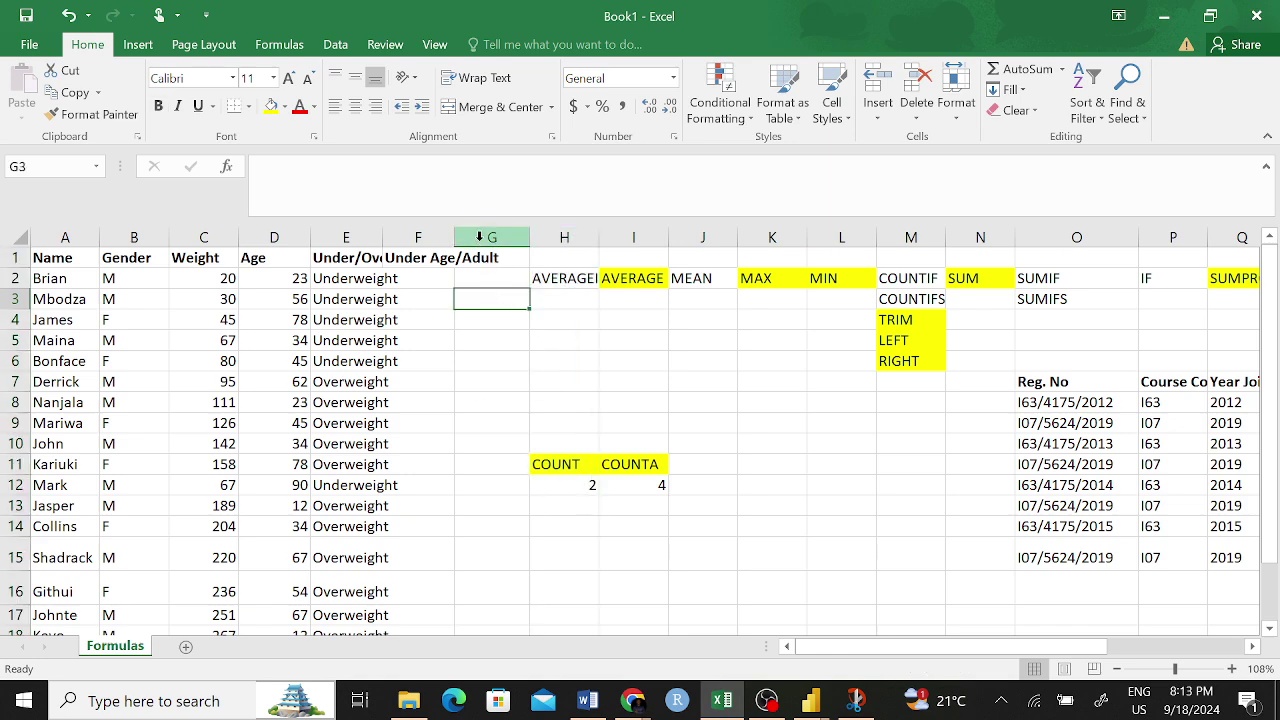
{"action": "left_click_drag", "start_coordinate": [491, 236], "coordinate": [545, 236]}
{"action": "right_click", "coordinate": [545, 236]}
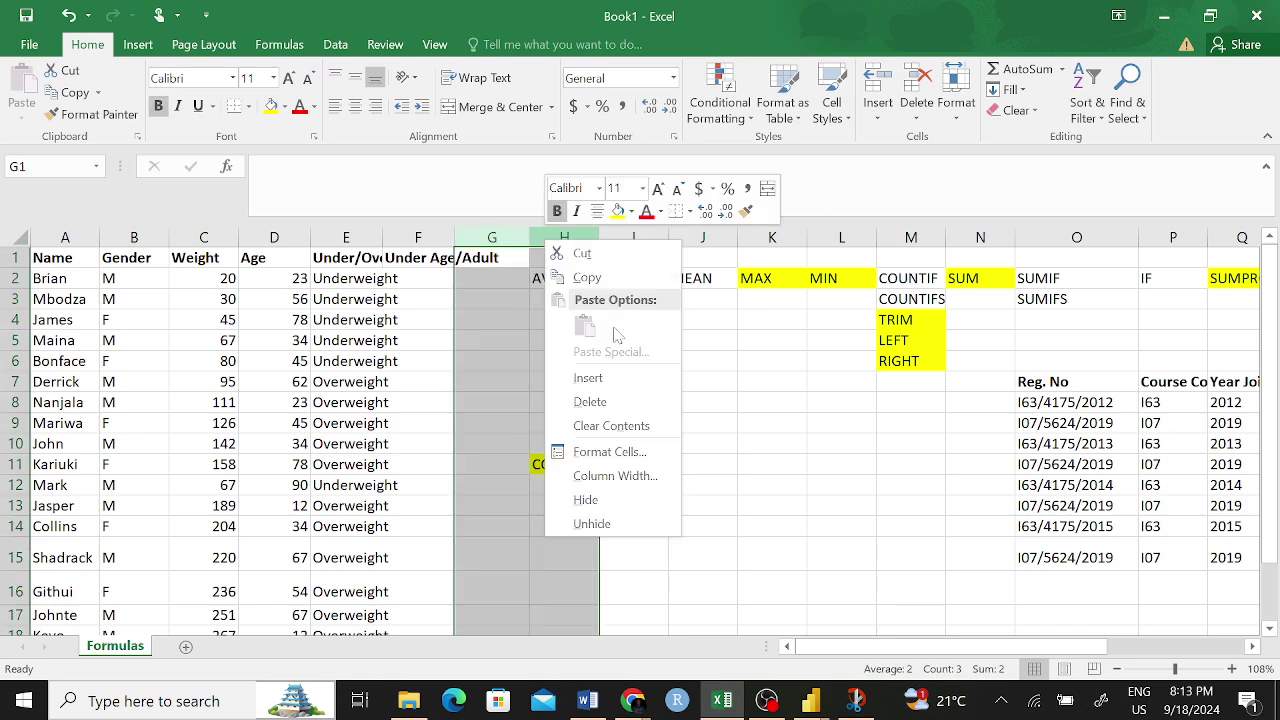
{"action": "left_click", "coordinate": [598, 374]}
{"action": "left_click", "coordinate": [645, 380]}
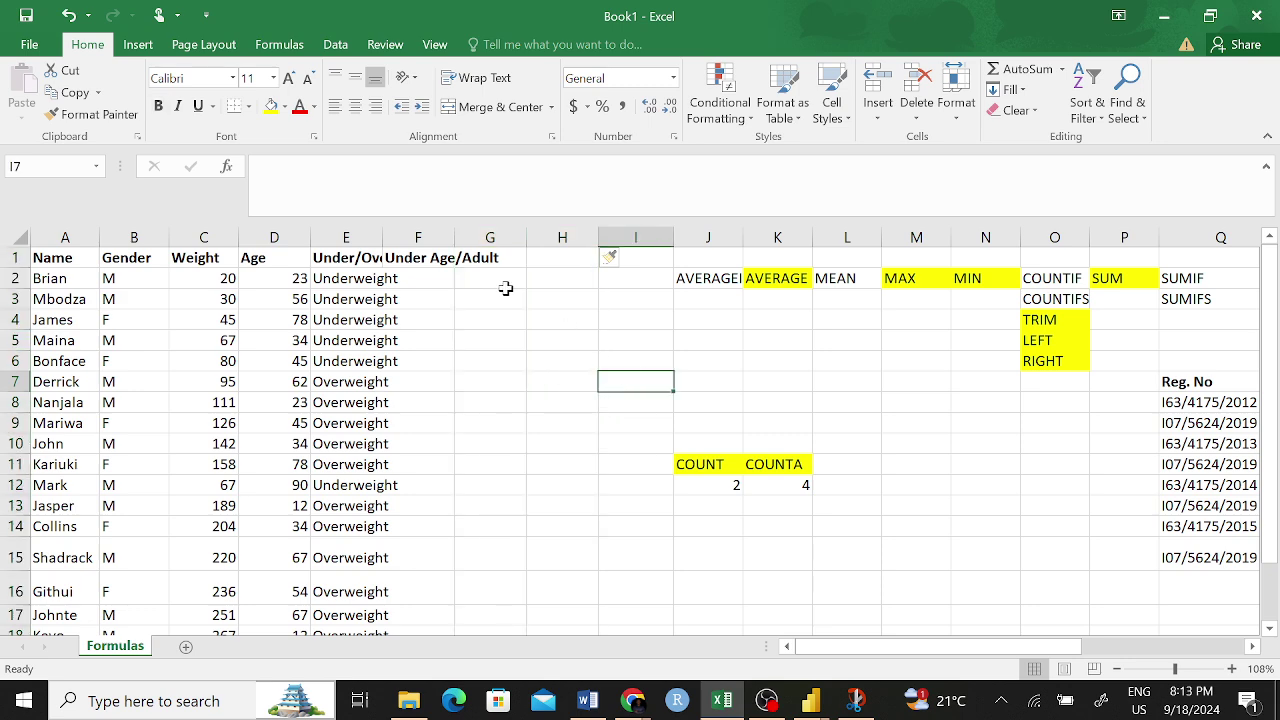
- Auto-fit column E so Under/Overweight displays in full
{"action": "left_click", "coordinate": [423, 257]}
{"action": "double_click", "coordinate": [383, 237]}
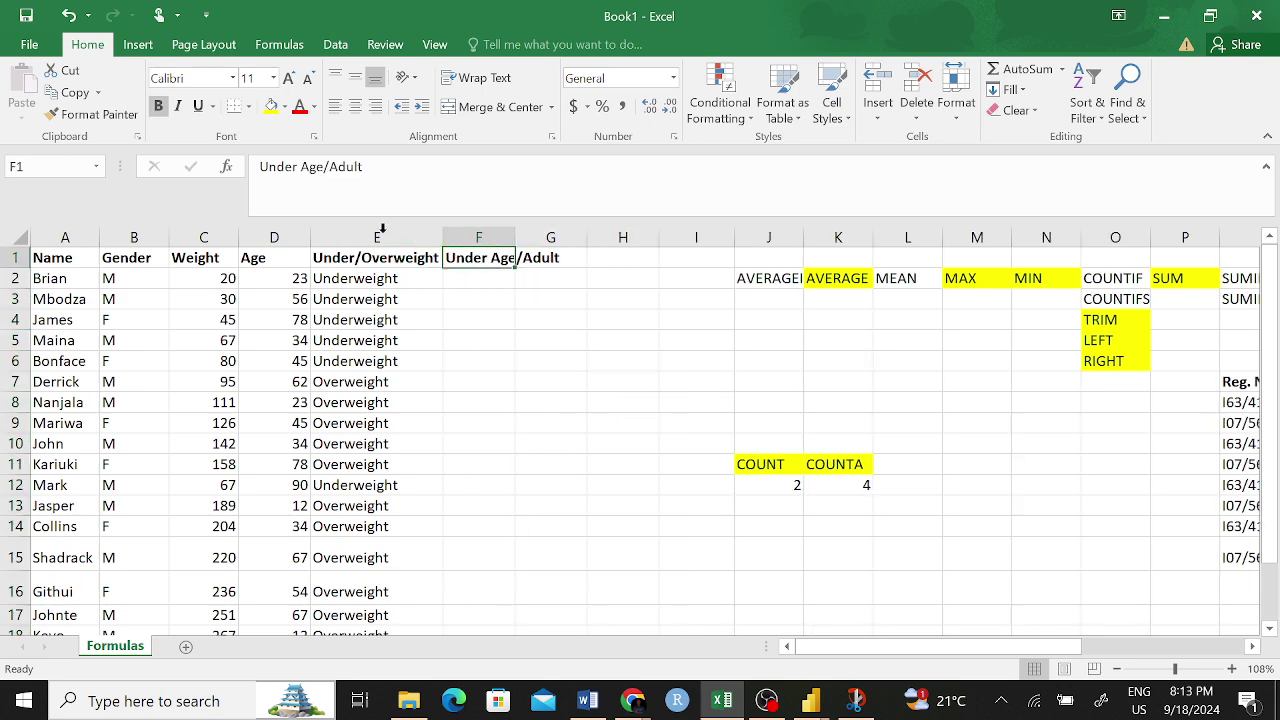
{"action": "left_click", "coordinate": [531, 380]}
{"action": "left_click", "coordinate": [489, 278]}
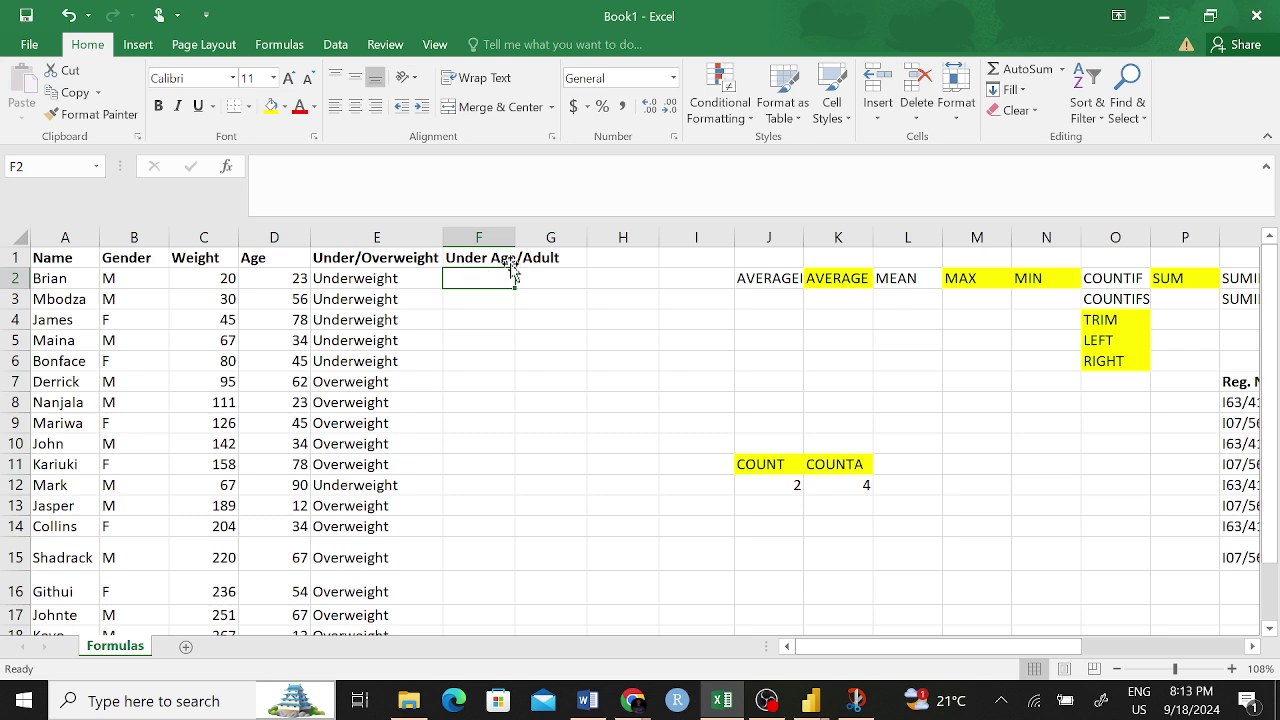
- Replace 'Under Age' with 'Youth' in F1 so it reads Youth/Adult, then widen column F
{"action": "left_click", "coordinate": [495, 257]}
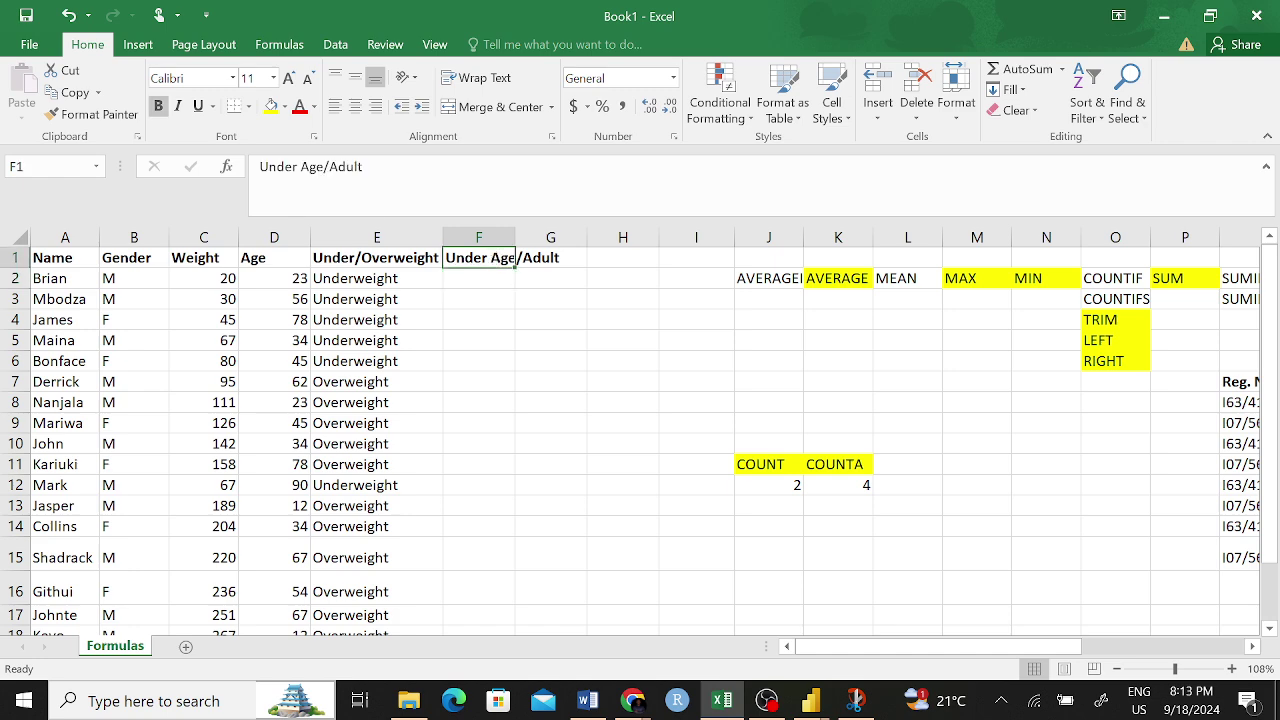
{"action": "left_click_drag", "start_coordinate": [322, 166], "coordinate": [259, 166]}
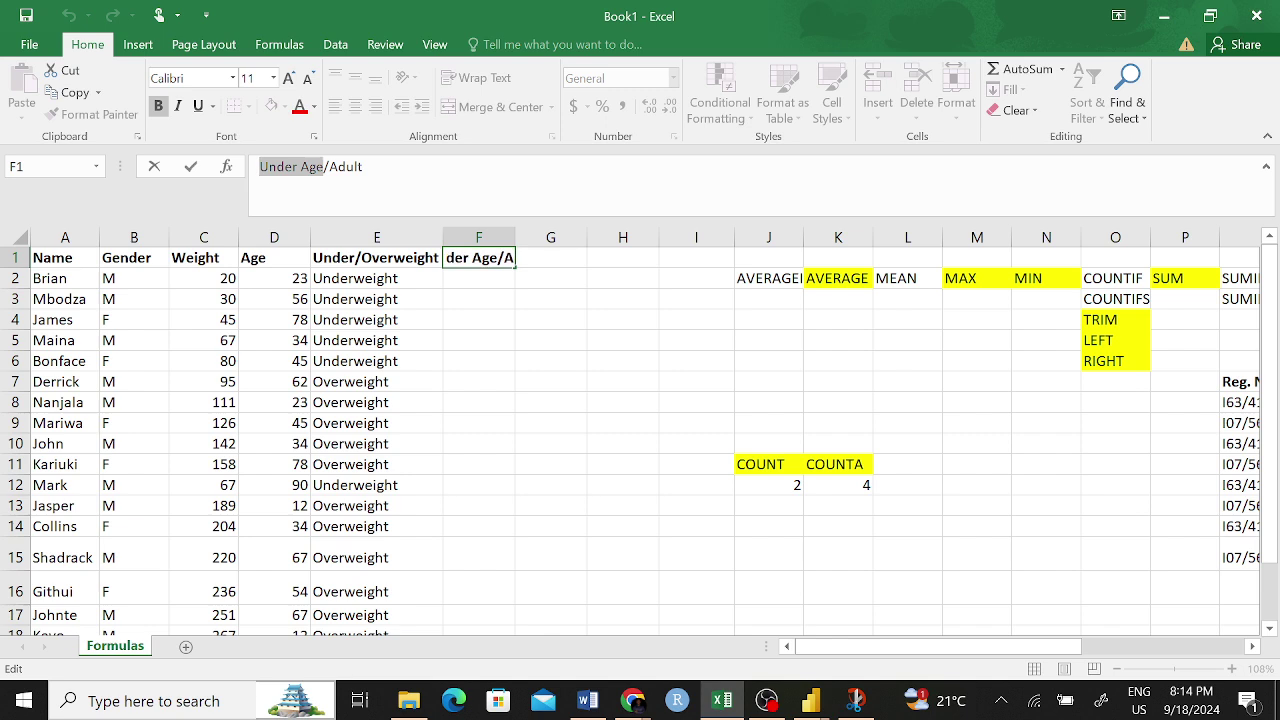
{"action": "type", "text": "Youth"}
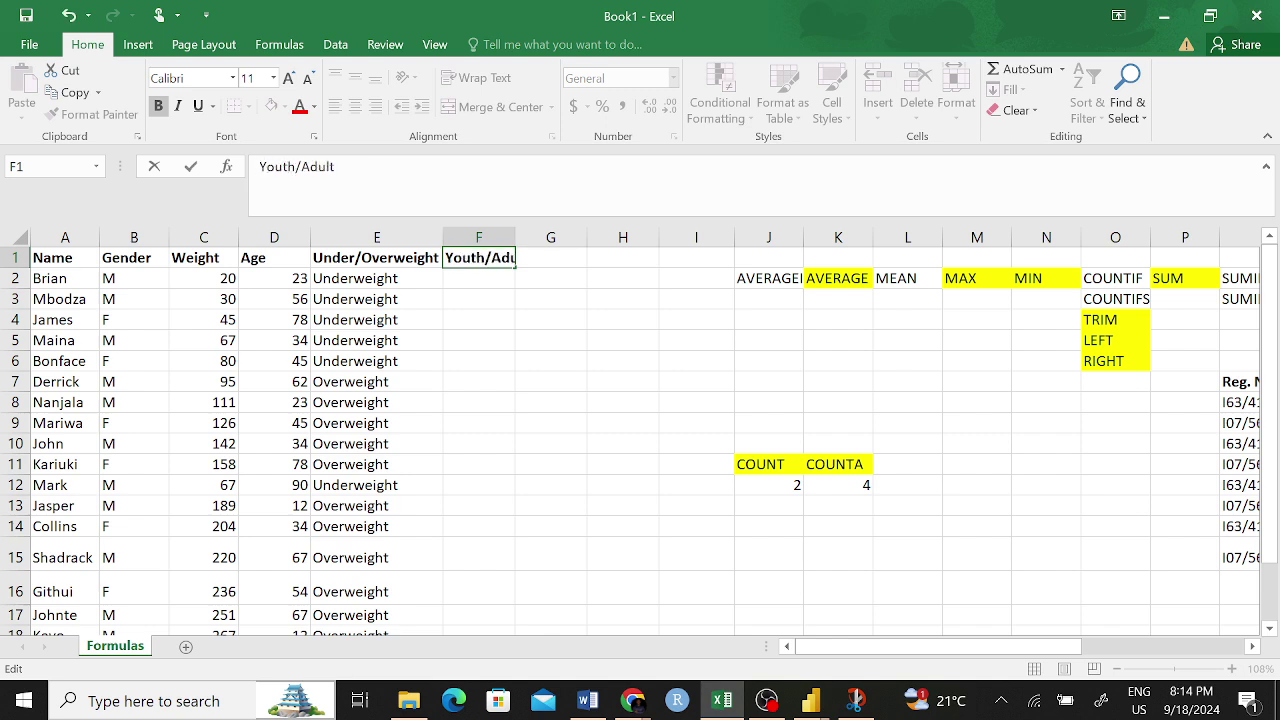
{"action": "key", "text": "Return"}
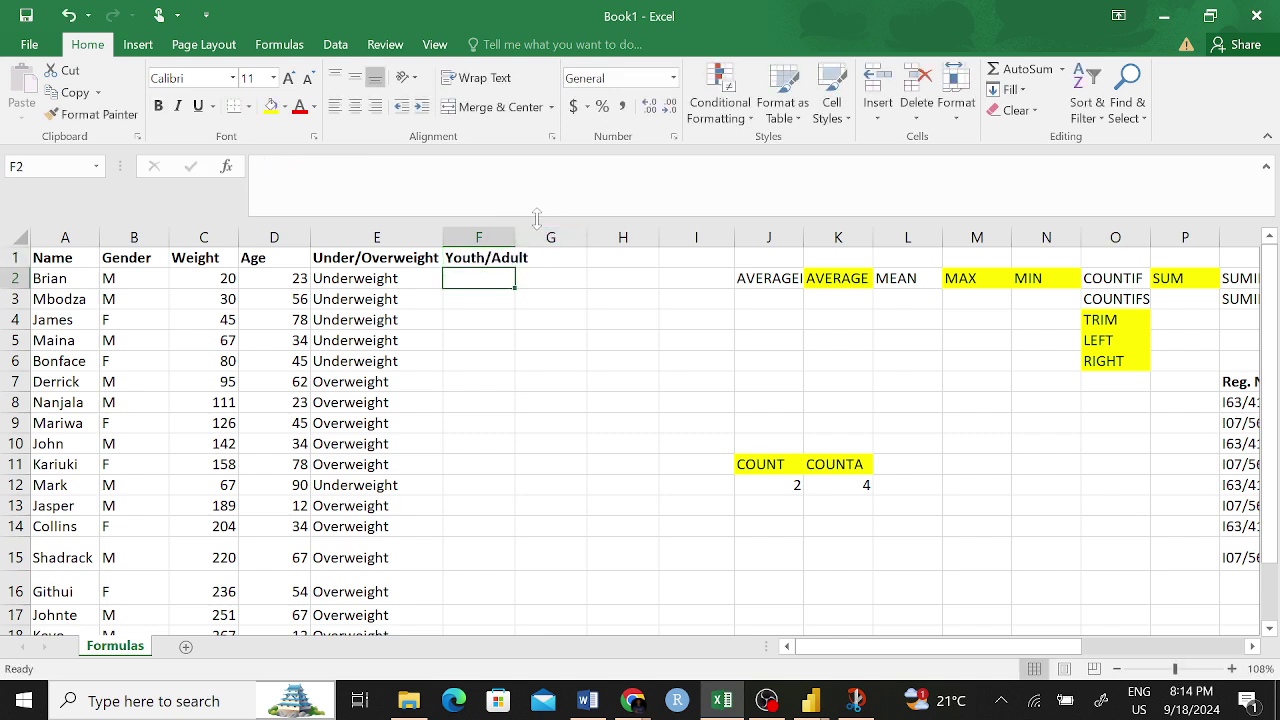
{"action": "left_click_drag", "start_coordinate": [512, 229], "coordinate": [528, 229]}
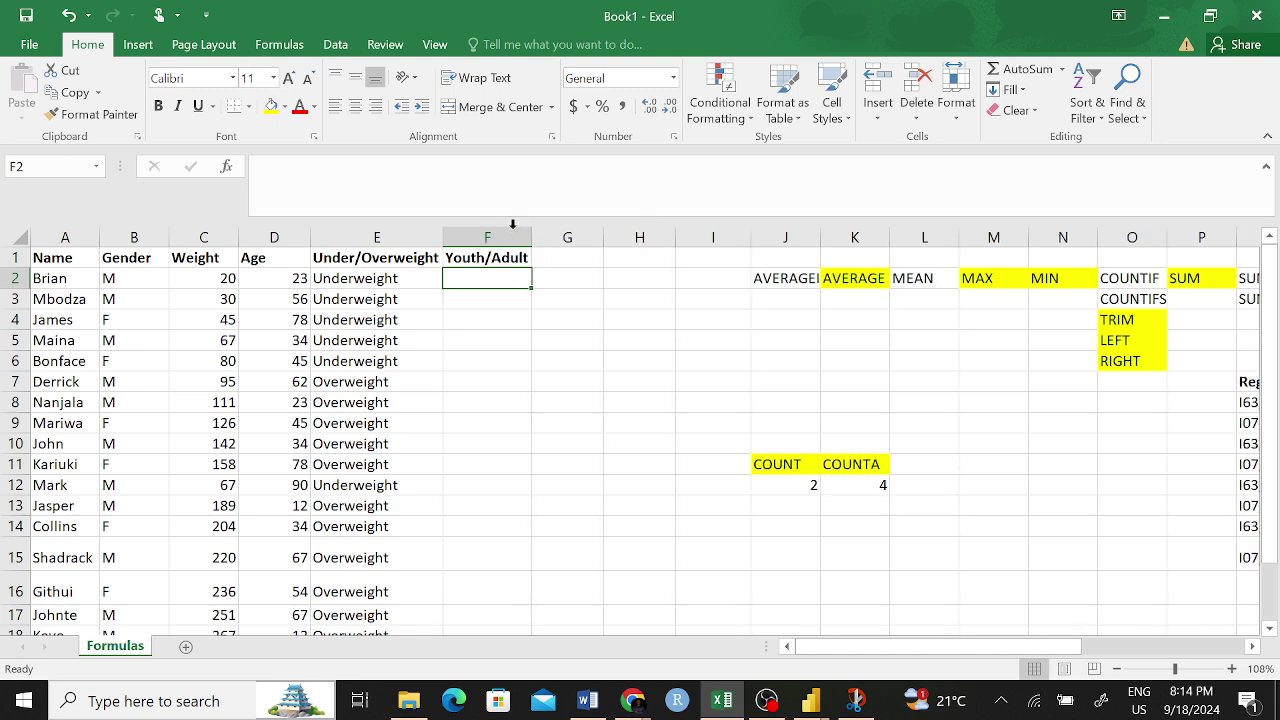
{"action": "left_click", "coordinate": [577, 325]}
{"action": "left_click", "coordinate": [495, 276]}
- Type =IF(D2<=35 in F2, referencing the age in D2
{"action": "type", "text": "="}
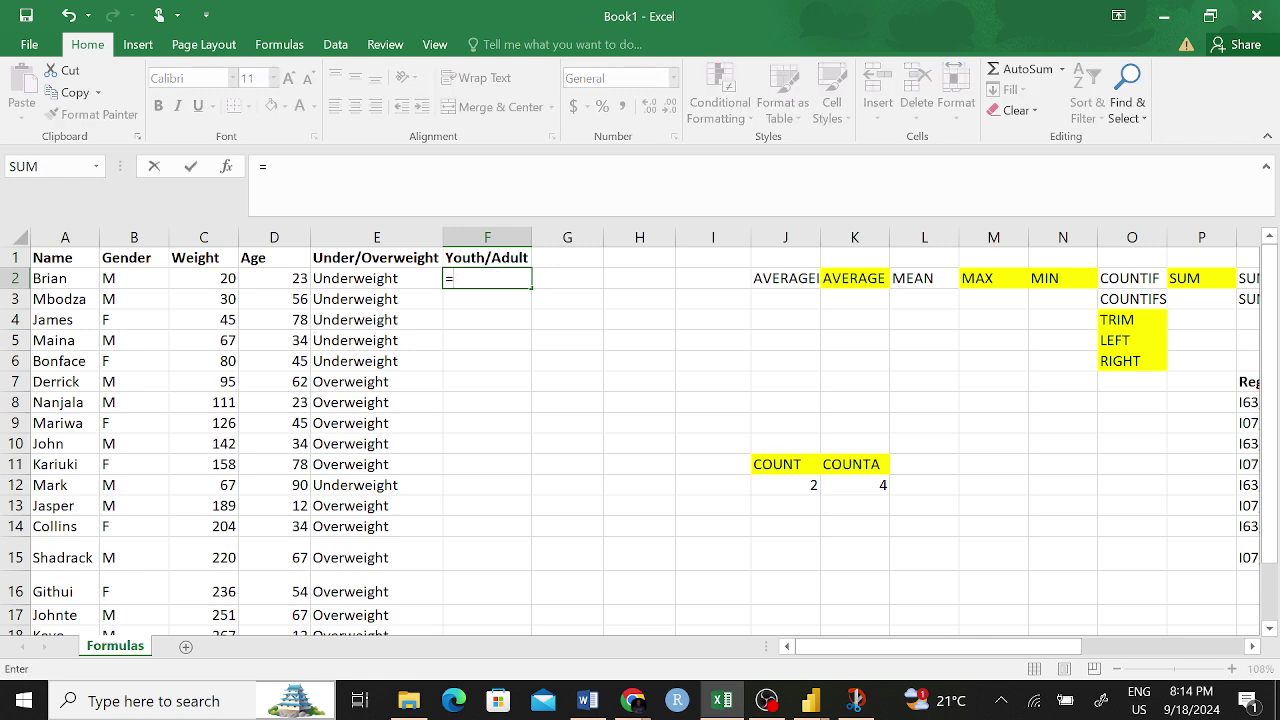
{"action": "type", "text": "IF"}
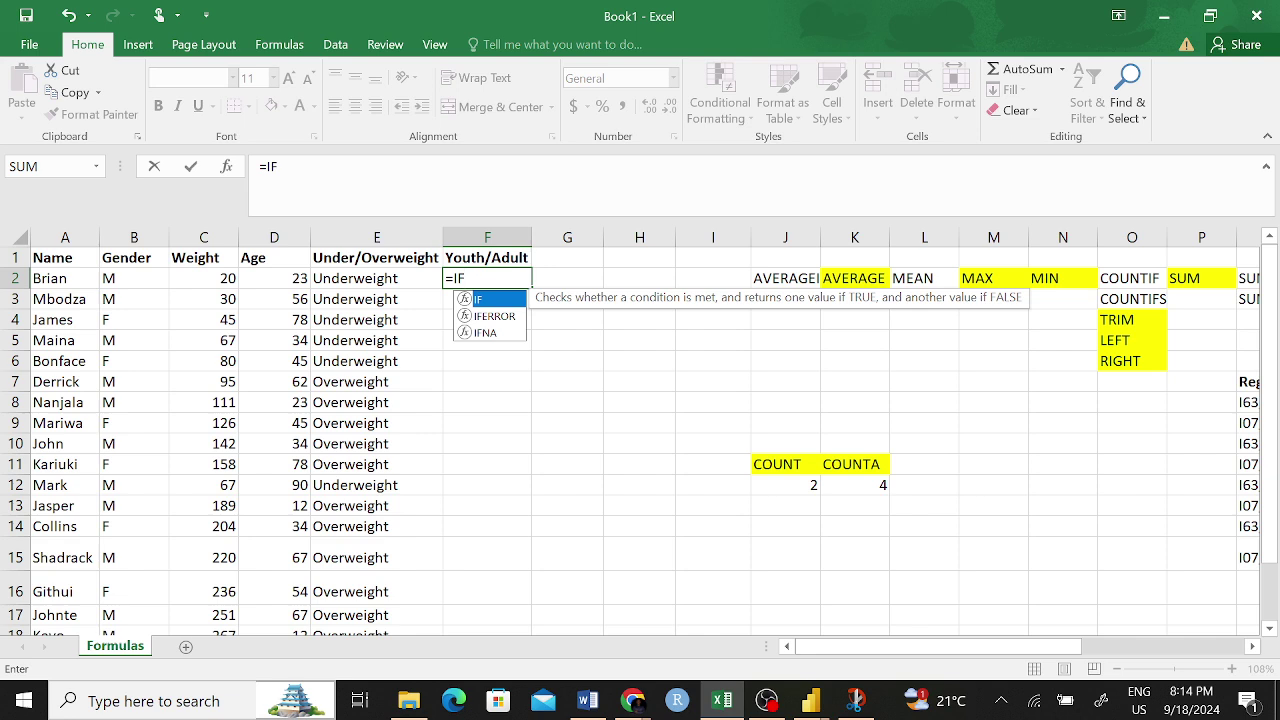
{"action": "type", "text": "("}
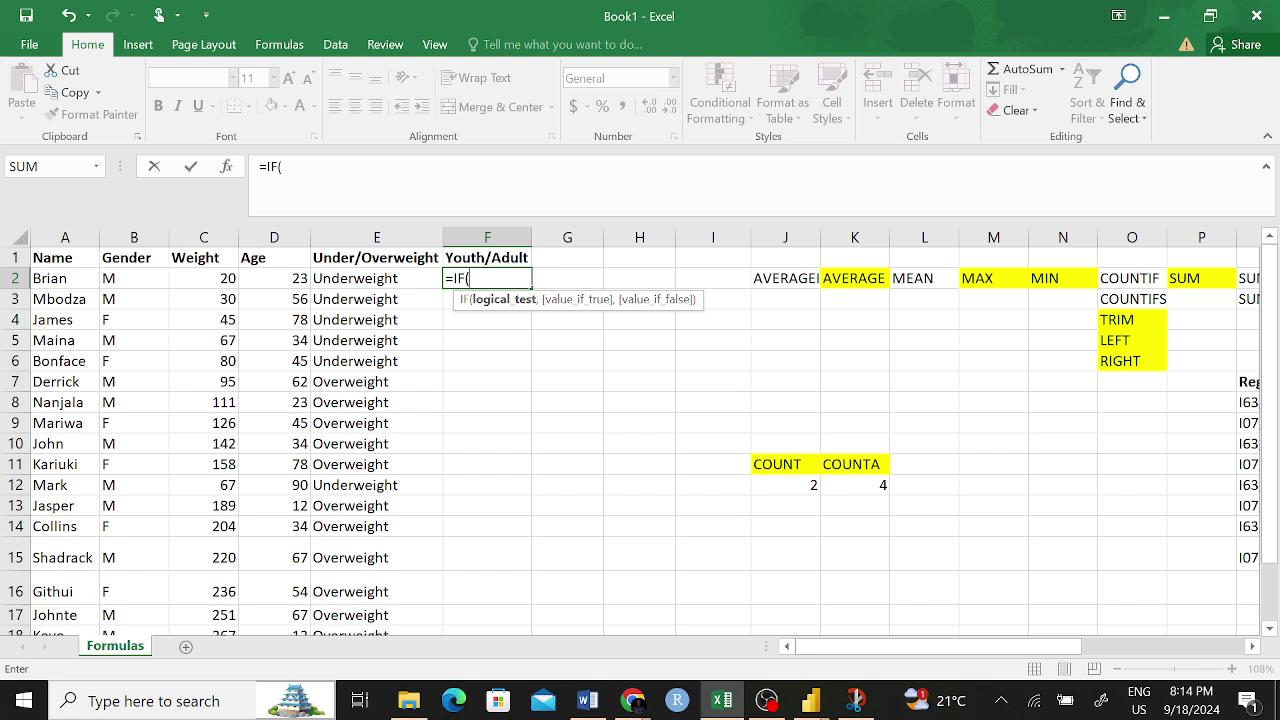
{"action": "left_click", "coordinate": [270, 278]}
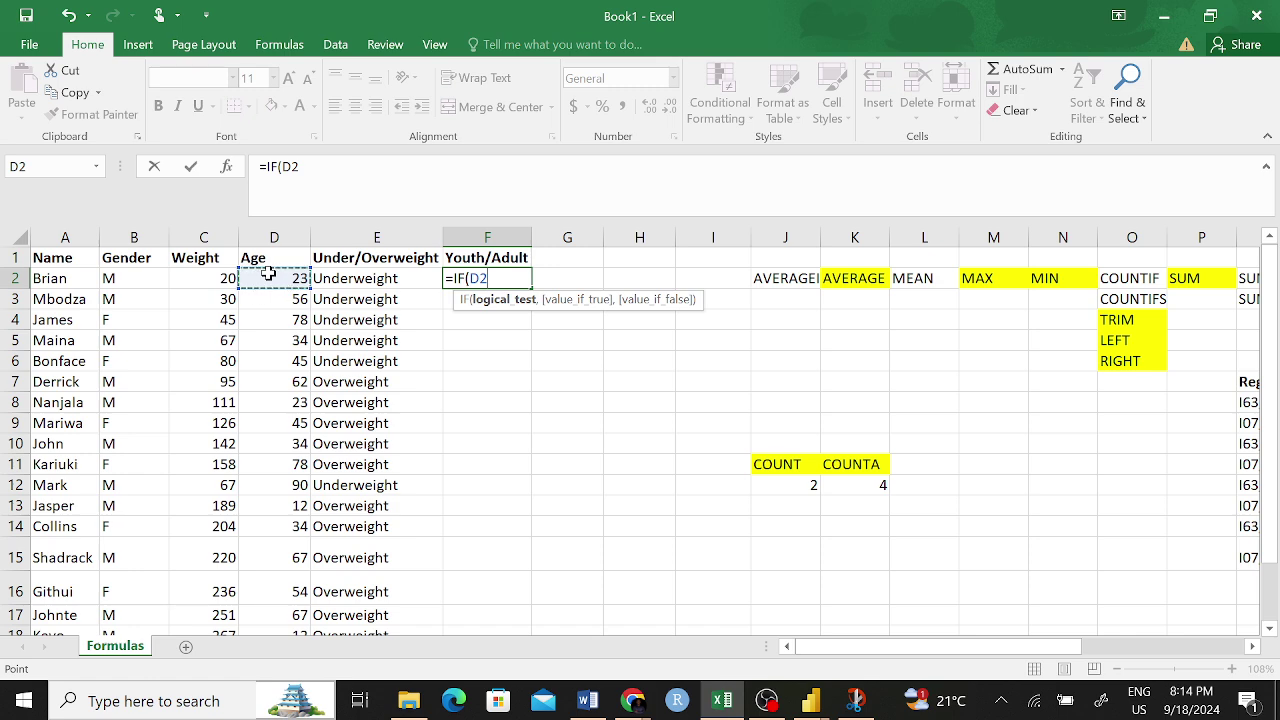
{"action": "type", "text": "<="}
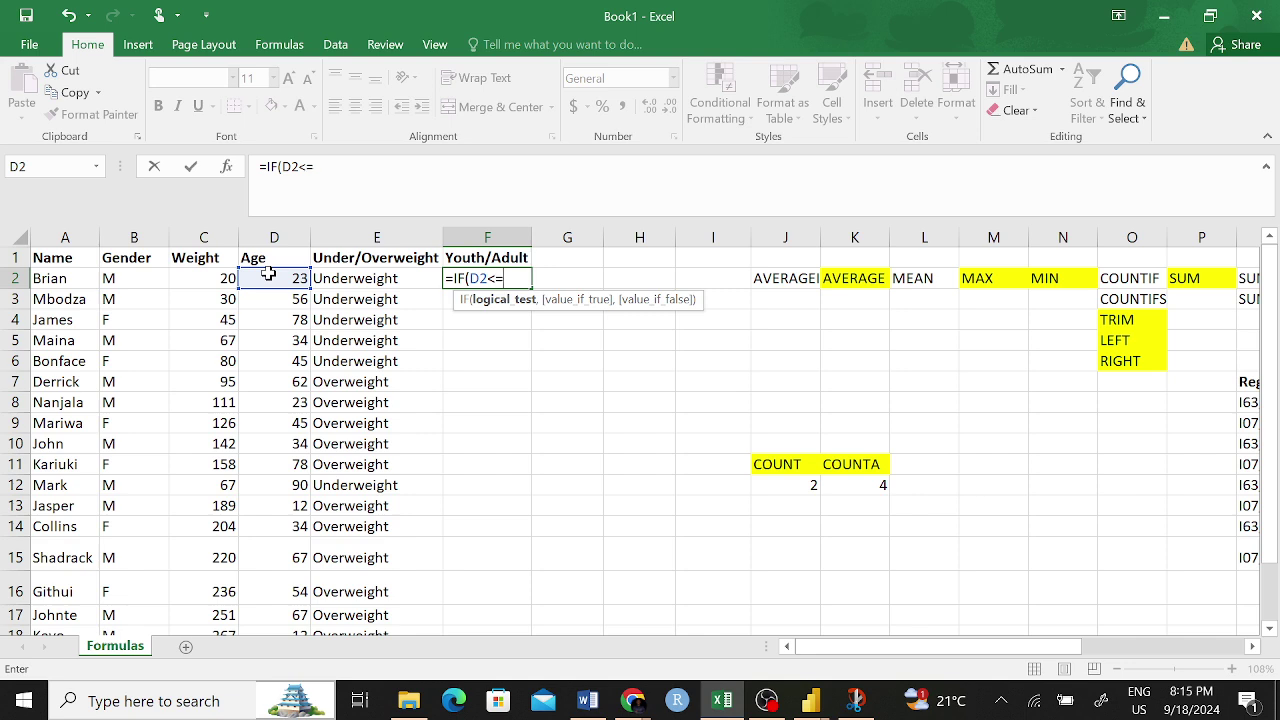
{"action": "type", "text": "35"}
{"action": "key", "text": "BackSpace"}
{"action": "key", "text": "BackSpace"}
{"action": "key", "text": "BackSpace"}
{"action": "key", "text": "BackSpace"}
- Complete F2 as =IF(D2<=35,Youth,Adult), which returns #NAME?
{"action": "type", "text": "+"}
{"action": "key", "text": "BackSpace"}
{"action": "type", "text": "=35,"}
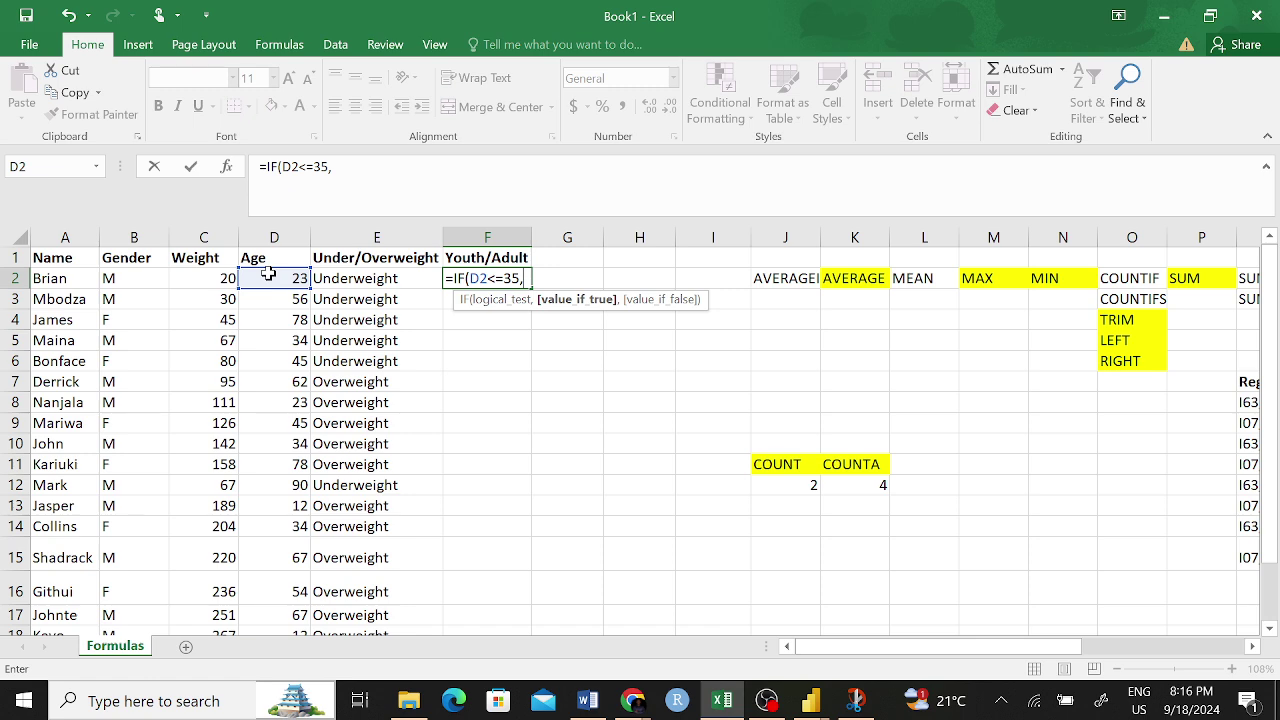
{"action": "type", "text": "Youth,"}
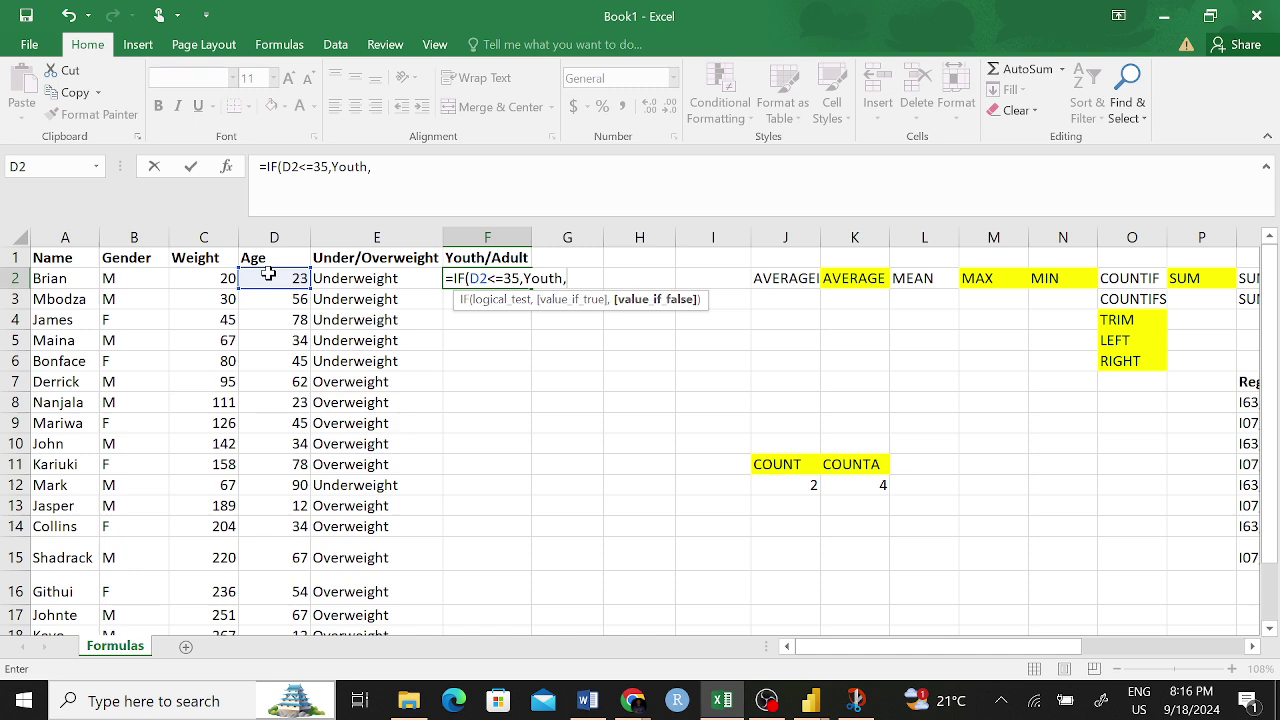
{"action": "type", "text": "Adult"}
{"action": "type", "text": ")"}
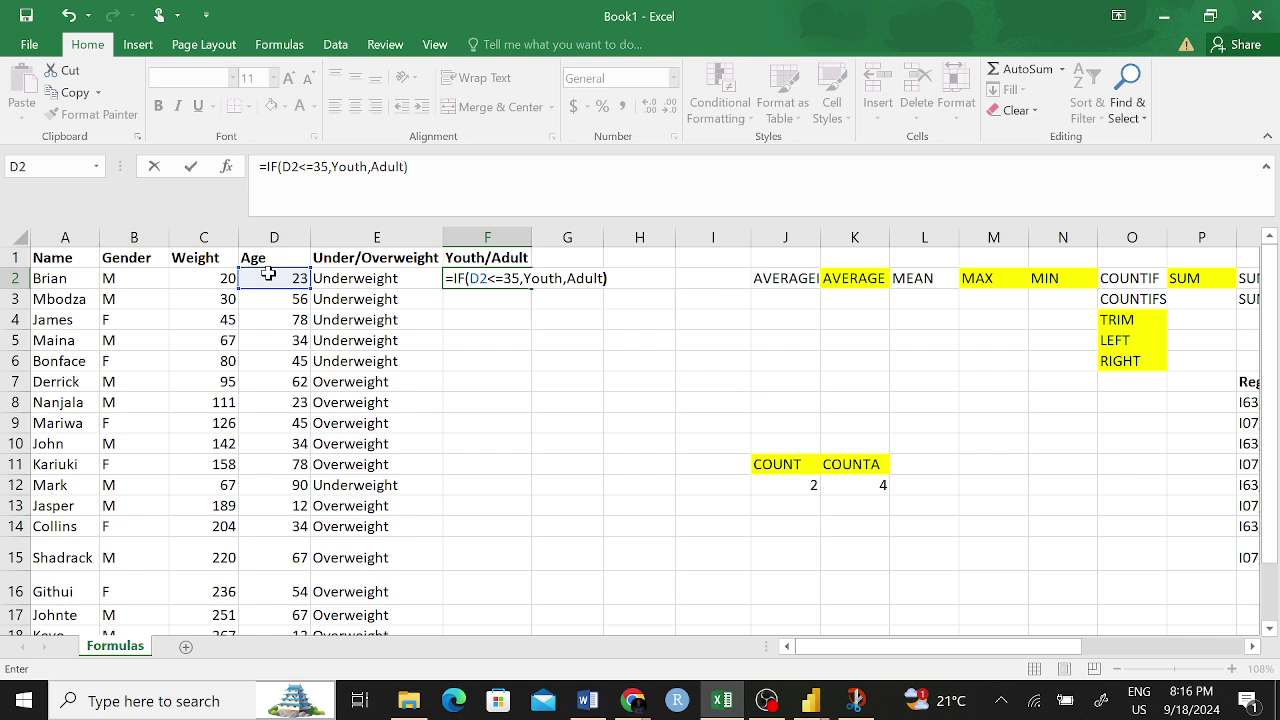
{"action": "key", "text": "Return"}
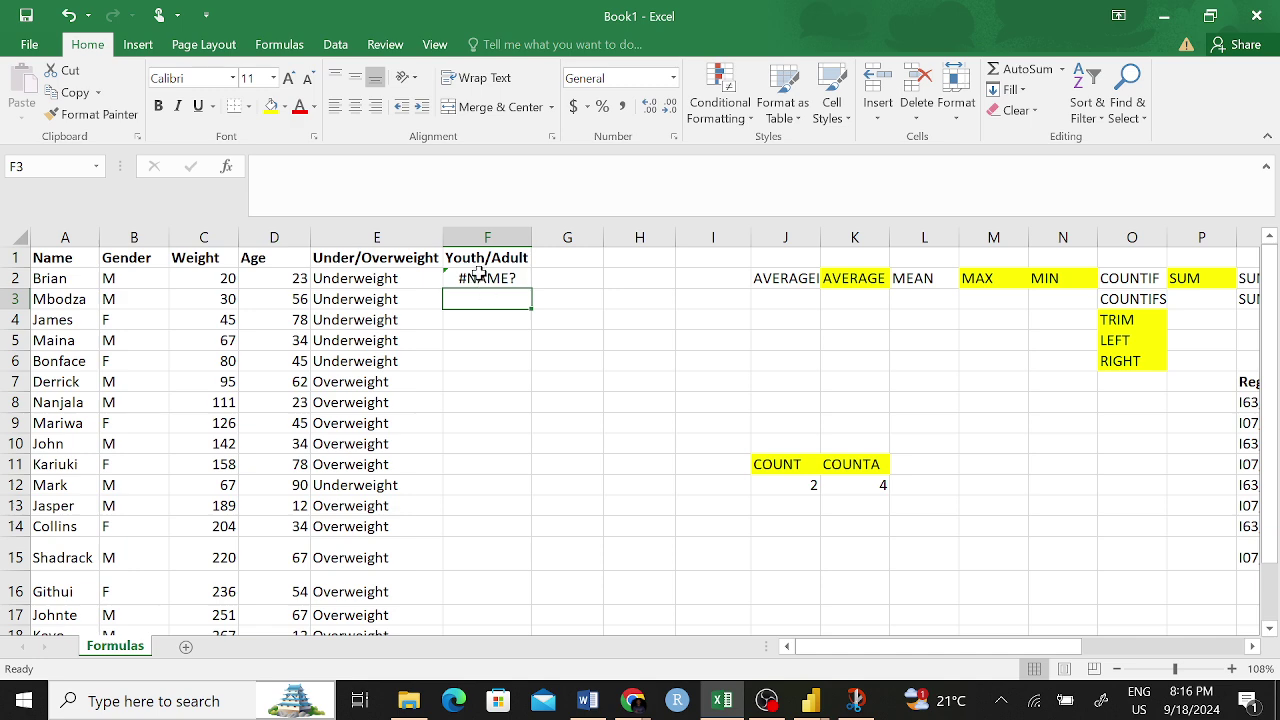
{"action": "left_click", "coordinate": [487, 282]}
- Quote the labels so F2 reads =IF(D2<=35,"Youth","Adult"), then fill it down column F
{"action": "key", "text": "F2"}
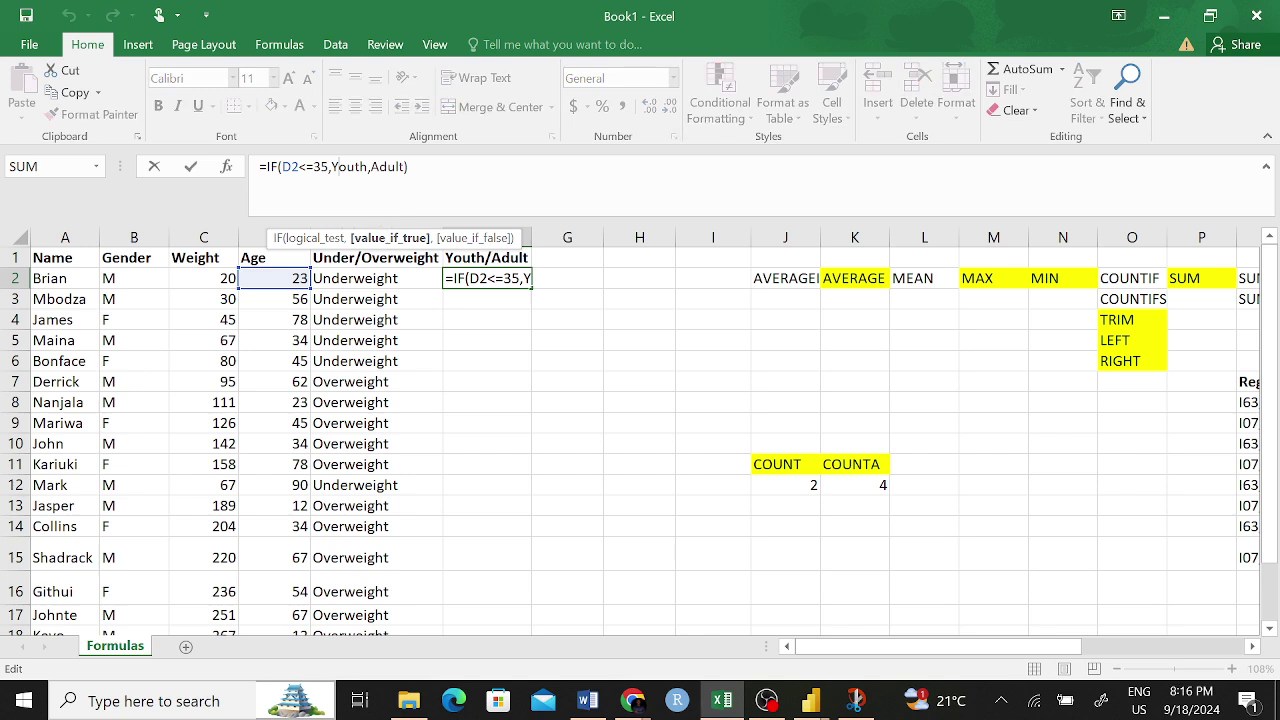
{"action": "left_click_drag", "start_coordinate": [330, 167], "coordinate": [358, 167]}
{"action": "left_click", "coordinate": [332, 167]}
{"action": "type", "text": "\"\""}
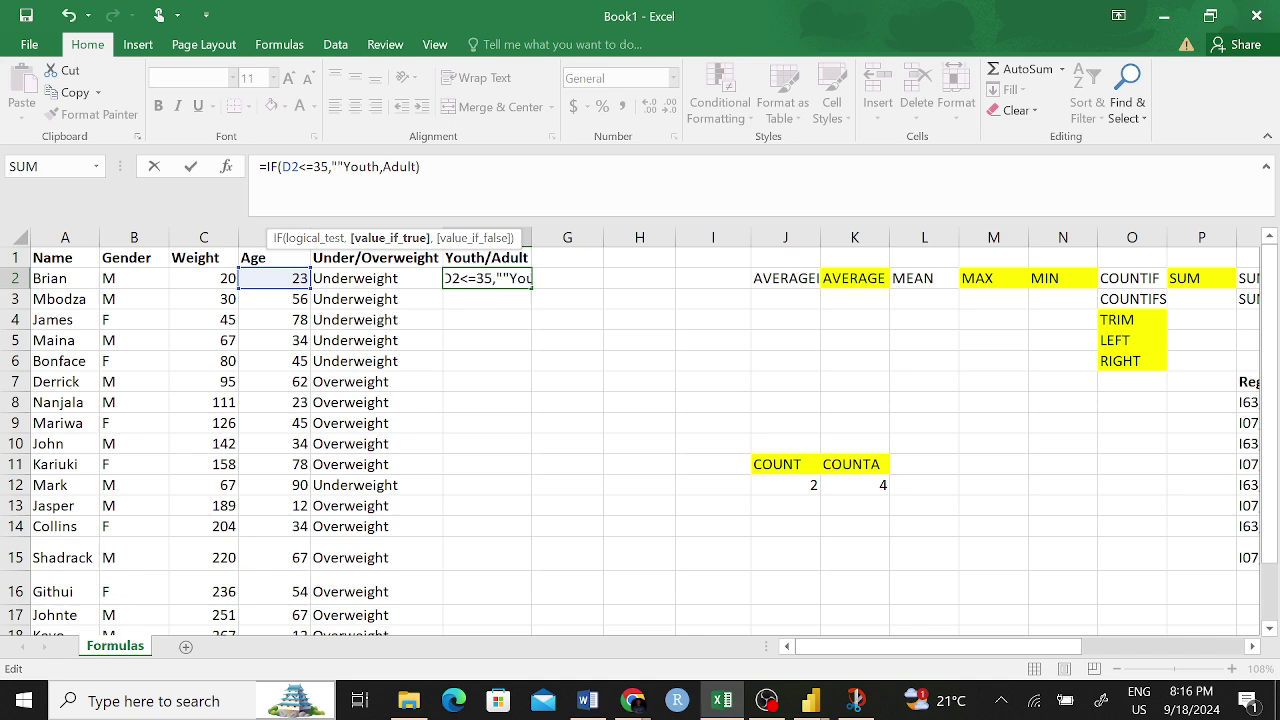
{"action": "key", "text": "BackSpace"}
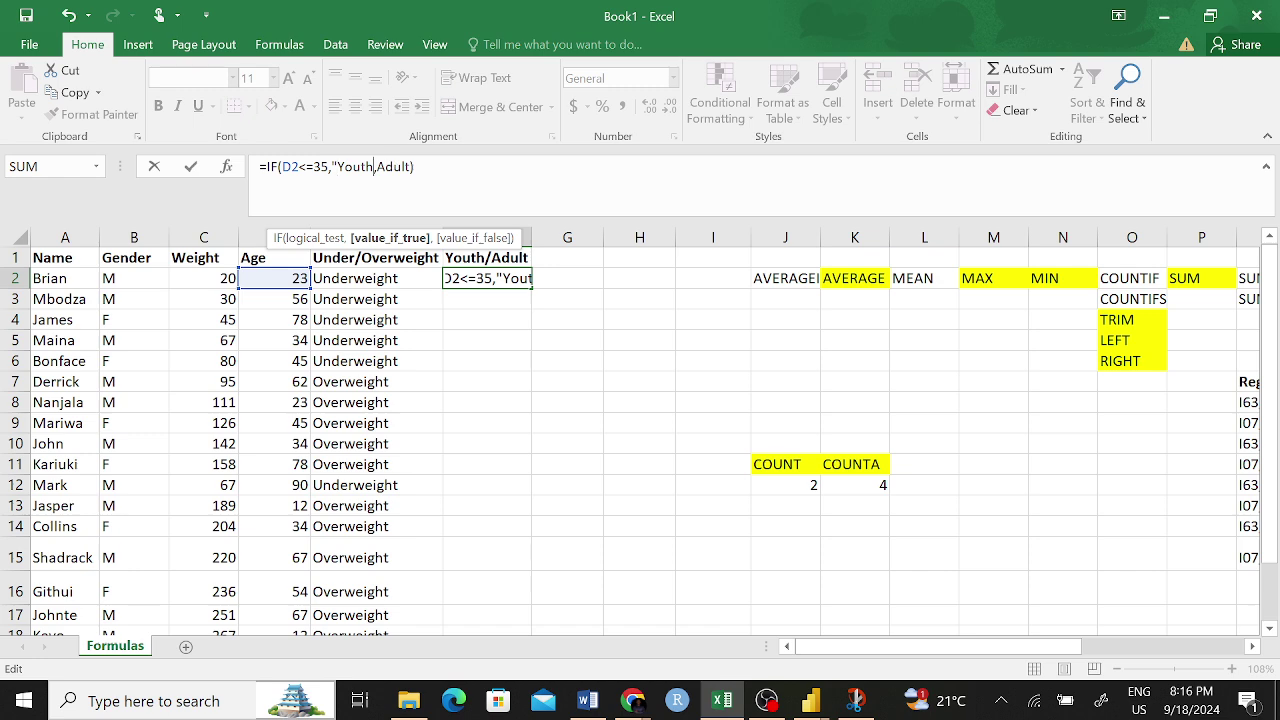
{"action": "type", "text": "\""}
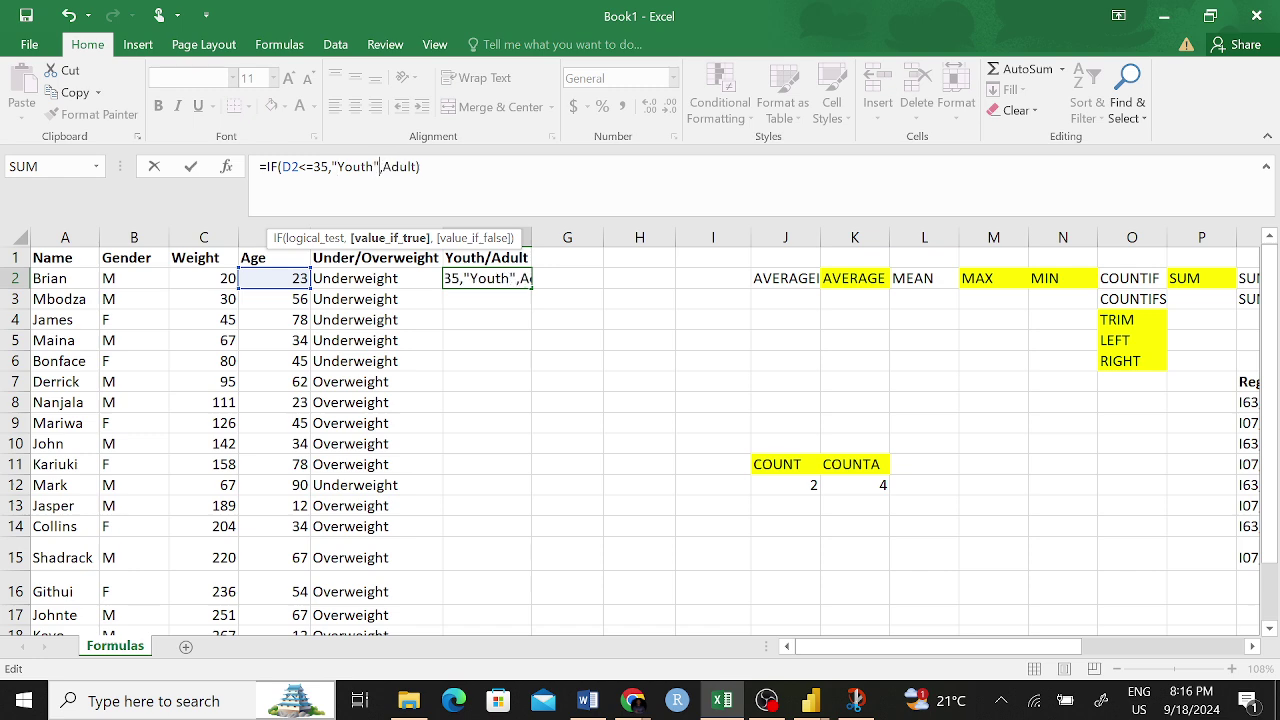
{"action": "left_click", "coordinate": [381, 166]}
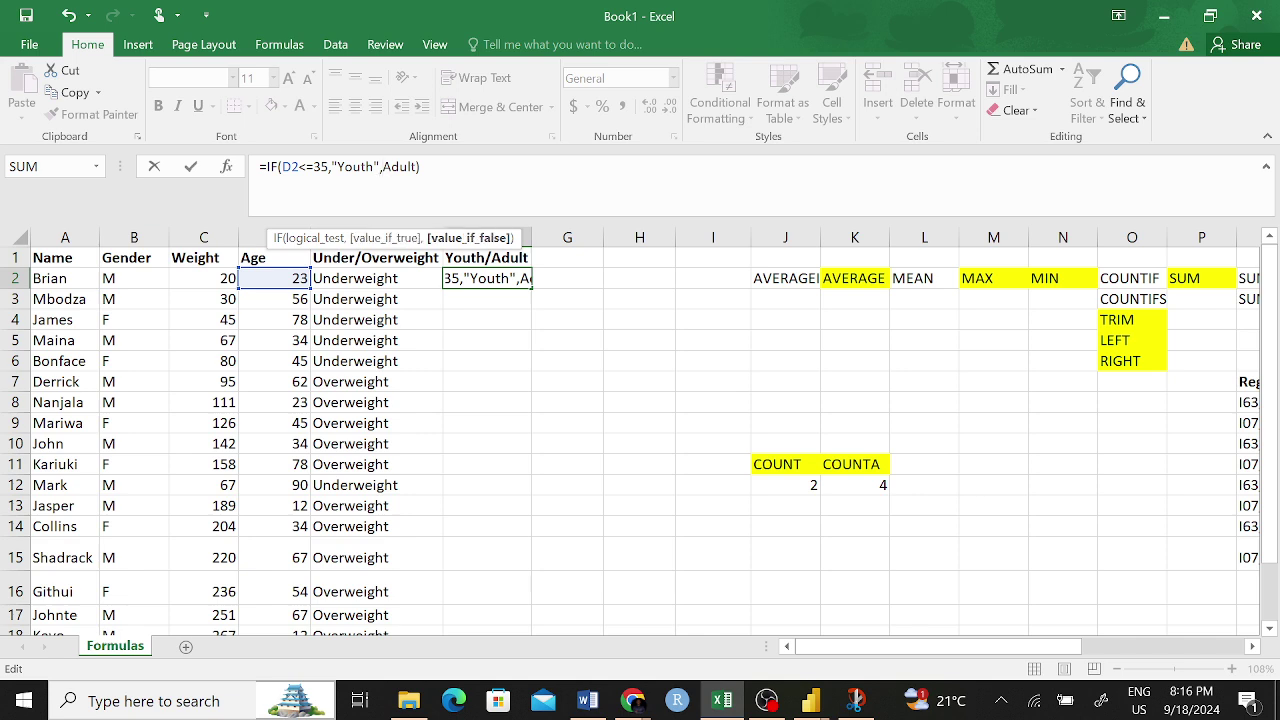
{"action": "type", "text": "\"\""}
{"action": "key", "text": "BackSpace"}
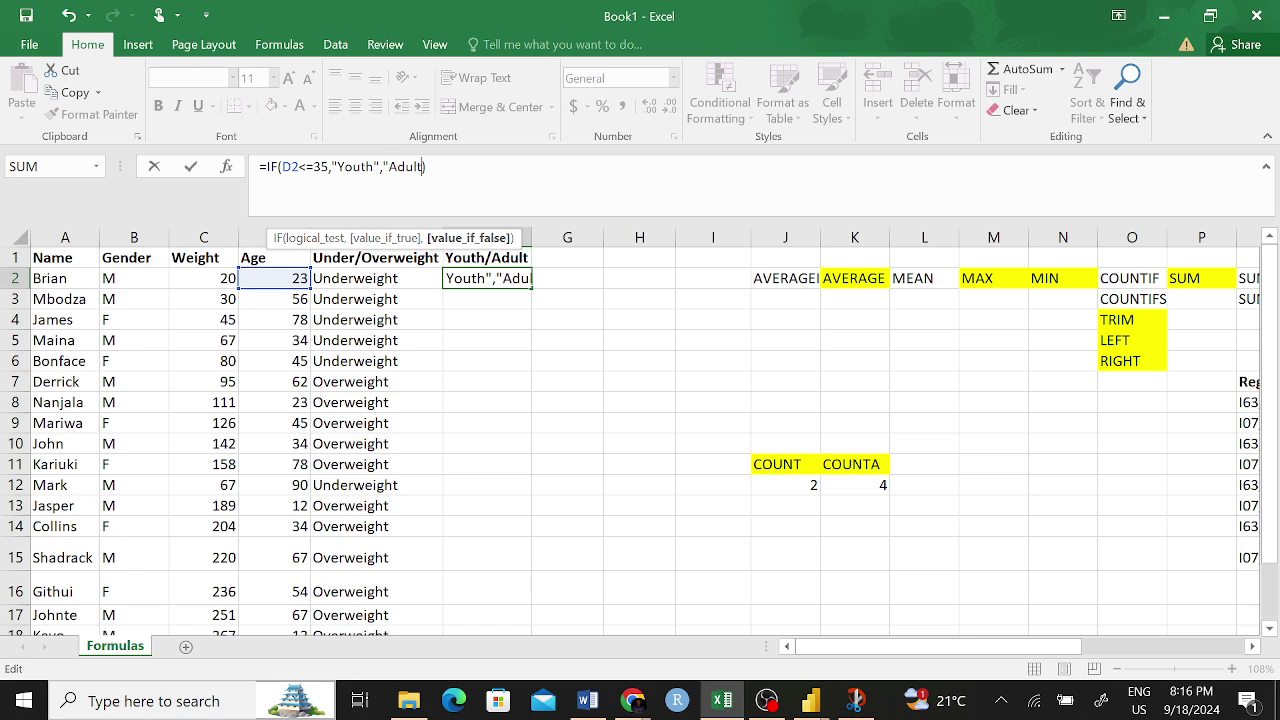
{"action": "type", "text": "\",\""}
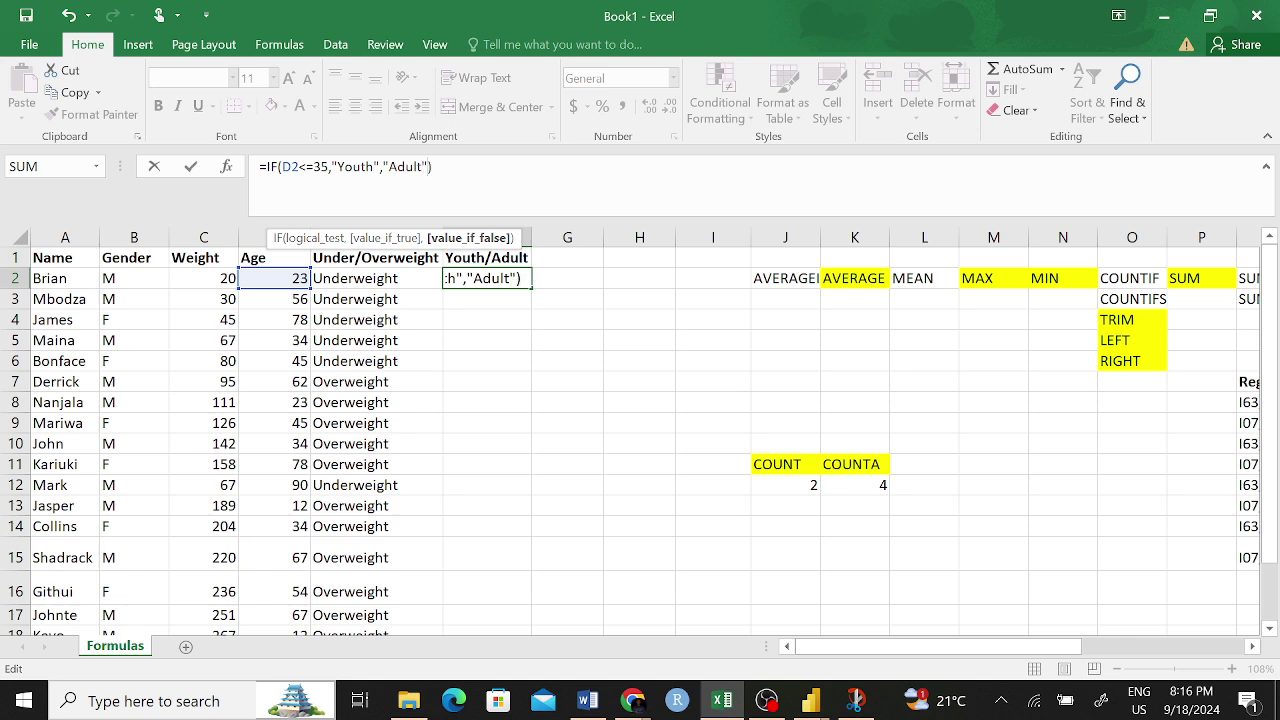
{"action": "key", "text": "Return"}
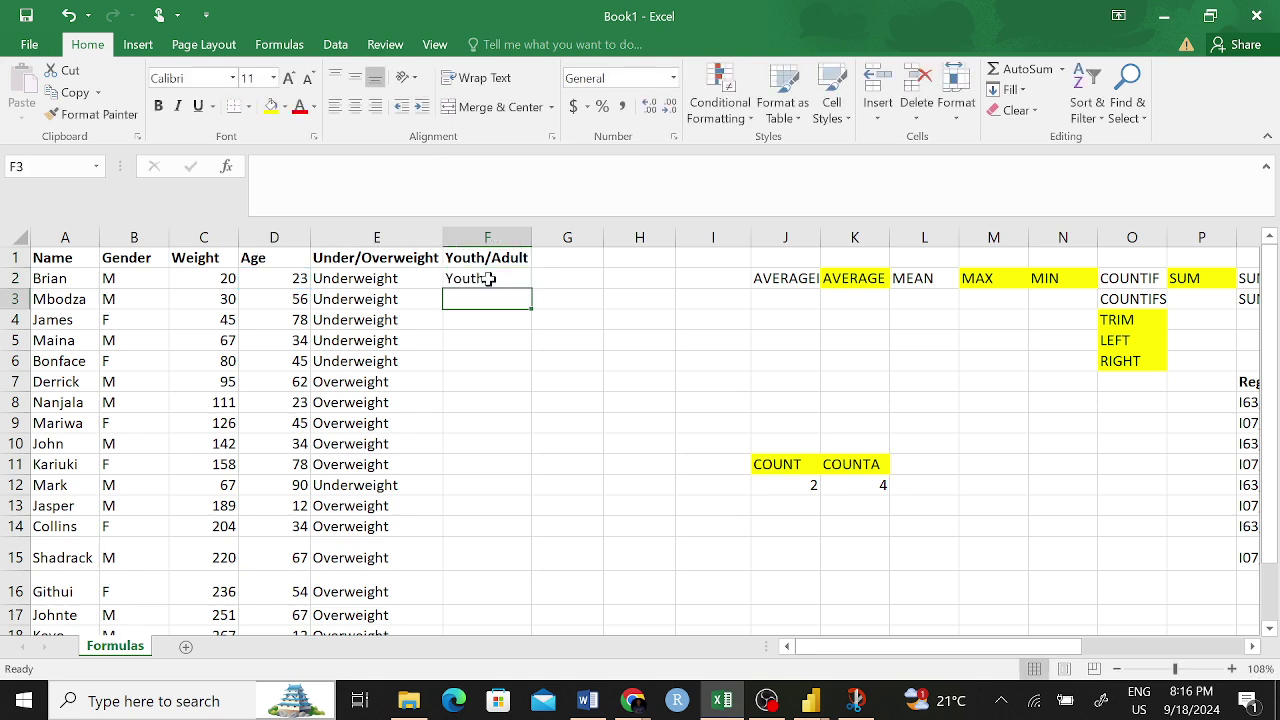
{"action": "left_click", "coordinate": [486, 280]}
{"action": "mouse_move", "coordinate": [529, 288]}
{"action": "left_mouse_down"}
{"action": "mouse_move", "coordinate": [543, 326]}
{"action": "mouse_move", "coordinate": [545, 605]}
{"action": "mouse_move", "coordinate": [547, 589]}
{"action": "left_mouse_up"}
{"action": "scroll", "coordinate": [591, 497], "scroll_direction": "up", "scroll_amount": 1}
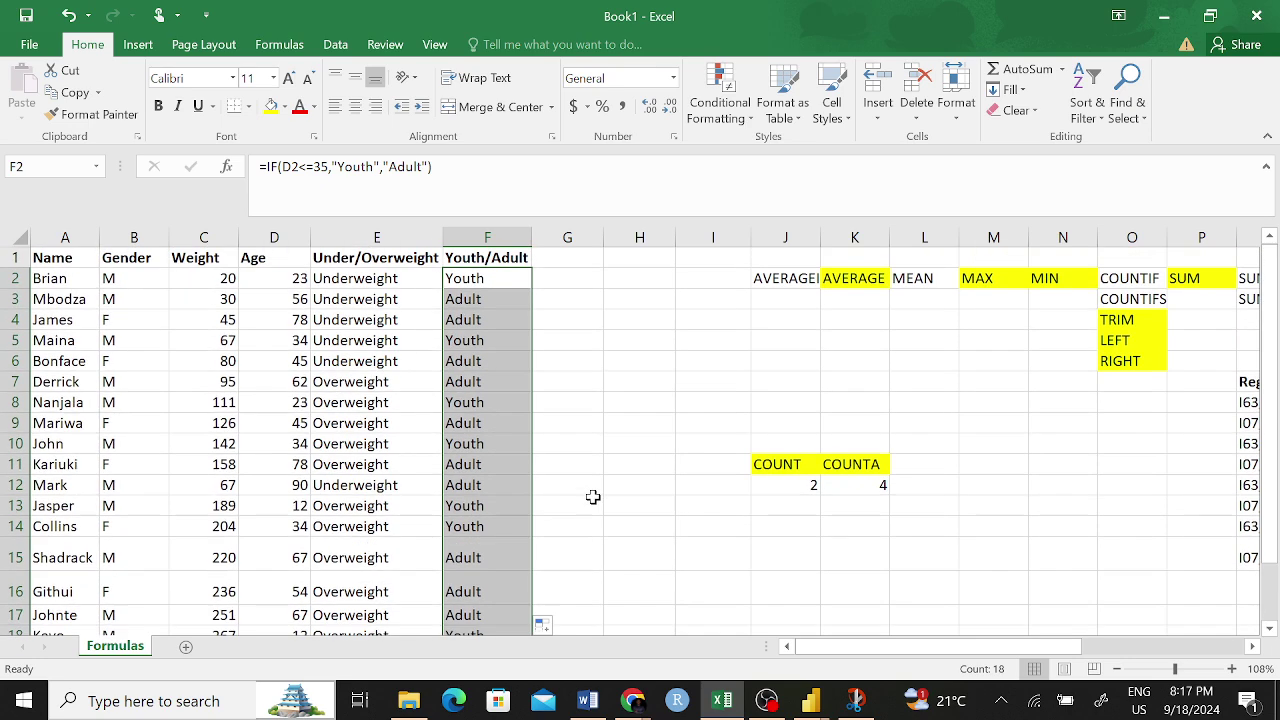
{"action": "left_click", "coordinate": [595, 401]}
{"action": "left_click", "coordinate": [84, 282]}
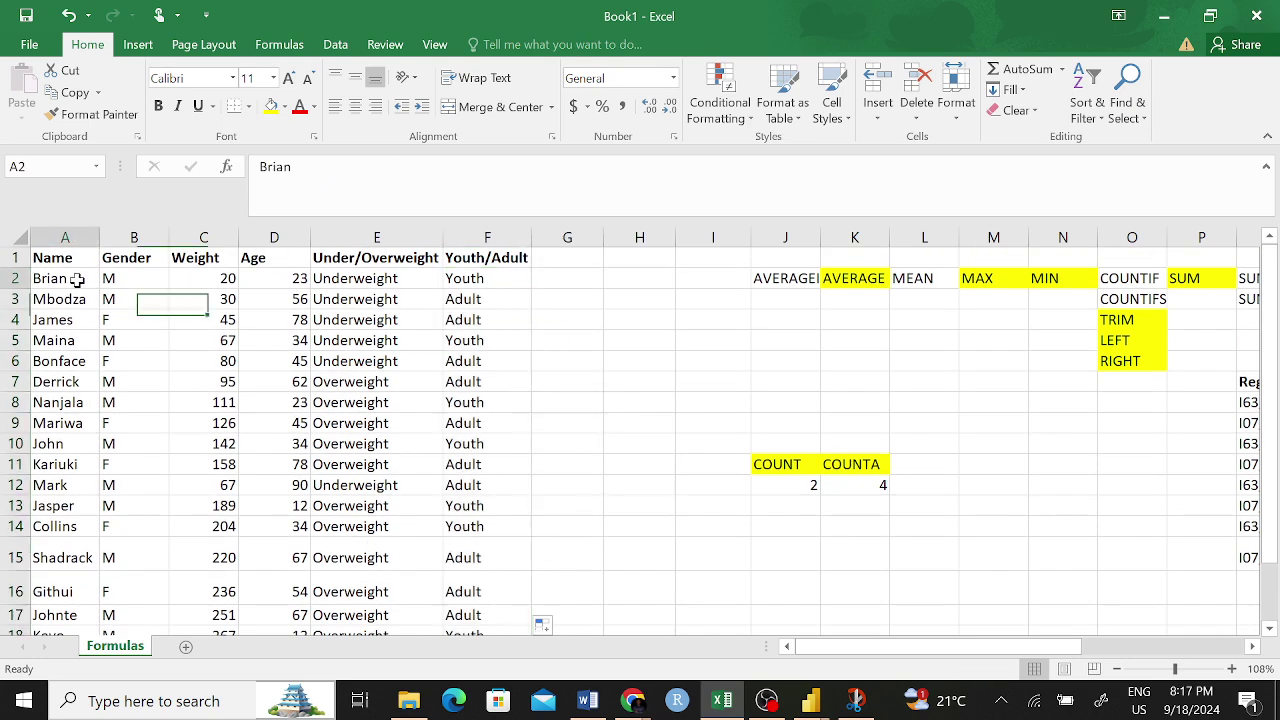
{"action": "left_click", "coordinate": [462, 304]}
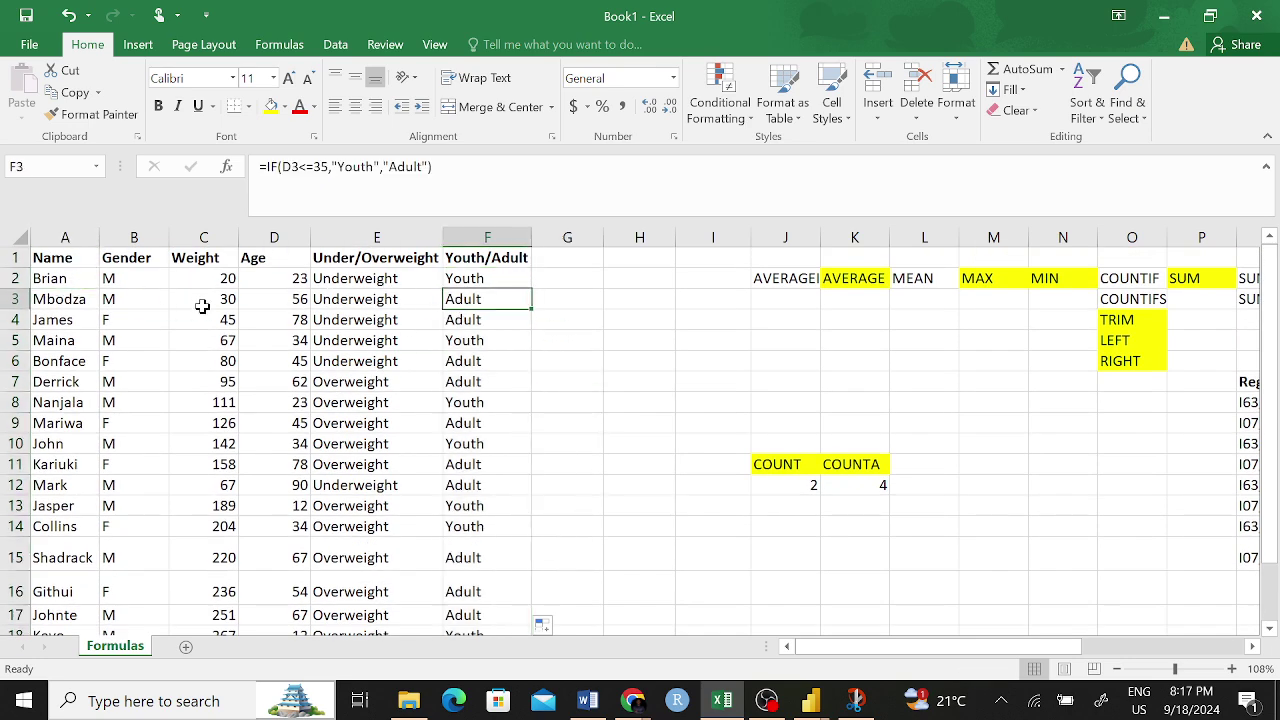
{"action": "left_click", "coordinate": [78, 304]}
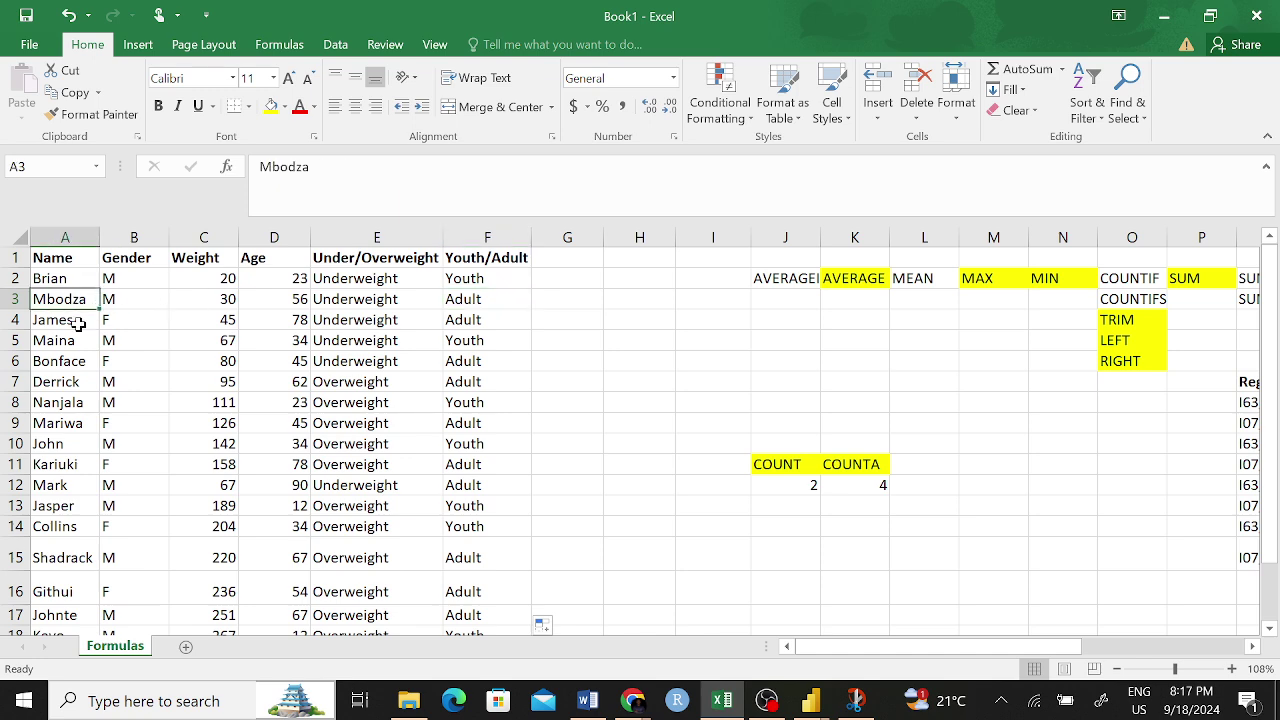
{"action": "left_click", "coordinate": [58, 322]}
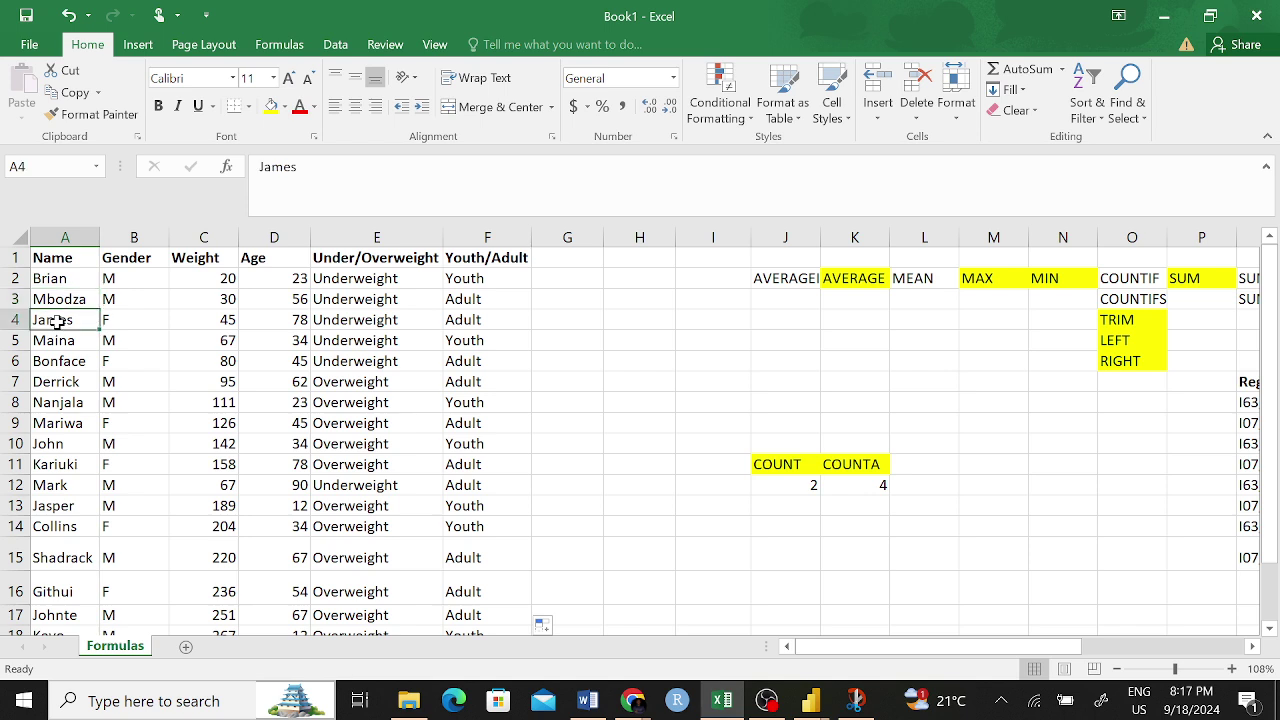
{"action": "left_click", "coordinate": [70, 340]}
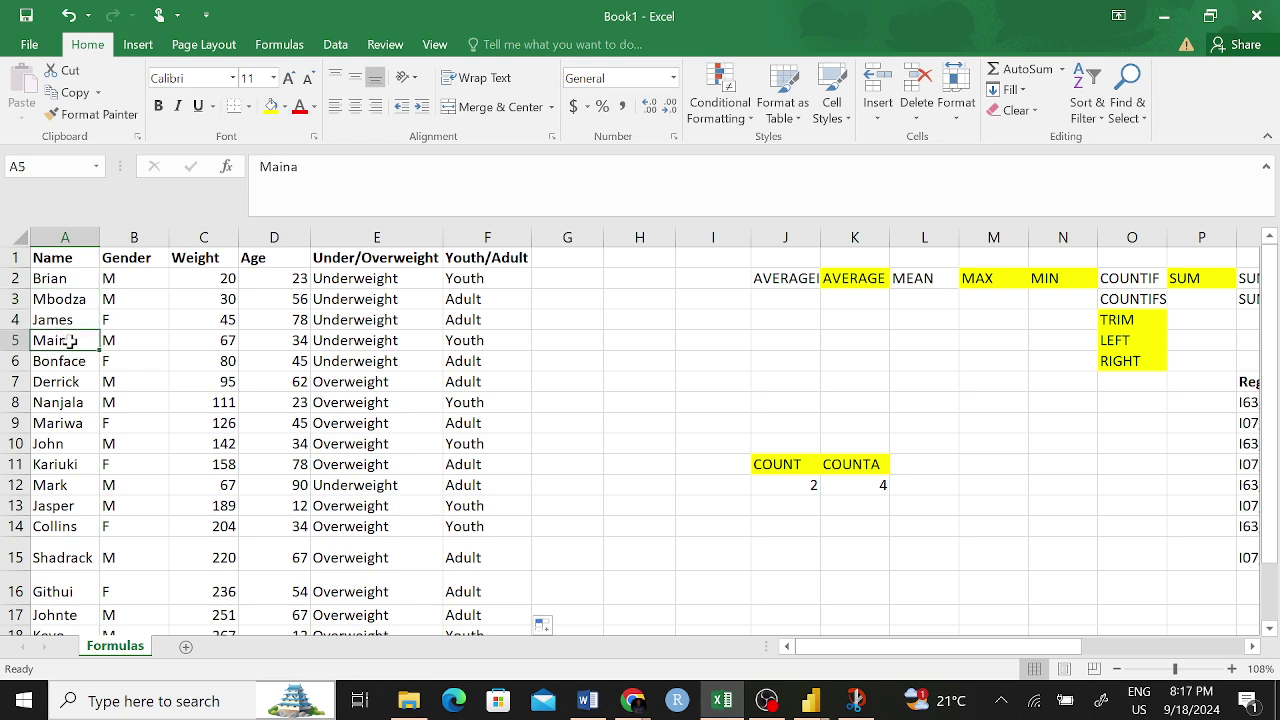
{"action": "left_click", "coordinate": [70, 362]}
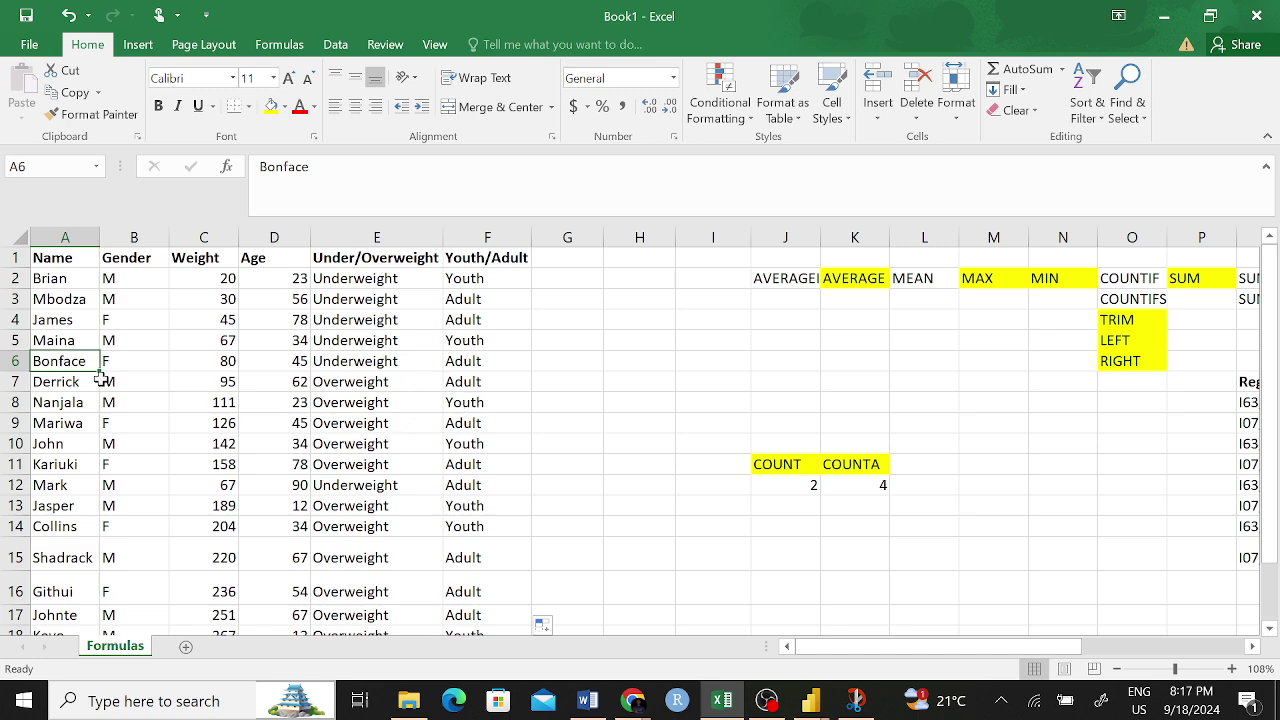
{"action": "left_click", "coordinate": [74, 383]}
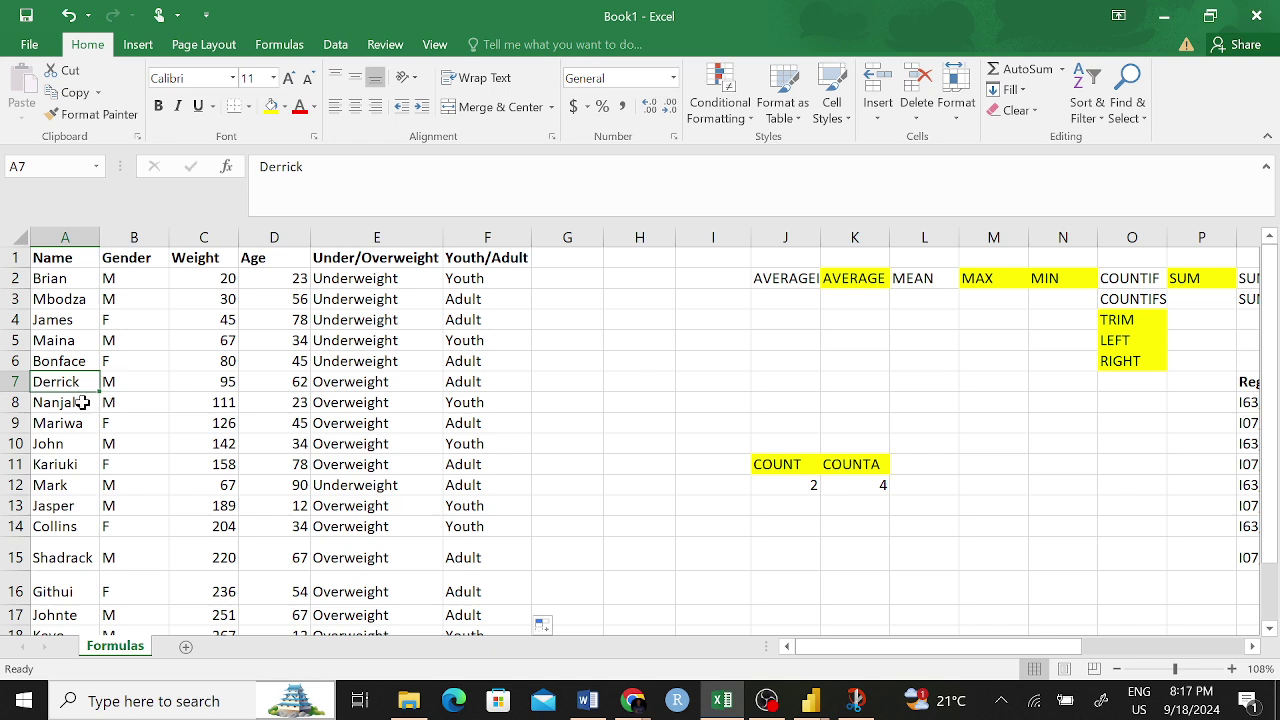
{"action": "left_click", "coordinate": [77, 405]}
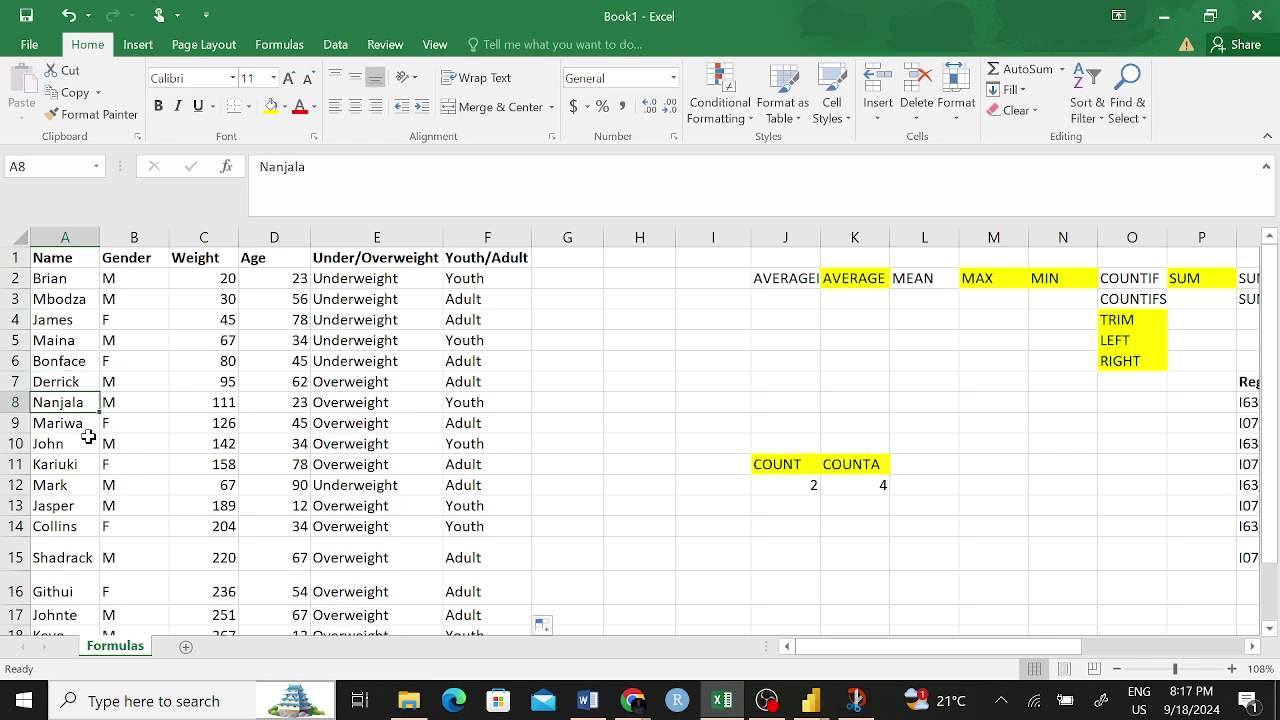
{"action": "left_click", "coordinate": [78, 428]}
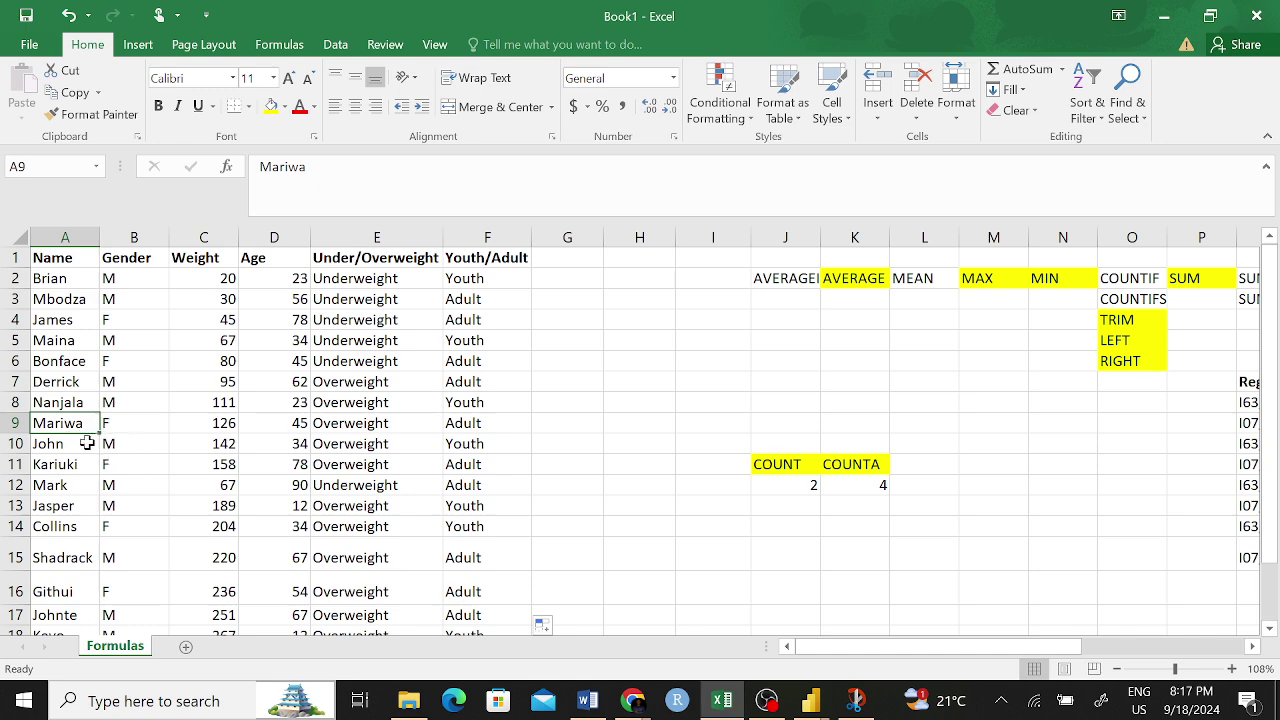
{"action": "left_click", "coordinate": [86, 443]}
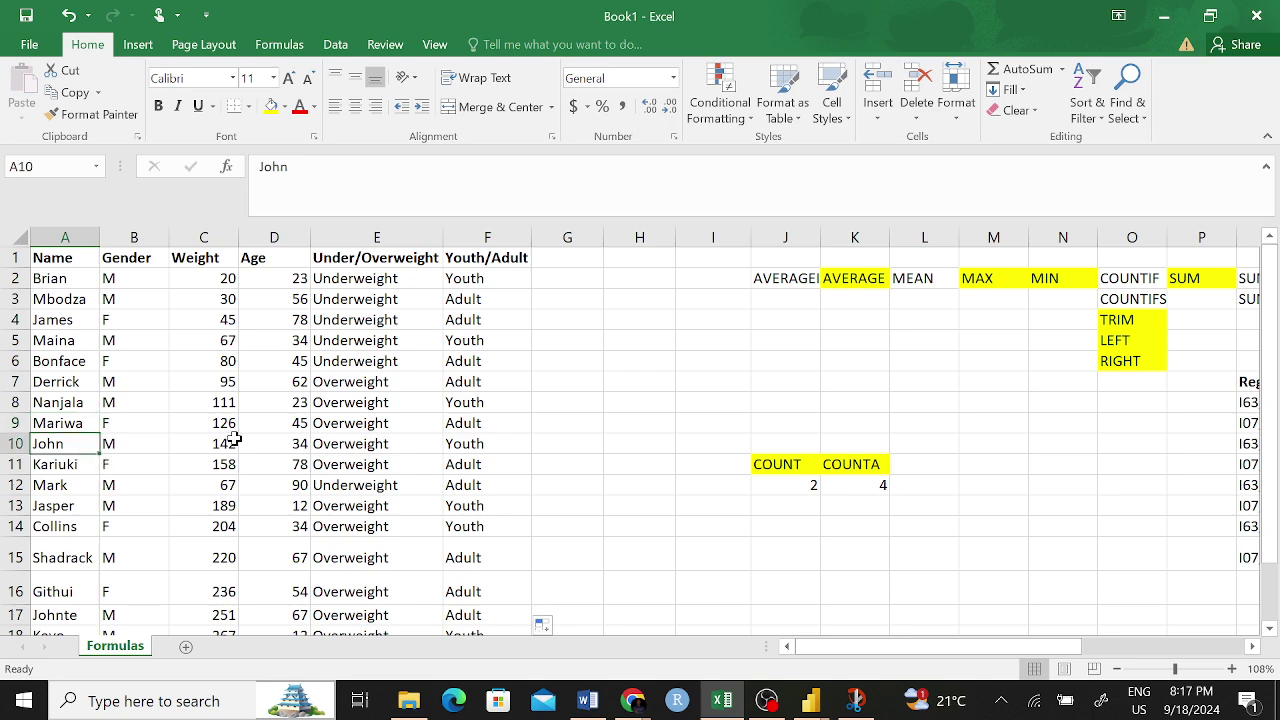
{"action": "scroll", "coordinate": [200, 455], "scroll_direction": "down", "scroll_amount": 2}
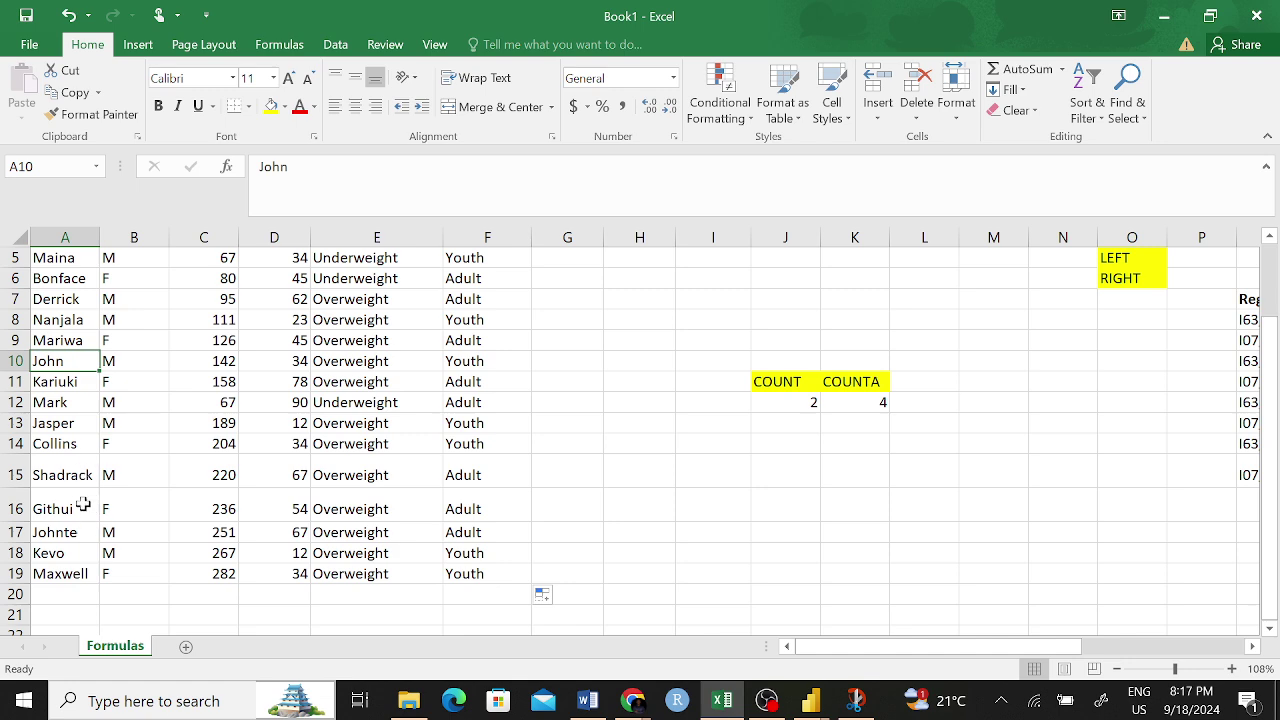
{"action": "left_click", "coordinate": [86, 569]}
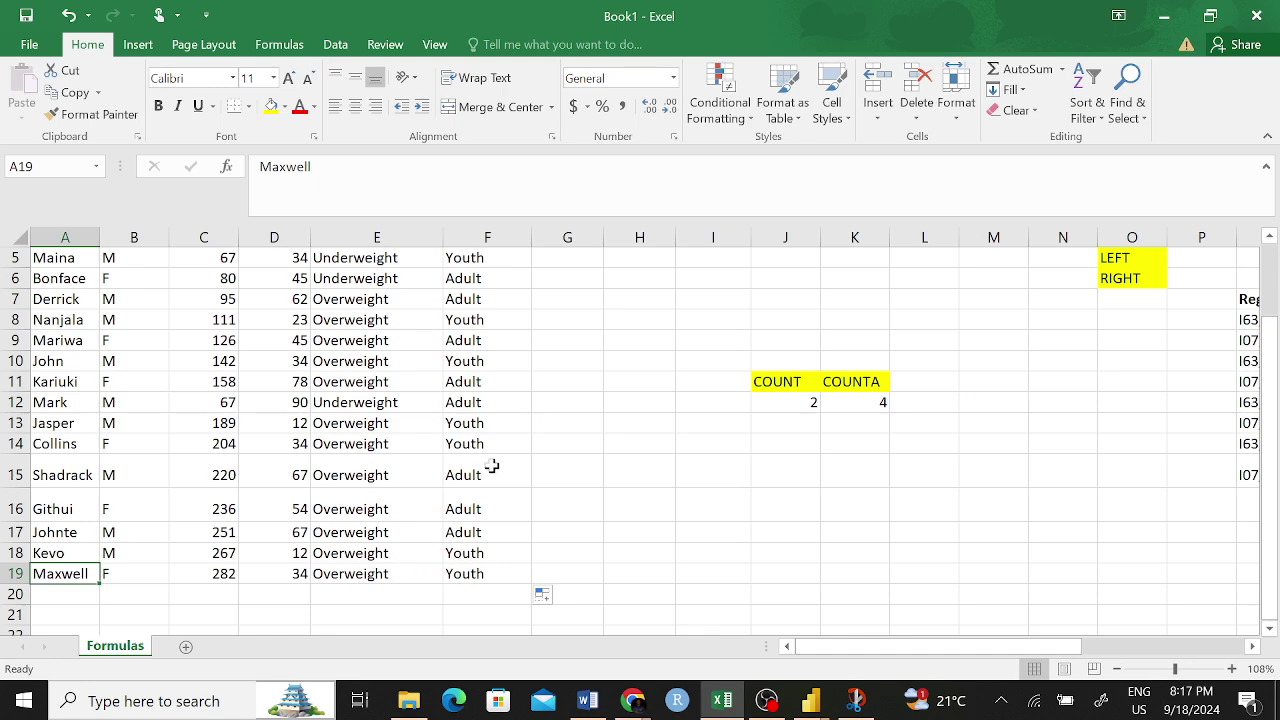
{"action": "scroll", "coordinate": [480, 565], "scroll_direction": "up", "scroll_amount": 2}
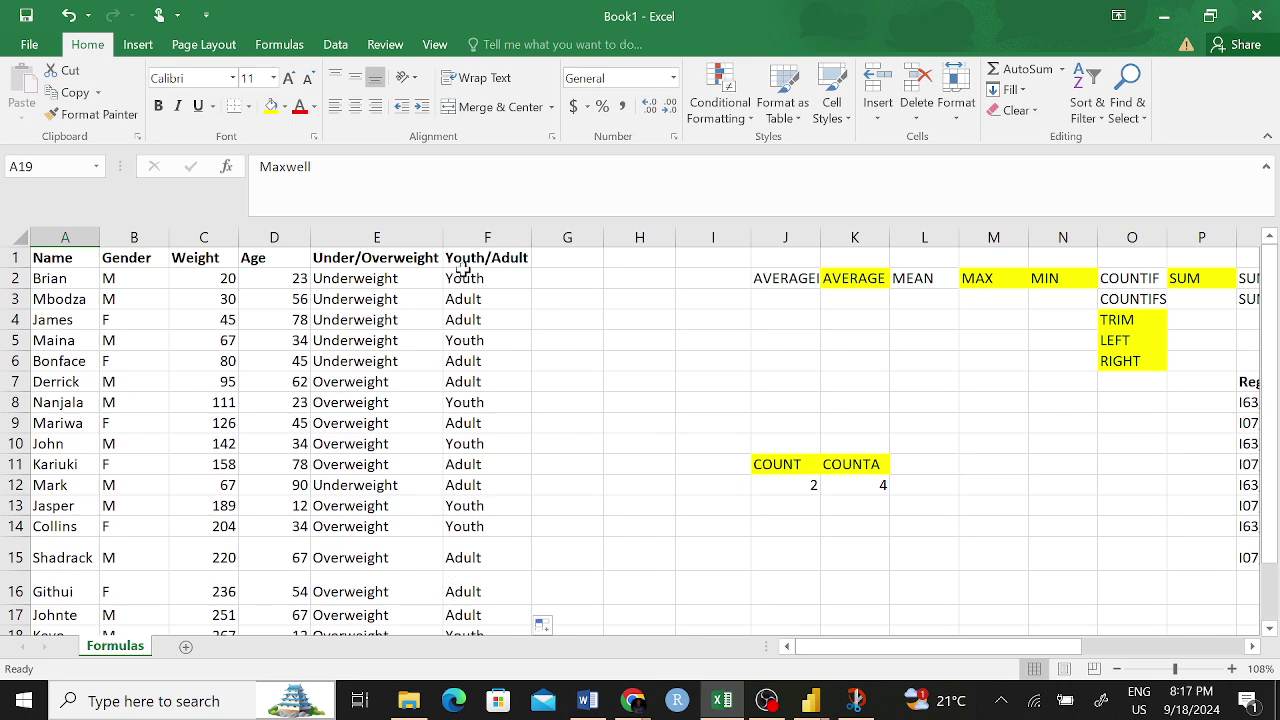
{"action": "left_click", "coordinate": [463, 268]}
{"action": "left_click", "coordinate": [462, 280]}
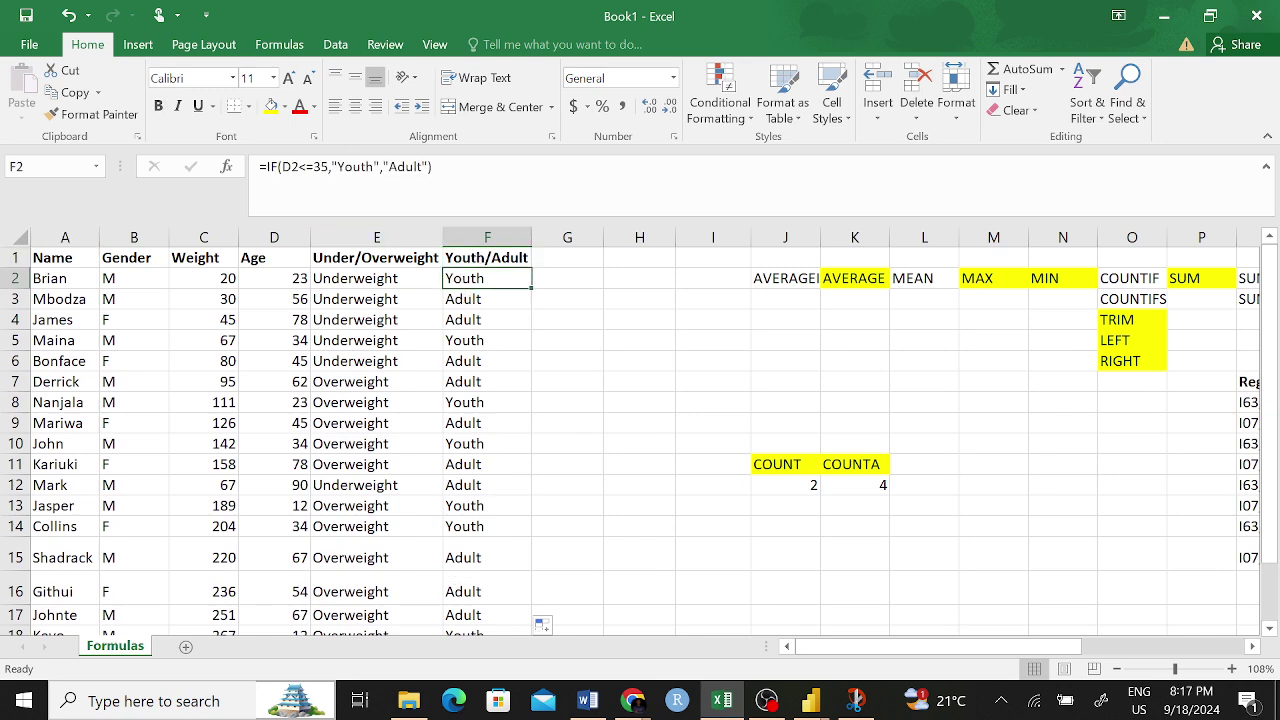
{"action": "left_click_drag", "start_coordinate": [259, 166], "coordinate": [433, 166]}
{"action": "left_click", "coordinate": [388, 166]}
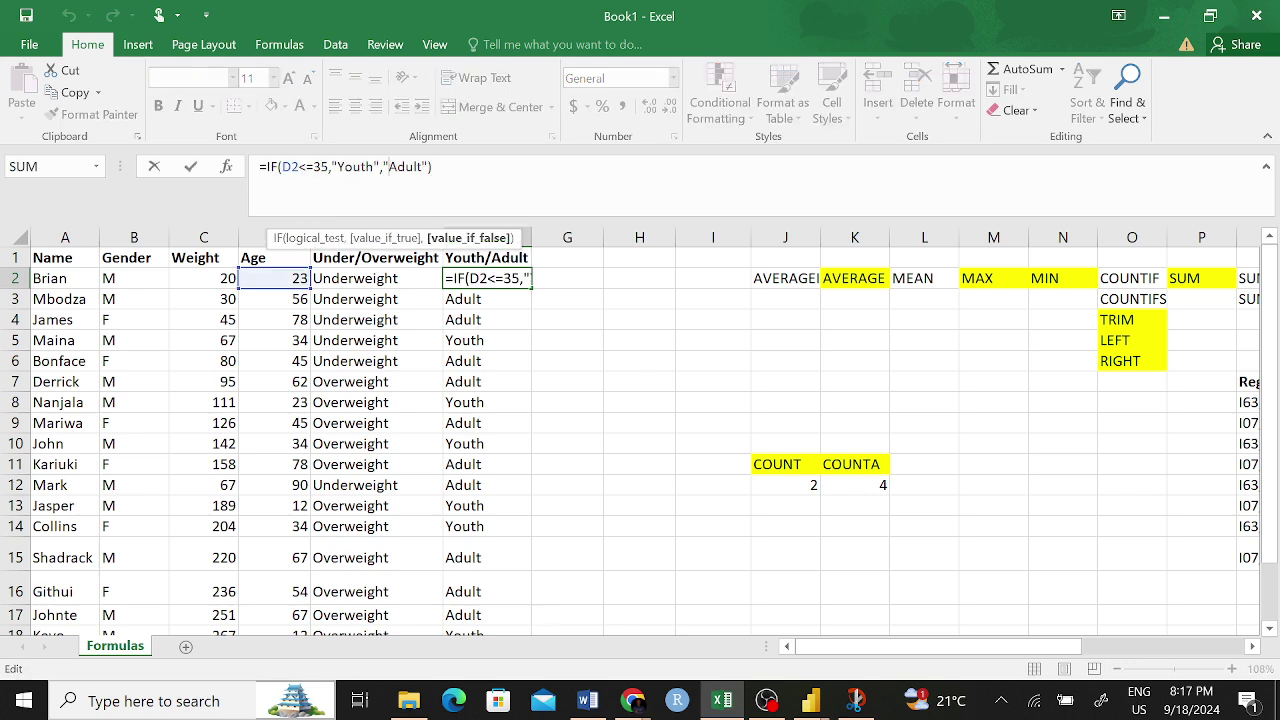
{"action": "left_click", "coordinate": [374, 166]}
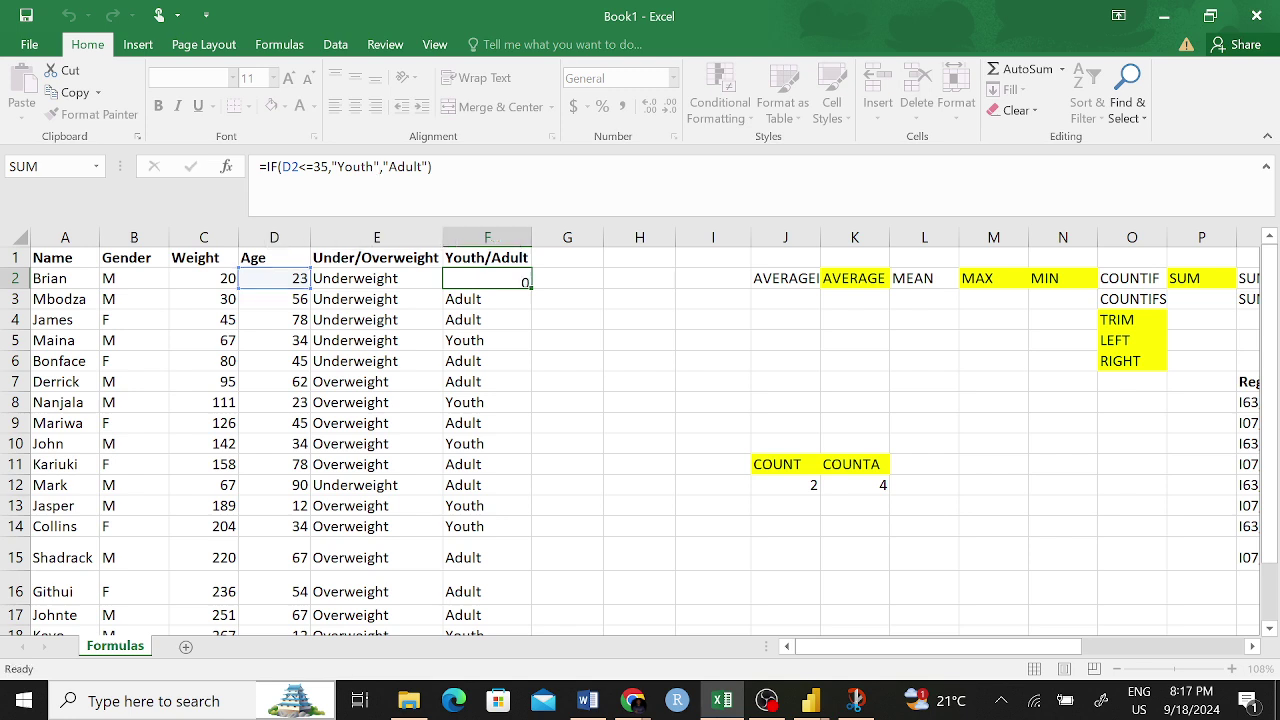
{"action": "key", "text": "Return"}
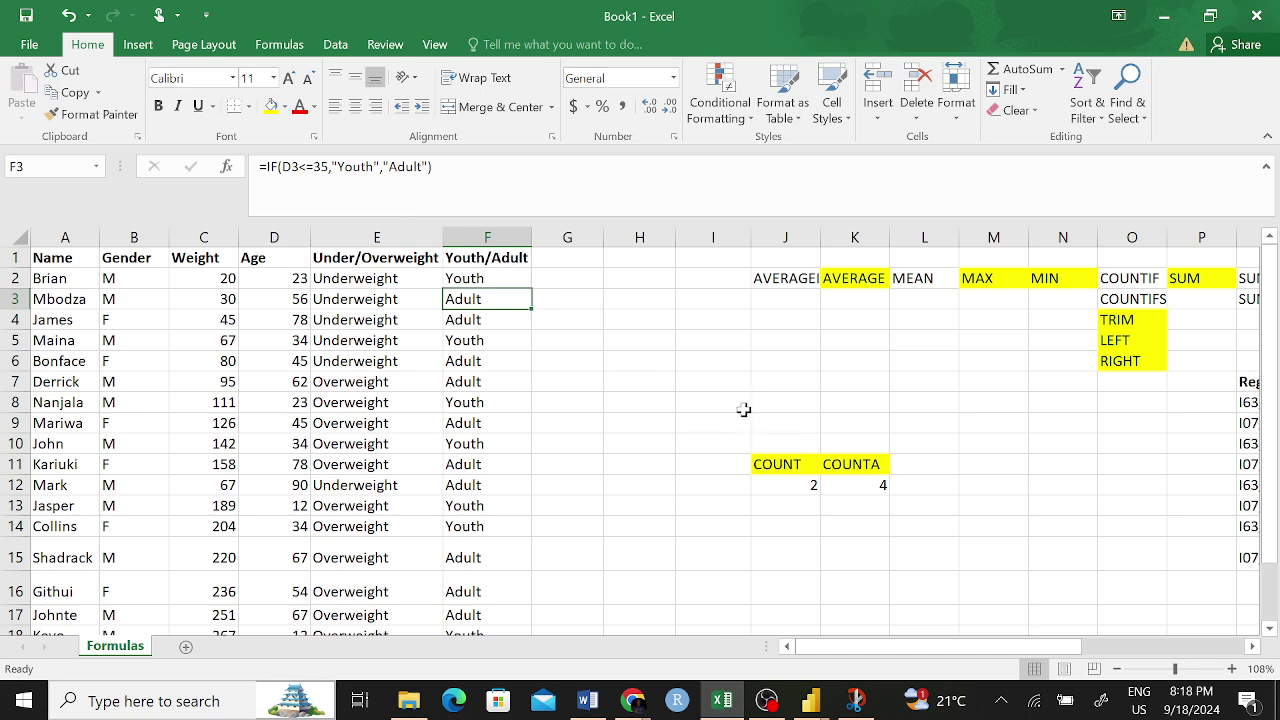
{"action": "scroll", "coordinate": [833, 360], "scroll_direction": "right", "scroll_amount": 4}
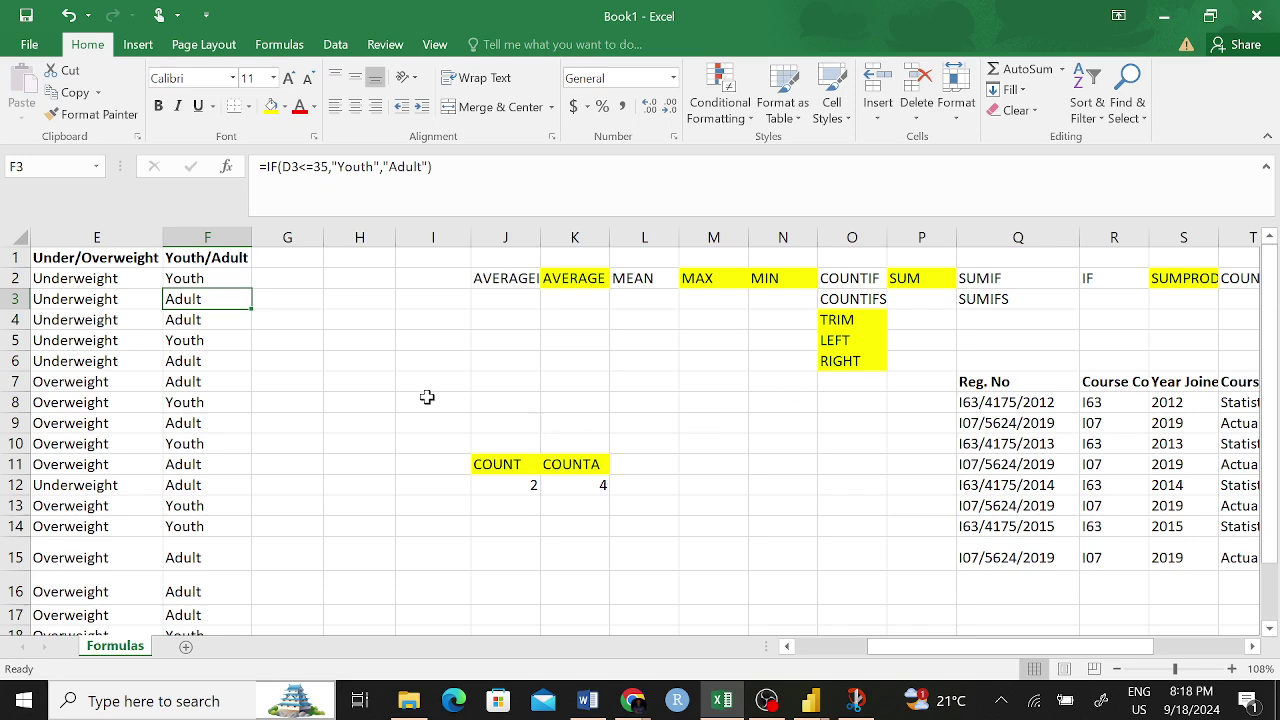
{"action": "left_click", "coordinate": [285, 341]}
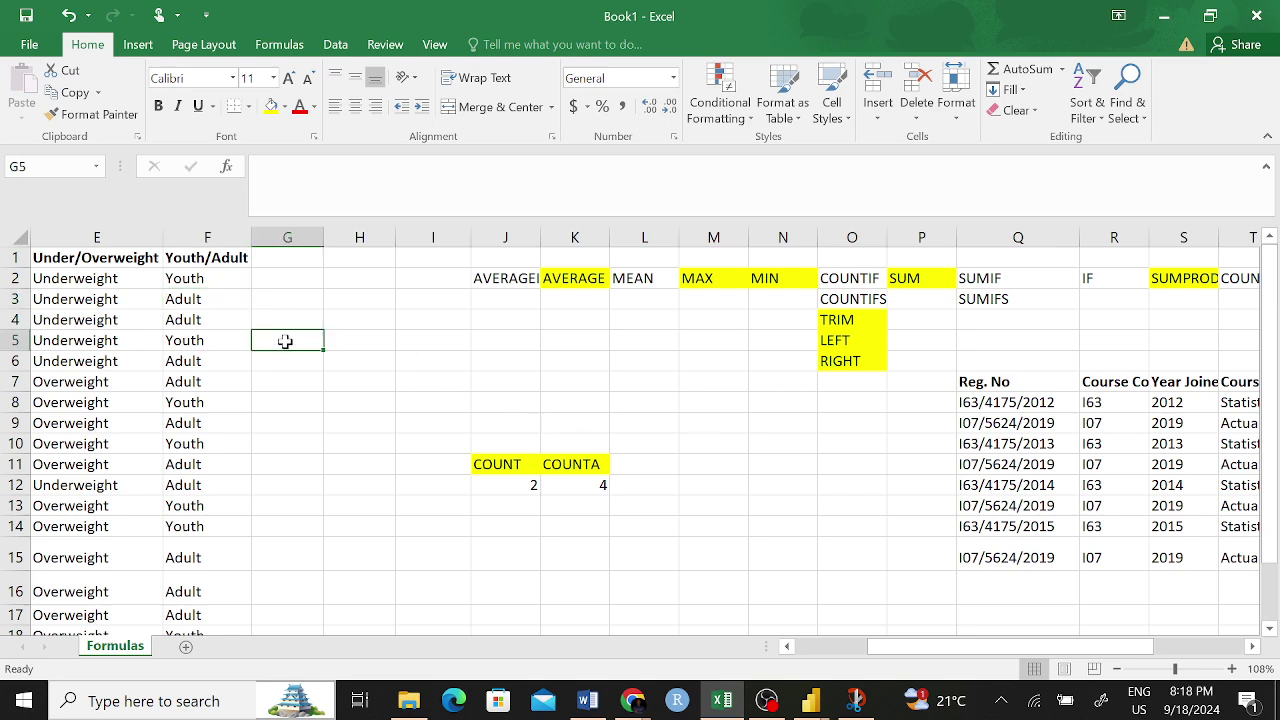
{"action": "scroll", "coordinate": [683, 360], "scroll_direction": "left", "scroll_amount": 3}
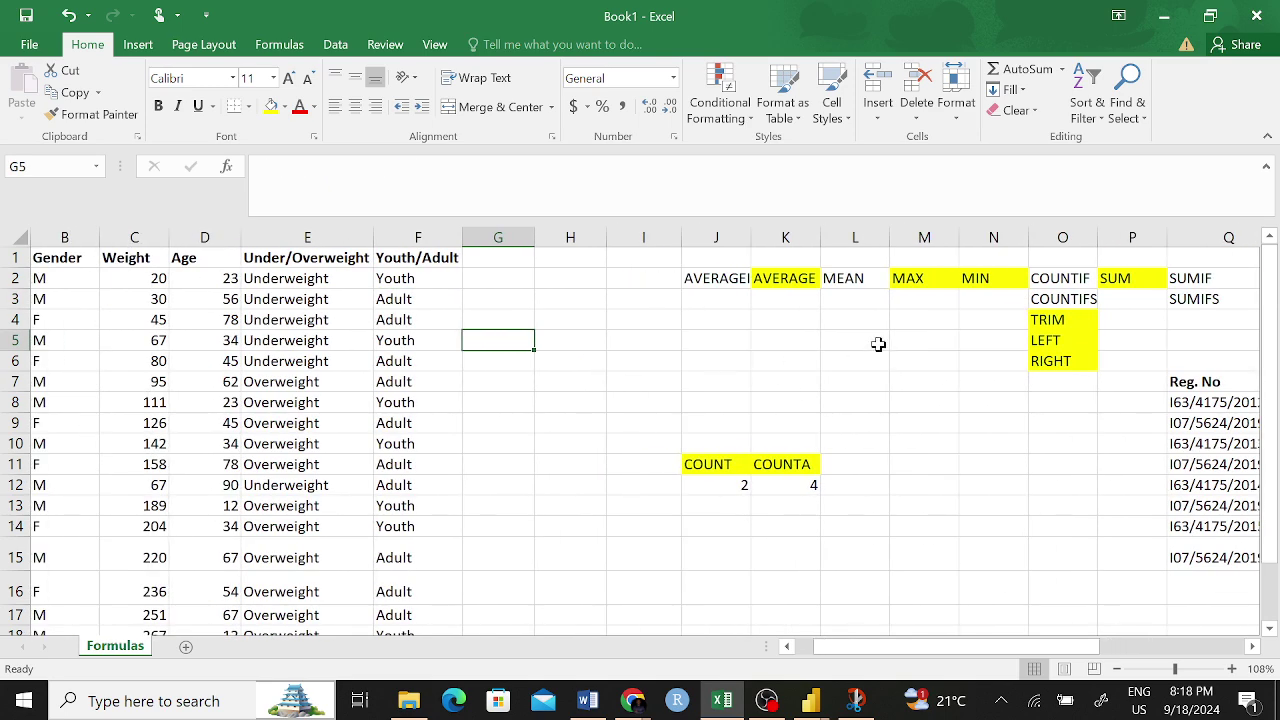
{"action": "left_click", "coordinate": [1056, 282]}
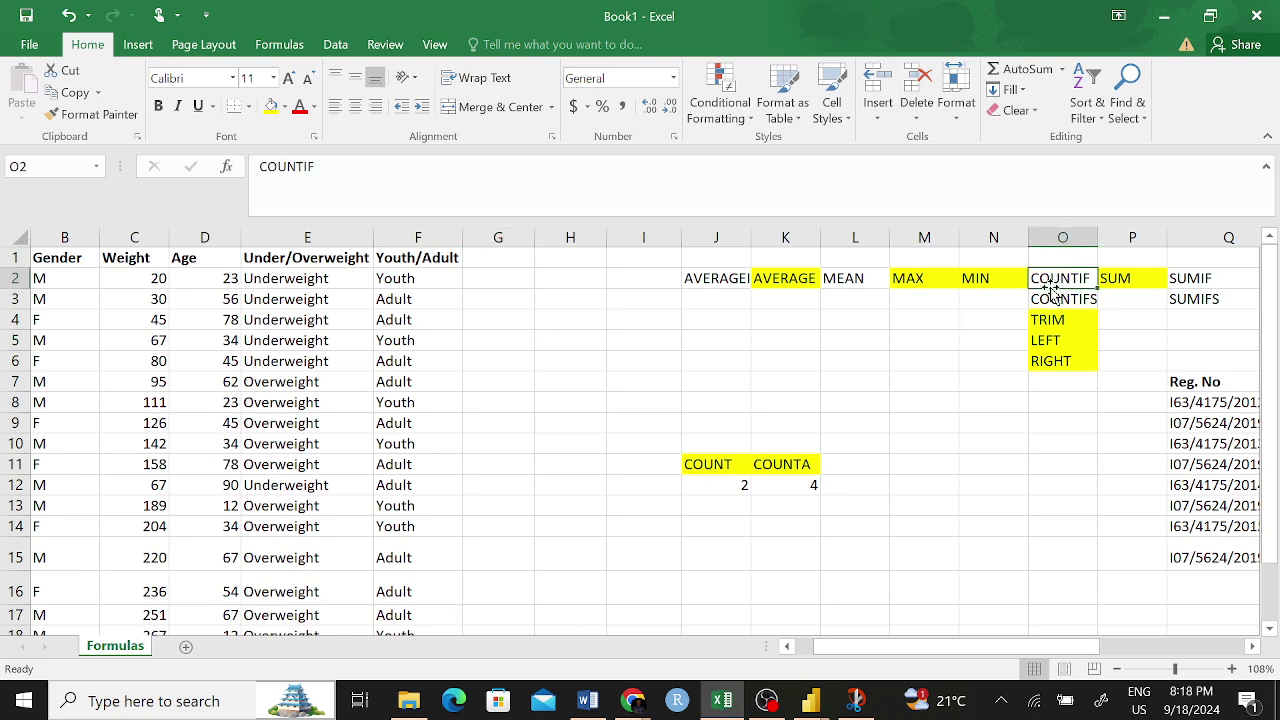
{"action": "scroll", "coordinate": [1021, 318], "scroll_direction": "left", "scroll_amount": 1}
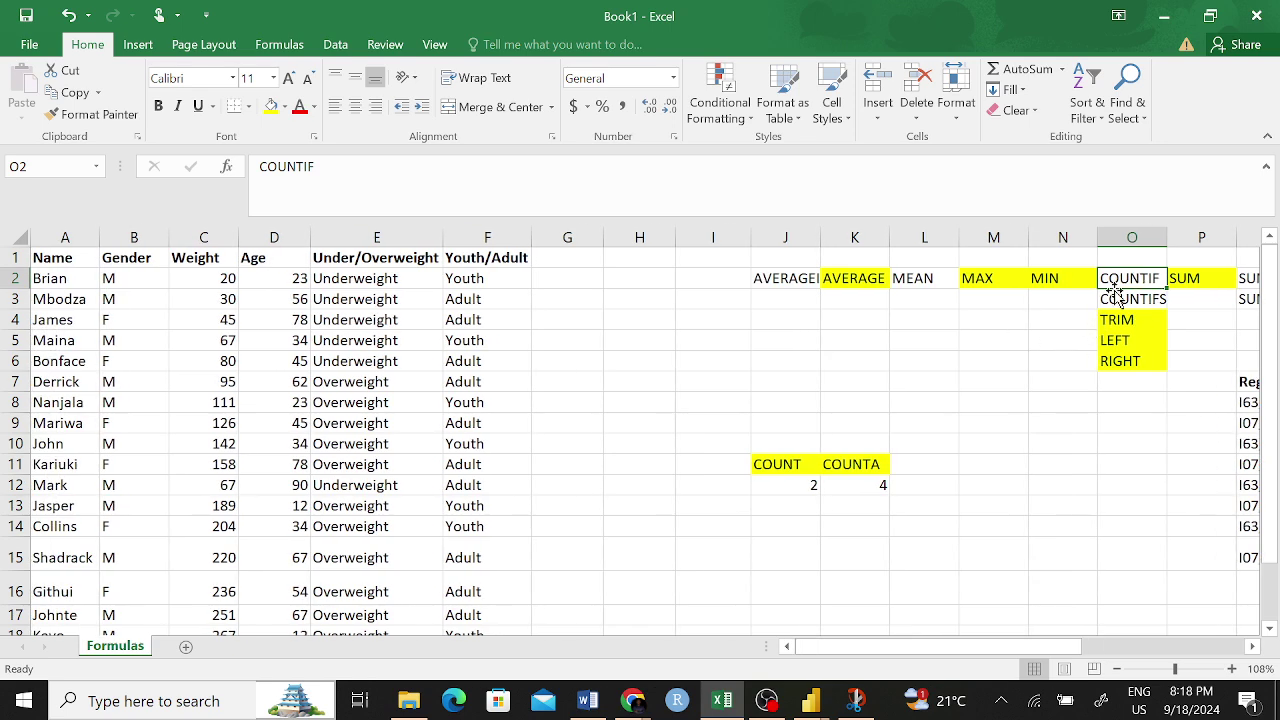
{"action": "left_click", "coordinate": [618, 342]}
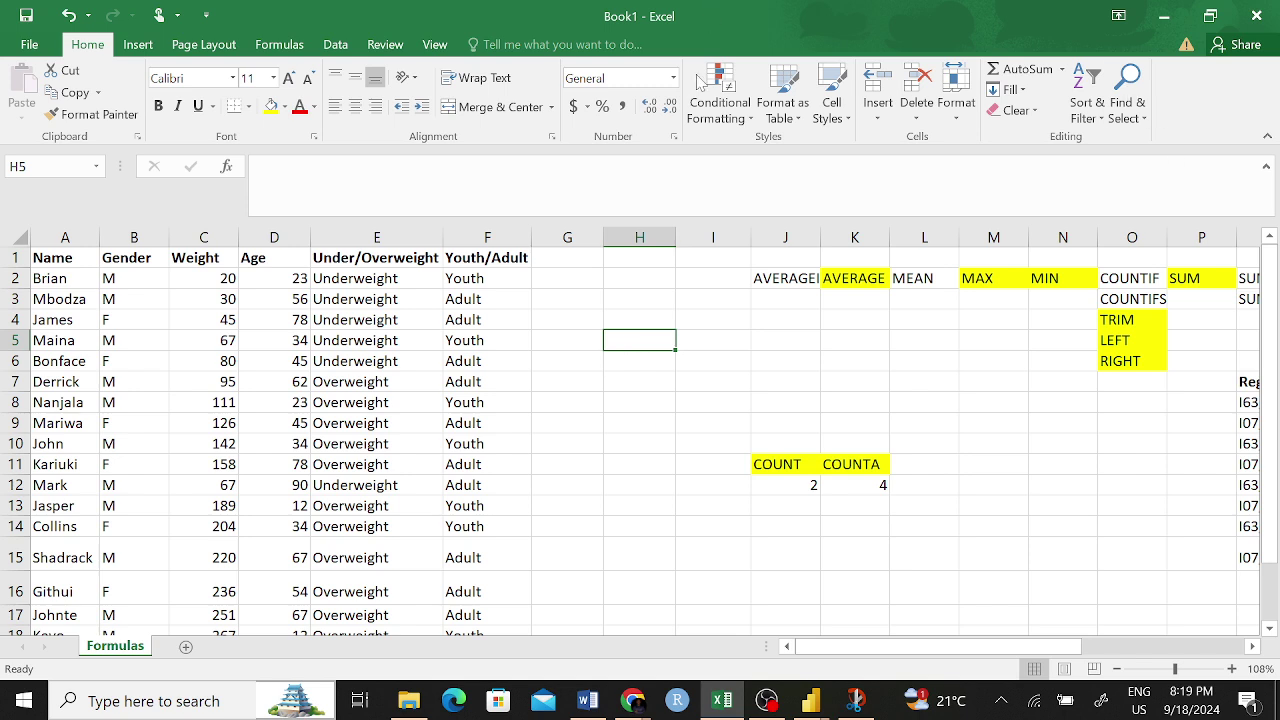
- Begin a header in G1, then erase it and leave G1 blank
{"action": "left_click", "coordinate": [578, 280]}
{"action": "left_click", "coordinate": [575, 261]}
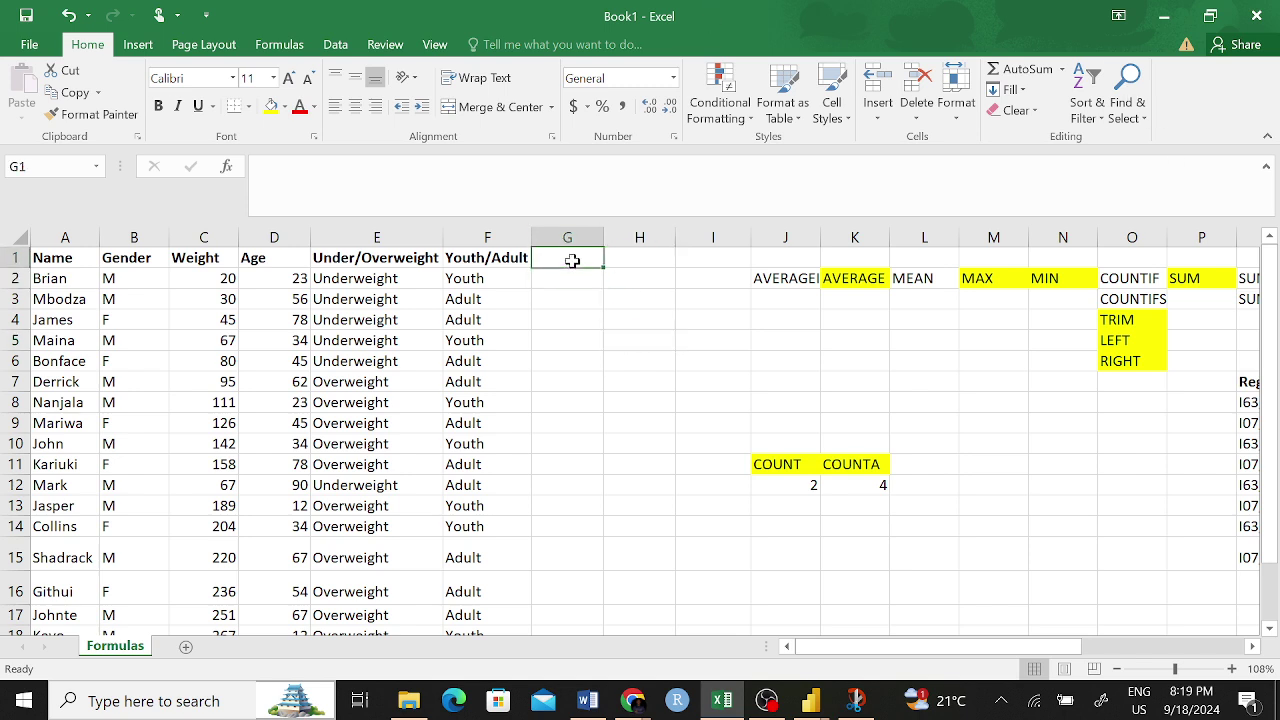
{"action": "type", "text": "Un"}
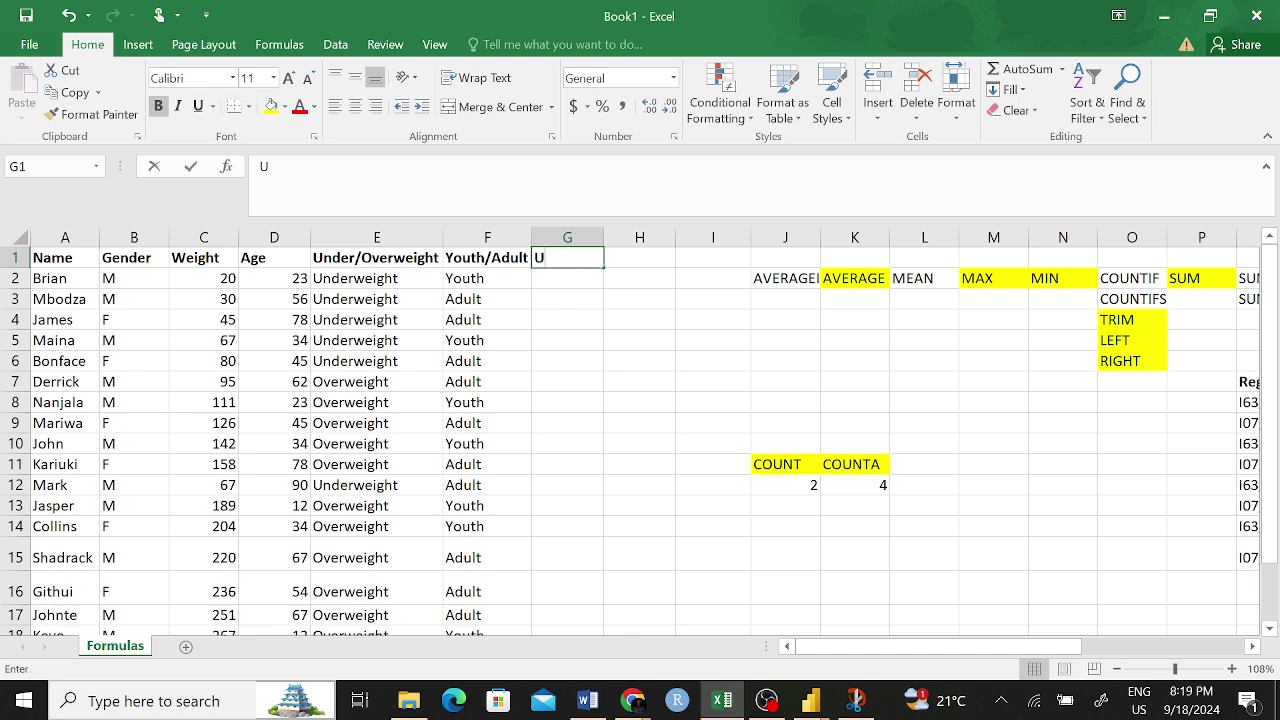
{"action": "key", "text": "BackSpace"}
{"action": "key", "text": "BackSpace"}
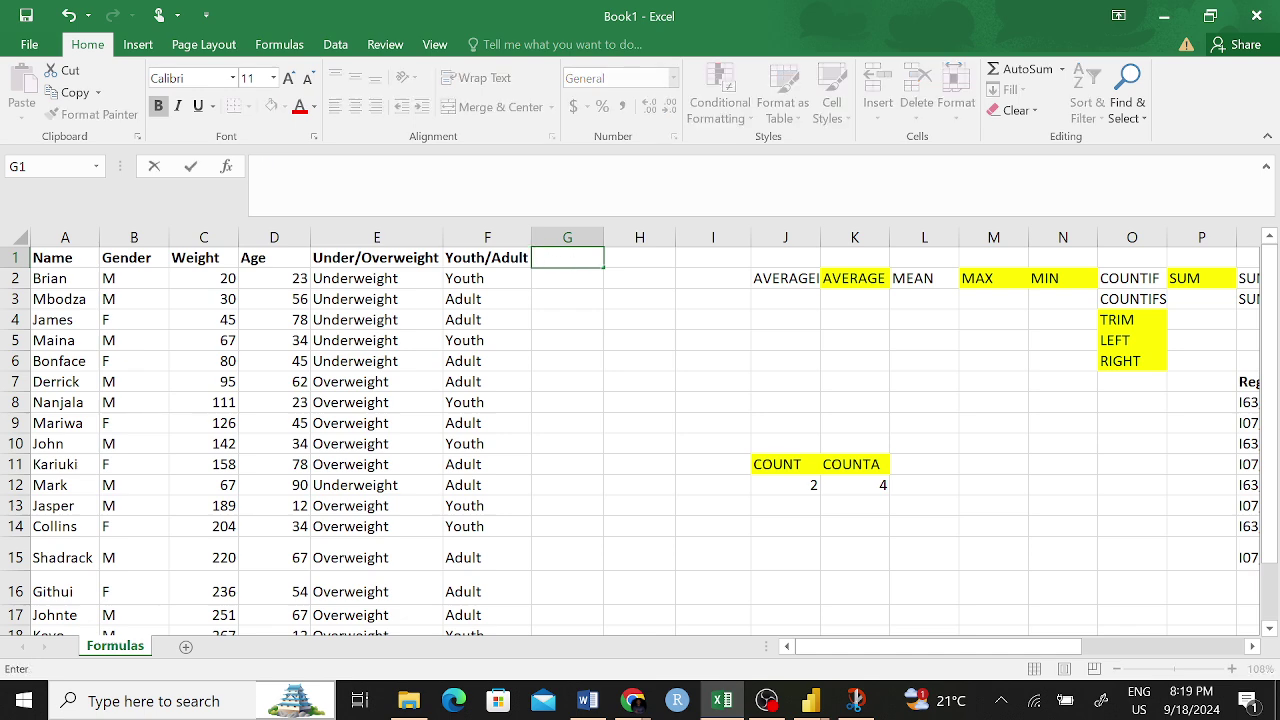
{"action": "left_click", "coordinate": [575, 278]}
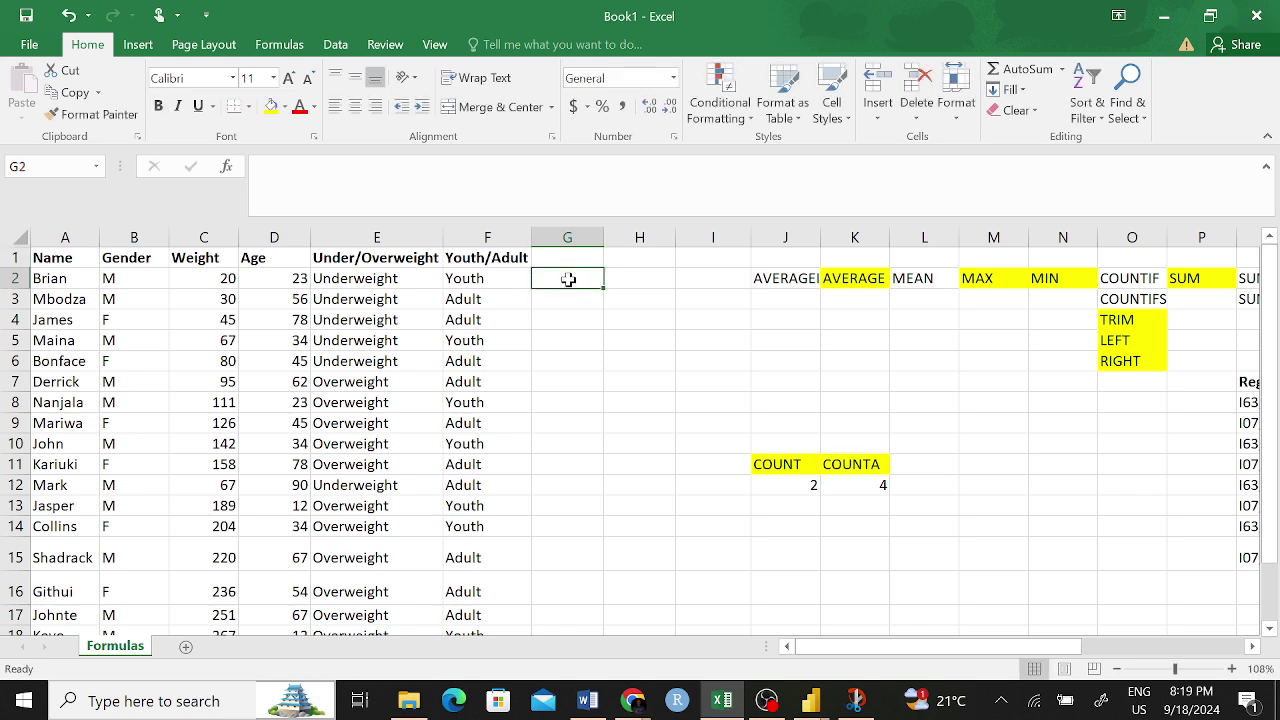
- Enter =COUNTIF(E2:E19,"Underweight") in G2, returning 6
{"action": "type", "text": "="}
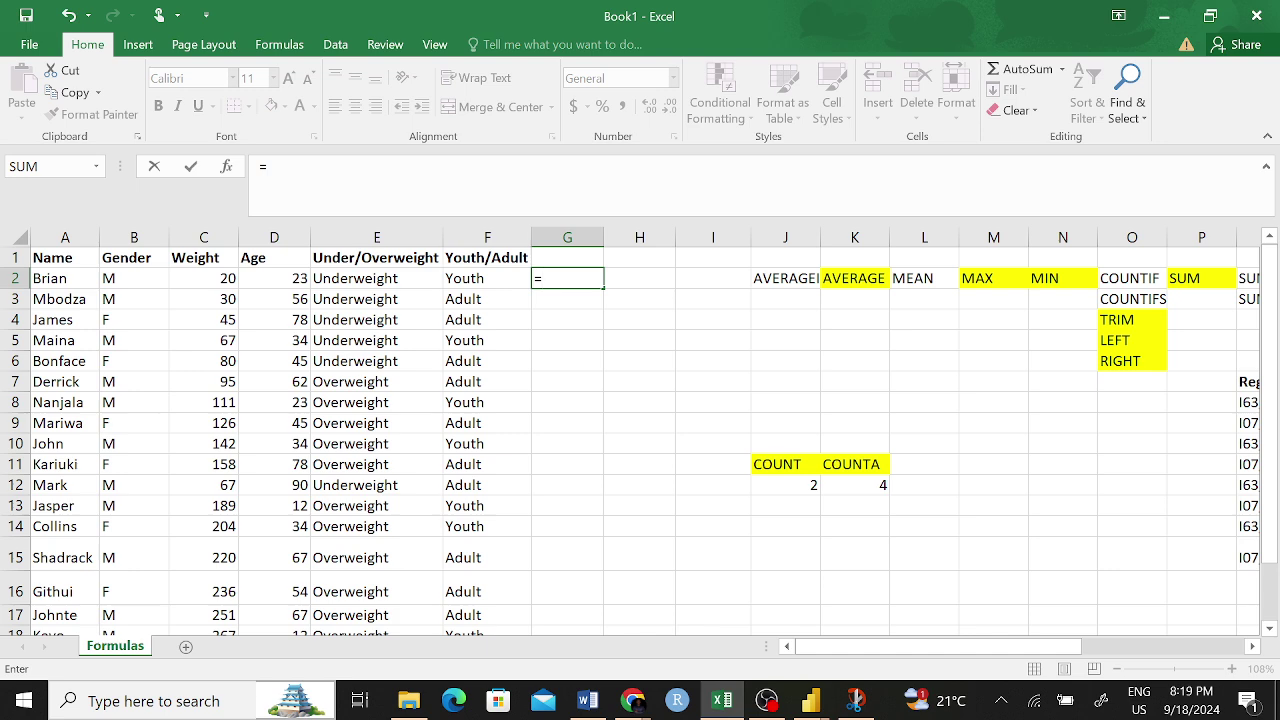
{"action": "type", "text": "count"}
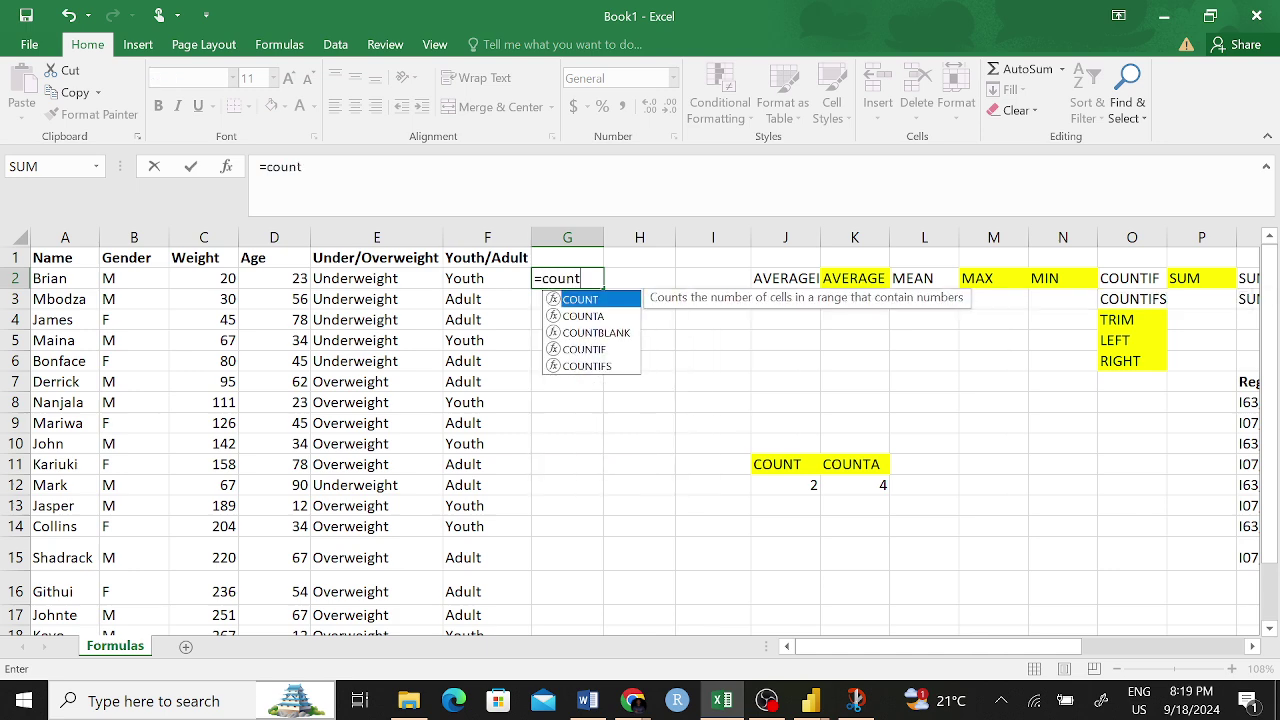
{"action": "type", "text": "i"}
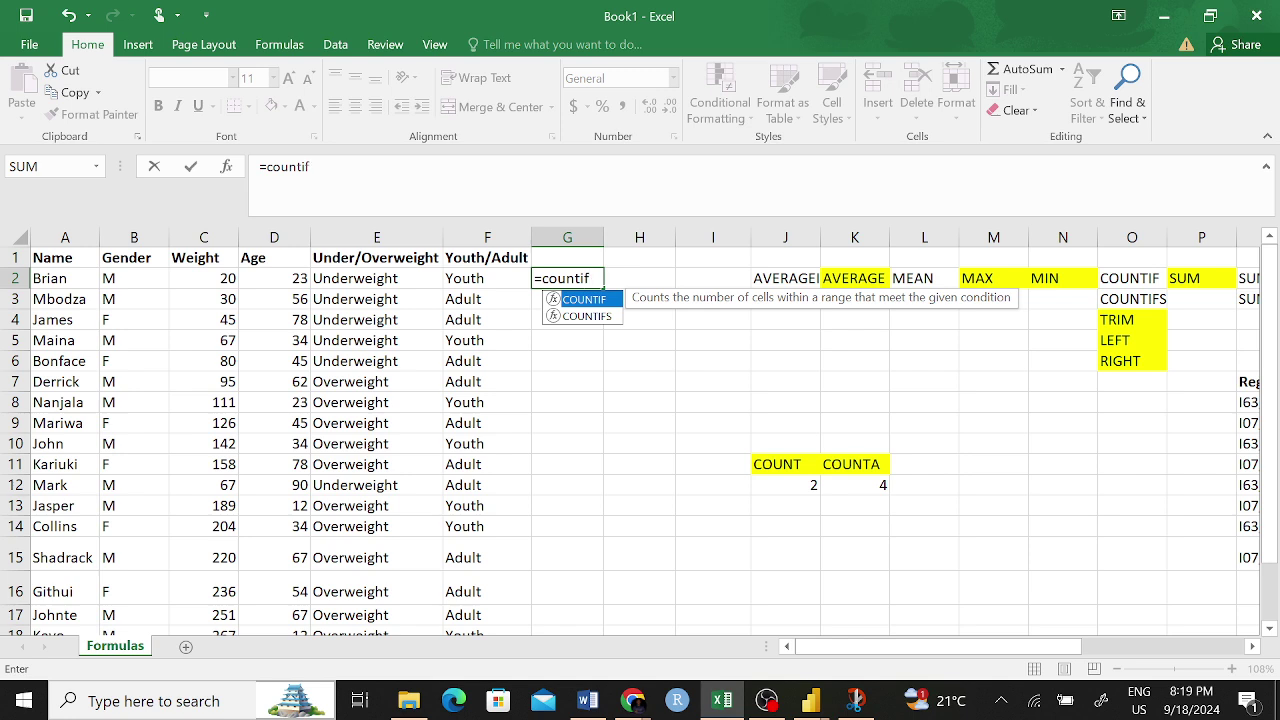
{"action": "type", "text": "f"}
{"action": "key", "text": "Tab"}
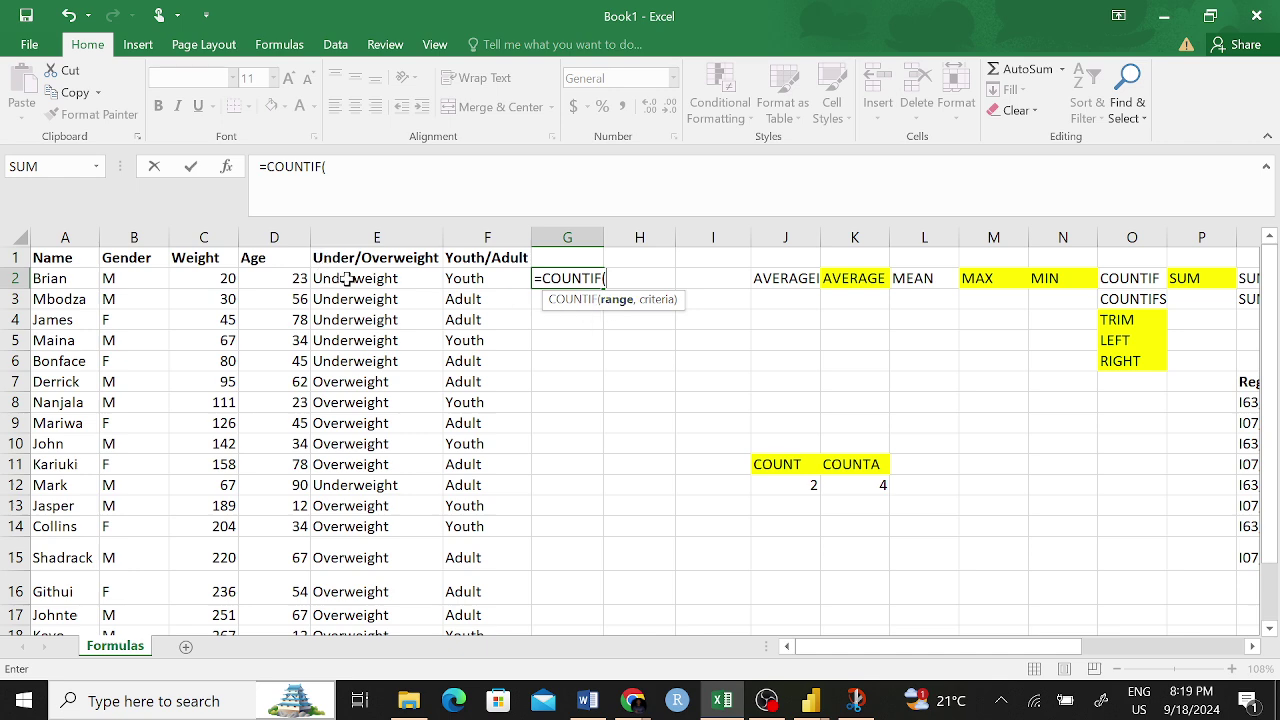
{"action": "mouse_move", "coordinate": [346, 278]}
{"action": "left_mouse_down"}
{"action": "mouse_move", "coordinate": [360, 628]}
{"action": "mouse_move", "coordinate": [360, 615]}
{"action": "left_mouse_up"}
{"action": "left_click", "coordinate": [360, 238]}
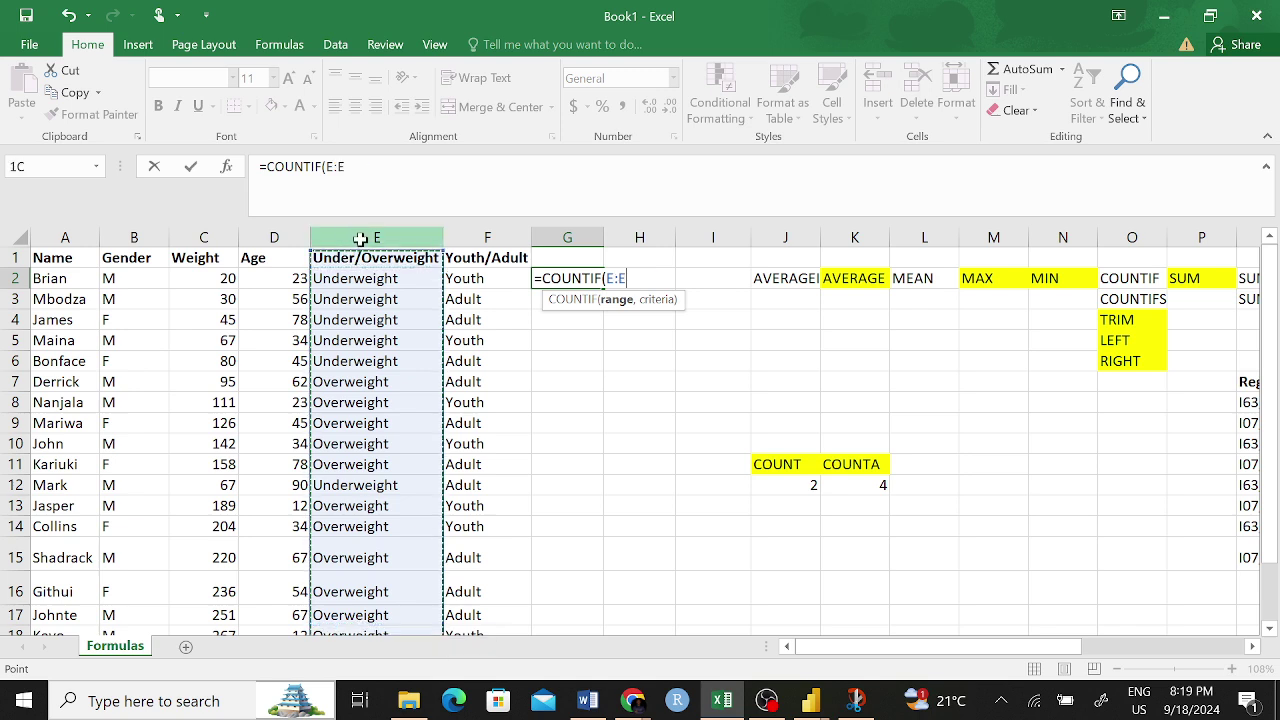
{"action": "left_click", "coordinate": [362, 299]}
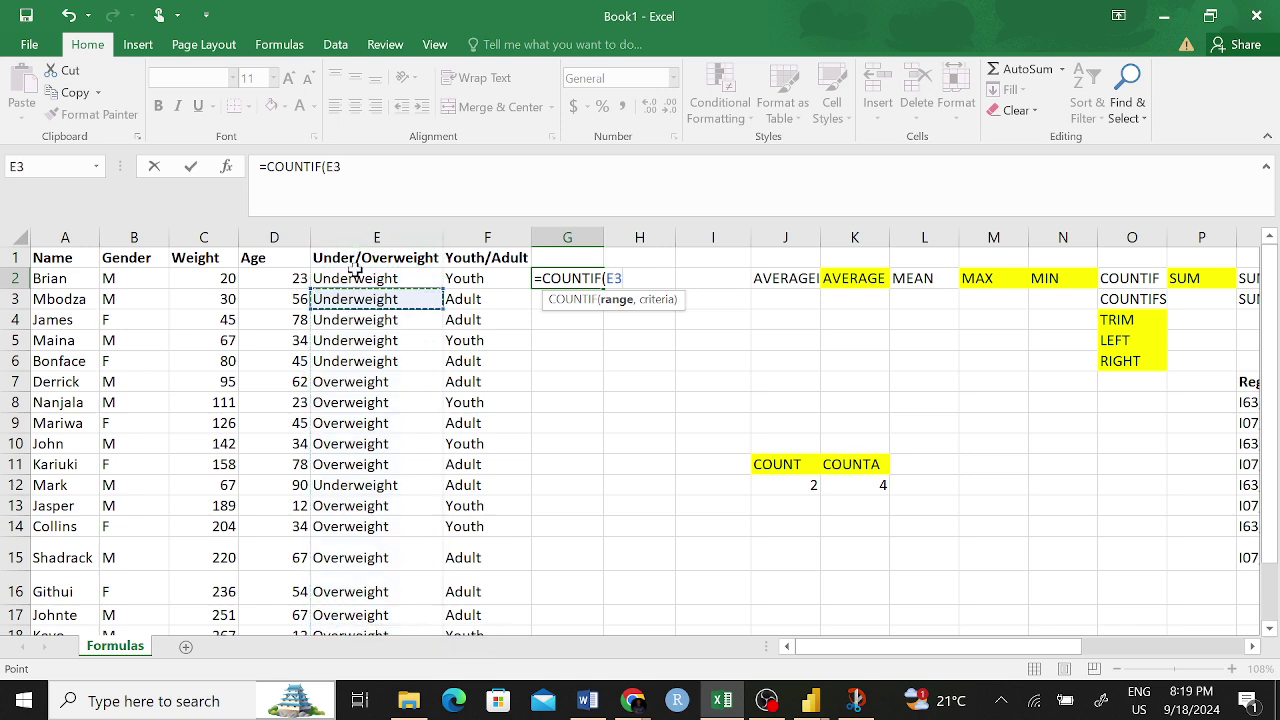
{"action": "left_click_drag", "start_coordinate": [355, 270], "coordinate": [371, 594]}
{"action": "scroll", "coordinate": [626, 420], "scroll_direction": "up", "scroll_amount": 1}
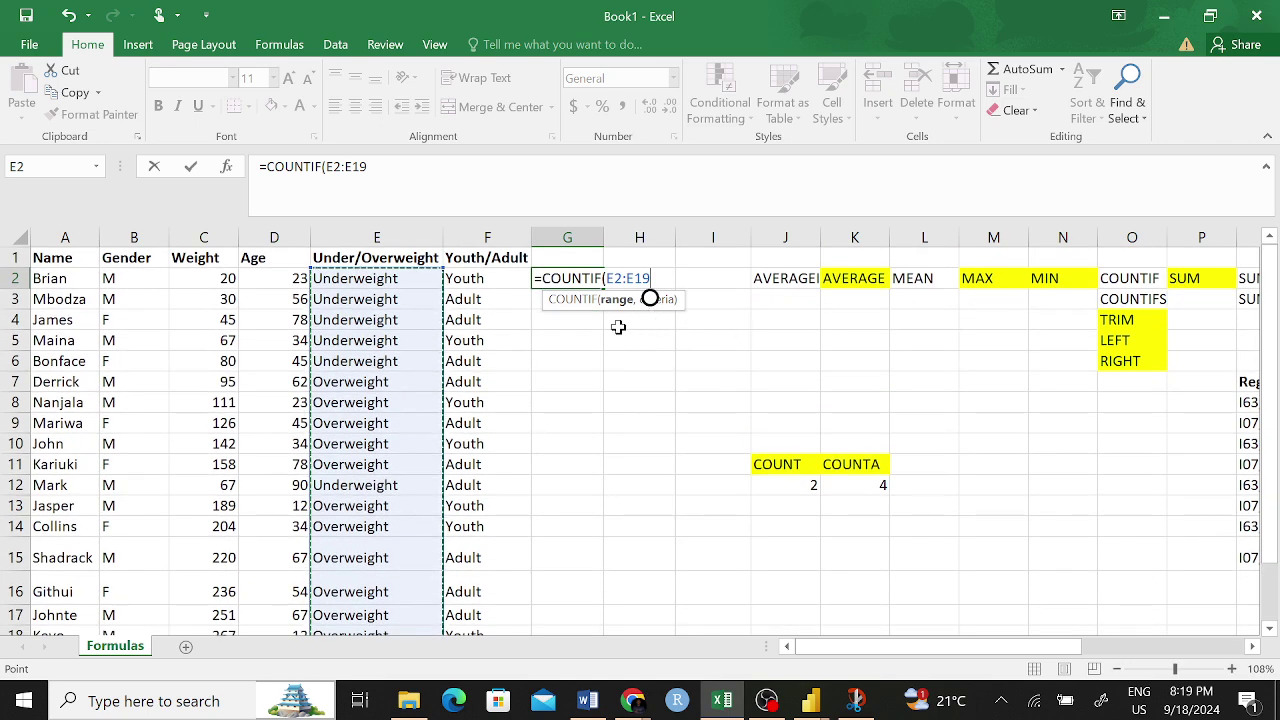
{"action": "type", "text": ","}
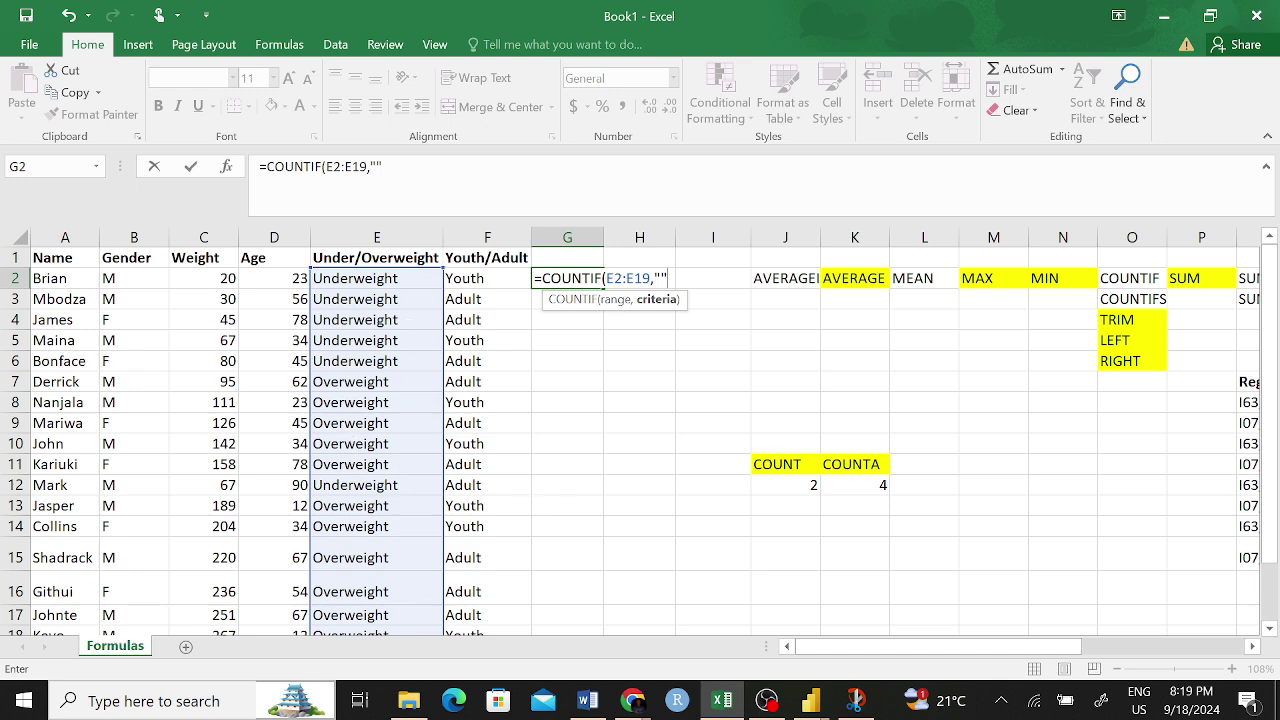
{"action": "left_click", "coordinate": [377, 166]}
{"action": "type", "text": "Under"}
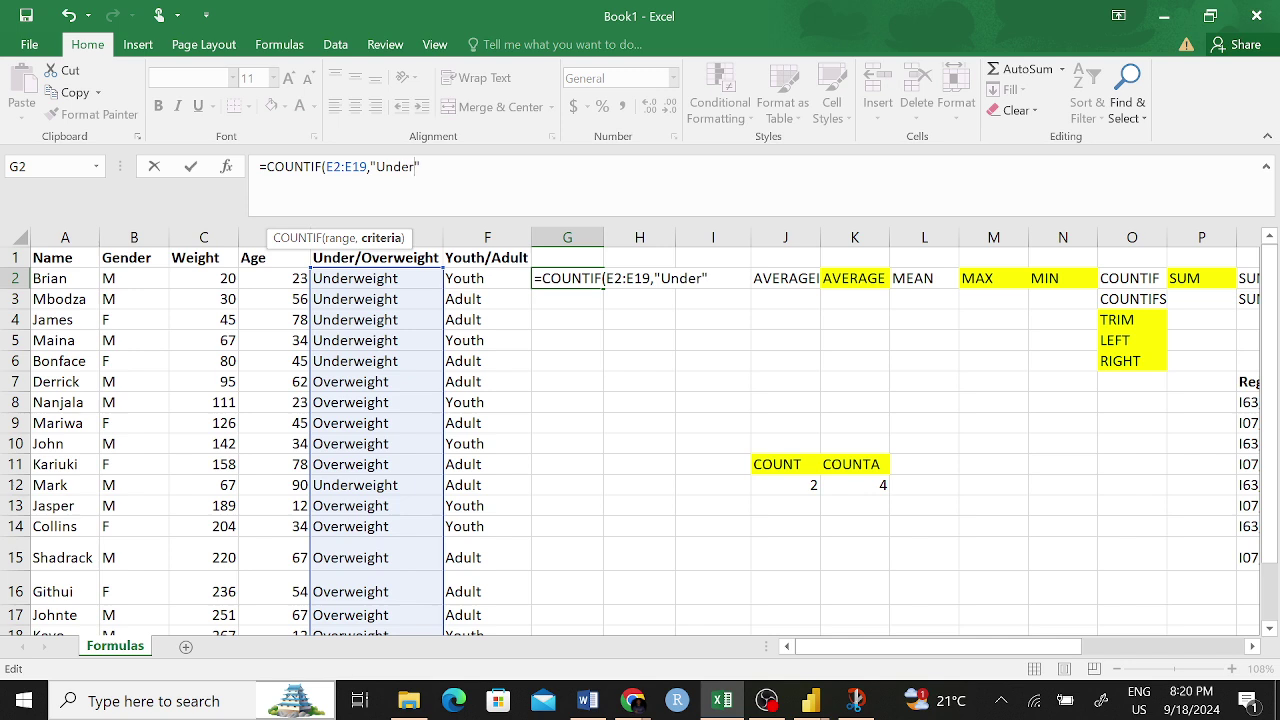
{"action": "type", "text": "weight"}
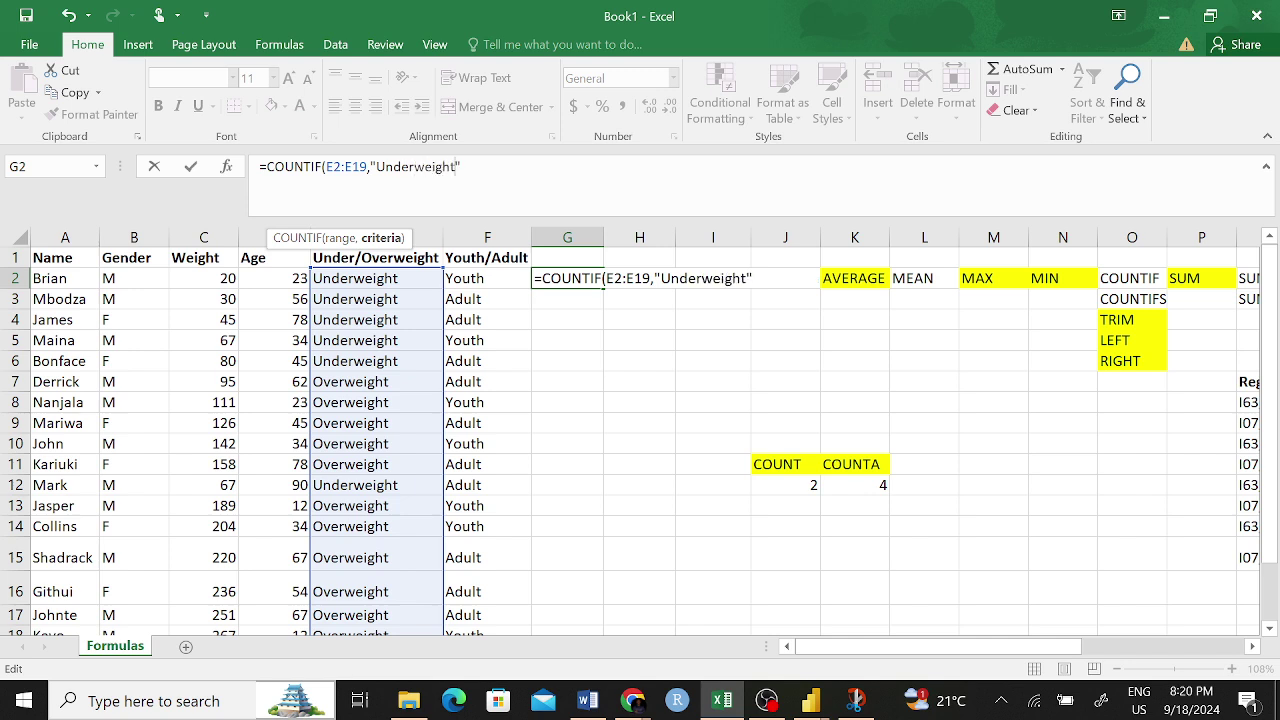
{"action": "key", "text": "Return"}
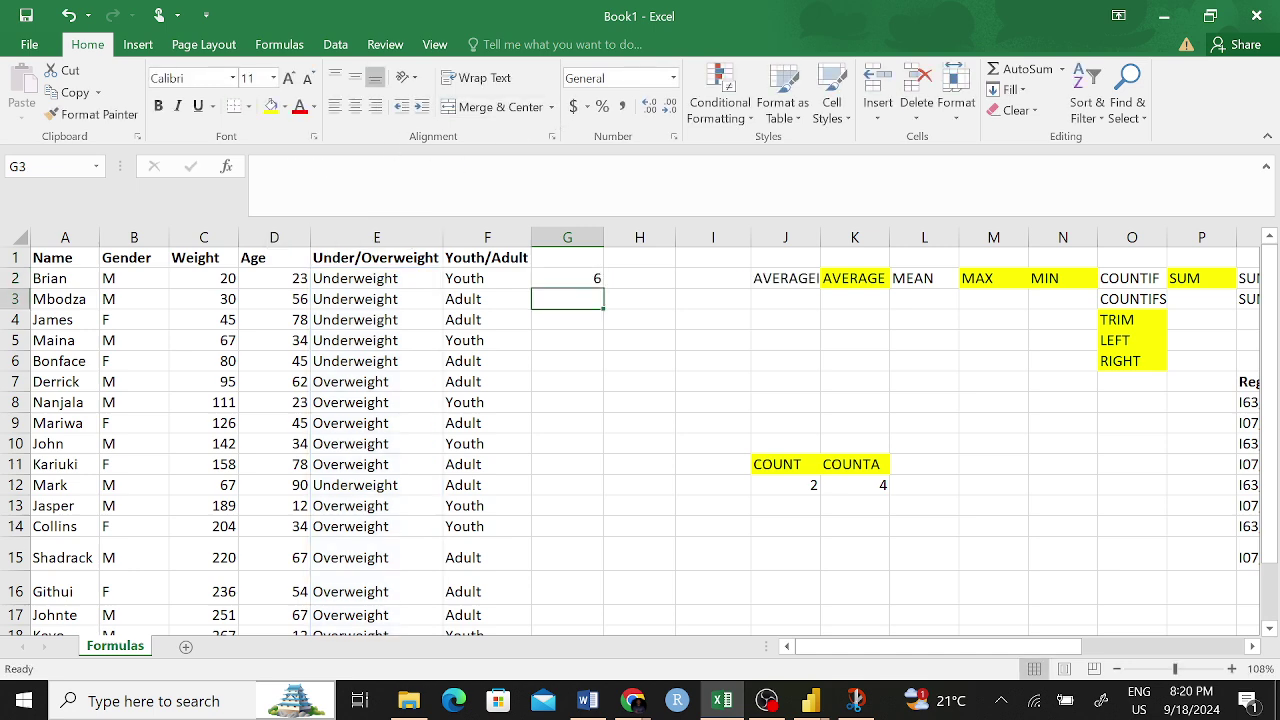
- Check the Underweight count in G2 against the IF weight-category formulas in column E
{"action": "left_click", "coordinate": [580, 277]}
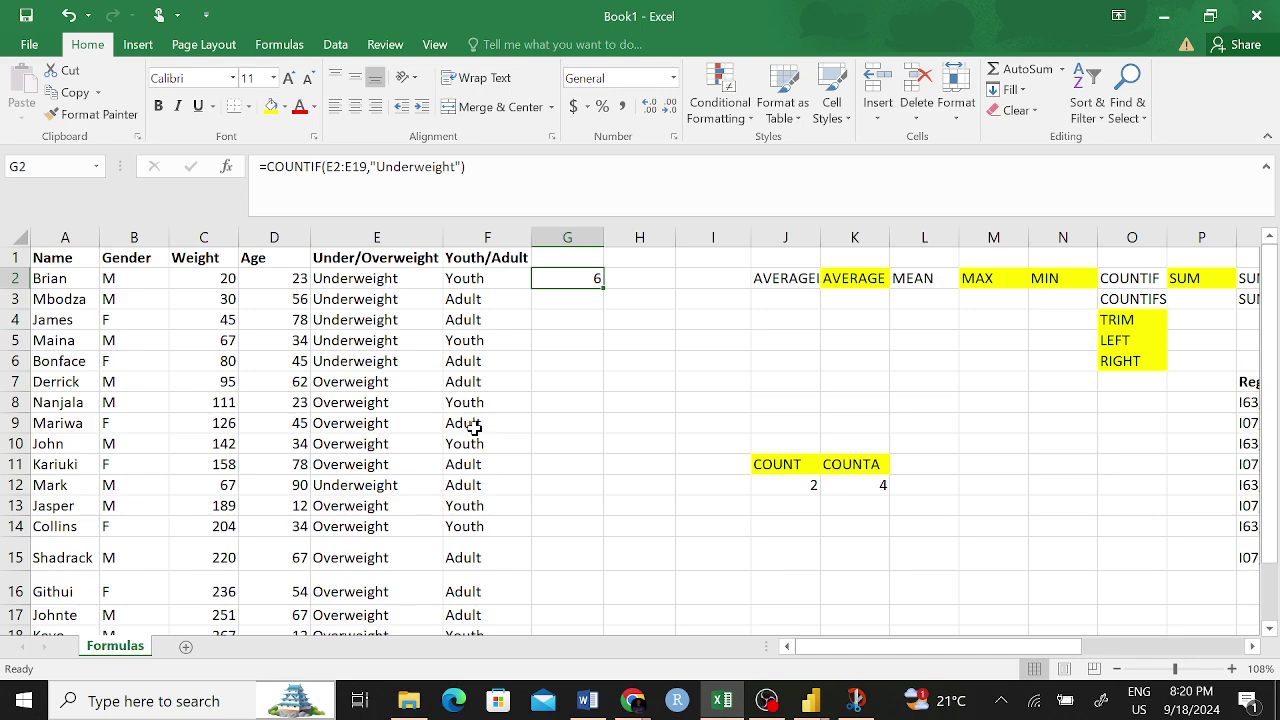
{"action": "scroll", "coordinate": [471, 423], "scroll_direction": "down", "scroll_amount": 1}
{"action": "scroll", "coordinate": [430, 380], "scroll_direction": "up", "scroll_amount": 1}
{"action": "left_click", "coordinate": [361, 282]}
{"action": "left_click", "coordinate": [364, 300]}
{"action": "left_click", "coordinate": [365, 318]}
{"action": "left_click", "coordinate": [366, 340]}
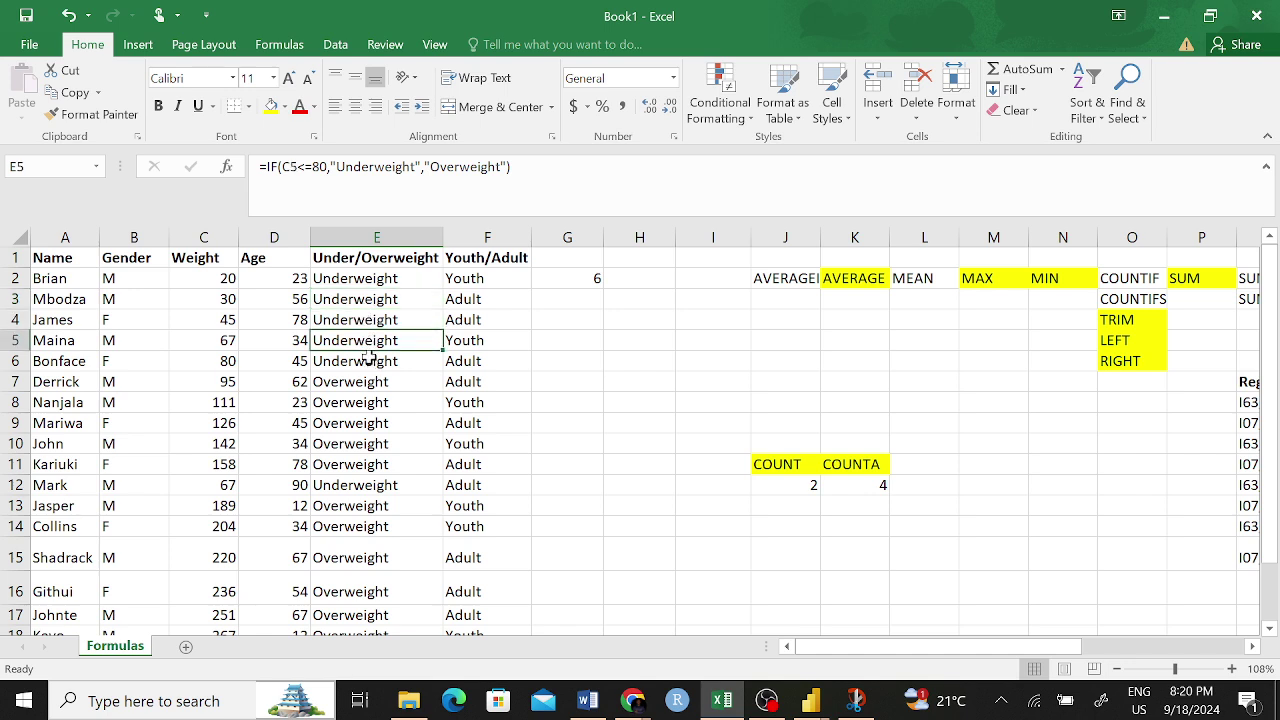
{"action": "left_click", "coordinate": [369, 360]}
{"action": "left_click", "coordinate": [375, 485]}
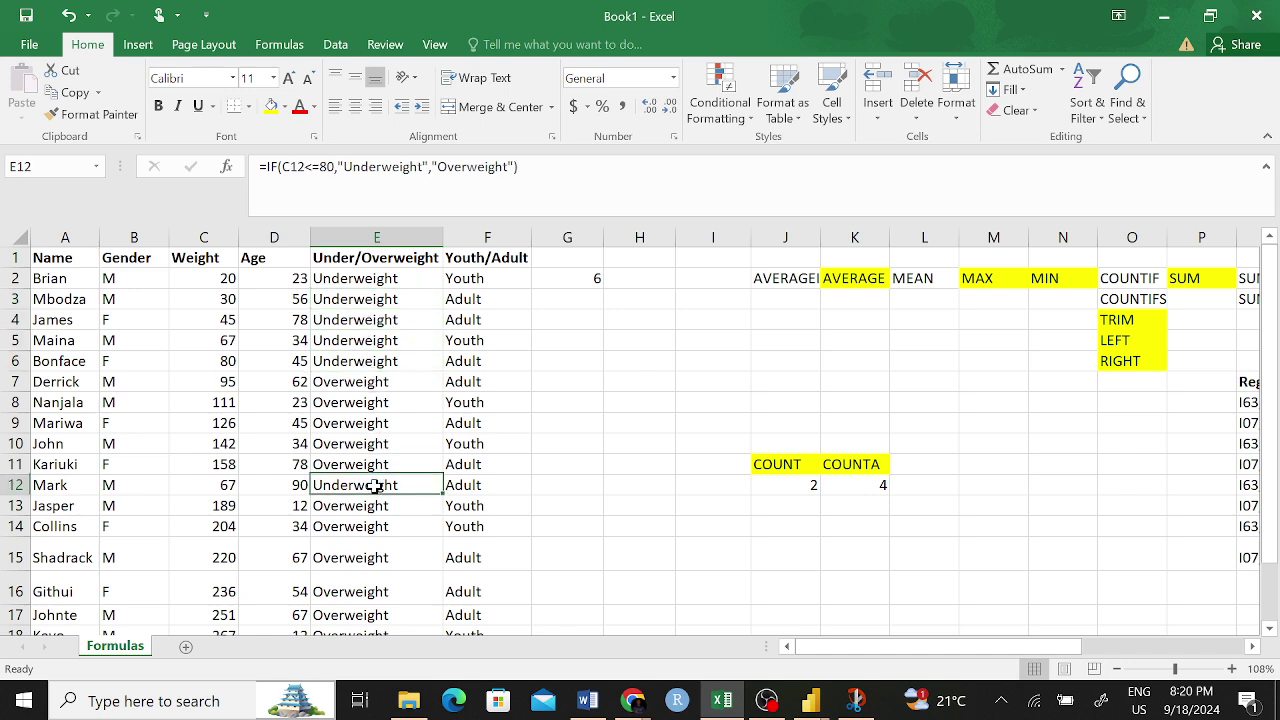
- Reselect G2, which holds =COUNTIF(E2:E19,"Underweight") showing 6
{"action": "left_click", "coordinate": [612, 424]}
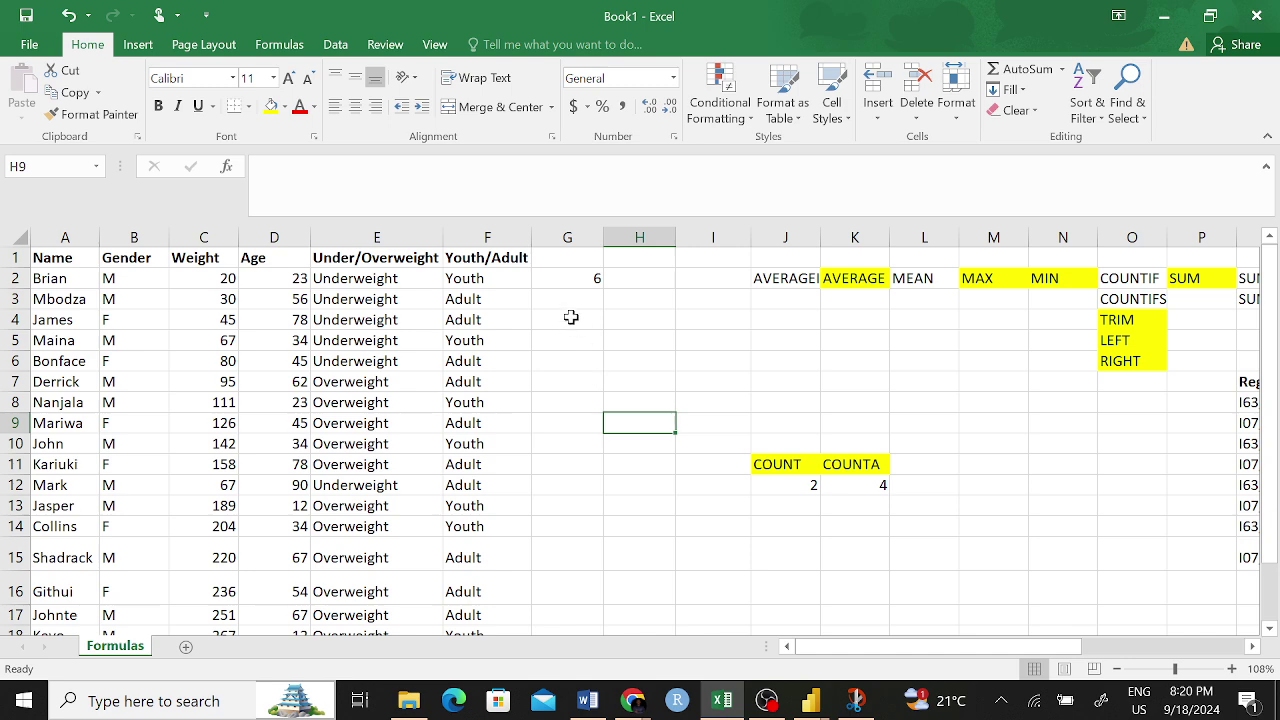
{"action": "left_click", "coordinate": [598, 279]}
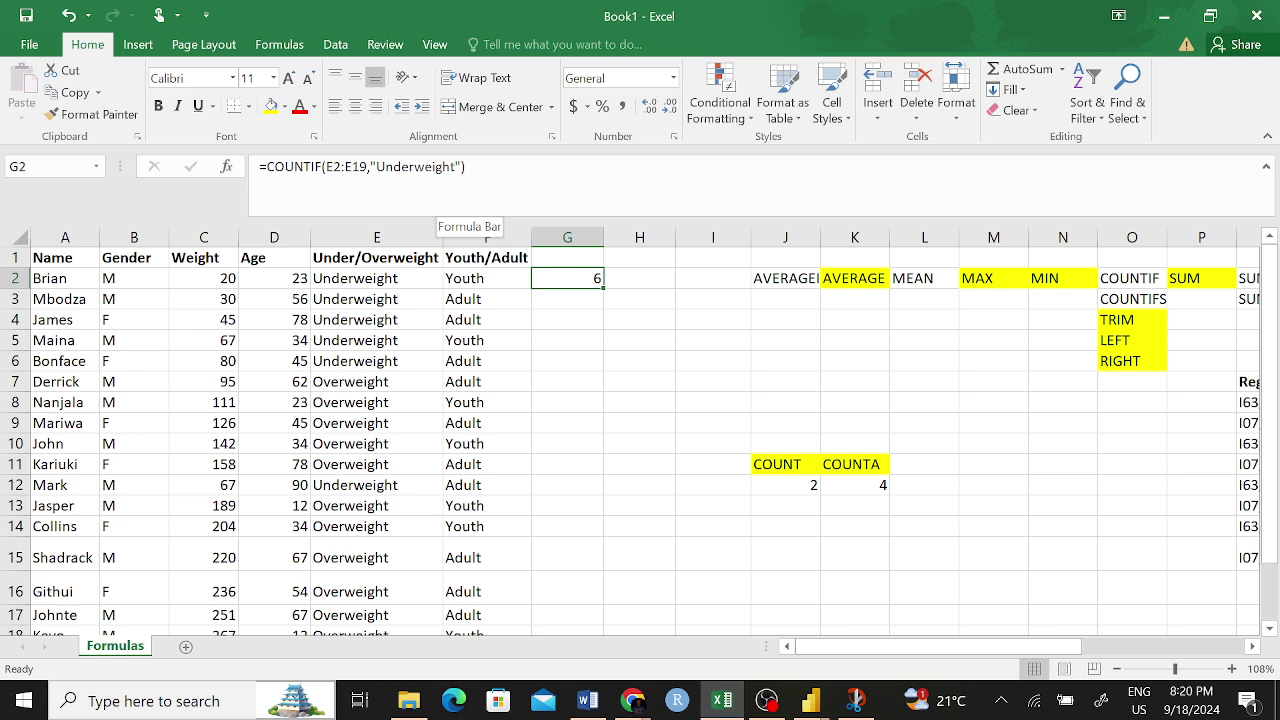
{"action": "left_click", "coordinate": [556, 300]}
{"action": "left_click", "coordinate": [586, 274]}
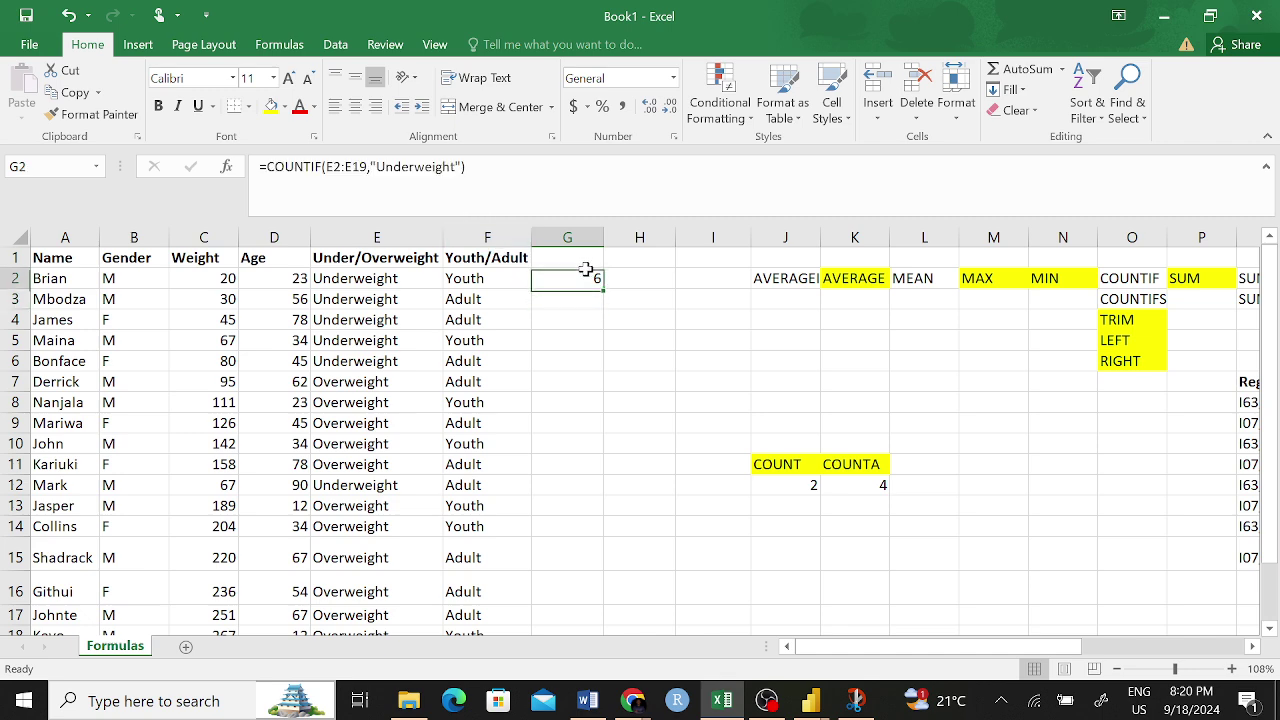
- Copy G2's Underweight count formula into G3
{"action": "key", "text": "ctrl+c"}
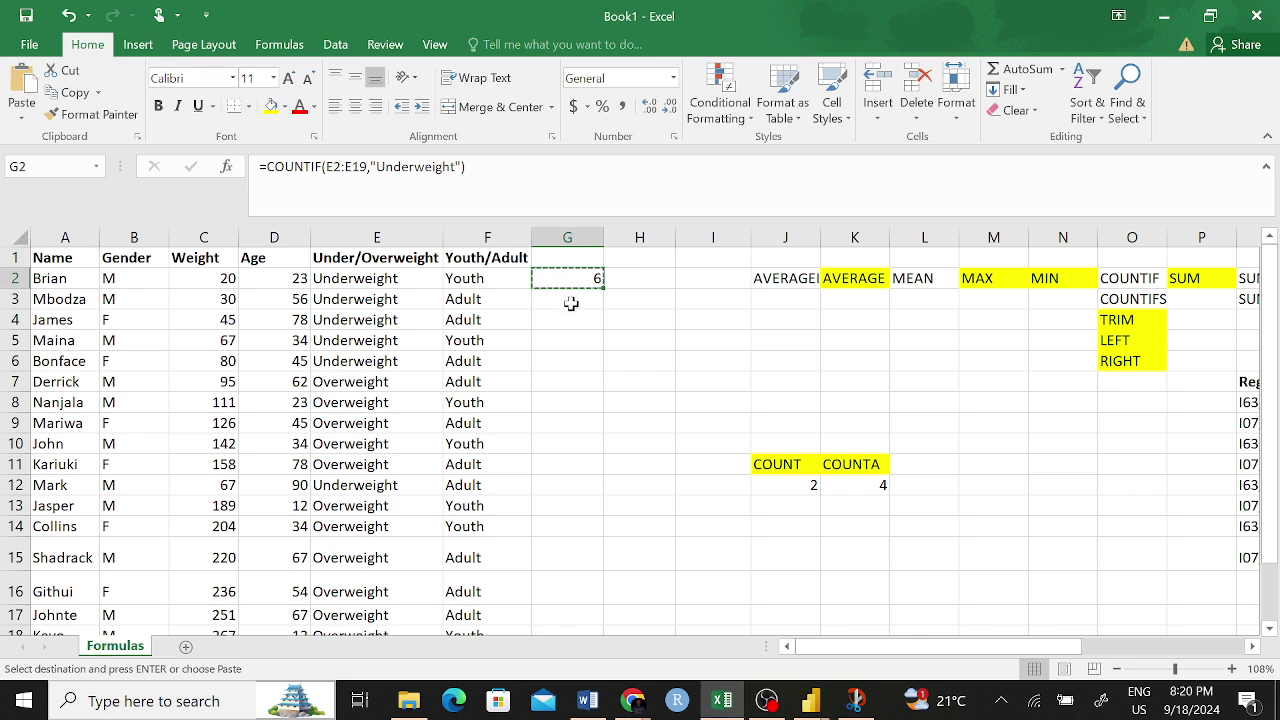
{"action": "left_click", "coordinate": [570, 300]}
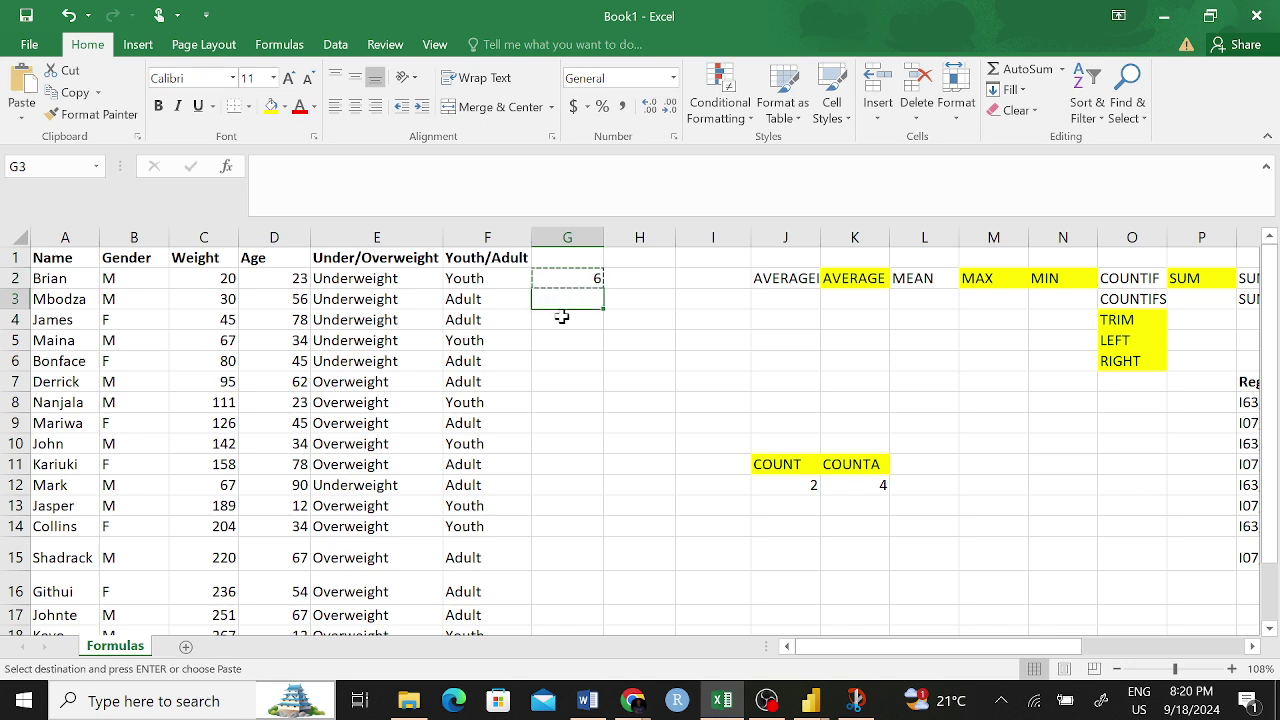
{"action": "key", "text": "ctrl+v"}
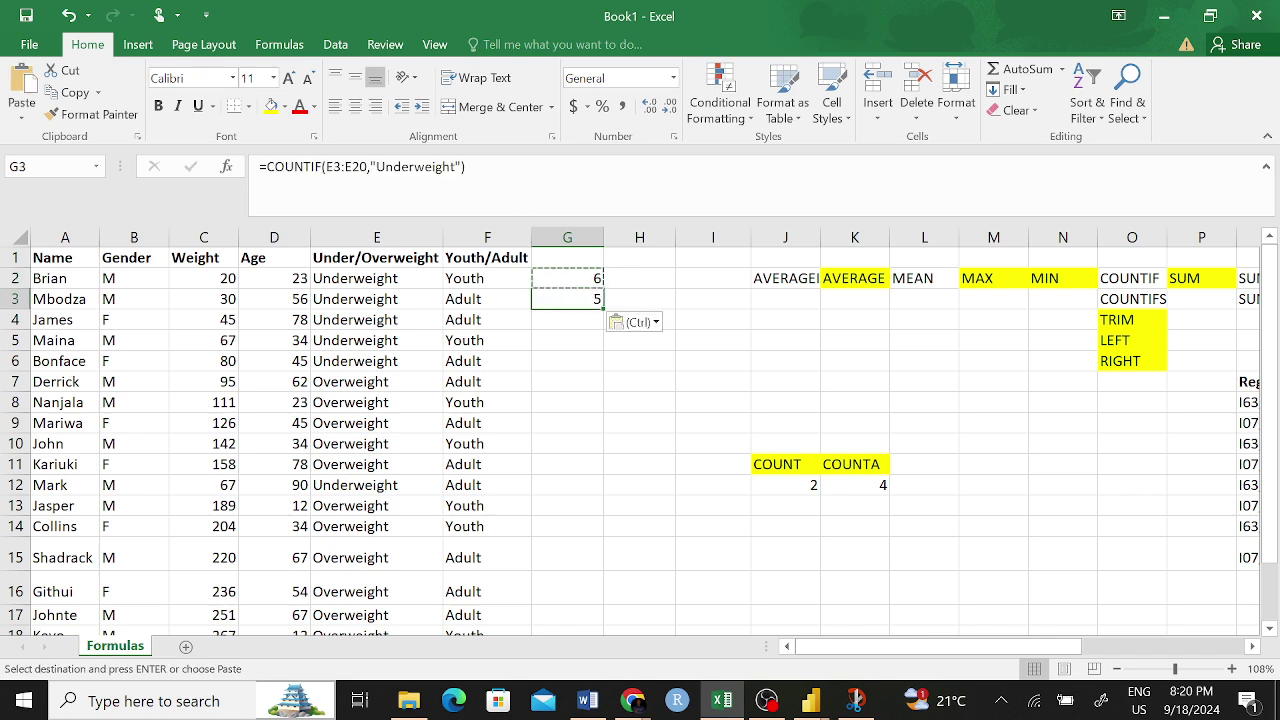
- Edit G3's formula to =COUNTIF(E2:E20,"Overweight"), giving 12
{"action": "left_click_drag", "start_coordinate": [456, 166], "coordinate": [393, 166]}
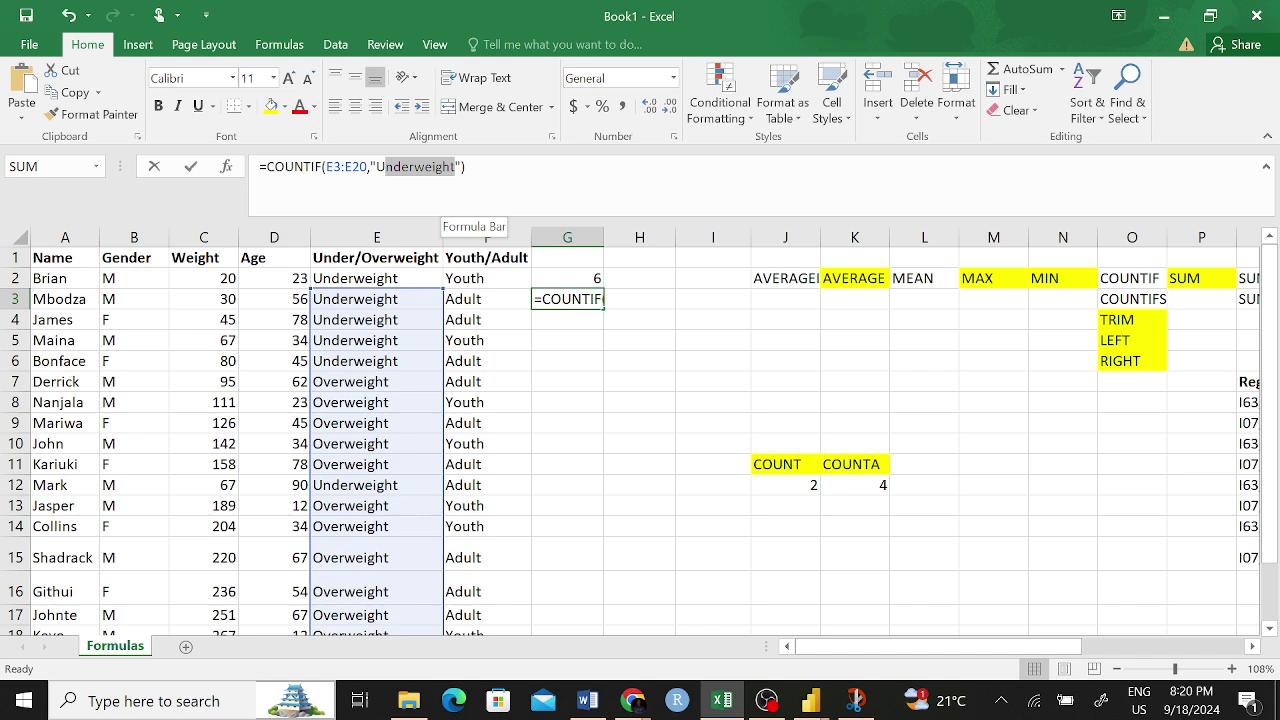
{"action": "left_click", "coordinate": [408, 166]}
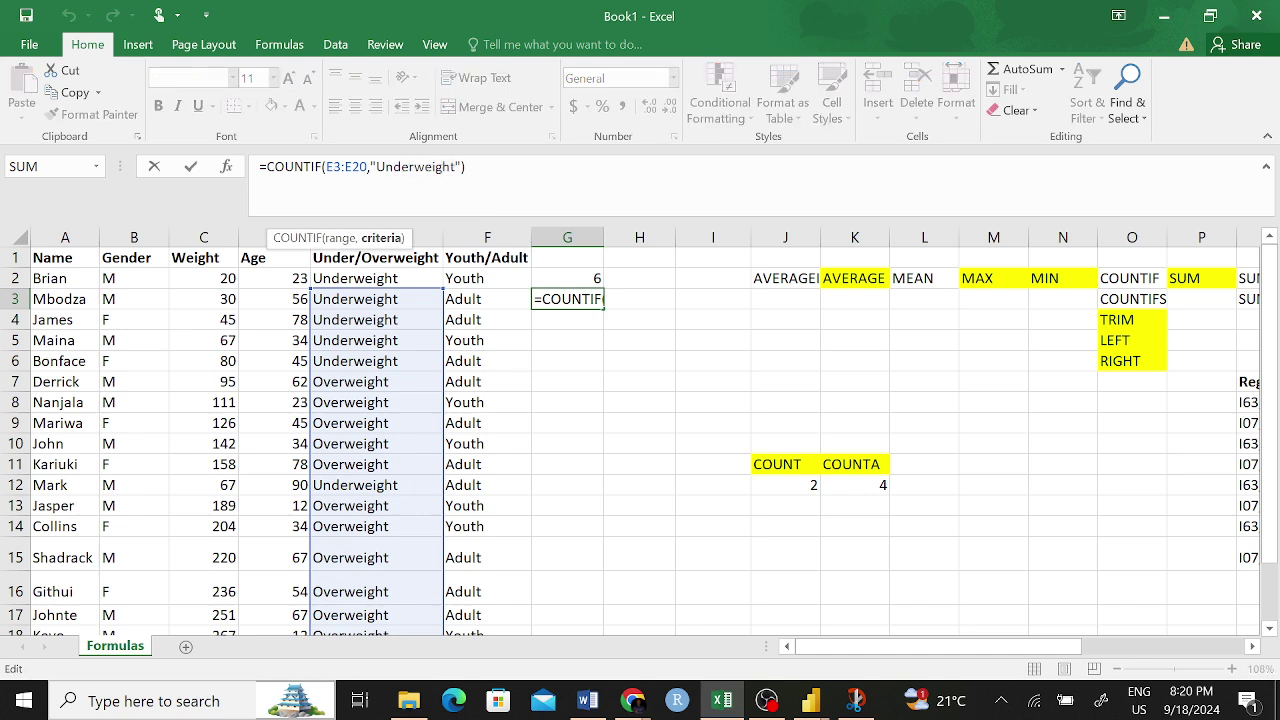
{"action": "key", "text": "BackSpace"}
{"action": "key", "text": "BackSpace"}
{"action": "key", "text": "BackSpace"}
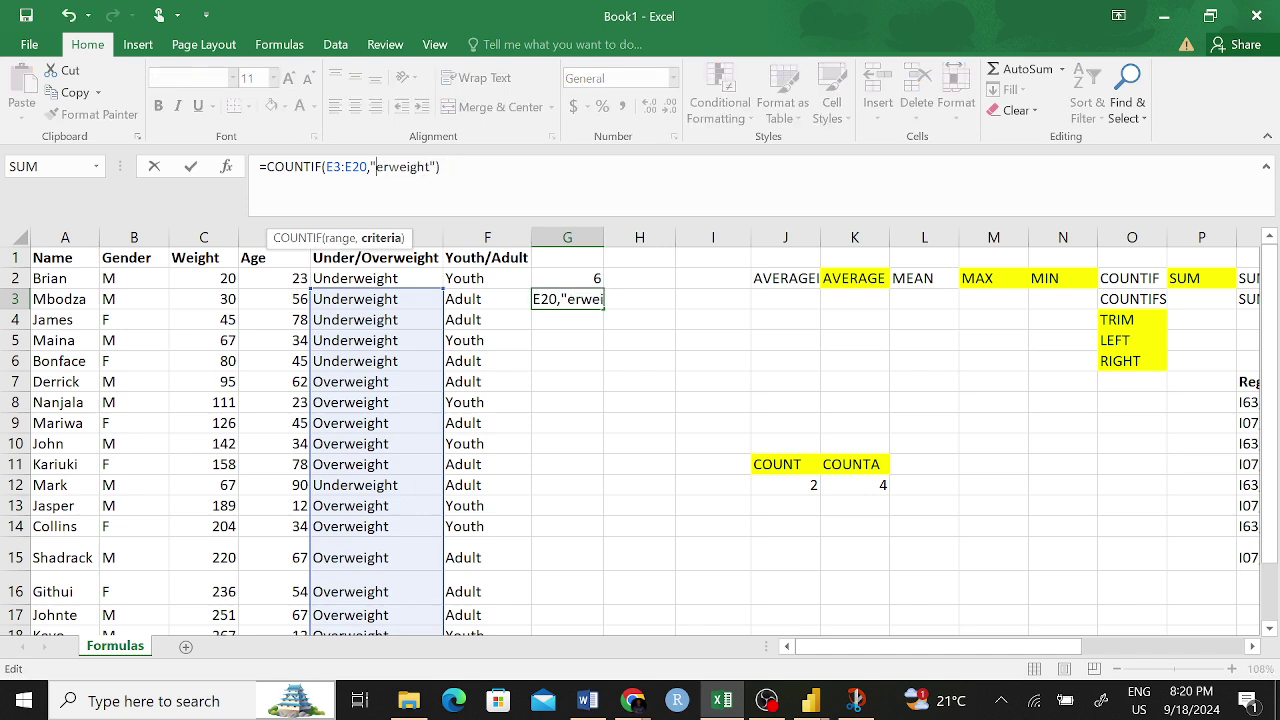
{"action": "type", "text": "Ov"}
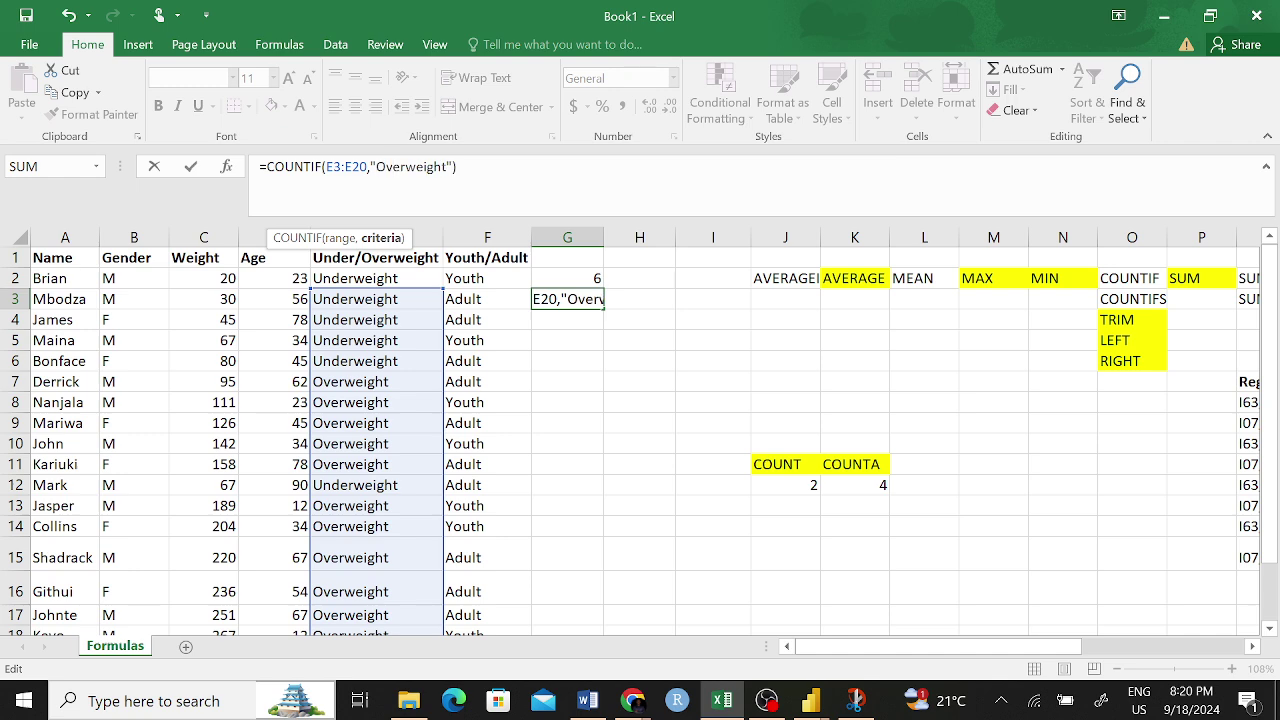
{"action": "left_click", "coordinate": [342, 166]}
{"action": "key", "text": "BackSpace"}
{"action": "type", "text": "2"}
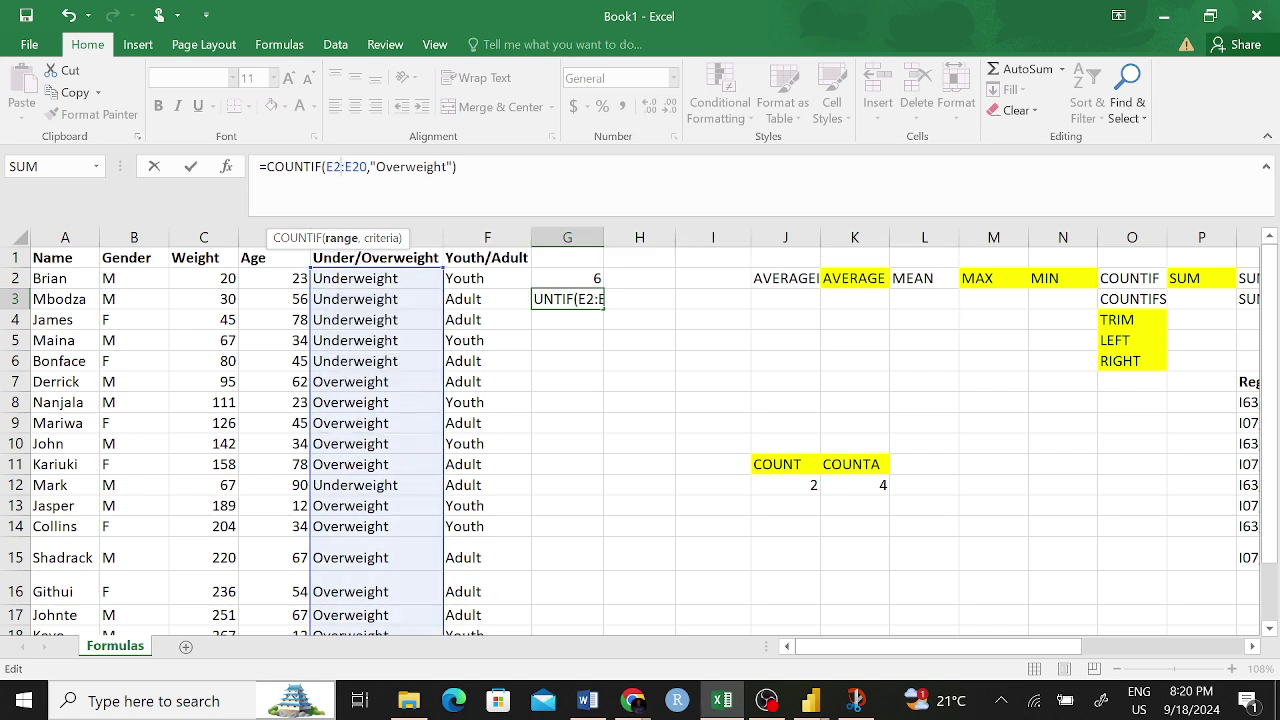
{"action": "key", "text": "Return"}
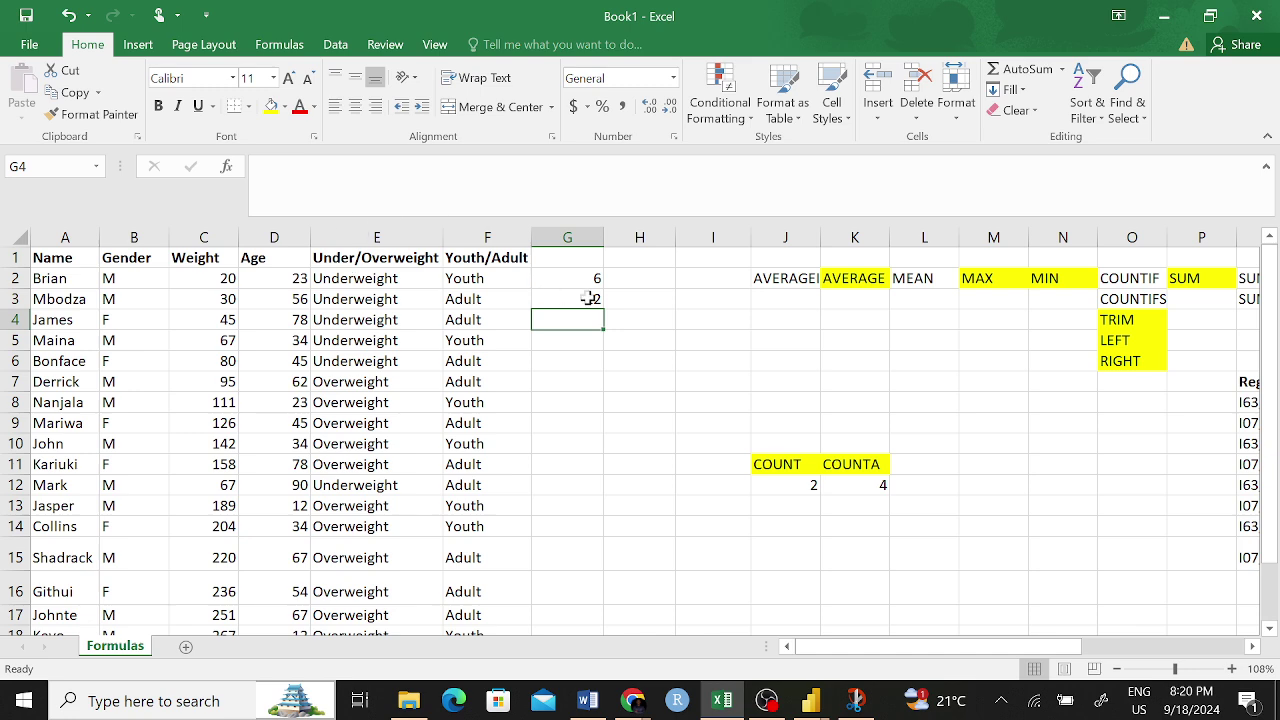
{"action": "left_click", "coordinate": [588, 299]}
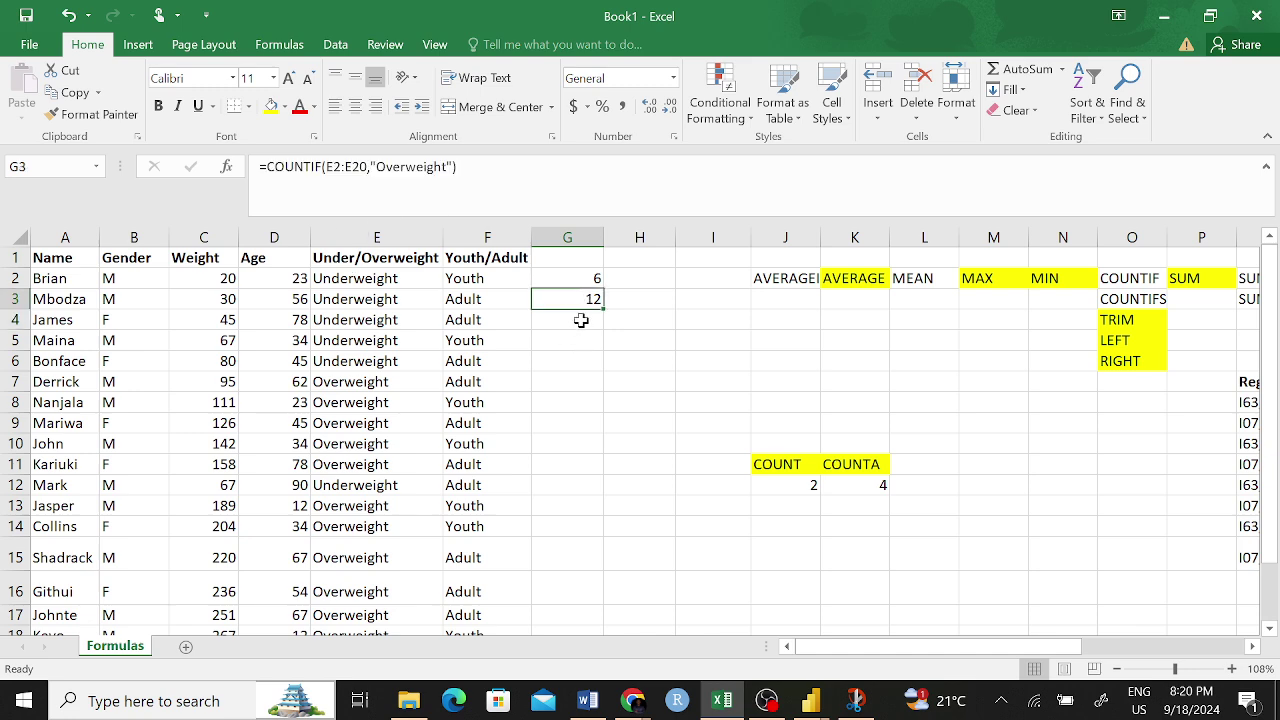
{"action": "left_click", "coordinate": [583, 279]}
{"action": "left_click", "coordinate": [586, 298]}
{"action": "left_click", "coordinate": [575, 279]}
{"action": "left_click", "coordinate": [572, 297]}
{"action": "left_click_drag", "start_coordinate": [580, 312], "coordinate": [580, 340]}
{"action": "left_click", "coordinate": [577, 280]}
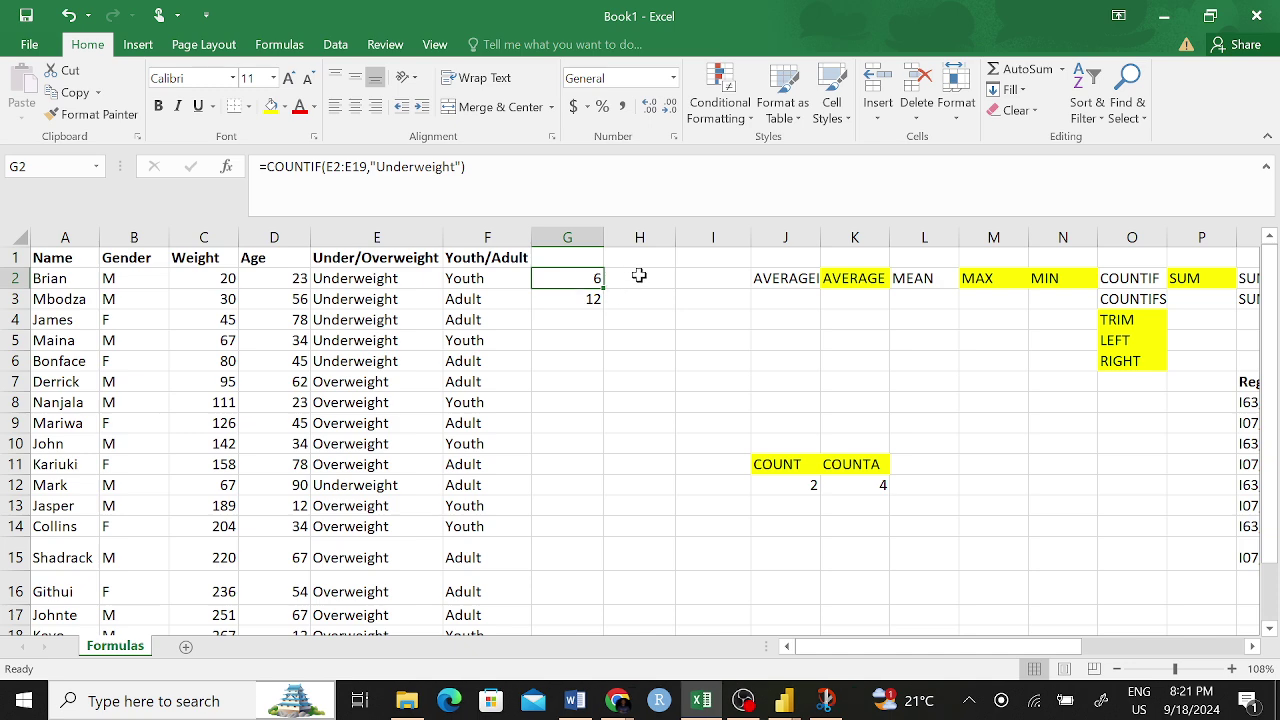
{"action": "left_click", "coordinate": [639, 277]}
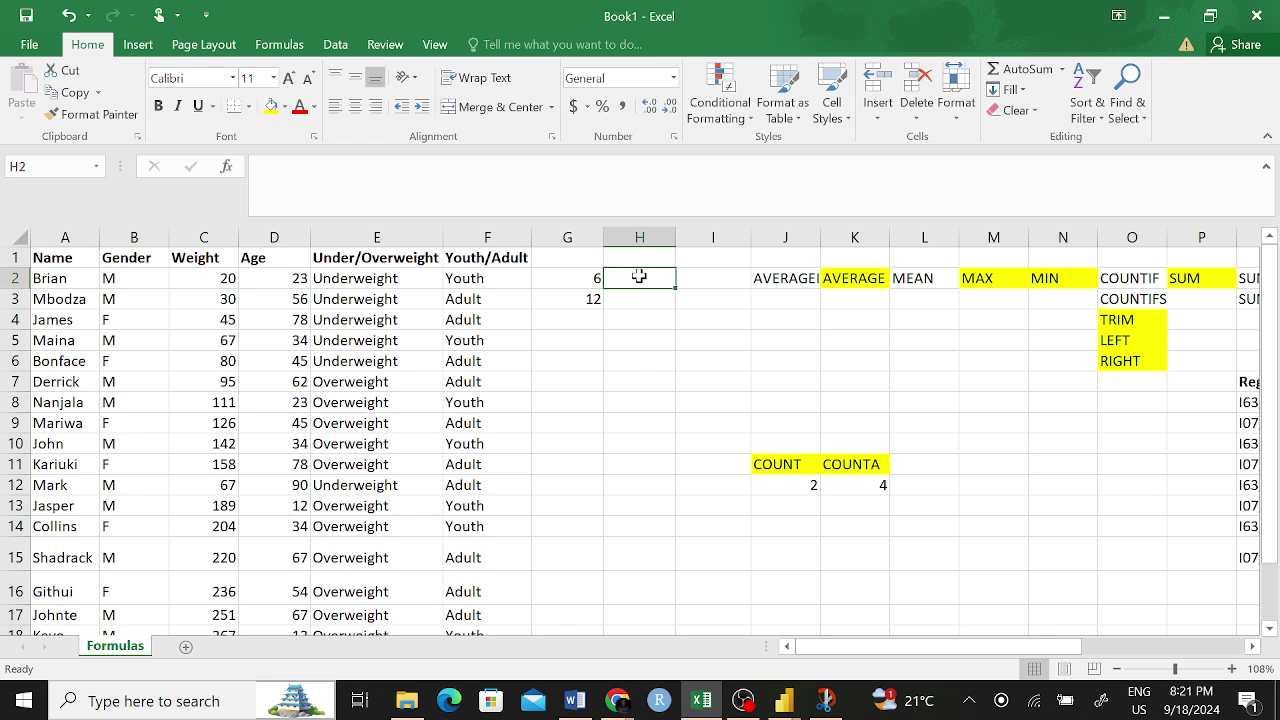
{"action": "left_click", "coordinate": [589, 281]}
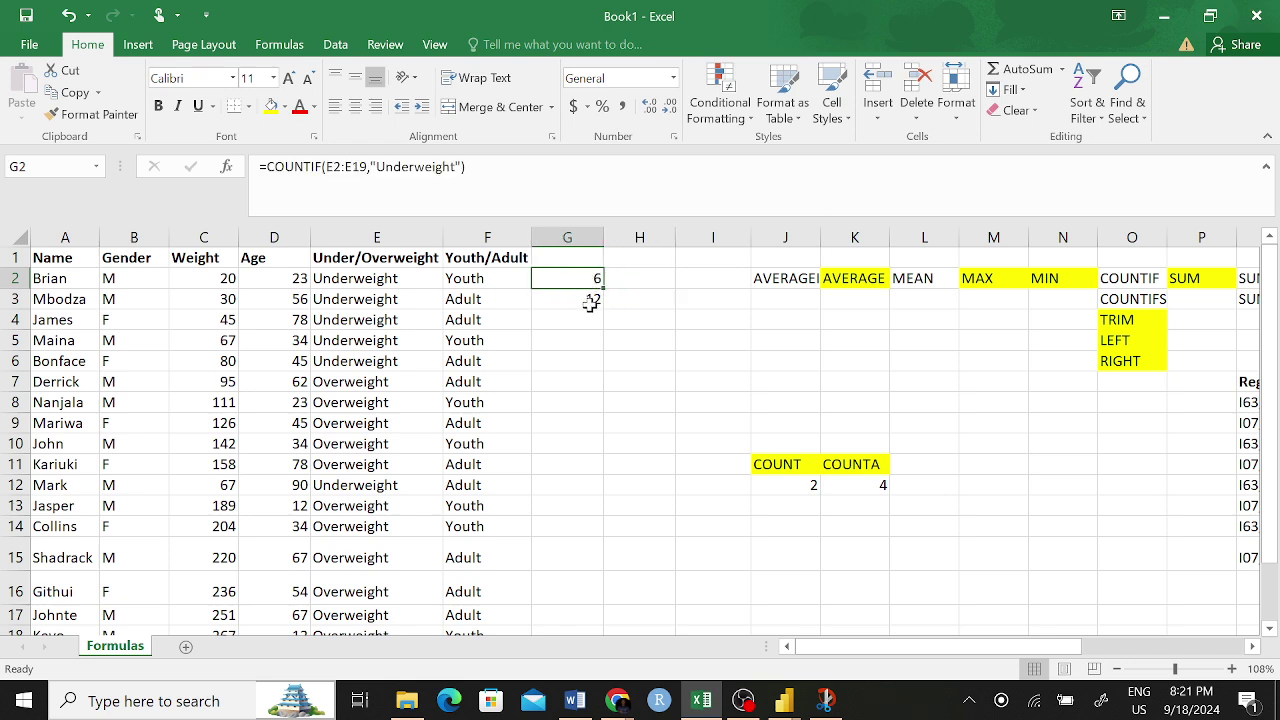
{"action": "key", "text": "ctrl+c"}
{"action": "left_click", "coordinate": [648, 281]}
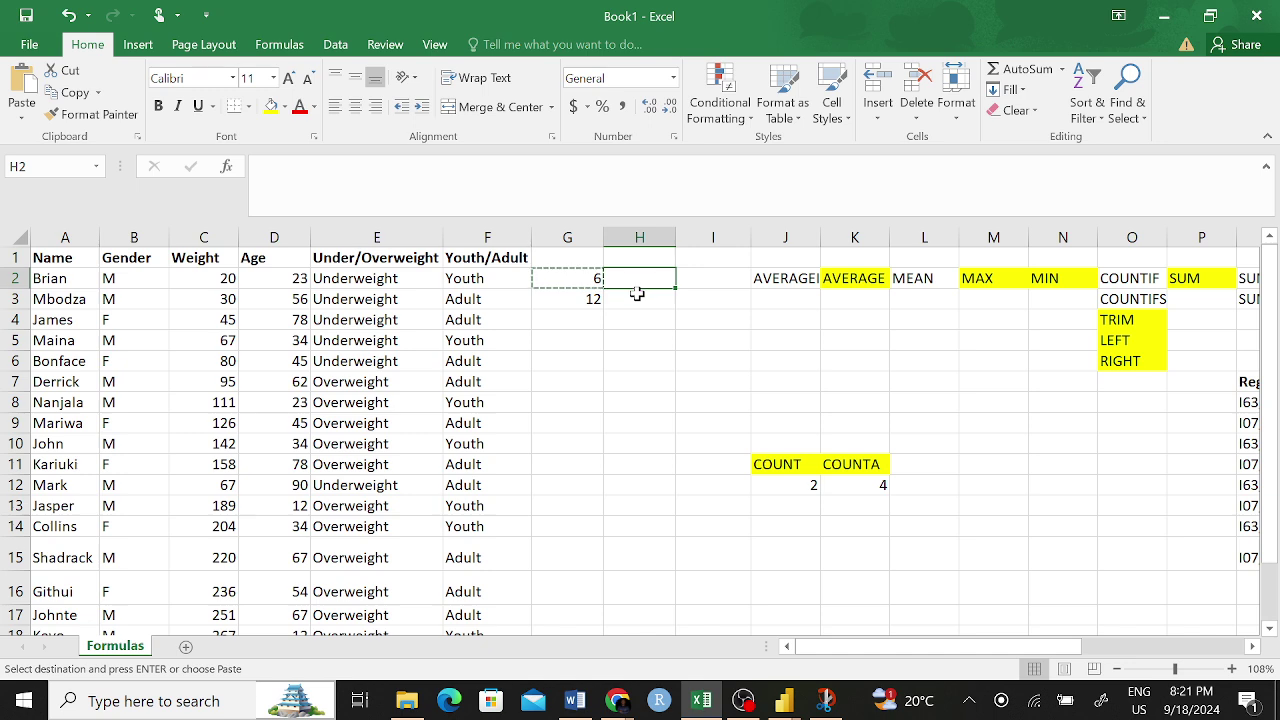
{"action": "key", "text": "ctrl+v"}
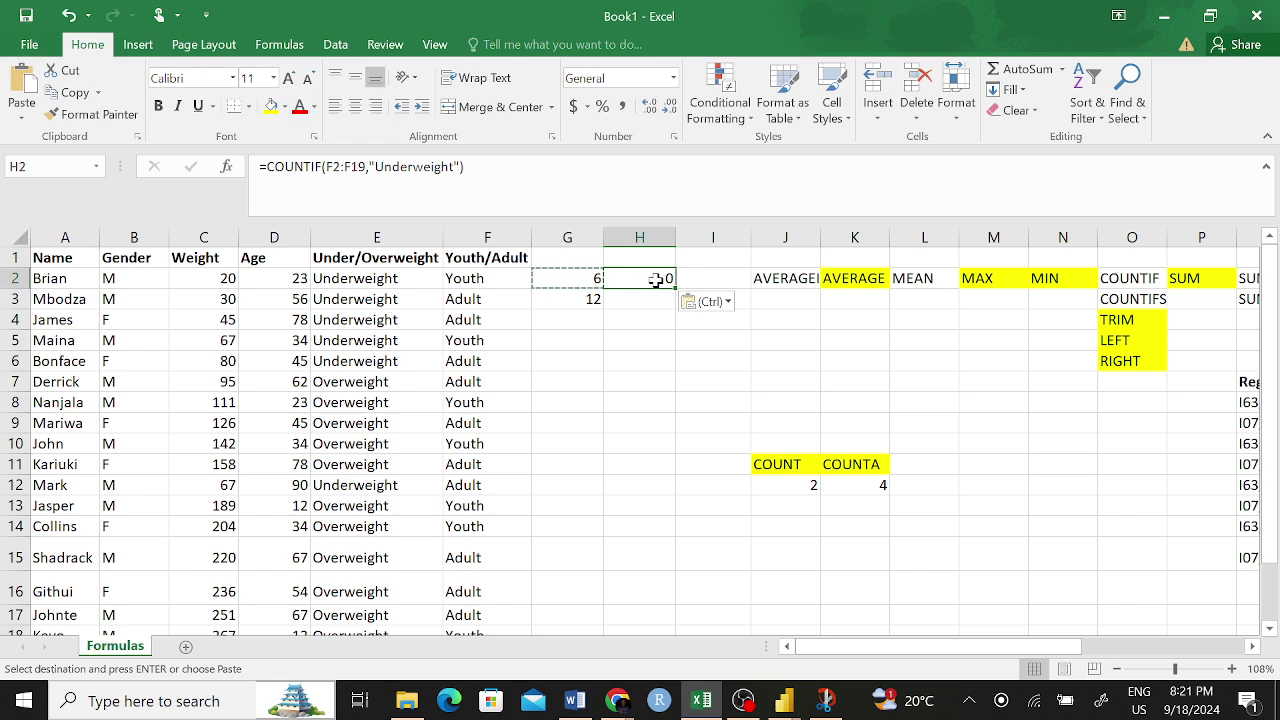
{"action": "key", "text": "BackSpace"}
{"action": "left_click", "coordinate": [647, 361]}
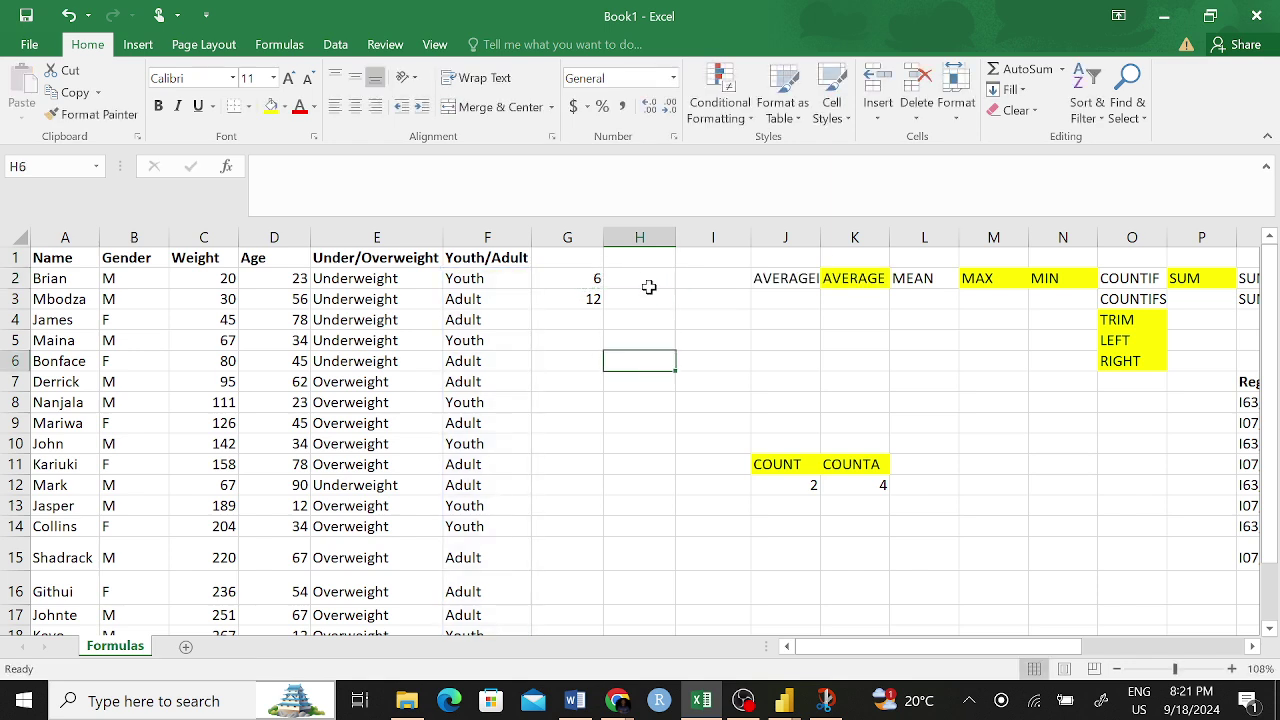
{"action": "left_click", "coordinate": [641, 278]}
- Enter =COUNTIF(F2:F19,"Youth") in H2 using the COUNTIF autocomplete
{"action": "type", "text": "=count"}
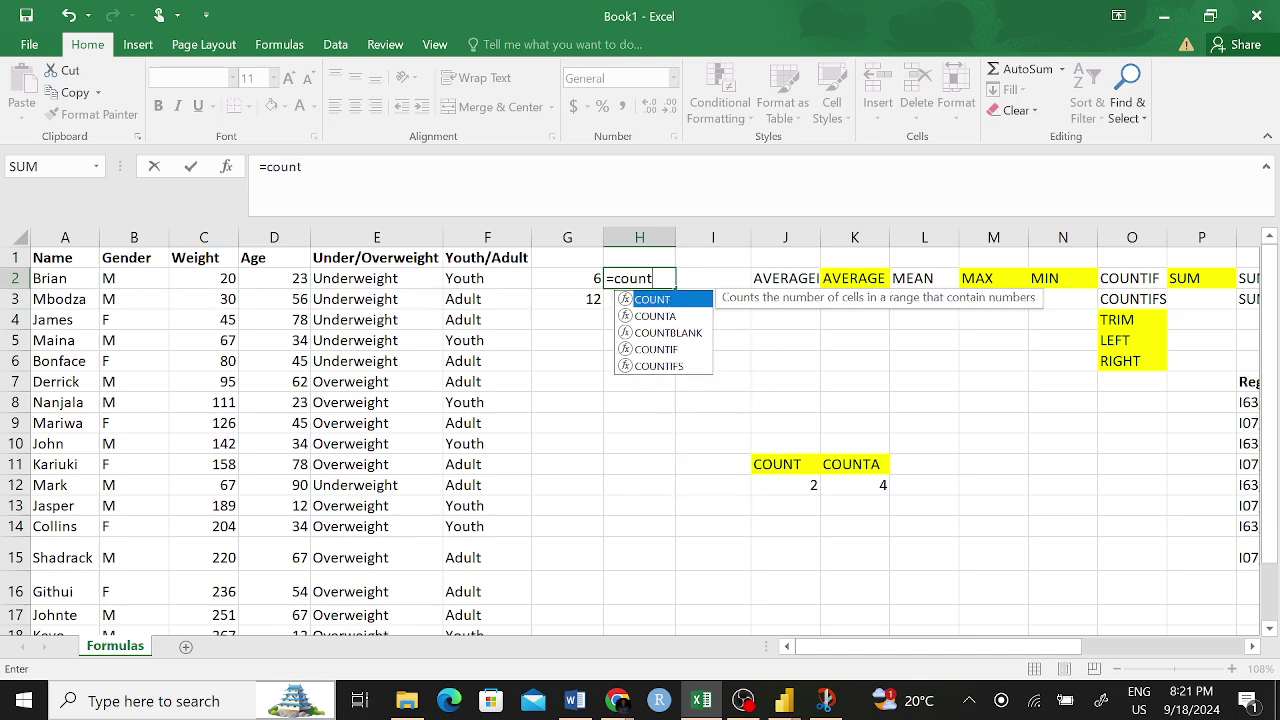
{"action": "key", "text": "Down"}
{"action": "key", "text": "Down"}
{"action": "key", "text": "Down"}
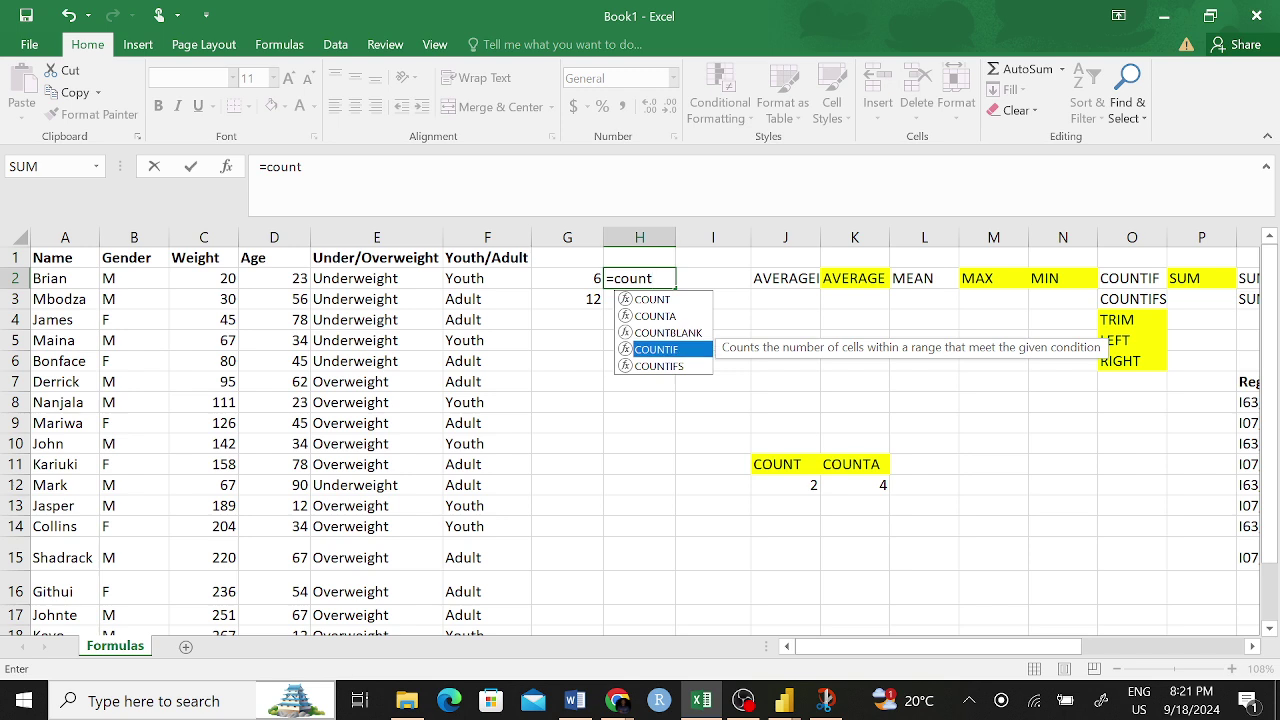
{"action": "key", "text": "Tab"}
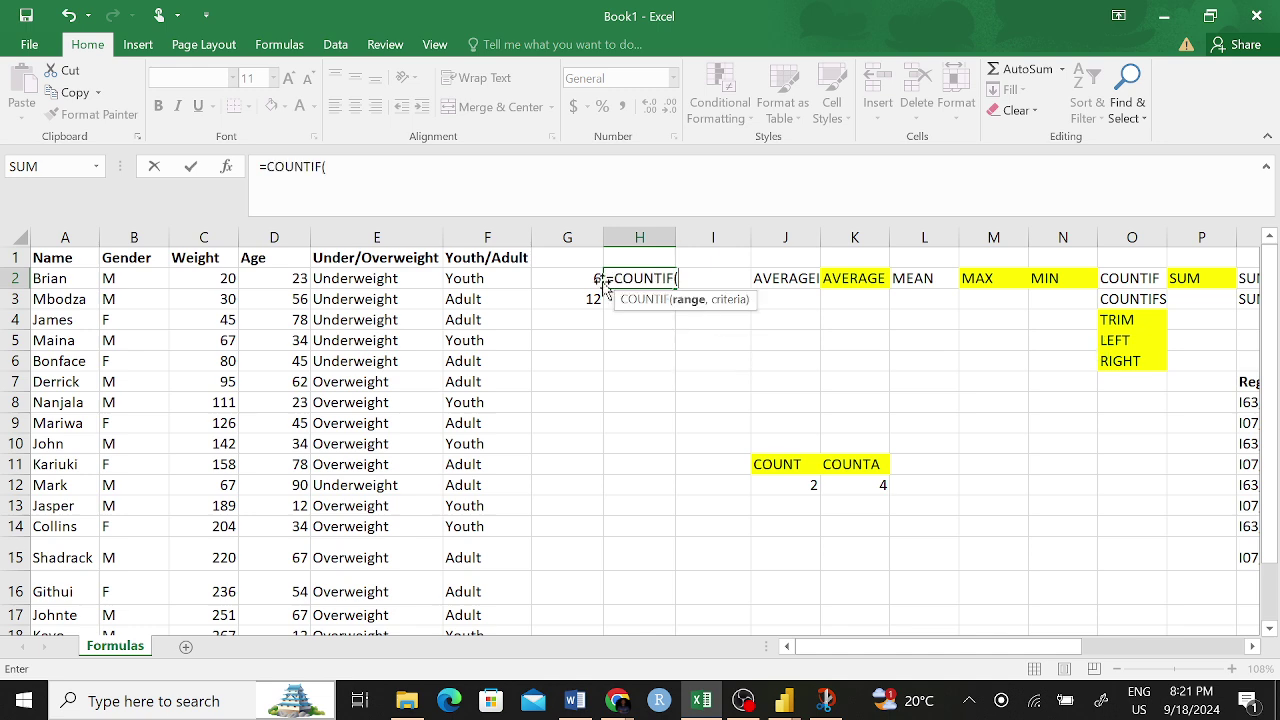
{"action": "left_click_drag", "start_coordinate": [497, 278], "coordinate": [501, 571]}
{"action": "scroll", "coordinate": [534, 523], "scroll_direction": "up", "scroll_amount": 1}
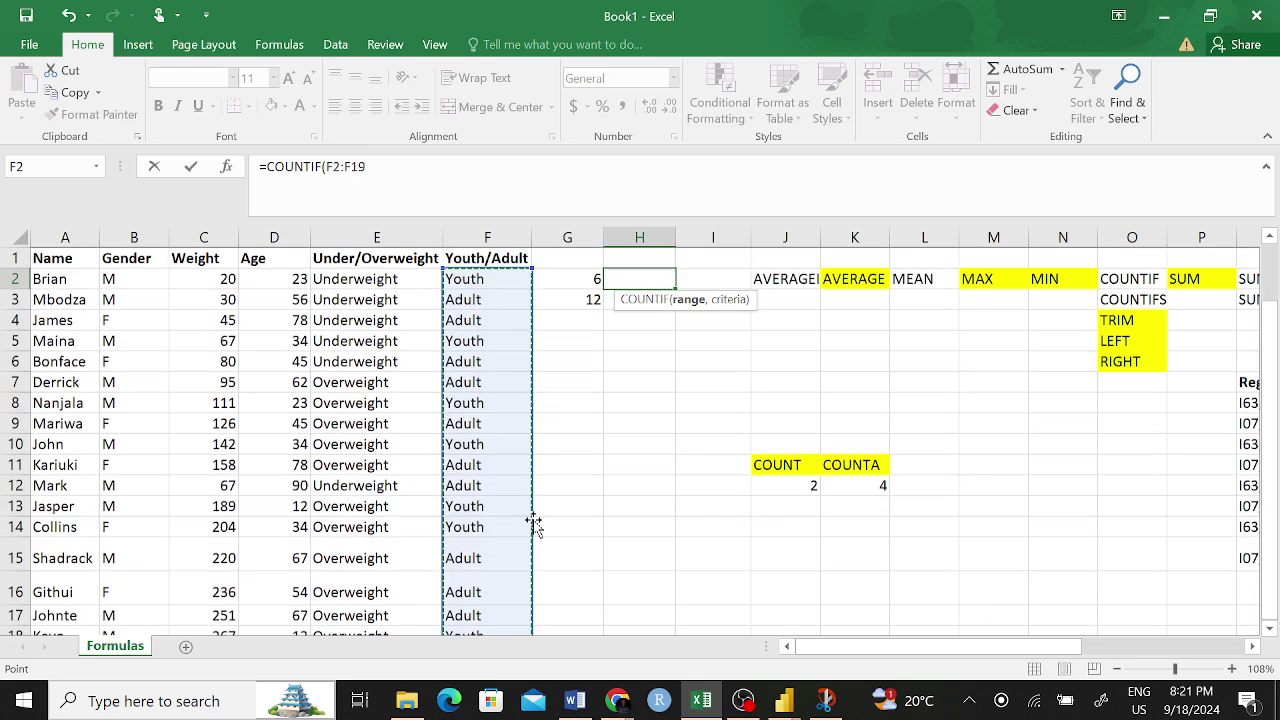
{"action": "type", "text": ","}
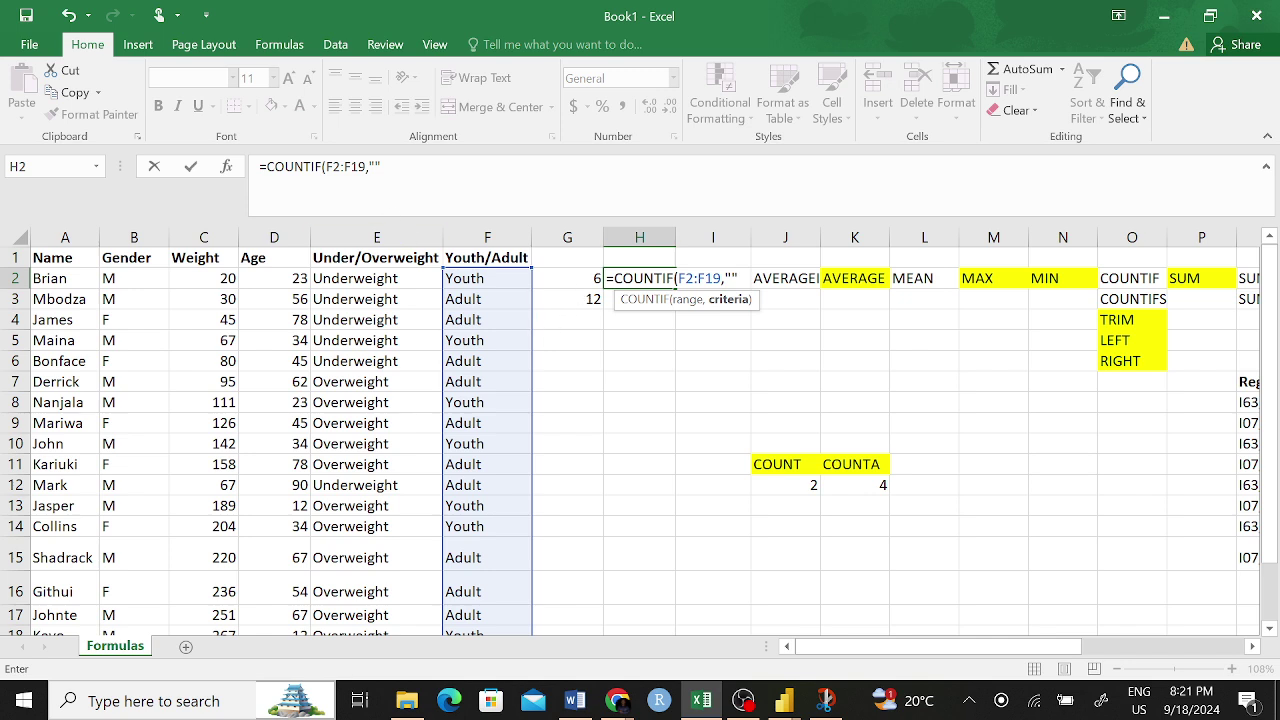
{"action": "left_click", "coordinate": [375, 167]}
{"action": "type", "text": "Youth"}
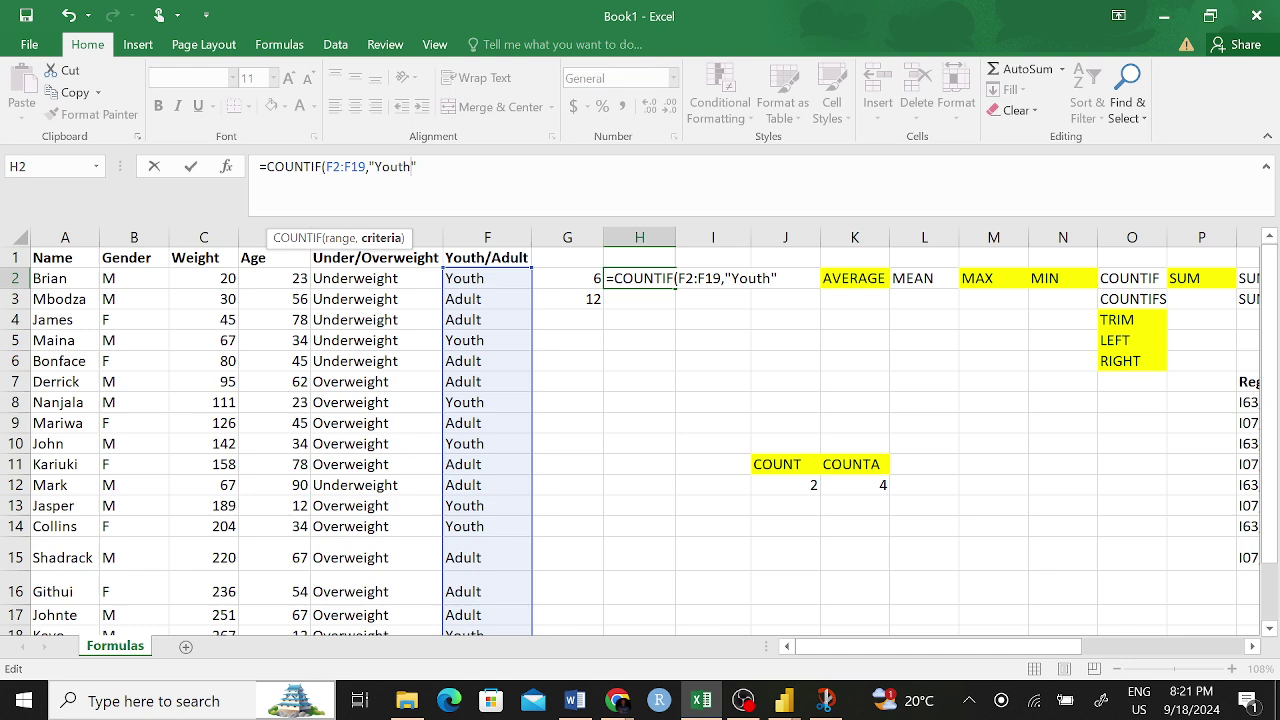
{"action": "key", "text": "Return"}
- Undo an accidental overwrite of H2, restoring the Youth count of 8, and copy H2
{"action": "left_click", "coordinate": [668, 277]}
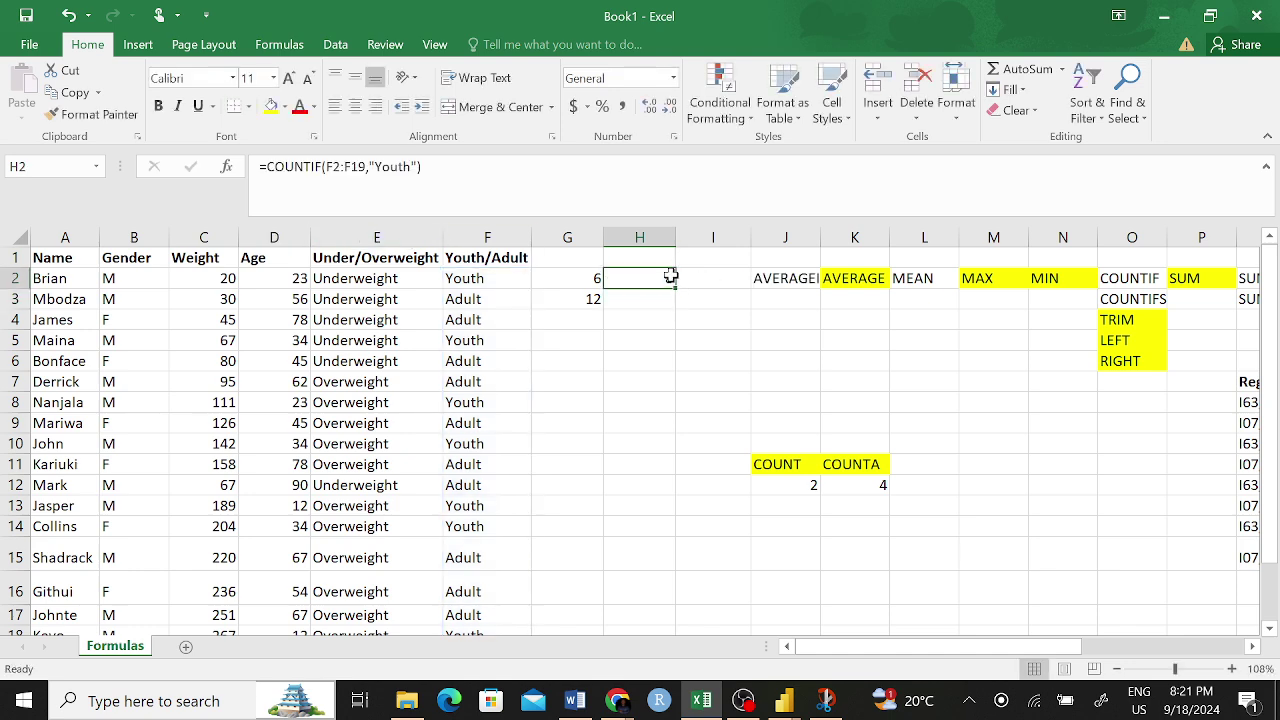
{"action": "left_click_drag", "start_coordinate": [422, 166], "coordinate": [258, 166]}
{"action": "key", "text": "ctrl+c"}
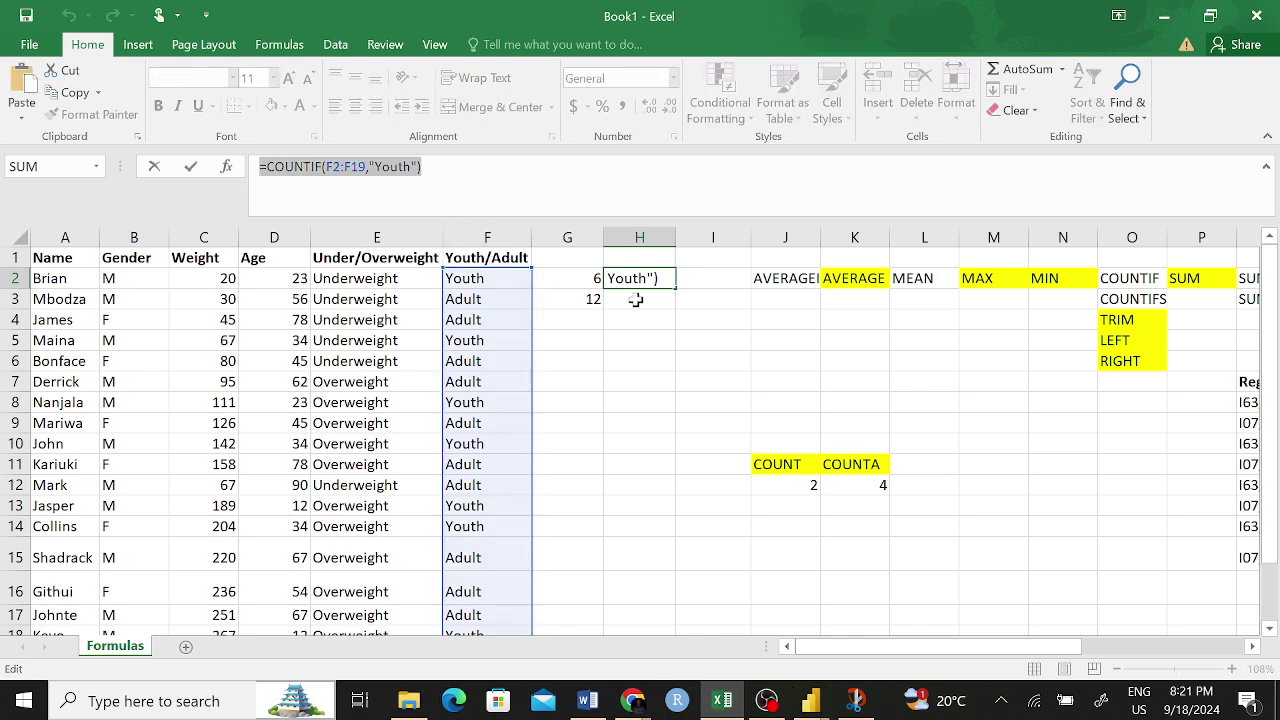
{"action": "type", "text": "="}
{"action": "left_click", "coordinate": [636, 299]}
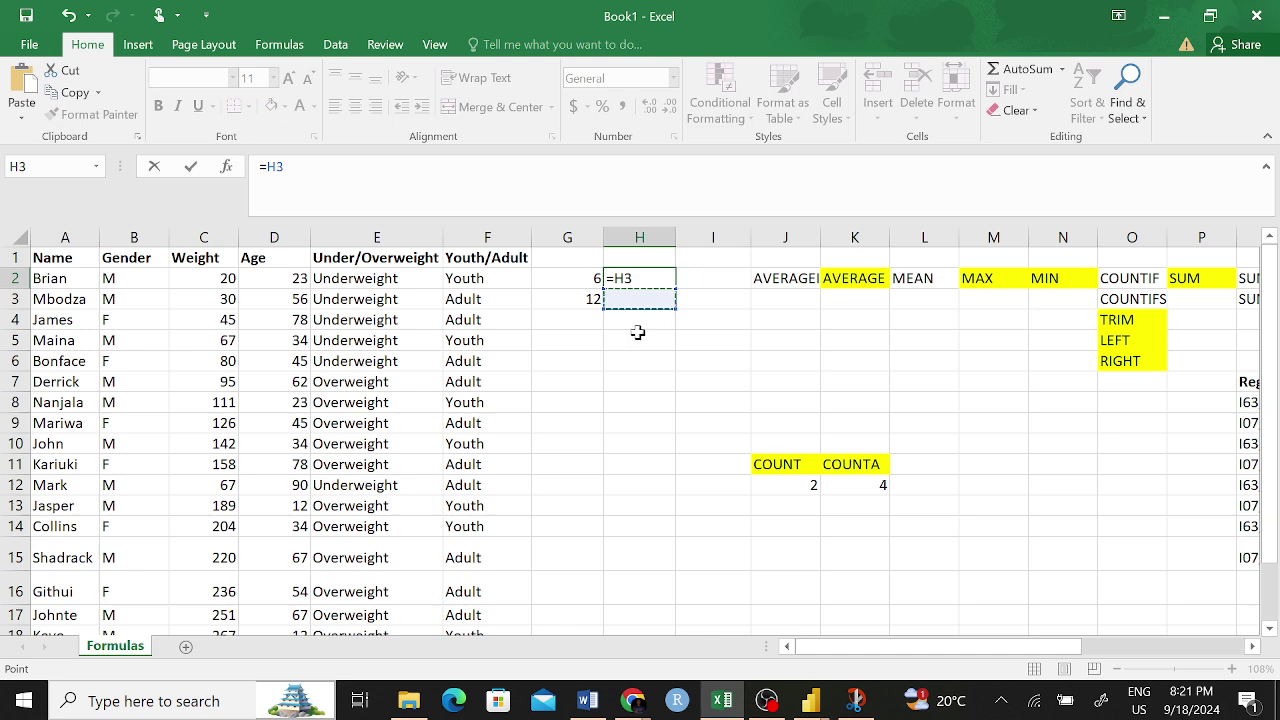
{"action": "key", "text": "Return"}
{"action": "left_click", "coordinate": [651, 278]}
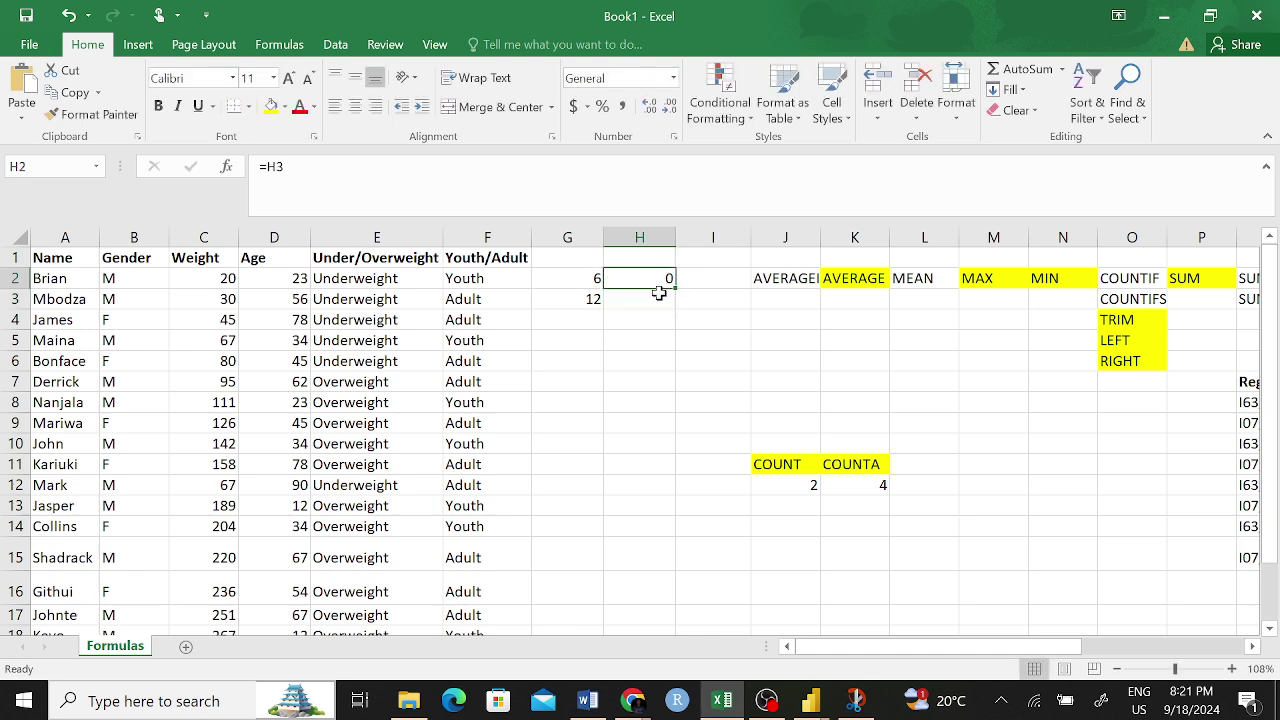
{"action": "key", "text": "ctrl+z"}
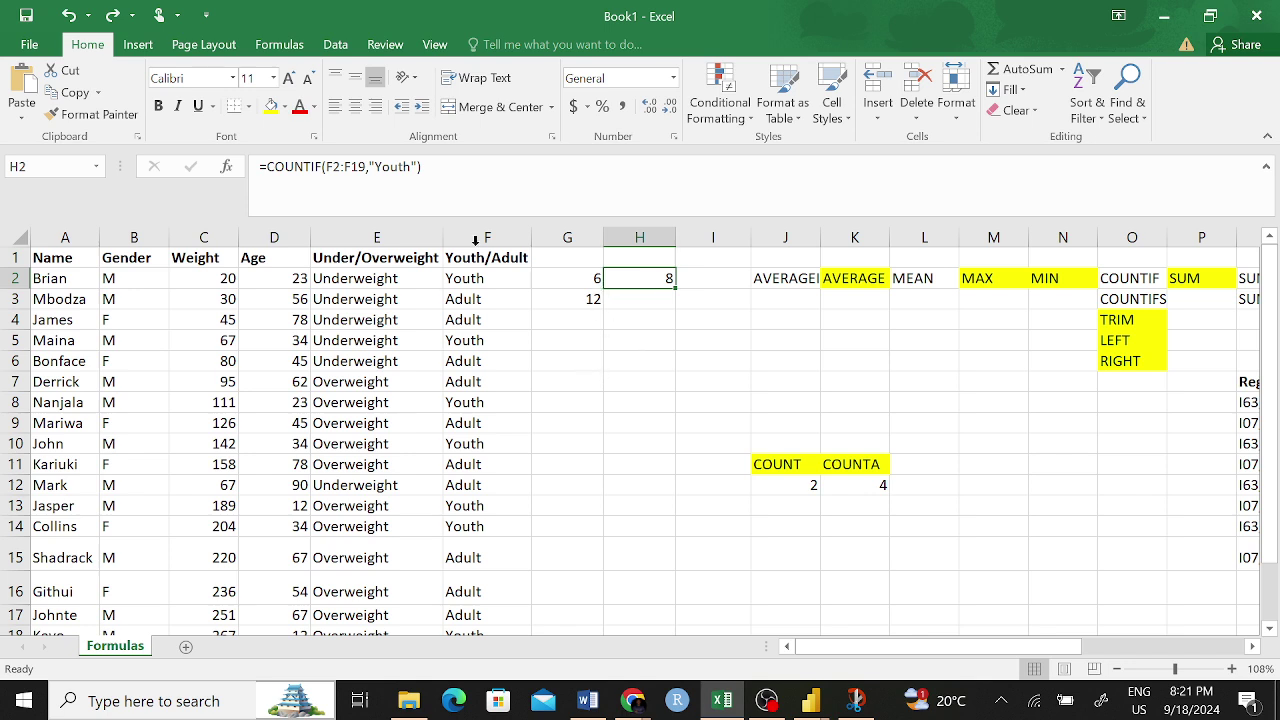
{"action": "key", "text": "ctrl+c"}
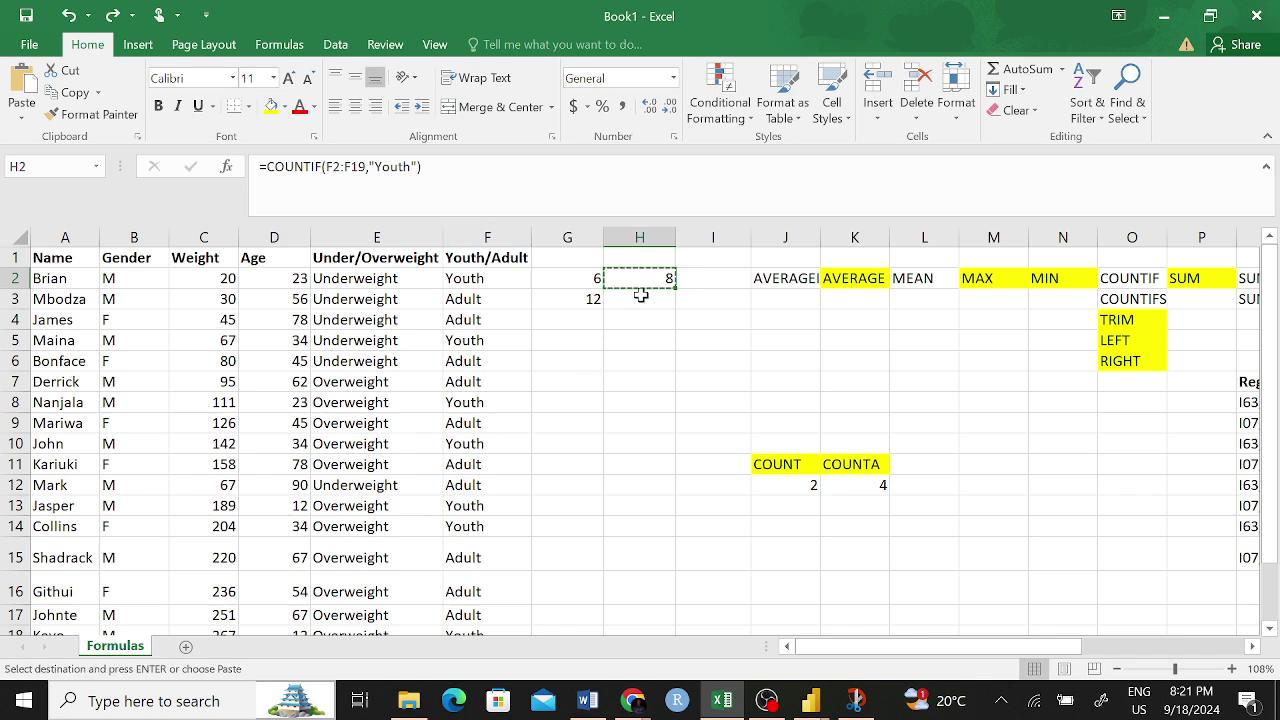
{"action": "left_click", "coordinate": [643, 299]}
- Paste into H3 and change it to =COUNTIF(F2:F20,"Adult"), giving 10
{"action": "key", "text": "ctrl+v"}
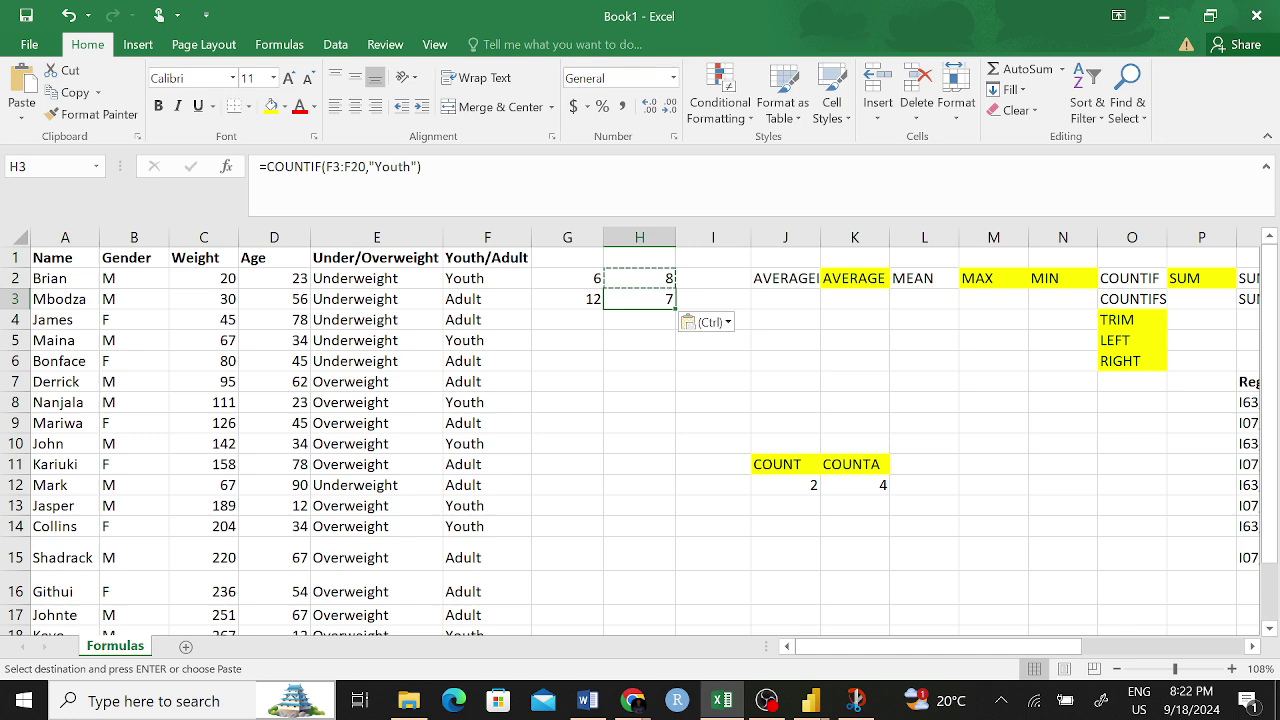
{"action": "double_click", "coordinate": [643, 299]}
{"action": "left_click_drag", "start_coordinate": [411, 167], "coordinate": [390, 167]}
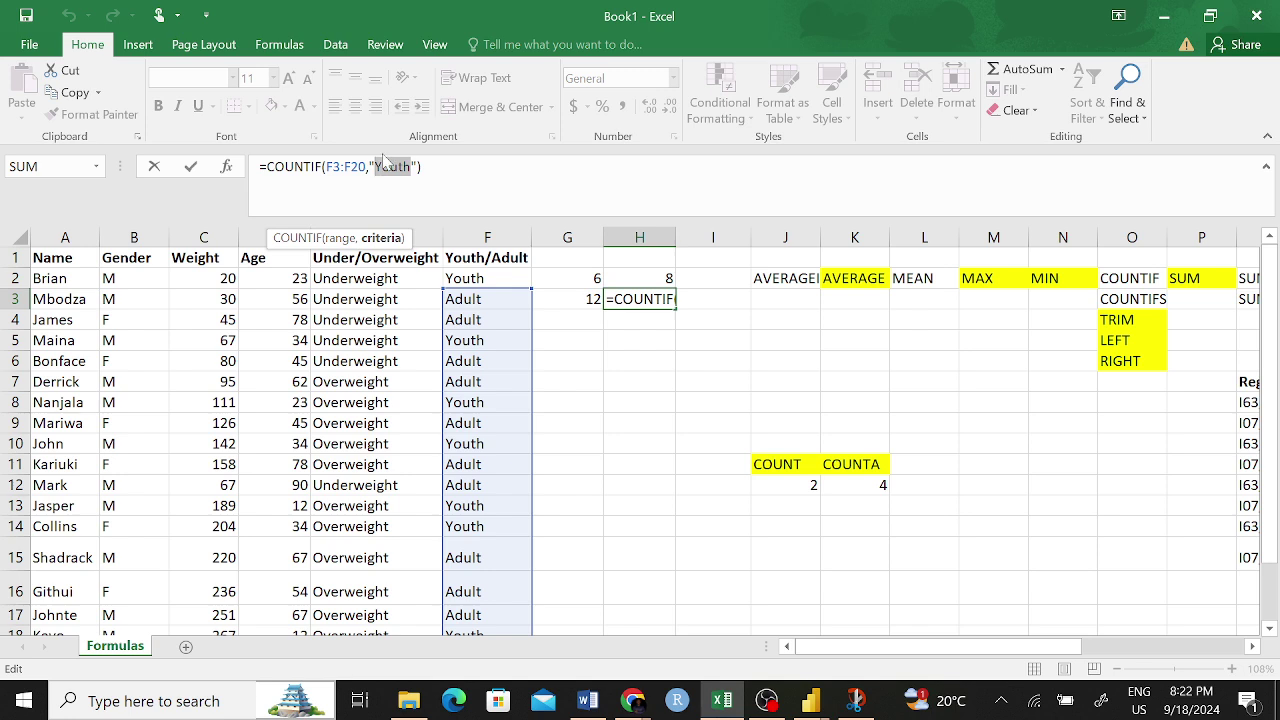
{"action": "type", "text": "Adu"}
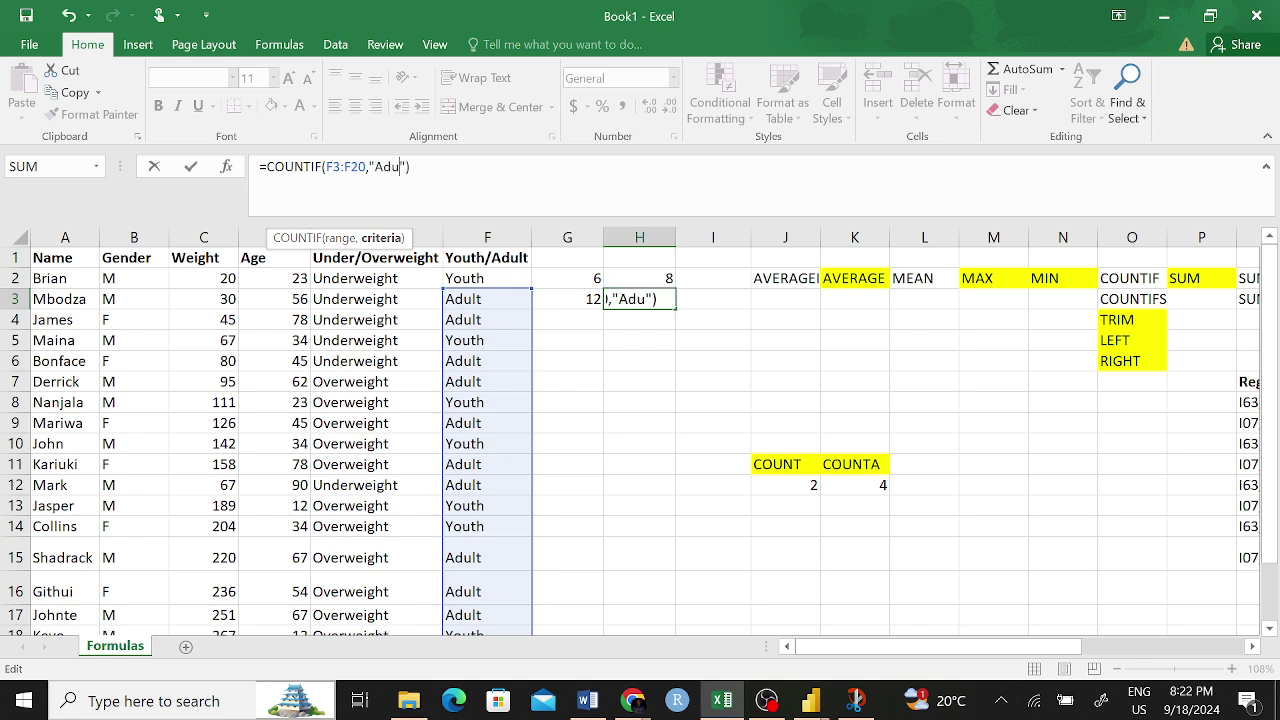
{"action": "type", "text": "lt"}
{"action": "left_click", "coordinate": [338, 167]}
{"action": "key", "text": "BackSpace"}
{"action": "type", "text": "2"}
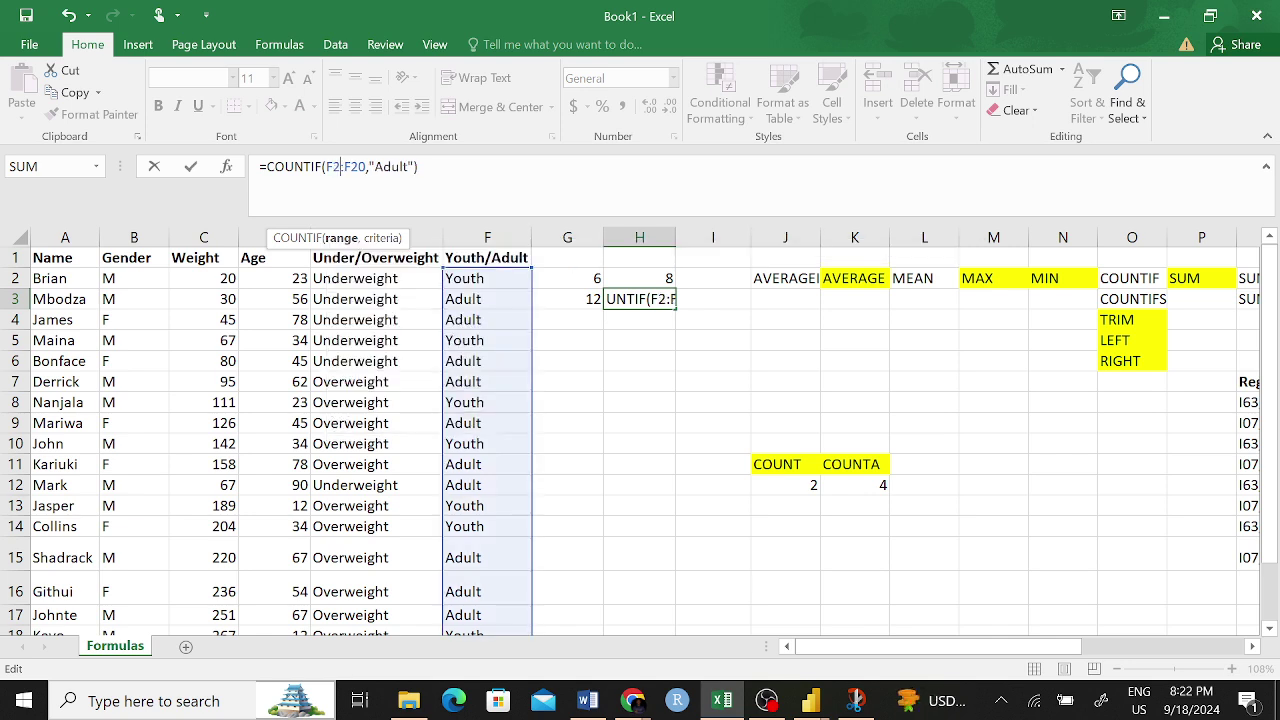
{"action": "key", "text": "Return"}
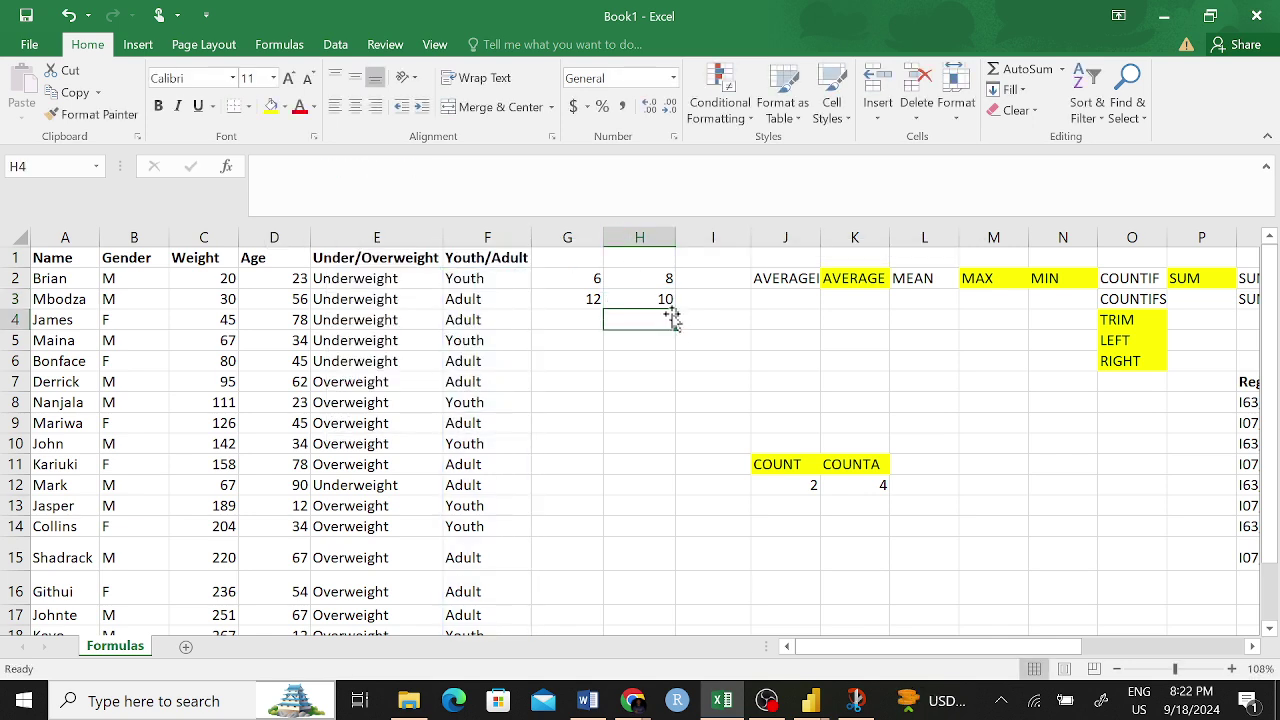
- Compare the Adult count in H3 with the Youth count in H2, then check COUNTIF in the function list
{"action": "left_click", "coordinate": [664, 298]}
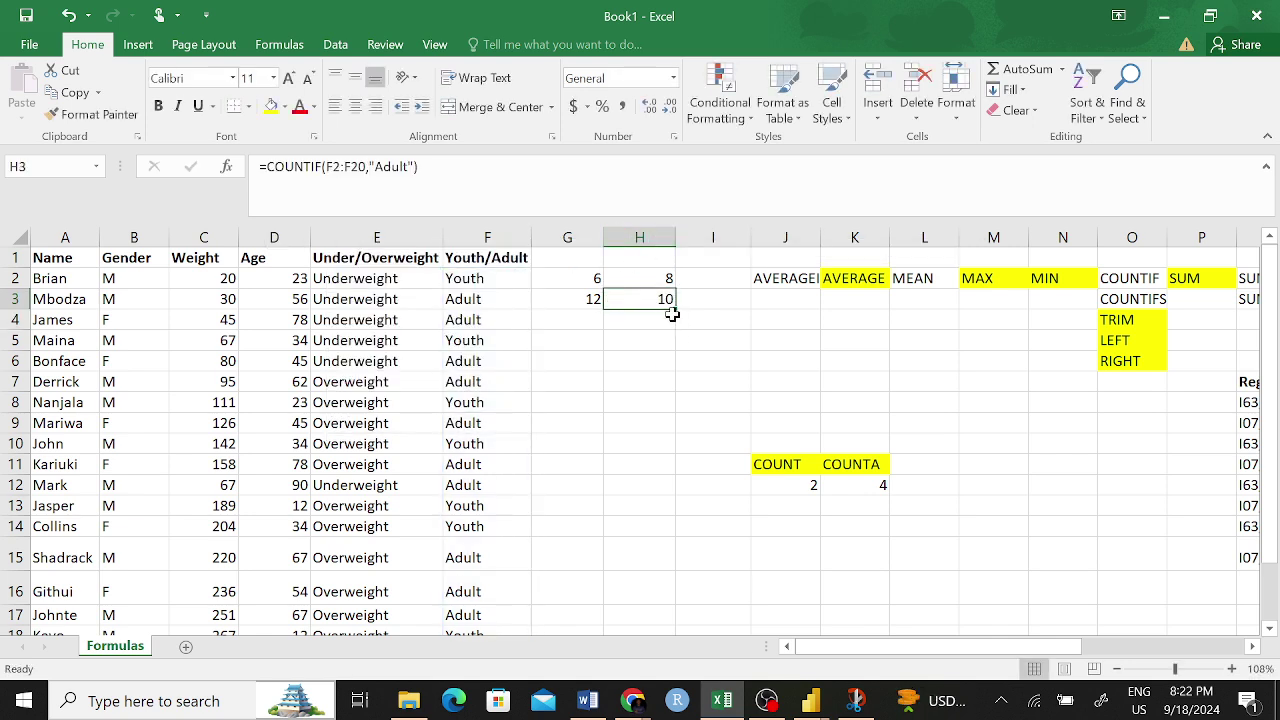
{"action": "left_click", "coordinate": [664, 278]}
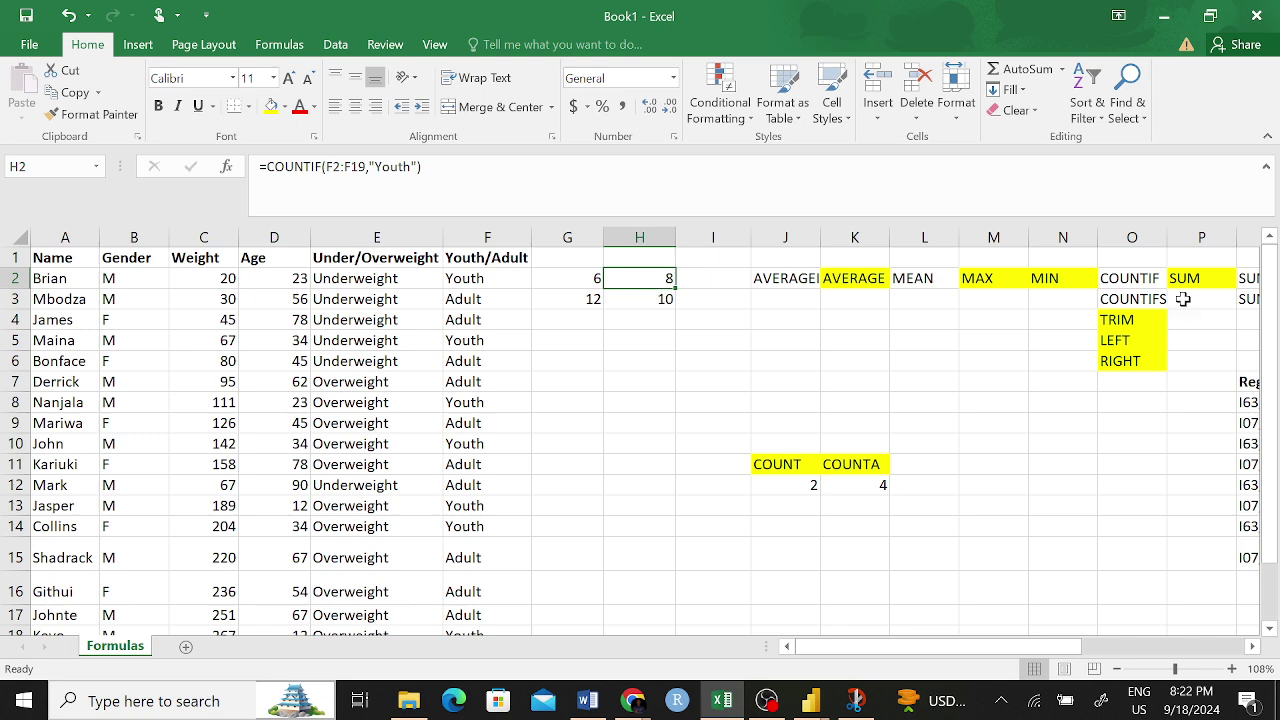
{"action": "left_click", "coordinate": [1132, 283]}
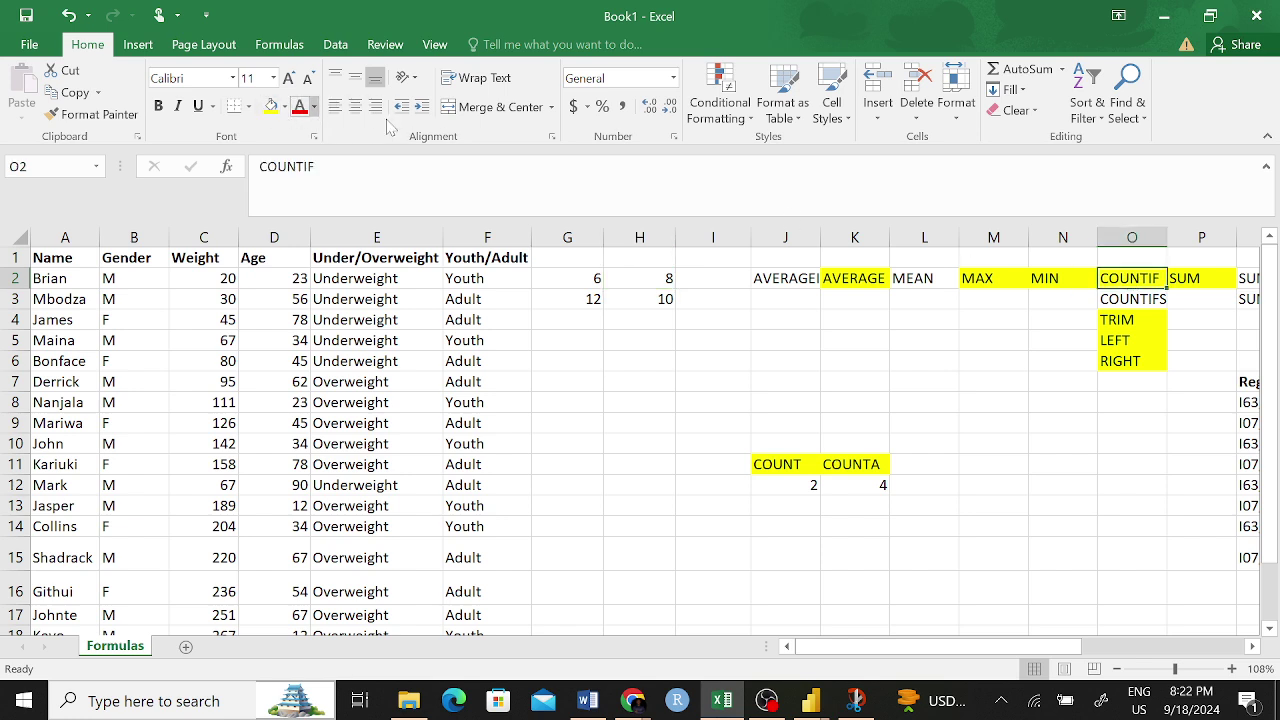
{"action": "left_click", "coordinate": [1120, 300]}
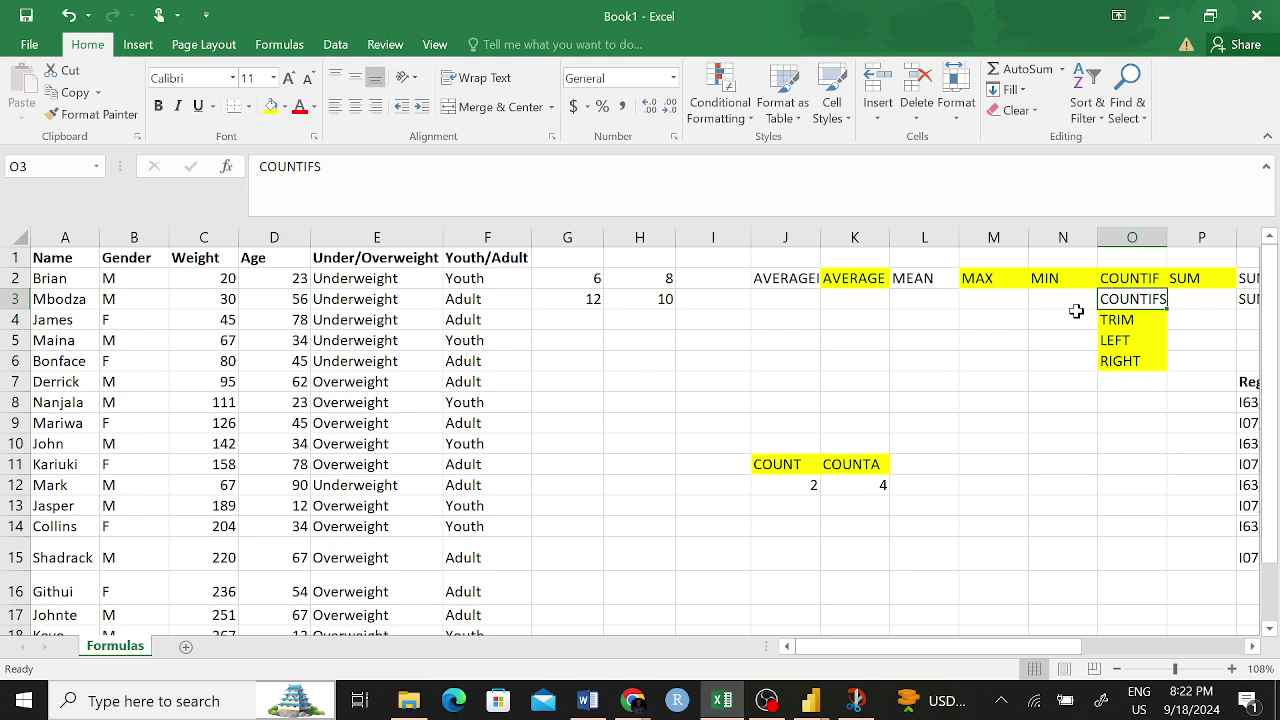
{"action": "left_click", "coordinate": [635, 342]}
- Abandon the =count entry started in H5, leaving it empty
{"action": "type", "text": "="}
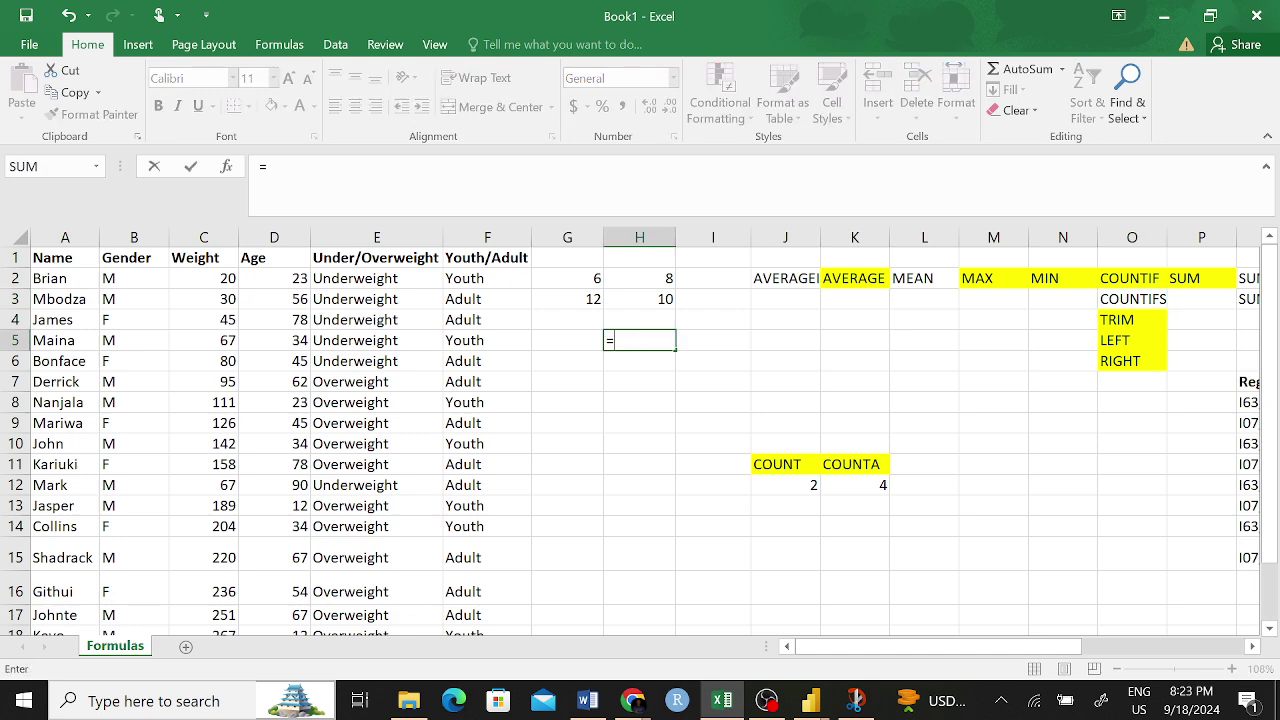
{"action": "type", "text": "coun"}
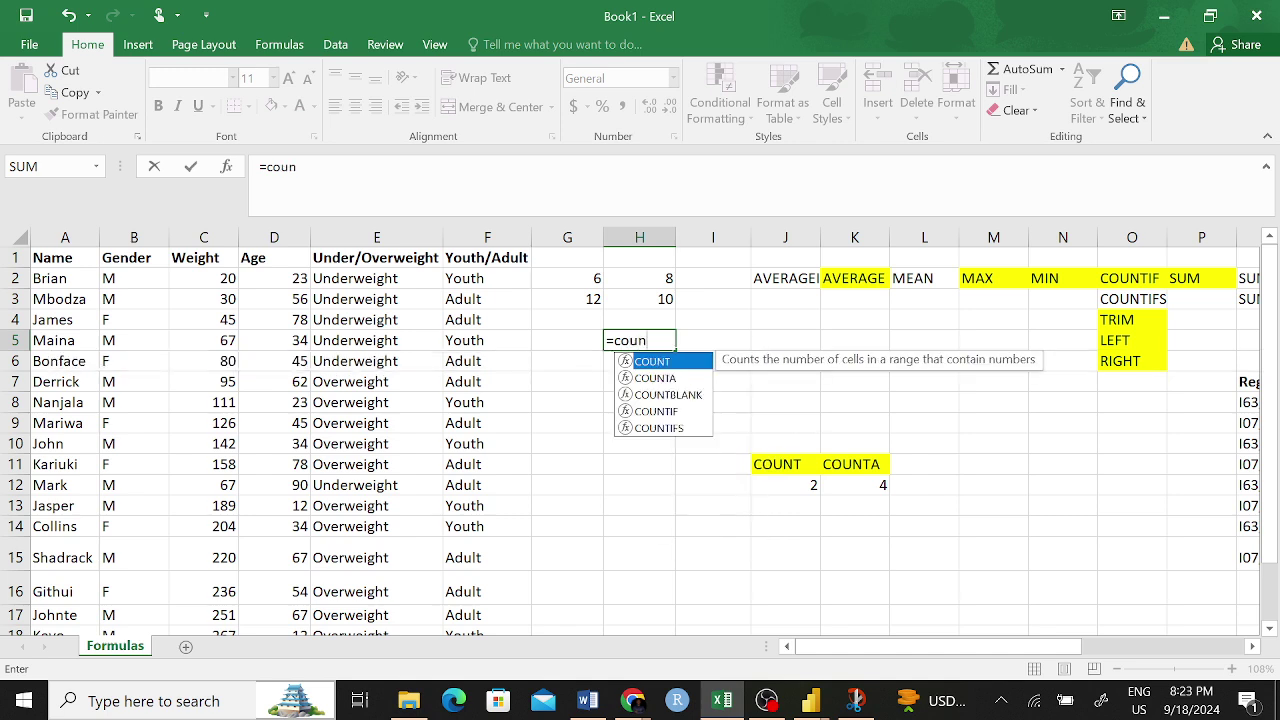
{"action": "type", "text": "t"}
{"action": "key", "text": "Down"}
{"action": "key", "text": "Down"}
{"action": "key", "text": "Down"}
{"action": "key", "text": "Down"}
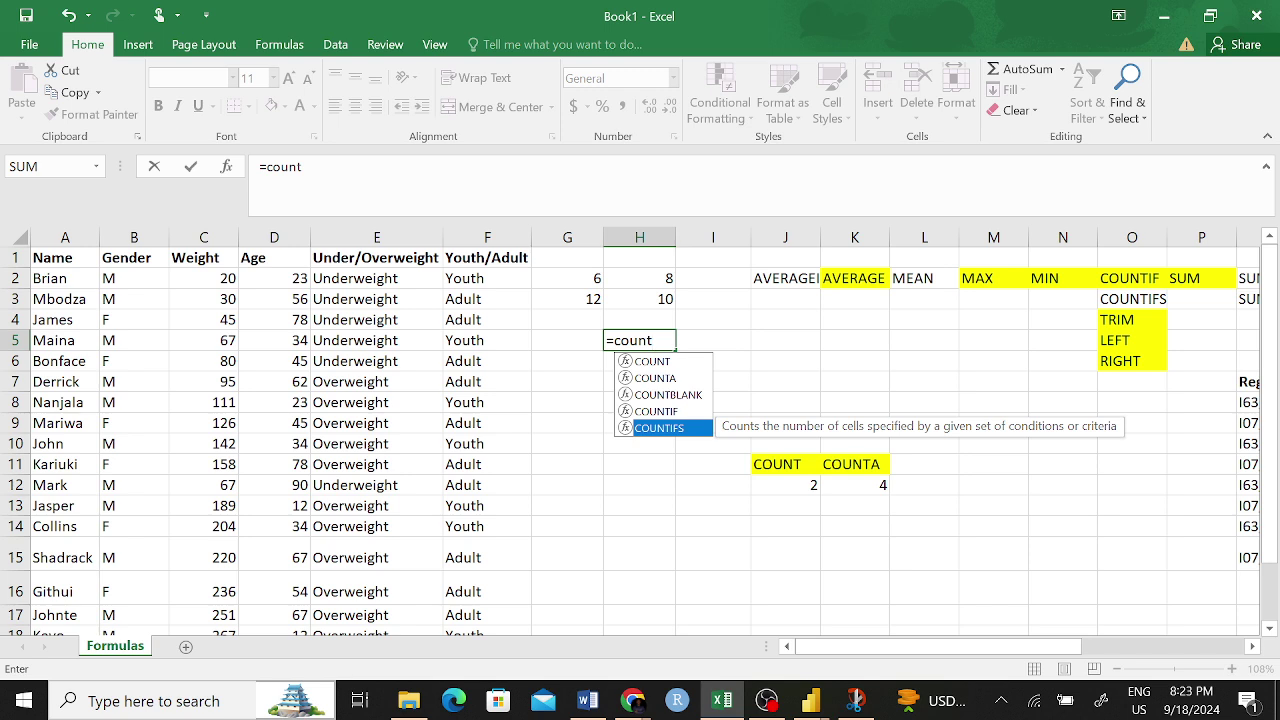
{"action": "key", "text": "Up"}
{"action": "key", "text": "Up"}
{"action": "key", "text": "Up"}
{"action": "key", "text": "Up"}
{"action": "key", "text": "BackSpace"}
{"action": "key", "text": "BackSpace"}
{"action": "key", "text": "BackSpace"}
{"action": "key", "text": "BackSpace"}
{"action": "key", "text": "BackSpace"}
{"action": "key", "text": "BackSpace"}
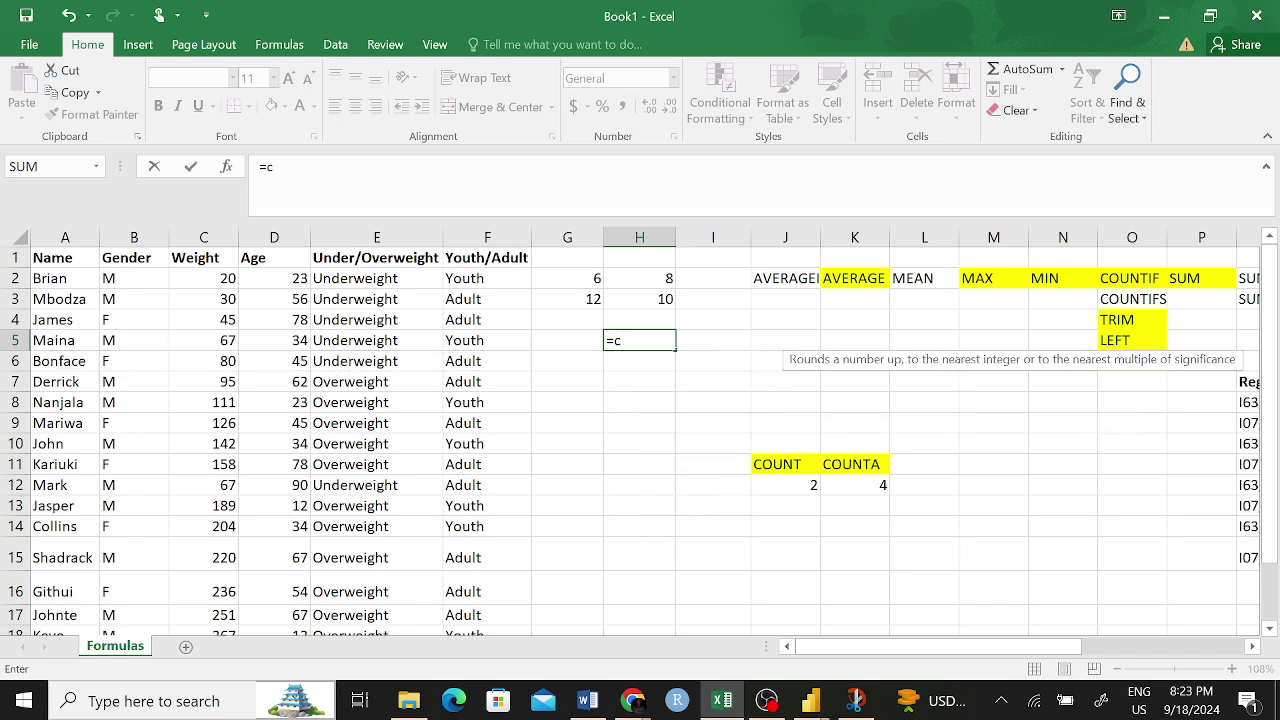
{"action": "key", "text": "Escape"}
- Recommit =COUNTIF(F2:F20,"Adult") in H3, then select H5
{"action": "left_click", "coordinate": [658, 299]}
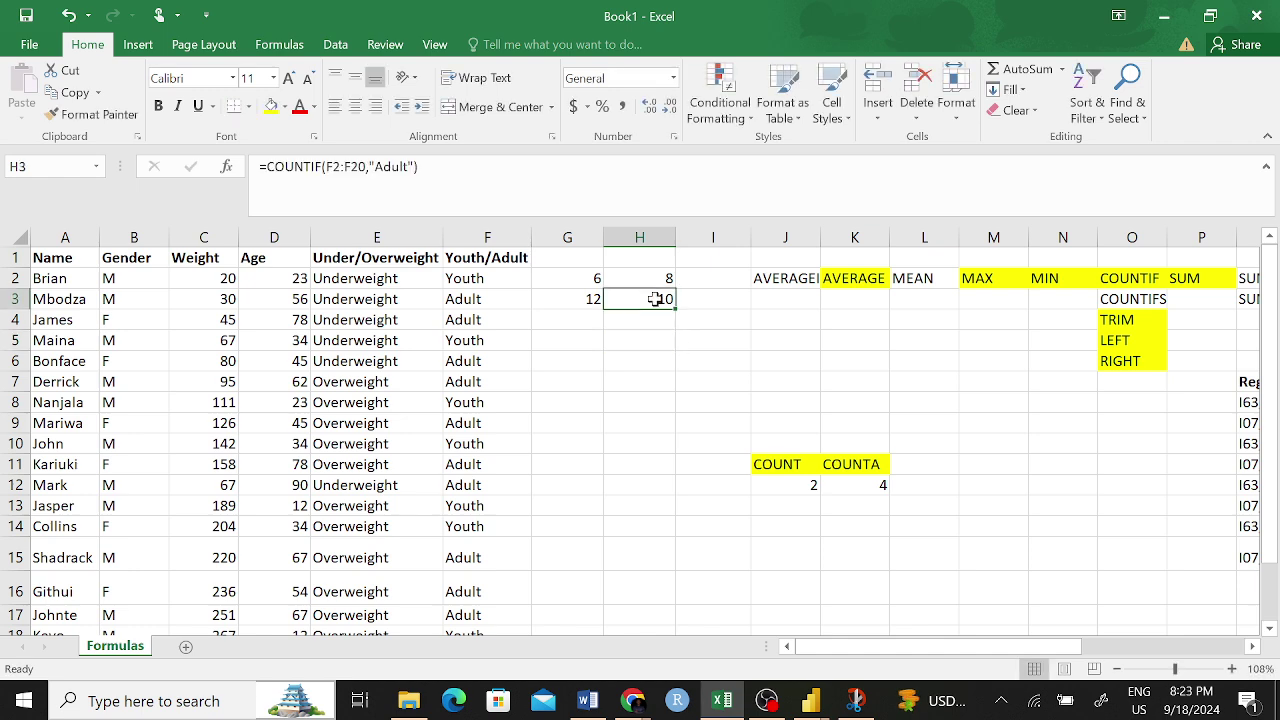
{"action": "double_click", "coordinate": [334, 166]}
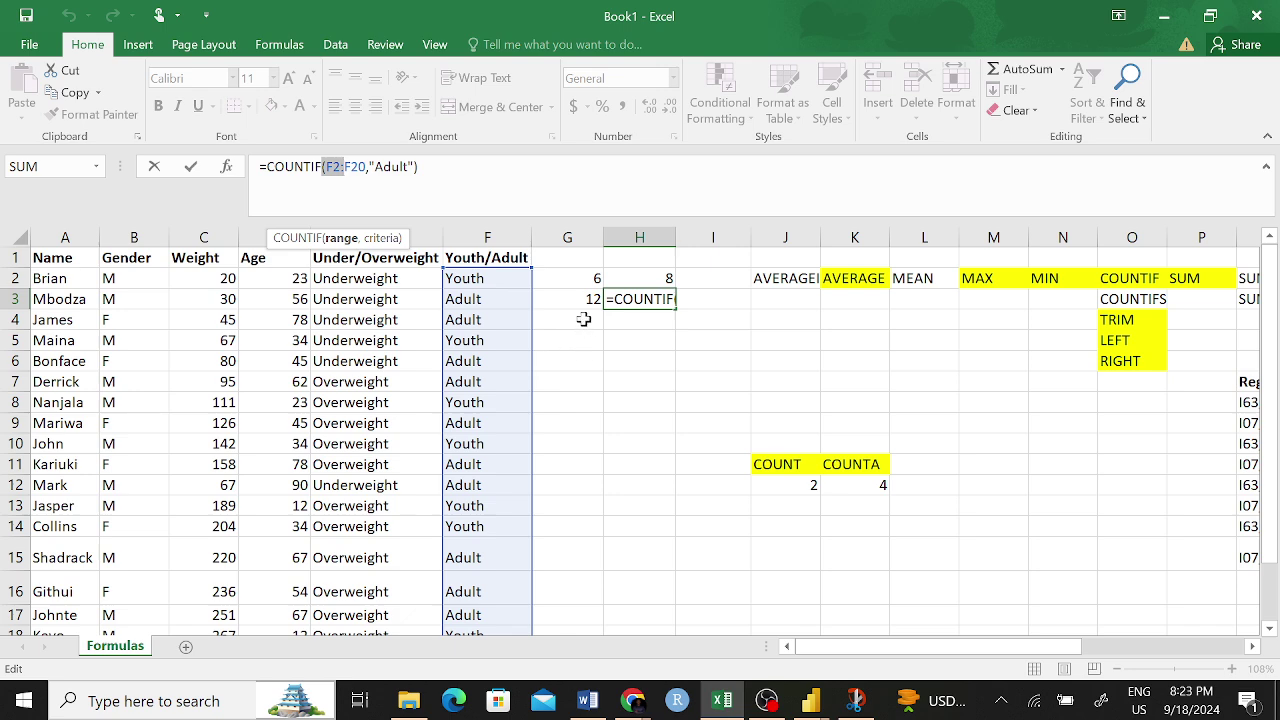
{"action": "key", "text": "Return"}
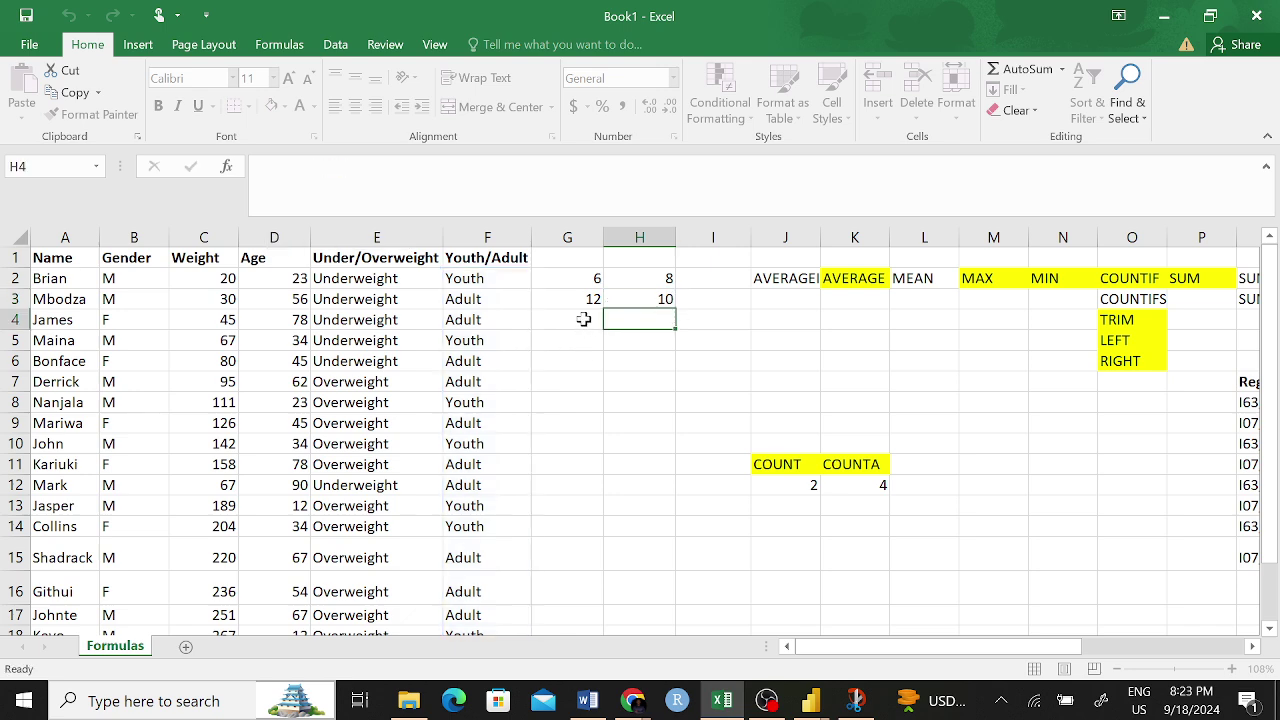
{"action": "left_click", "coordinate": [633, 343]}
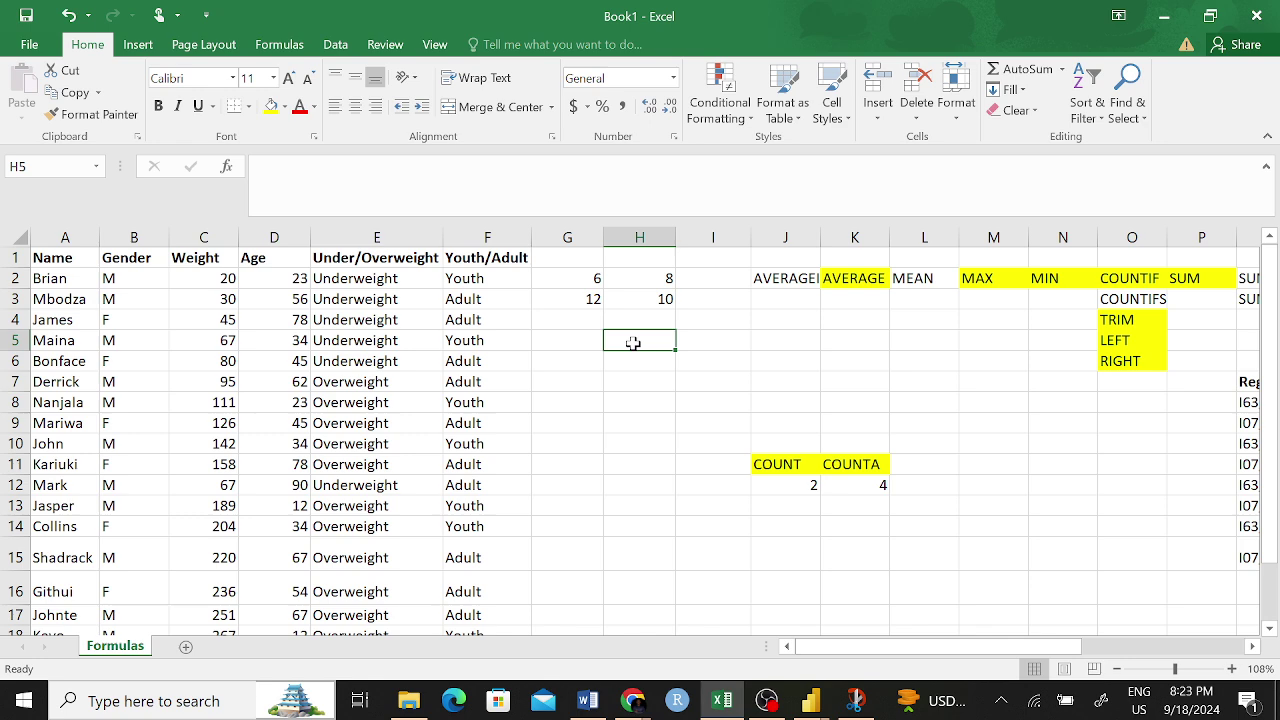
- Type =COUNTIFS( into H5 to start the formula
{"action": "type", "text": "="}
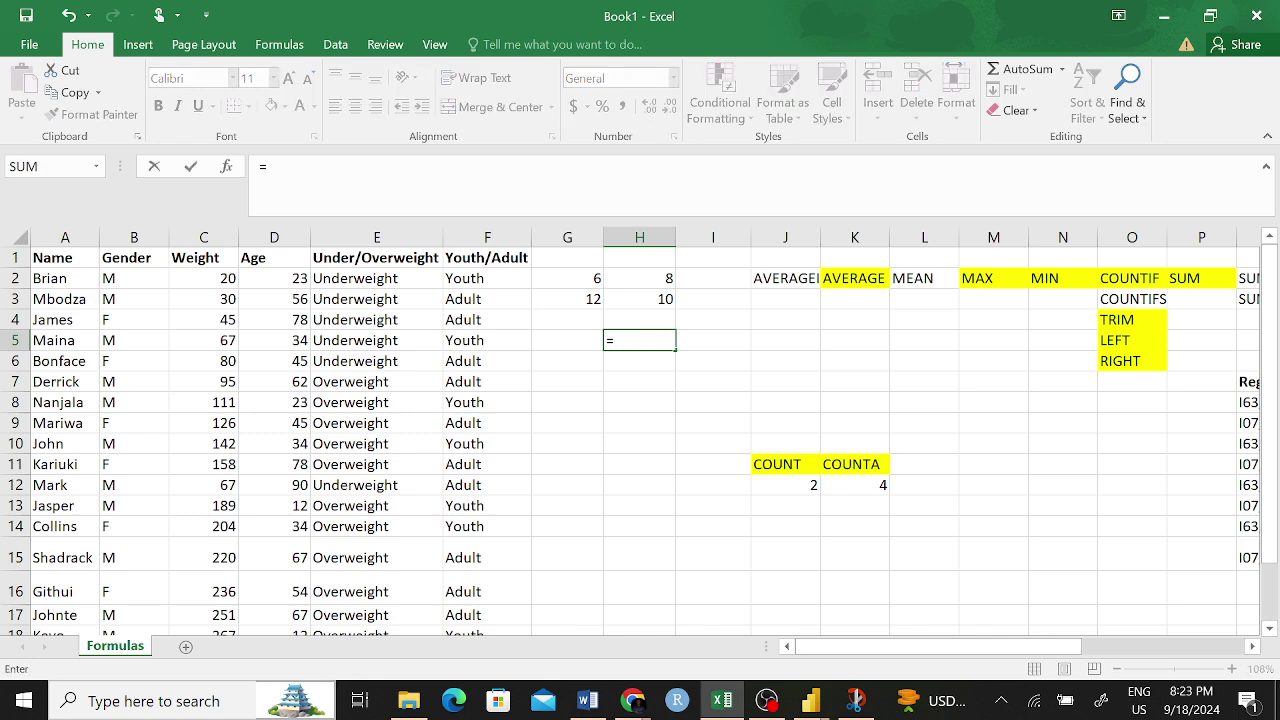
{"action": "type", "text": "COUNT"}
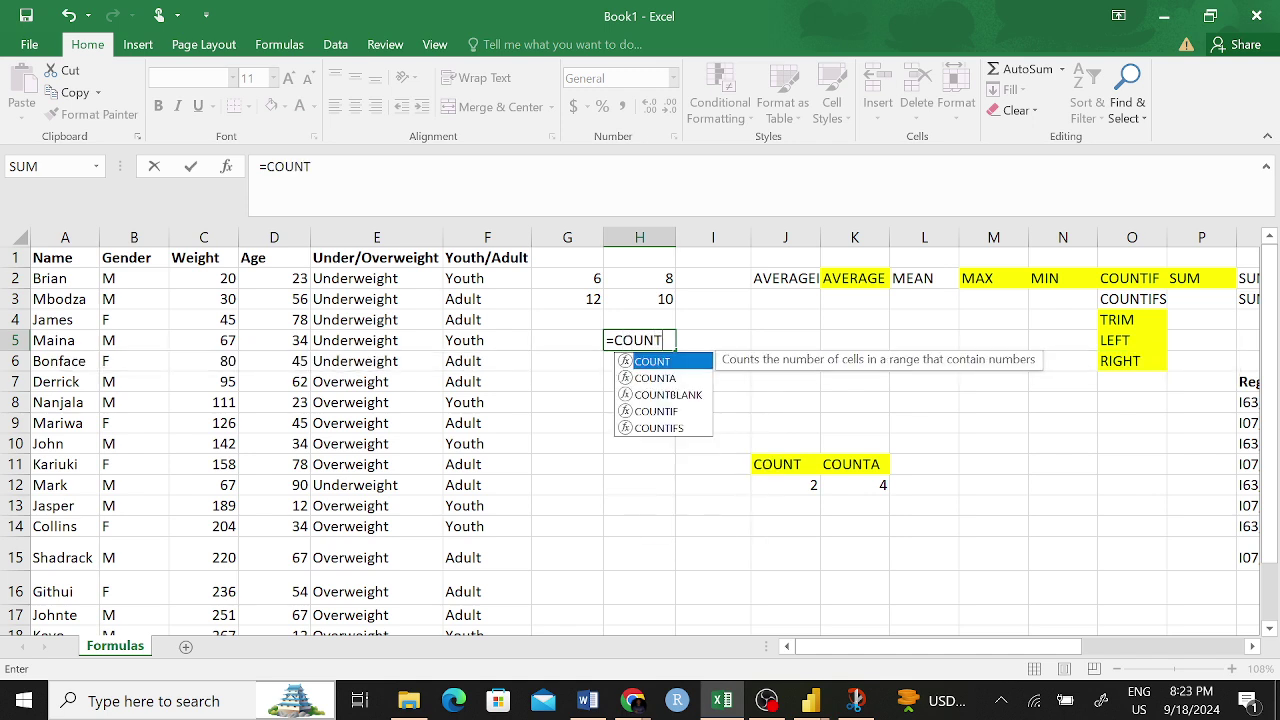
{"action": "type", "text": "IF"}
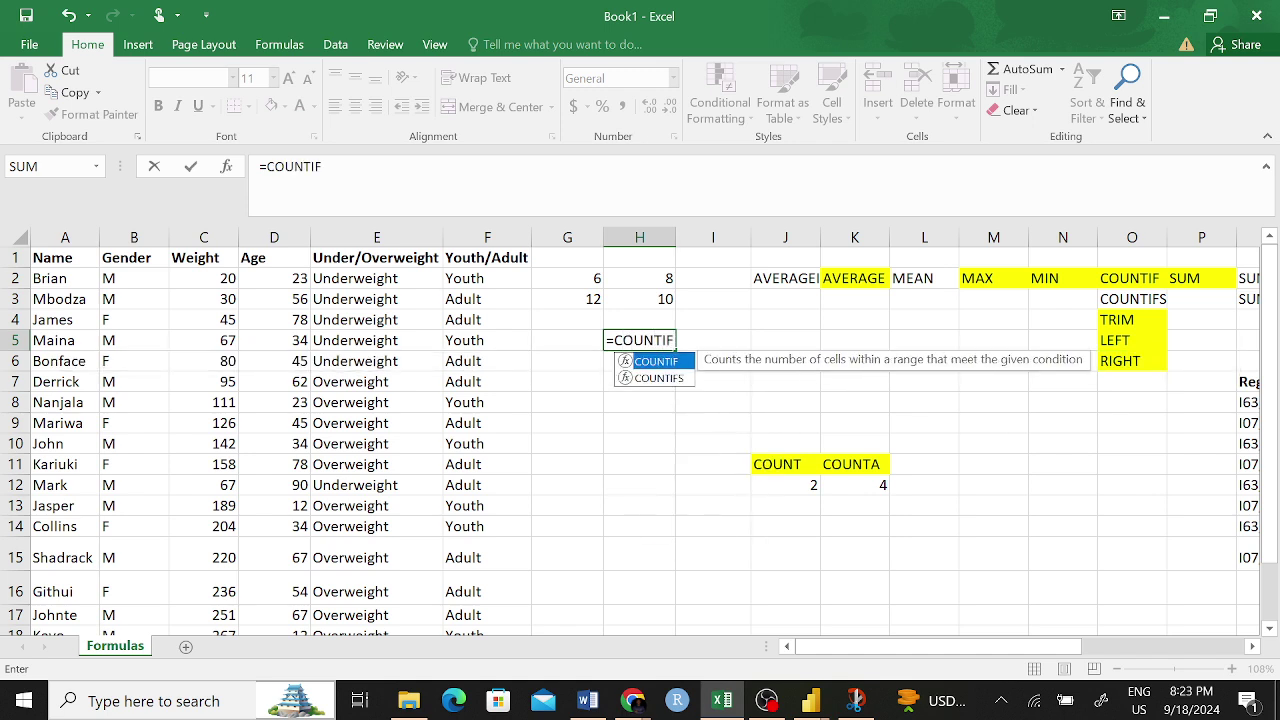
{"action": "type", "text": "S"}
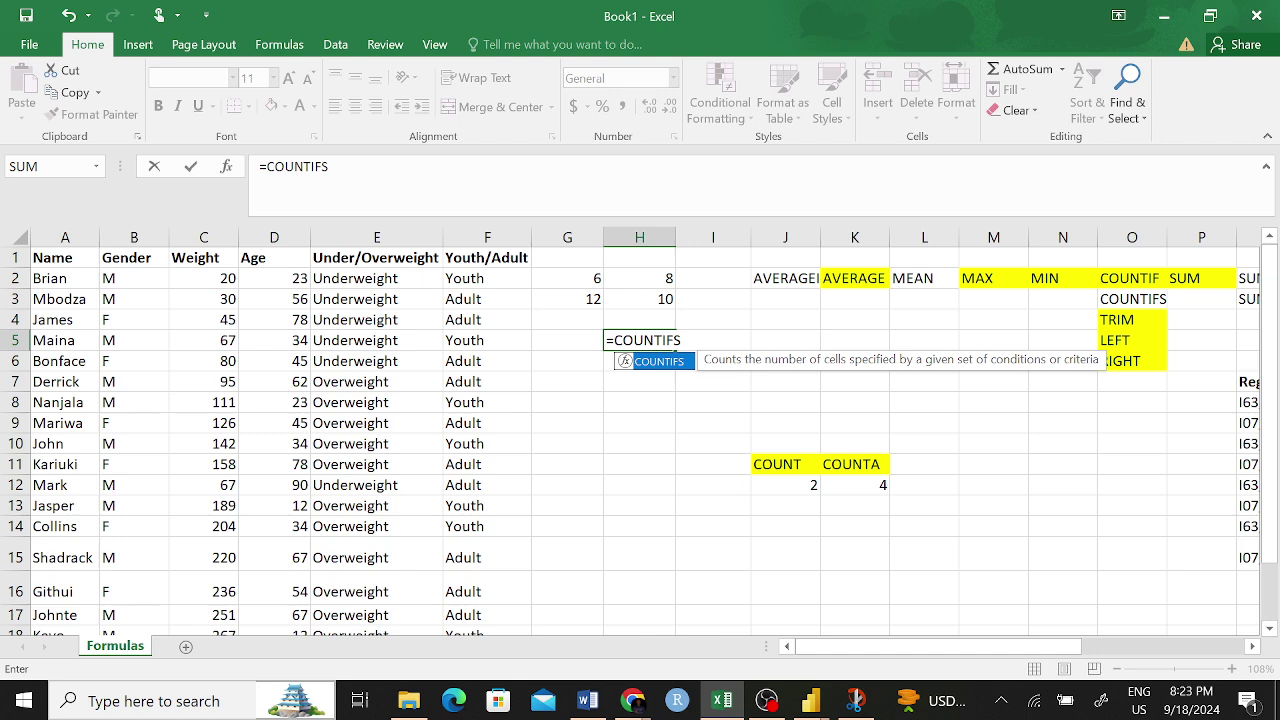
{"action": "type", "text": "("}
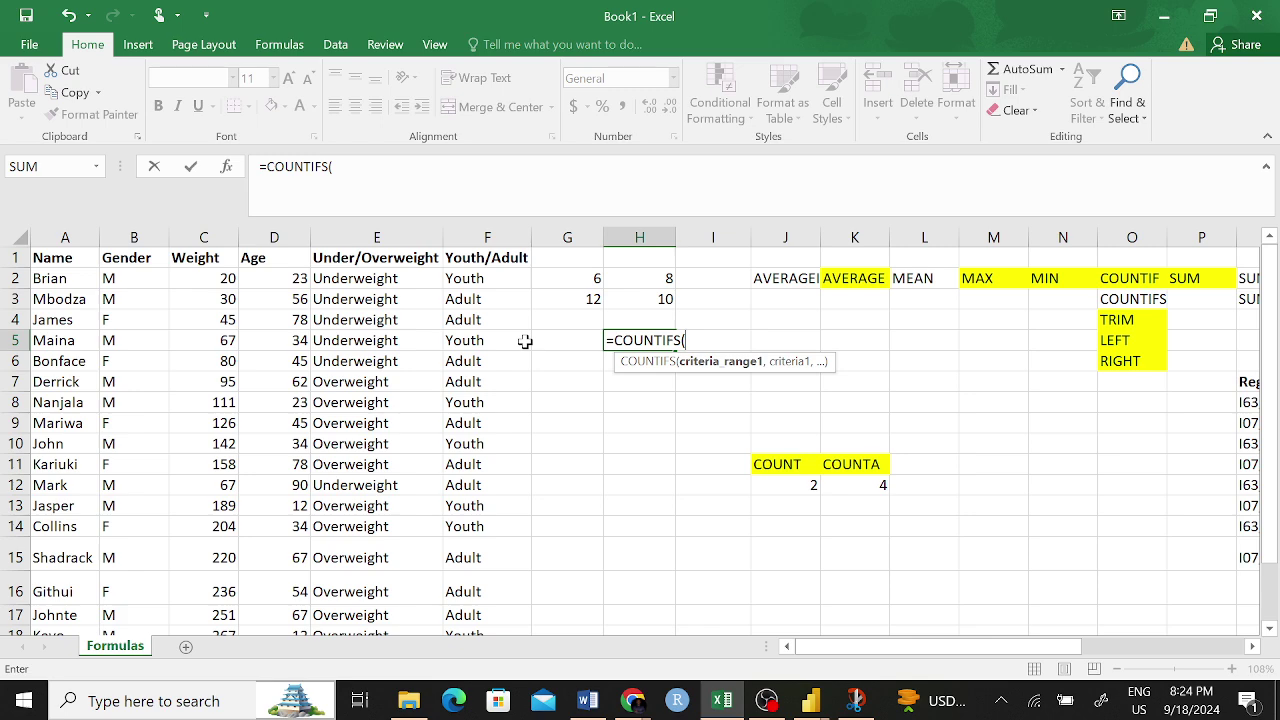
- Add F2:F19 with criterion "Youth" as the first COUNTIFS pair in H5
{"action": "left_click_drag", "start_coordinate": [470, 279], "coordinate": [481, 658]}
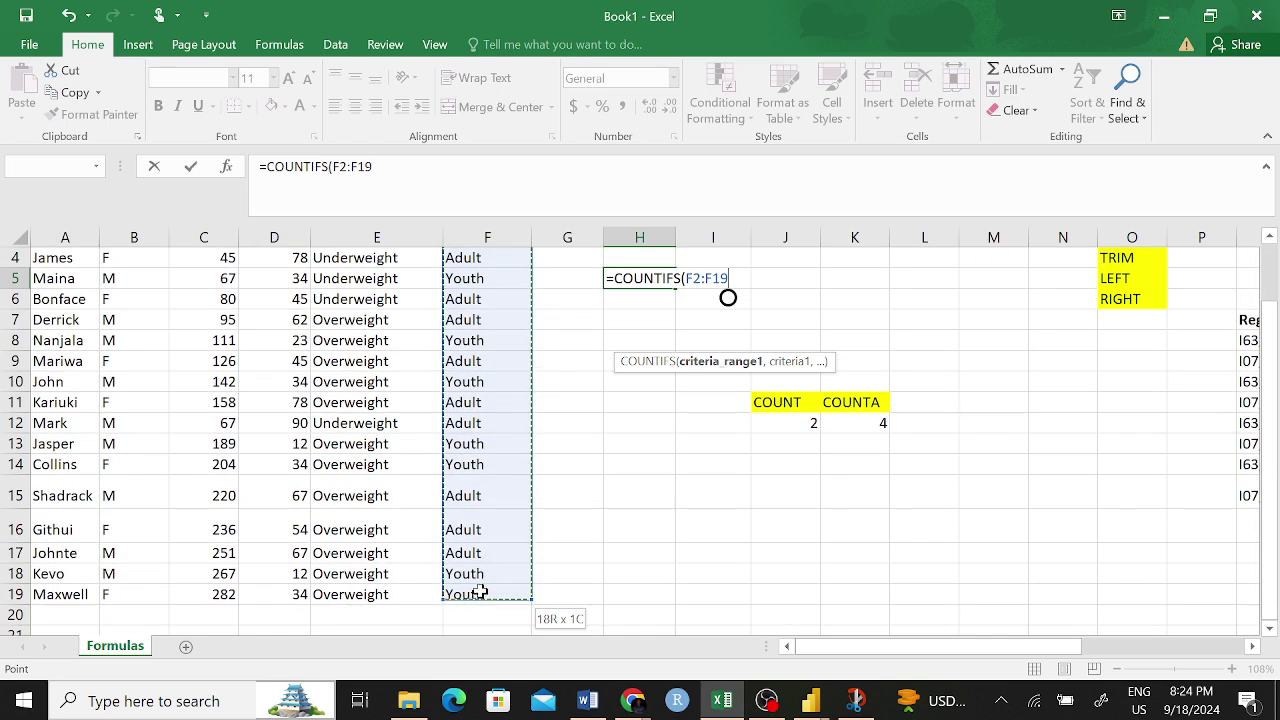
{"action": "scroll", "coordinate": [677, 309], "scroll_direction": "up", "scroll_amount": 1}
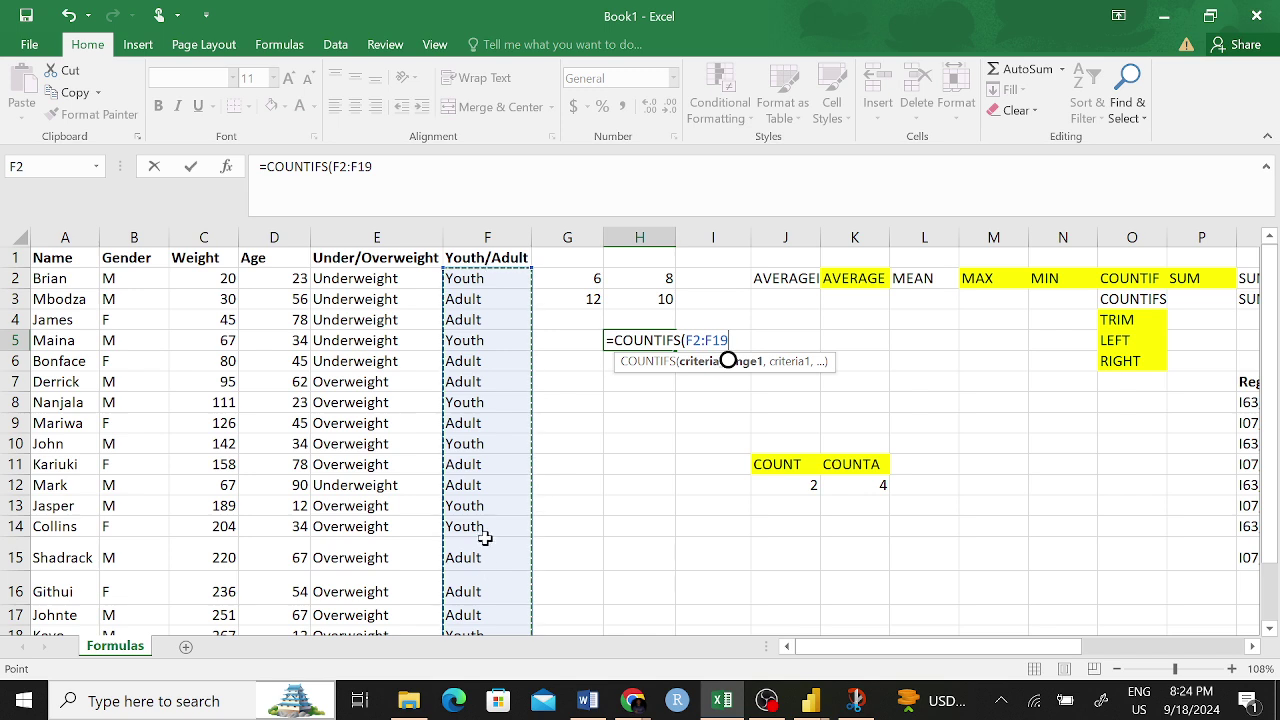
{"action": "type", "text": ","}
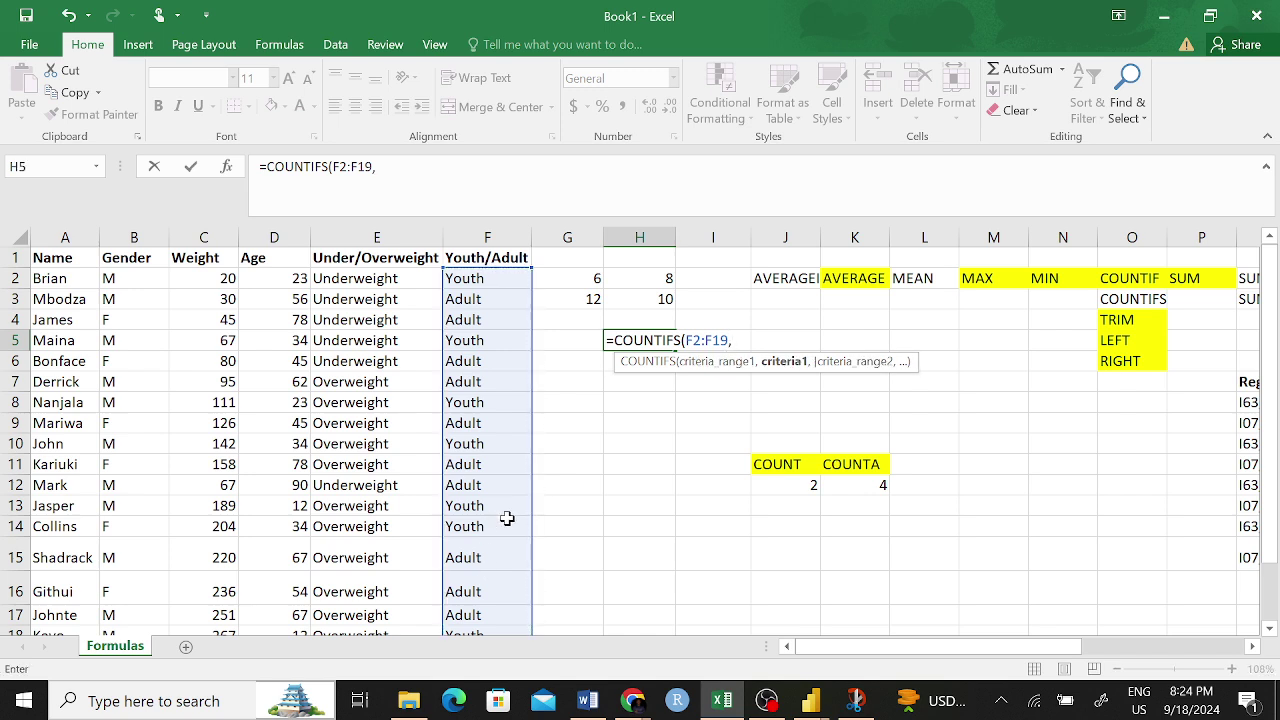
{"action": "type", "text": "\"\""}
{"action": "left_click", "coordinate": [382, 167]}
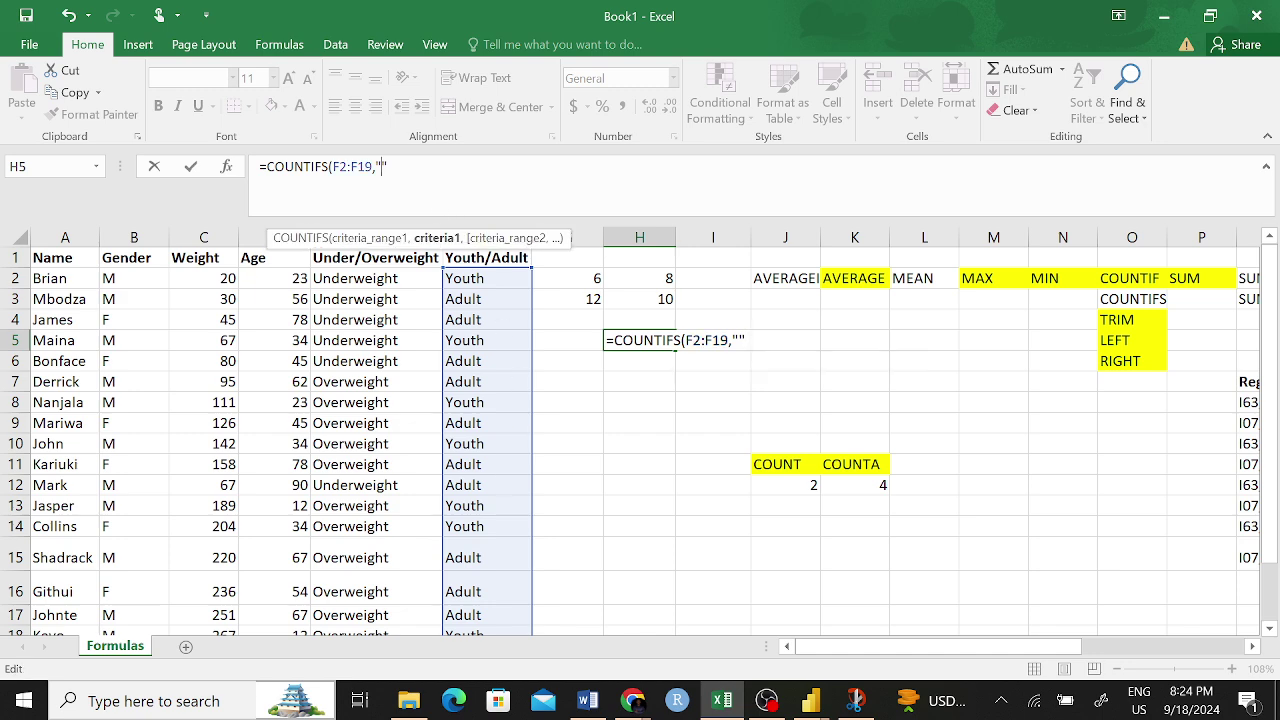
{"action": "type", "text": "Yoth"}
{"action": "key", "text": "BackSpace"}
{"action": "key", "text": "BackSpace"}
{"action": "type", "text": "uth"}
{"action": "type", "text": ","}
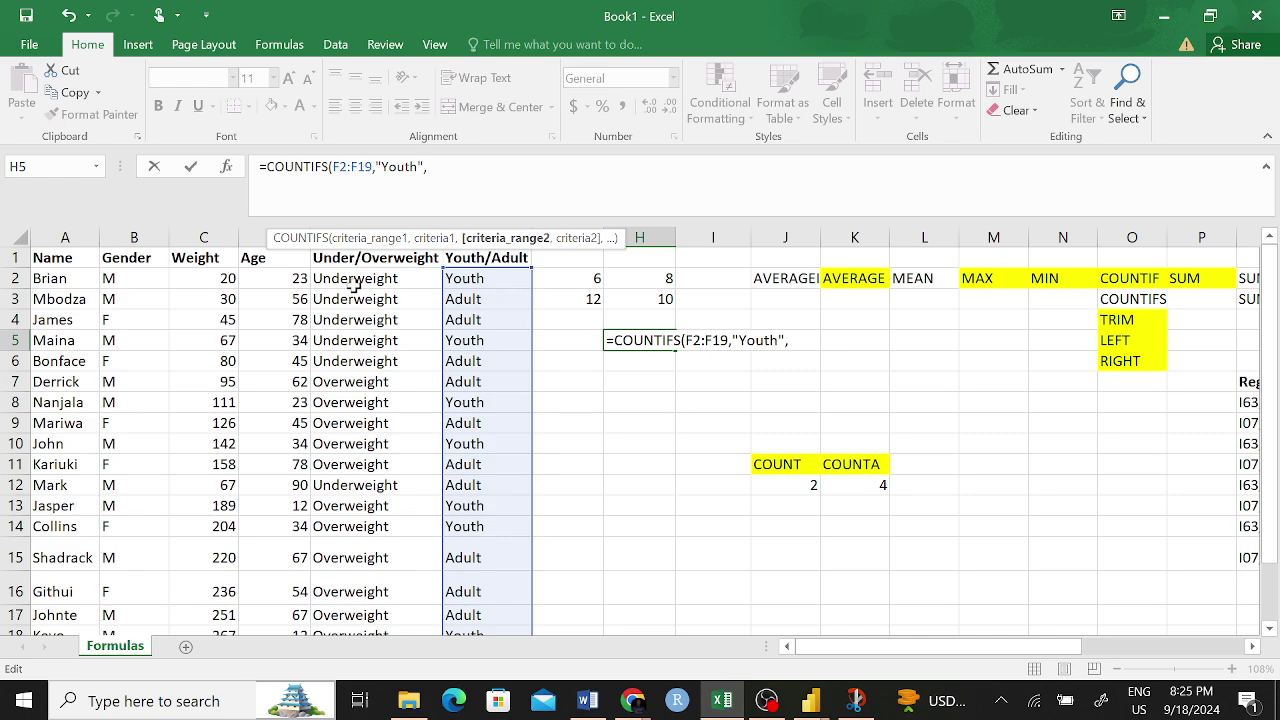
- Add E2:E19 with criterion "Overweight" as the second pair and confirm, giving 6
{"action": "left_click_drag", "start_coordinate": [350, 282], "coordinate": [334, 594]}
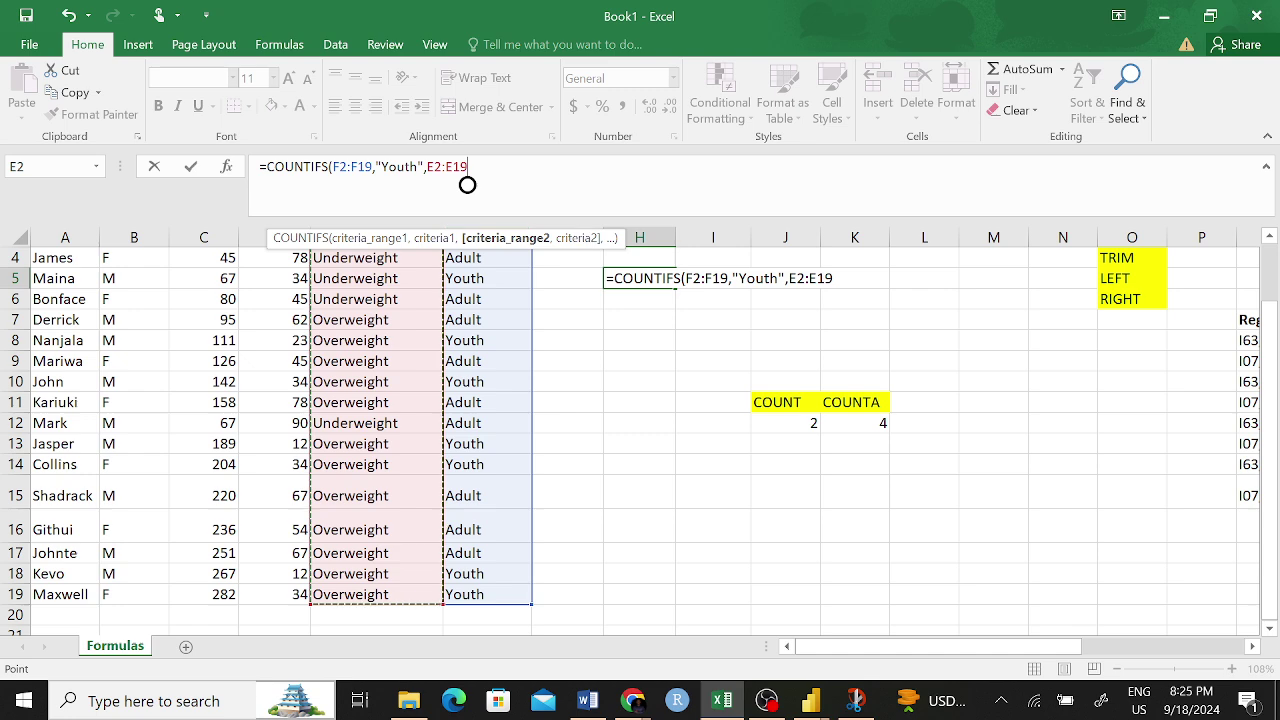
{"action": "type", "text": ","}
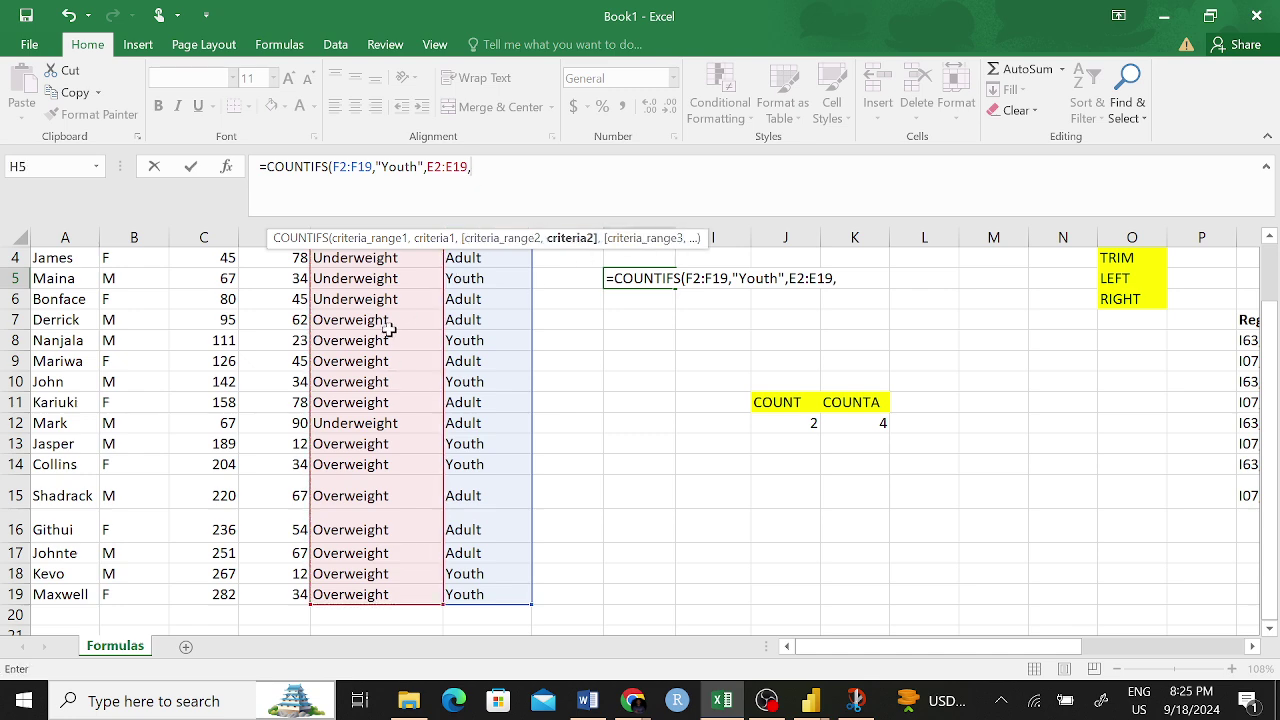
{"action": "scroll", "coordinate": [383, 320], "scroll_direction": "up", "scroll_amount": 1}
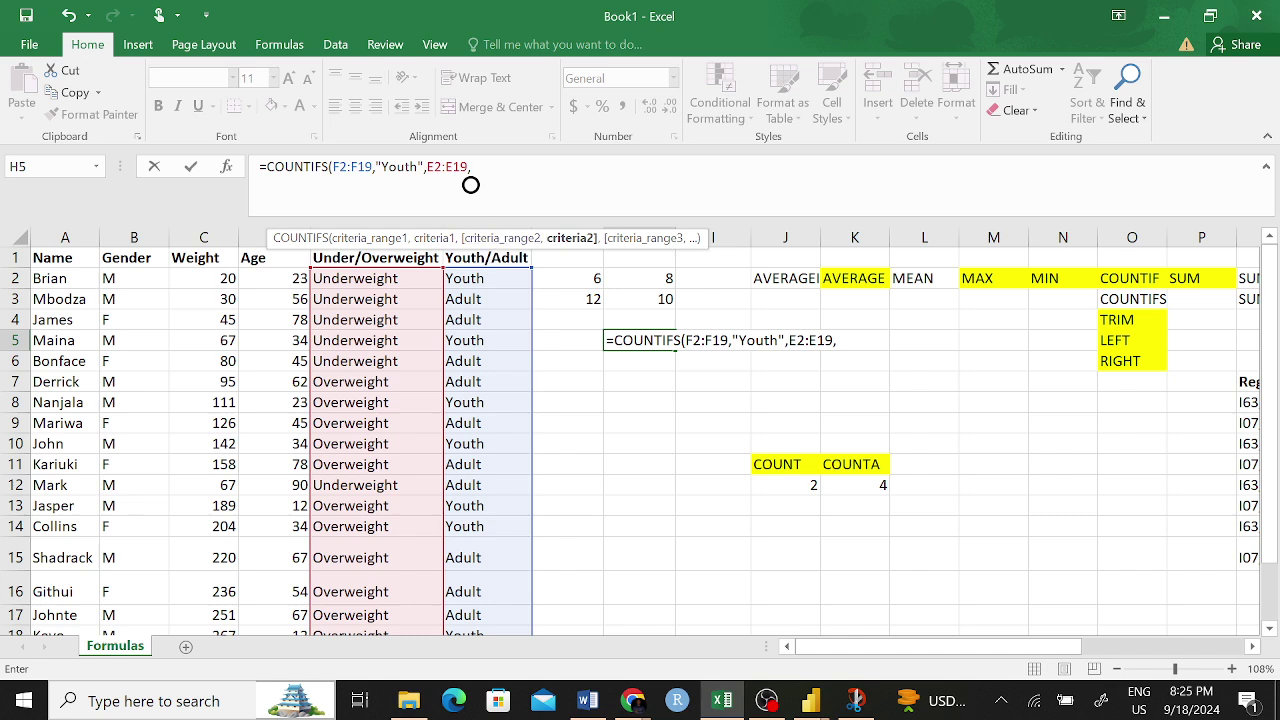
{"action": "type", "text": "\"\""}
{"action": "left_click", "coordinate": [493, 163]}
{"action": "type", "text": "O"}
{"action": "type", "text": "verwe"}
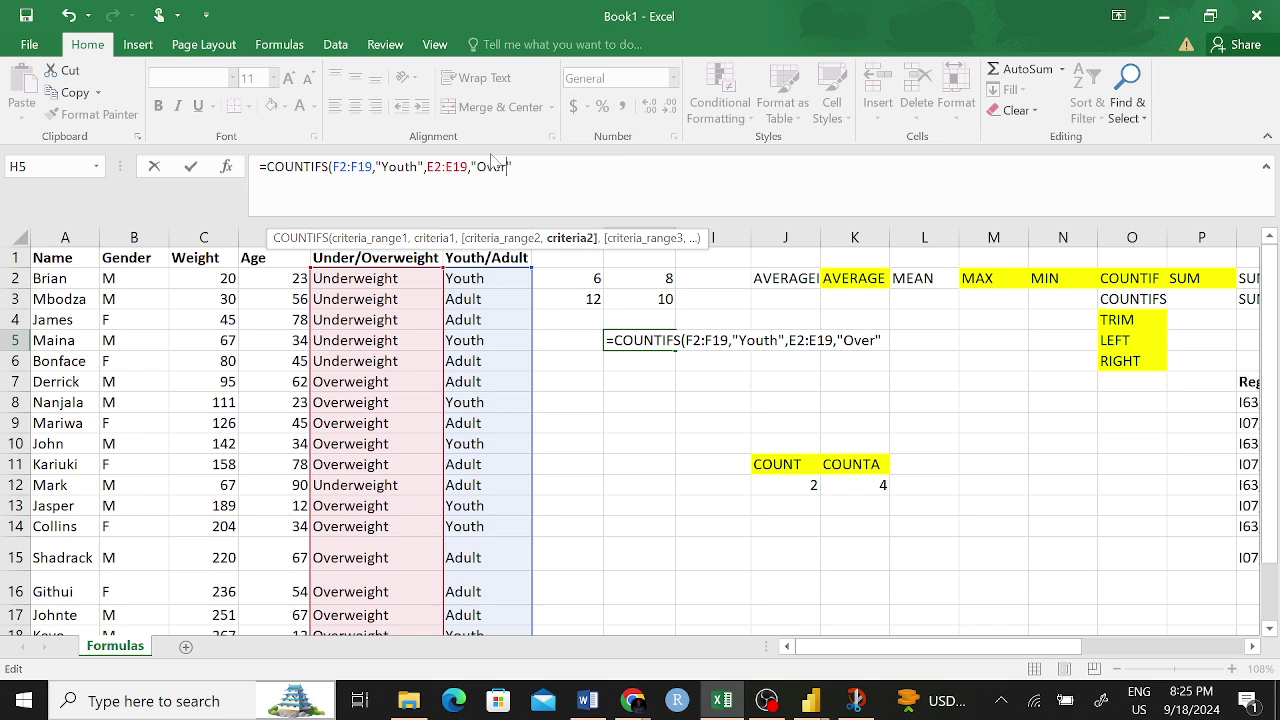
{"action": "type", "text": "ight"}
{"action": "key", "text": "Return"}
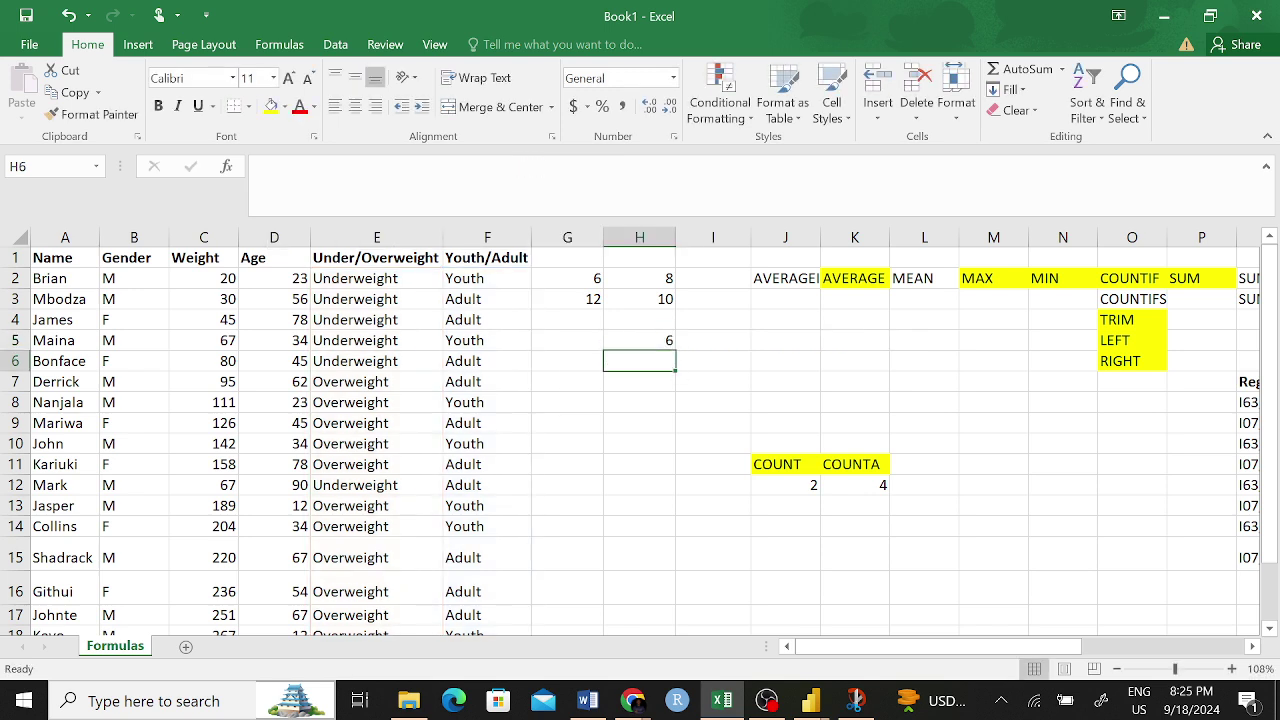
{"action": "left_click", "coordinate": [665, 341]}
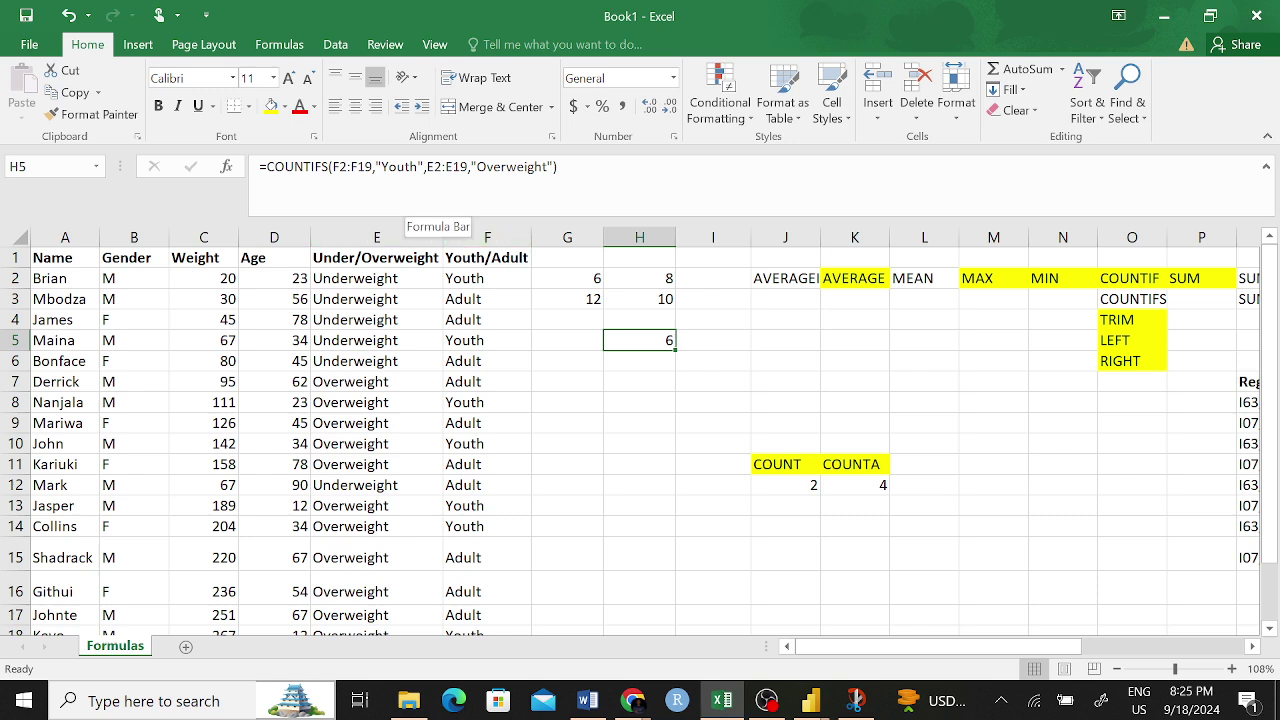
{"action": "left_click", "coordinate": [646, 363]}
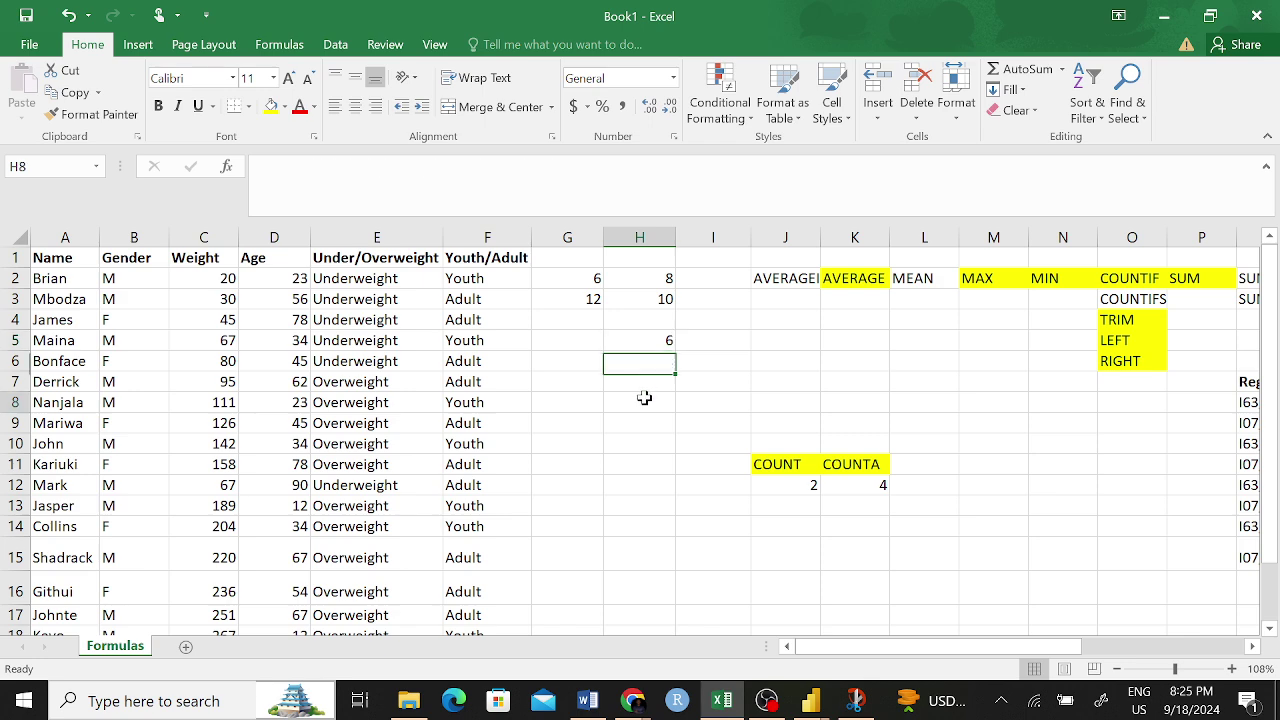
{"action": "left_click", "coordinate": [632, 400]}
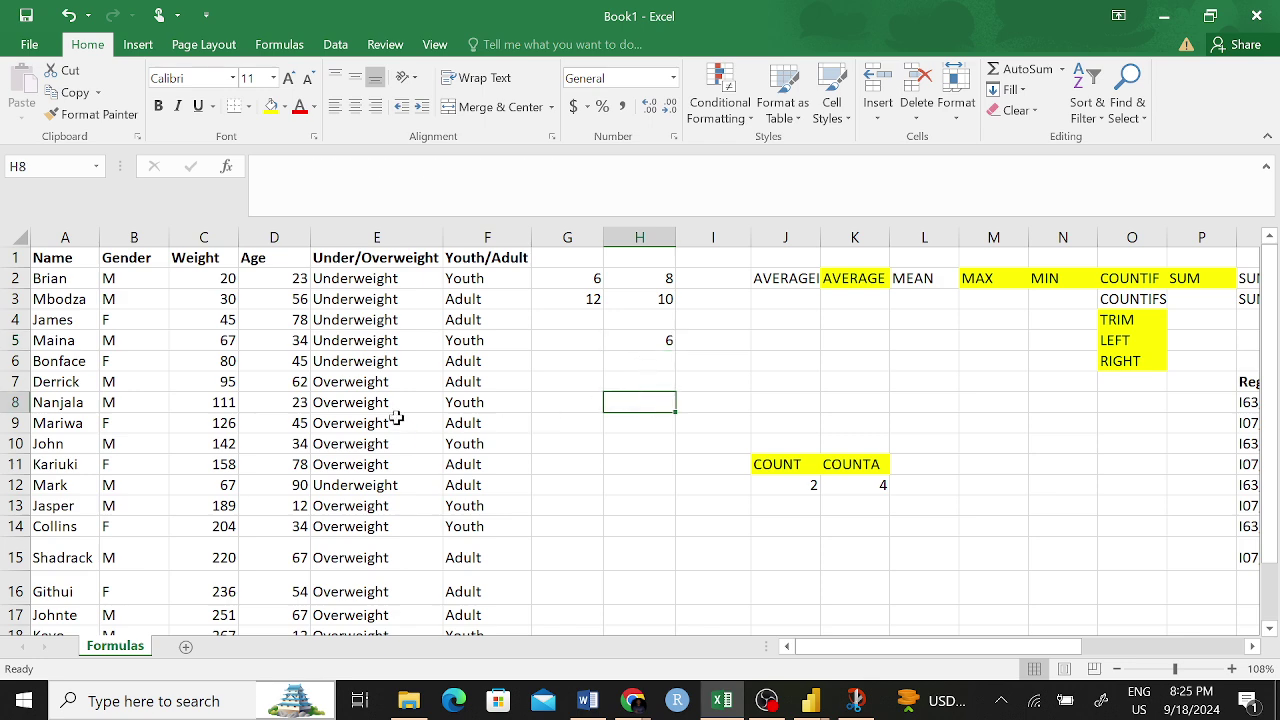
{"action": "left_click", "coordinate": [478, 404]}
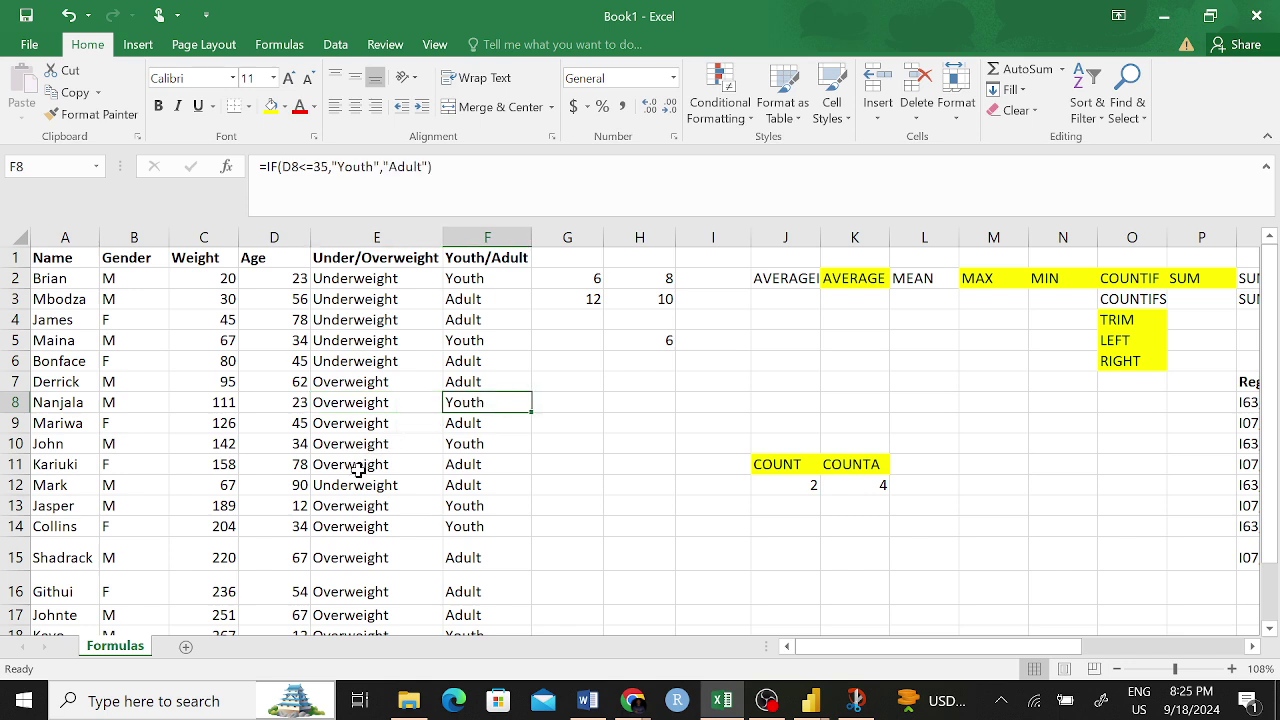
{"action": "left_click", "coordinate": [360, 506]}
{"action": "left_click", "coordinate": [455, 508]}
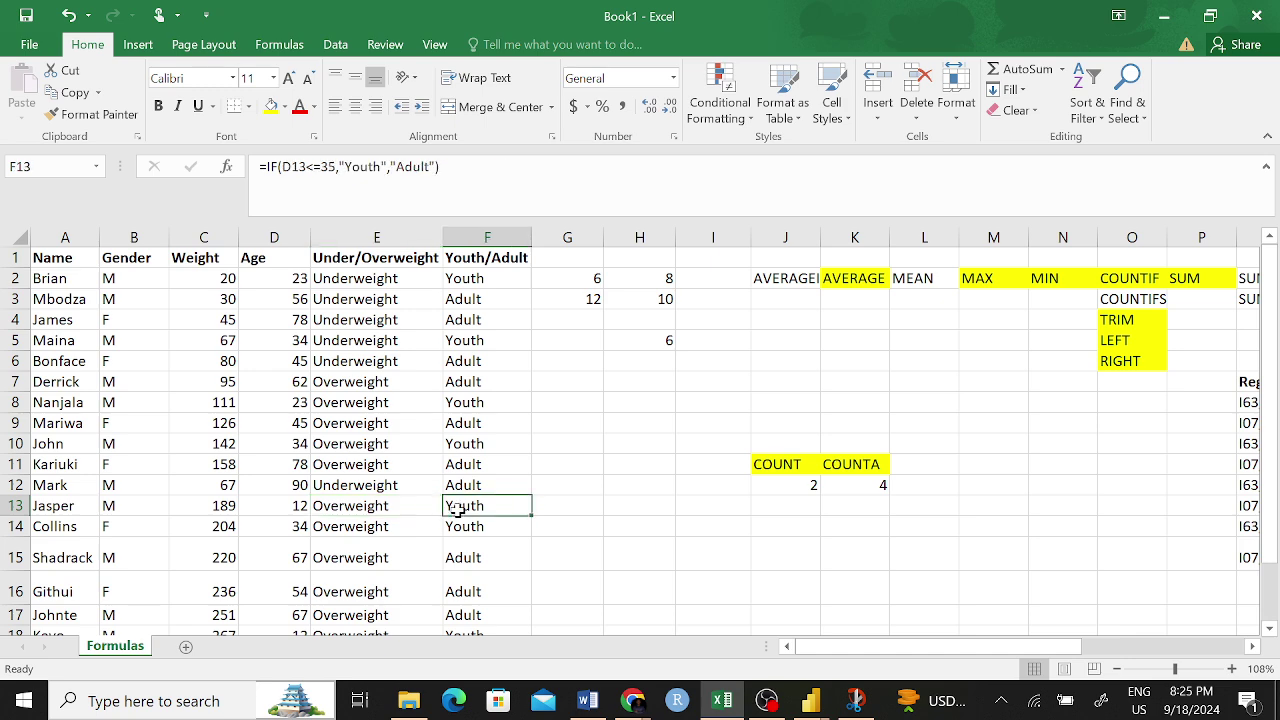
{"action": "left_click", "coordinate": [350, 528]}
{"action": "left_click", "coordinate": [467, 528]}
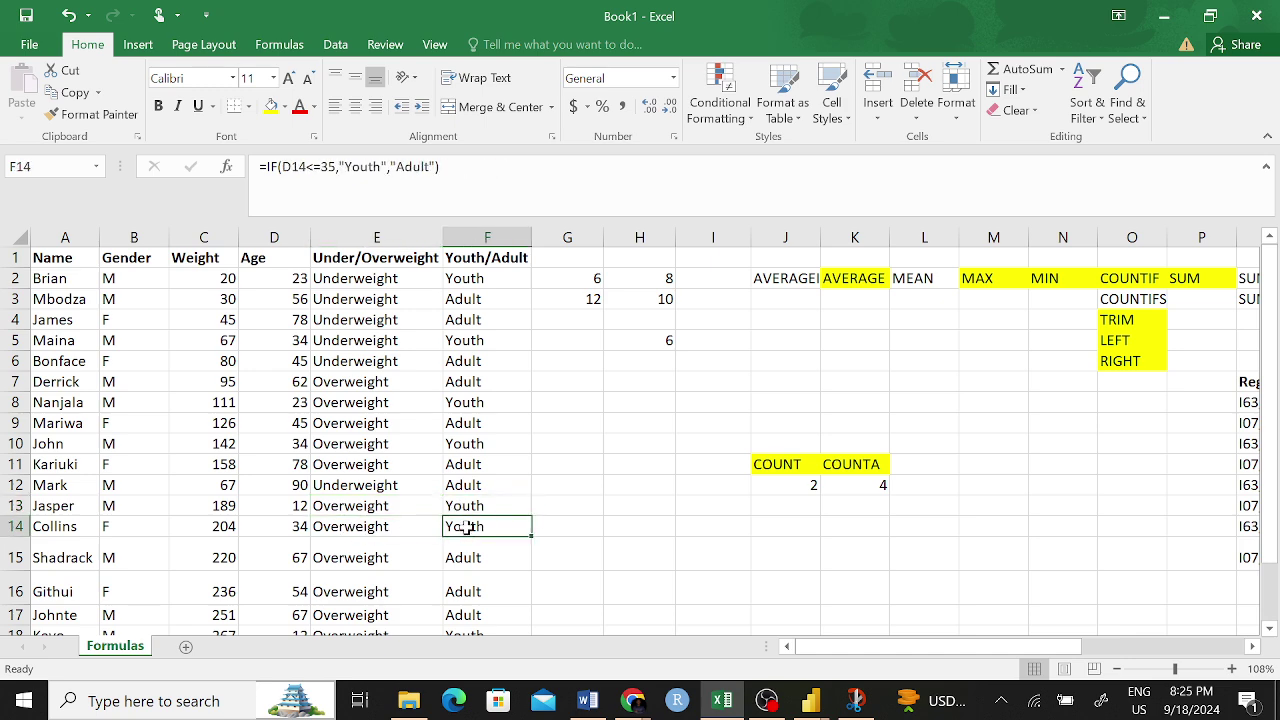
{"action": "scroll", "coordinate": [467, 528], "scroll_direction": "down", "scroll_amount": 2}
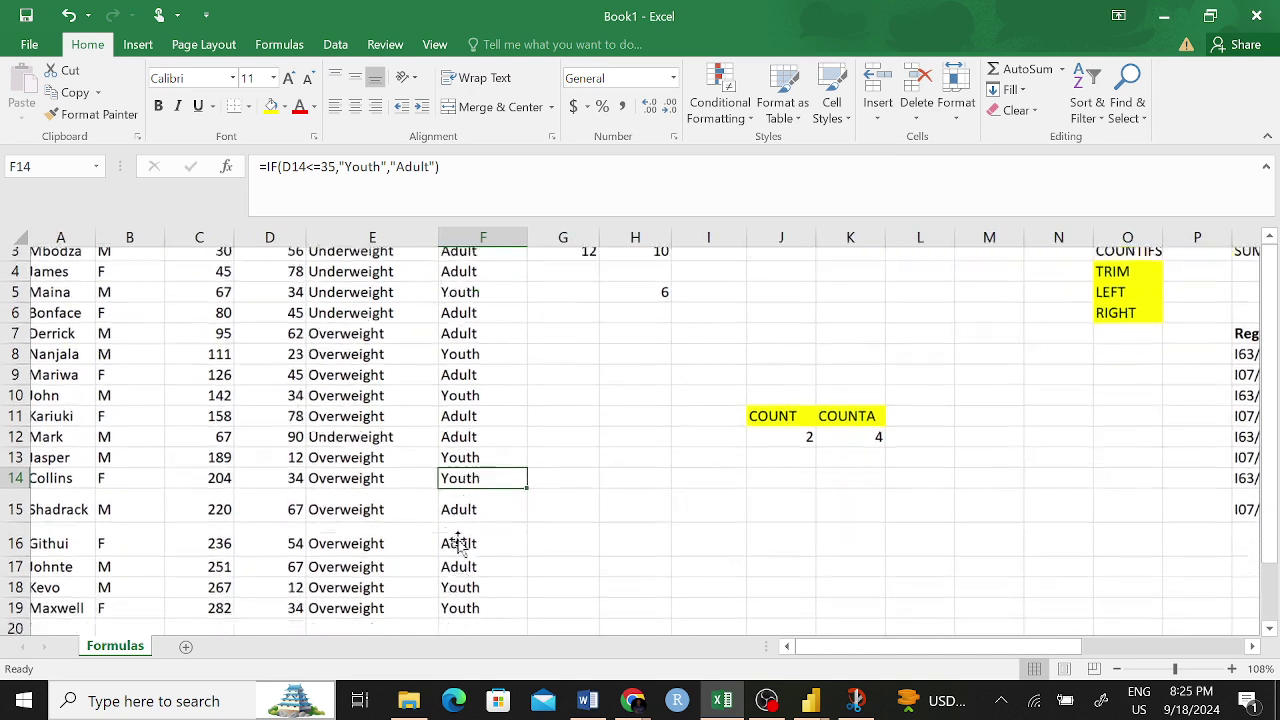
{"action": "left_click", "coordinate": [380, 574]}
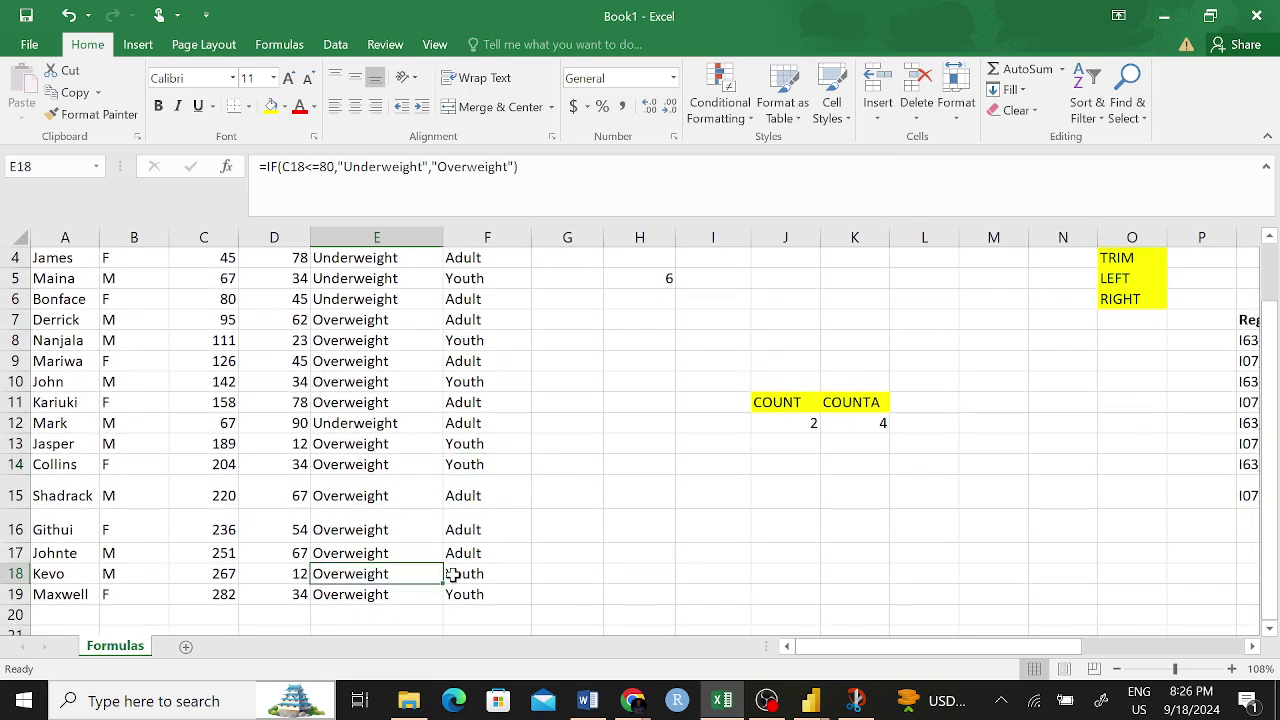
{"action": "left_click", "coordinate": [452, 574]}
{"action": "left_click", "coordinate": [360, 594]}
{"action": "left_click", "coordinate": [468, 594]}
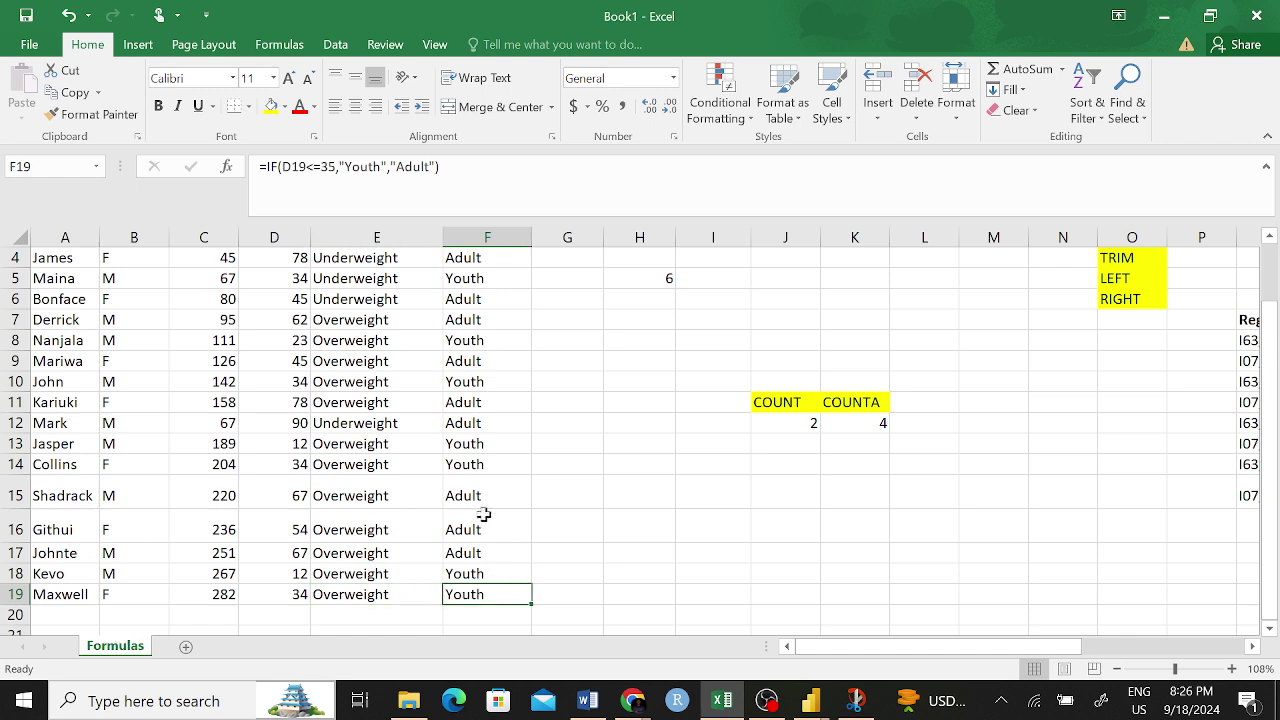
{"action": "scroll", "coordinate": [466, 490], "scroll_direction": "up", "scroll_amount": 1}
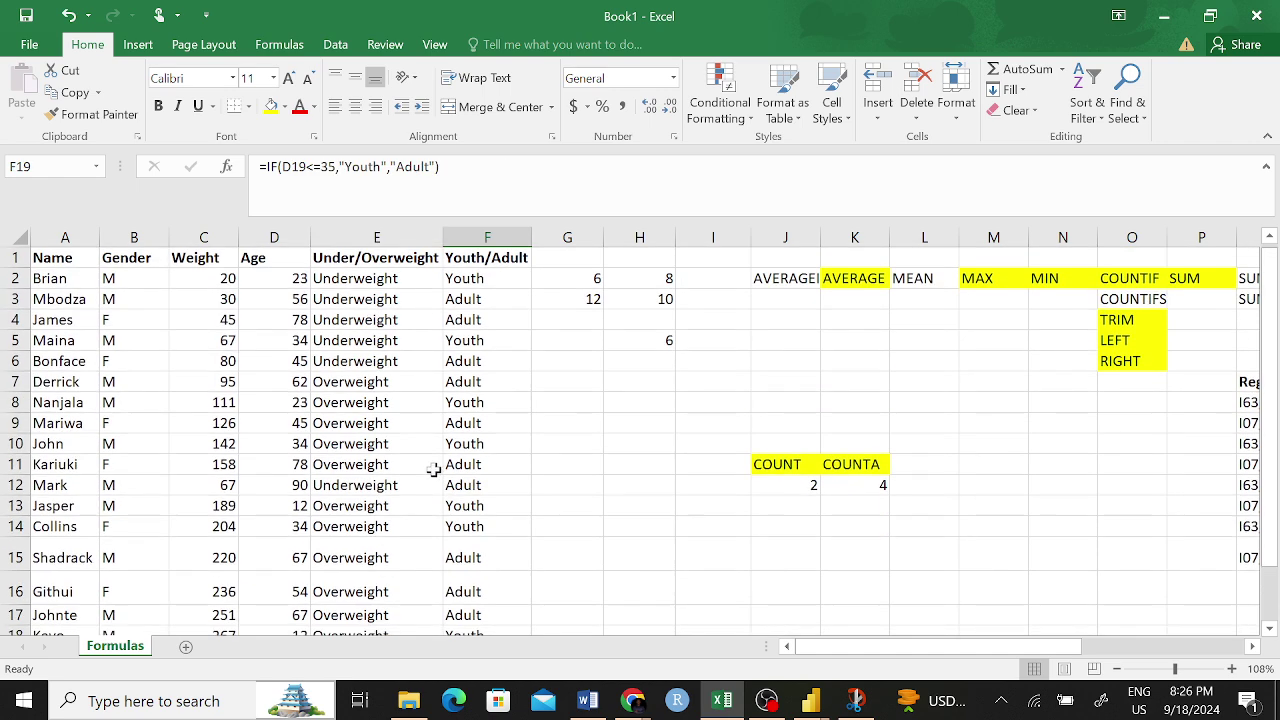
{"action": "left_click", "coordinate": [356, 283]}
{"action": "left_click", "coordinate": [362, 300]}
{"action": "left_click", "coordinate": [364, 320]}
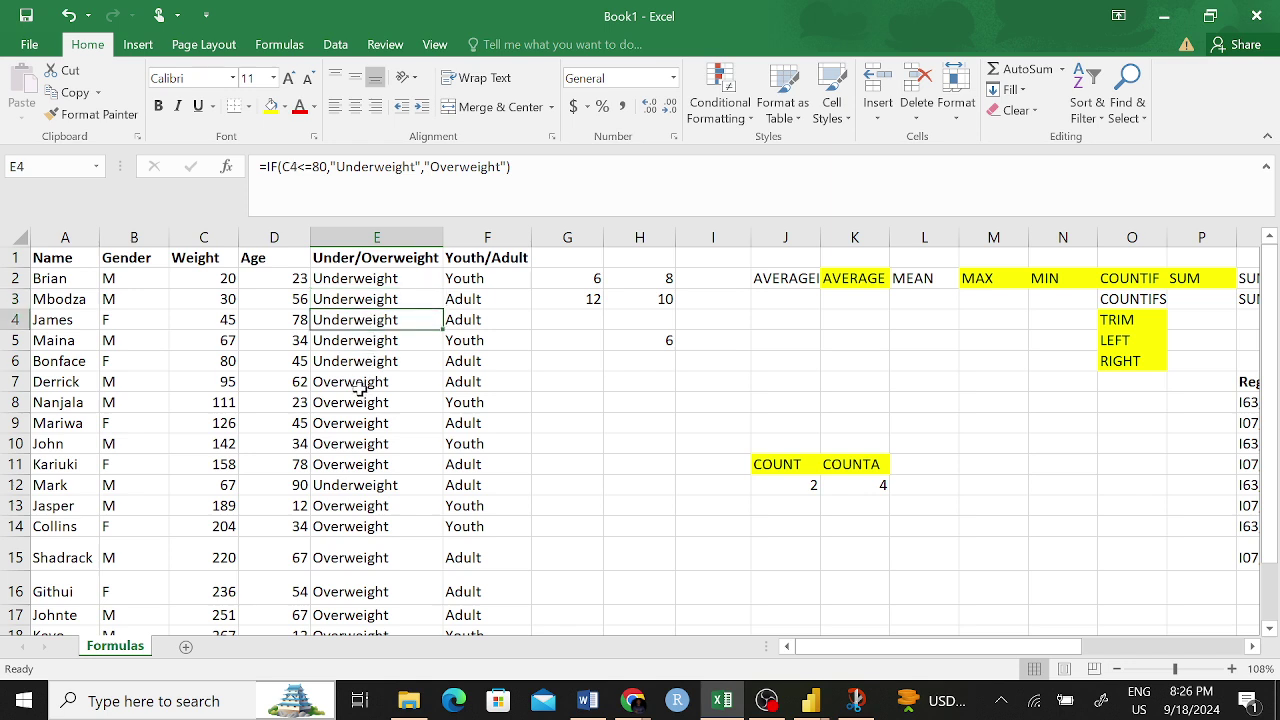
{"action": "left_click", "coordinate": [358, 386]}
{"action": "left_click", "coordinate": [366, 400]}
{"action": "left_click", "coordinate": [474, 405]}
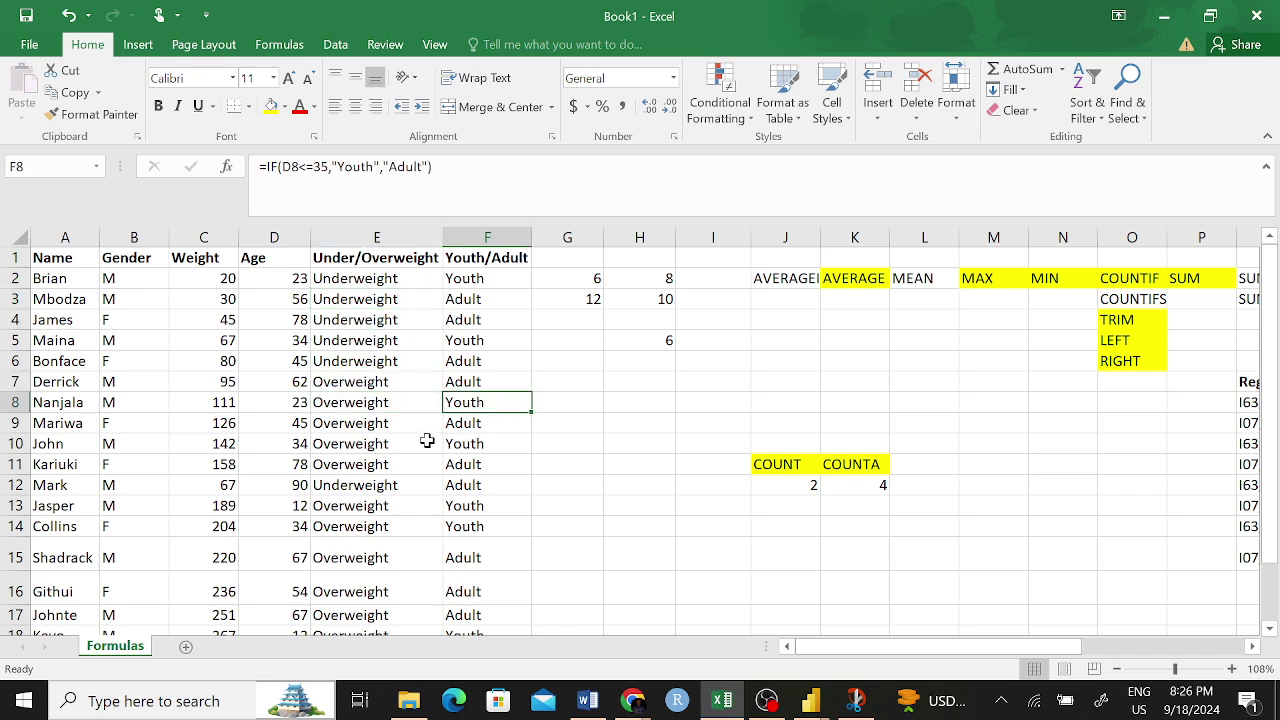
{"action": "left_click", "coordinate": [362, 444]}
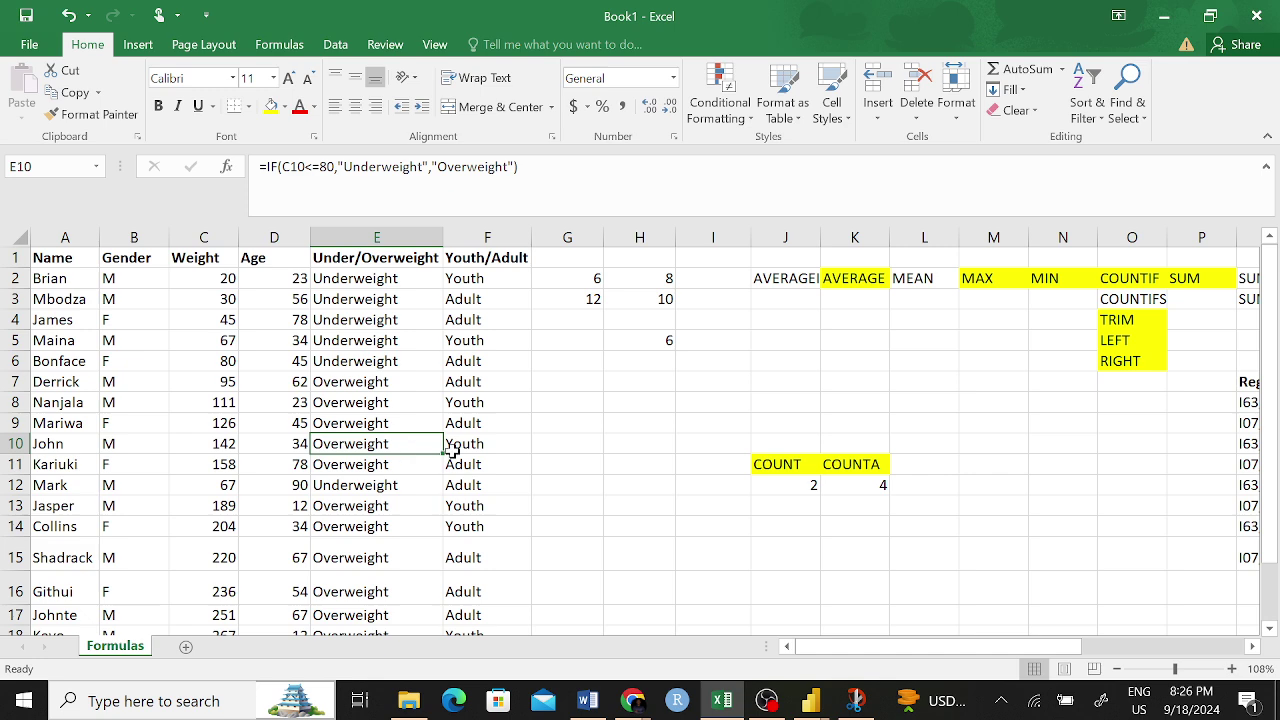
{"action": "left_click", "coordinate": [466, 447]}
{"action": "left_click", "coordinate": [380, 522]}
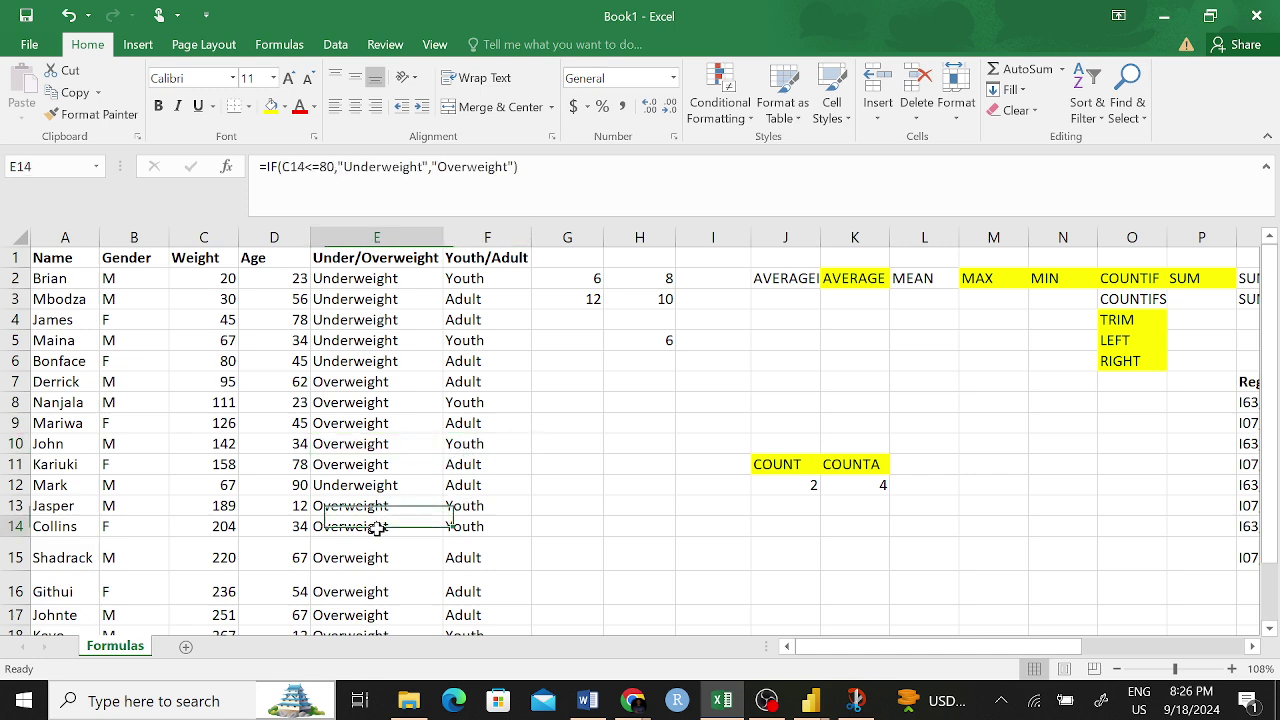
{"action": "left_click", "coordinate": [466, 530]}
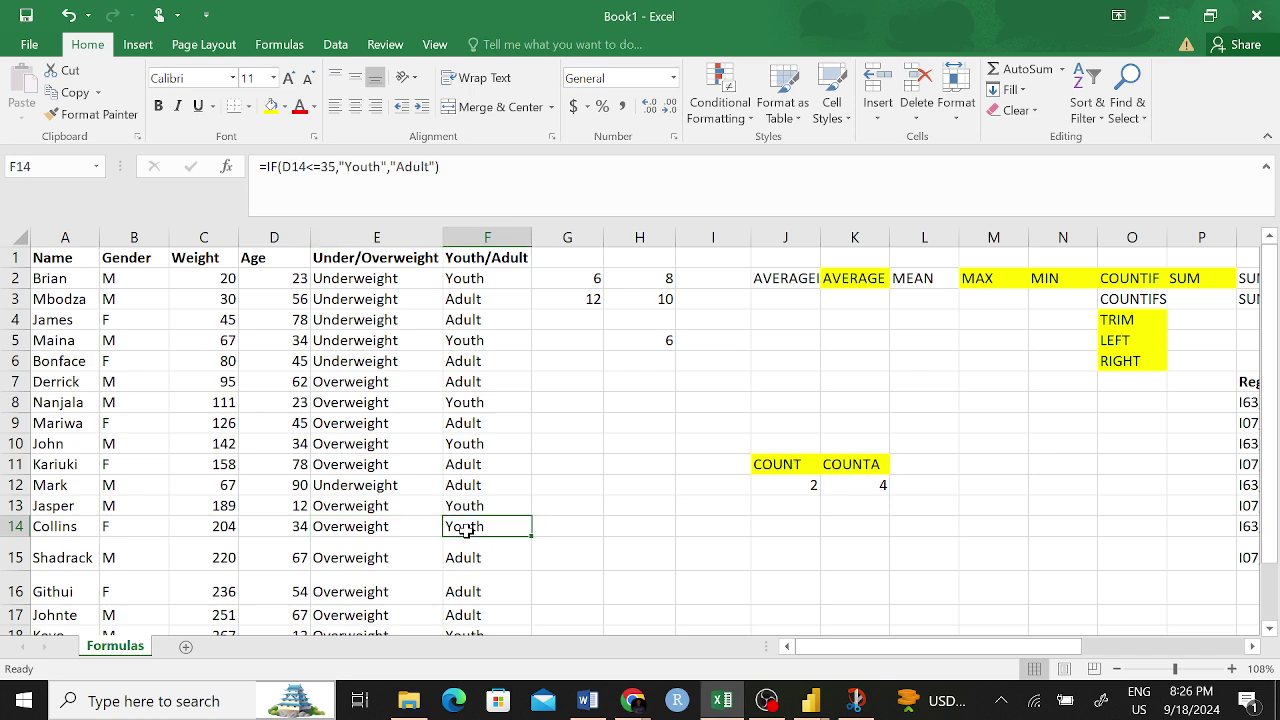
{"action": "scroll", "coordinate": [414, 589], "scroll_direction": "down", "scroll_amount": 1}
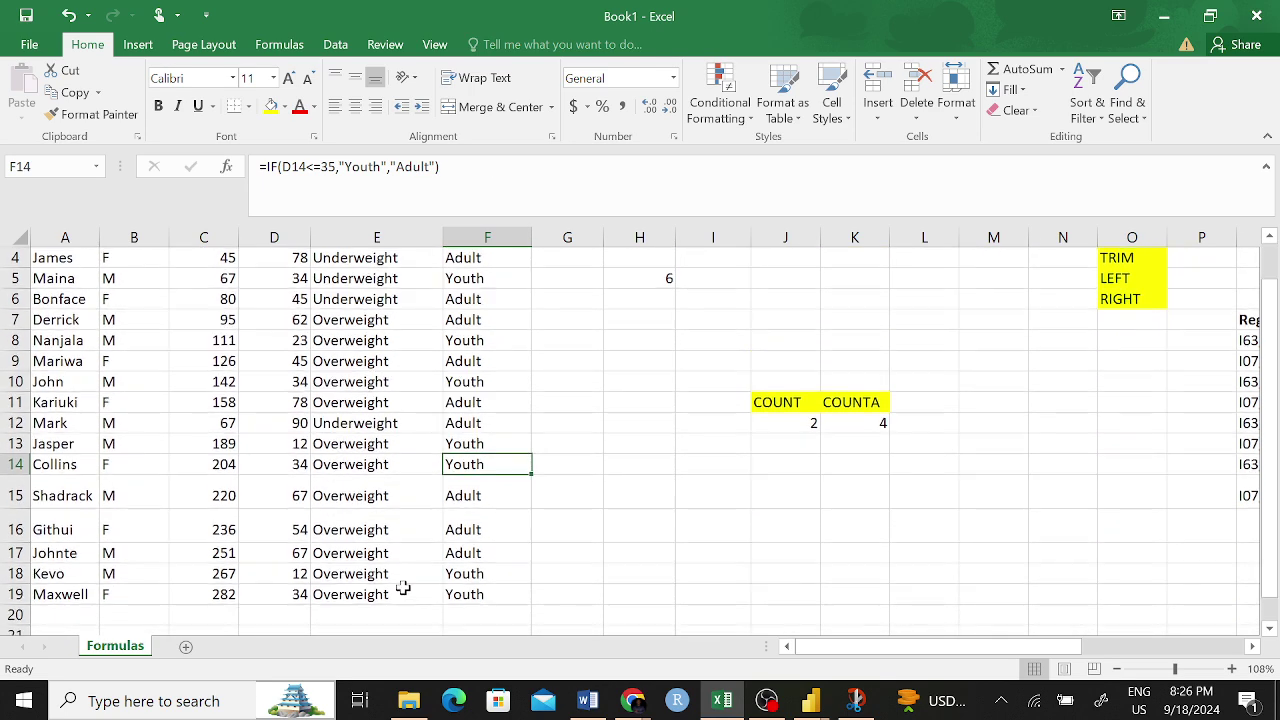
{"action": "left_click", "coordinate": [365, 578]}
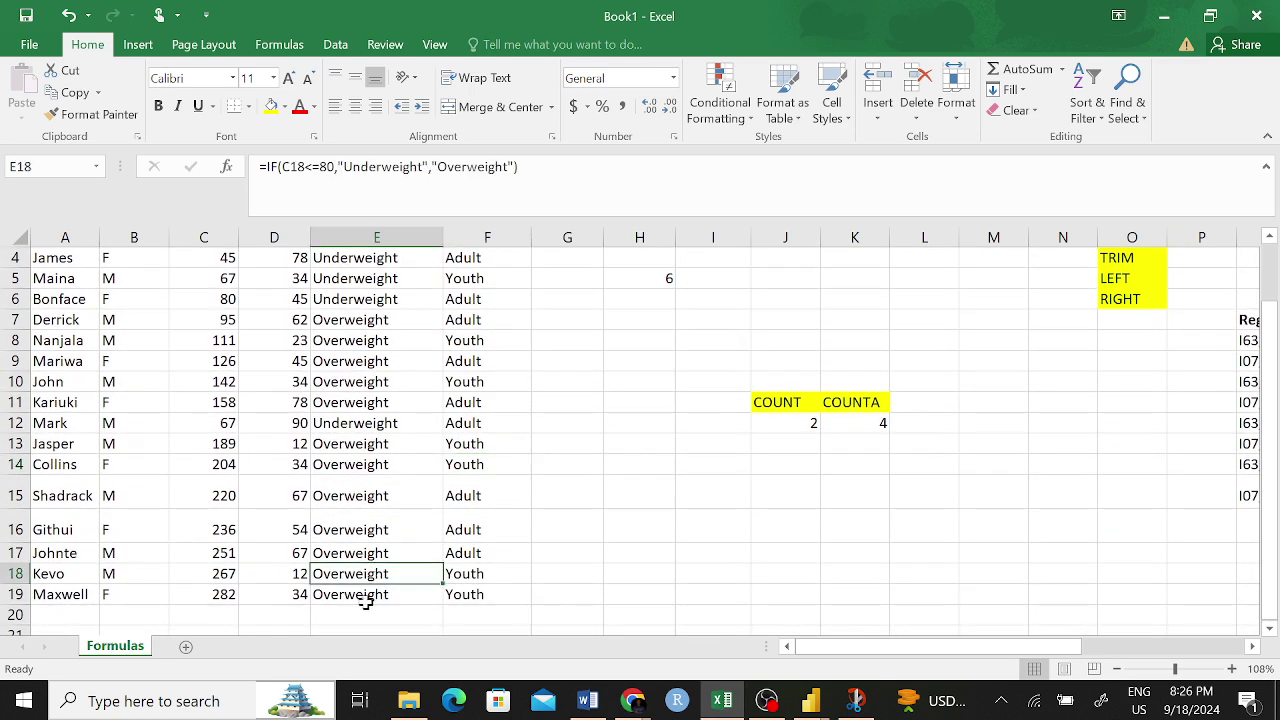
{"action": "left_click", "coordinate": [369, 598]}
{"action": "scroll", "coordinate": [470, 506], "scroll_direction": "up", "scroll_amount": 1}
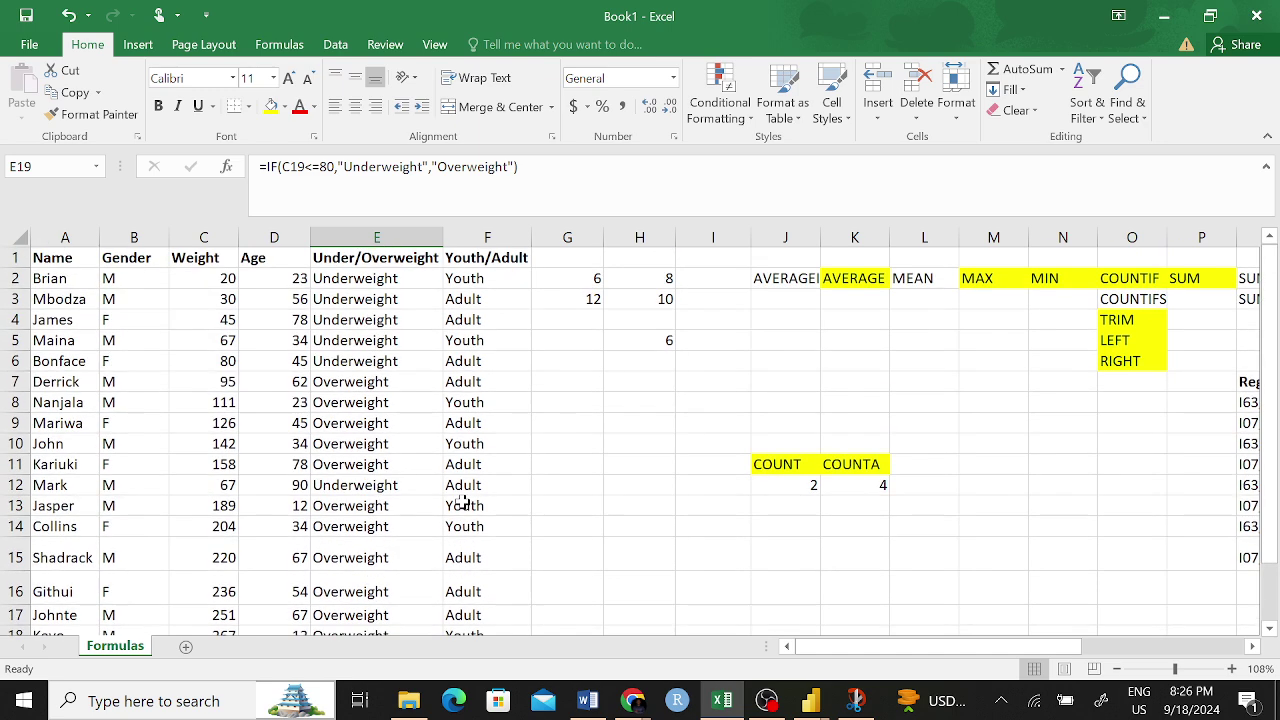
{"action": "left_click", "coordinate": [654, 343]}
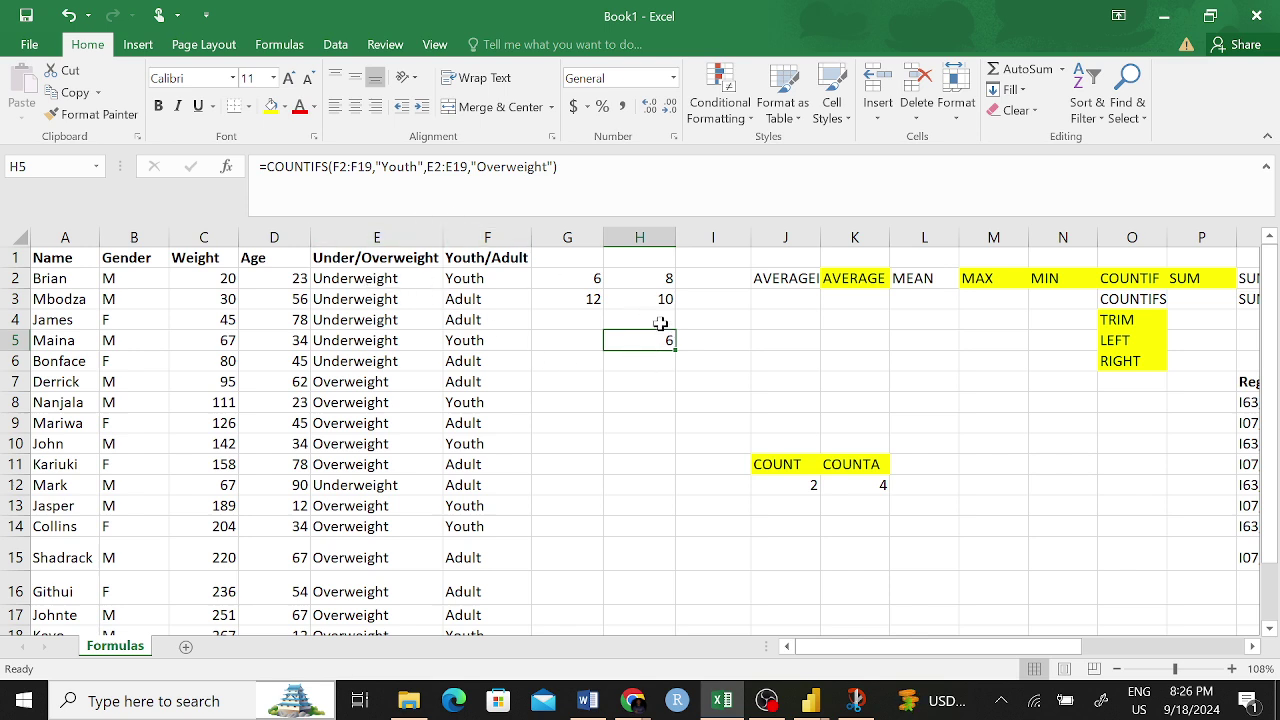
{"action": "left_click", "coordinate": [492, 166]}
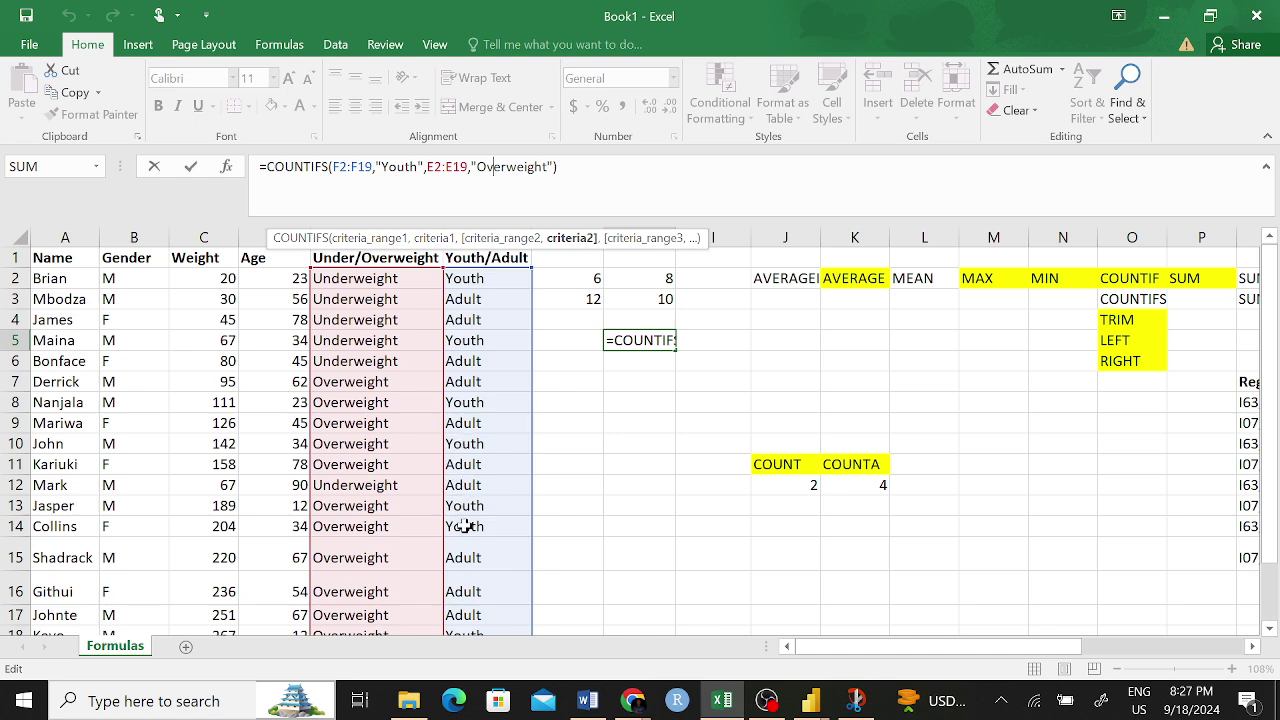
{"action": "scroll", "coordinate": [465, 528], "scroll_direction": "down", "scroll_amount": 2}
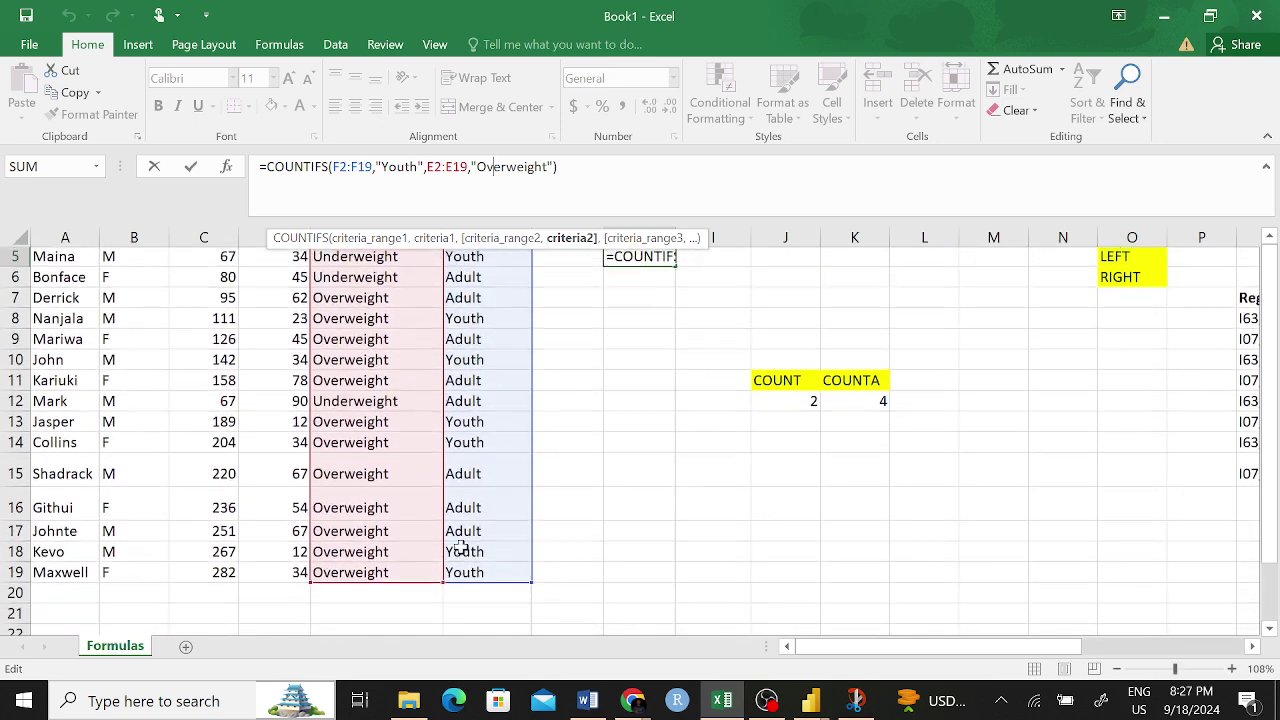
{"action": "key", "text": "Return"}
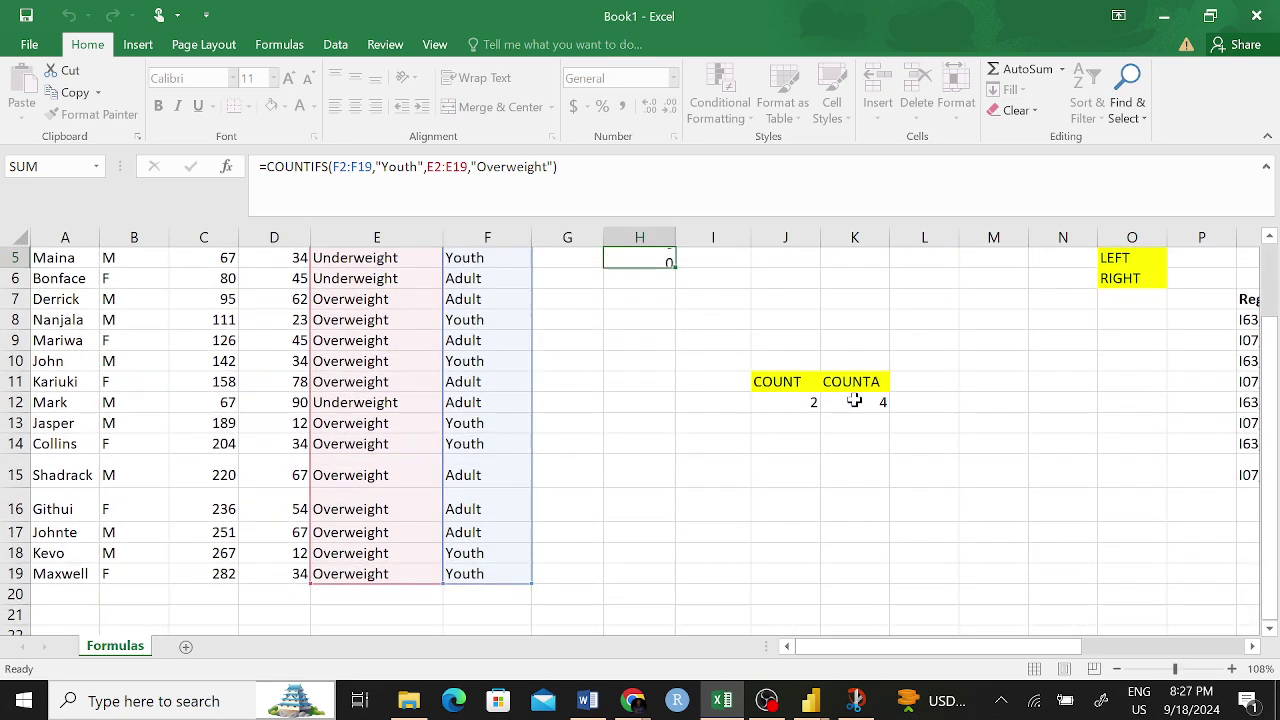
{"action": "scroll", "coordinate": [709, 317], "scroll_direction": "up", "scroll_amount": 1}
{"action": "scroll", "coordinate": [709, 317], "scroll_direction": "up", "scroll_amount": 1}
{"action": "left_click", "coordinate": [664, 339]}
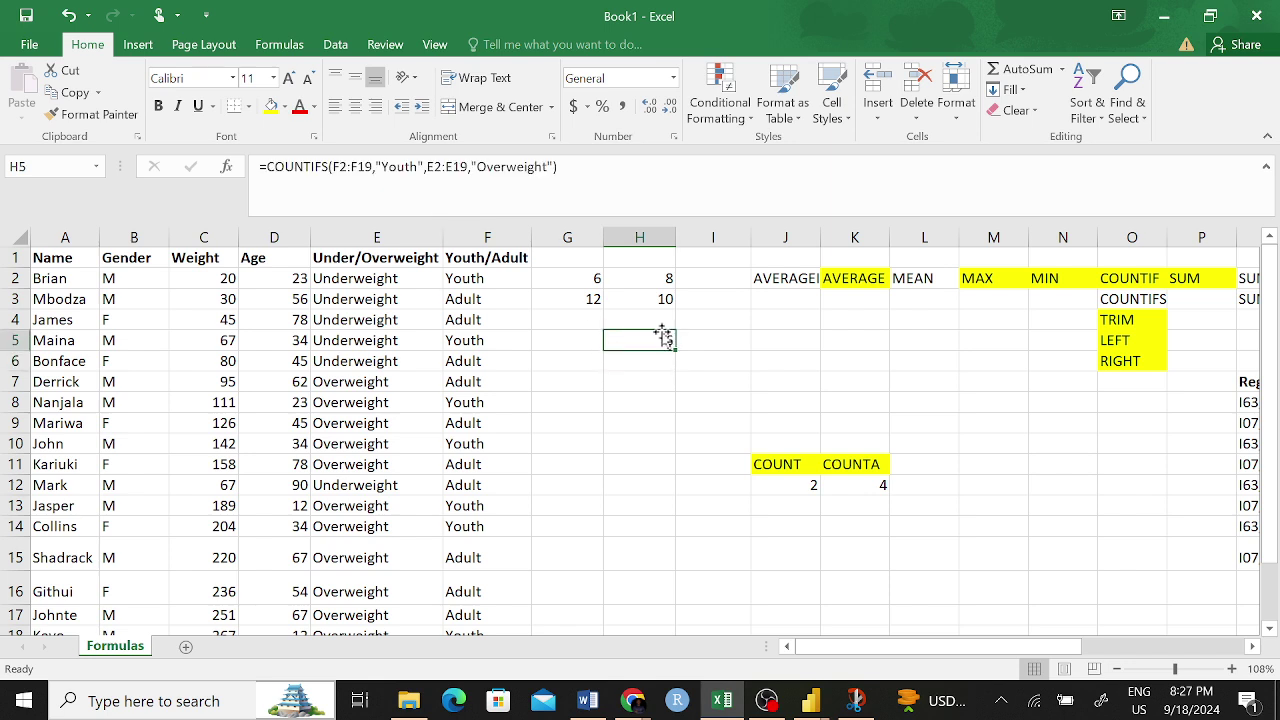
- Copy H5's COUNTIFS into H6 and change its criterion to "Underweight", giving 1
{"action": "key", "text": "ctrl+c"}
{"action": "left_click", "coordinate": [645, 359]}
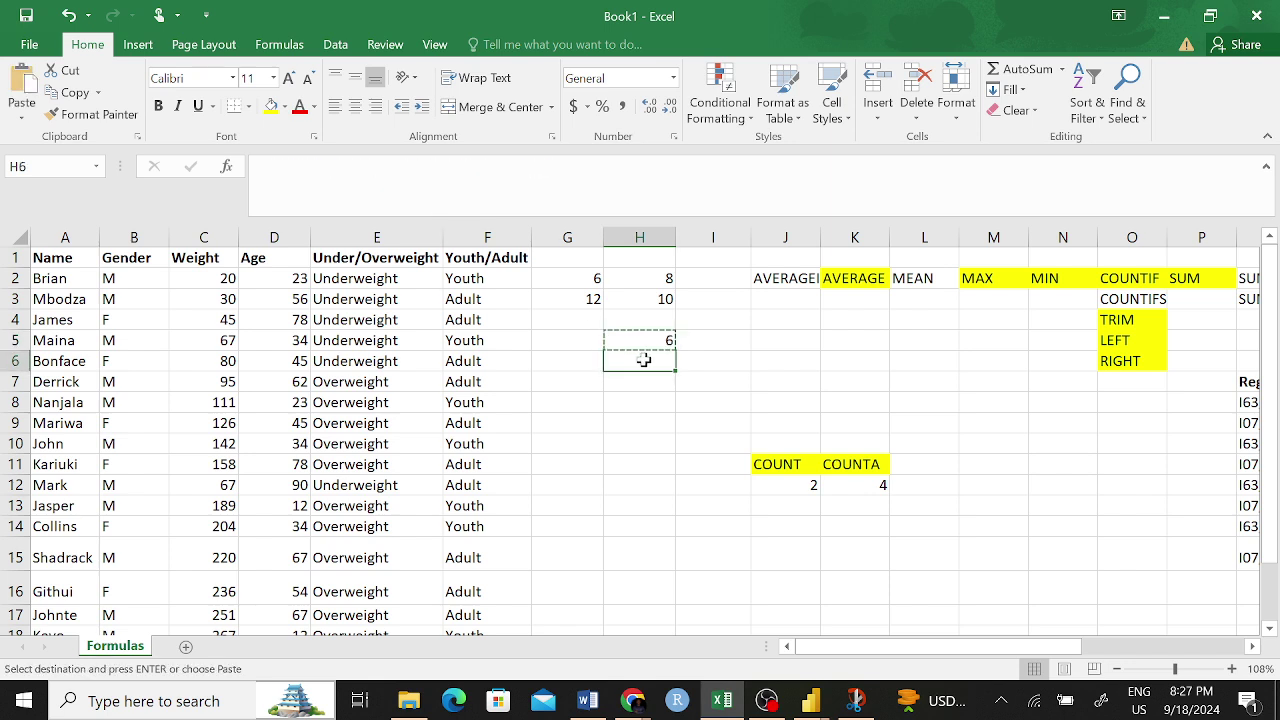
{"action": "key", "text": "ctrl+v"}
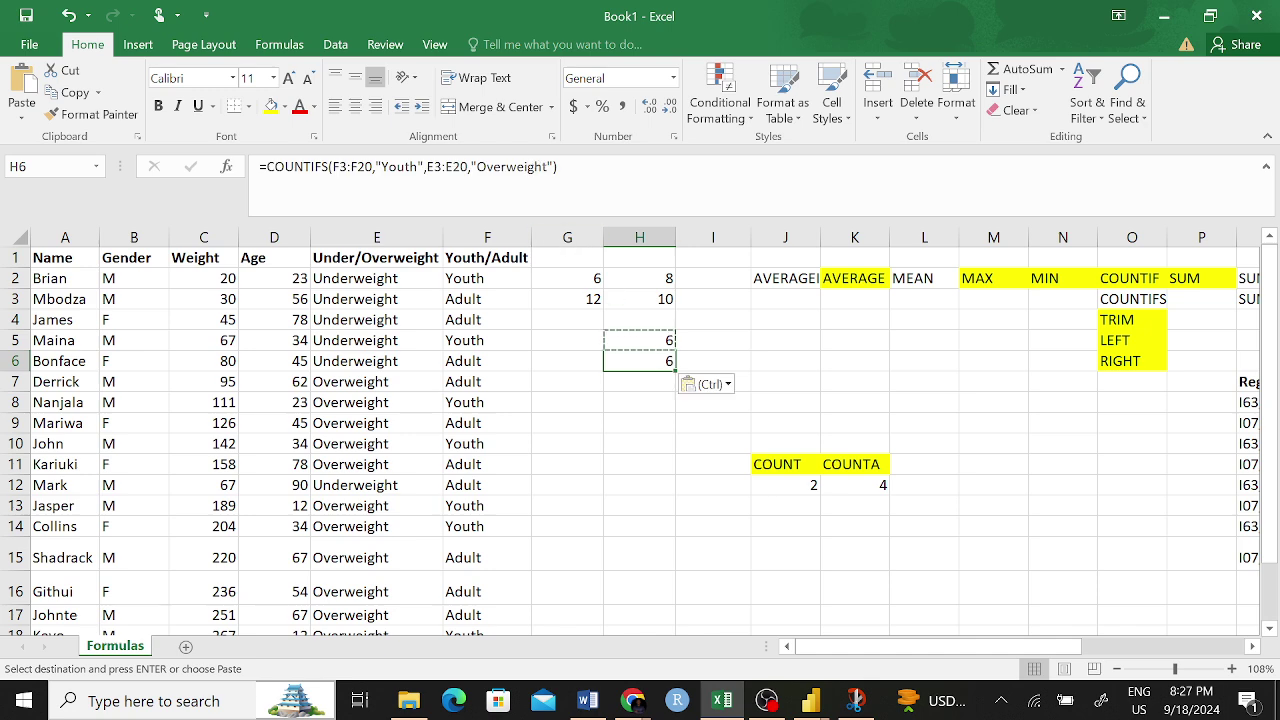
{"action": "left_click", "coordinate": [490, 166]}
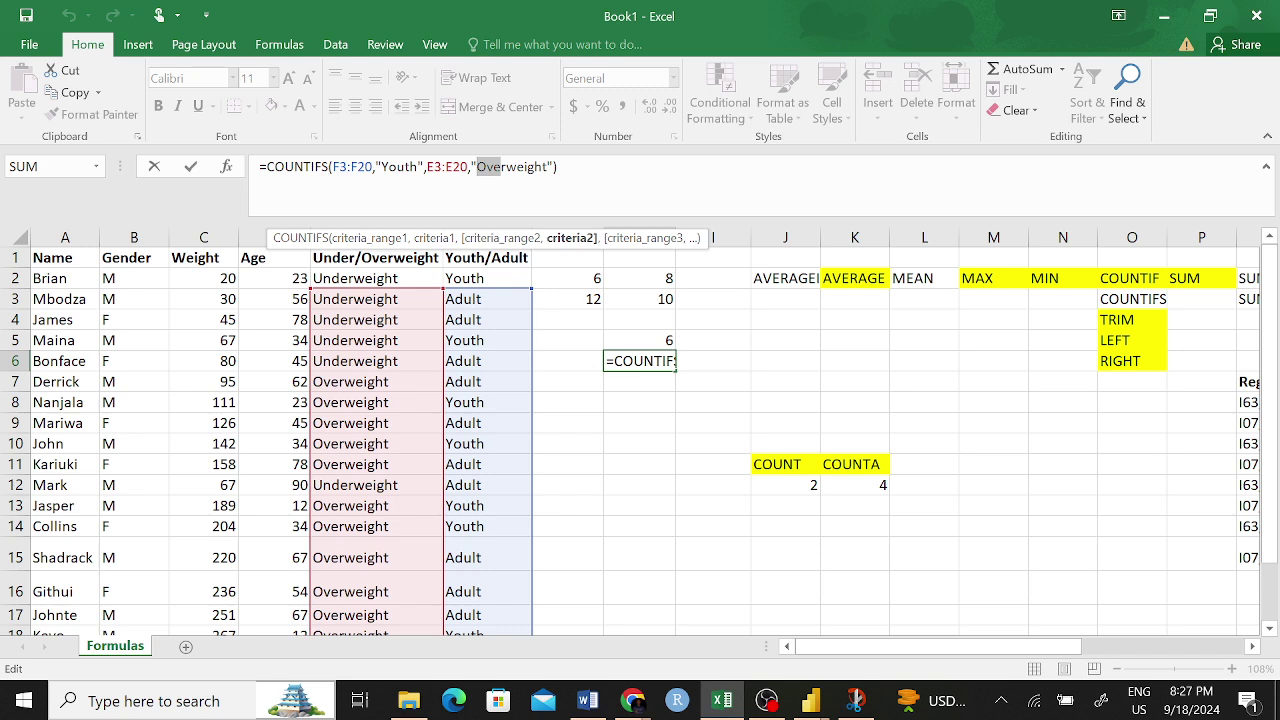
{"action": "type", "text": "Under"}
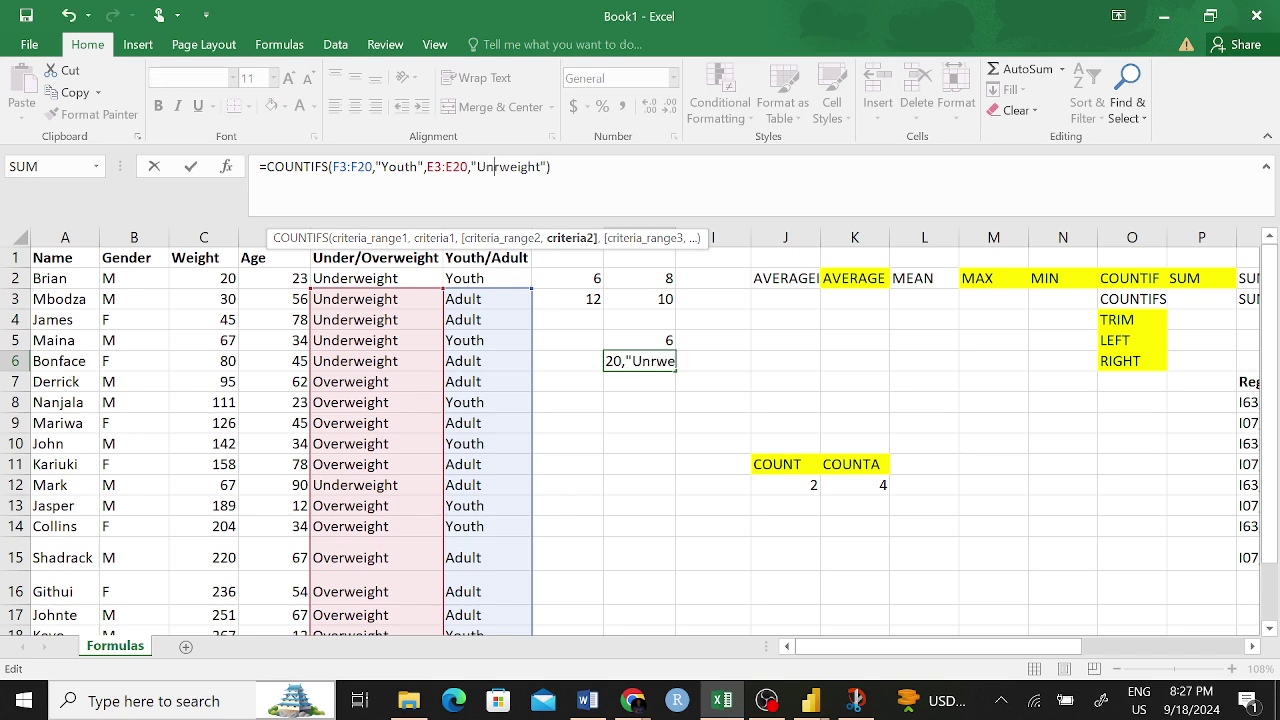
{"action": "key", "text": "Delete"}
{"action": "key", "text": "Return"}
{"action": "left_click", "coordinate": [660, 356]}
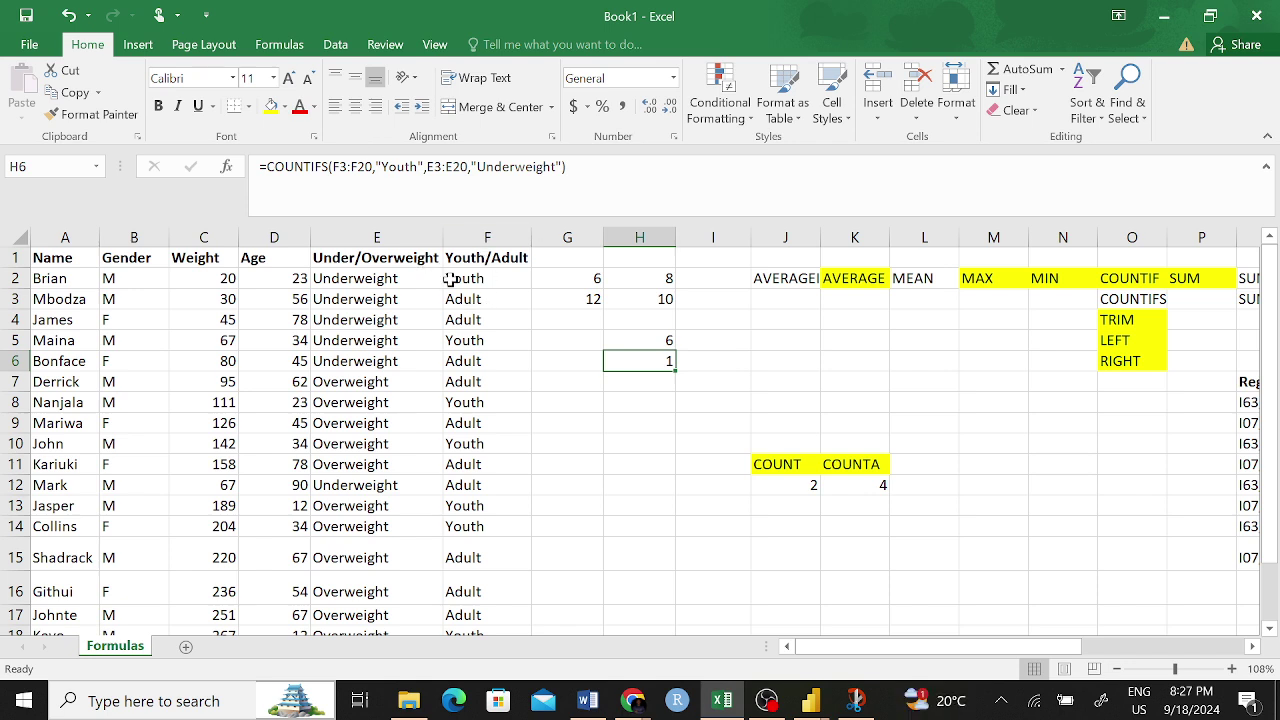
- Change H6's ranges from F3:F20 and E3:E20 to F2:F20 and E2:E20
{"action": "left_click_drag", "start_coordinate": [462, 279], "coordinate": [340, 280]}
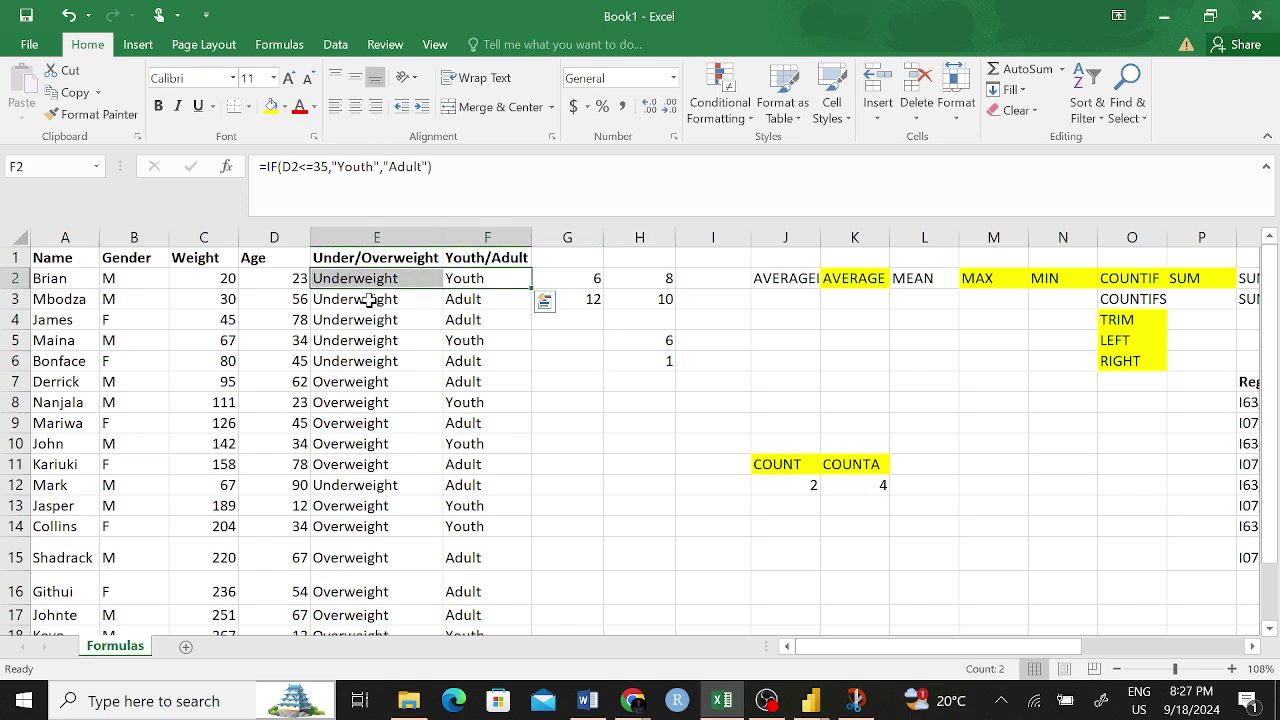
{"action": "left_click", "coordinate": [660, 362]}
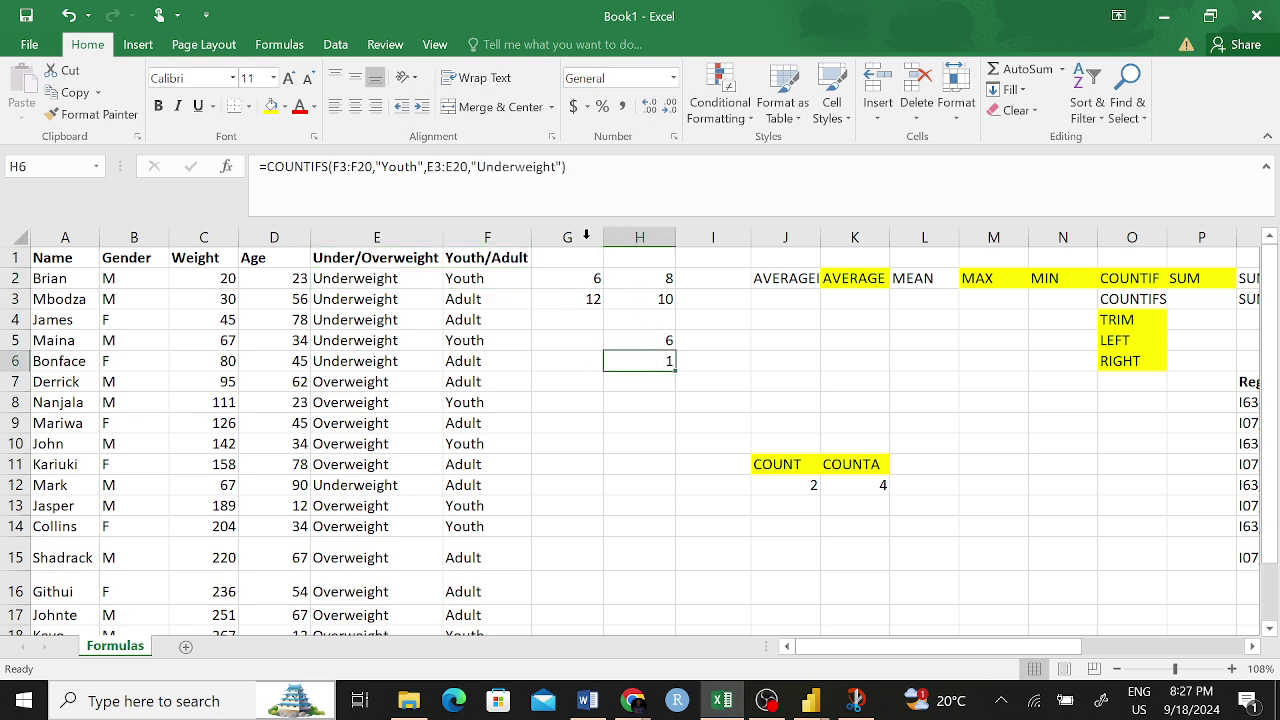
{"action": "key", "text": "F2"}
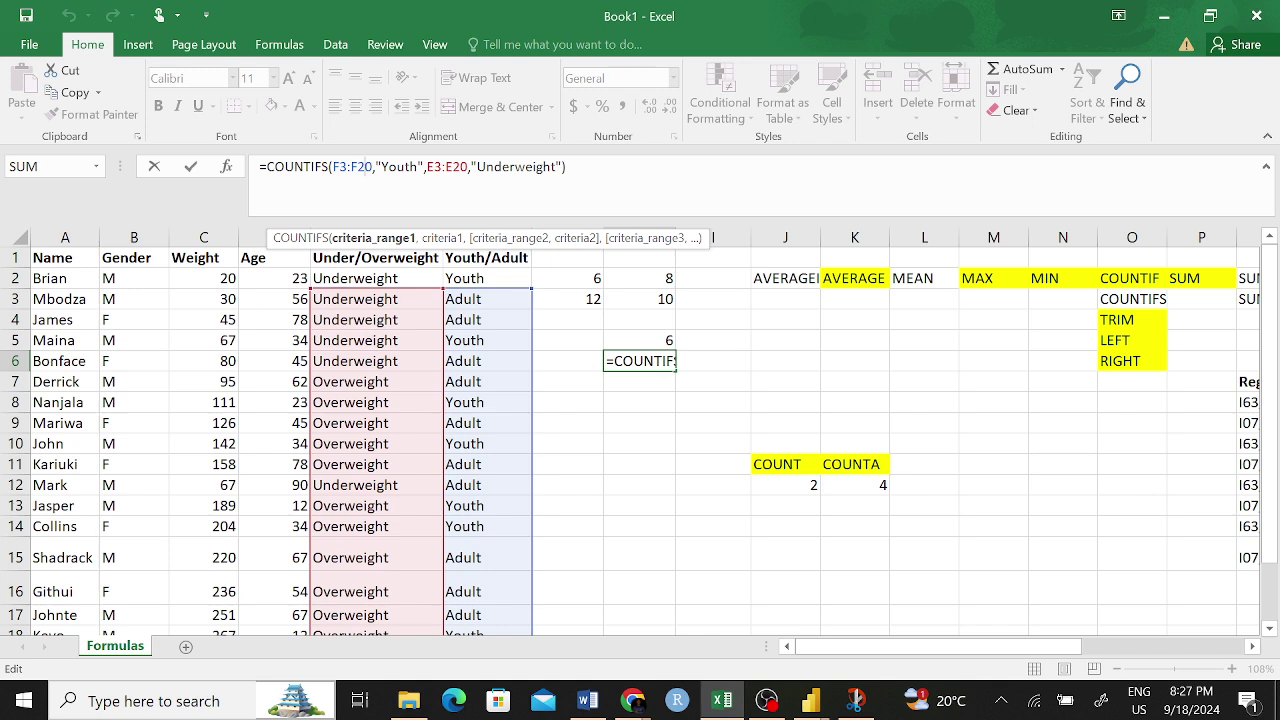
{"action": "key", "text": "BackSpace"}
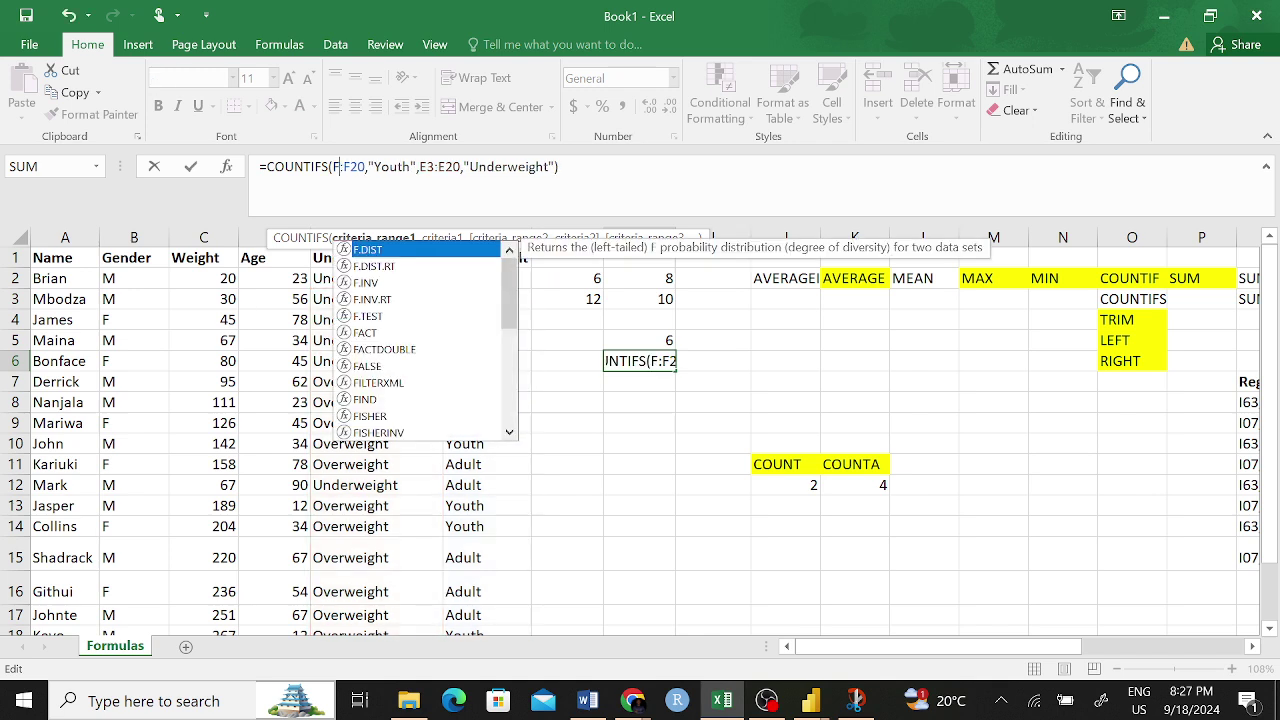
{"action": "type", "text": "2"}
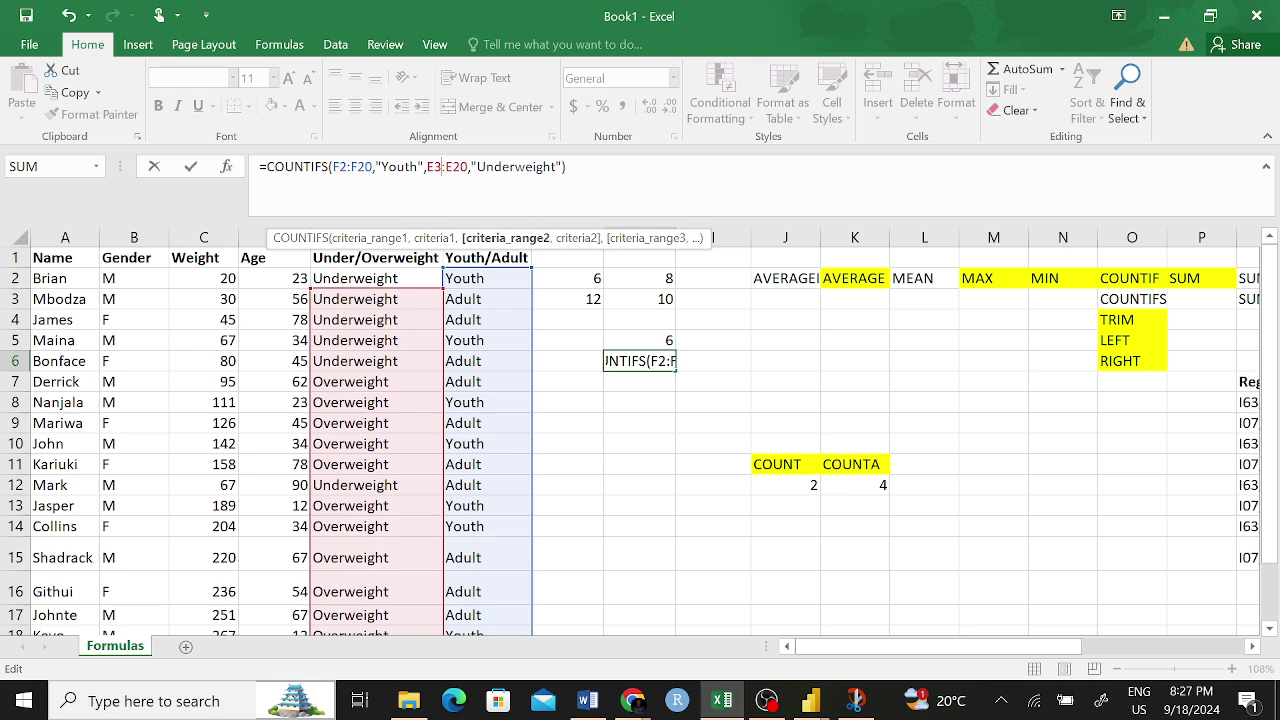
{"action": "key", "text": "BackSpace"}
{"action": "type", "text": "2"}
{"action": "key", "text": "Return"}
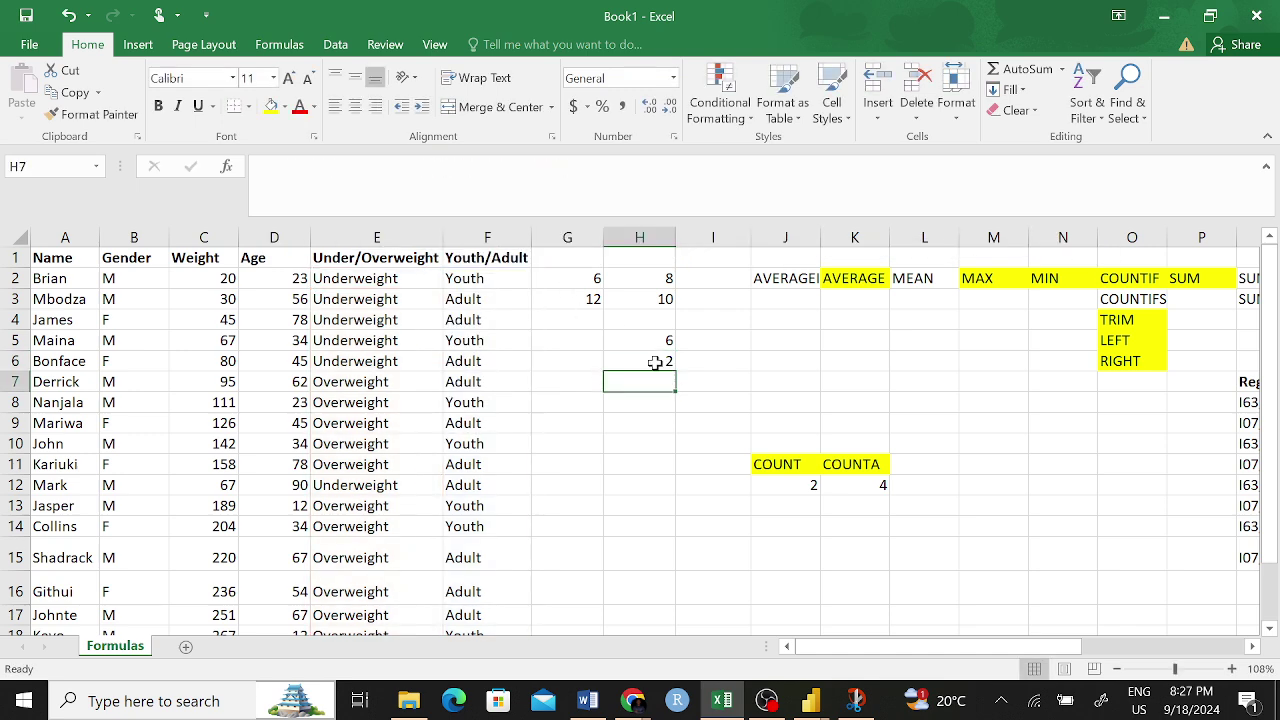
{"action": "left_click", "coordinate": [660, 355]}
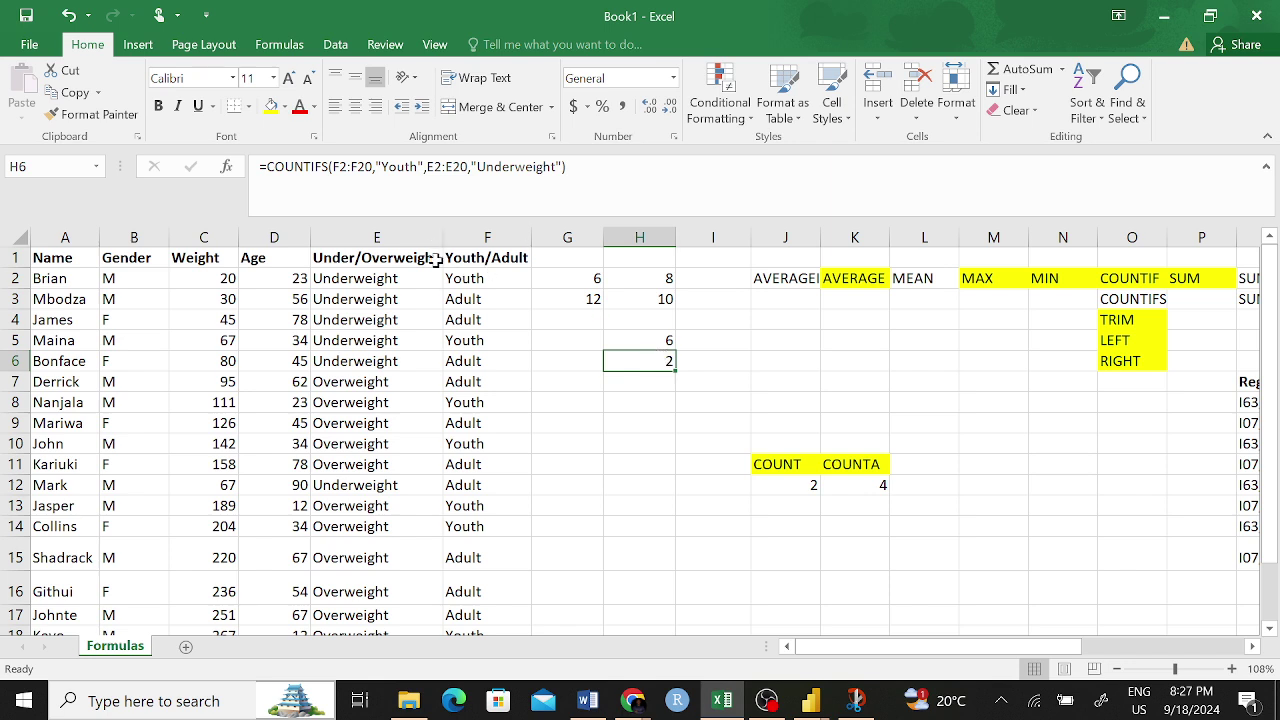
- Verify row 2's Youth and Underweight values explain H6's new count of 2
{"action": "left_click", "coordinate": [463, 277]}
{"action": "left_click", "coordinate": [362, 278]}
{"action": "left_click", "coordinate": [667, 362]}
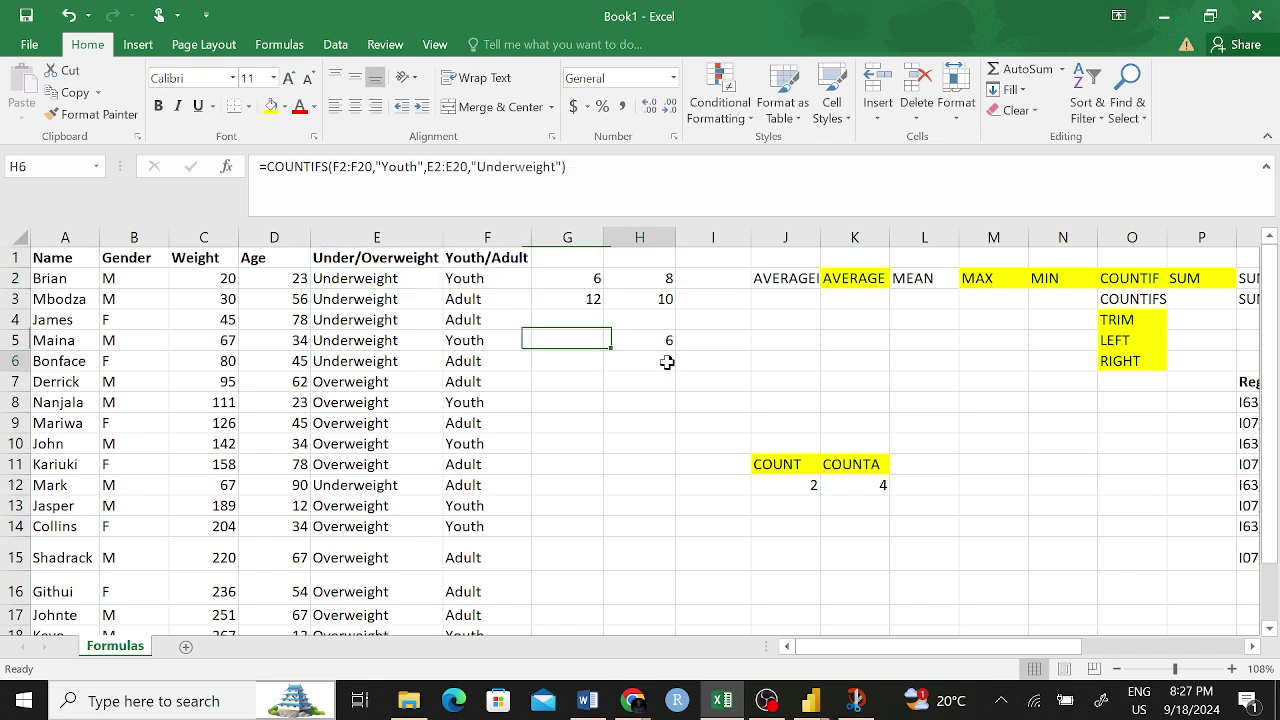
{"action": "left_click", "coordinate": [515, 167]}
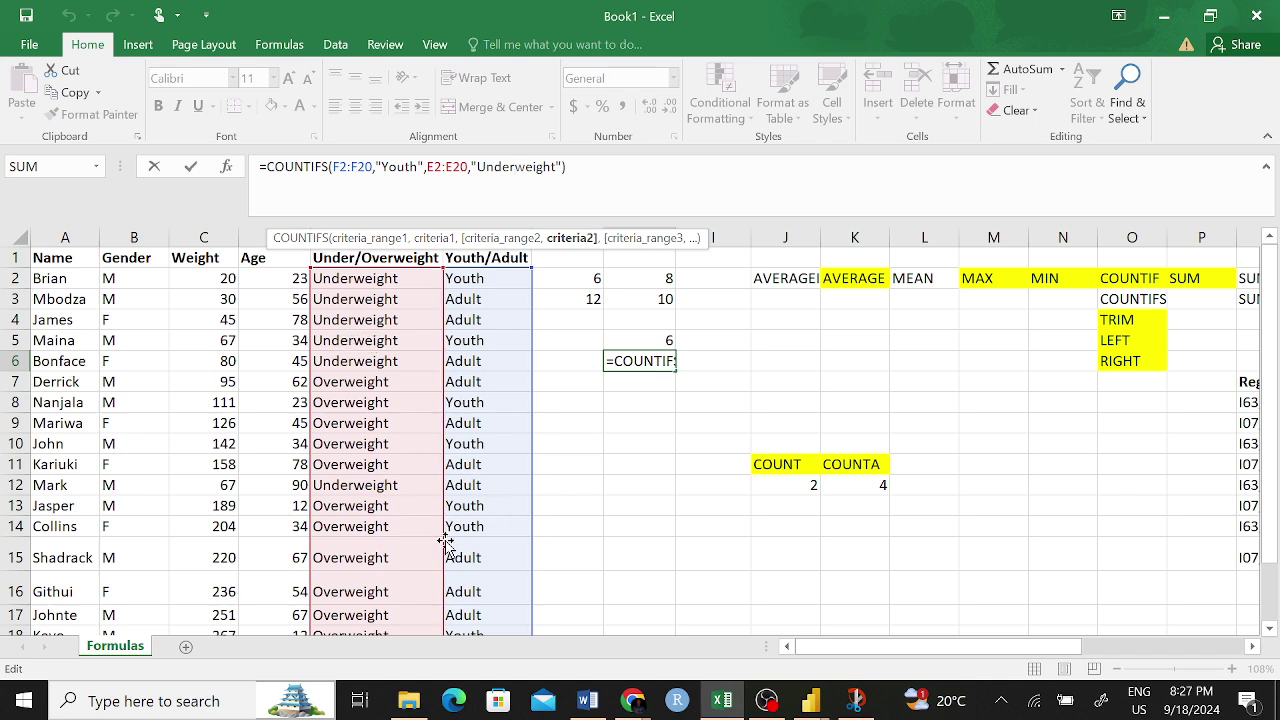
{"action": "key", "text": "Return"}
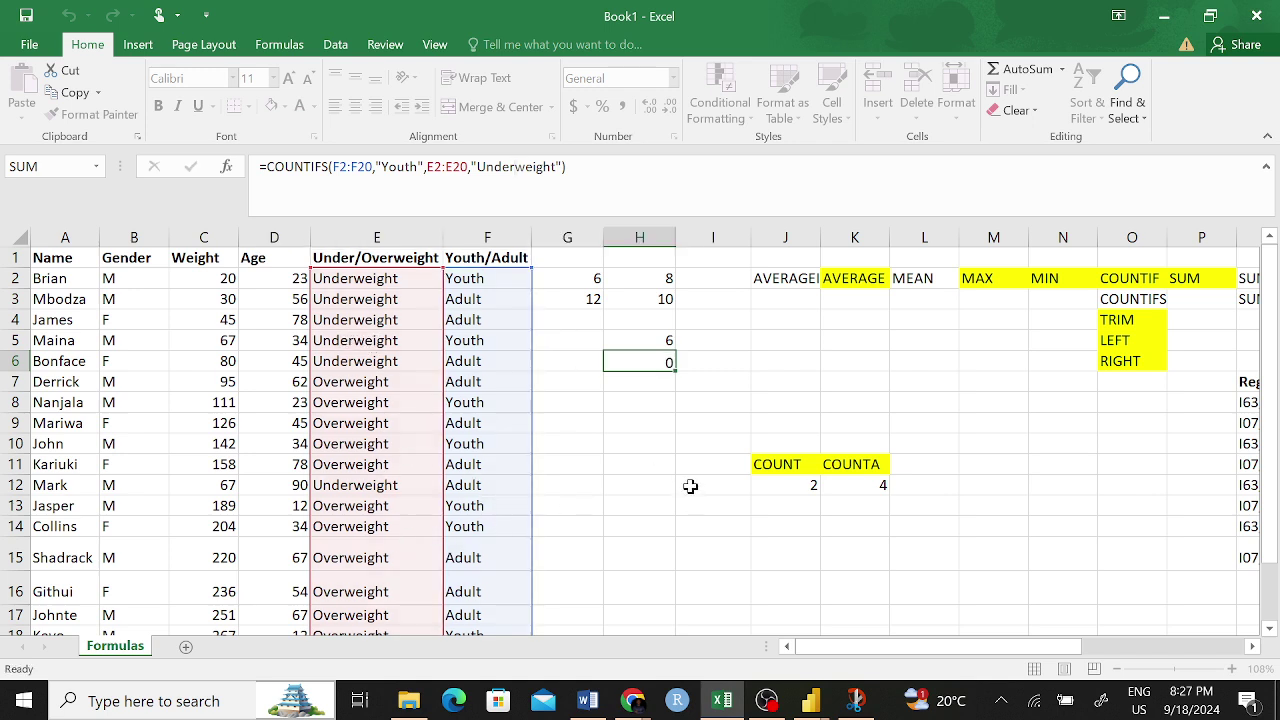
{"action": "left_click", "coordinate": [666, 340]}
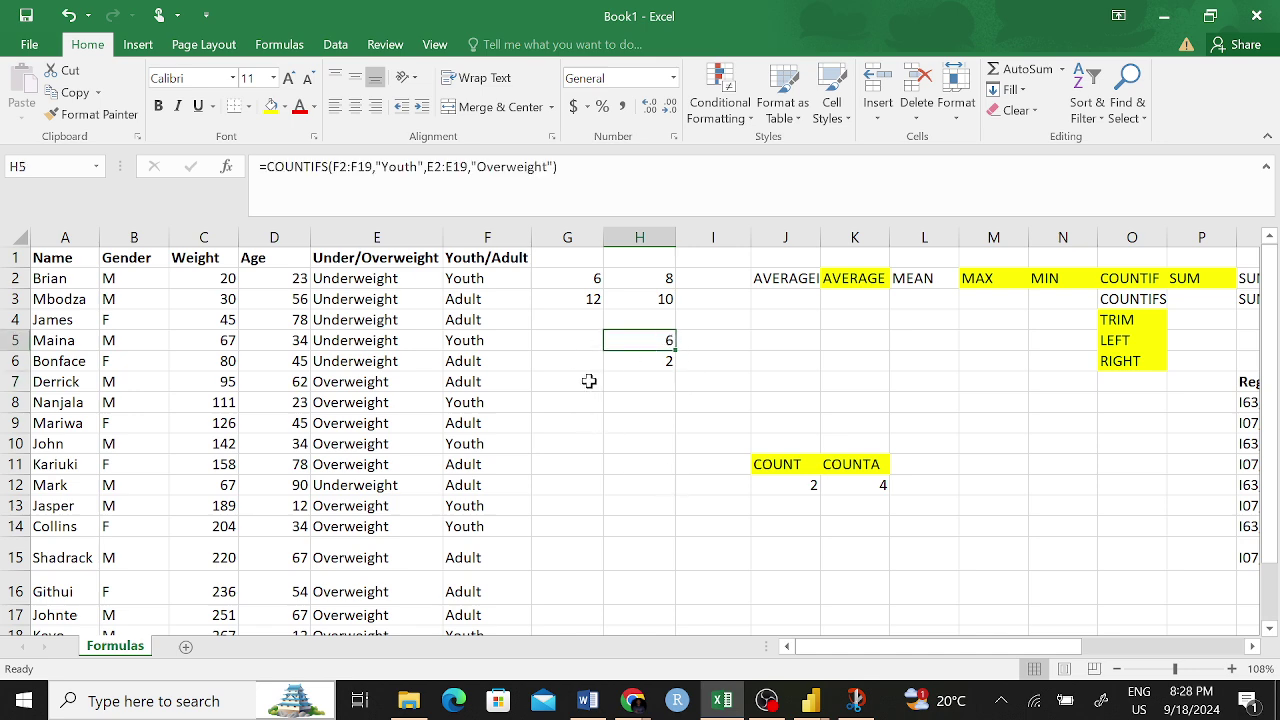
- Add the Gender range B2:B19 as a third criteria range in H5's COUNTIFS
{"action": "left_click", "coordinate": [1124, 302]}
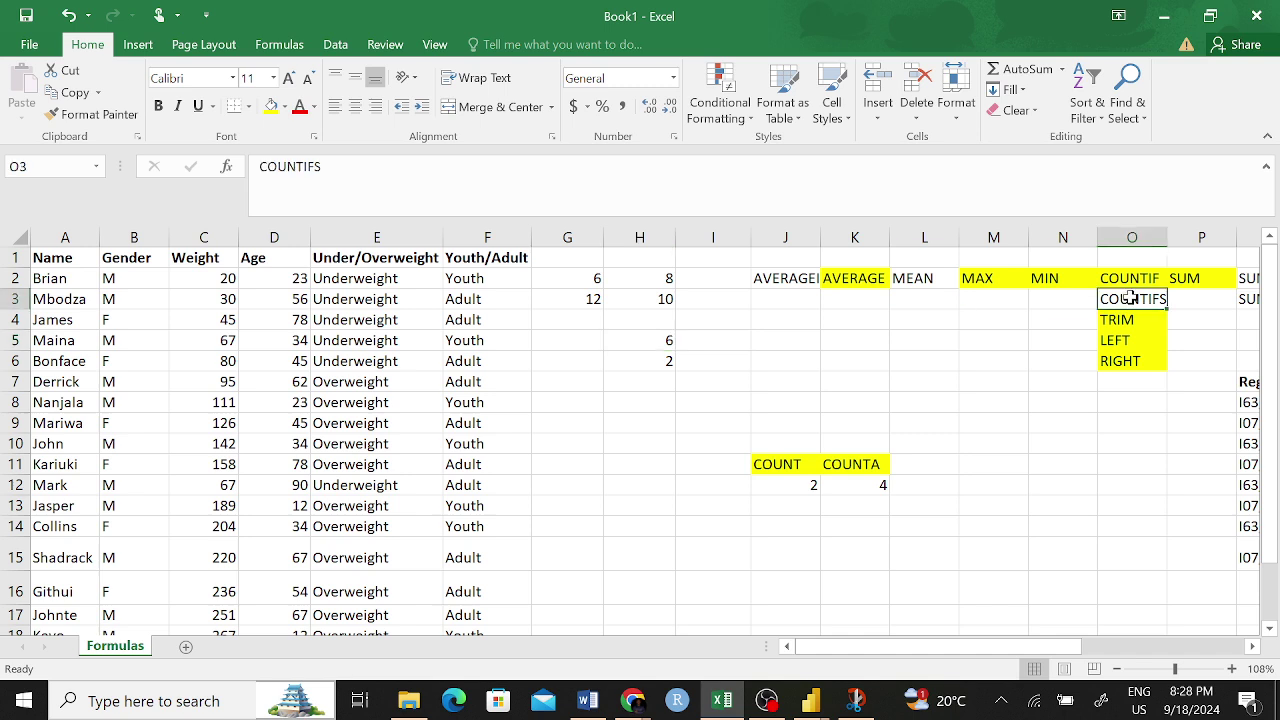
{"action": "left_click", "coordinate": [663, 341]}
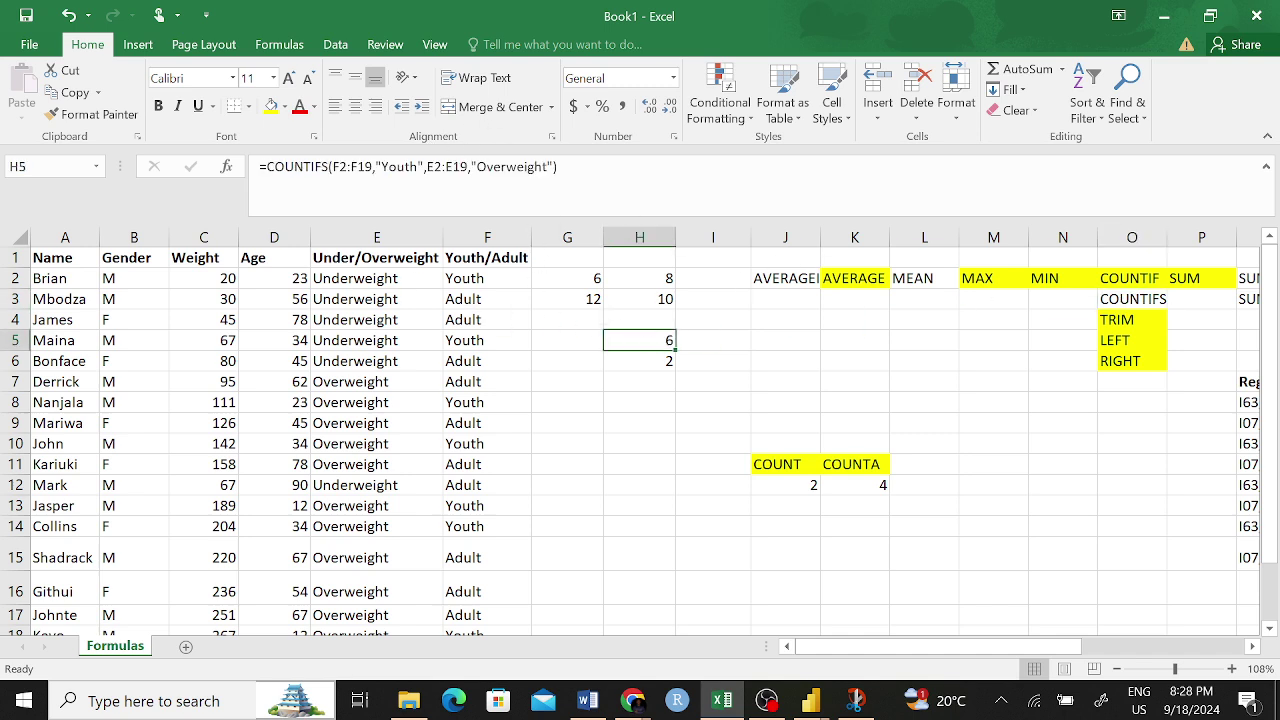
{"action": "double_click", "coordinate": [670, 343]}
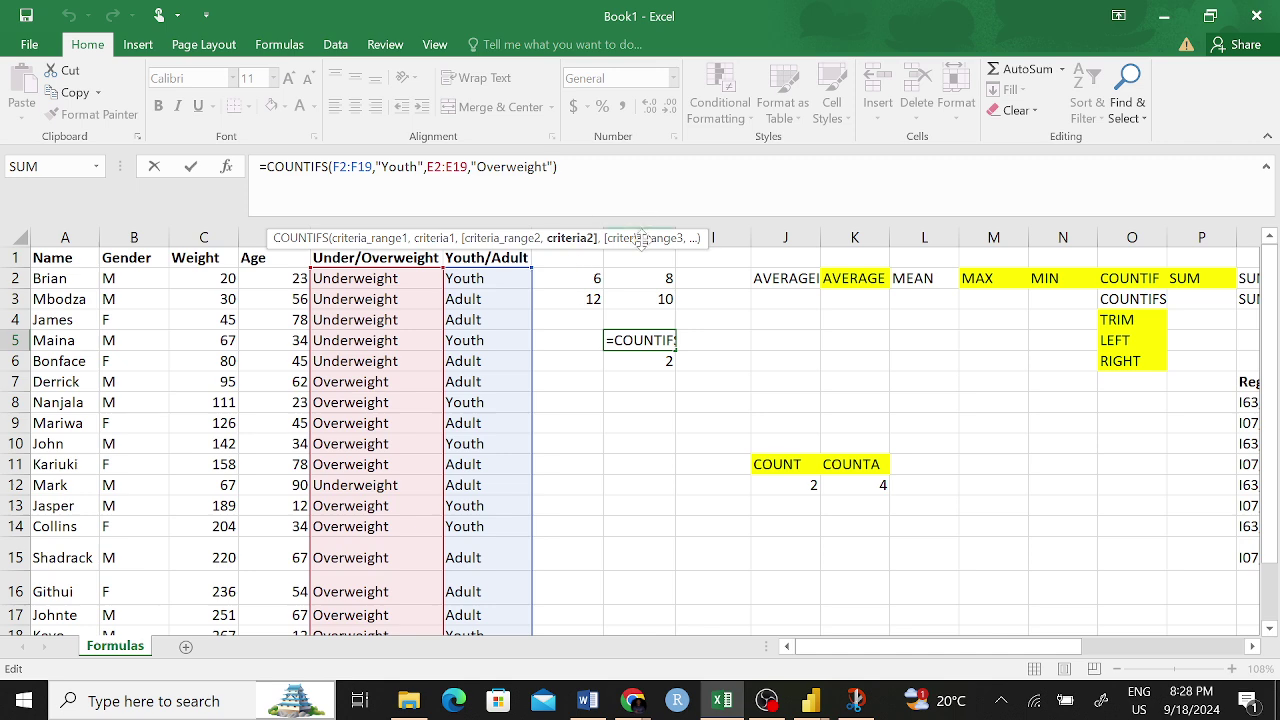
{"action": "type", "text": ","}
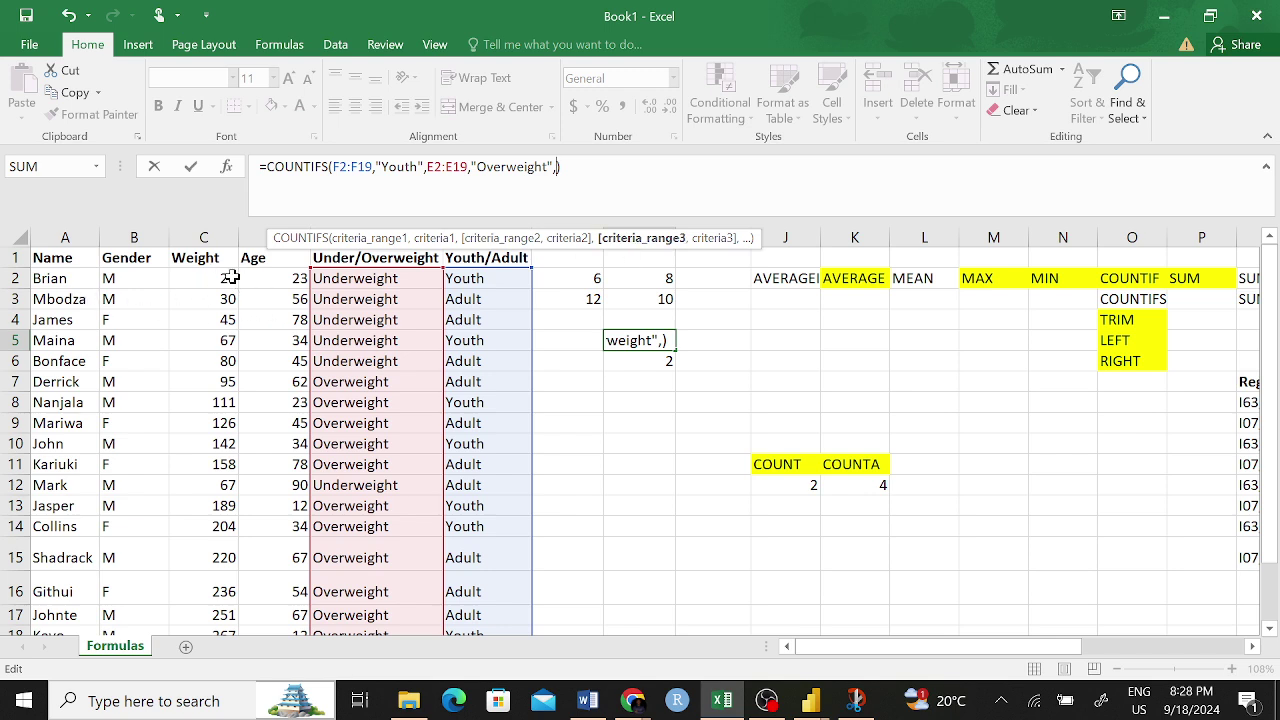
{"action": "left_click_drag", "start_coordinate": [120, 278], "coordinate": [123, 594]}
{"action": "scroll", "coordinate": [594, 333], "scroll_direction": "up", "scroll_amount": 1}
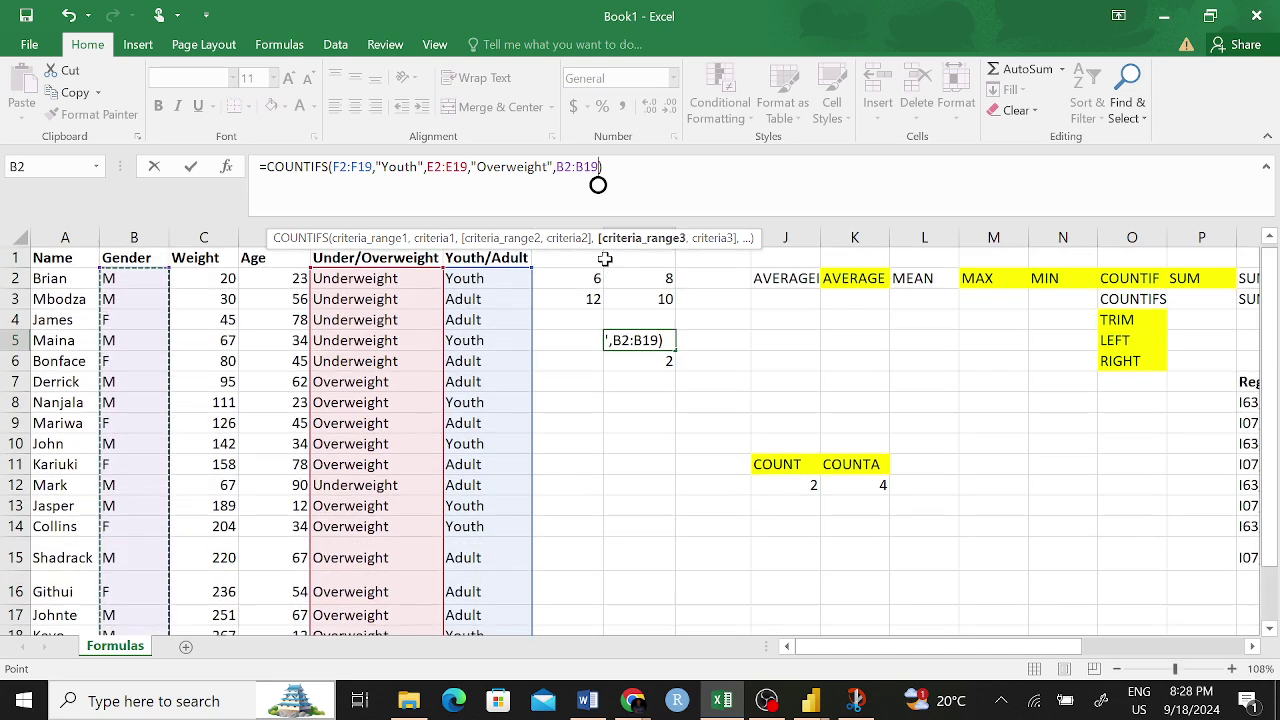
{"action": "type", "text": ","}
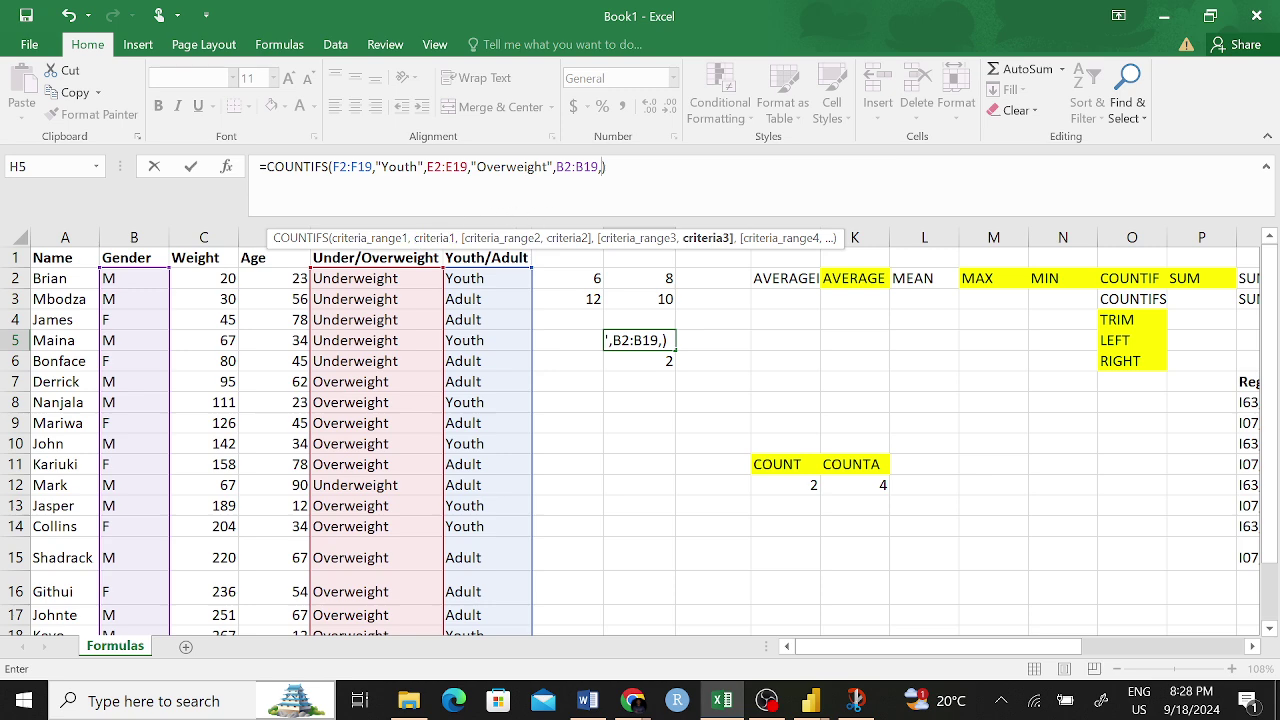
{"action": "key", "text": "Left"}
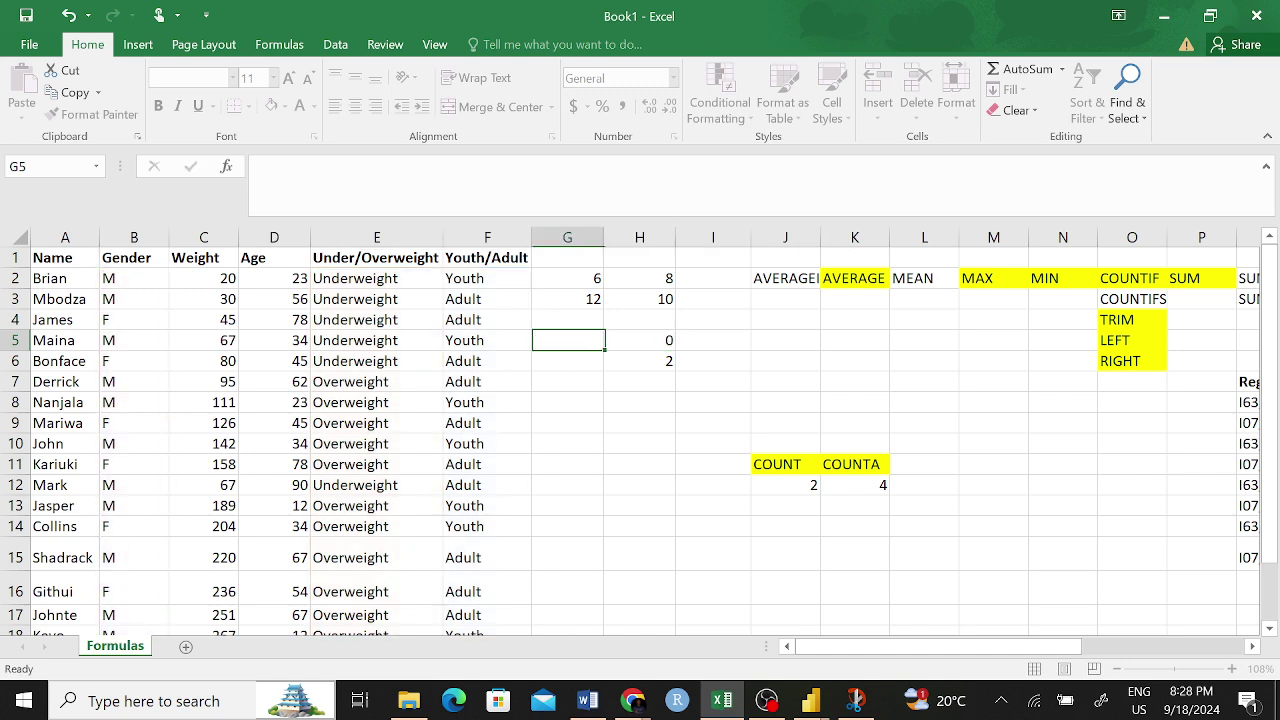
- Fill in "M" as the gender criterion, reducing H5's count to 4
{"action": "left_click", "coordinate": [631, 341]}
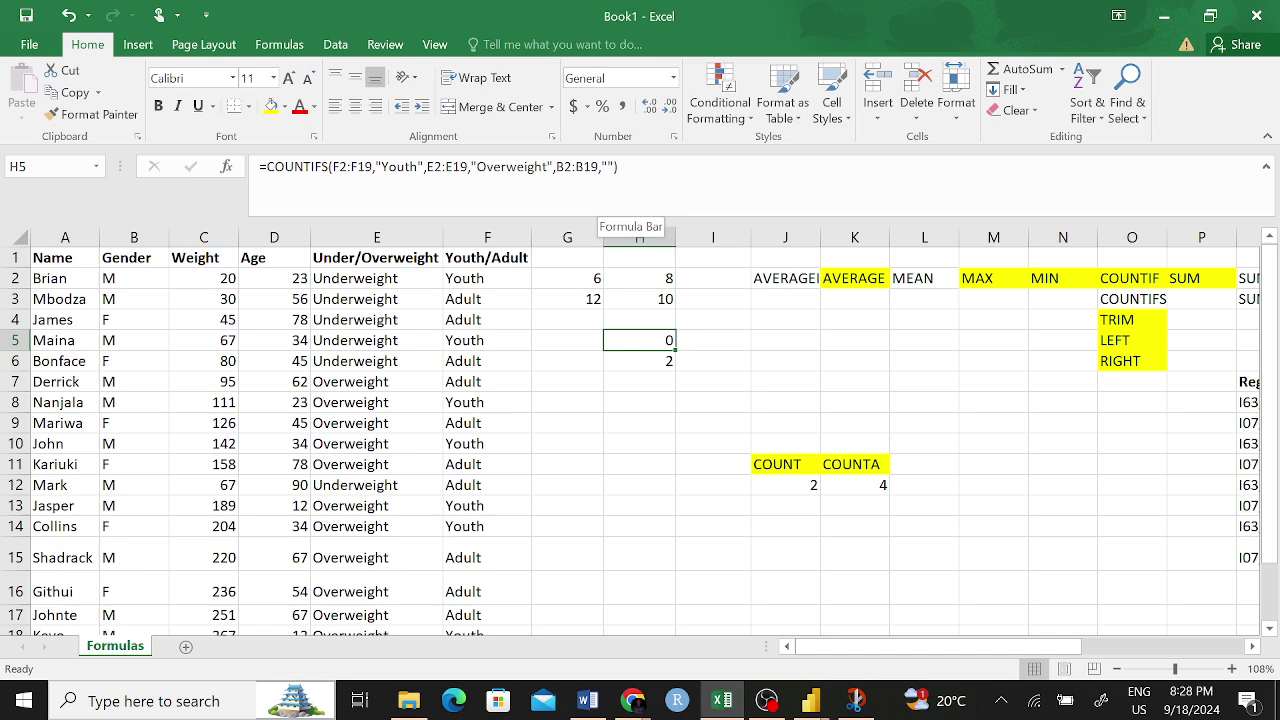
{"action": "left_click", "coordinate": [609, 166]}
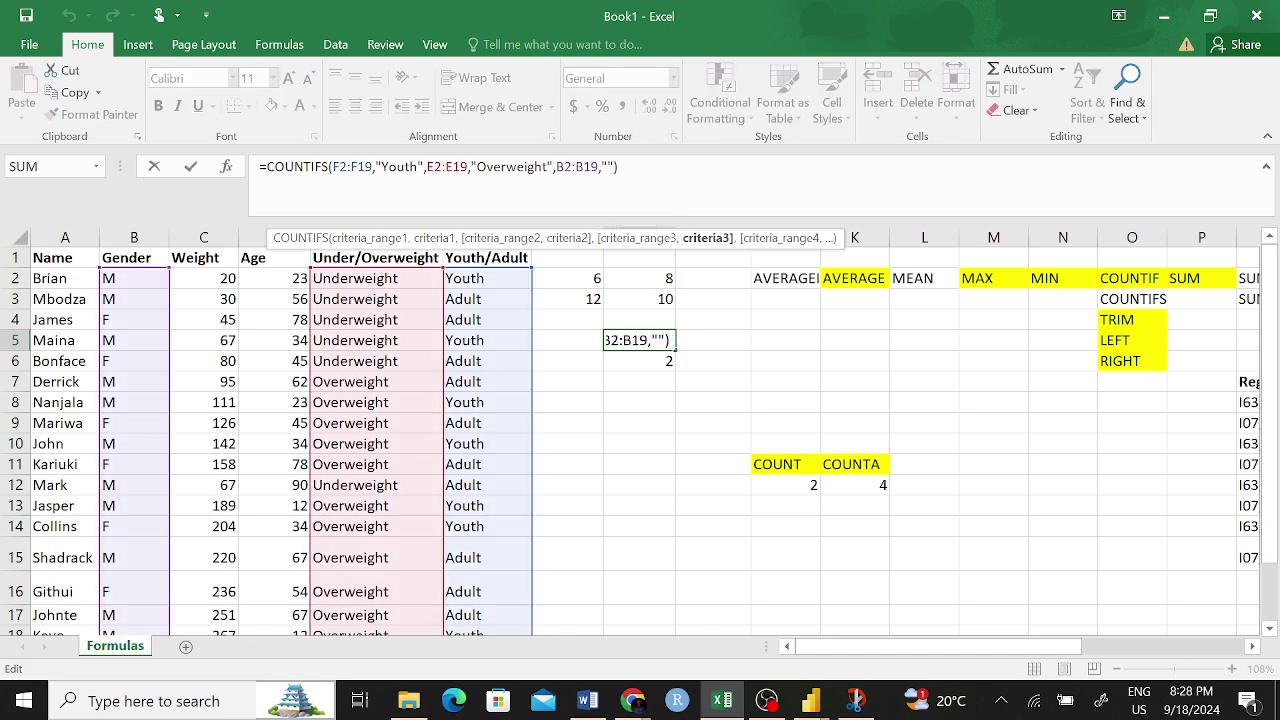
{"action": "type", "text": "M"}
{"action": "key", "text": "Return"}
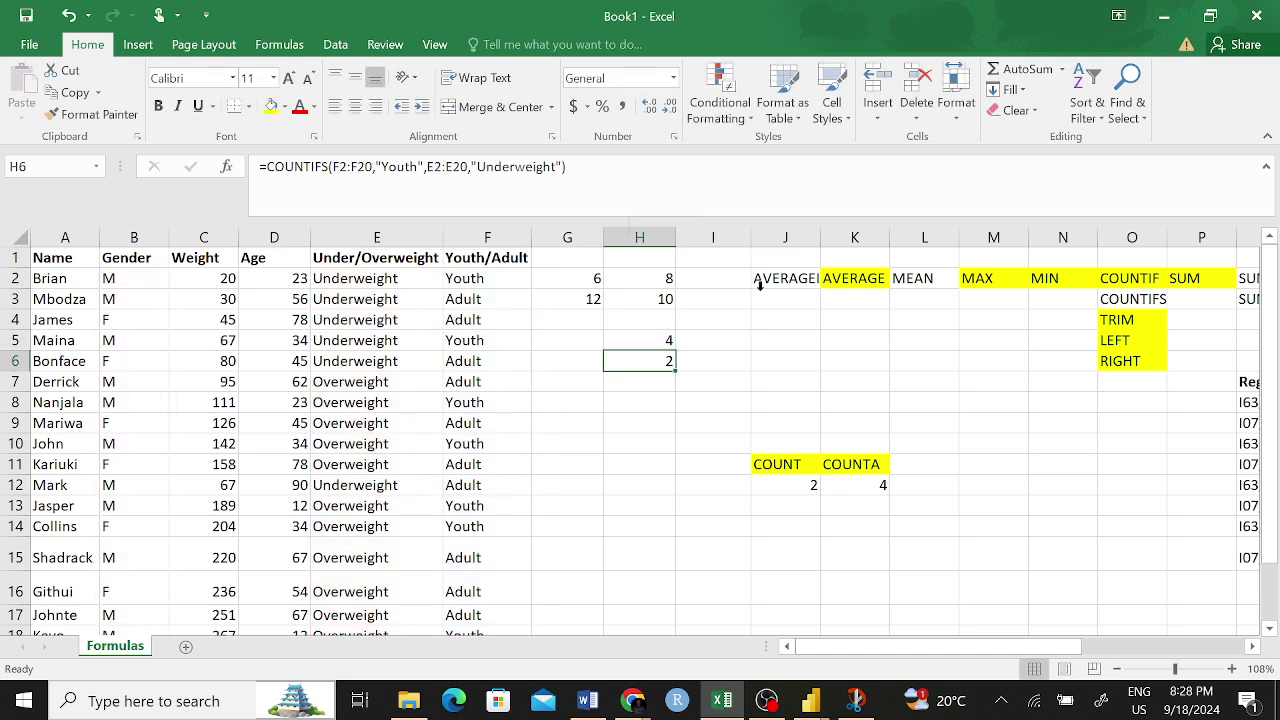
{"action": "left_click", "coordinate": [646, 339]}
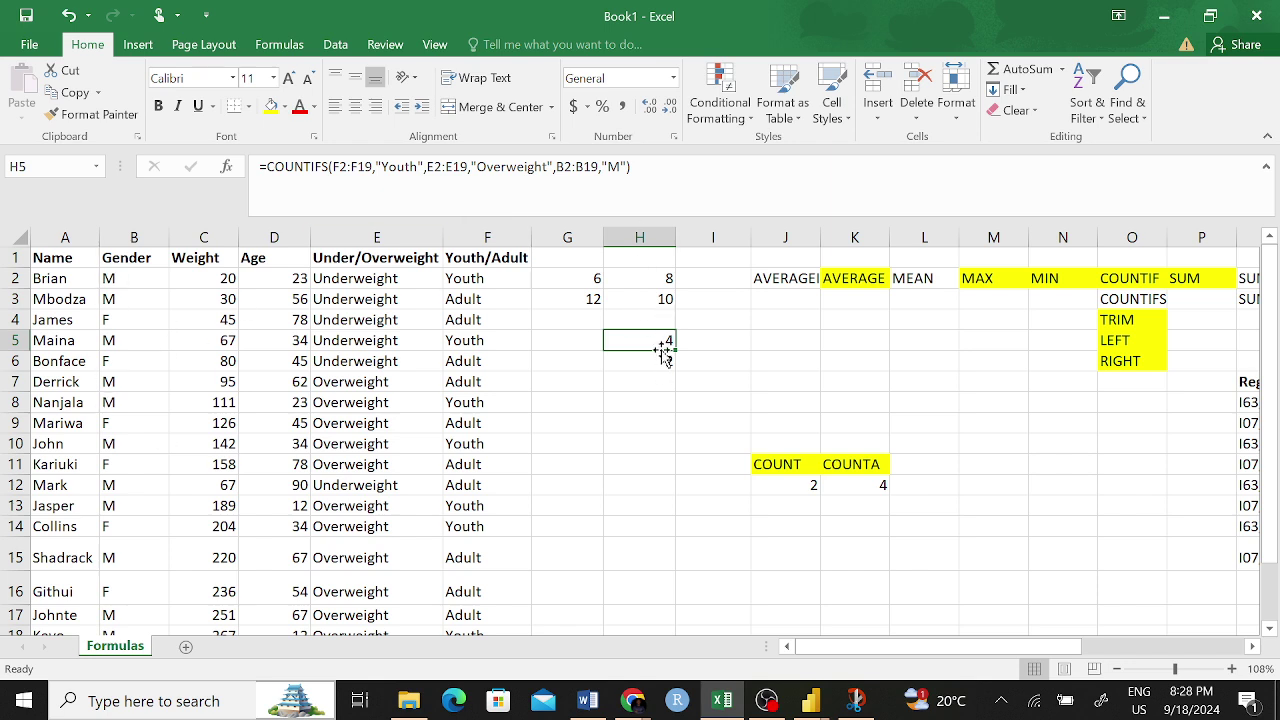
{"action": "left_click_drag", "start_coordinate": [669, 349], "coordinate": [669, 362]}
{"action": "left_click", "coordinate": [630, 167]}
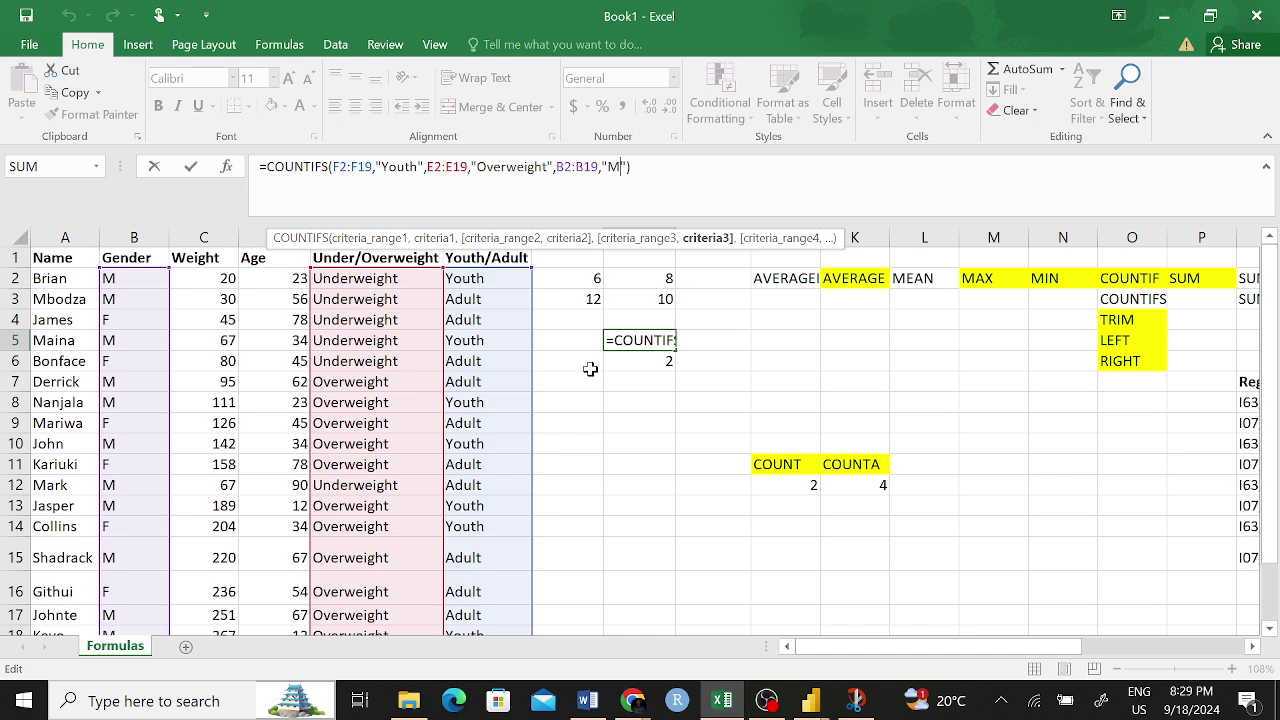
{"action": "key", "text": "Return"}
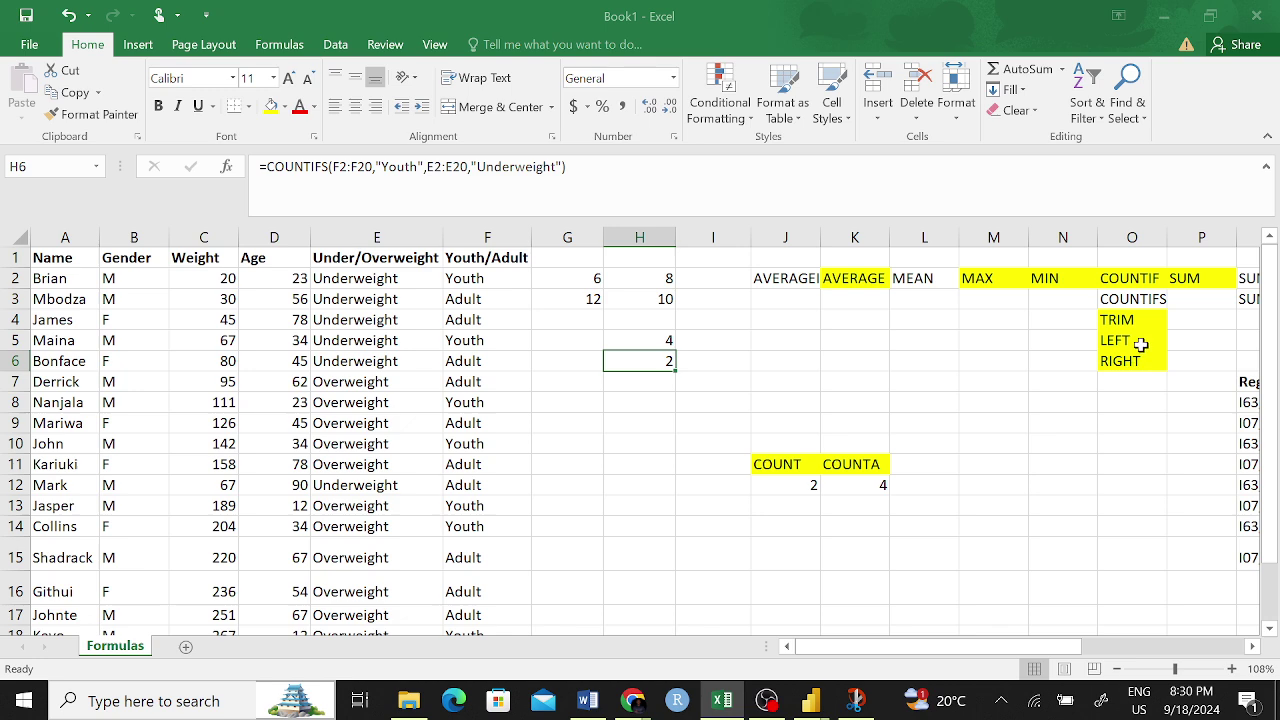
{"action": "left_click", "coordinate": [1125, 300]}
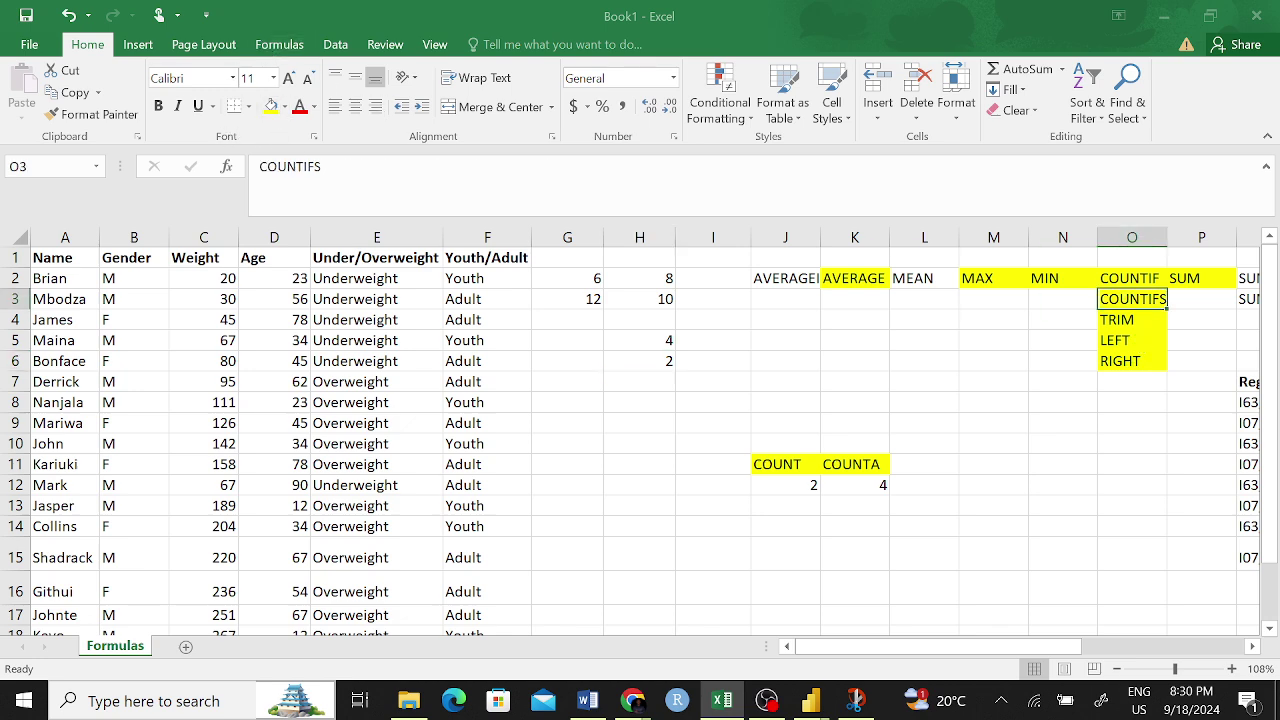
{"action": "left_click", "coordinate": [727, 420]}
{"action": "scroll", "coordinate": [997, 423], "scroll_direction": "right", "scroll_amount": 4}
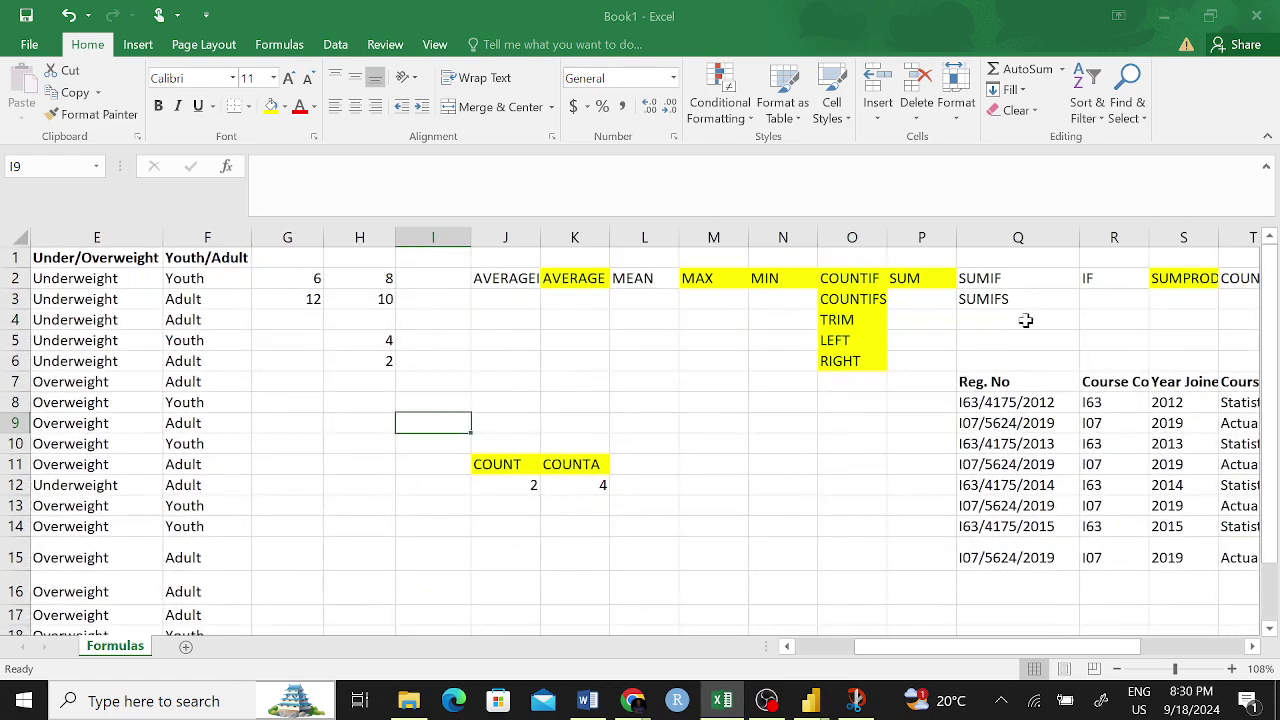
{"action": "left_click_drag", "start_coordinate": [985, 278], "coordinate": [1000, 297]}
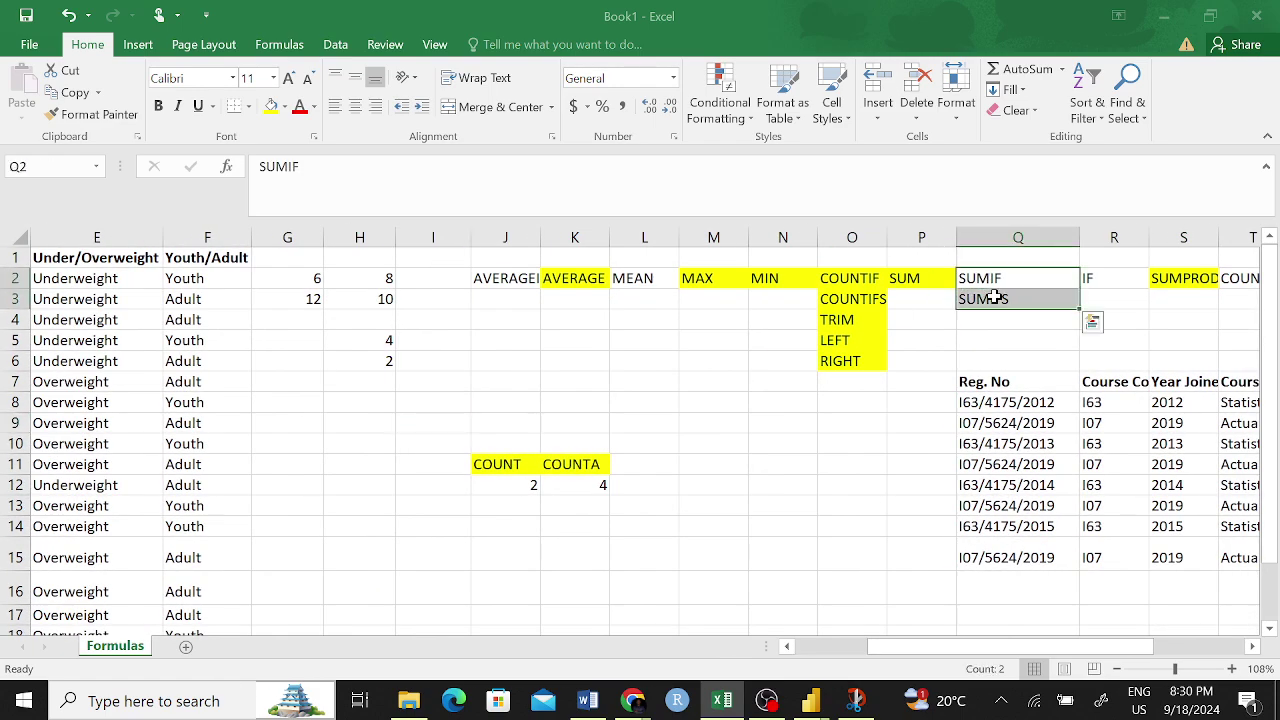
{"action": "left_click", "coordinate": [1000, 297]}
{"action": "left_click", "coordinate": [876, 280]}
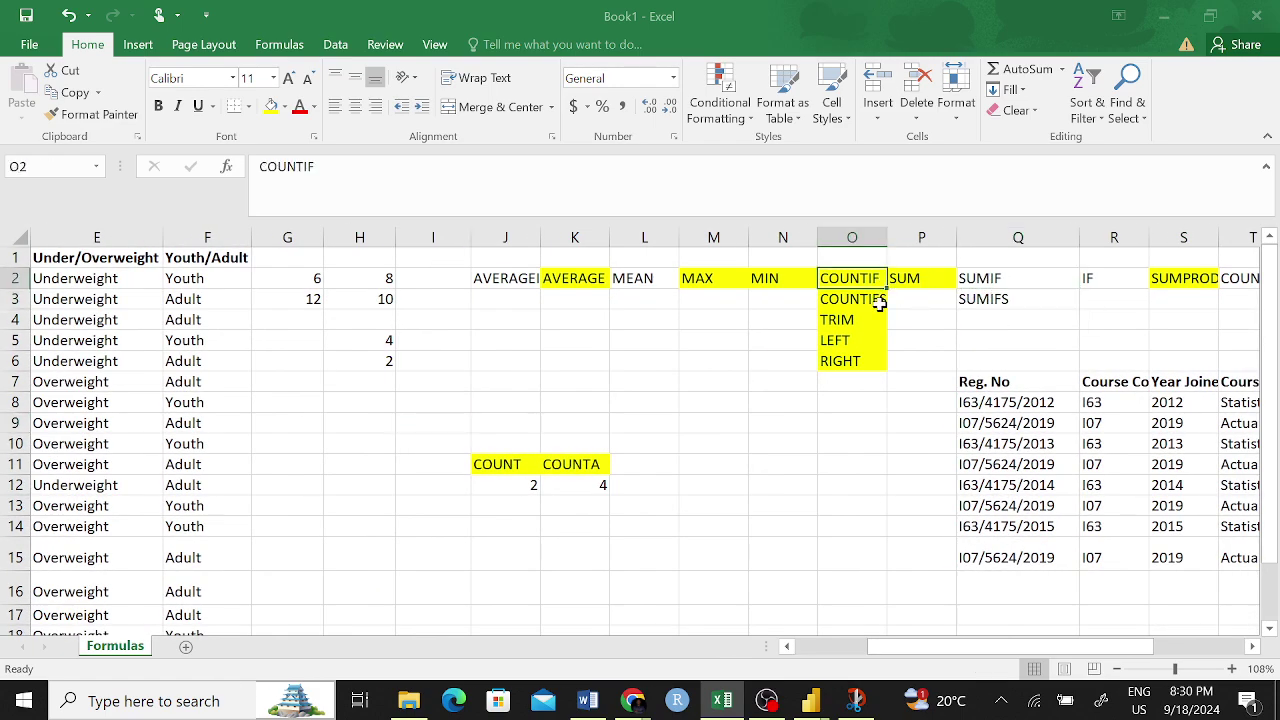
{"action": "left_click", "coordinate": [880, 298]}
{"action": "left_click", "coordinate": [866, 275]}
{"action": "left_click", "coordinate": [1108, 277]}
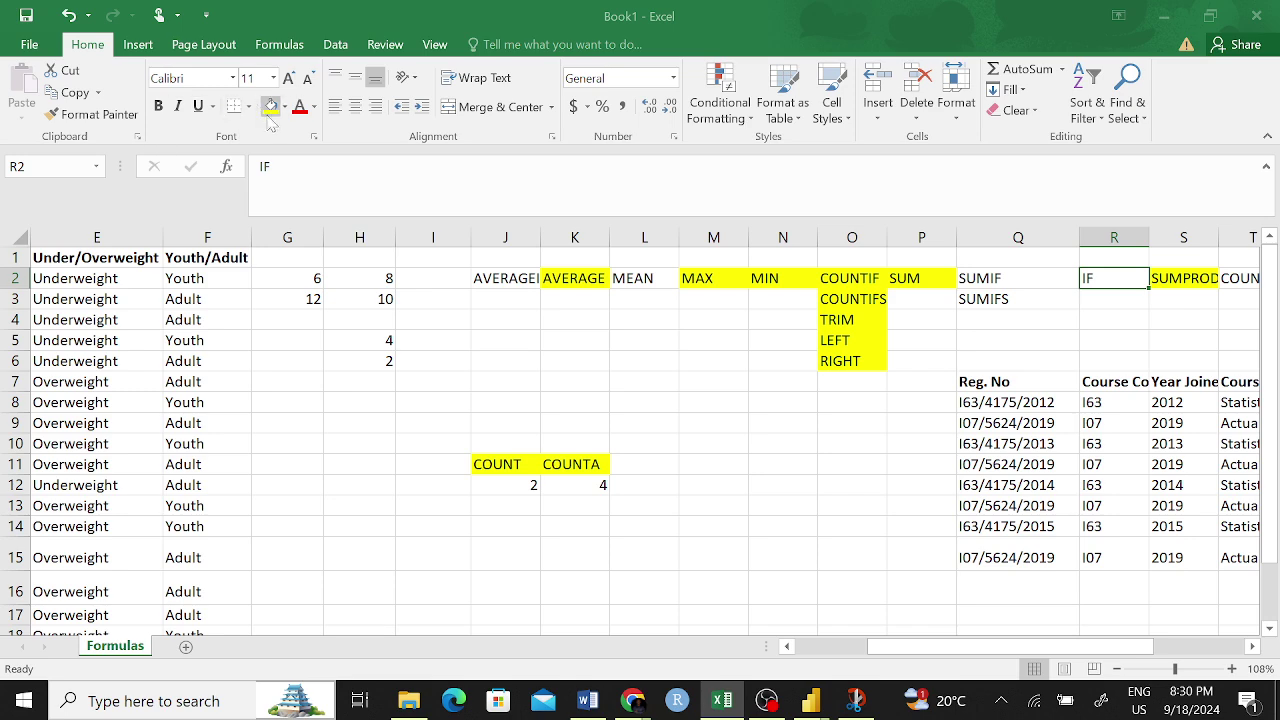
{"action": "left_click", "coordinate": [995, 303]}
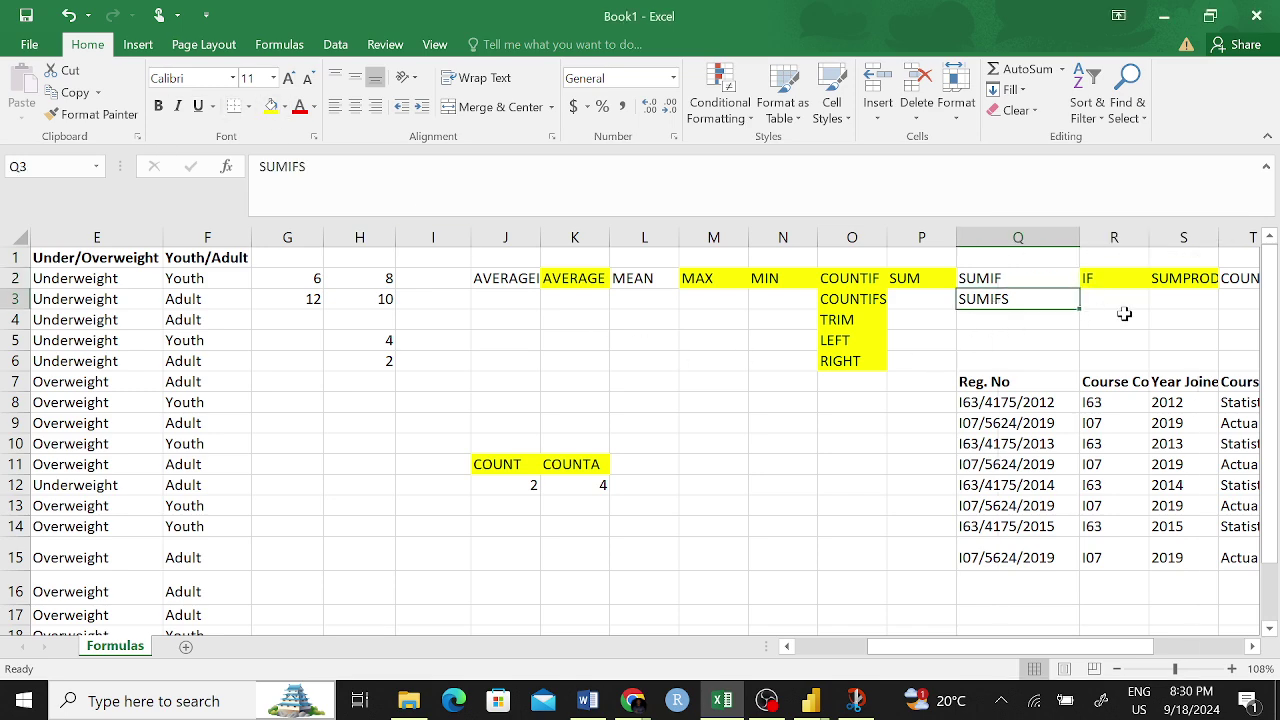
{"action": "scroll", "coordinate": [1095, 311], "scroll_direction": "right", "scroll_amount": 2}
{"action": "left_click", "coordinate": [1028, 281]}
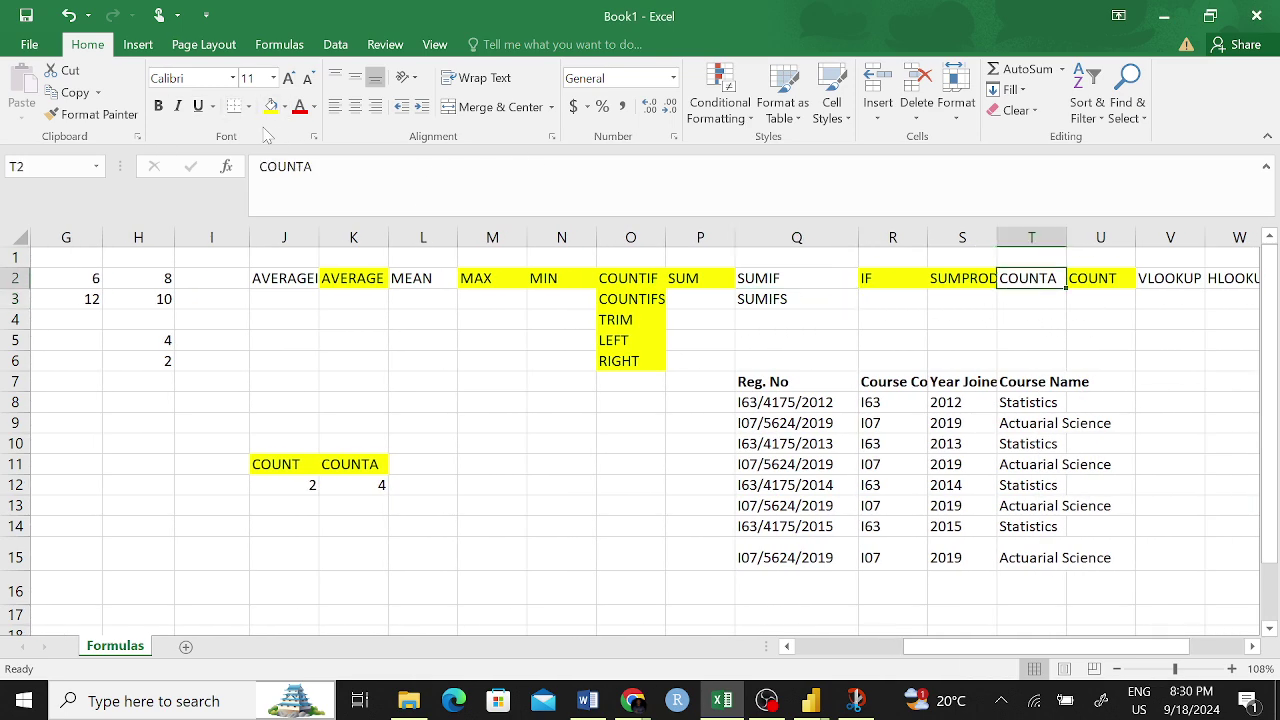
{"action": "scroll", "coordinate": [334, 323], "scroll_direction": "left", "scroll_amount": 1}
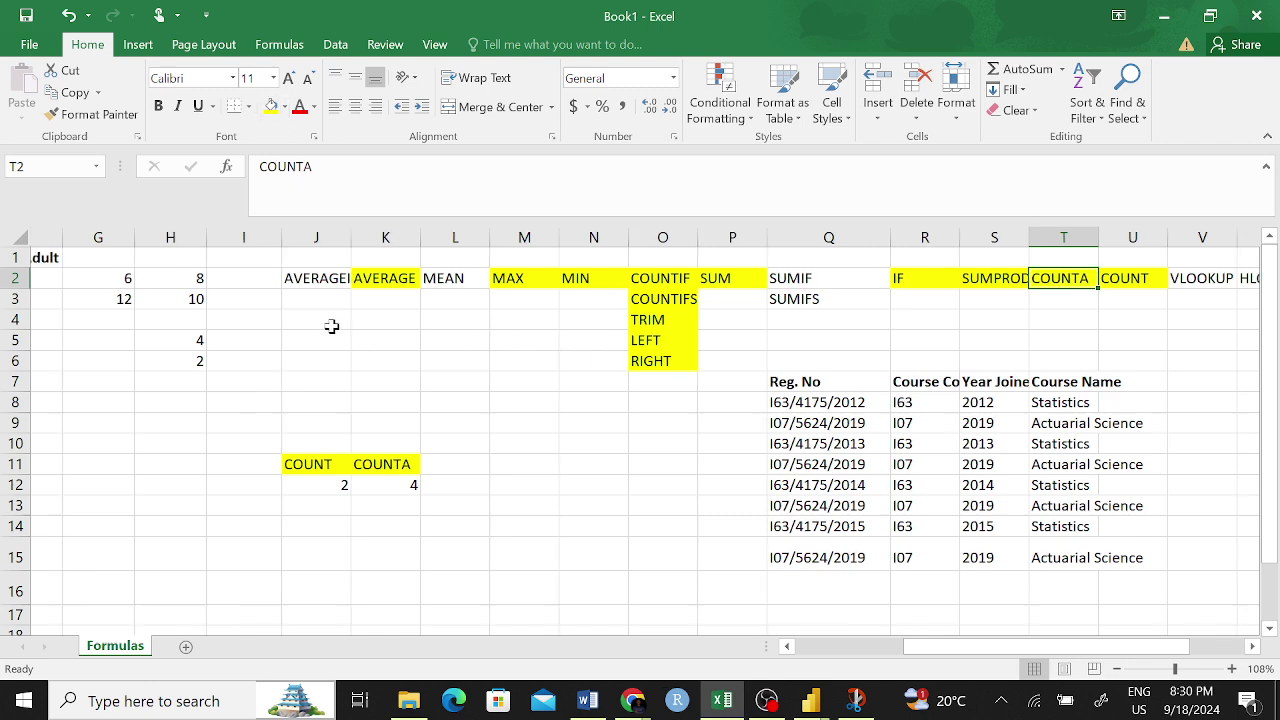
{"action": "left_click", "coordinate": [378, 281]}
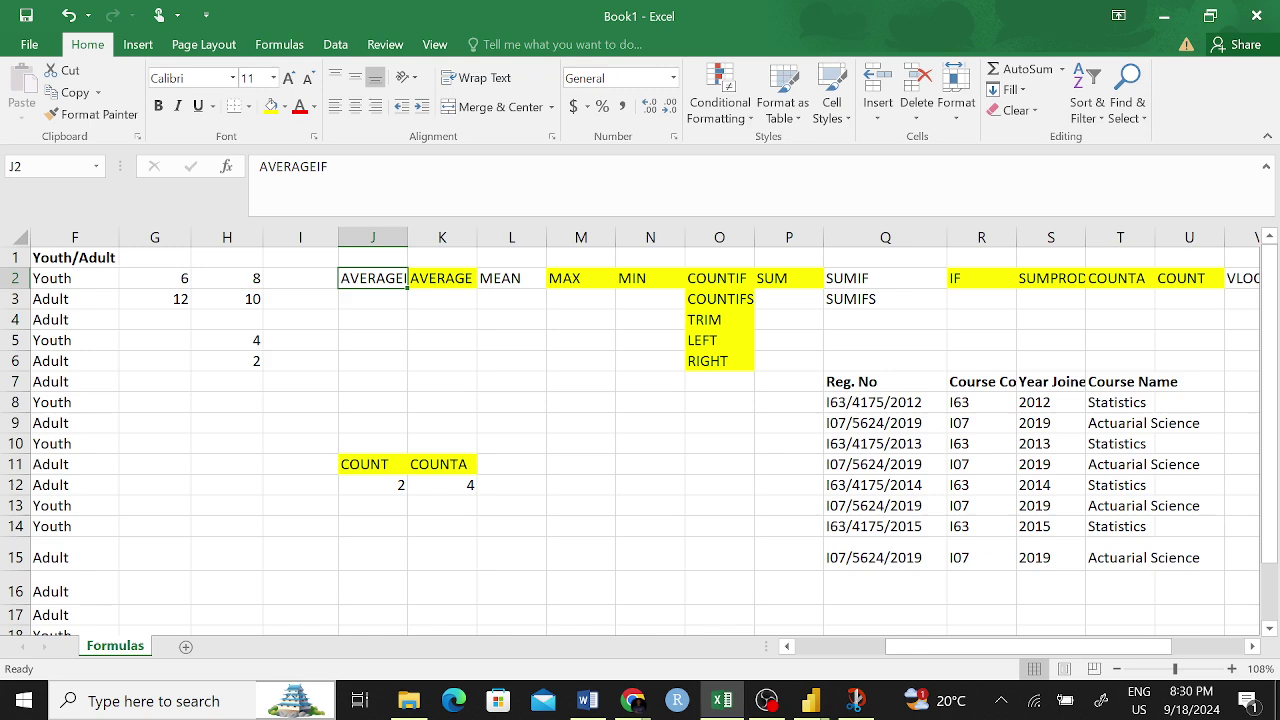
{"action": "left_click", "coordinate": [590, 400]}
{"action": "scroll", "coordinate": [1047, 346], "scroll_direction": "right", "scroll_amount": 3}
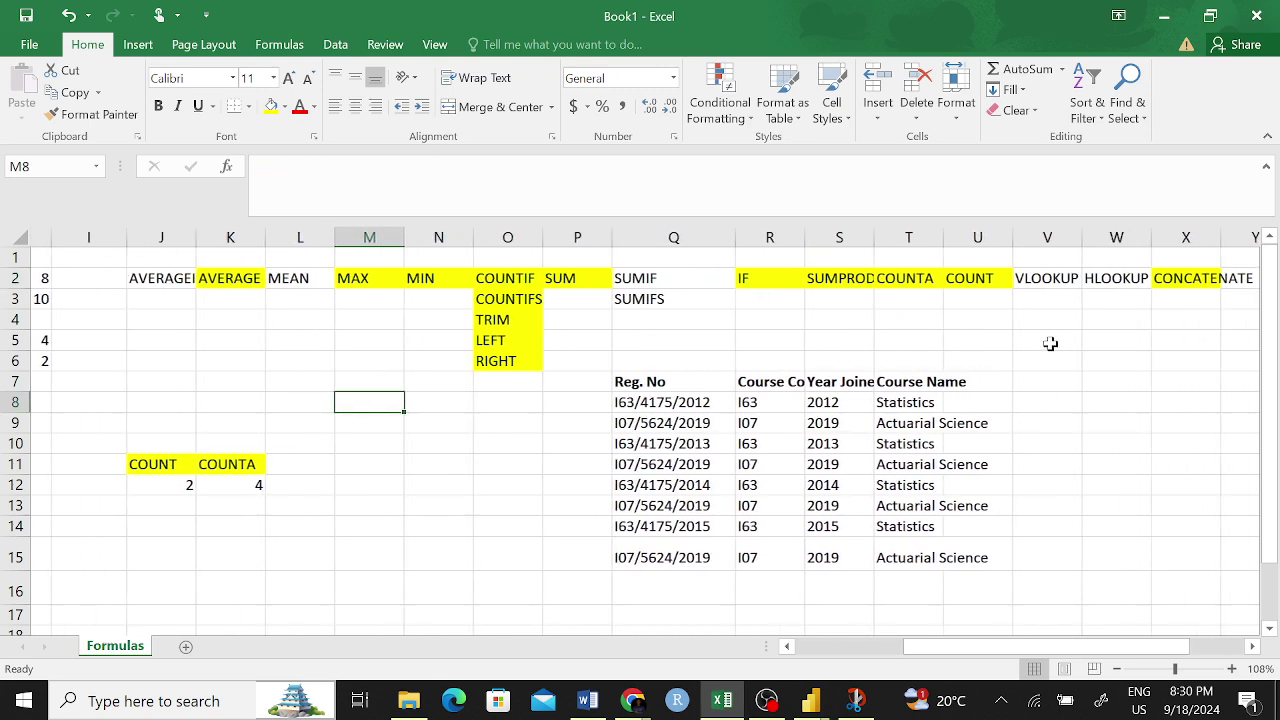
{"action": "left_click", "coordinate": [1034, 277]}
{"action": "left_click", "coordinate": [1083, 278]}
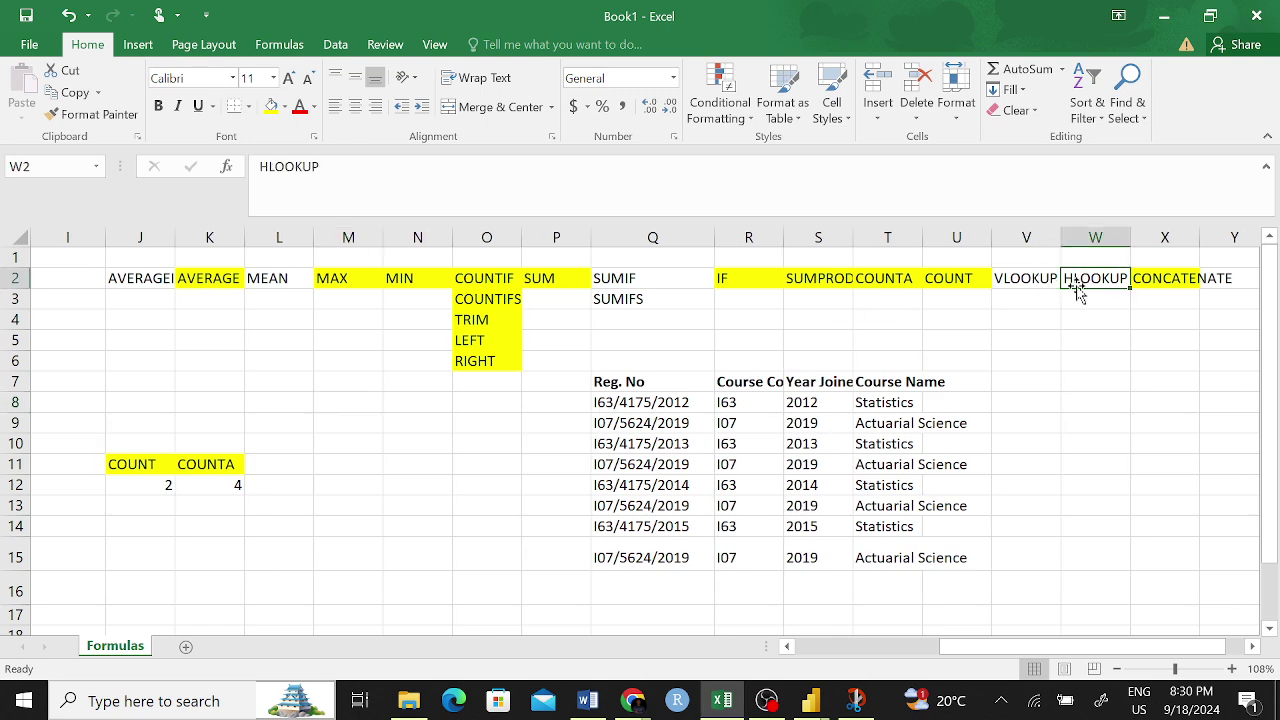
{"action": "left_click", "coordinate": [1030, 272]}
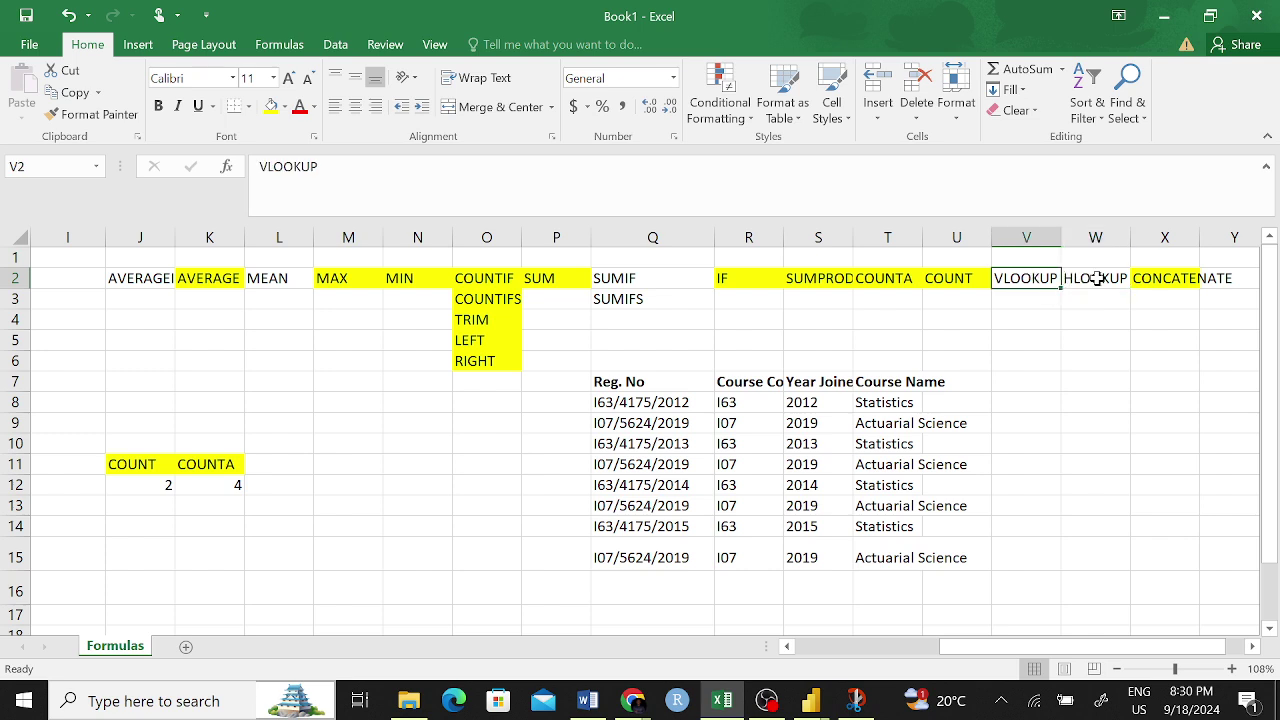
{"action": "left_click", "coordinate": [1097, 278]}
{"action": "left_click", "coordinate": [665, 276]}
{"action": "left_click", "coordinate": [601, 302]}
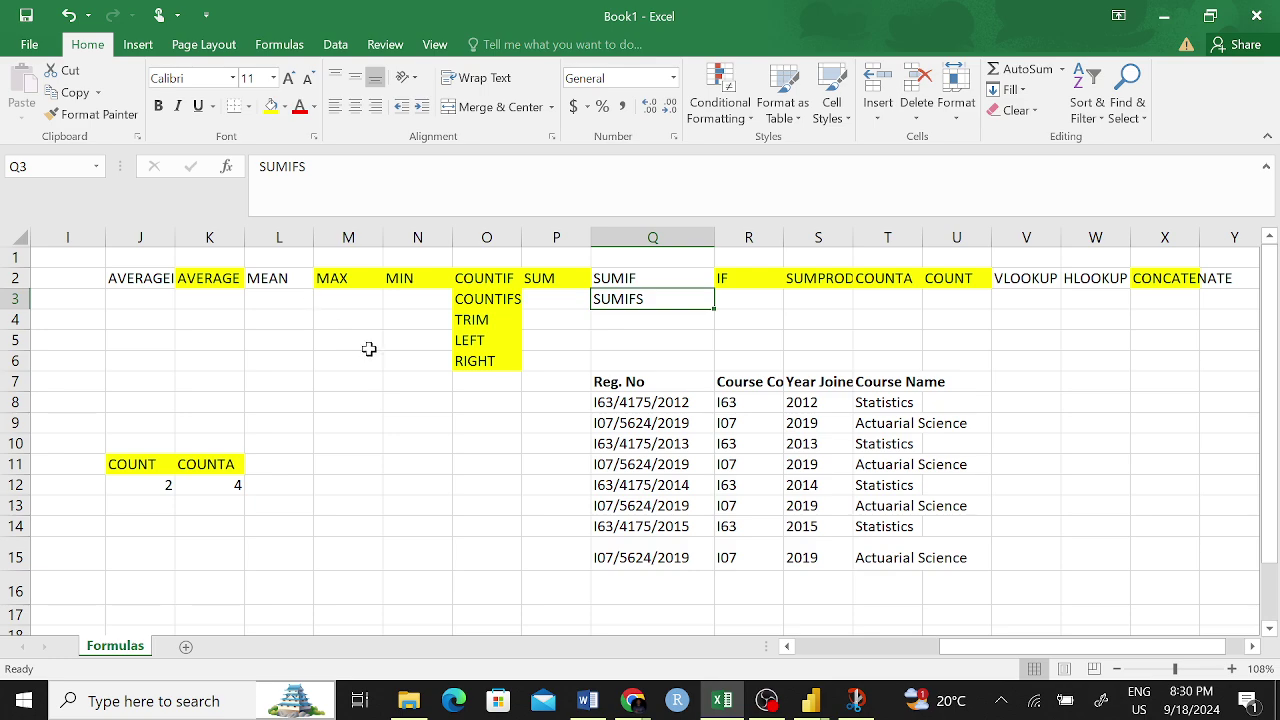
{"action": "scroll", "coordinate": [738, 456], "scroll_direction": "left", "scroll_amount": 4}
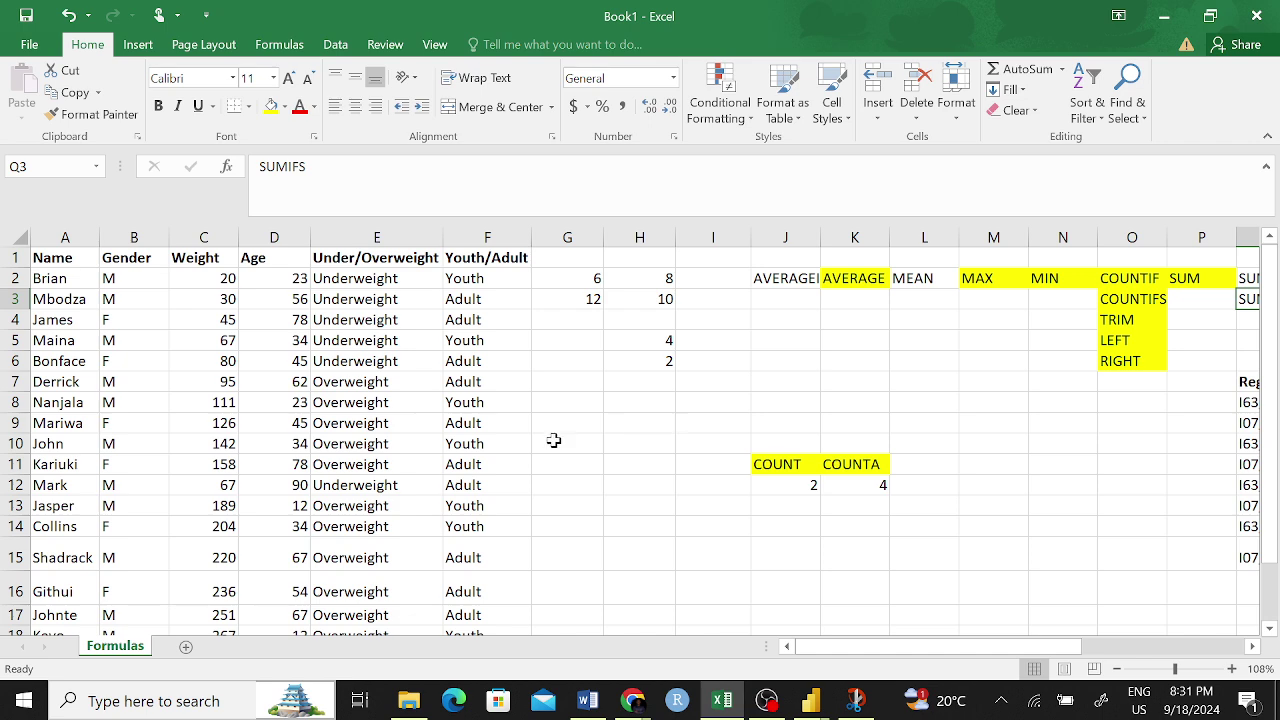
{"action": "left_click", "coordinate": [26, 14]}
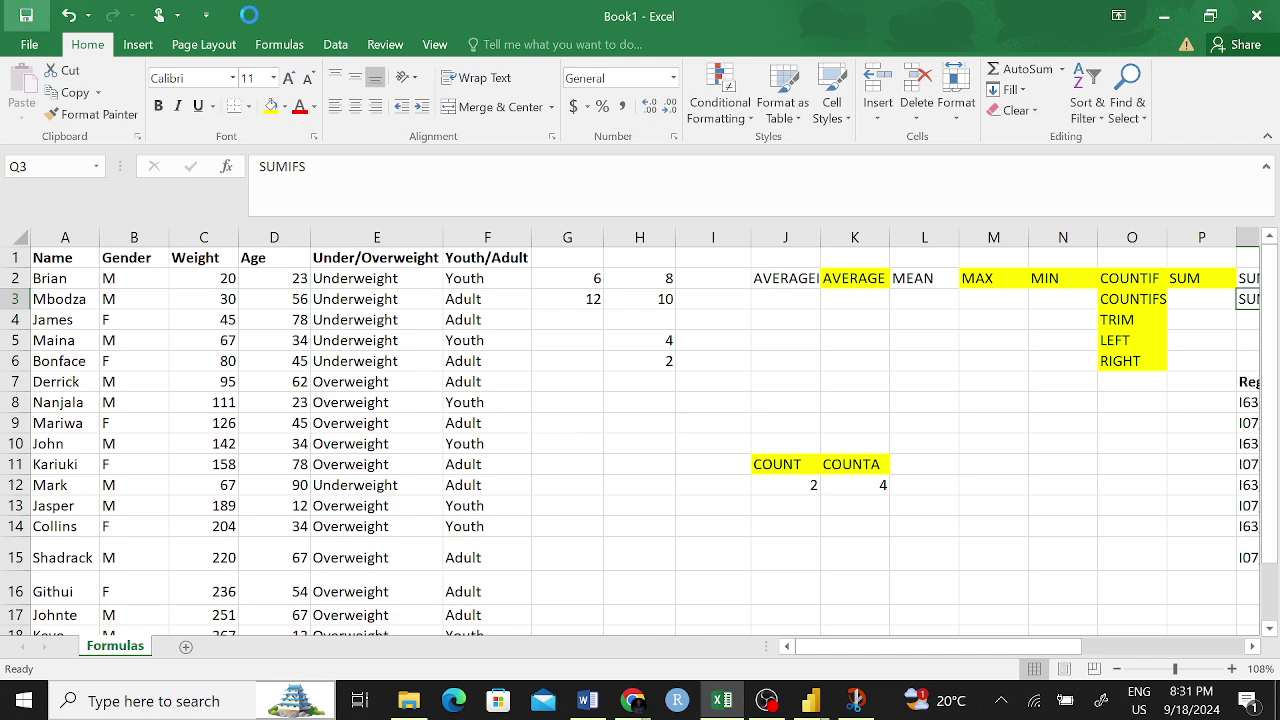
{"action": "left_click", "coordinate": [32, 41]}
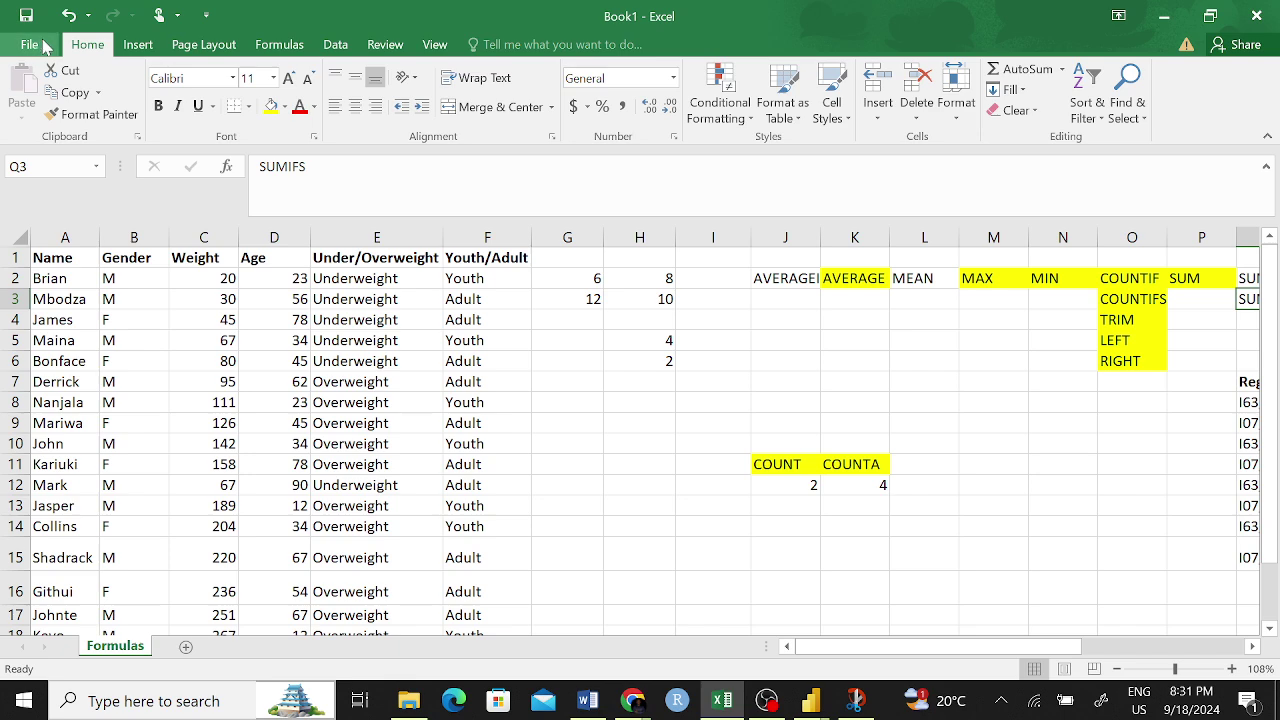